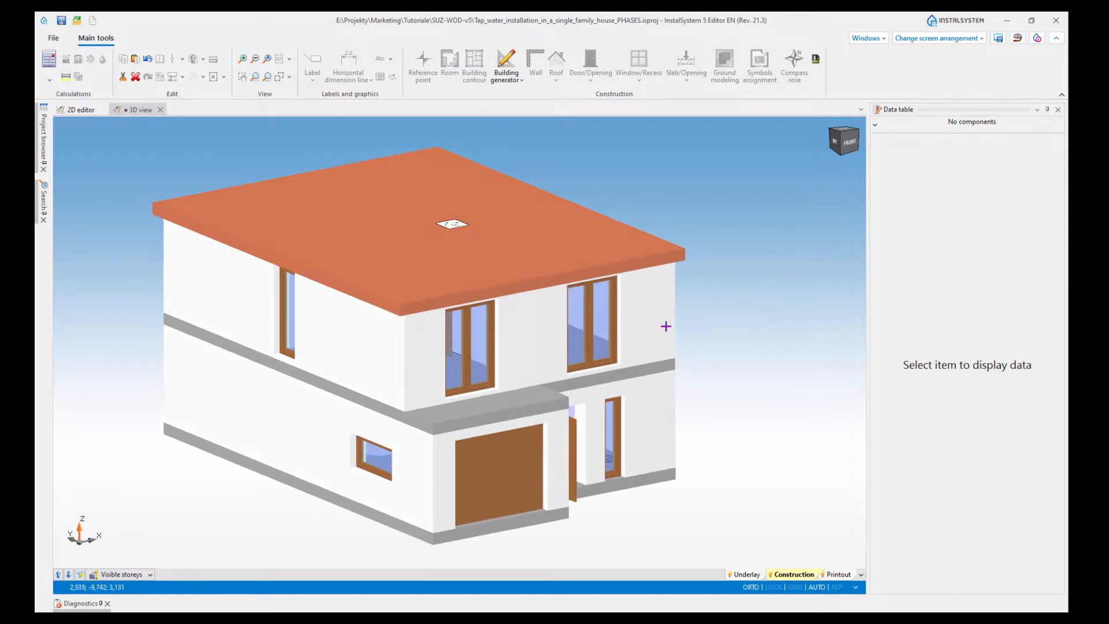
Step: Examine the house's exterior in the 3D view, viewing it from near, far and slightly different angles
scroll(672, 323, down, 3)
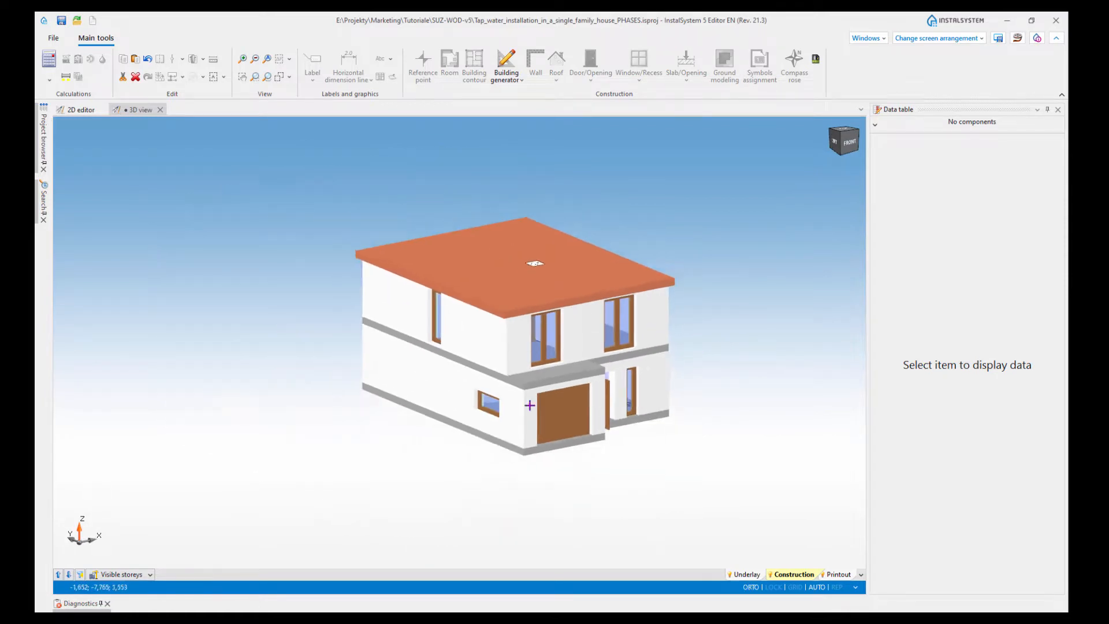
scroll(589, 344, up, 3)
shift+middle_drag(780, 350, 791, 354)
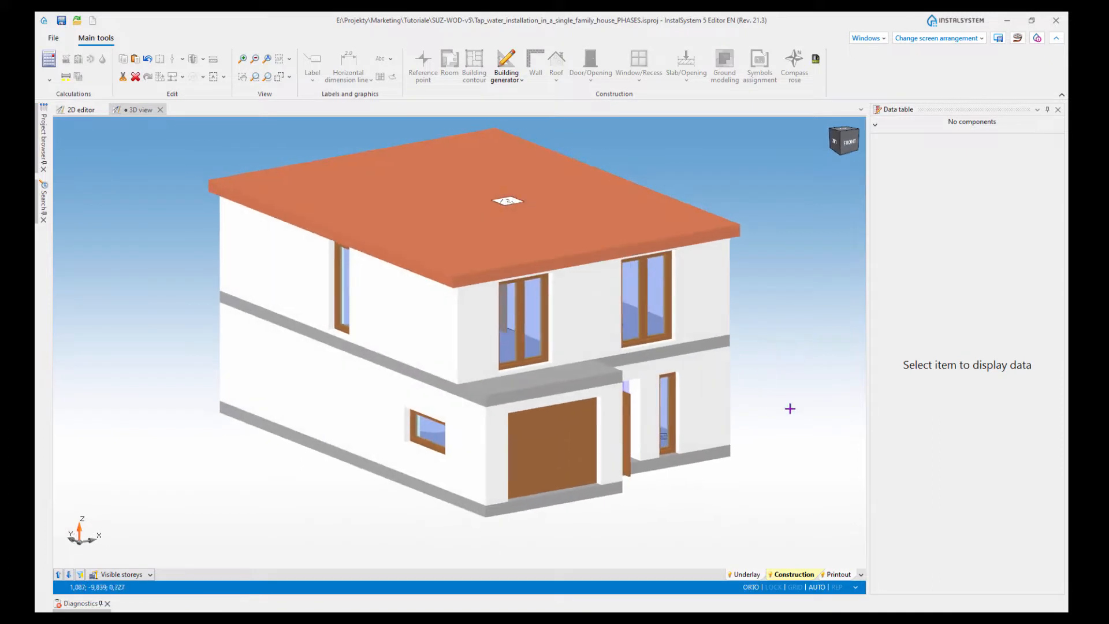
scroll(803, 377, down, 3)
scroll(796, 374, up, 3)
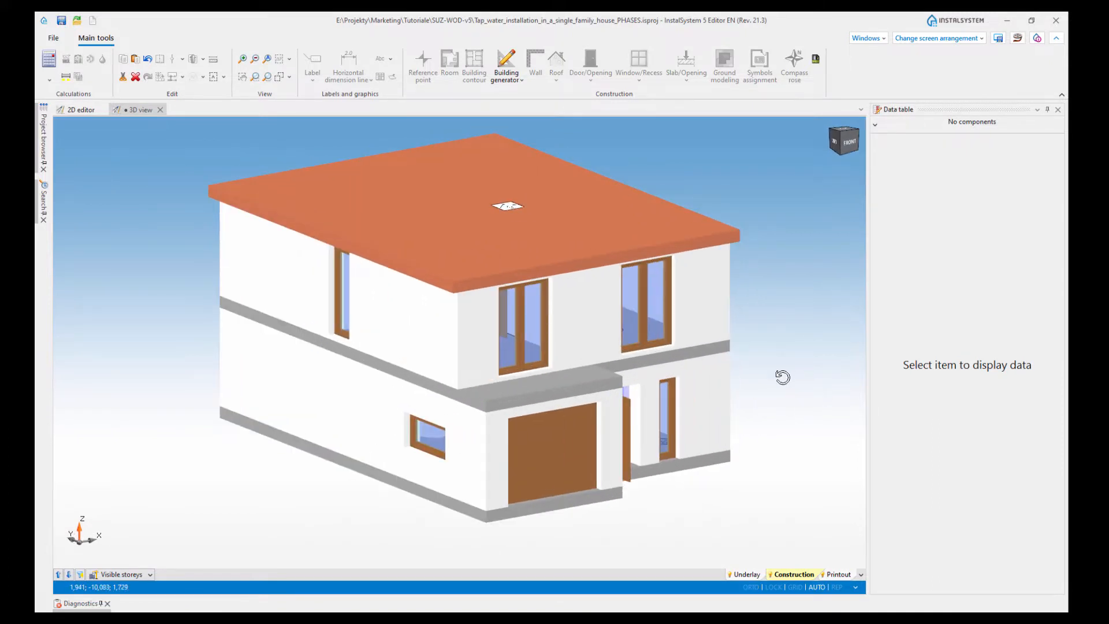
mouse_move(784, 377)
shift+middle_down()
mouse_move(745, 357)
mouse_move(780, 361)
mouse_move(795, 349)
mouse_move(789, 360)
shift+middle_up()
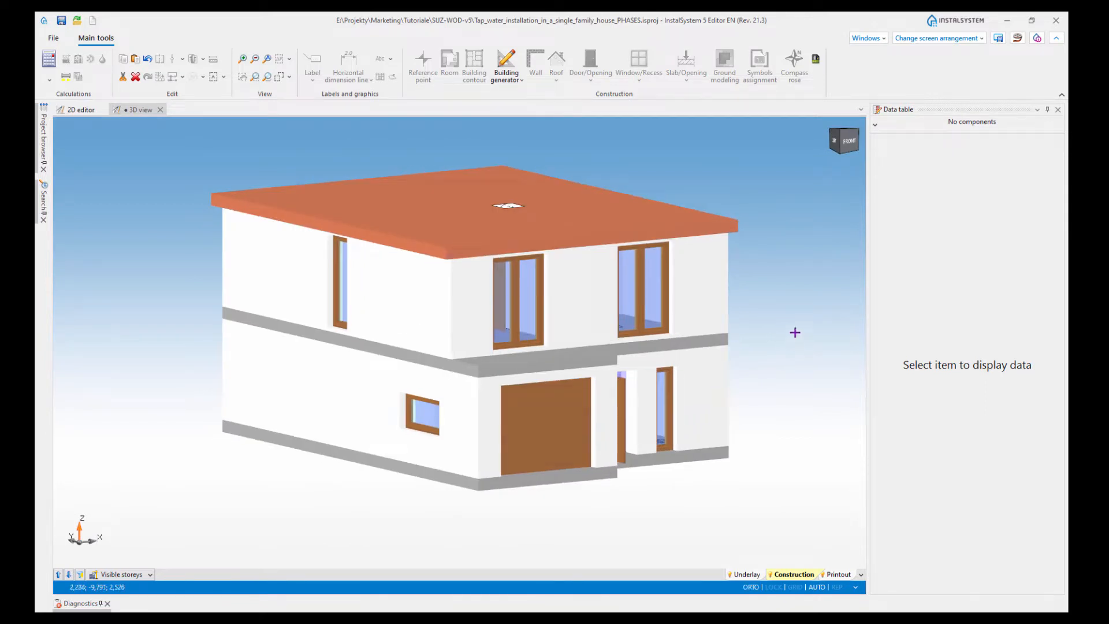
Step: Inspect the first-floor plan and its underlay drawing in the 2D editor, comparing it with the 3D view
click(58, 111)
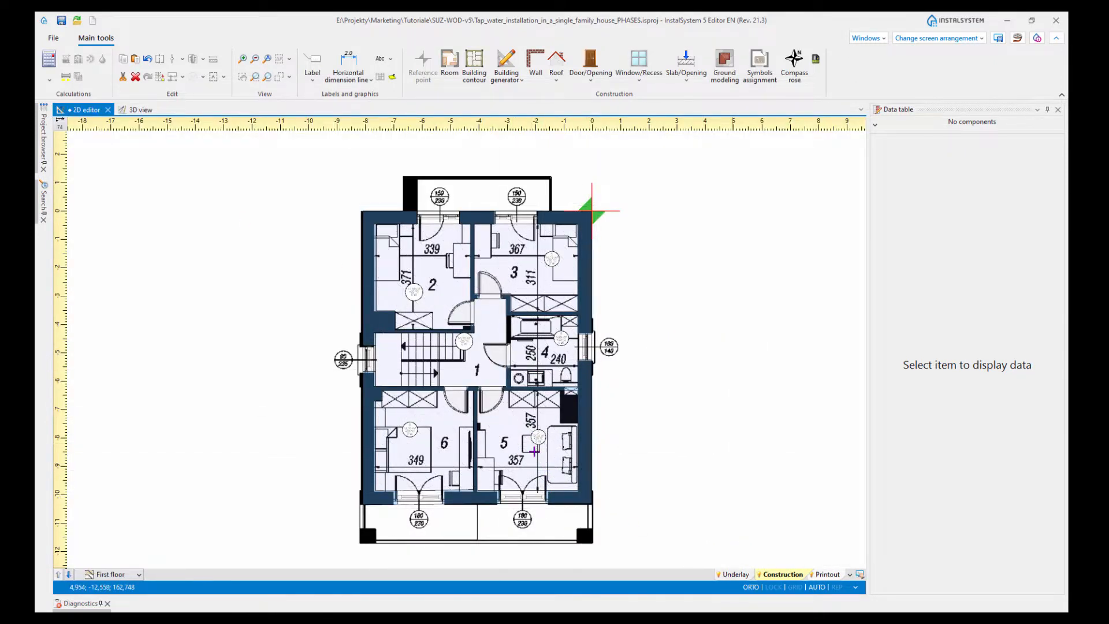
click(534, 451)
scroll(557, 431, up, 2)
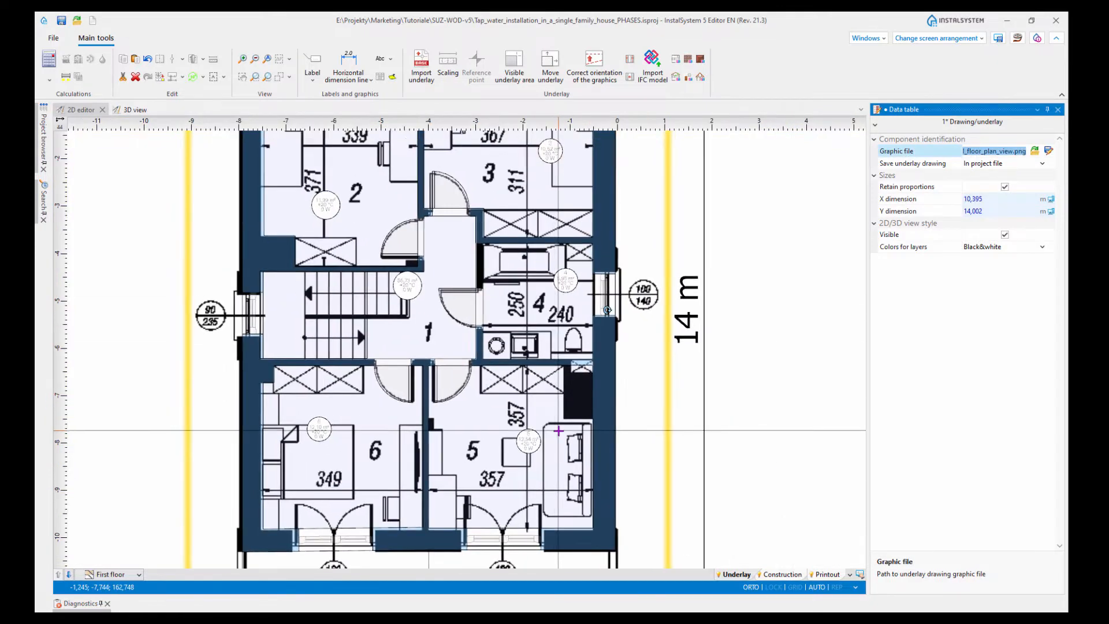
scroll(558, 430, down, 2)
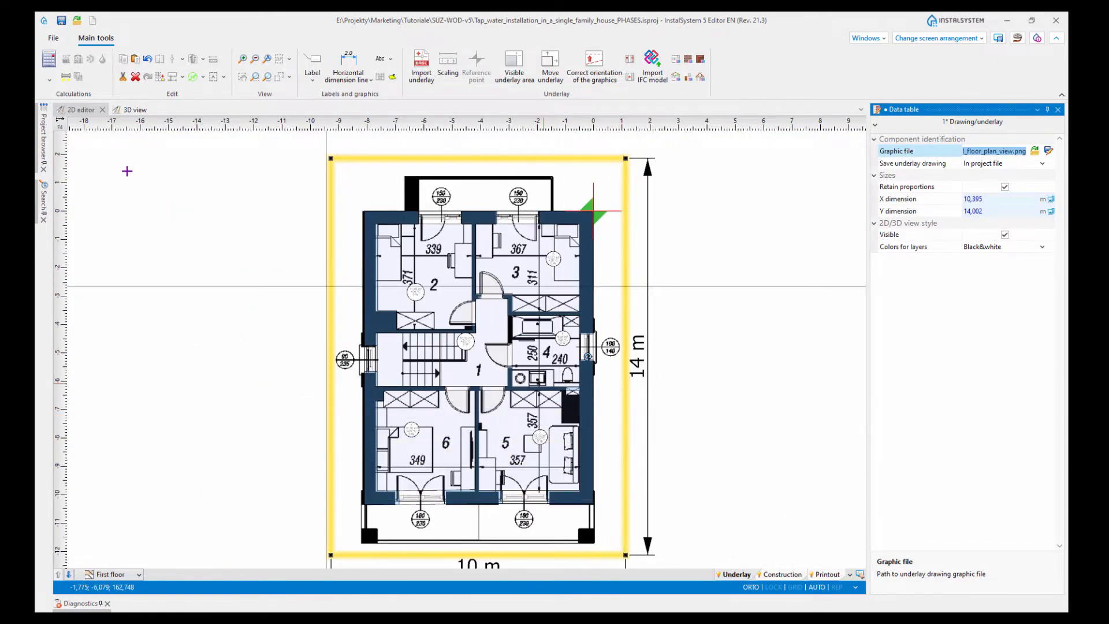
click(135, 109)
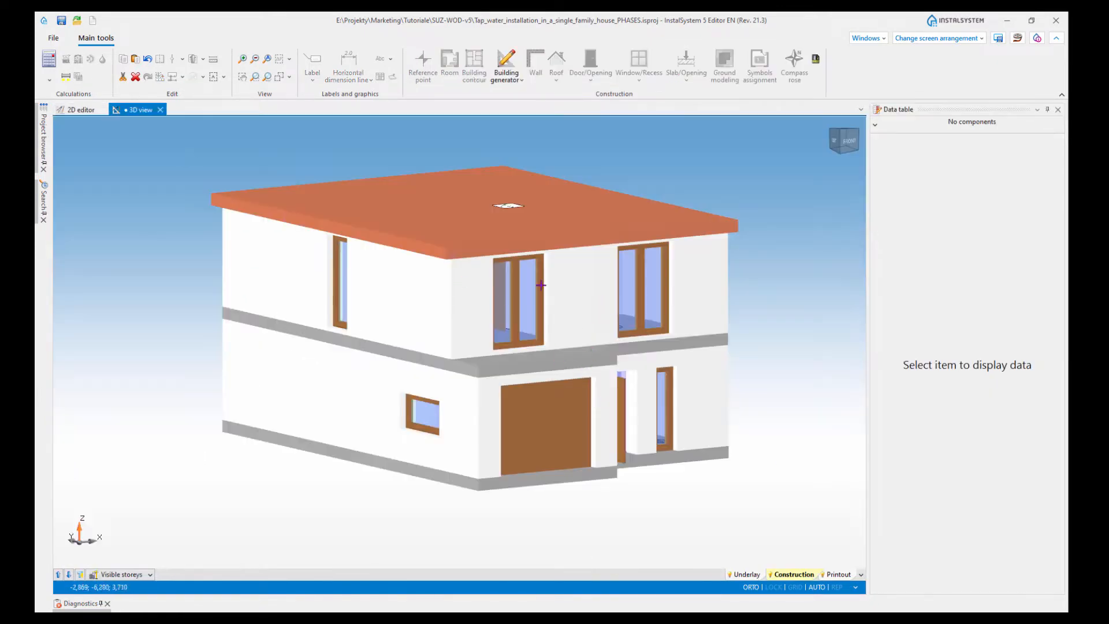
click(84, 110)
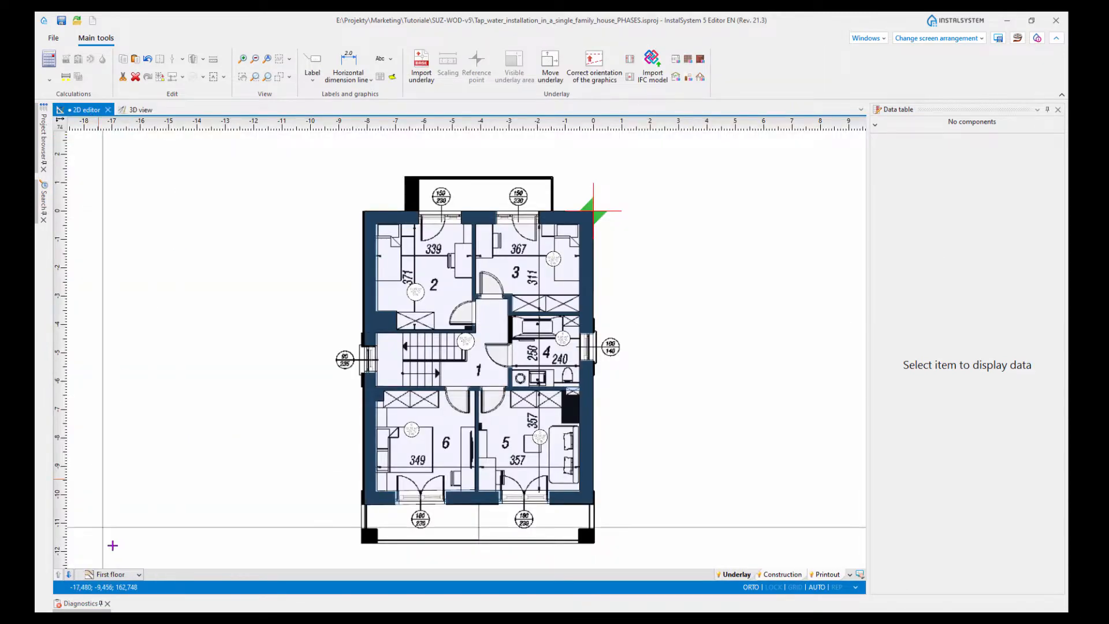
Step: Display the Ground floor storey in the 2D editor and inspect its room layout and underlay drawing
click(139, 575)
click(104, 509)
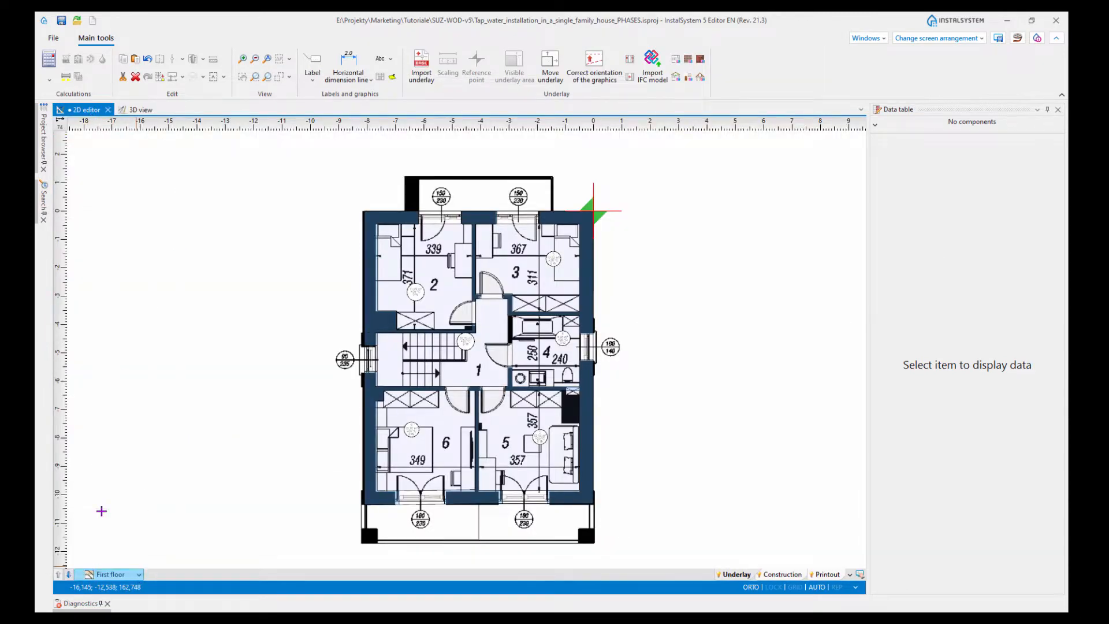
click(139, 575)
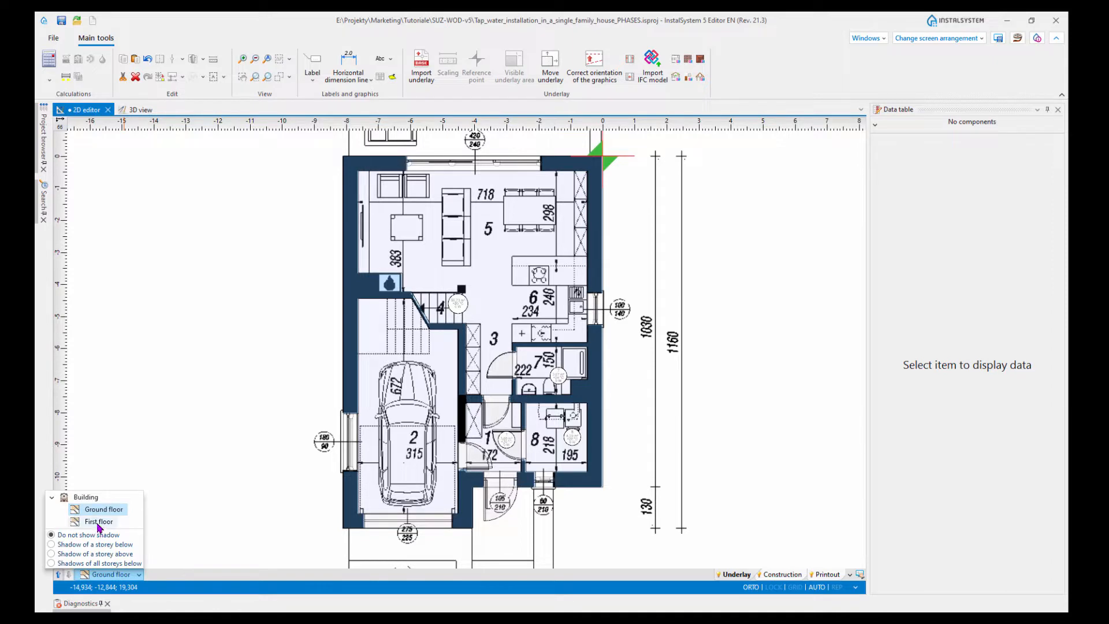
click(217, 503)
scroll(586, 416, up, 2)
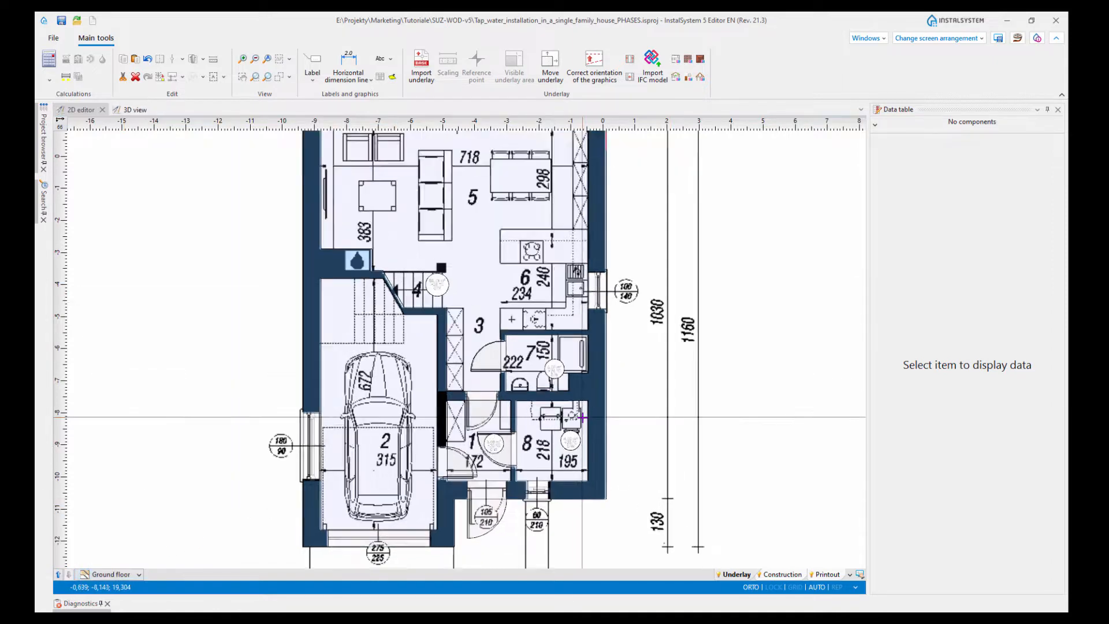
scroll(588, 417, down, 2)
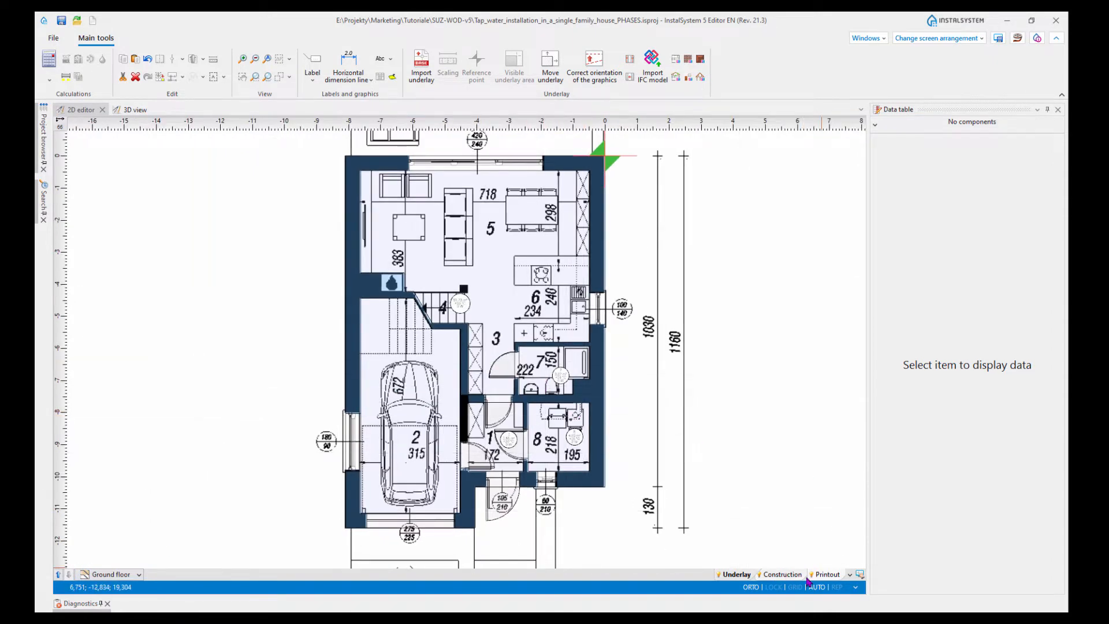
click(497, 382)
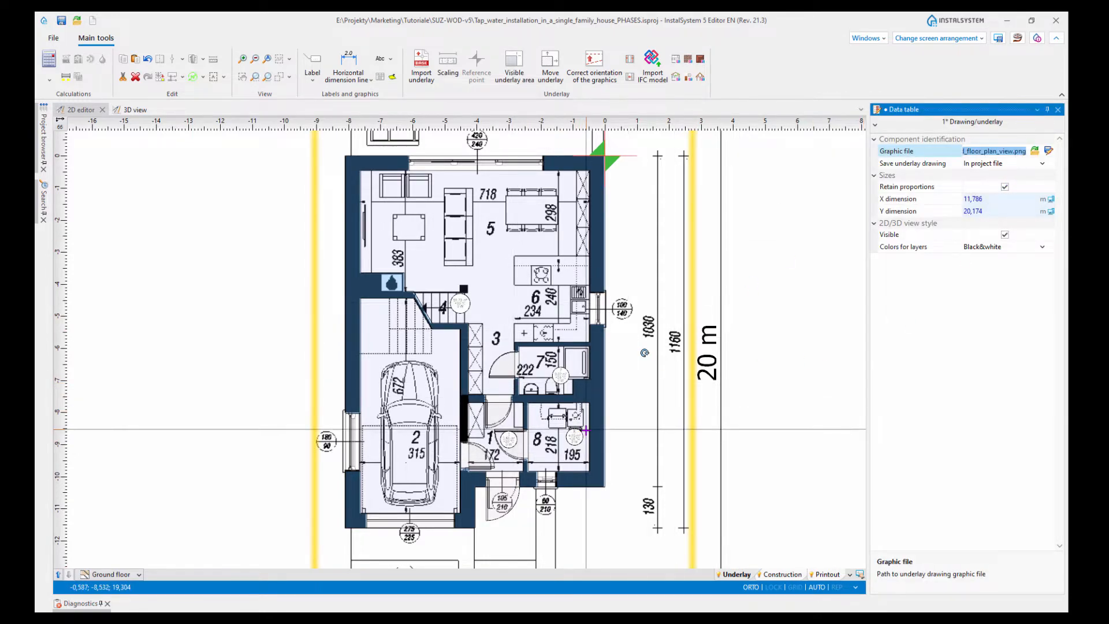
scroll(602, 443, down, 2)
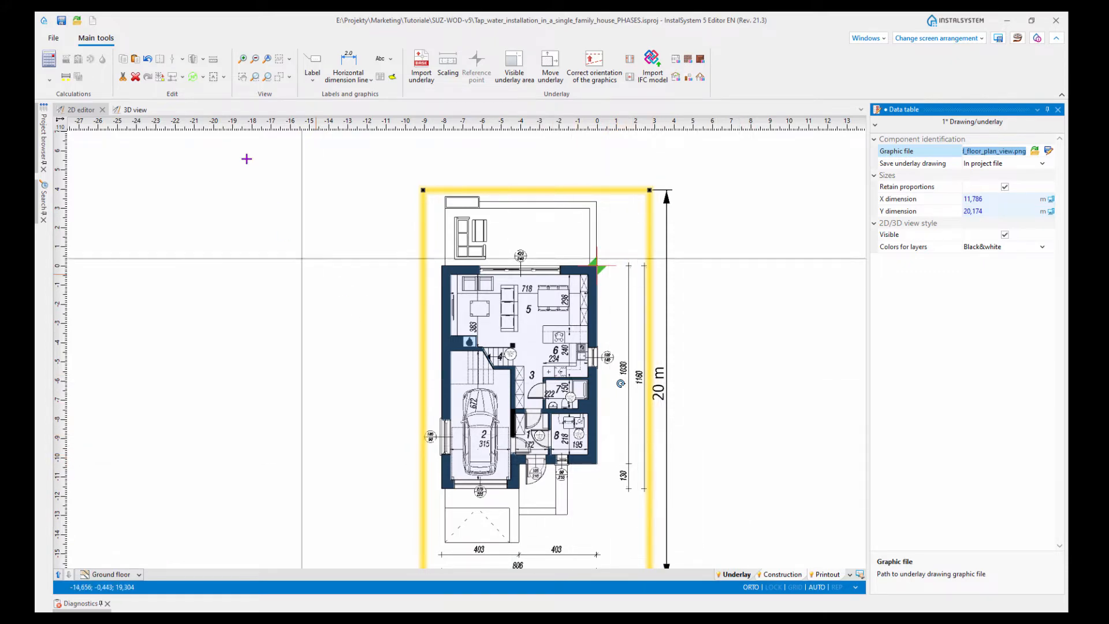
Step: Return to the 3D view and examine the building's facades, roof and windows from several angles
click(144, 115)
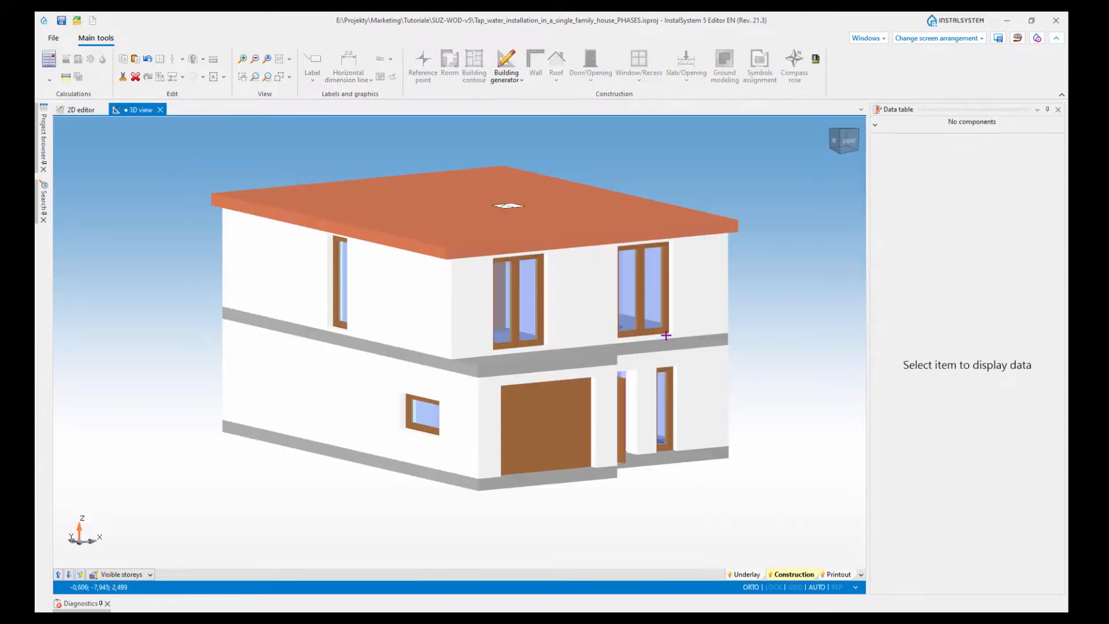
mouse_move(666, 335)
middle_down()
mouse_move(641, 344)
mouse_move(587, 297)
mouse_move(597, 322)
mouse_move(650, 346)
mouse_move(671, 330)
middle_up()
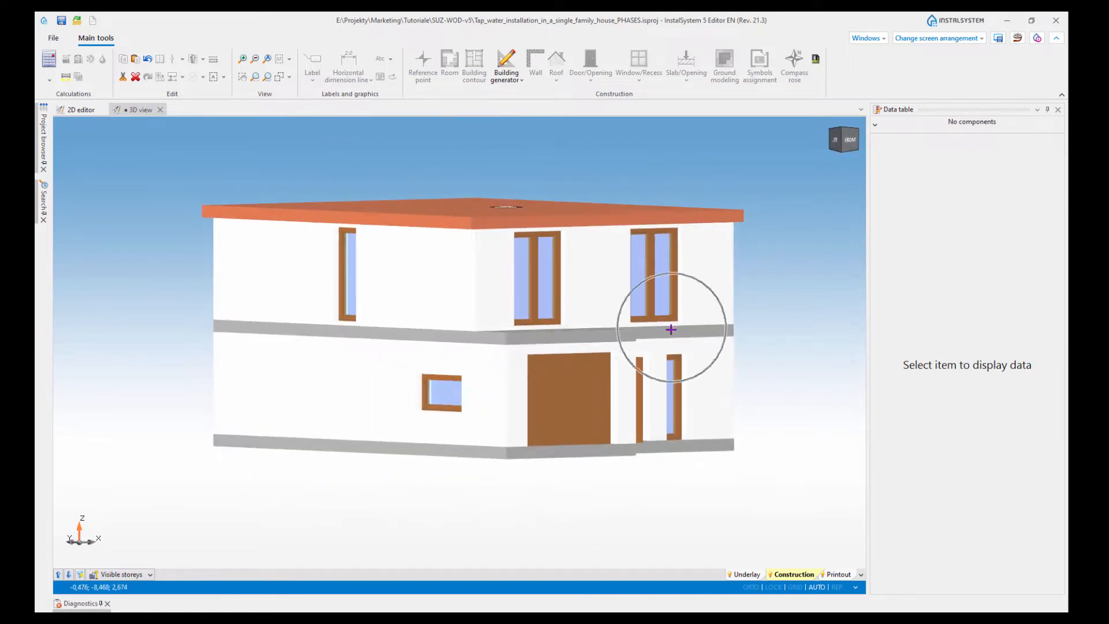
middle_drag(757, 300, 696, 329)
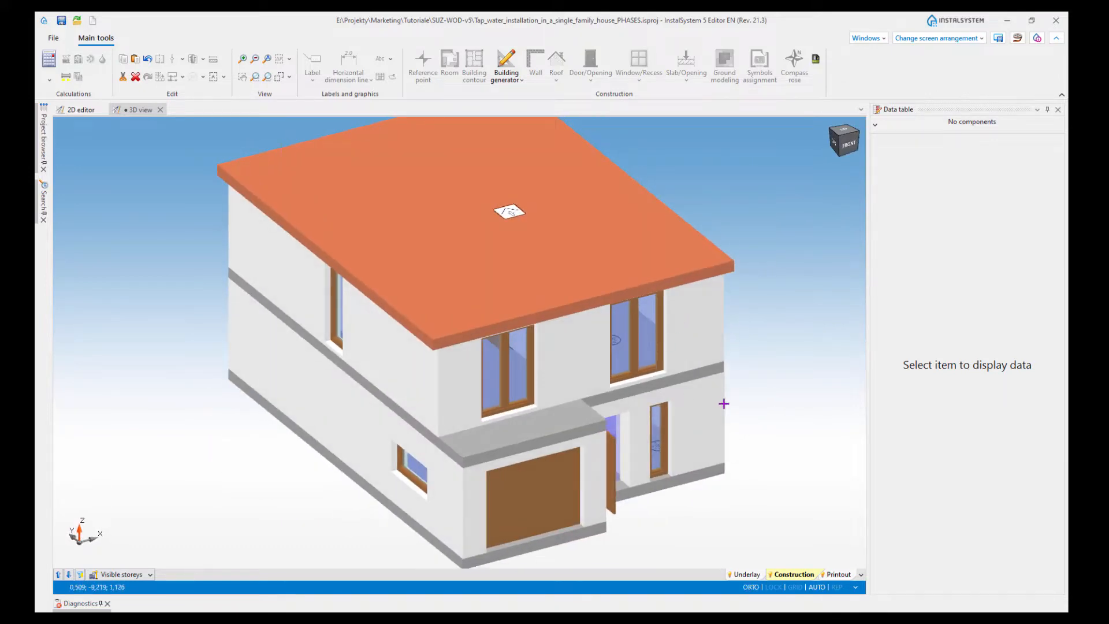
middle_drag(679, 421, 696, 404)
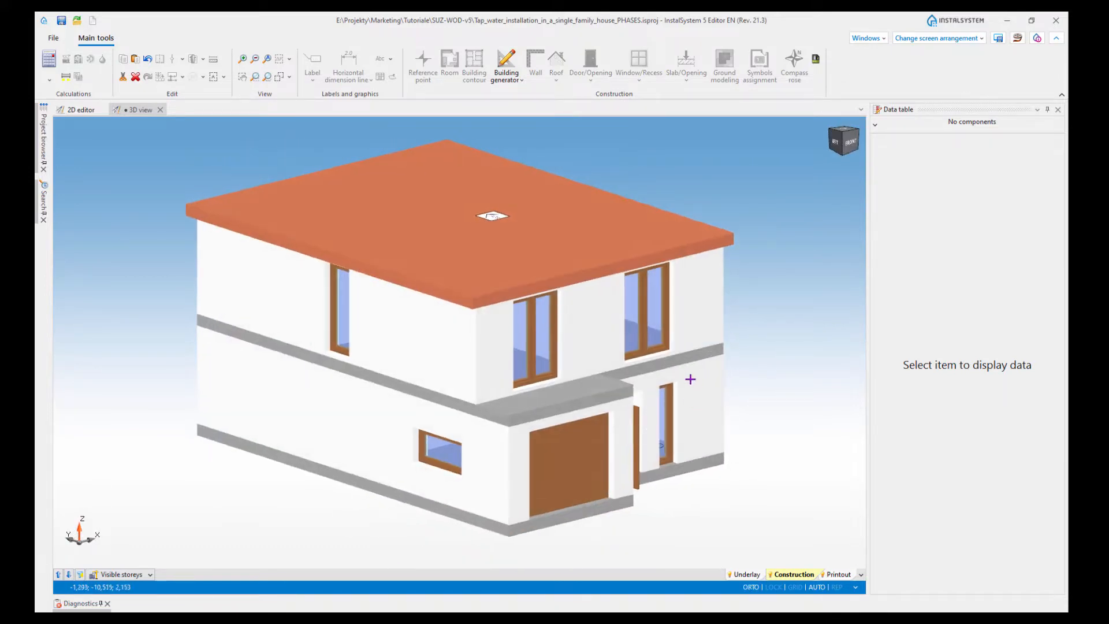
scroll(677, 342, up, 3)
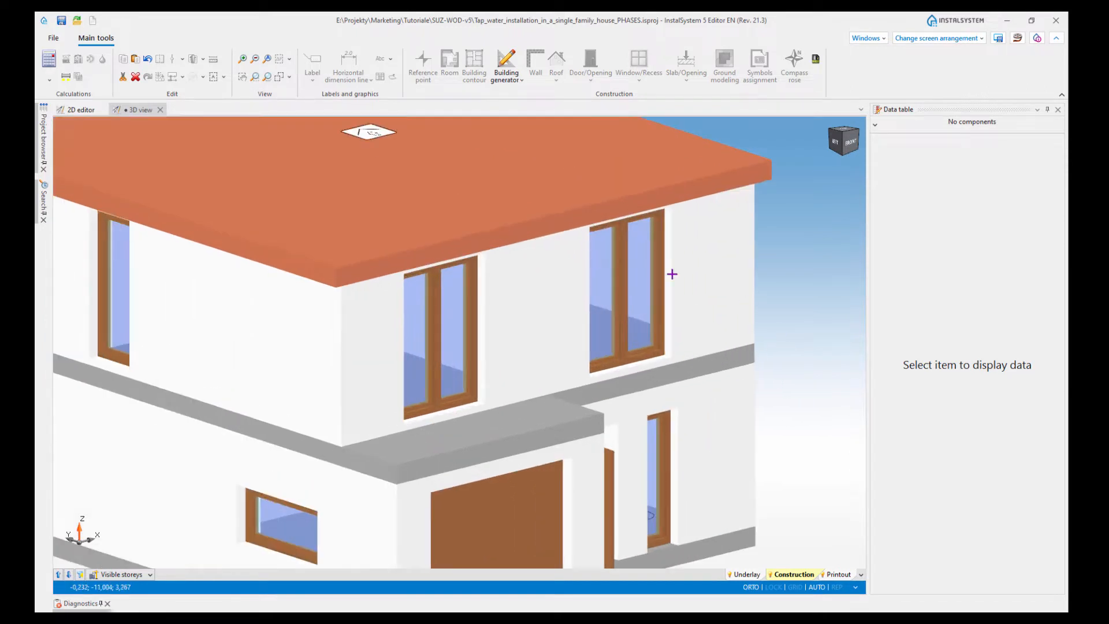
scroll(560, 381, down, 4)
middle_drag(716, 355, 558, 357)
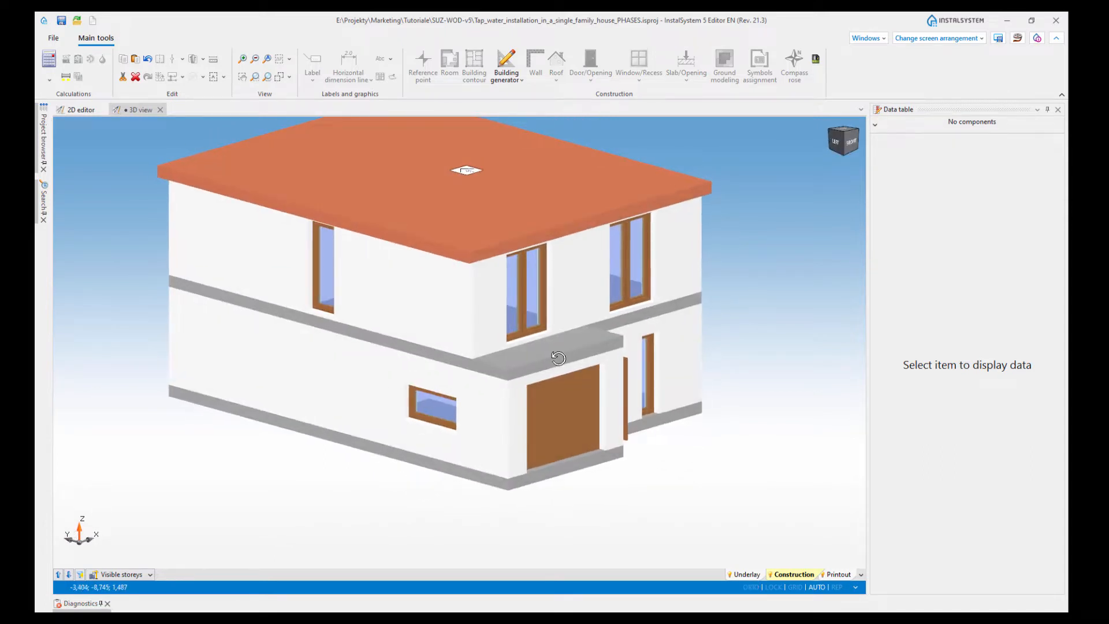
middle_drag(586, 314, 598, 350)
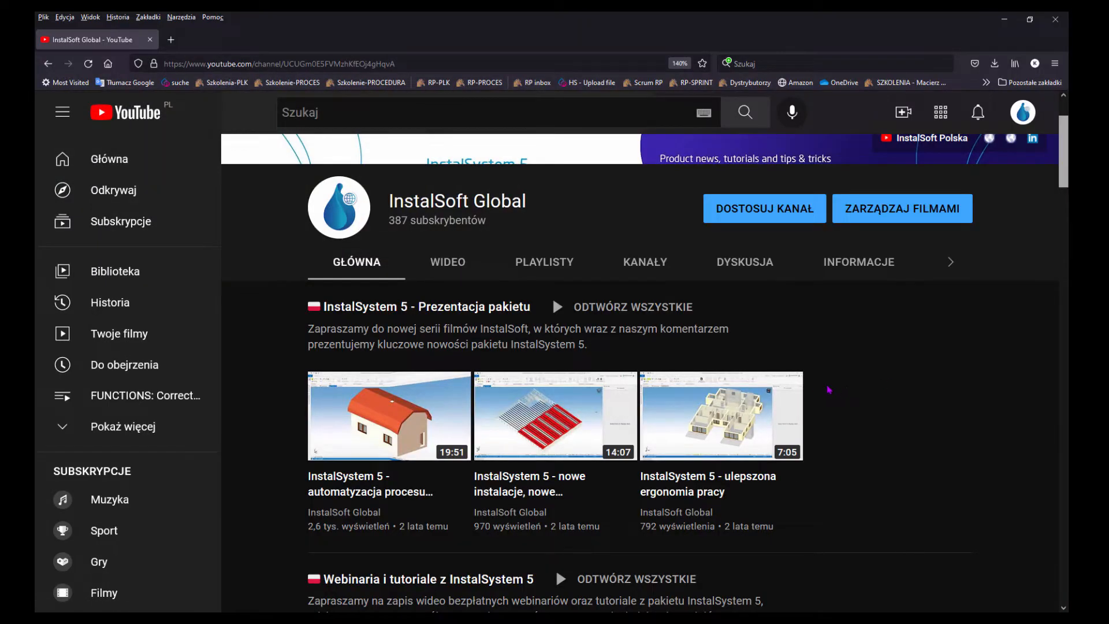
Step: Switch to the InstalSoft Global YouTube channel in the browser and look through its InstalSystem 5 video series
scroll(284, 202, up, 3)
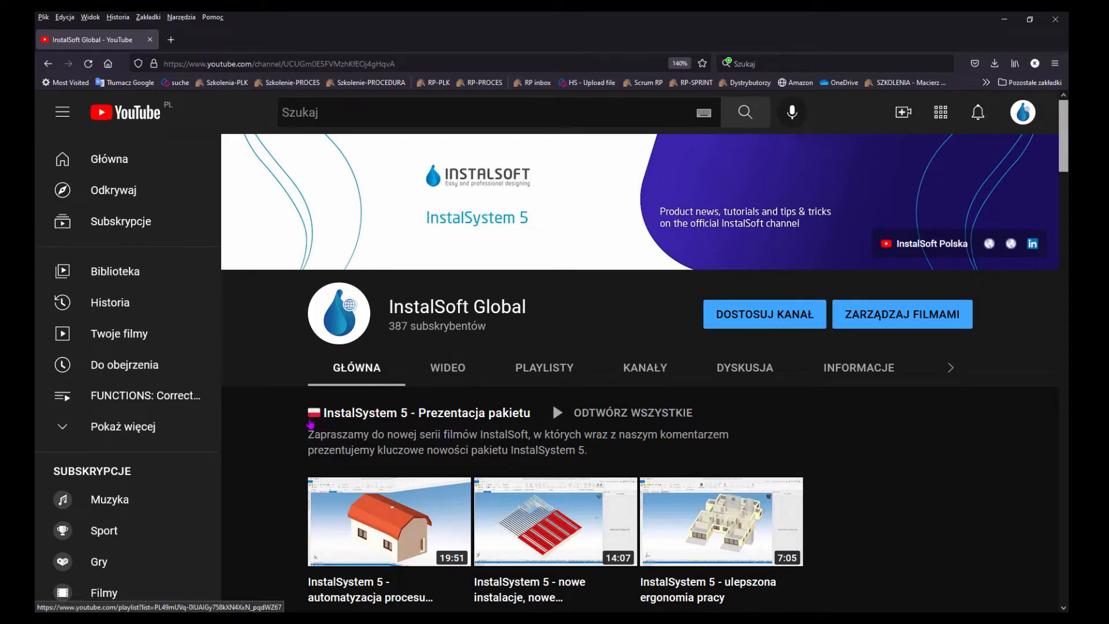
scroll(409, 422, down, 3)
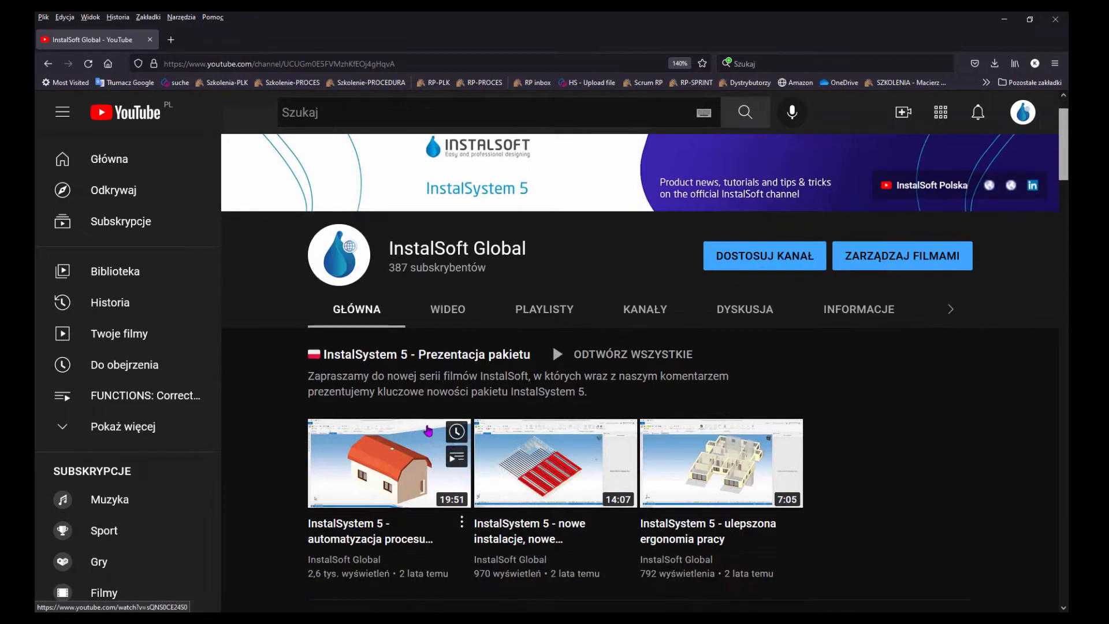
scroll(586, 416, down, 5)
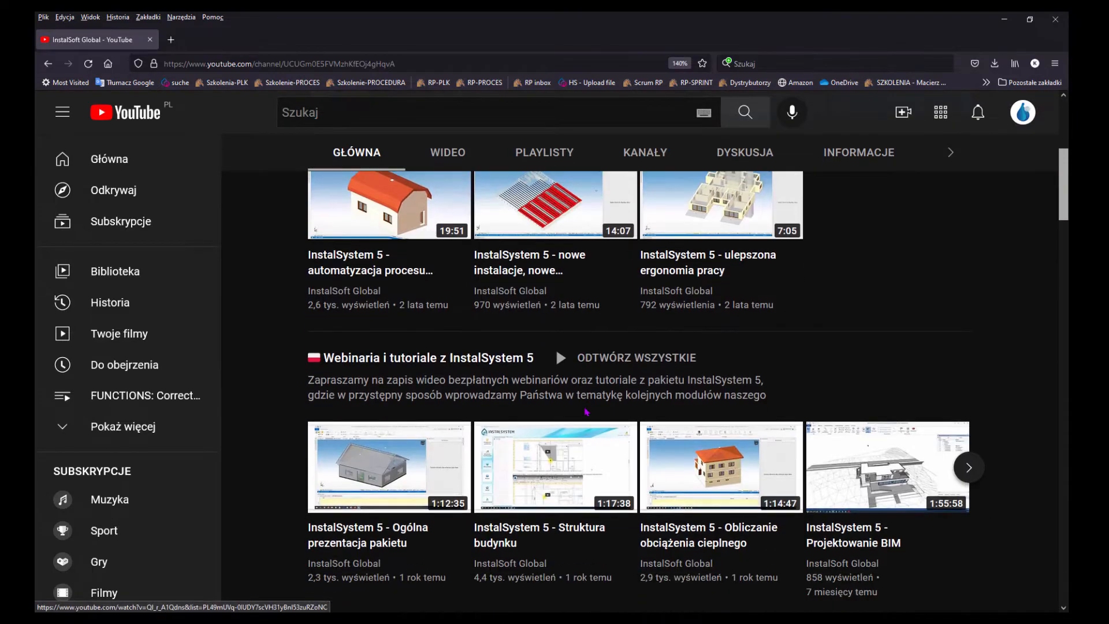
scroll(588, 416, down, 8)
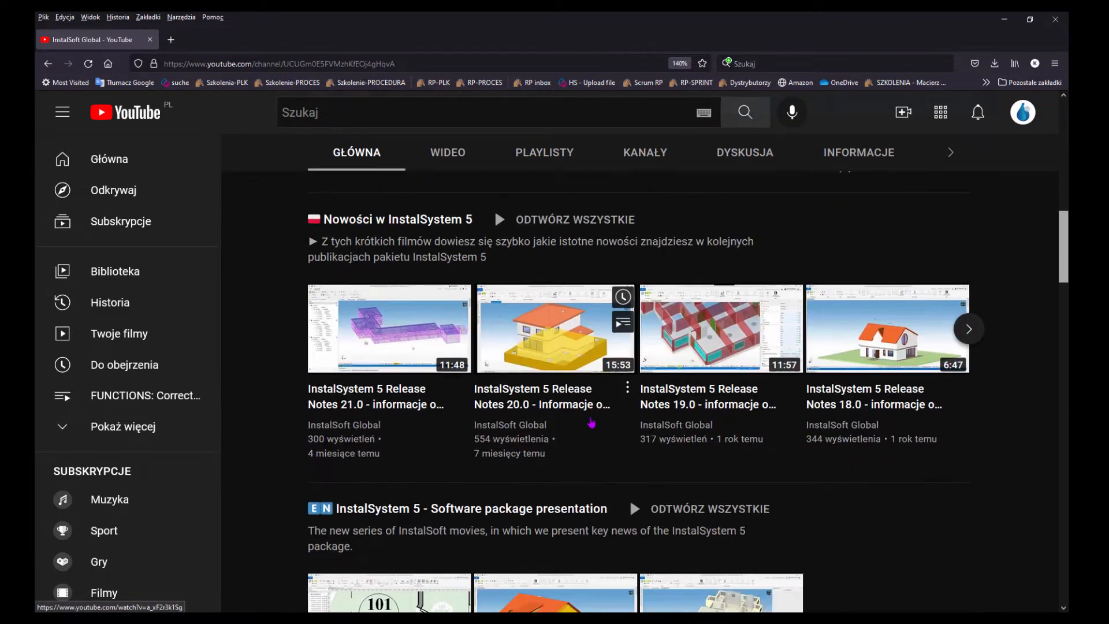
scroll(592, 424, down, 6)
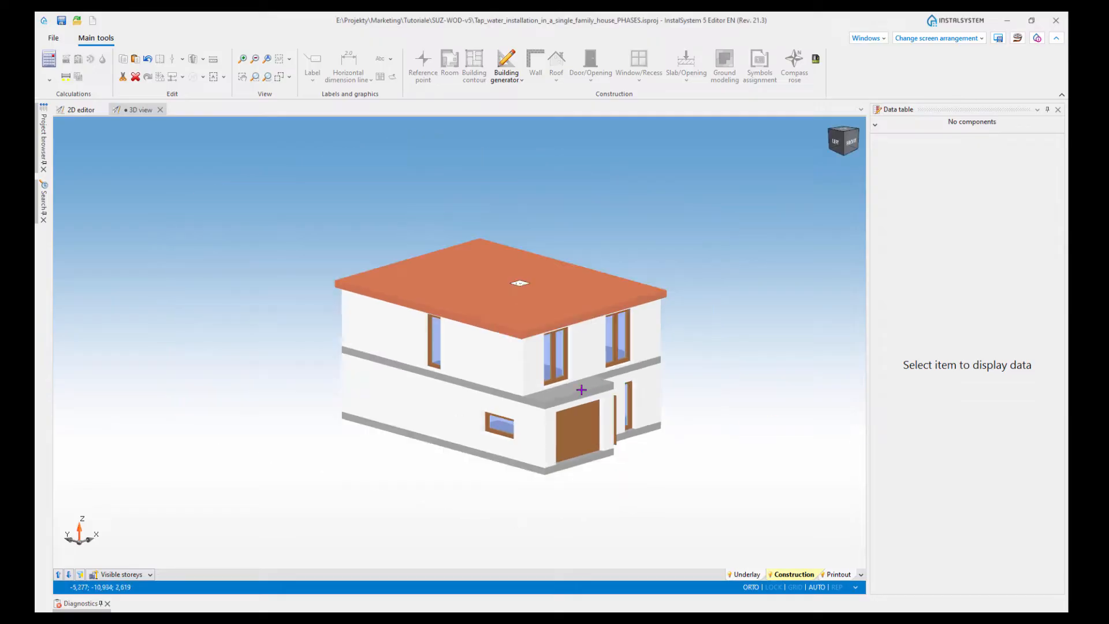
Step: Switch back to InstalSystem 5 and examine the sanitary fixtures in ground-floor rooms 8, 7 and 6 on the 2D plan
middle_drag(581, 390, 716, 393)
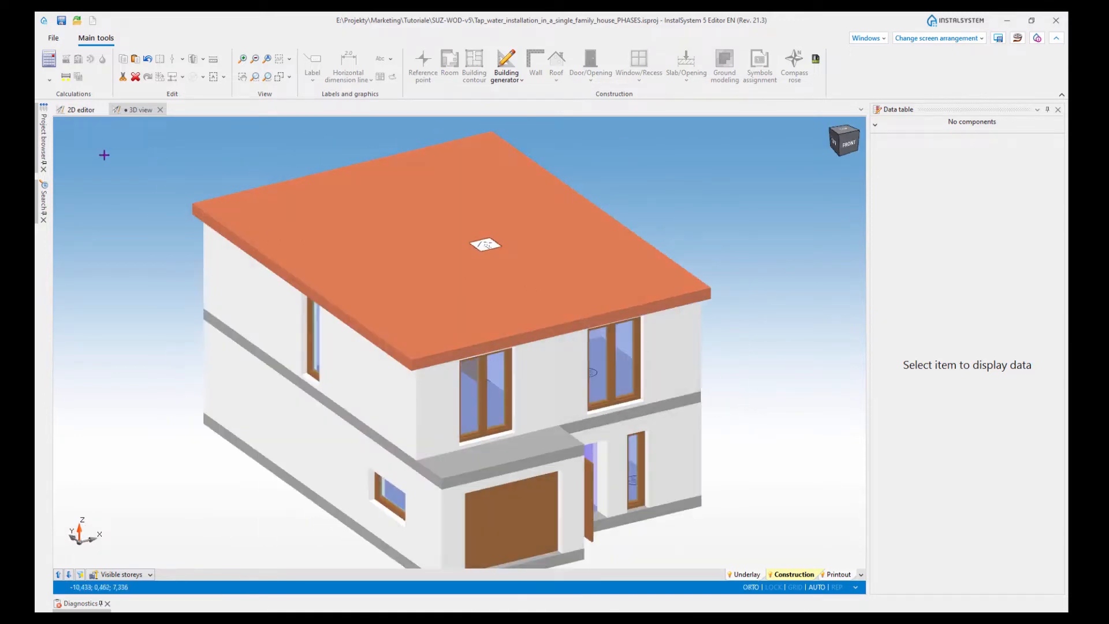
click(81, 109)
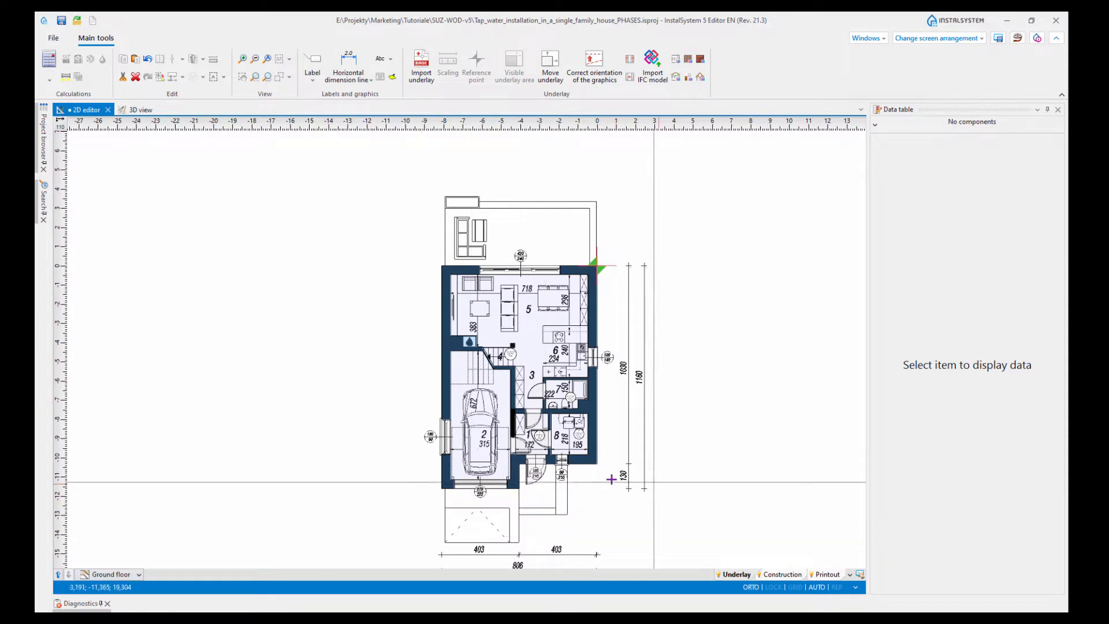
scroll(572, 436, up, 8)
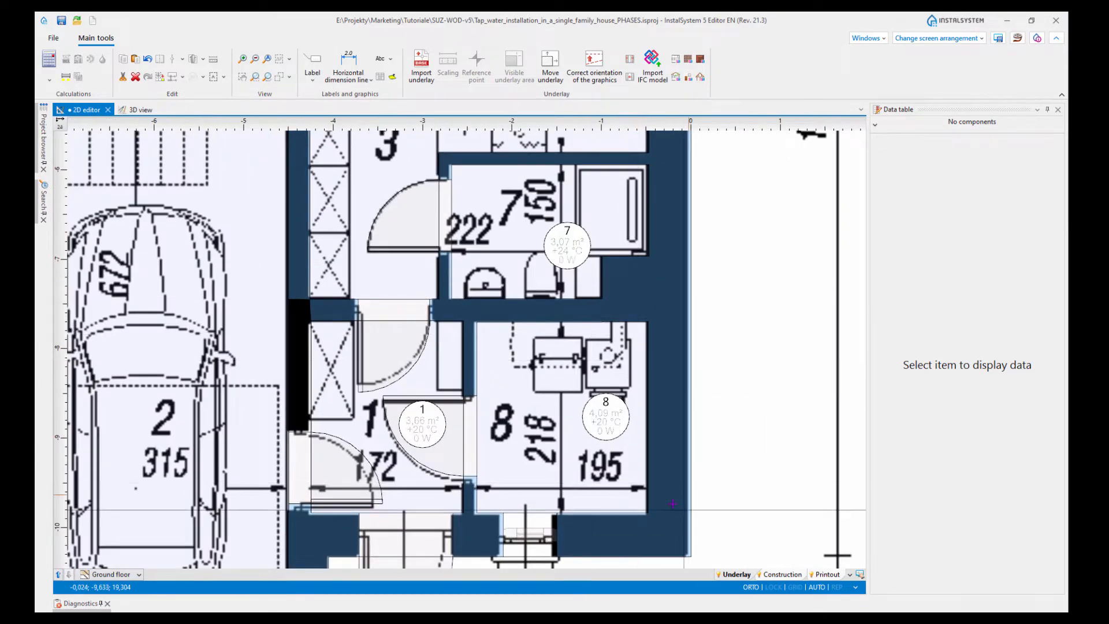
scroll(693, 444, up, 3)
scroll(646, 415, down, 3)
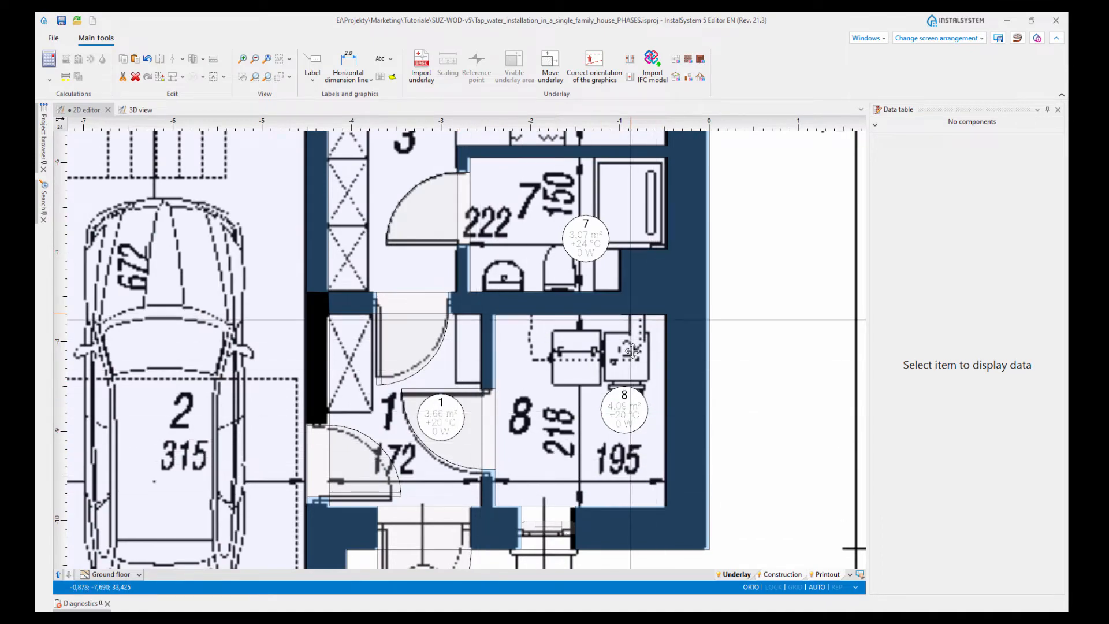
middle_drag(601, 243, 628, 387)
scroll(644, 342, up, 3)
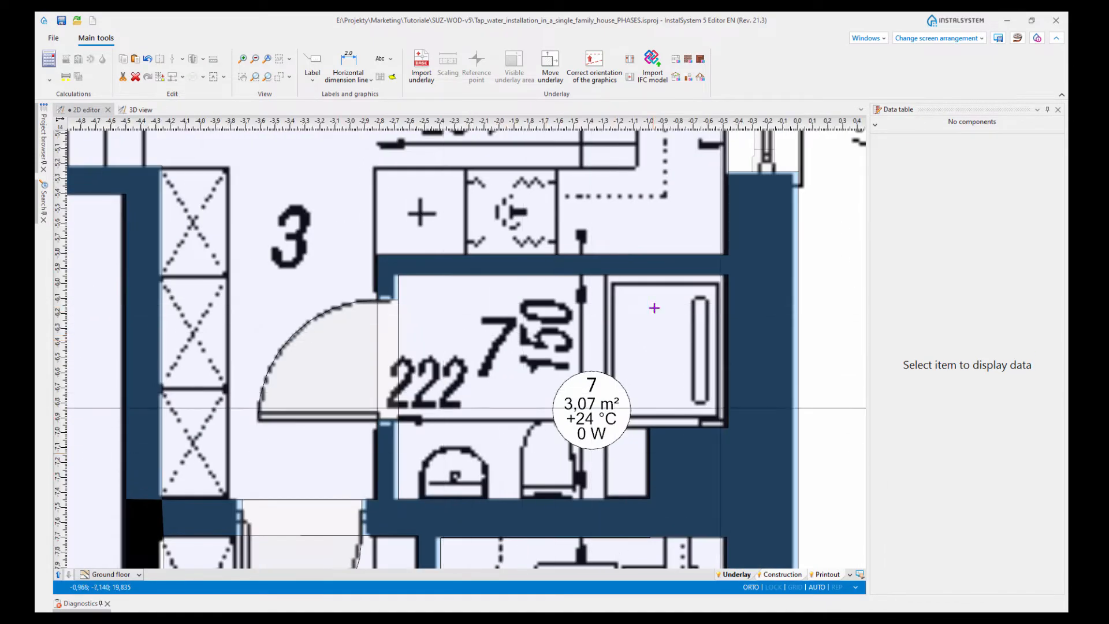
scroll(649, 312, down, 3)
middle_drag(660, 265, 684, 411)
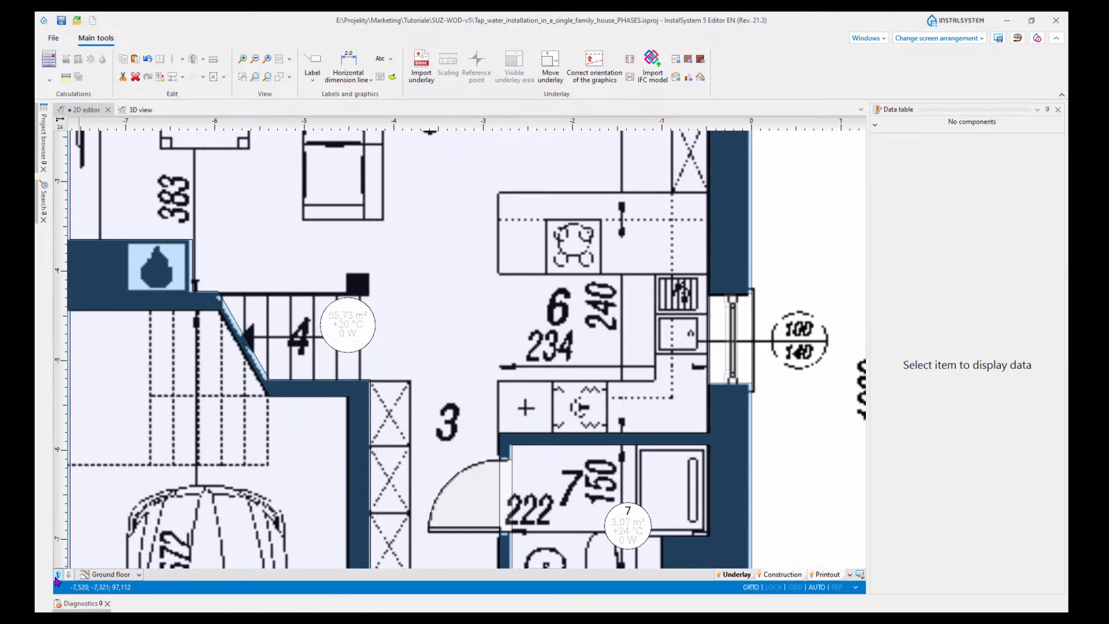
Step: Display the First floor storey and examine the fixtures in bathroom 4
click(58, 575)
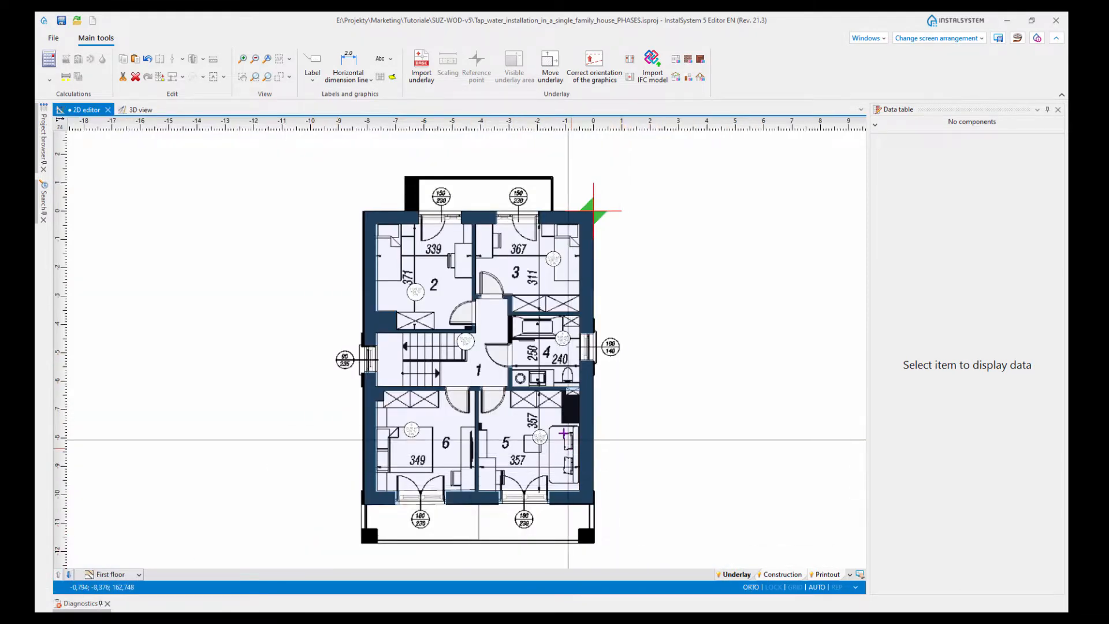
scroll(567, 342, up, 2)
scroll(565, 368, up, 3)
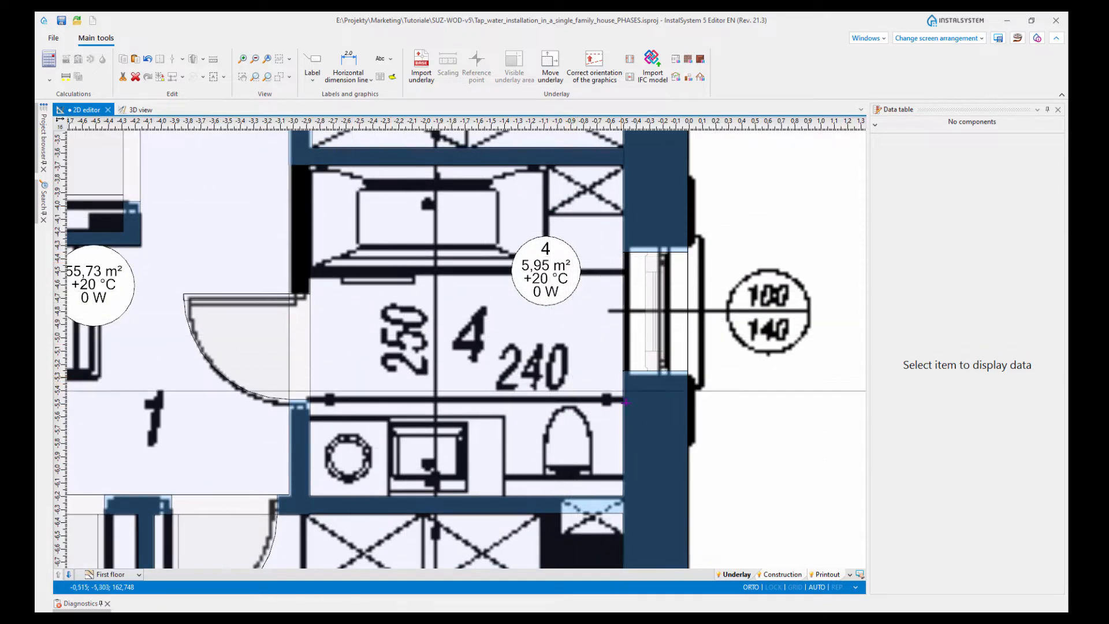
Step: Switch to the General data screen arrangement, check the project info form and display the Project scope settings
scroll(585, 253, down, 6)
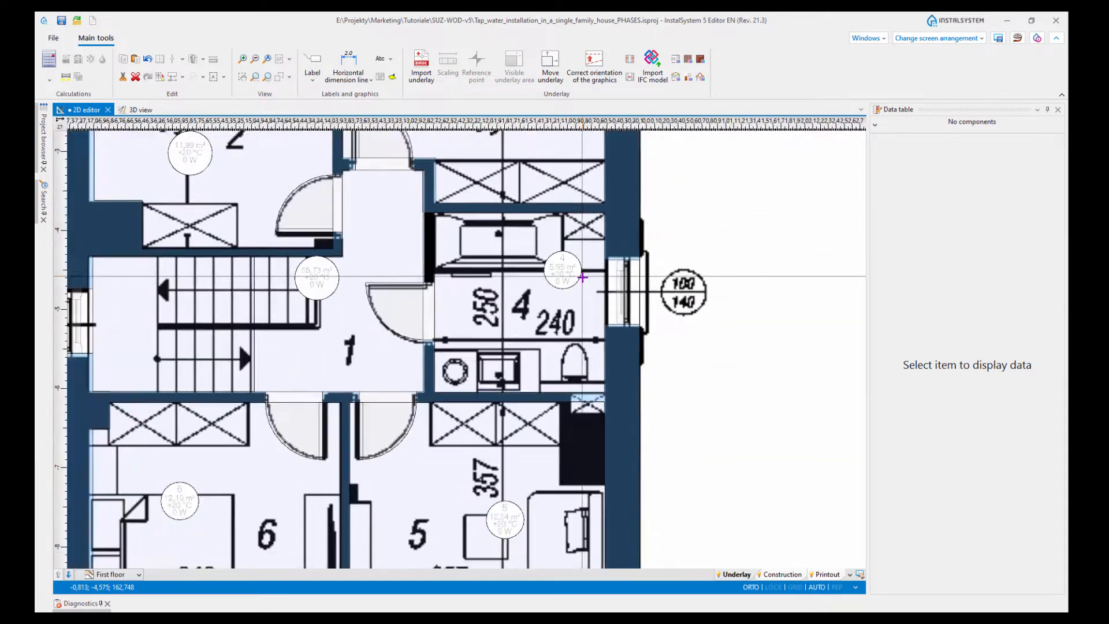
scroll(639, 356, up, 3)
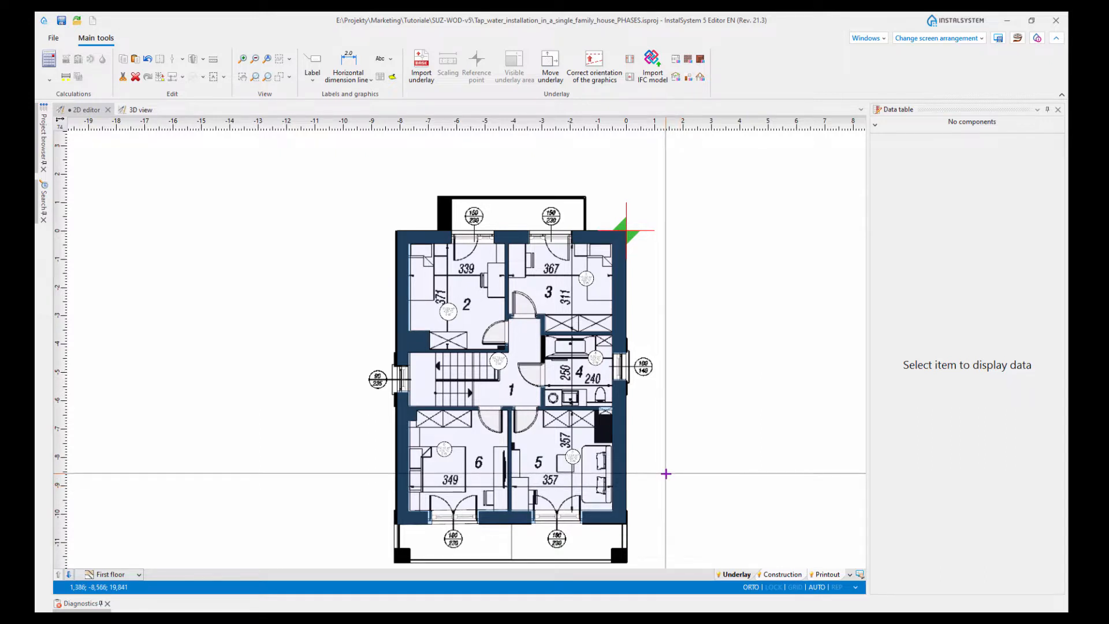
click(960, 39)
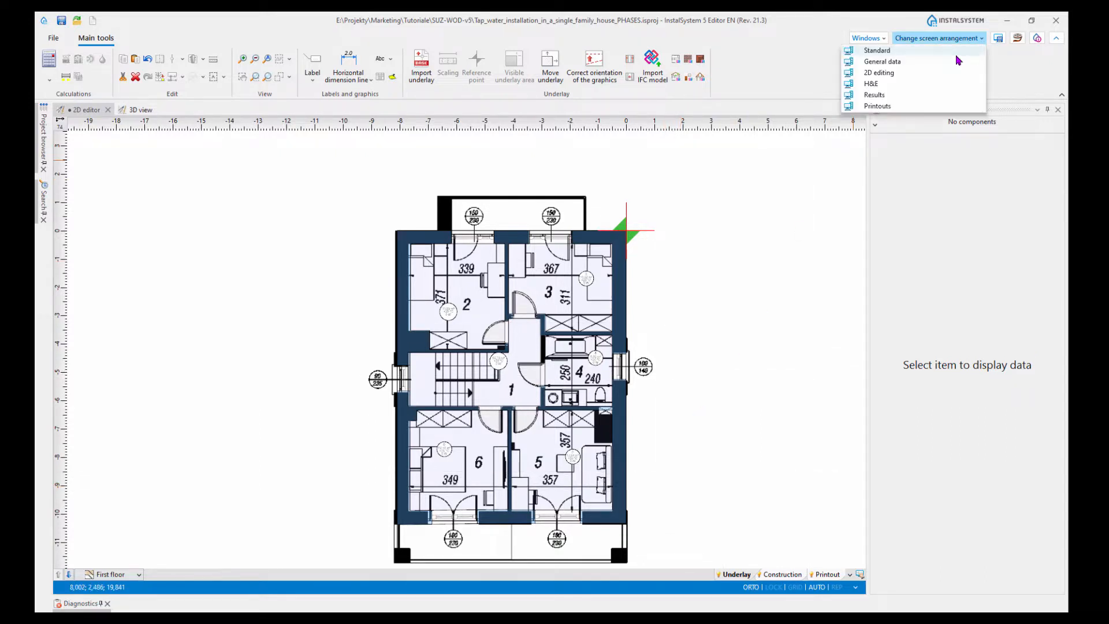
click(892, 62)
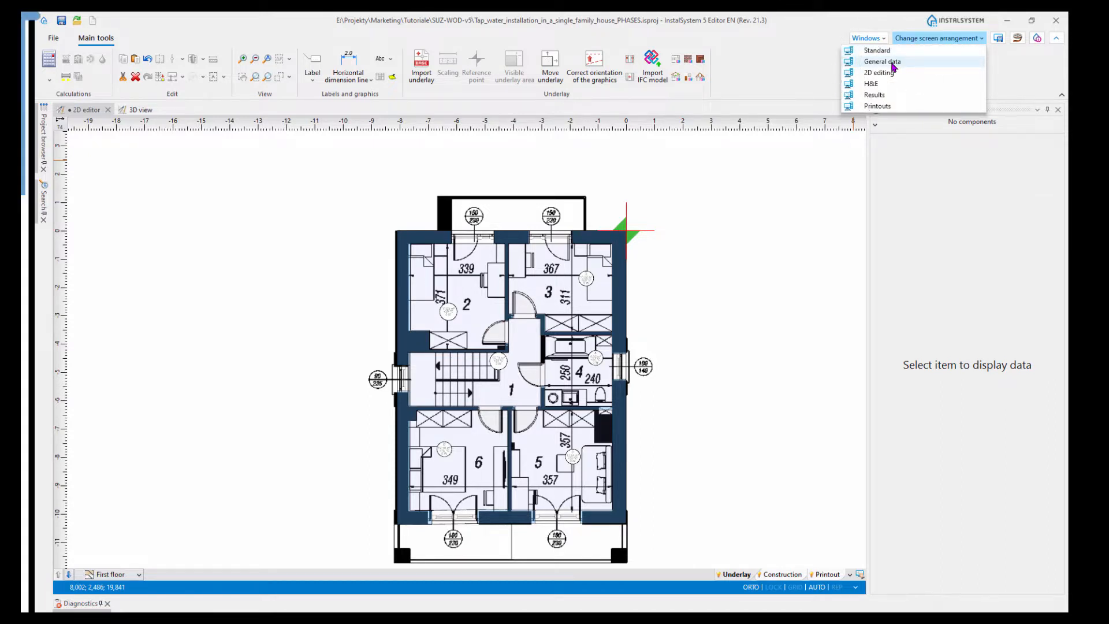
click(893, 67)
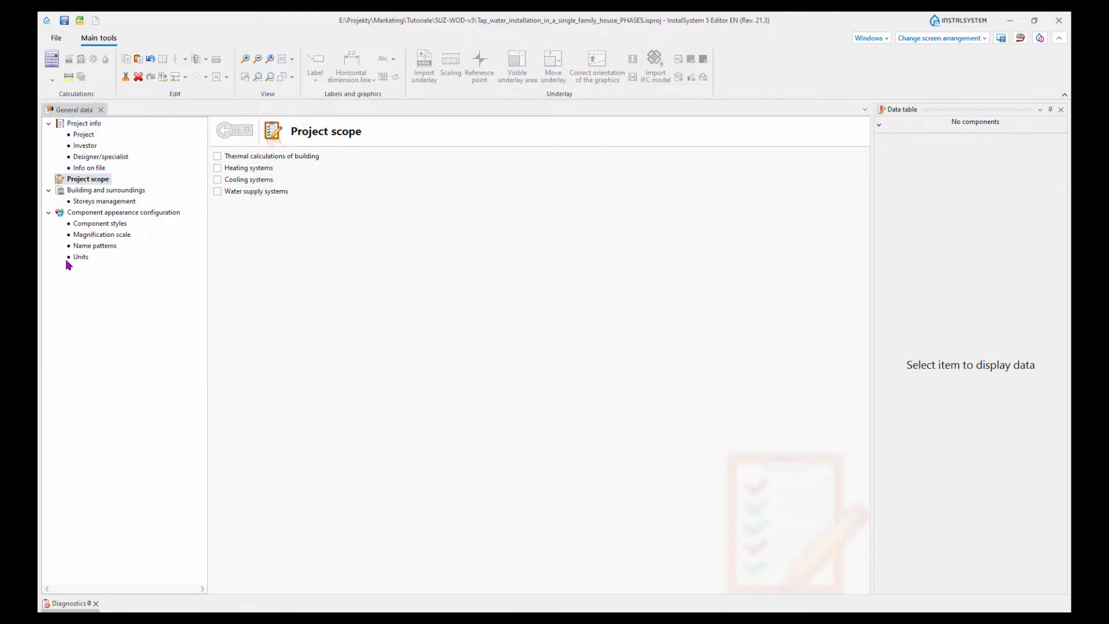
click(87, 137)
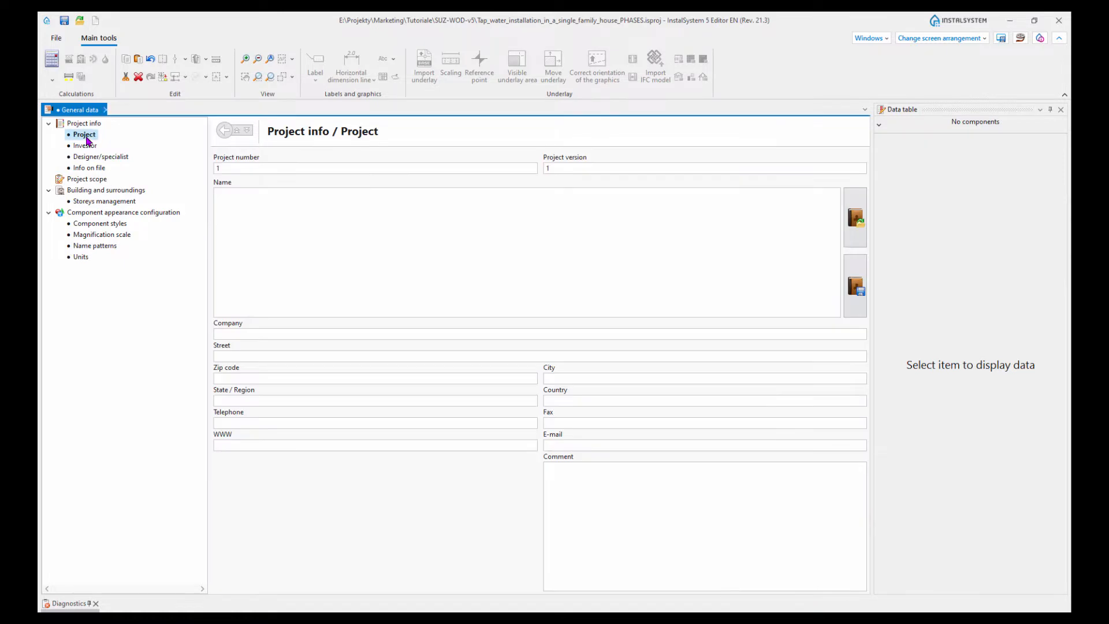
click(84, 180)
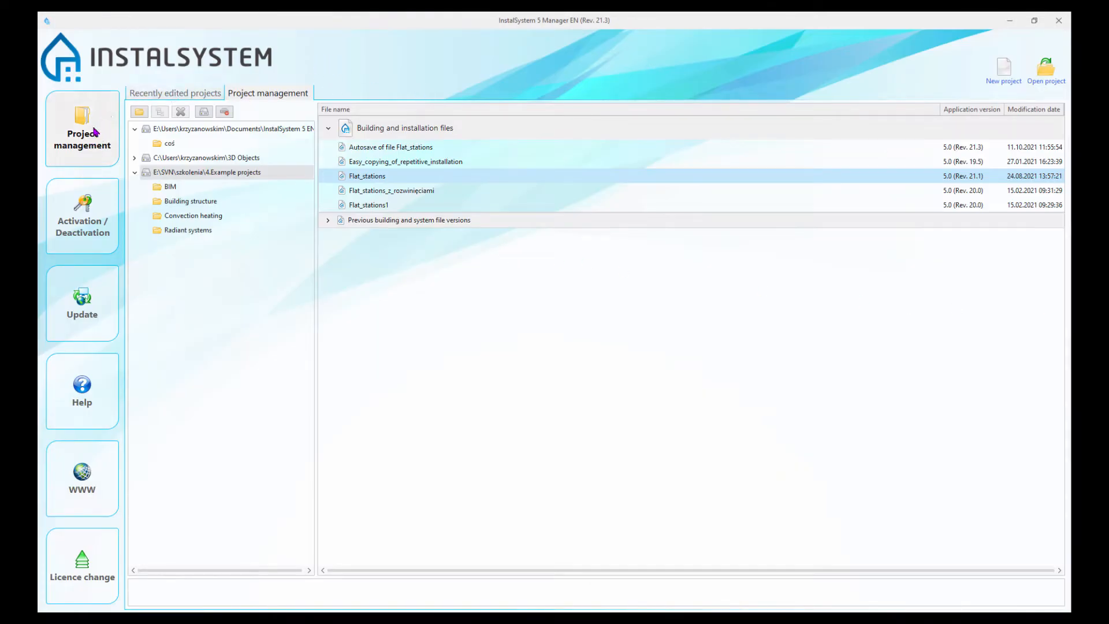
Step: Switch to InstalSystem 5 Manager and look through the video tutorials in its help section
click(86, 410)
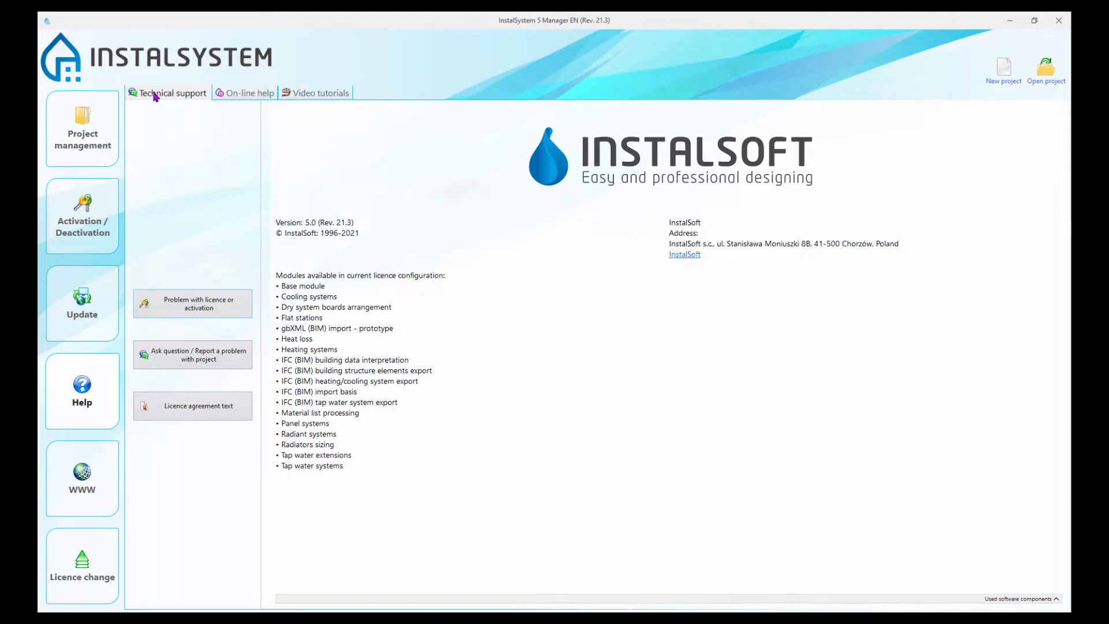
click(316, 95)
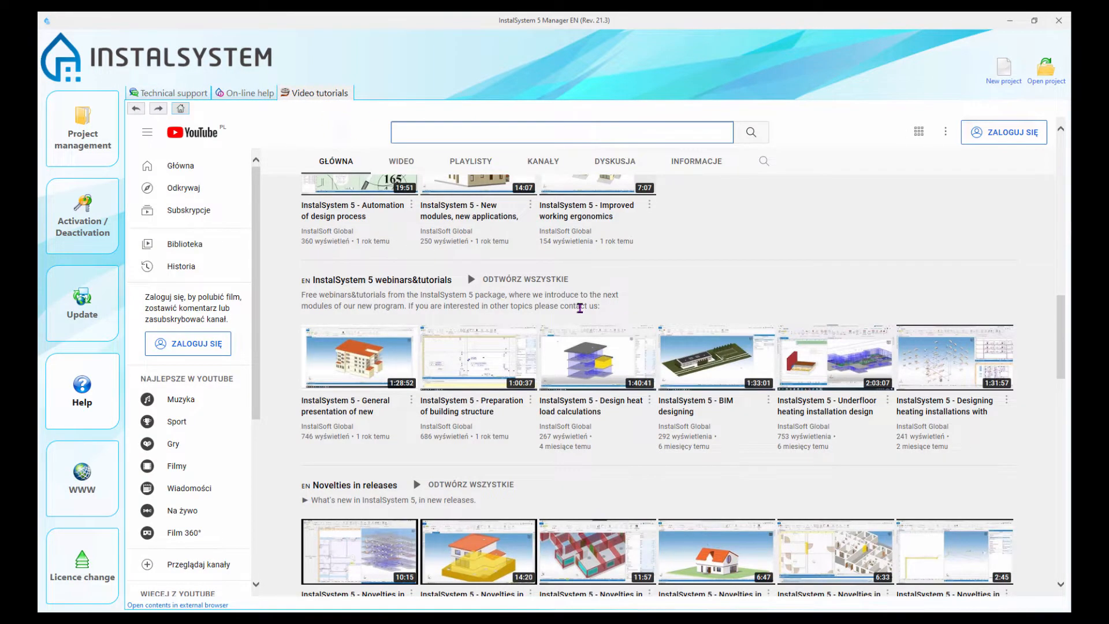
scroll(583, 310, down, 1)
scroll(583, 311, up, 2)
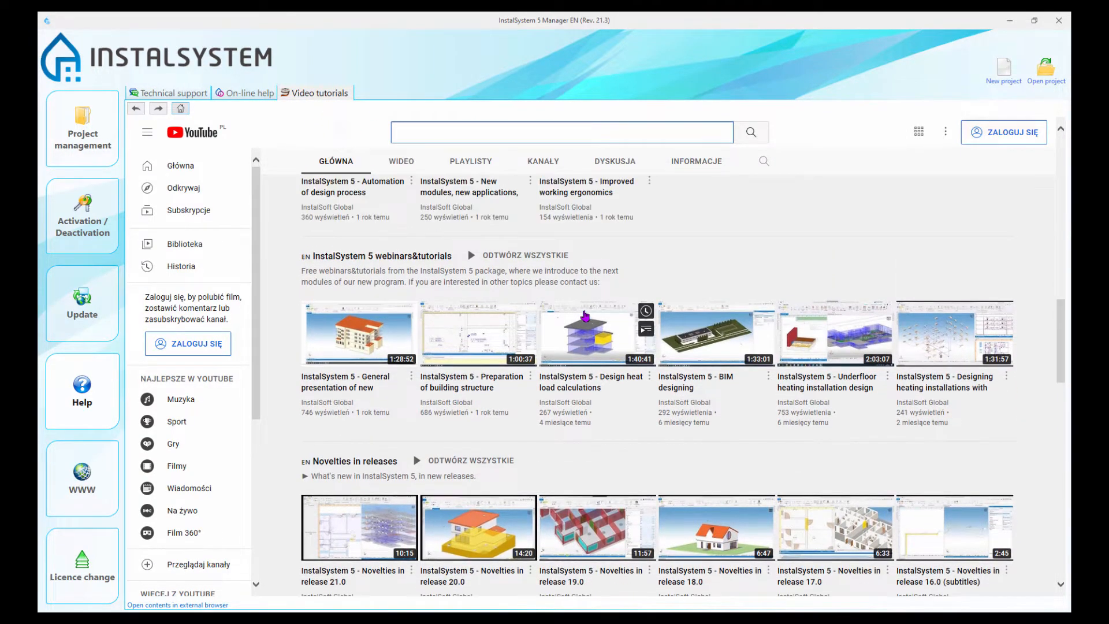
Step: Find the article on designing a water supply system installation in the on-line help and skim its contents
click(254, 94)
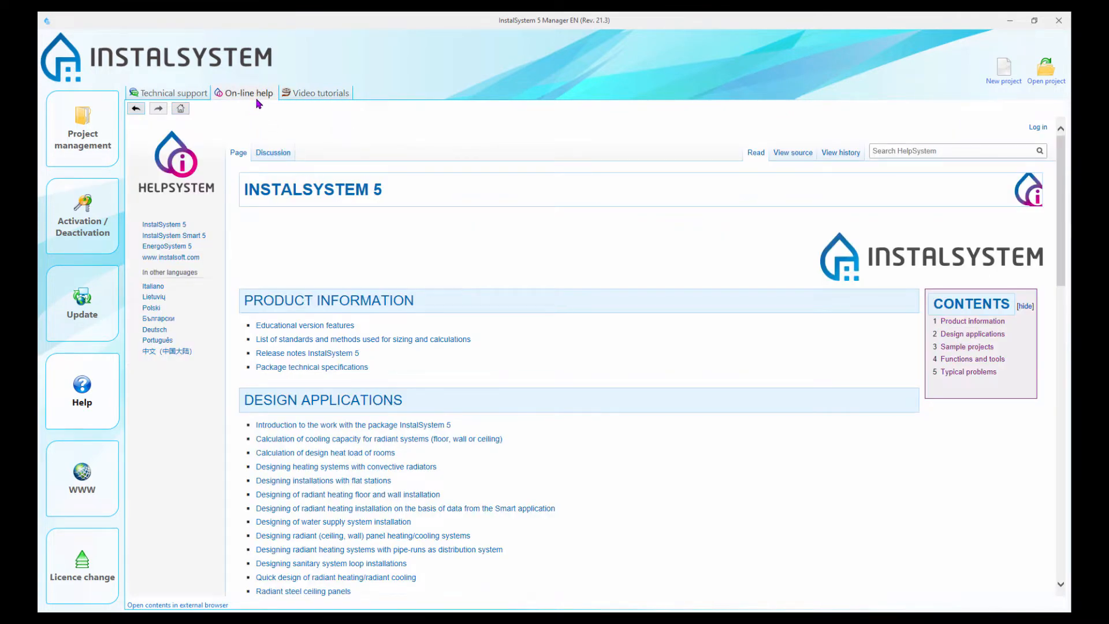
scroll(612, 324, down, 1)
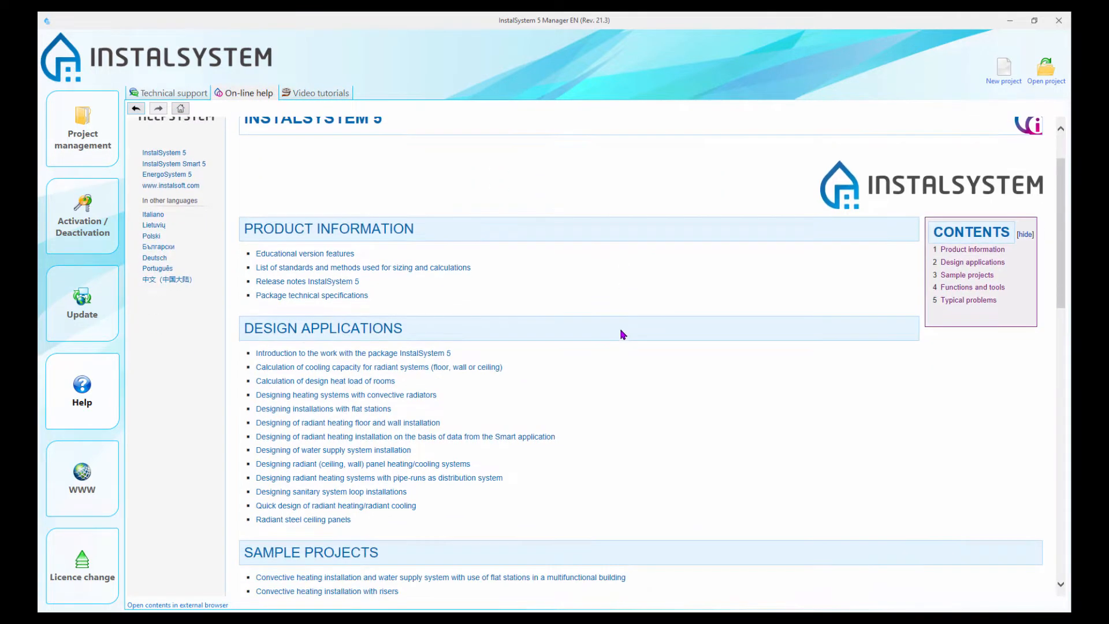
scroll(624, 323, up, 1)
scroll(624, 317, down, 2)
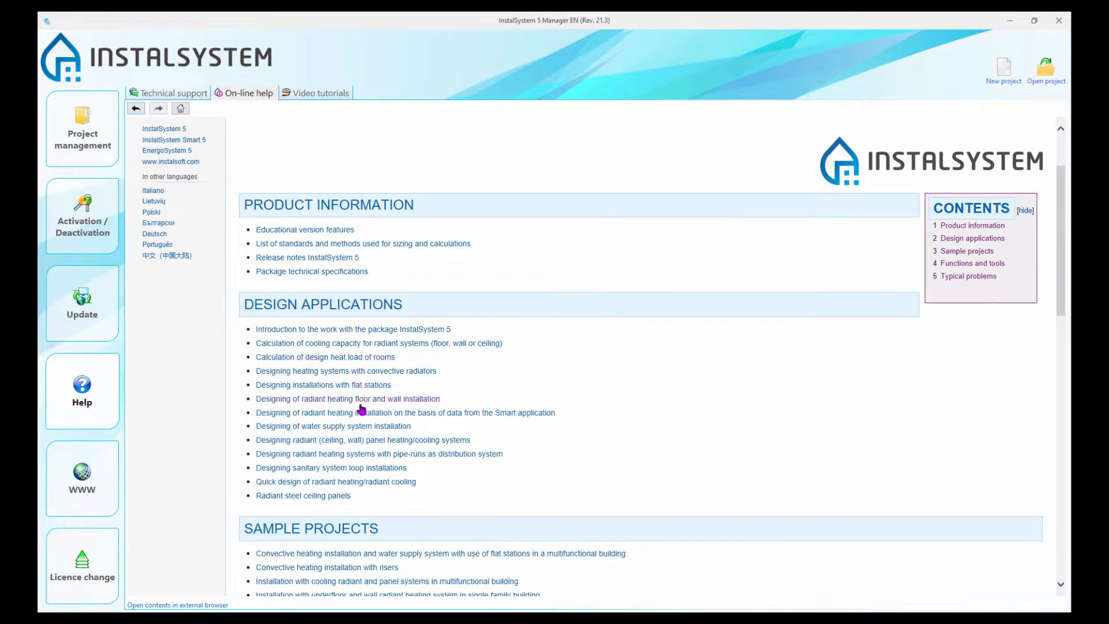
click(289, 428)
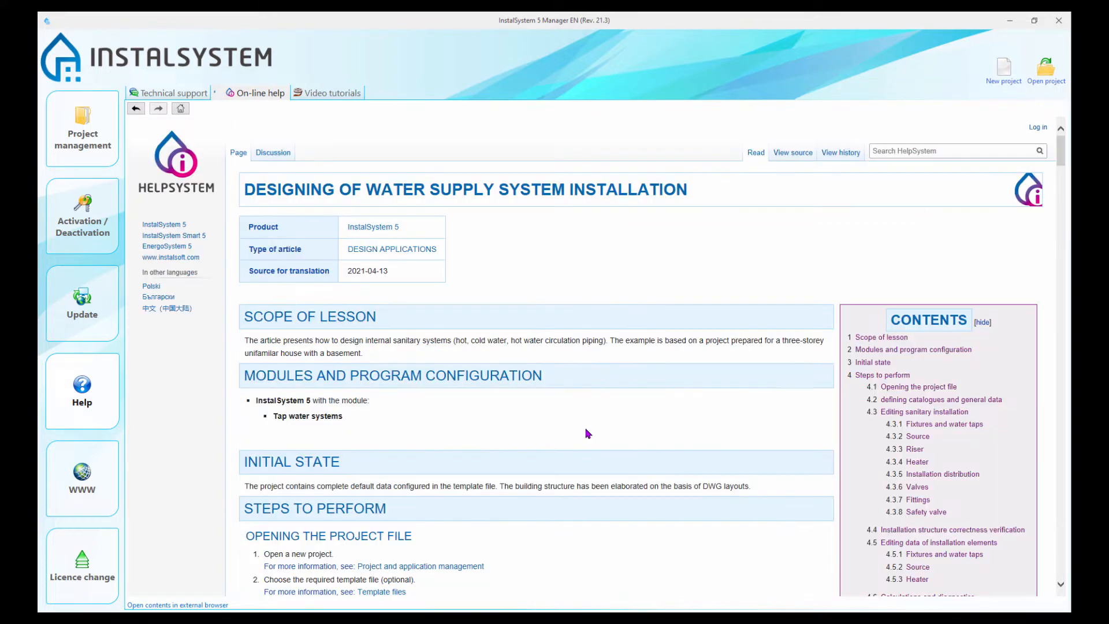
scroll(797, 367, down, 4)
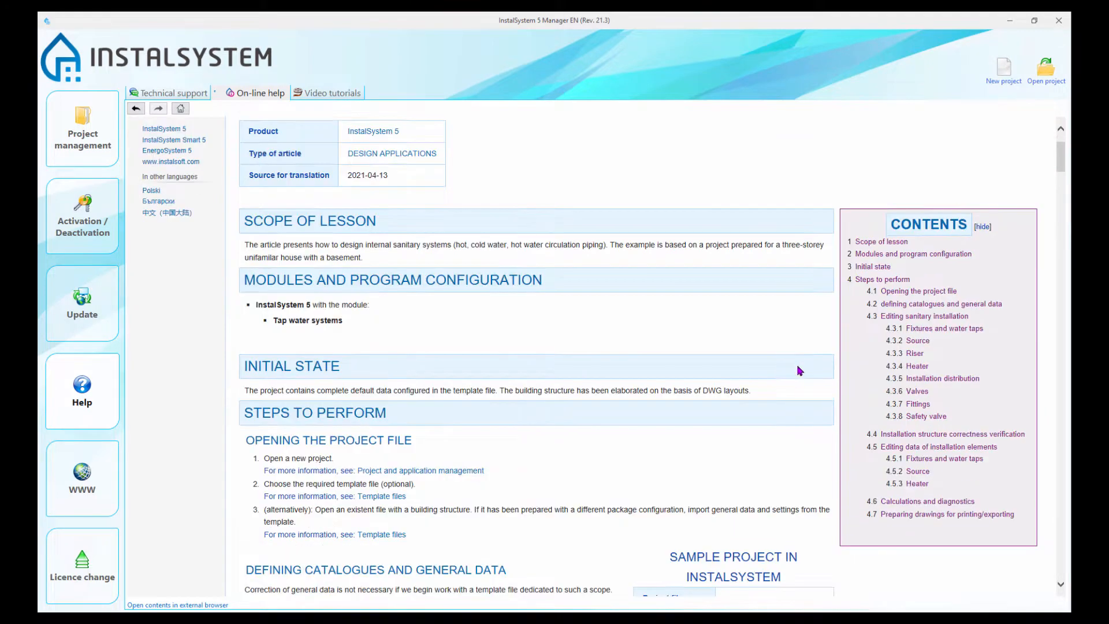
scroll(797, 359, down, 1)
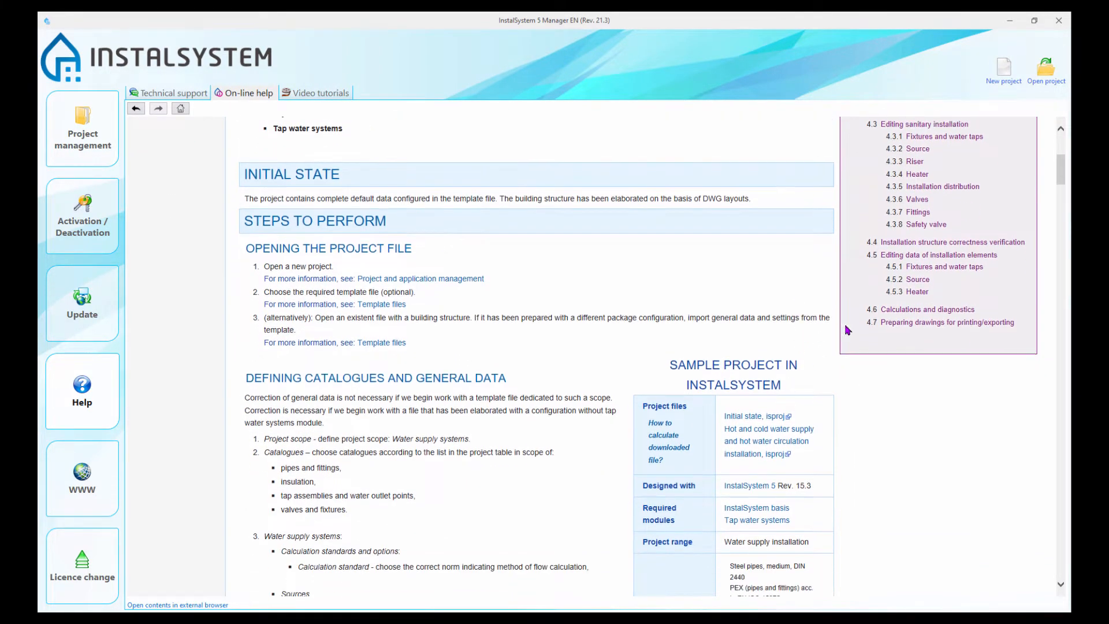
mouse_move(1063, 172)
mouse_down()
mouse_move(1065, 159)
mouse_move(1066, 222)
mouse_move(1066, 153)
mouse_up()
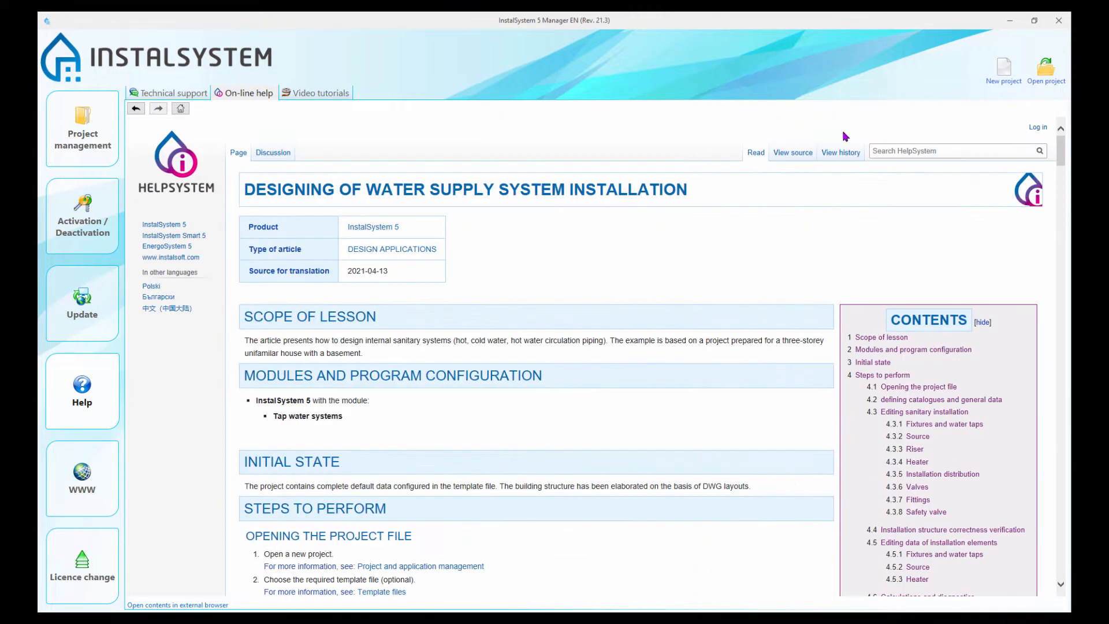
Step: Look at the technical support option for asking a question or reporting a project problem, and switch back to InstalSystem 5 Editor
click(154, 96)
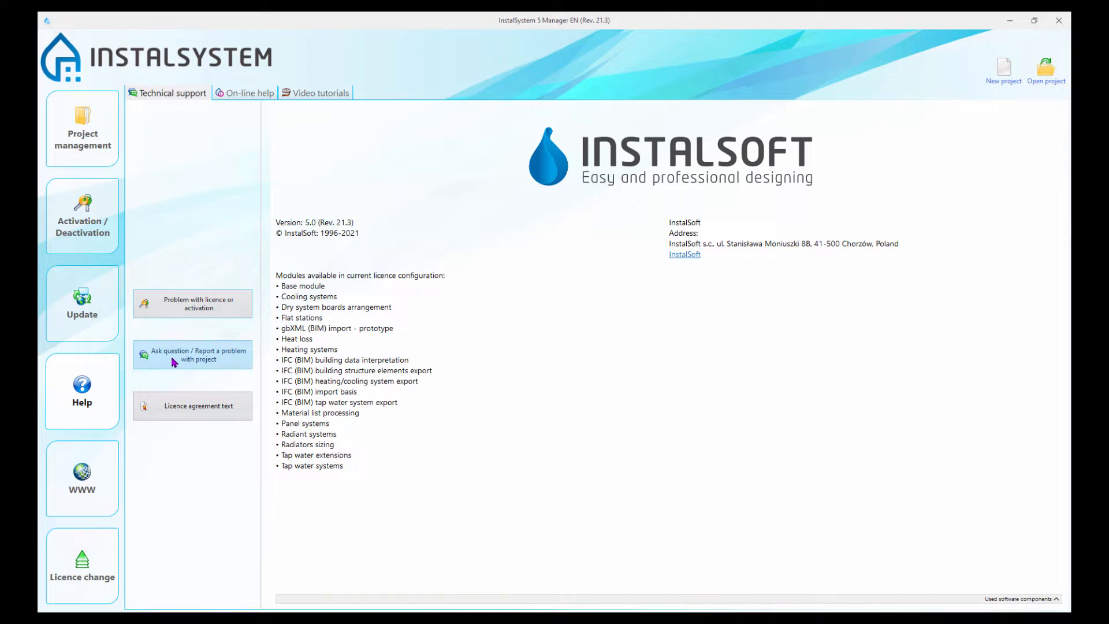
click(219, 365)
click(1010, 22)
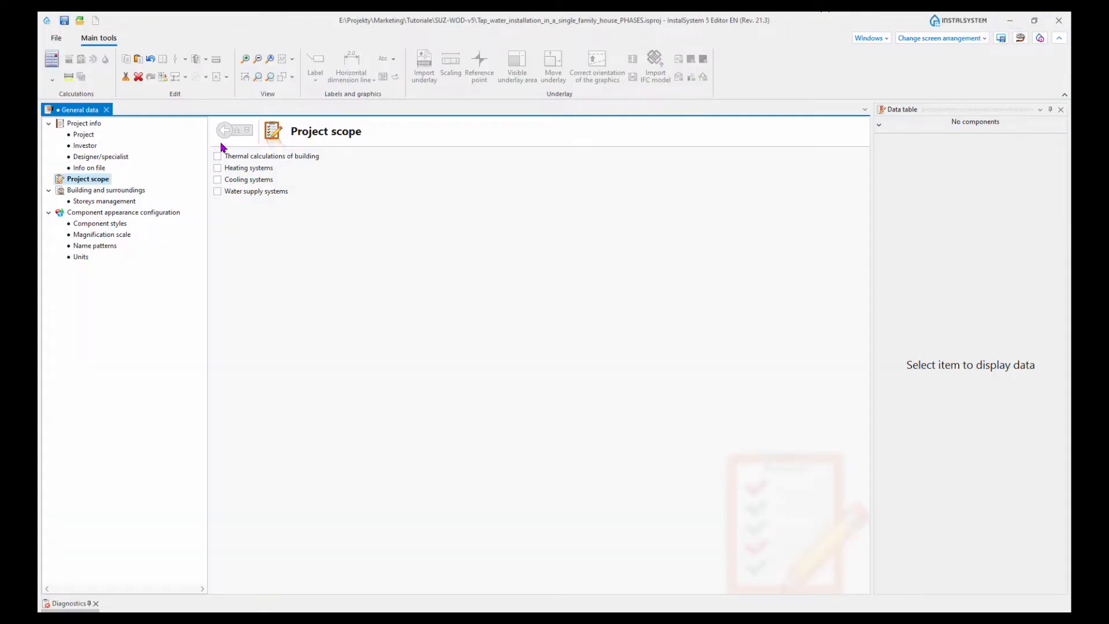
Step: Include water supply systems in the project scope and look through the list of available manufacturer catalogues
click(217, 194)
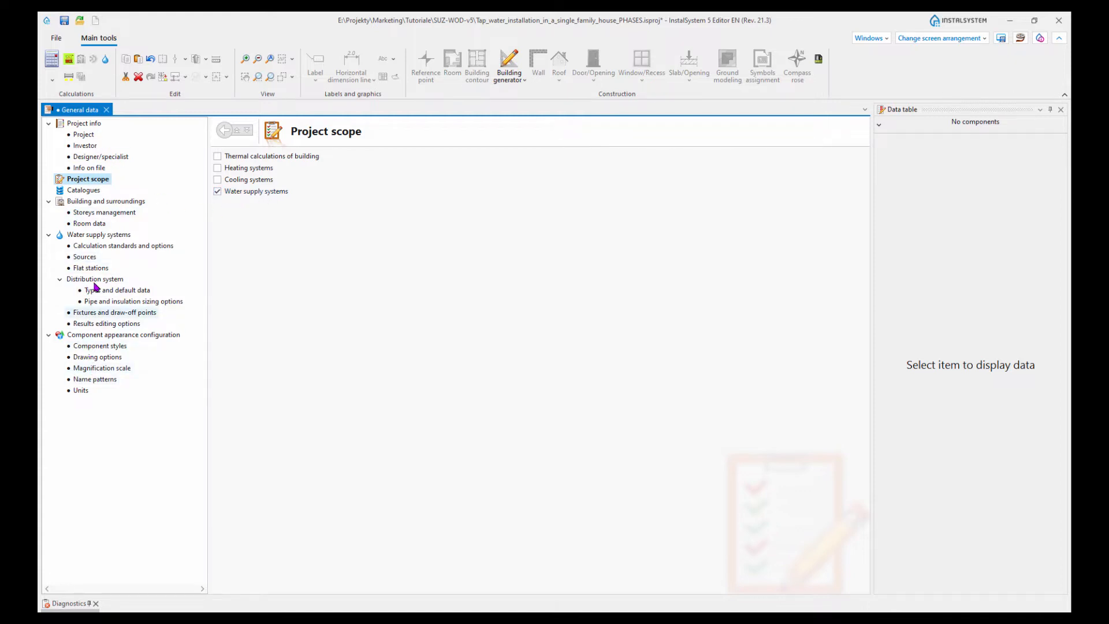
click(83, 192)
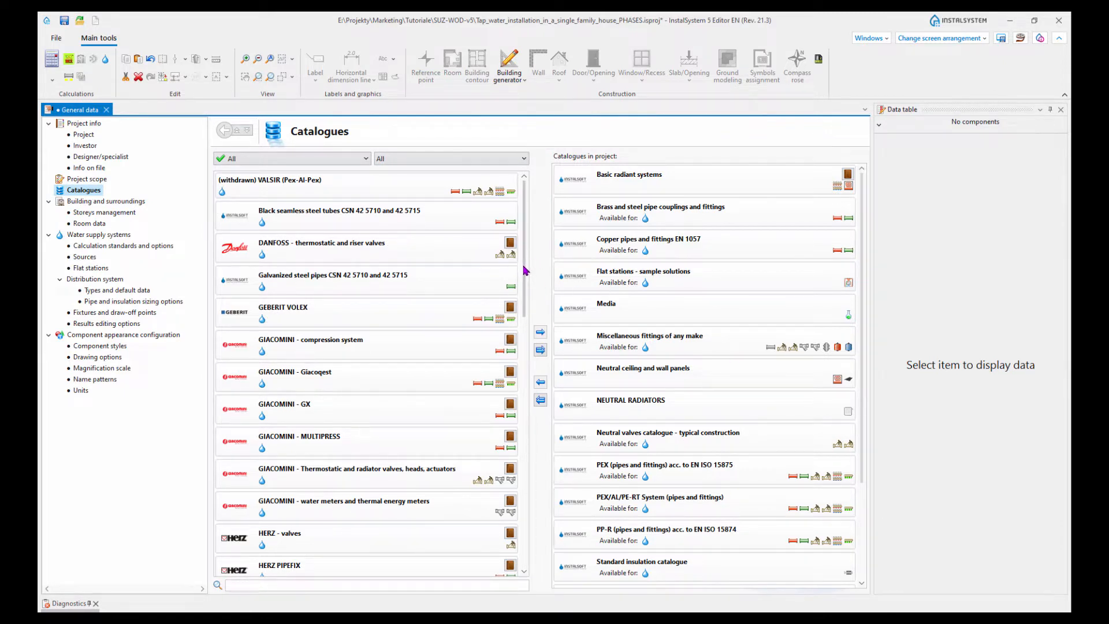
drag(526, 270, 523, 532)
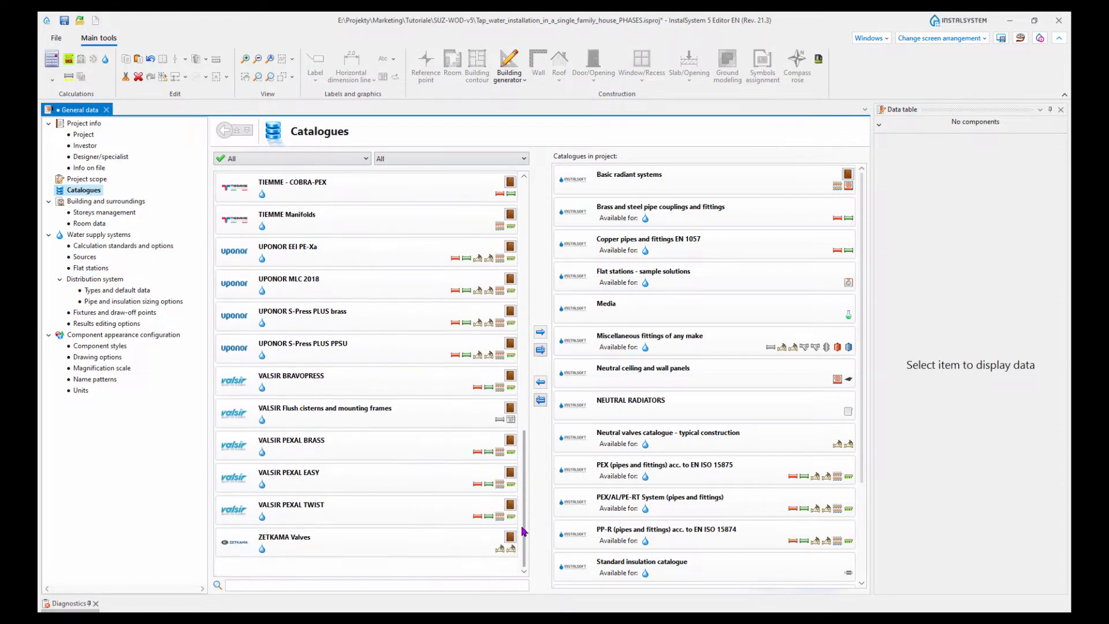
scroll(484, 312, up, 15)
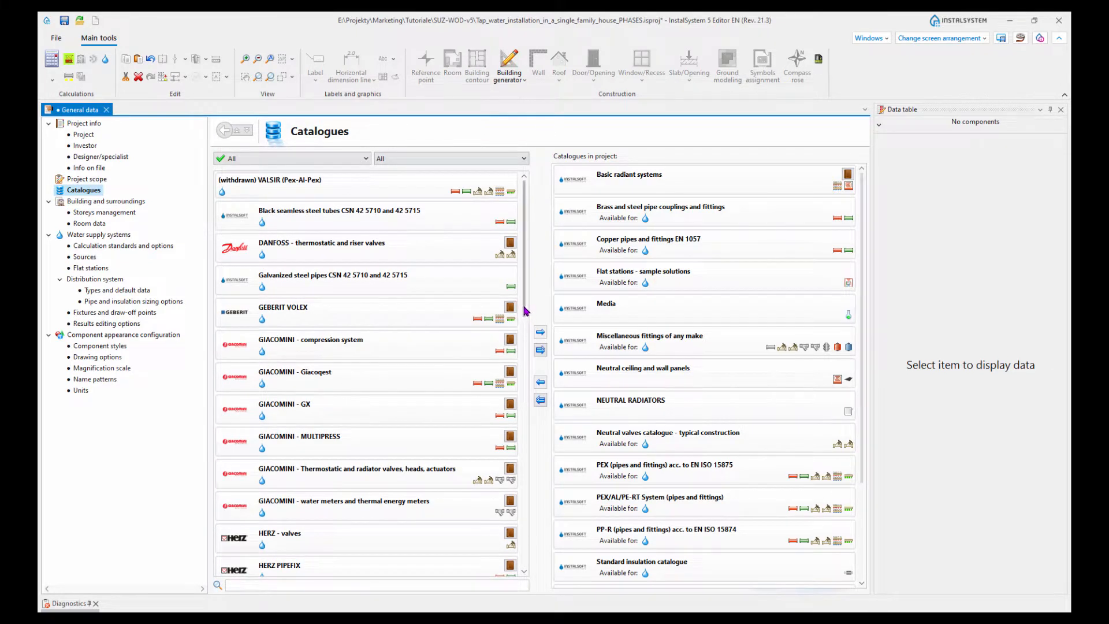
drag(525, 309, 533, 267)
Step: Filter the available catalogues to Pipes and pipe fittings - Water supply systems and select the GIACOMINI - compression system catalogue
click(366, 162)
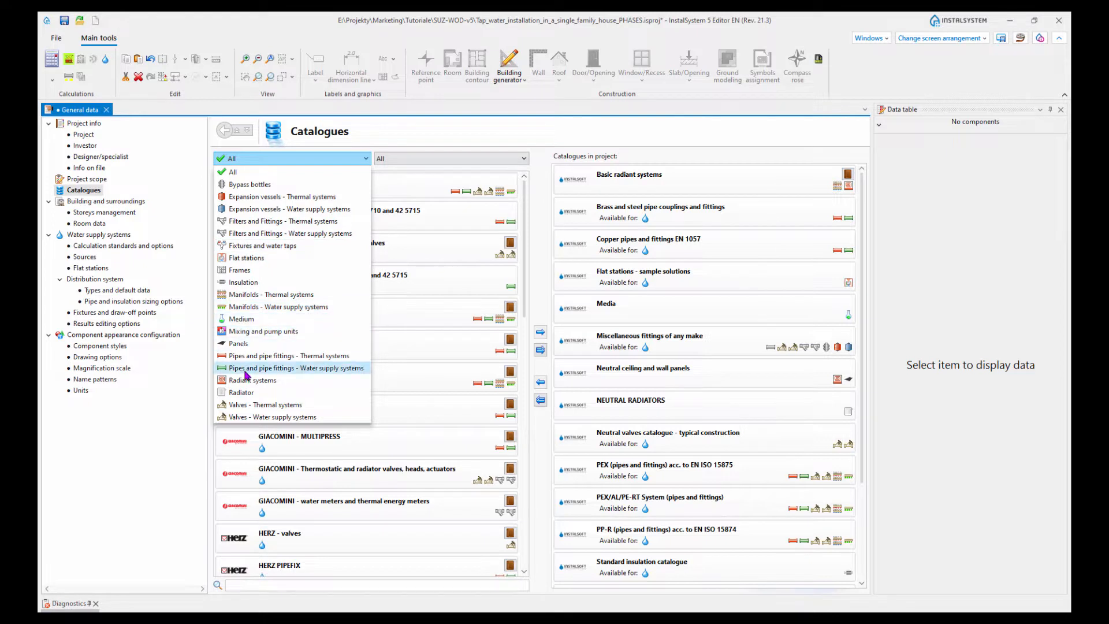
click(320, 371)
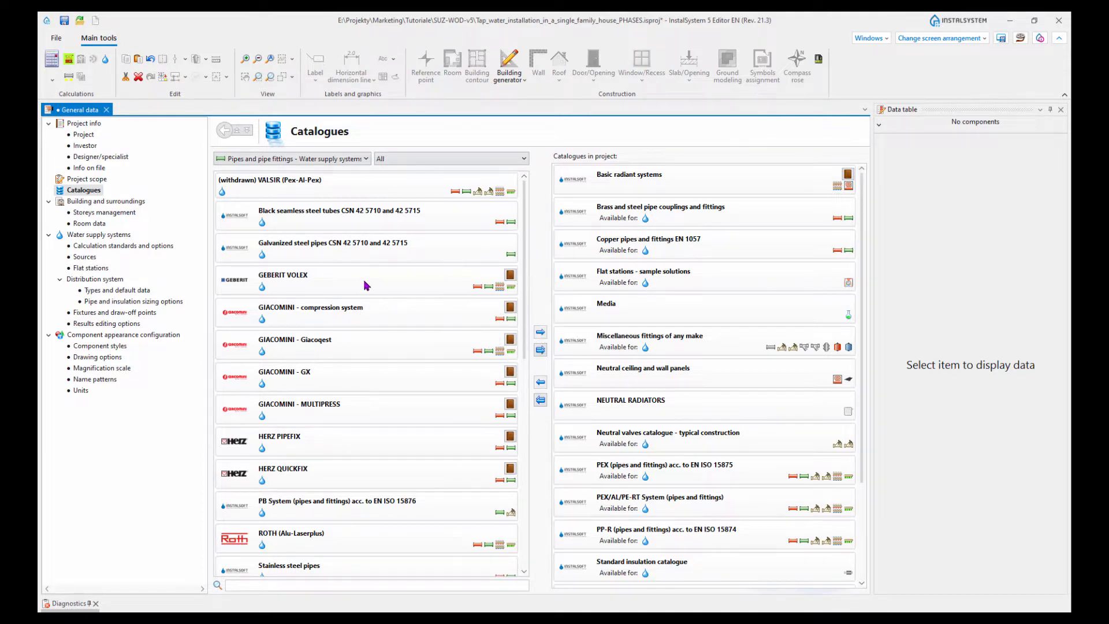
click(317, 312)
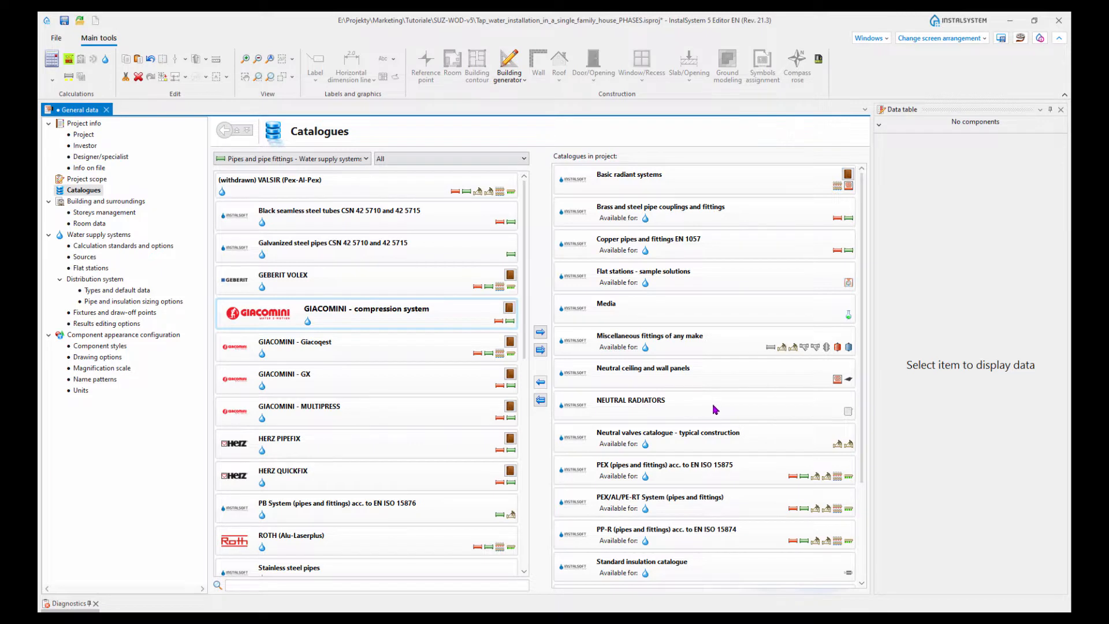
Step: Examine the catalogues already in the project, highlighting Copper pipes and fittings EN 1057 and the Standard insulation catalogue
scroll(862, 231, down, 1)
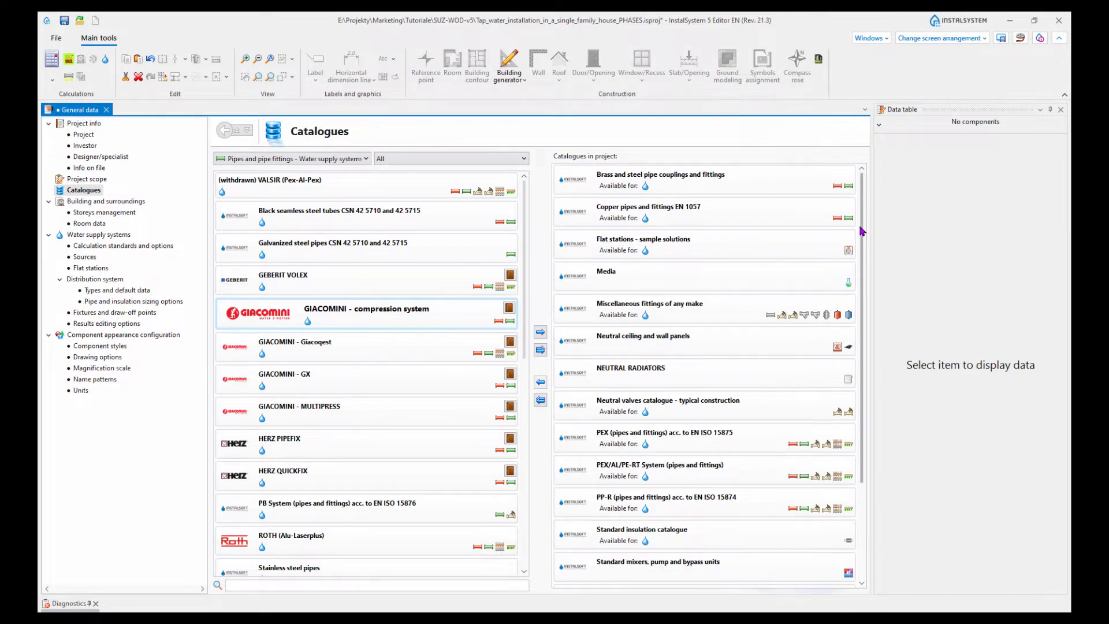
scroll(862, 231, up, 1)
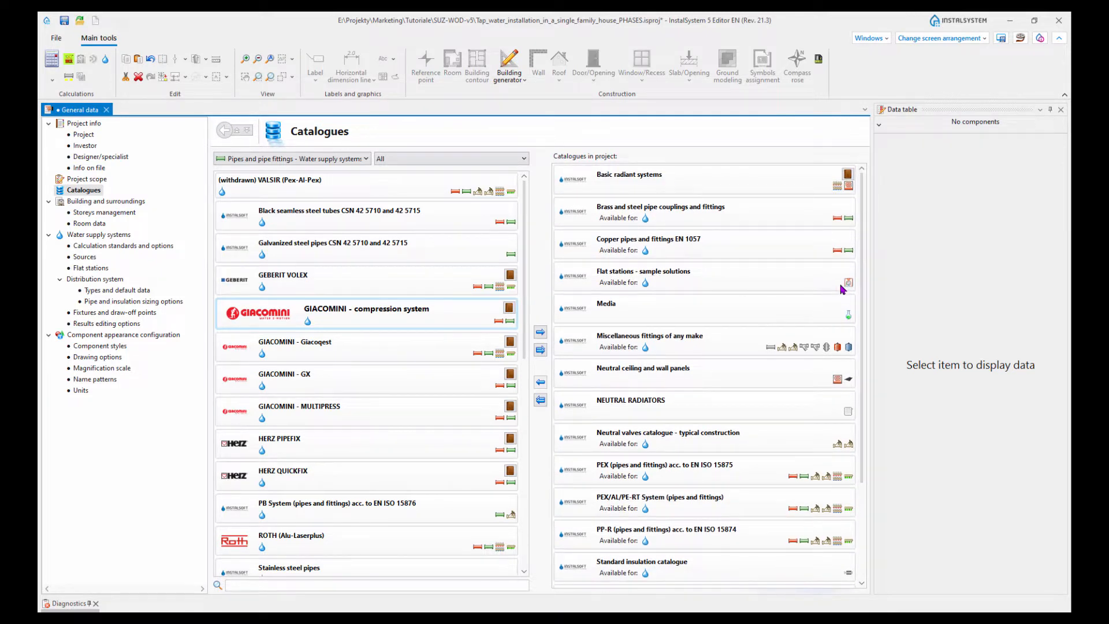
scroll(854, 341, down, 4)
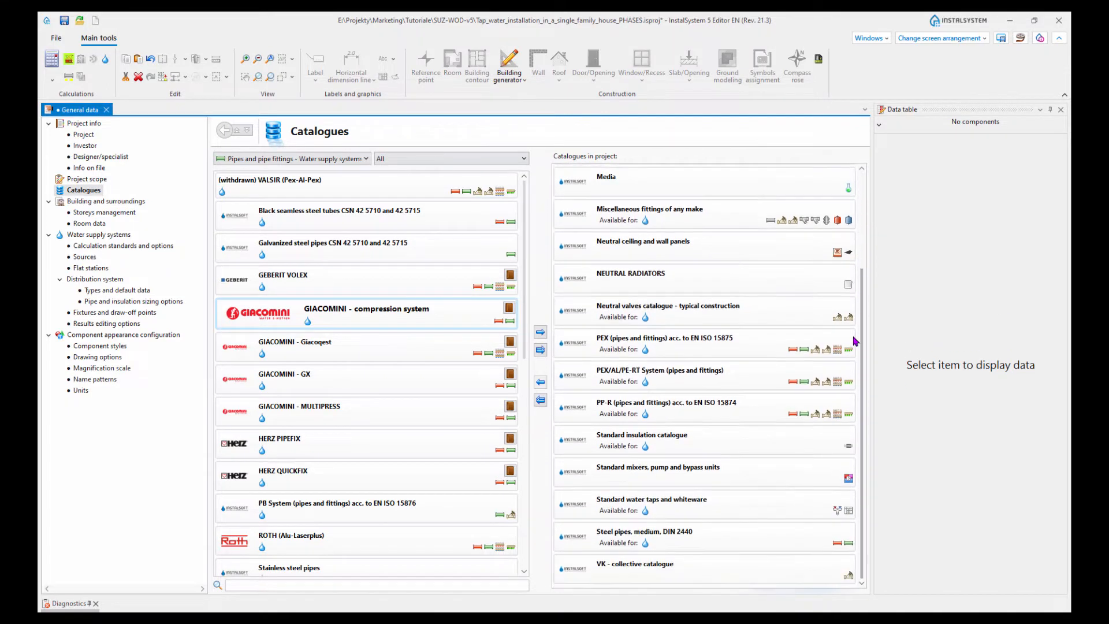
scroll(855, 340, up, 4)
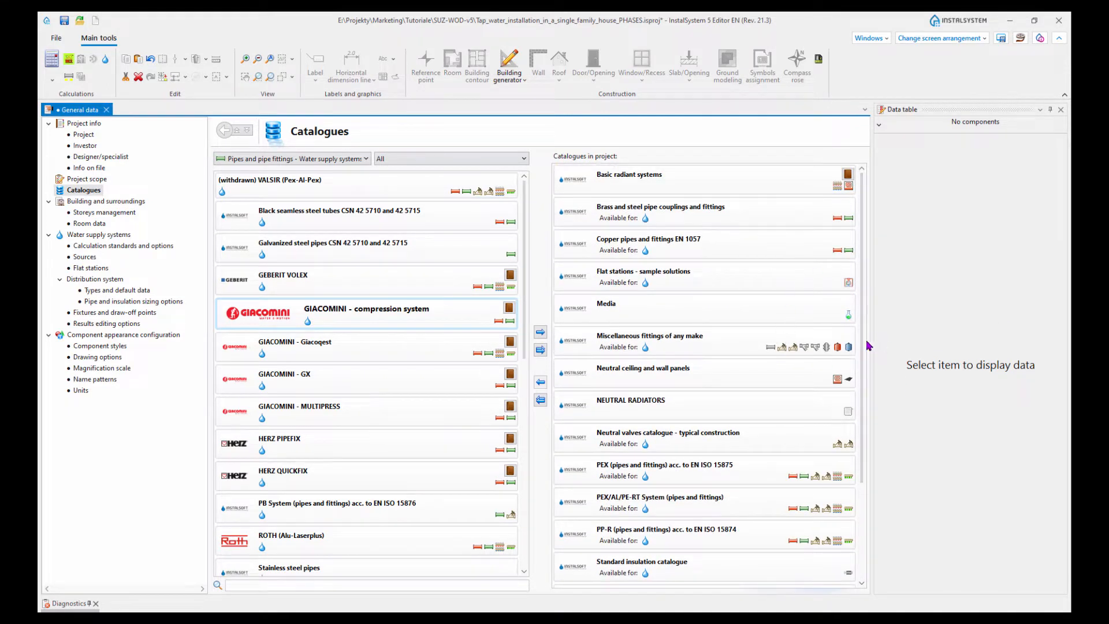
scroll(862, 470, down, 4)
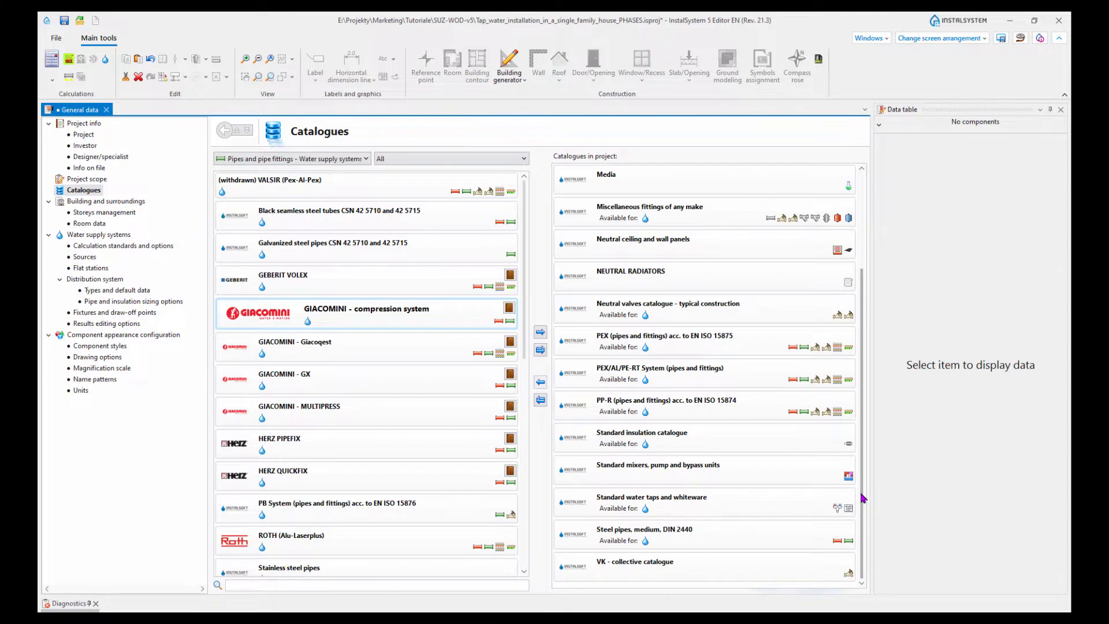
scroll(862, 473, up, 4)
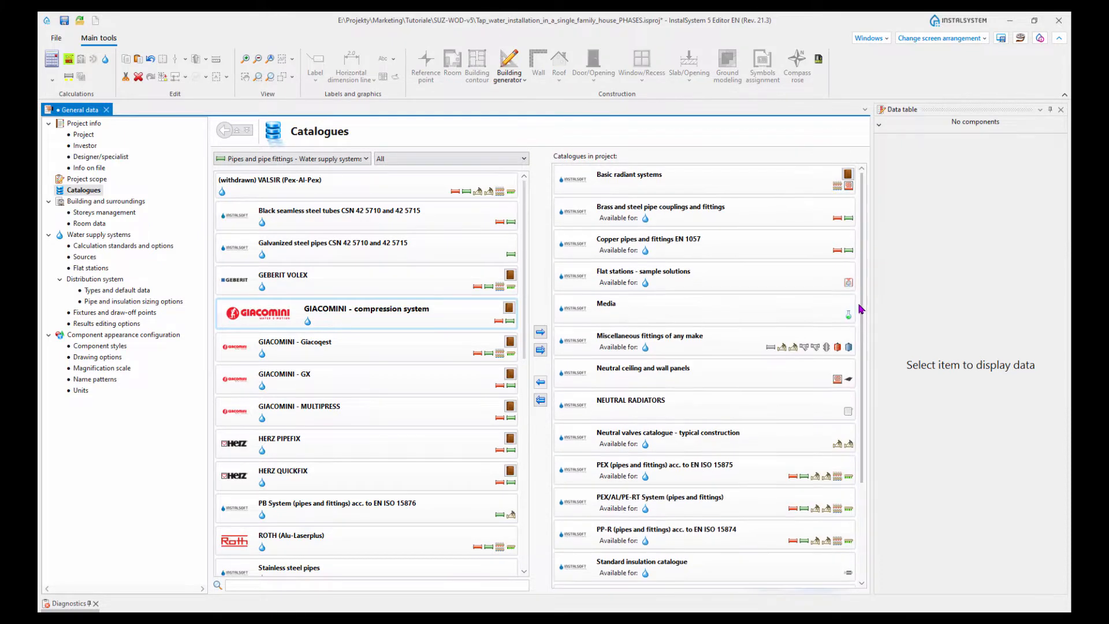
click(637, 255)
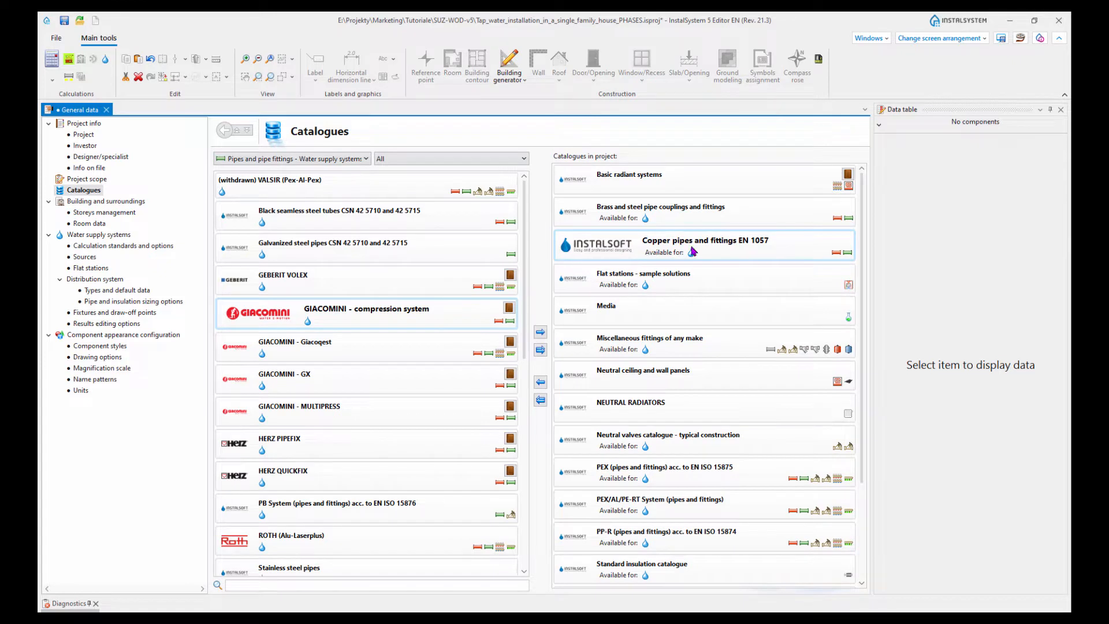
scroll(644, 439, down, 3)
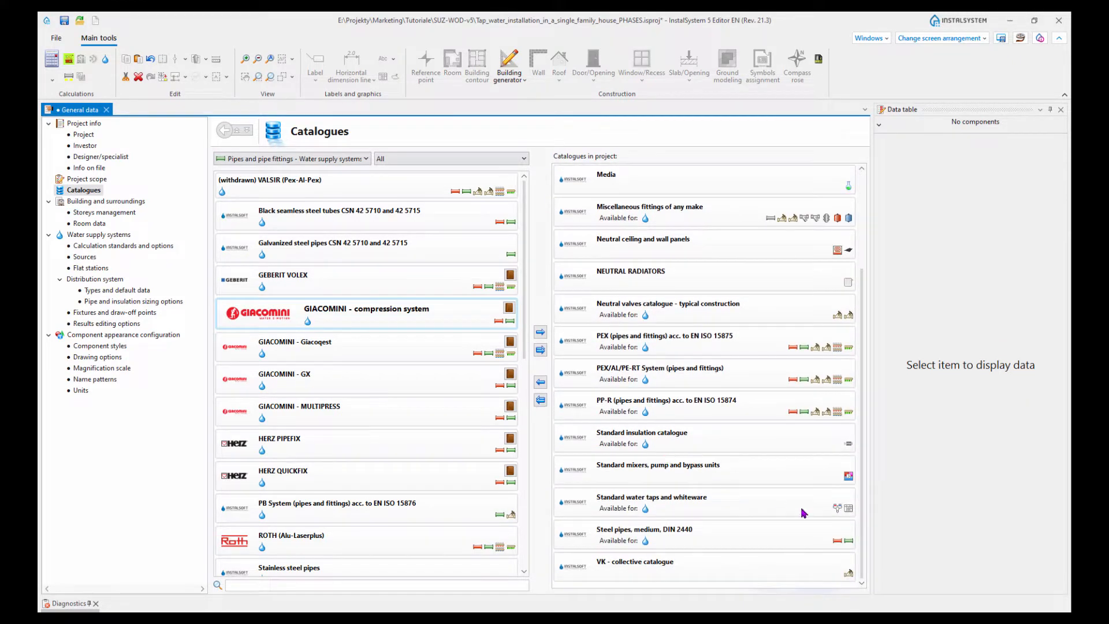
click(627, 435)
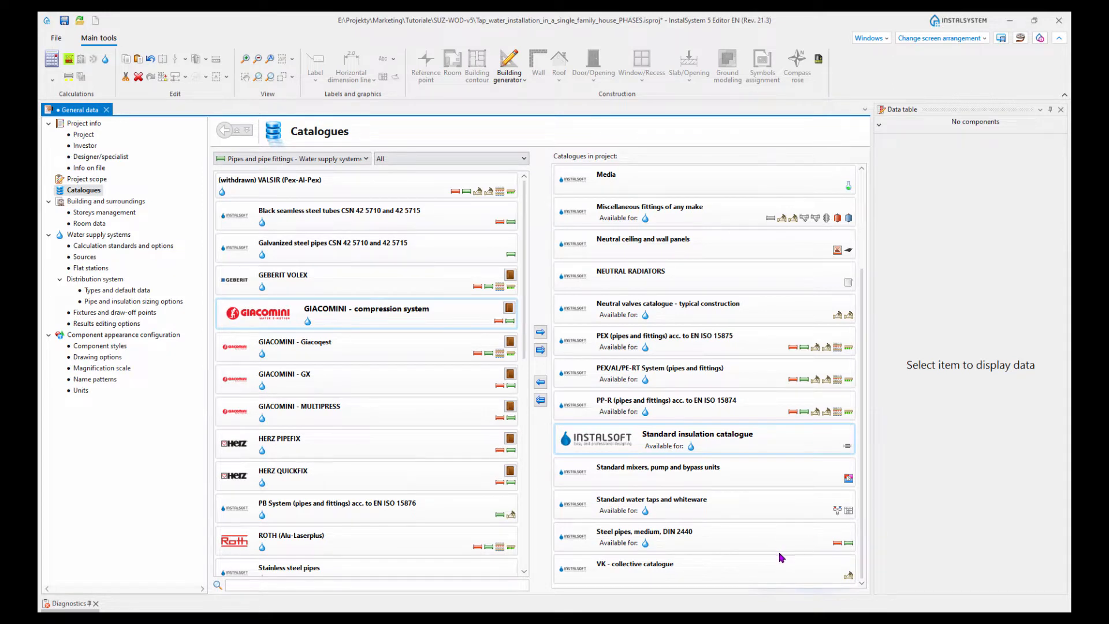
Step: Highlight the Standard water taps and whiteware catalogue among the catalogues in the project
click(605, 506)
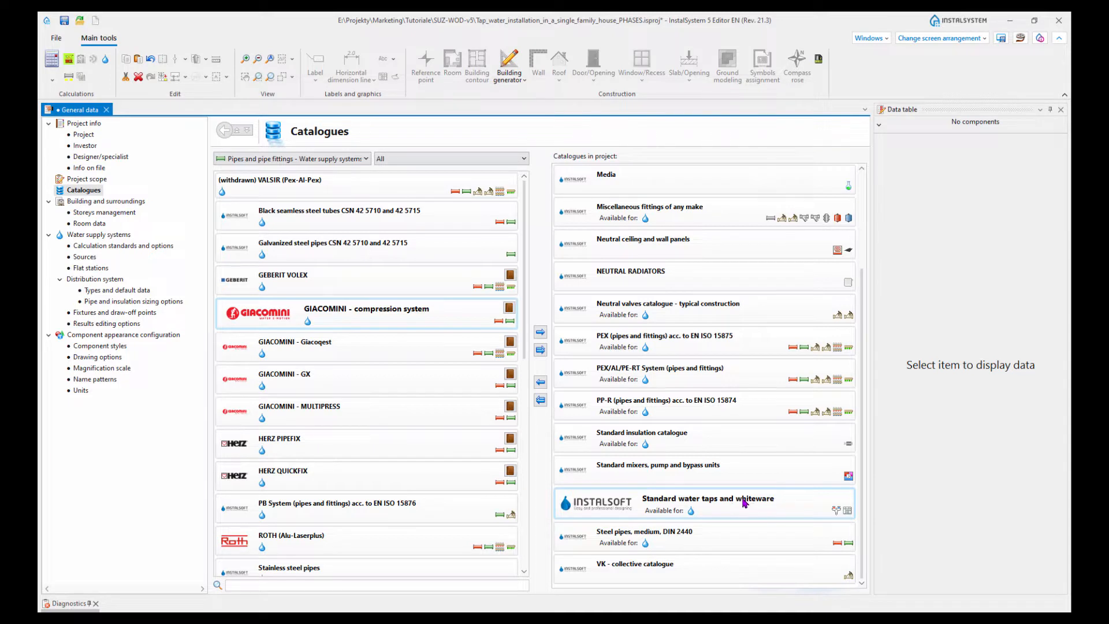
Step: In the storeys management, set the ground floor's default cold water pipe-run distance from the floor to 0,35 m
click(86, 215)
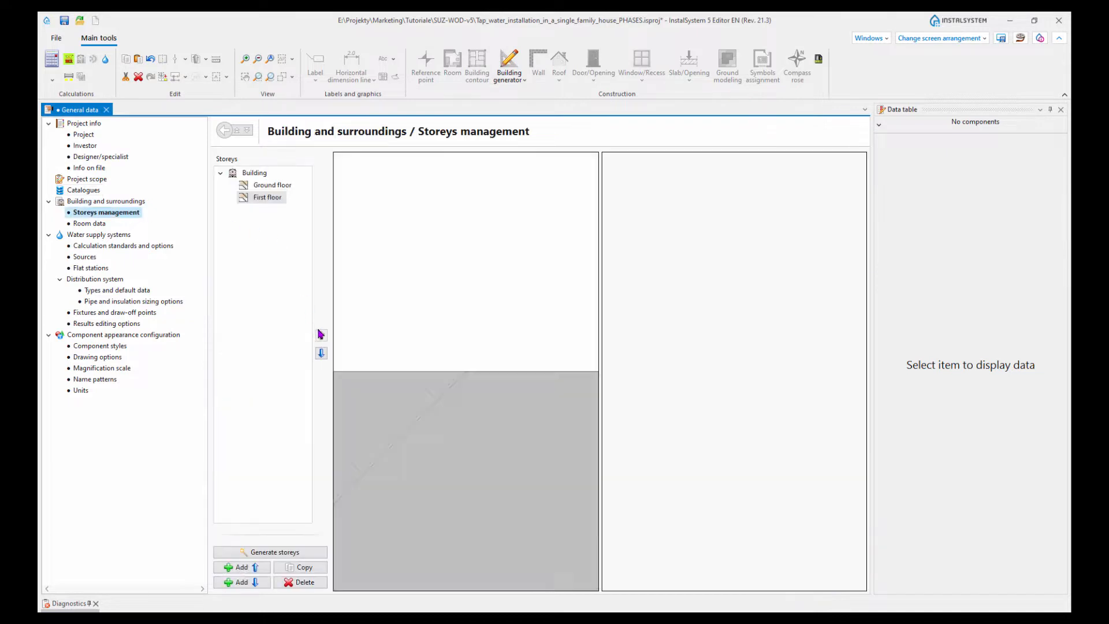
click(271, 187)
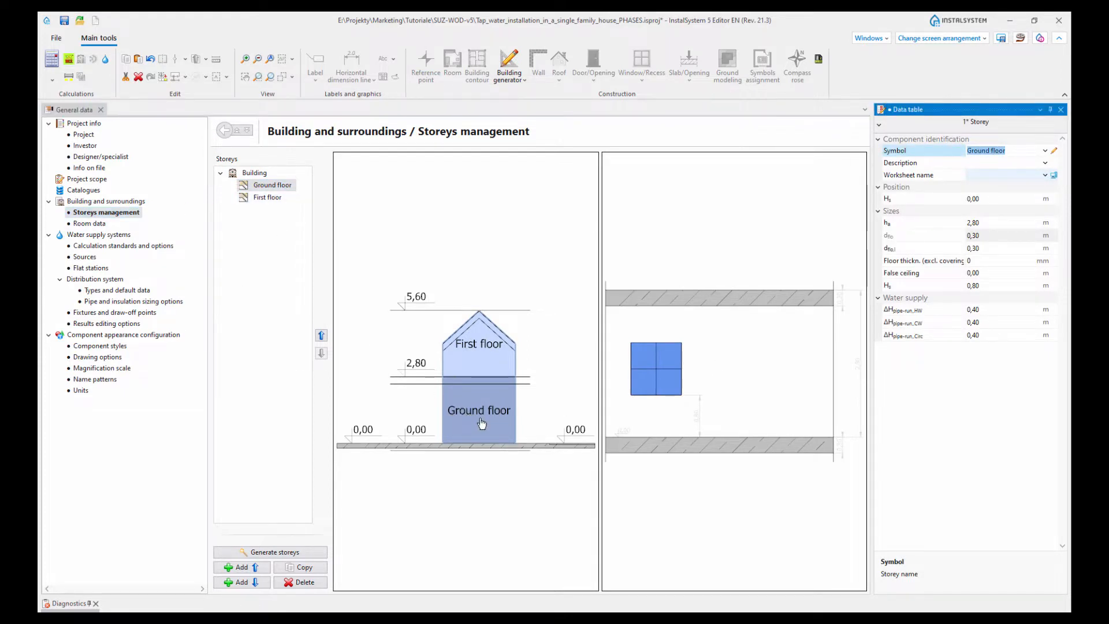
click(996, 312)
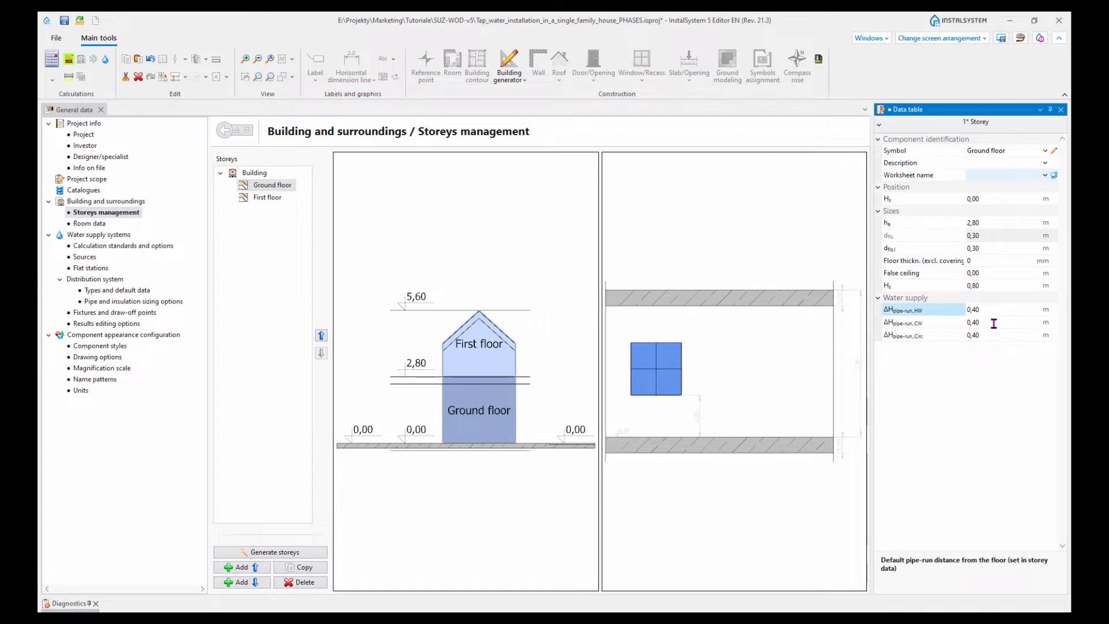
click(994, 324)
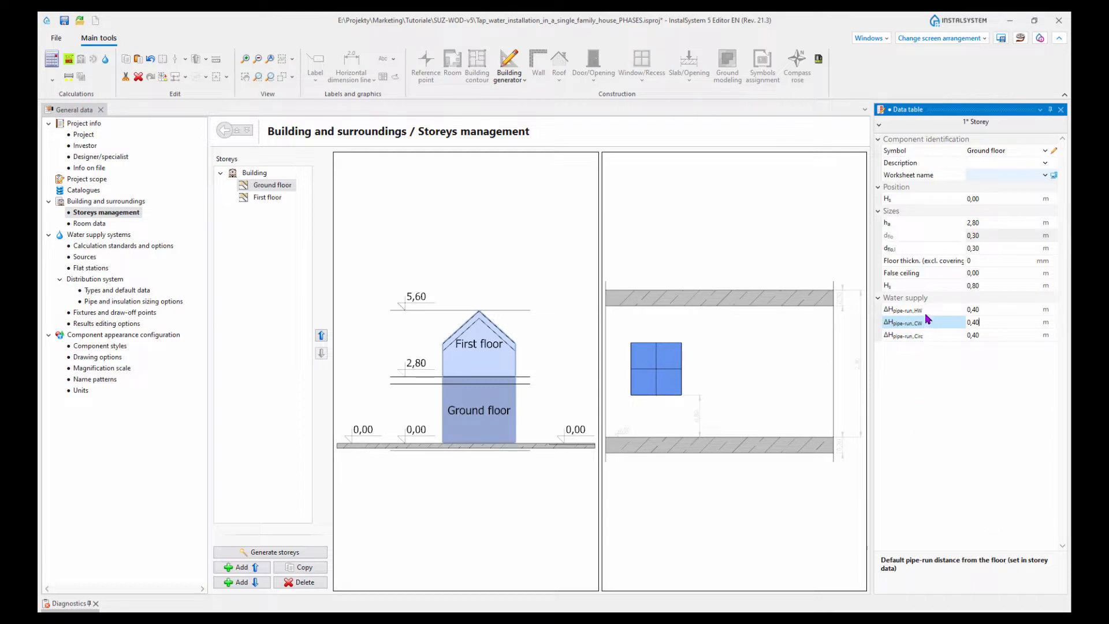
click(1004, 312)
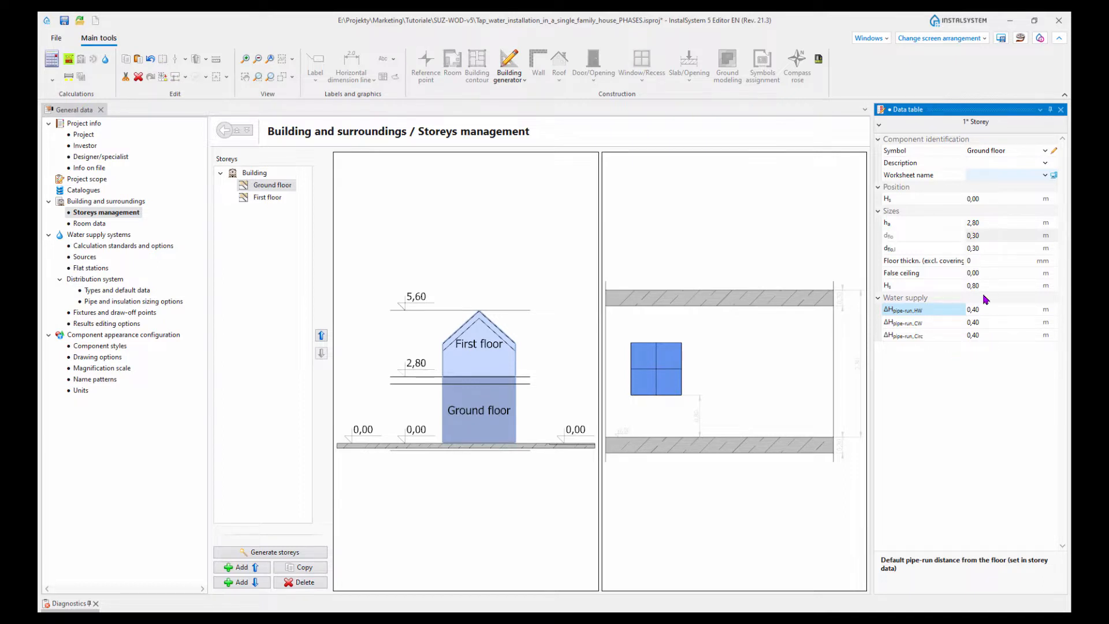
click(937, 323)
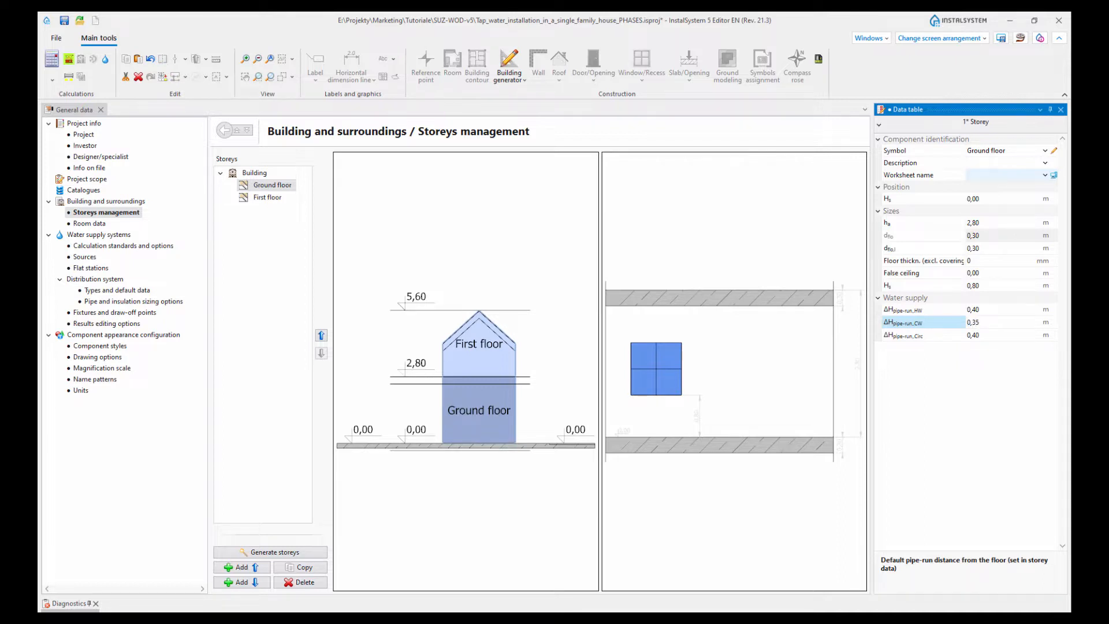
Step: Set the first floor's default cold water pipe-run distance from the floor to 0,35 m
click(267, 197)
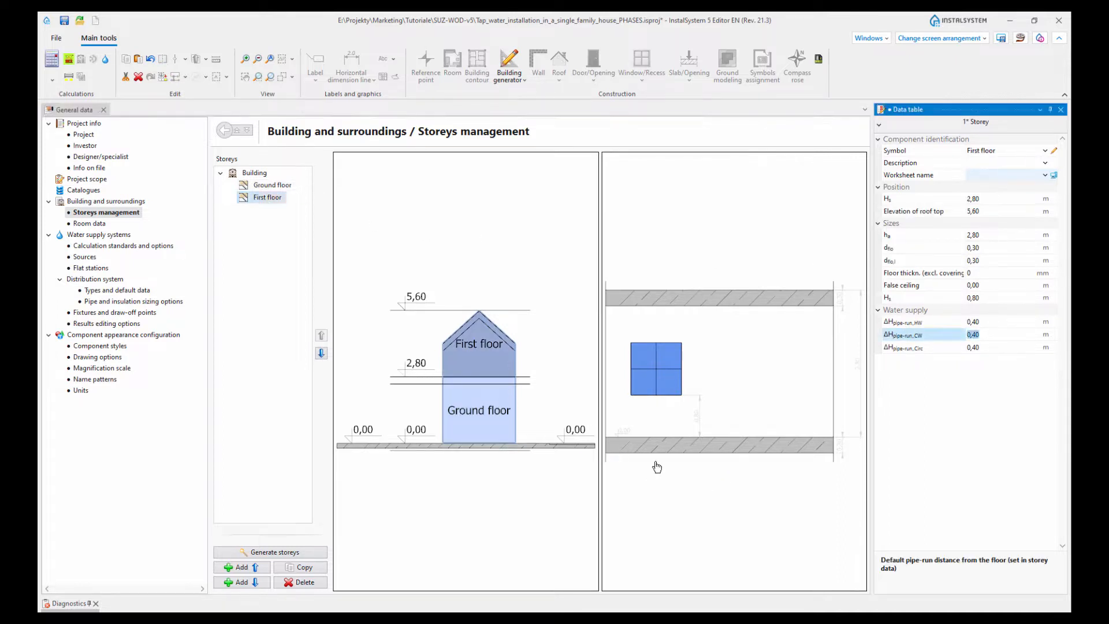
click(995, 334)
drag(996, 334, 882, 344)
text(0,)
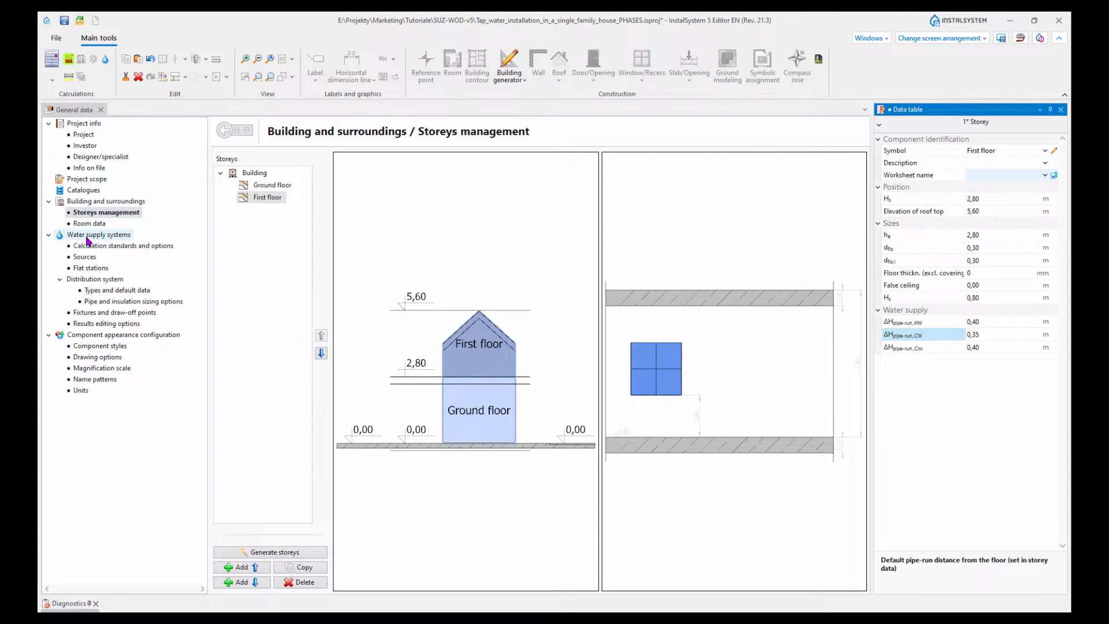
Step: In the water supply calculation options, select DIN 1988-300 as the calculation standard and look at the permissible volume not covered by circulation
click(90, 237)
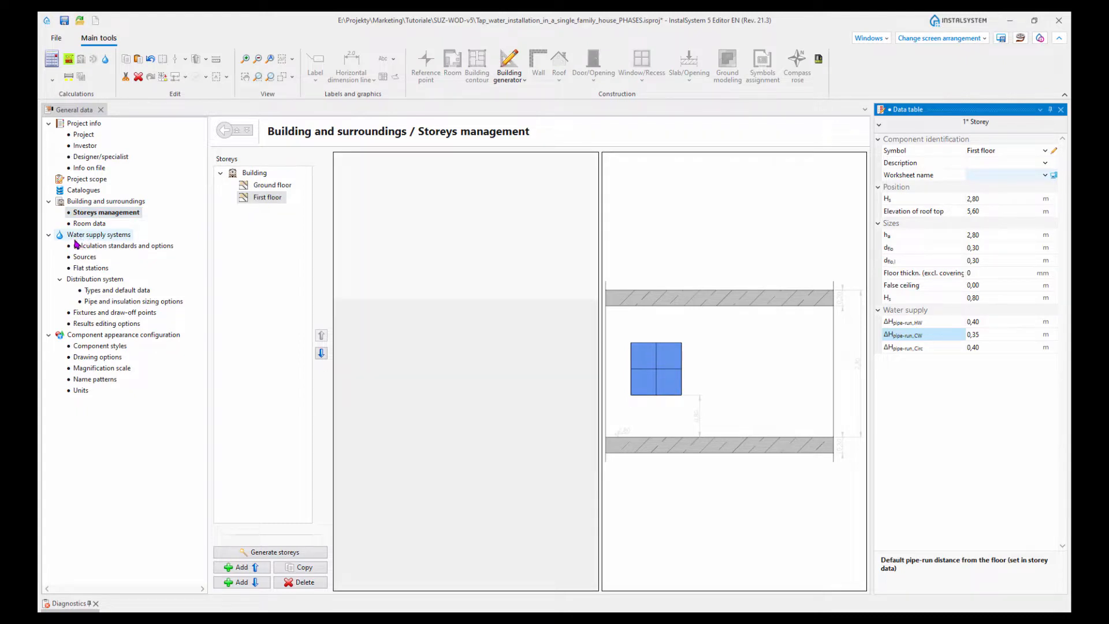
click(122, 245)
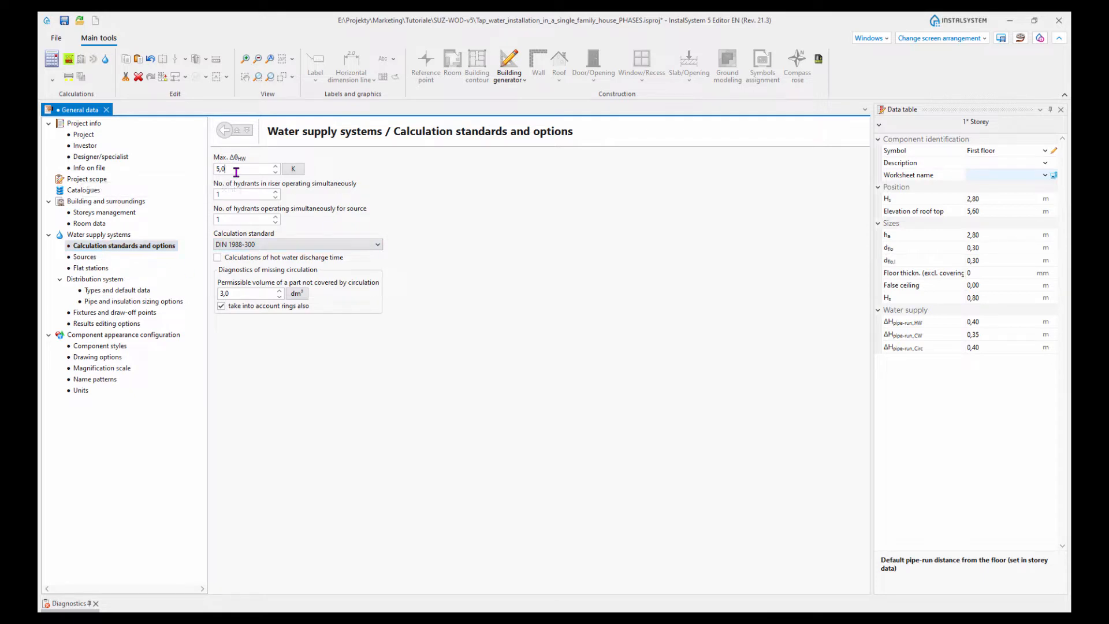
key(ctrl)
click(379, 246)
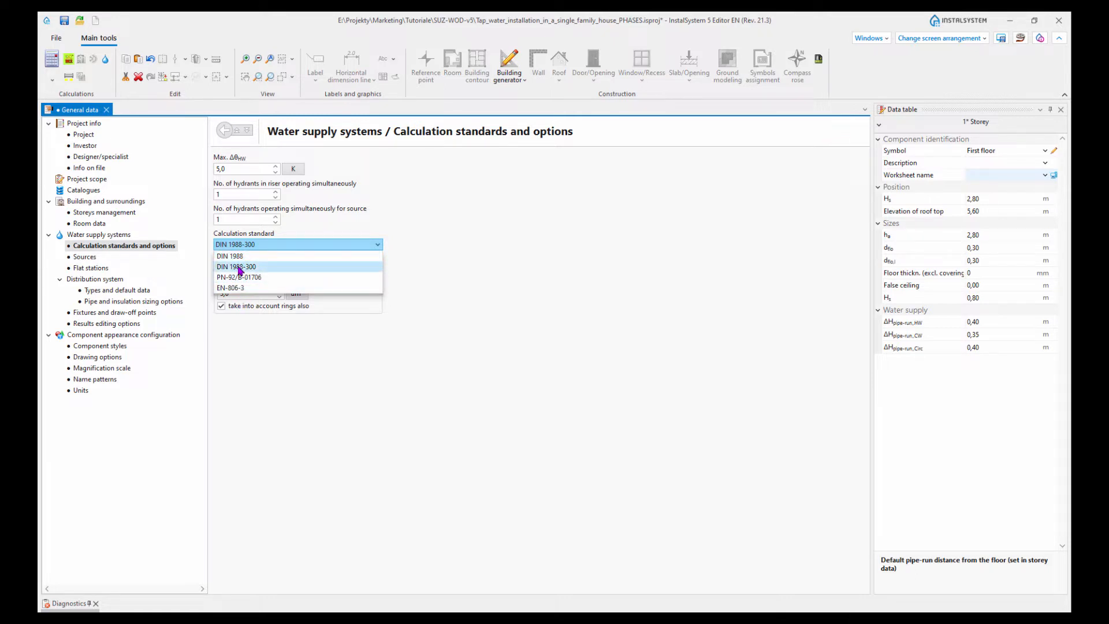
click(240, 268)
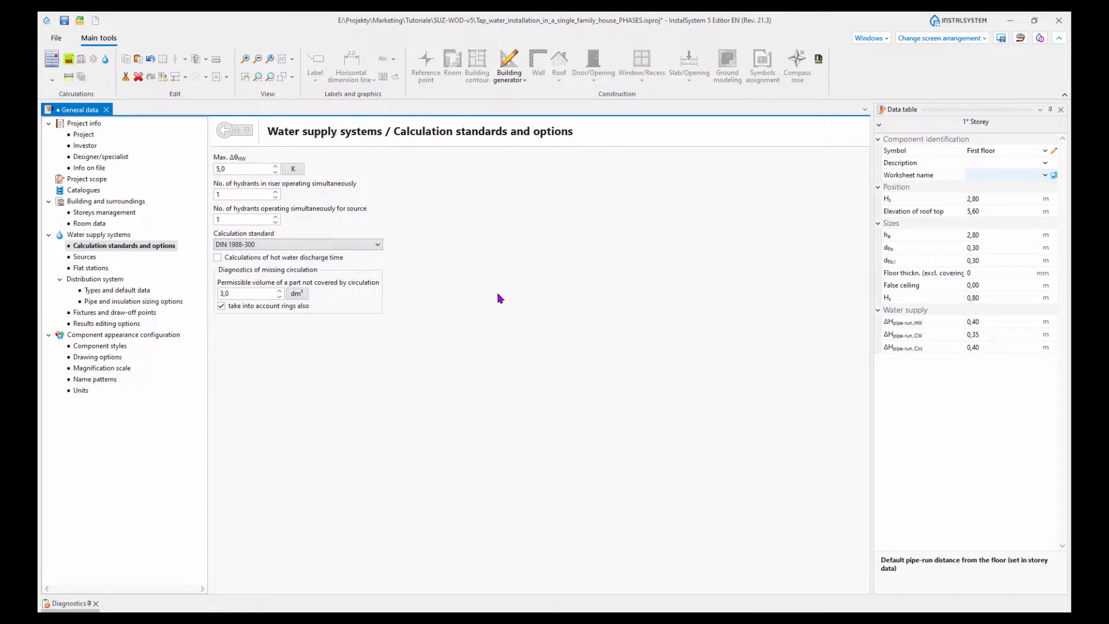
click(376, 245)
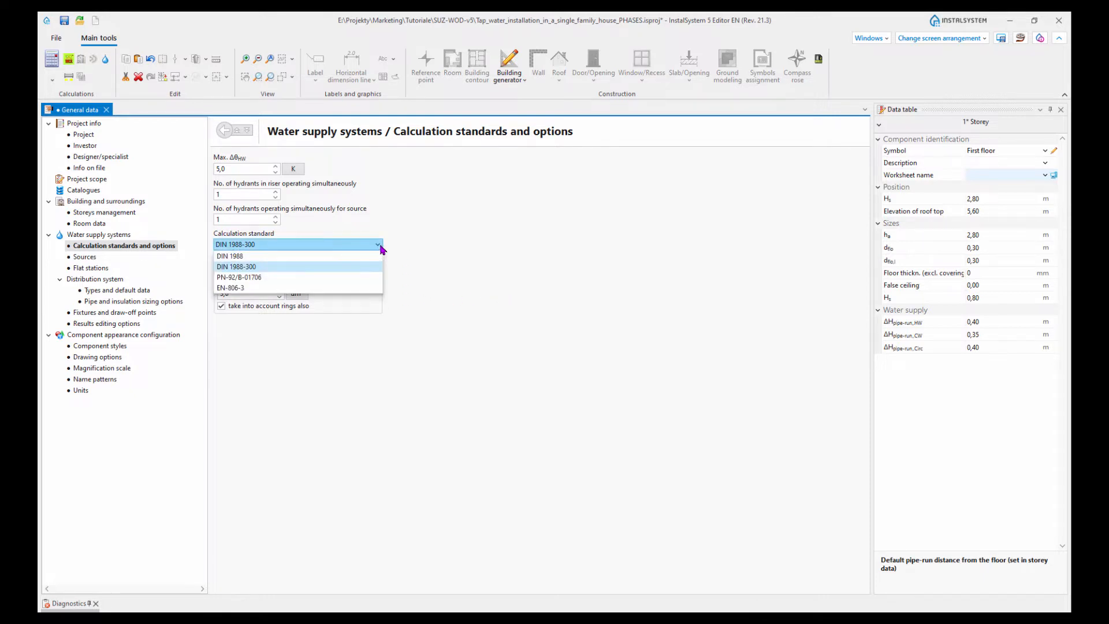
click(251, 268)
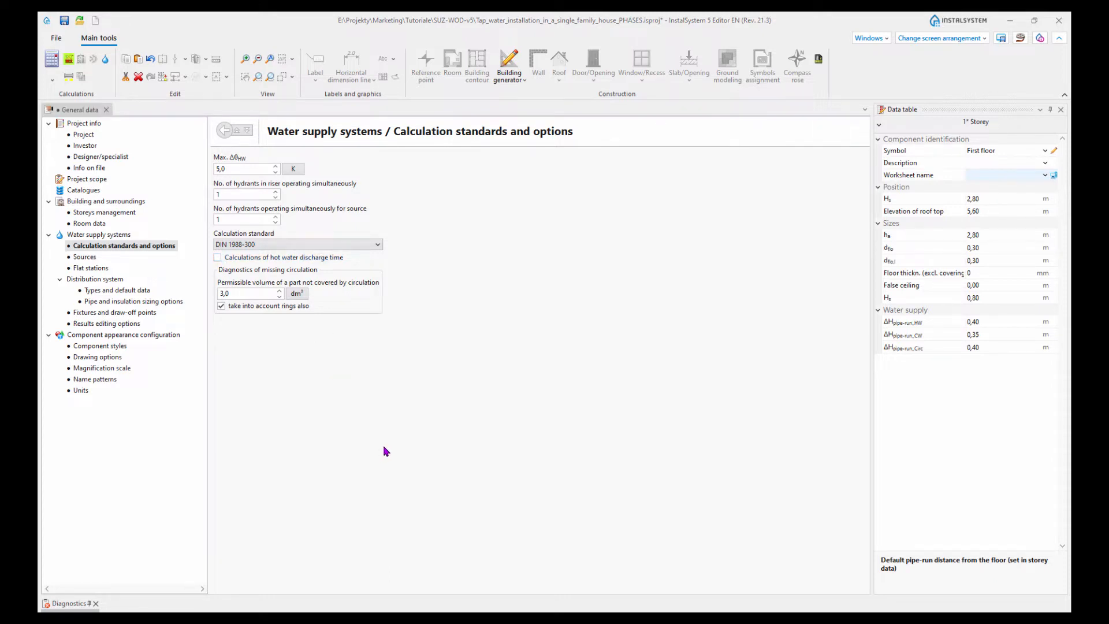
key(alt+Tab)
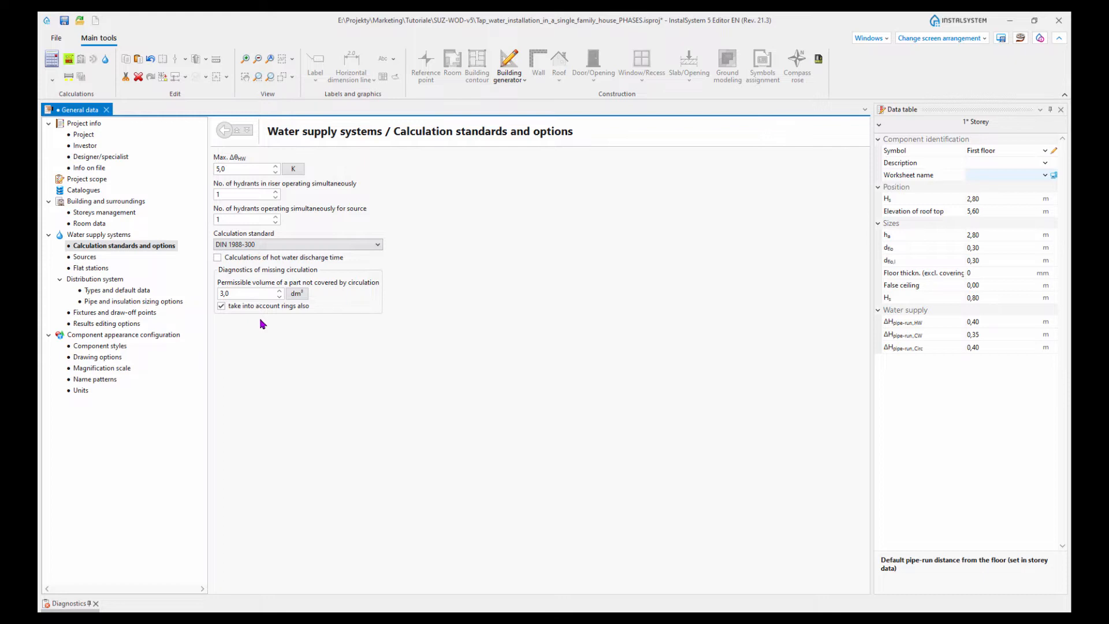
click(239, 295)
Step: In the water supply sources settings, look through the default building types and set the default source depth relative to project zero level to 0,50 m
click(93, 258)
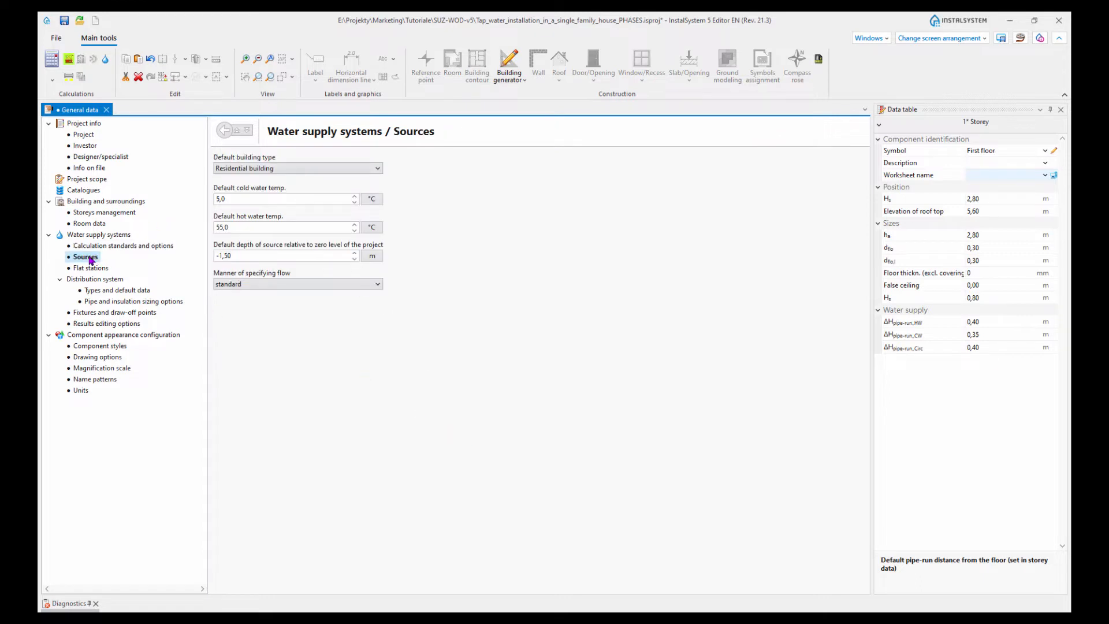
click(292, 171)
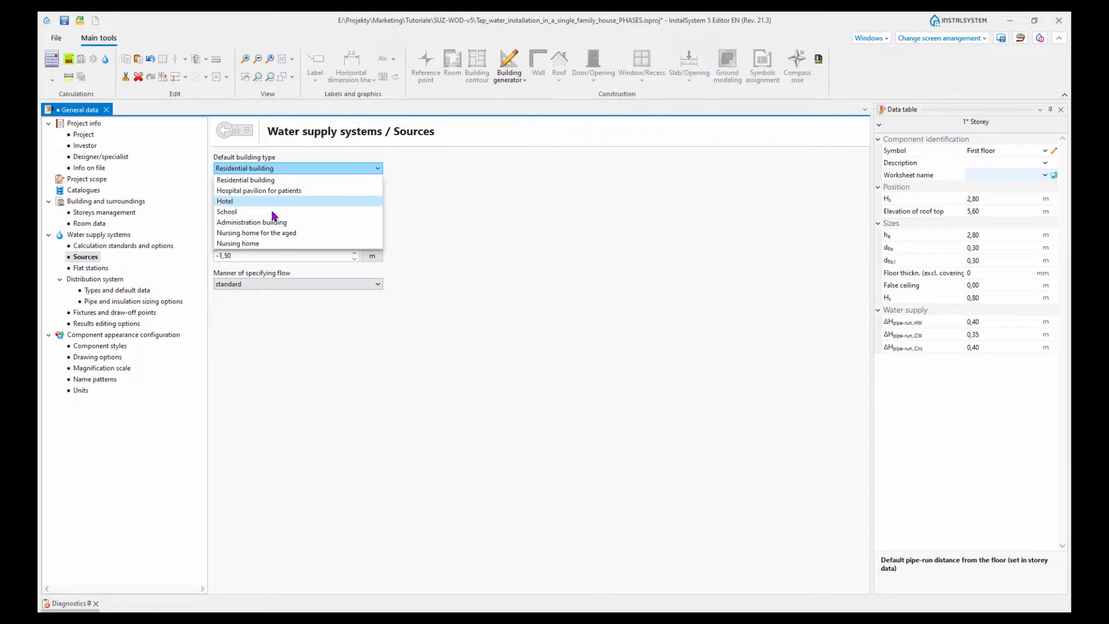
click(468, 199)
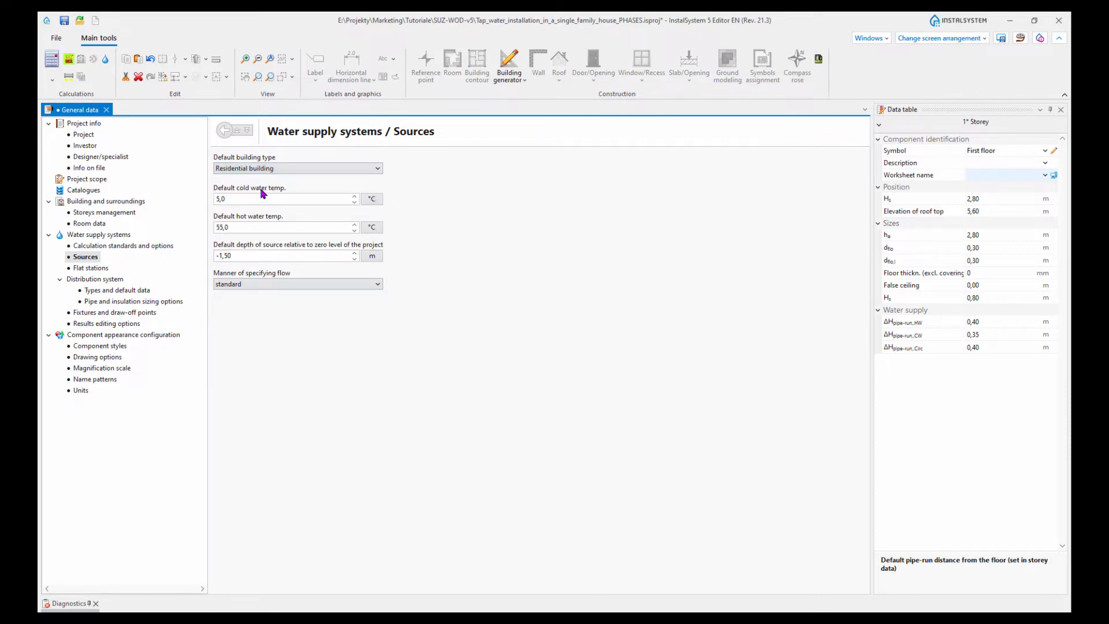
click(279, 199)
drag(263, 259, 198, 261)
key(Tab)
Step: Examine the available options for the manner of specifying flow and their explanation
click(381, 284)
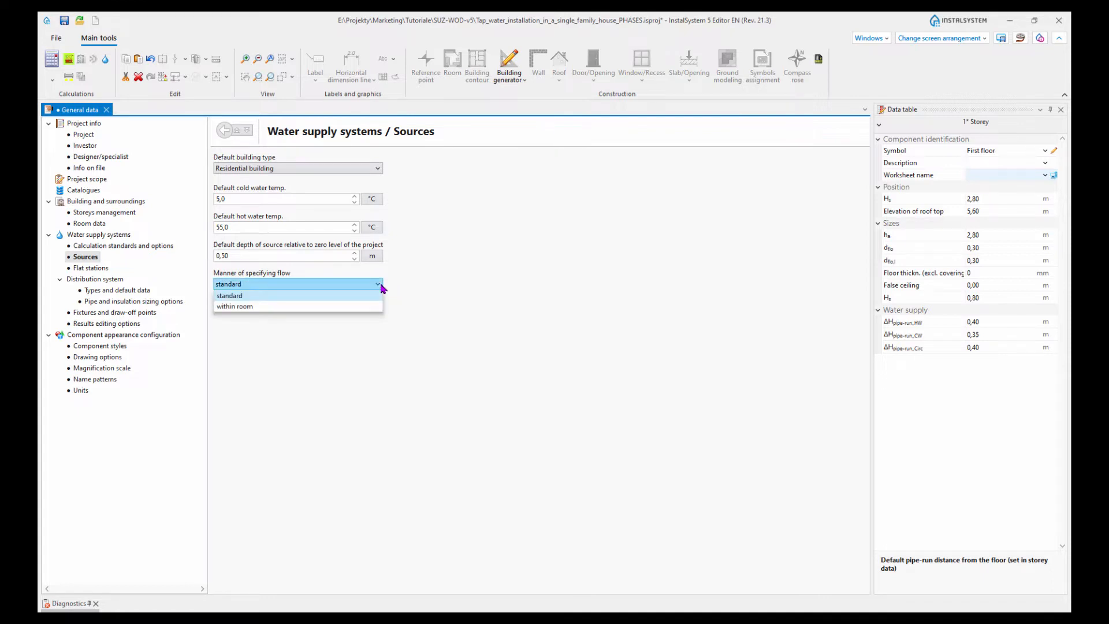
click(381, 286)
mouse_move(222, 280)
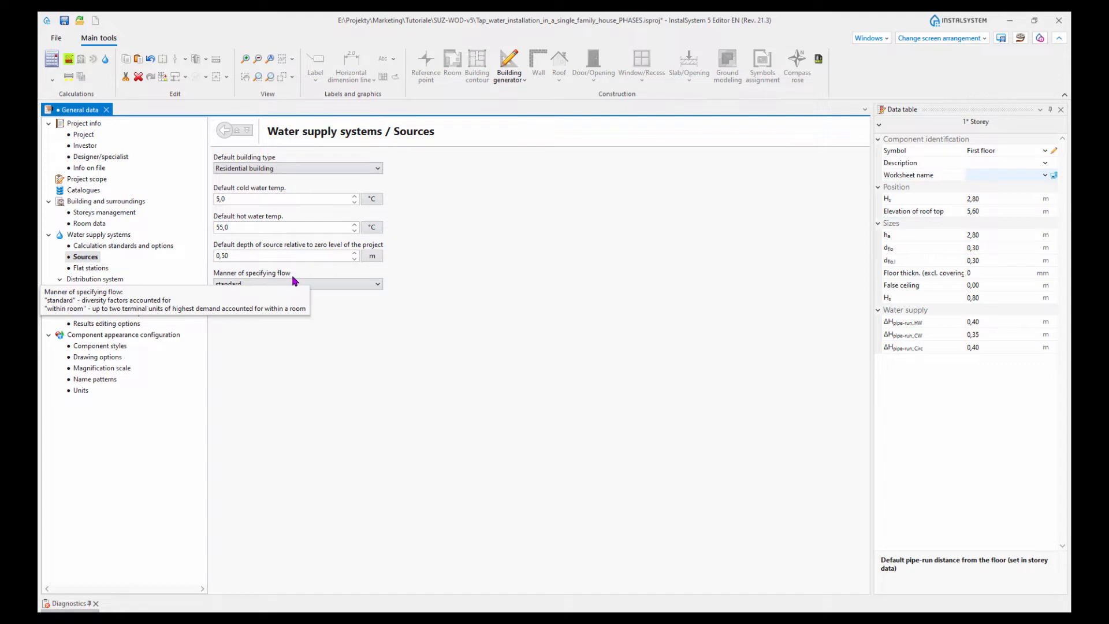
click(377, 286)
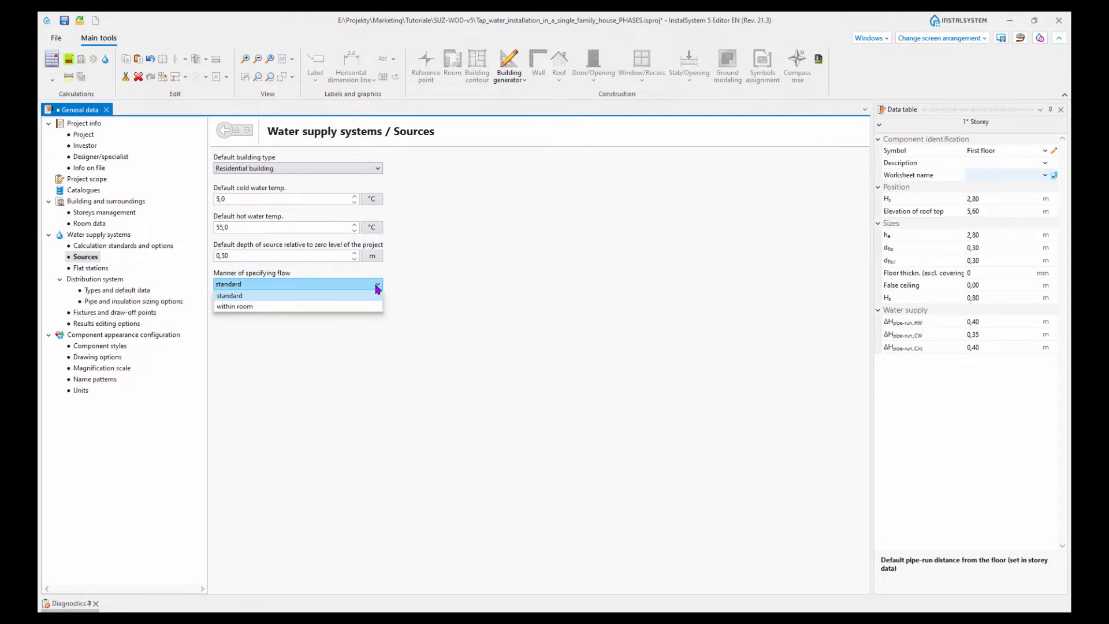
click(377, 287)
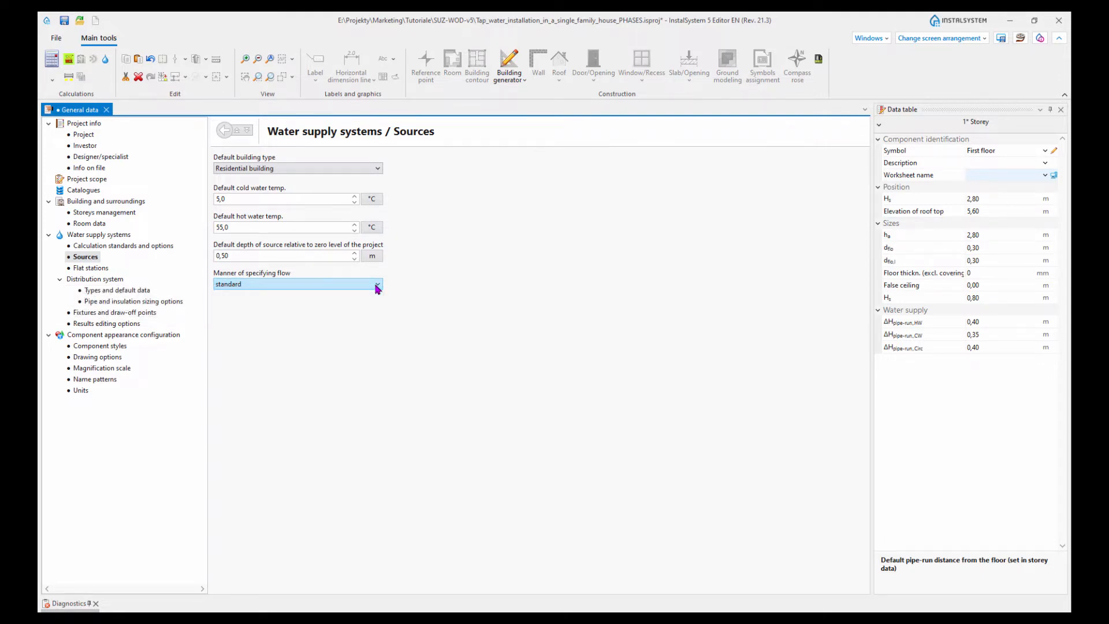
click(377, 286)
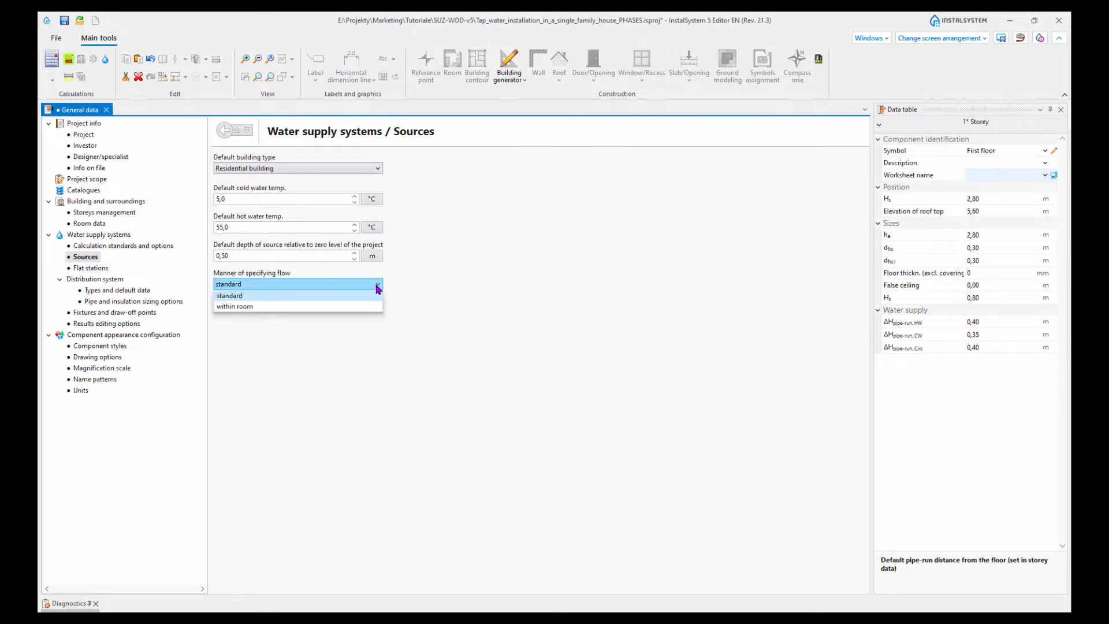
click(378, 287)
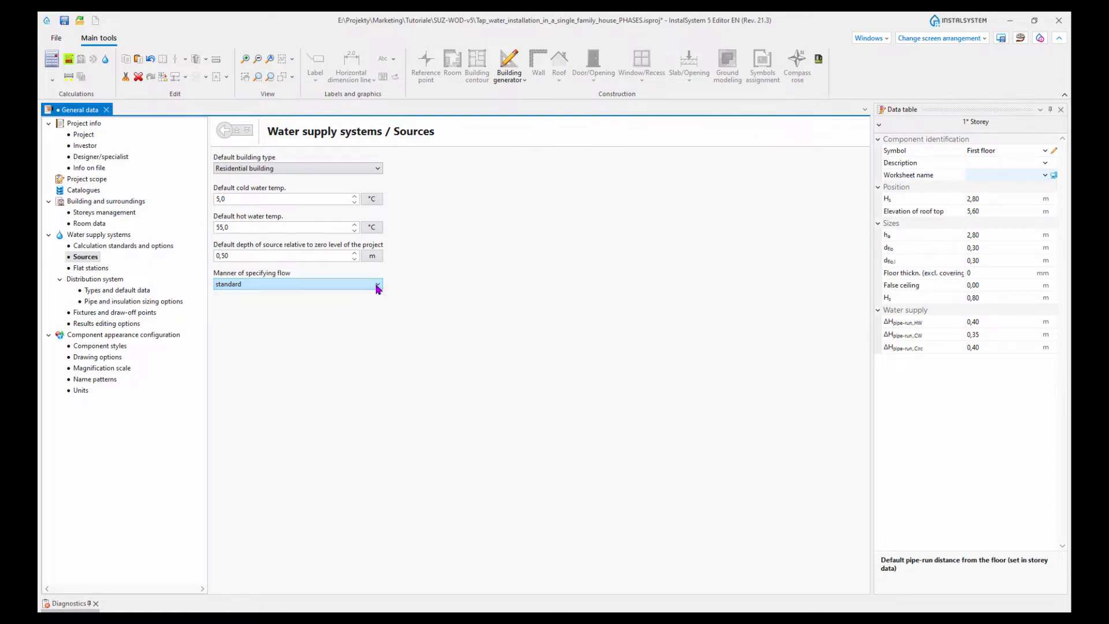
Step: Go to the flat stations settings and examine the heating pipes, radiators and flat stations in the 3D view of the Flat_stations example project
click(93, 269)
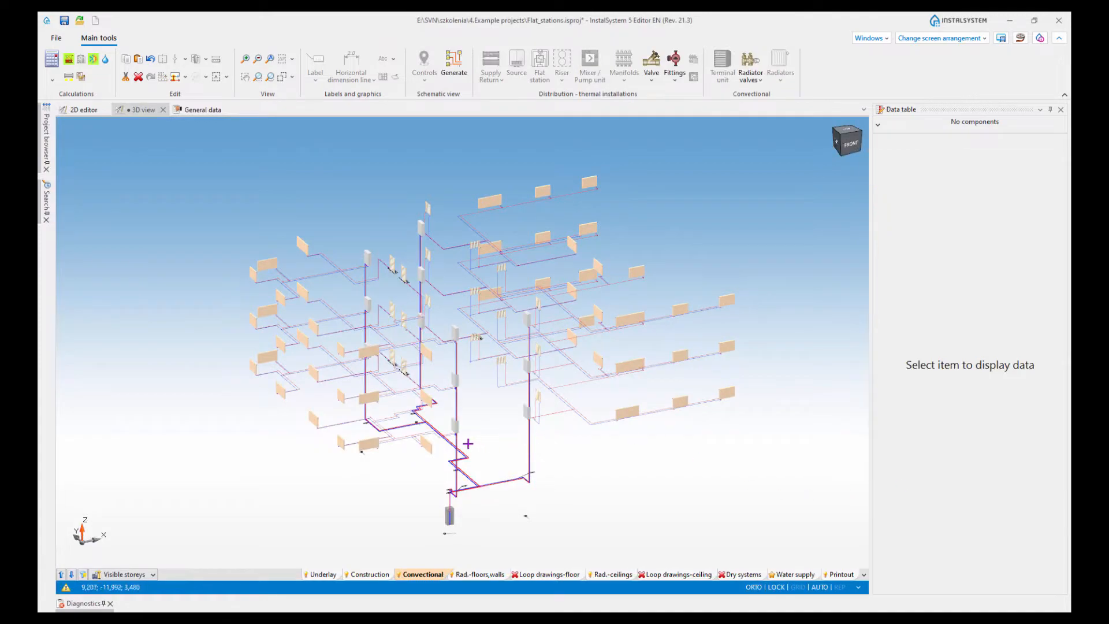
scroll(509, 442, up, 3)
scroll(531, 424, up, 4)
scroll(579, 409, down, 2)
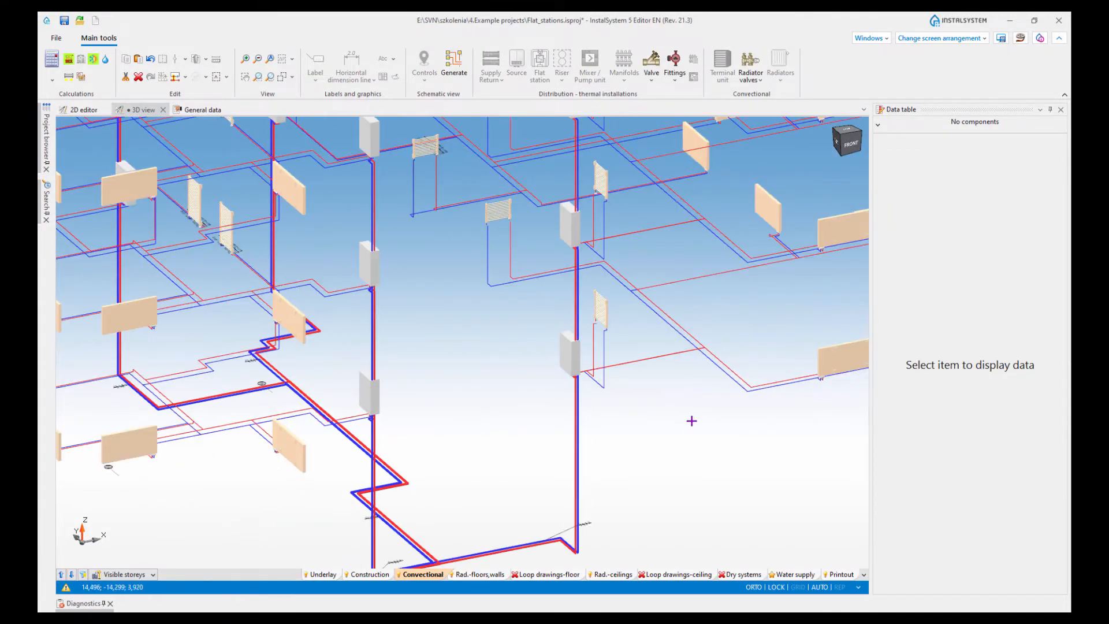
mouse_move(677, 427)
shift+middle_down()
mouse_move(659, 440)
mouse_move(723, 404)
mouse_move(693, 421)
mouse_move(607, 416)
mouse_move(696, 424)
shift+middle_up()
scroll(665, 436, down, 5)
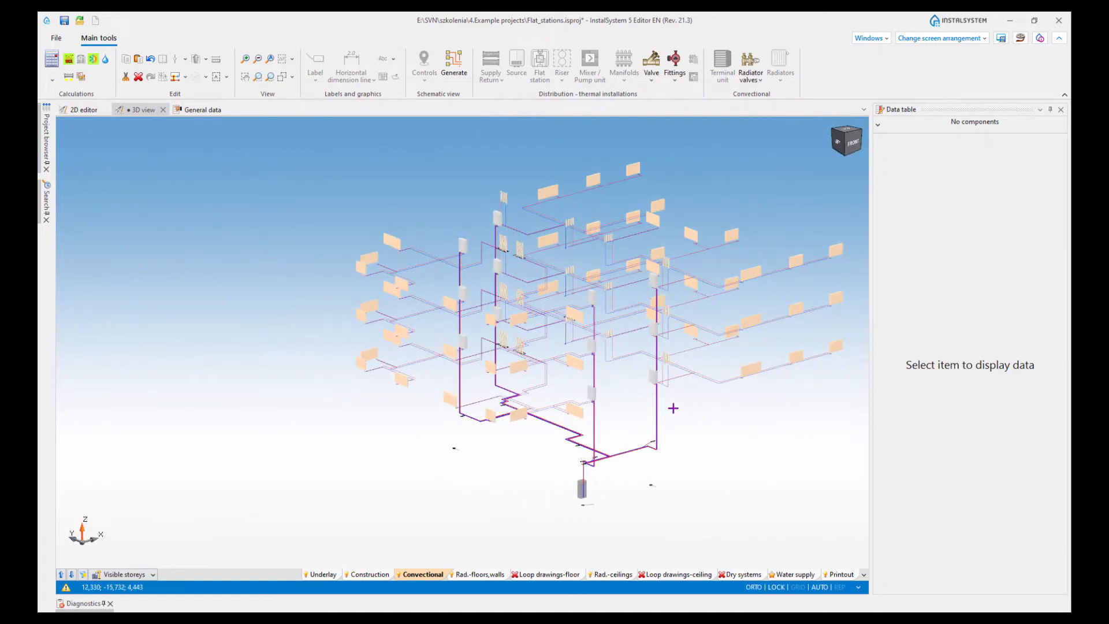
scroll(671, 403, up, 3)
scroll(654, 339, up, 5)
shift+middle_drag(701, 476, 705, 484)
scroll(571, 392, down, 5)
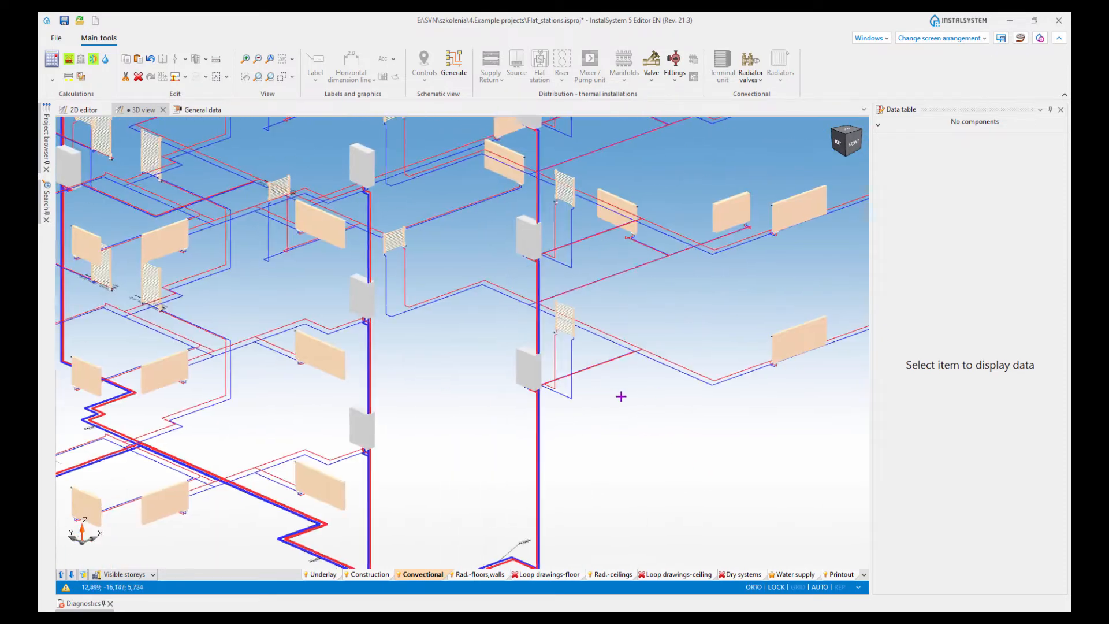
shift+middle_drag(618, 396, 710, 369)
middle_drag(787, 306, 623, 321)
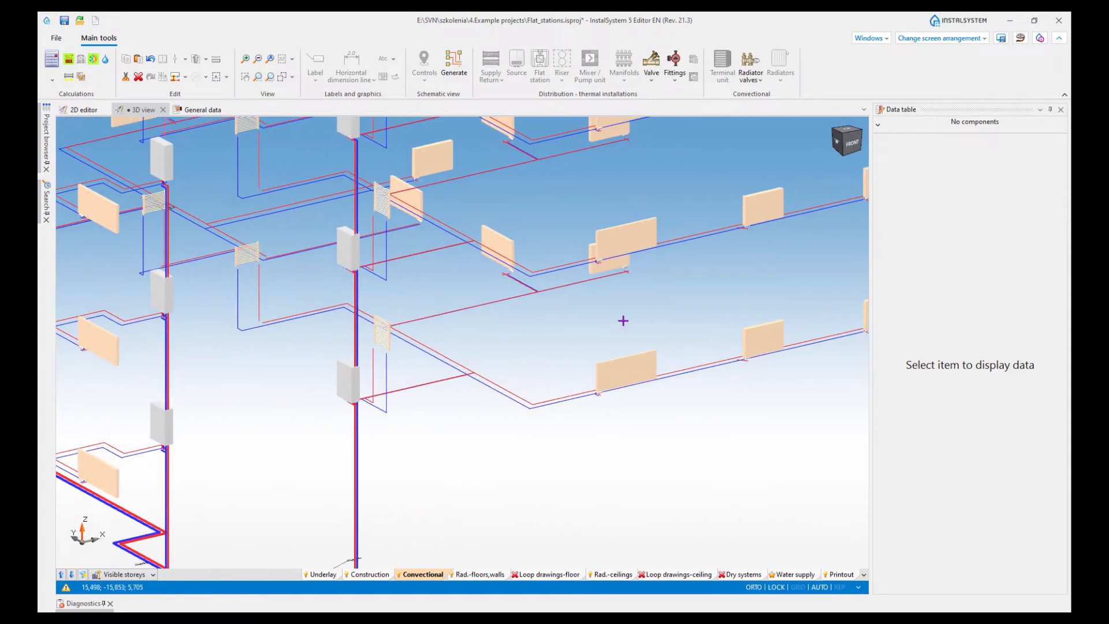
Step: Switch the 3D view to the Water supply layer, examine its risers, pipes and fixtures, and show the Convectional layer alongside it
click(793, 574)
shift+middle_drag(683, 411, 648, 453)
scroll(518, 424, up, 3)
scroll(639, 441, down, 3)
scroll(648, 452, down, 2)
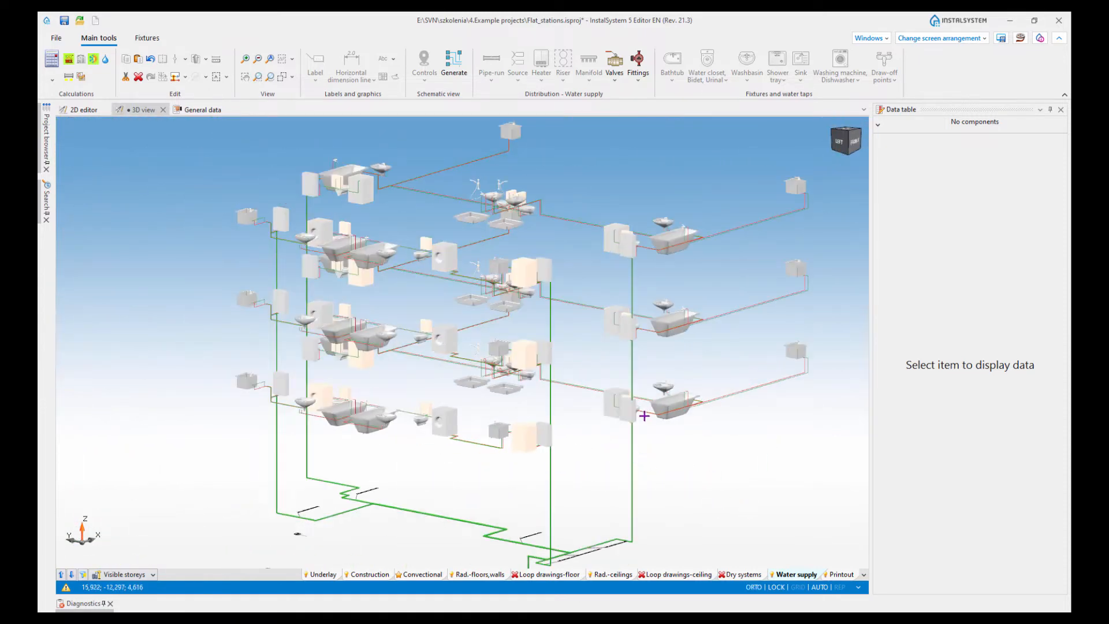
scroll(642, 416, up, 6)
scroll(715, 491, down, 5)
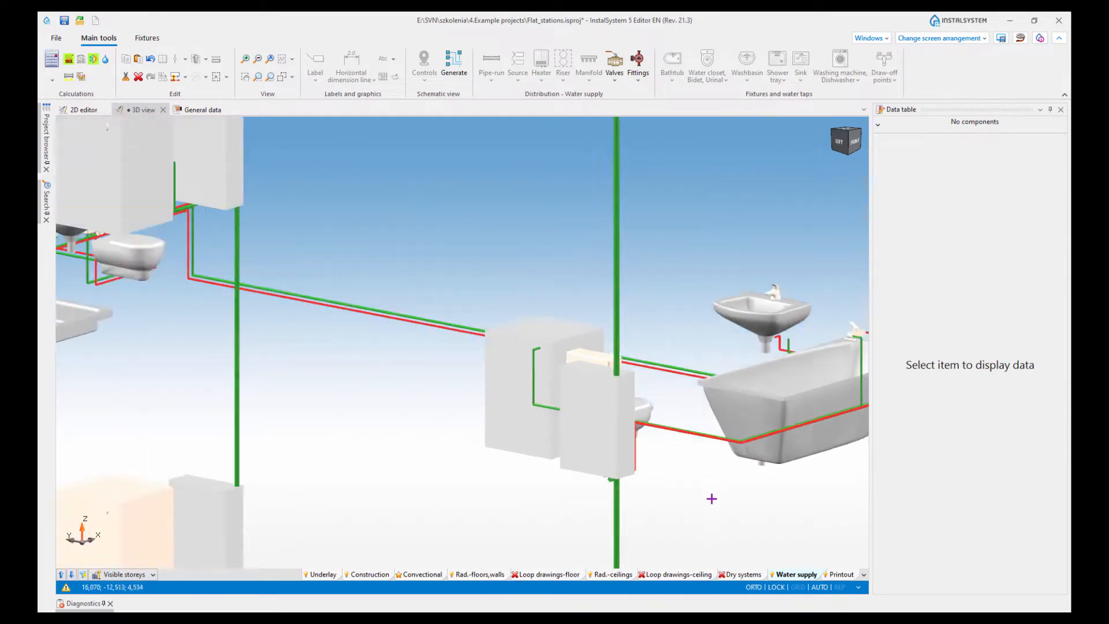
middle_drag(710, 515, 693, 288)
scroll(676, 436, down, 2)
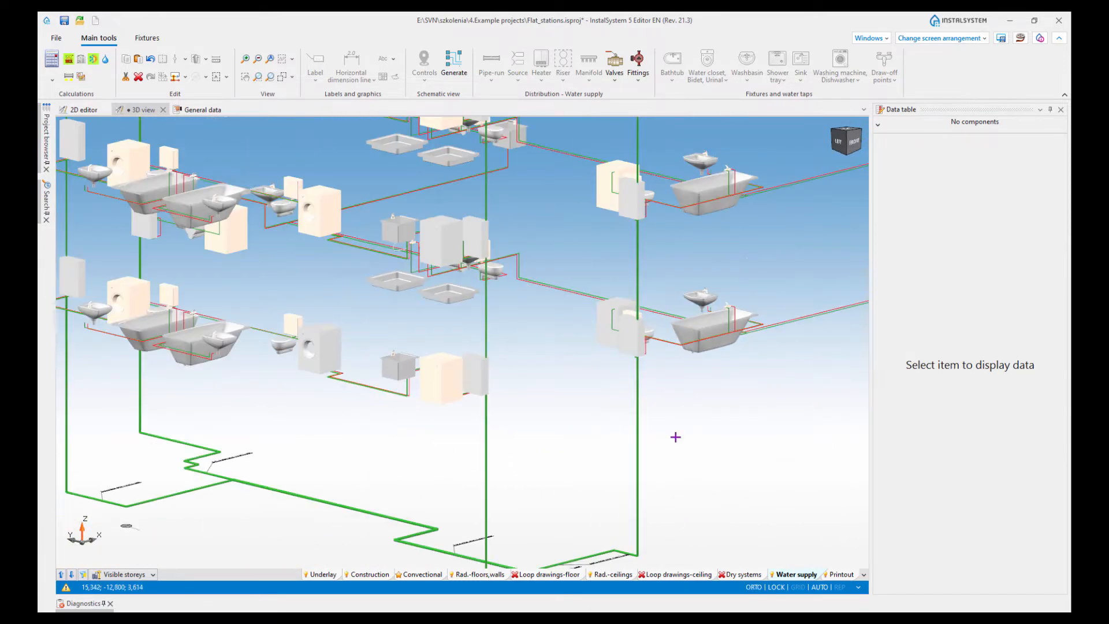
scroll(675, 443, down, 2)
middle_drag(674, 450, 685, 354)
scroll(653, 412, up, 2)
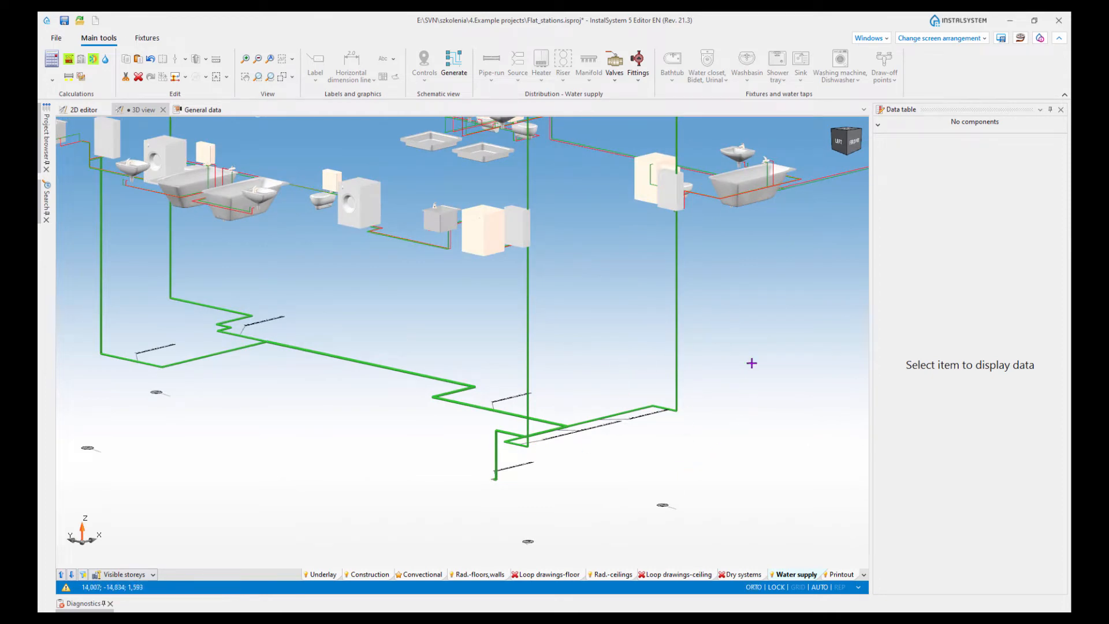
middle_drag(750, 364, 659, 459)
click(419, 575)
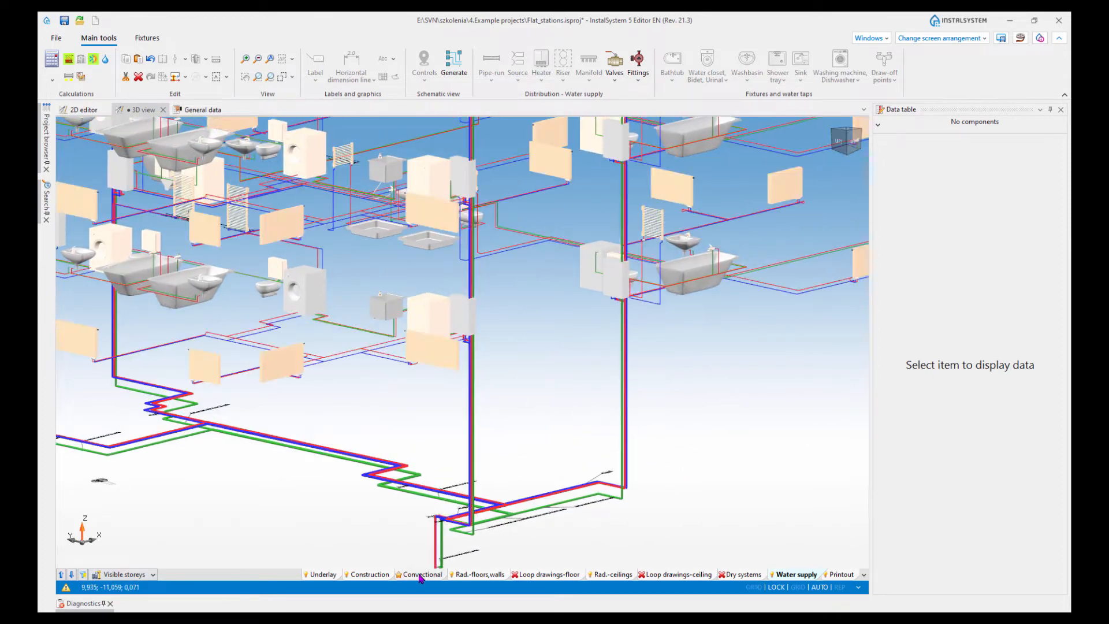
Step: Examine the combined heating and water supply pipes around the flat stations, bathroom fixtures and risers in the 3D view
scroll(779, 376, down, 3)
mouse_move(780, 376)
middle_down()
mouse_move(743, 383)
mouse_move(721, 355)
mouse_move(788, 379)
mouse_move(771, 382)
middle_up()
scroll(735, 363, up, 6)
scroll(767, 313, up, 3)
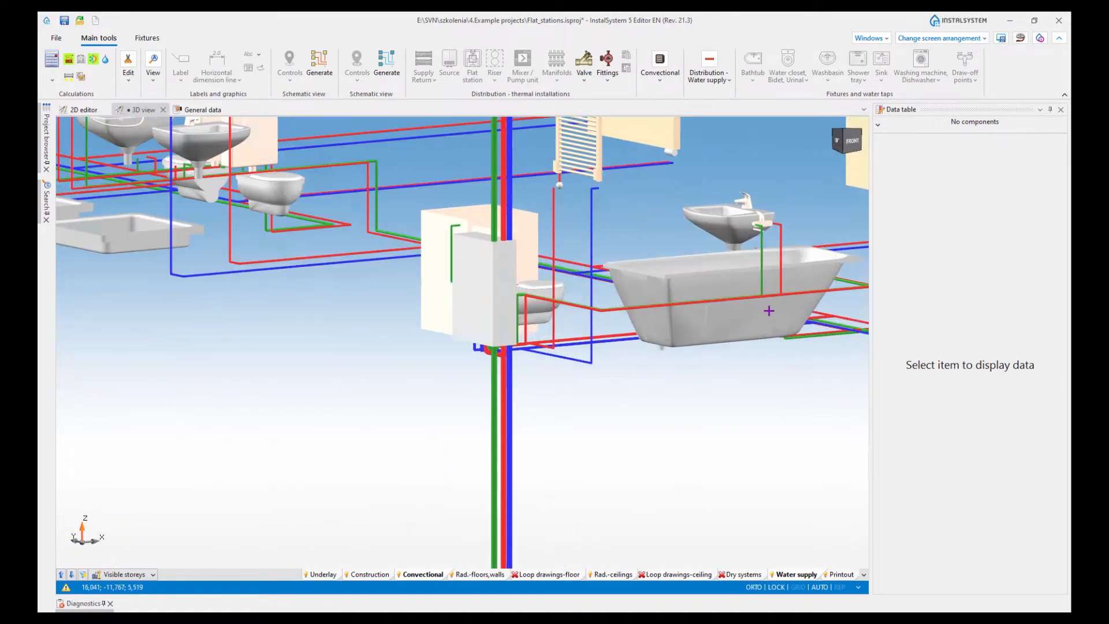
shift+middle_drag(768, 311, 779, 335)
scroll(777, 319, down, 2)
scroll(774, 324, down, 5)
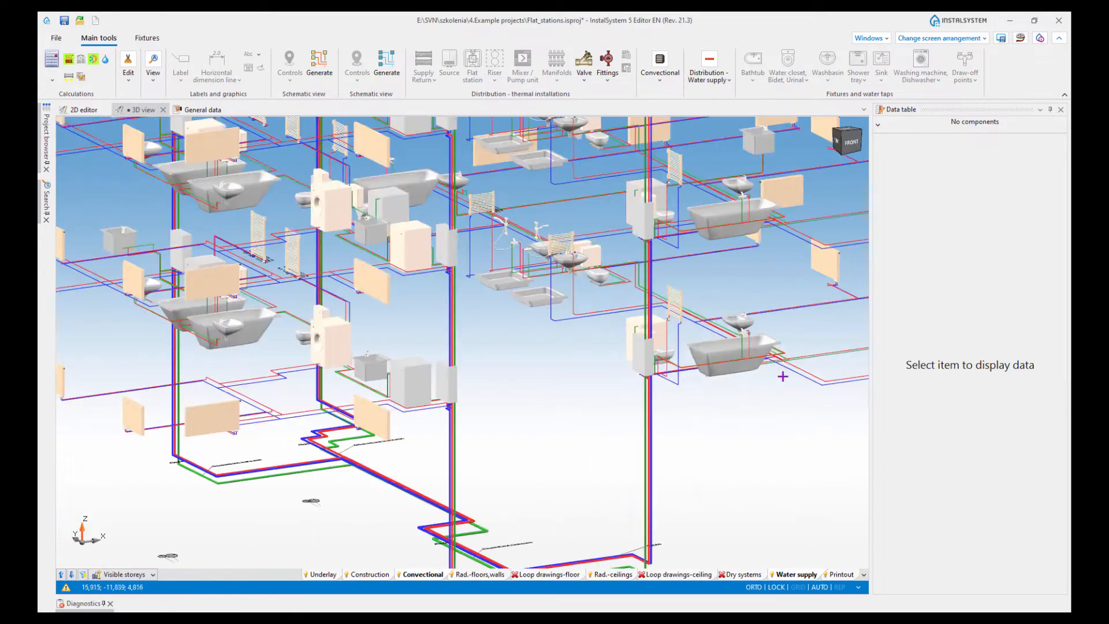
shift+middle_drag(679, 373, 697, 357)
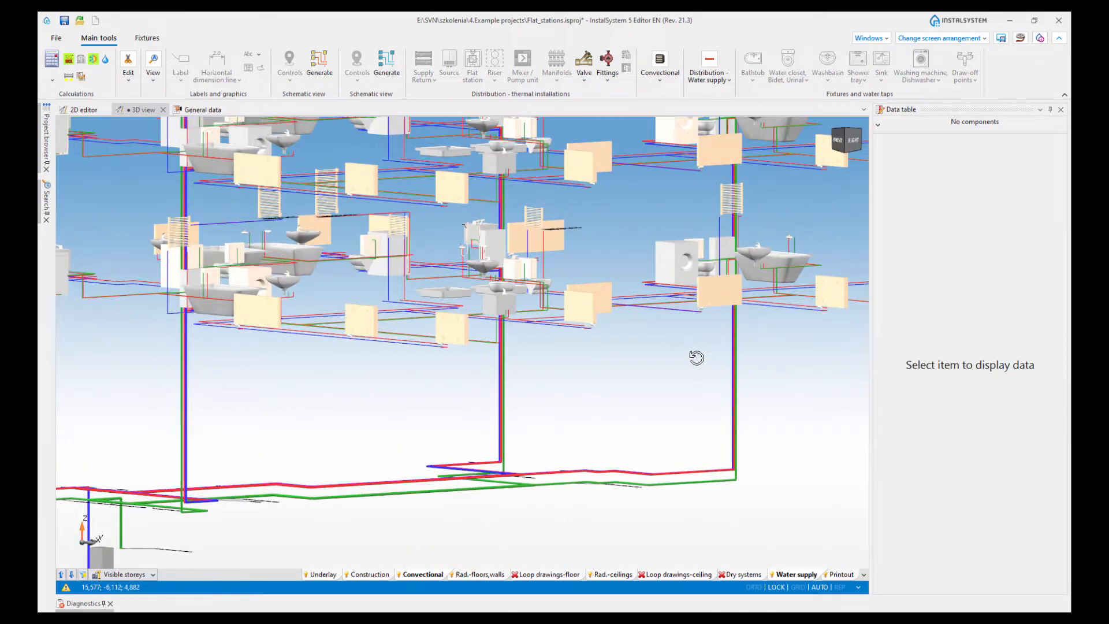
shift+middle_drag(569, 318, 569, 344)
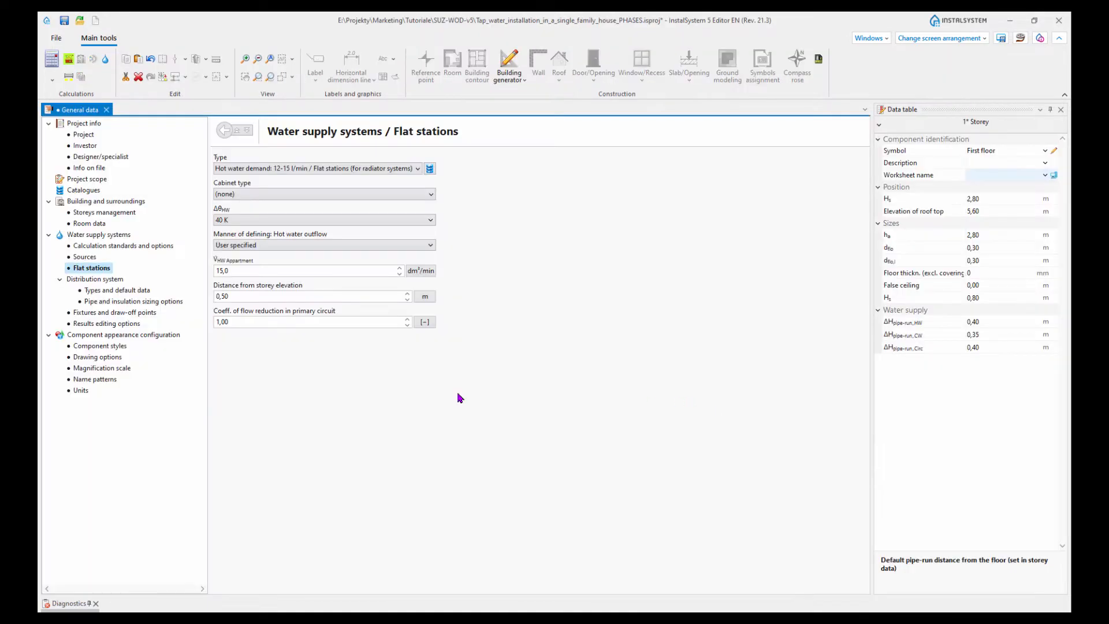
Step: Go to the distribution system's types and default data and check the pipe type choices for cold water branch pipe-runs
click(92, 280)
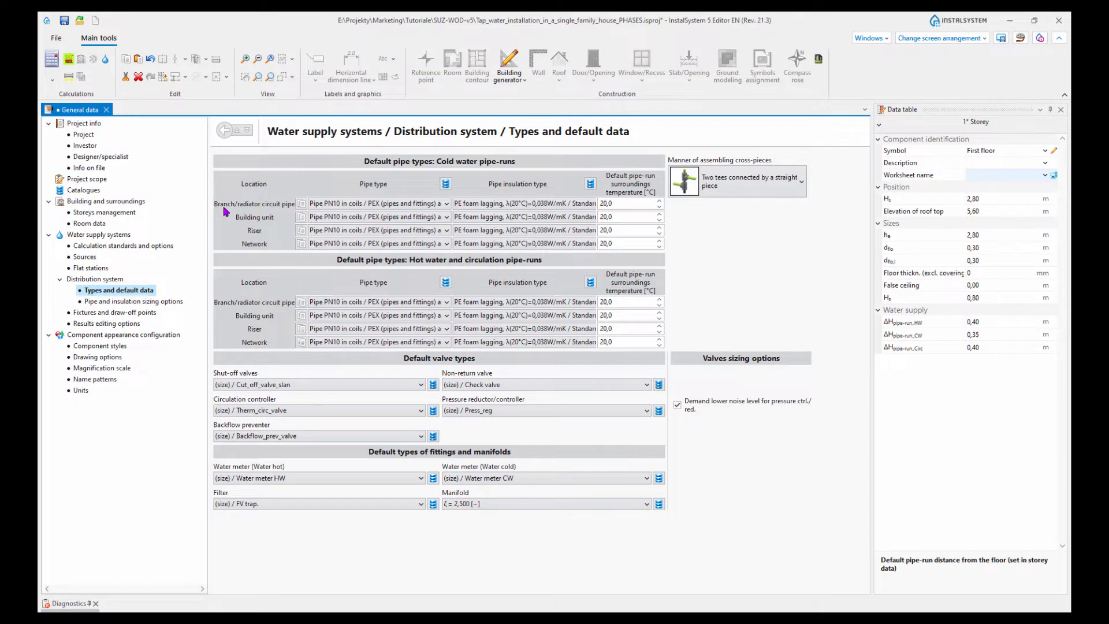
click(446, 205)
click(446, 206)
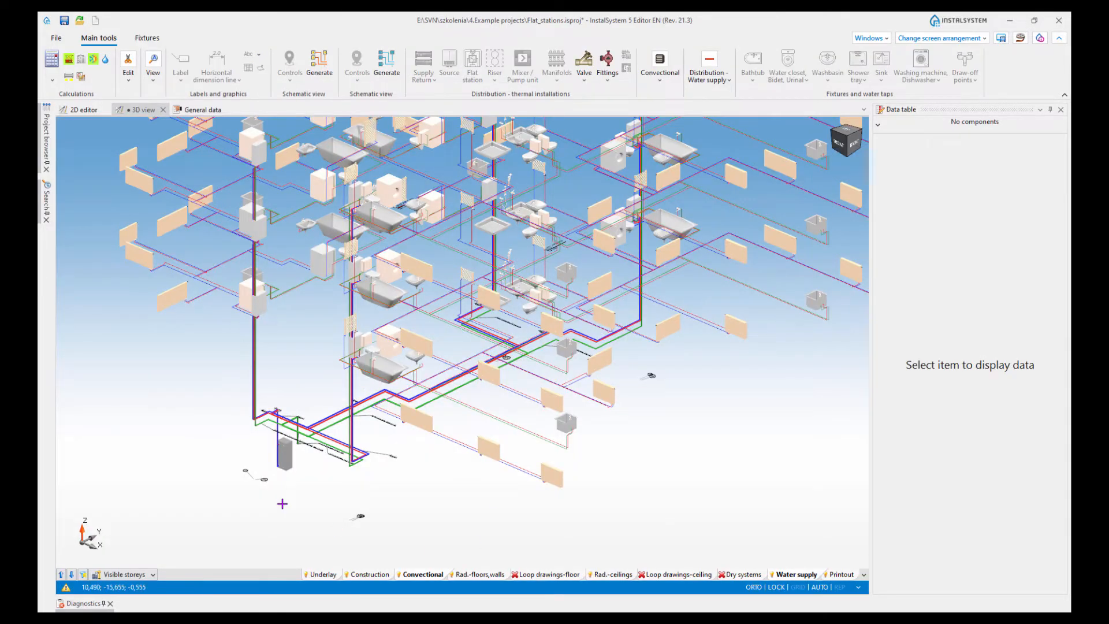
Step: In the Flat_stations example, show the Water supply layer alone and check the location assigned to a vertical cold water pipe-run
scroll(282, 503, up, 5)
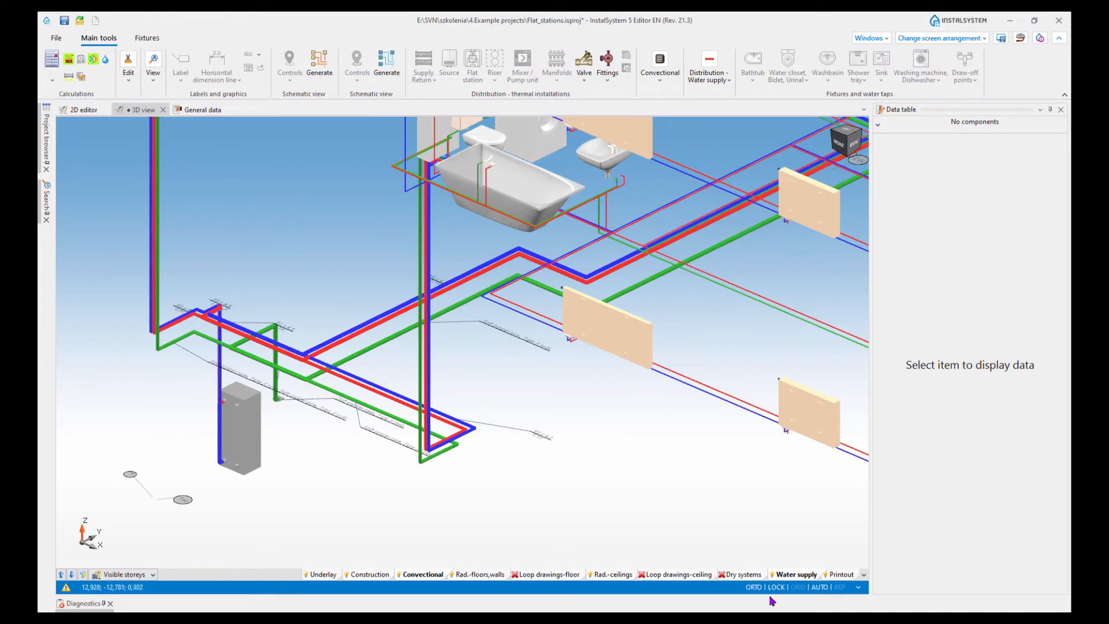
click(797, 576)
middle_drag(780, 529, 367, 463)
scroll(367, 463, down, 3)
middle_drag(543, 399, 542, 394)
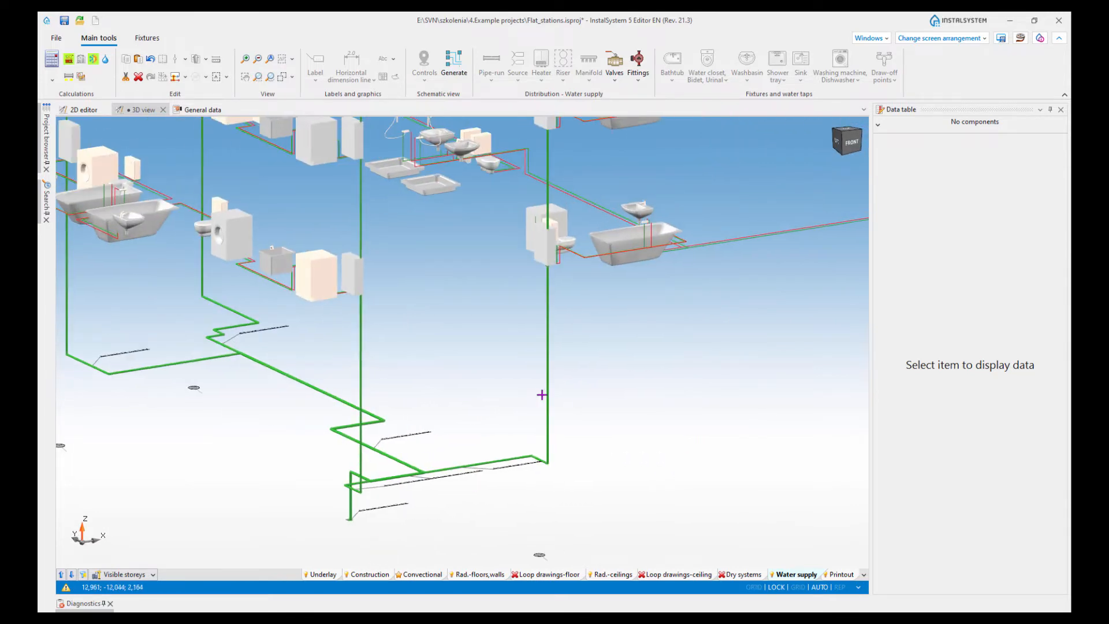
scroll(551, 372, up, 3)
click(520, 369)
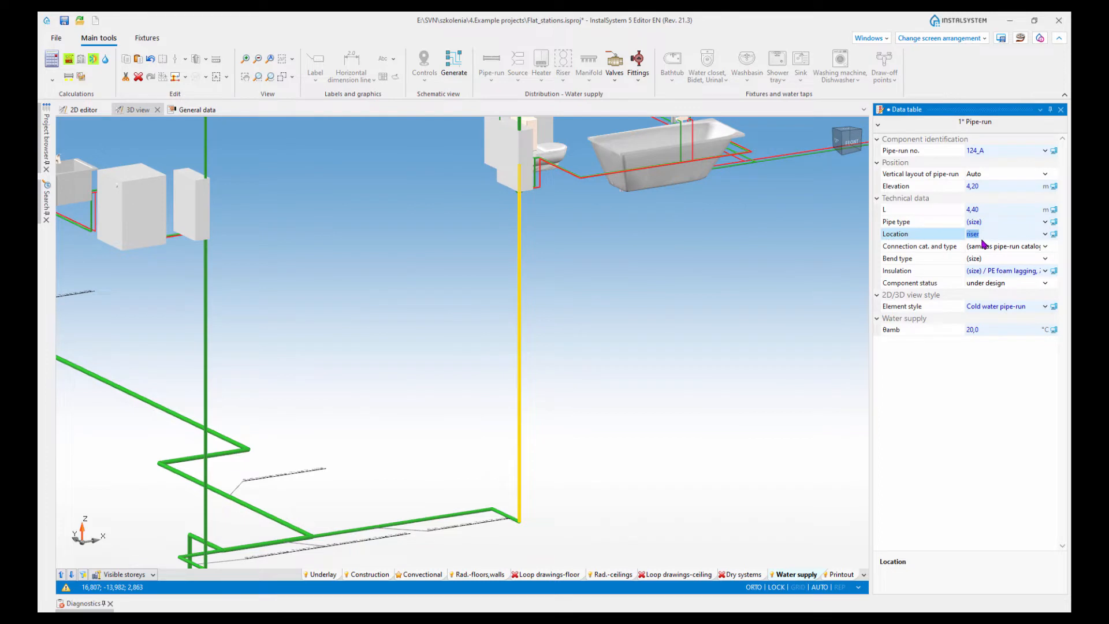
click(984, 238)
key(ctrl)
key(ctrl)
key(ctrl)
Step: Check the location assigned to the hot water pipe-run feeding the bathtub tap, widening the data table to read it fully
middle_drag(740, 253, 711, 376)
scroll(661, 231, up, 3)
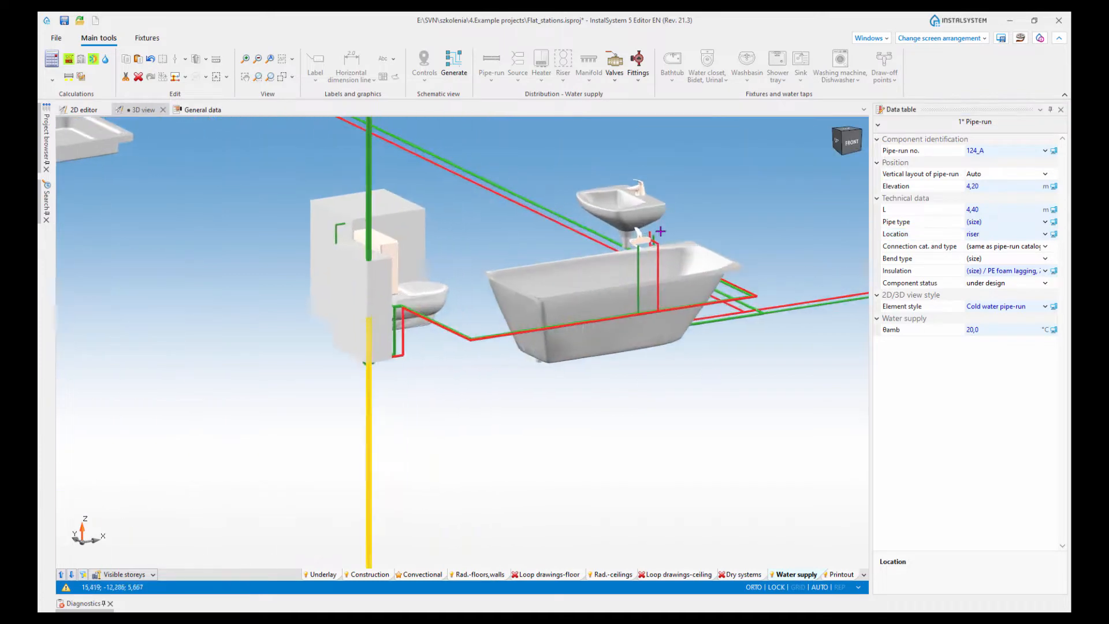
scroll(661, 231, up, 3)
click(656, 267)
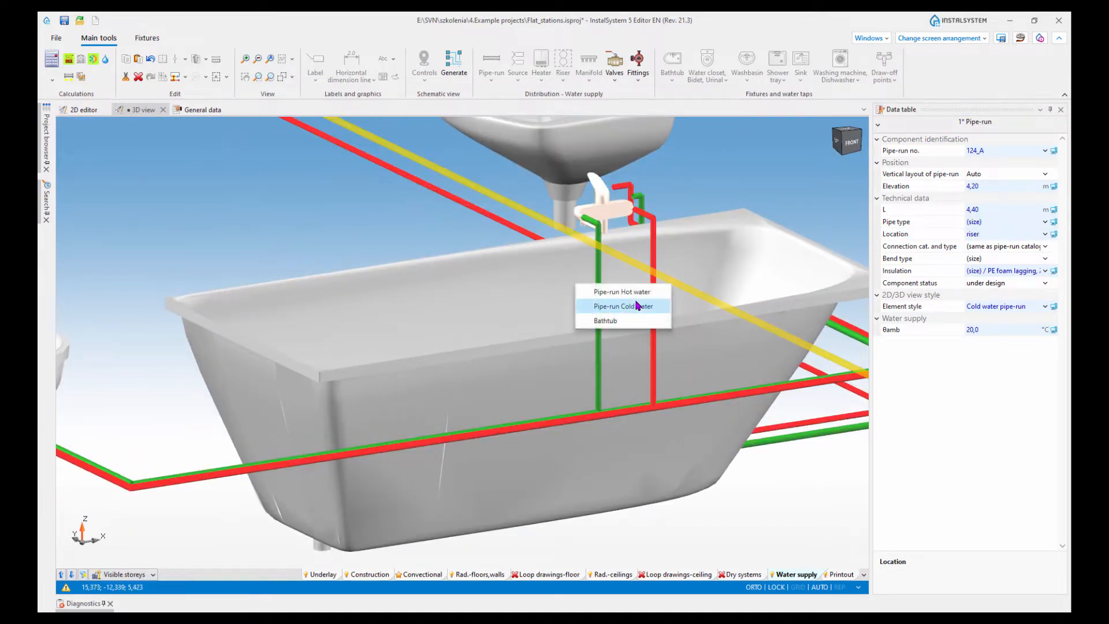
click(638, 292)
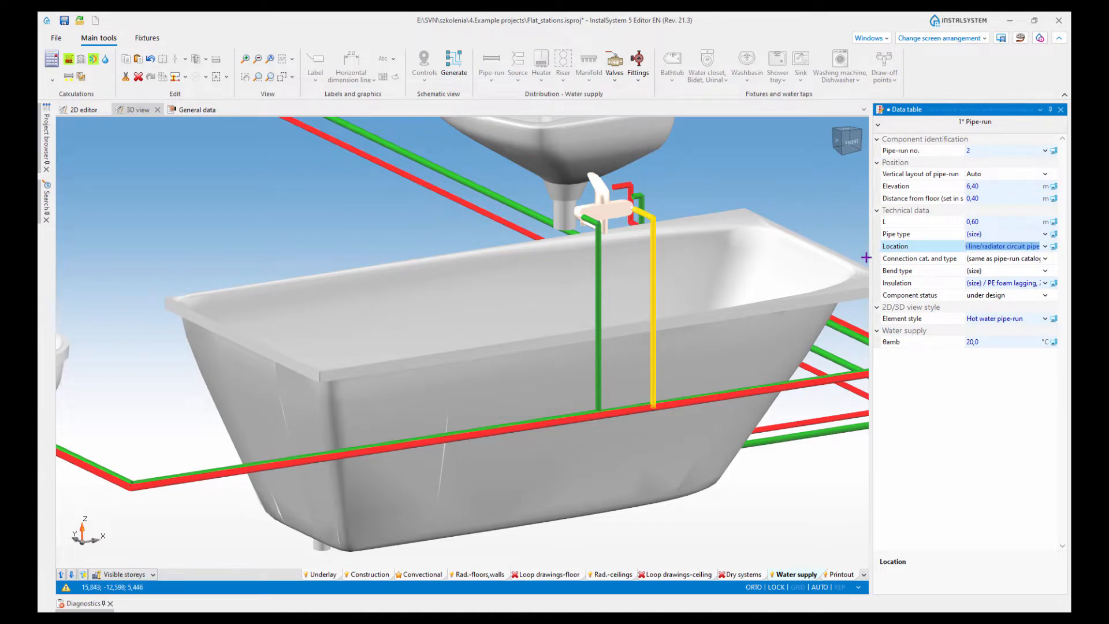
drag(870, 262, 803, 262)
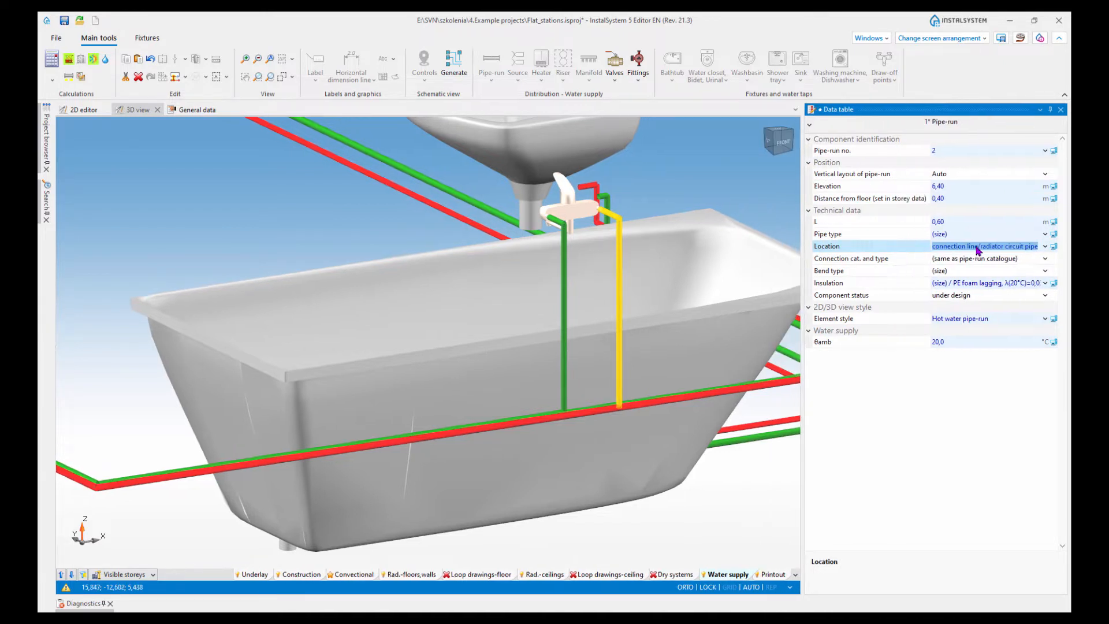
scroll(625, 257, down, 4)
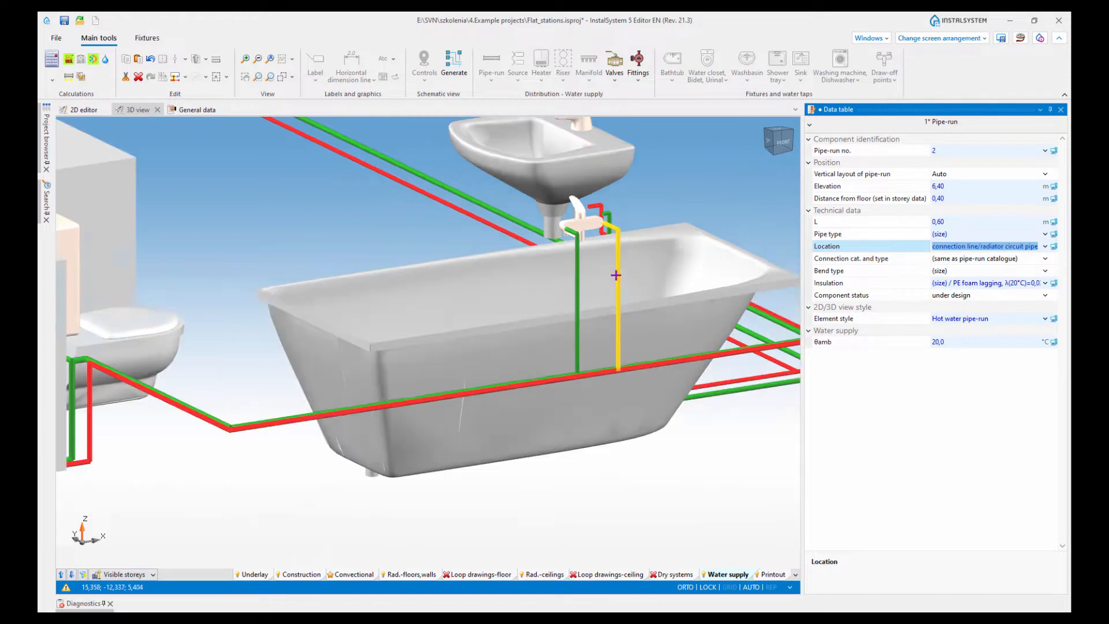
Step: Check the location assigned to the hot water pipe-run between the flat station and the bathtub
scroll(513, 337, up, 4)
click(492, 339)
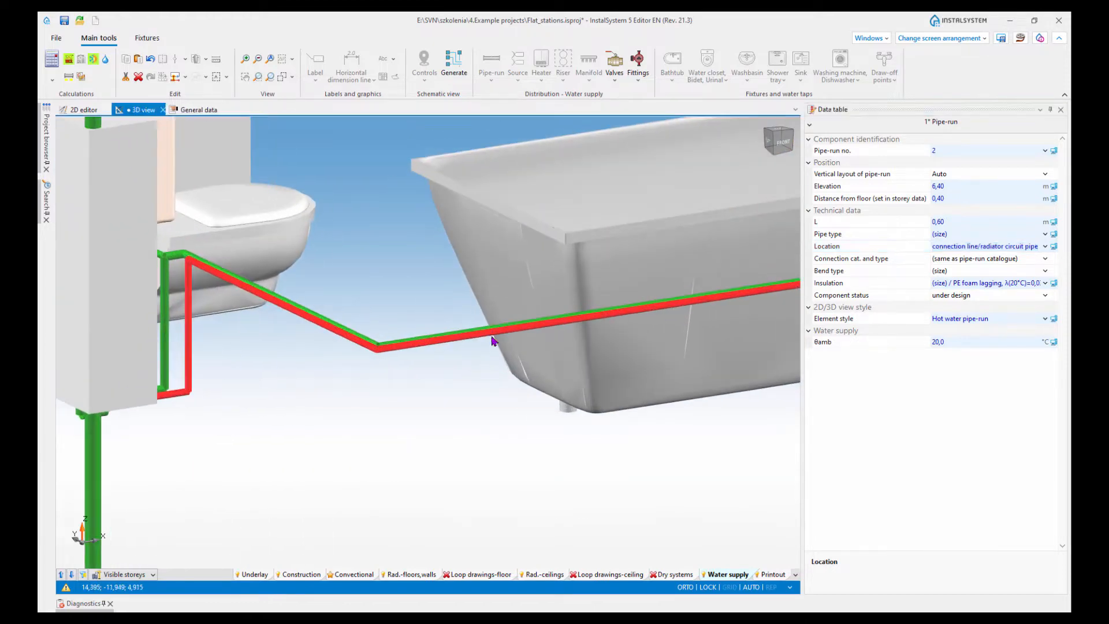
click(477, 337)
click(440, 358)
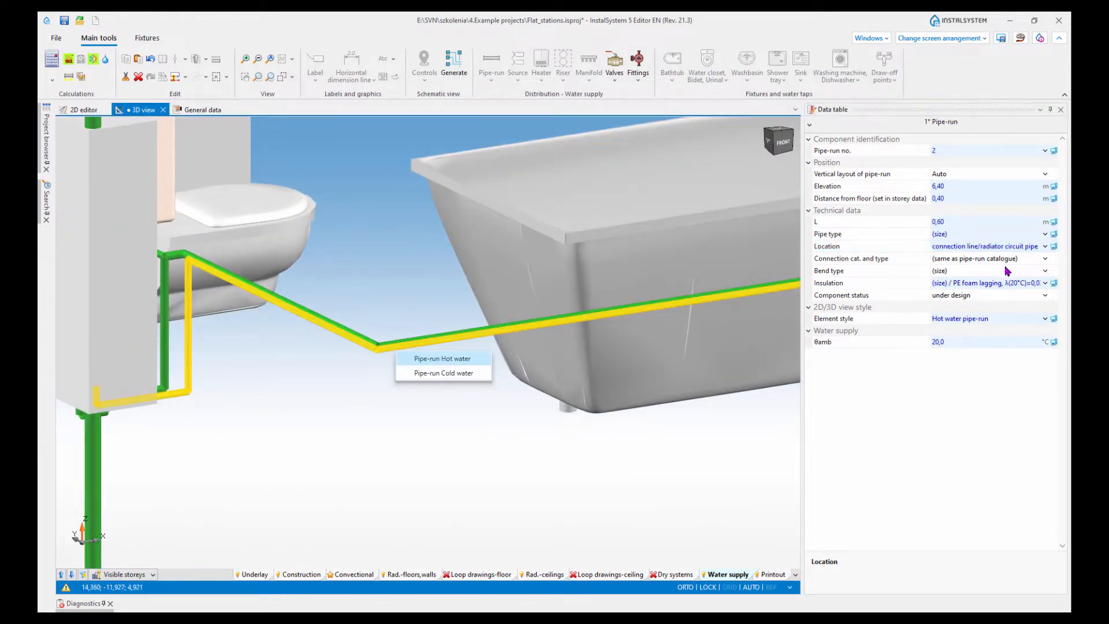
click(1002, 247)
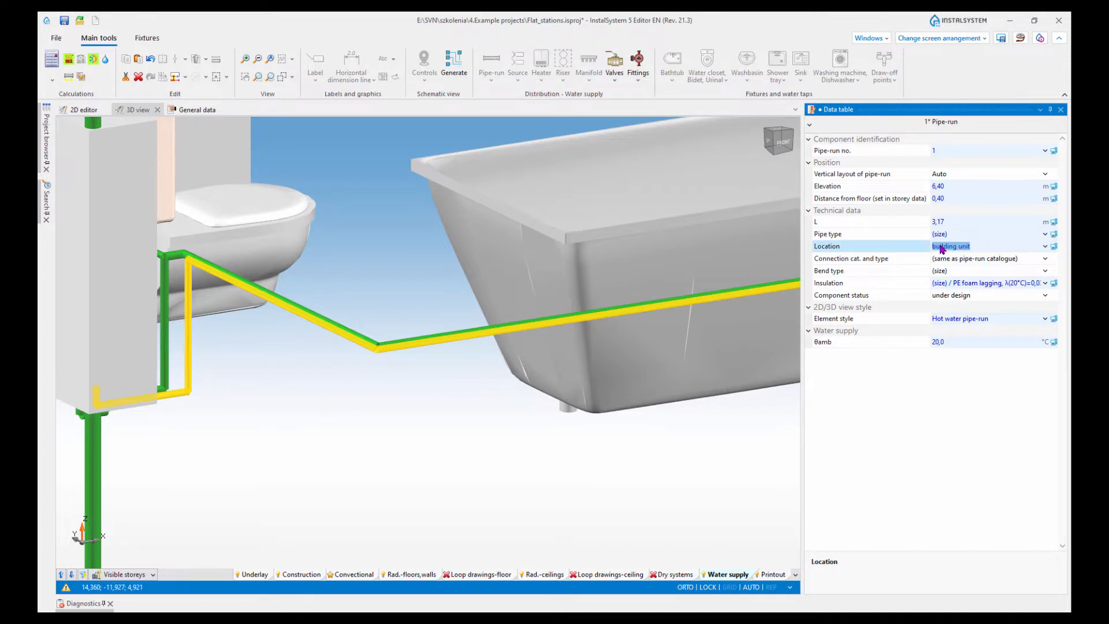
click(946, 246)
scroll(371, 409, down, 6)
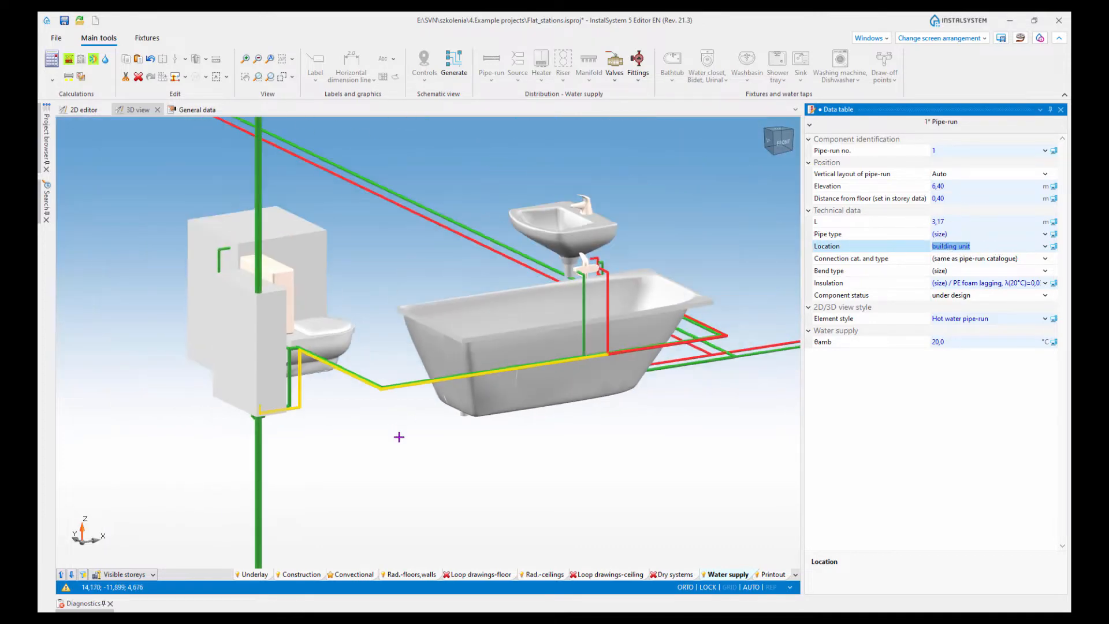
Step: Check the location assigned to the long horizontal cold water pipe-run at the base of the risers
middle_drag(394, 504, 388, 331)
middle_drag(391, 419, 601, 302)
scroll(393, 372, up, 5)
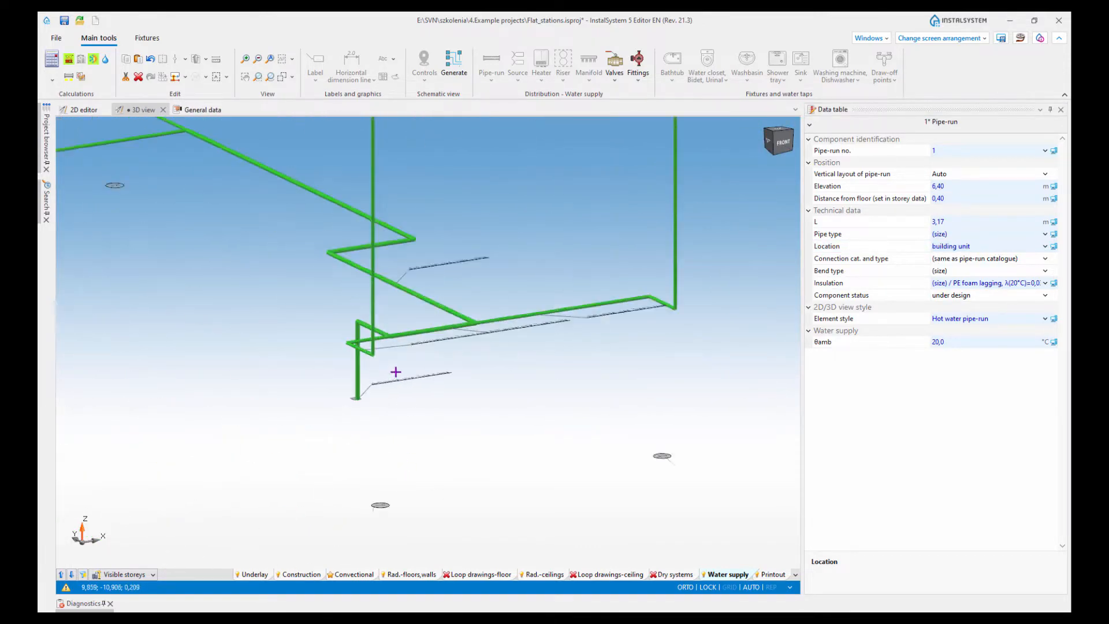
middle_drag(442, 382, 513, 384)
middle_drag(454, 330, 483, 332)
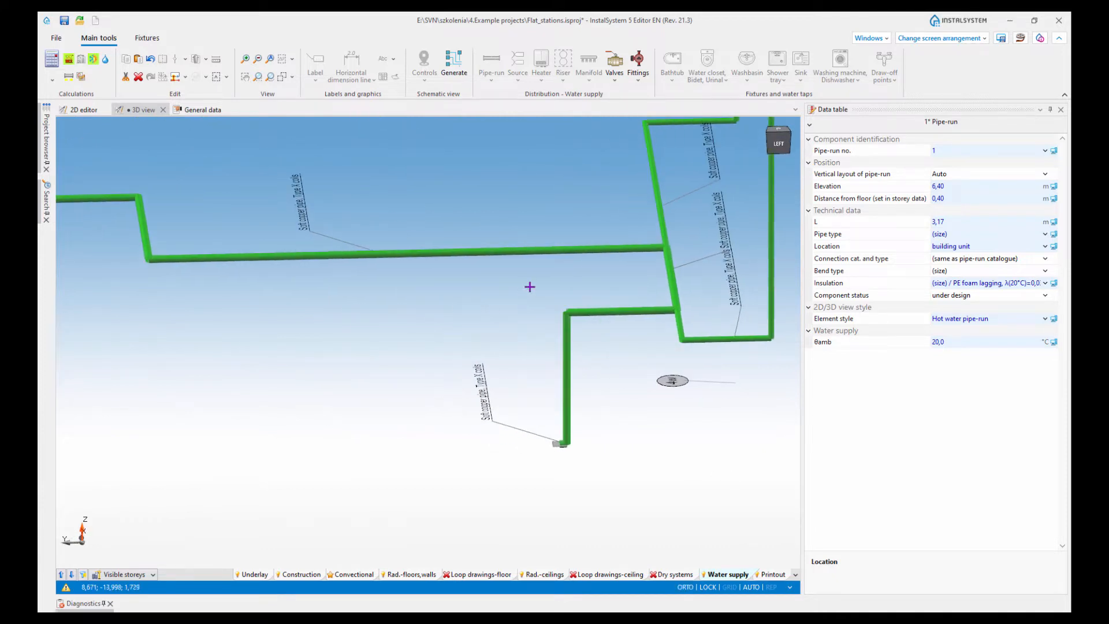
scroll(543, 268, up, 3)
middle_drag(513, 276, 539, 275)
scroll(540, 275, up, 2)
click(553, 215)
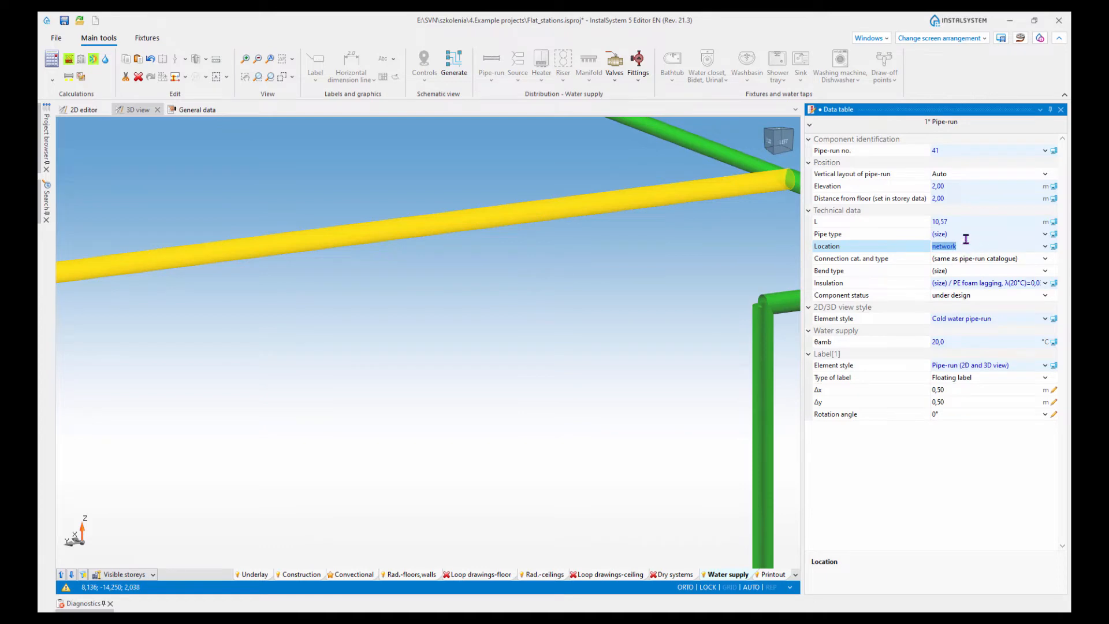
Step: Return to the single-family house project and examine the default pipe and insulation types for cold water branch pipe-runs
click(1016, 38)
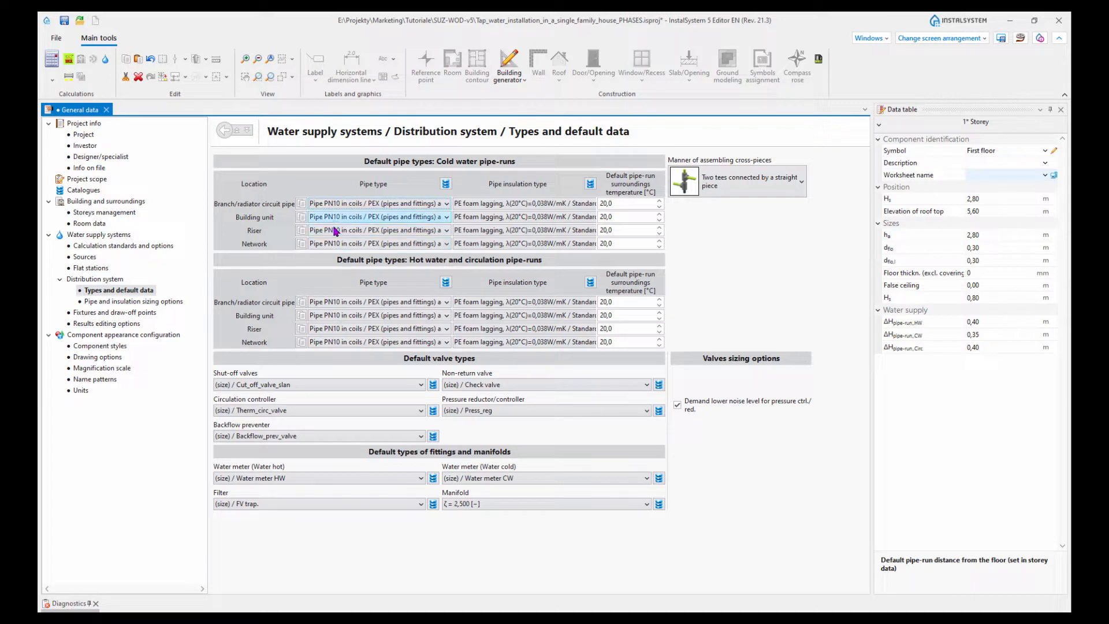
click(577, 204)
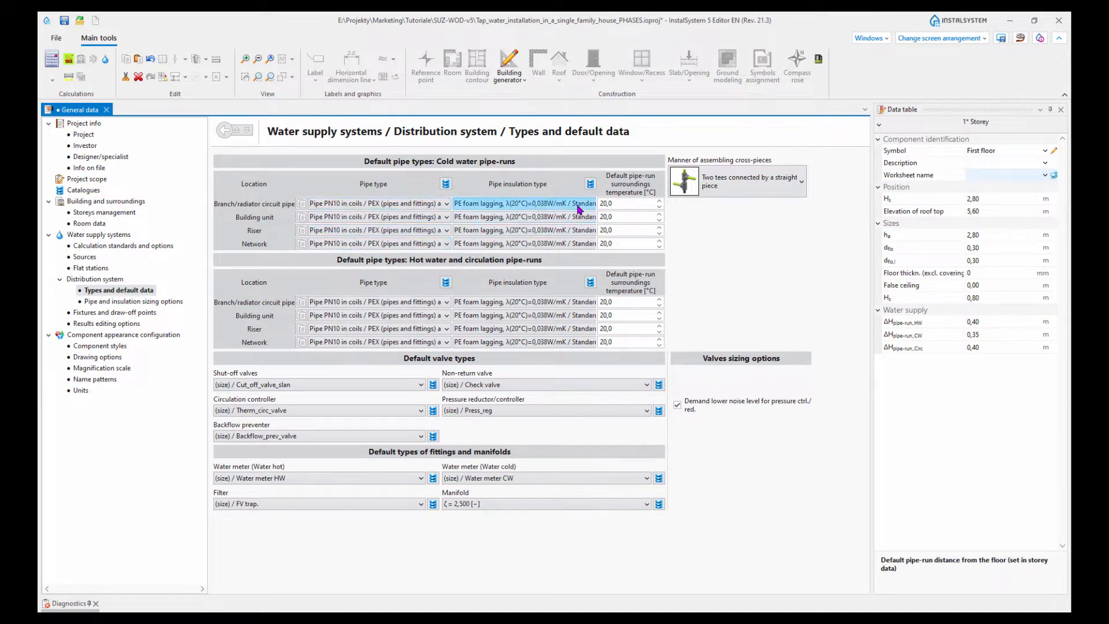
click(578, 204)
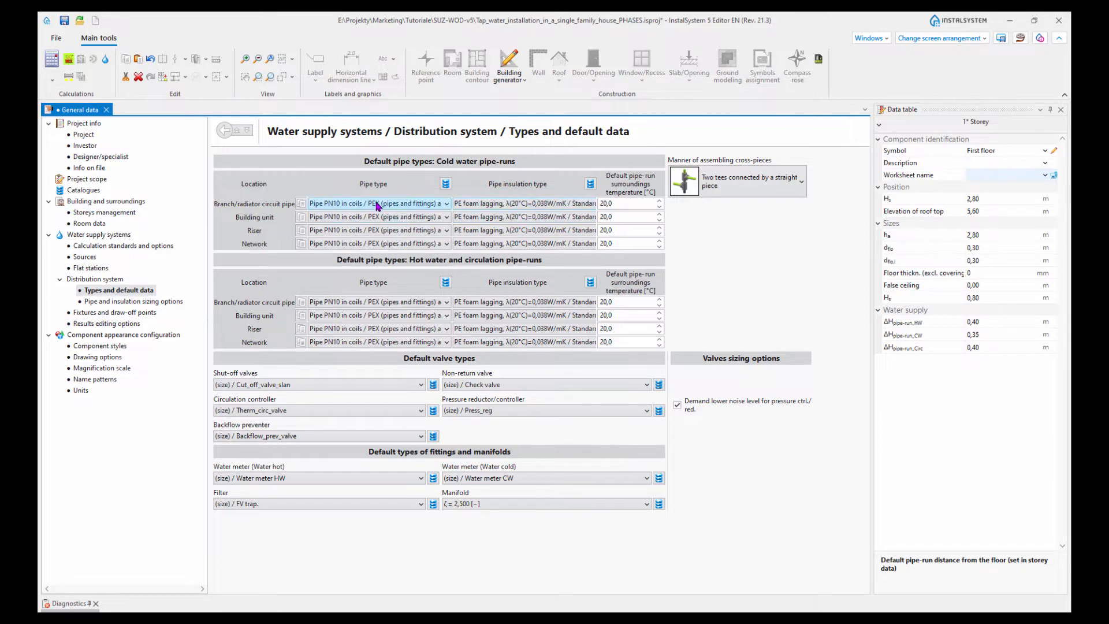
click(446, 204)
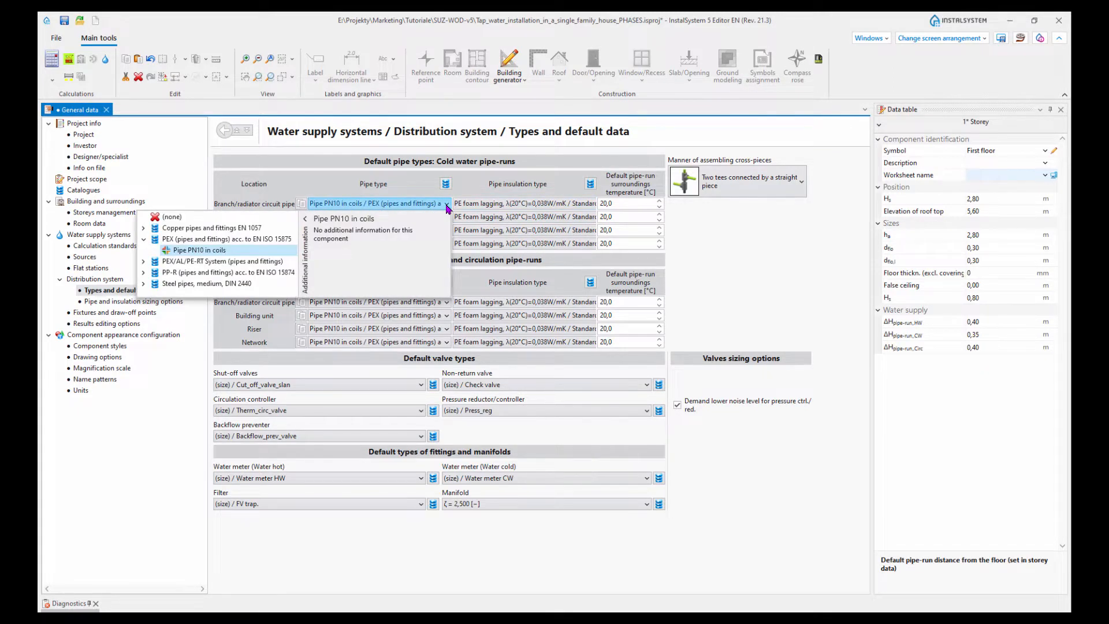
click(446, 205)
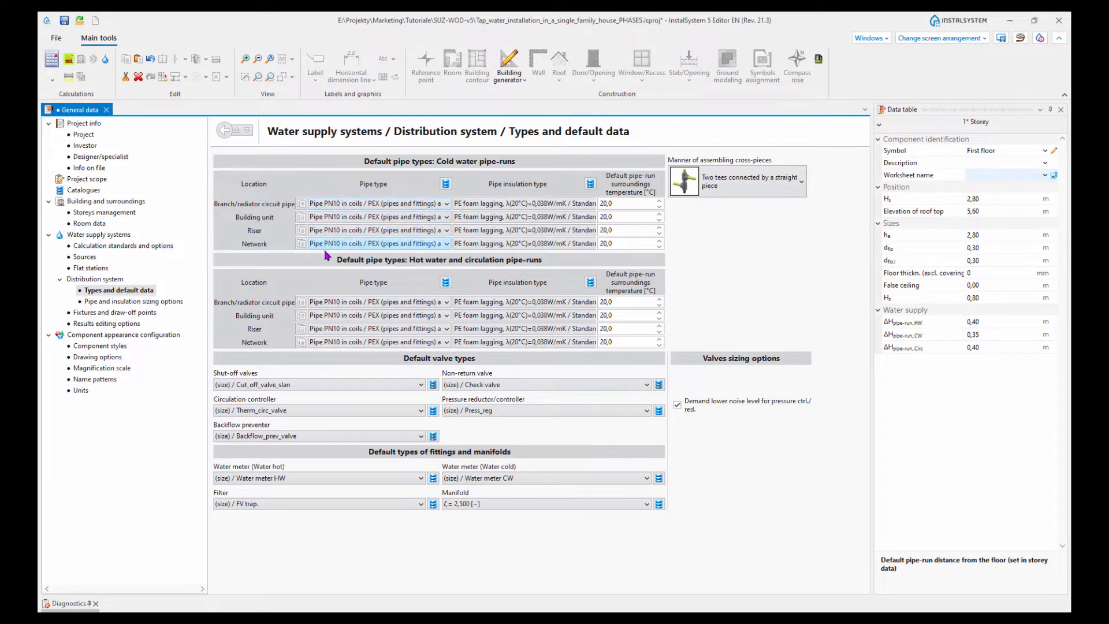
Step: Review the default surroundings temperatures of the cold water branch, riser and building unit pipe-runs
click(632, 201)
click(625, 231)
click(627, 218)
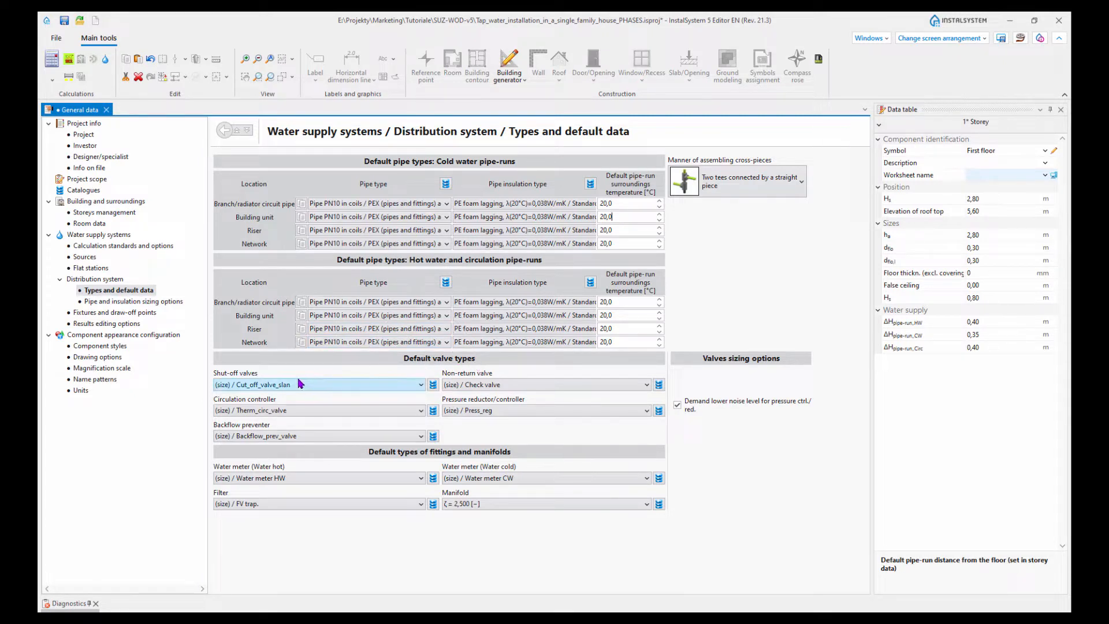
Step: Examine the catalogue choices for default shut-off valves and review the default filter type
click(421, 385)
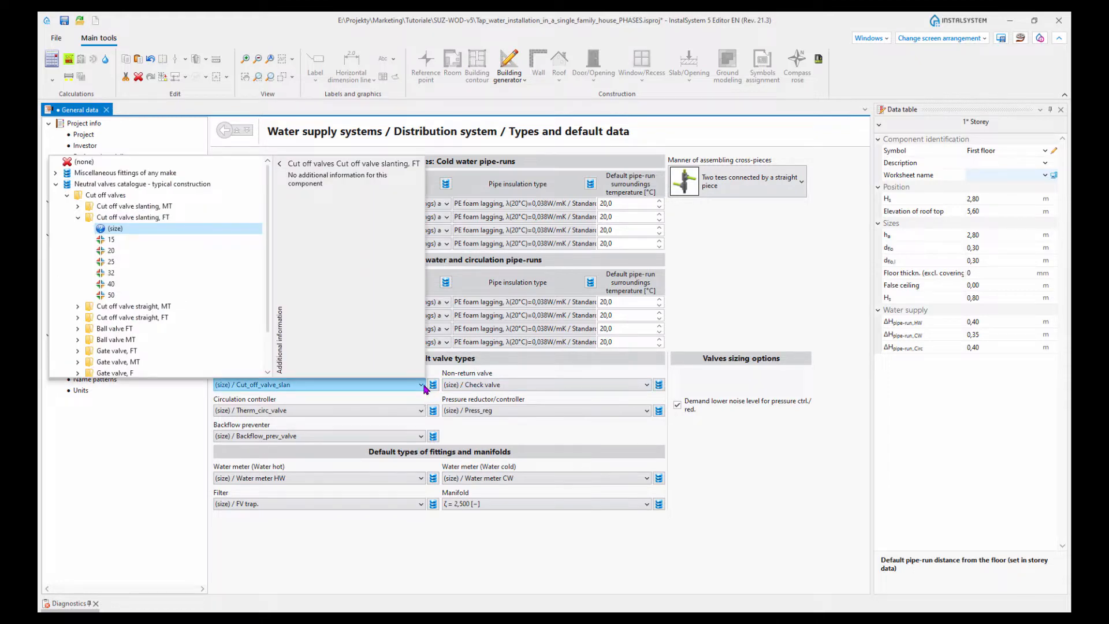
click(421, 385)
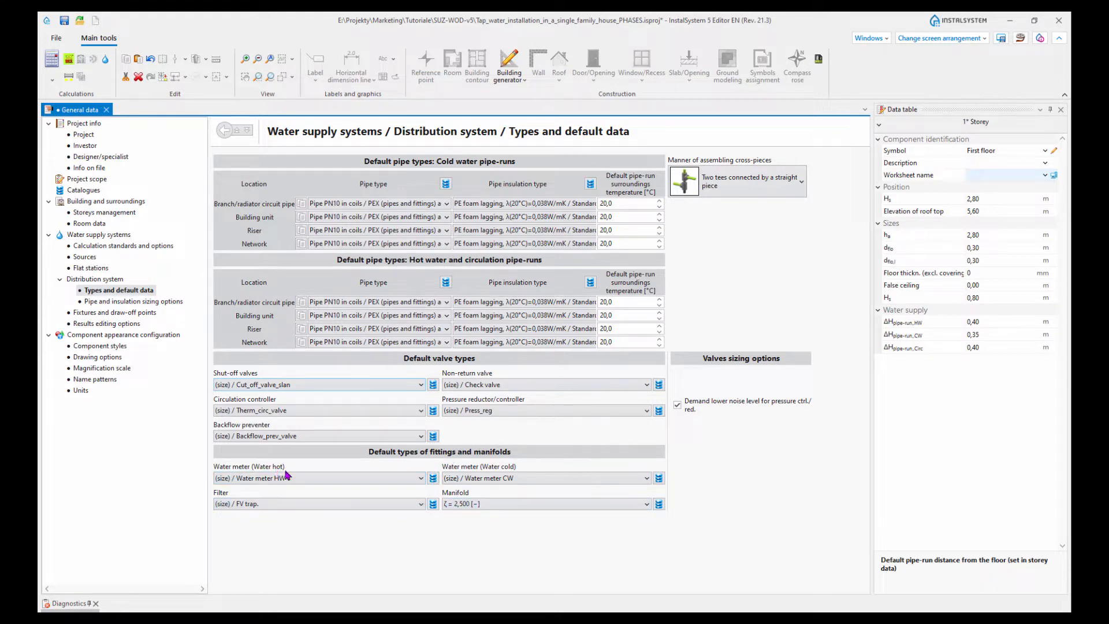
click(305, 506)
click(319, 533)
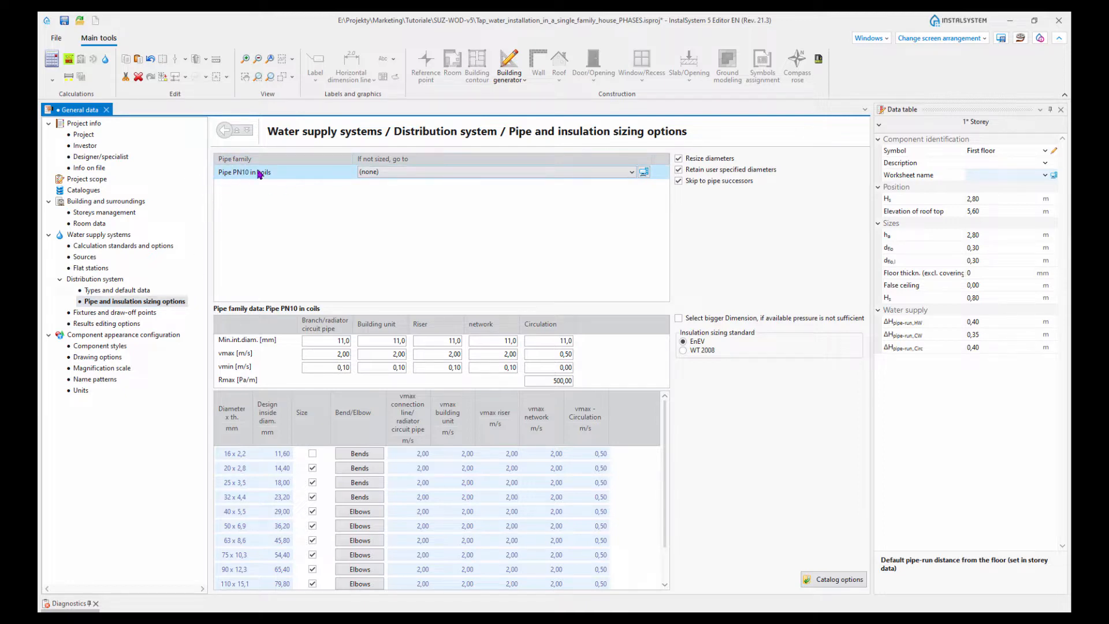
Step: Compare the default pipe types with the pipe and insulation sizing options, reviewing the diameters enabled for sizing and the minimum internal diameter
click(142, 290)
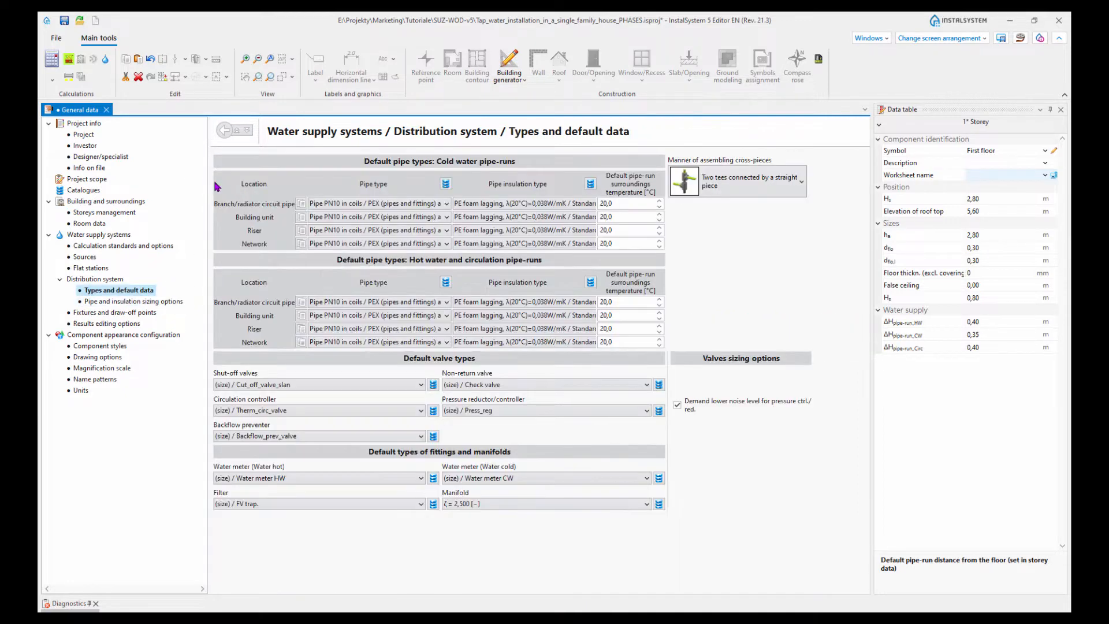
click(157, 302)
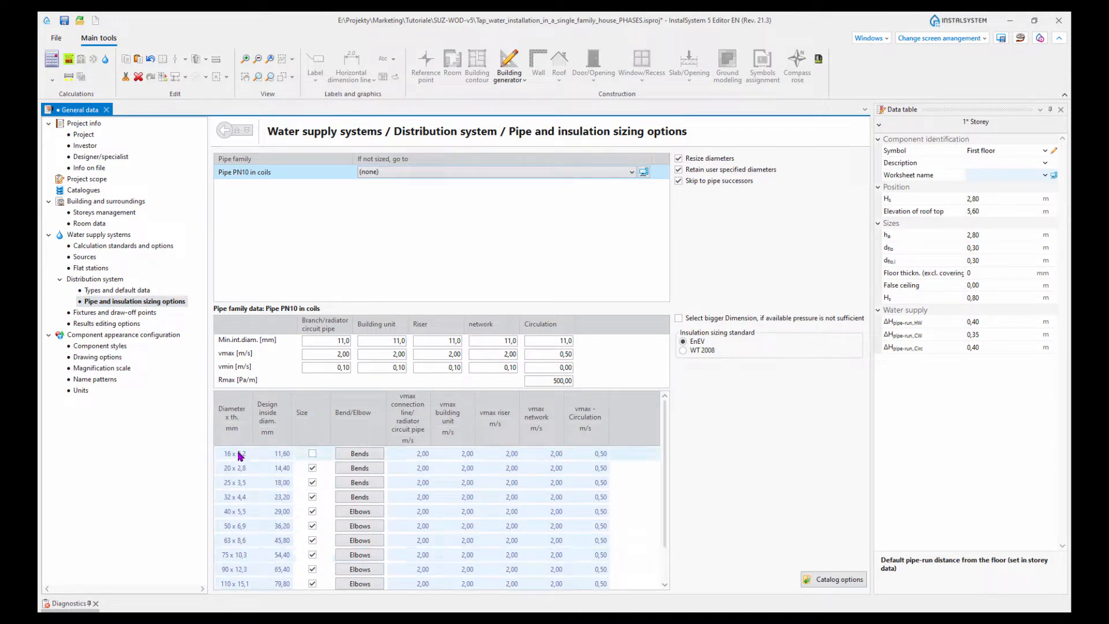
click(312, 468)
click(336, 342)
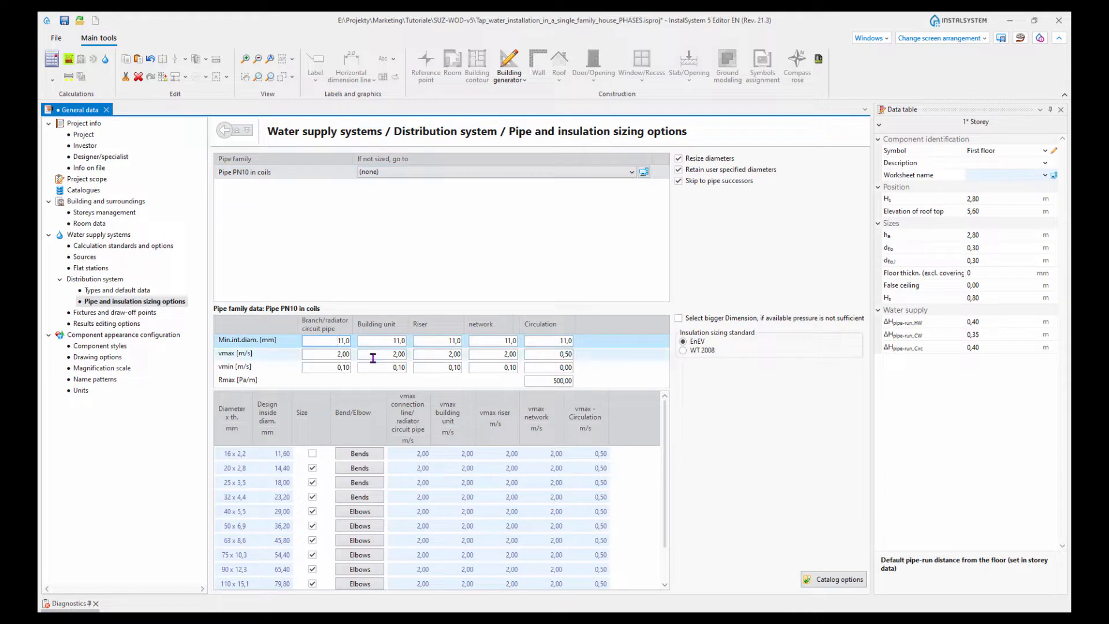
Step: Review the maximum flow velocities for branch, building unit and riser pipes in the Pipe PN10 in coils family
click(338, 354)
click(386, 353)
click(440, 357)
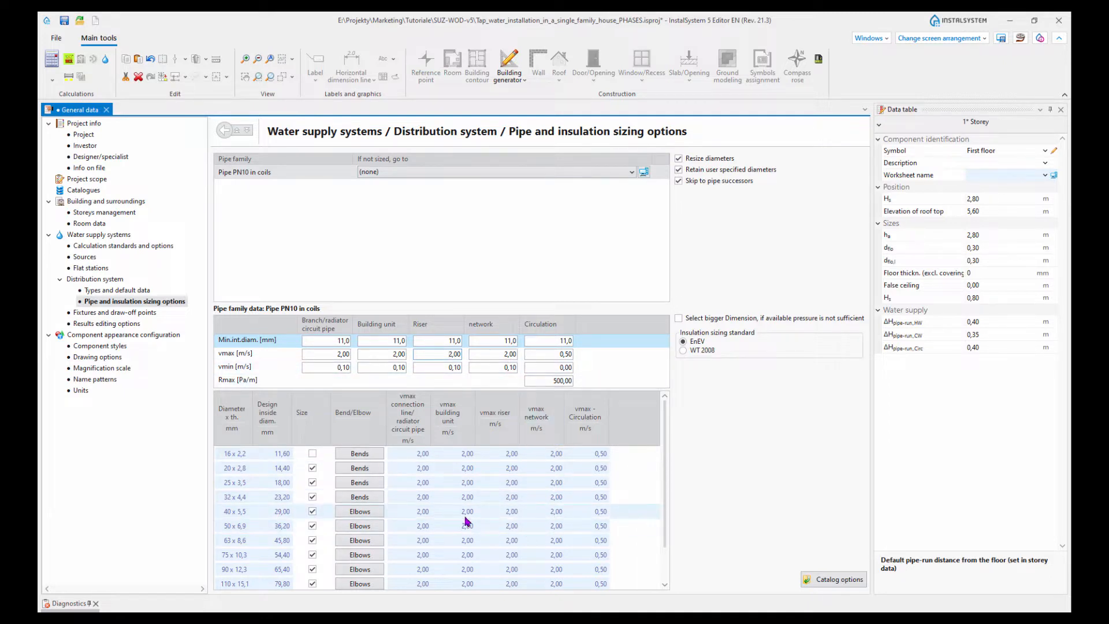
click(328, 353)
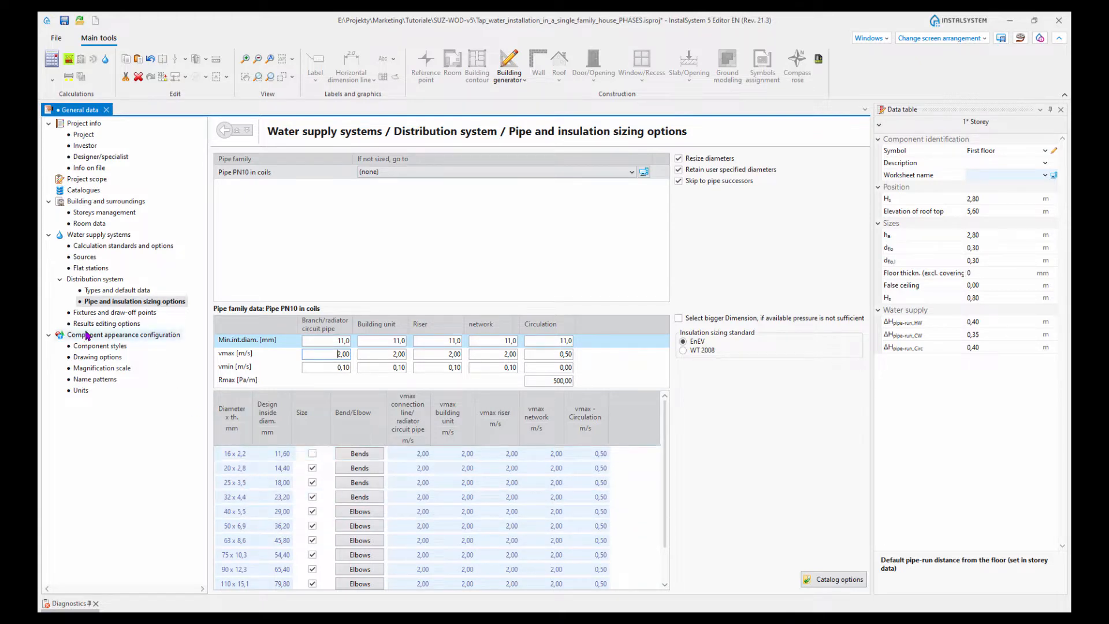
Step: Review the default bathtub fixture types and the water receptor types available for it in the fixtures and draw-off points settings
click(101, 313)
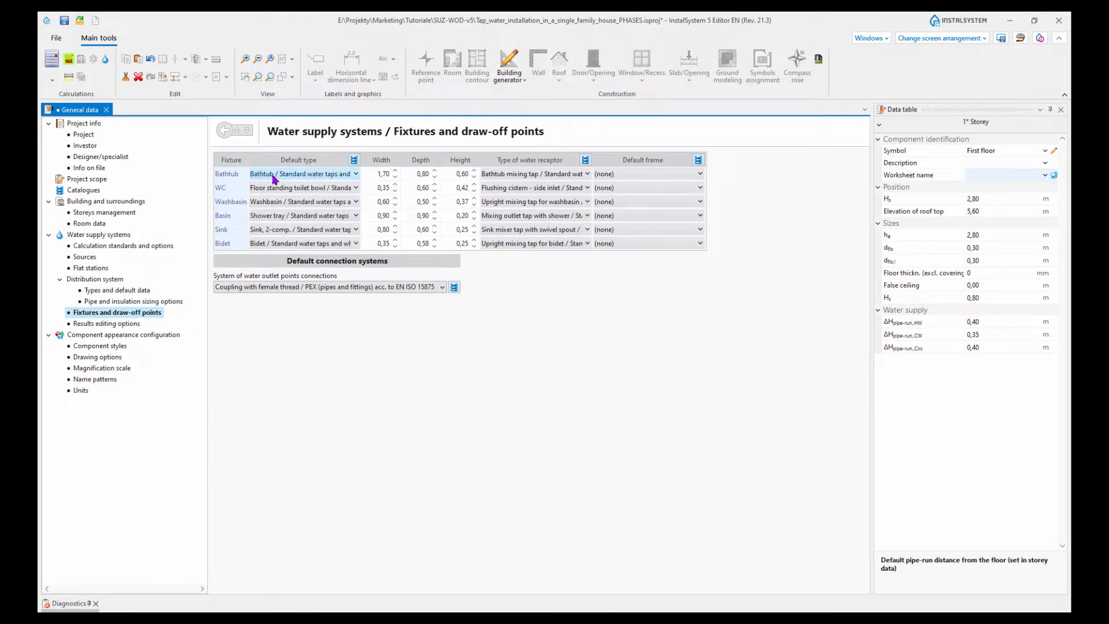
click(356, 174)
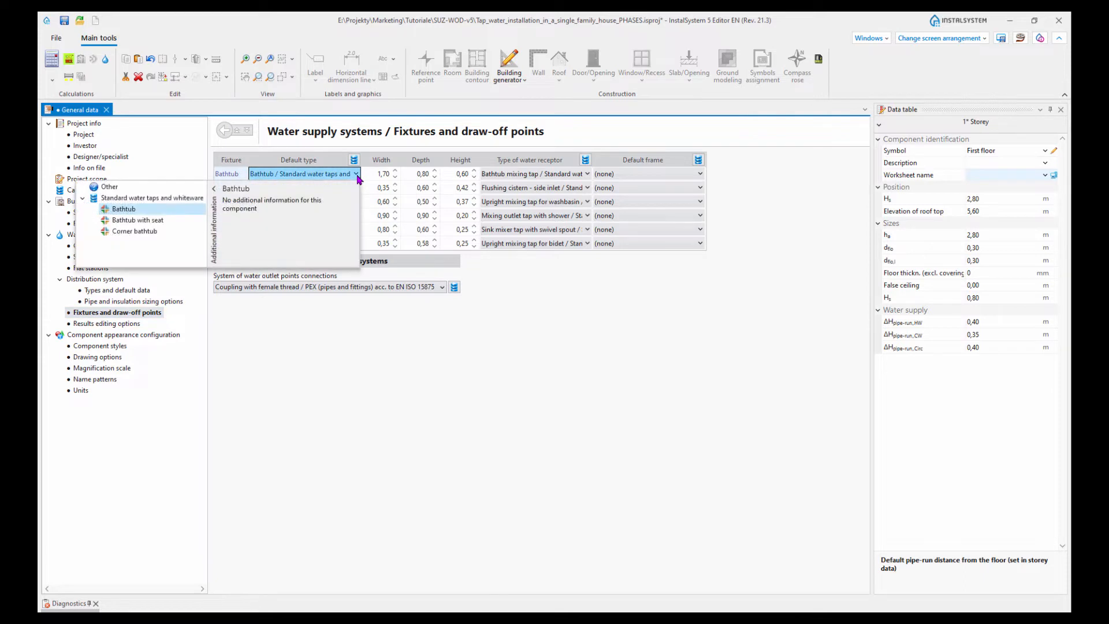
click(357, 174)
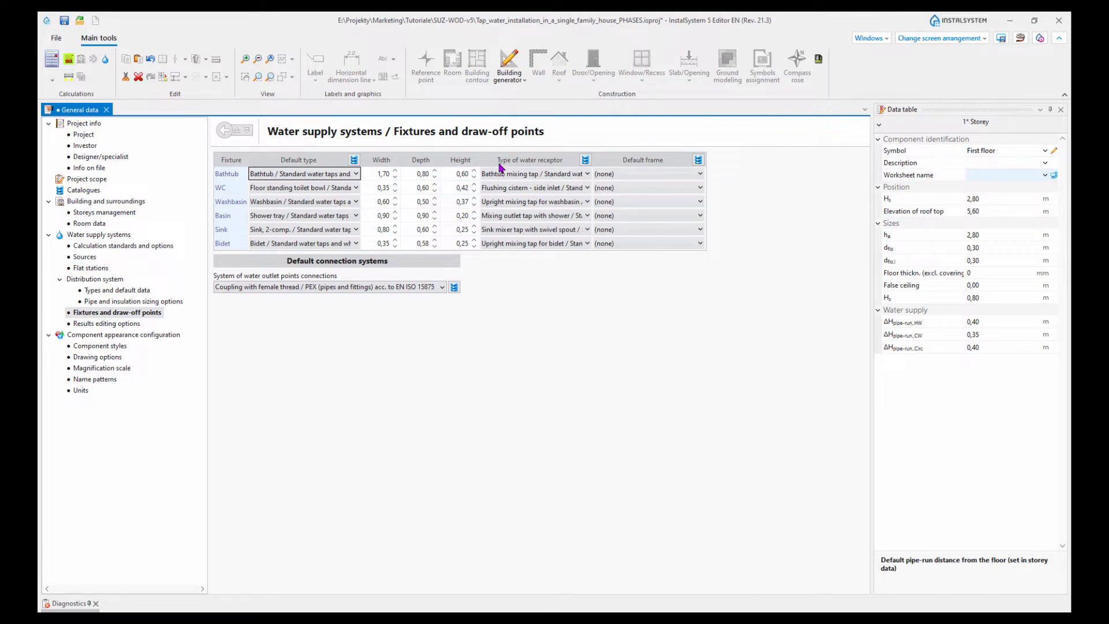
click(588, 175)
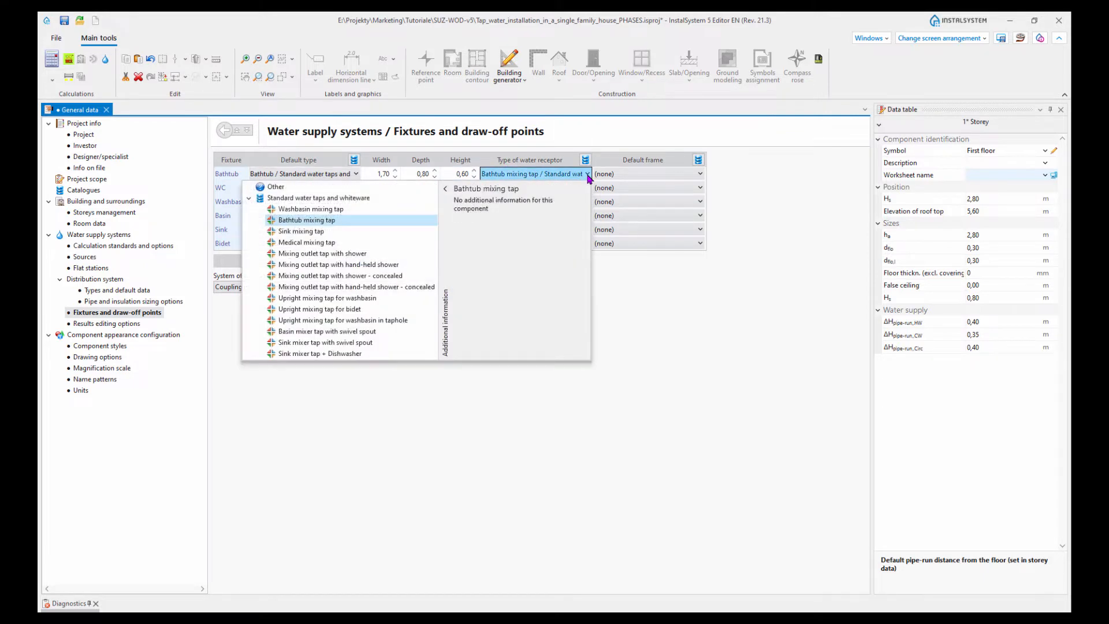
click(588, 175)
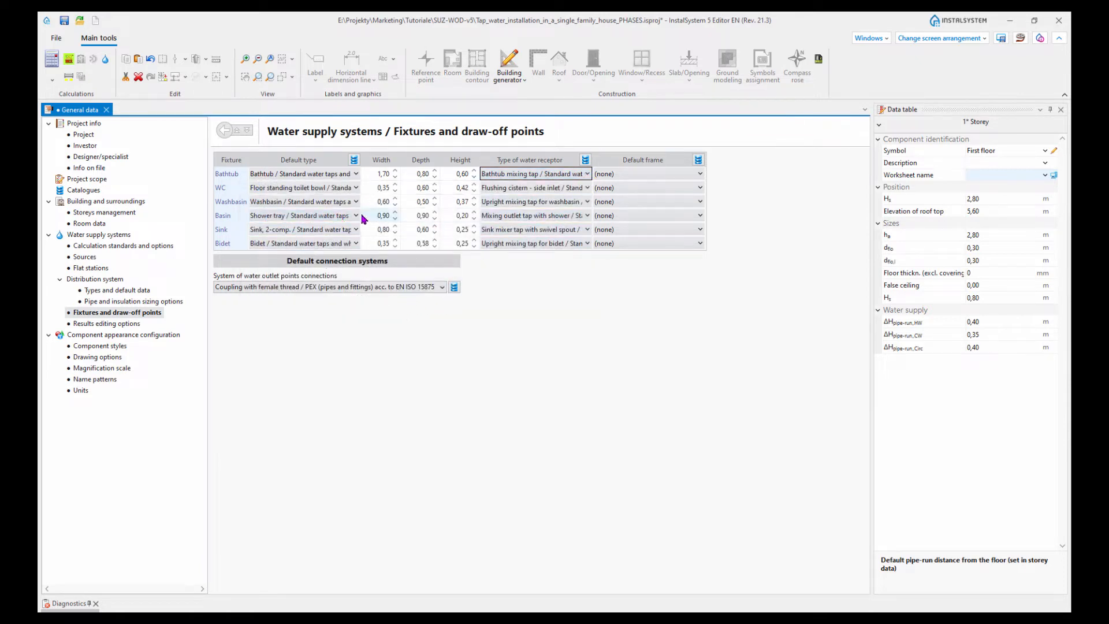
Step: Set the basin's default water receptor to Mixing outlet tap with shower - concealed, and check the connection systems for water outlet points
click(587, 217)
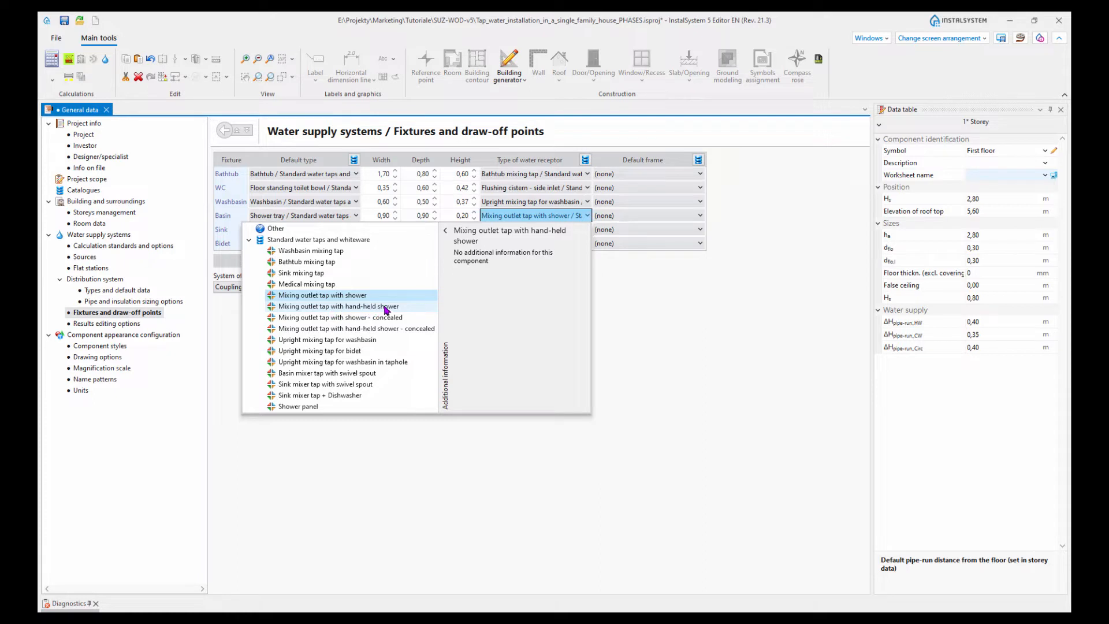
click(361, 319)
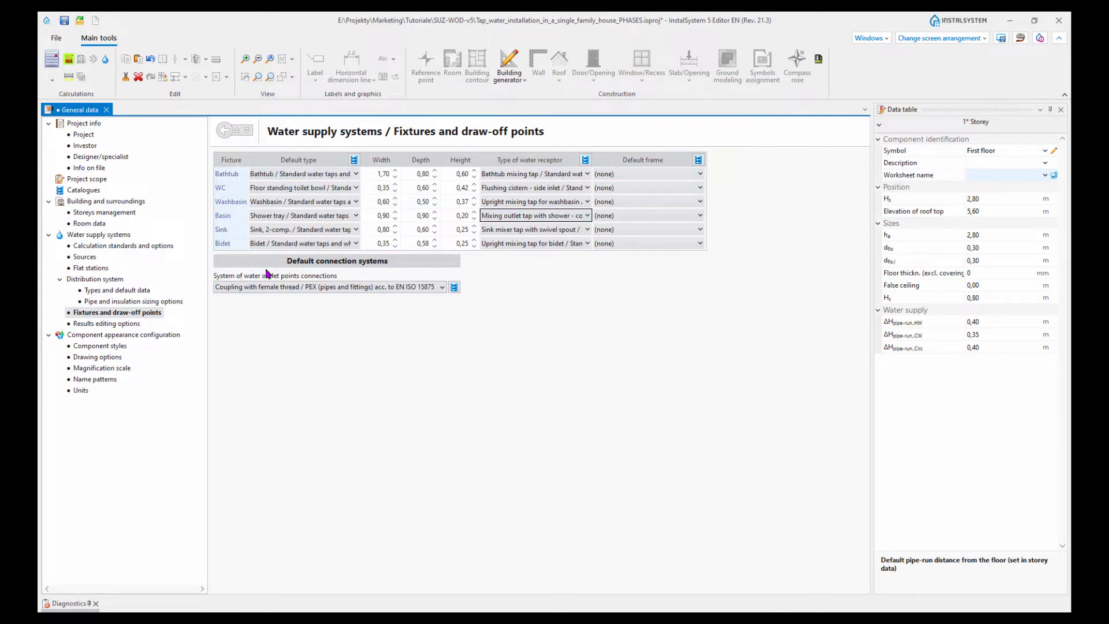
click(443, 287)
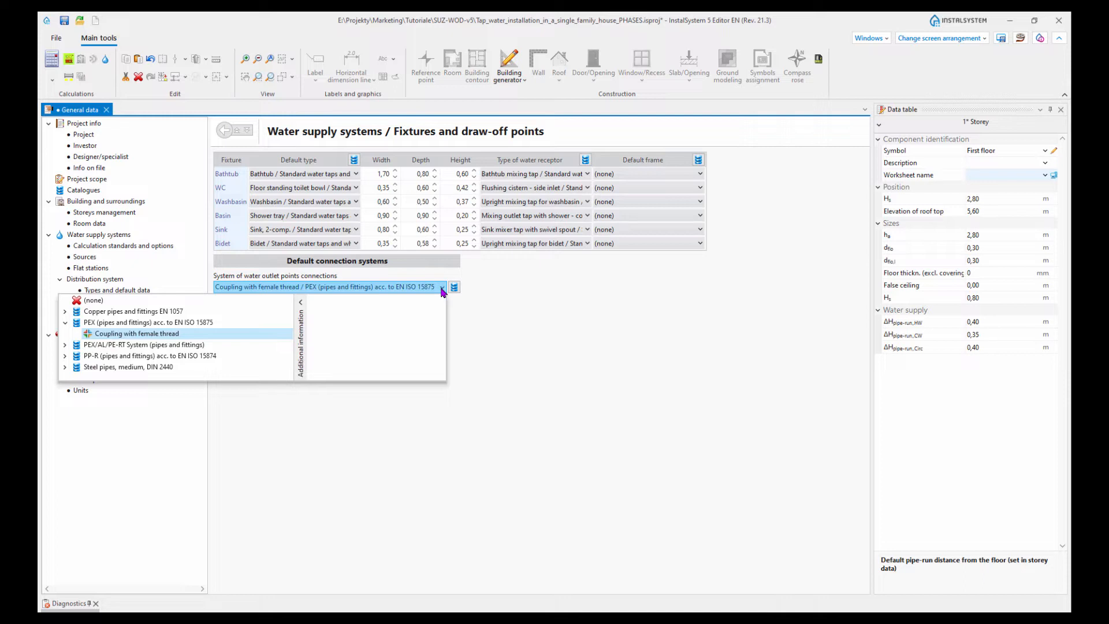
click(442, 291)
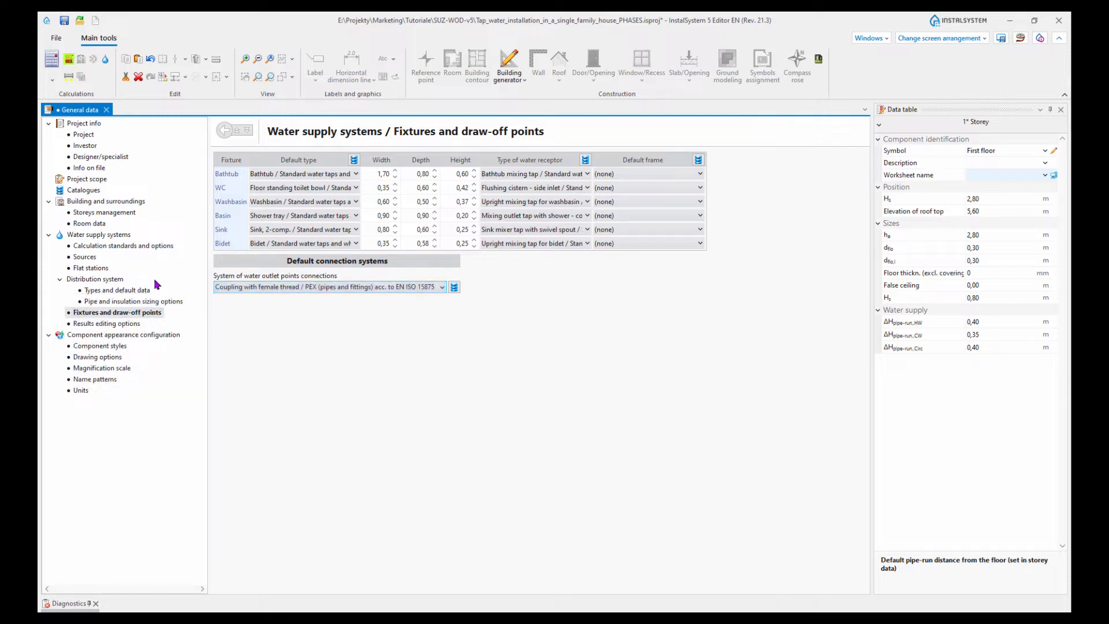
Step: Review the results editing options and the available units for pressure, unit pressure drop and volumic flow rate
click(101, 324)
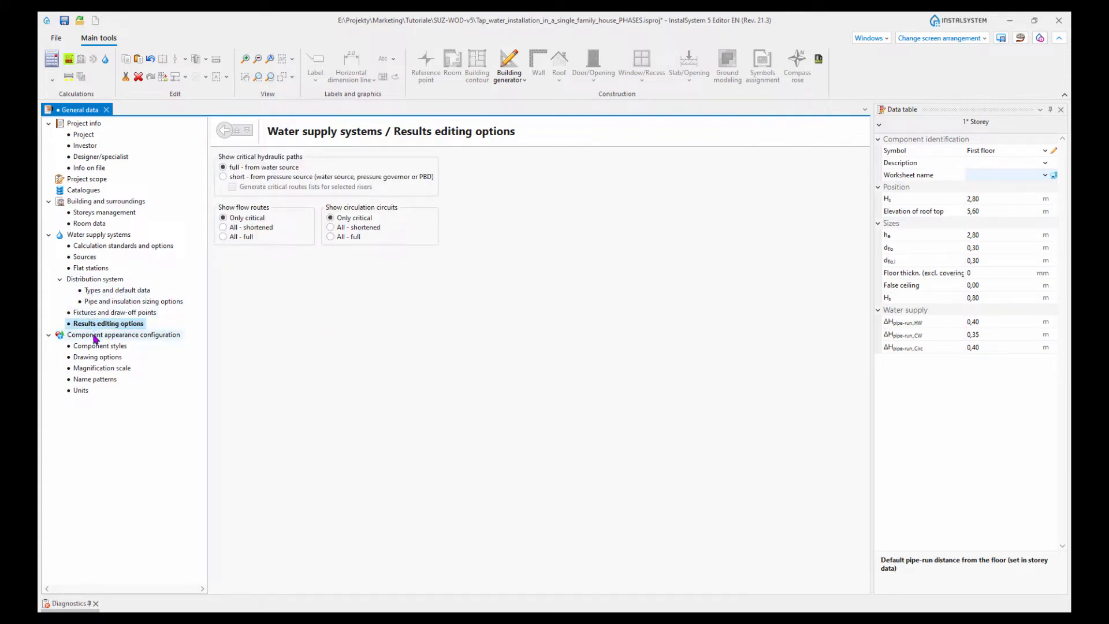
click(79, 392)
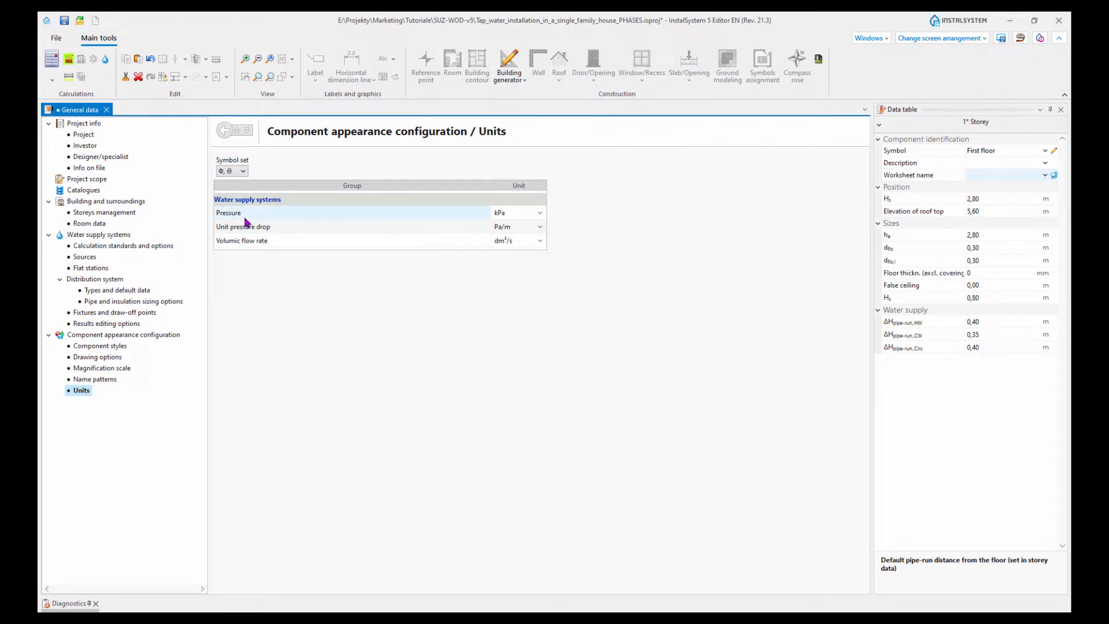
click(539, 213)
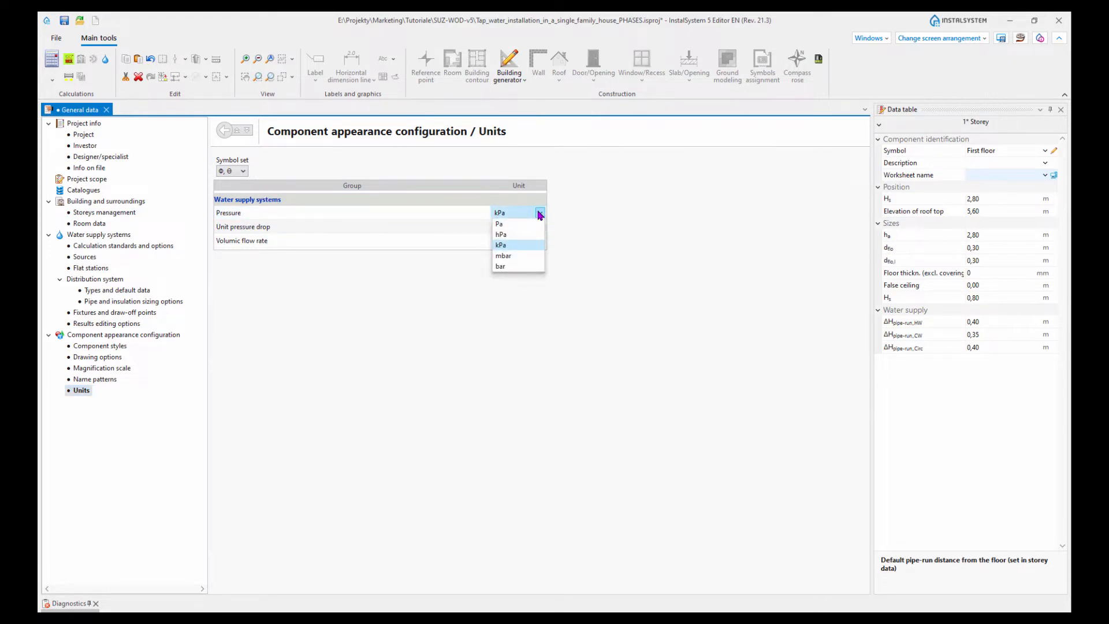
click(540, 214)
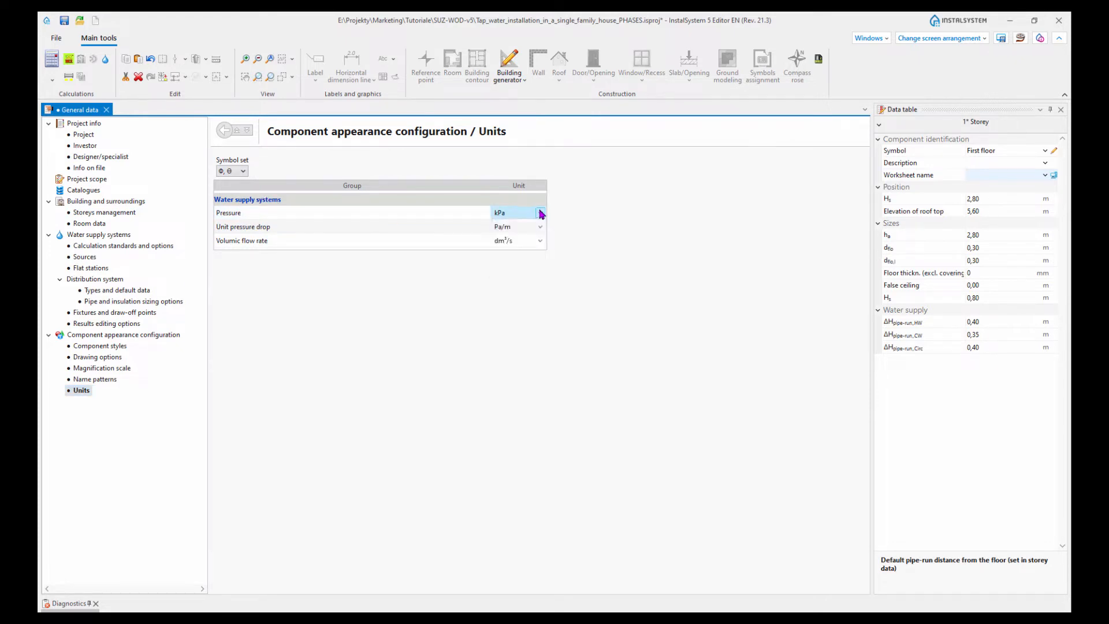
click(541, 227)
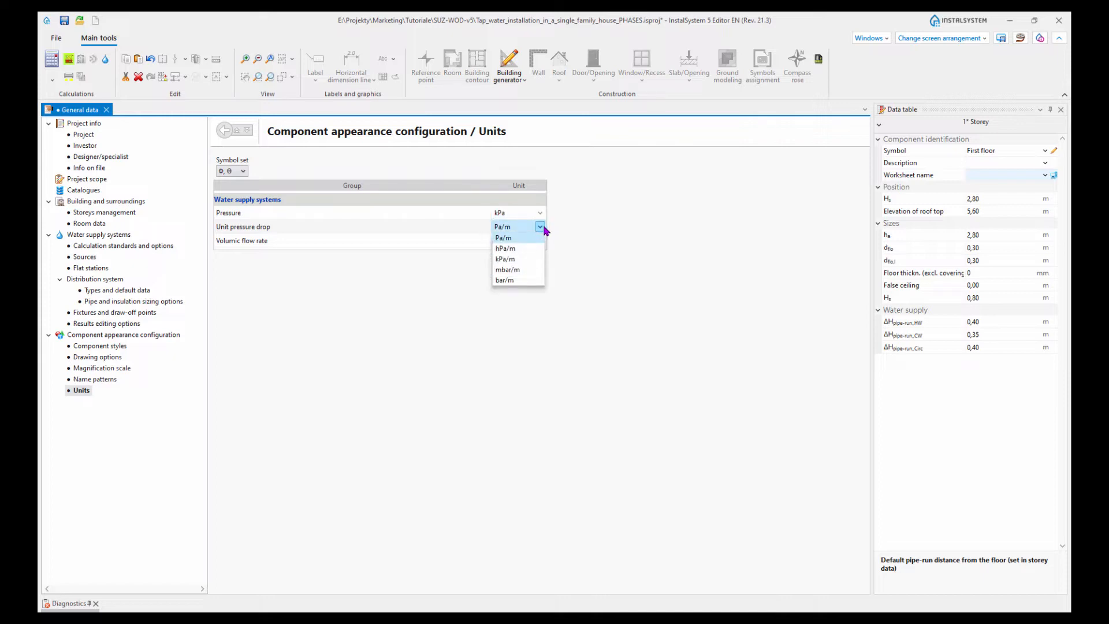
click(526, 237)
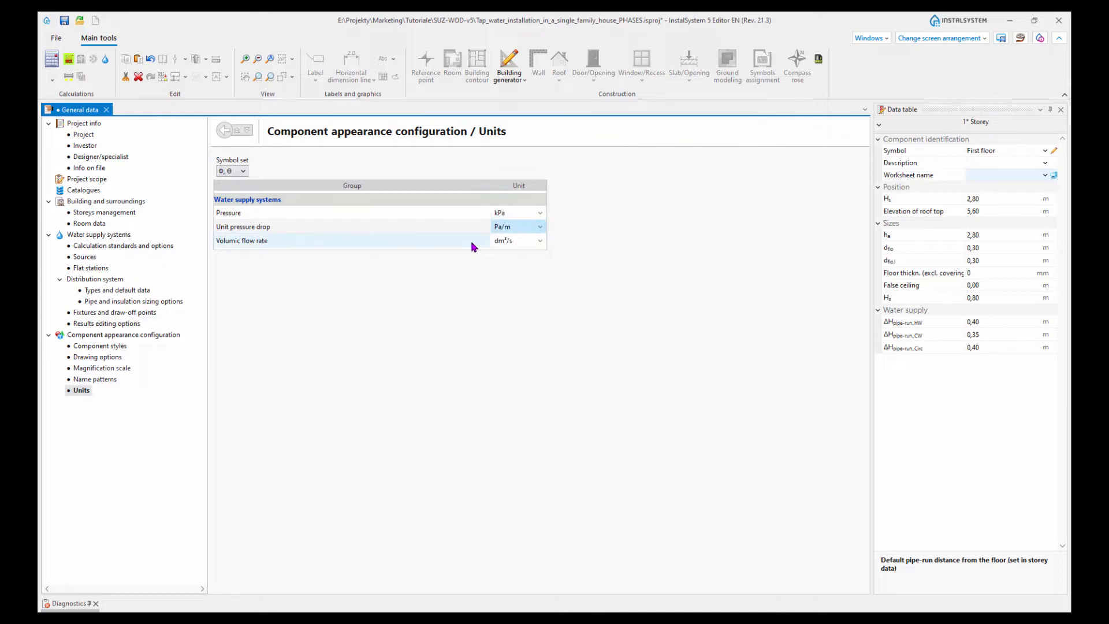
click(539, 242)
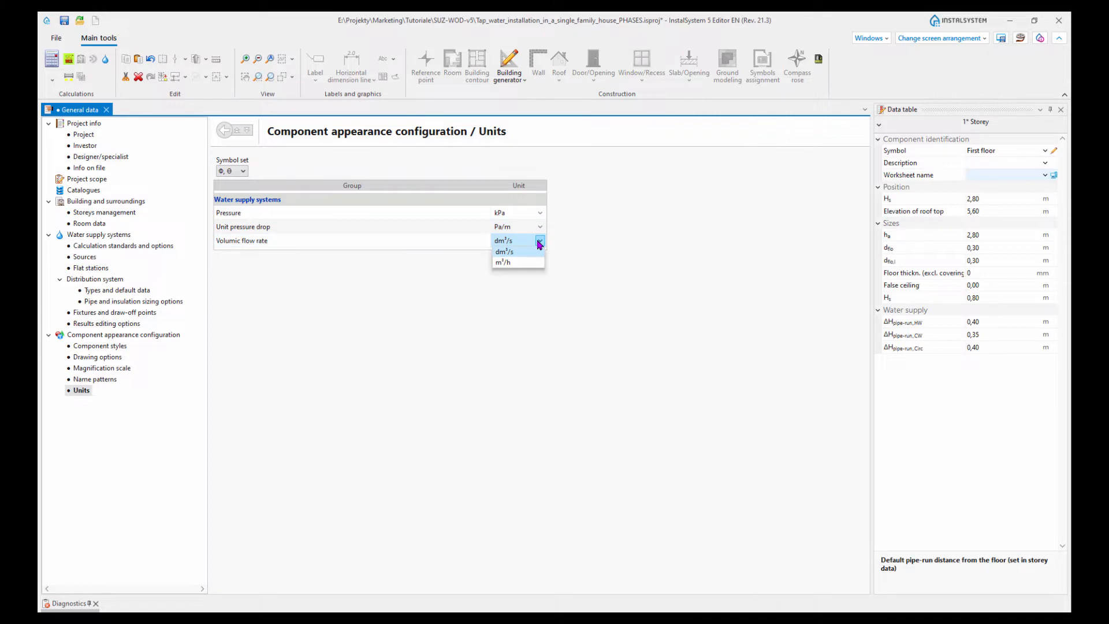
click(539, 242)
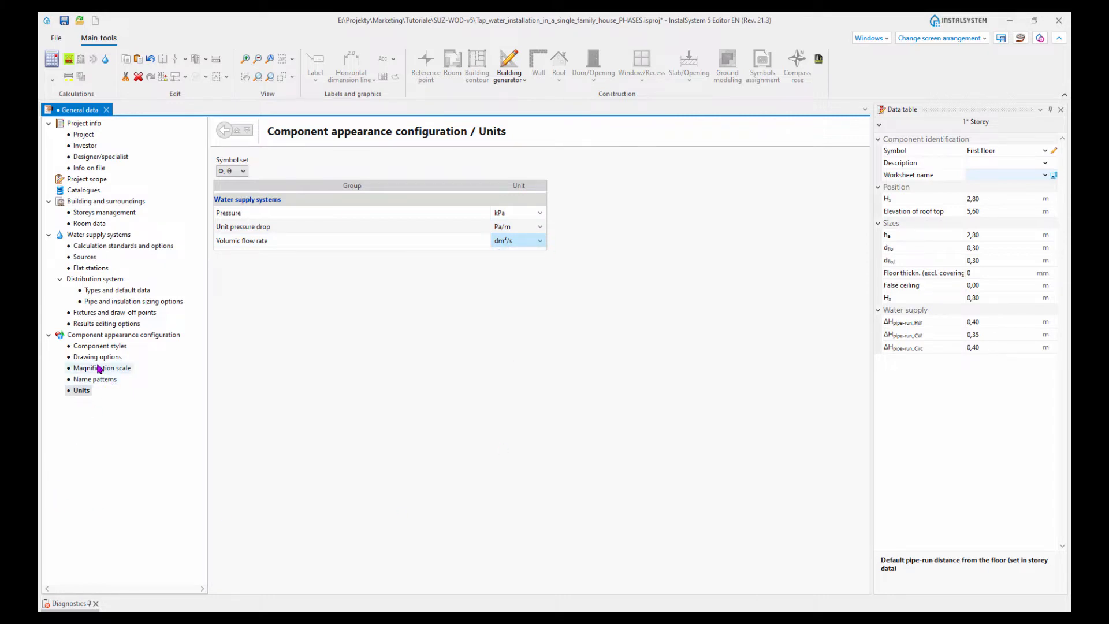
Step: Examine the component styles of the water supply group, including the styles defined for the Dishwasher component
click(101, 348)
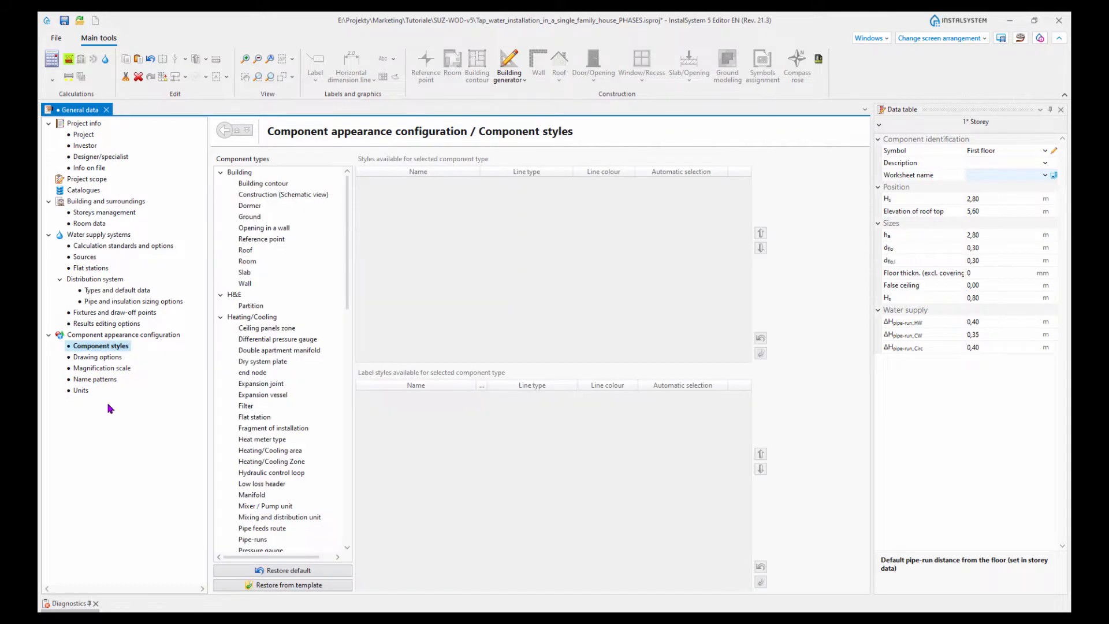
drag(350, 306, 269, 464)
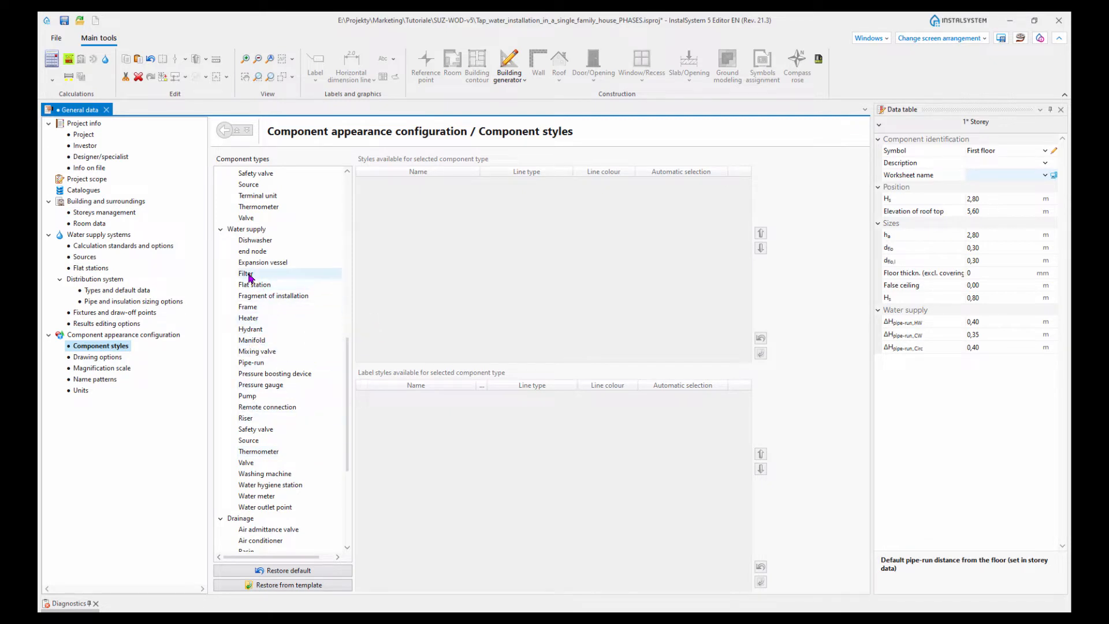
click(259, 246)
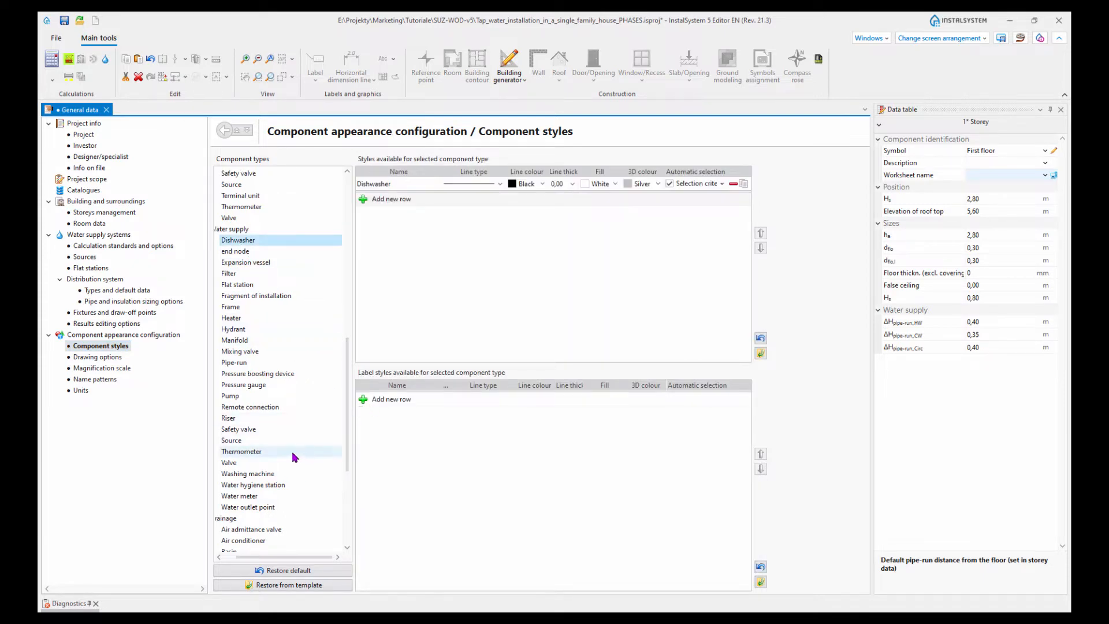
drag(348, 423, 358, 265)
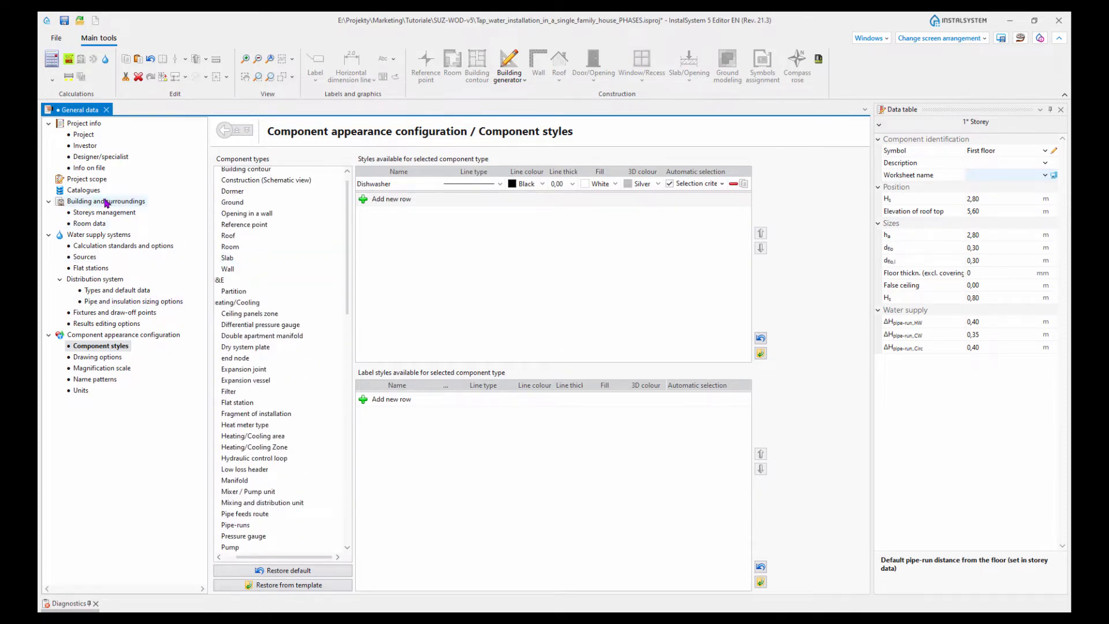
Step: Review the general project info and look up the command that saves the project as a template
click(85, 135)
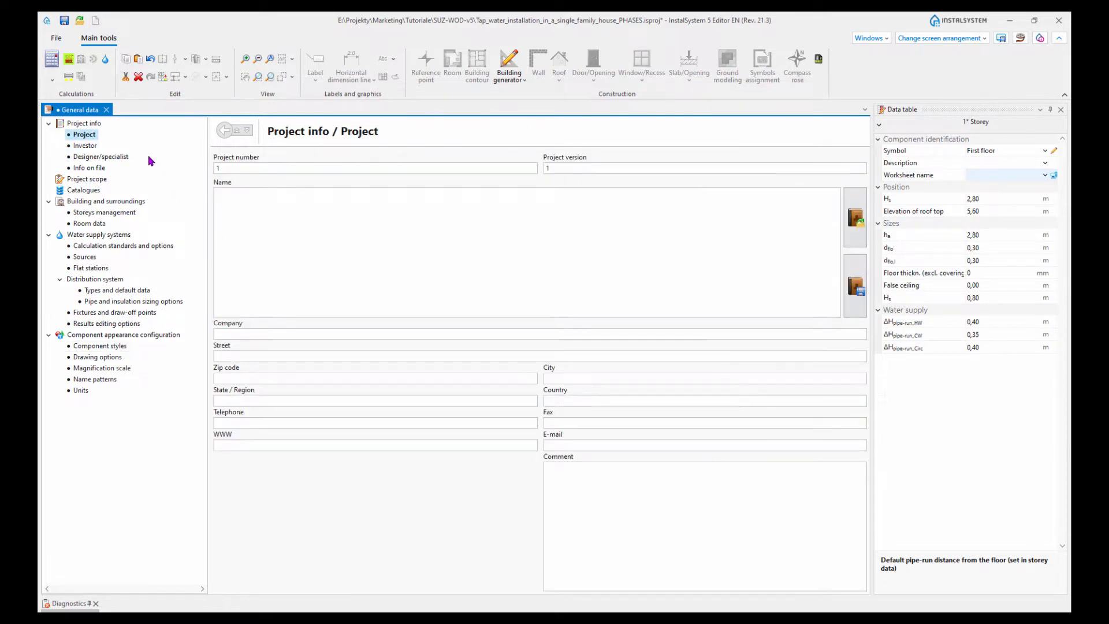
click(56, 38)
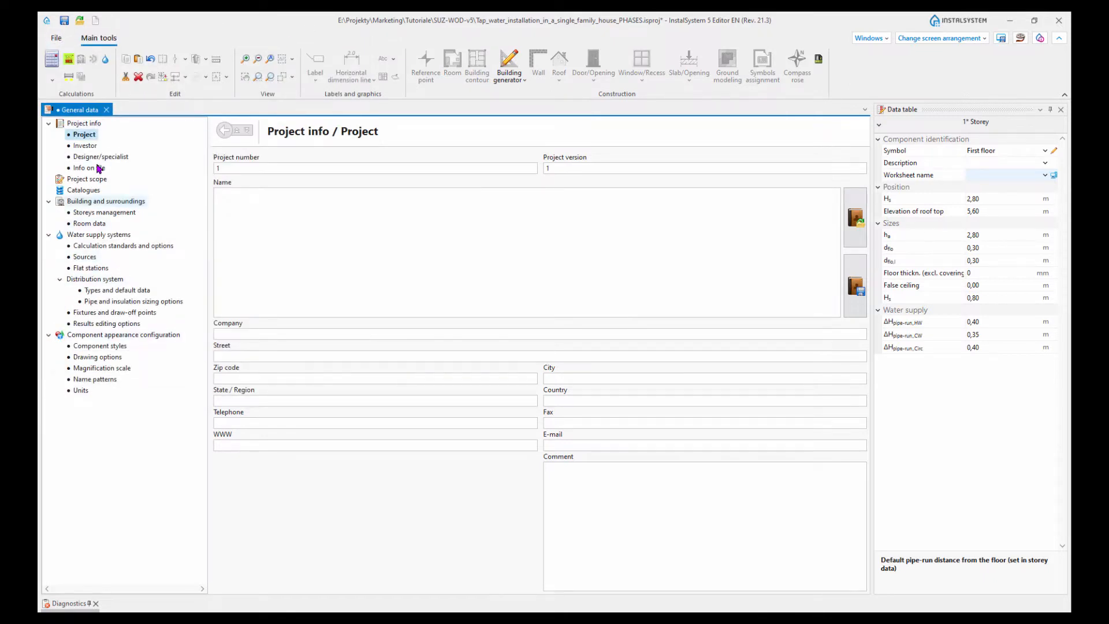
click(56, 38)
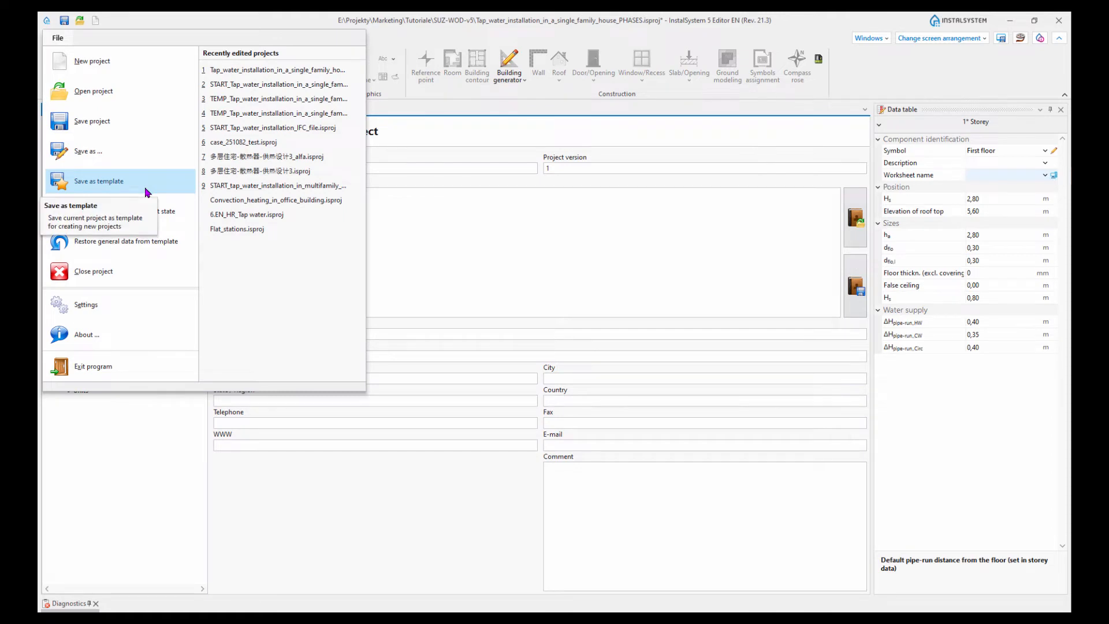
click(479, 240)
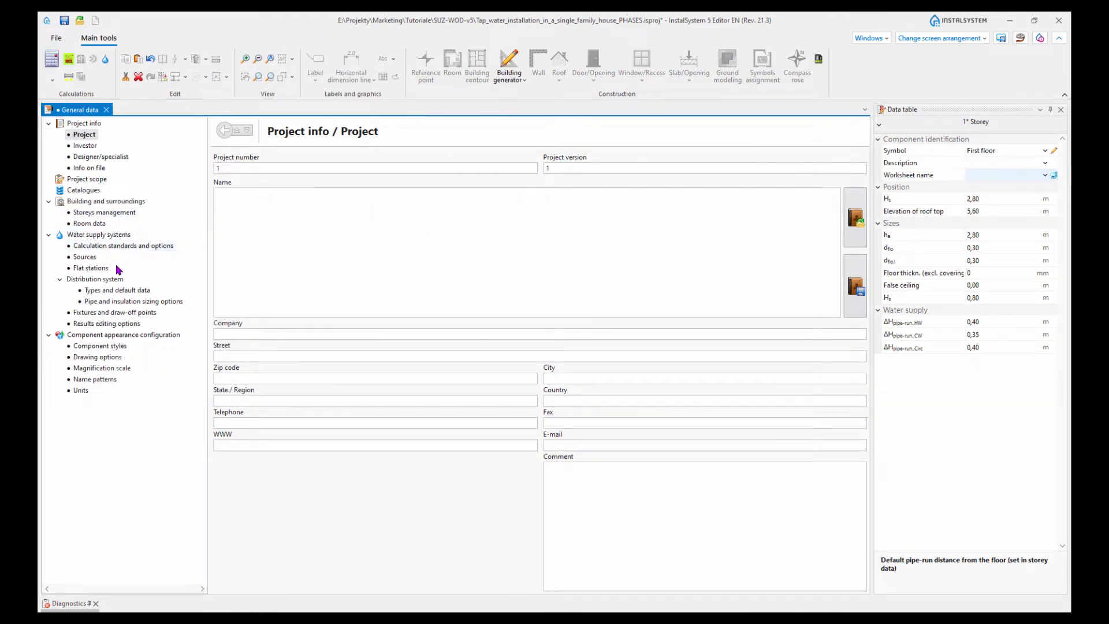
Step: Recheck the calculation standards and options and the default building type of the sources
click(122, 246)
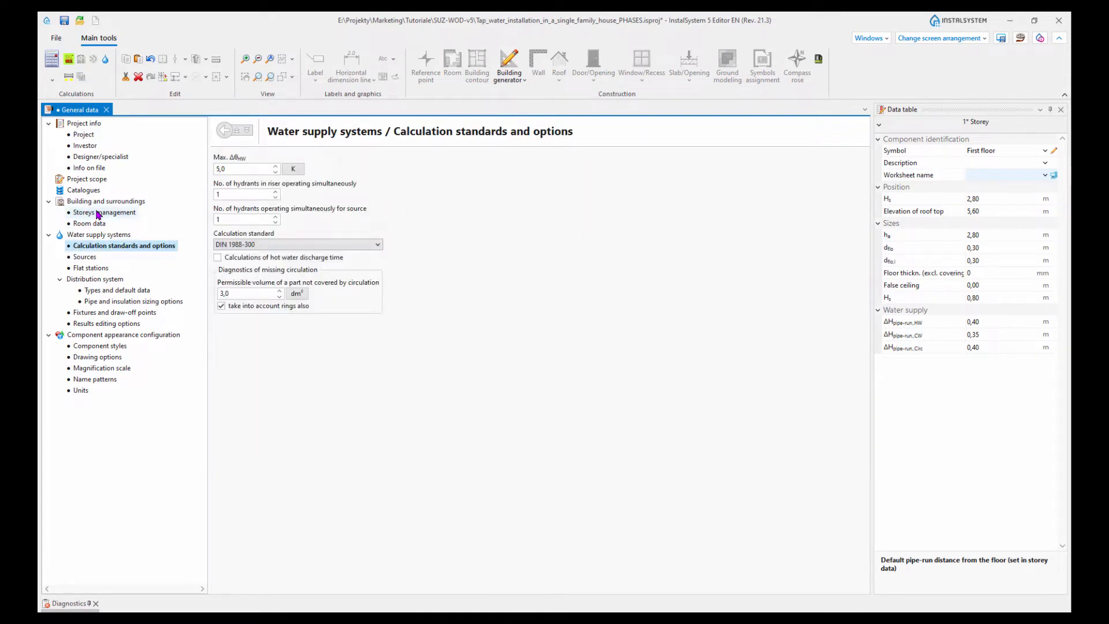
click(86, 257)
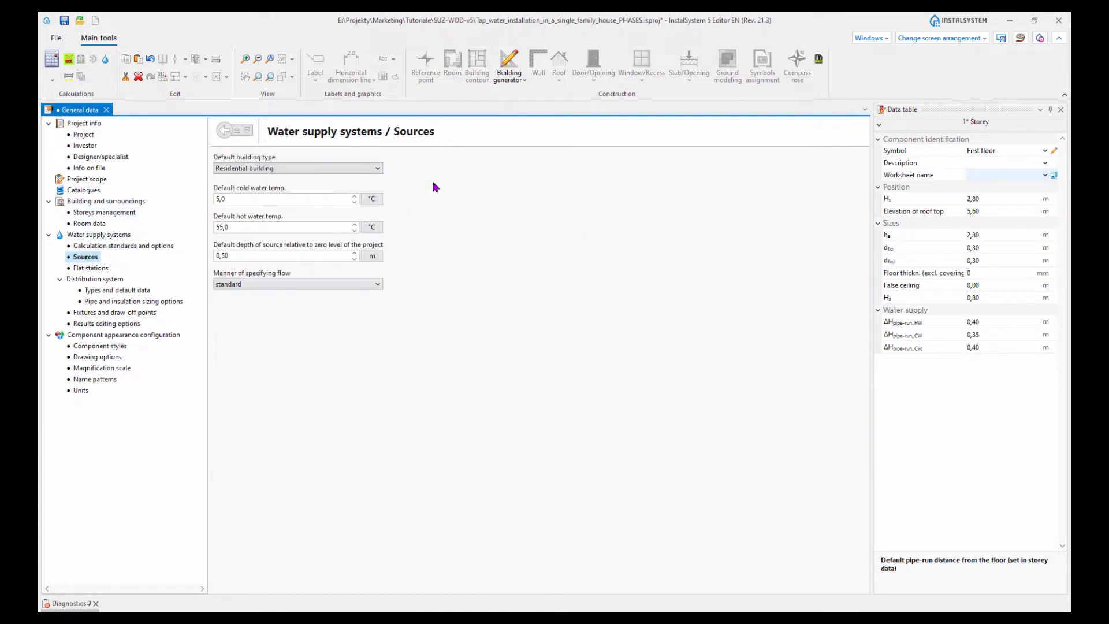
click(375, 171)
click(374, 175)
Step: Look at the Save as template command once more without saving, and open the project scope settings
click(53, 83)
click(58, 38)
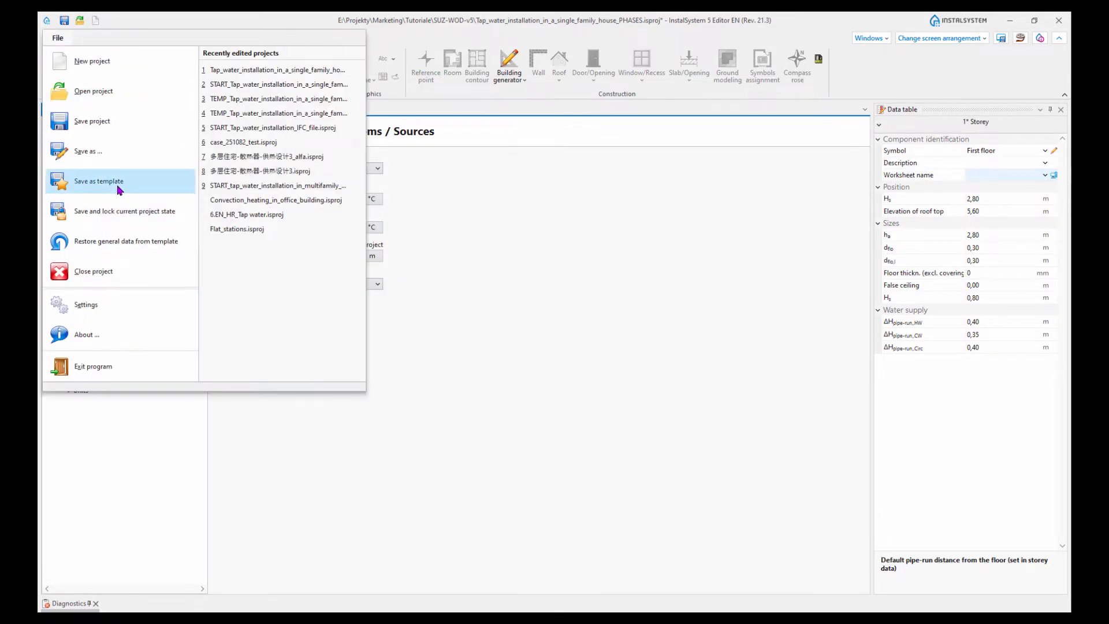
click(494, 219)
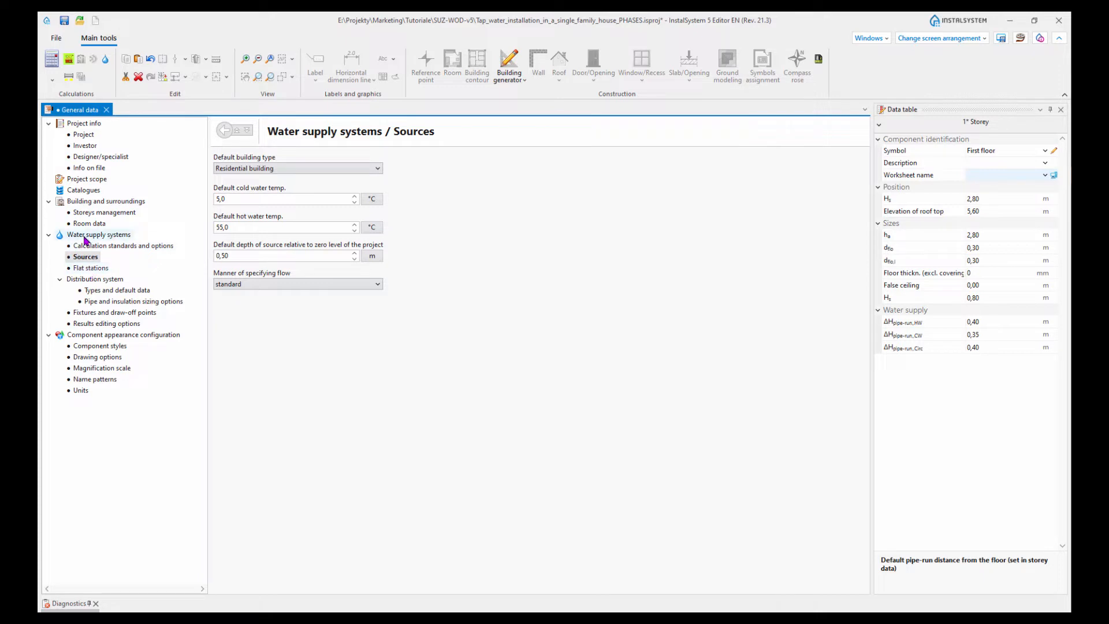
click(84, 181)
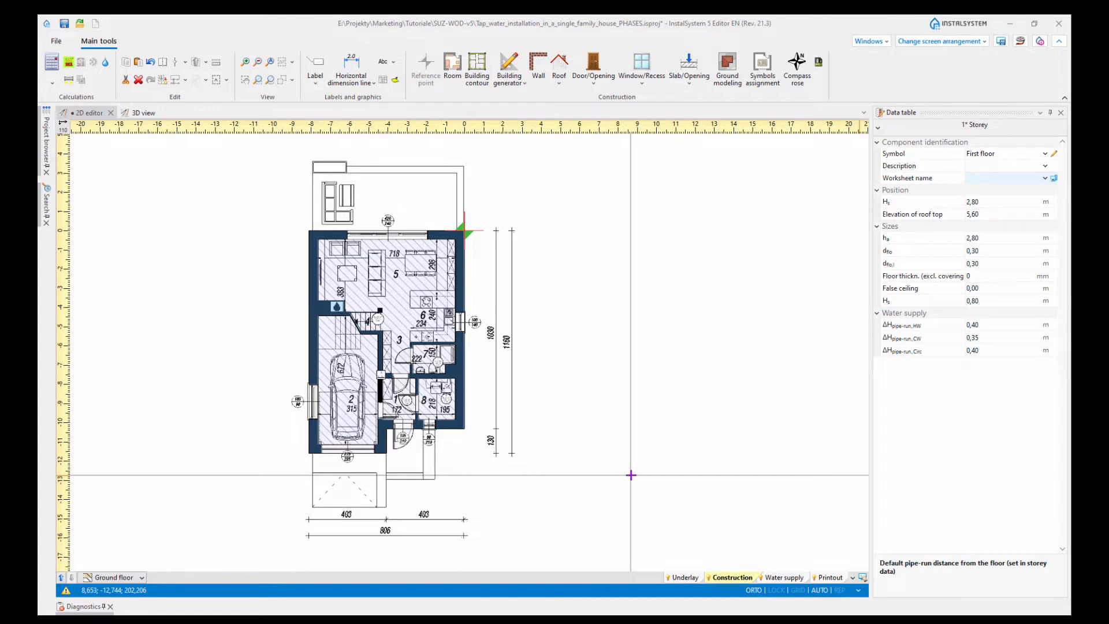
Step: Examine rooms 8, 7 and 6 with their sanitary and kitchen fixtures on the ground floor plan, and switch to the first floor
middle_drag(630, 475, 503, 449)
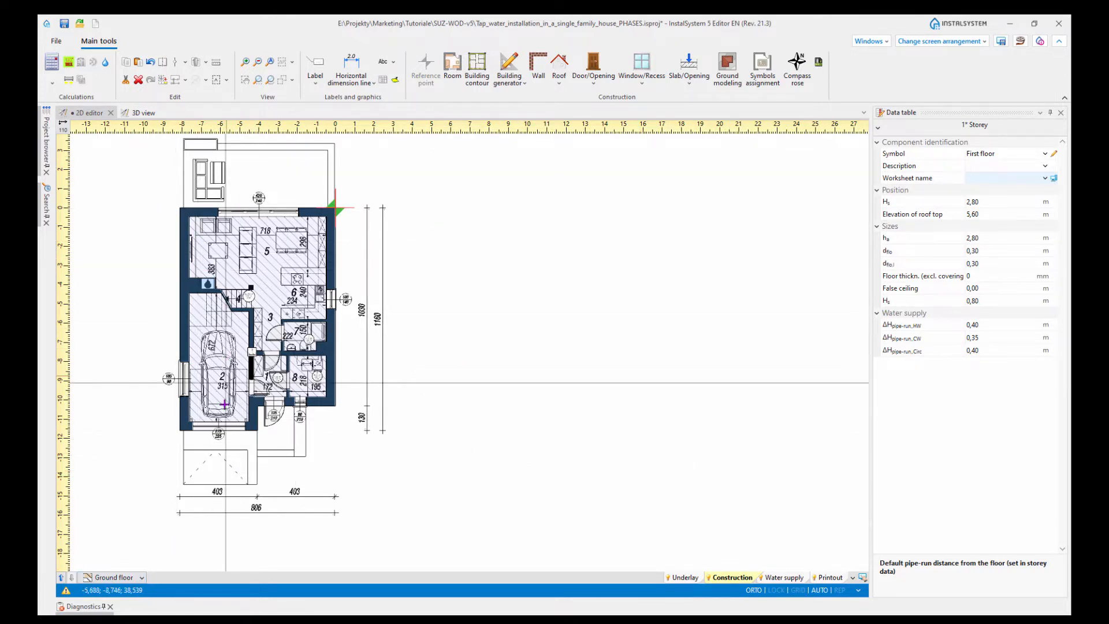
scroll(145, 353, up, 2)
scroll(452, 407, up, 5)
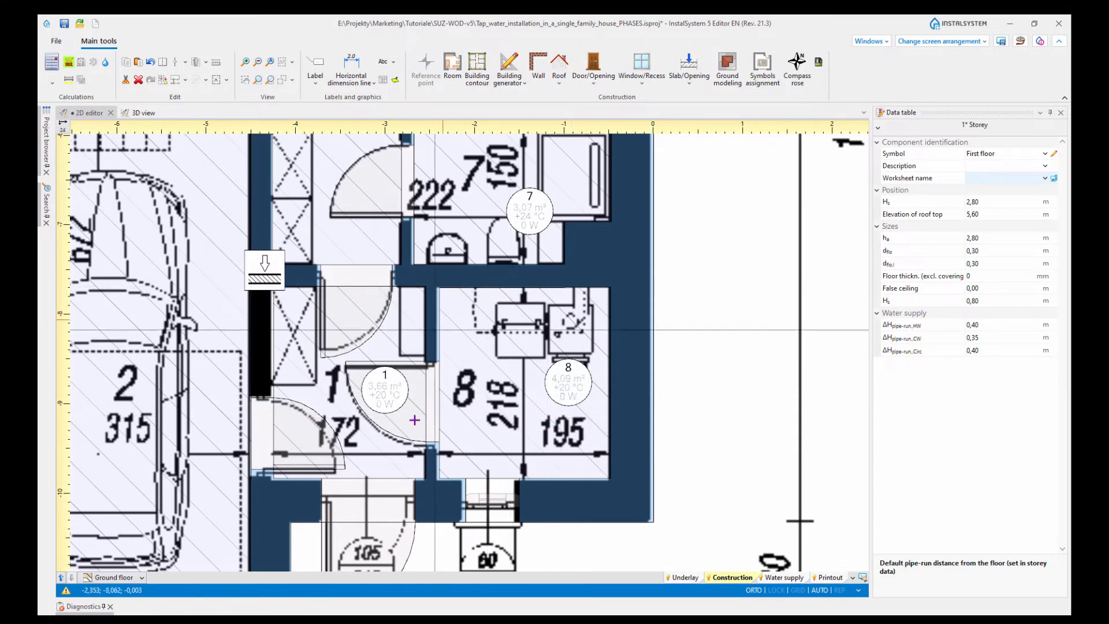
middle_drag(577, 287, 611, 460)
scroll(624, 430, up, 2)
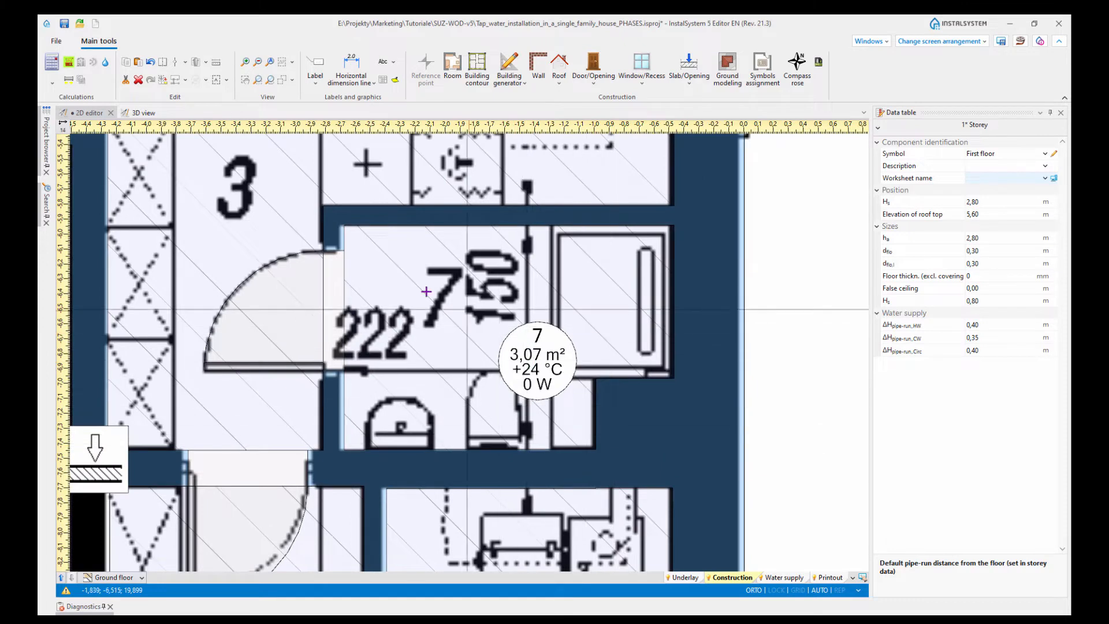
middle_drag(554, 330, 614, 406)
scroll(597, 375, down, 2)
middle_drag(605, 328, 605, 444)
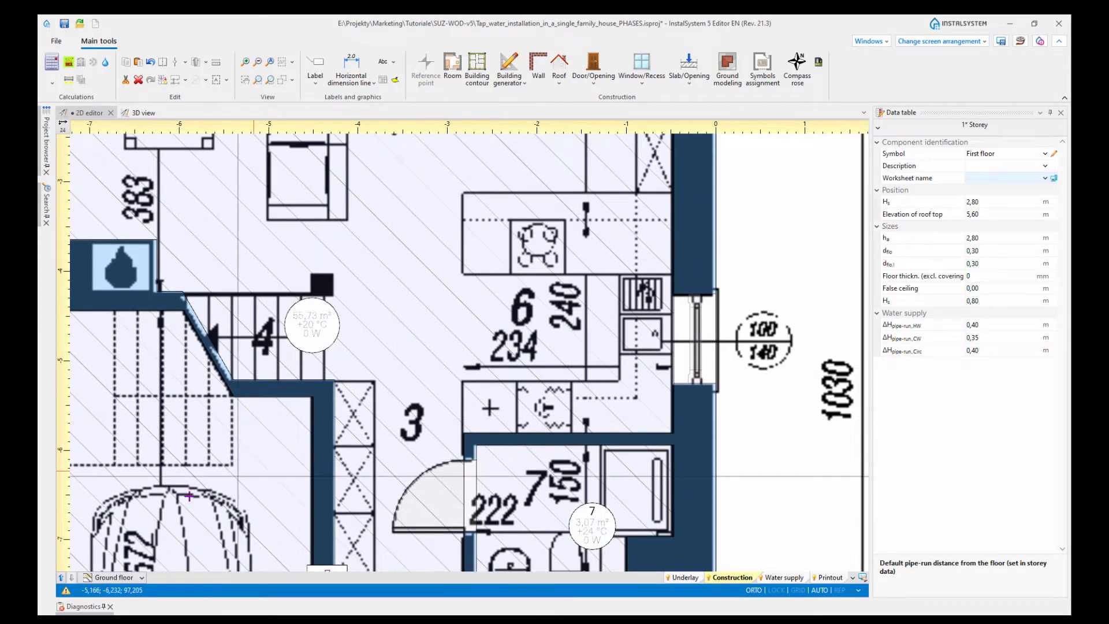
click(60, 577)
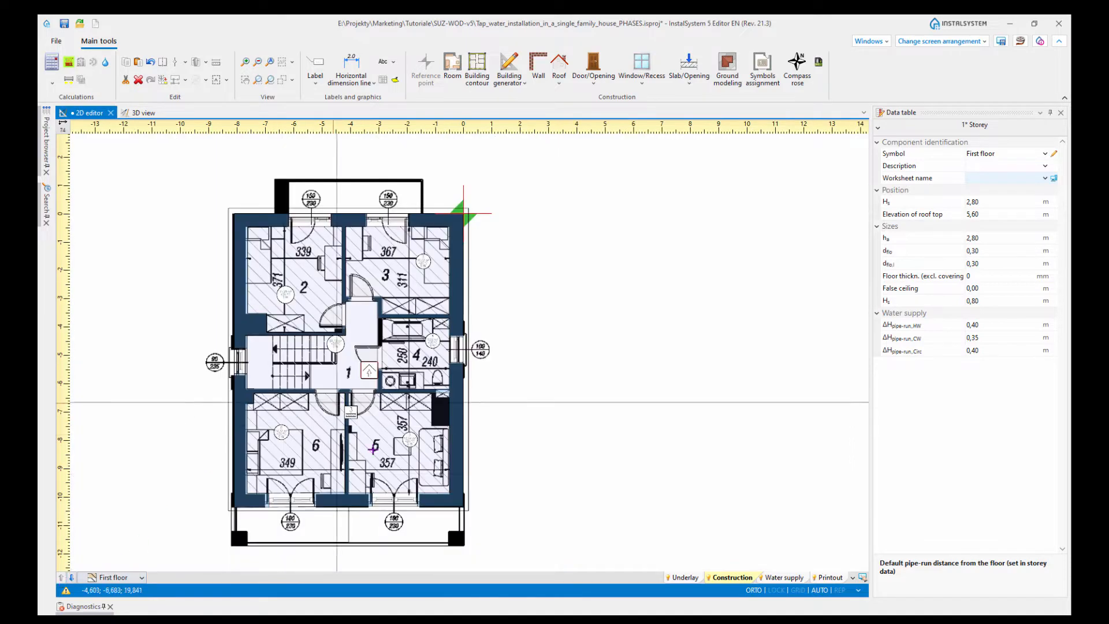
Step: Examine the sanitary fixtures of bathroom 4 on the first floor plan
scroll(427, 346, up, 3)
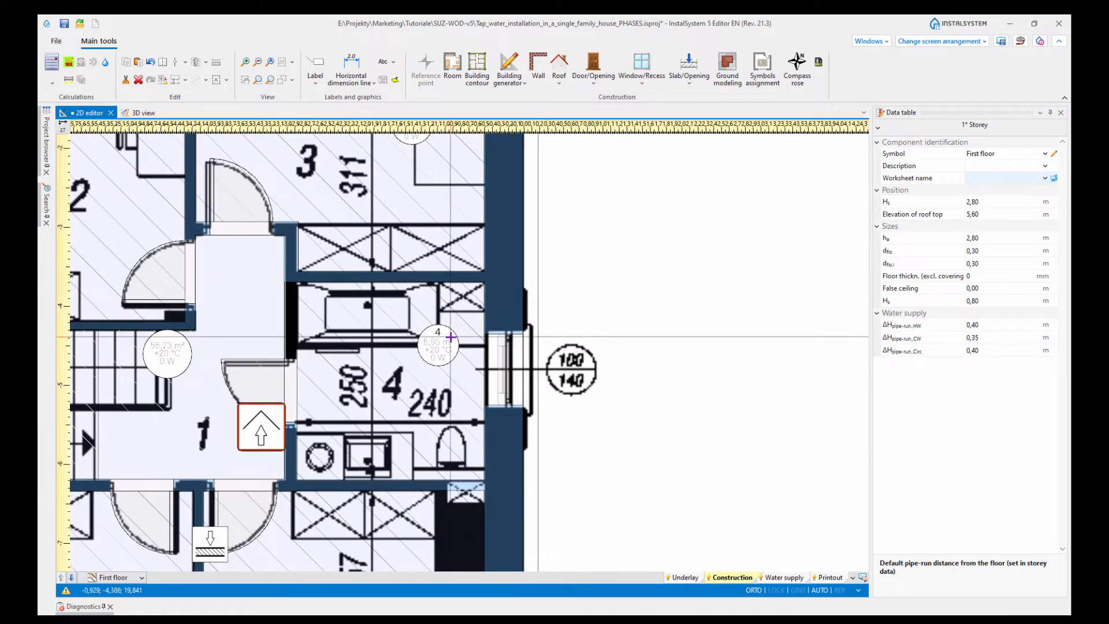
mouse_move(450, 337)
scroll(451, 337, down, 4)
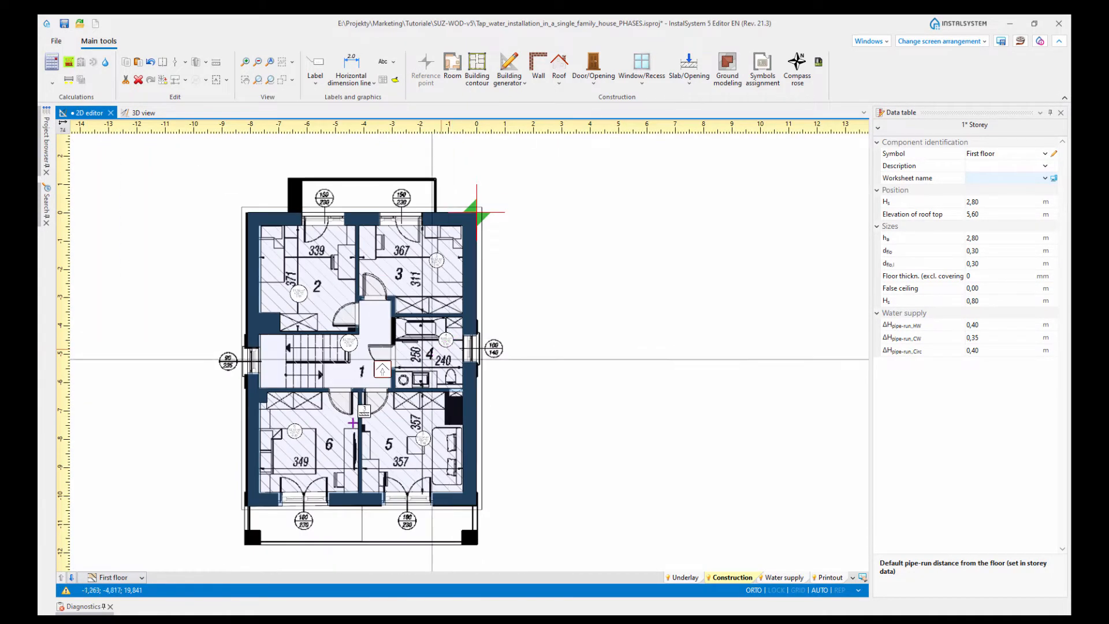
Step: Return to the ground floor plan and switch to the Water supply layer
click(71, 578)
scroll(465, 400, down, 4)
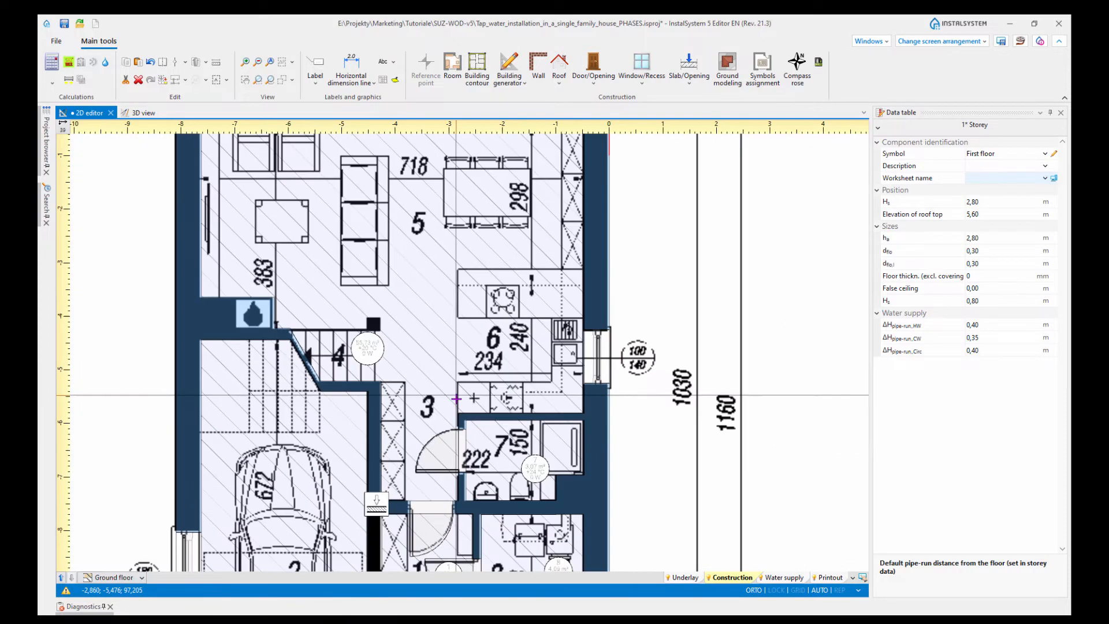
scroll(466, 401, down, 2)
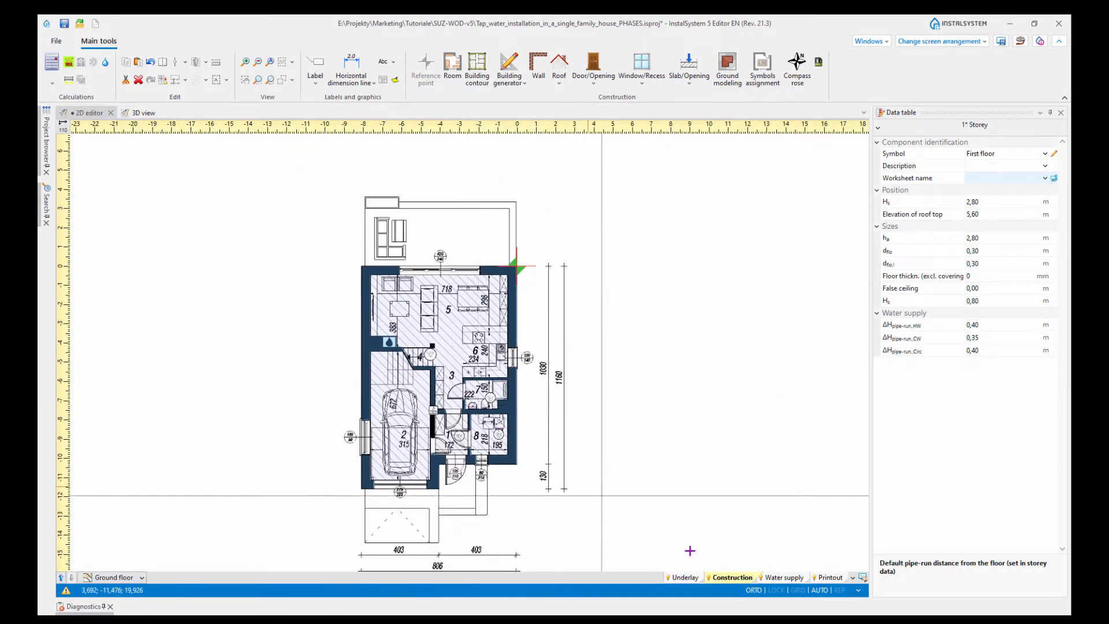
click(777, 578)
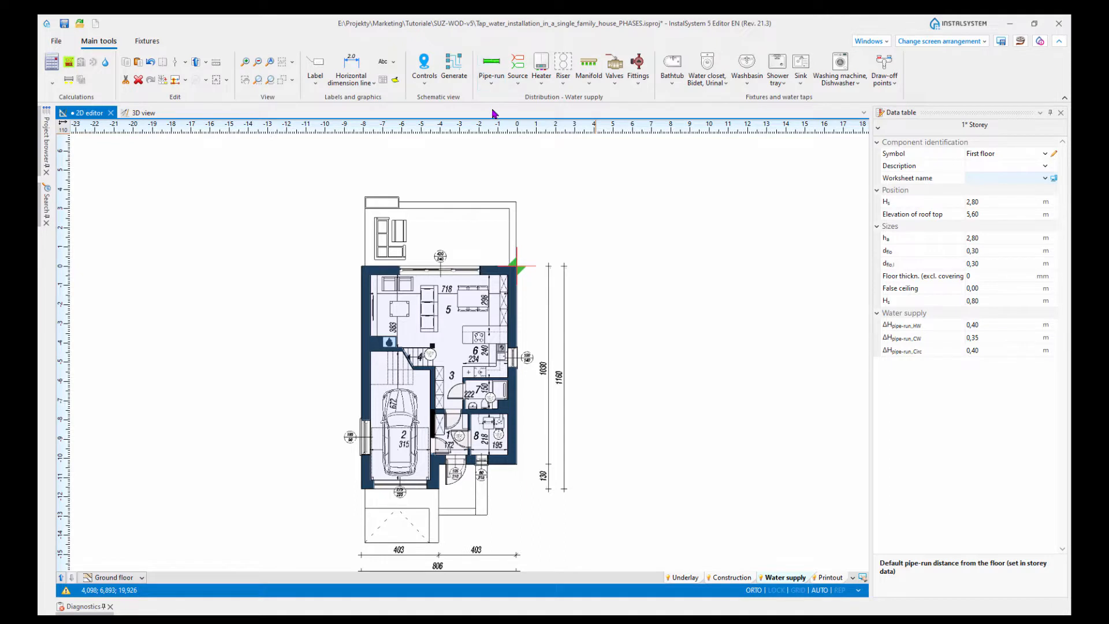
Step: Review the insertable water distribution components: pipe-runs, sources, heaters, risers, manifolds, valves and fittings
click(489, 87)
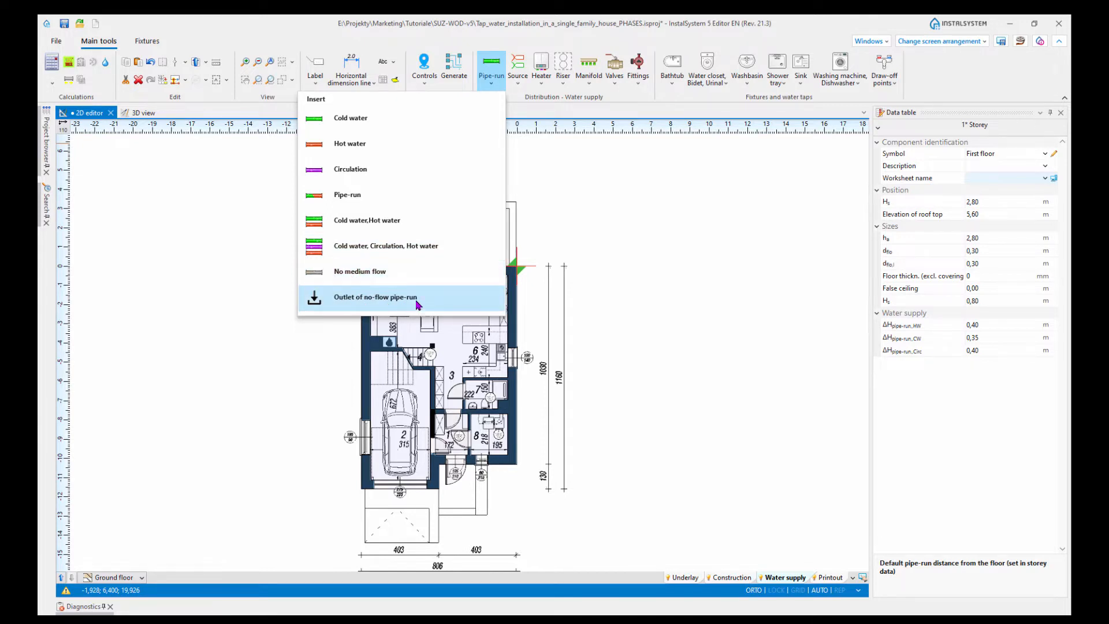
click(522, 87)
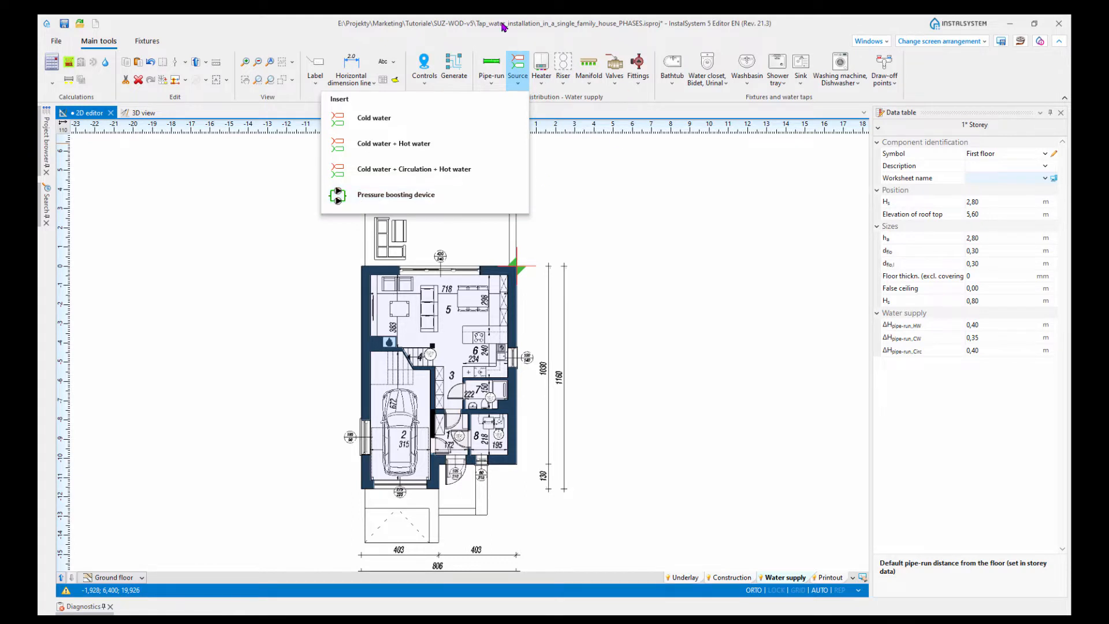
click(542, 85)
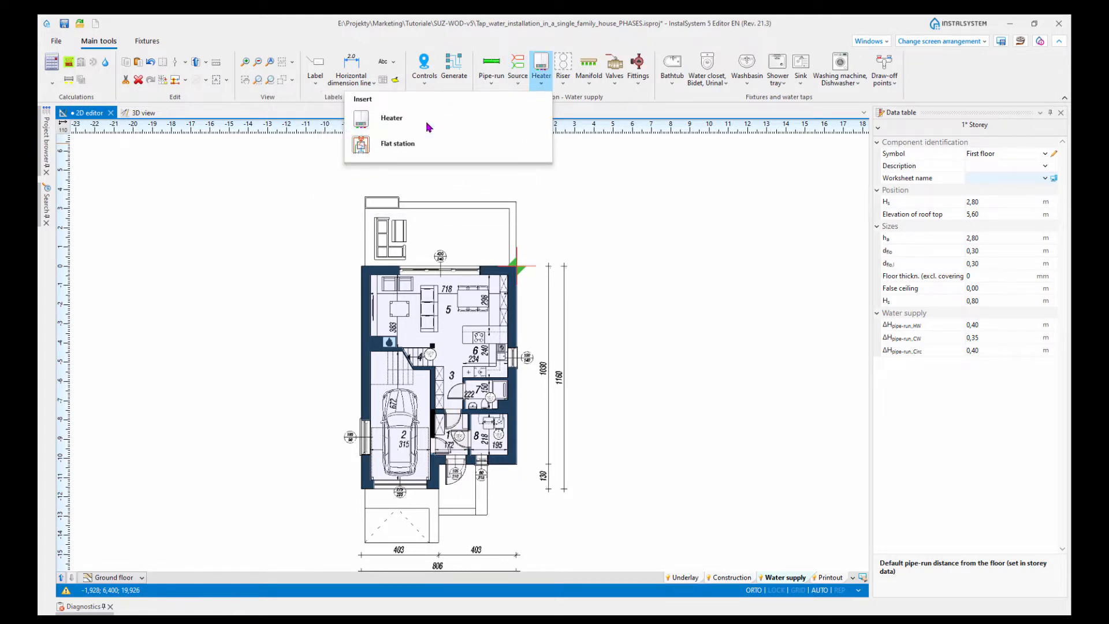
click(565, 83)
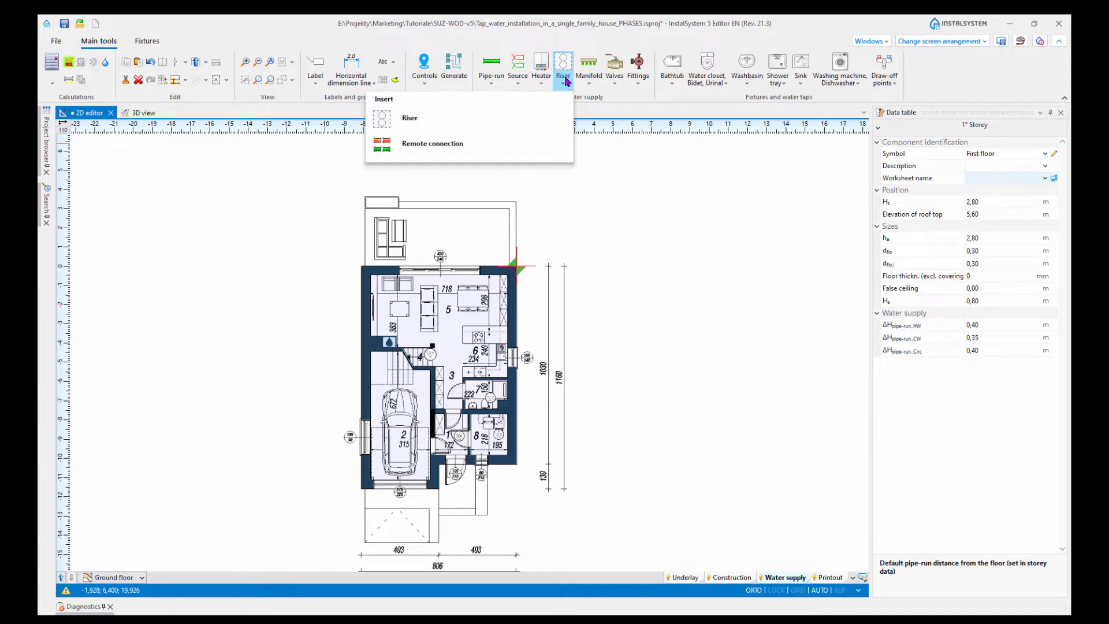
click(390, 126)
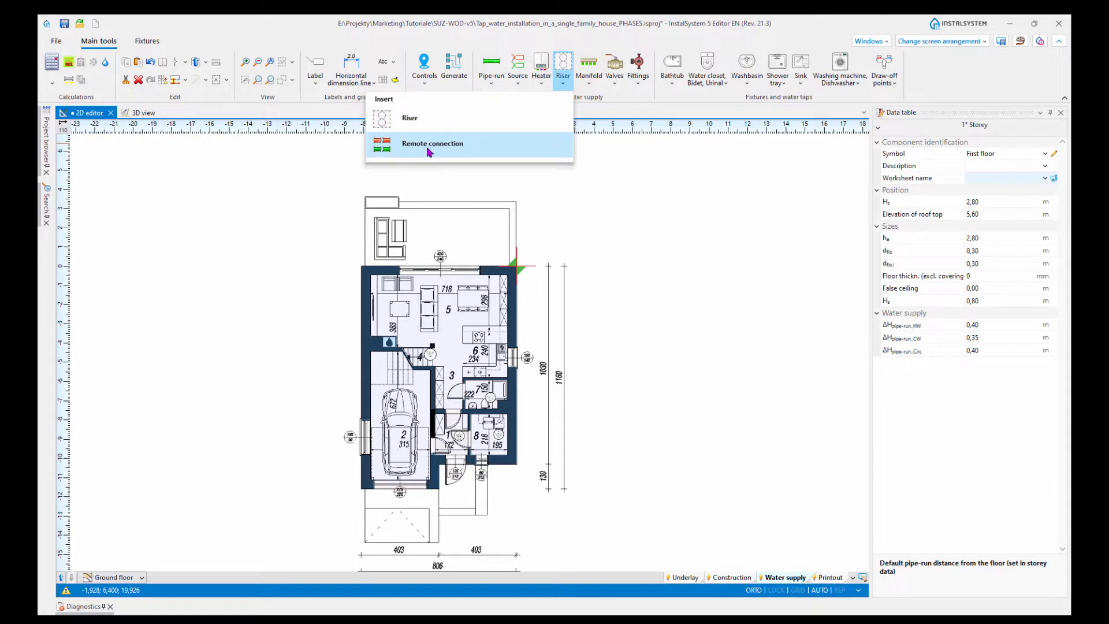
click(589, 88)
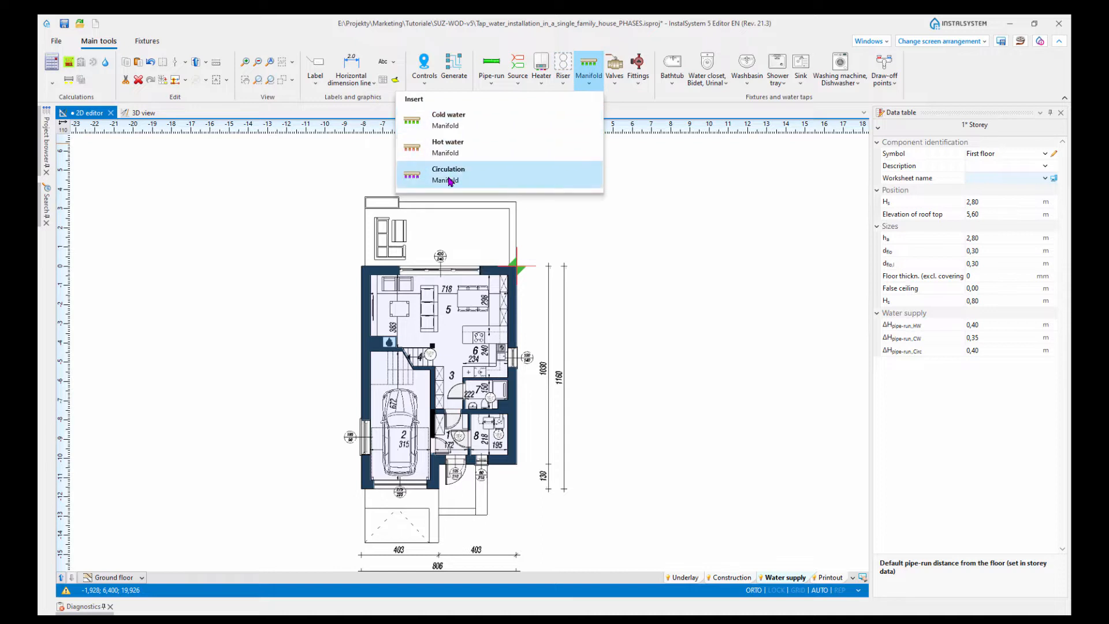
click(616, 86)
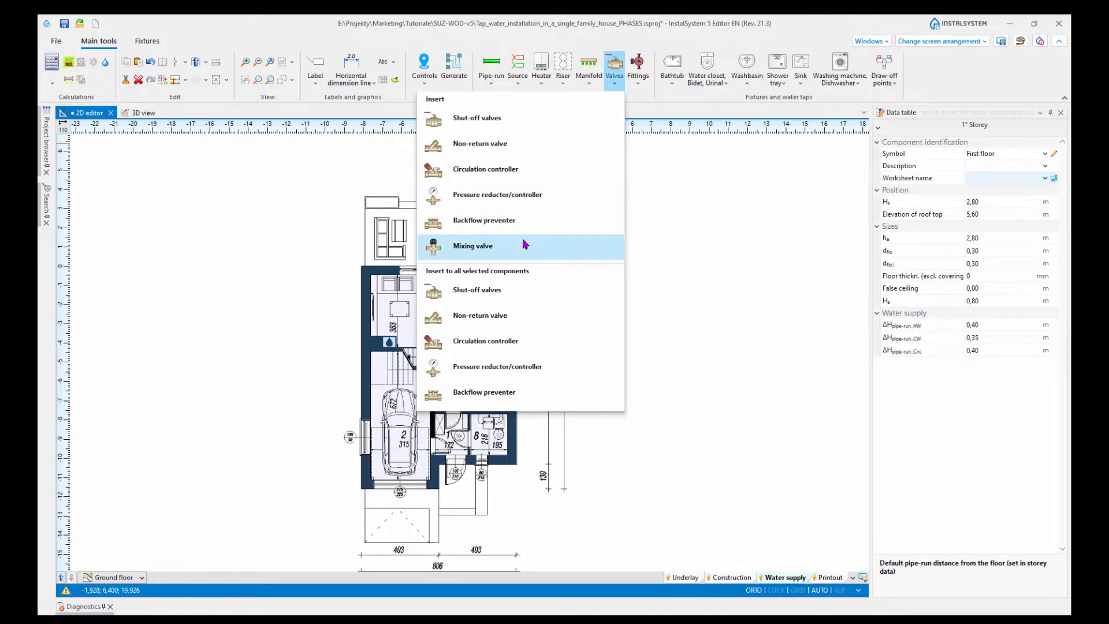
click(643, 86)
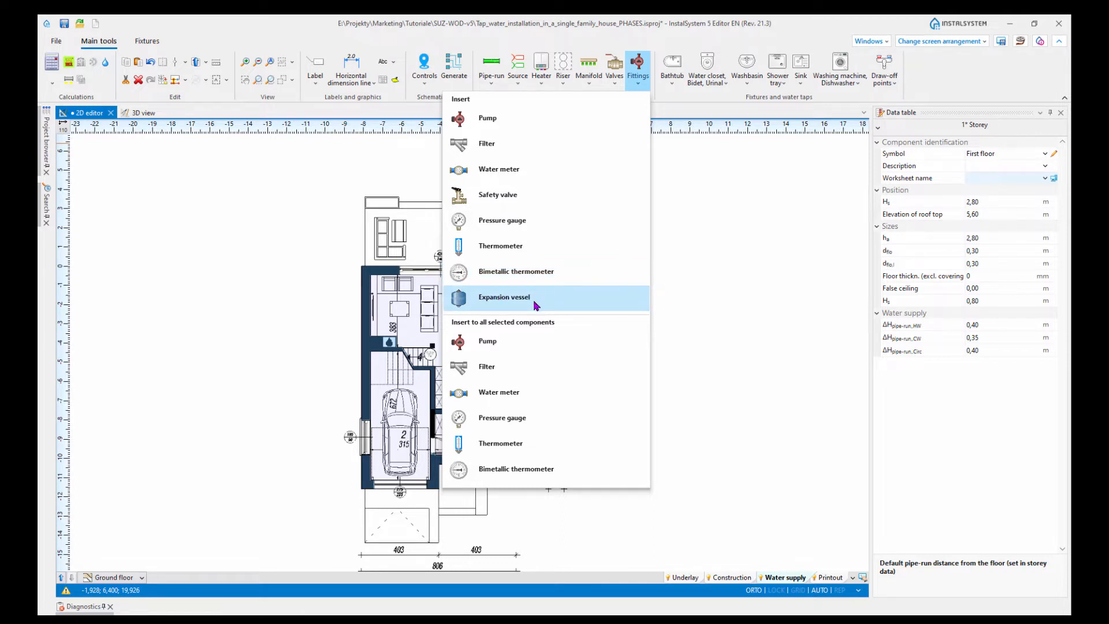
click(780, 111)
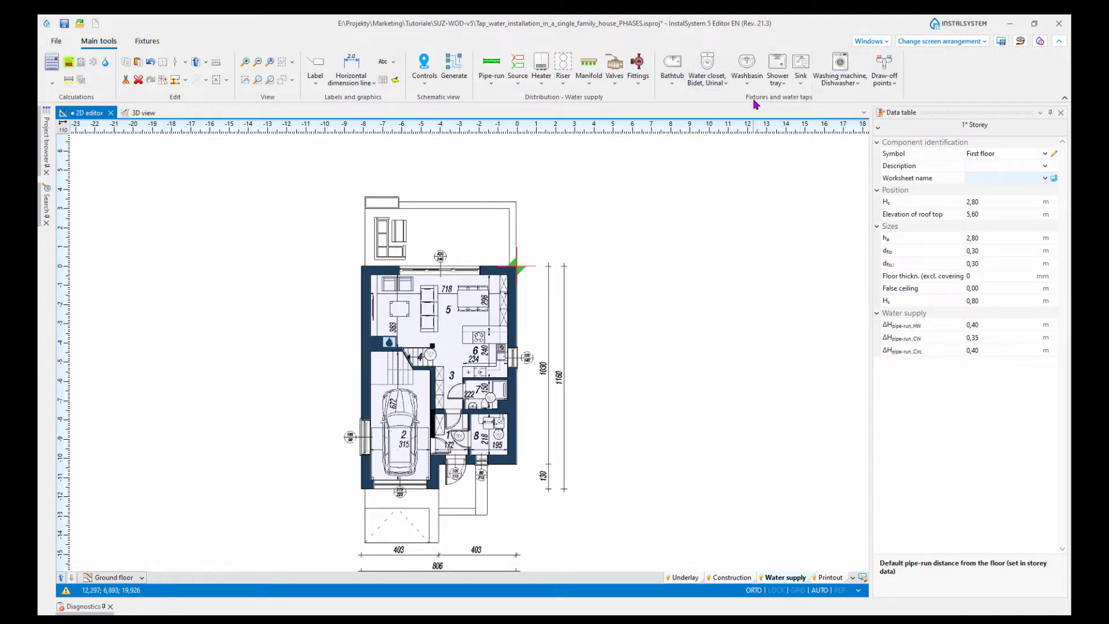
Step: Review the insertable fixtures: bathtubs, water closets, washbasins, shower trays, sinks, washing machines and dishwashers, and draw-off points
click(671, 83)
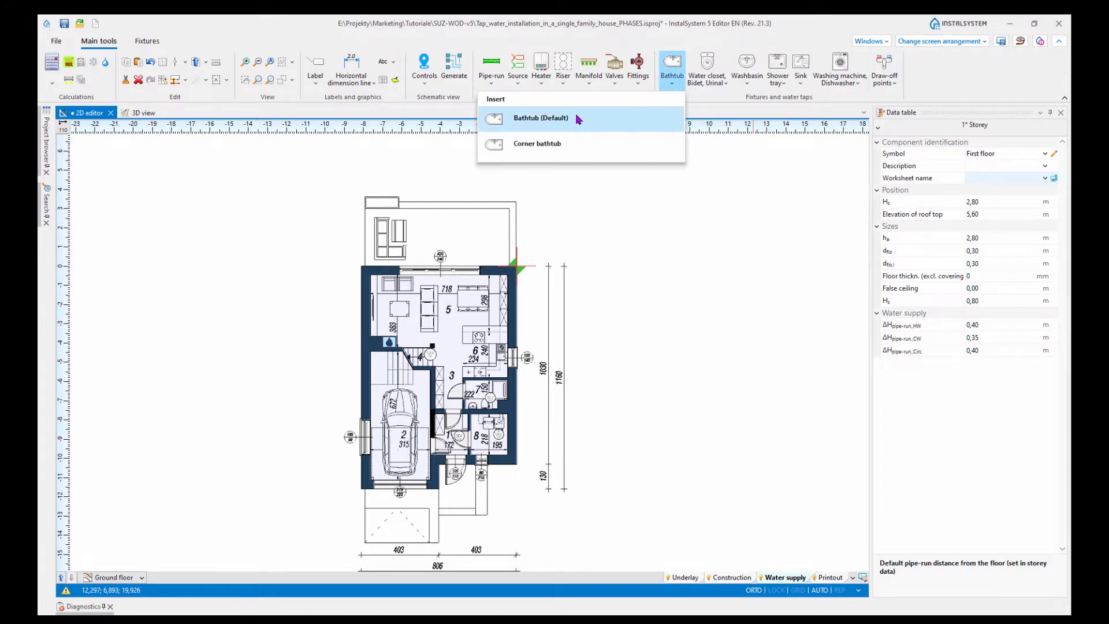
click(722, 84)
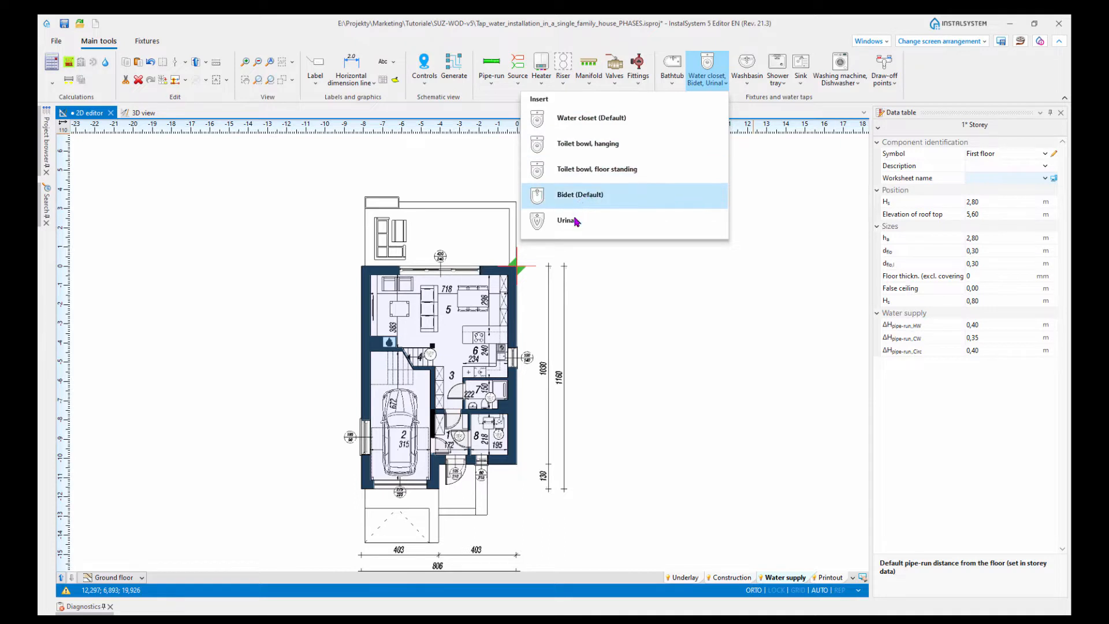
click(747, 69)
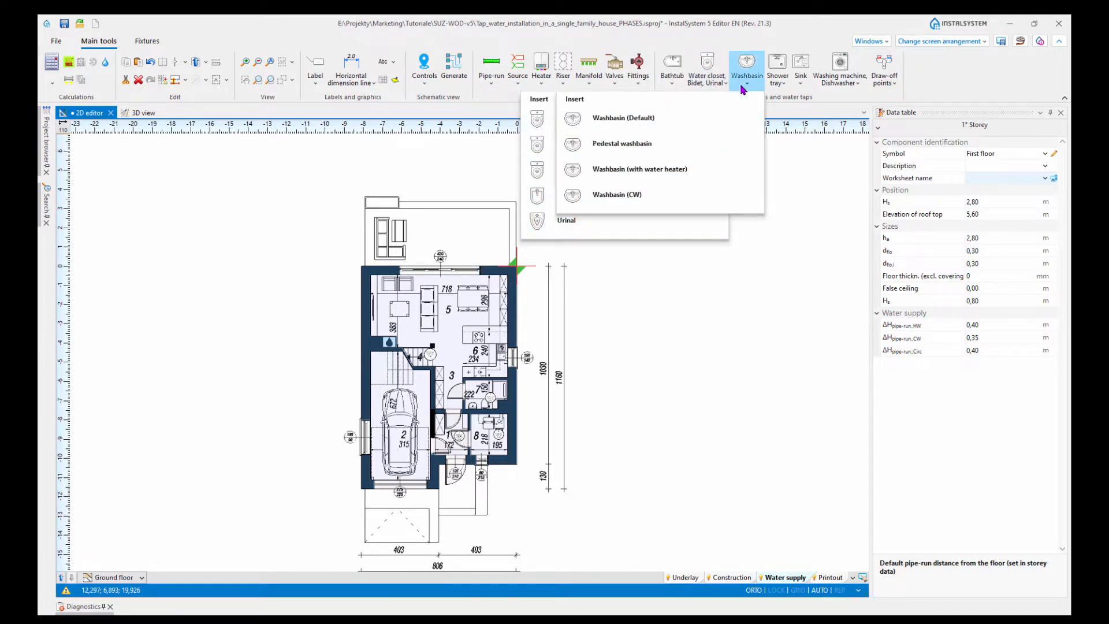
click(784, 88)
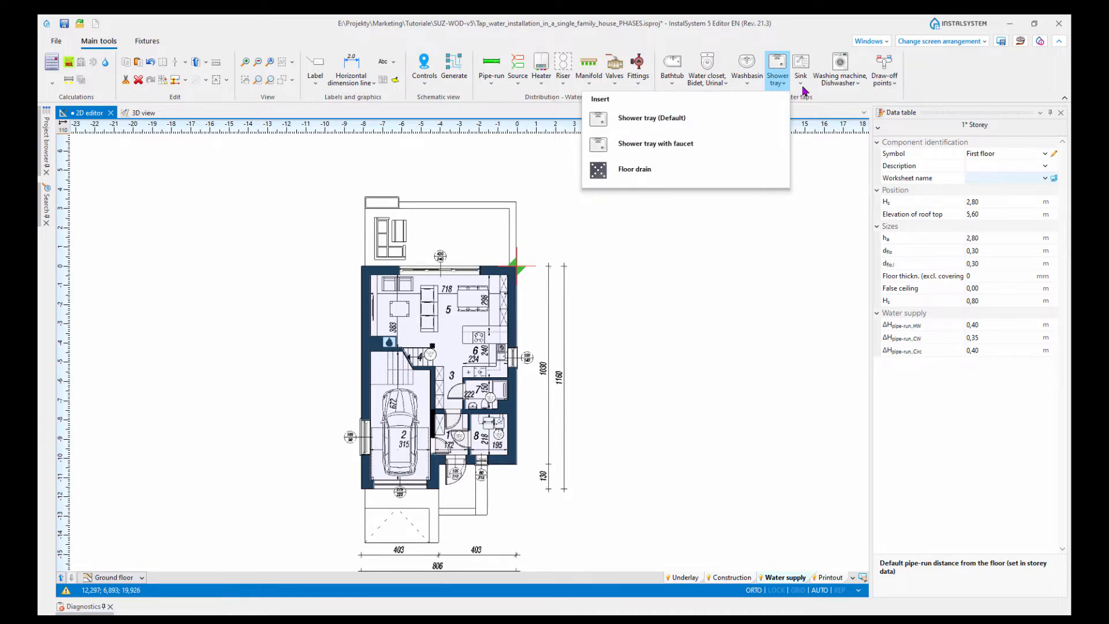
click(803, 88)
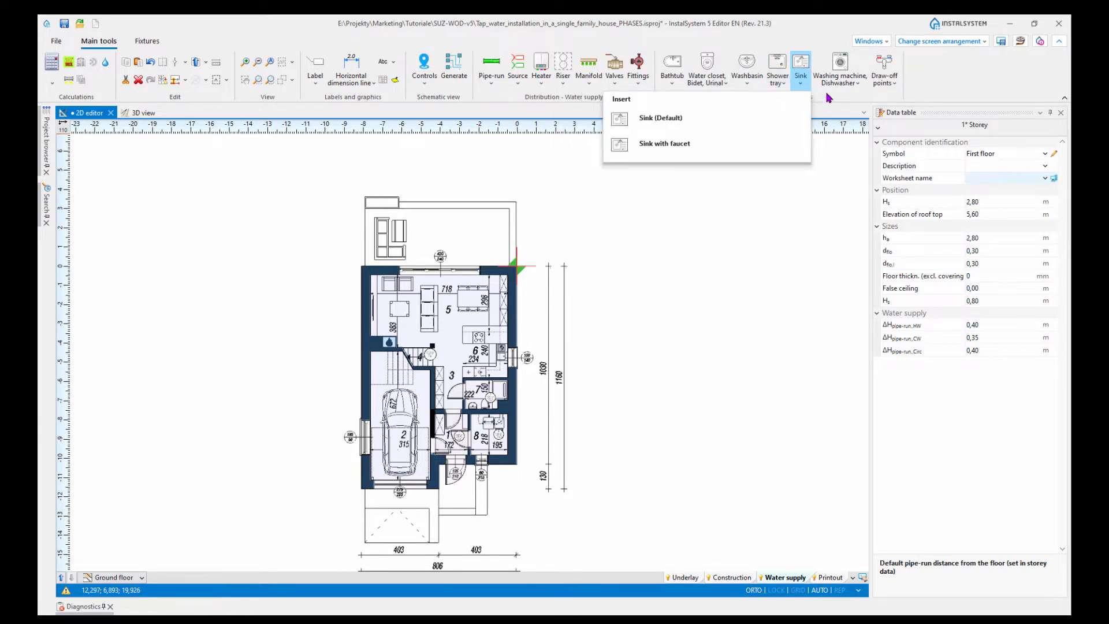
click(853, 87)
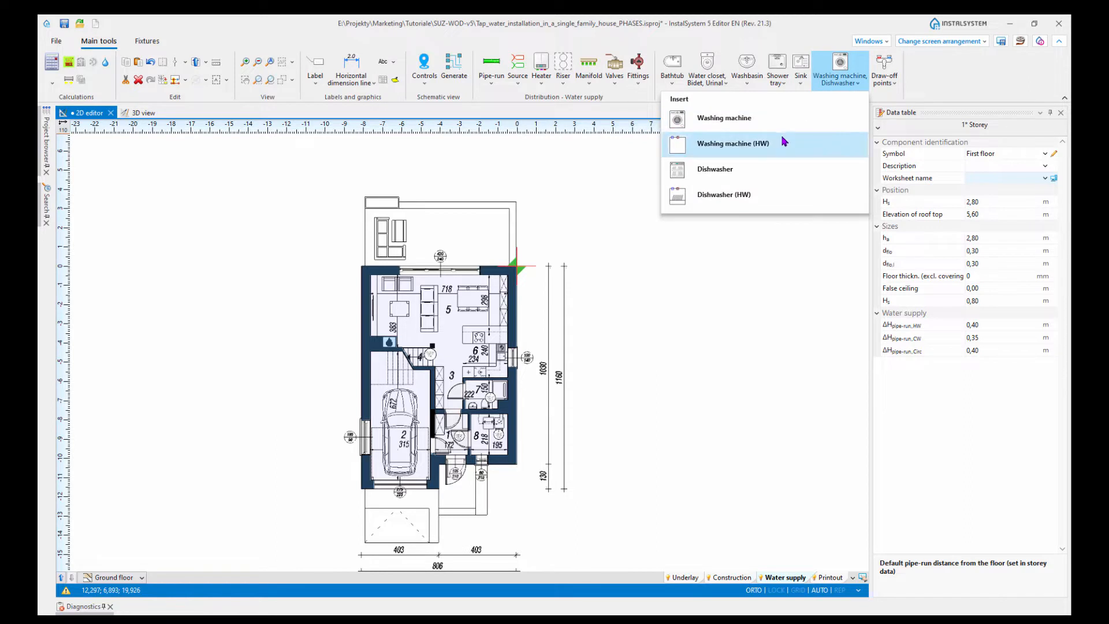
click(897, 88)
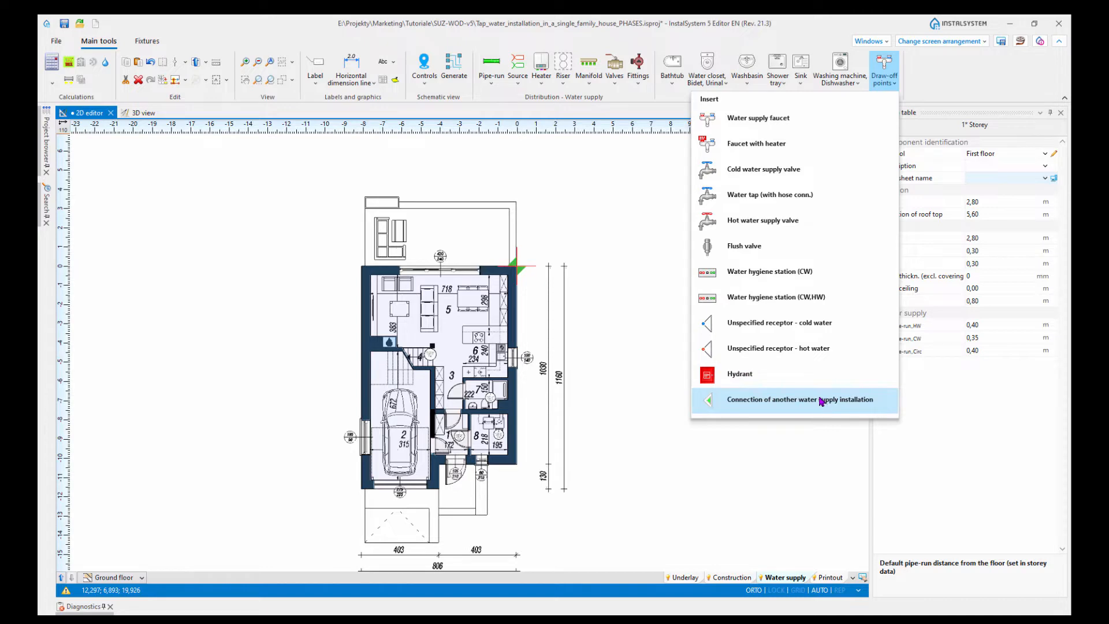
click(659, 420)
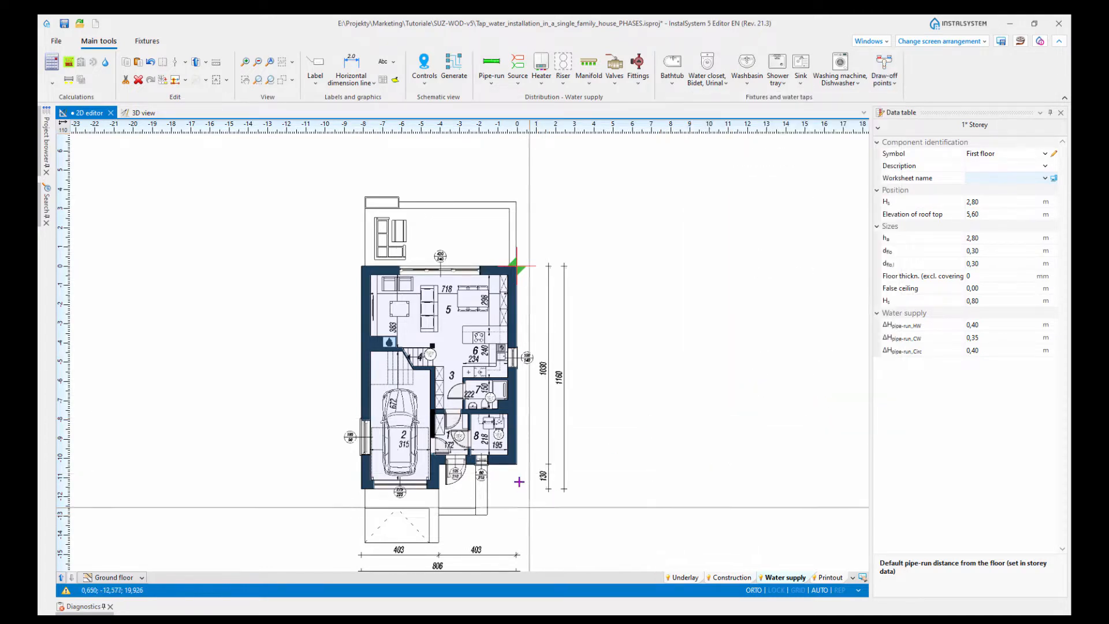
Step: On the Construction layer, move room 7's label out of the bathroom onto its door swing, and return to the Water supply layer
scroll(520, 495, up, 1)
scroll(498, 408, up, 8)
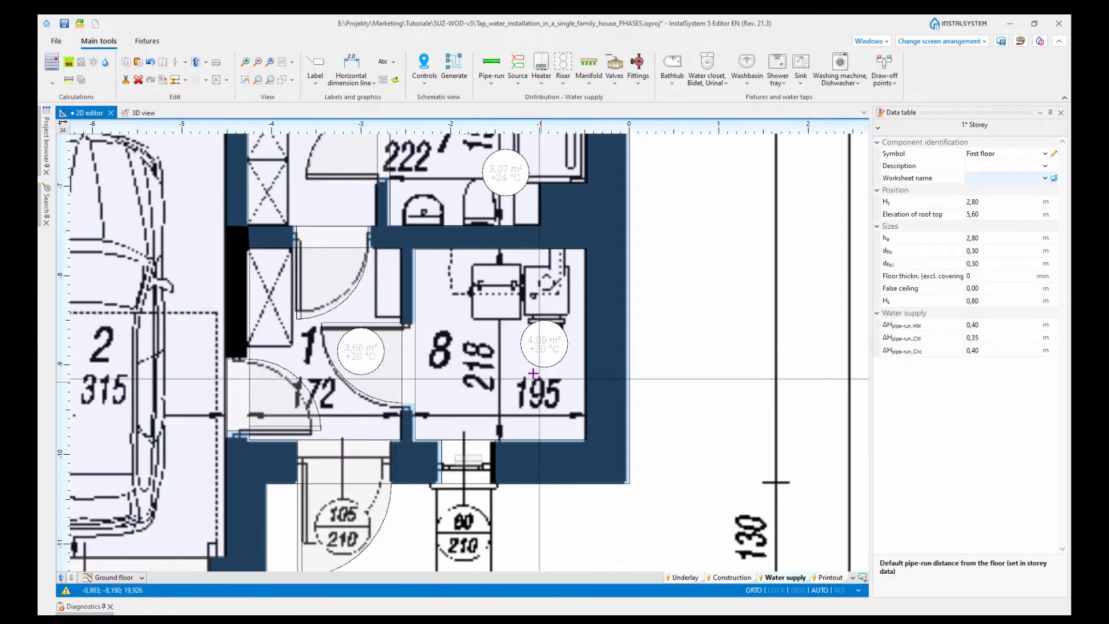
mouse_move(544, 262)
middle_down()
mouse_move(591, 413)
mouse_move(661, 425)
mouse_move(680, 408)
mouse_move(682, 420)
middle_up()
scroll(614, 380, up, 3)
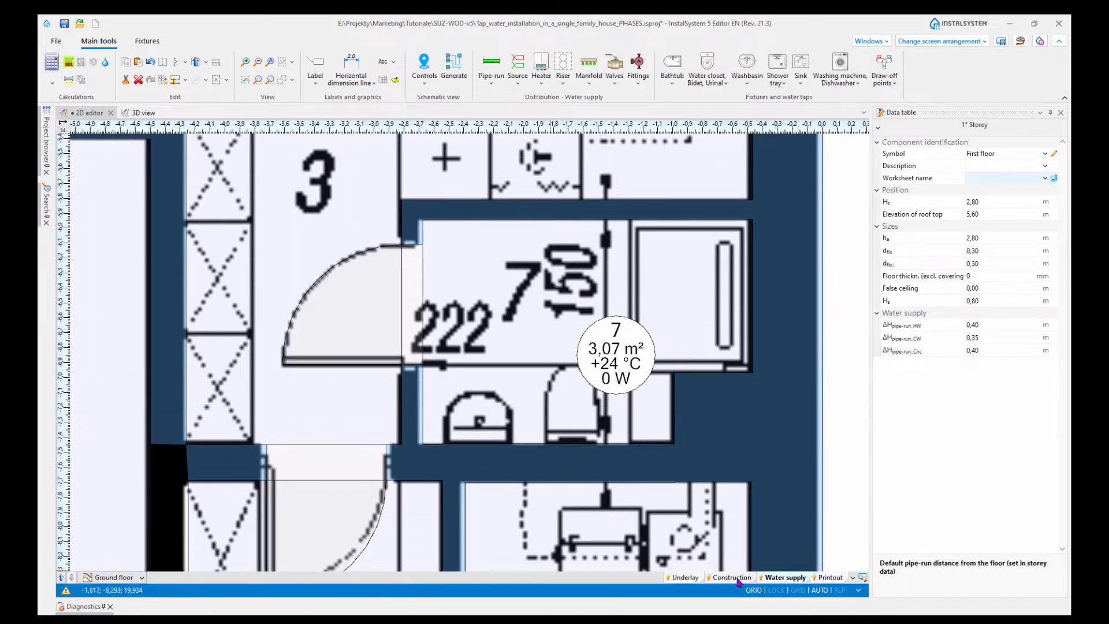
click(630, 366)
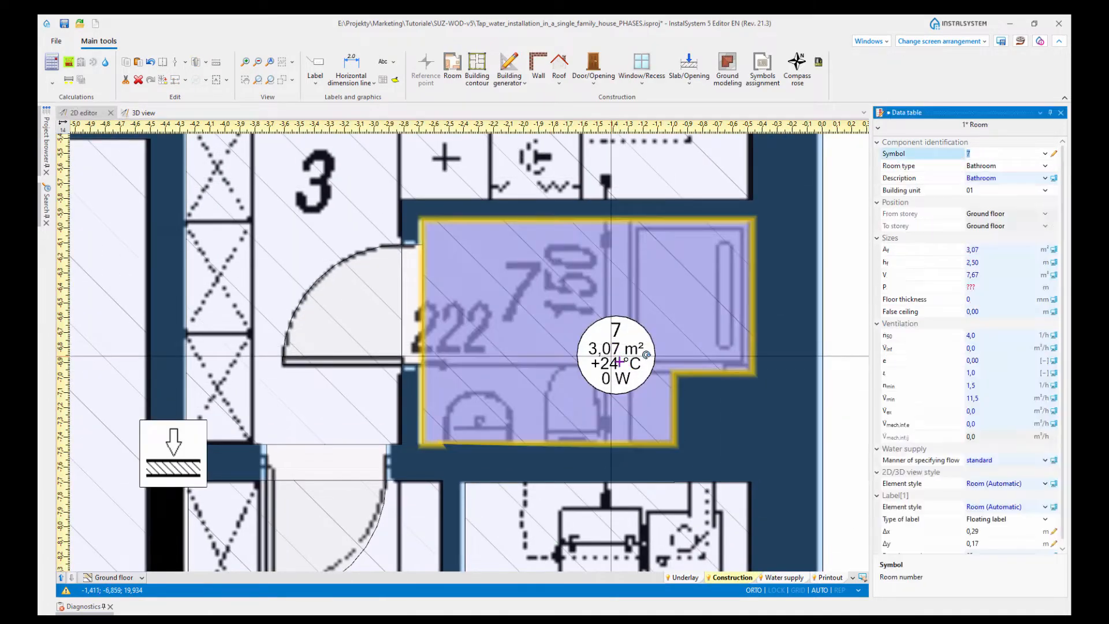
drag(611, 354, 349, 309)
scroll(375, 371, up, 1)
scroll(587, 383, down, 1)
middle_drag(610, 377, 552, 402)
click(779, 578)
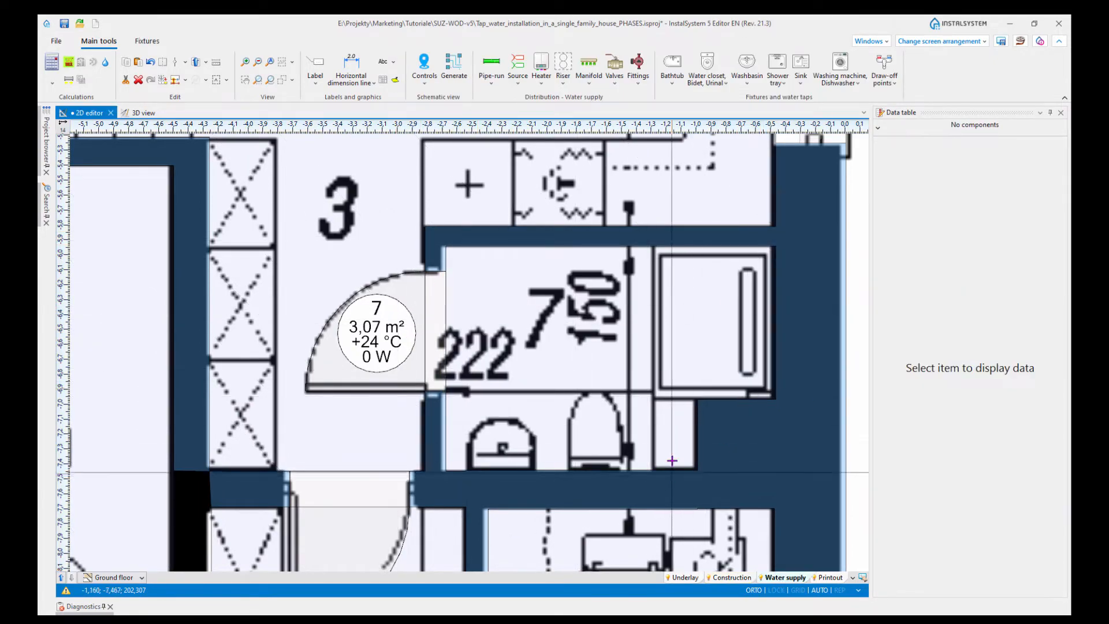
Step: Examine the washbasin, toilet and shower positions drawn in bathroom 7 on the ground floor
scroll(595, 438, down, 2)
scroll(592, 436, down, 1)
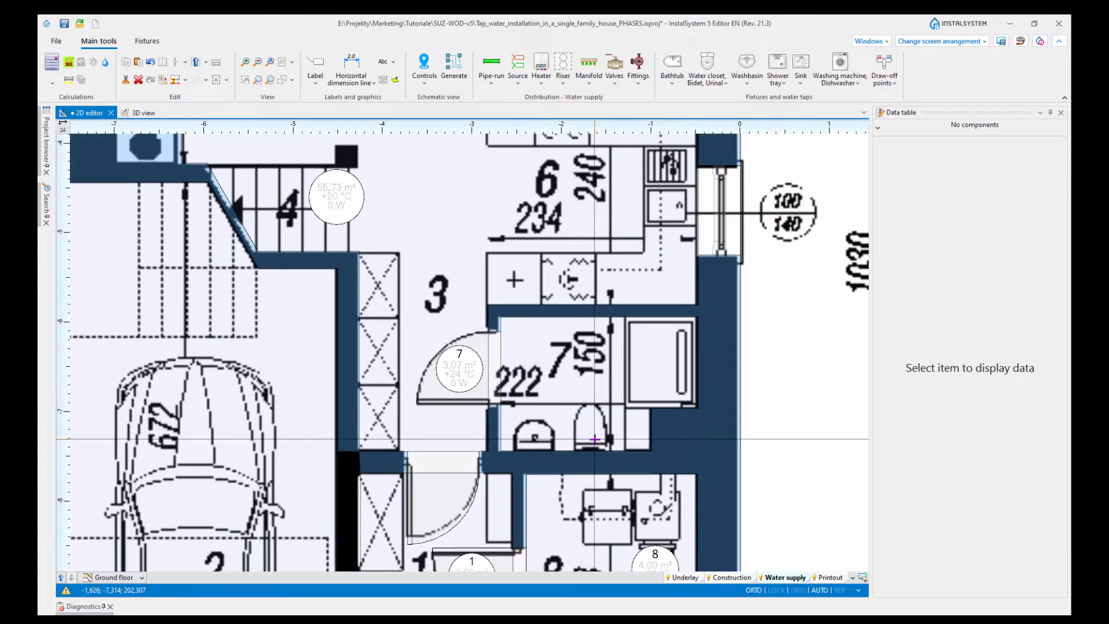
scroll(595, 430, up, 2)
scroll(600, 422, down, 3)
scroll(601, 420, up, 3)
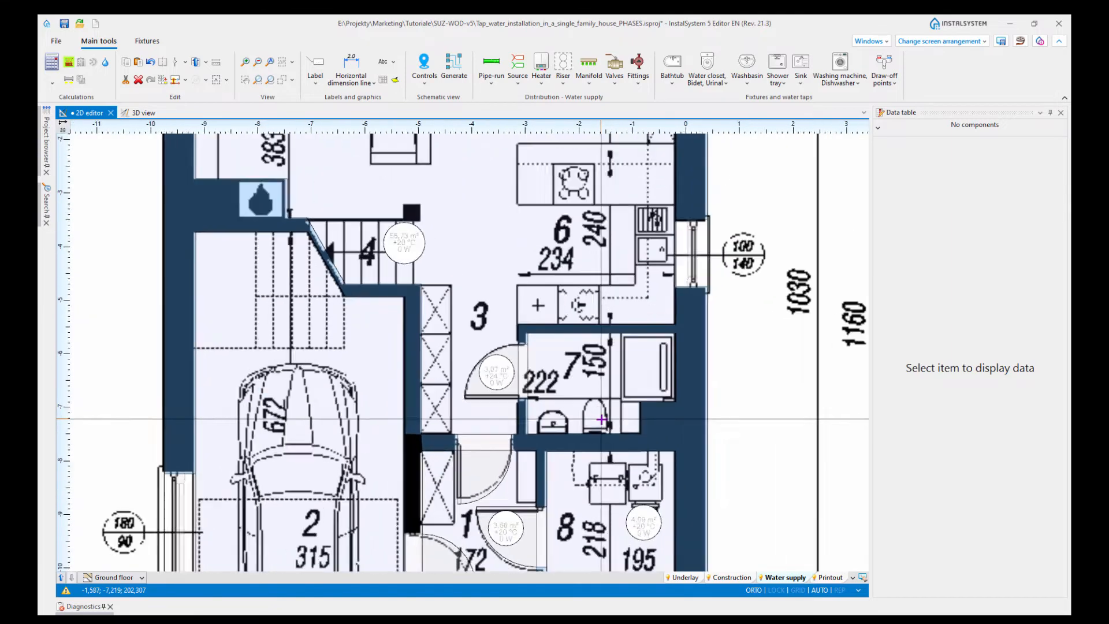
scroll(590, 430, down, 2)
scroll(581, 439, up, 1)
scroll(581, 439, up, 1)
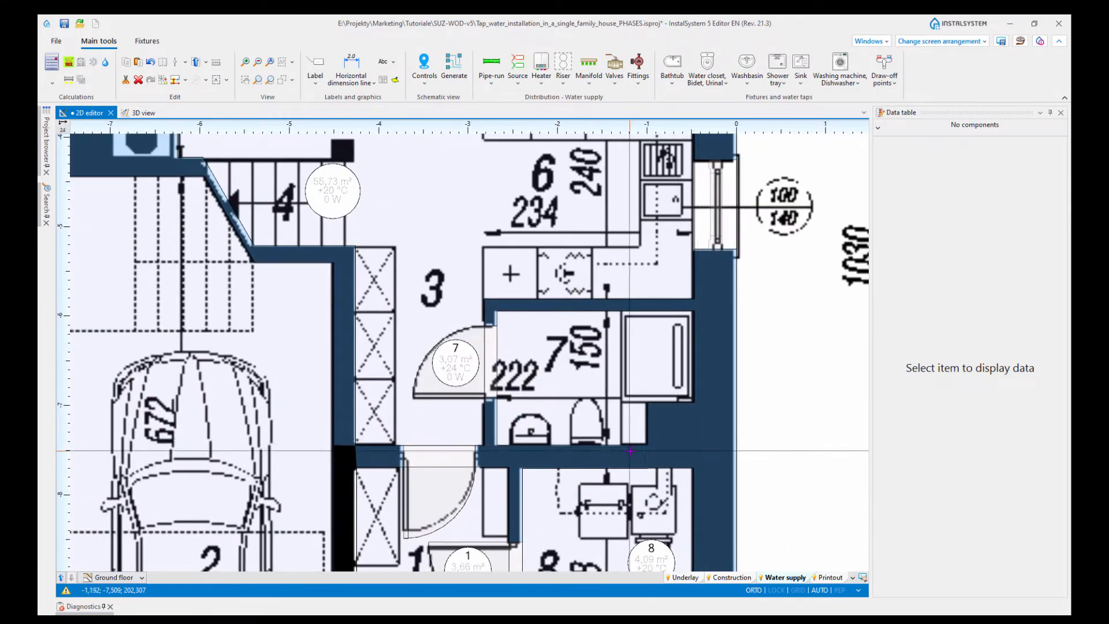
scroll(601, 430, up, 3)
scroll(596, 420, down, 2)
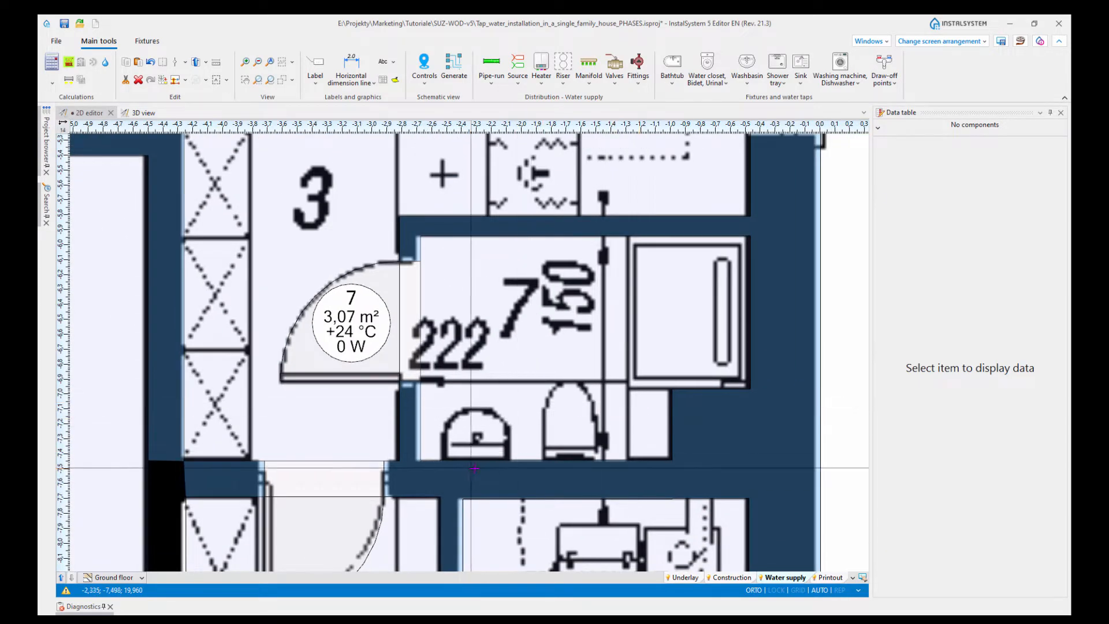
Step: Insert a Washbasin (Default) in bathroom 7, over the washbasin drawn on the underlay and with its back against the wall
middle_drag(476, 466, 489, 473)
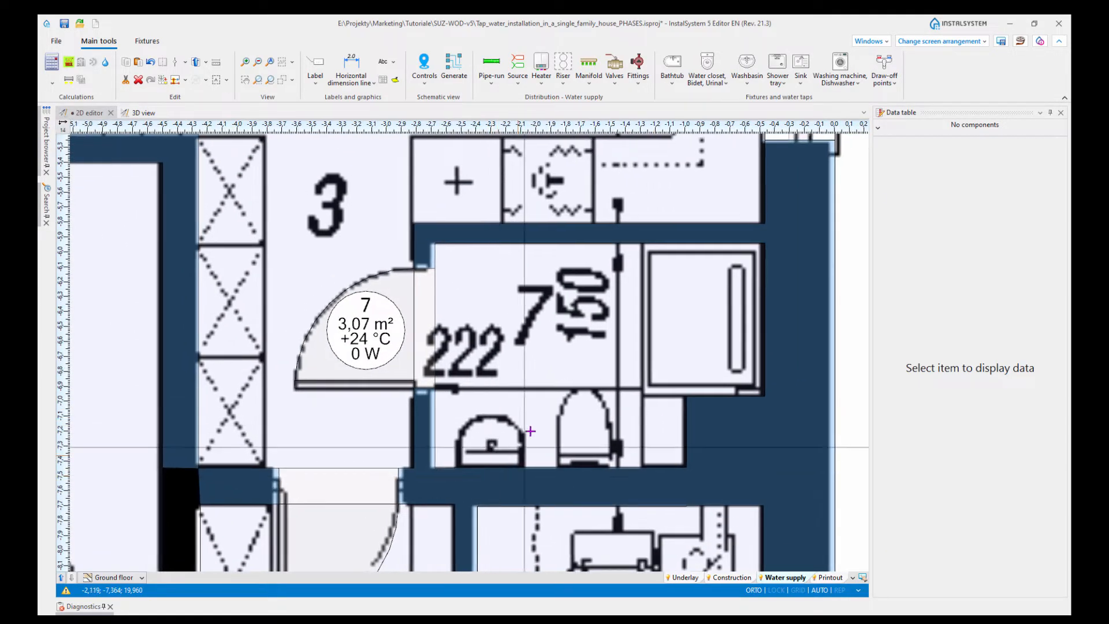
click(749, 88)
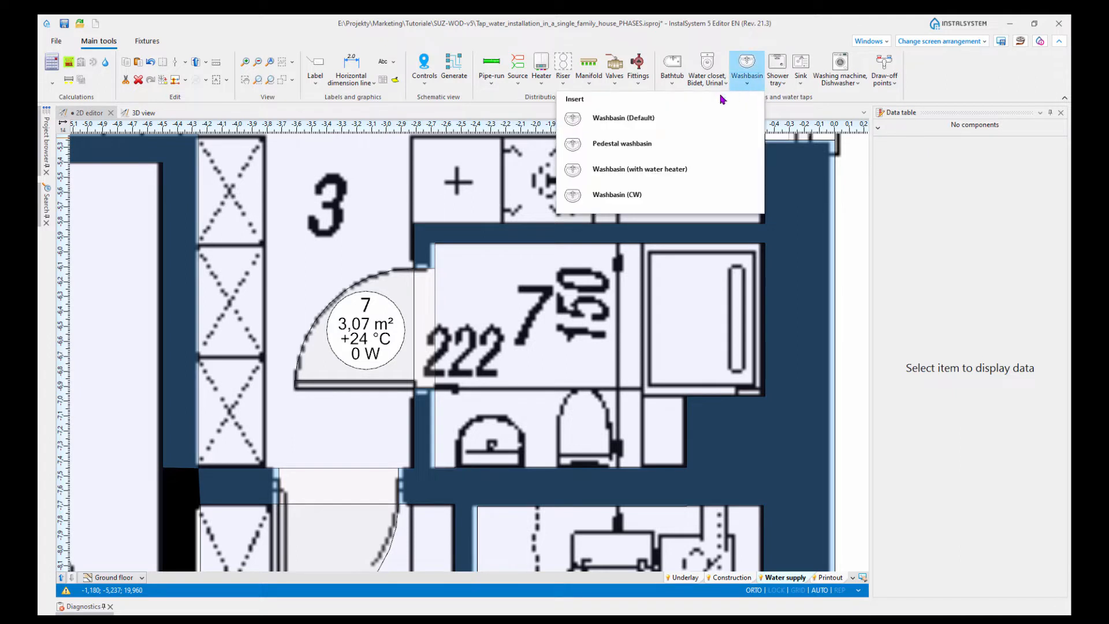
click(606, 121)
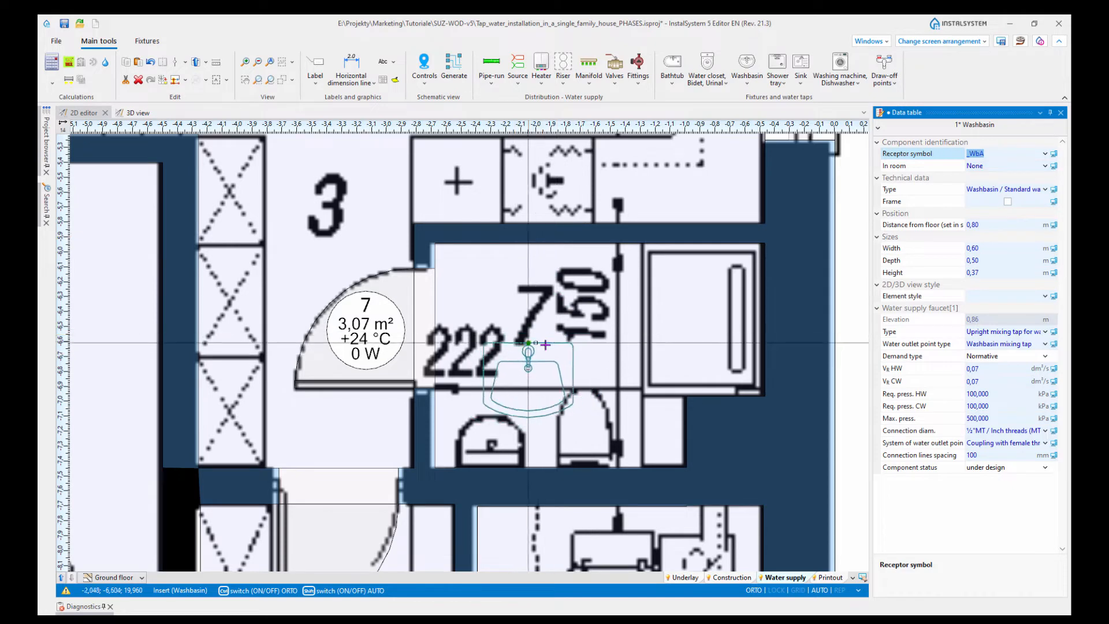
scroll(490, 407, up, 2)
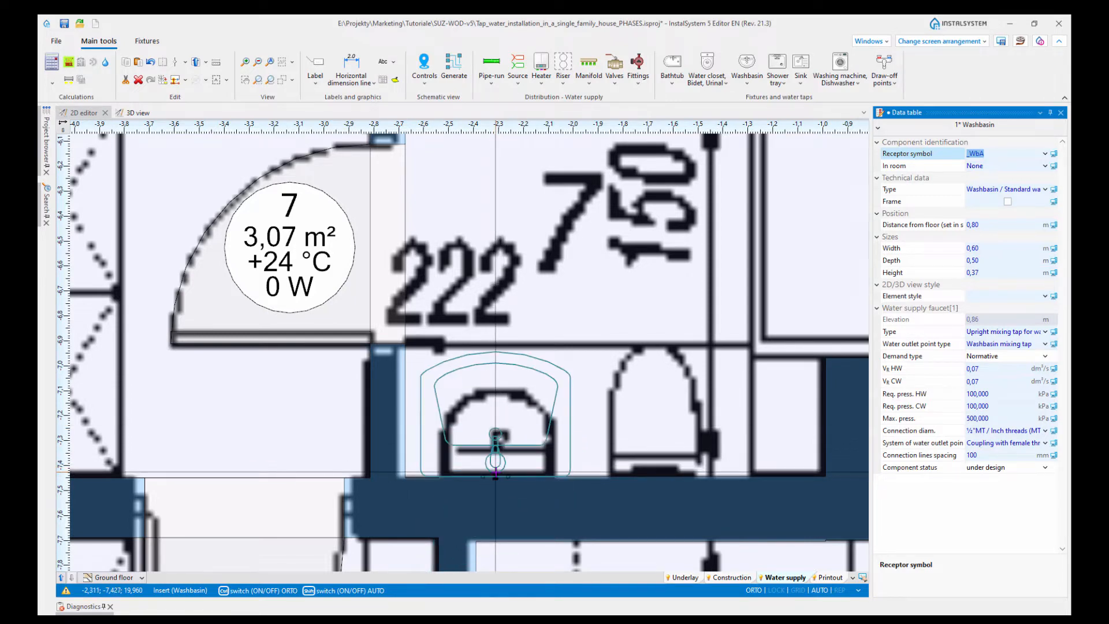
click(495, 473)
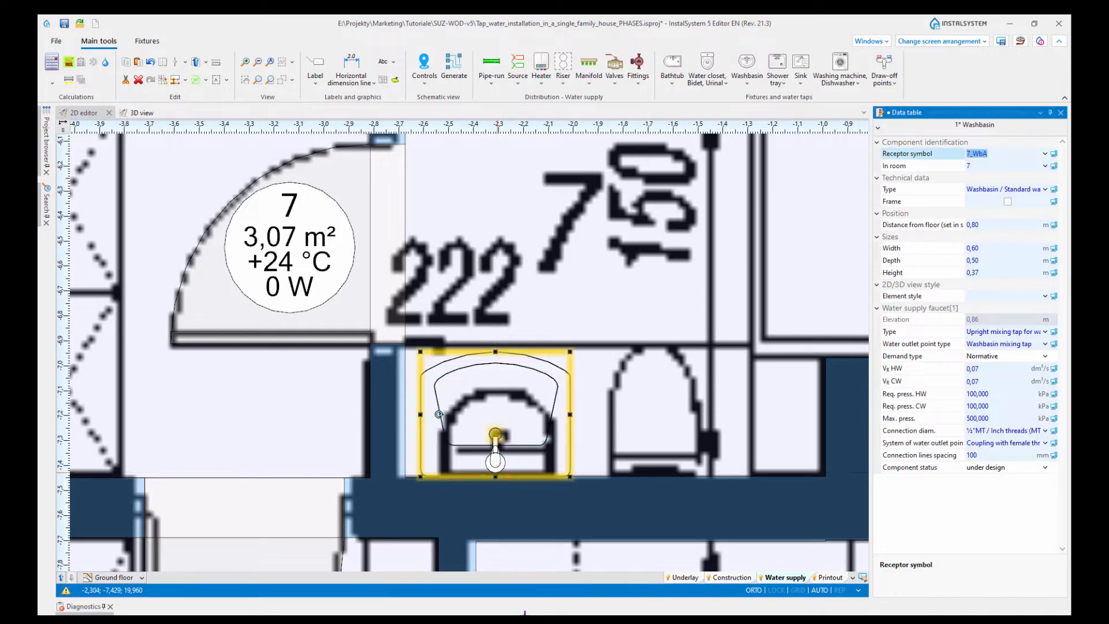
Step: Dock the 3D view beside the 2D editor so that both views are shown side by side
scroll(513, 434, up, 3)
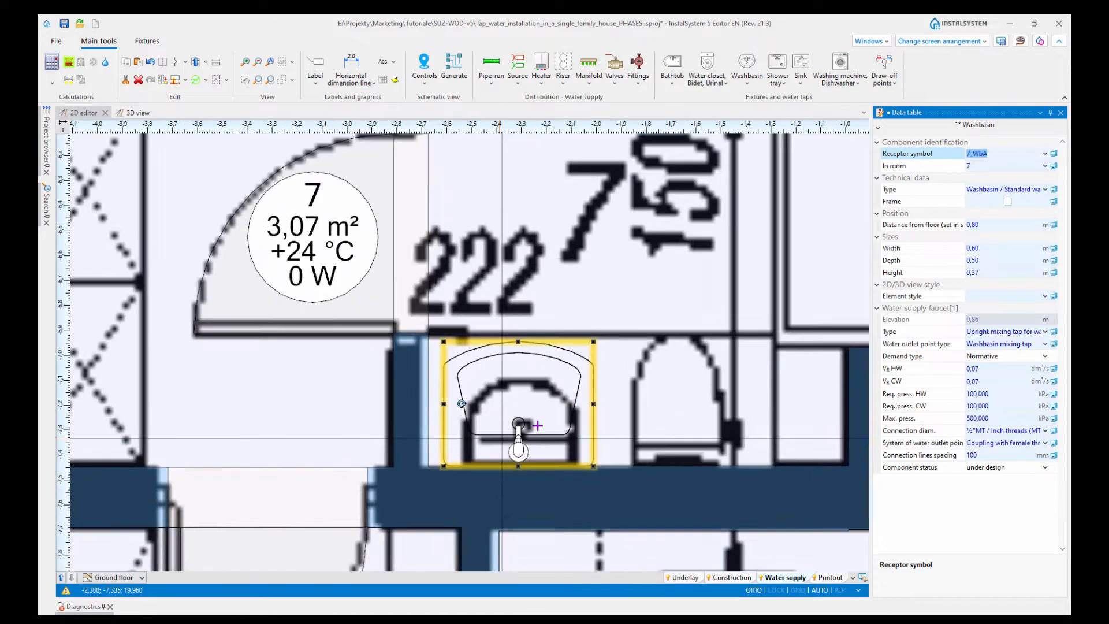
scroll(538, 425, down, 3)
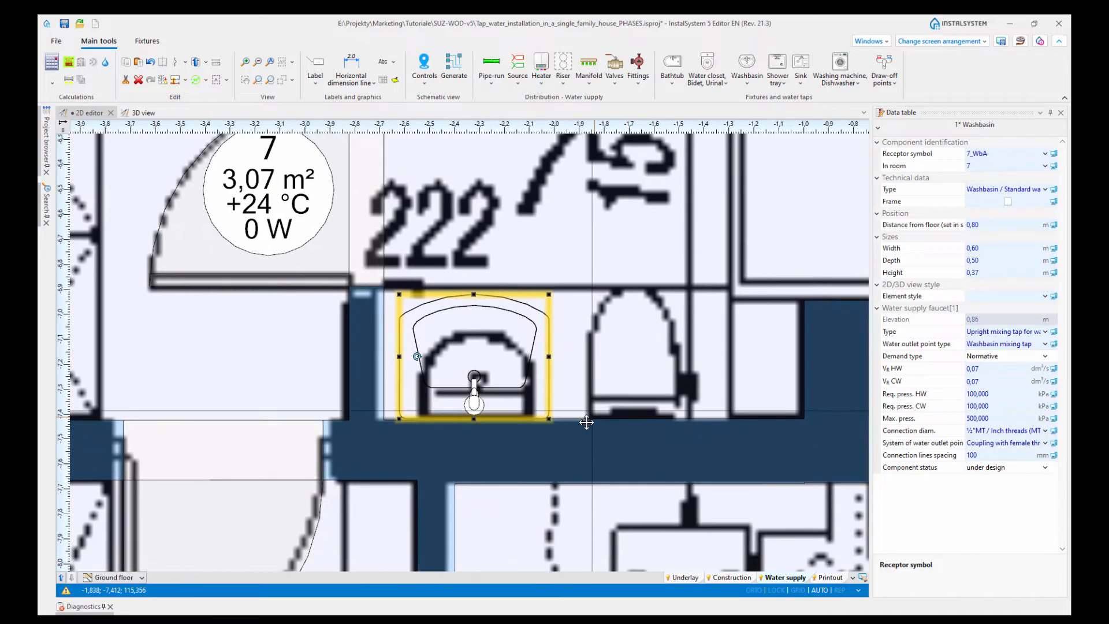
middle_drag(579, 434, 551, 426)
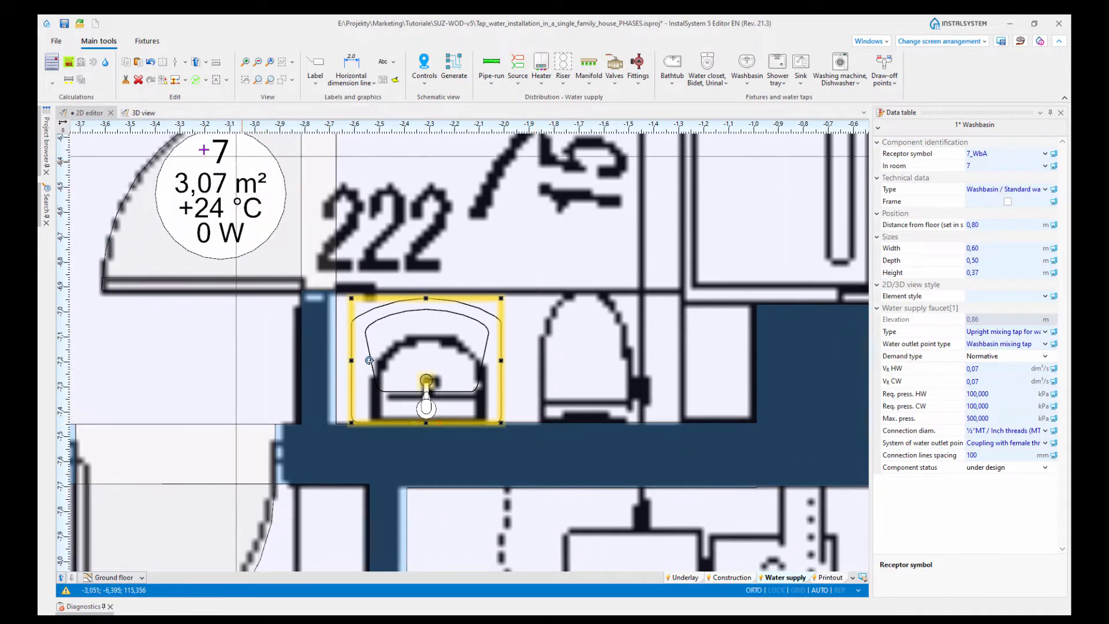
click(142, 115)
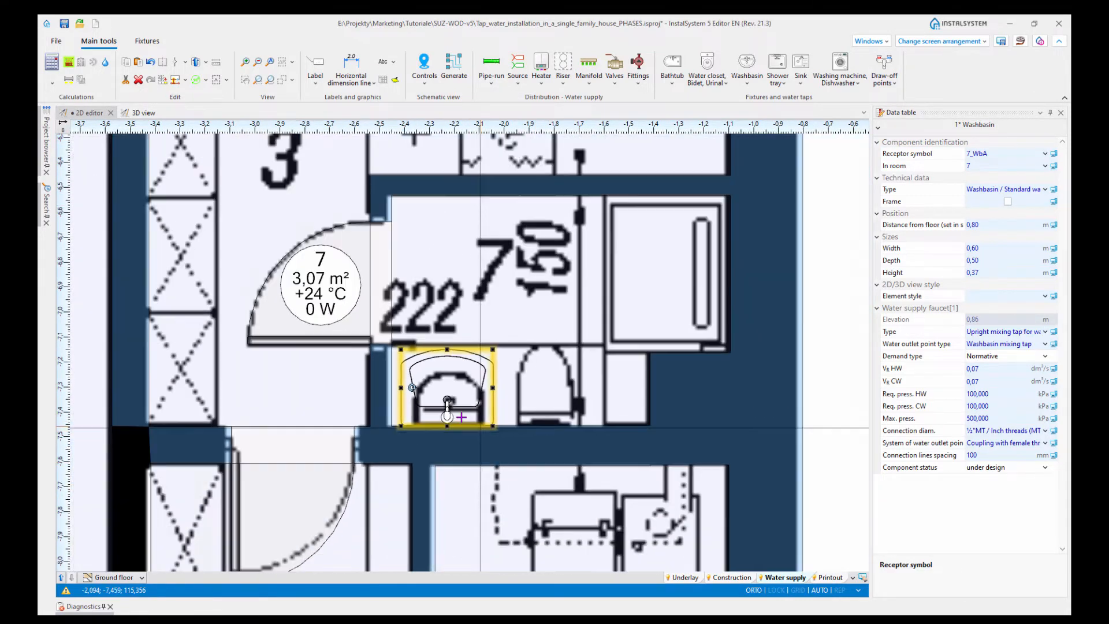
drag(143, 112, 514, 328)
scroll(437, 448, down, 5)
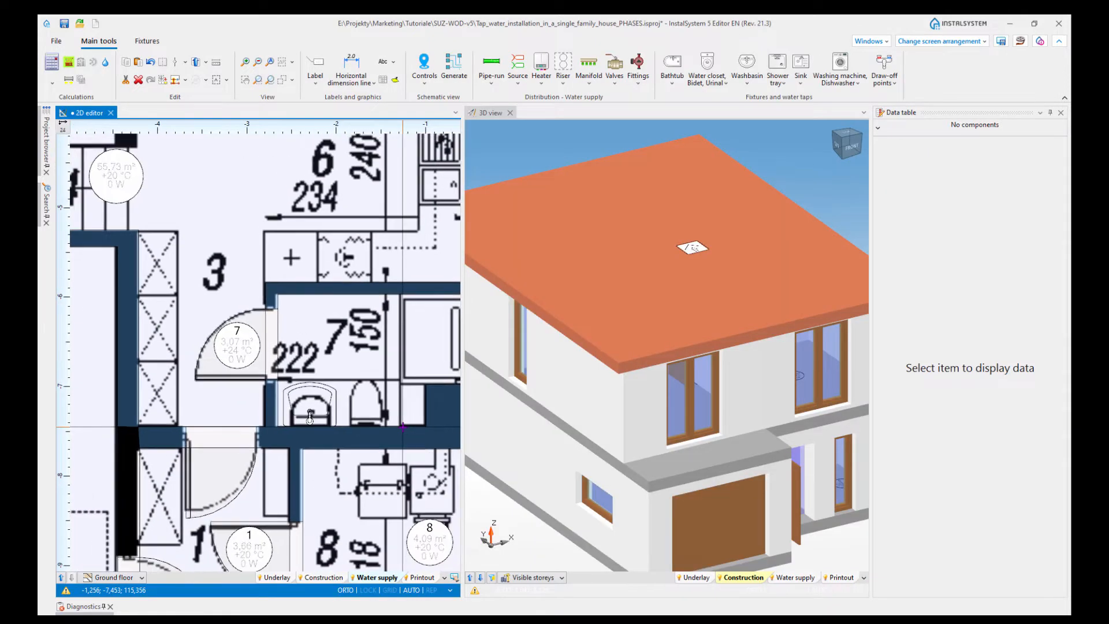
scroll(598, 414, down, 2)
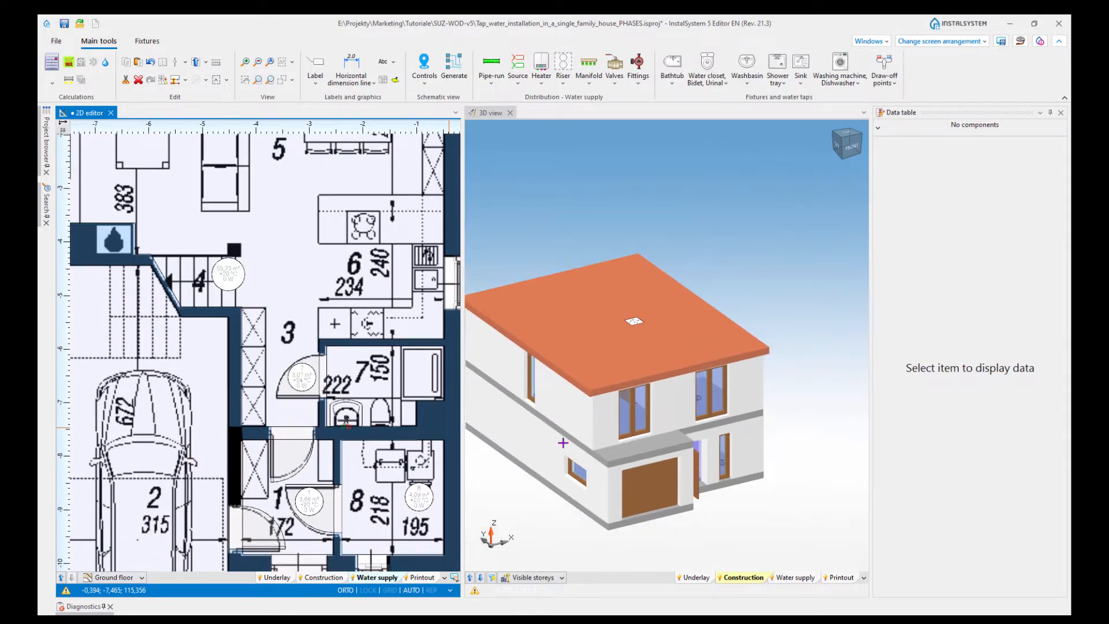
Step: Hide the First floor storey in the 3D view to expose the washbasin in bathroom 7
middle_drag(566, 444, 629, 414)
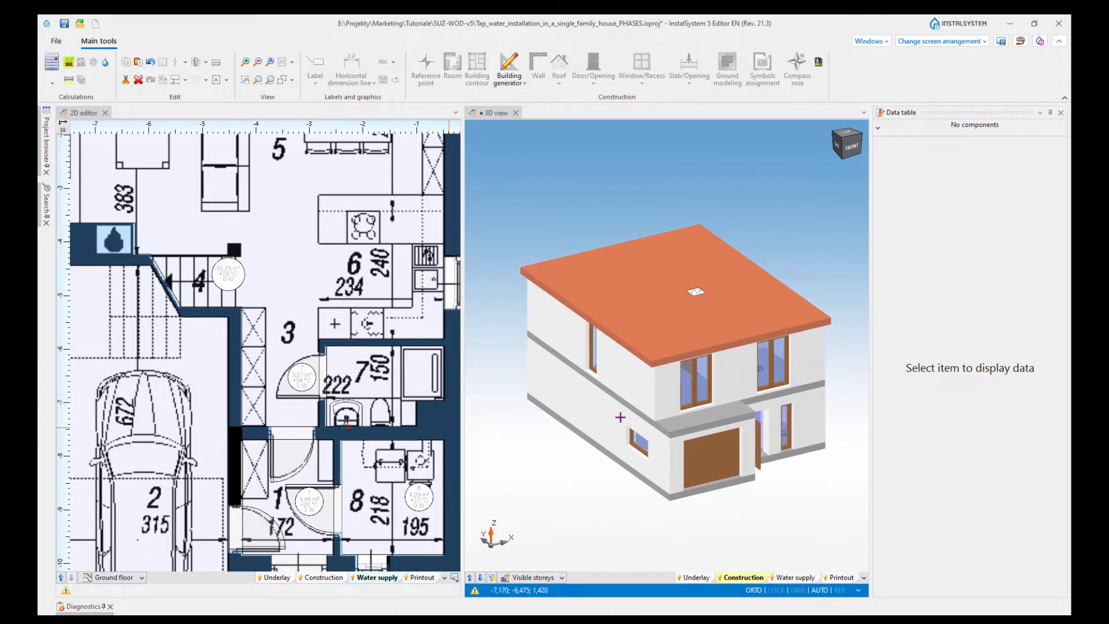
click(555, 578)
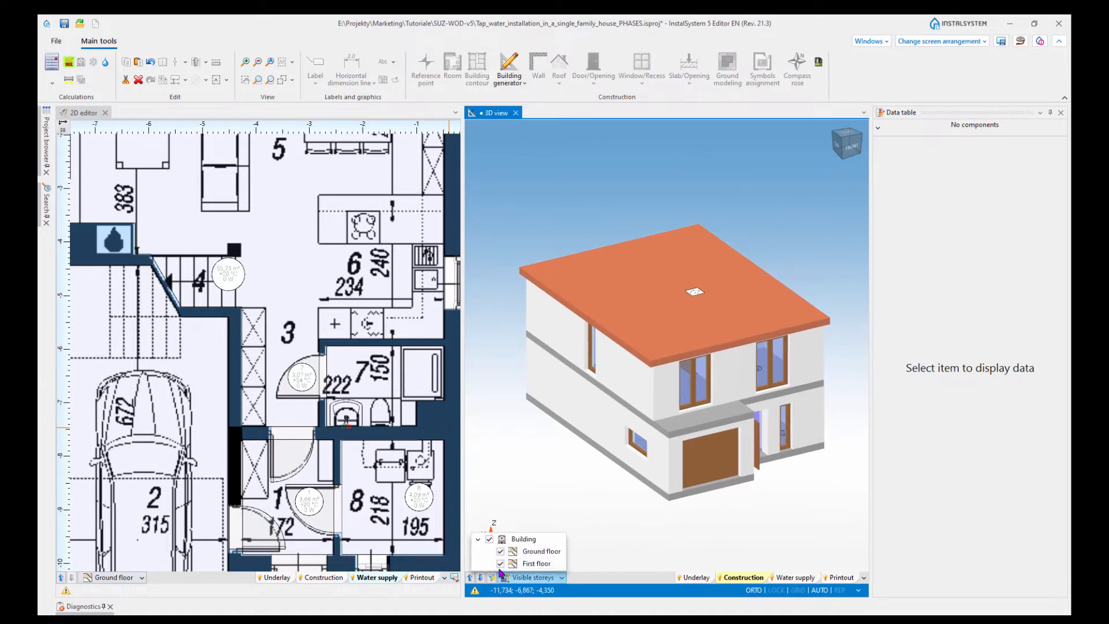
click(501, 564)
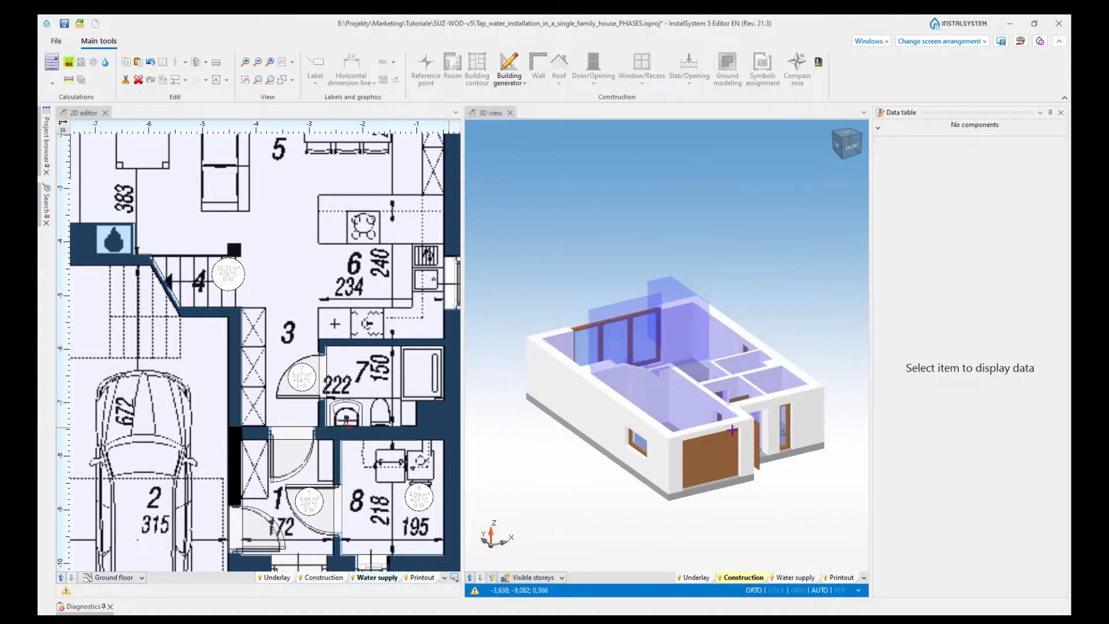
scroll(733, 429, up, 3)
shift+middle_drag(721, 352, 609, 394)
scroll(558, 348, up, 2)
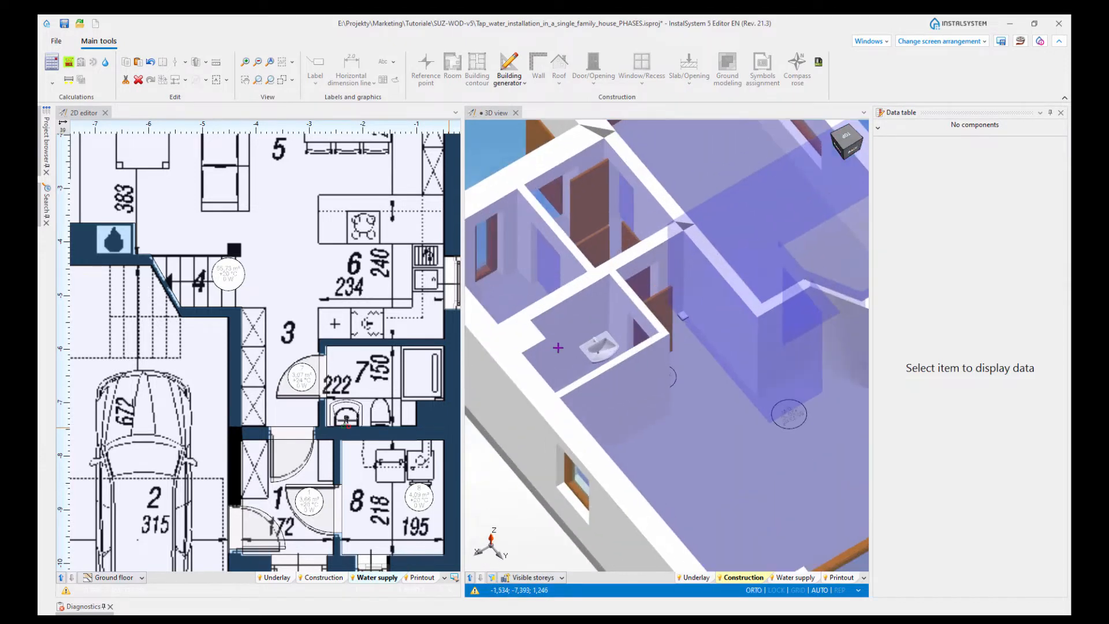
scroll(572, 358, up, 5)
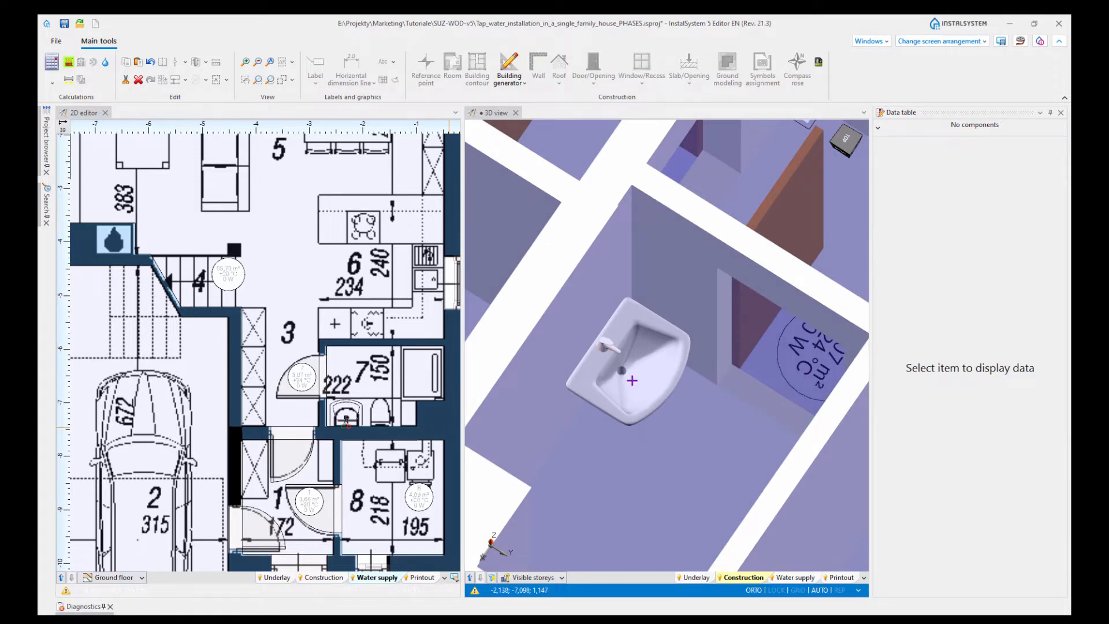
scroll(632, 380, down, 3)
scroll(650, 391, up, 3)
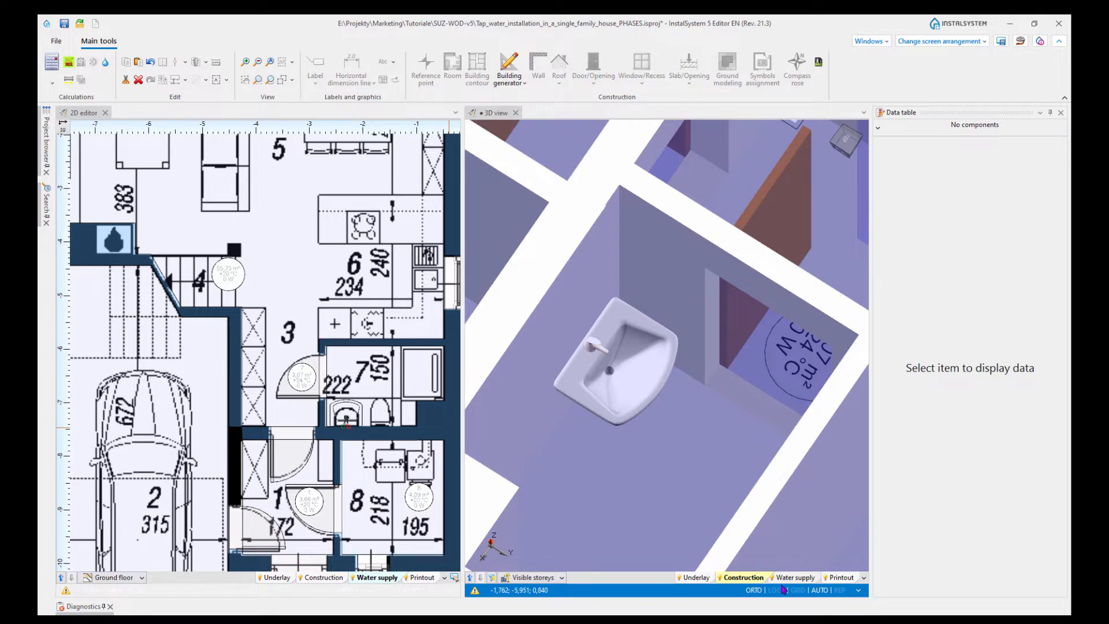
Step: Select the bathroom 7 washbasin on the Water supply layer of the 3D view and widen the Data table
click(604, 391)
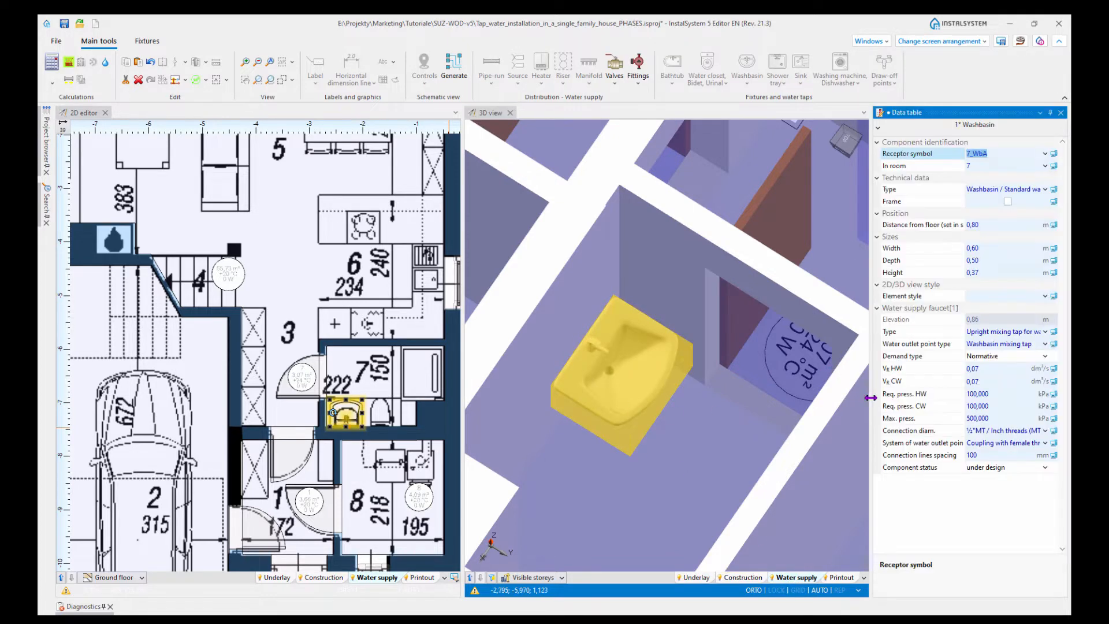
drag(870, 397, 836, 397)
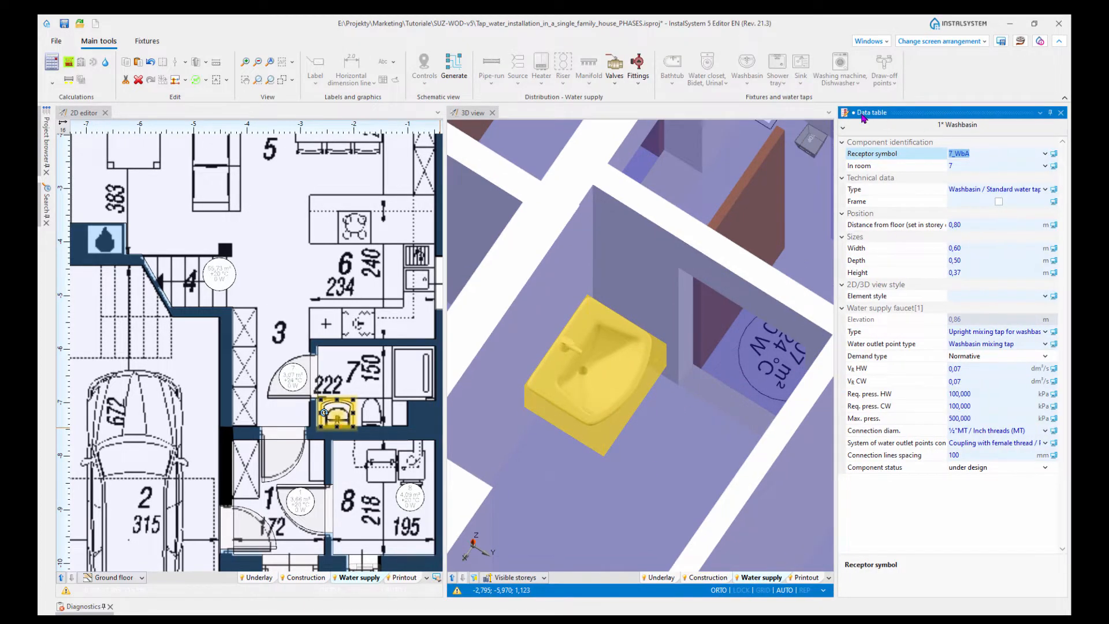
scroll(578, 374, up, 2)
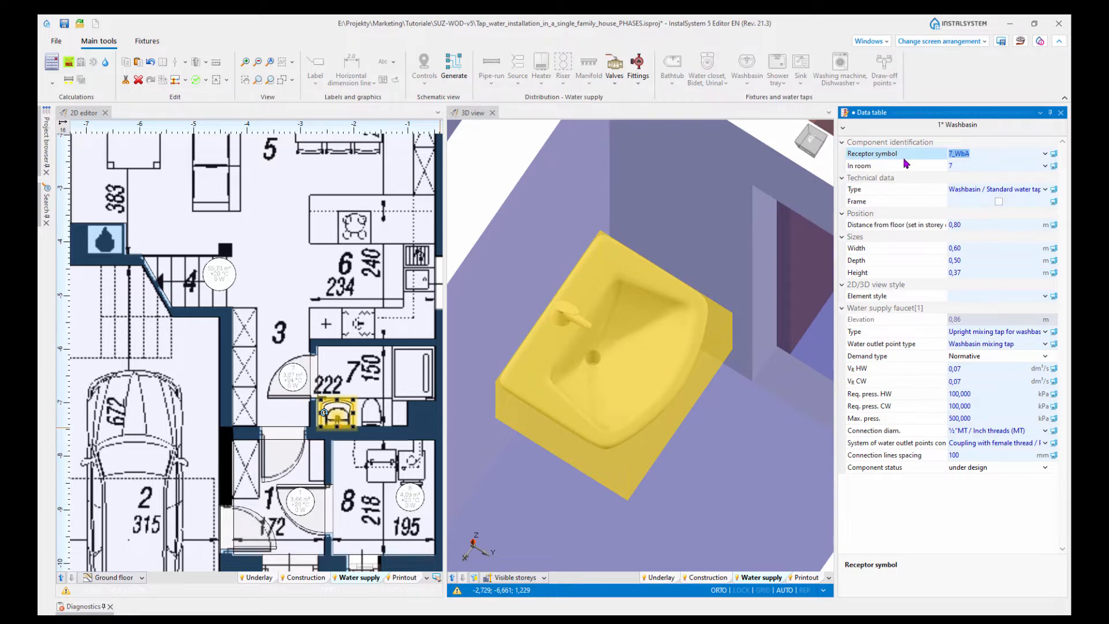
Step: Compare the washbasin's In room property with the label of room 7 on the ground floor plan
click(954, 165)
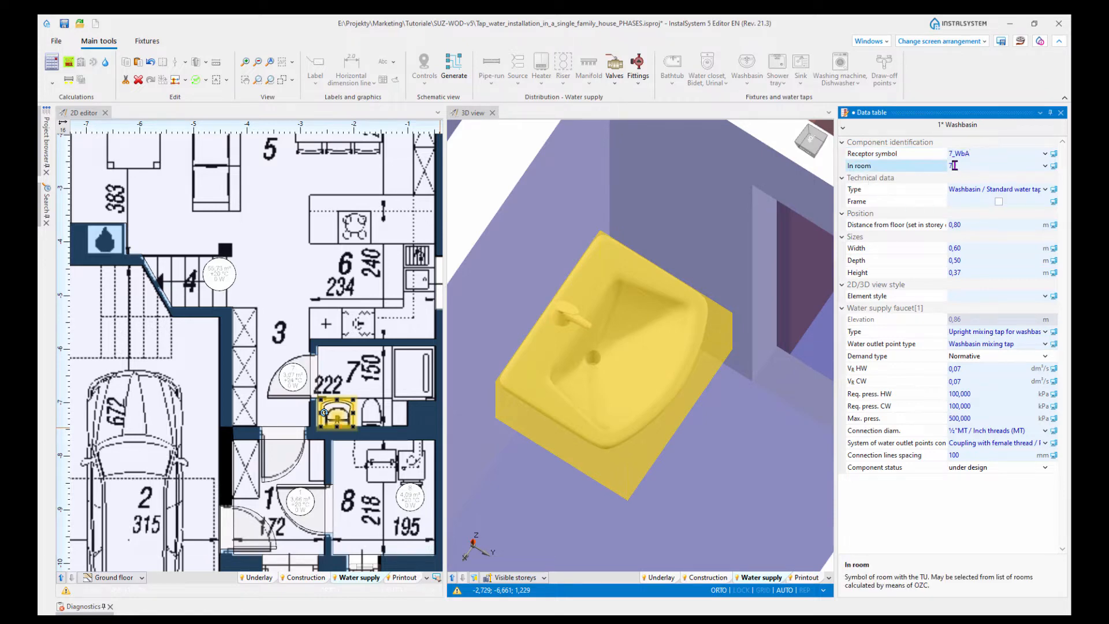
click(973, 169)
scroll(364, 412, up, 3)
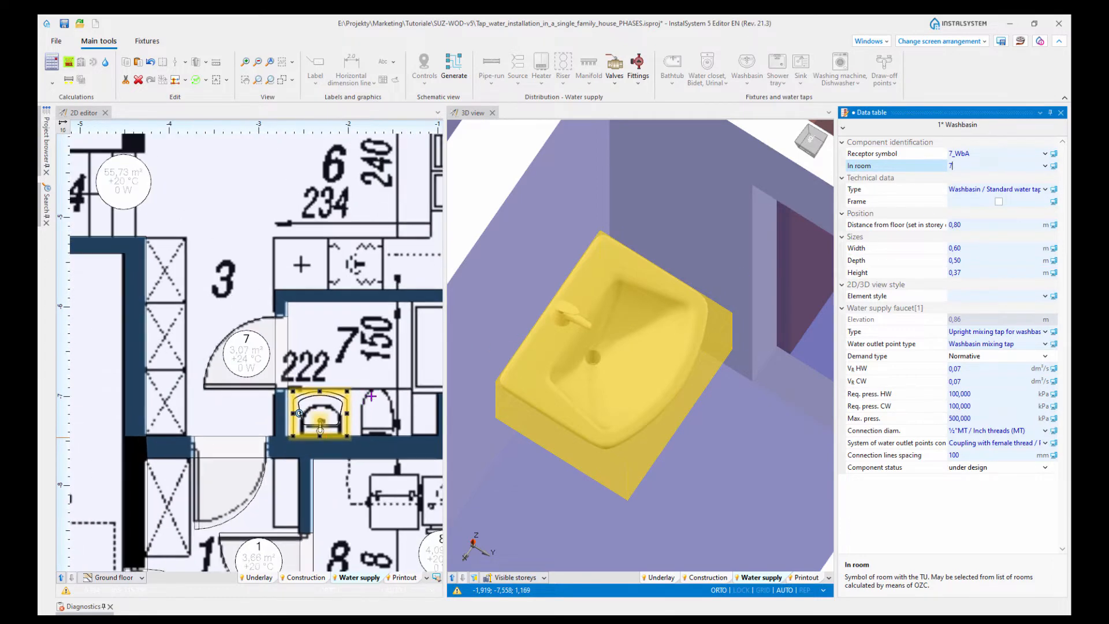
scroll(371, 396, down, 3)
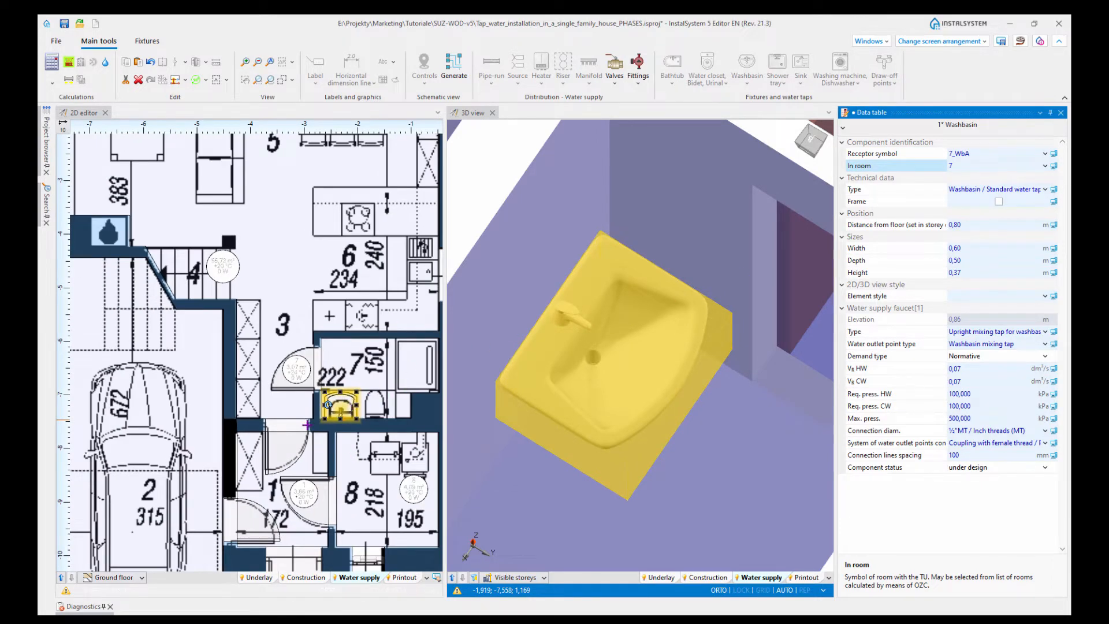
middle_drag(308, 425, 255, 446)
scroll(245, 420, up, 4)
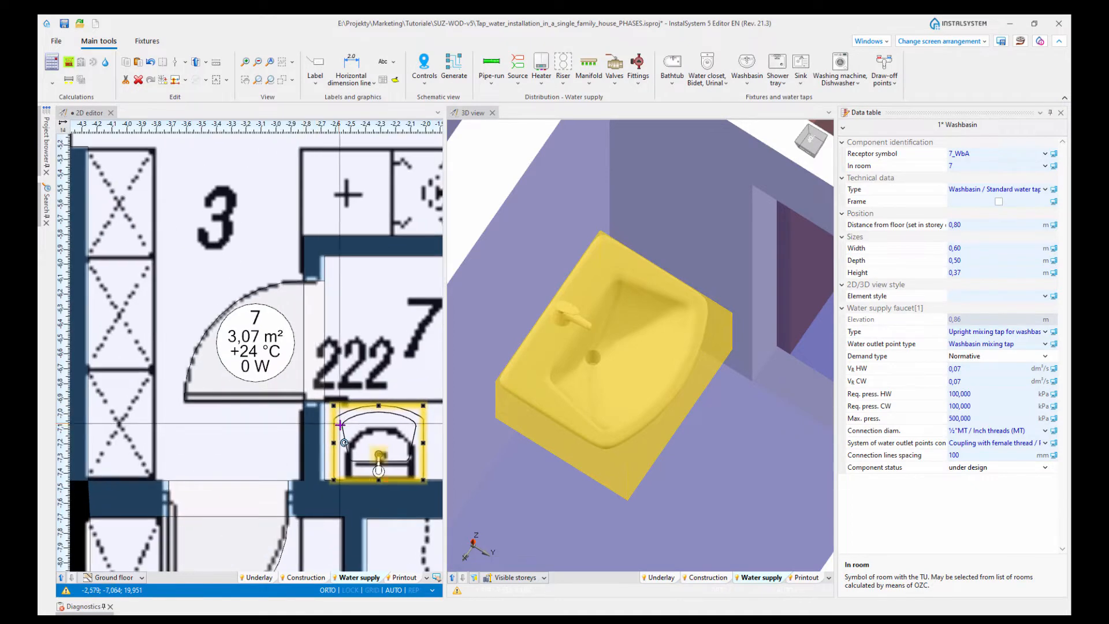
scroll(340, 424, down, 3)
scroll(260, 292, up, 4)
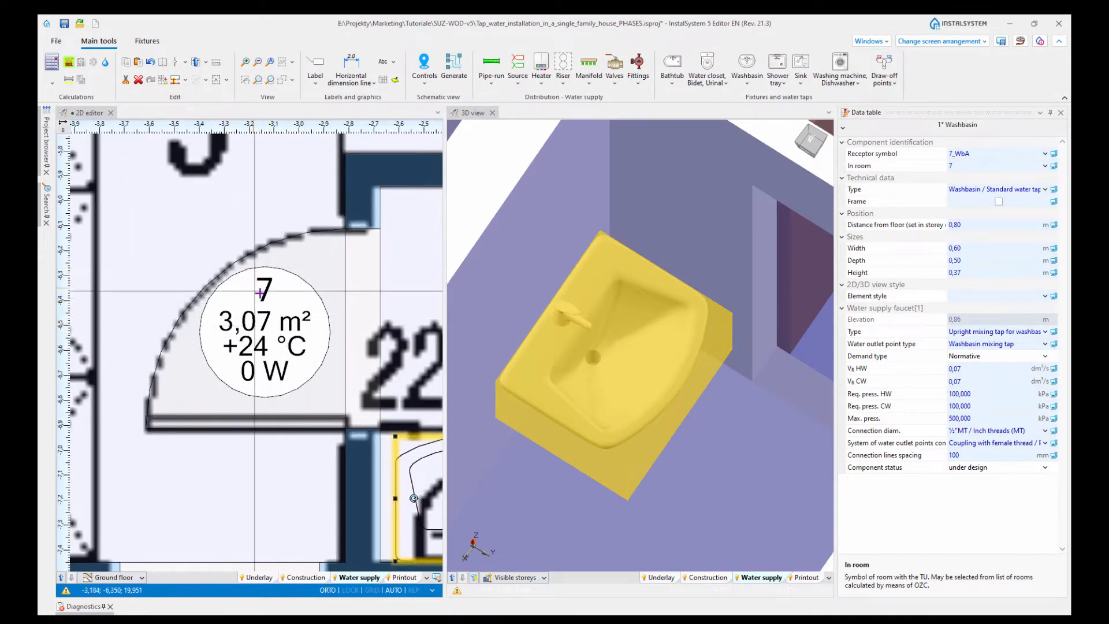
scroll(259, 291, down, 3)
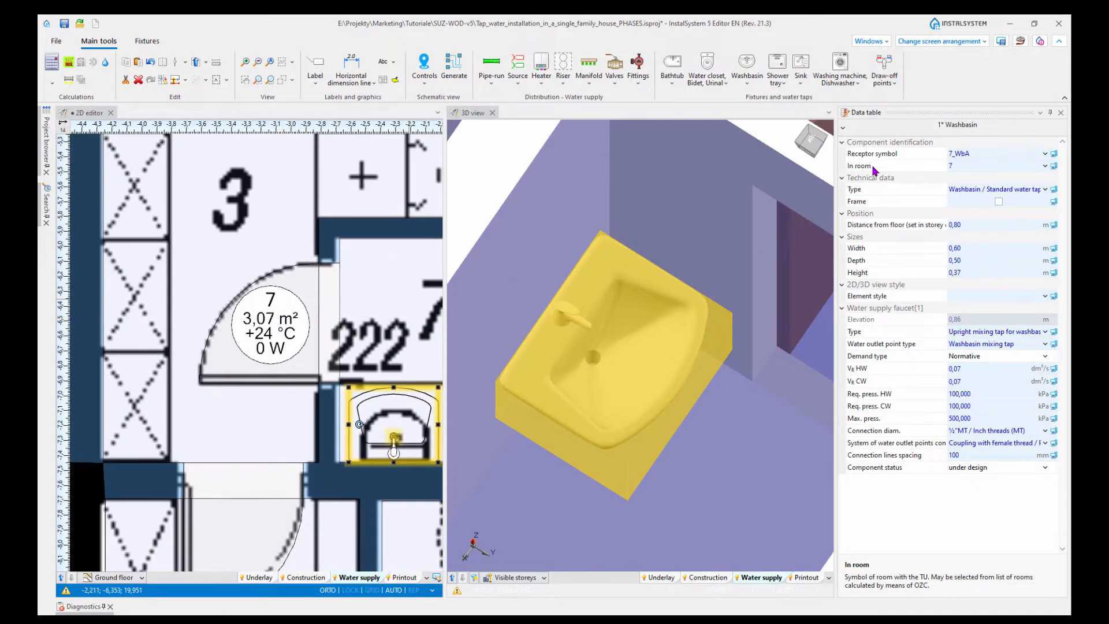
scroll(282, 363, down, 3)
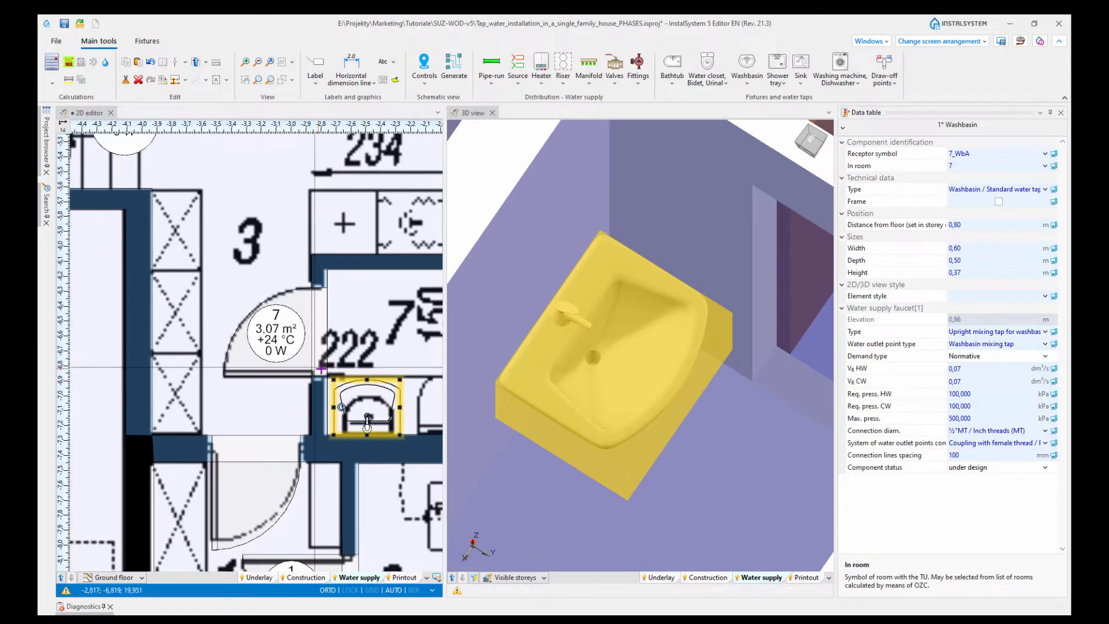
Step: Try the Double washbasin type on the fixture in bathroom 7
click(978, 187)
click(1045, 189)
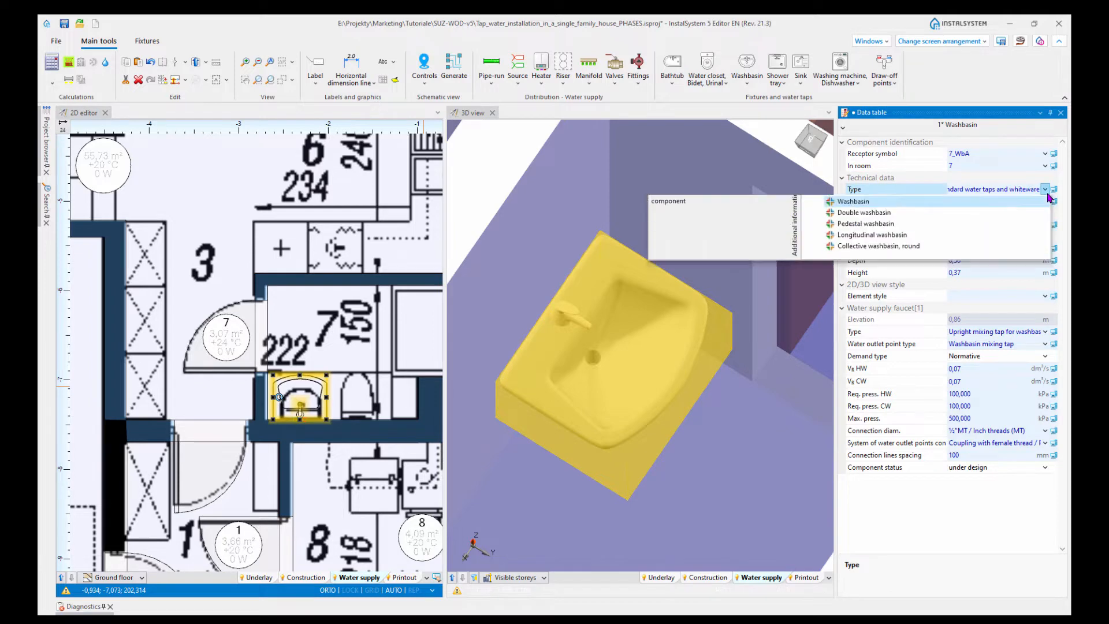
click(865, 235)
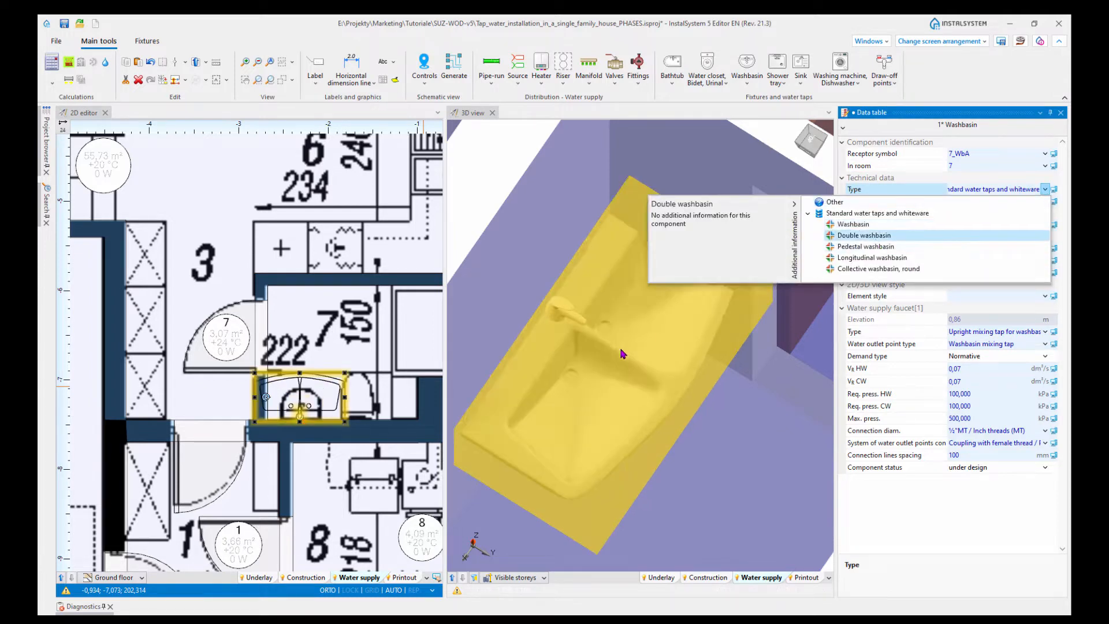
click(634, 379)
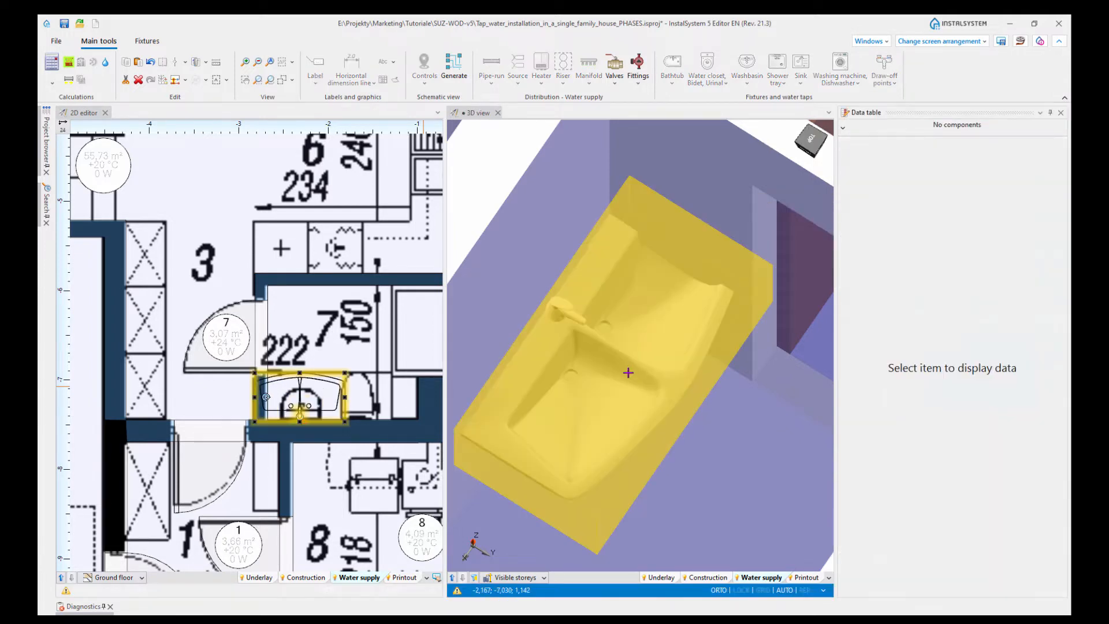
Step: Try the Pedestal washbasin type on the same fixture and view its shape in 3D
click(1046, 190)
click(1045, 190)
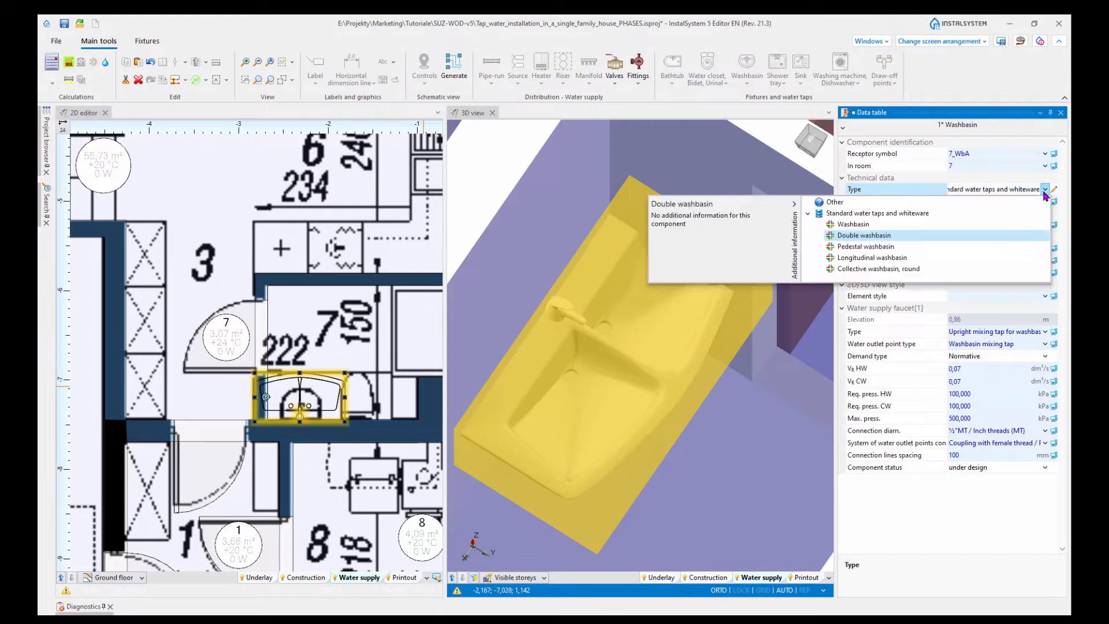
click(865, 247)
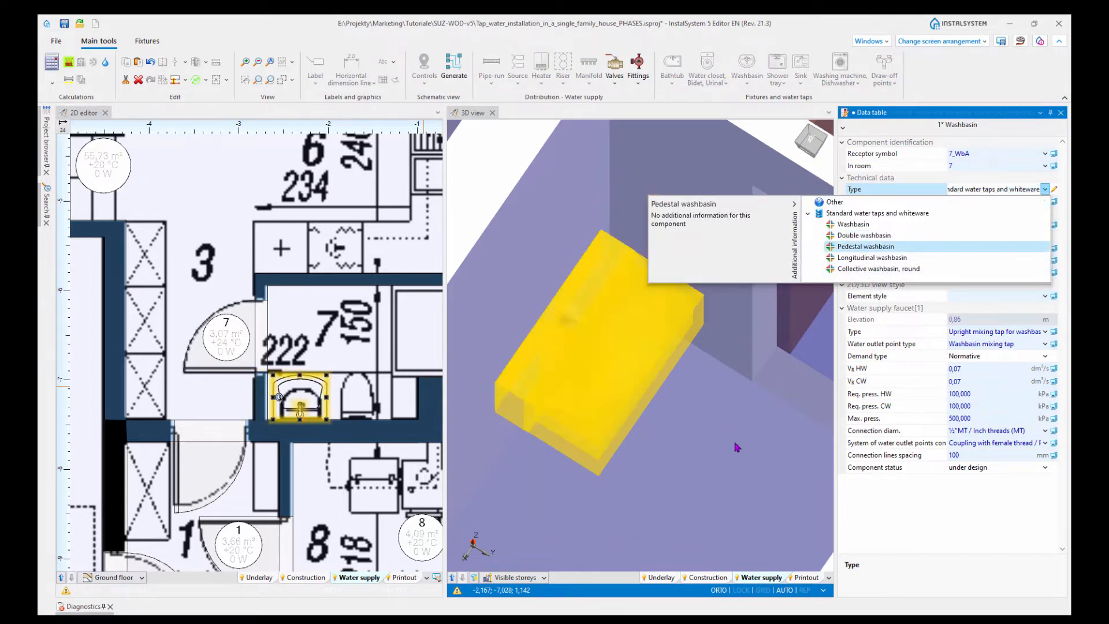
click(705, 445)
middle_drag(673, 428, 668, 438)
click(645, 425)
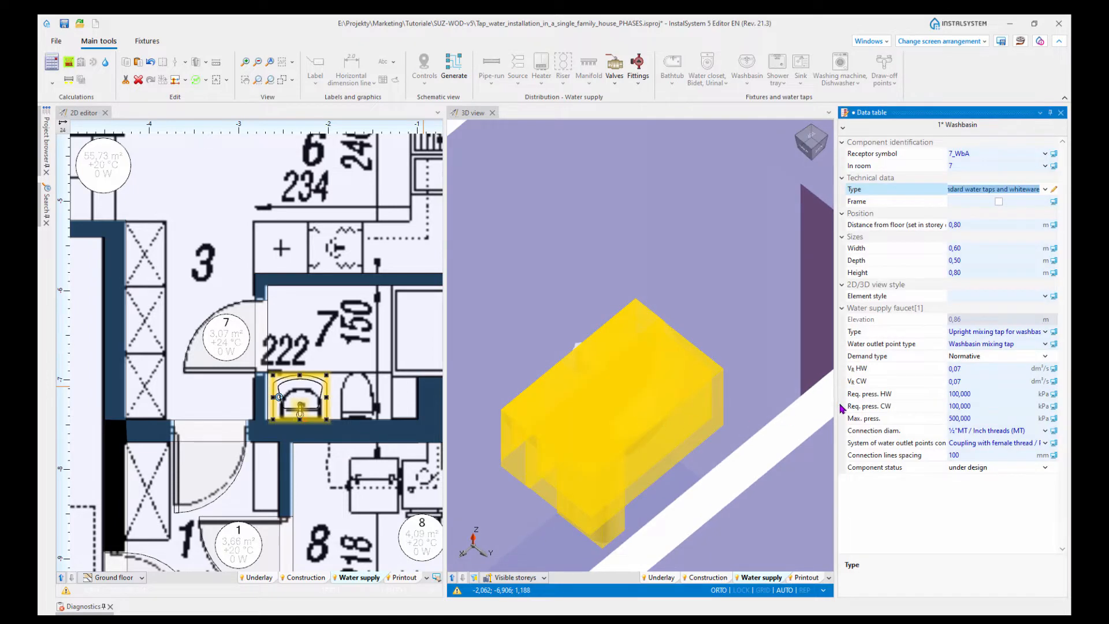
click(765, 346)
click(634, 407)
Step: Try the Longitudinal washbasin type on the fixture and view how it fits the bathroom in 3D
click(1046, 190)
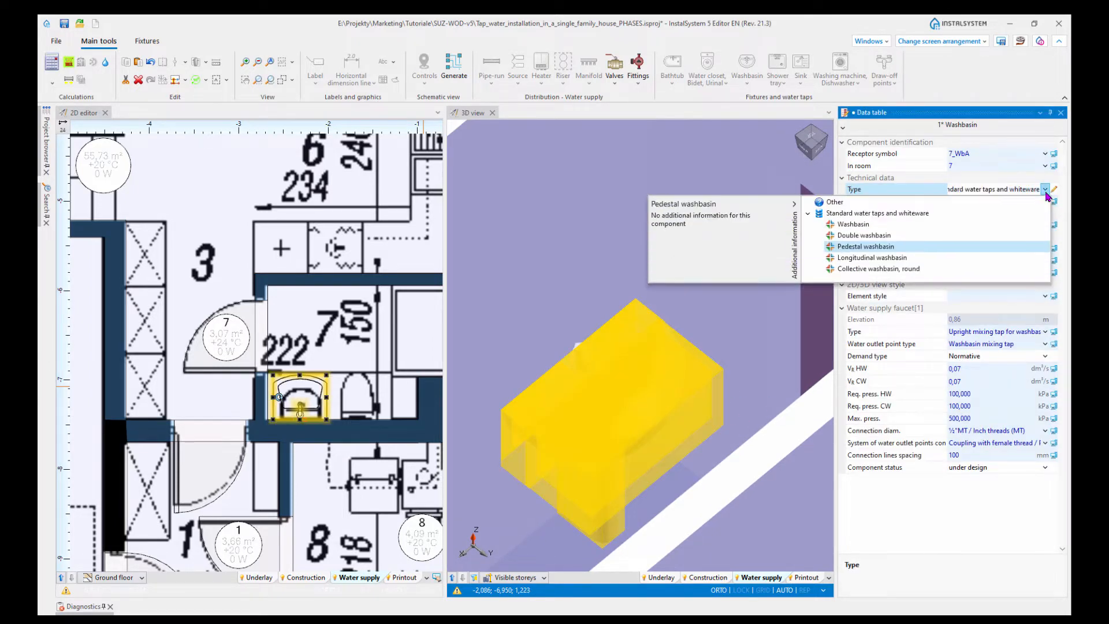
click(872, 258)
click(701, 459)
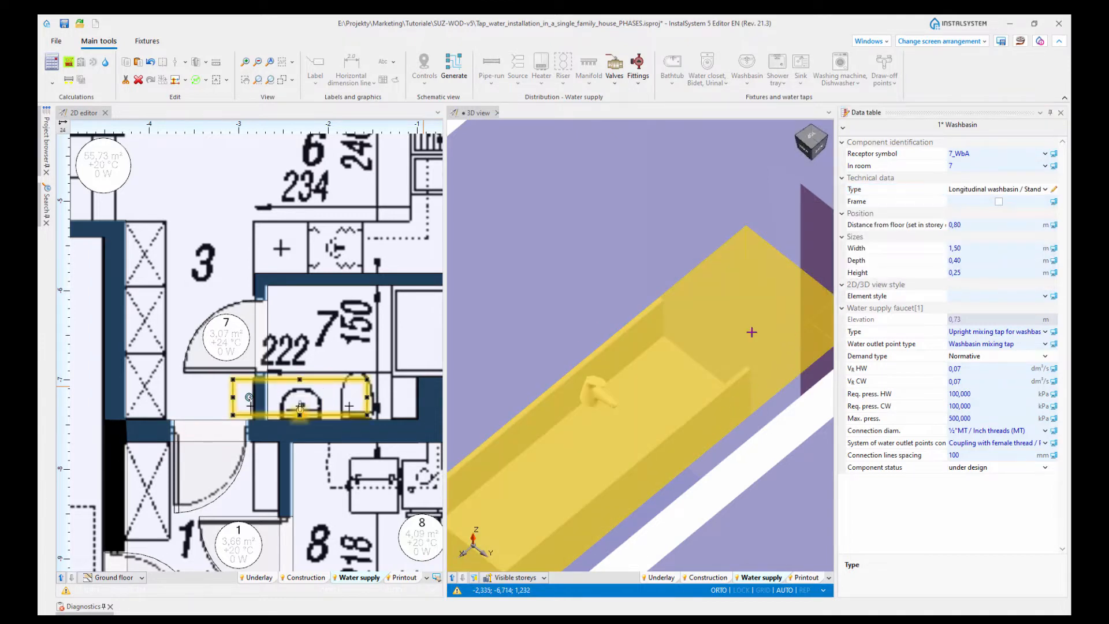
scroll(748, 331, down, 5)
click(583, 356)
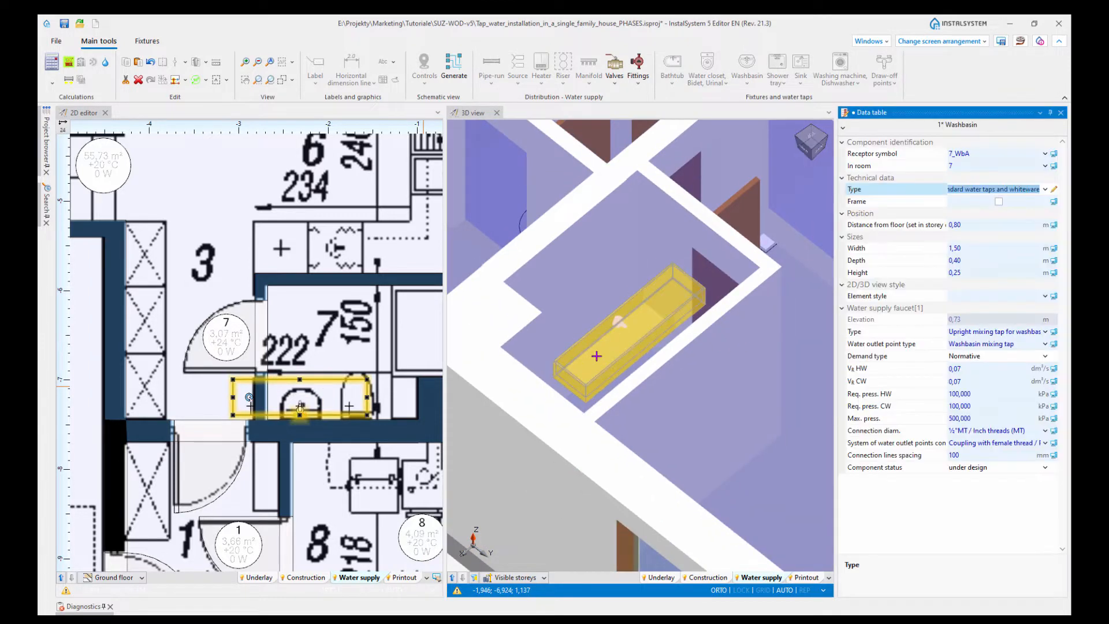
scroll(584, 356, up, 3)
Step: Set the fixture's type back to the standard Washbasin and view it in 3D
click(1047, 192)
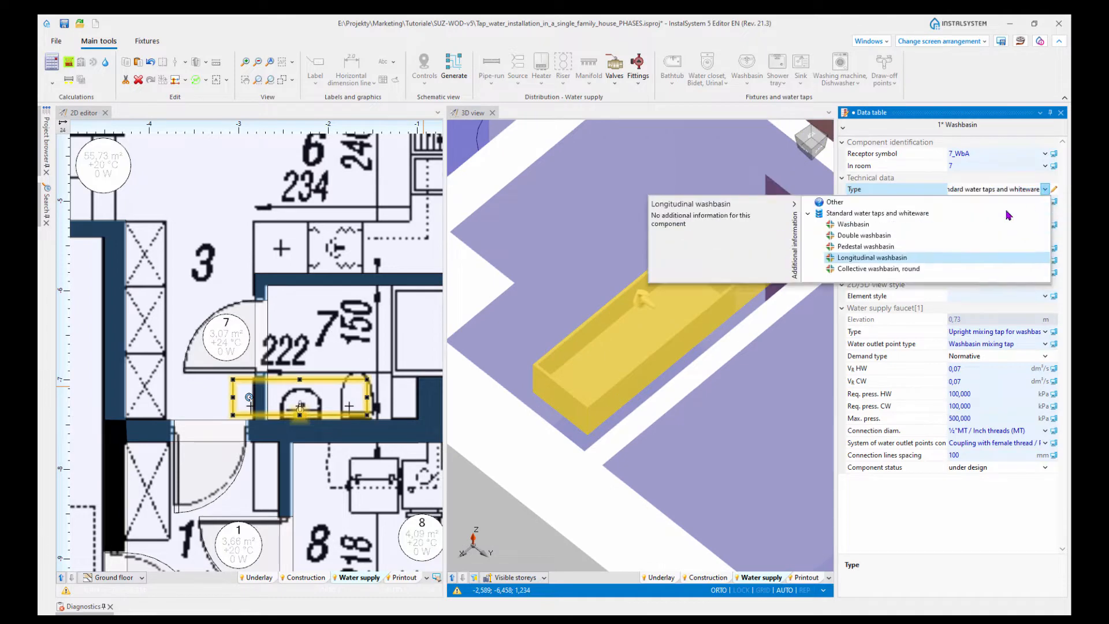
click(861, 221)
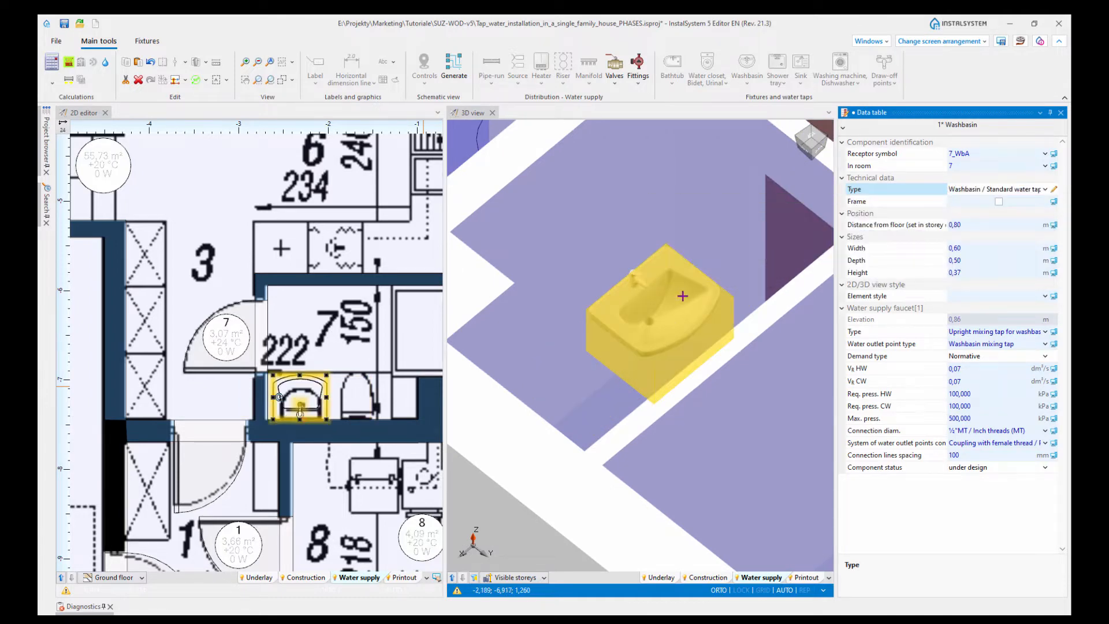
scroll(693, 295, up, 2)
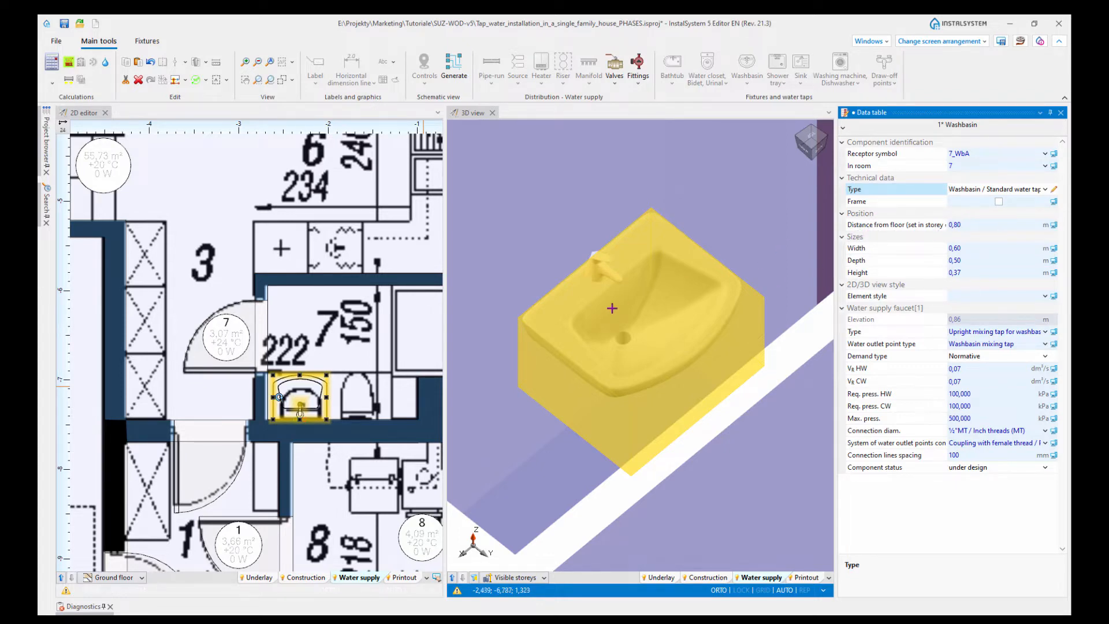
middle_drag(586, 389, 597, 402)
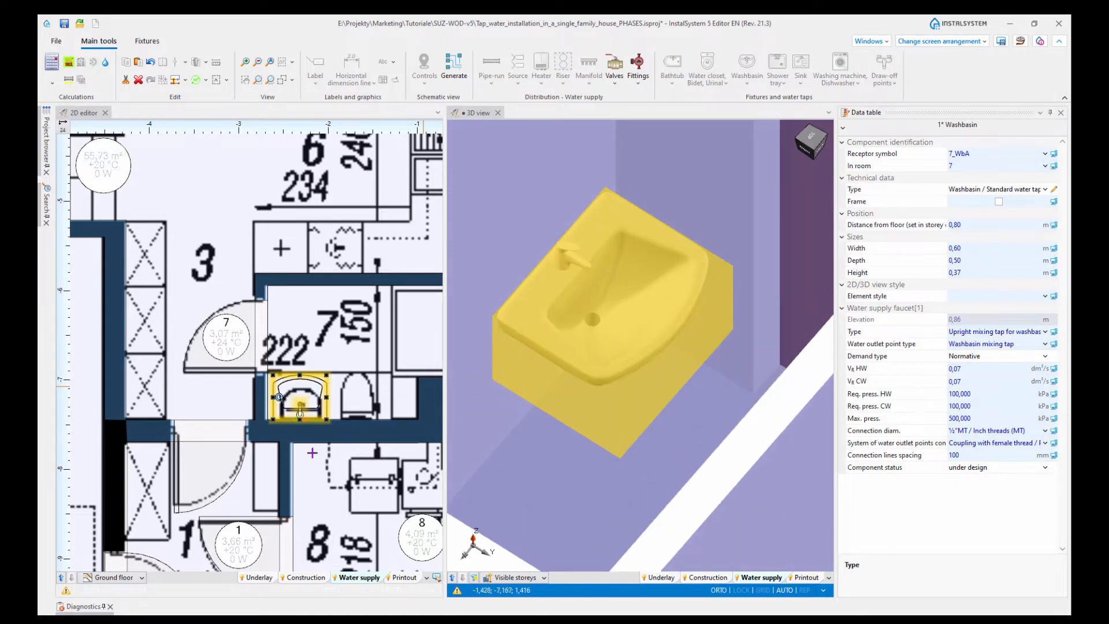
Step: Resize the washbasin in room 7 to a width of 0,50 m and a depth of 0,40 m, and move it against the wall
scroll(297, 411, up, 7)
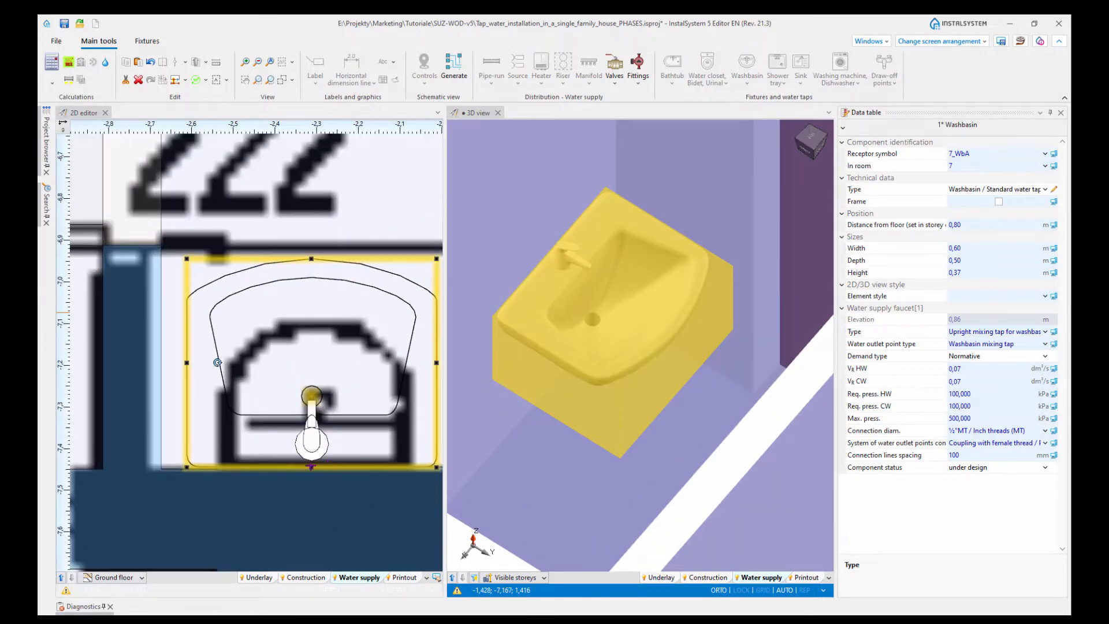
middle_drag(347, 492, 308, 487)
click(1016, 245)
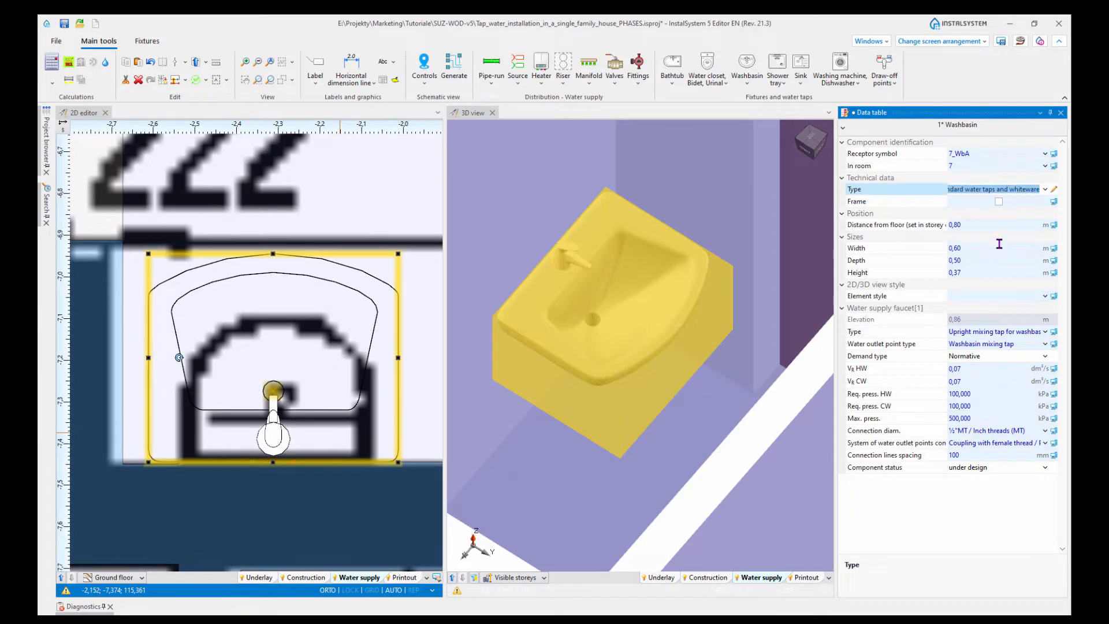
click(975, 247)
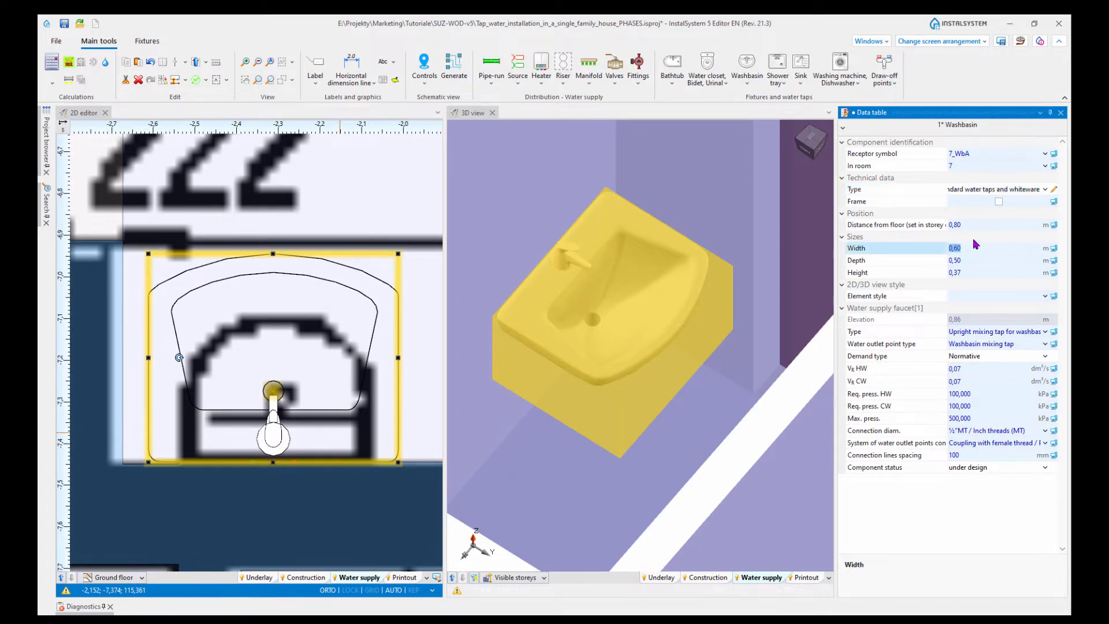
text(0,50)
key(Return)
key(Tab)
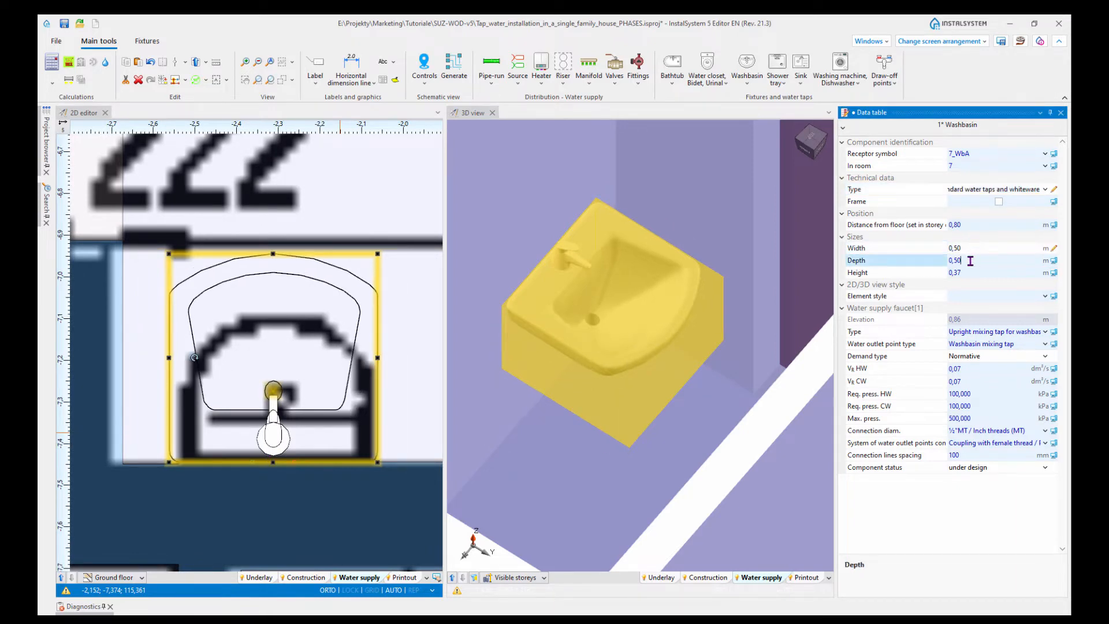
text(0,4)
key(Return)
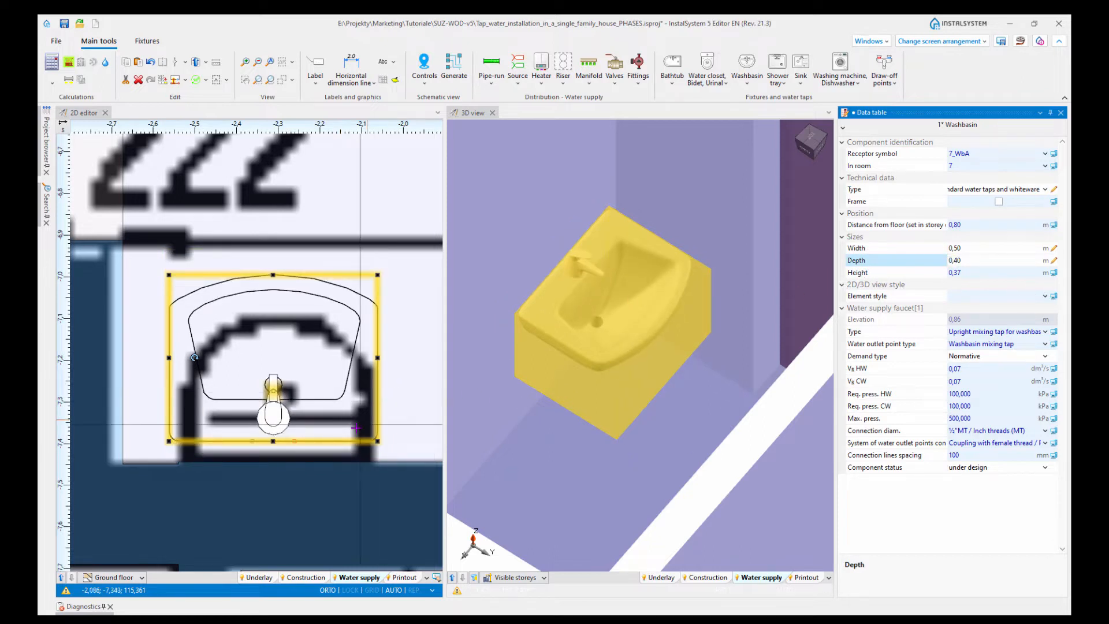
drag(302, 435, 290, 452)
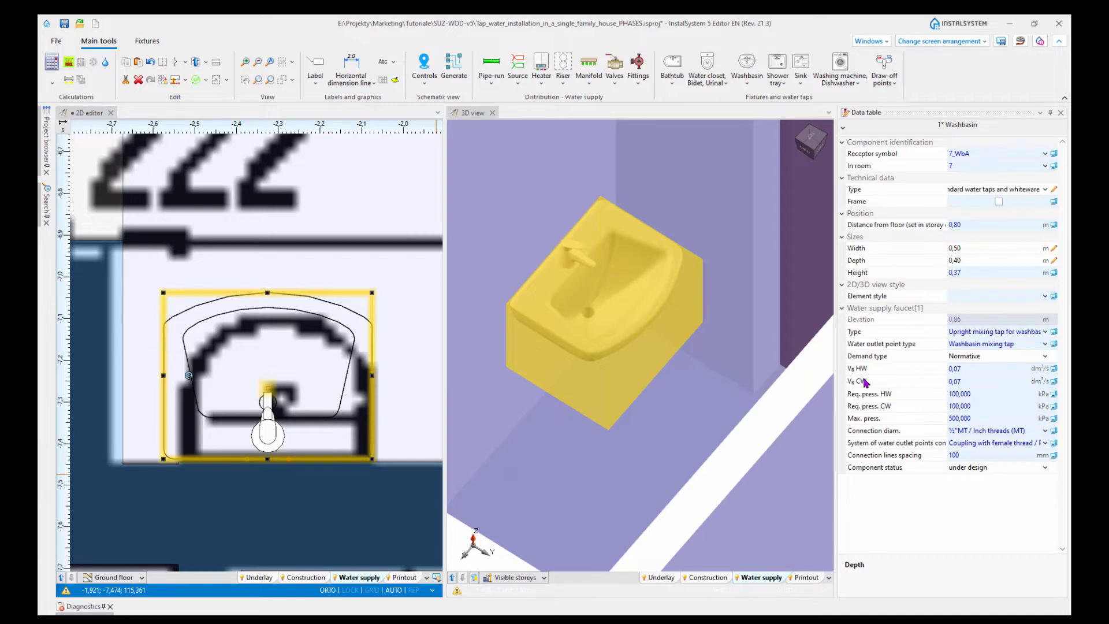
Step: Examine the washbasin faucet's available types, its hot and cold water normative outflows and the water outlet point types
click(1045, 332)
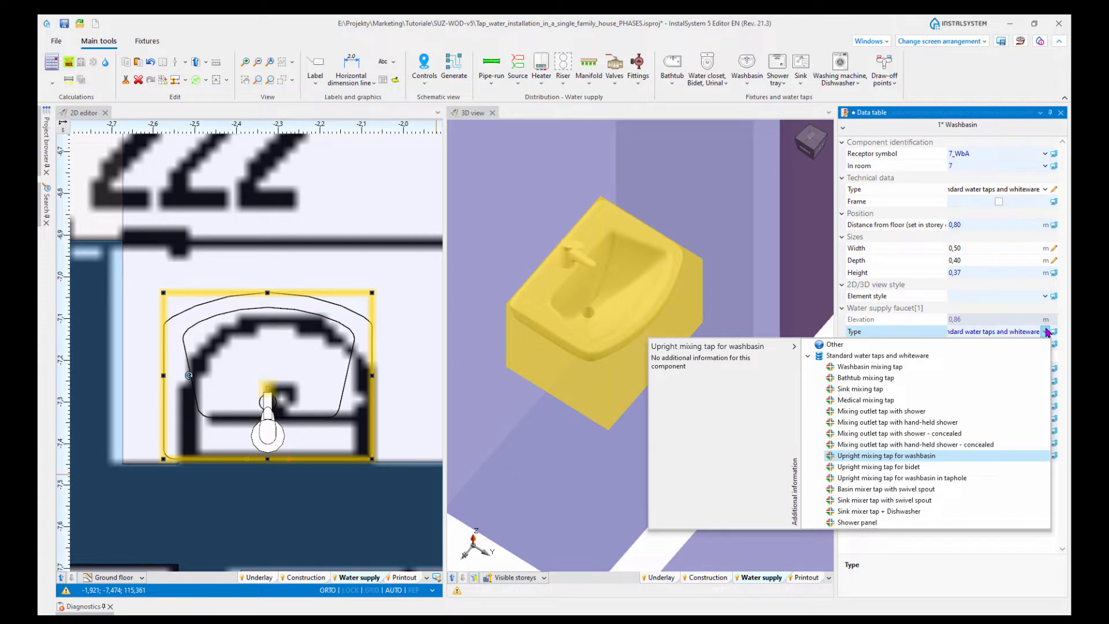
click(1046, 334)
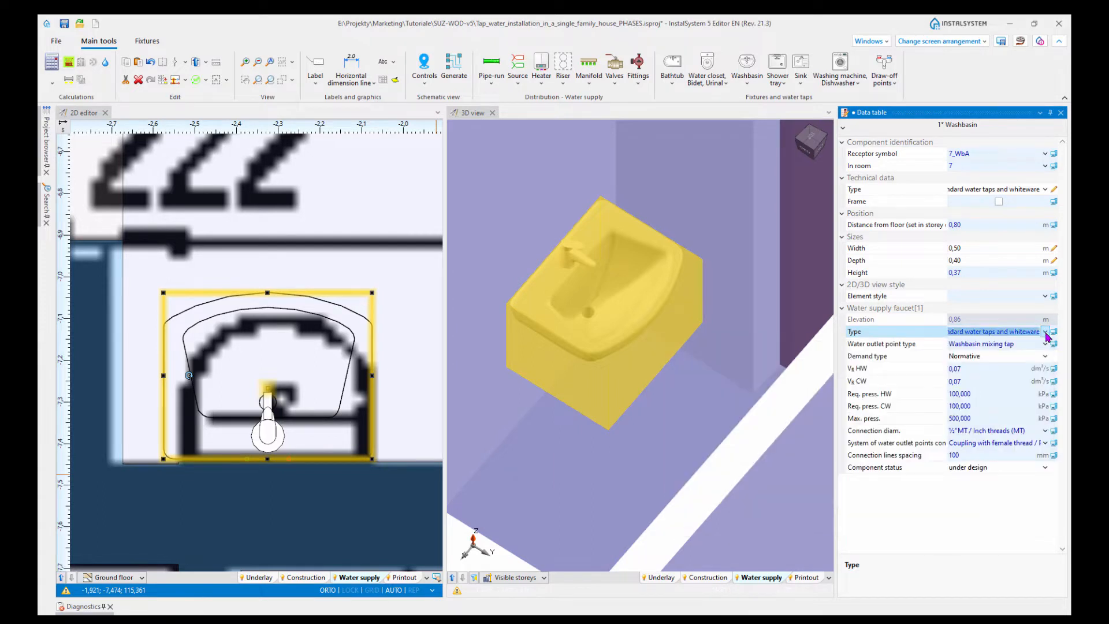
click(1046, 332)
click(1046, 332)
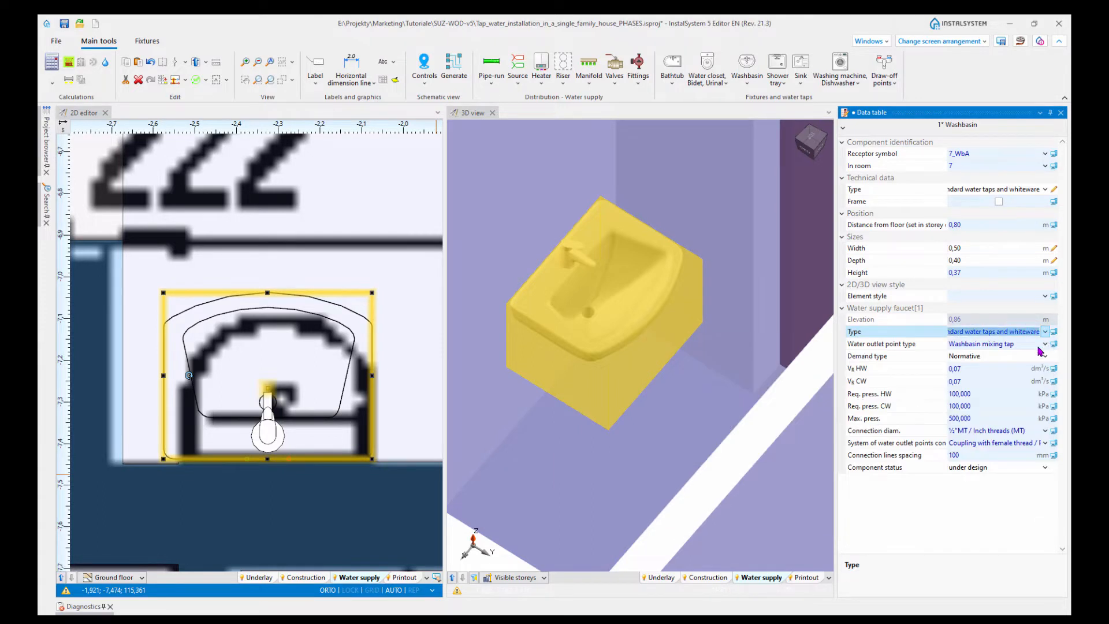
click(980, 369)
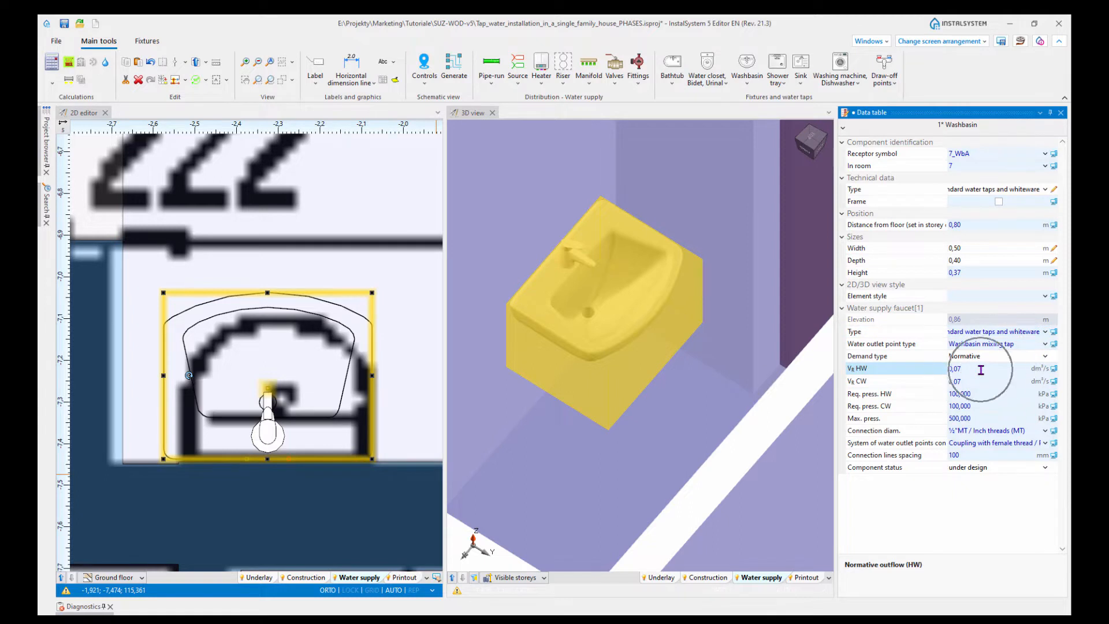
click(981, 382)
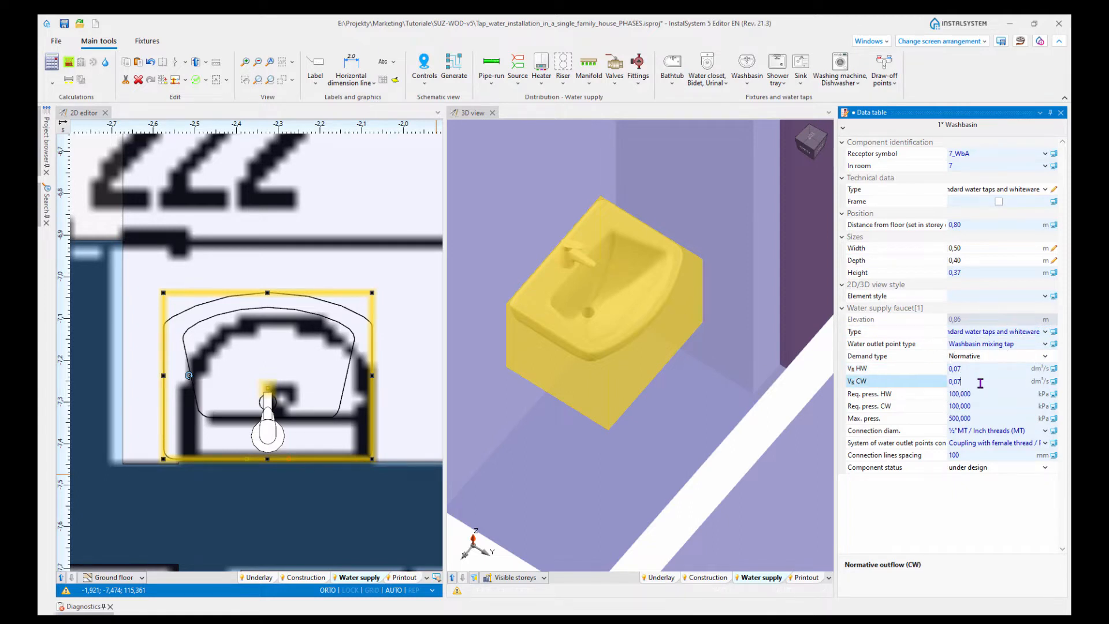
click(983, 370)
click(984, 386)
click(1045, 344)
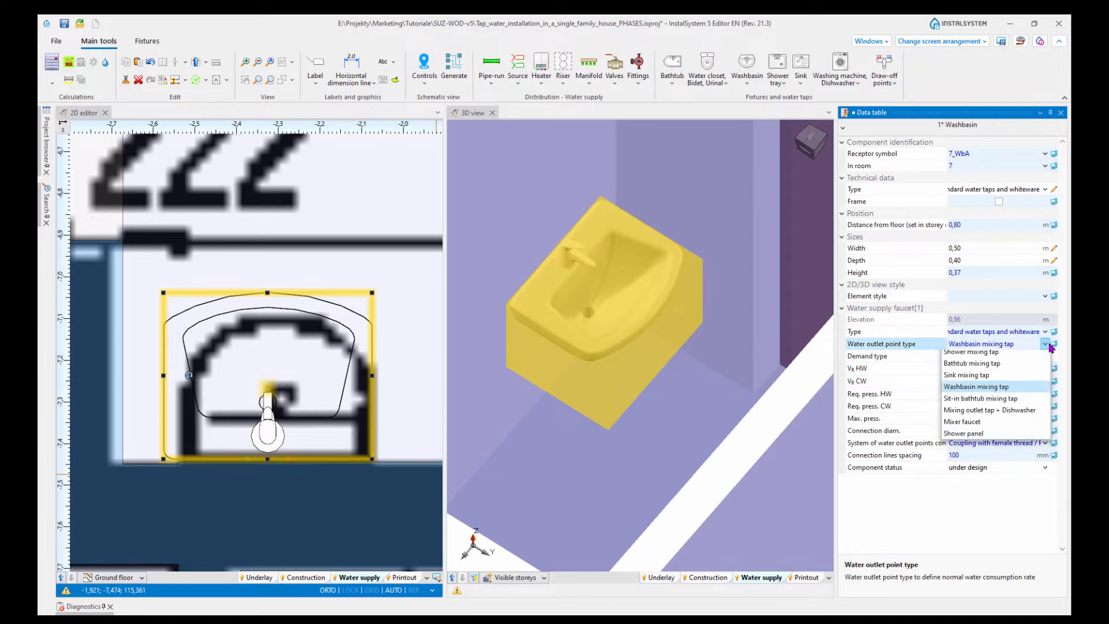
click(1045, 344)
Step: Try the faucet type Mixing outlet tap with shower - concealed, check its normative outflow and restore the default faucet type
click(1047, 334)
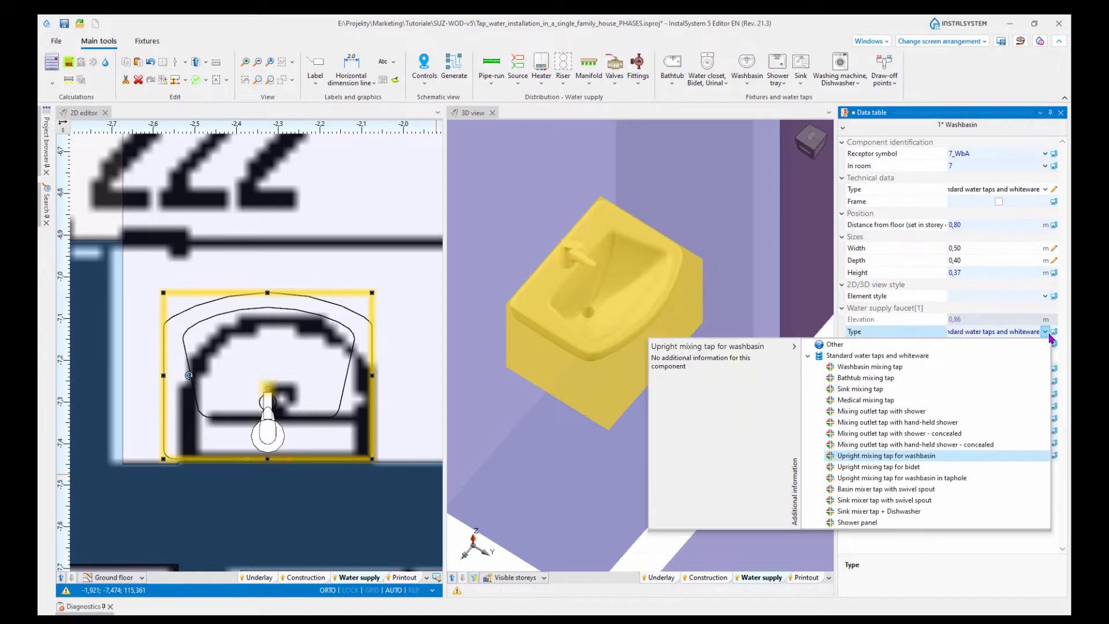
click(1020, 434)
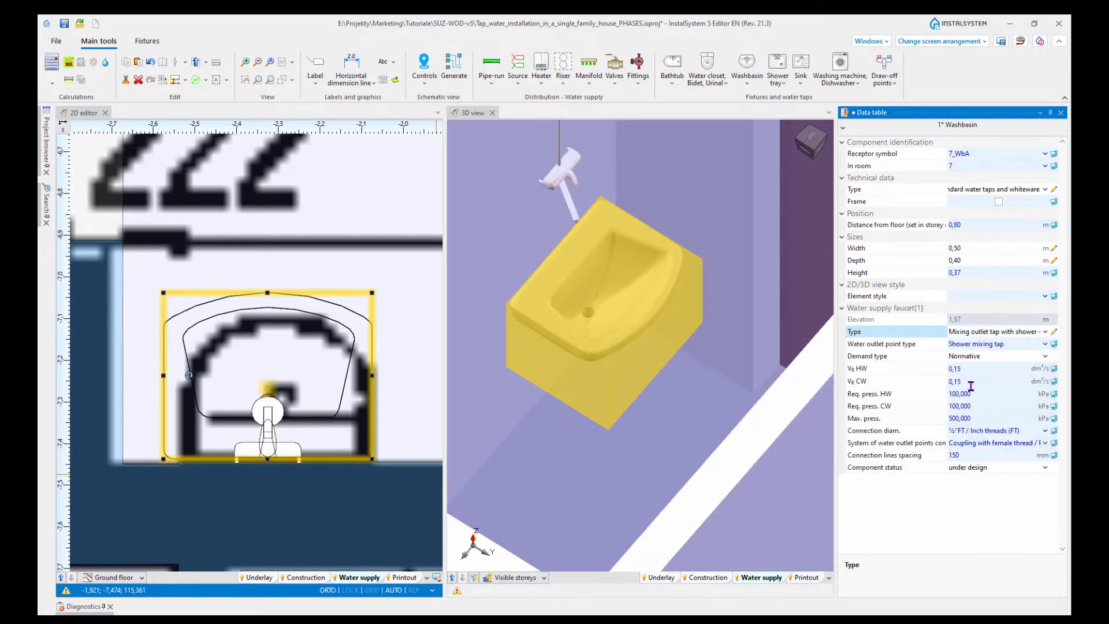
click(969, 368)
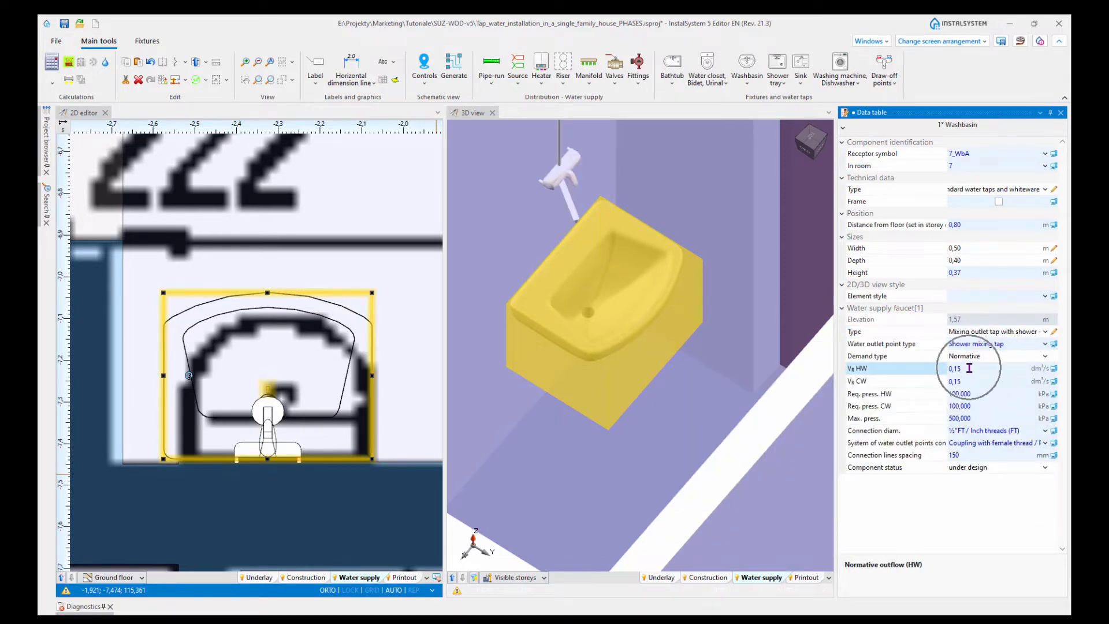
click(1054, 333)
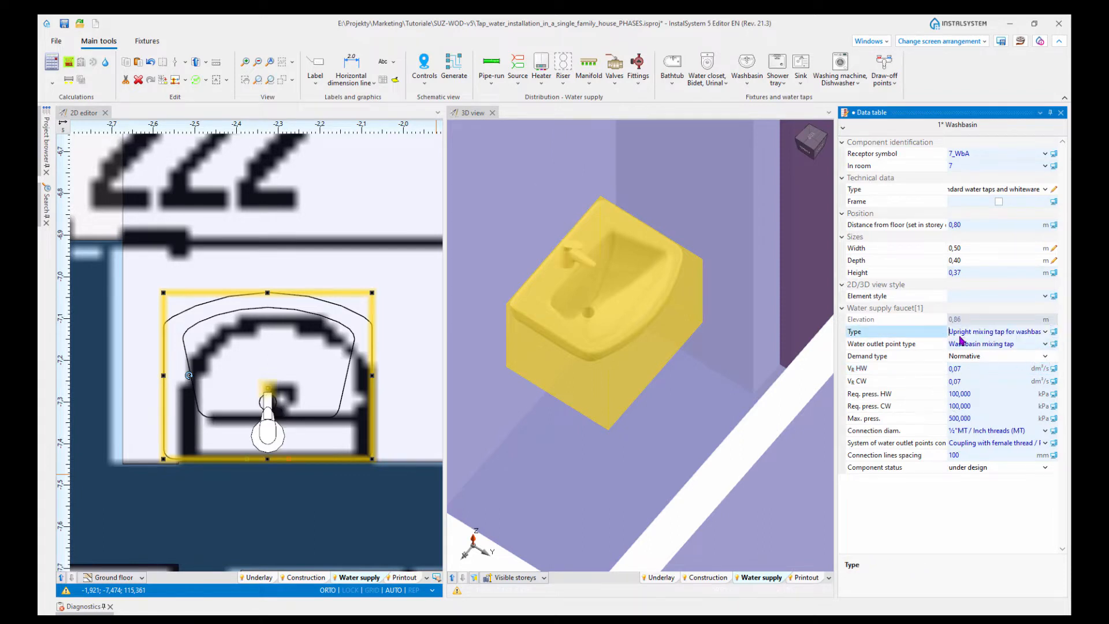
Step: Try Sink mixing tap and Sit-in bathtub mixing tap as the faucet's water outlet point type, and restore the default
click(965, 370)
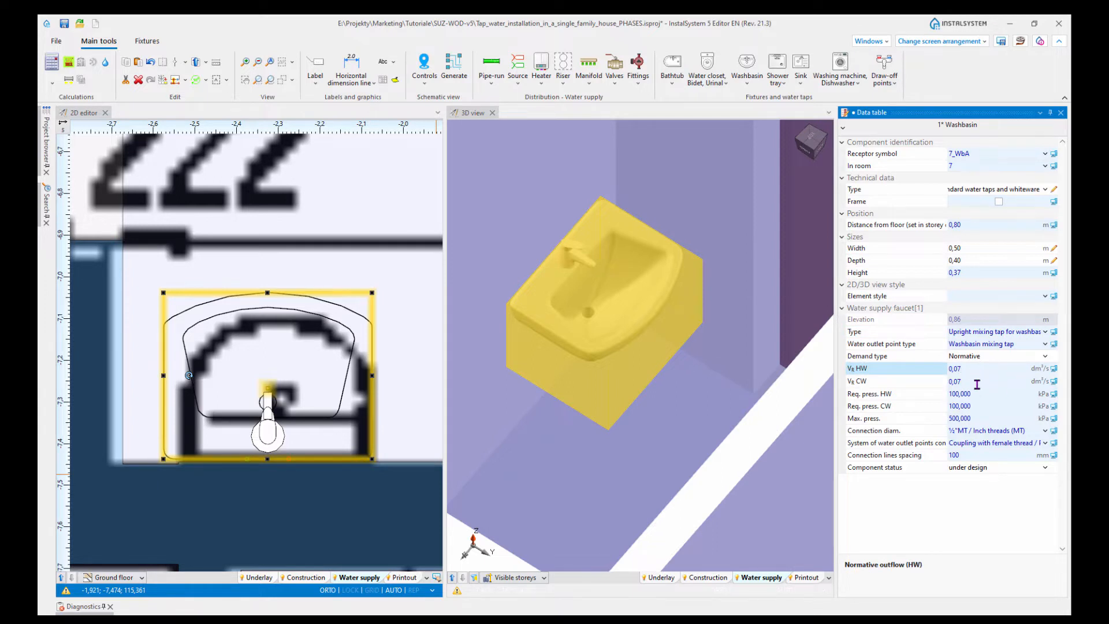
click(967, 384)
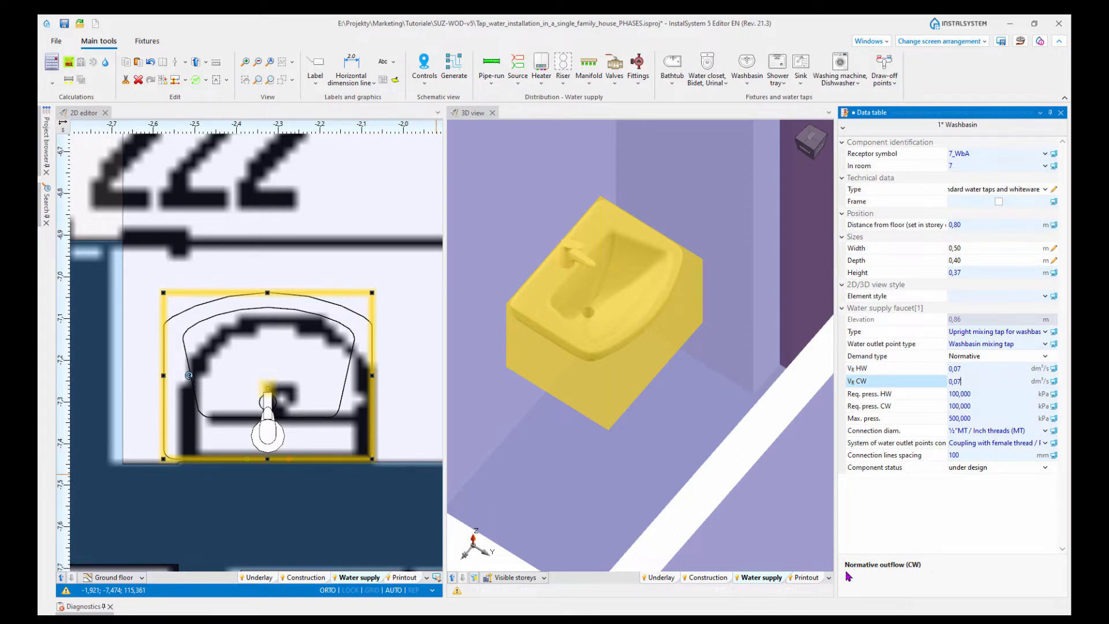
click(973, 370)
click(970, 384)
click(1046, 344)
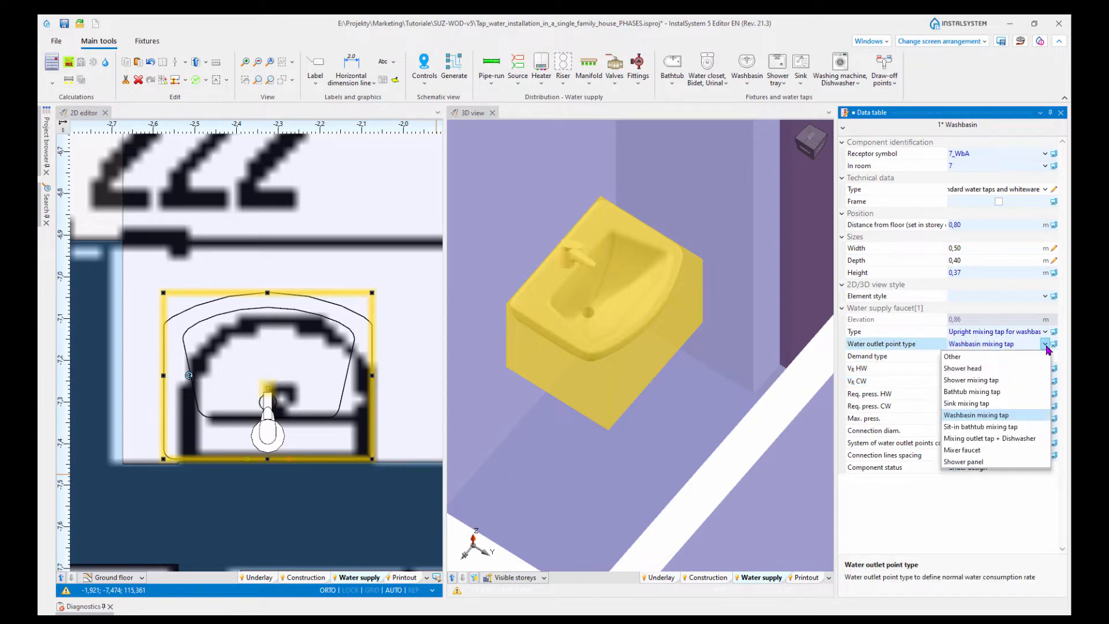
key(Up)
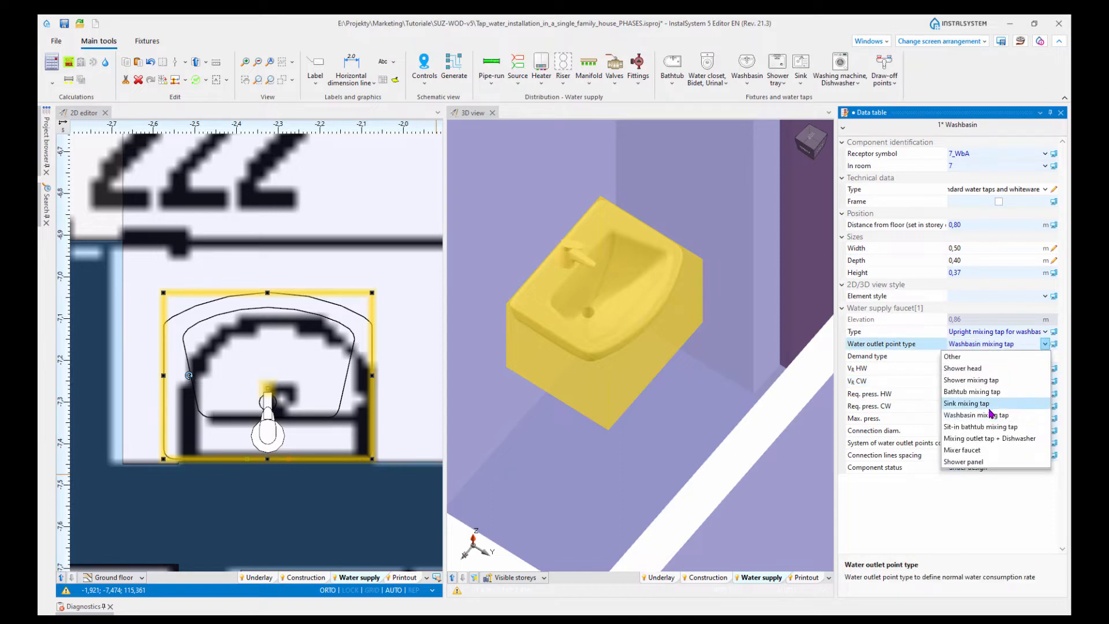
key(Return)
click(1046, 344)
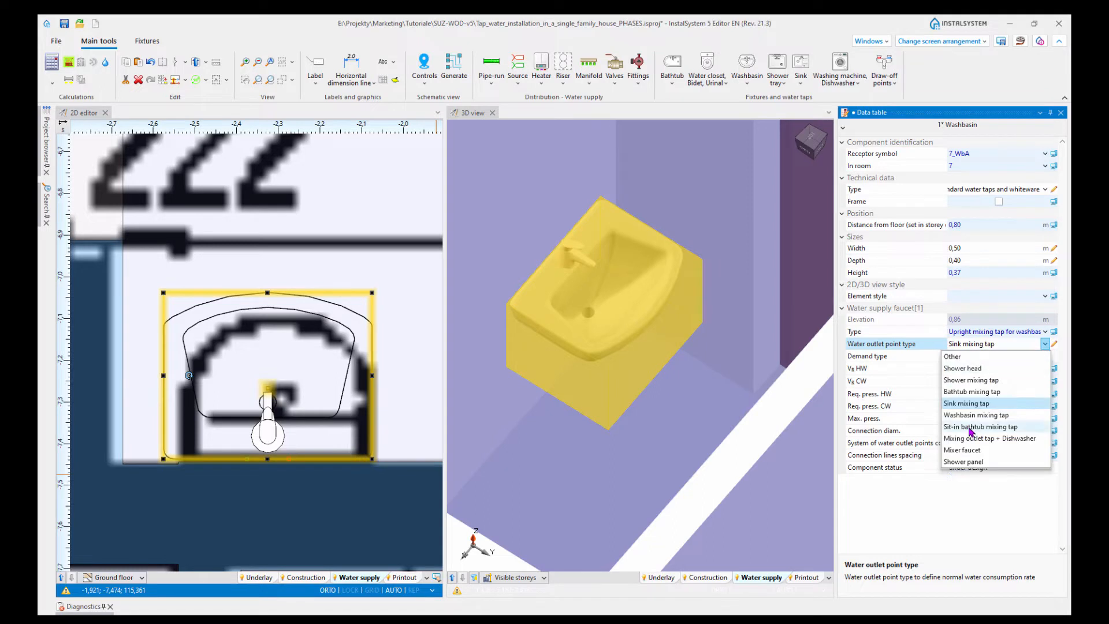
click(973, 427)
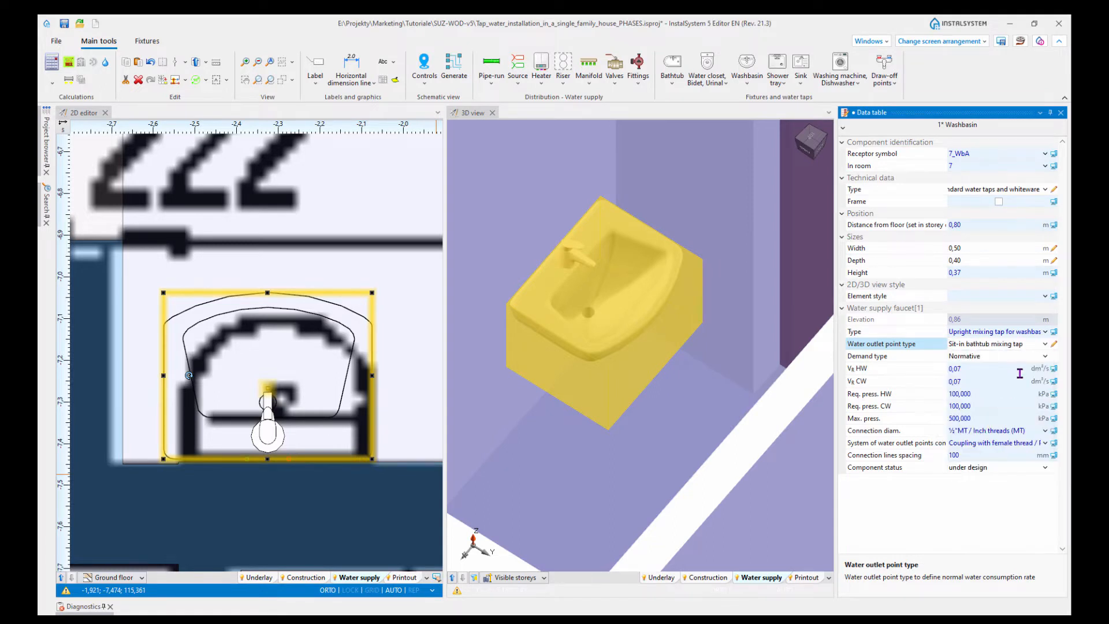
click(1045, 344)
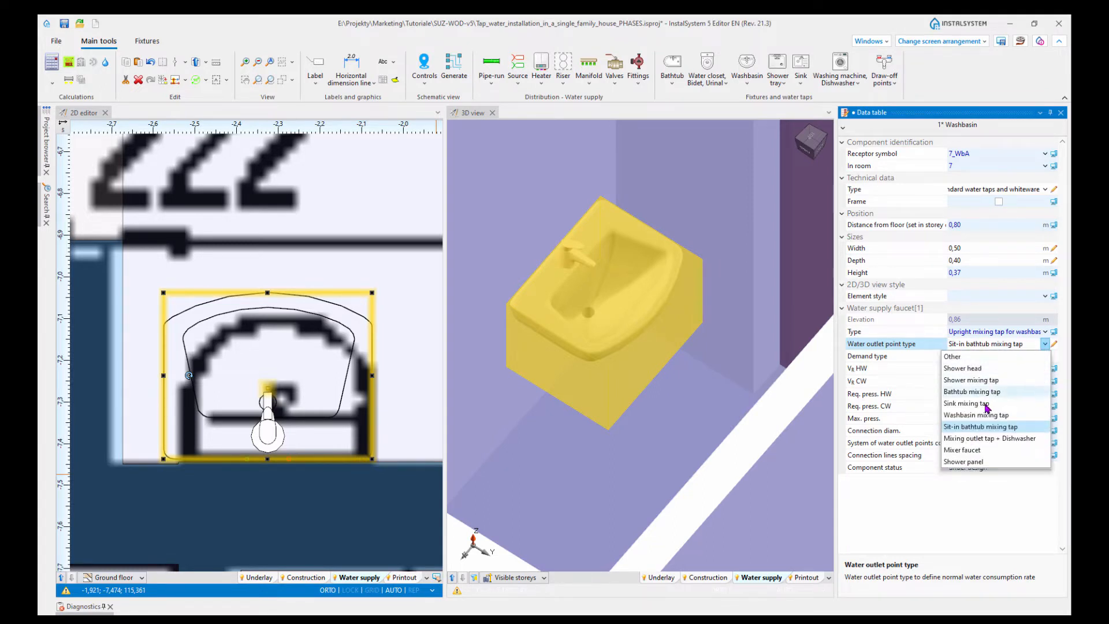
click(983, 405)
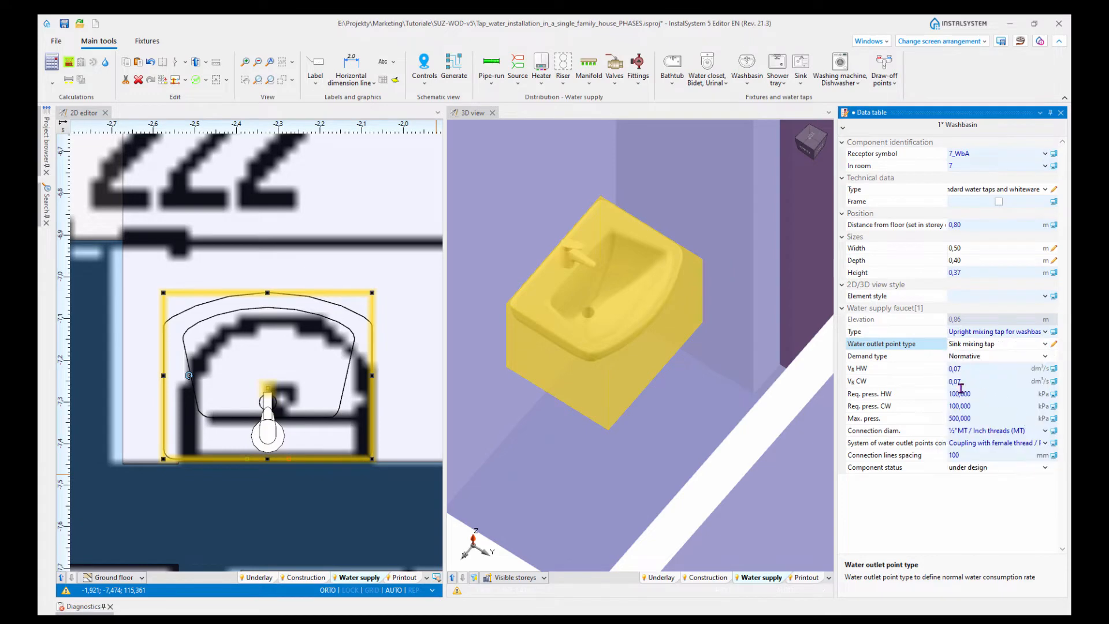
click(1054, 344)
Step: Examine the faucet's required hot and cold water pressures and its maximum pressure
click(984, 396)
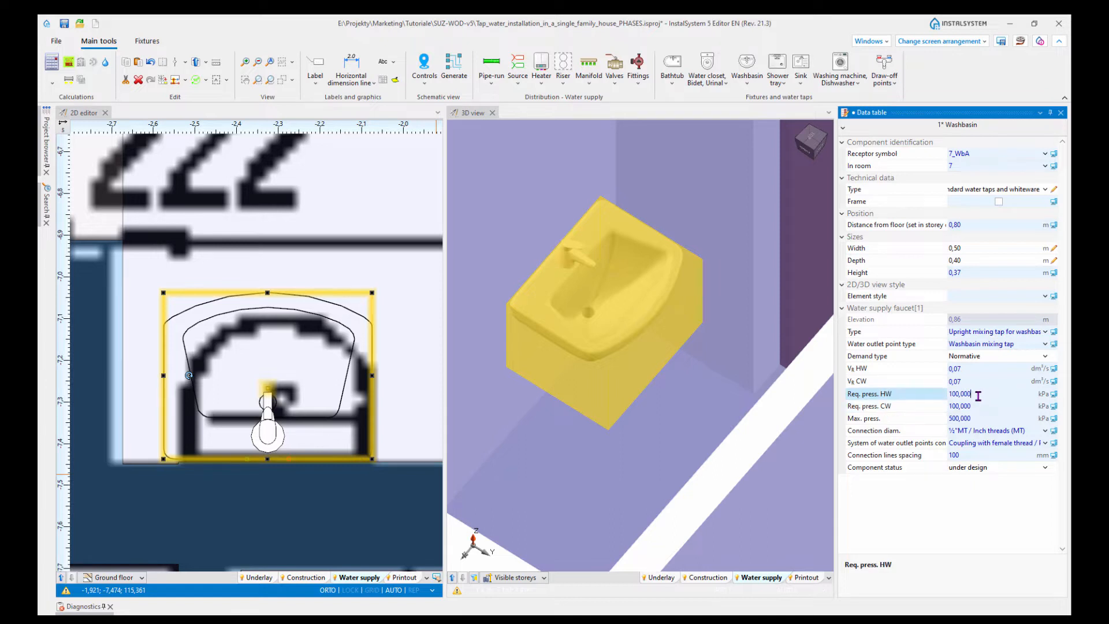
click(978, 415)
click(980, 397)
click(977, 418)
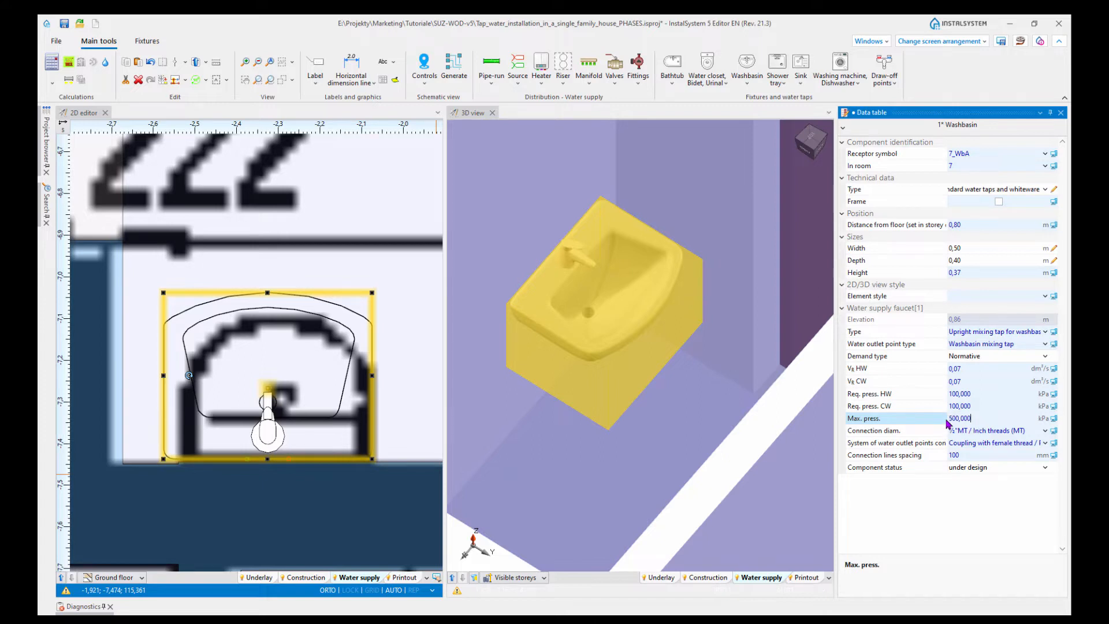
drag(985, 421, 948, 423)
click(988, 421)
Step: Examine the faucet's connection diameter and the available systems of water outlet point connections, viewing the tap in 3D
click(872, 431)
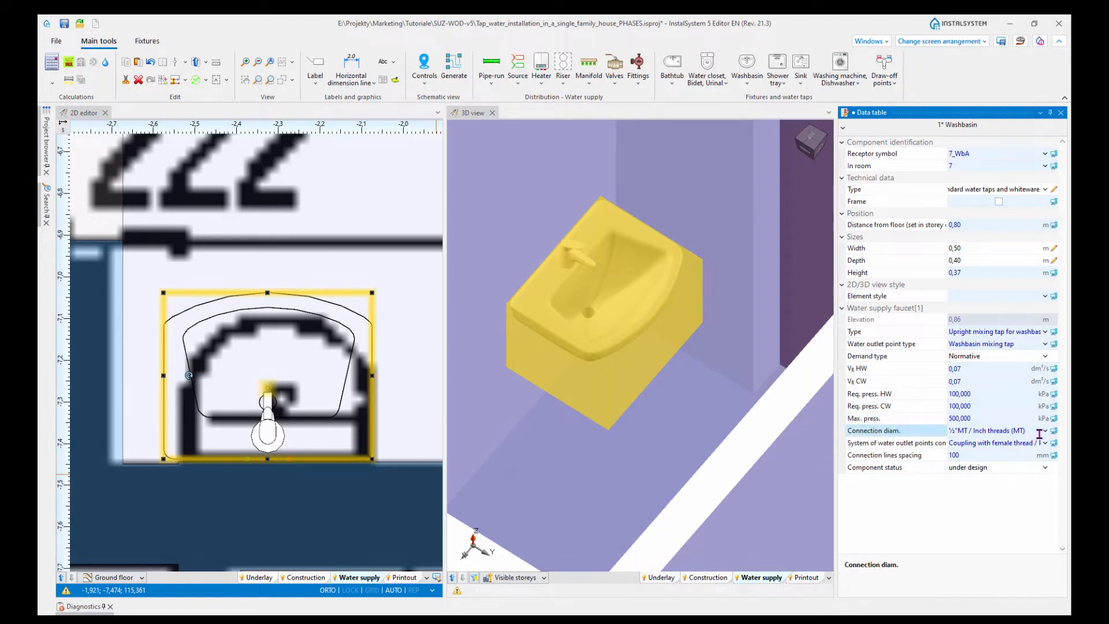
scroll(545, 232, up, 5)
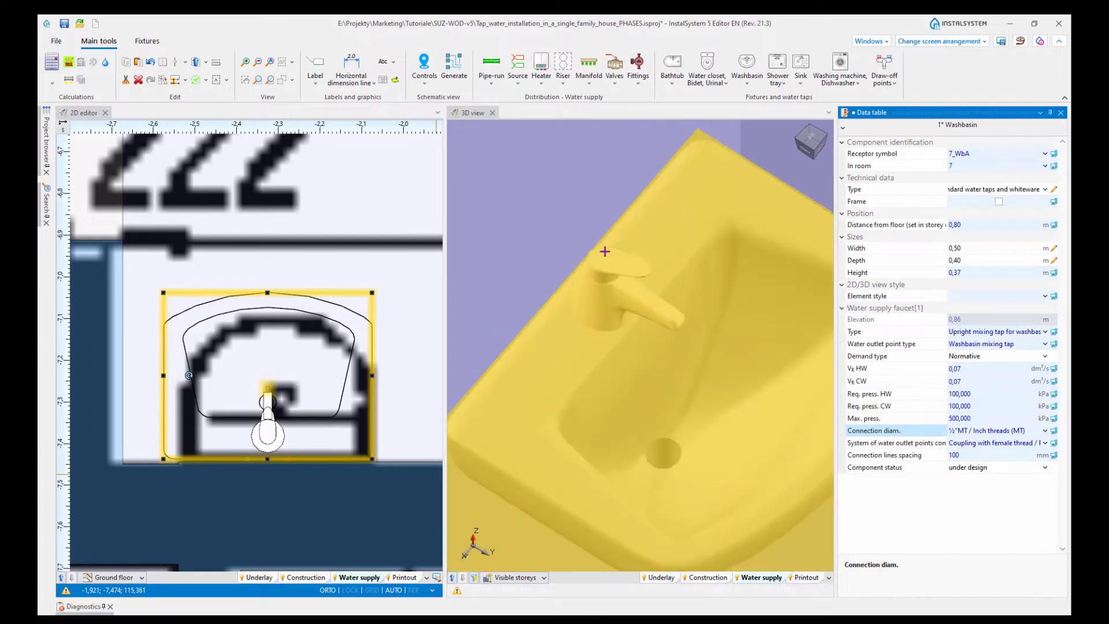
click(1015, 445)
click(1045, 443)
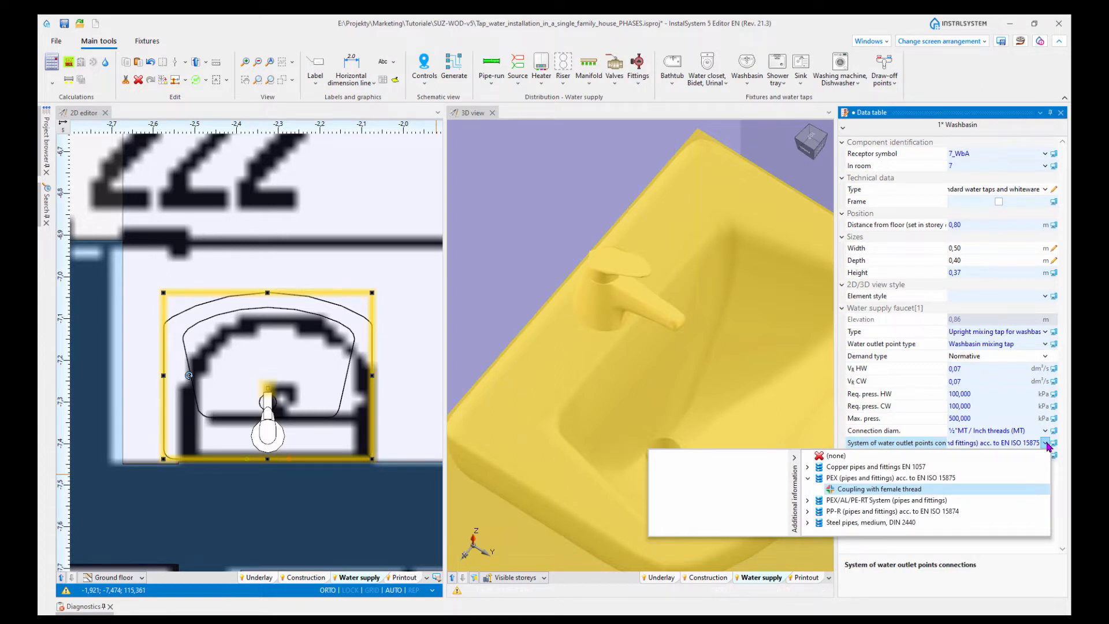
click(1046, 444)
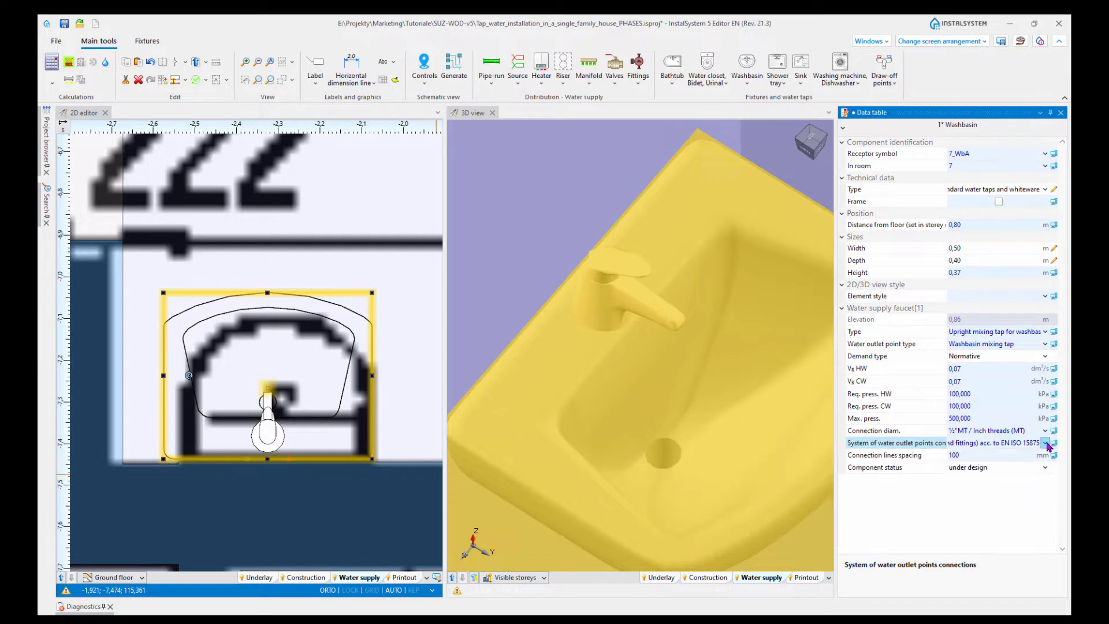
scroll(725, 396, down, 3)
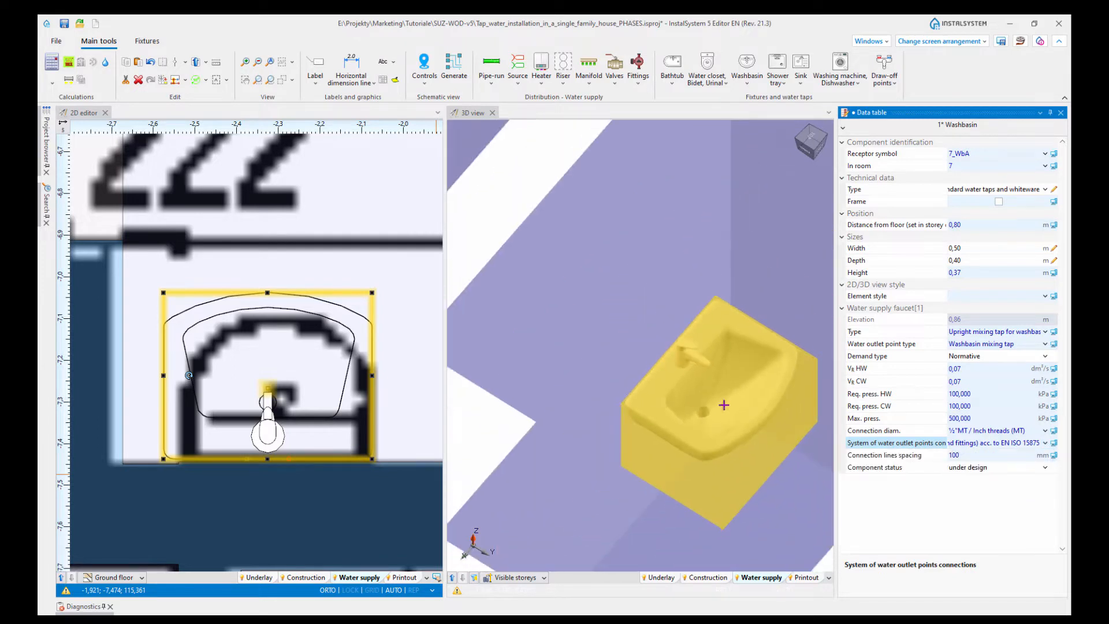
click(777, 399)
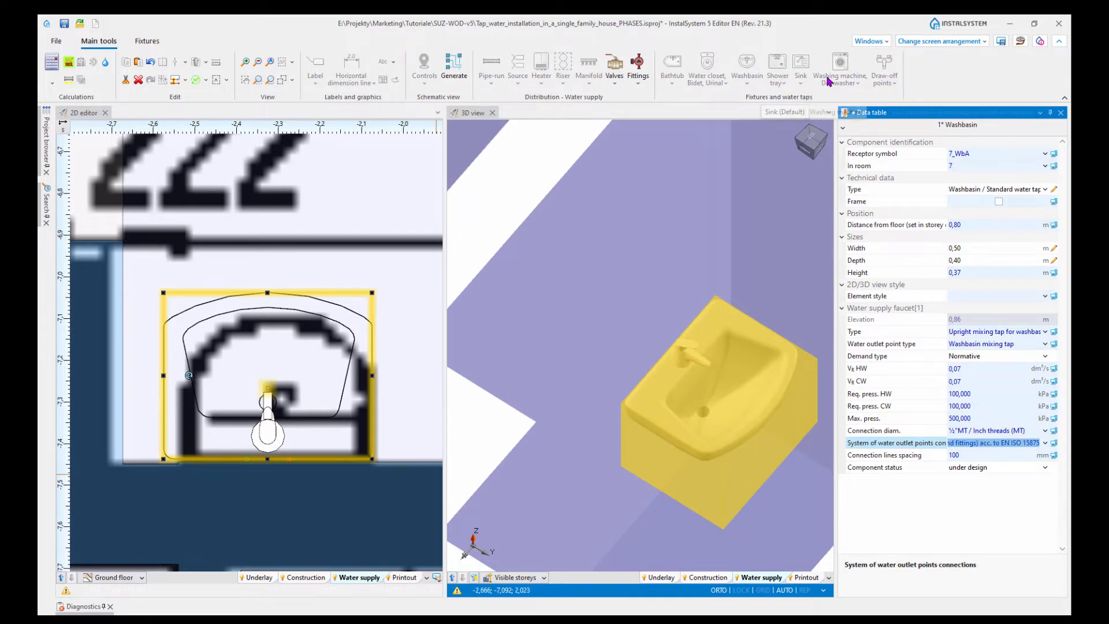
click(1045, 444)
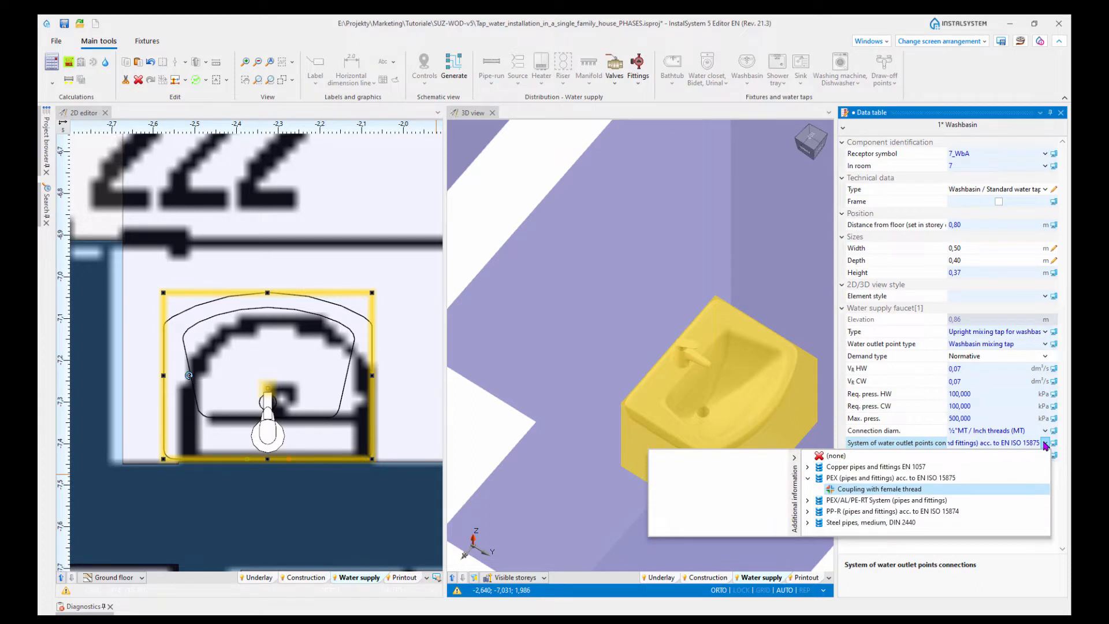
click(1045, 443)
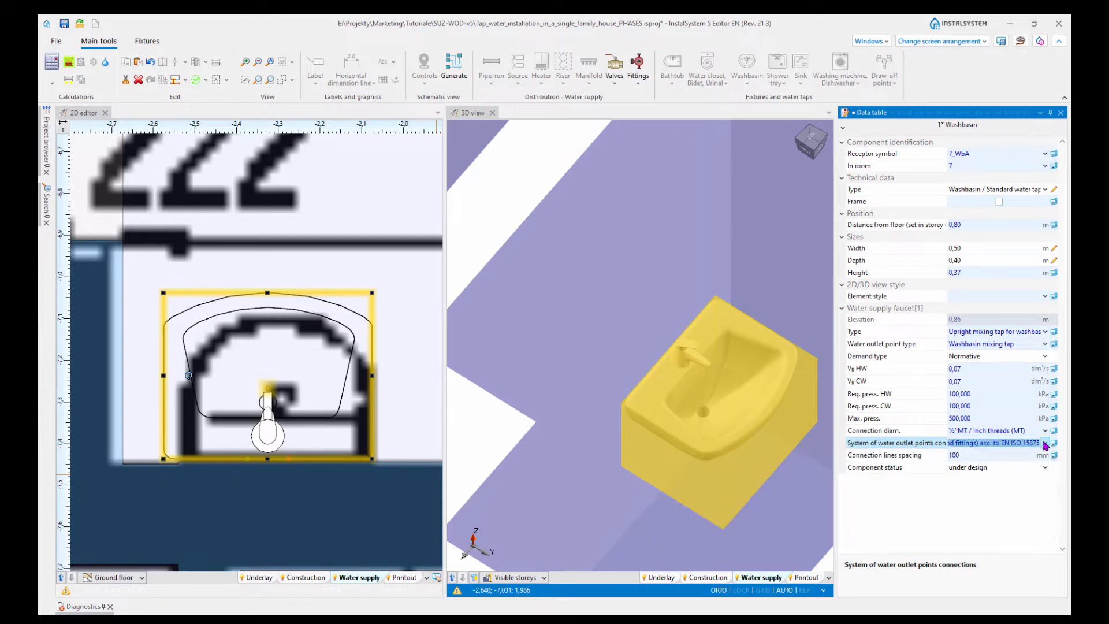
scroll(716, 390, up, 3)
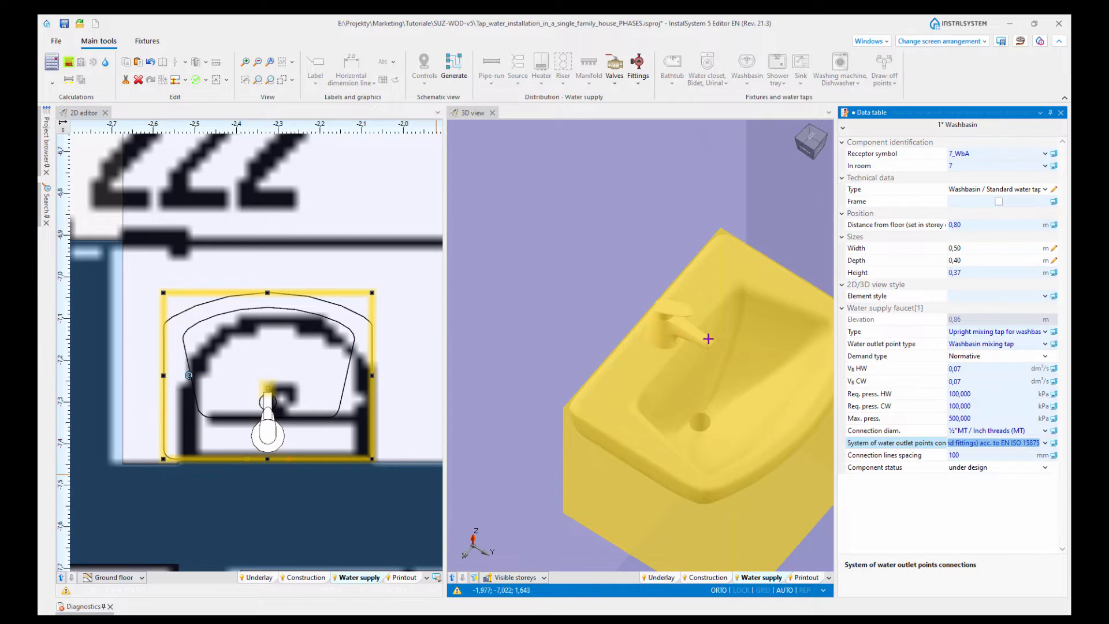
Step: Examine the connection lines spacing of the washbasin's faucet and clear the washbasin selection
scroll(702, 322, up, 2)
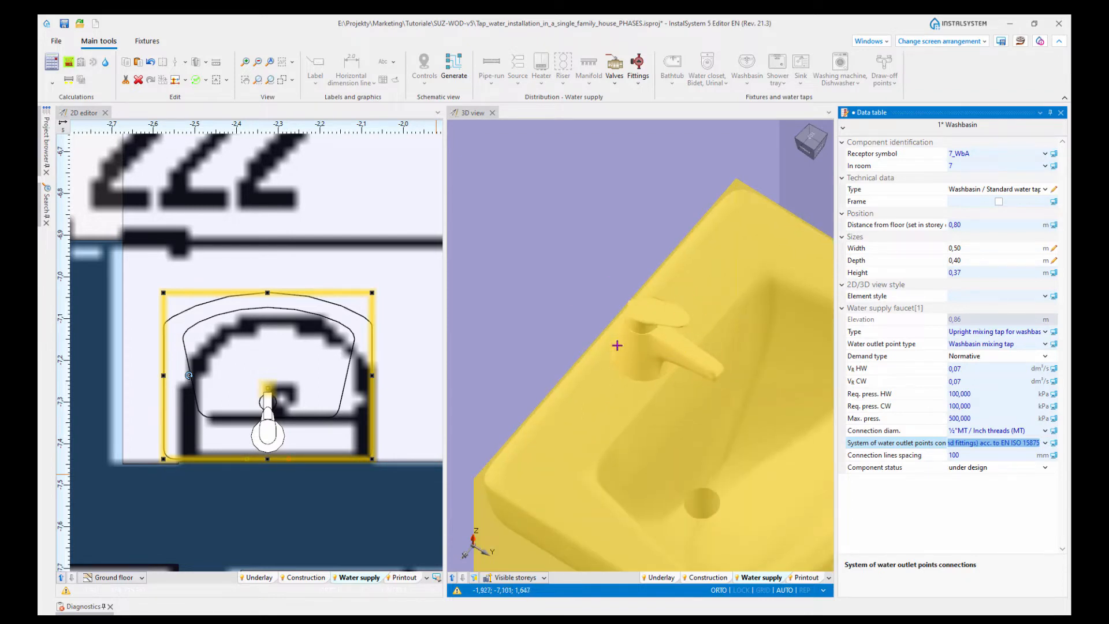
scroll(607, 354, down, 3)
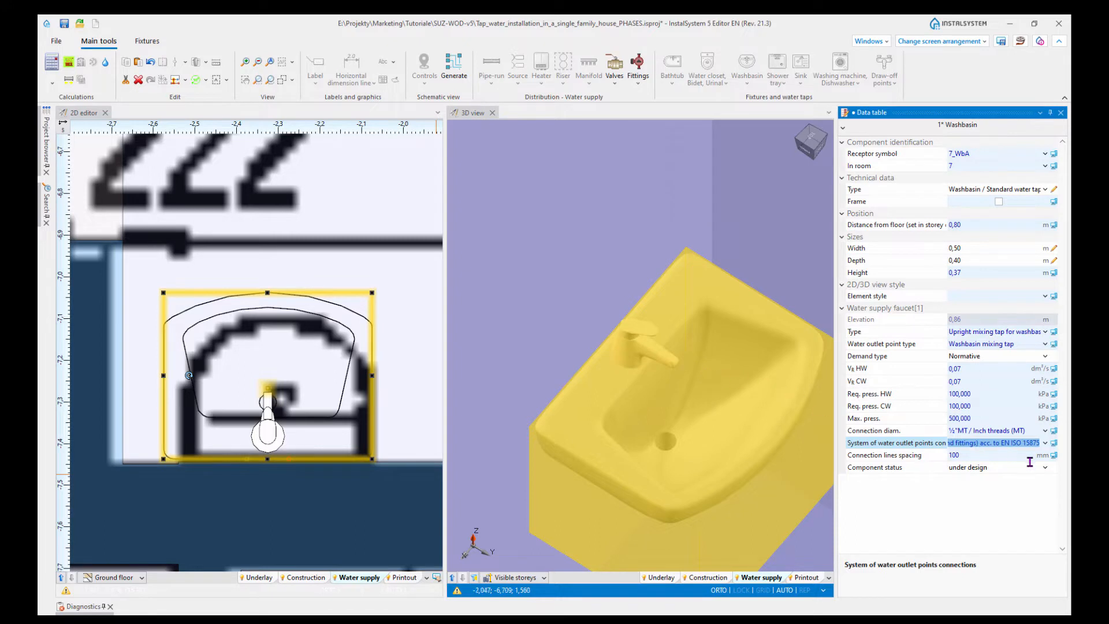
click(908, 457)
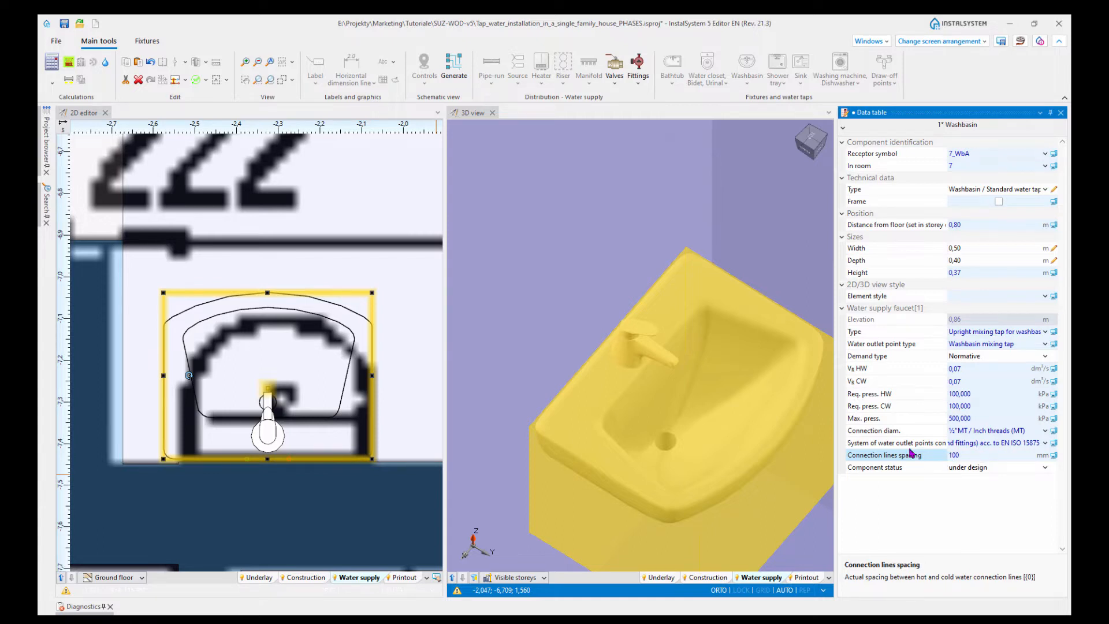
scroll(768, 436, down, 5)
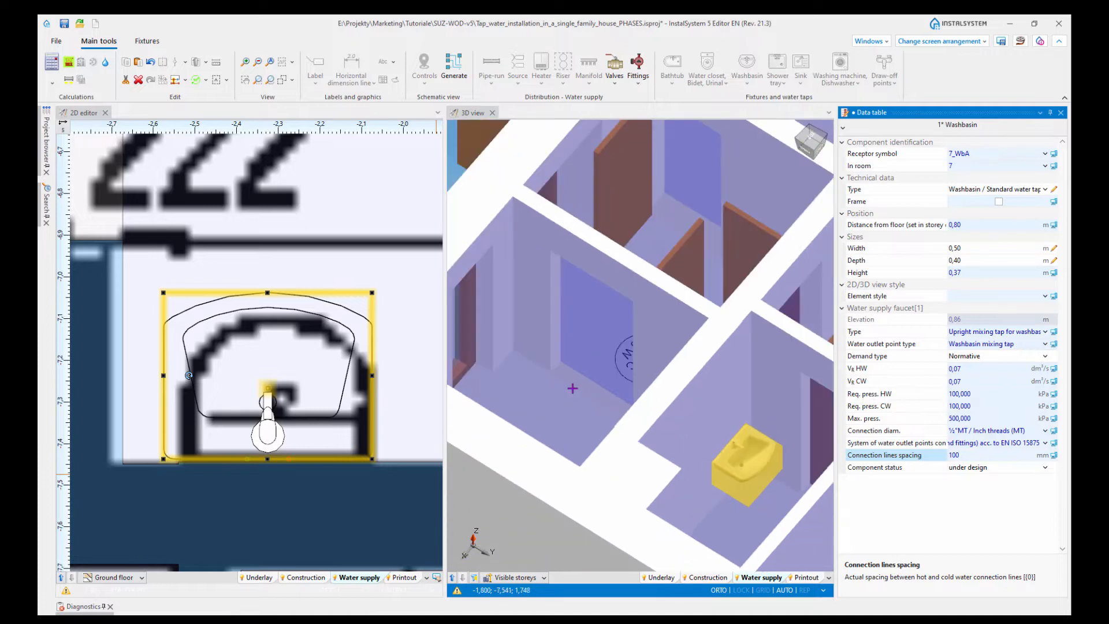
click(283, 490)
scroll(285, 490, down, 2)
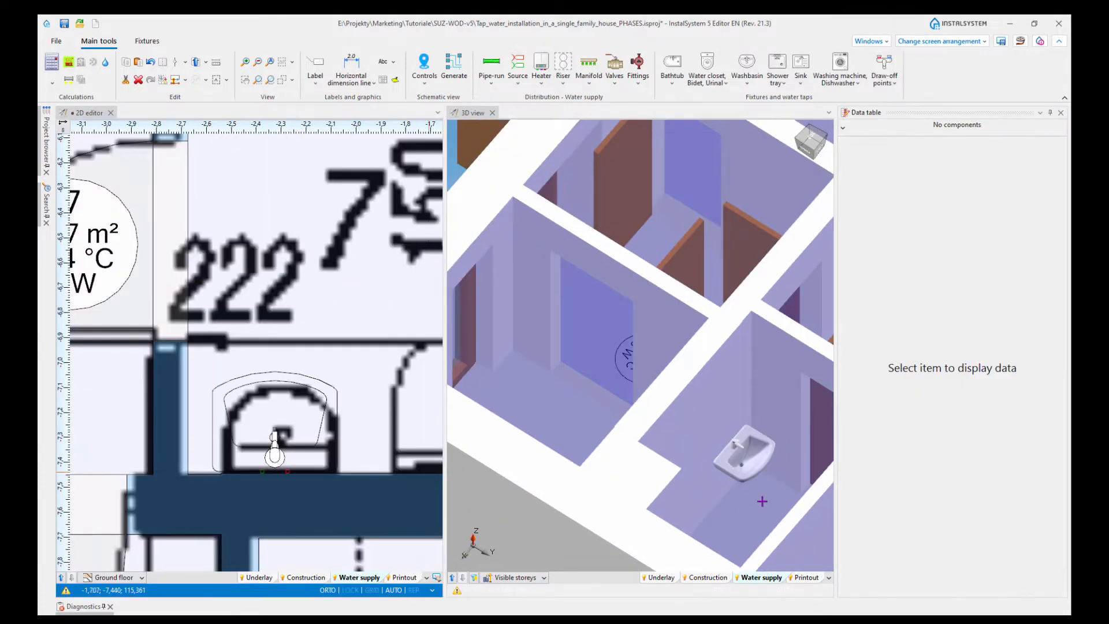
Step: Select the washbasin in the 3D view and inspect its shape and mixing tap from near and far
scroll(752, 455, up, 2)
click(748, 457)
click(782, 474)
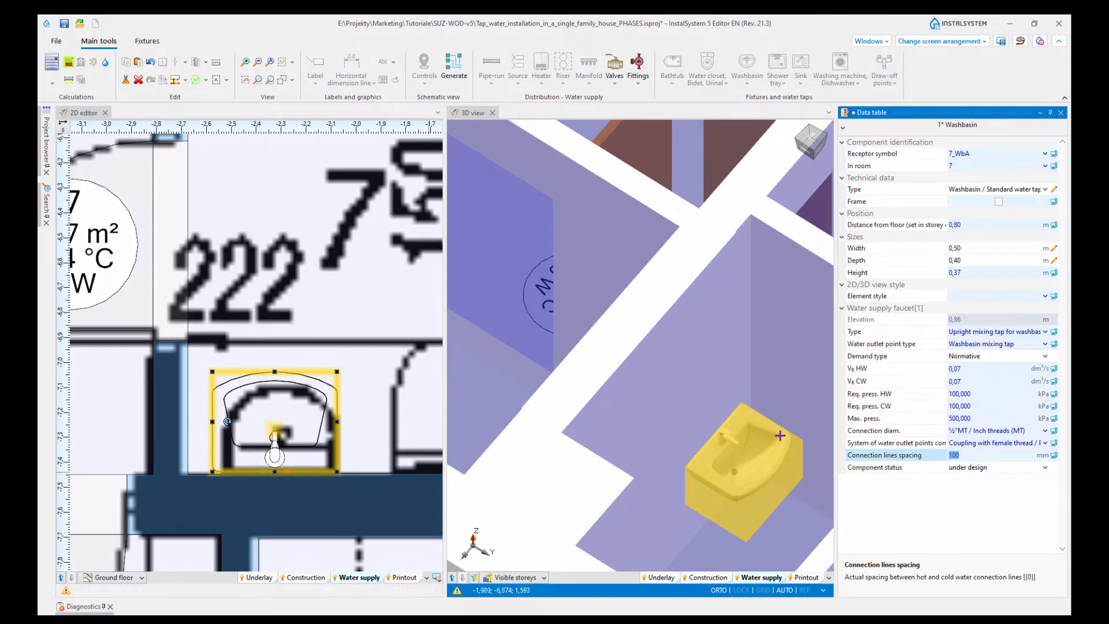
scroll(762, 454, up, 5)
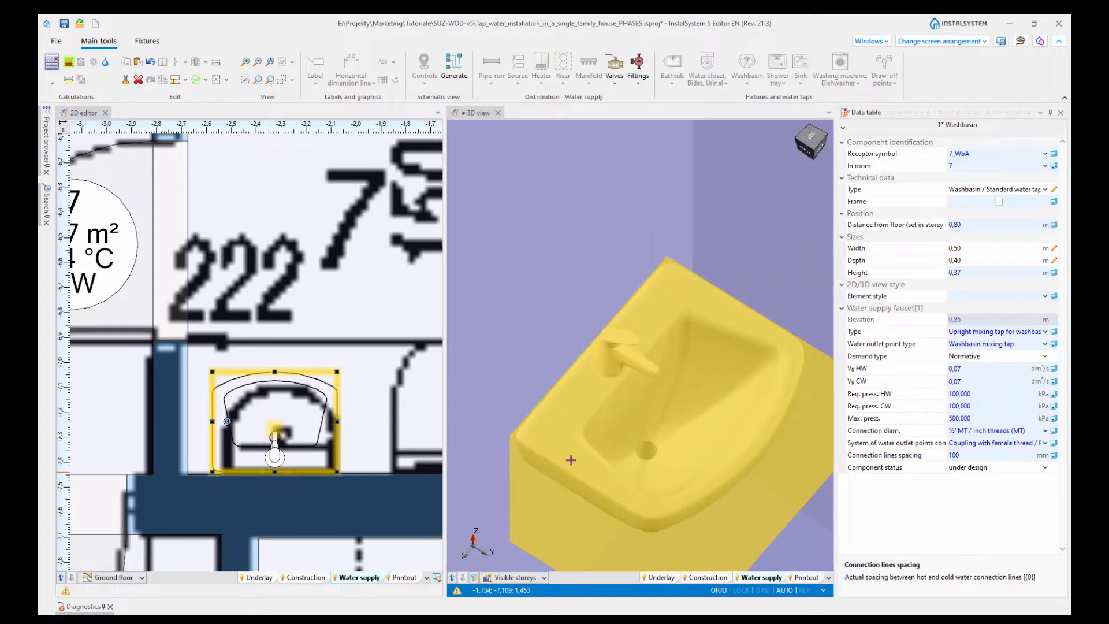
scroll(663, 370, down, 5)
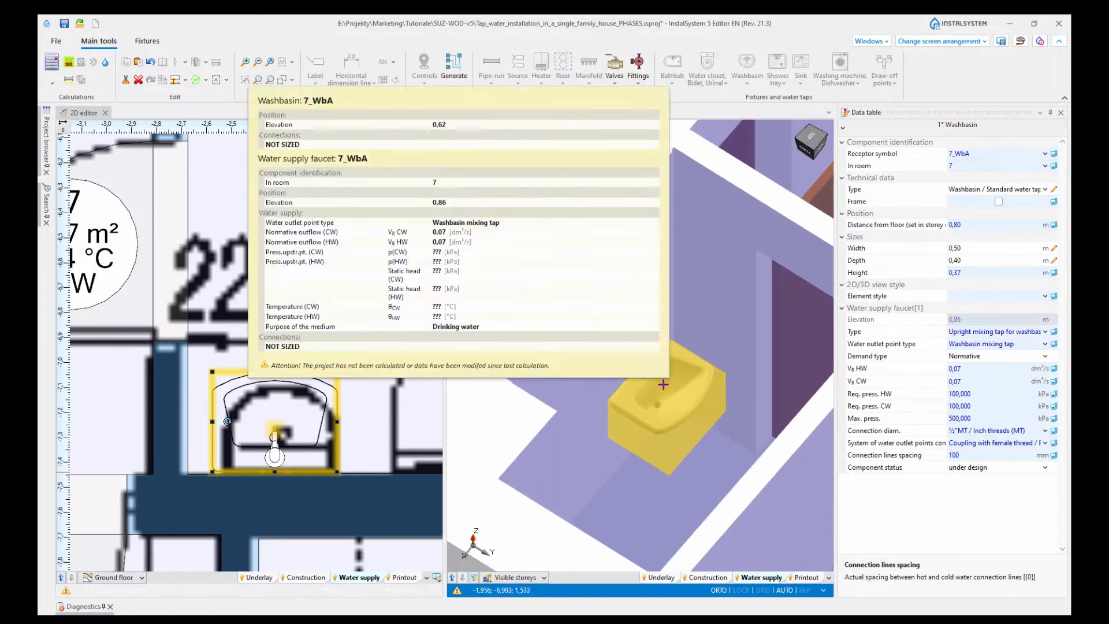
scroll(669, 391, up, 5)
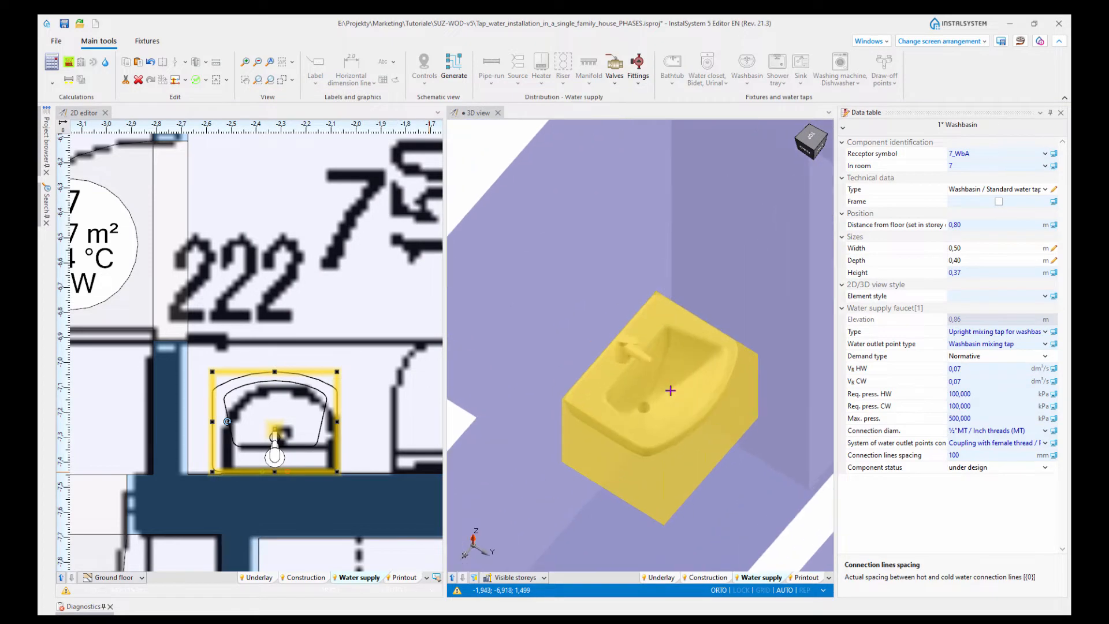
scroll(667, 377, down, 5)
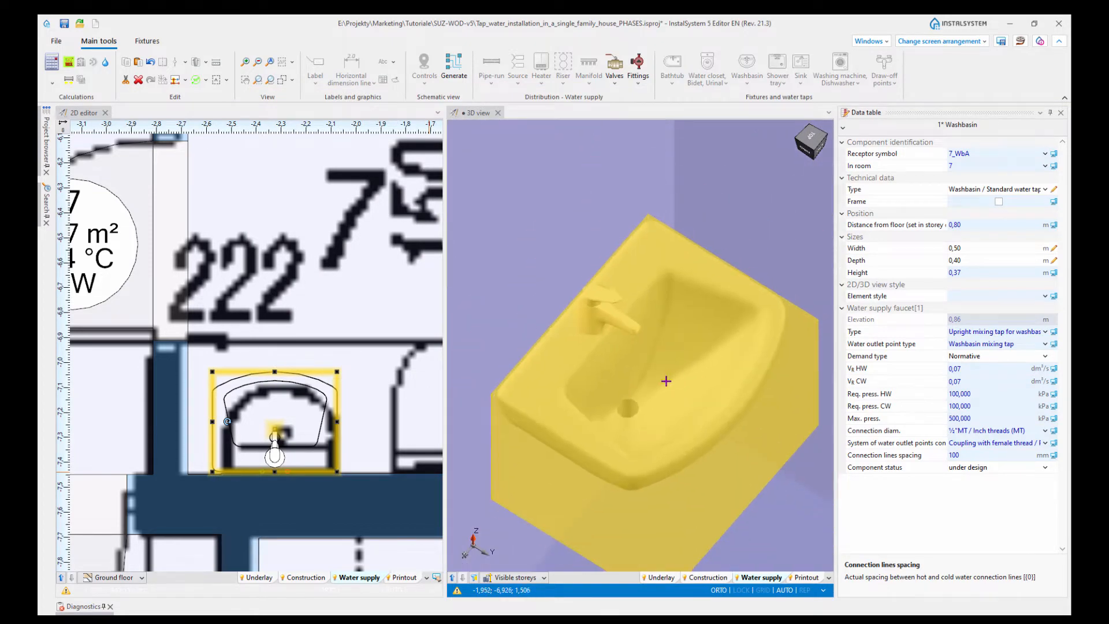
scroll(411, 386, down, 5)
Step: Insert a default water closet against the wall of room 7, over the toilet symbol beside the washbasin
scroll(432, 400, up, 3)
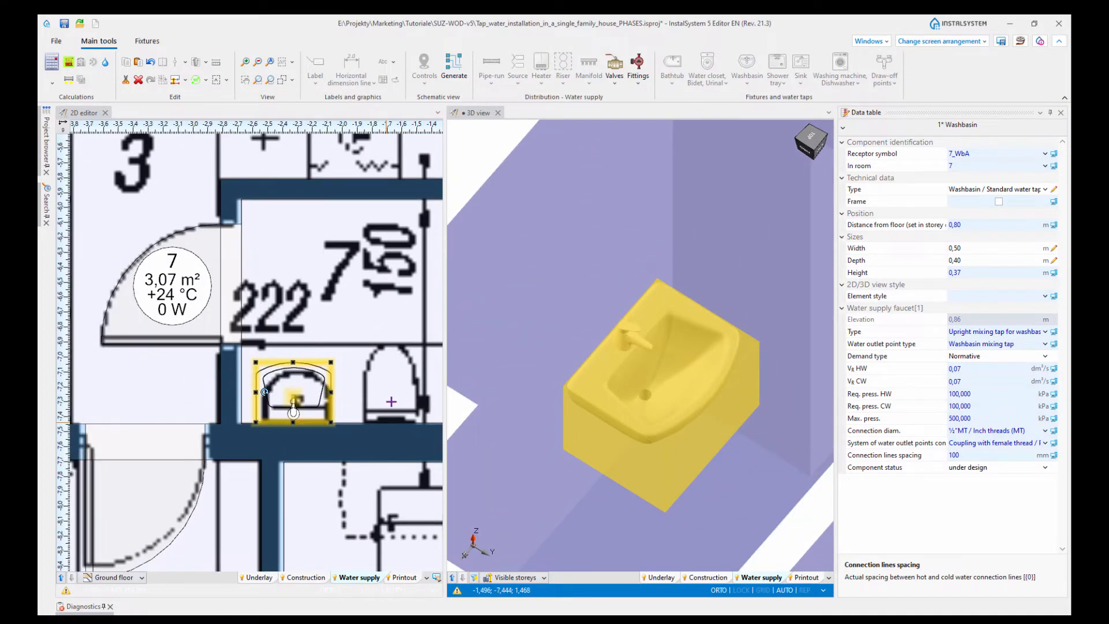
scroll(391, 402, up, 3)
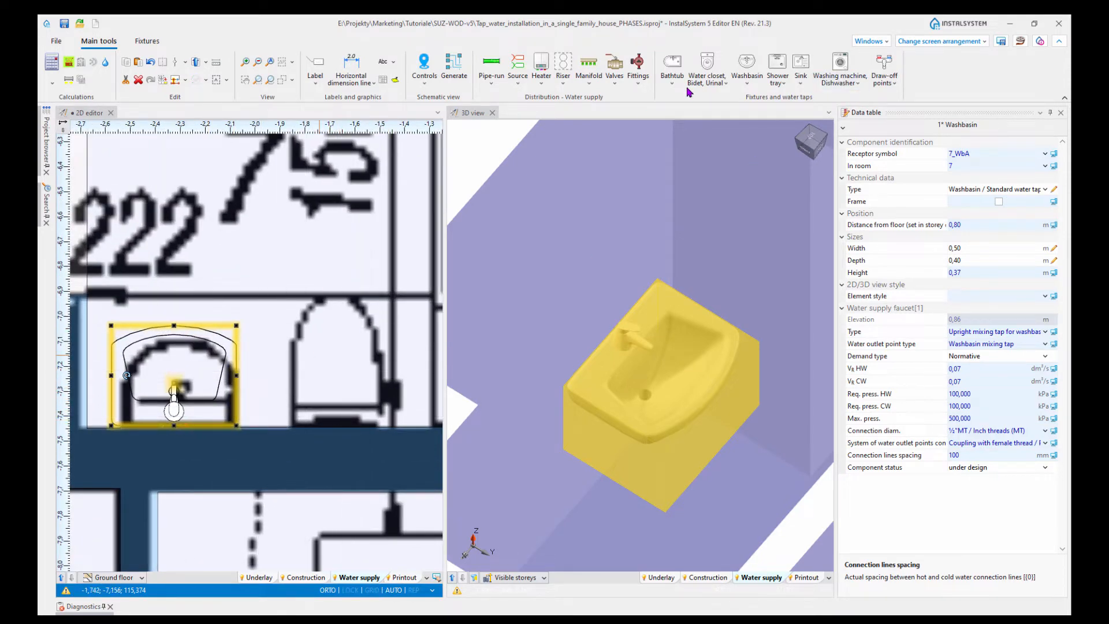
click(725, 84)
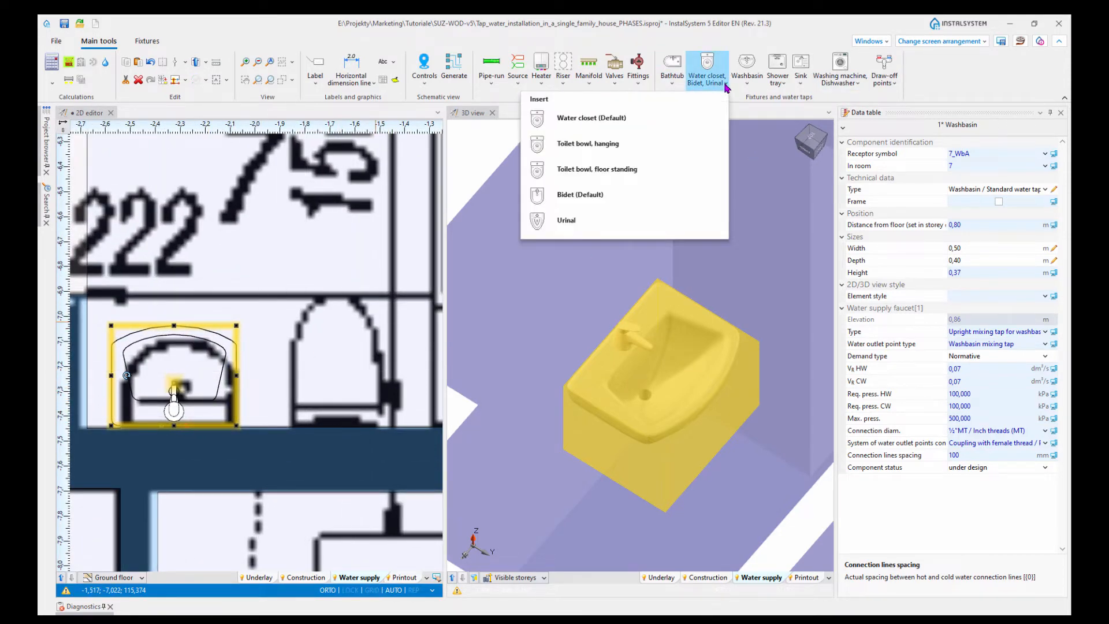
click(612, 119)
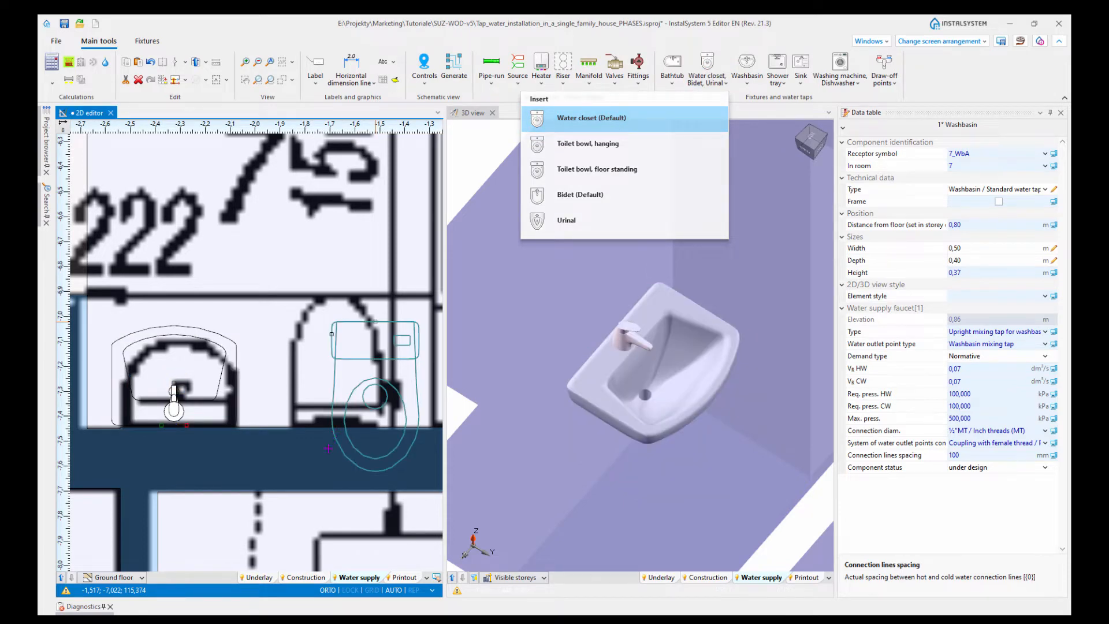
click(337, 426)
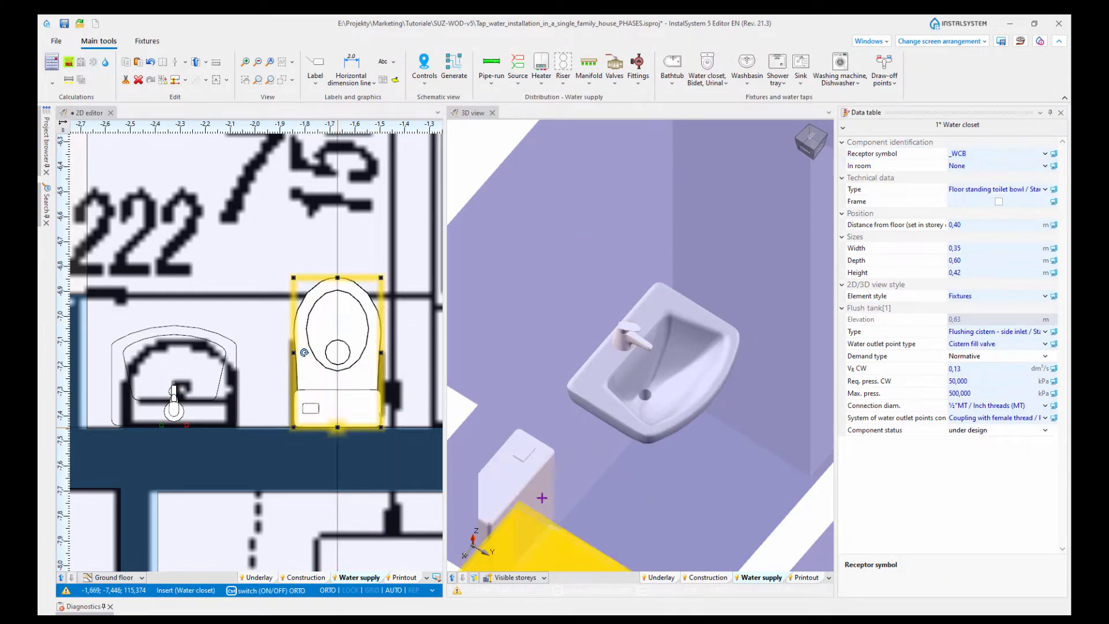
Step: Examine the flush tank's normative cold water outflow, required cold water pressure and maximum pressure
scroll(406, 482, down, 2)
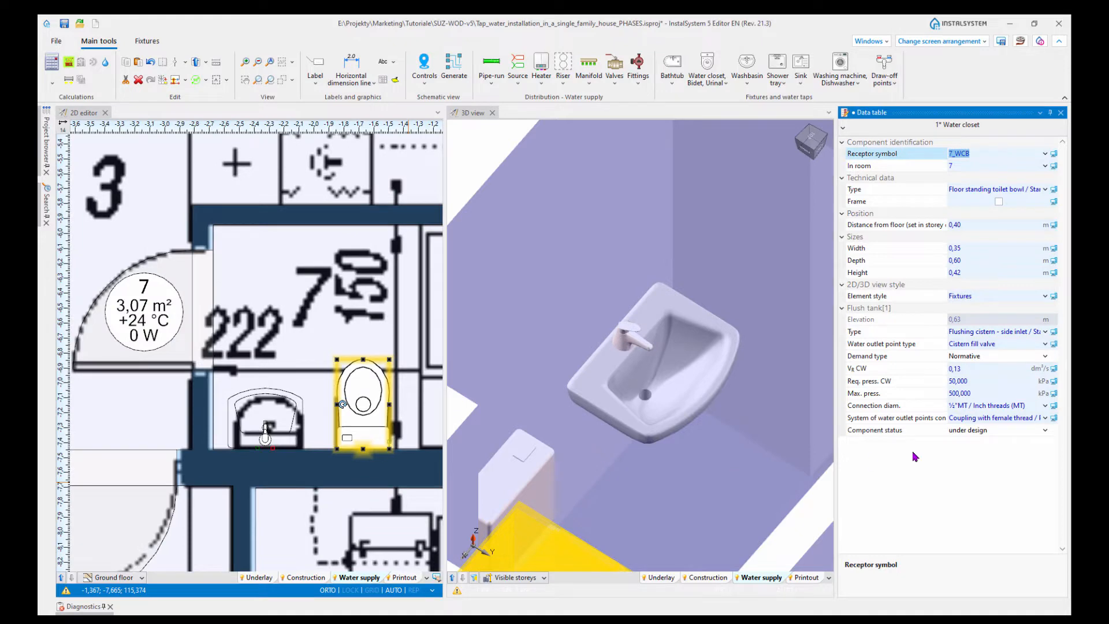
click(888, 371)
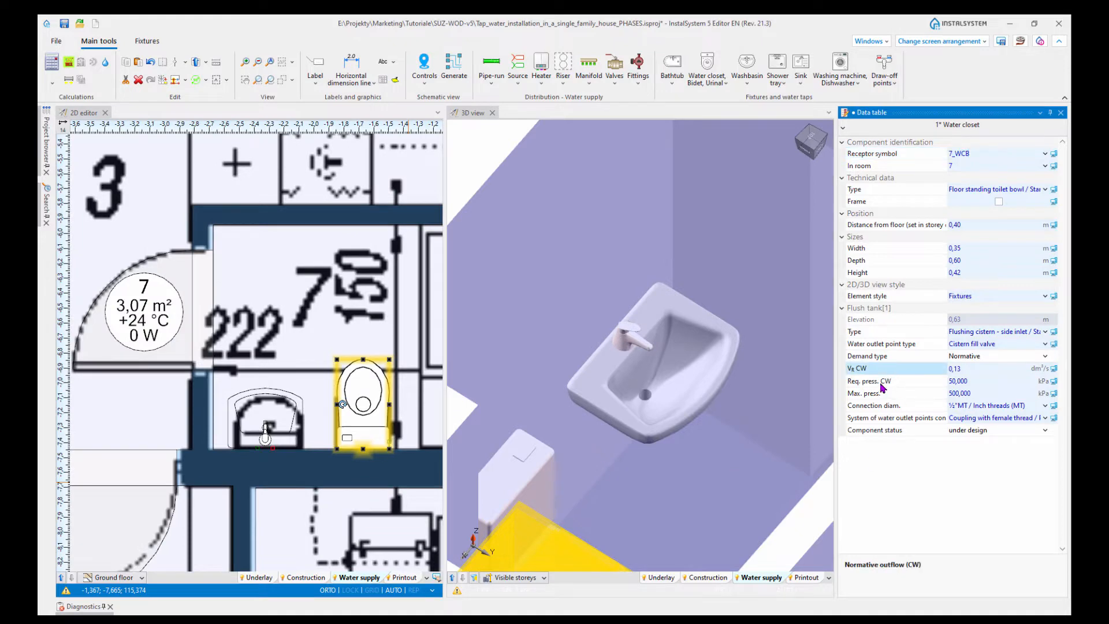
click(881, 384)
click(892, 395)
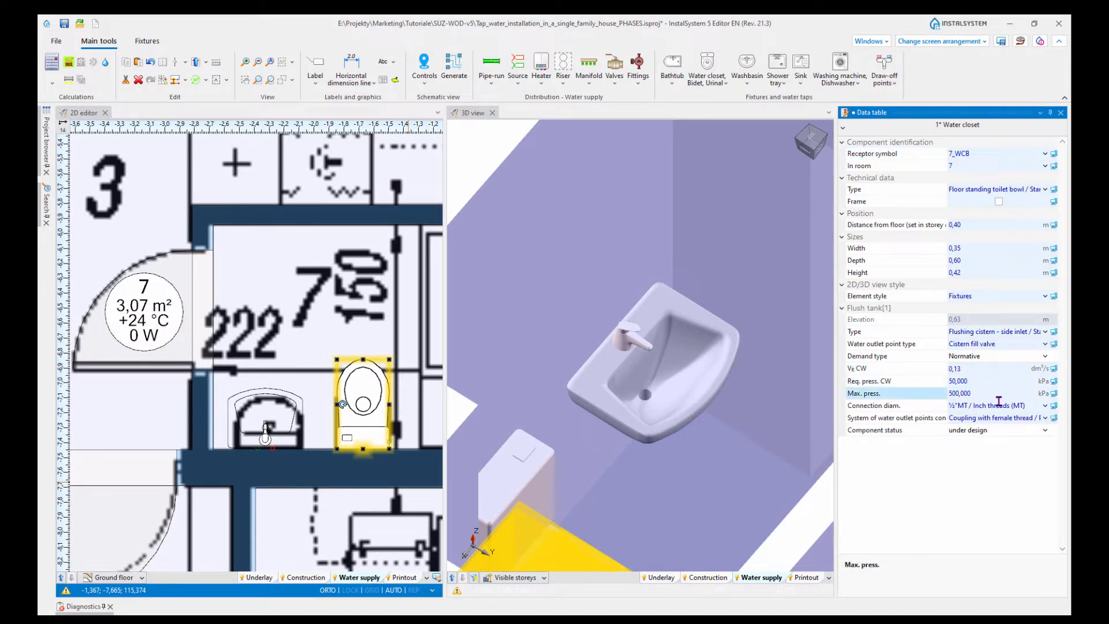
scroll(575, 442, down, 2)
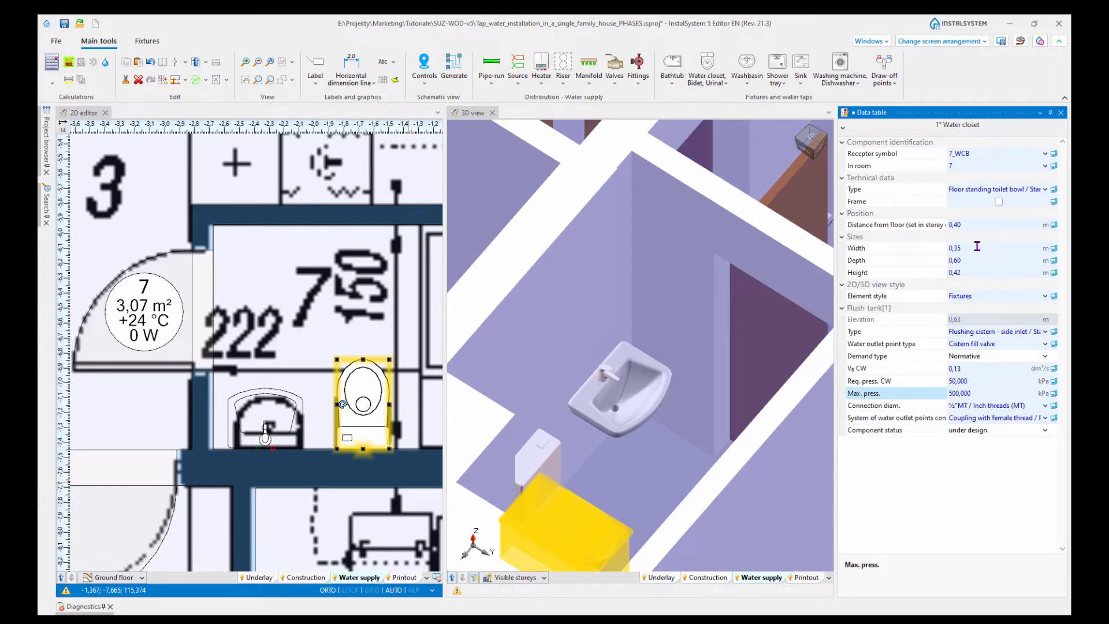
click(978, 370)
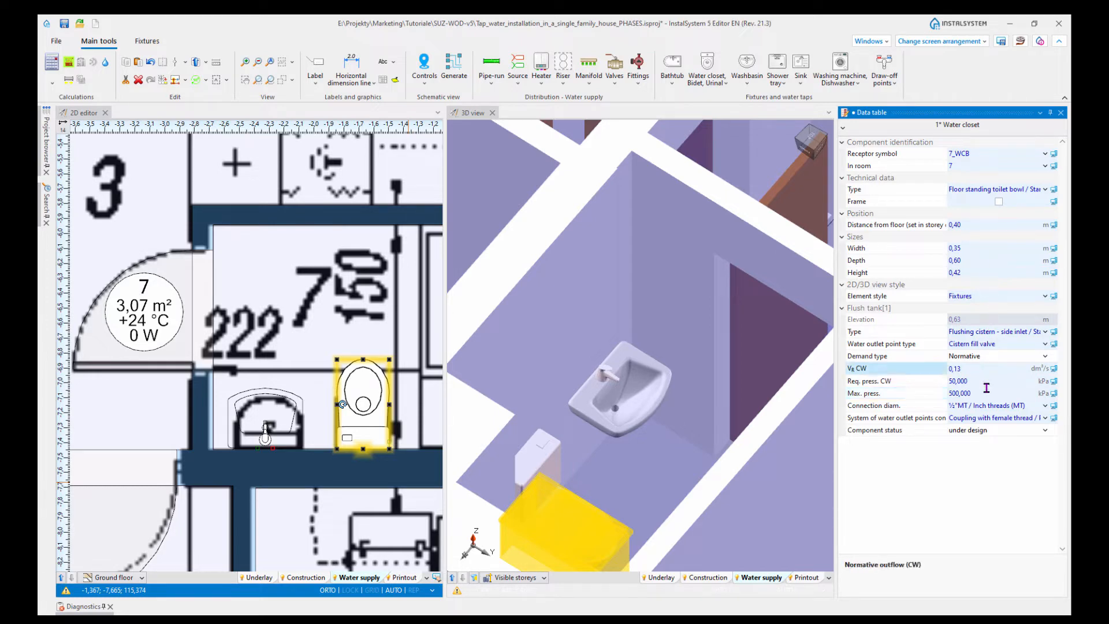
Step: Inspect the water closet and its flush tank in the 3D view, and select the water closet there
scroll(699, 390, down, 3)
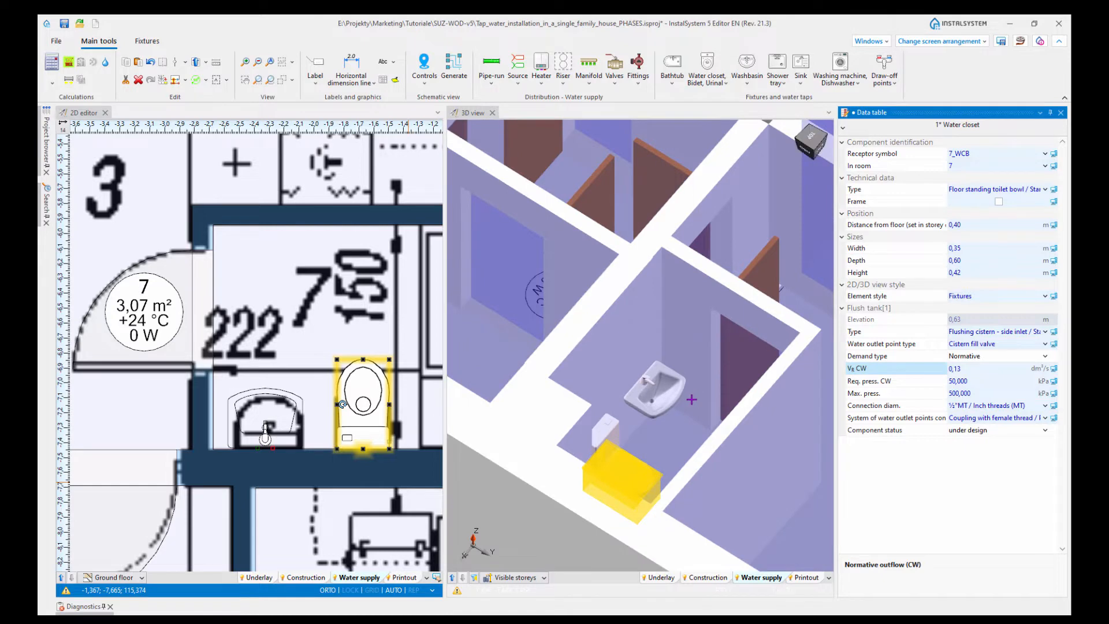
middle_drag(691, 399, 651, 398)
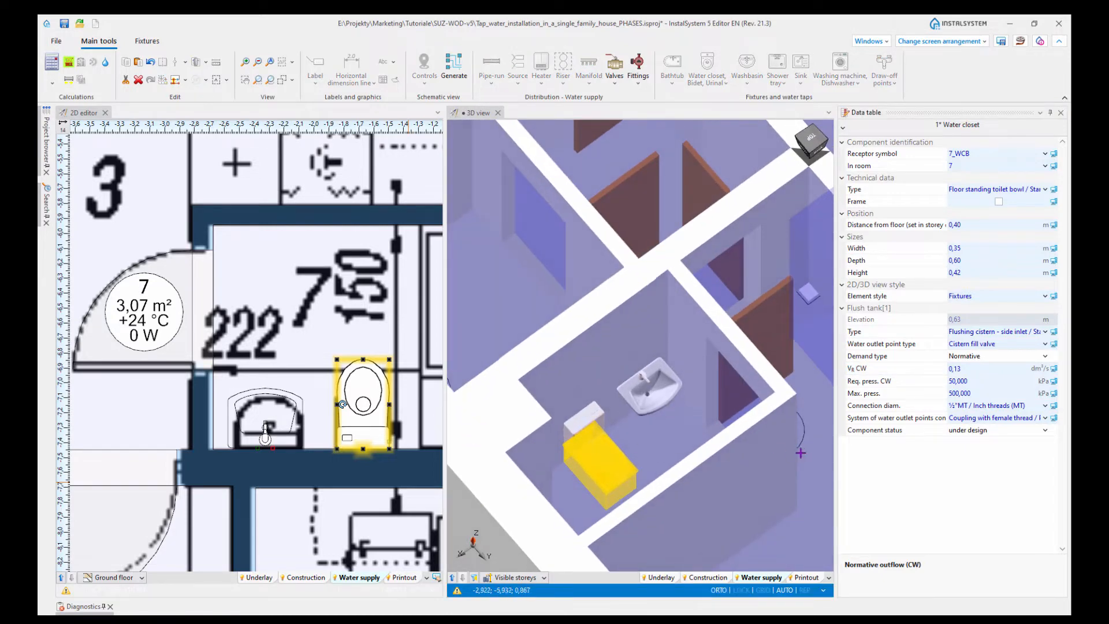
click(812, 382)
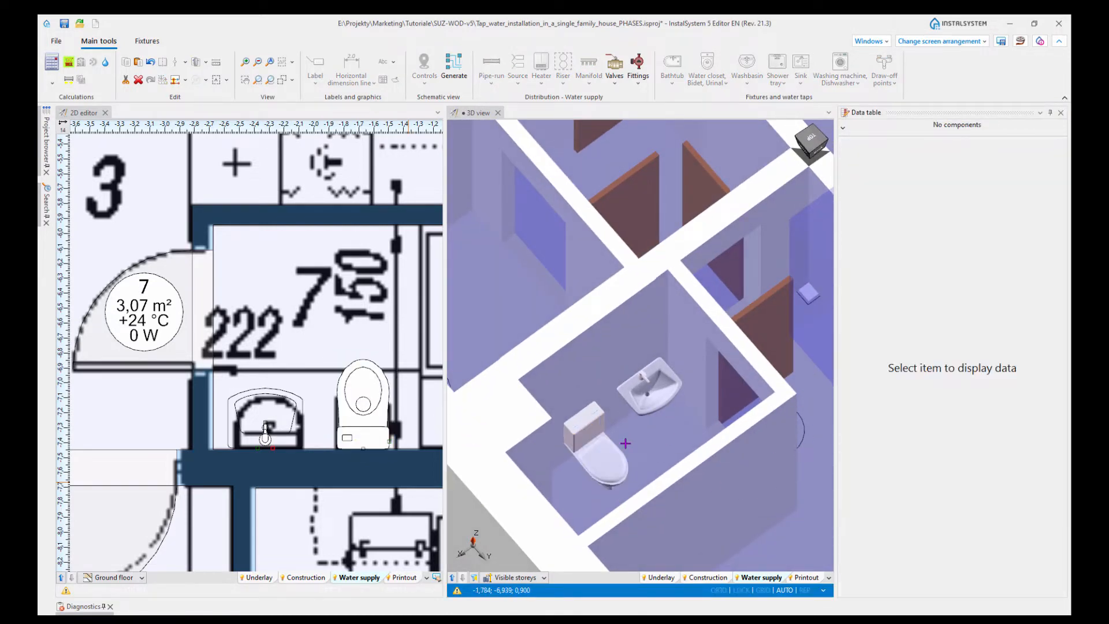
middle_drag(625, 443, 586, 464)
scroll(585, 464, up, 3)
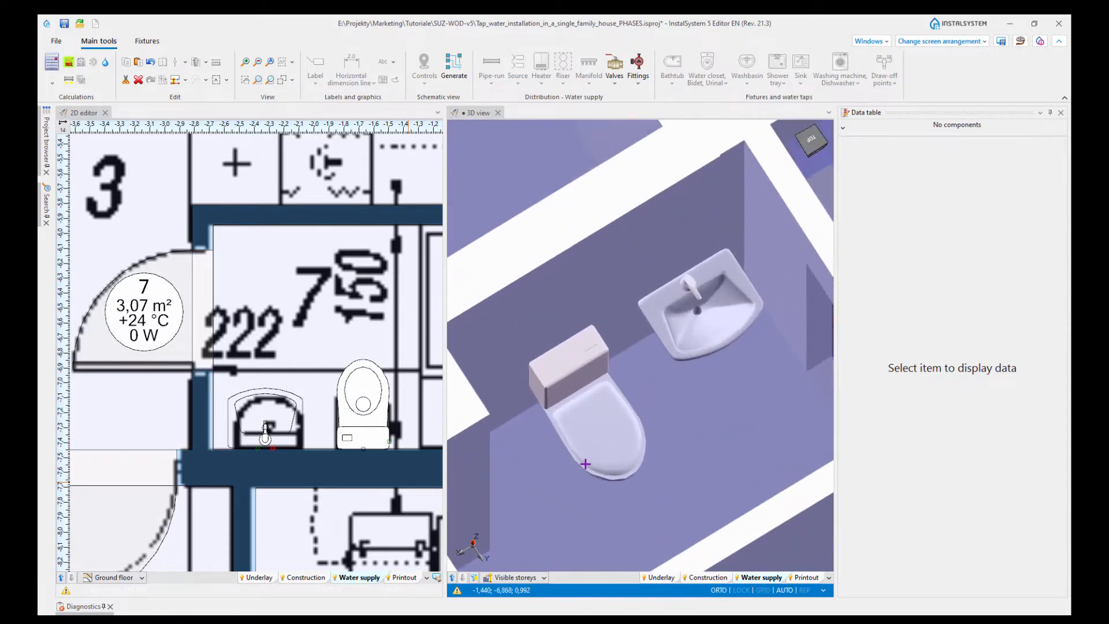
scroll(585, 464, up, 2)
click(577, 325)
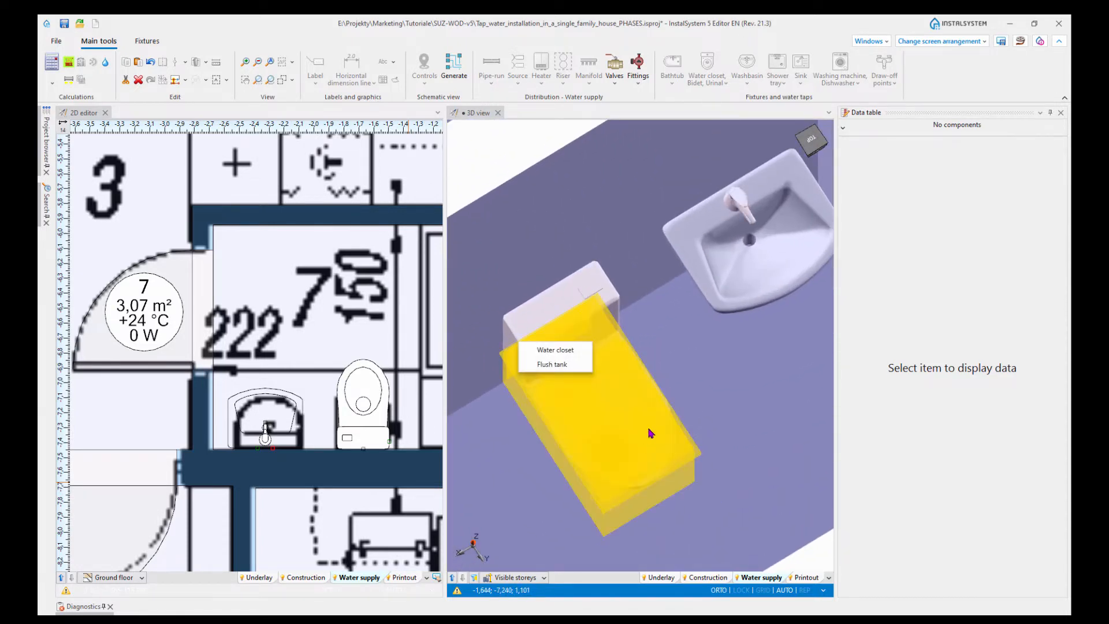
click(612, 382)
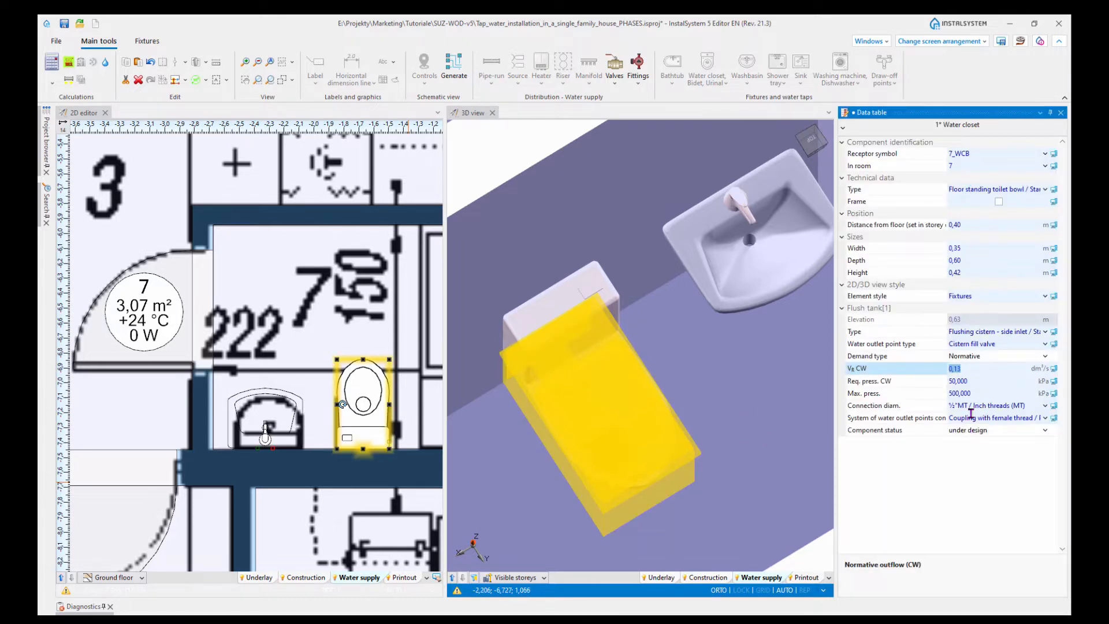
Step: Insert a default shower tray over the shower symbol in room 7, with its tap against the outer wall
scroll(381, 399, down, 3)
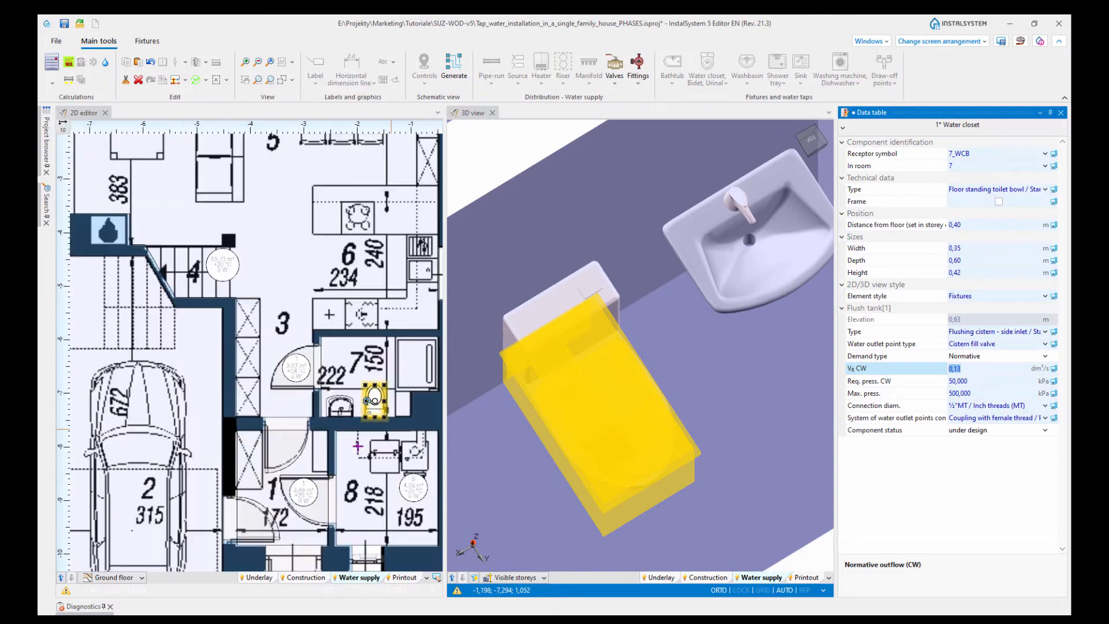
scroll(338, 428, up, 2)
scroll(288, 424, up, 4)
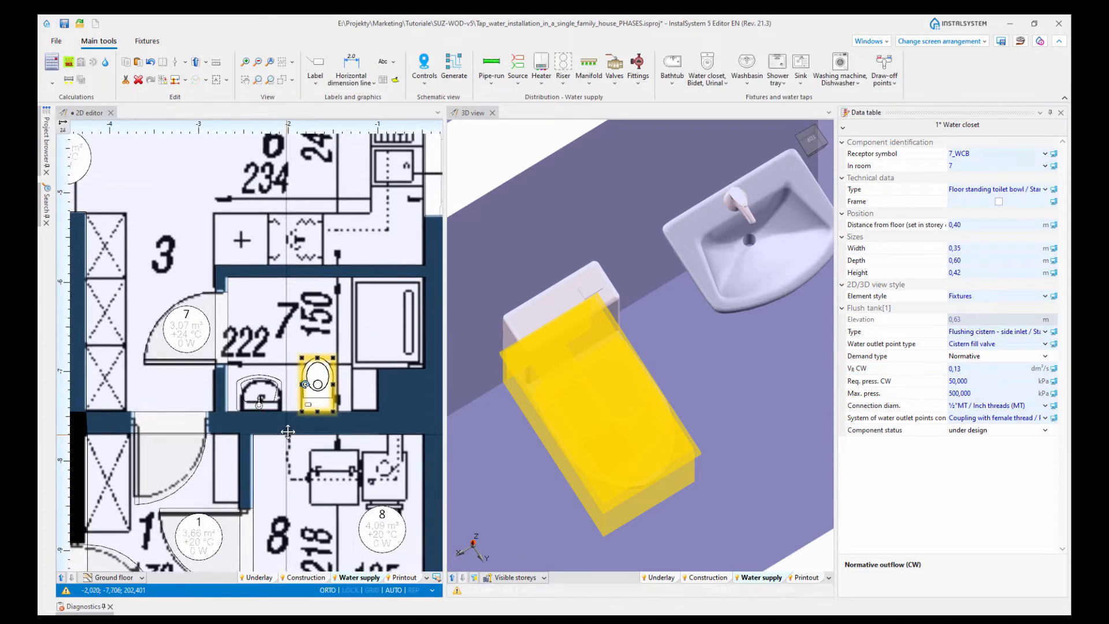
middle_drag(409, 395, 298, 442)
scroll(272, 291, up, 6)
scroll(300, 283, down, 3)
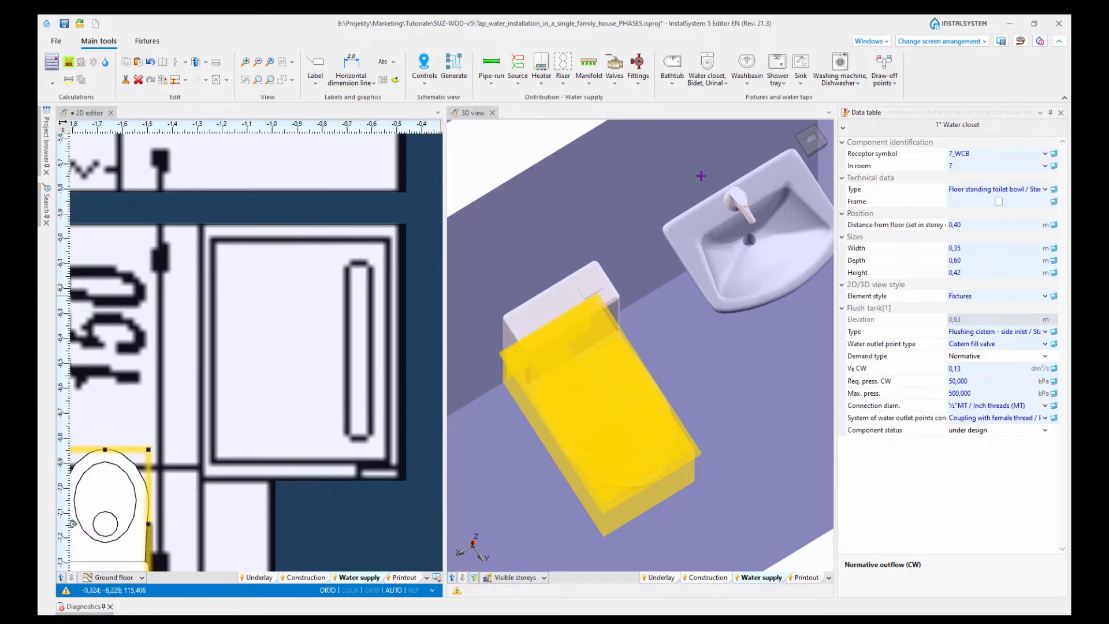
click(784, 84)
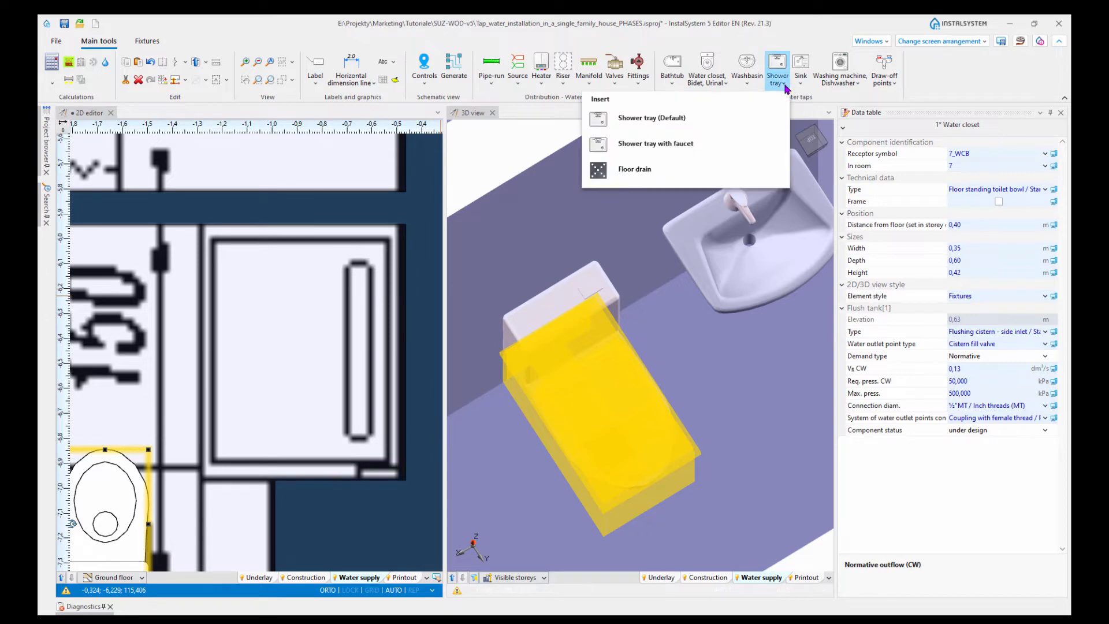
click(646, 120)
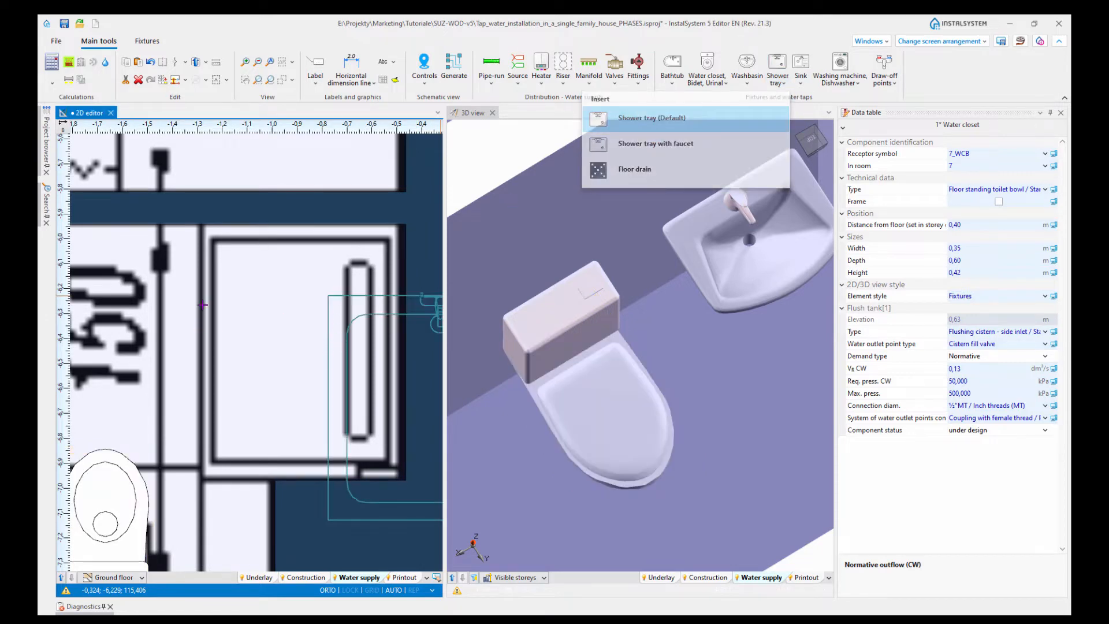
click(401, 334)
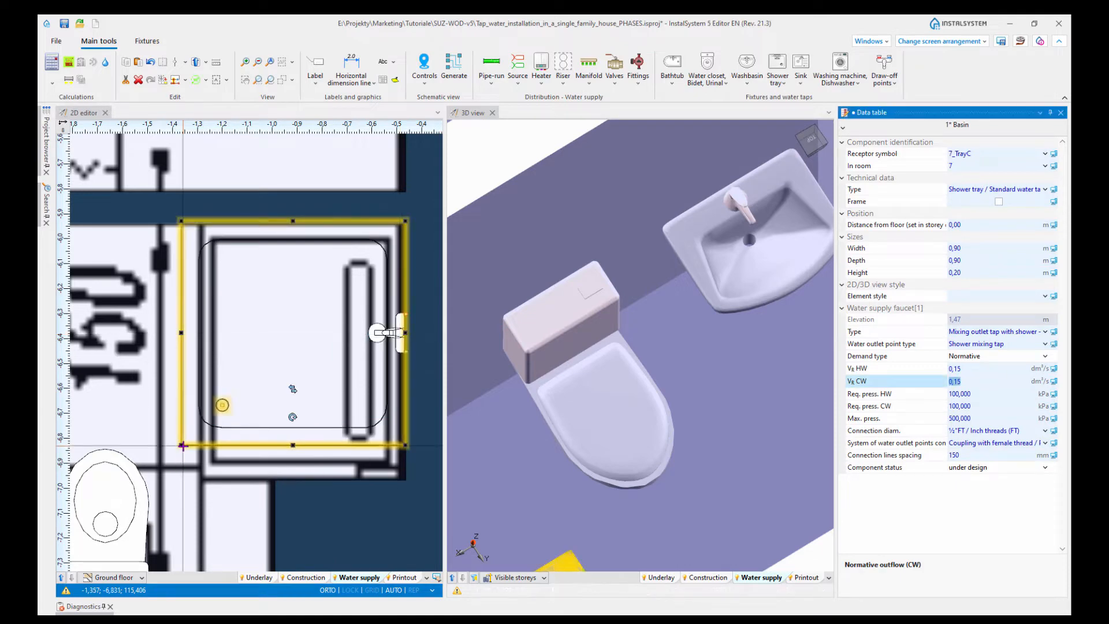
Step: Resize the shower tray to the underlay outline, 1.02 m wide and 0.81 m deep, and check the bathroom in 3D
drag(194, 461, 217, 491)
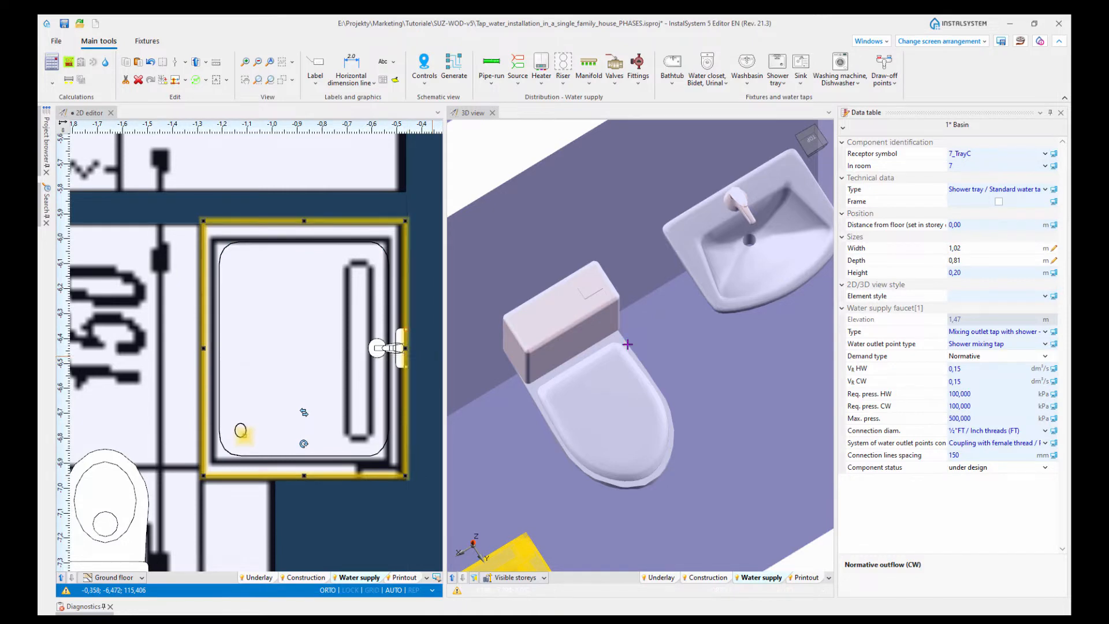
scroll(635, 365, down, 3)
click(705, 433)
middle_drag(705, 433, 626, 411)
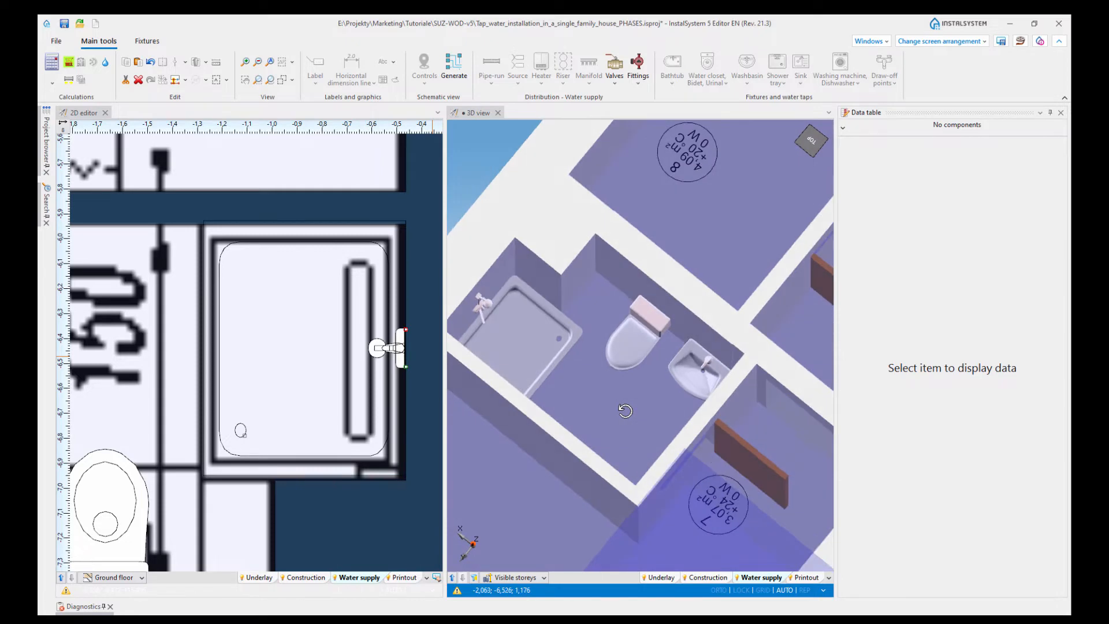
scroll(622, 414, down, 4)
scroll(241, 425, down, 4)
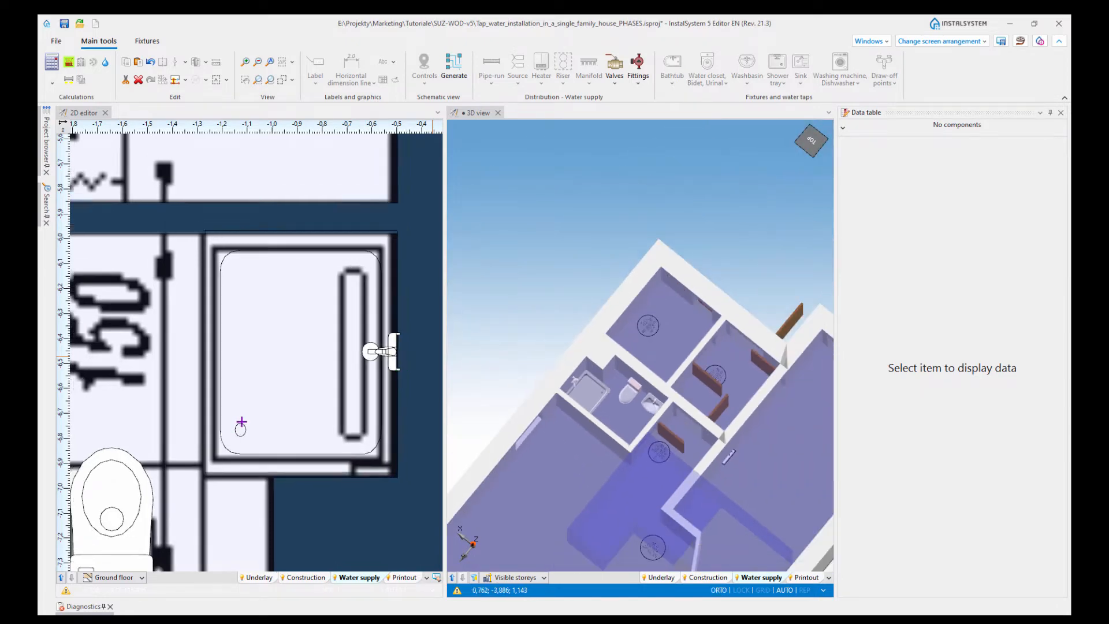
Step: Examine the sink and dishwasher symbols of kitchen room 6 on the ground floor underlay
scroll(245, 424, down, 3)
scroll(274, 406, up, 6)
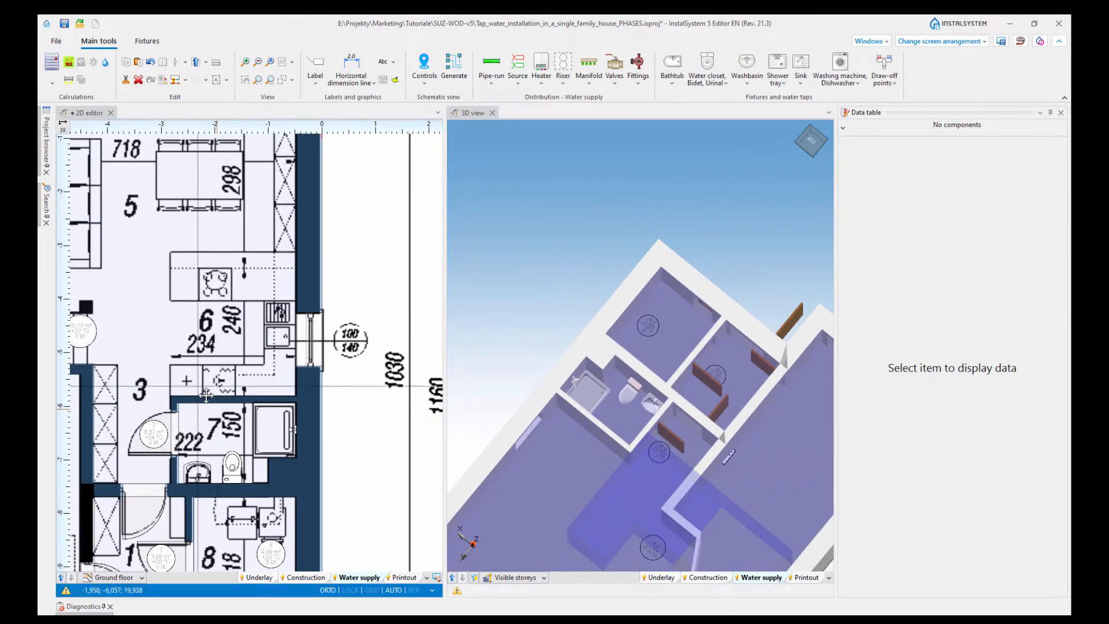
middle_drag(275, 421, 272, 427)
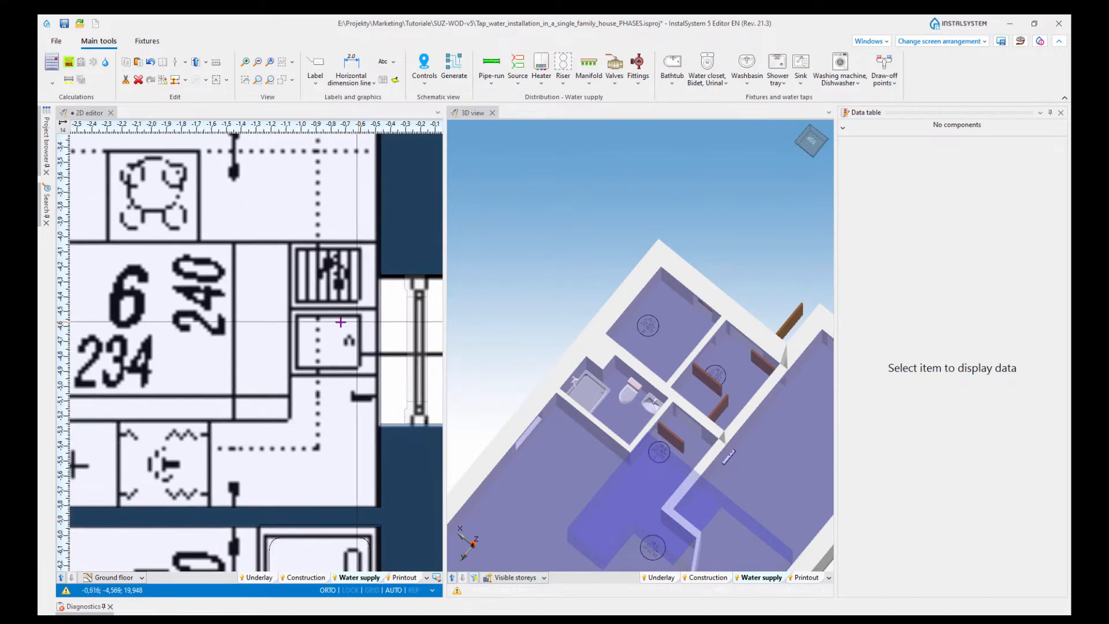
middle_drag(307, 325, 311, 362)
scroll(300, 346, down, 2)
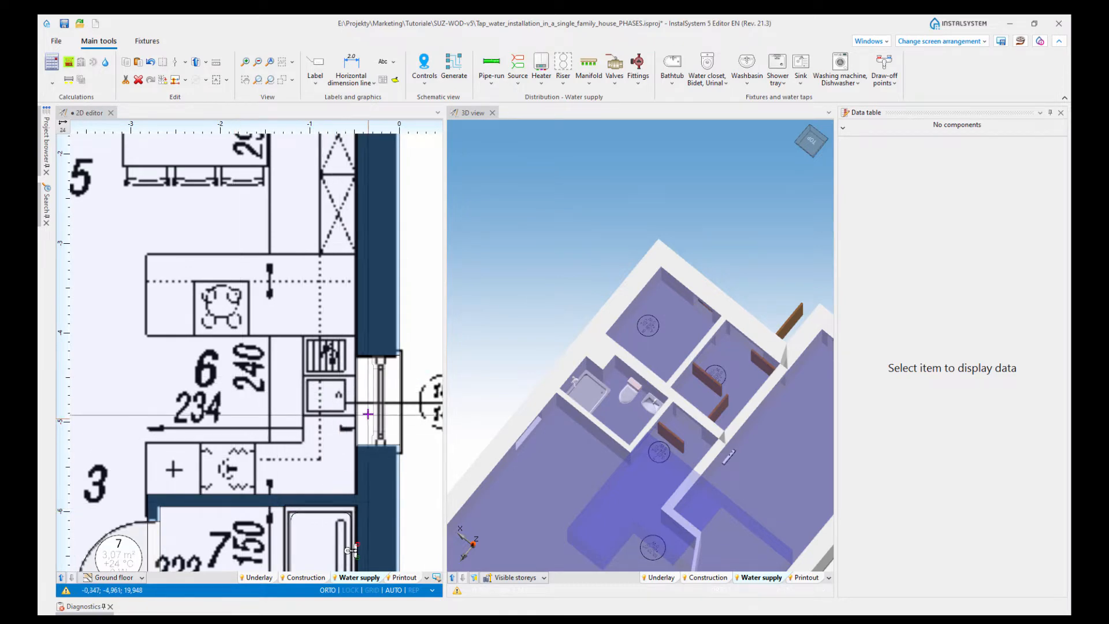
scroll(387, 416, up, 2)
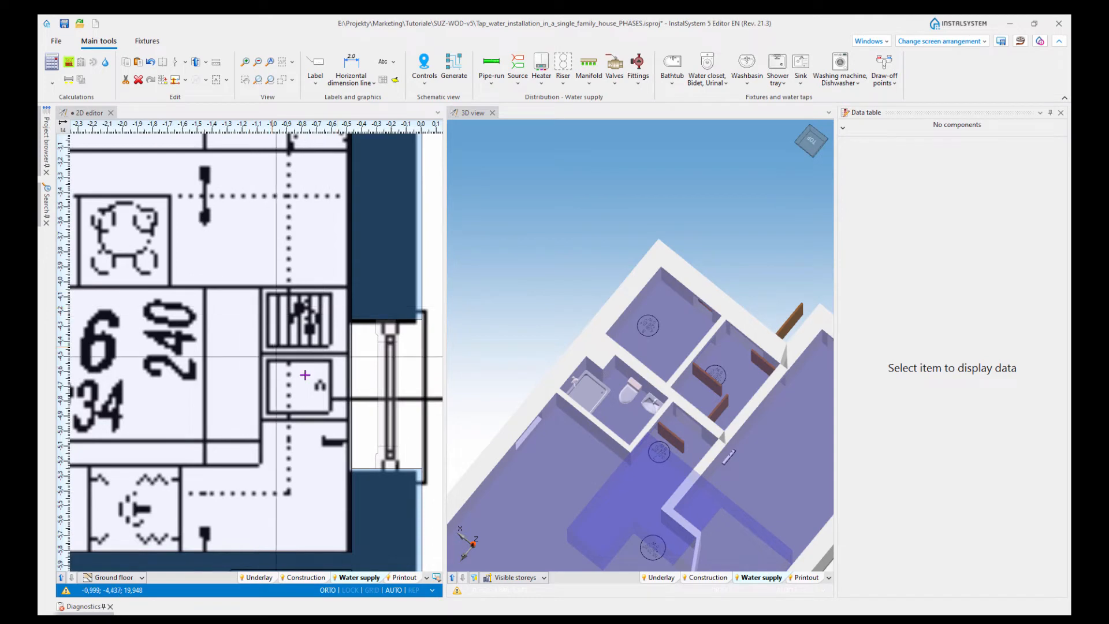
scroll(182, 483, up, 3)
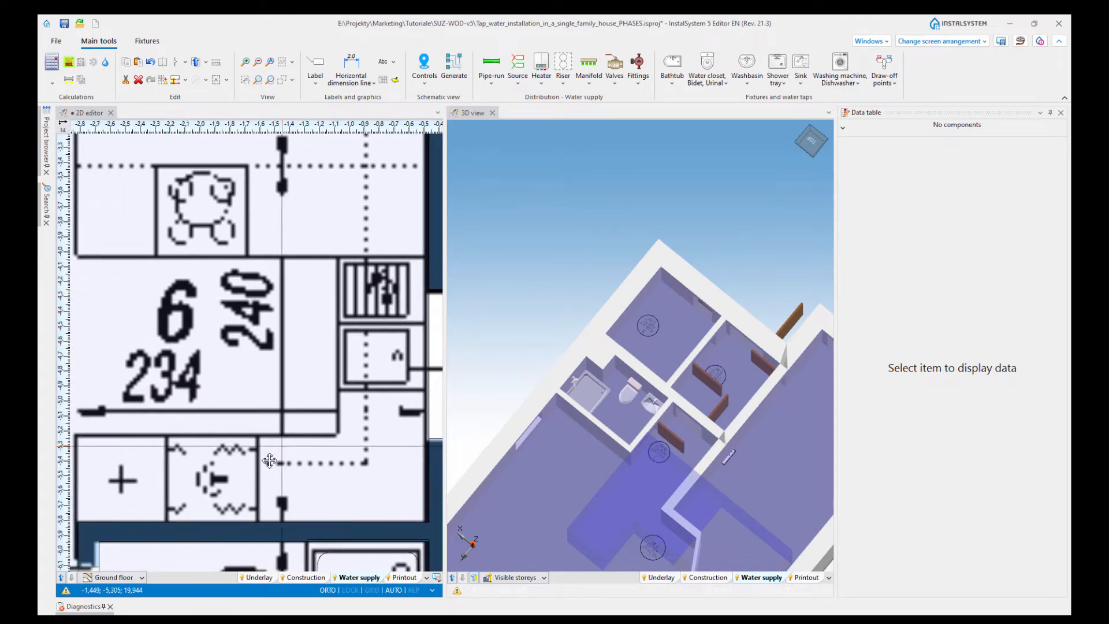
scroll(222, 471, down, 4)
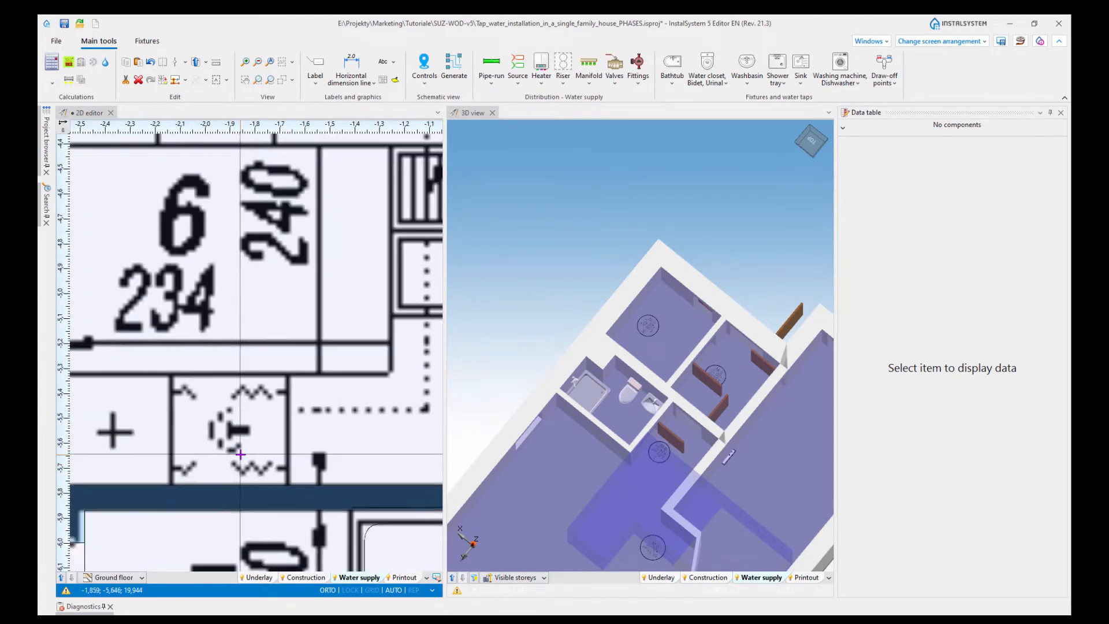
scroll(245, 460, down, 2)
scroll(255, 467, up, 5)
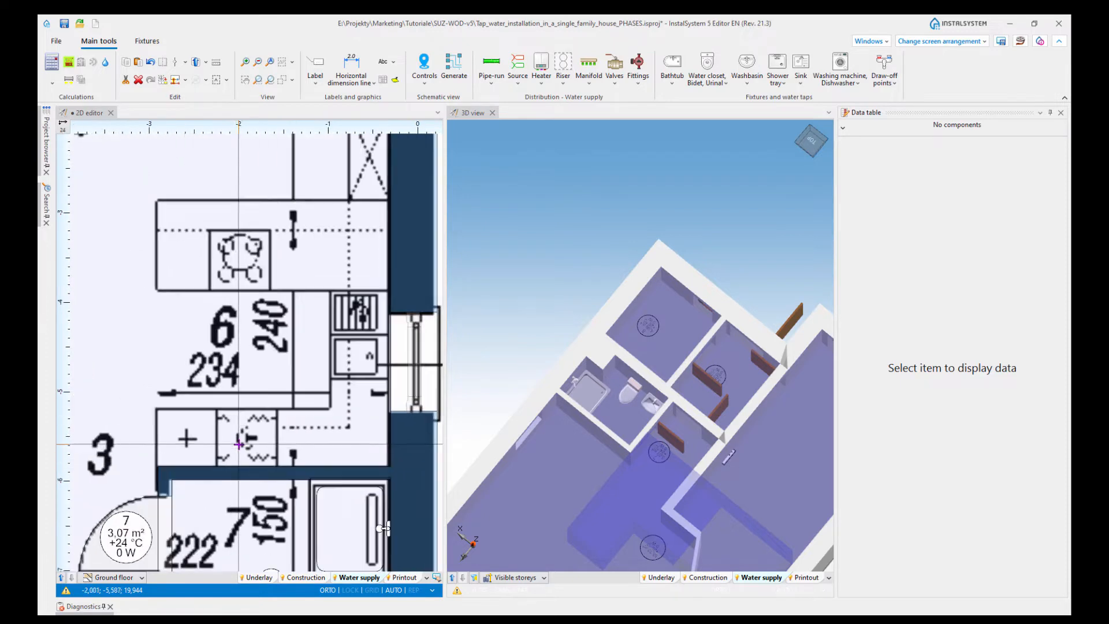
middle_drag(261, 456, 229, 458)
scroll(297, 394, down, 2)
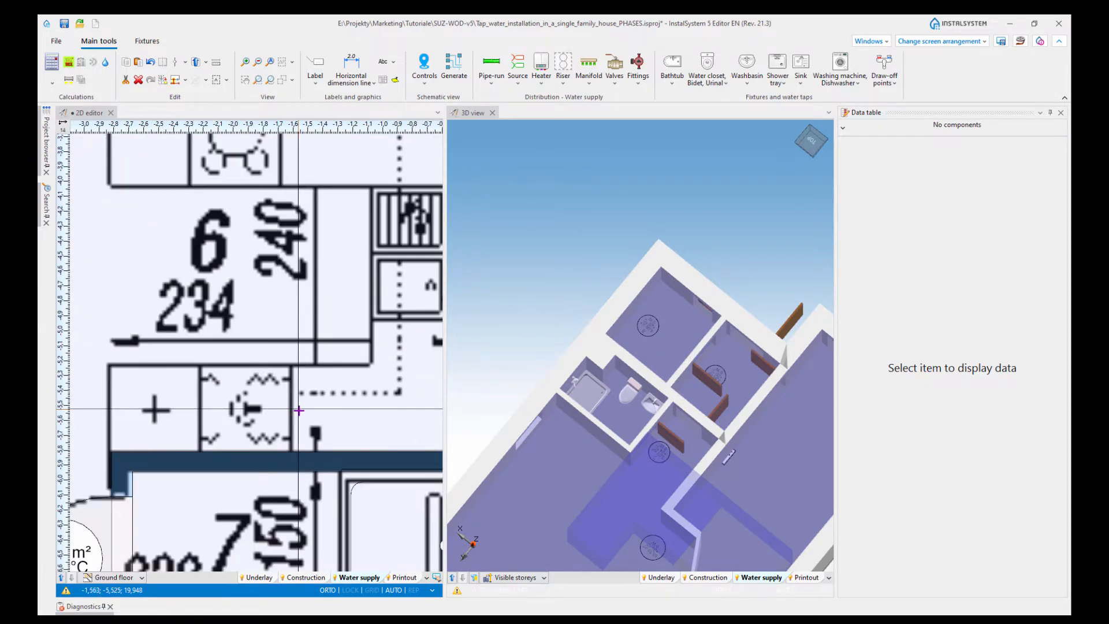
middle_drag(263, 413, 288, 431)
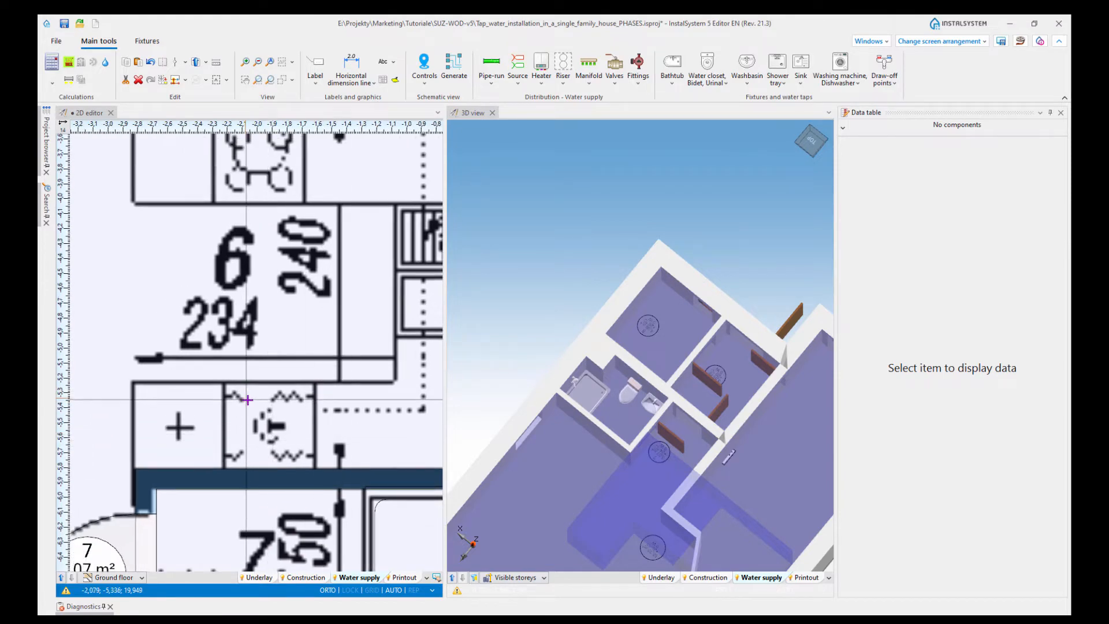
Step: Insert a standard dishwasher over its underlay symbol in room 6, against the wall shared with room 7, and check it in 3D
click(852, 86)
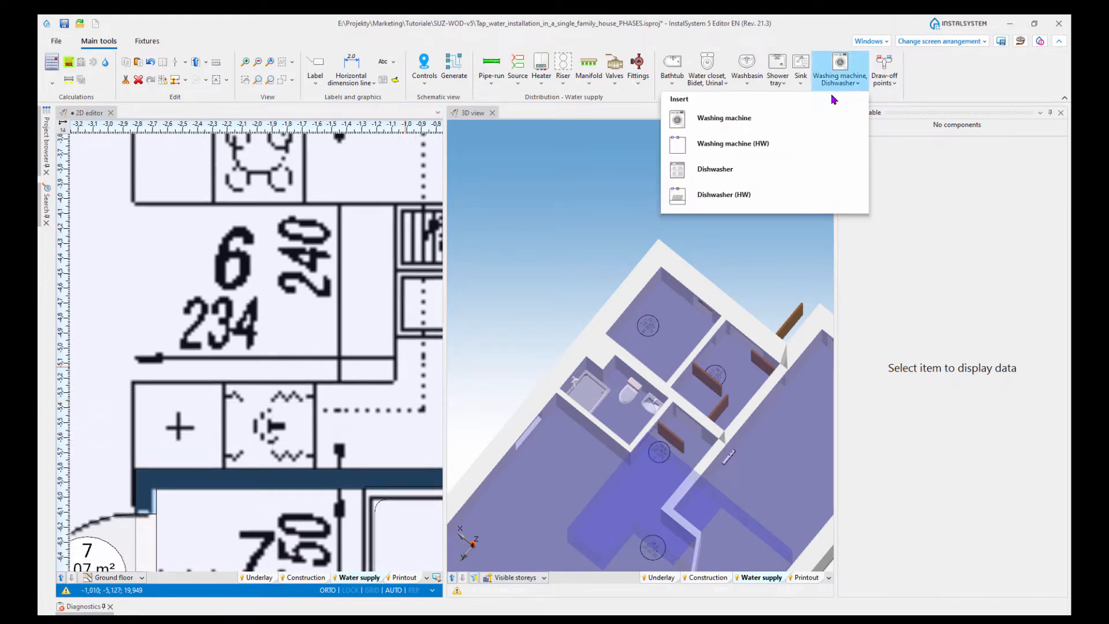
click(715, 170)
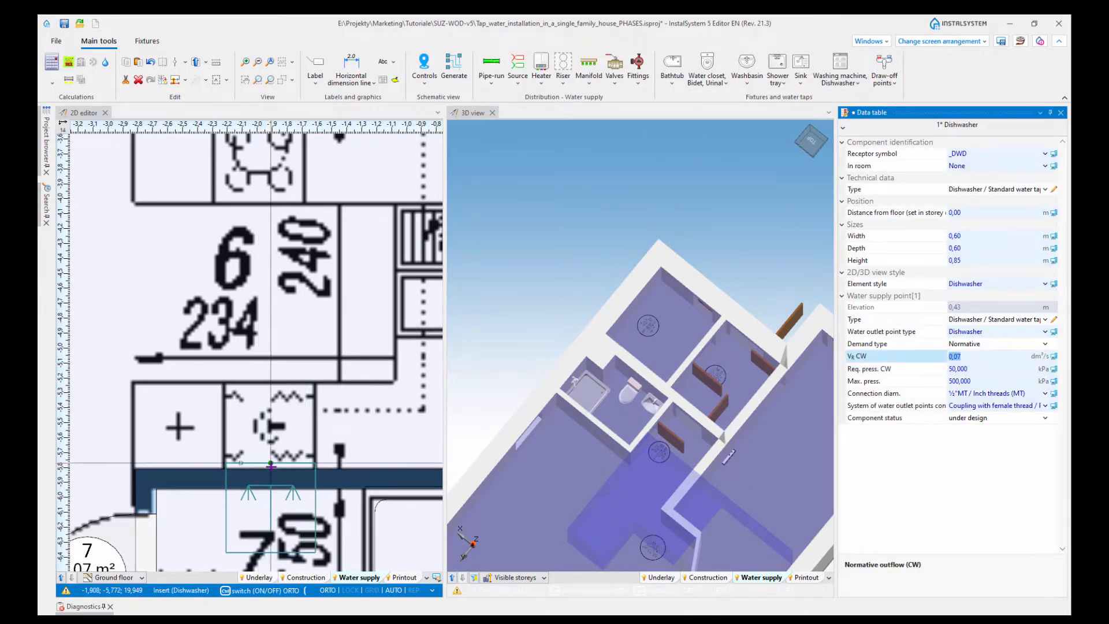
click(270, 467)
scroll(570, 467, up, 3)
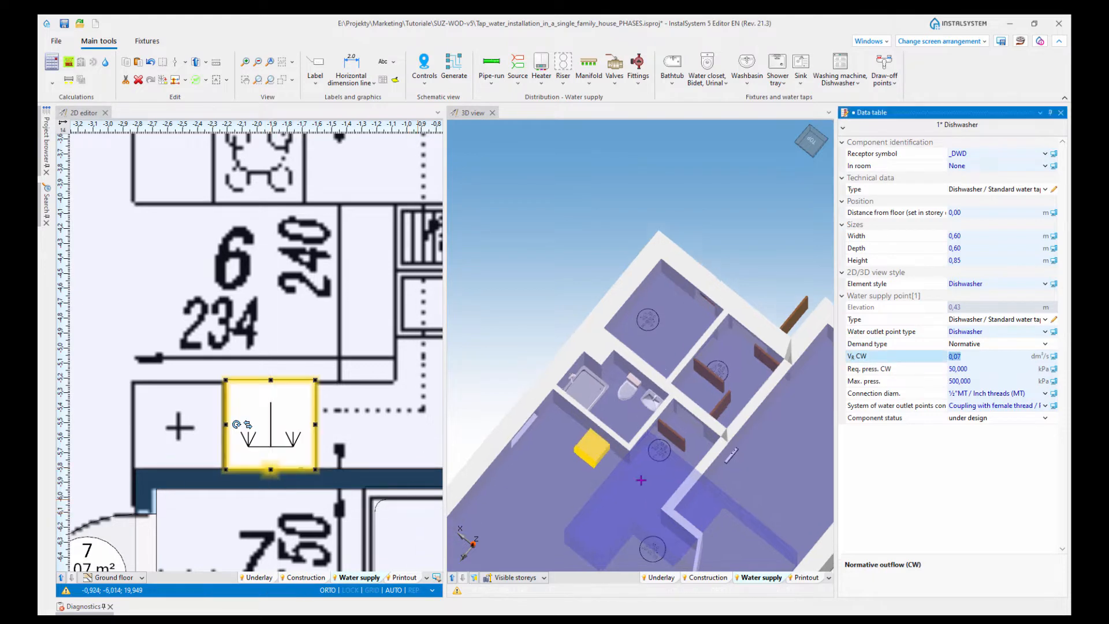
drag(586, 442, 596, 426)
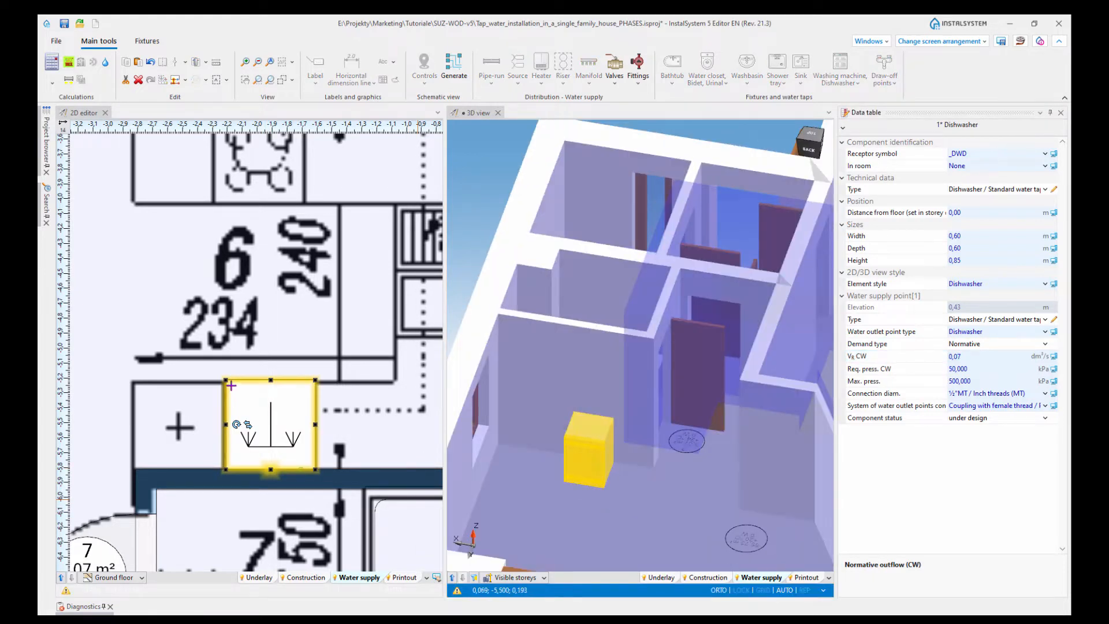
Step: Insert a default sink over the sink symbol in room 6, with its tap towards the outer wall by the window, and check it in 3D
scroll(346, 353, down, 5)
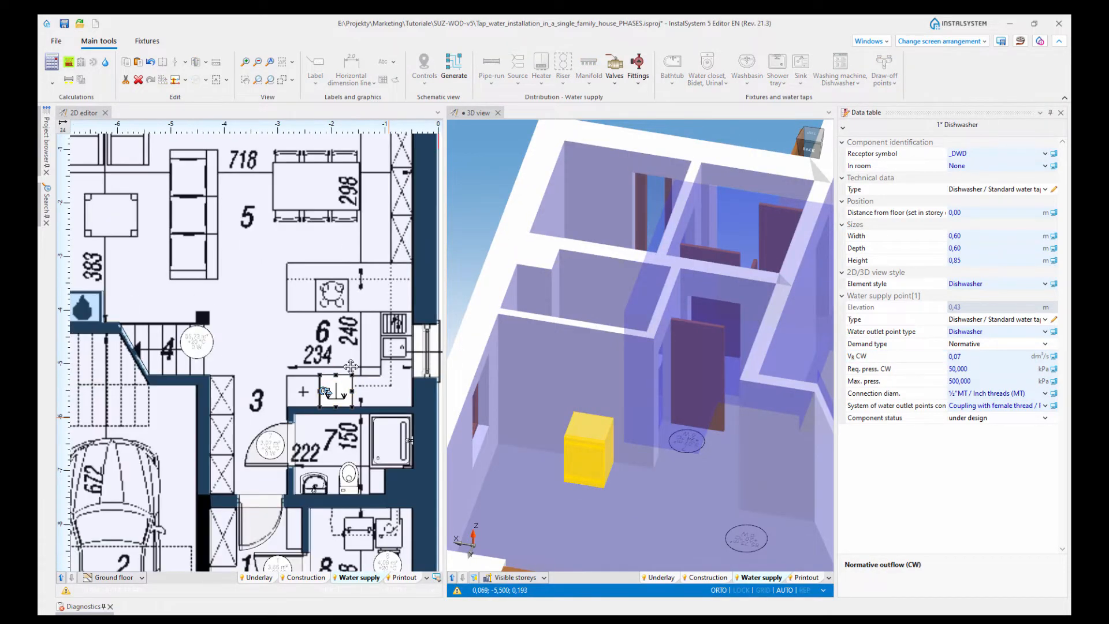
scroll(346, 354, up, 2)
scroll(347, 356, up, 5)
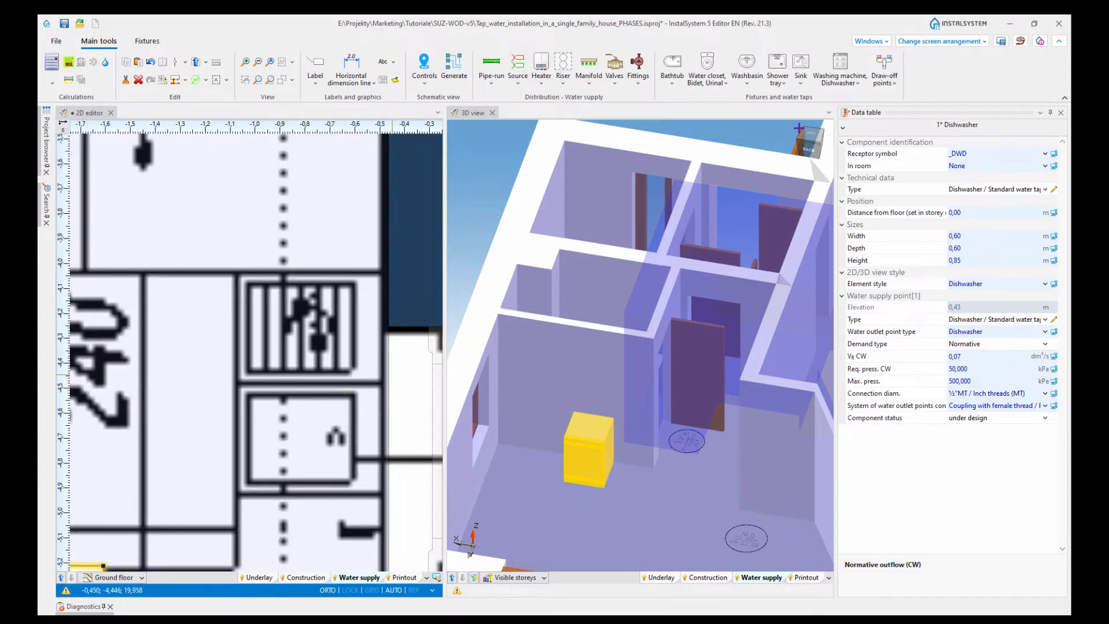
click(801, 86)
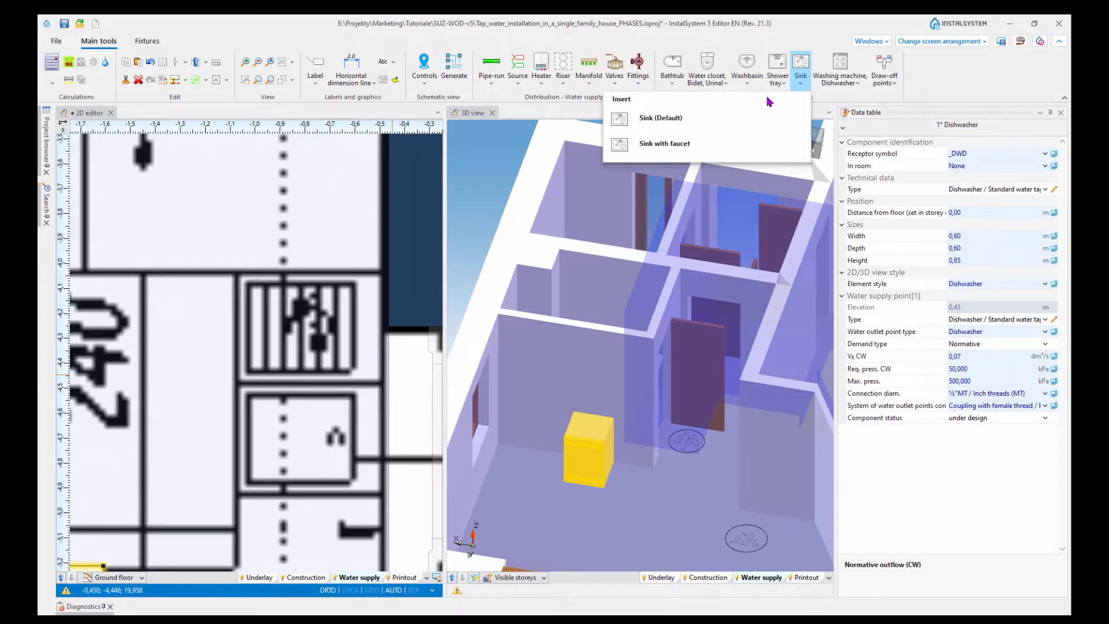
click(654, 122)
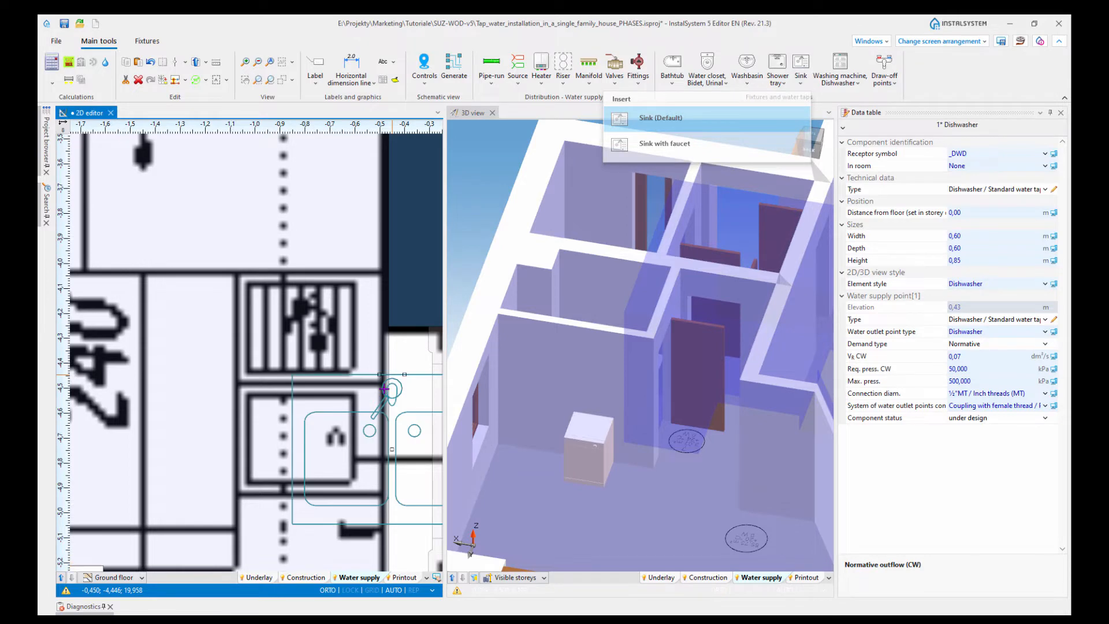
click(383, 384)
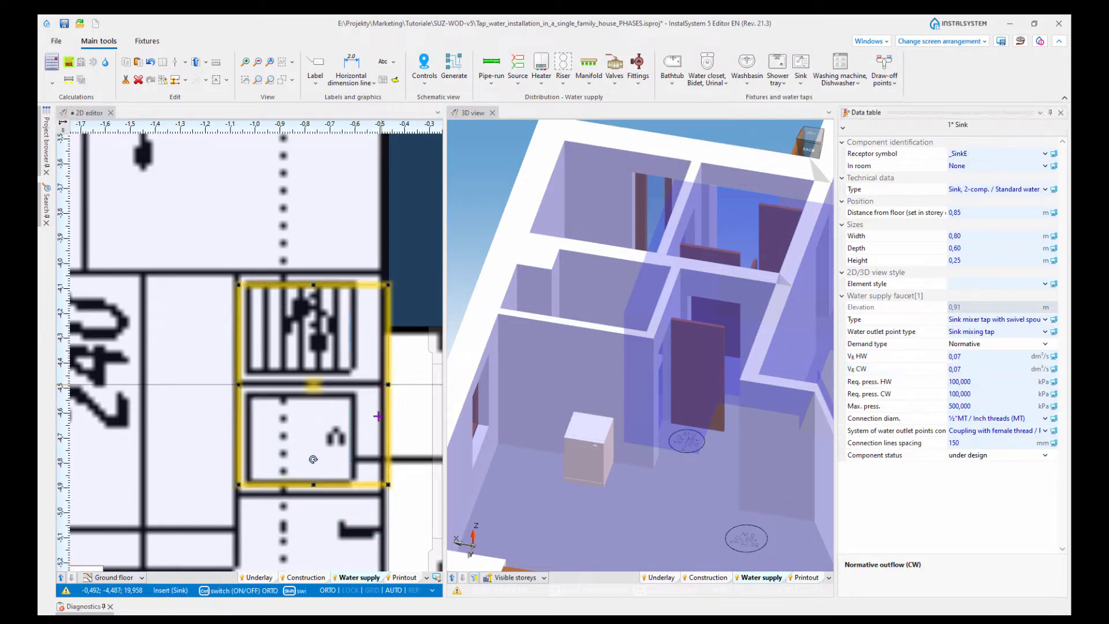
scroll(504, 455, up, 3)
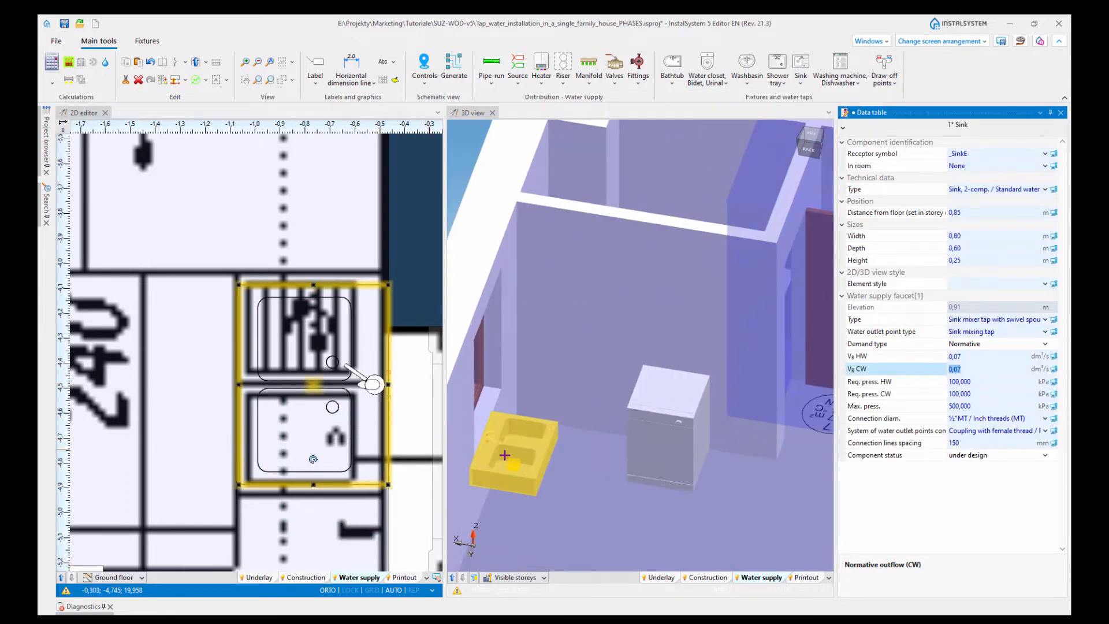
scroll(502, 453, up, 2)
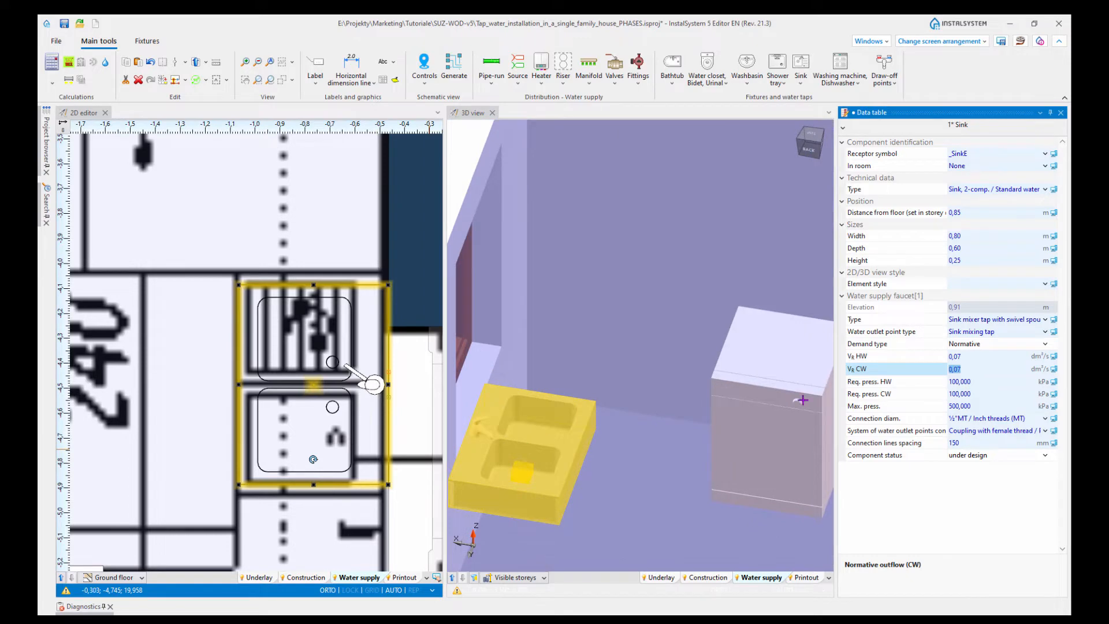
Step: Review the sink faucet's outlet point types and set its faucet type to Basin mixer tap with swivel spout
click(1046, 320)
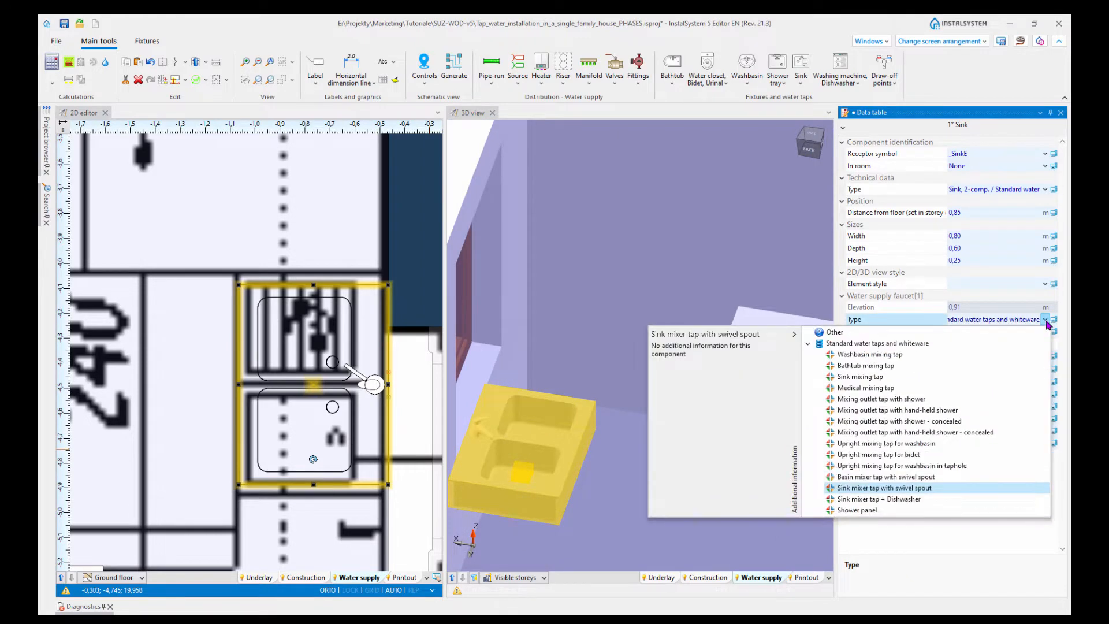
click(866, 489)
click(1046, 332)
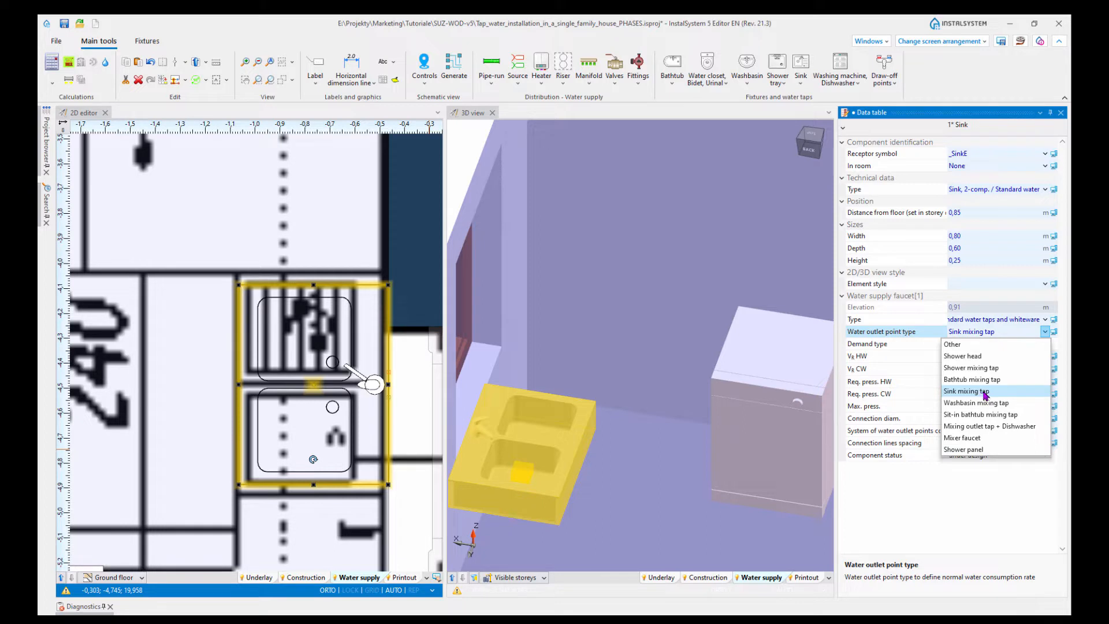
click(1046, 321)
click(1048, 322)
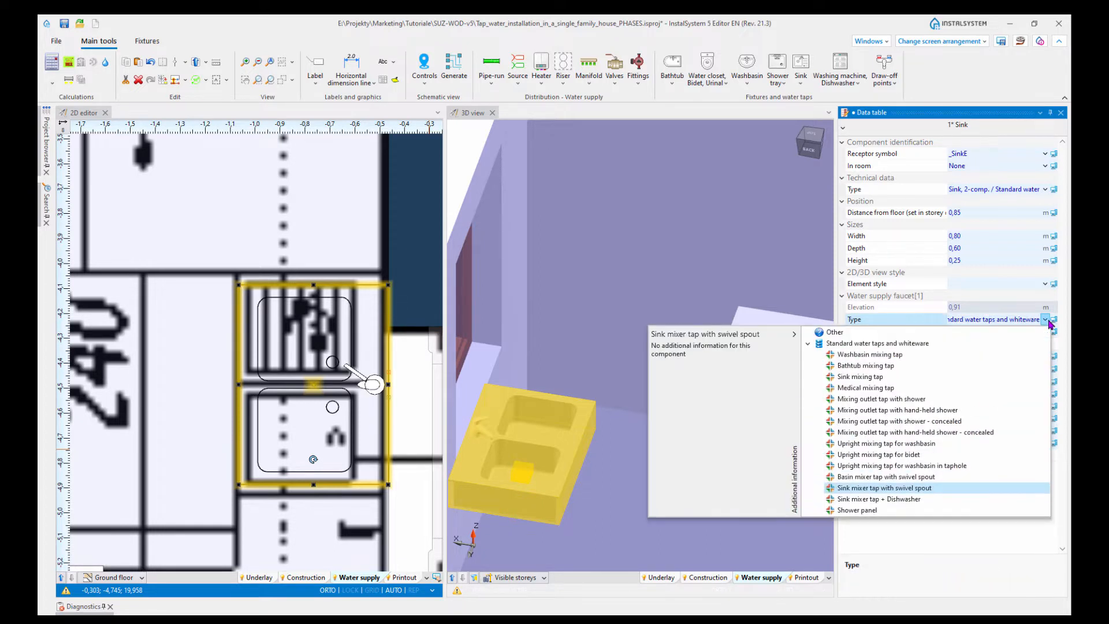
click(916, 477)
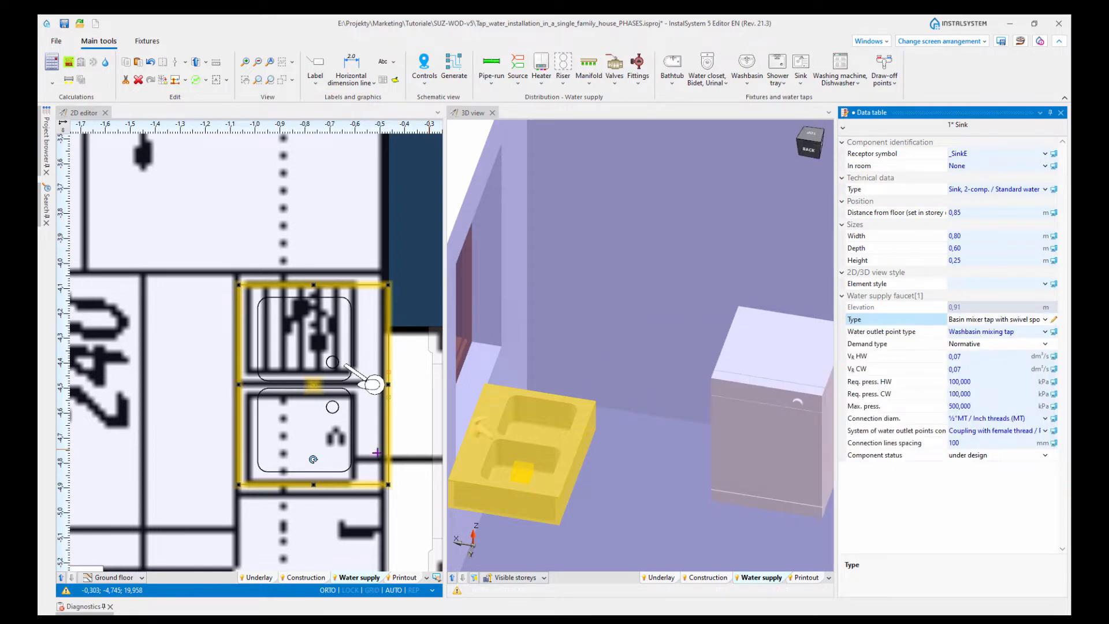
Step: Inspect the two-compartment sink and its tap from several angles in the 3D view, together with the dishwasher
click(359, 431)
click(568, 458)
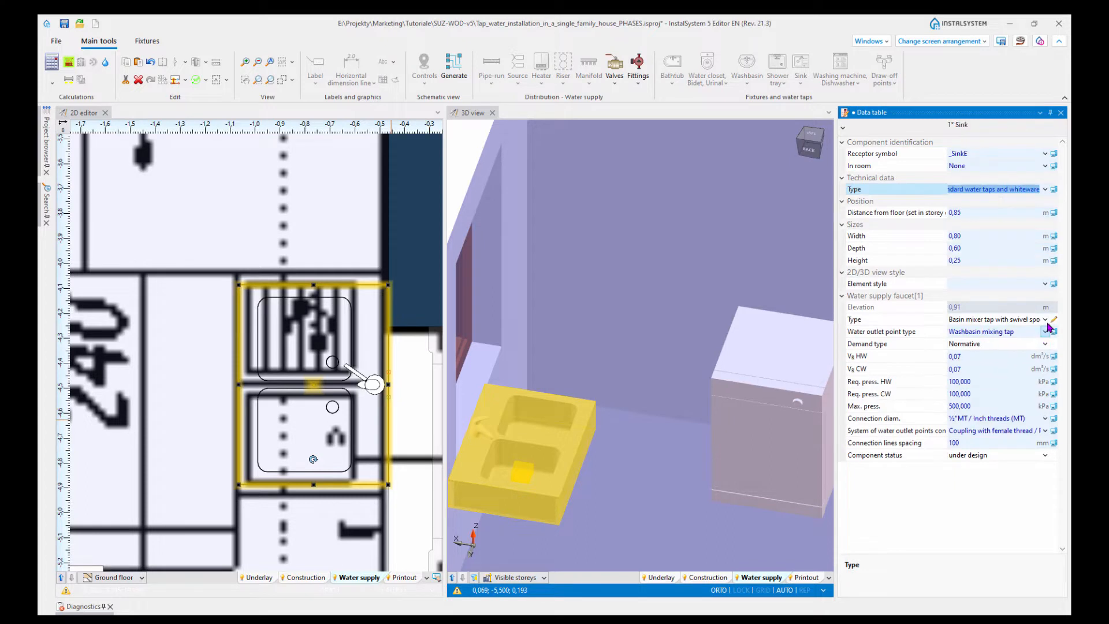
click(574, 518)
middle_drag(576, 516, 570, 493)
middle_drag(480, 463, 596, 456)
scroll(601, 461, up, 3)
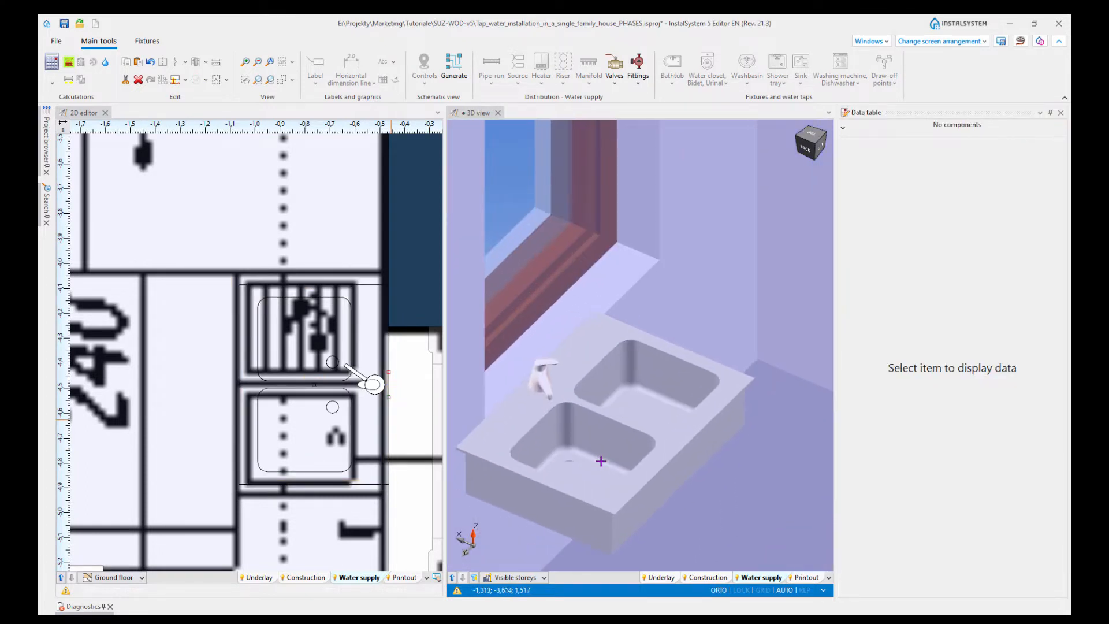
middle_drag(699, 453, 706, 432)
scroll(710, 440, down, 3)
scroll(710, 441, up, 3)
scroll(710, 441, down, 5)
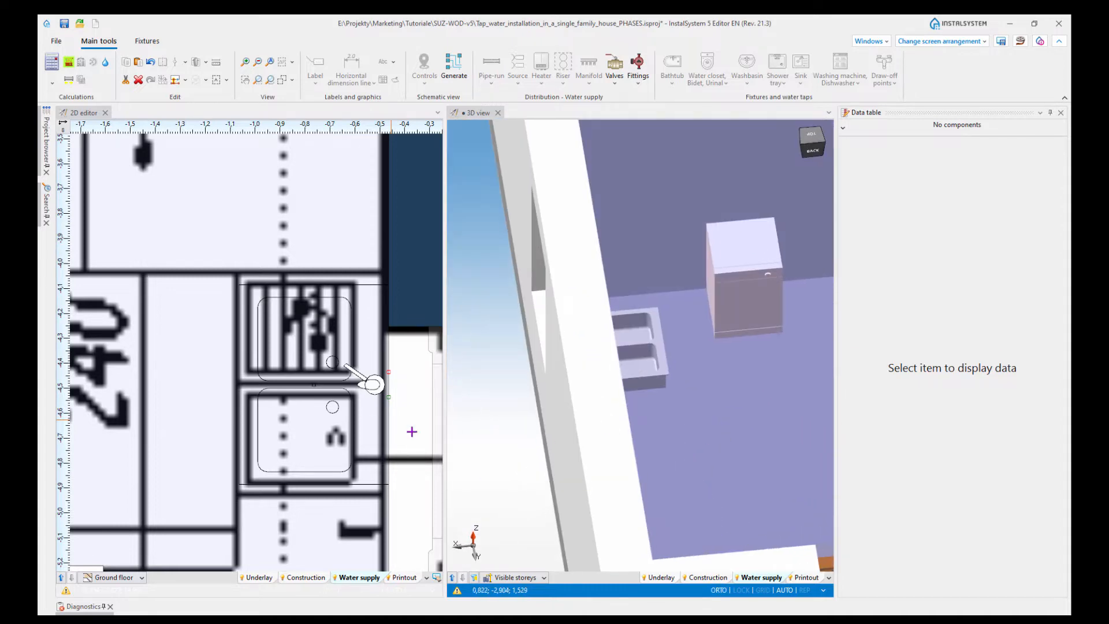
Step: Display the next storey up, including the roof, in the 3D view of the house
scroll(357, 424, down, 7)
scroll(355, 438, down, 5)
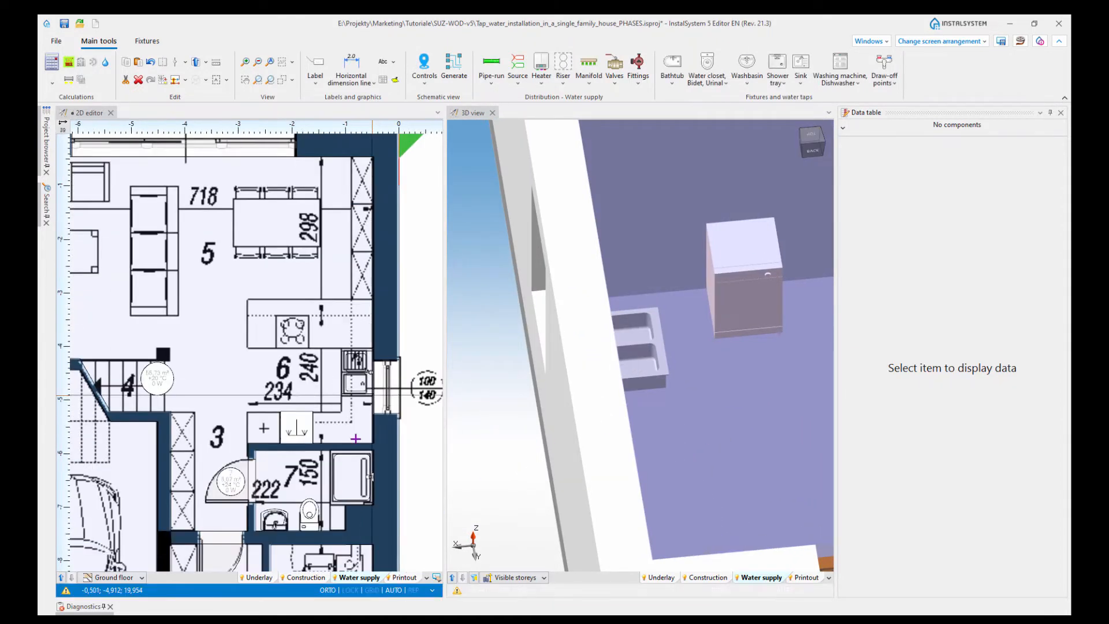
scroll(731, 368, down, 6)
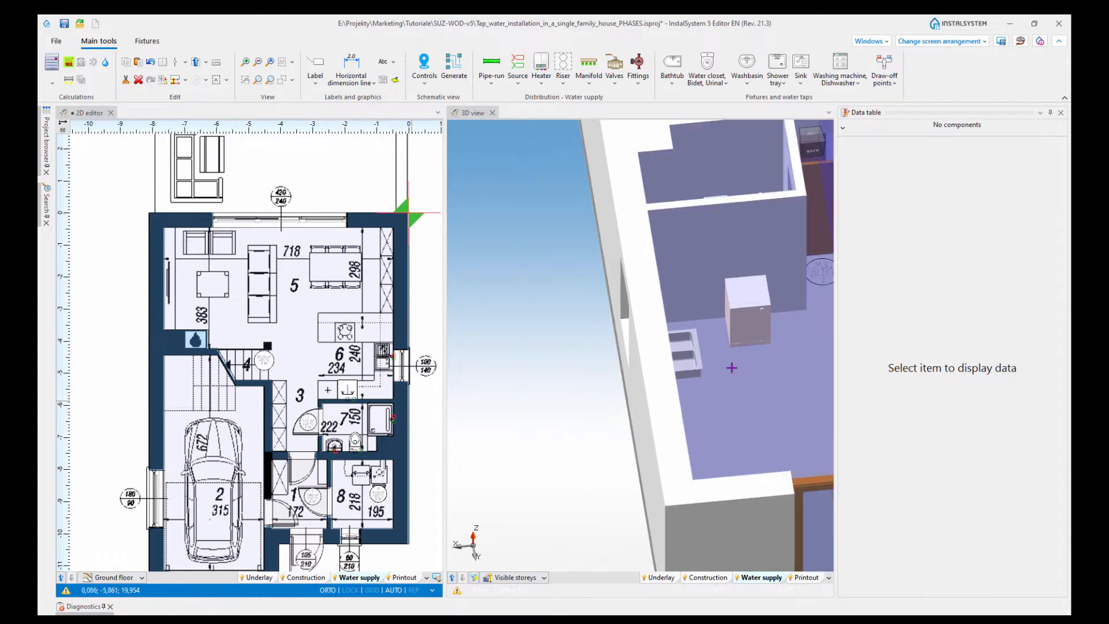
middle_drag(662, 426, 655, 411)
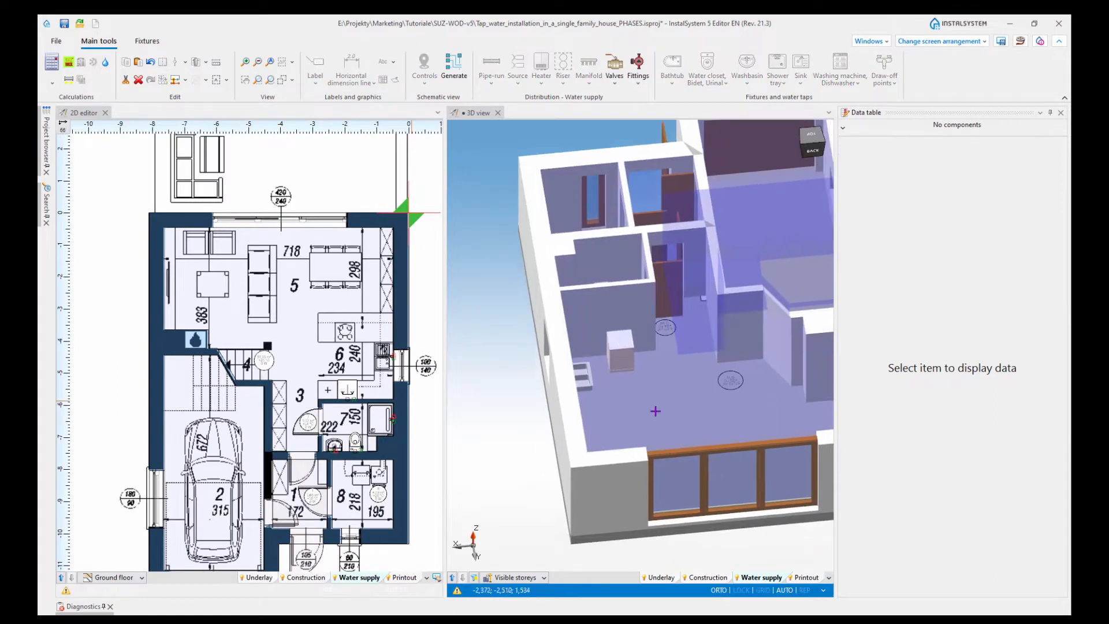
click(453, 578)
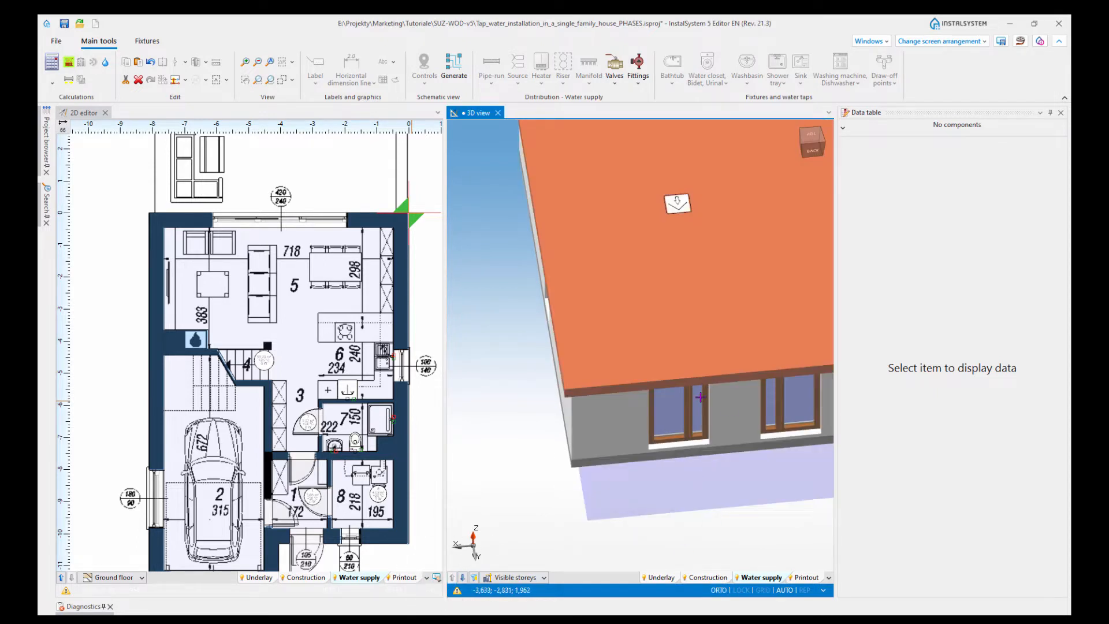
scroll(700, 397, down, 3)
scroll(677, 341, up, 4)
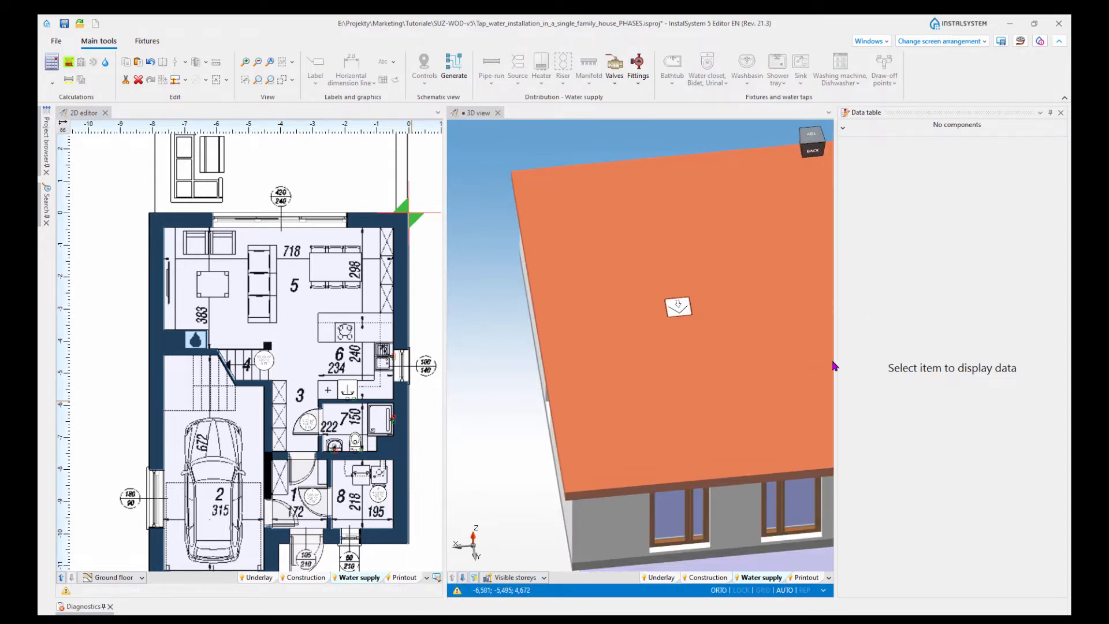
Step: Hide the roof in the 3D view to expose the upper storey's rooms, and deselect it
click(682, 319)
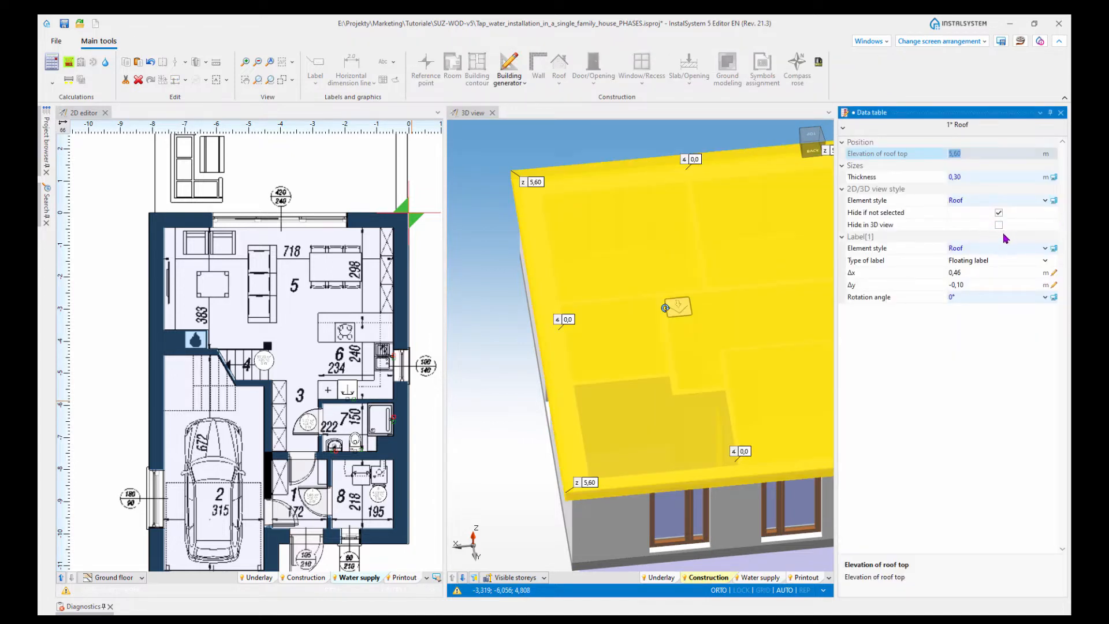
click(1000, 231)
click(999, 225)
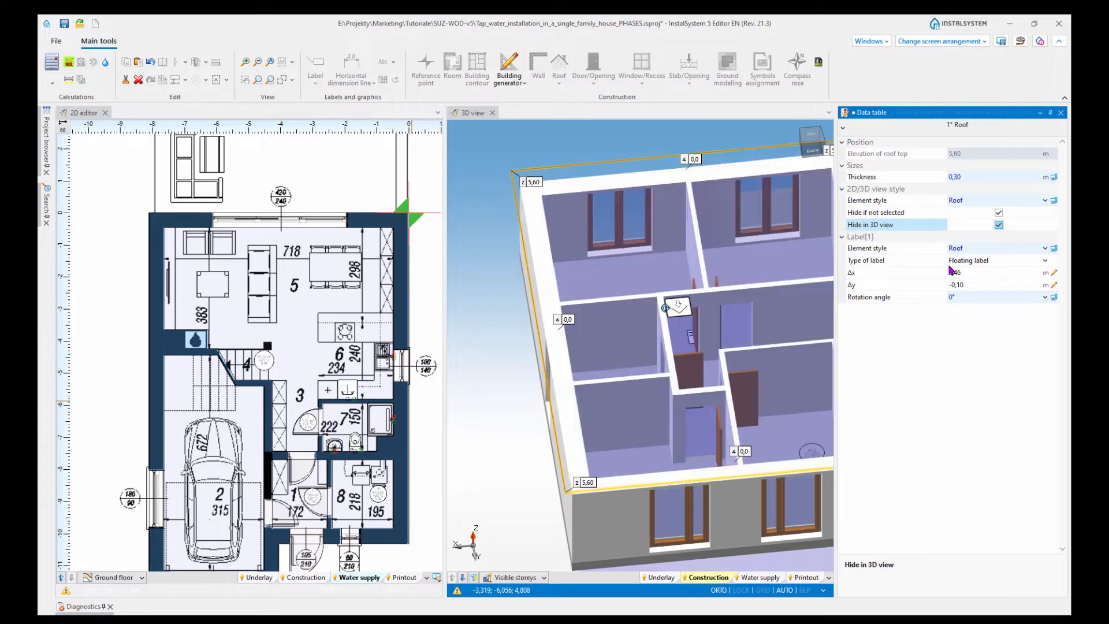
click(529, 491)
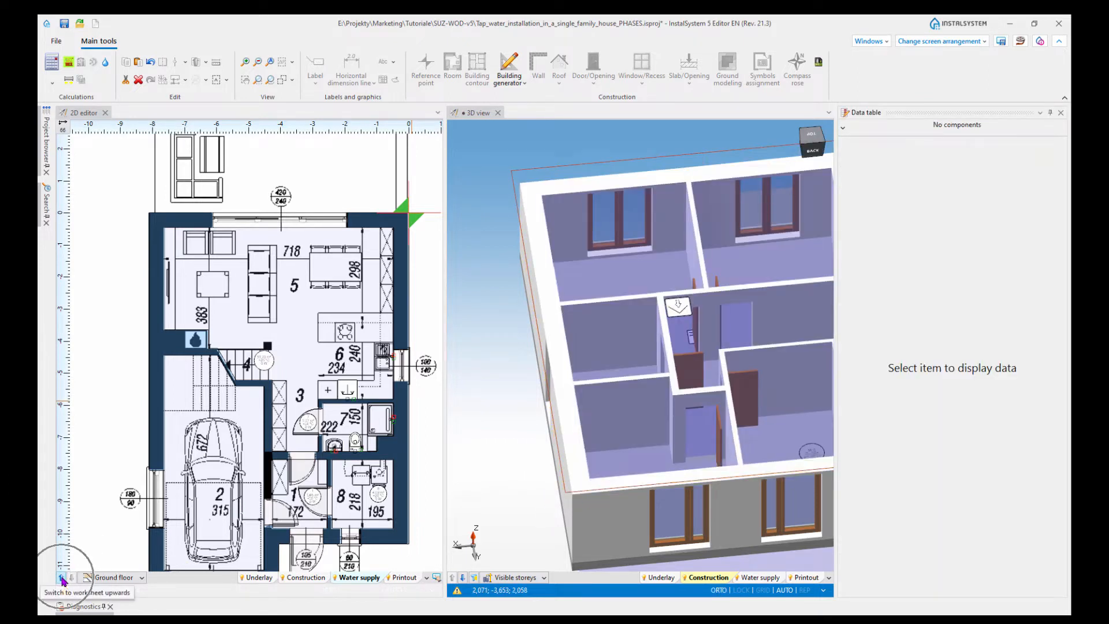
Step: Switch the plan to the first floor and insert a washing machine over its underlay symbol in the corner of bathroom 4
scroll(191, 462, down, 3)
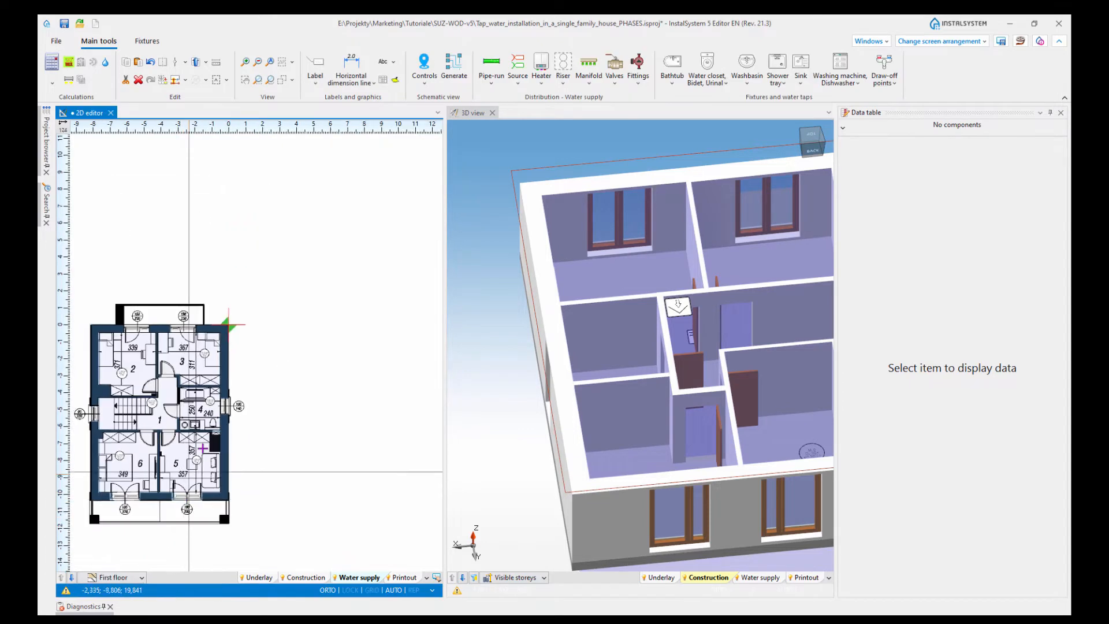
scroll(185, 395, up, 8)
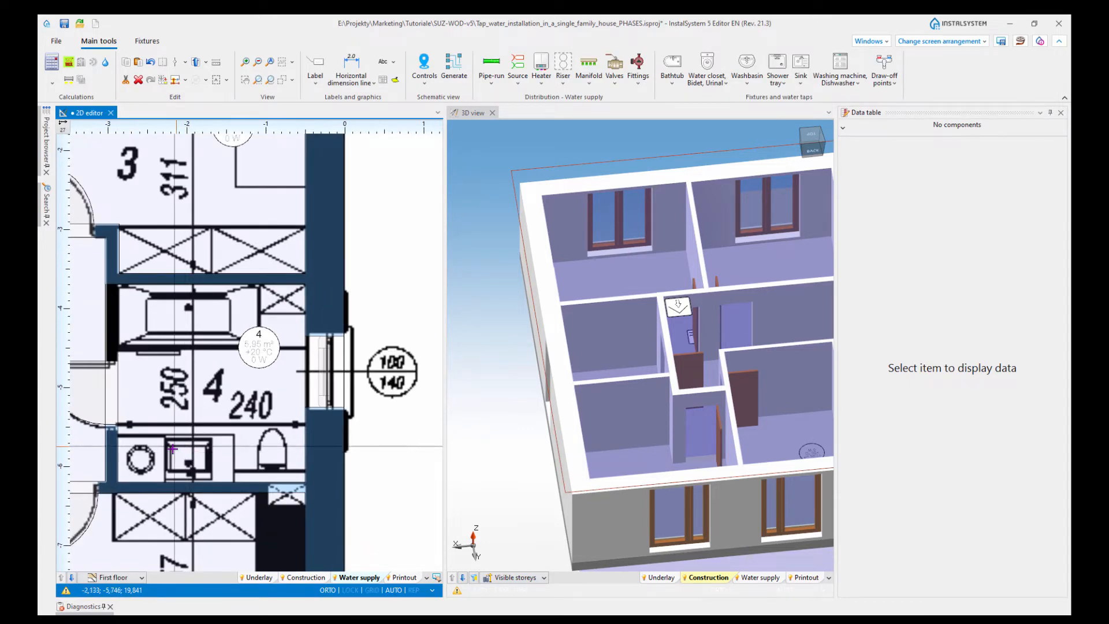
scroll(133, 428, up, 4)
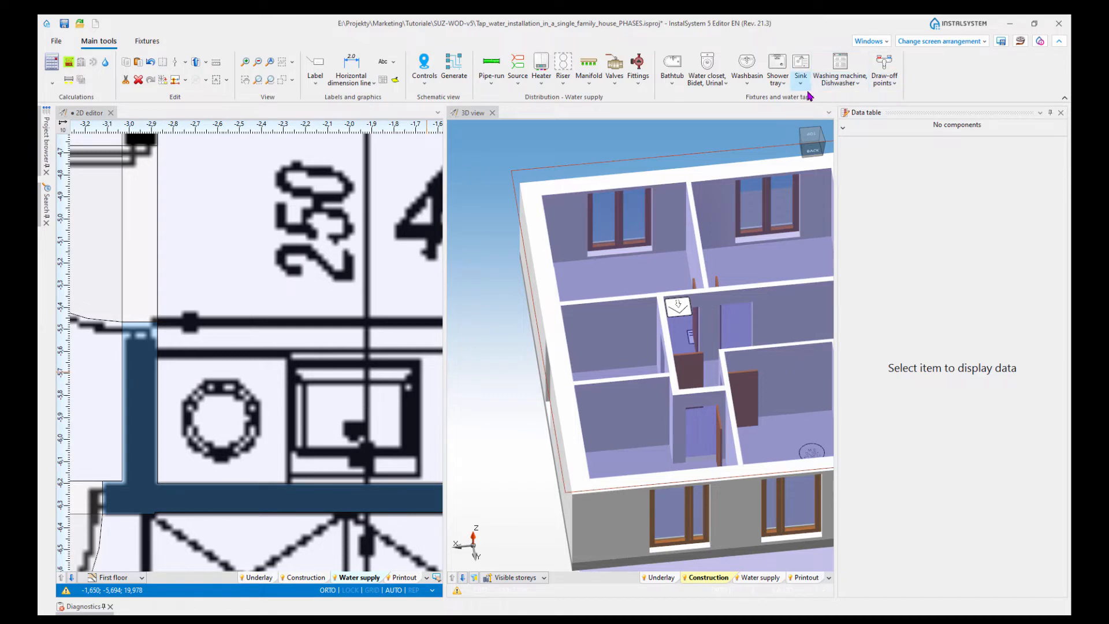
click(860, 88)
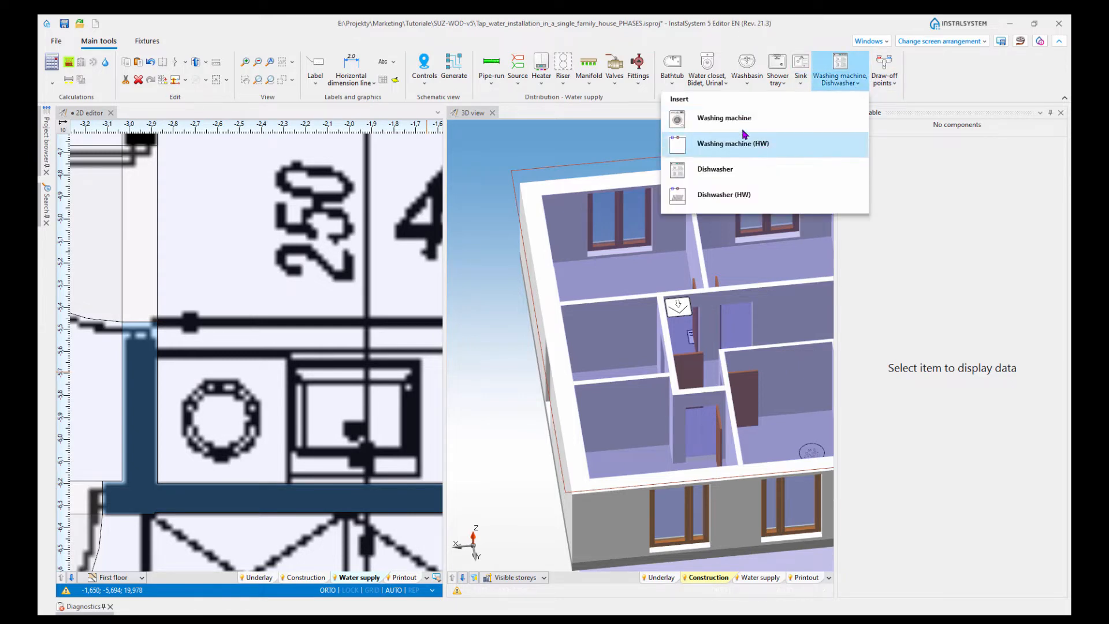
click(720, 119)
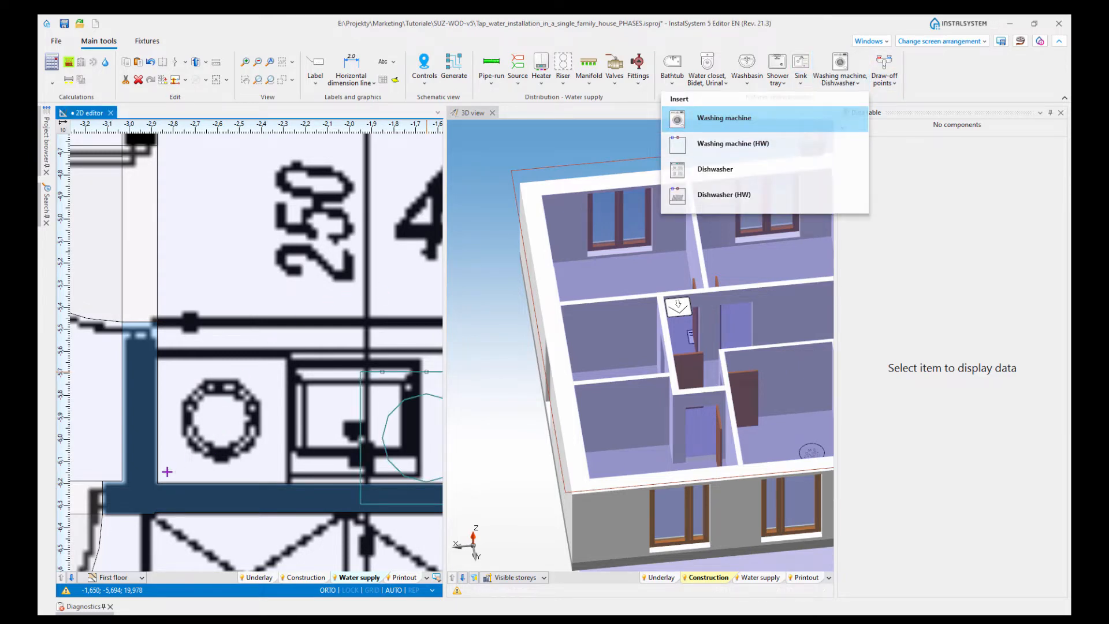
click(218, 483)
scroll(647, 359, up, 5)
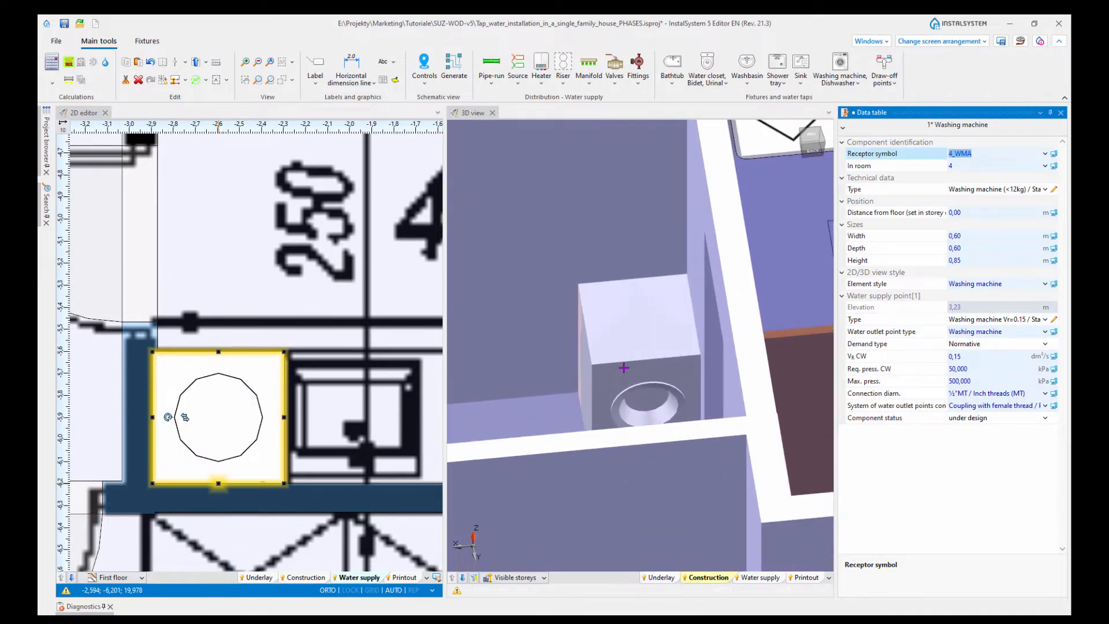
middle_drag(635, 412, 658, 397)
scroll(658, 398, down, 5)
scroll(356, 435, down, 3)
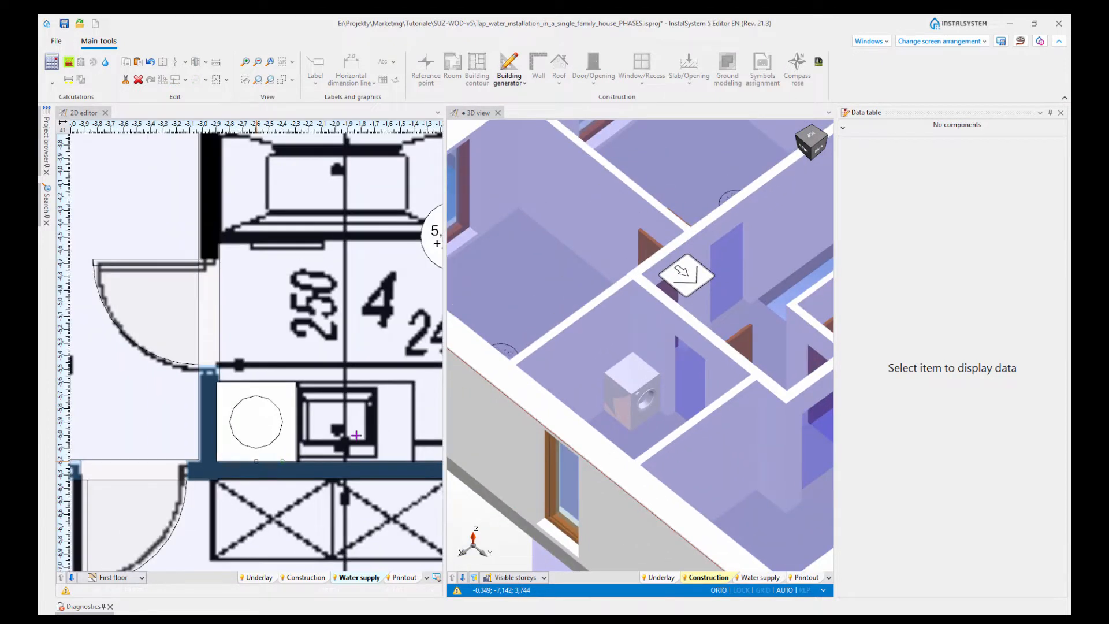
Step: Insert a washbasin against the wall beside the washing machine and extend its depth to 0.60 m to match the underlay
scroll(351, 439, up, 5)
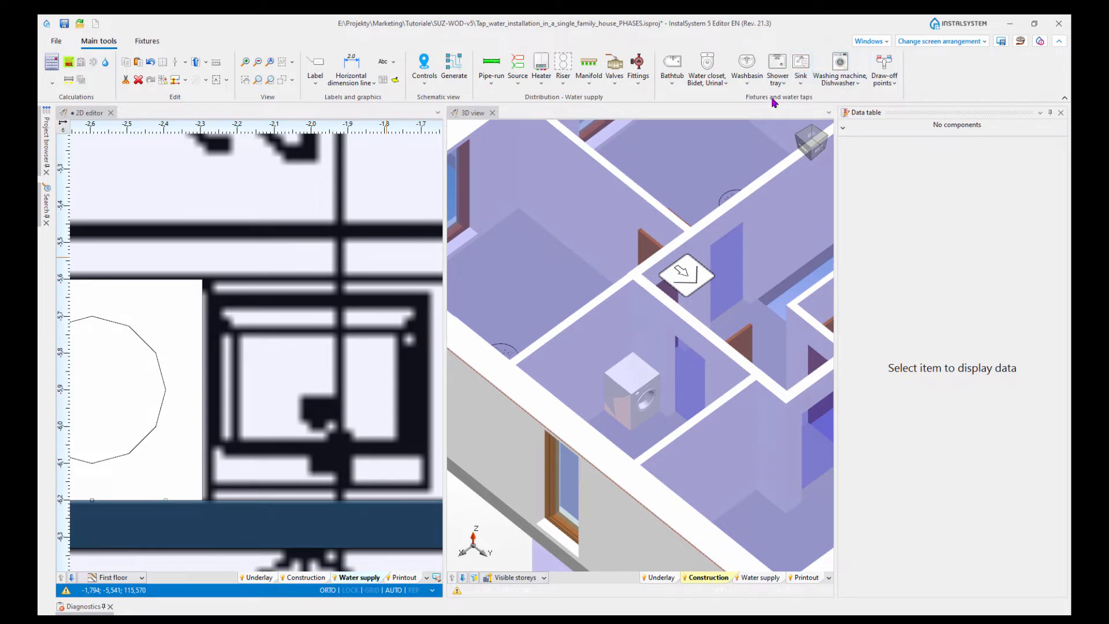
click(747, 81)
click(661, 121)
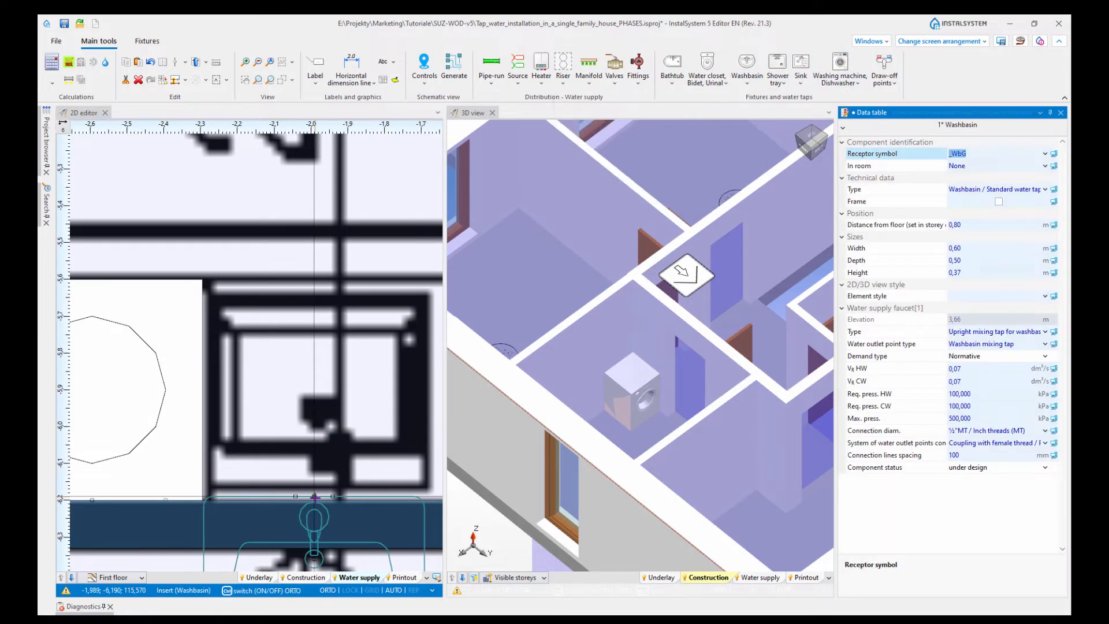
click(327, 497)
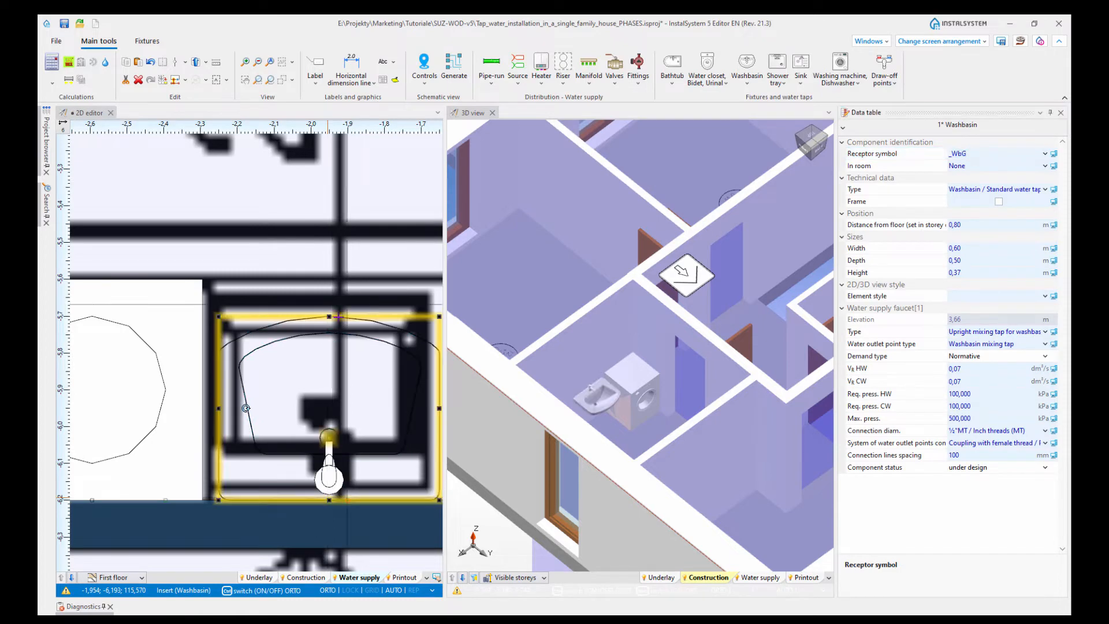
drag(329, 316, 330, 282)
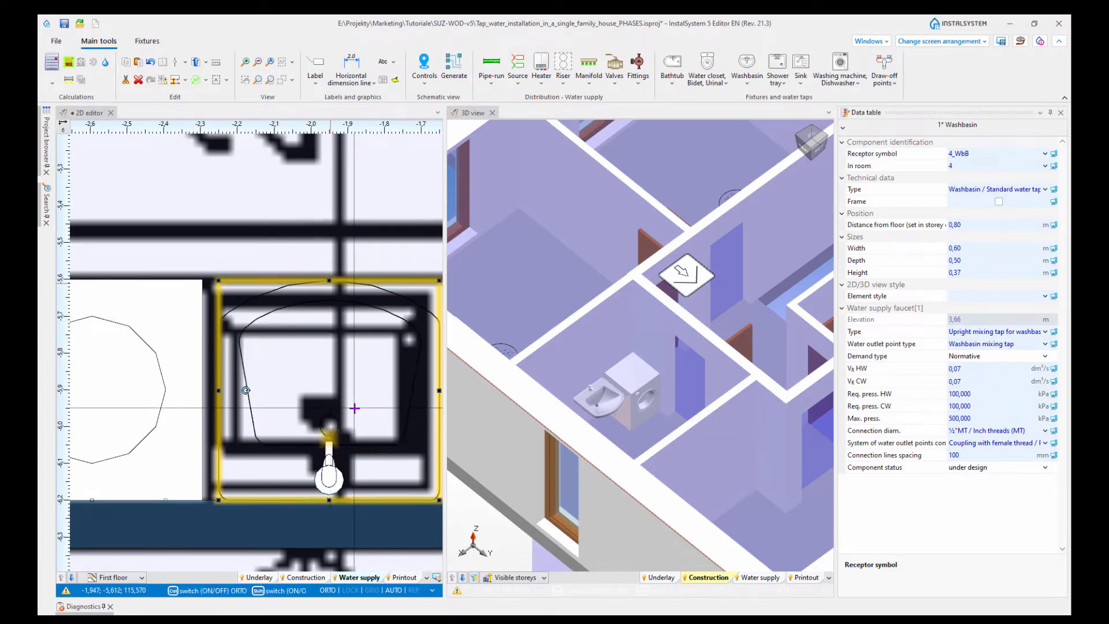
Step: Insert a hanging toilet bowl at the toilet symbol of bathroom 4
scroll(289, 404, down, 5)
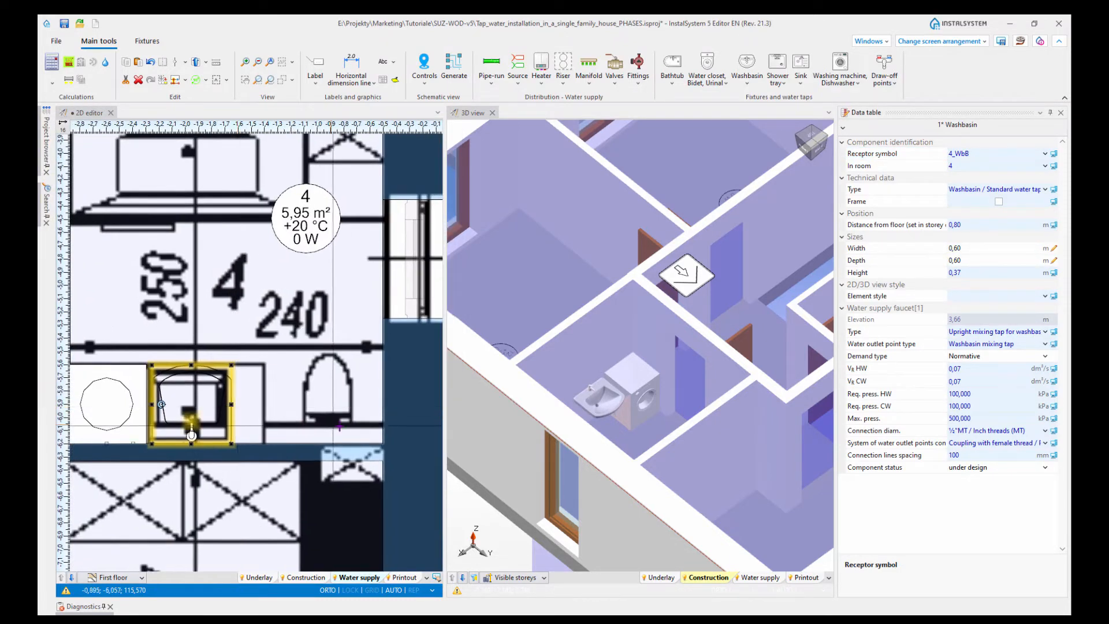
scroll(318, 428, up, 3)
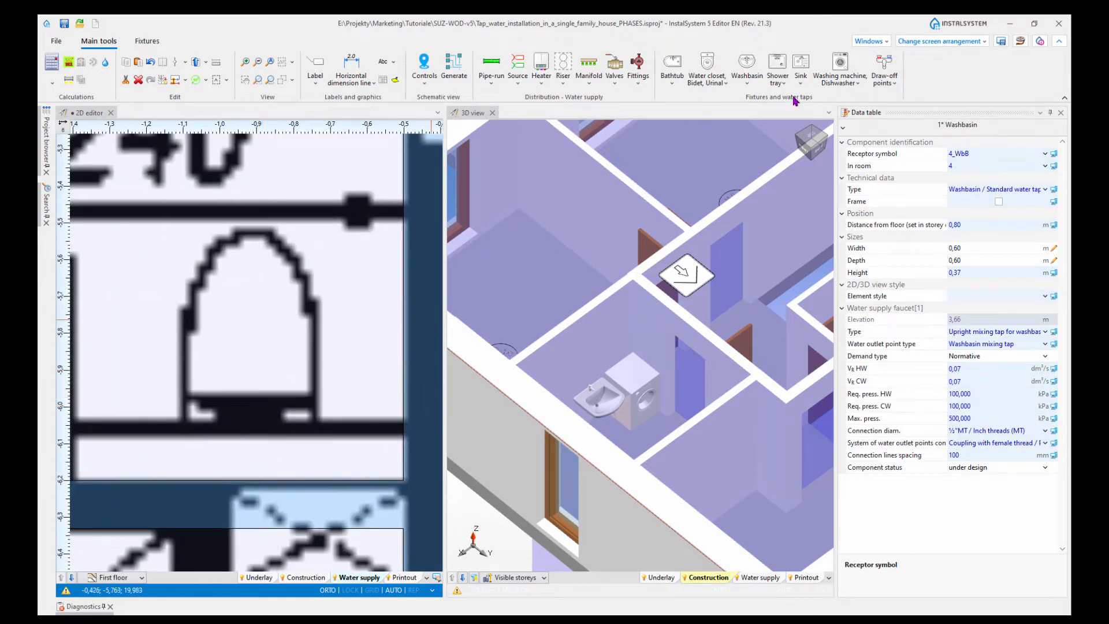
click(714, 83)
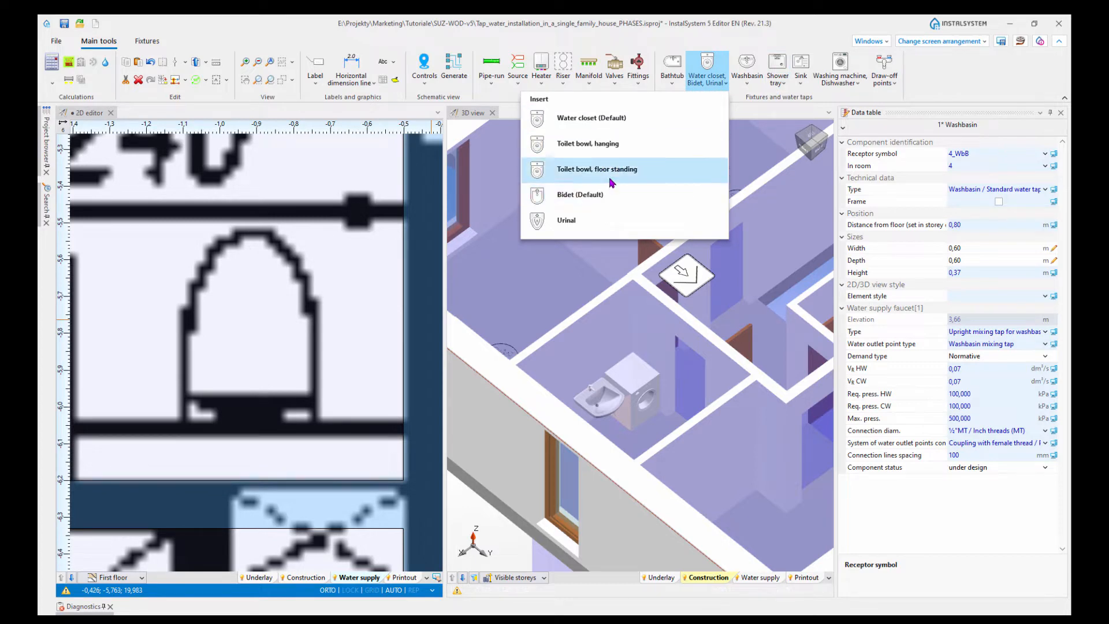
click(577, 148)
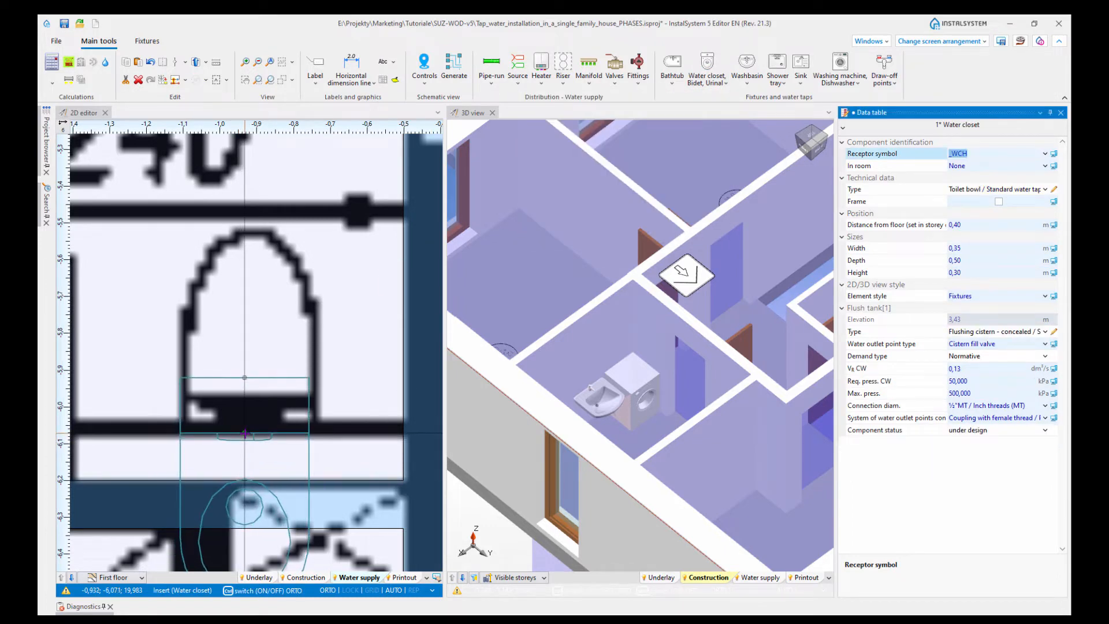
click(245, 433)
Step: Rotate the toilet bowl to face into bathroom 4 and position it over the underlay symbol with its cistern against the wall
scroll(248, 439, down, 2)
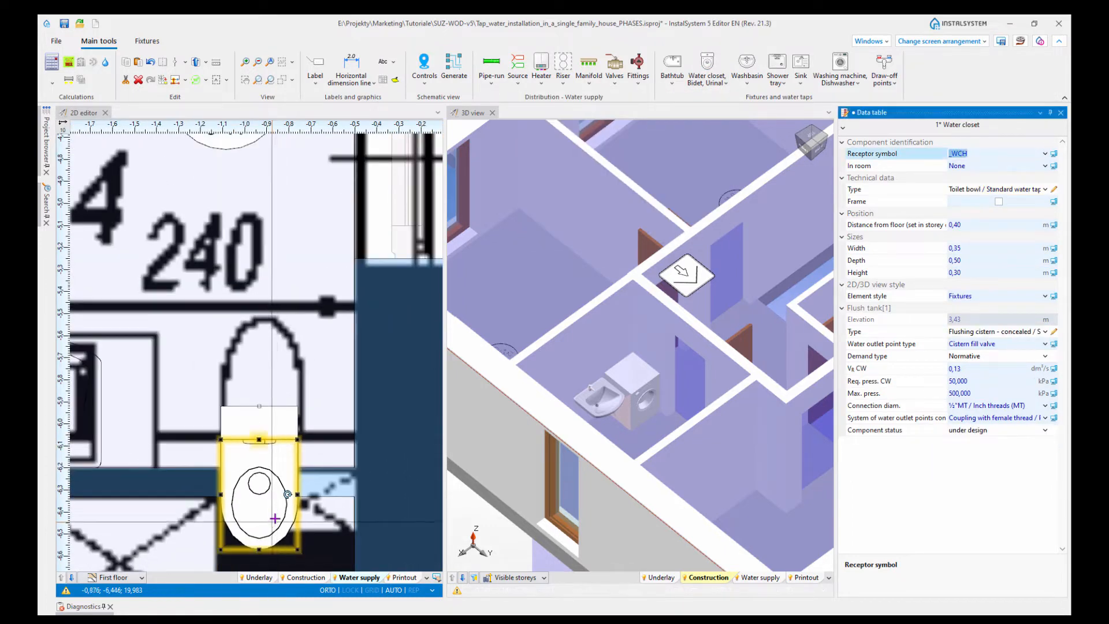
scroll(288, 504, up, 2)
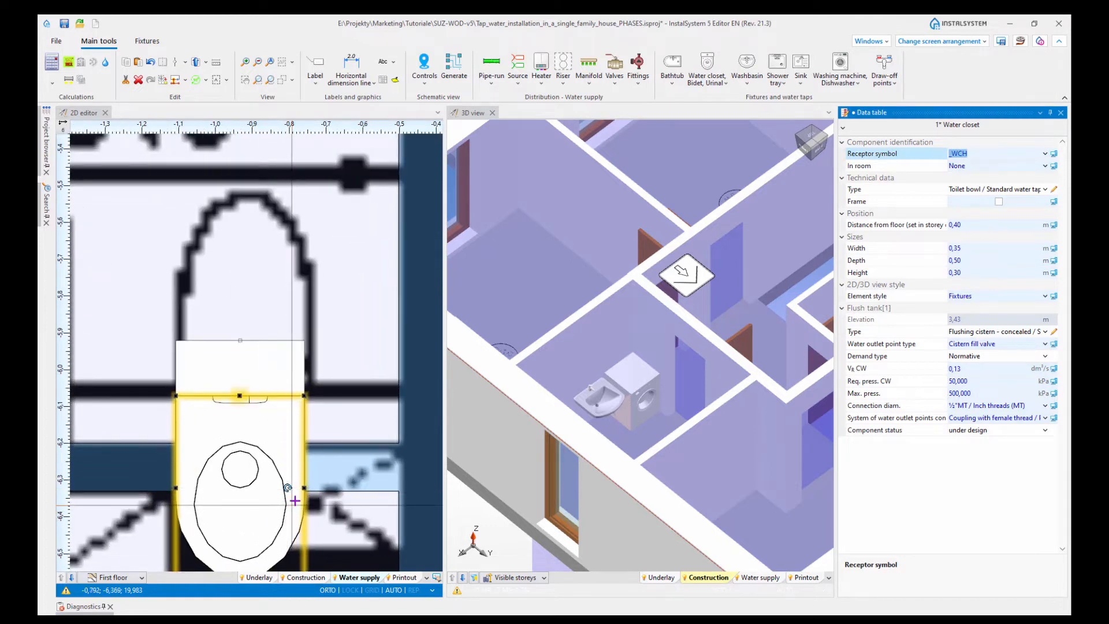
middle_drag(287, 488, 320, 434)
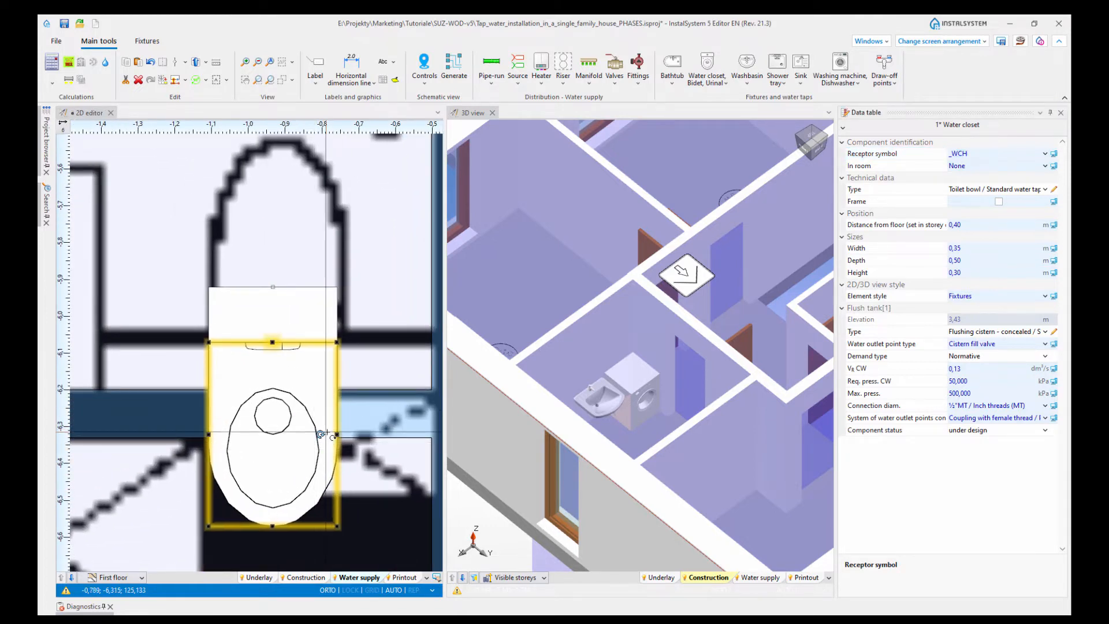
drag(367, 308, 206, 201)
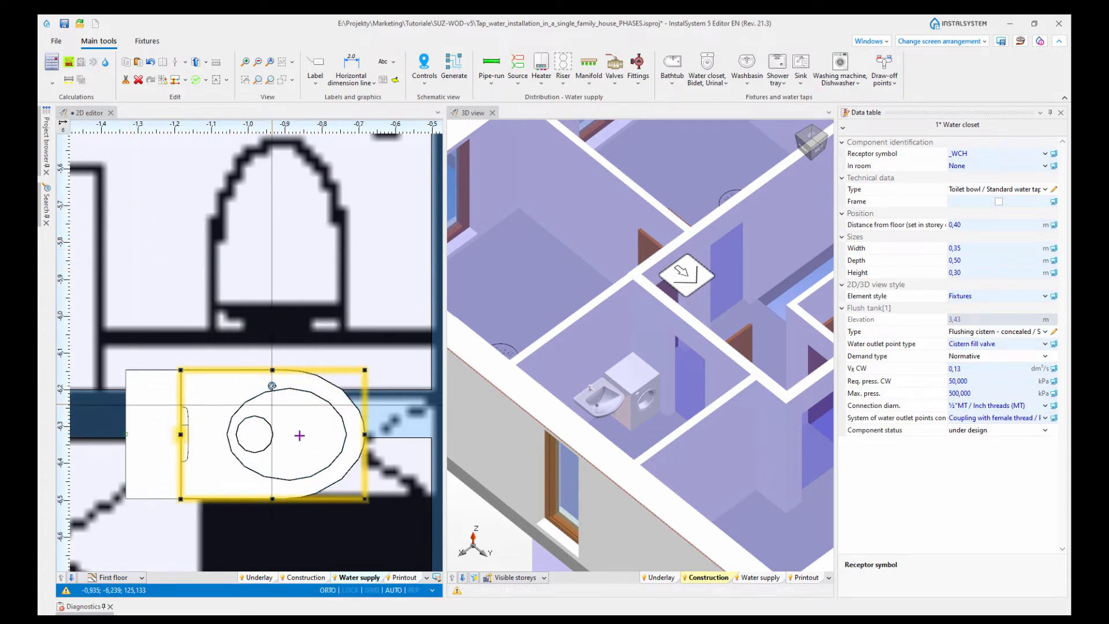
scroll(257, 404, down, 2)
scroll(258, 404, up, 2)
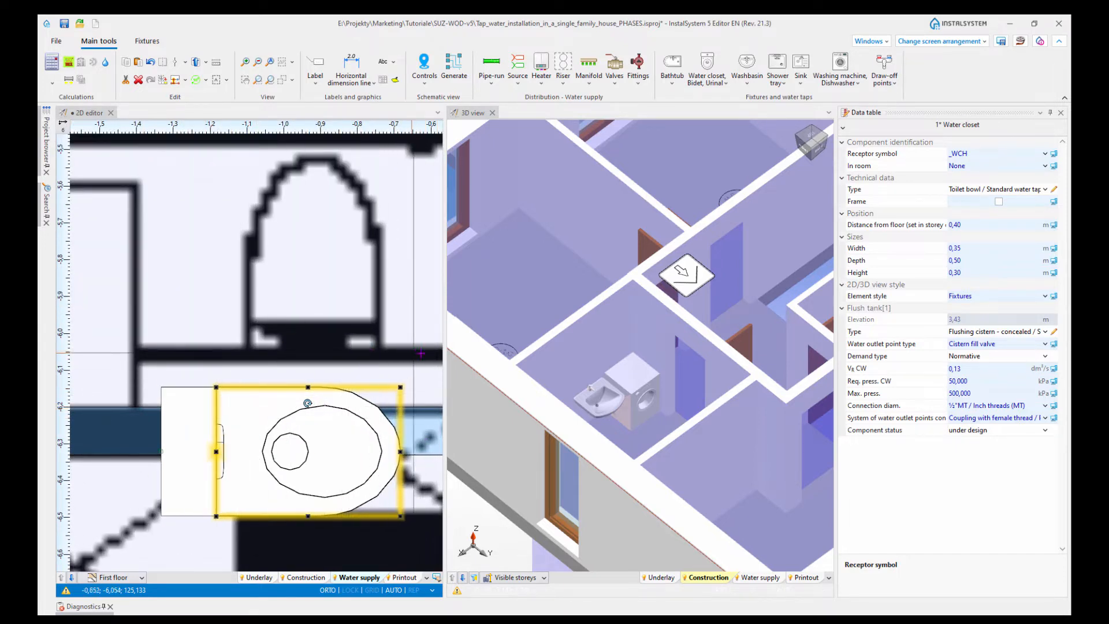
drag(308, 403, 326, 353)
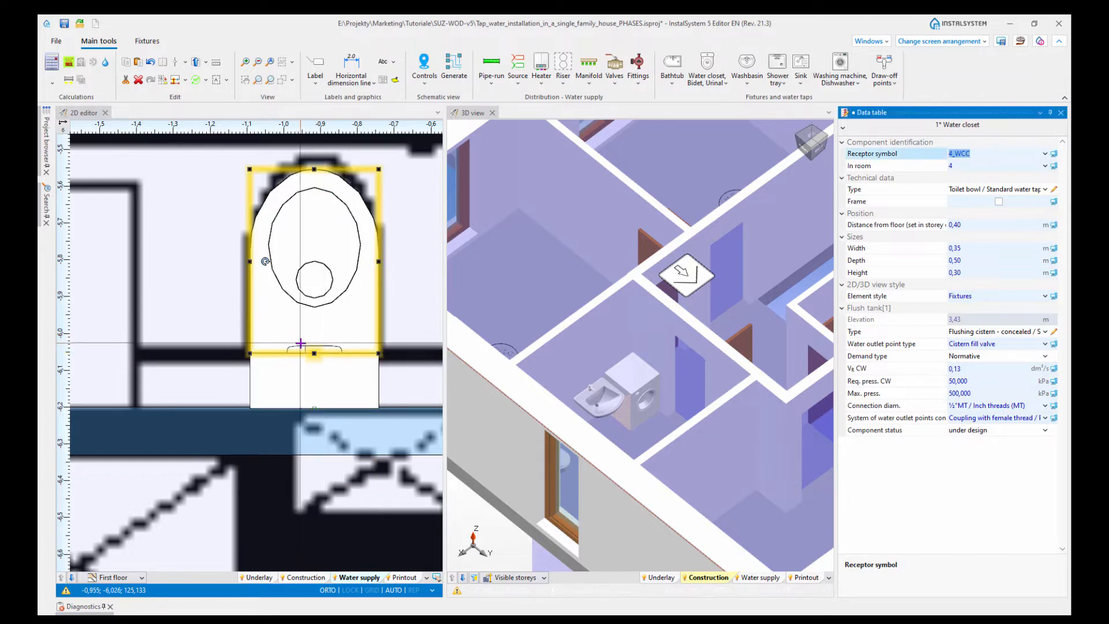
Step: Insert a default bathtub against the wall over its symbol in bathroom 4 and stretch its width to 1.82 m
scroll(363, 343, down, 4)
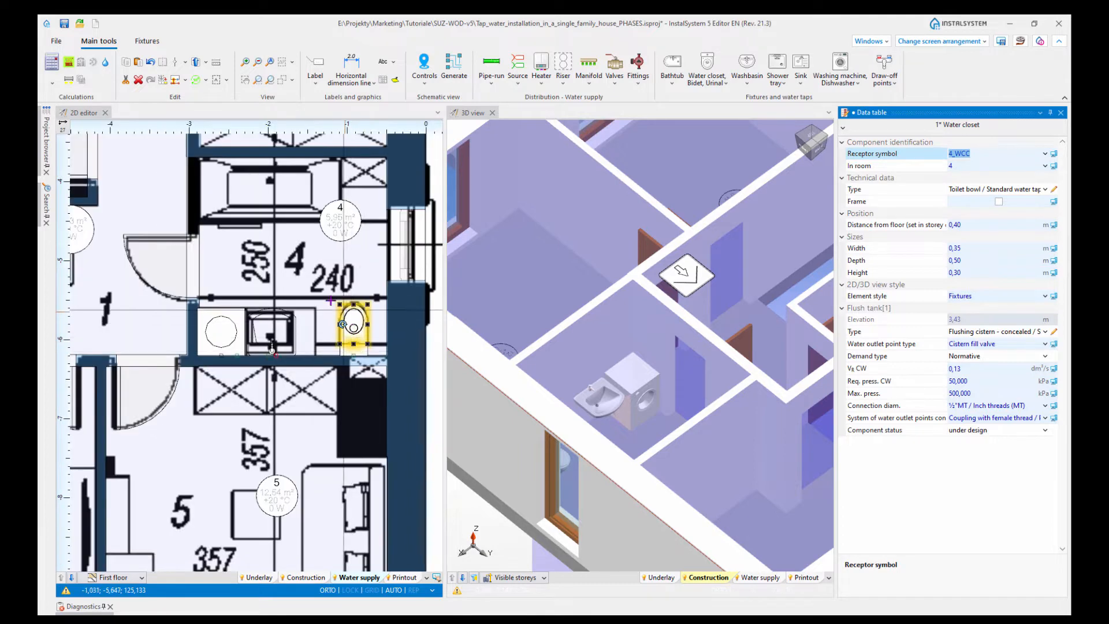
middle_drag(256, 200, 273, 326)
scroll(272, 325, up, 2)
scroll(273, 326, up, 3)
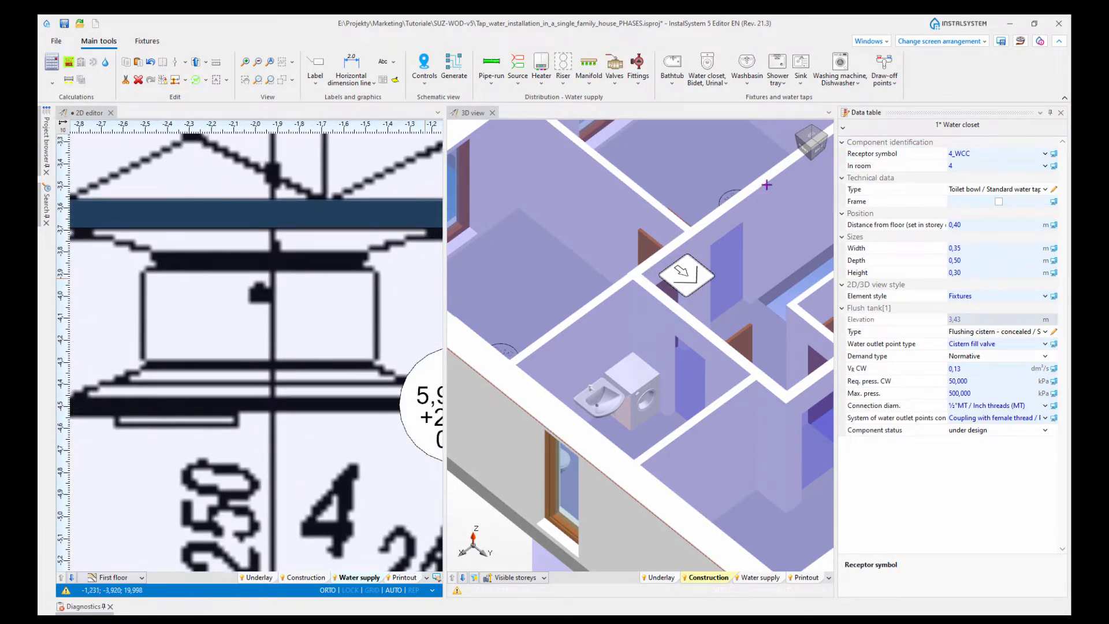
click(672, 81)
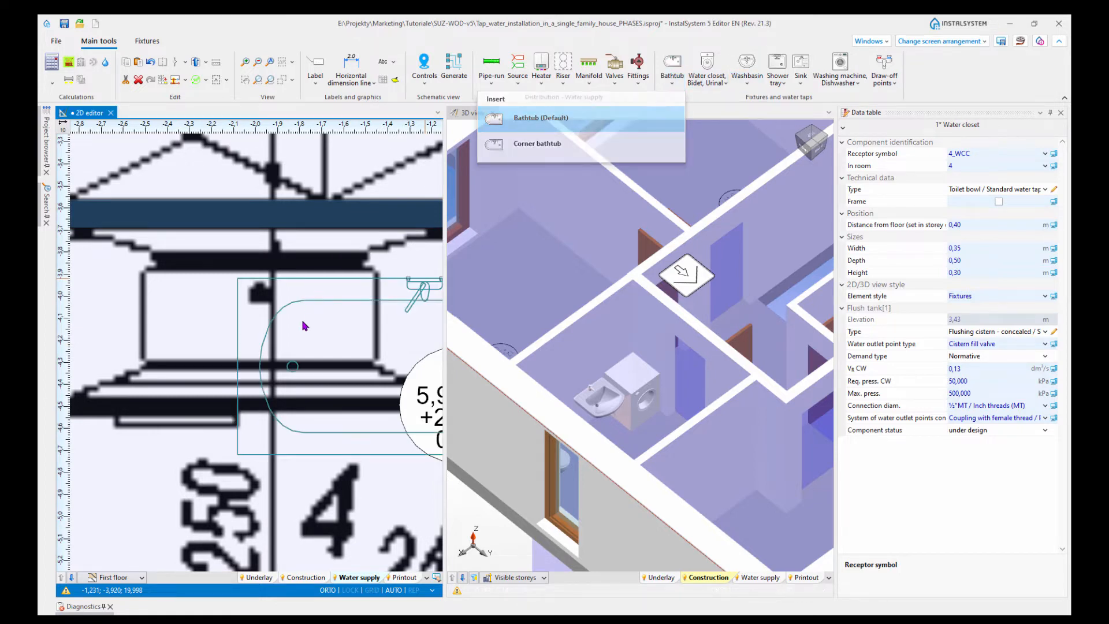
scroll(296, 321, down, 4)
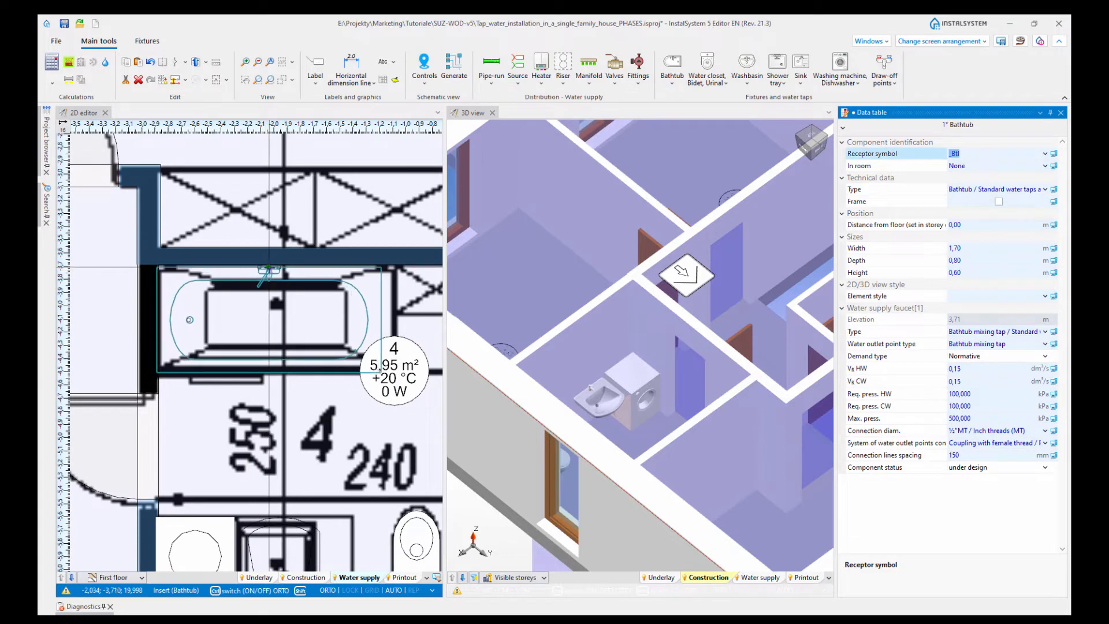
click(267, 266)
drag(373, 318, 397, 318)
Step: Inspect the toilet, washbasin and washing machine of the first floor bathroom in the 3D view
scroll(665, 362, down, 3)
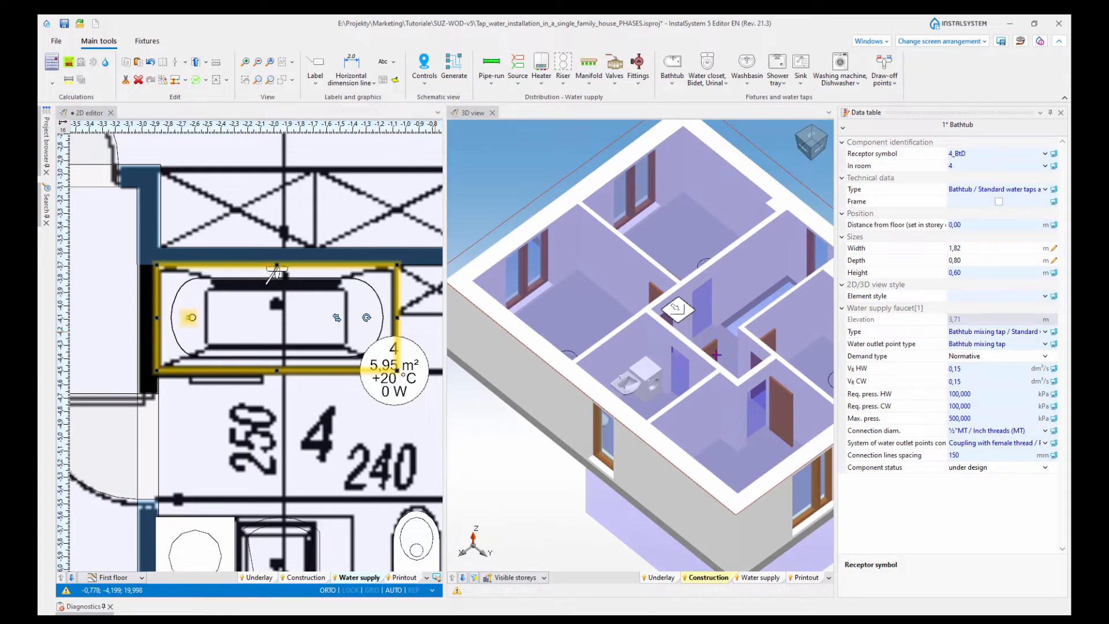
click(697, 392)
middle_drag(715, 372, 757, 359)
scroll(678, 304, up, 5)
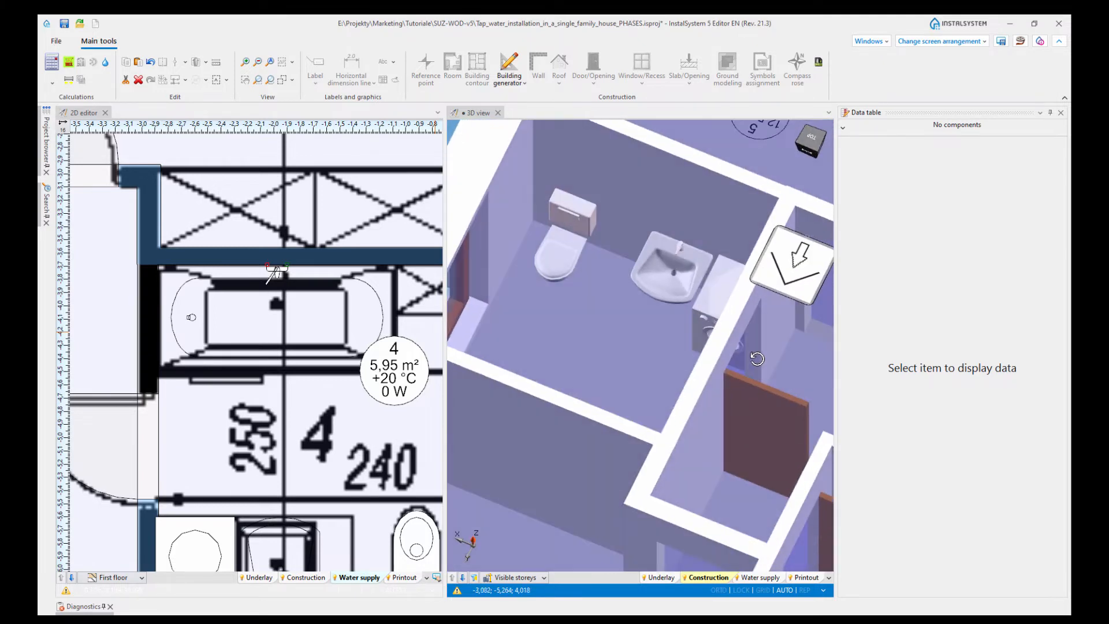
Step: Switch the plan back to the ground floor to work on the appliance symbols in room 8
scroll(269, 362, down, 3)
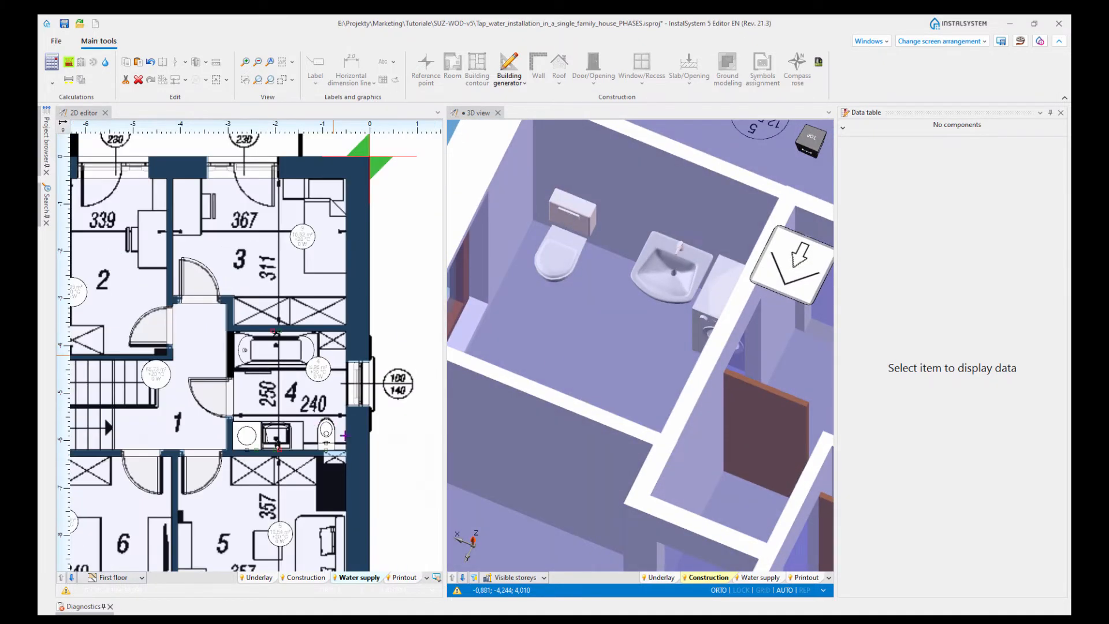
scroll(378, 442, down, 4)
middle_drag(372, 405, 368, 363)
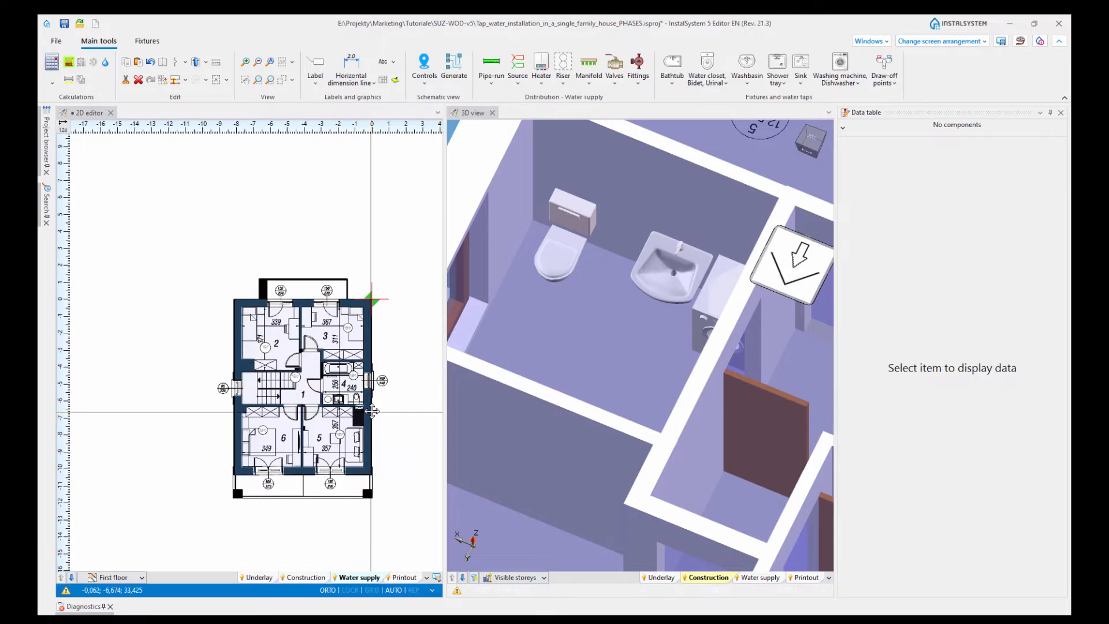
click(72, 577)
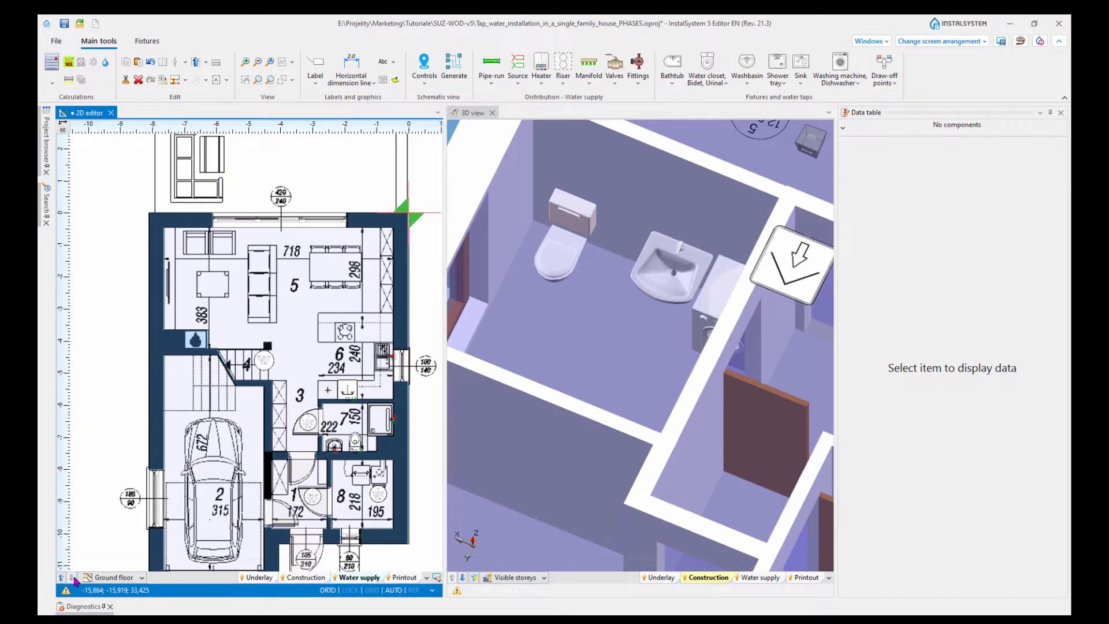
scroll(350, 518, up, 4)
middle_drag(391, 497, 271, 509)
scroll(322, 452, up, 2)
scroll(295, 410, up, 2)
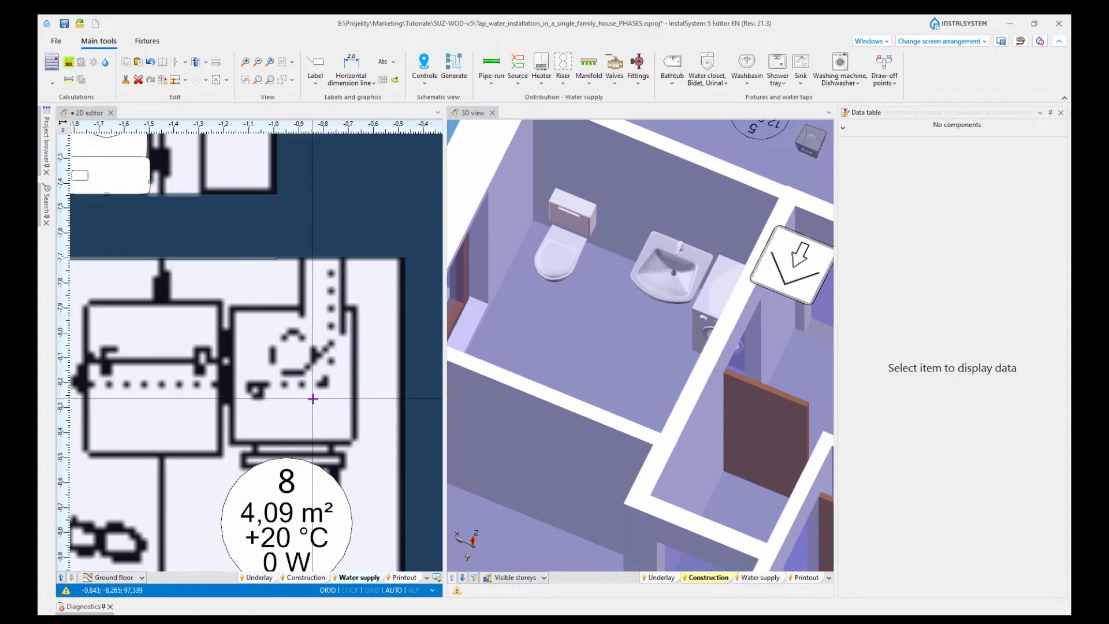
Step: Insert a water heater in room 8 of the ground floor, over the appliance symbol on the underlay
scroll(199, 407, down, 4)
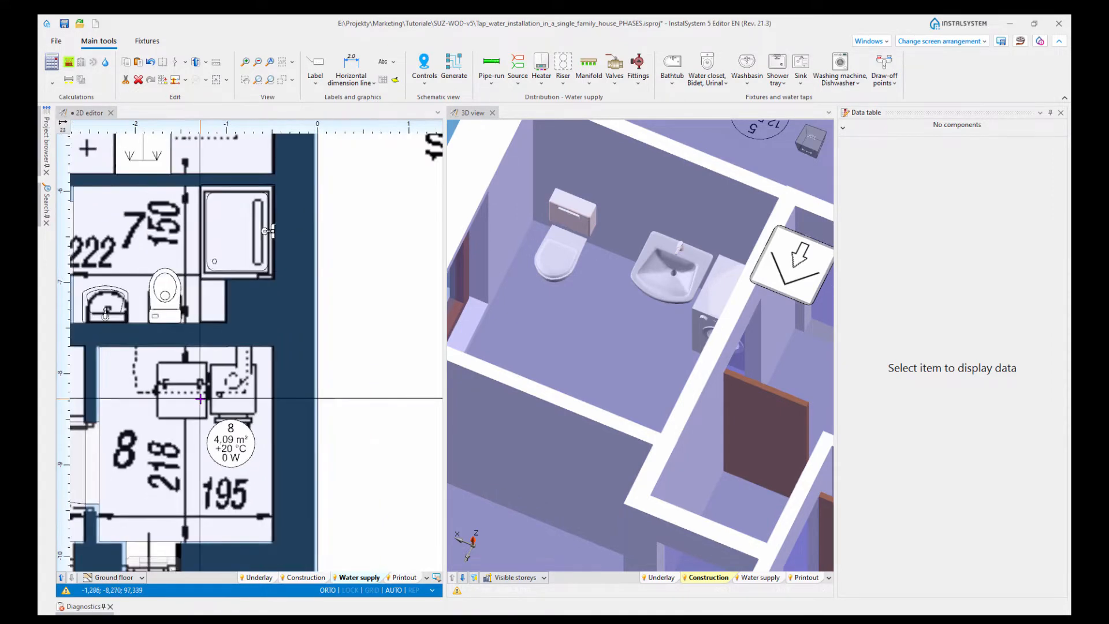
middle_drag(207, 426, 253, 403)
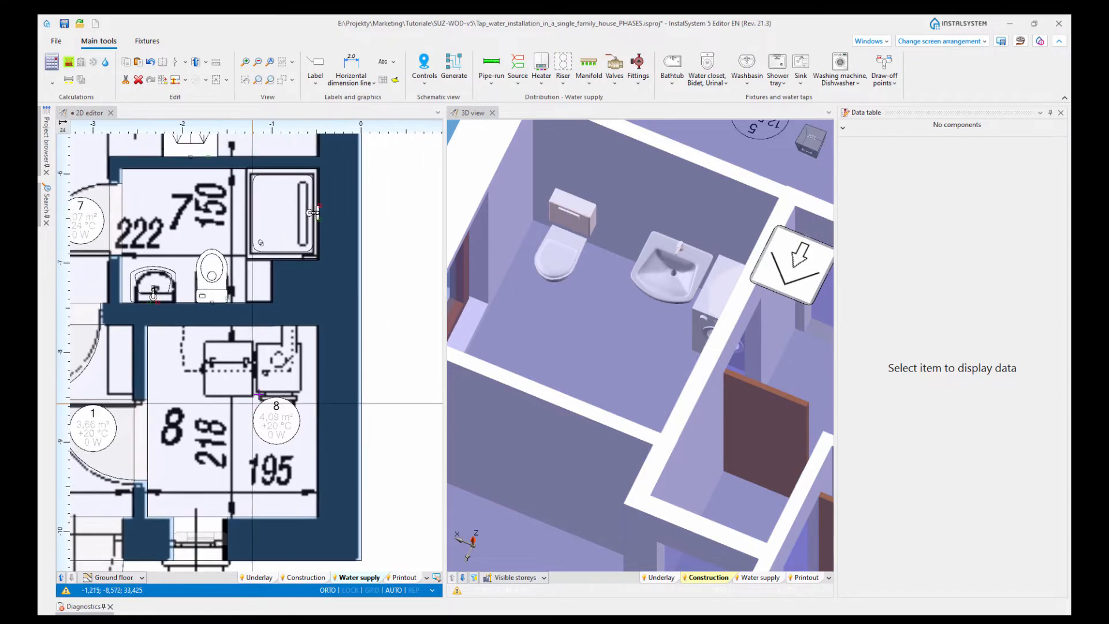
scroll(294, 361, up, 2)
scroll(290, 362, up, 2)
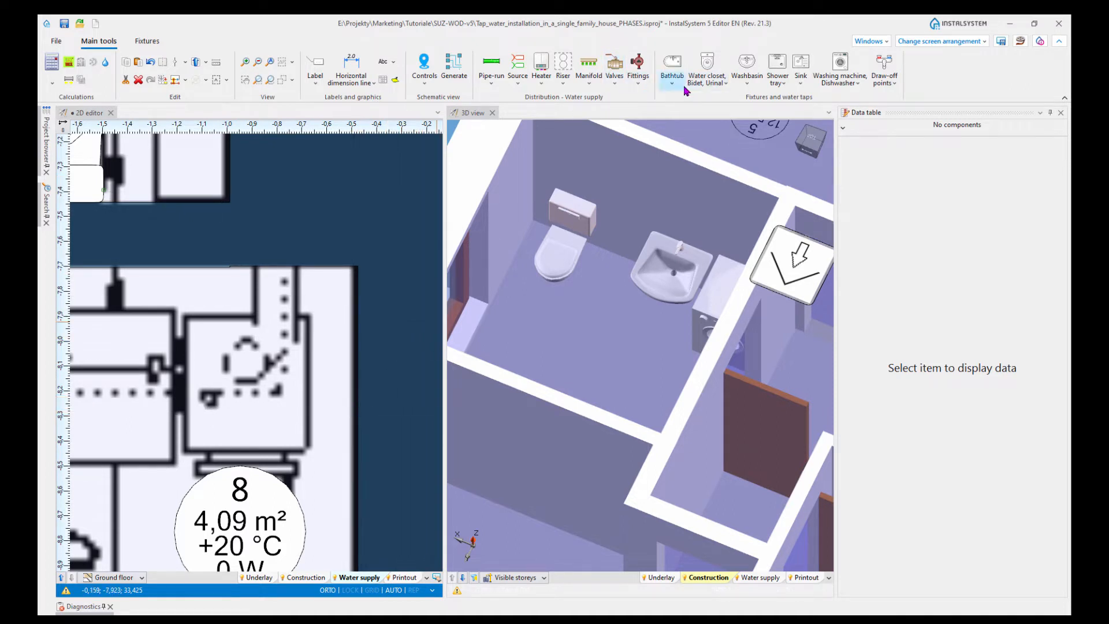
click(522, 91)
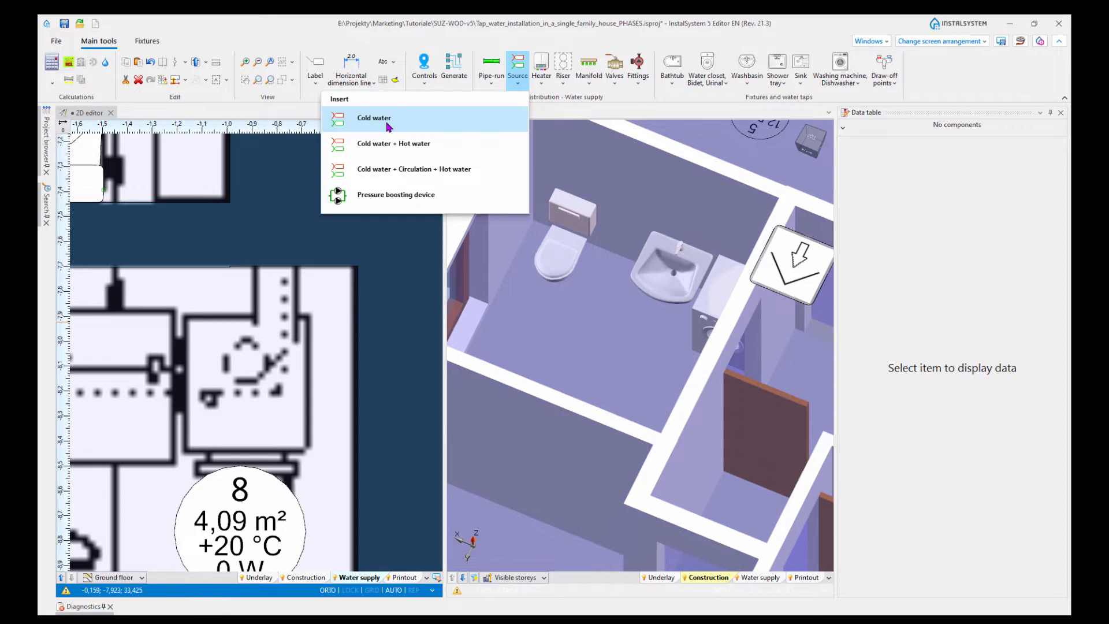
click(547, 86)
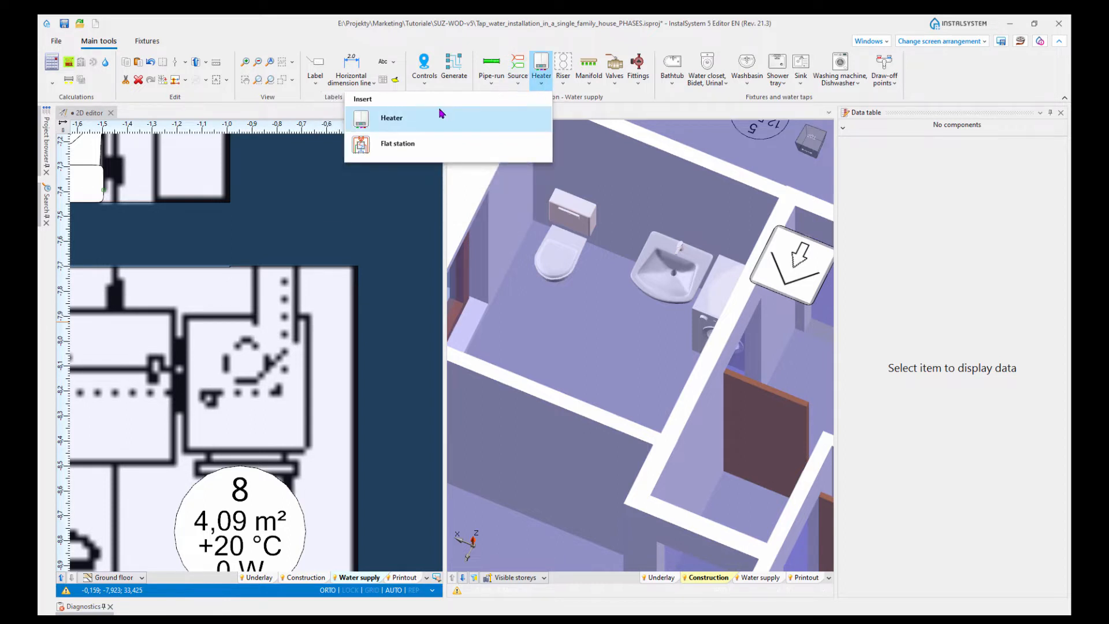
click(415, 117)
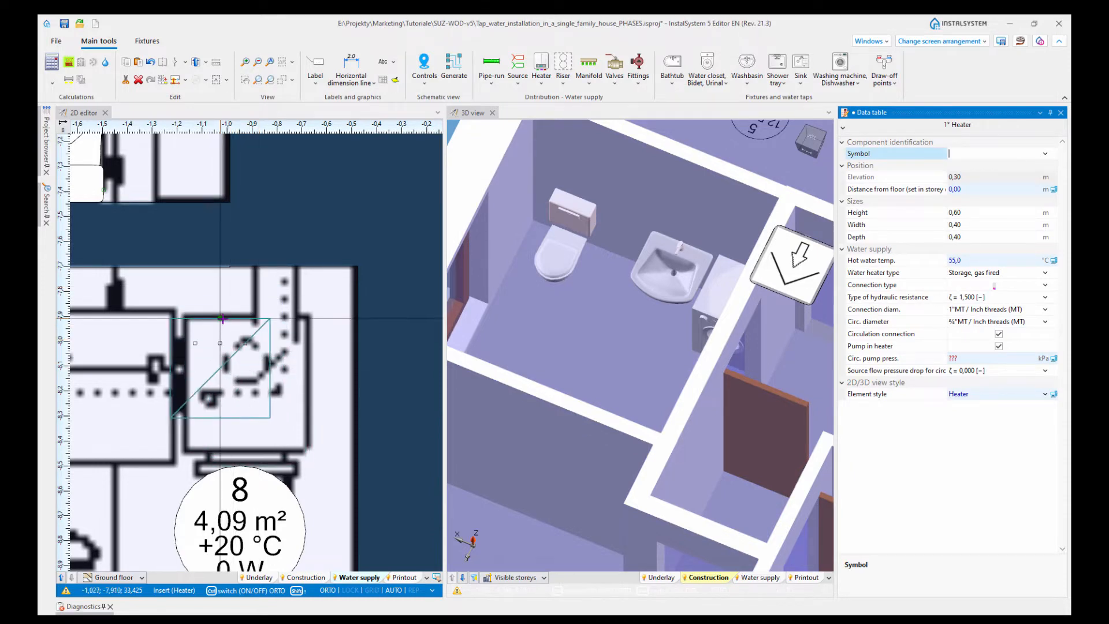
click(243, 330)
Step: Check the heater's position in the 3D model and set its water heater type to Instantaneous, gas fired
scroll(471, 404, down, 5)
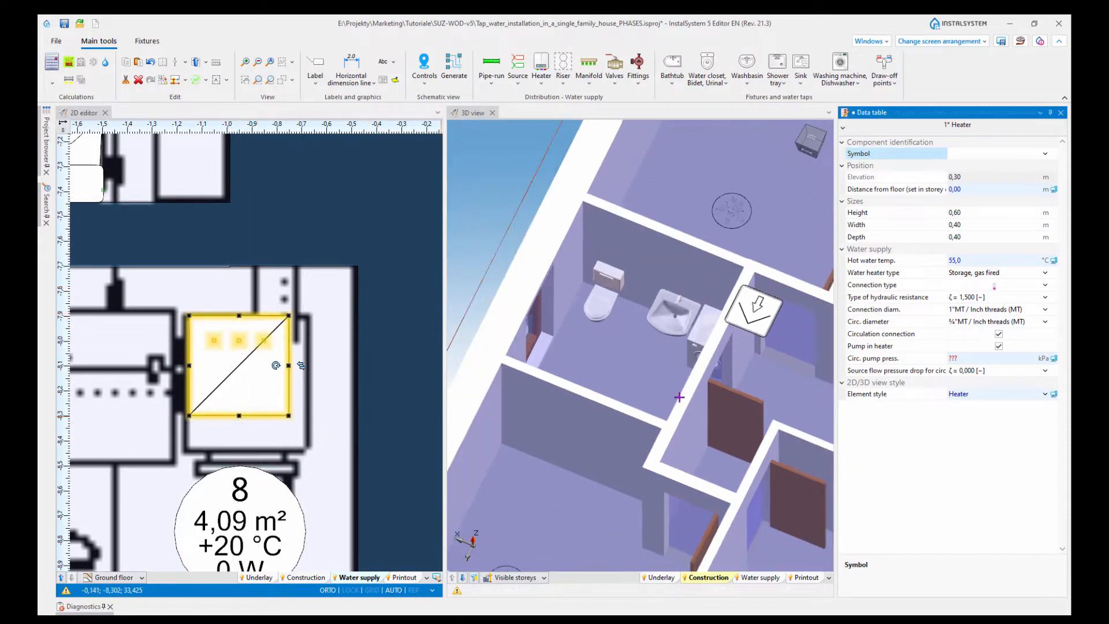
click(463, 578)
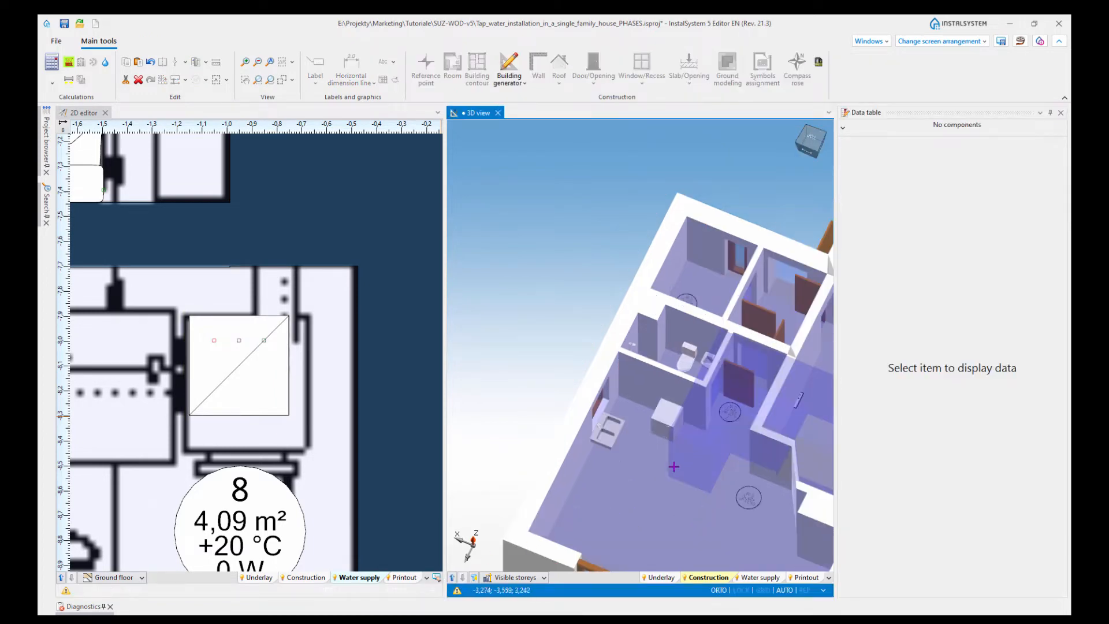
scroll(679, 403, down, 3)
middle_drag(665, 383, 714, 388)
scroll(609, 390, up, 6)
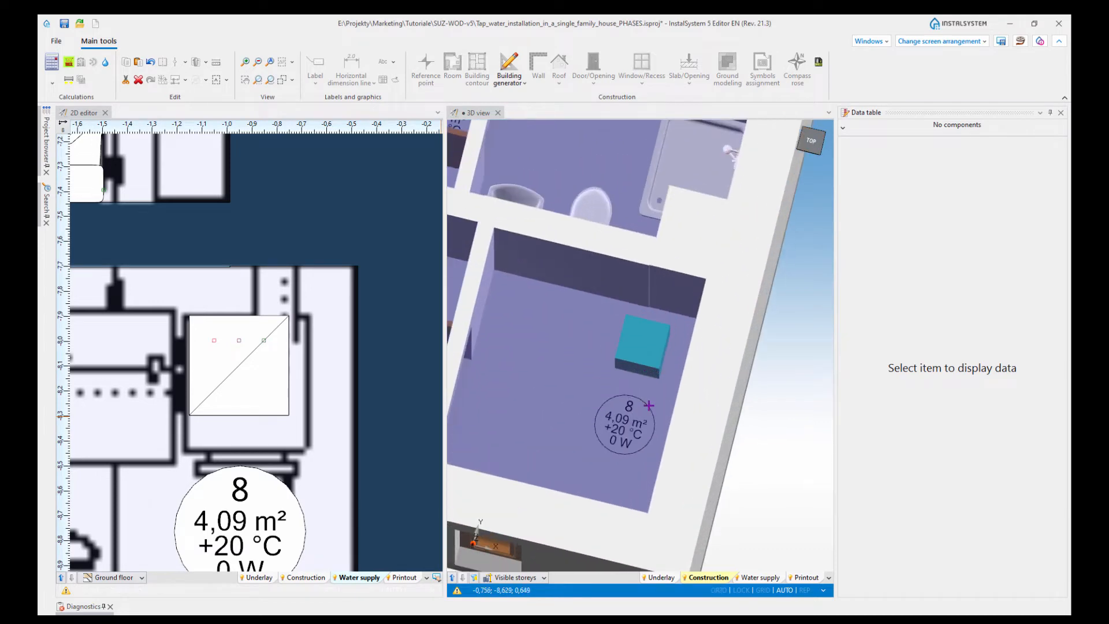
middle_drag(648, 407, 670, 384)
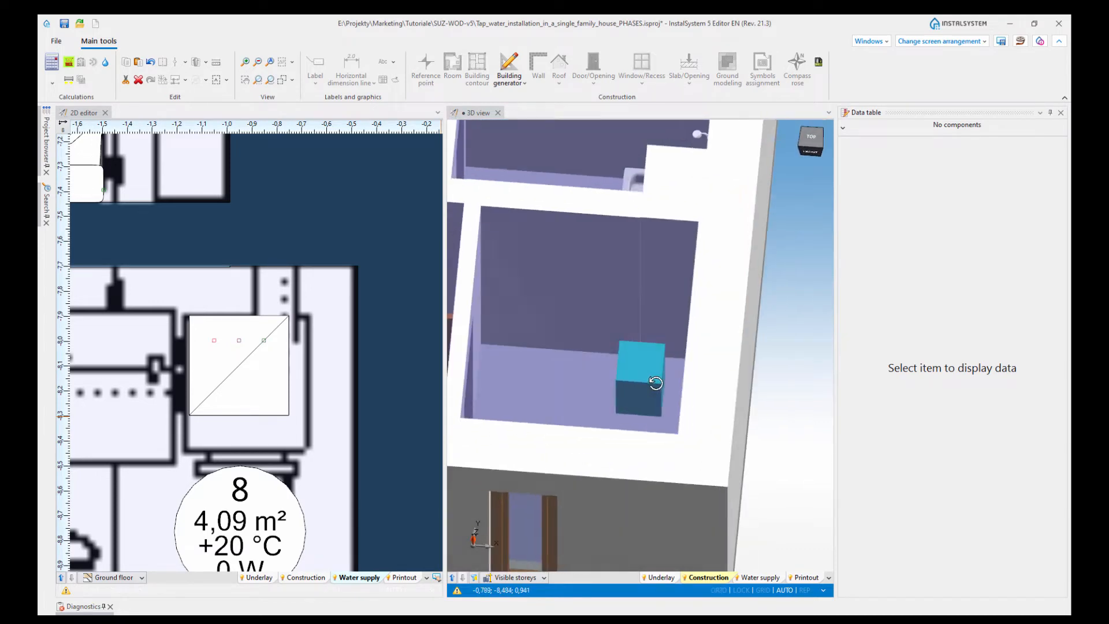
click(247, 376)
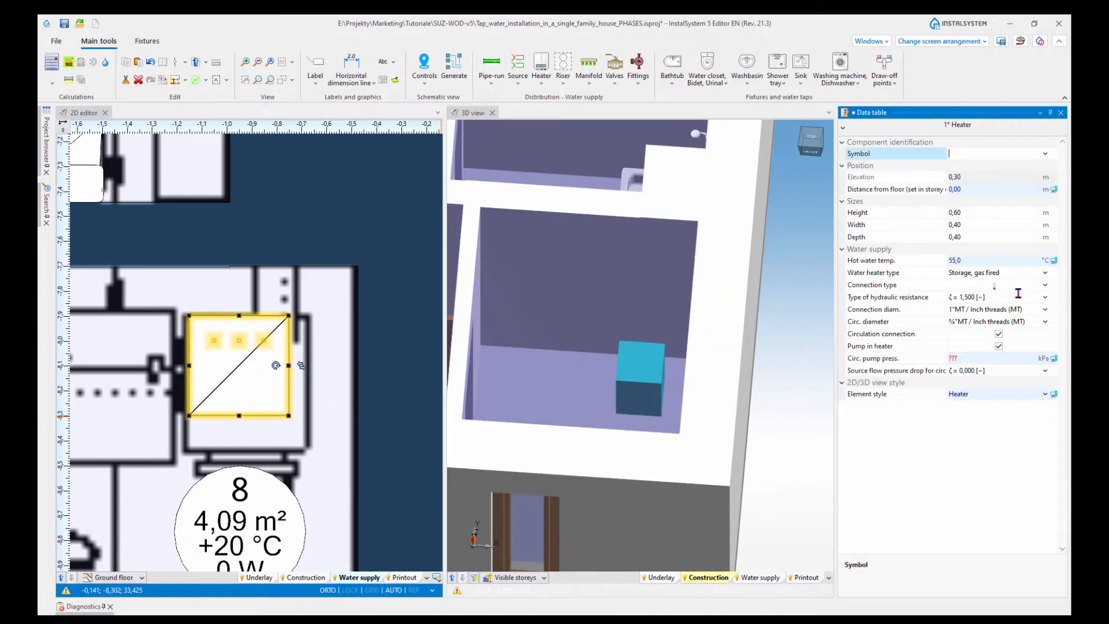
scroll(642, 382, up, 3)
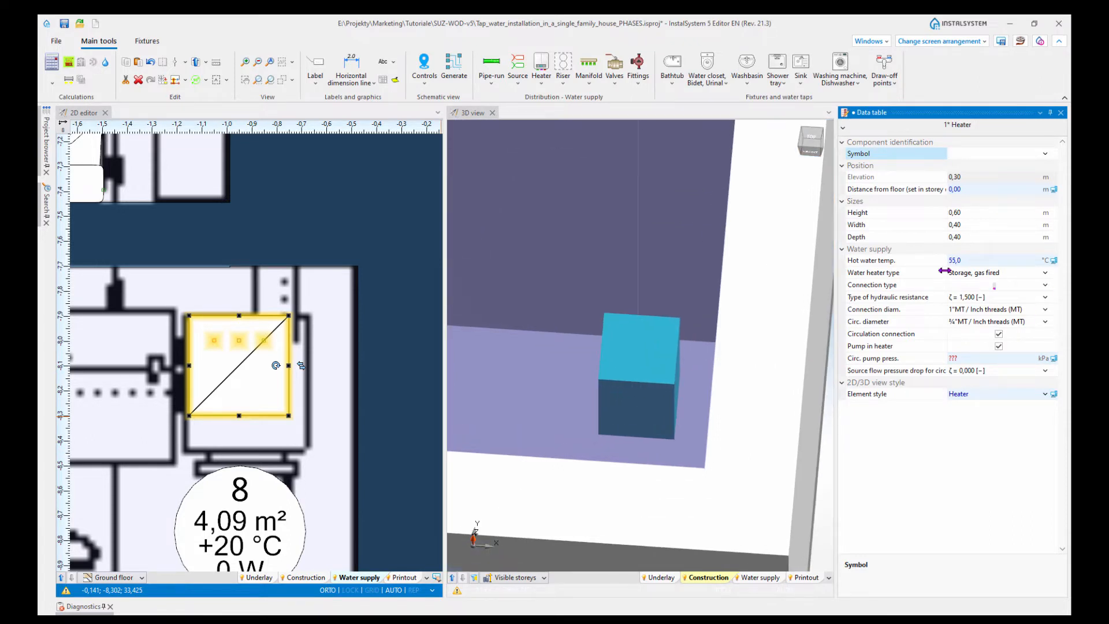
click(1040, 273)
click(1046, 273)
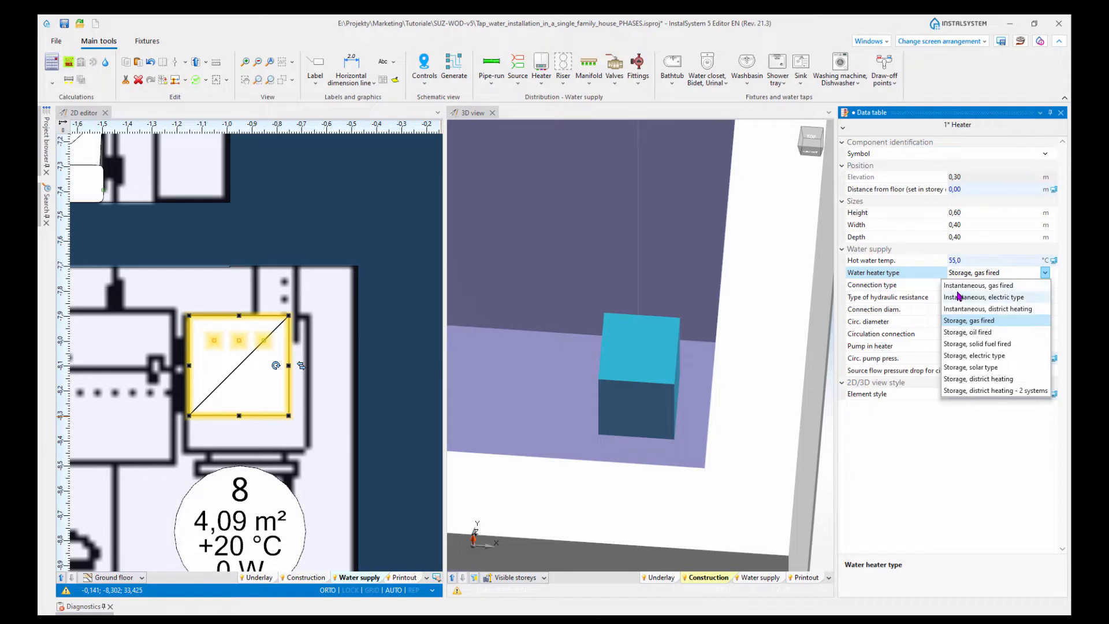
click(978, 285)
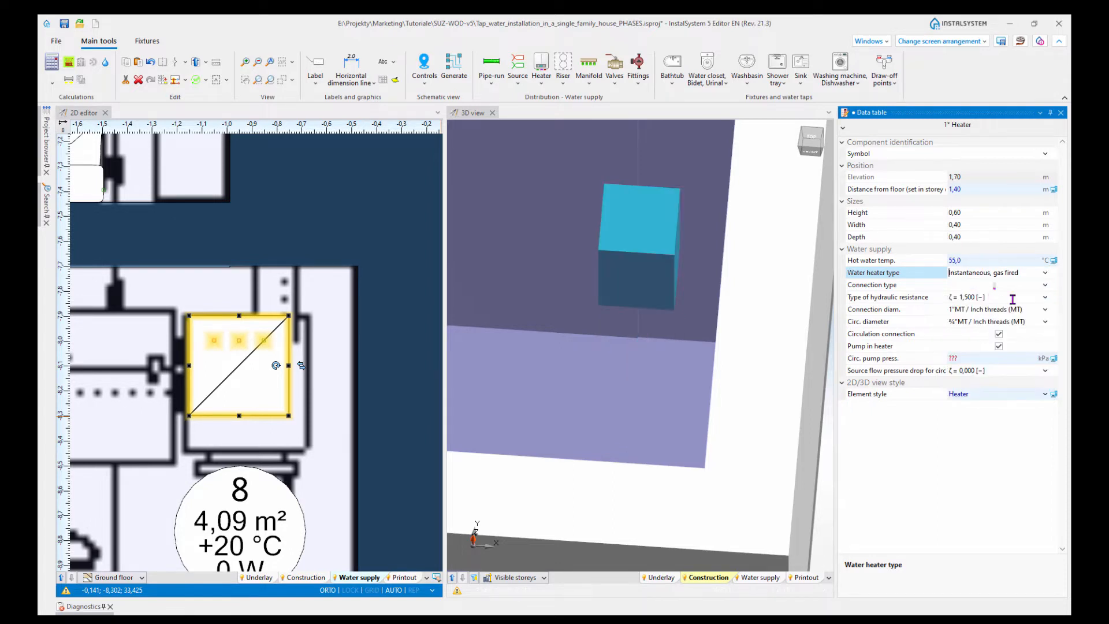
Step: Insert a cold water source at the inner face of room 8's outer wall, beside the heater
scroll(630, 301, down, 3)
click(681, 299)
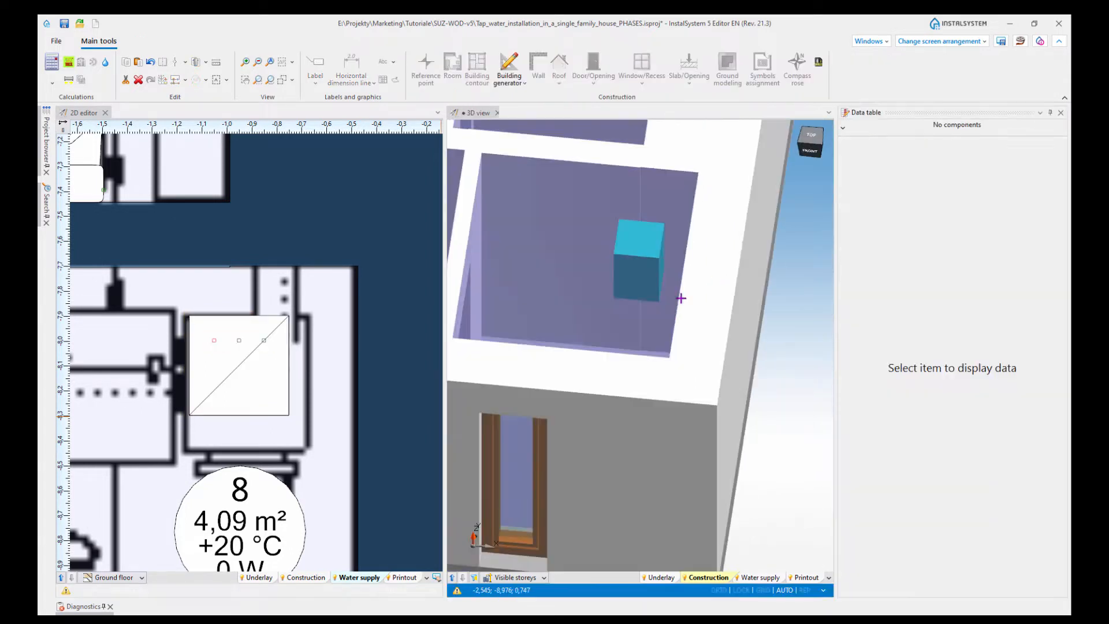
mouse_move(669, 293)
middle_down()
mouse_move(688, 296)
mouse_move(648, 290)
mouse_move(668, 302)
mouse_move(703, 289)
mouse_move(670, 297)
middle_up()
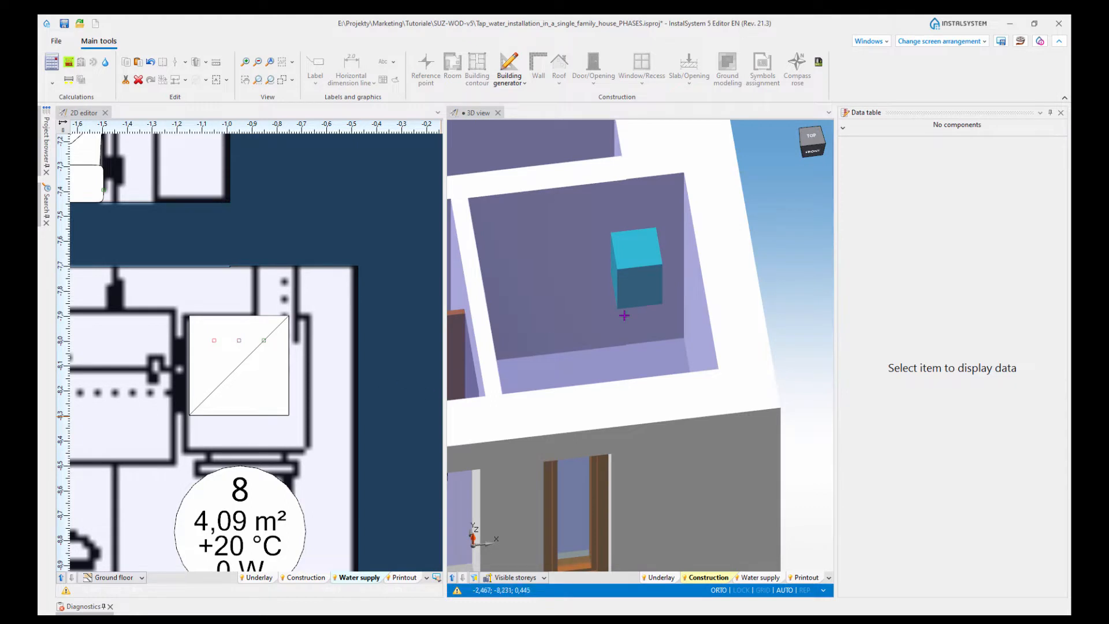
scroll(635, 312, down, 3)
scroll(313, 430, down, 2)
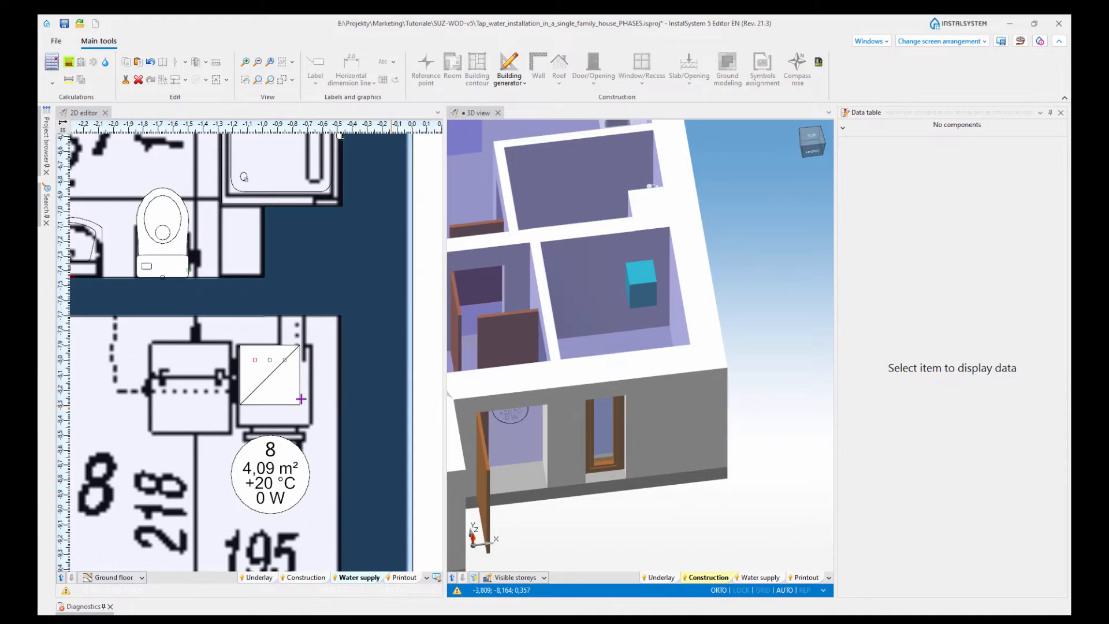
middle_drag(307, 430, 287, 382)
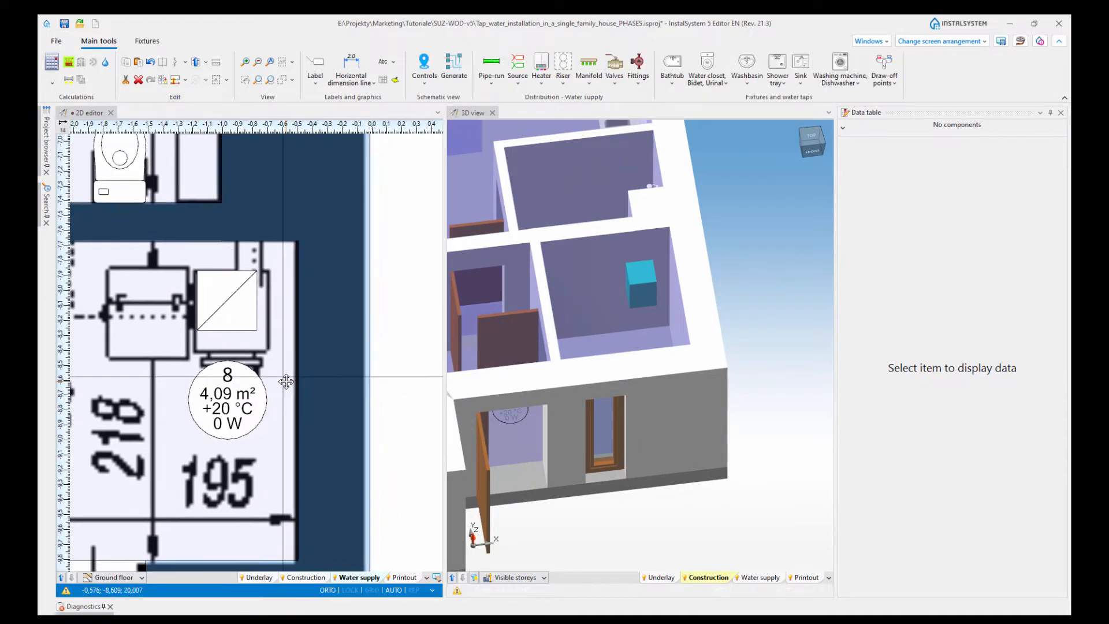
scroll(297, 385, up, 1)
scroll(309, 391, down, 1)
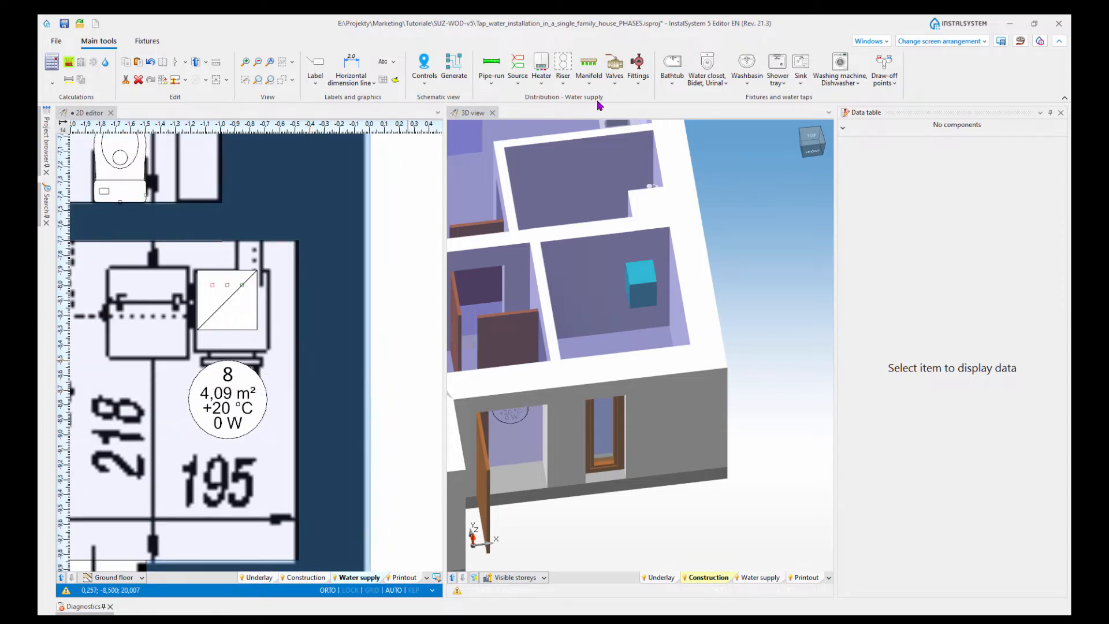
click(518, 81)
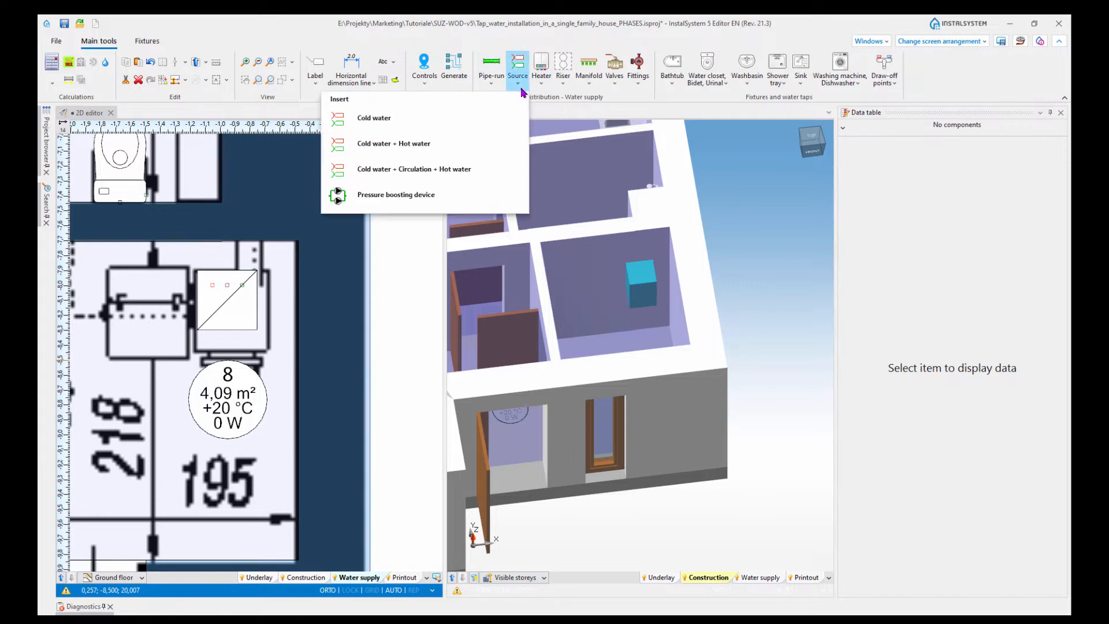
click(381, 119)
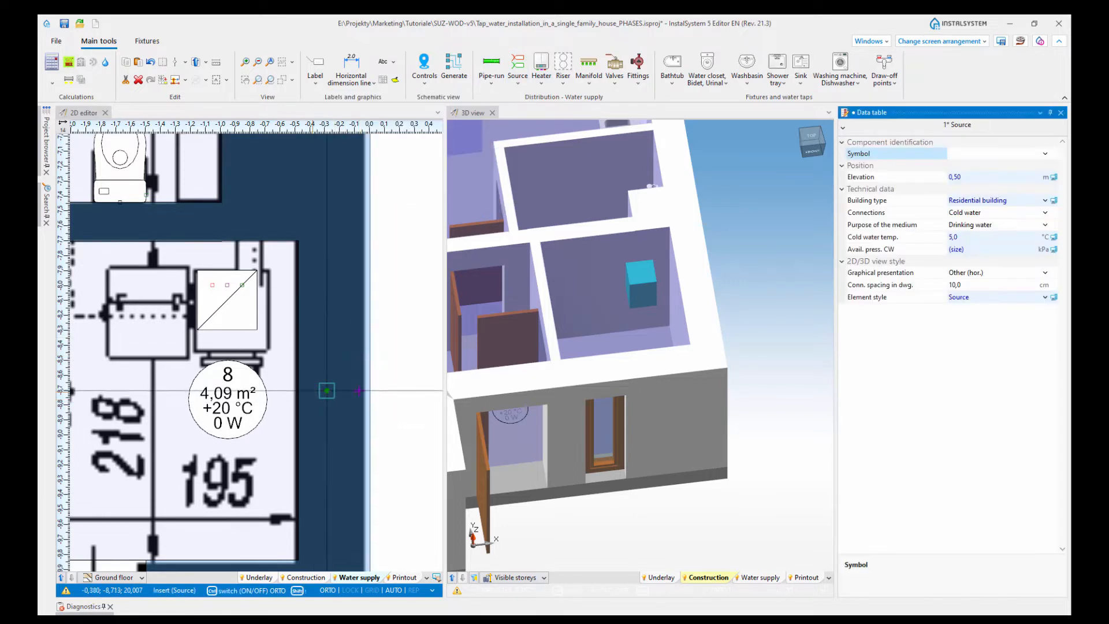
click(299, 383)
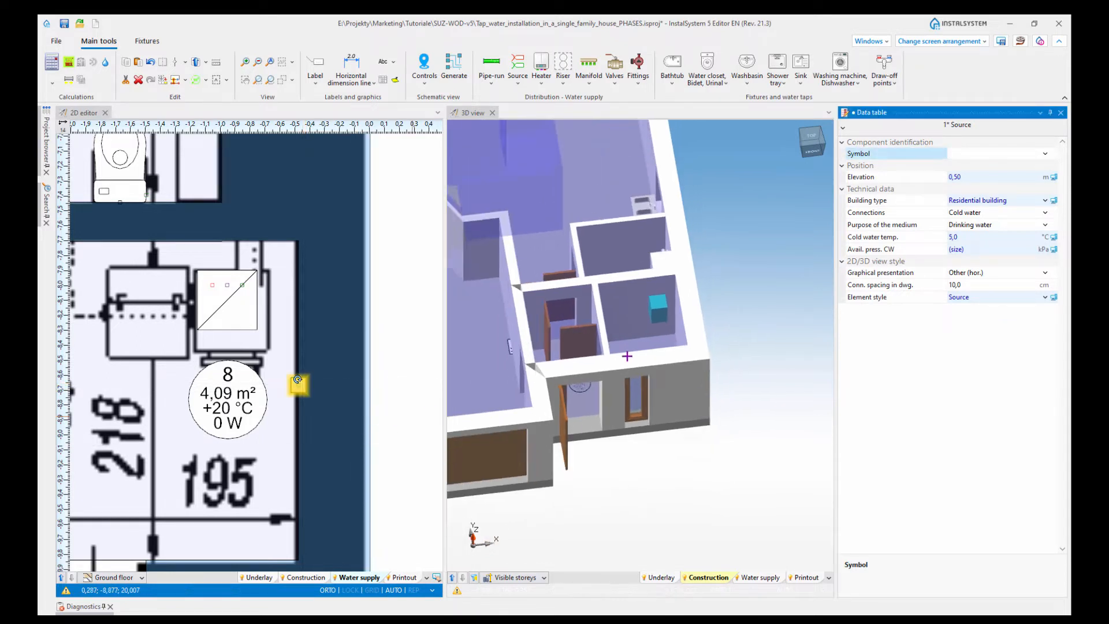
Step: Examine the placement of the cold water source and heater in room 8 in the 3D model
middle_drag(703, 372, 686, 339)
scroll(679, 319, up, 8)
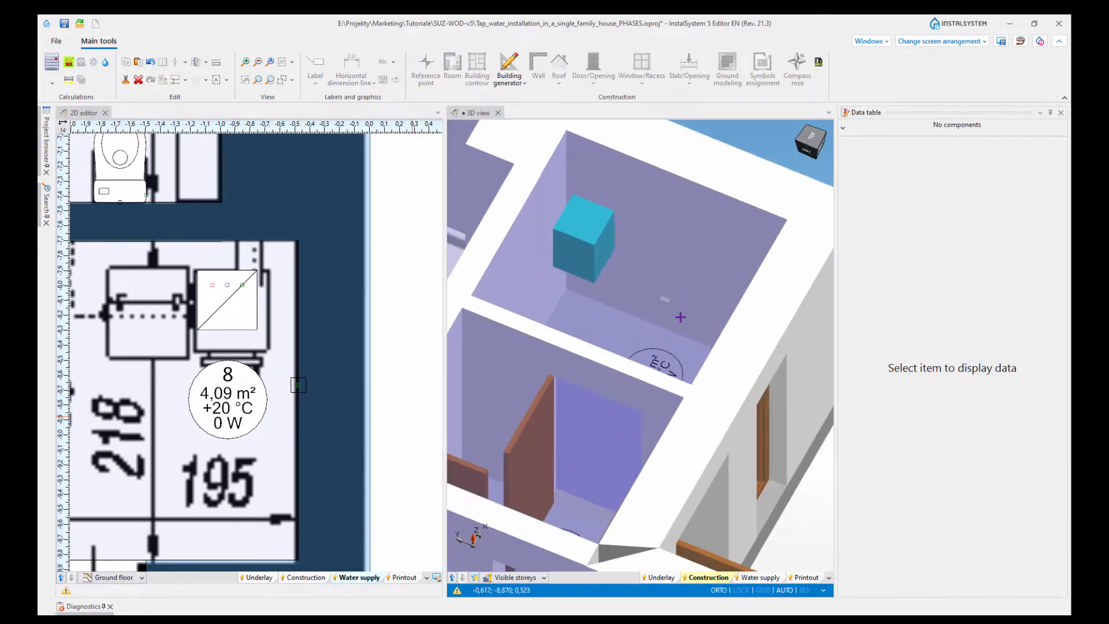
scroll(630, 267, down, 10)
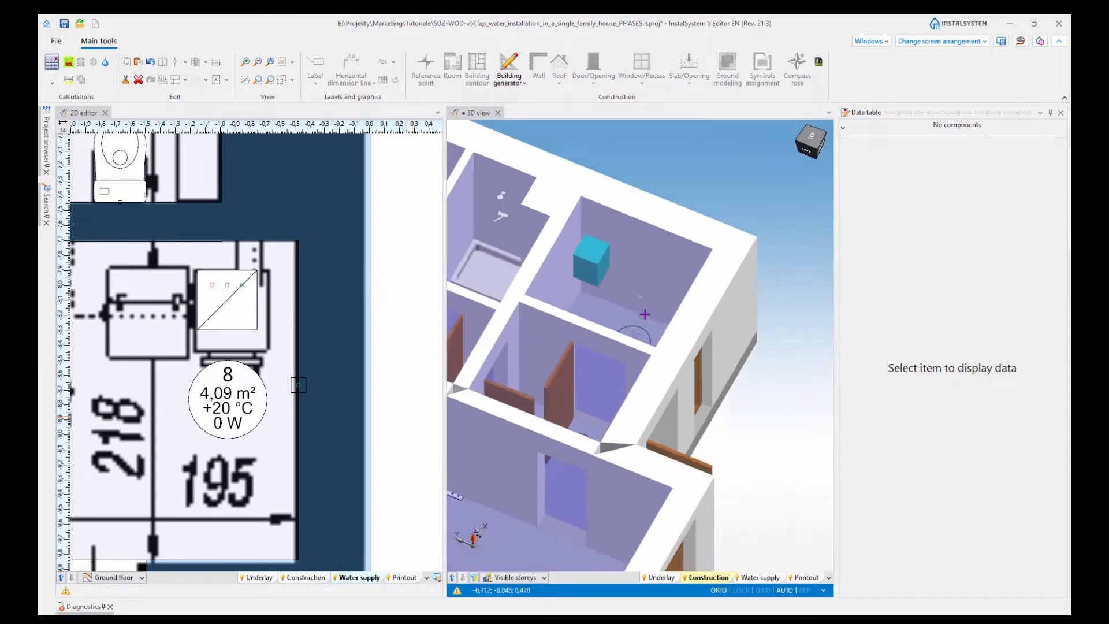
middle_drag(706, 312, 681, 333)
middle_drag(653, 318, 537, 318)
scroll(308, 348, down, 3)
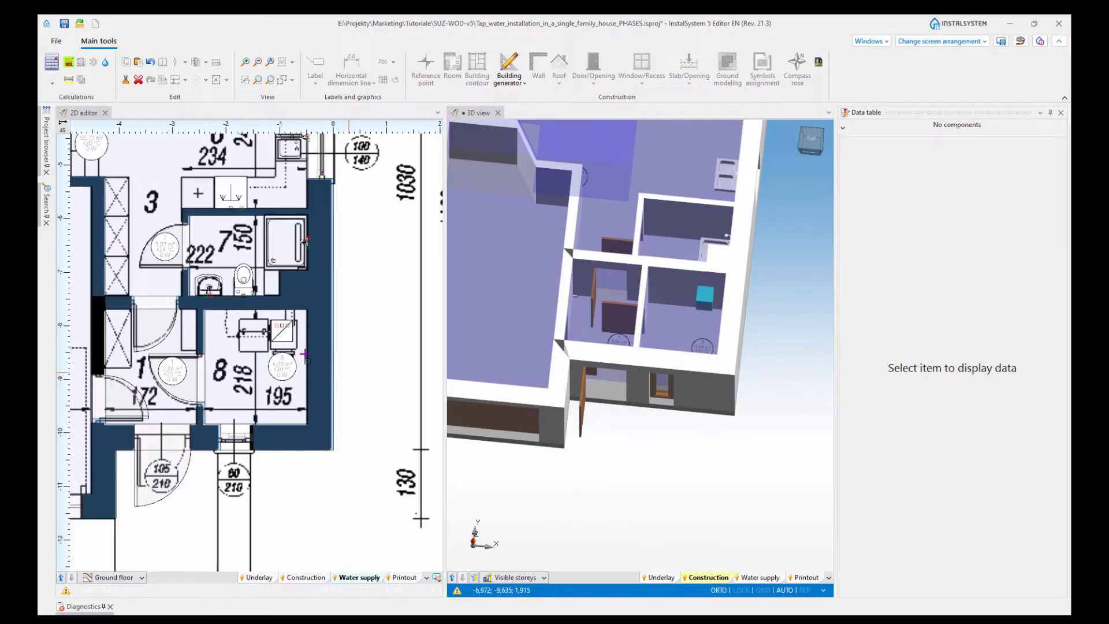
Step: Review the water supply fixtures in kitchen 6, bathroom 7 and room 8 on the ground floor plan
middle_drag(306, 353, 305, 369)
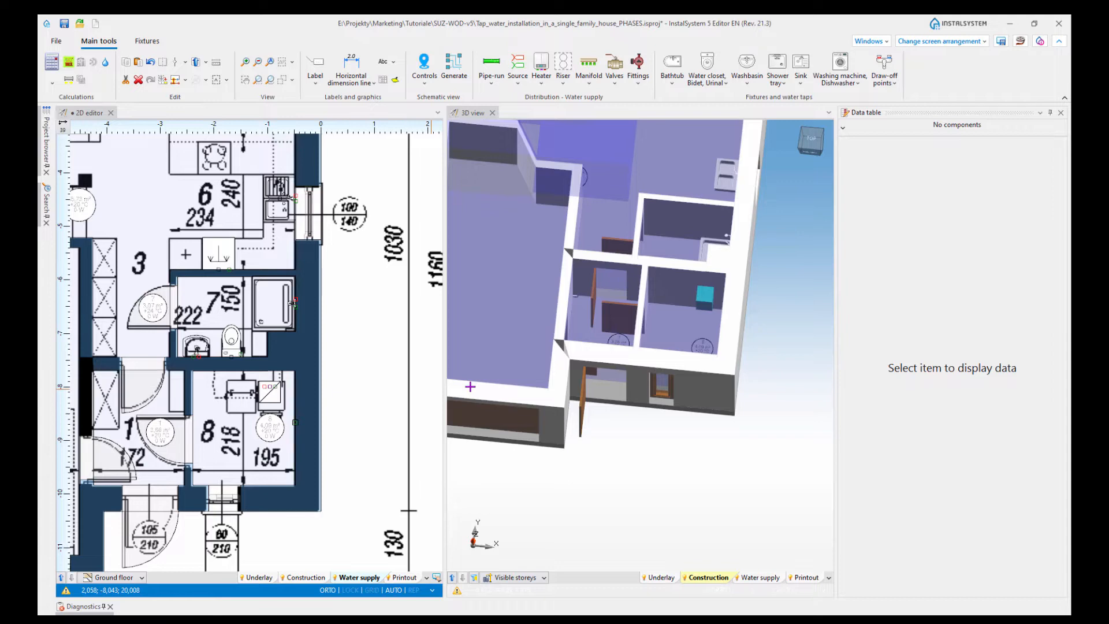
scroll(296, 429, up, 5)
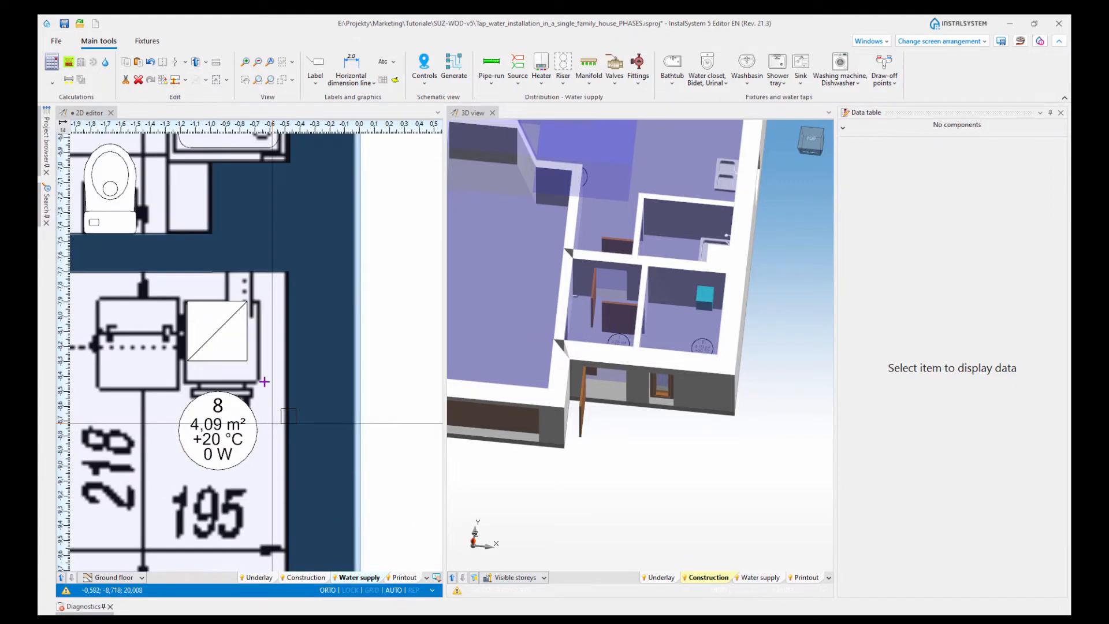
scroll(259, 310, down, 5)
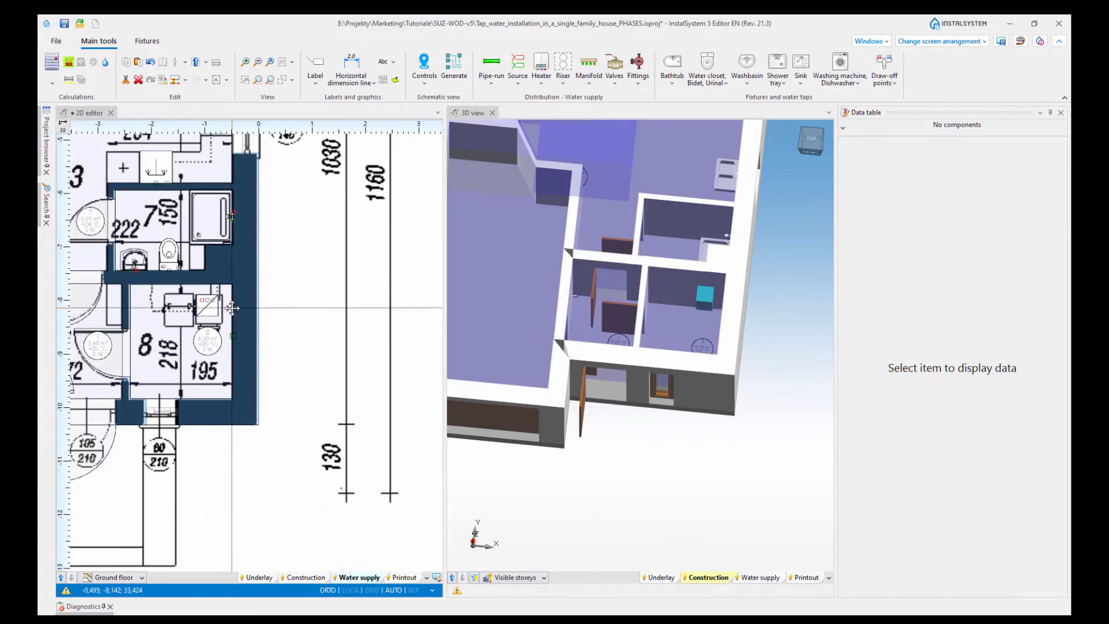
middle_drag(231, 309, 263, 360)
middle_drag(275, 279, 315, 348)
scroll(273, 341, up, 3)
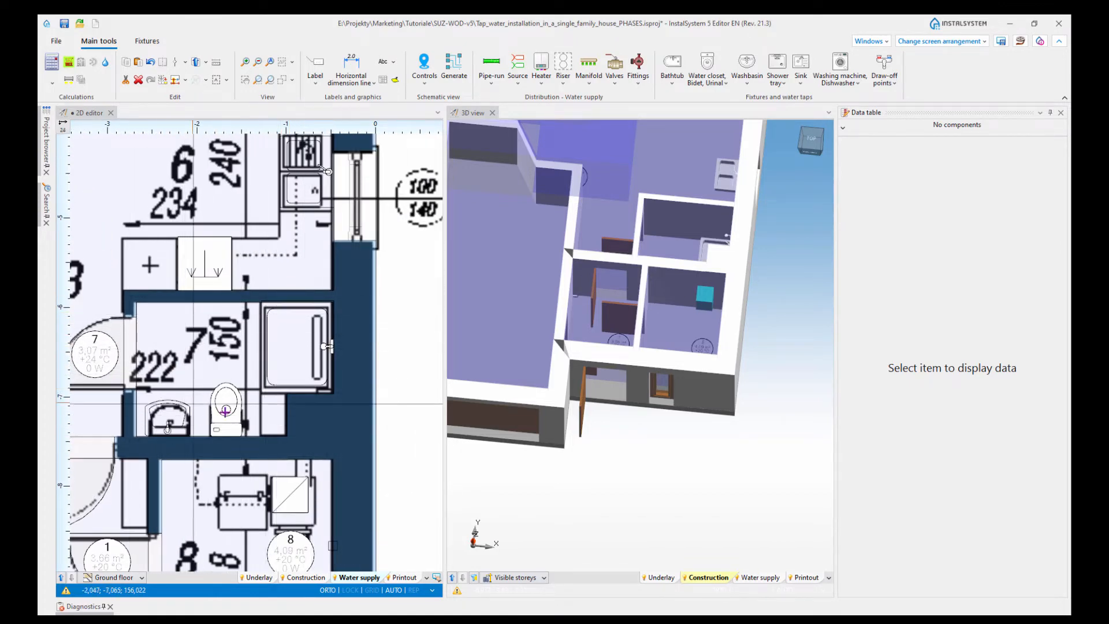
scroll(321, 353, up, 2)
scroll(324, 413, down, 2)
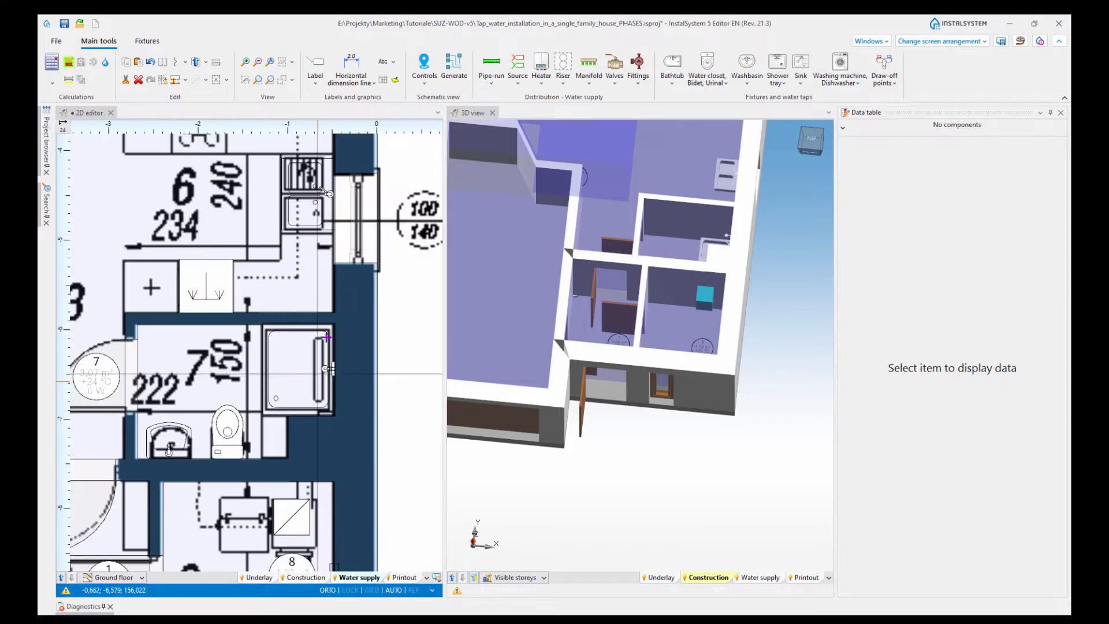
Step: Display the first floor plan and review the fixtures in bathroom 4, including the overall building view
click(61, 578)
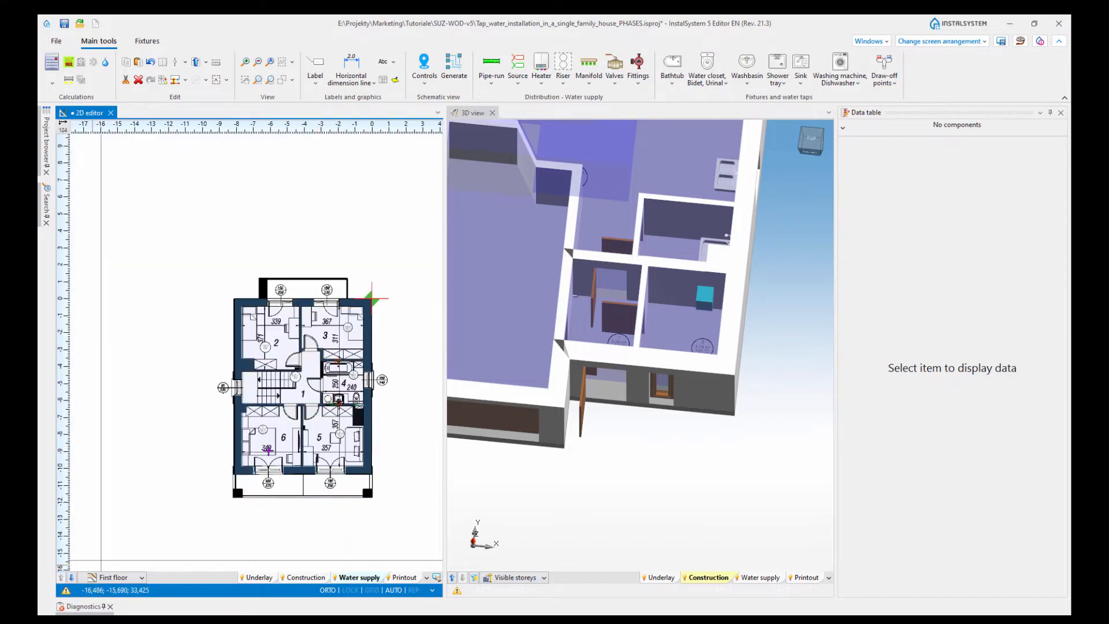
scroll(379, 401, up, 5)
middle_drag(379, 400, 324, 375)
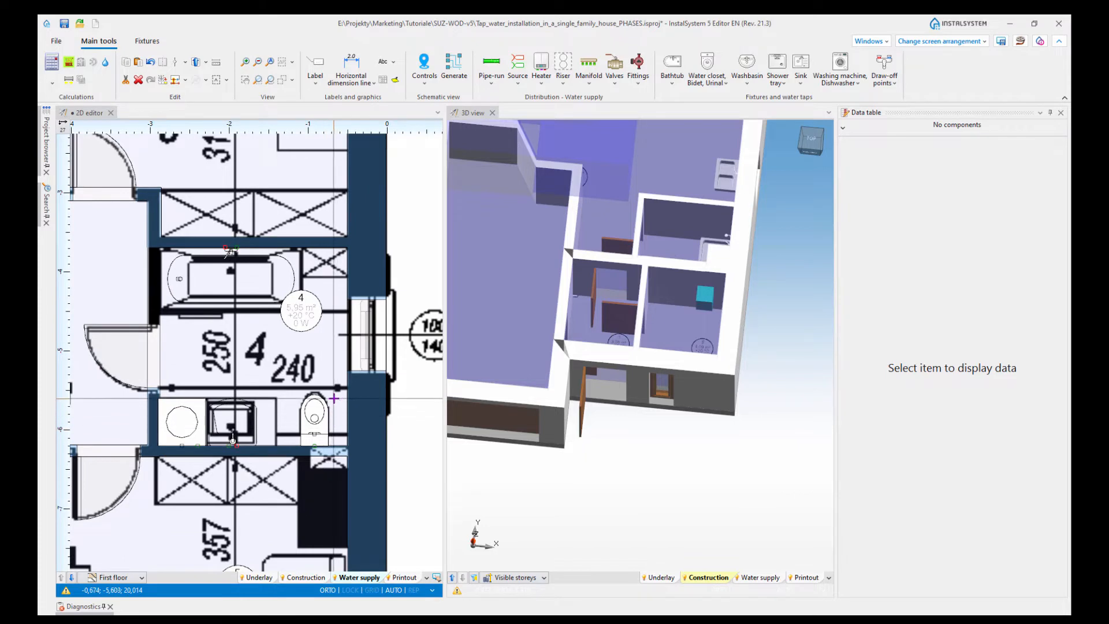
scroll(333, 399, down, 5)
scroll(669, 435, down, 5)
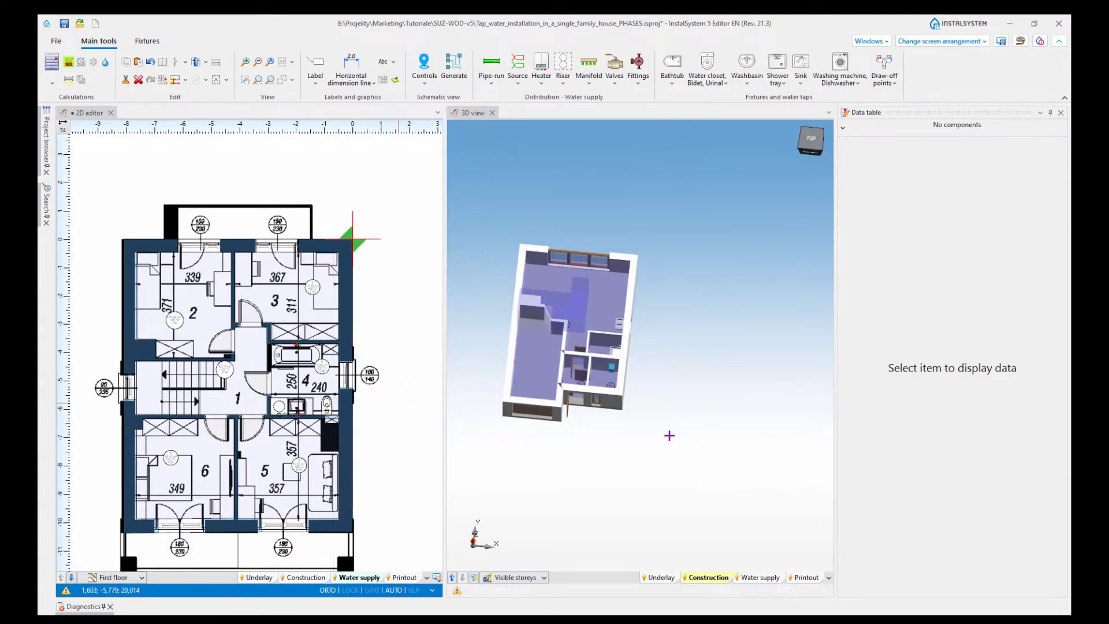
middle_drag(670, 435, 702, 443)
scroll(702, 443, up, 3)
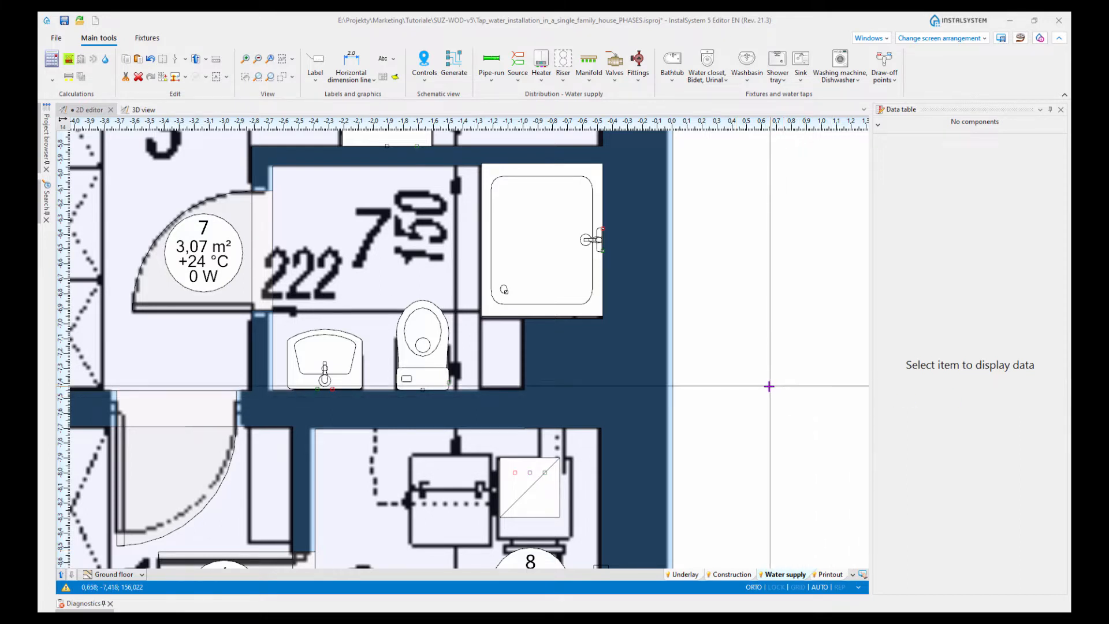
Step: Save the project under the new file name Tap_water_installation_in_a_single_family_house_PHASE_3.isproj
click(61, 39)
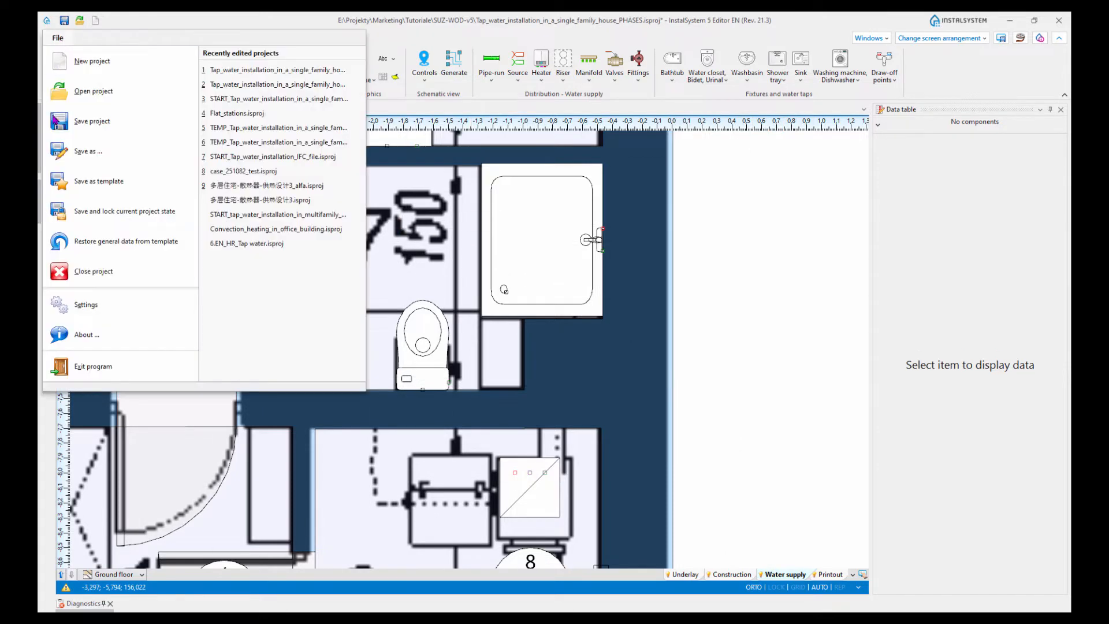
click(74, 148)
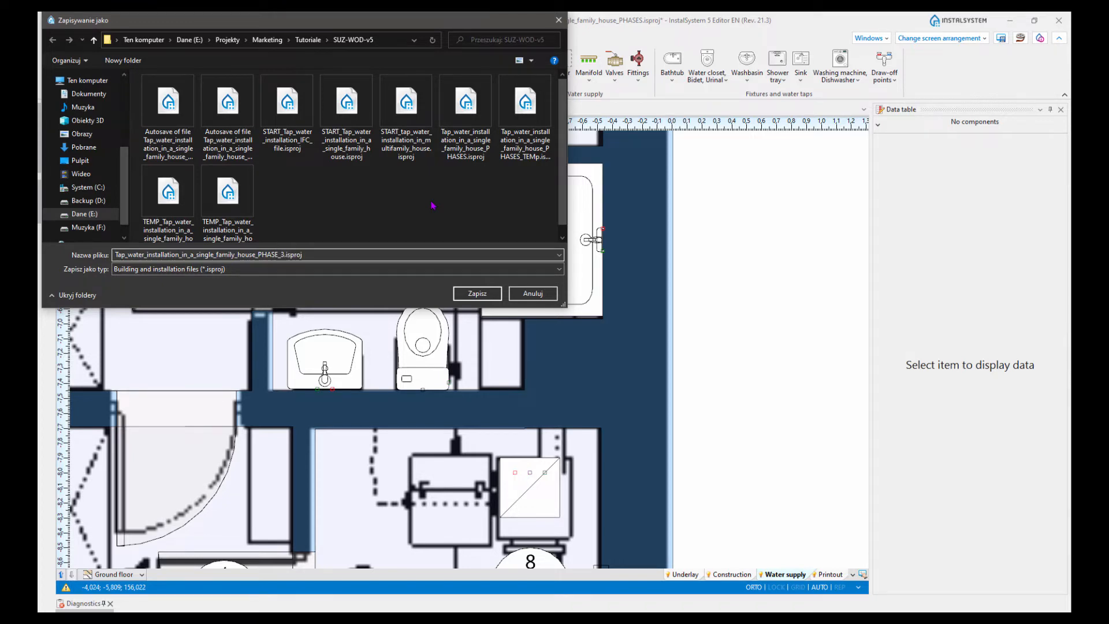
key(Return)
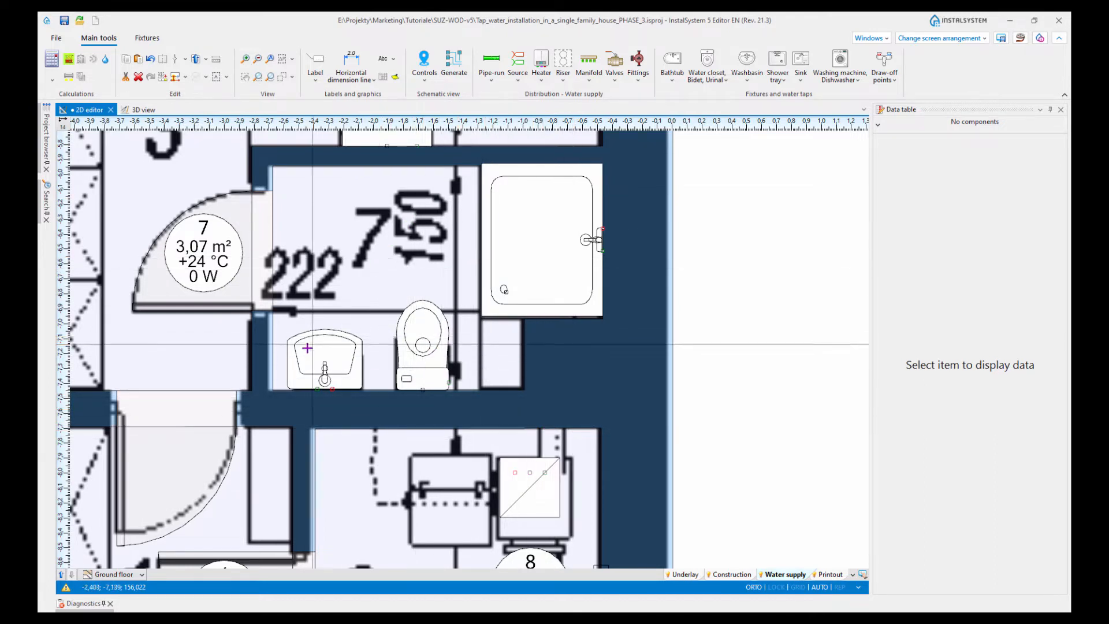
Step: Examine the washbasin, toilet and shower connections and the adjoining walls in bathroom 7 on the ground floor plan
scroll(590, 255, down, 2)
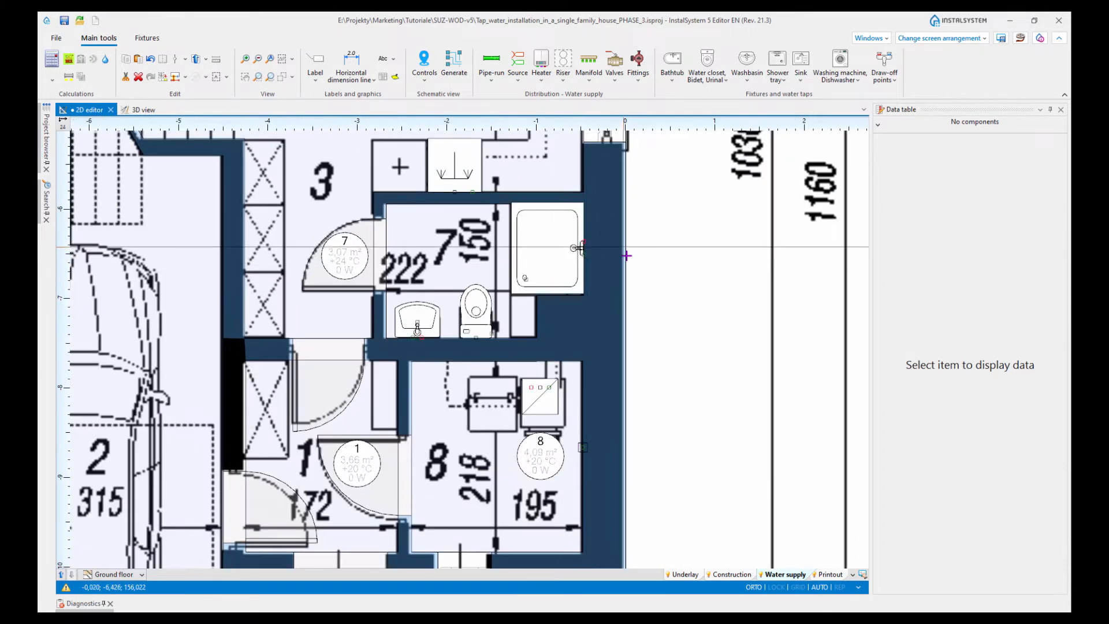
middle_drag(629, 255, 642, 290)
scroll(603, 309, up, 3)
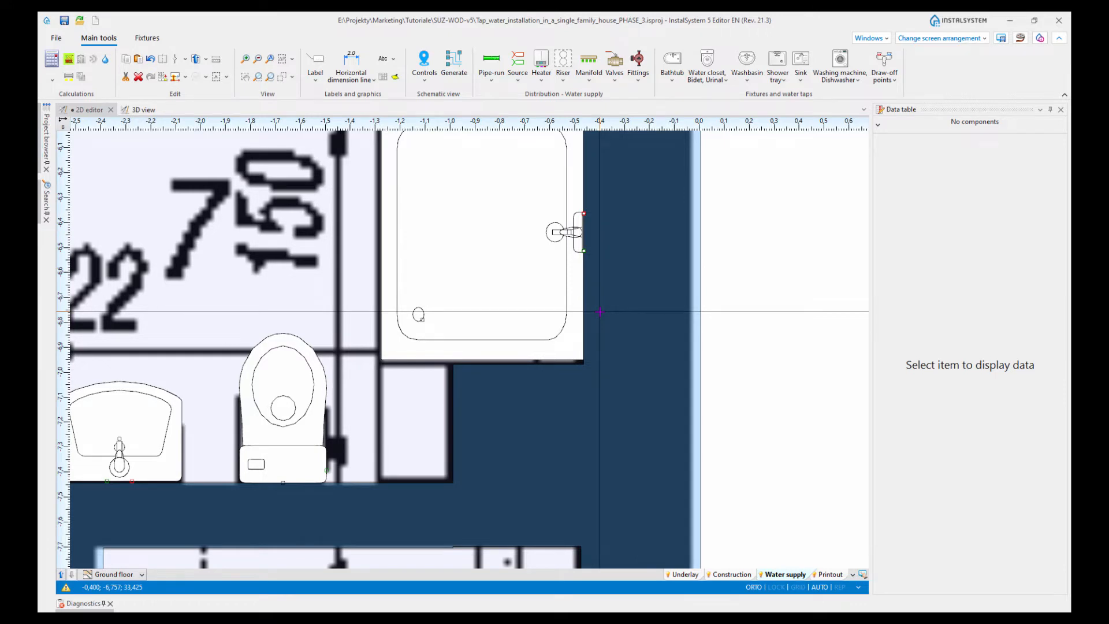
middle_drag(388, 320, 530, 318)
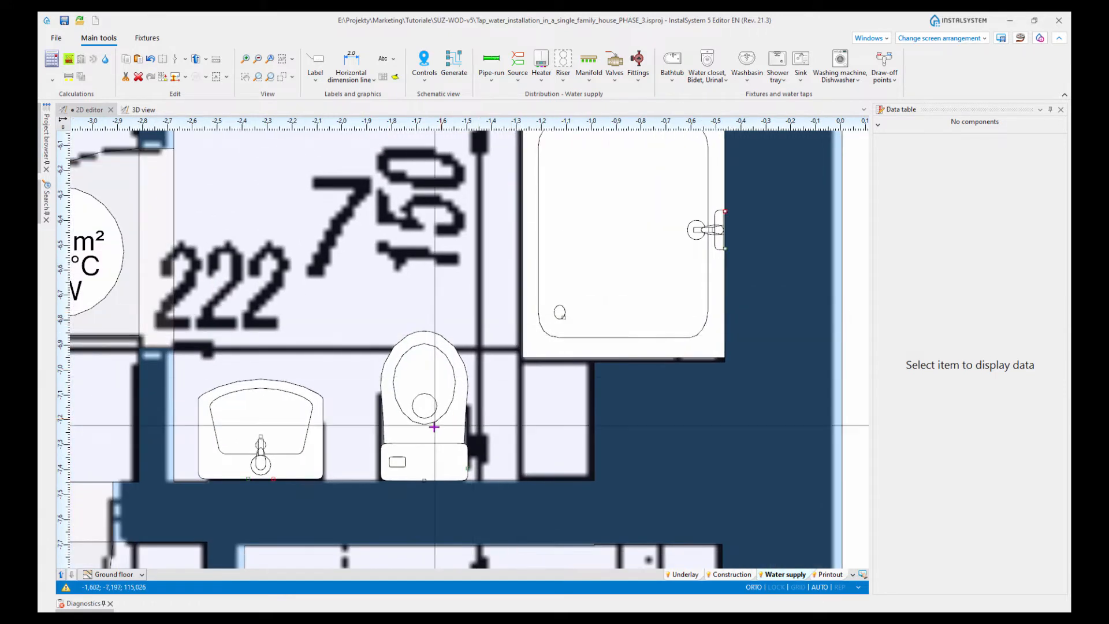
scroll(613, 279, down, 2)
scroll(590, 292, up, 2)
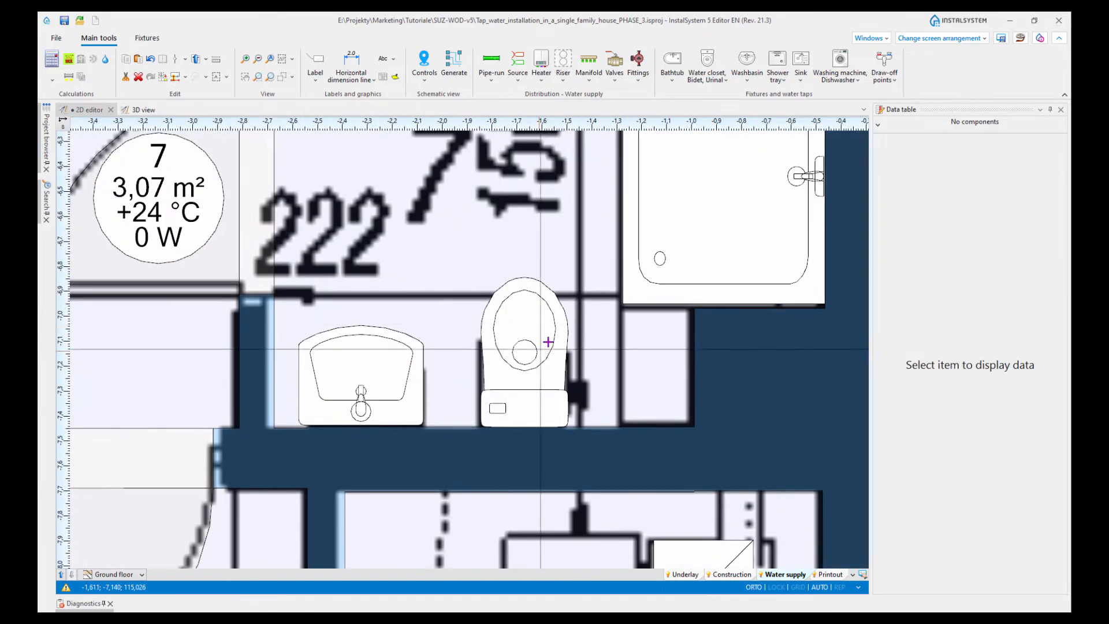
mouse_move(539, 341)
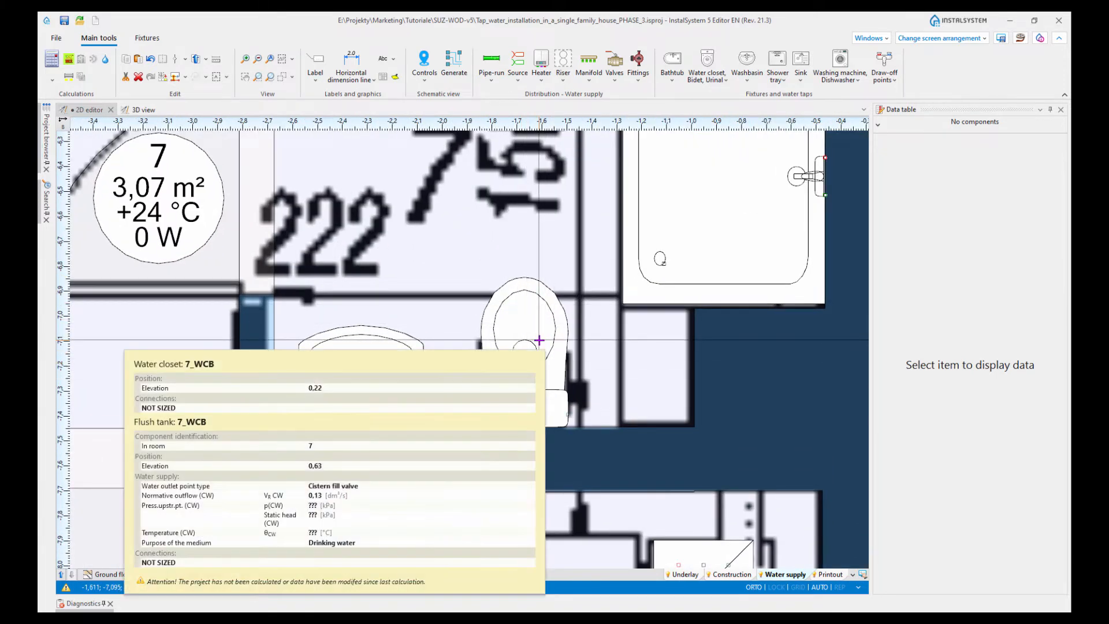
scroll(597, 399, up, 2)
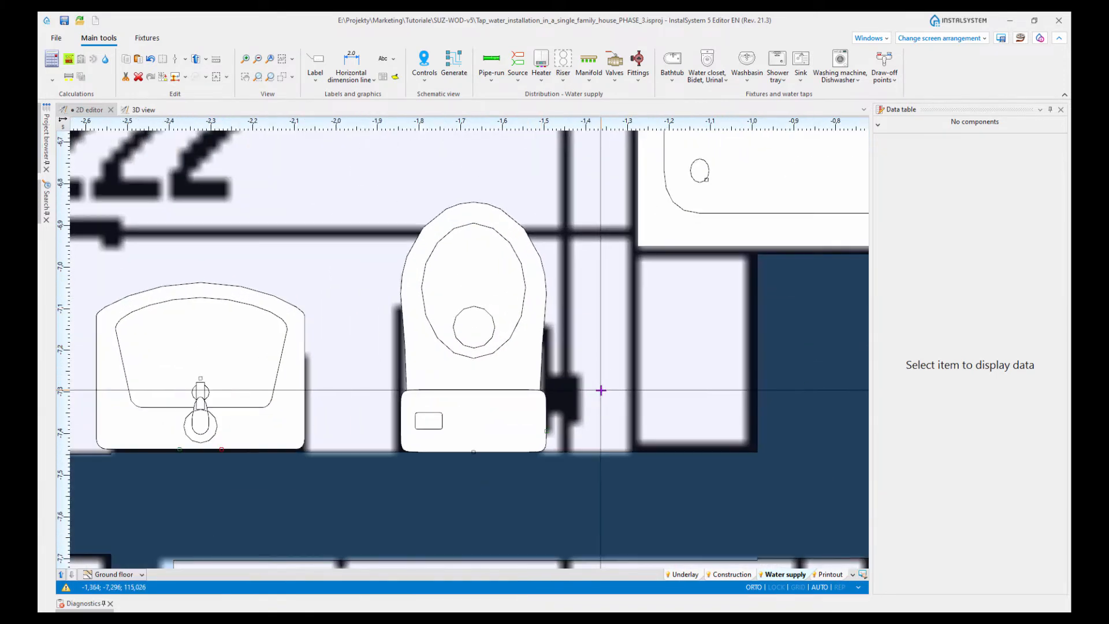
scroll(597, 404, down, 2)
scroll(611, 405, down, 3)
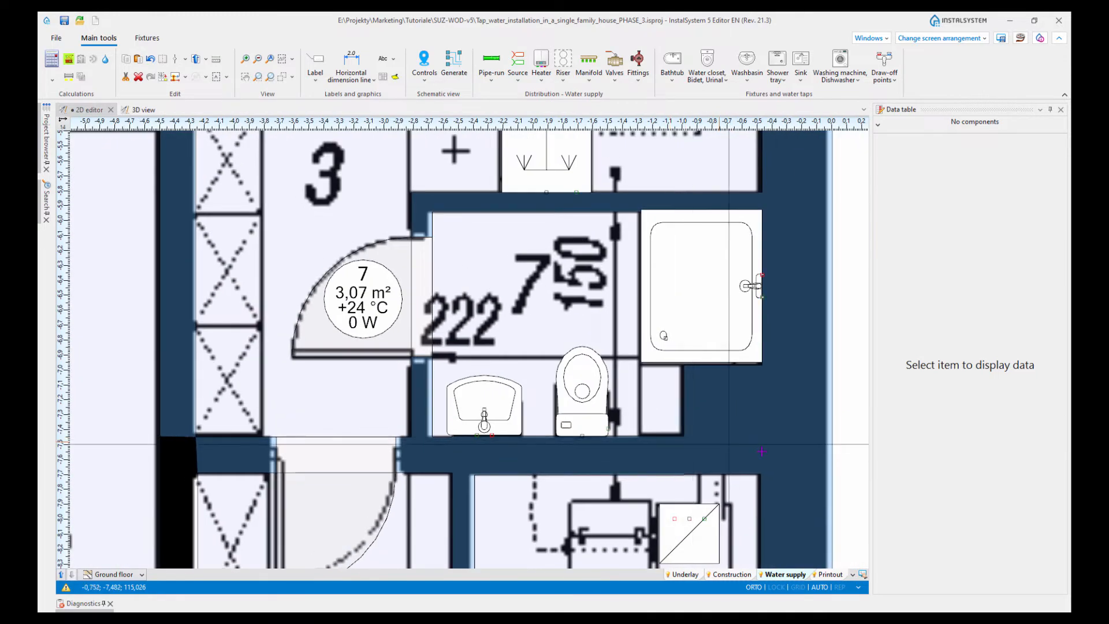
scroll(675, 431, up, 1)
middle_drag(675, 431, 625, 414)
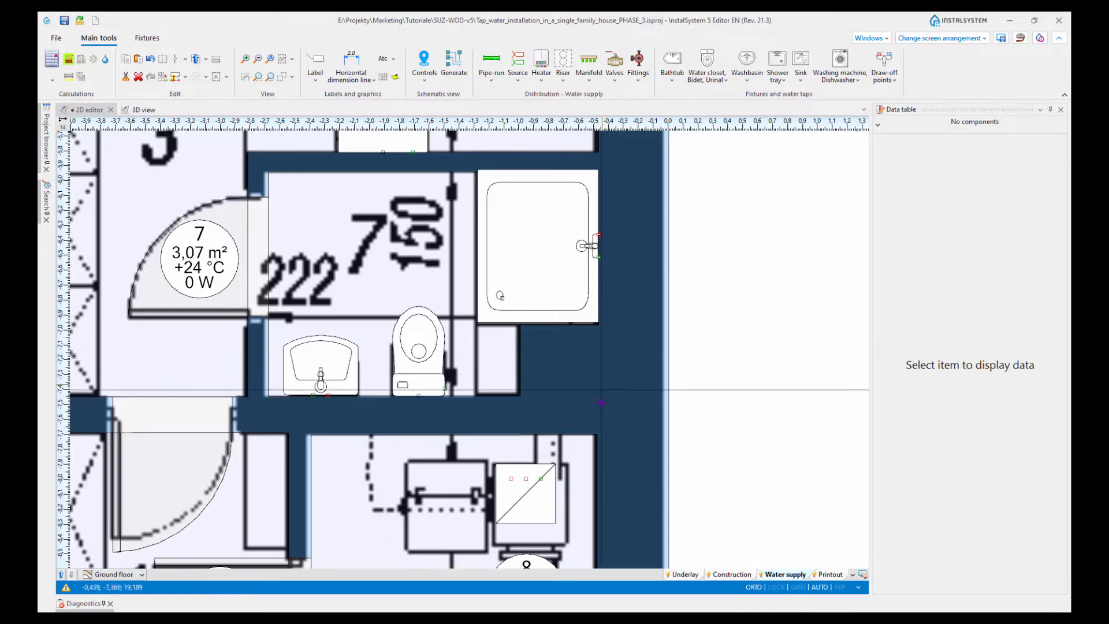
Step: Examine the heater's connection points in room 8 and the possible pipe route along the outer wall towards kitchen 6
scroll(590, 396, up, 5)
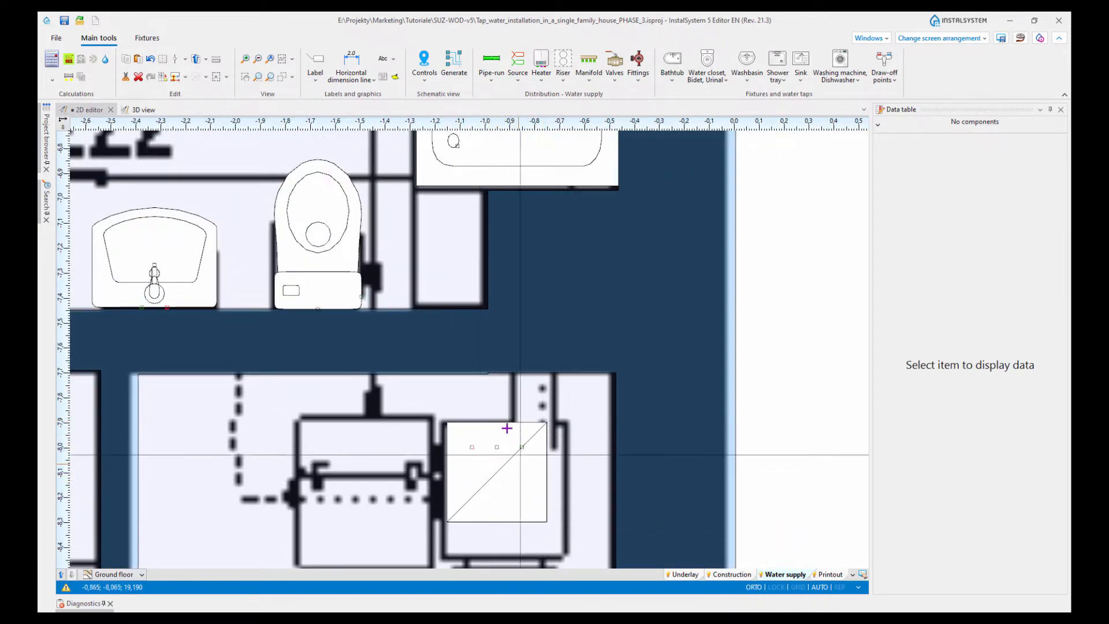
mouse_move(482, 468)
scroll(483, 468, down, 10)
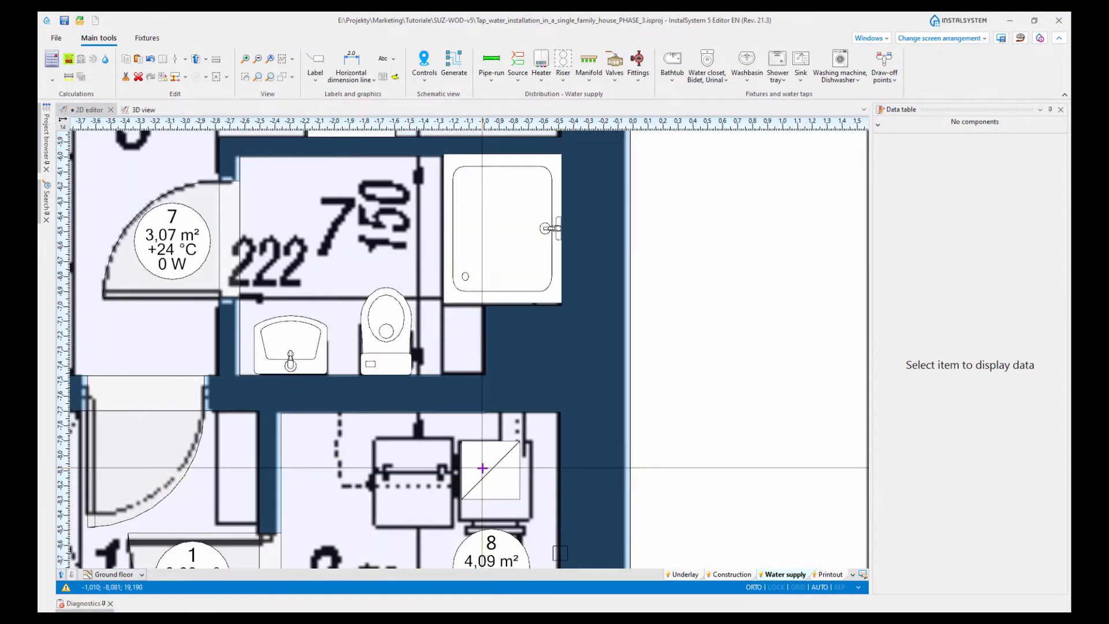
middle_drag(537, 396, 532, 416)
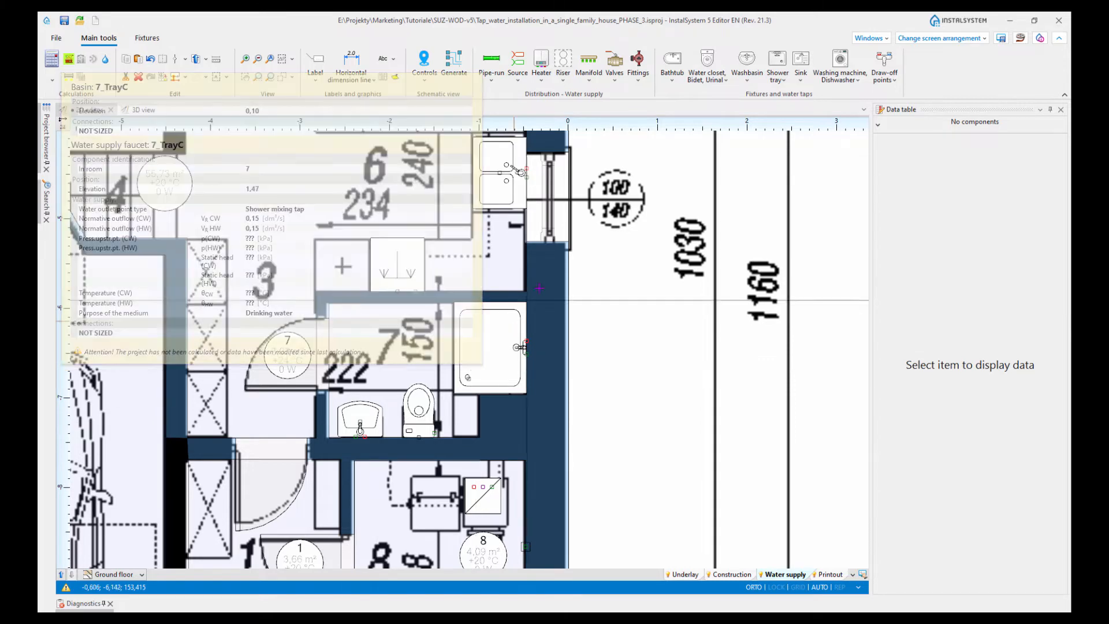
middle_drag(537, 310, 533, 348)
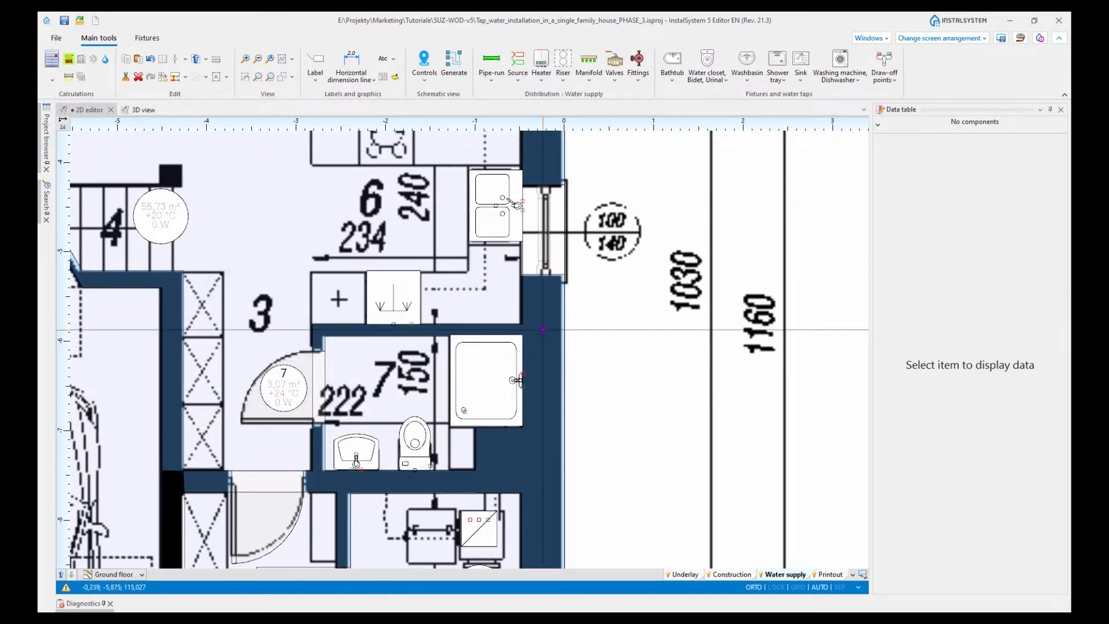
Step: Display the first floor plan and review the bathtub, washing machine, washbasin and toilet positions in bathroom 4
click(61, 575)
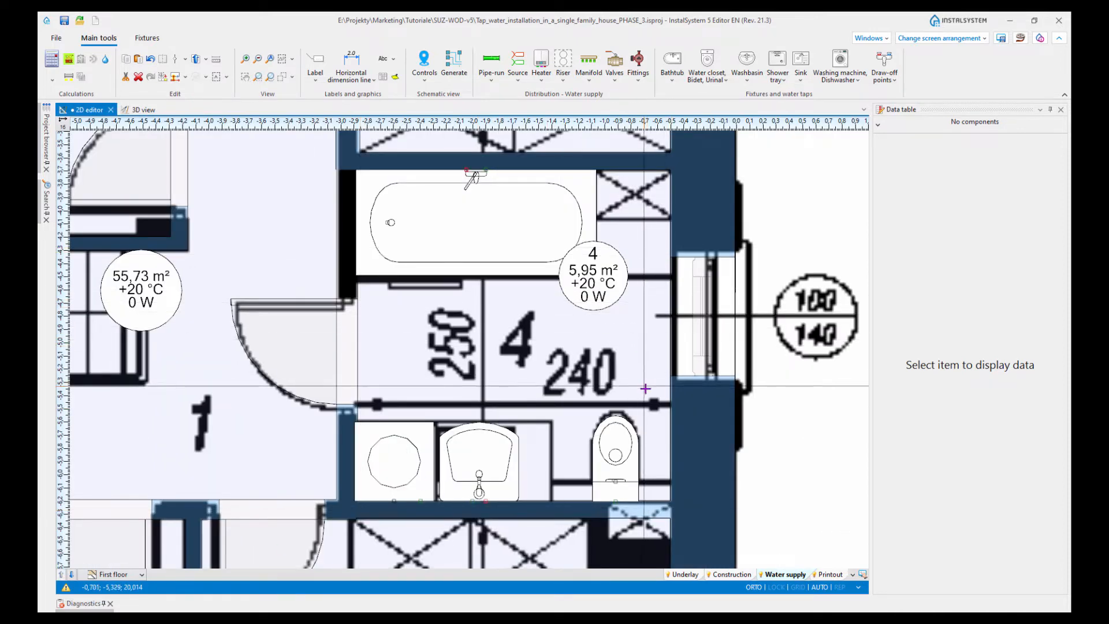
middle_drag(646, 389, 615, 383)
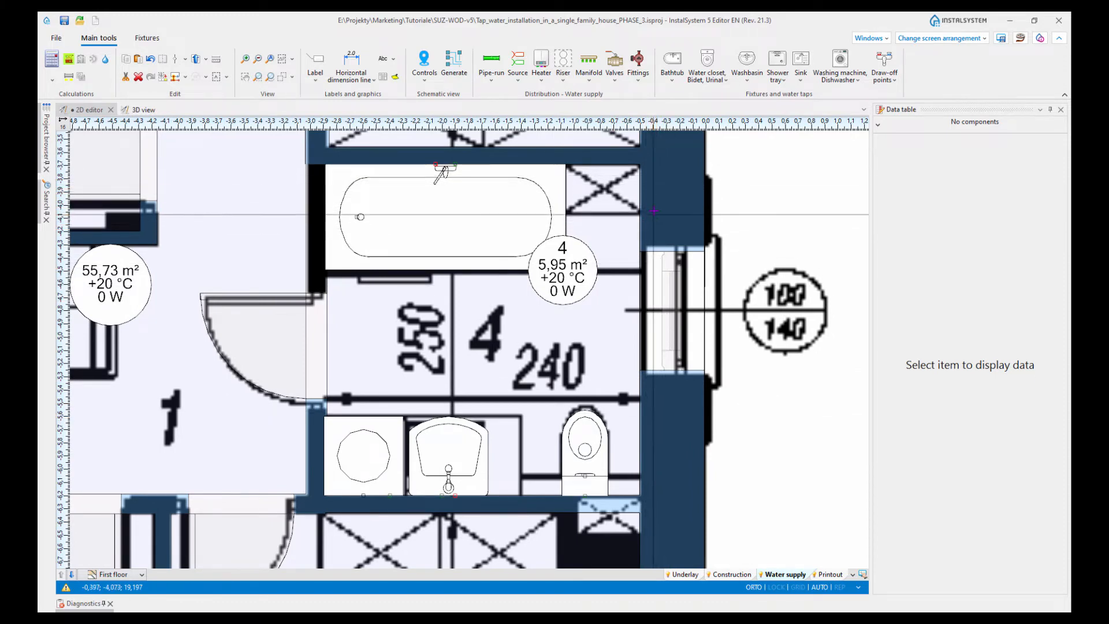
middle_drag(616, 444, 604, 431)
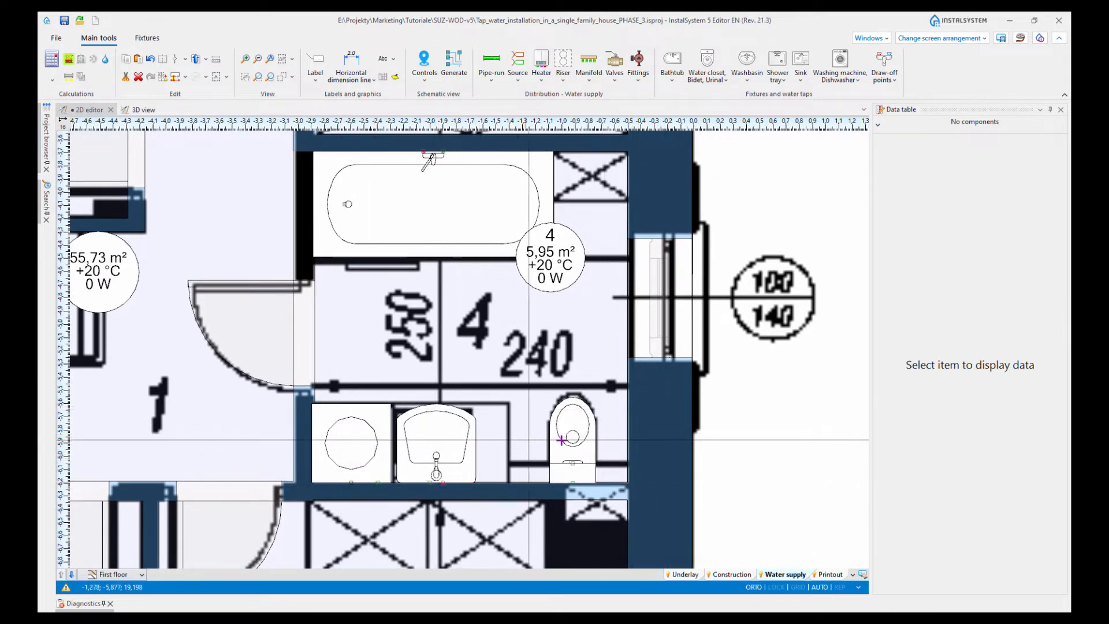
middle_drag(524, 283, 520, 314)
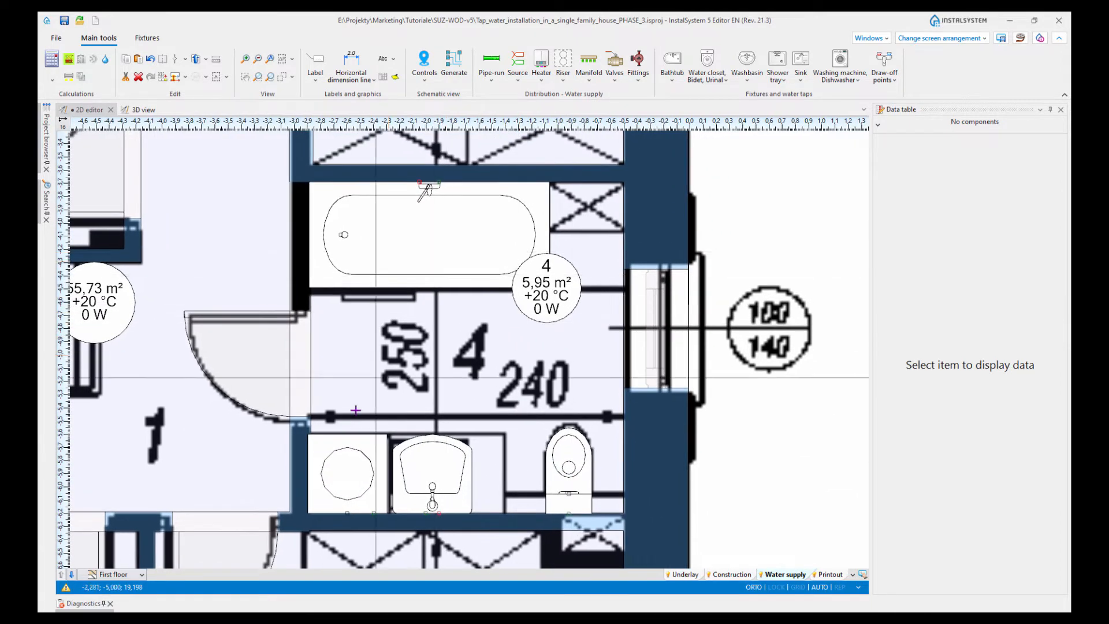
Step: On the ground floor, draw a cold and hot water pipe-run pair from the heater through the wall between rooms 7 and 8, ending past the washbasin
click(72, 575)
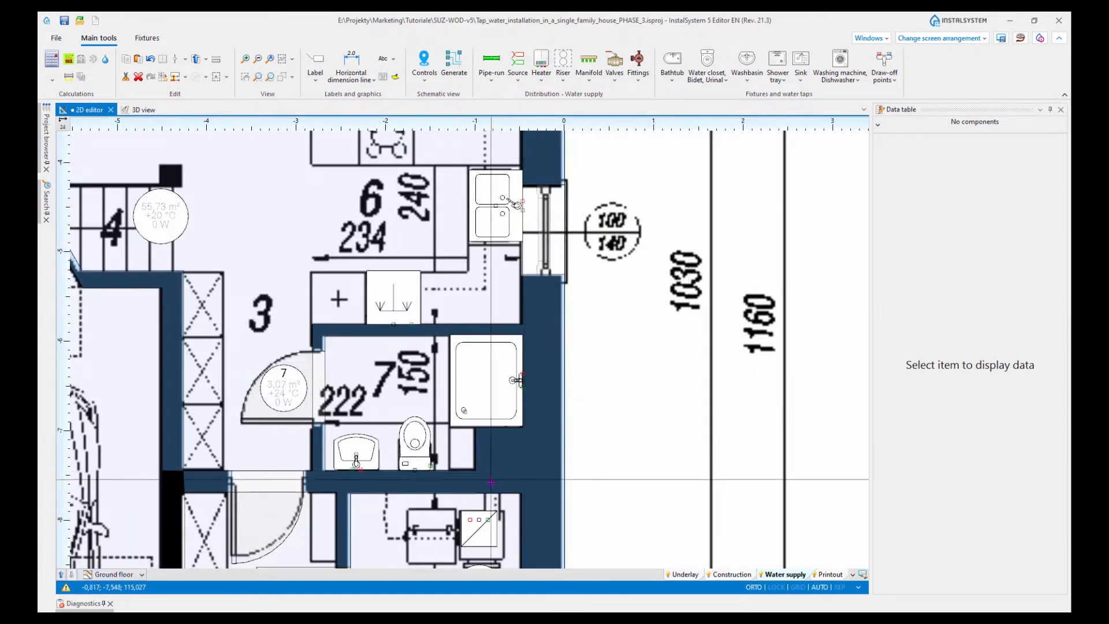
scroll(493, 496, up, 3)
middle_drag(518, 484, 518, 422)
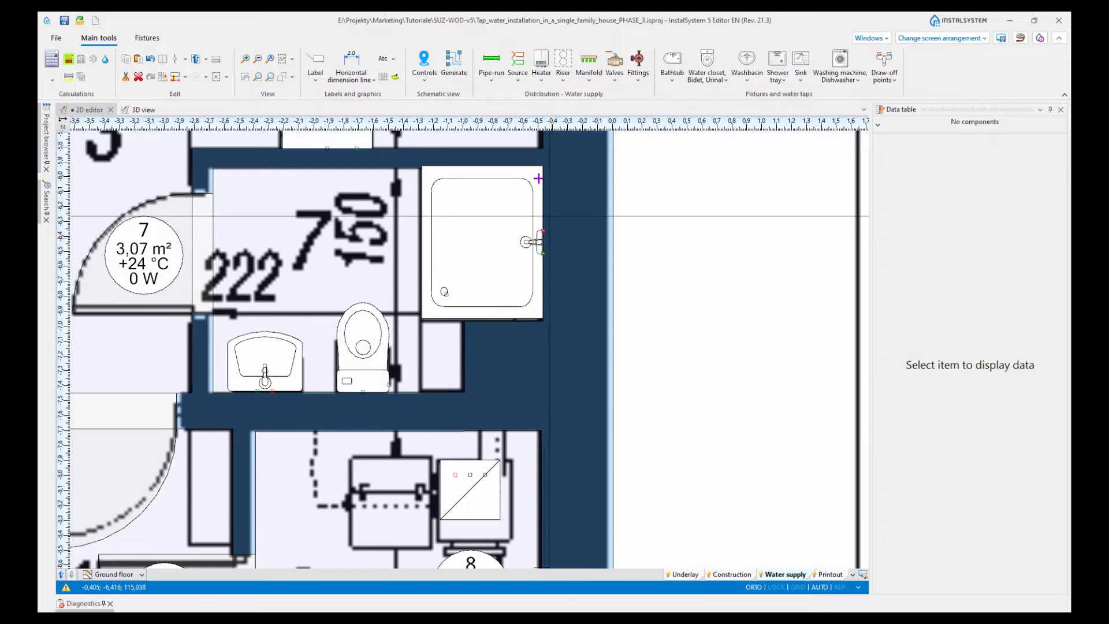
click(491, 84)
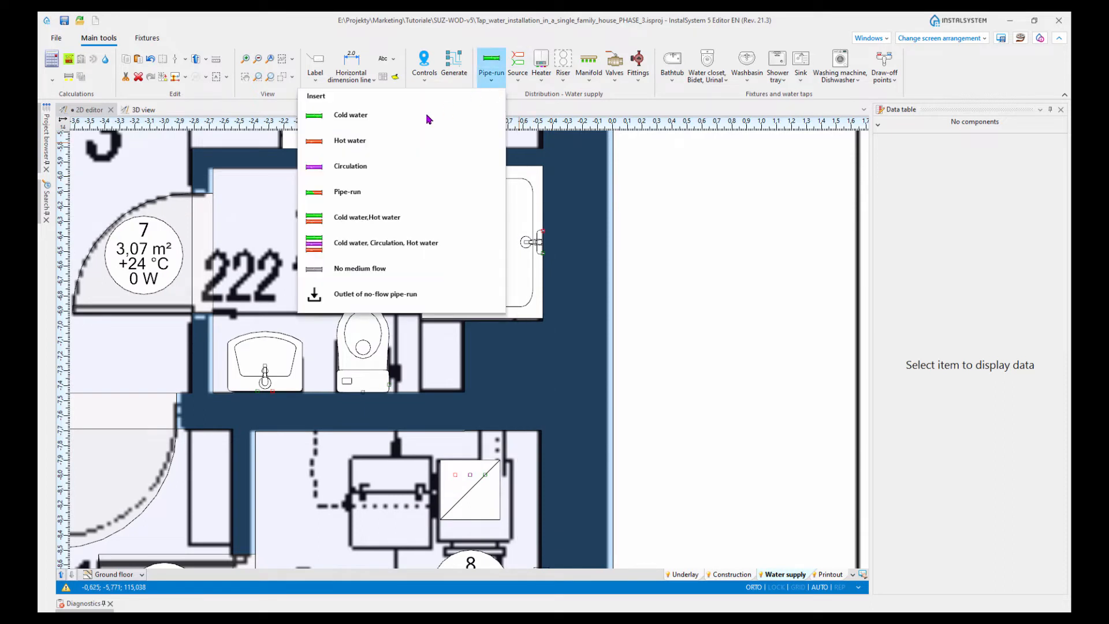
click(343, 220)
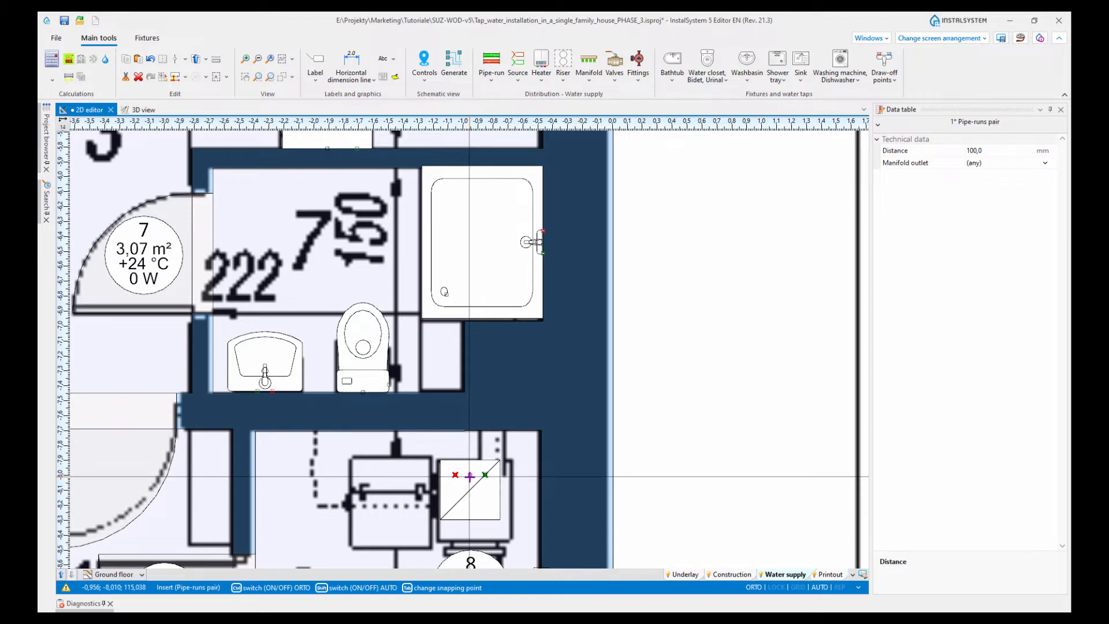
click(469, 476)
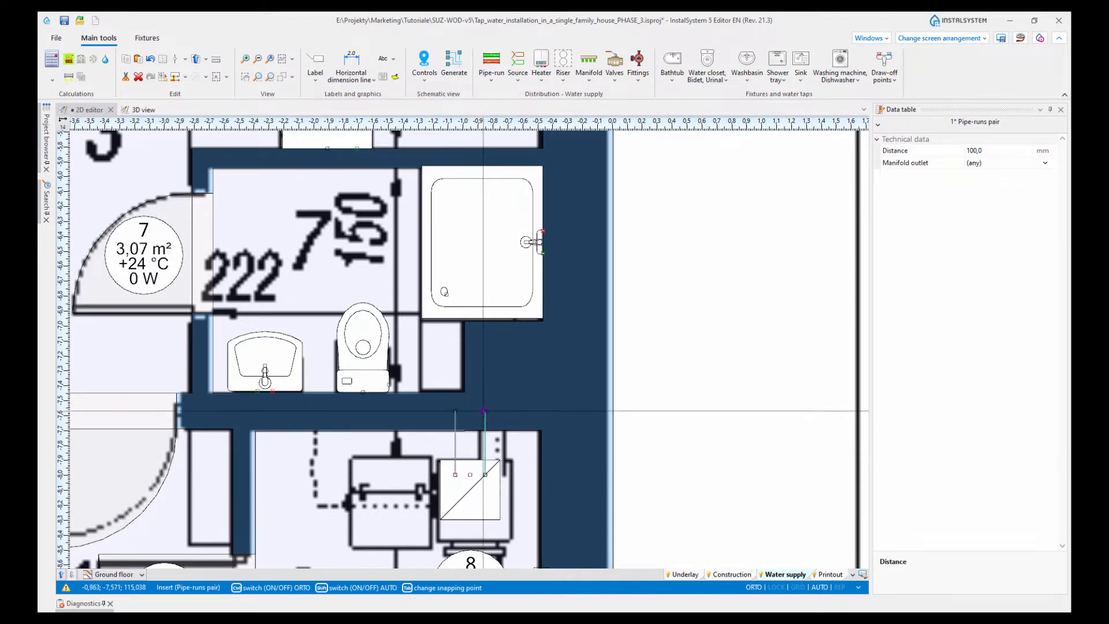
click(484, 404)
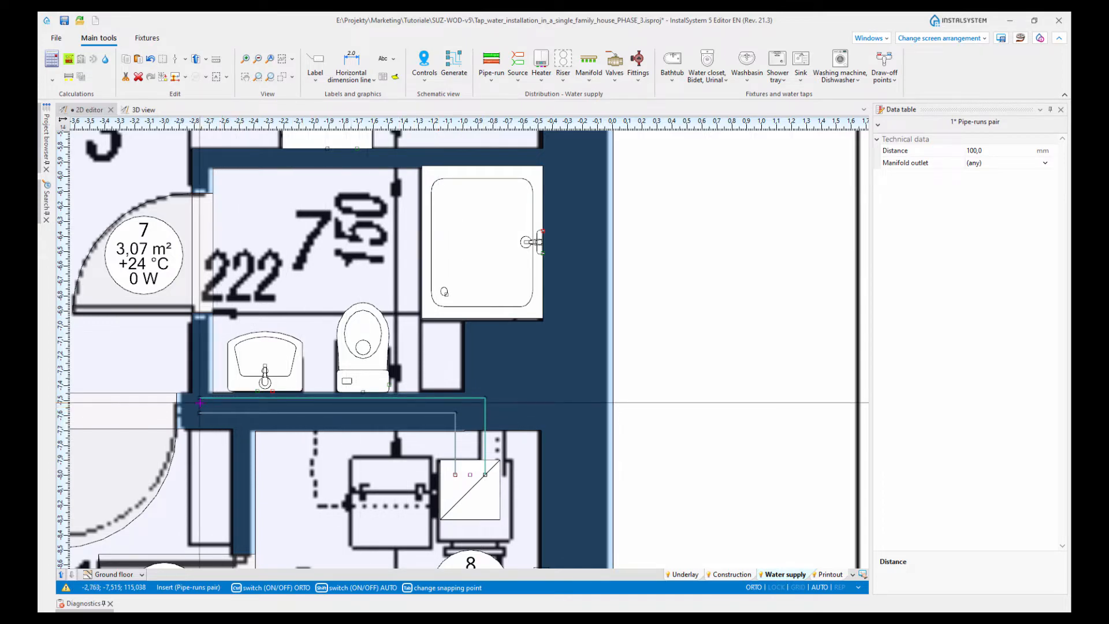
click(225, 501)
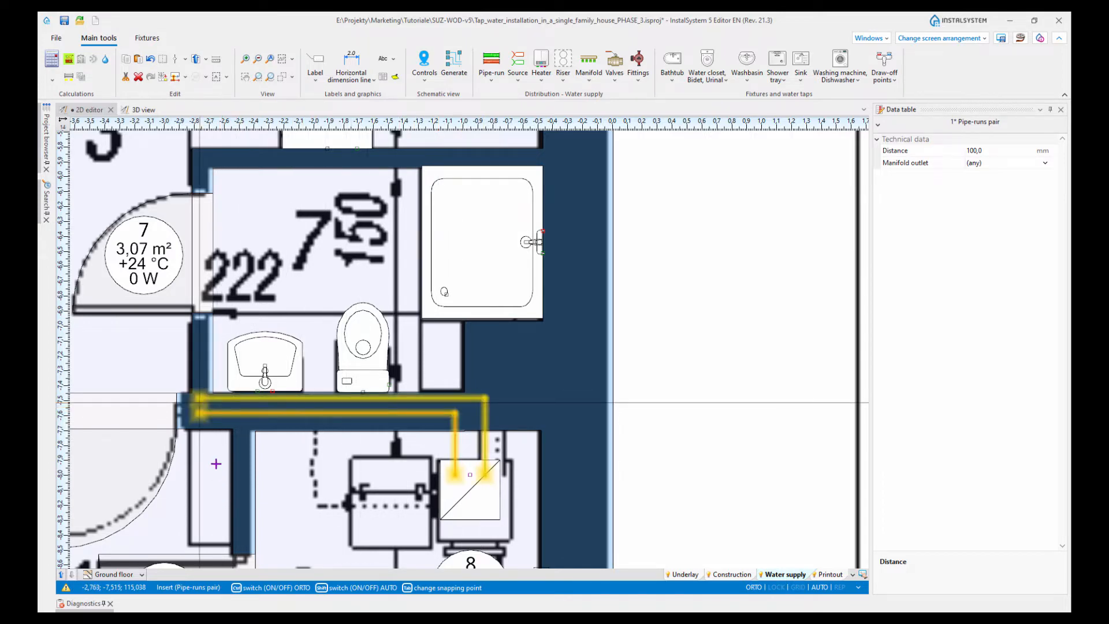
Step: Move the hot water pipe-run in the wall below bathroom 7 closer to the parallel cold water pipe-run
scroll(266, 420, up, 4)
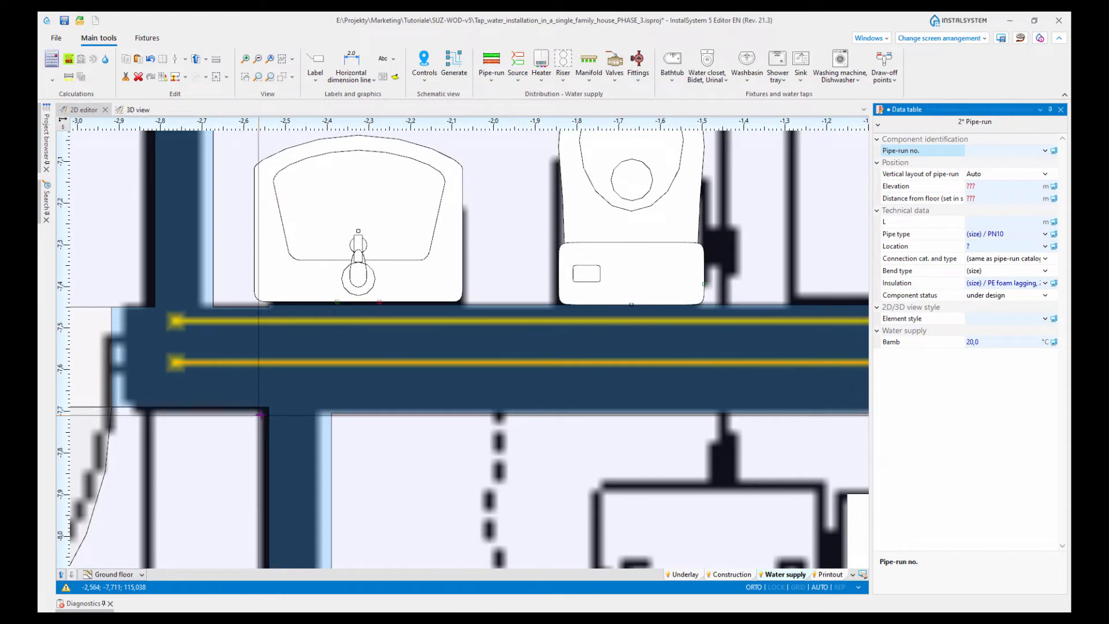
click(365, 389)
scroll(487, 391, down, 2)
middle_drag(487, 391, 445, 408)
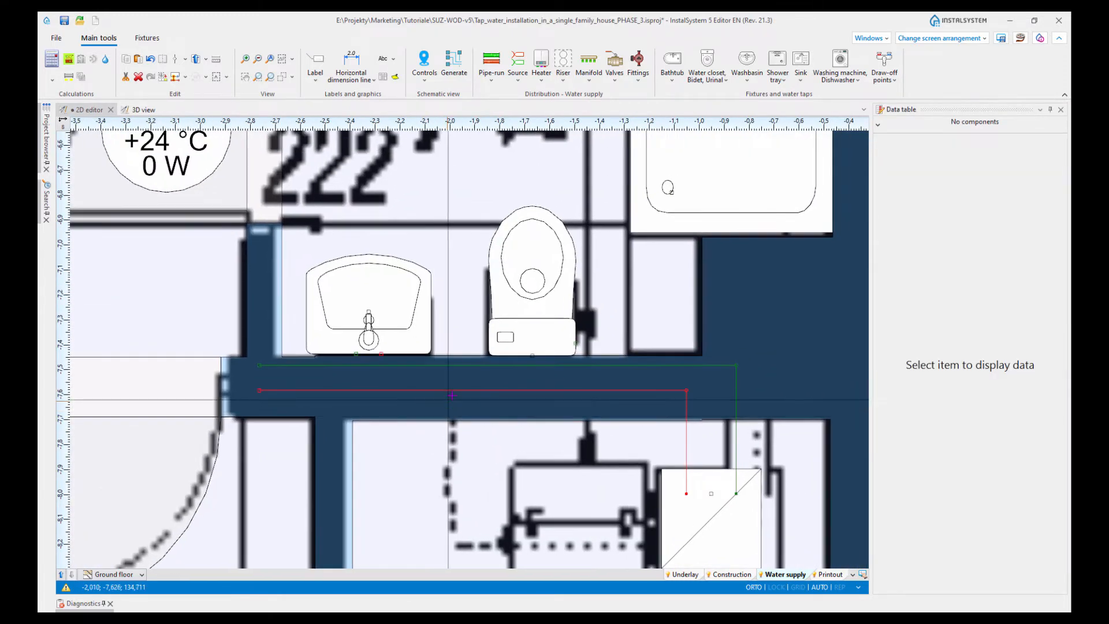
click(455, 391)
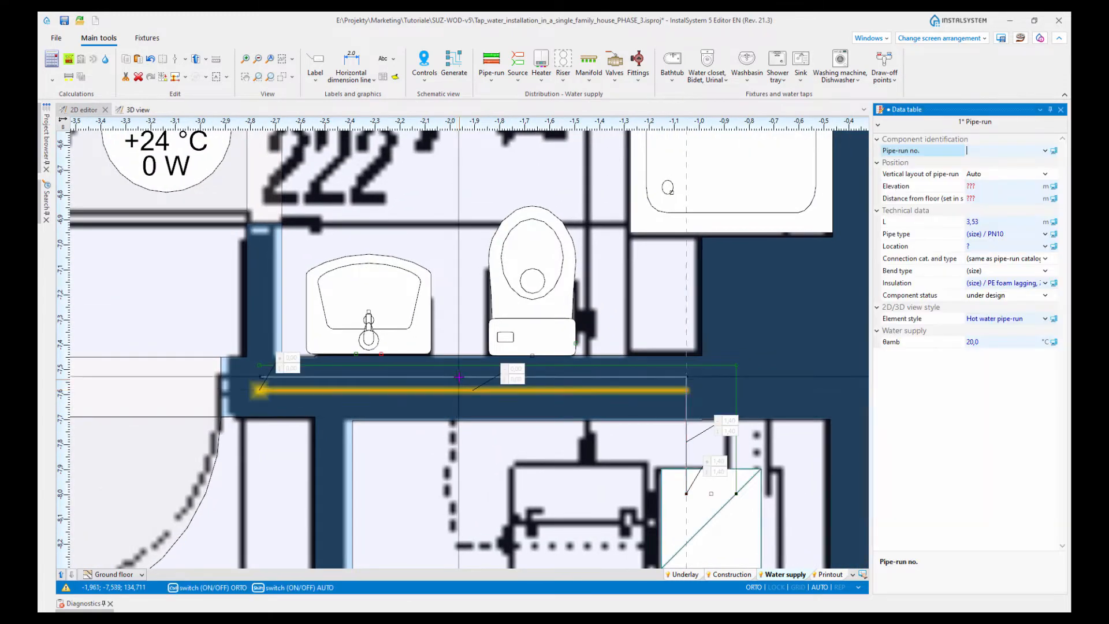
scroll(459, 377, up, 3)
scroll(483, 398, down, 5)
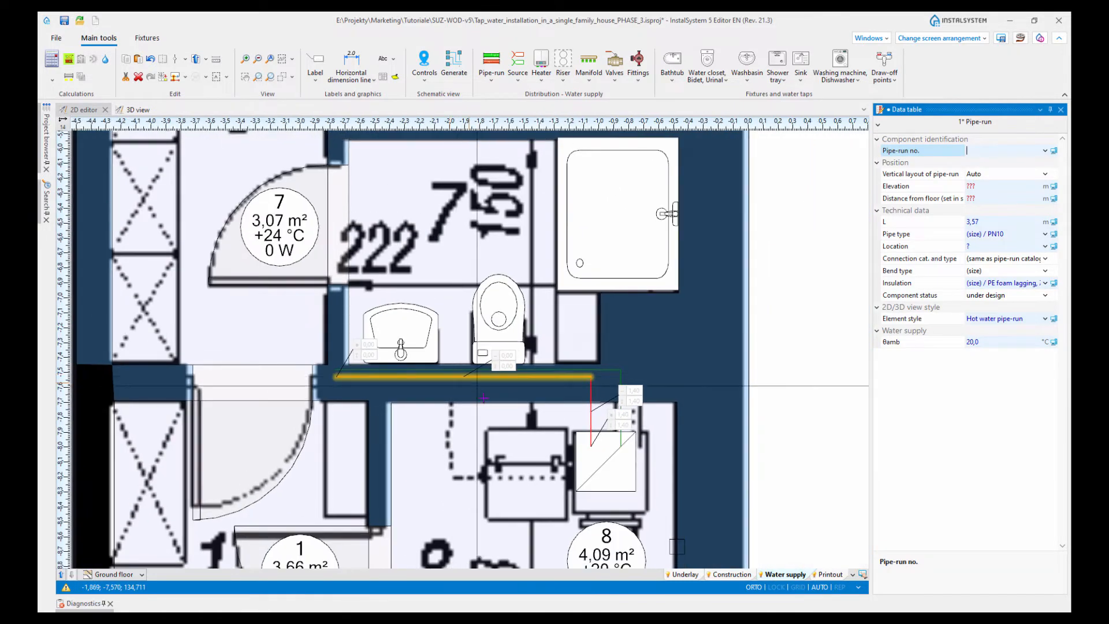
middle_drag(484, 398, 453, 414)
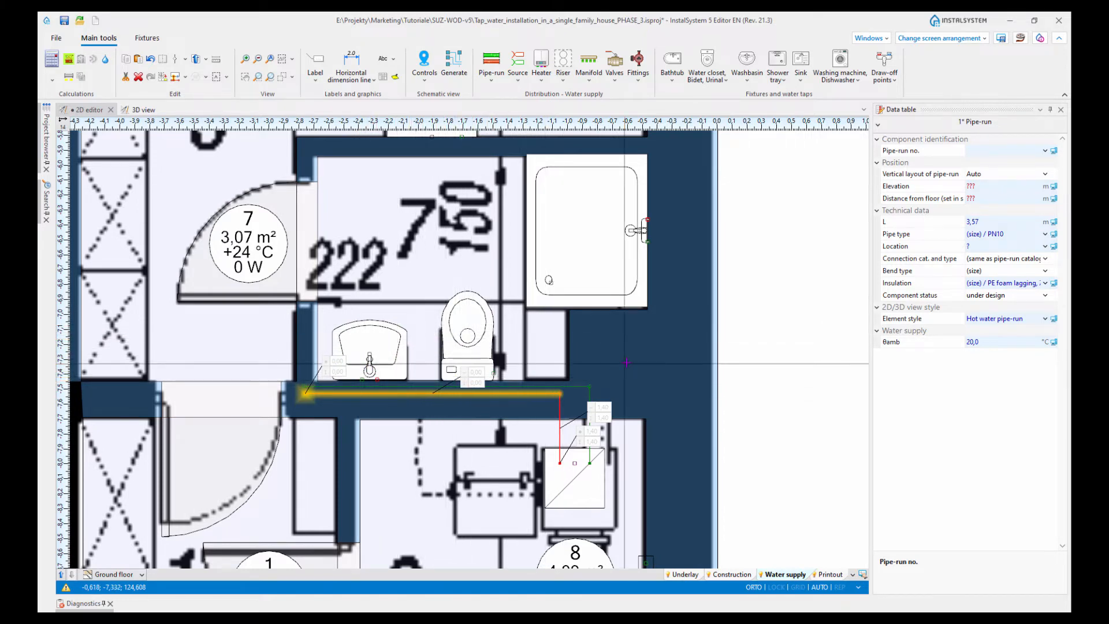
middle_drag(626, 362, 565, 376)
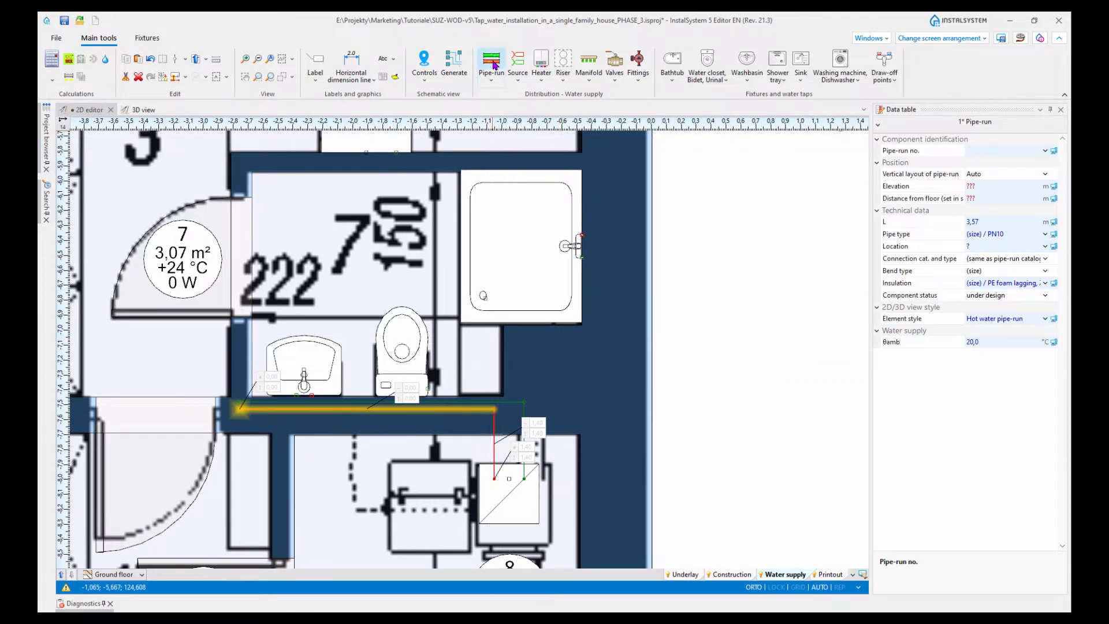
Step: Draw a cold and hot water pipe-run pair from the run near the heater along the outer wall, ending past the kitchen sink
click(494, 65)
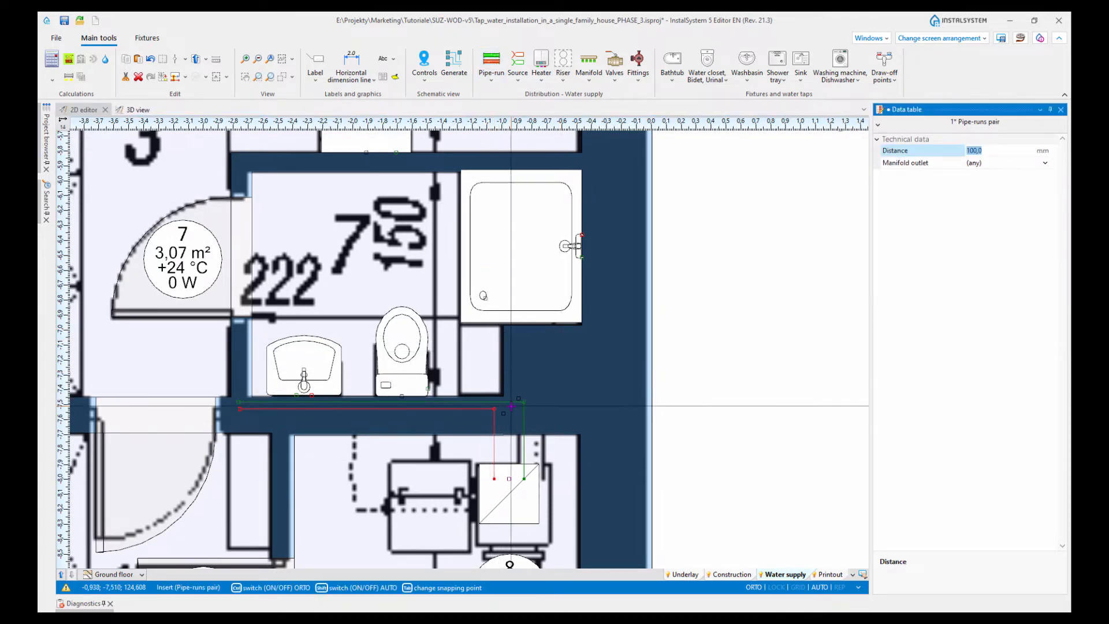
scroll(510, 409, down, 2)
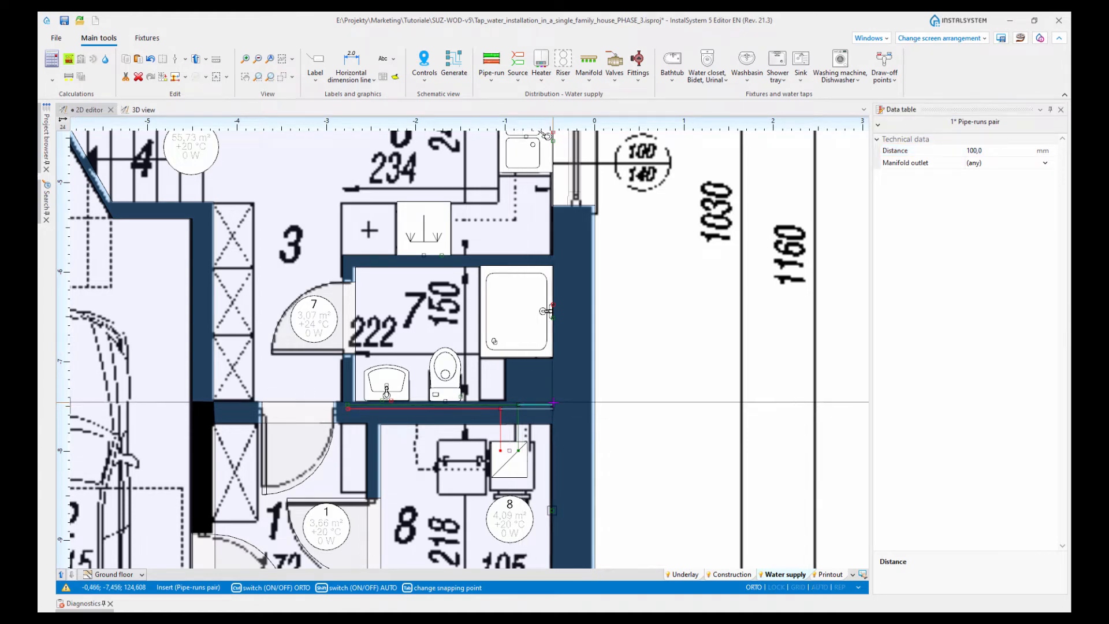
scroll(558, 401, down, 2)
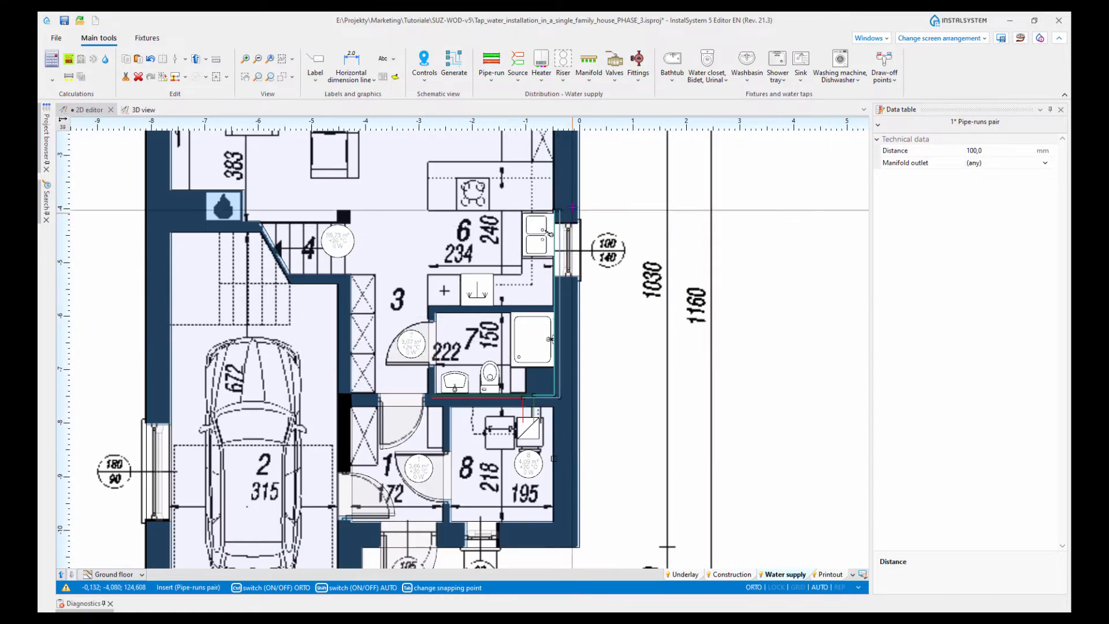
scroll(522, 260, up, 5)
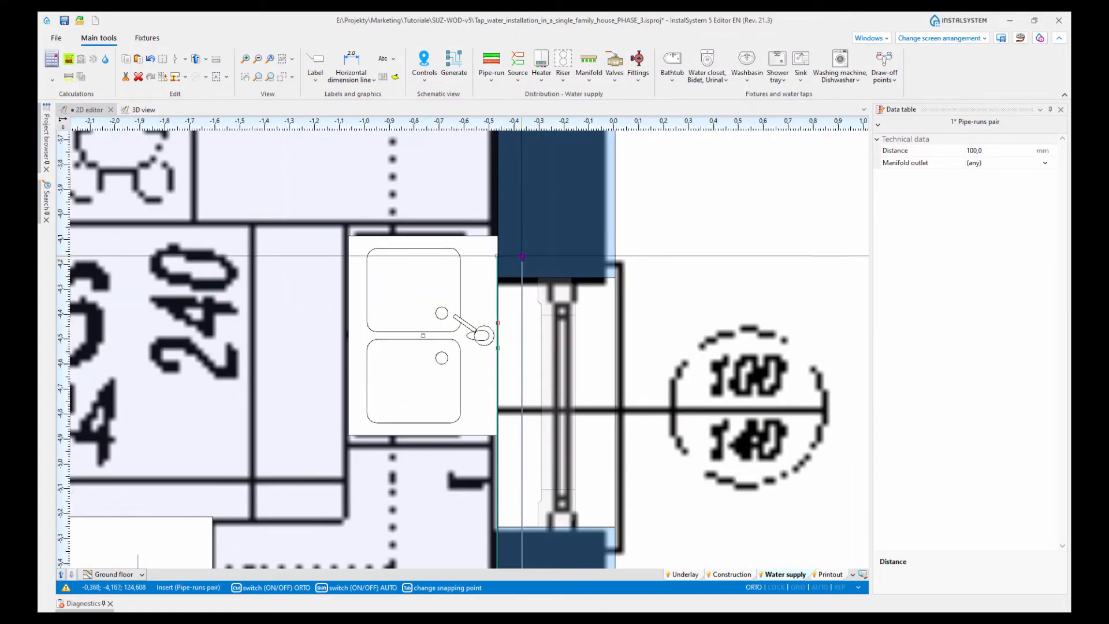
click(522, 256)
Step: Move the cold water pipe-run at the kitchen sink slightly into the outer wall and the hot water pipe-run close beside it
scroll(485, 289, up, 2)
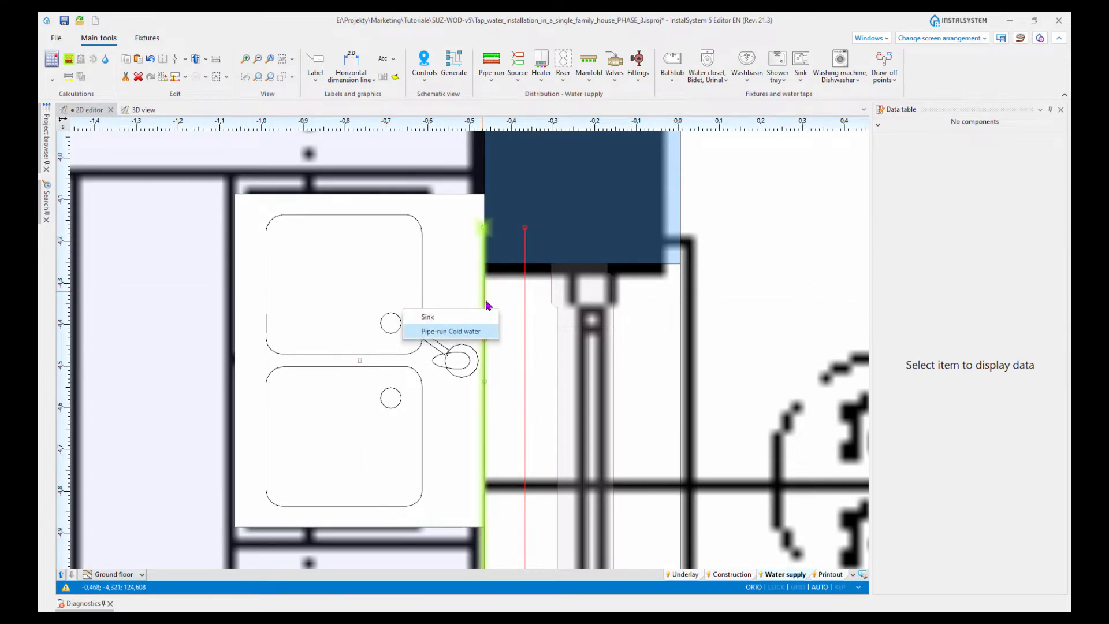
click(453, 331)
drag(507, 283, 521, 283)
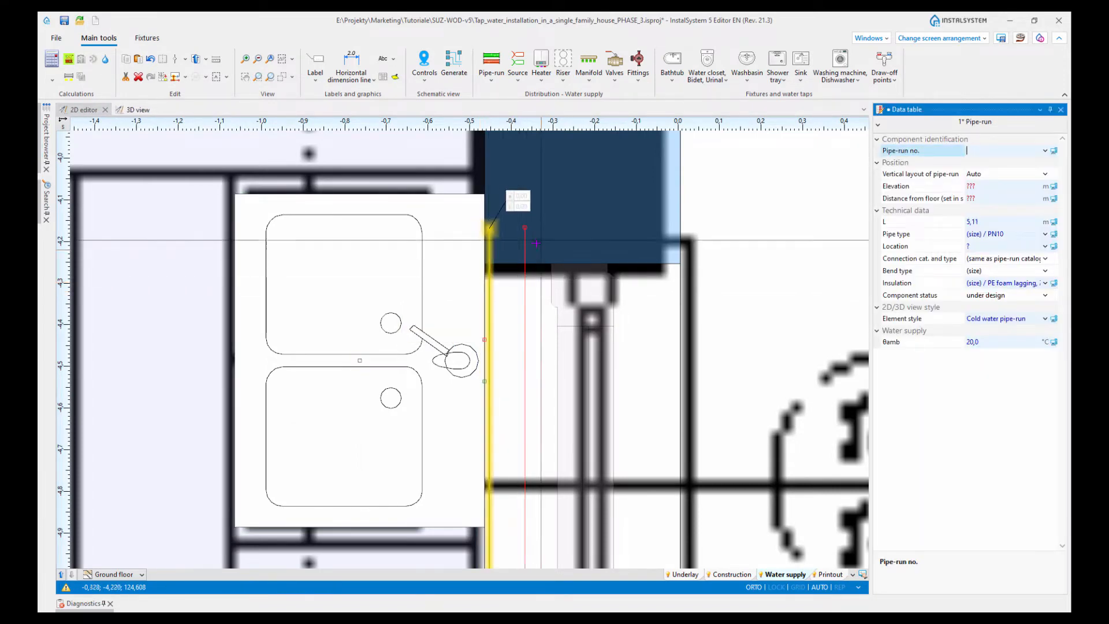
click(525, 246)
drag(502, 246, 497, 246)
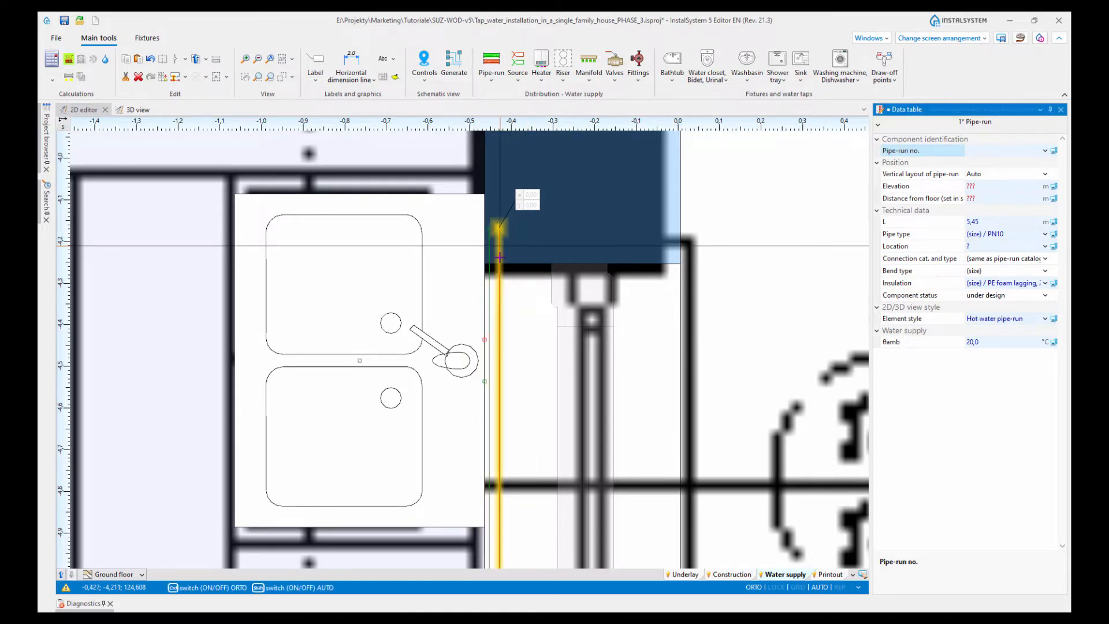
Step: Review the pipe-run routes between the heater, kitchen sink and washbasin, and the pipe-run types available for insertion
scroll(501, 330, down, 5)
scroll(501, 330, down, 3)
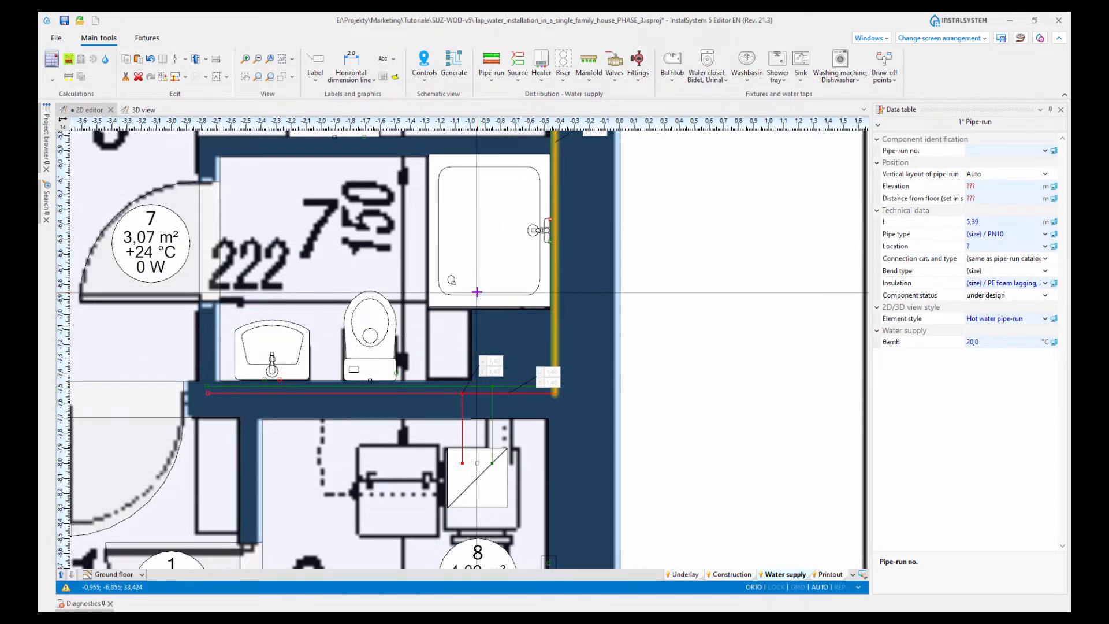
scroll(477, 292, down, 5)
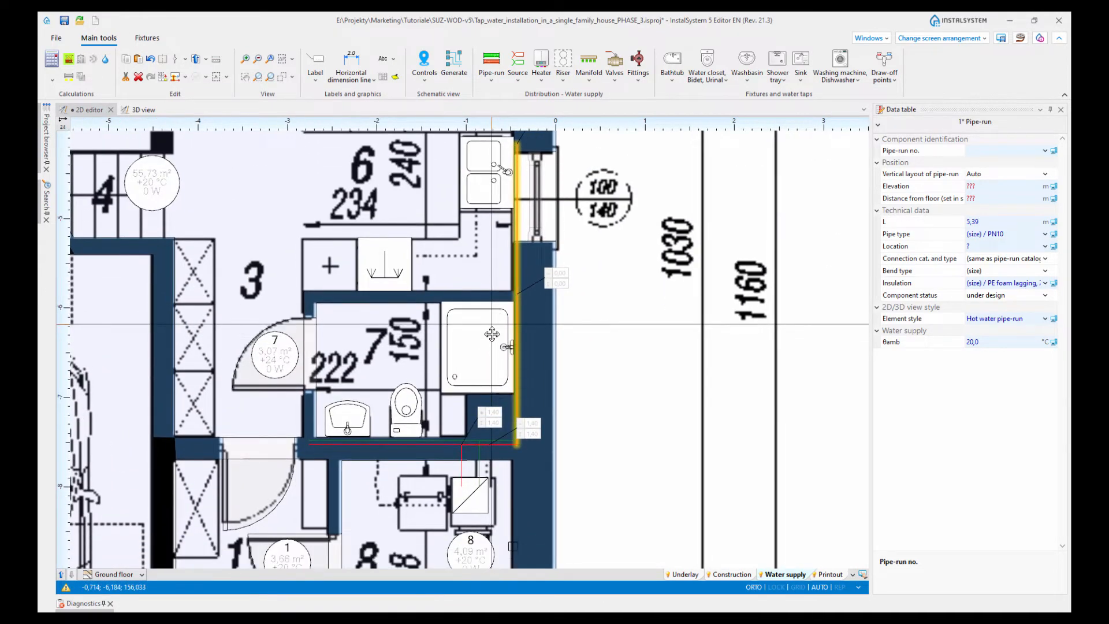
middle_drag(491, 334, 496, 339)
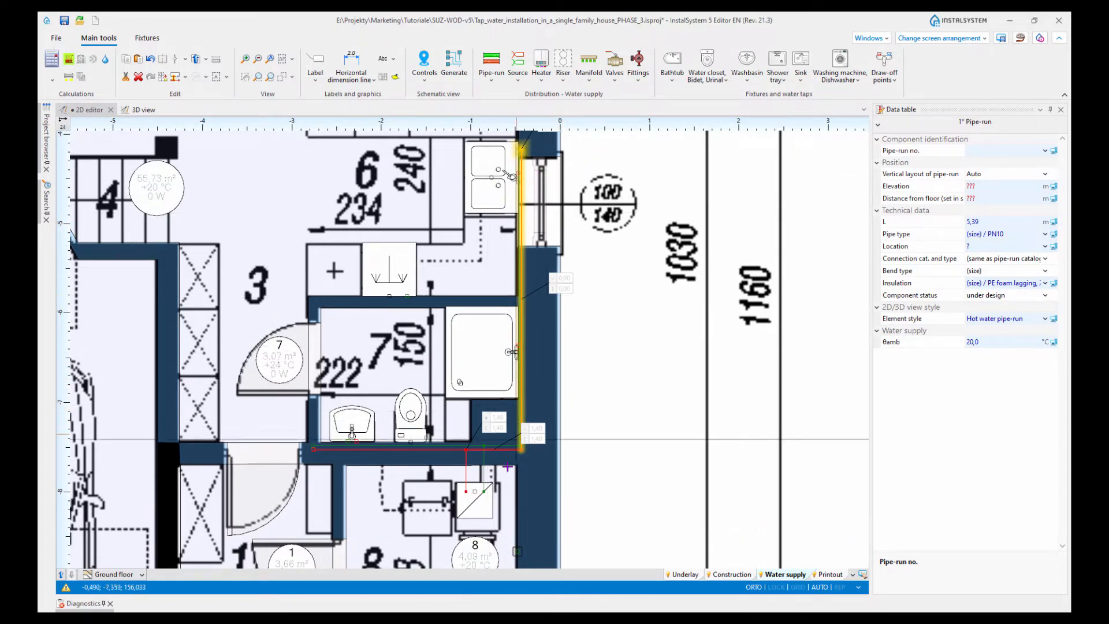
scroll(330, 450, up, 2)
scroll(330, 450, up, 5)
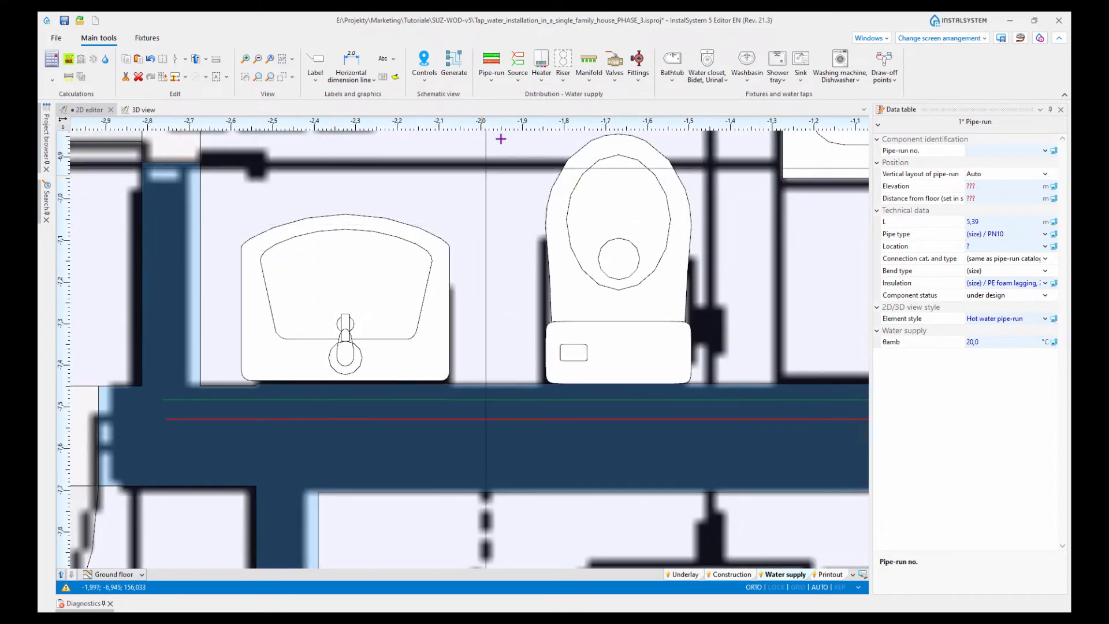
click(490, 86)
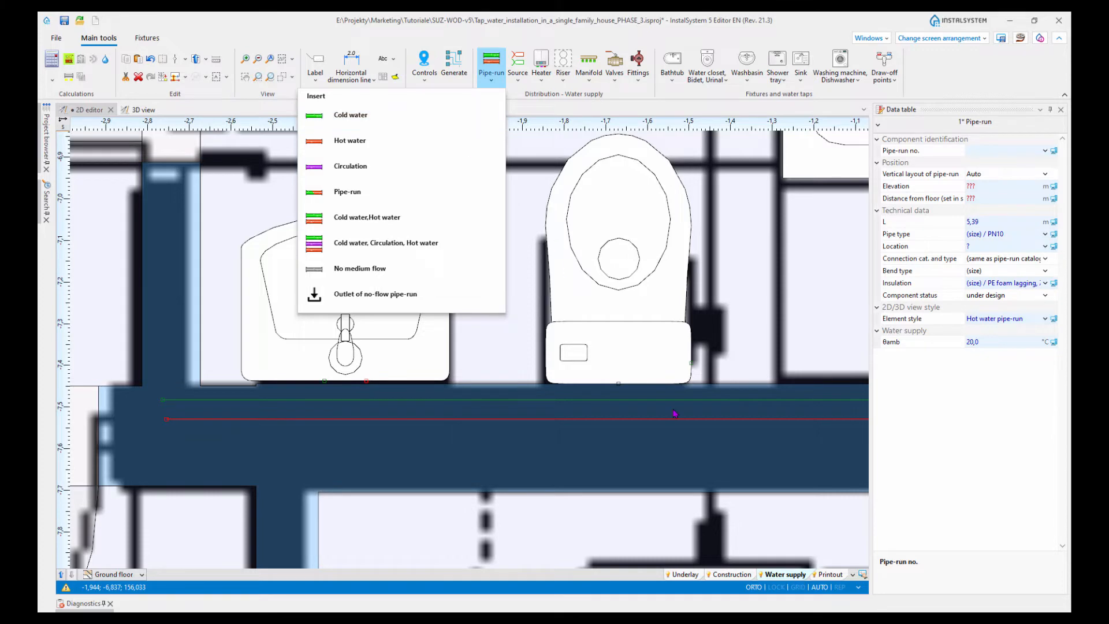
scroll(490, 480, down, 8)
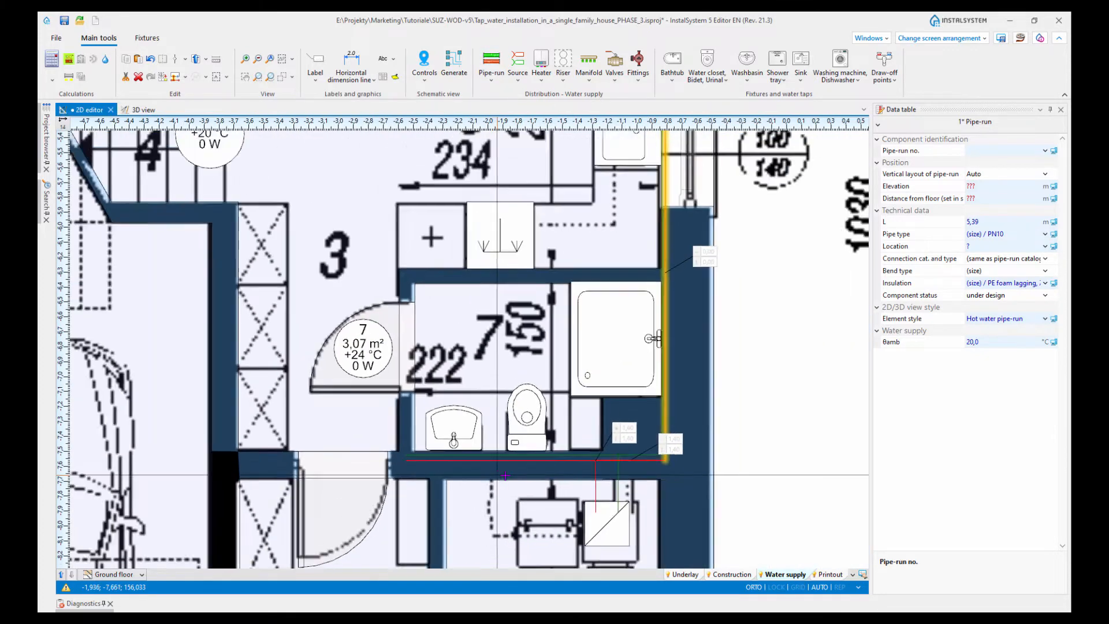
key(Escape)
middle_drag(711, 437, 683, 450)
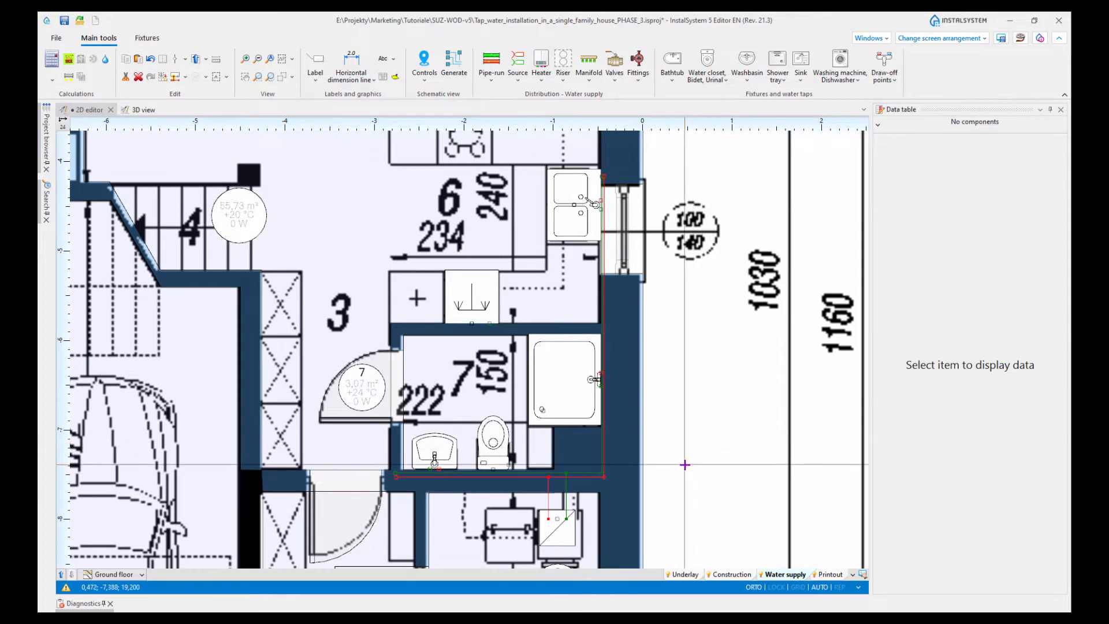
Step: Automatically connect the terminal units in bathroom 7 and kitchen 6 to the cold and hot water pipe-runs
click(186, 77)
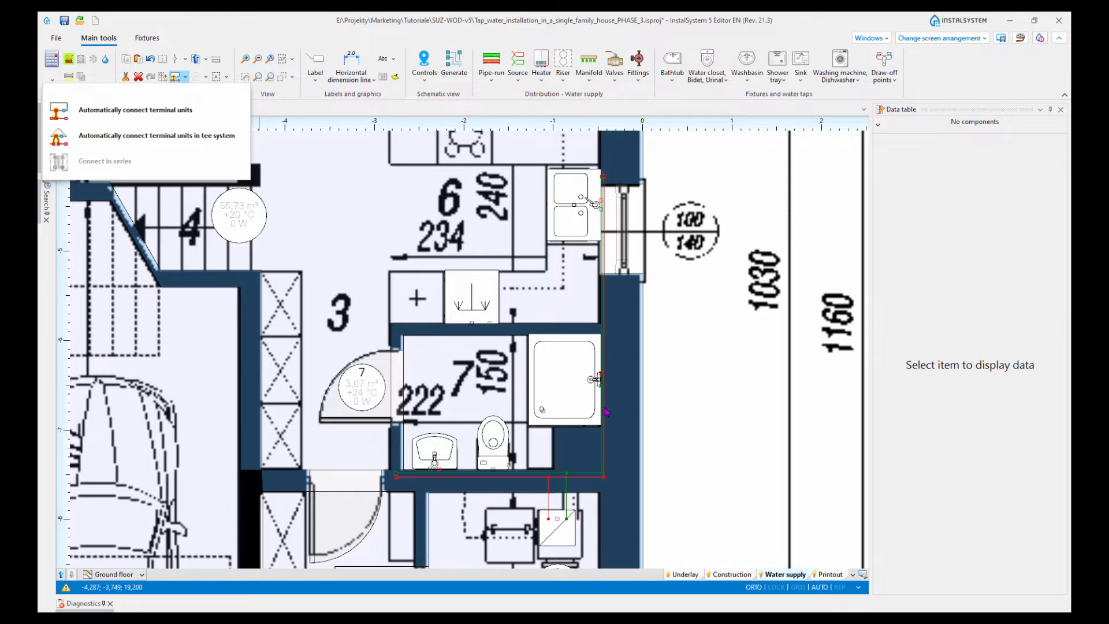
click(666, 414)
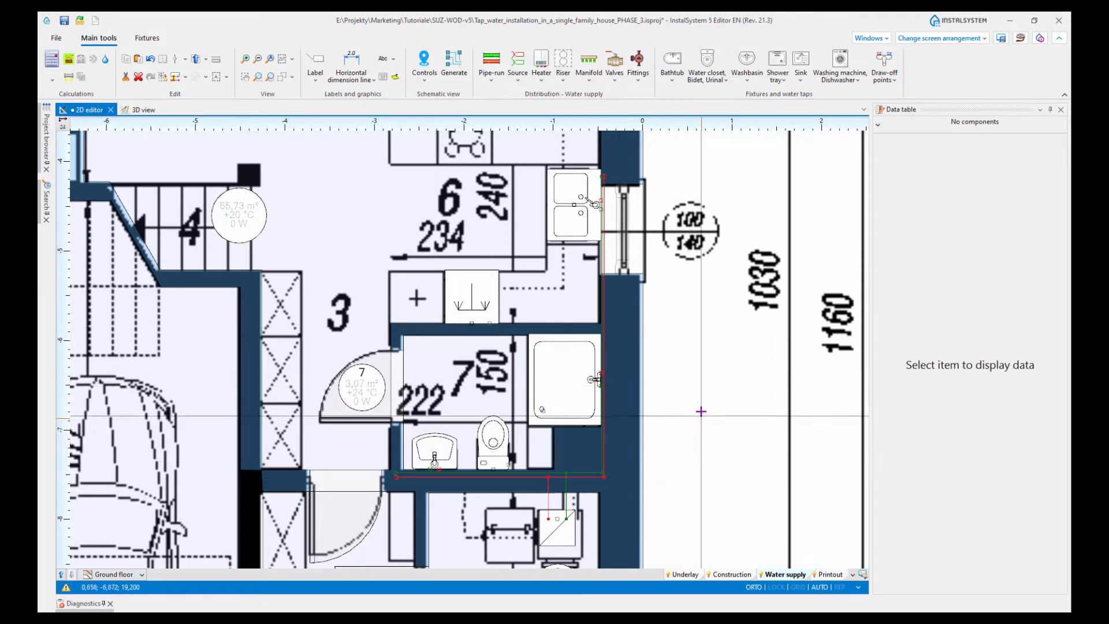
drag(705, 465, 345, 252)
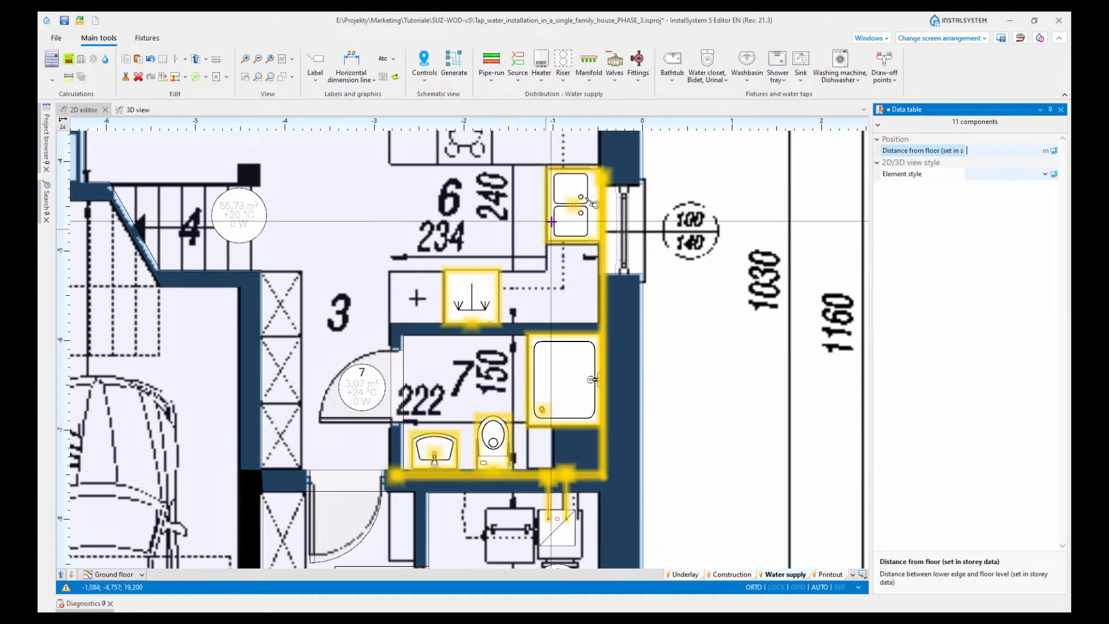
click(184, 77)
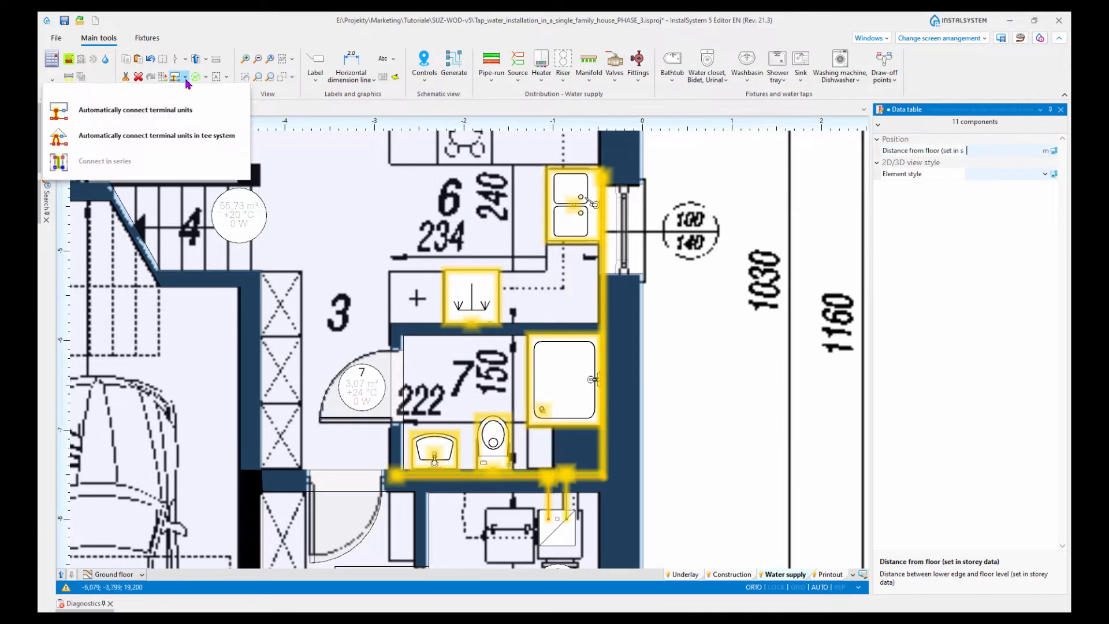
click(93, 116)
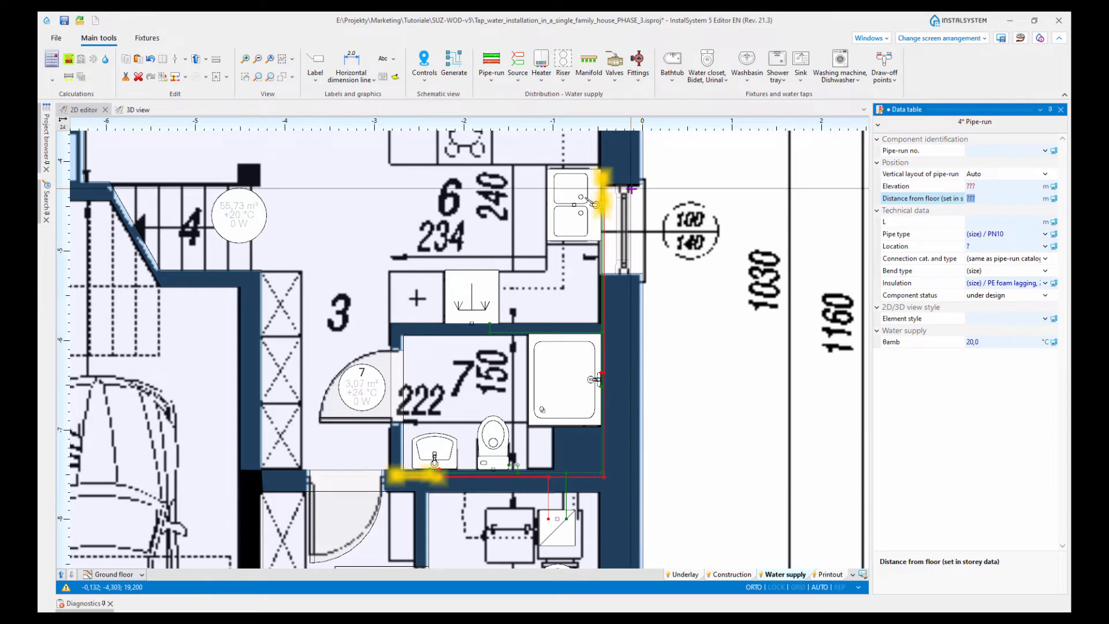
Step: Delete the four surplus pipe-run ends extending past the washbasin and kitchen sink connections
scroll(382, 461, up, 3)
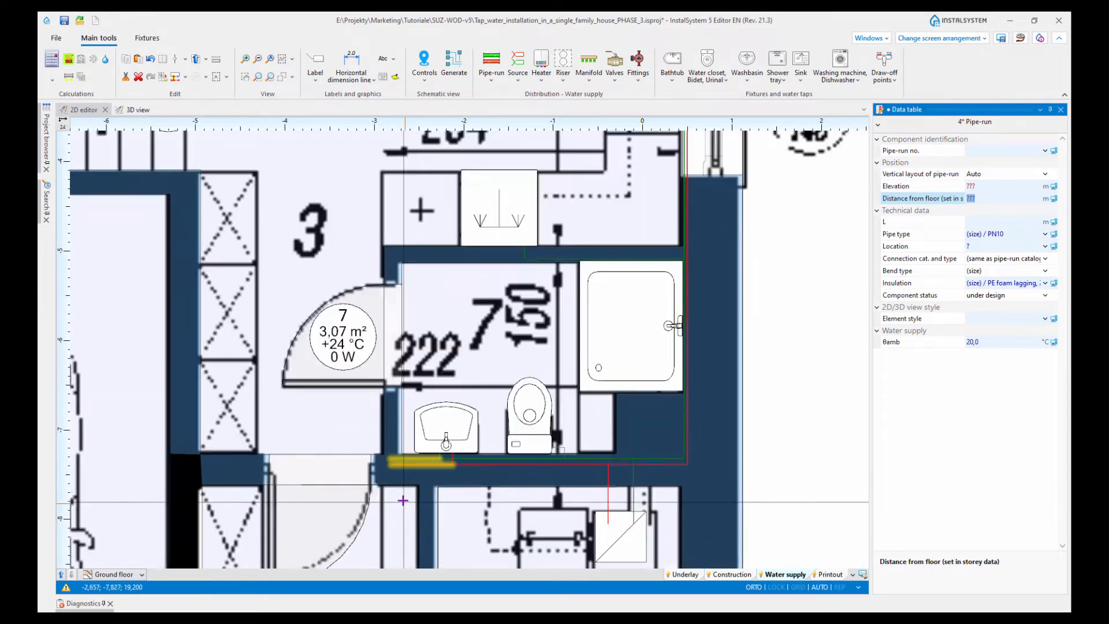
scroll(367, 434, up, 4)
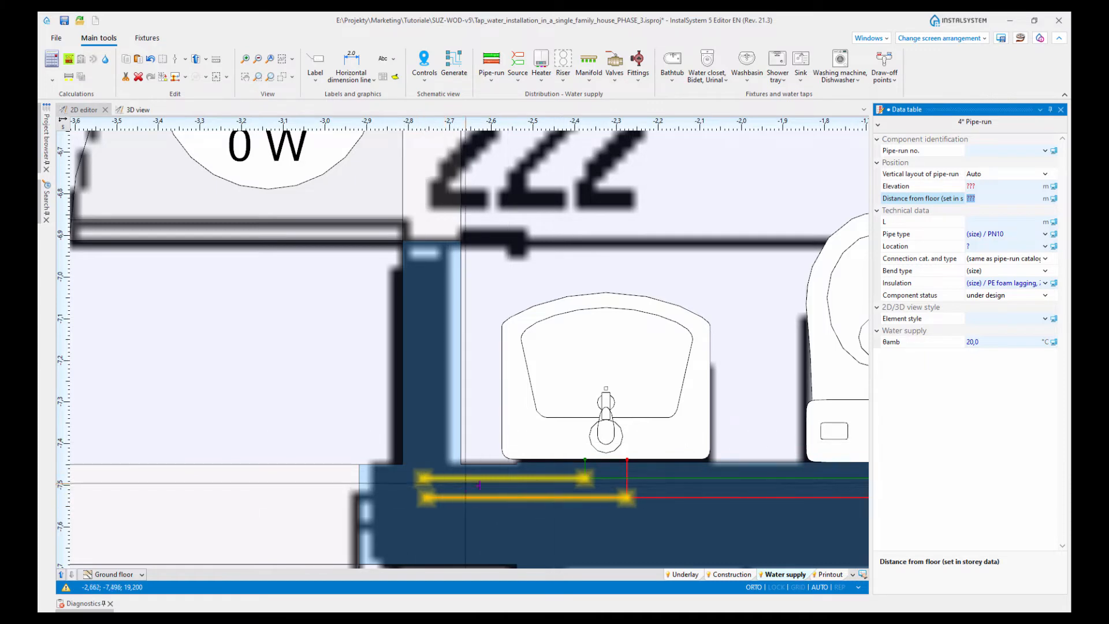
scroll(480, 485, down, 5)
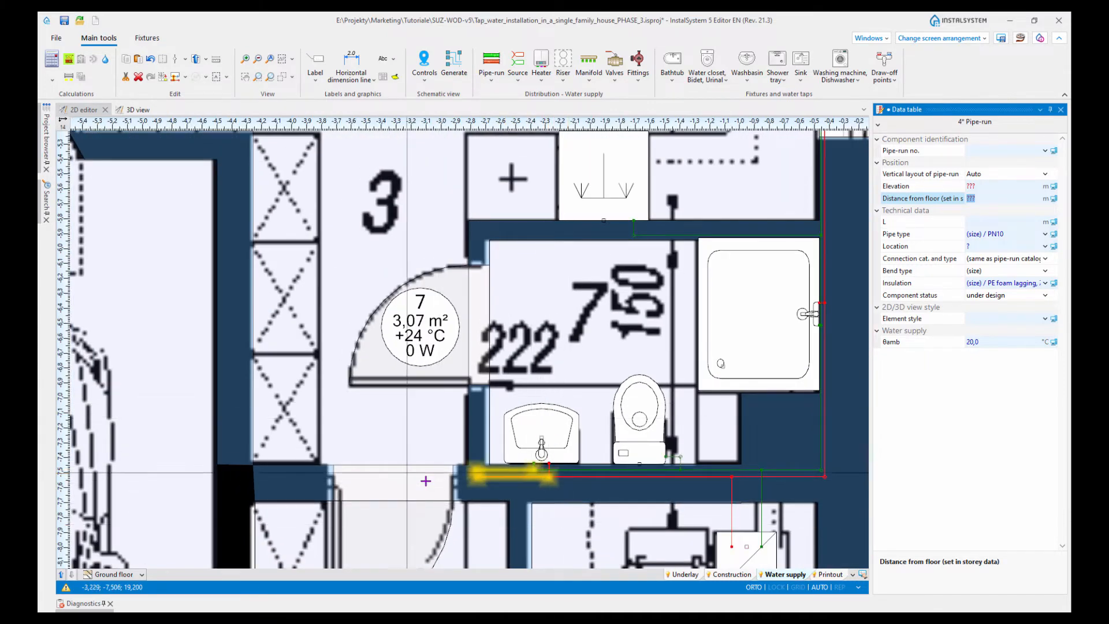
scroll(567, 496, up, 2)
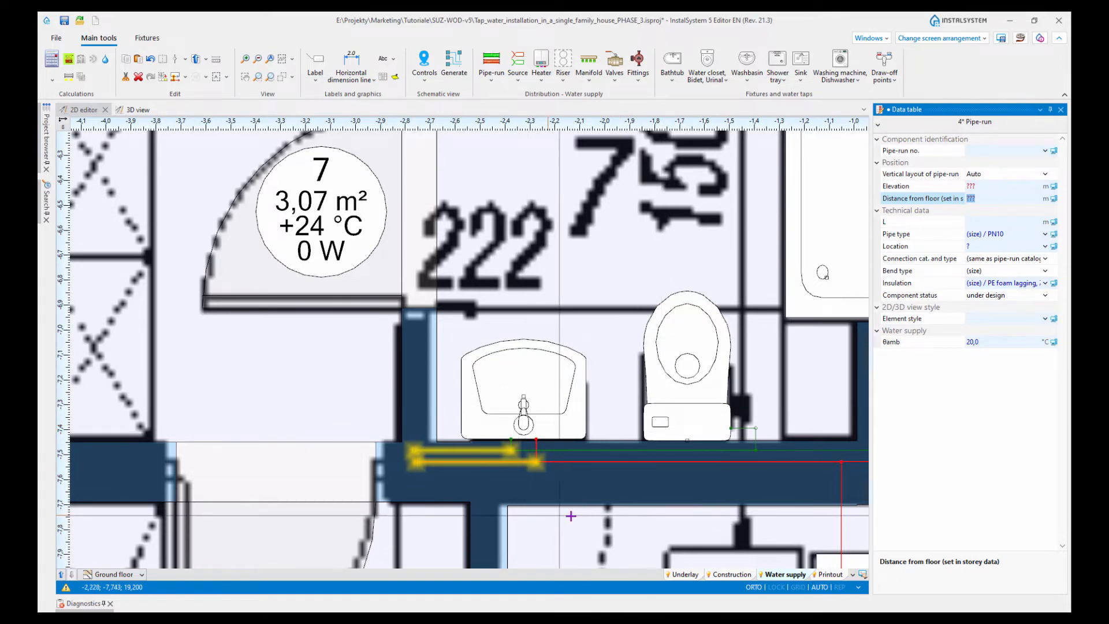
click(578, 513)
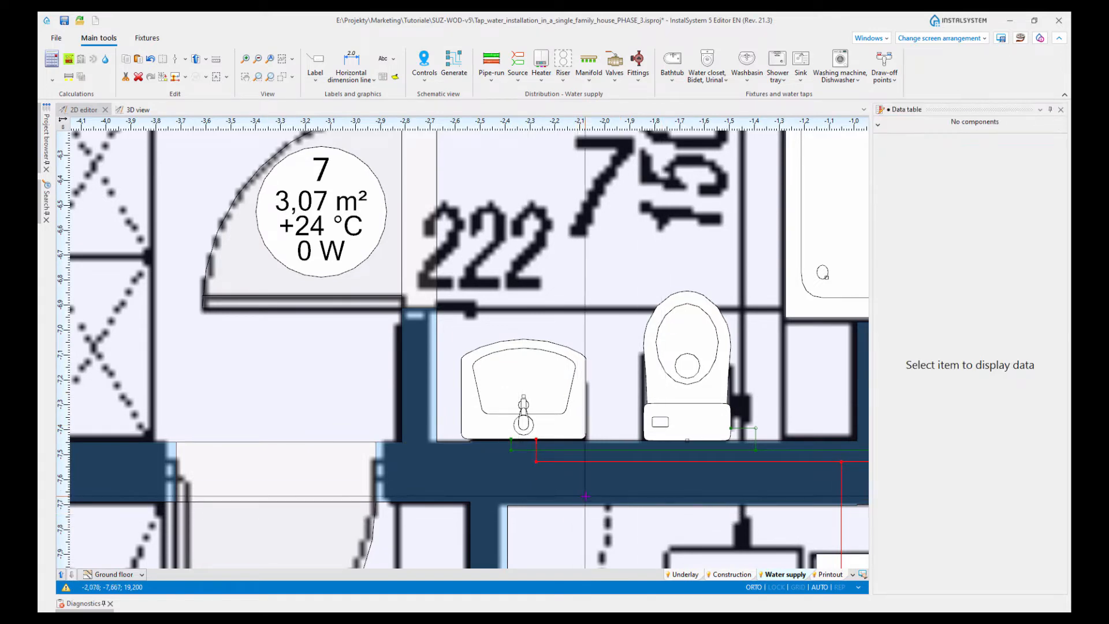
Step: Examine the cold and hot water connections at the washbasin, toilet, shower tray, kitchen sink and dishwasher
scroll(537, 450, up, 3)
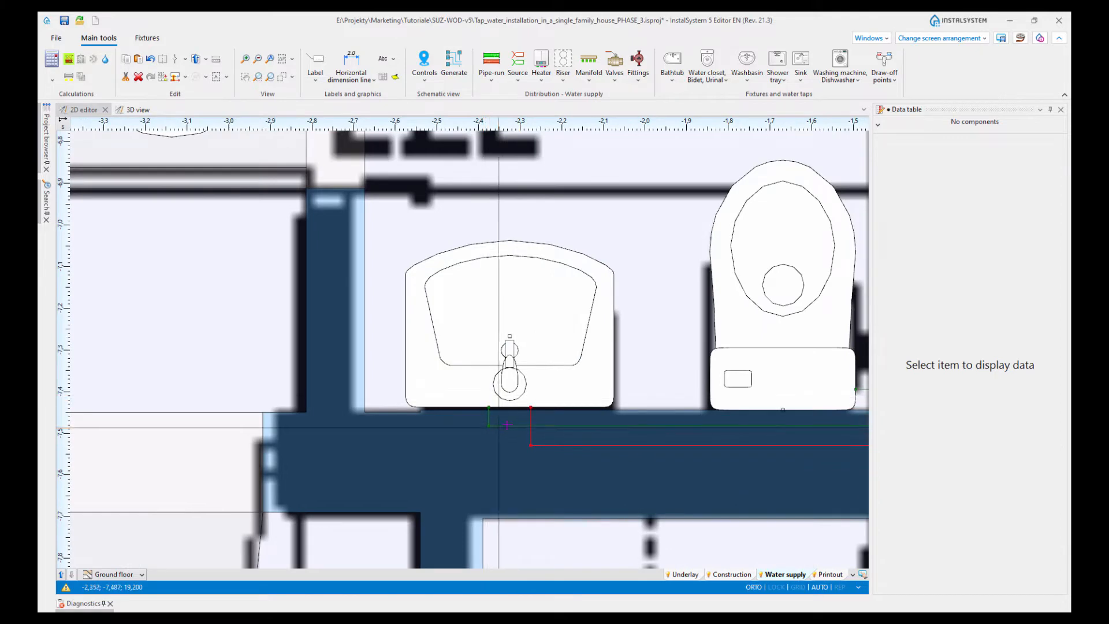
scroll(578, 396, down, 4)
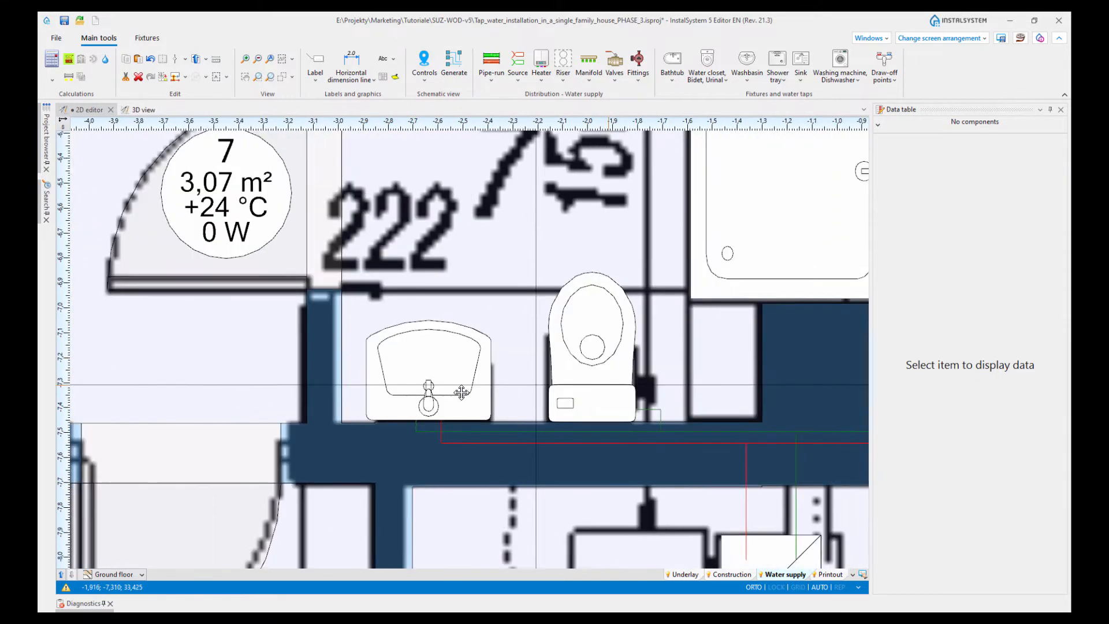
scroll(621, 397, down, 2)
scroll(715, 238, up, 2)
scroll(688, 289, down, 2)
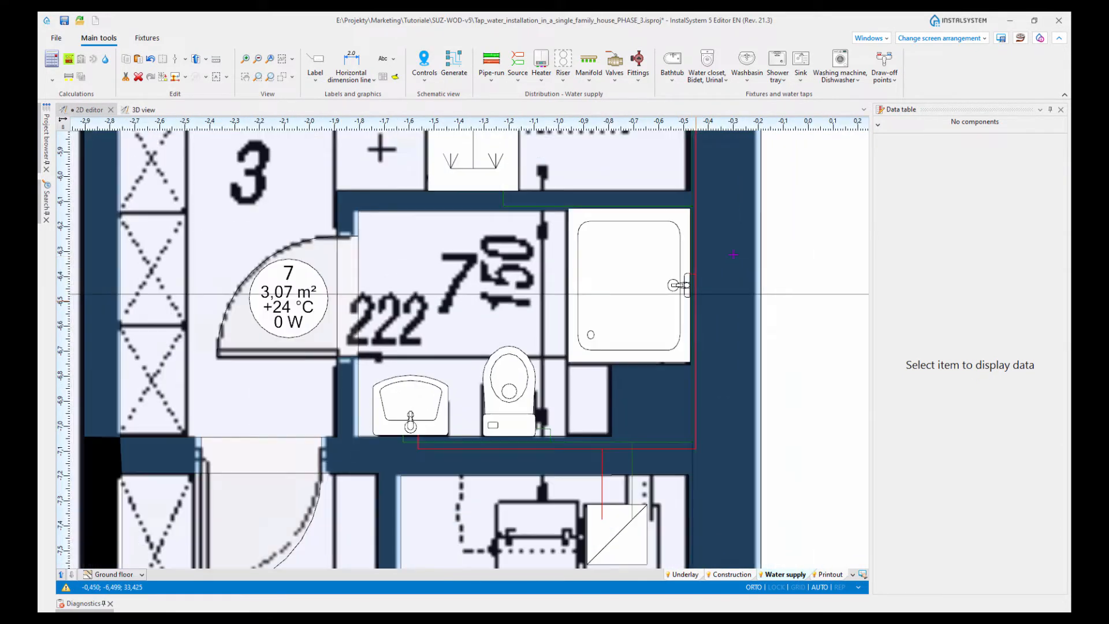
middle_drag(733, 304, 747, 552)
middle_drag(693, 280, 695, 317)
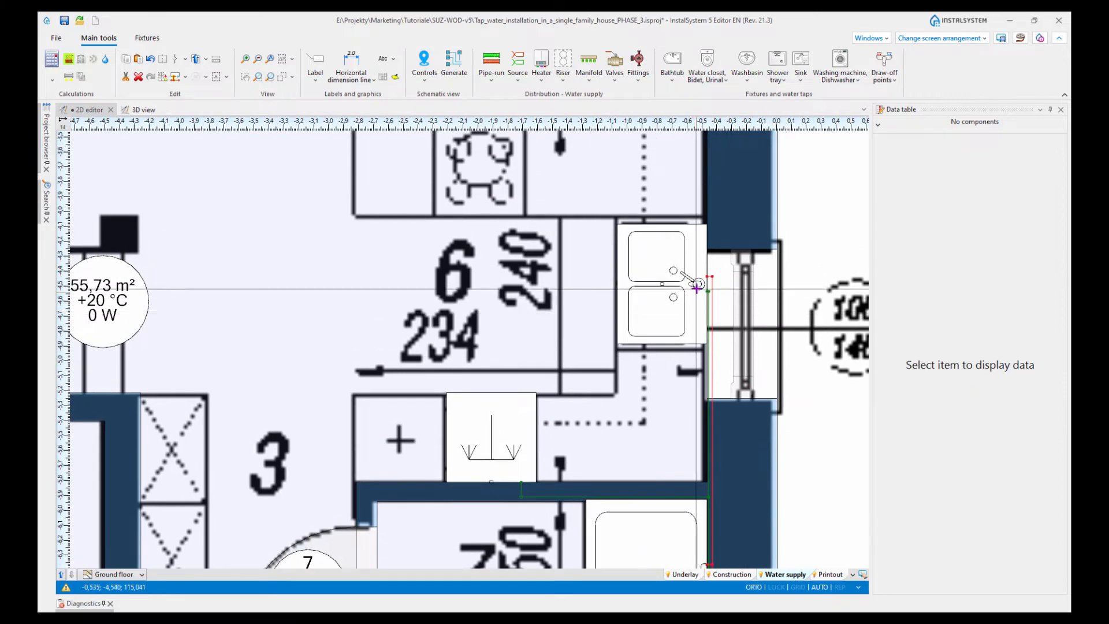
scroll(695, 281, up, 2)
middle_drag(581, 426, 574, 344)
scroll(577, 344, down, 2)
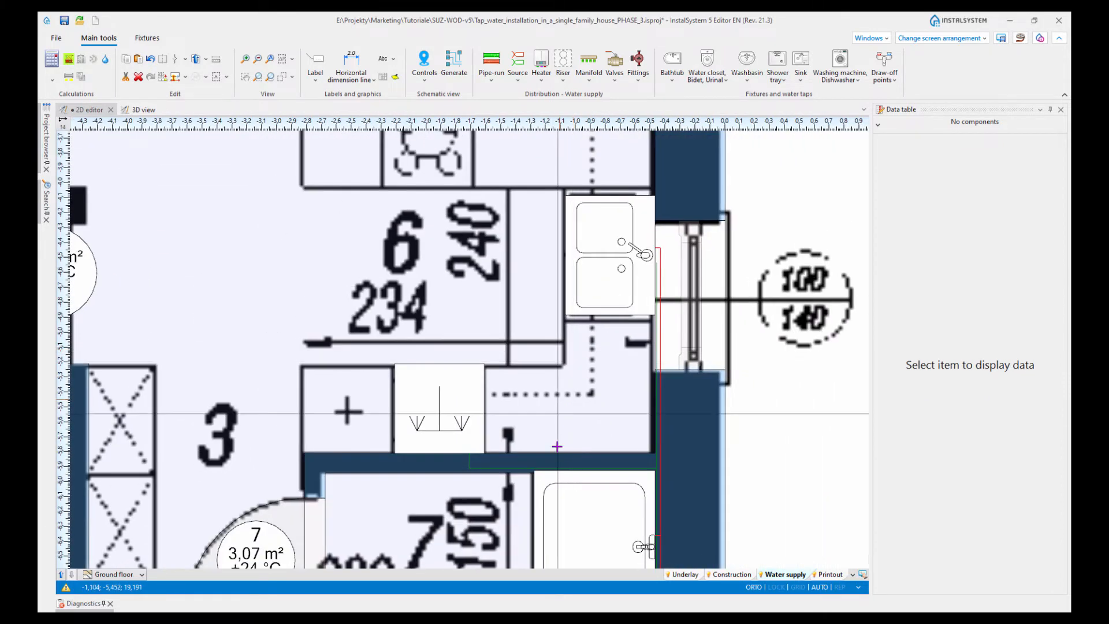
scroll(547, 494, up, 2)
scroll(457, 428, up, 2)
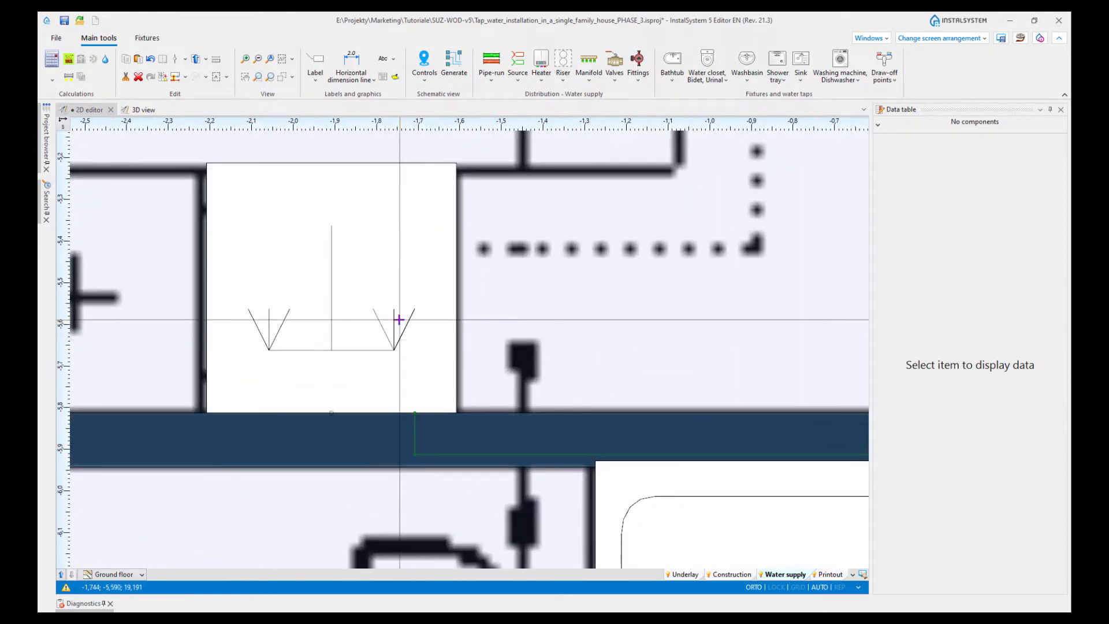
scroll(671, 473, down, 2)
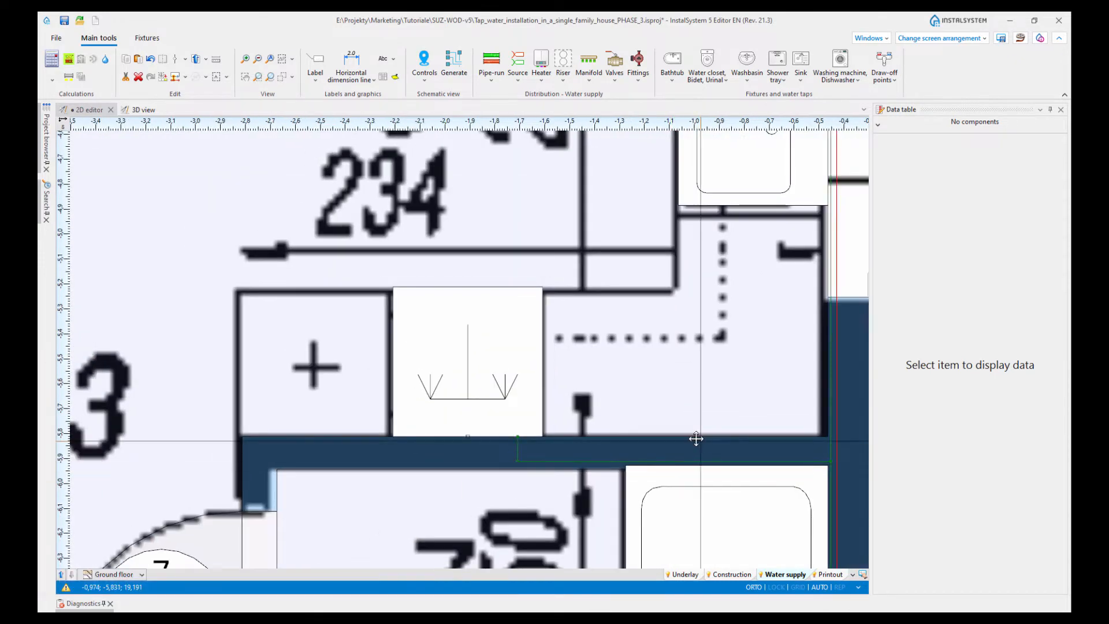
middle_drag(696, 440, 587, 304)
scroll(587, 304, down, 3)
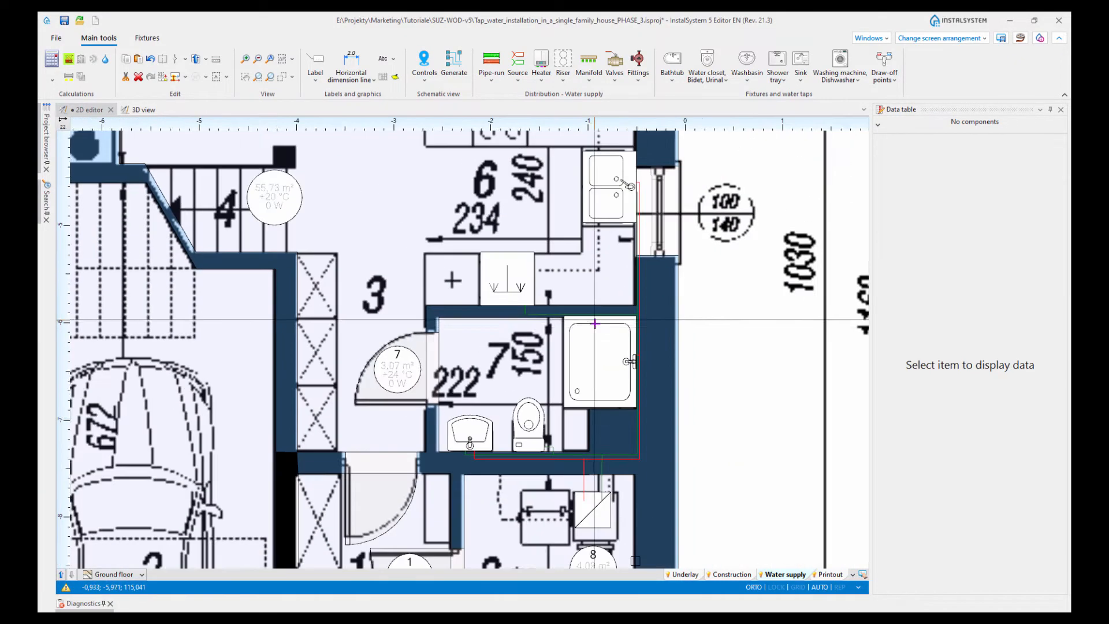
middle_drag(599, 407, 589, 359)
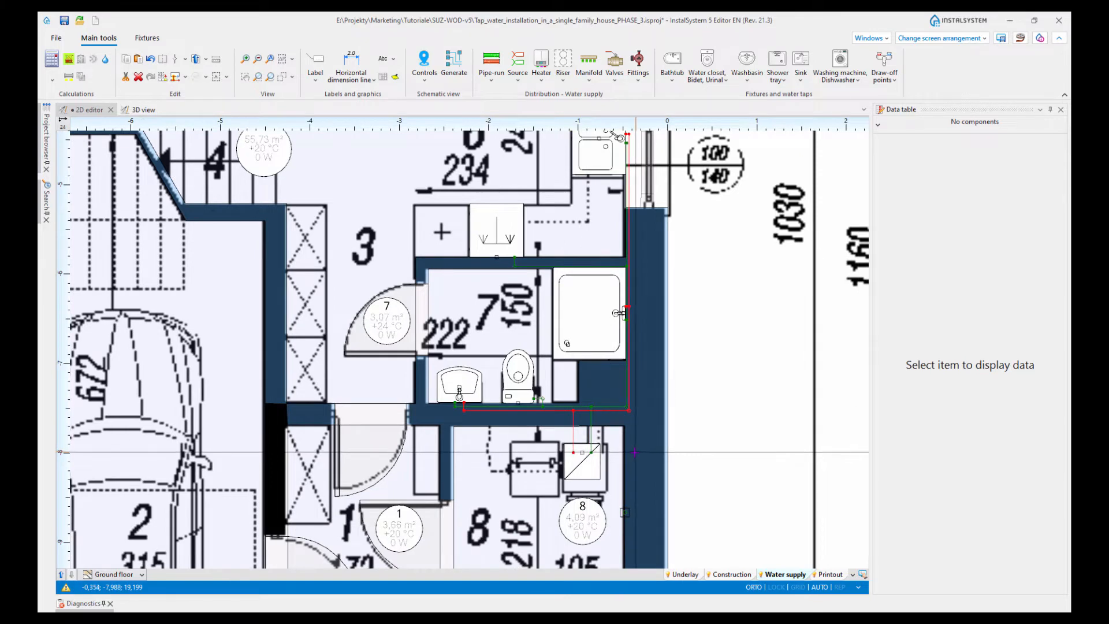
middle_drag(712, 415, 707, 438)
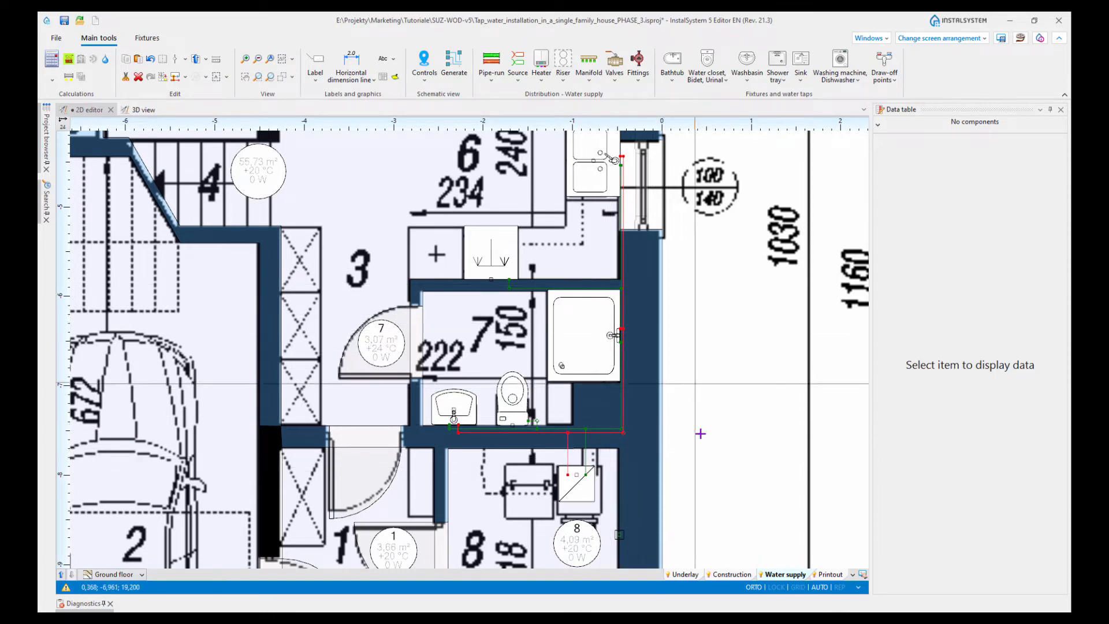
scroll(613, 429, up, 1)
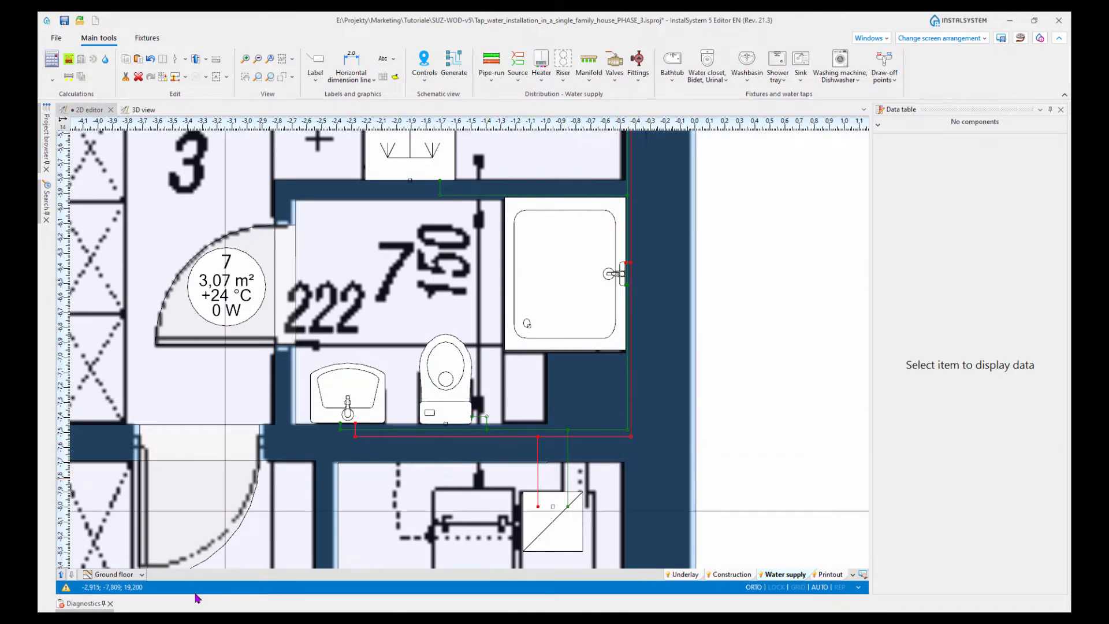
Step: Insert a riser in the ground-floor exterior wall beside the shower tray, rotated and moved so its pipes line up along the wall
click(61, 575)
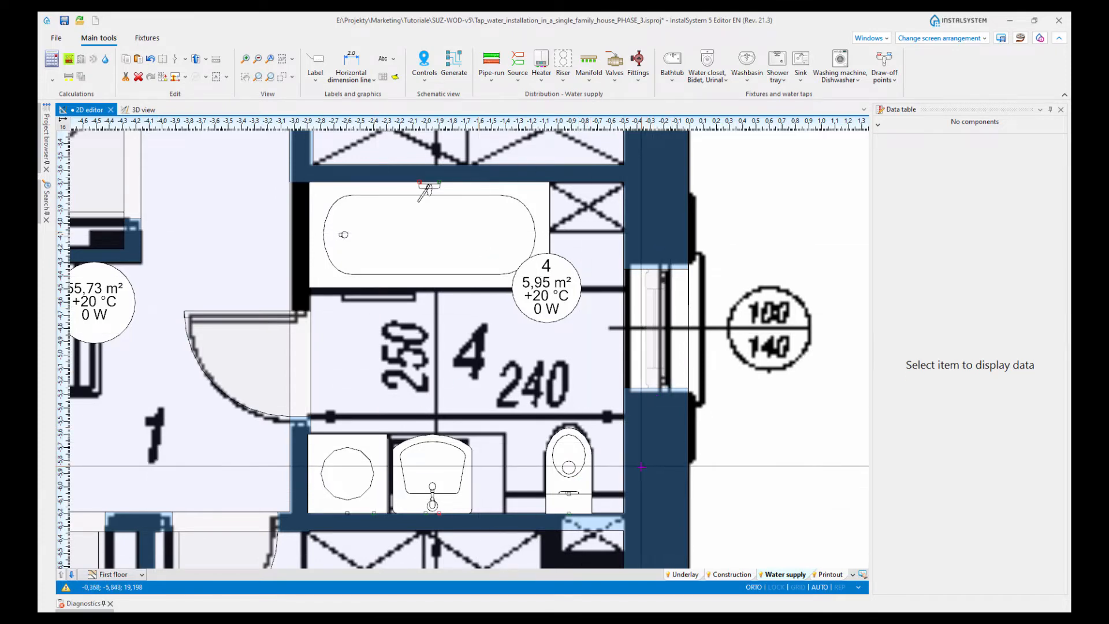
click(72, 575)
scroll(665, 322, up, 1)
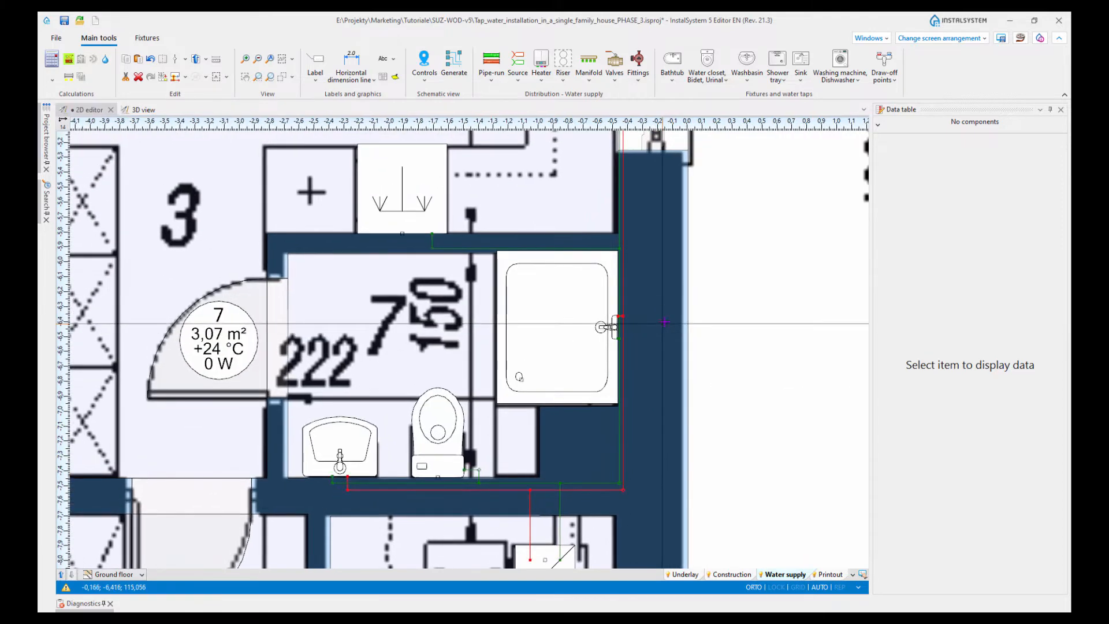
scroll(664, 322, down, 2)
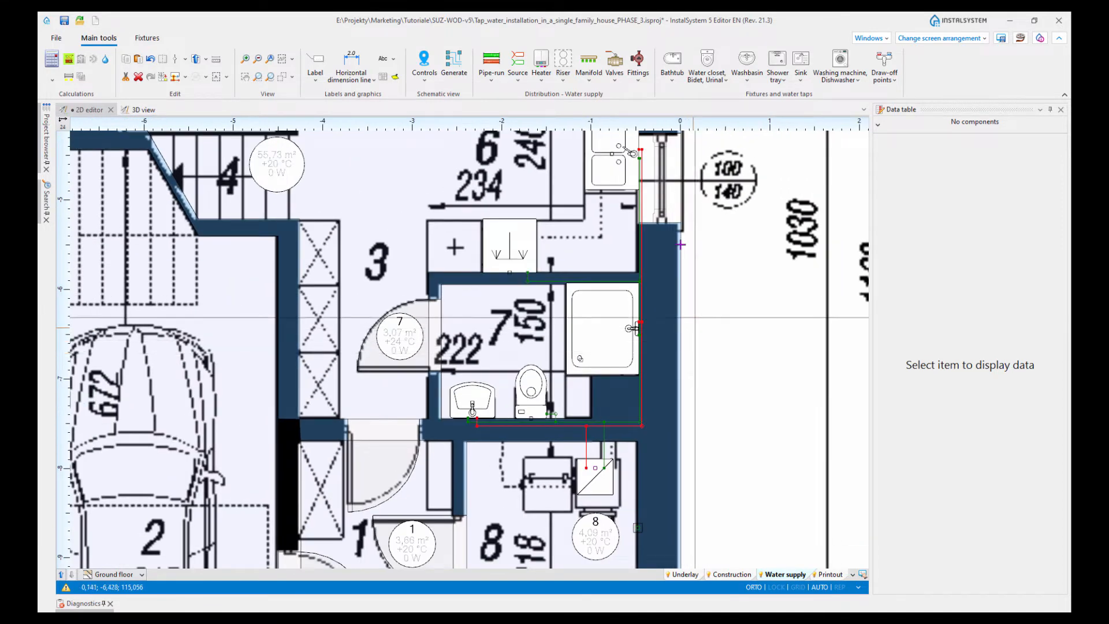
click(563, 83)
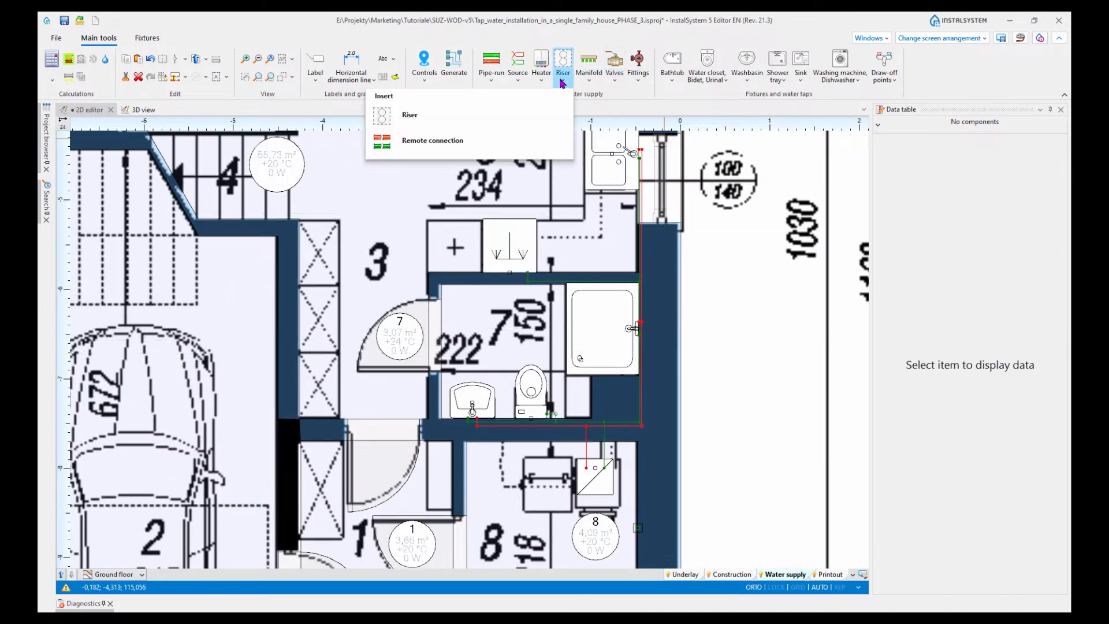
click(407, 116)
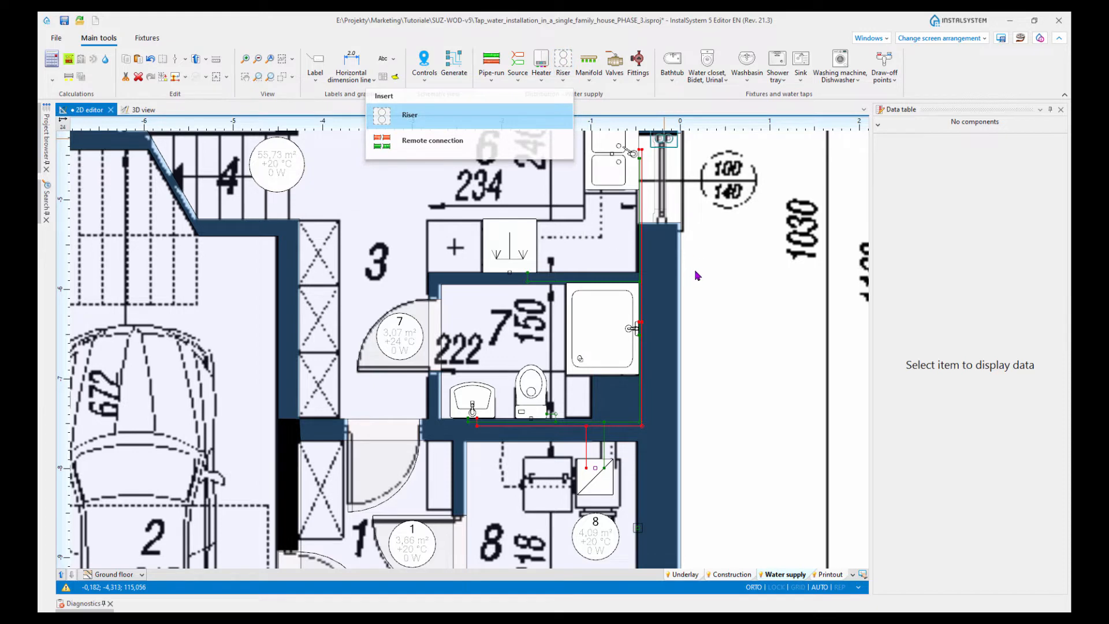
scroll(670, 297, up, 5)
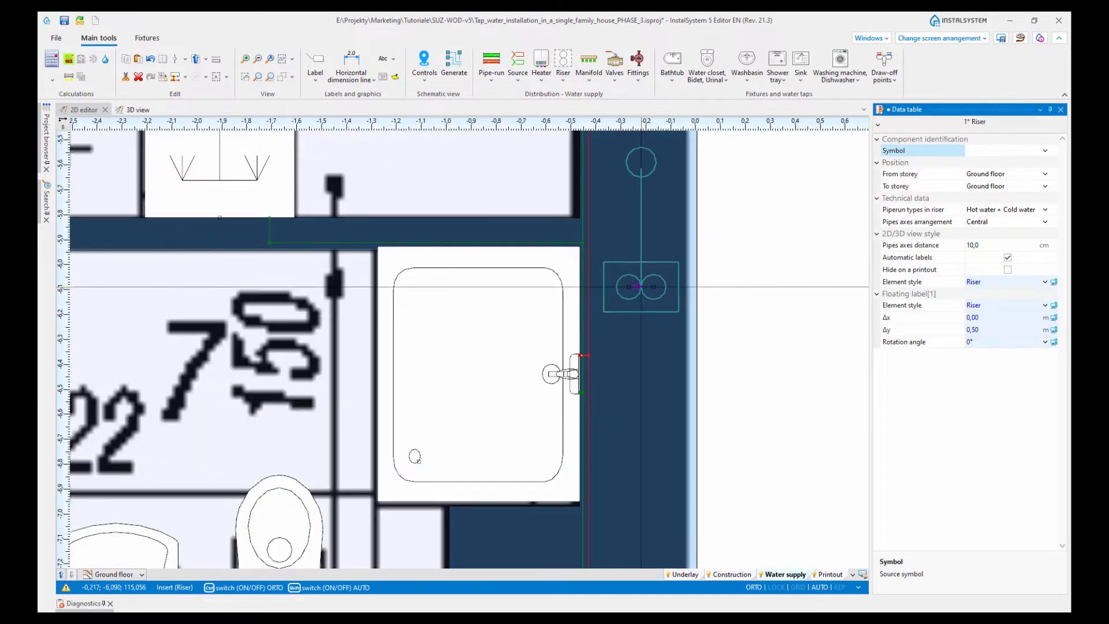
click(637, 286)
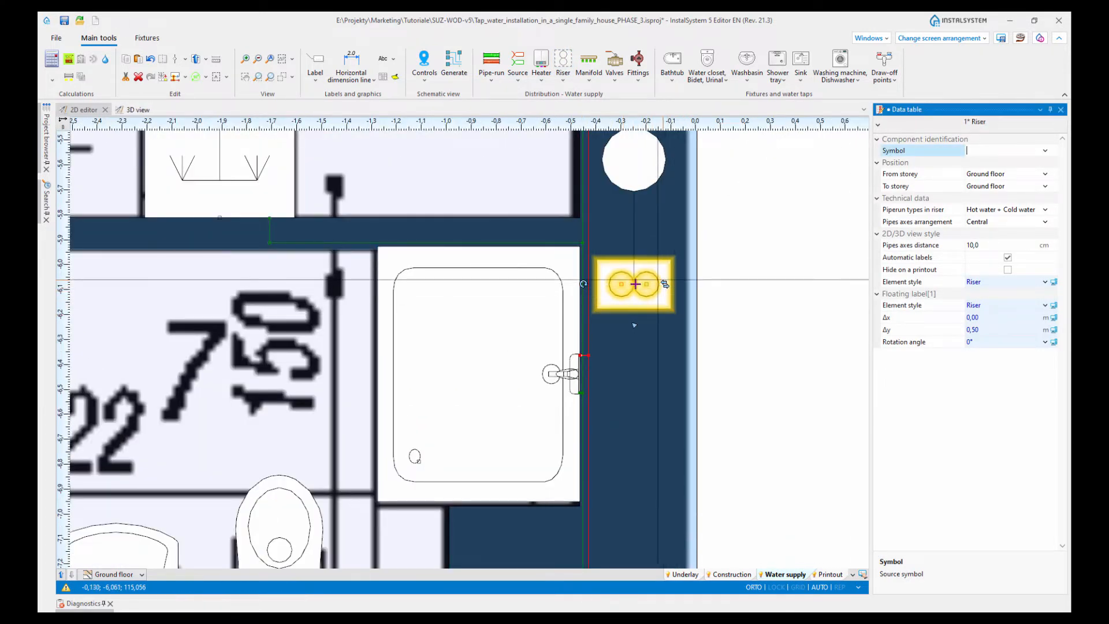
drag(583, 284, 634, 220)
drag(638, 296, 618, 295)
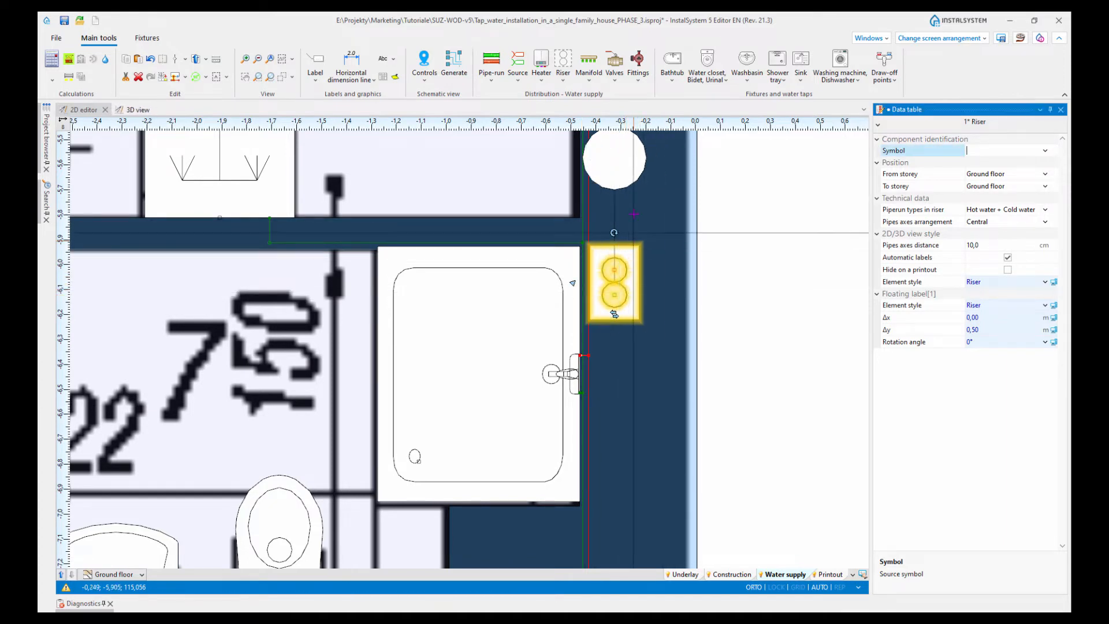
Step: Move the riser's label outside the building, offset about 0.43 m and 0.26 m, and set the riser symbol to w1
click(614, 157)
drag(614, 157, 722, 218)
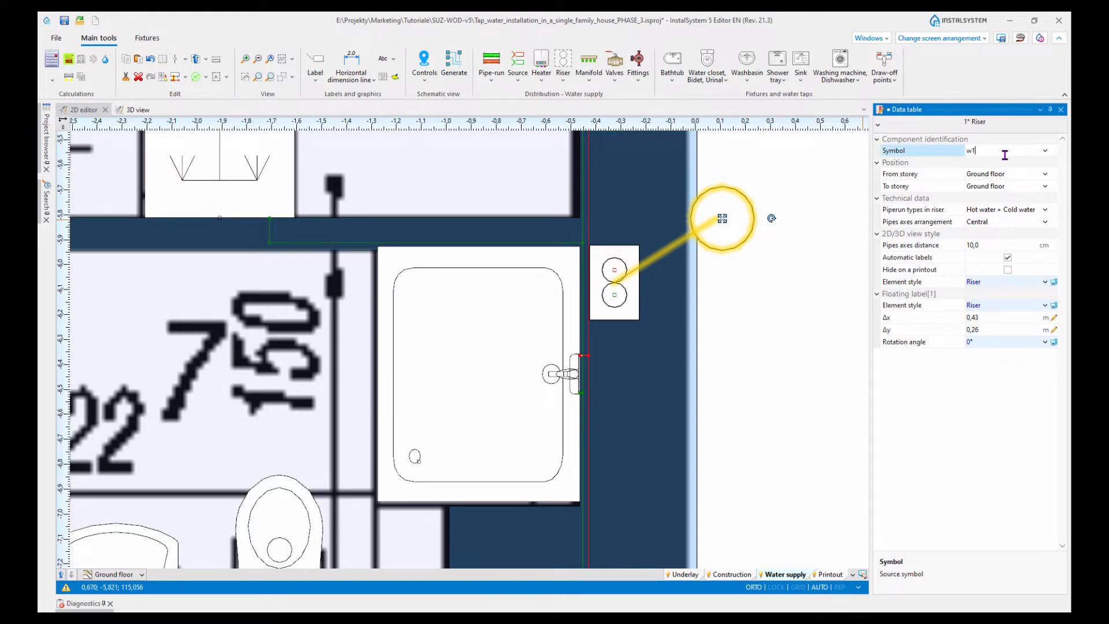
key(Return)
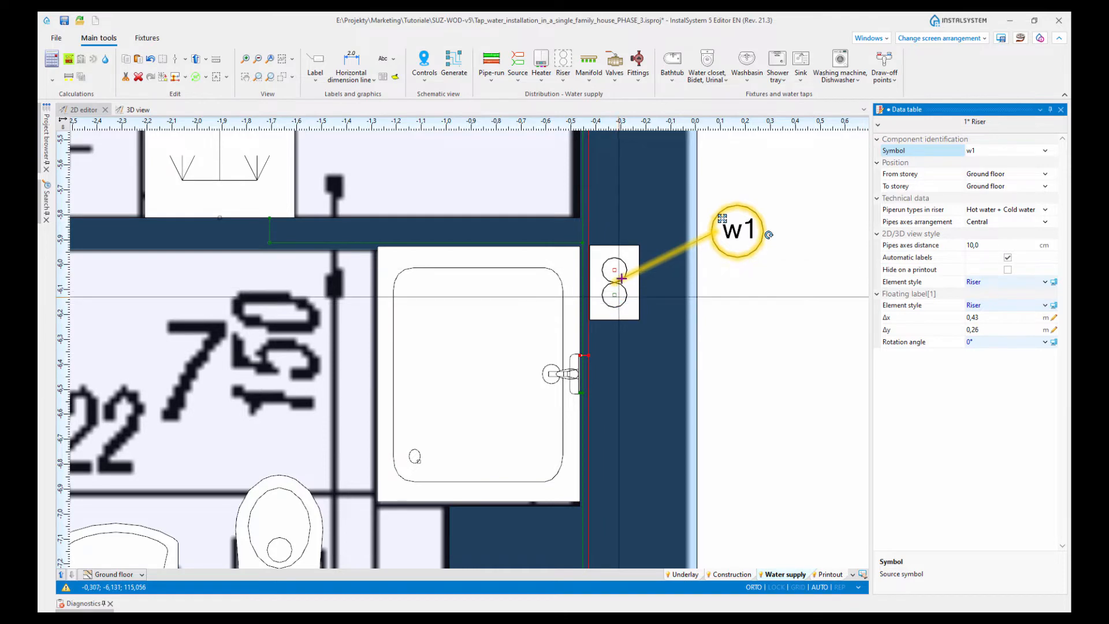
Step: Set riser w1's pipe-run types to Hot water + Cold water + Circulation, and extend it up to the First floor
scroll(614, 268, up, 4)
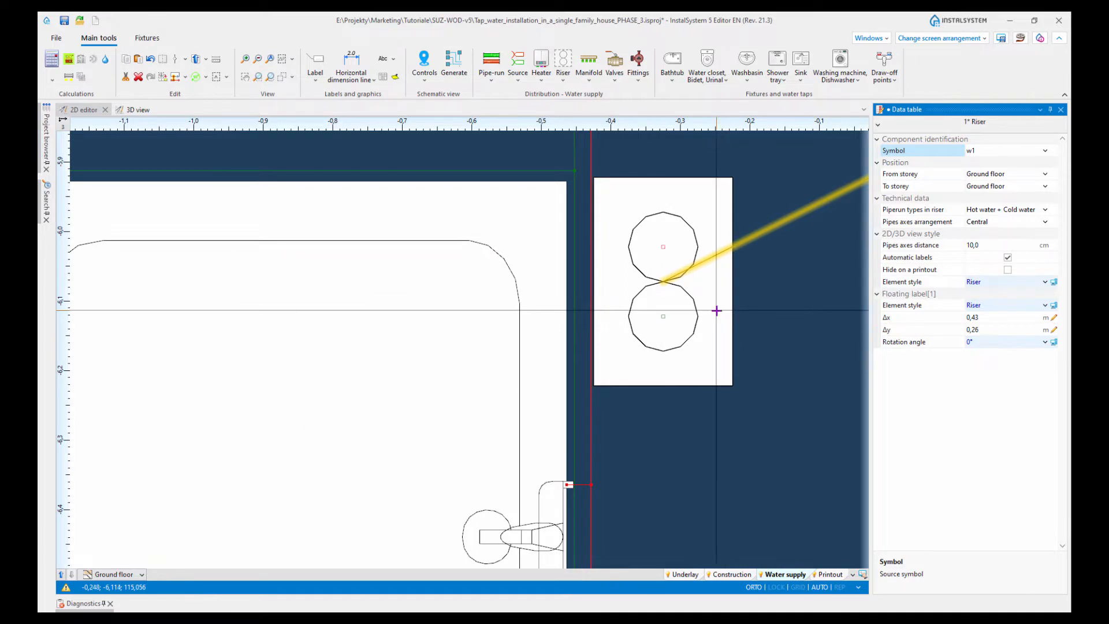
scroll(701, 308, down, 2)
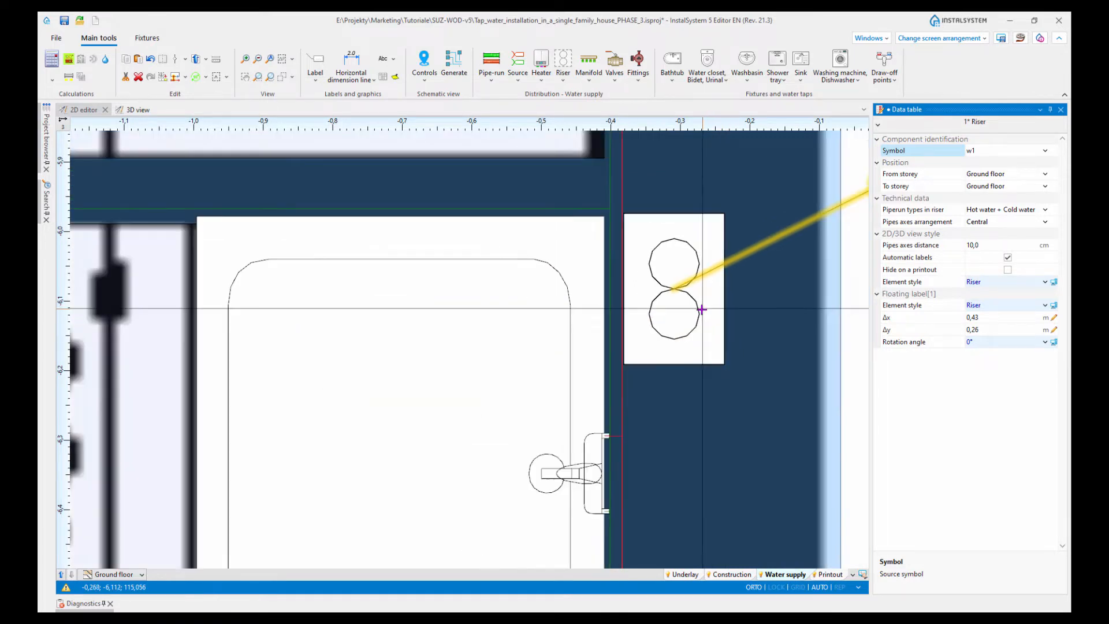
click(1045, 211)
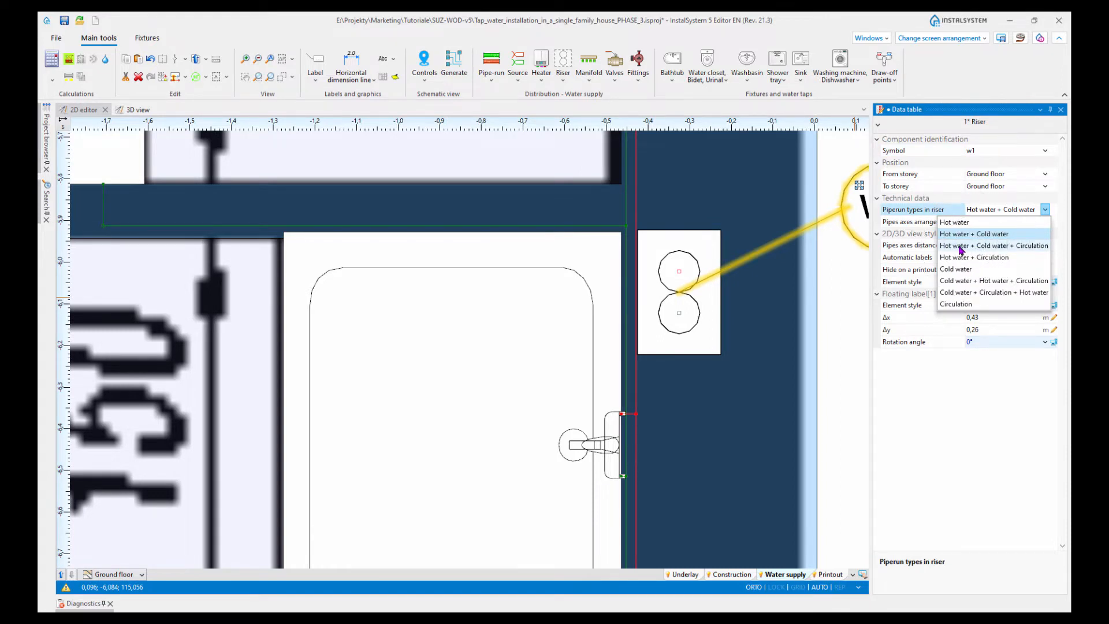
click(1024, 250)
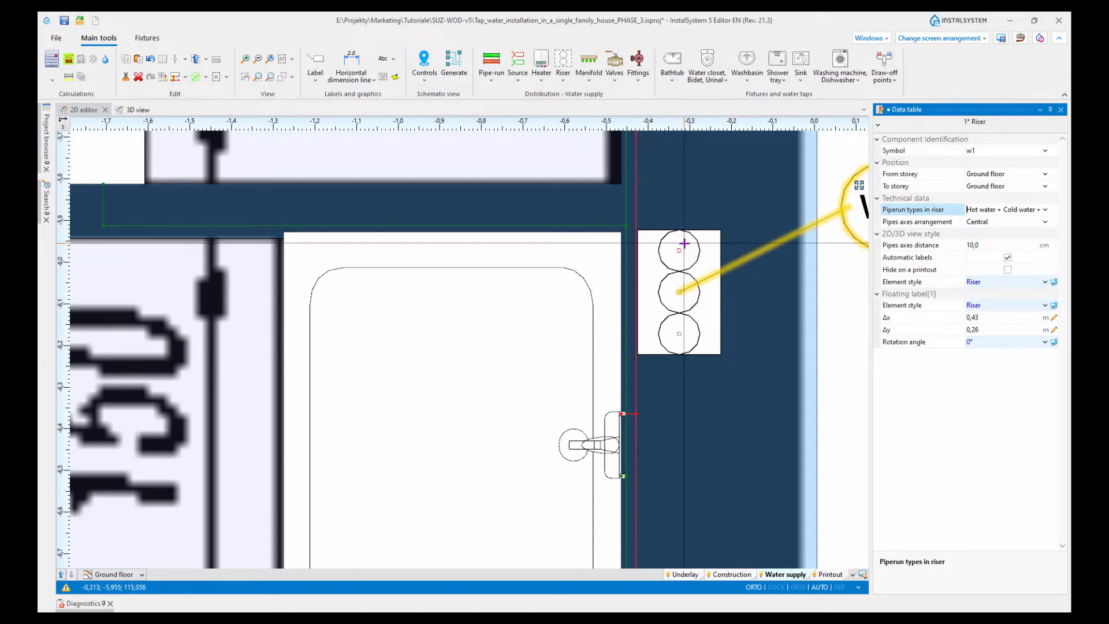
mouse_move(685, 243)
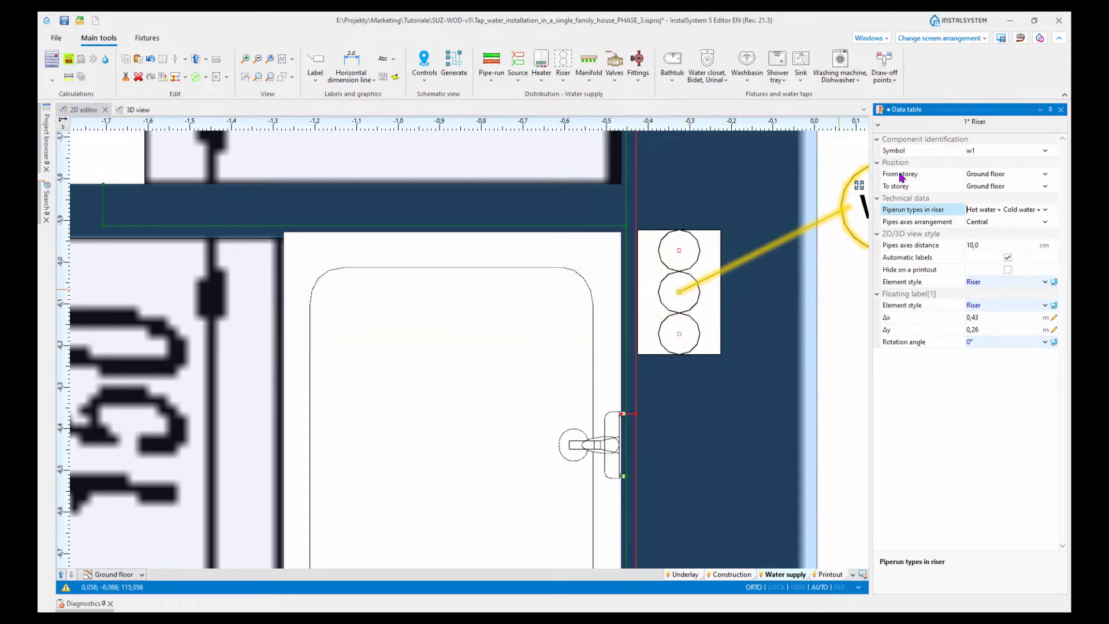
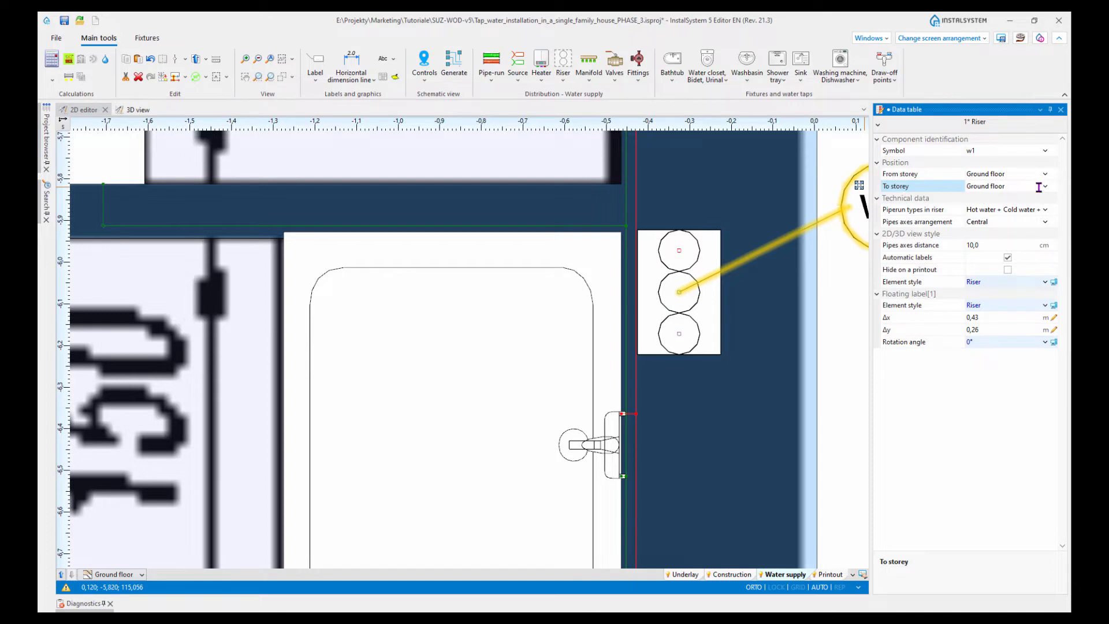
click(924, 210)
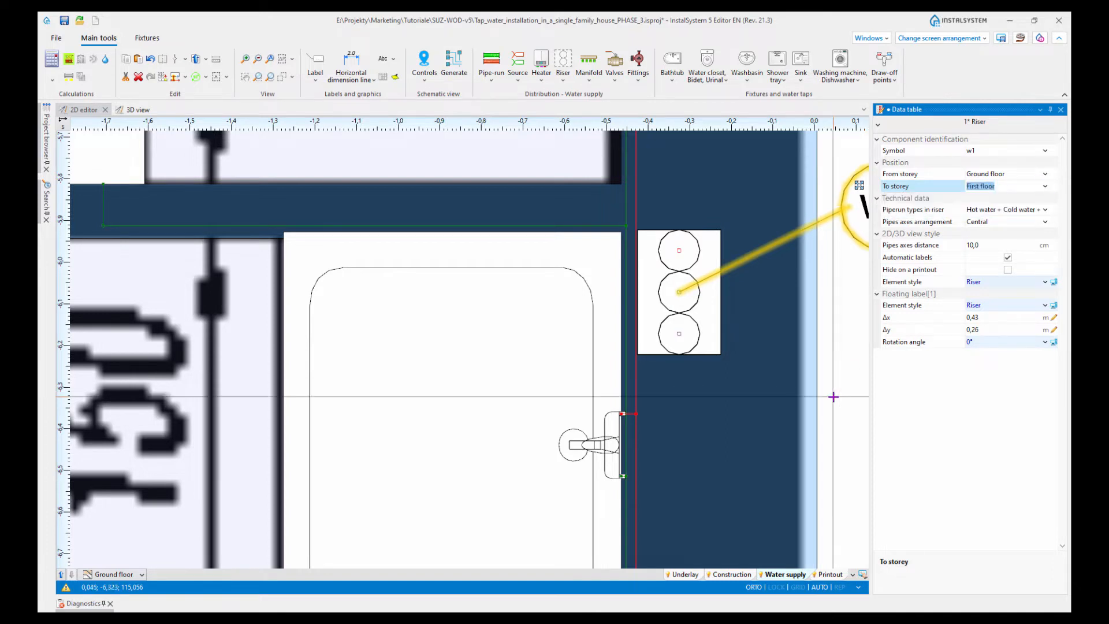
scroll(713, 375, down, 2)
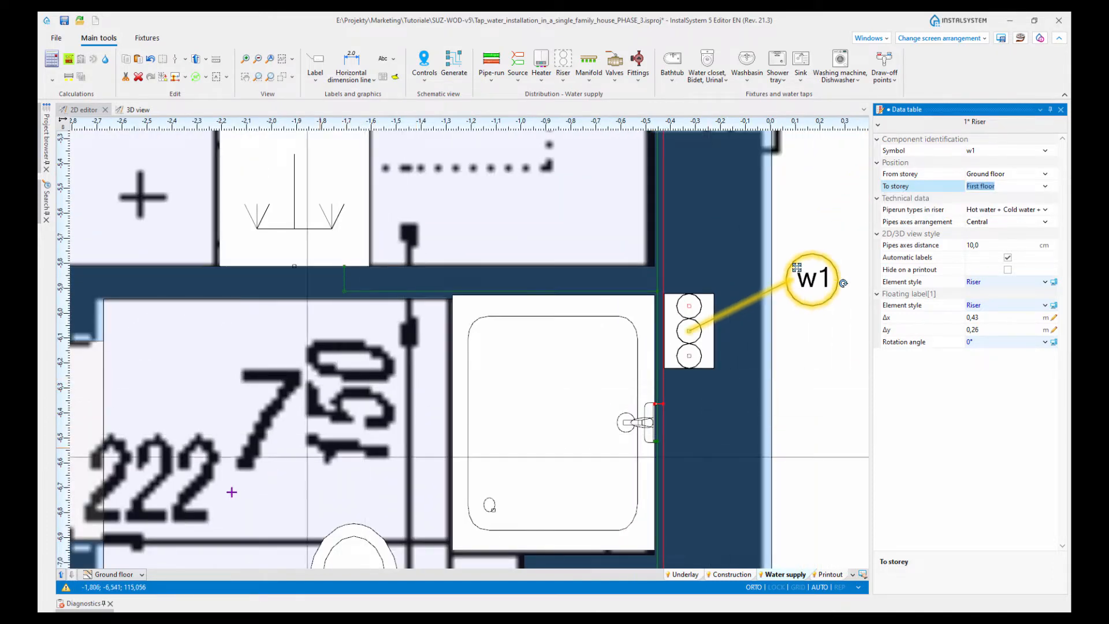
click(60, 574)
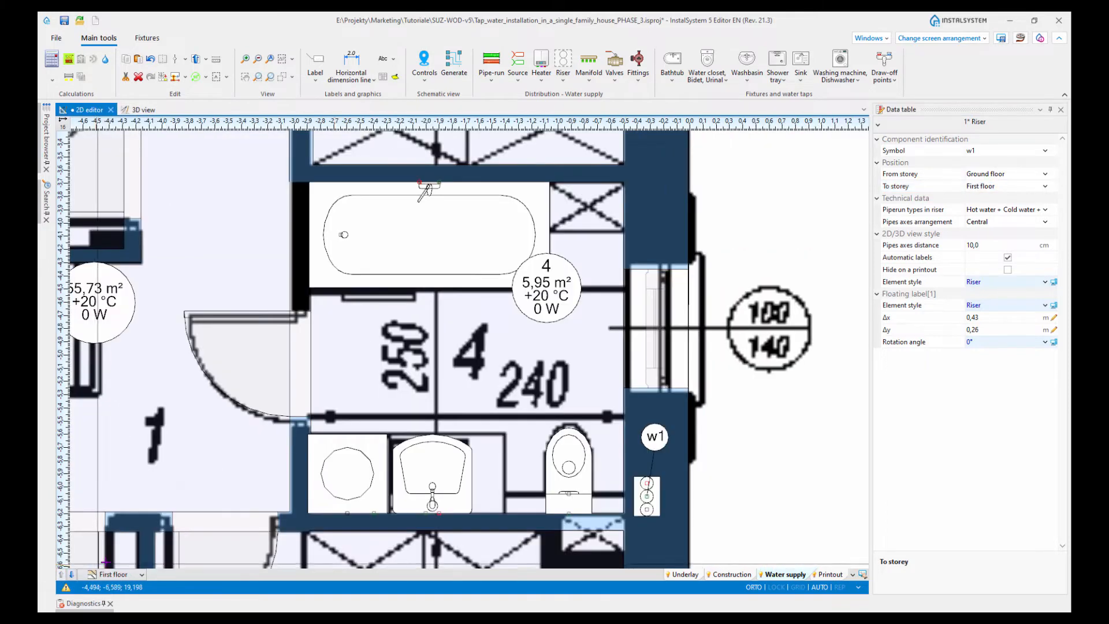
scroll(681, 474, up, 5)
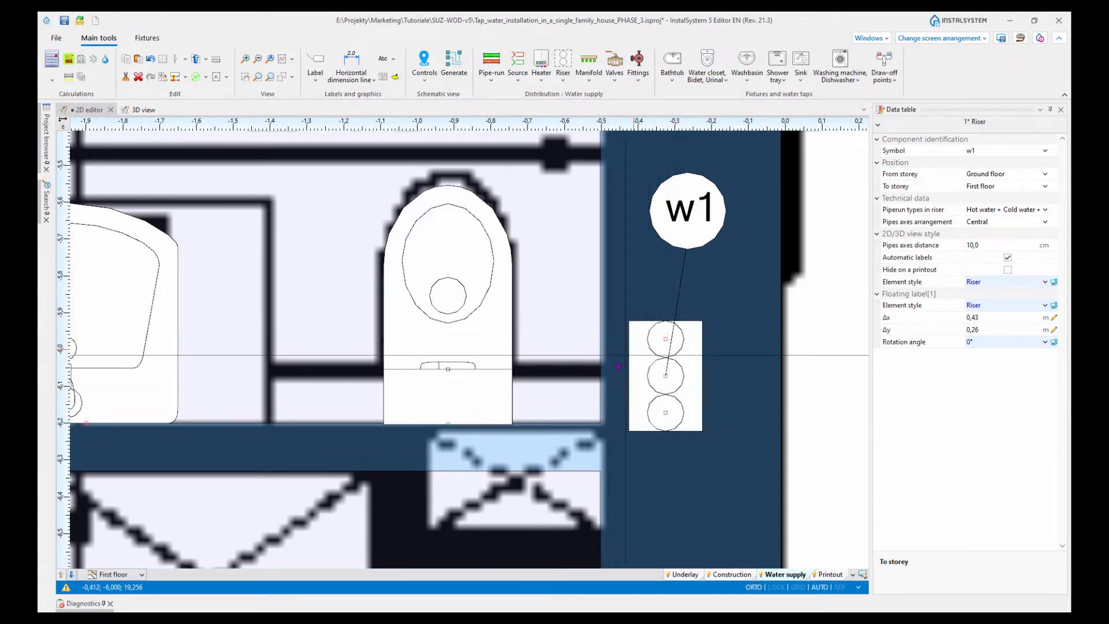
Step: On the ground floor, connect riser w1's hot water pipe to the vertical hot water pipe-run with a Hot water pipe-run
click(71, 575)
scroll(768, 335, down, 4)
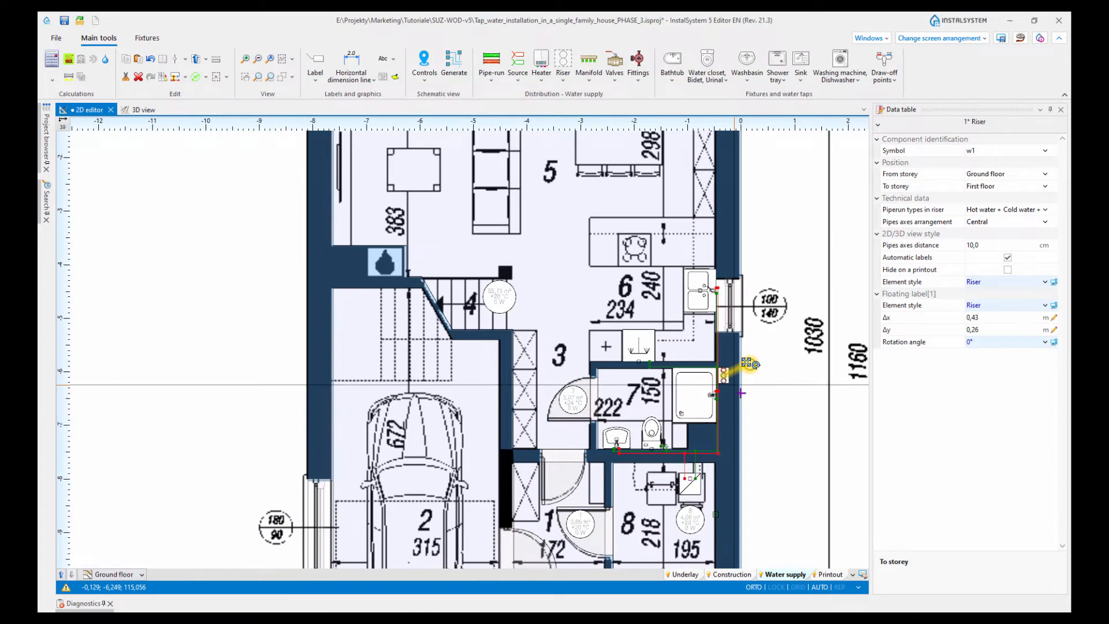
scroll(727, 382, up, 8)
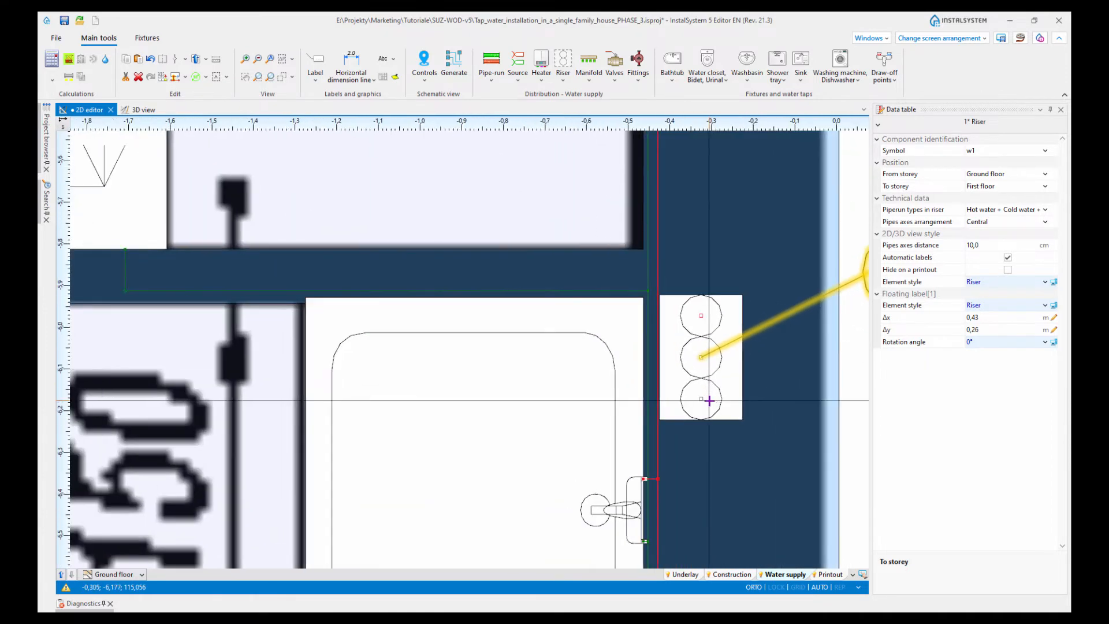
click(480, 84)
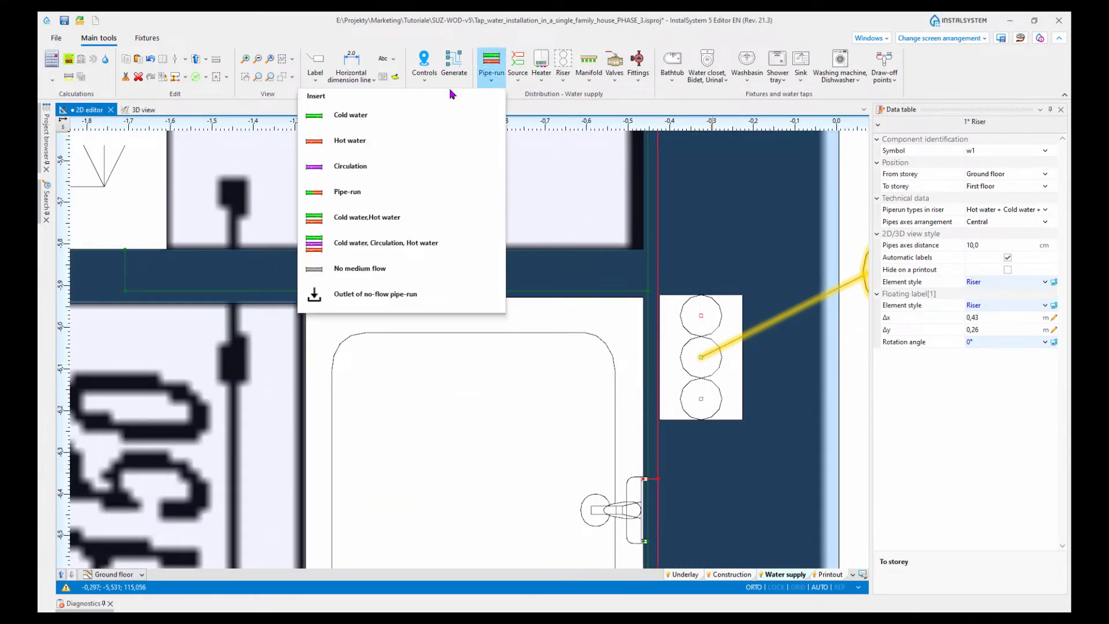
click(350, 141)
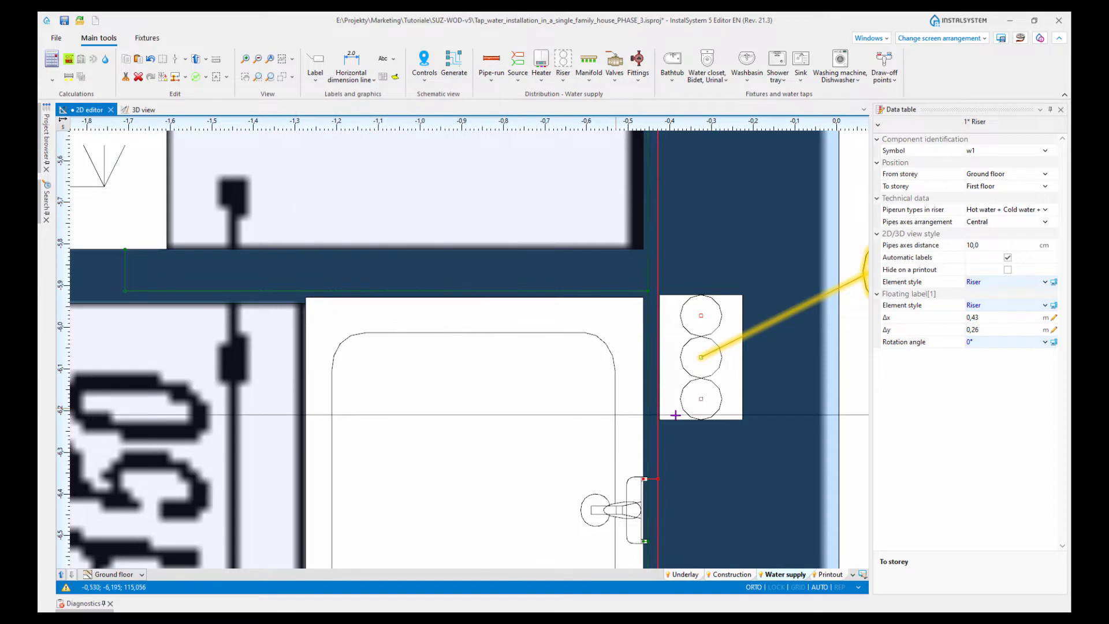
click(701, 315)
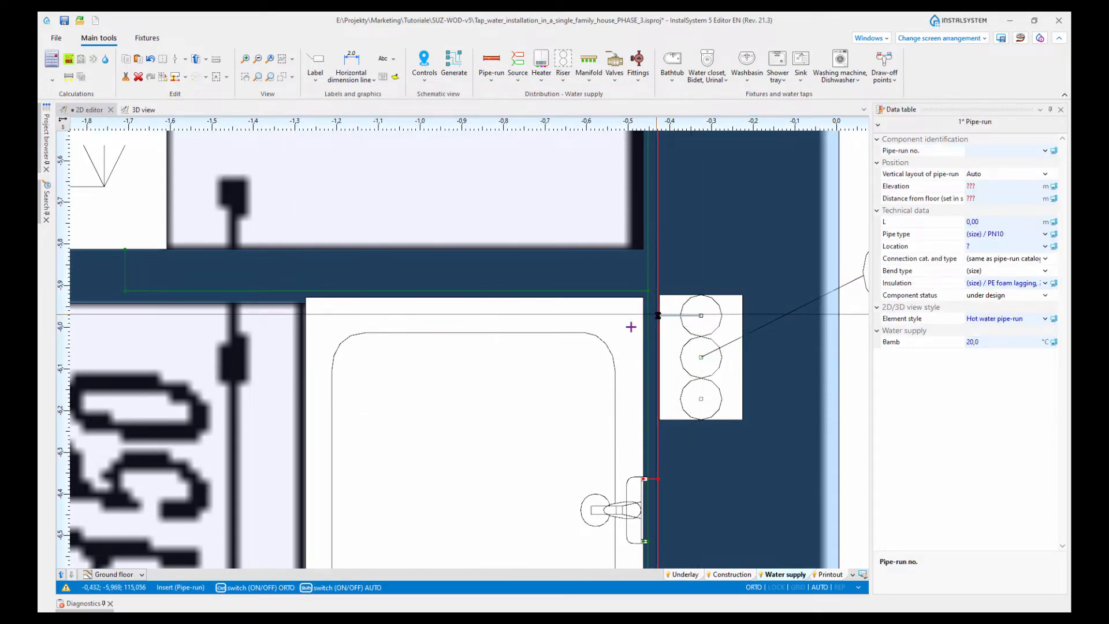
Step: Connect riser w1's cold water pipe to the vertical cold water pipe-run with a Cold water pipe-run
click(491, 78)
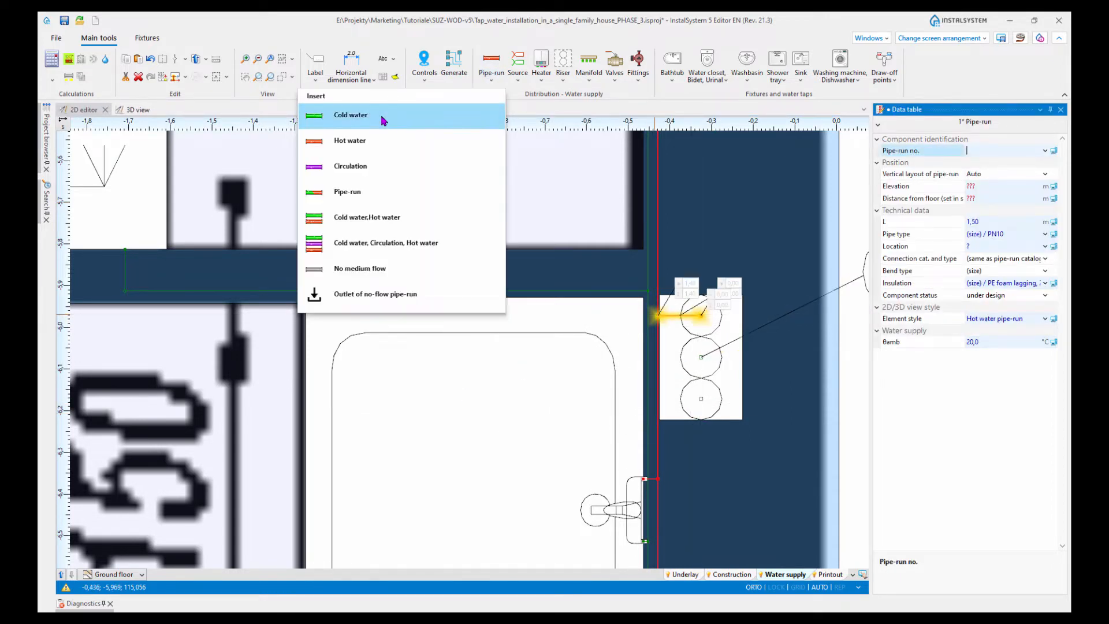
key(Return)
click(702, 356)
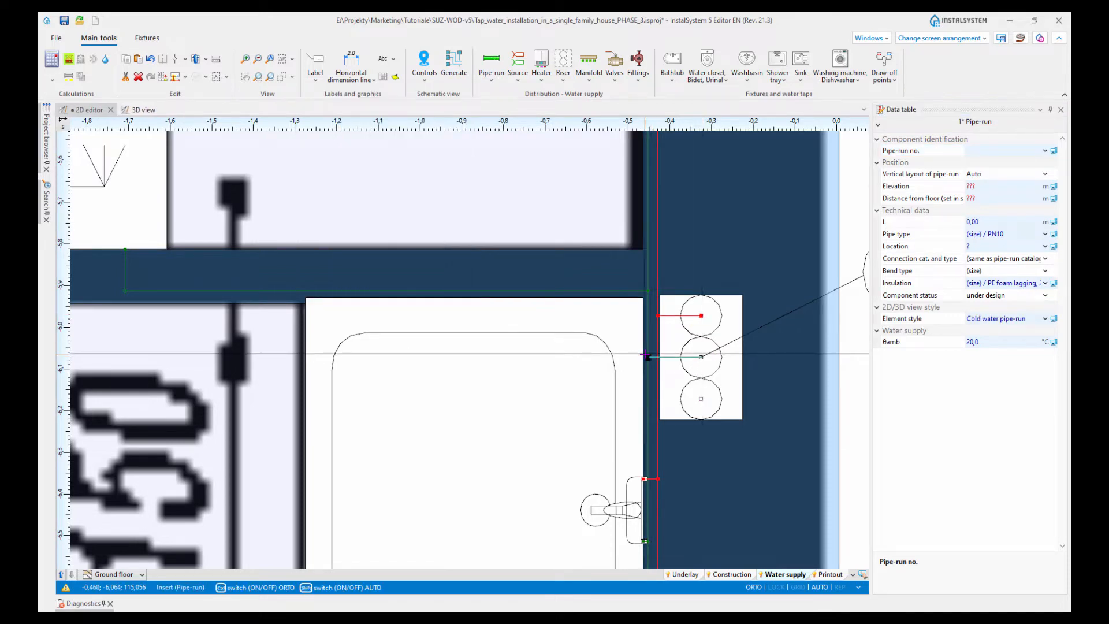
click(636, 359)
Step: Draw a Circulation pipe-run from the water heater in room 8 along the walls to riser w1's circulation pipe
scroll(555, 384, down, 5)
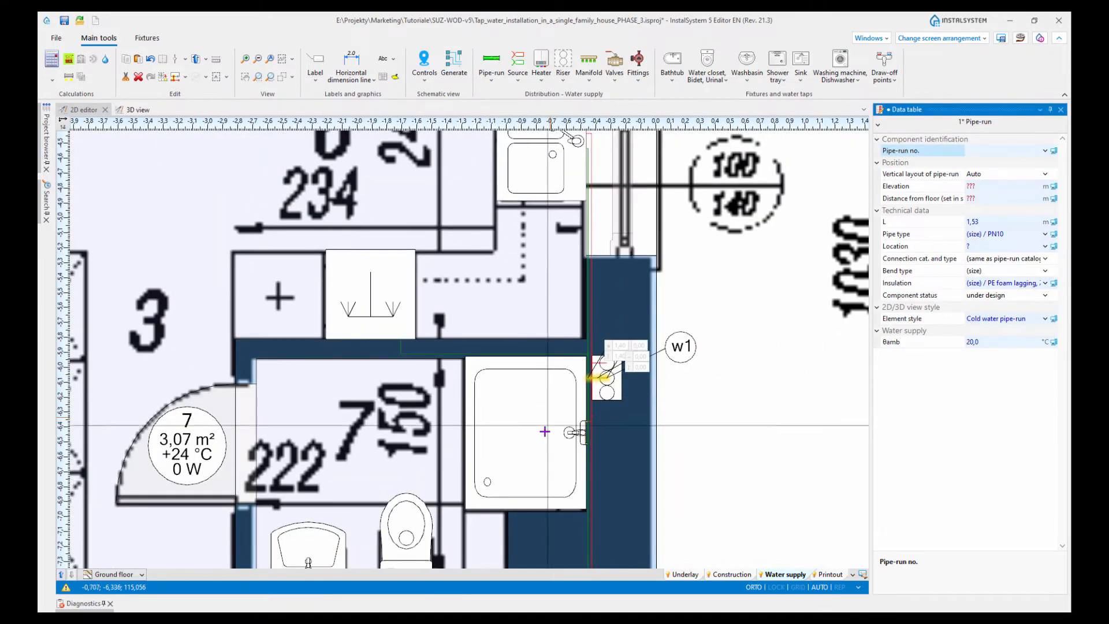
middle_drag(465, 467, 471, 435)
scroll(471, 436, up, 2)
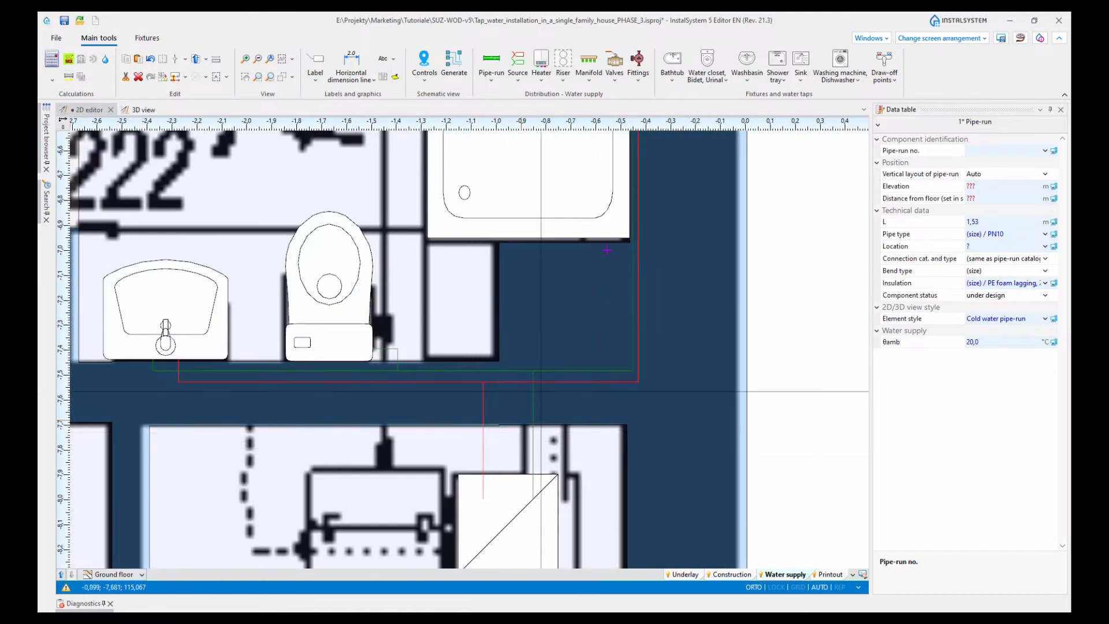
click(491, 82)
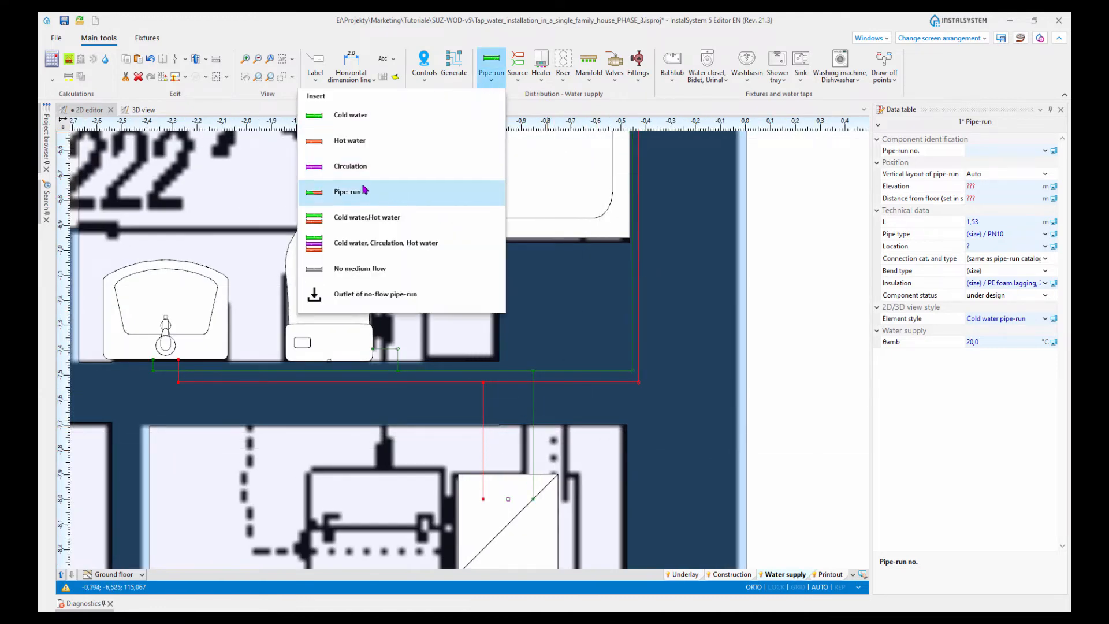
click(404, 167)
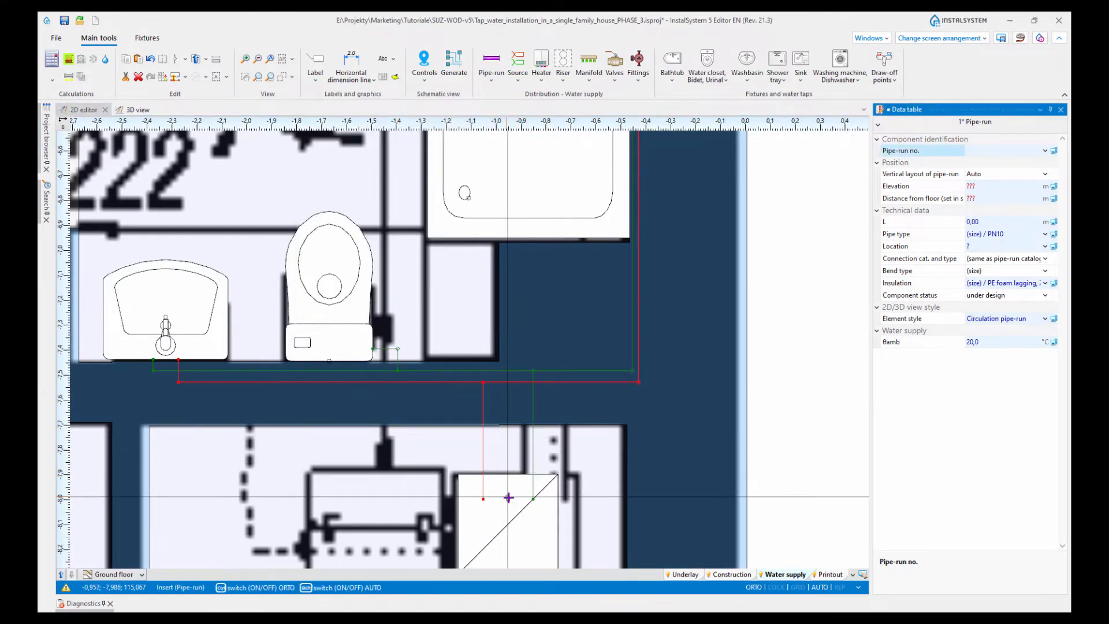
click(509, 498)
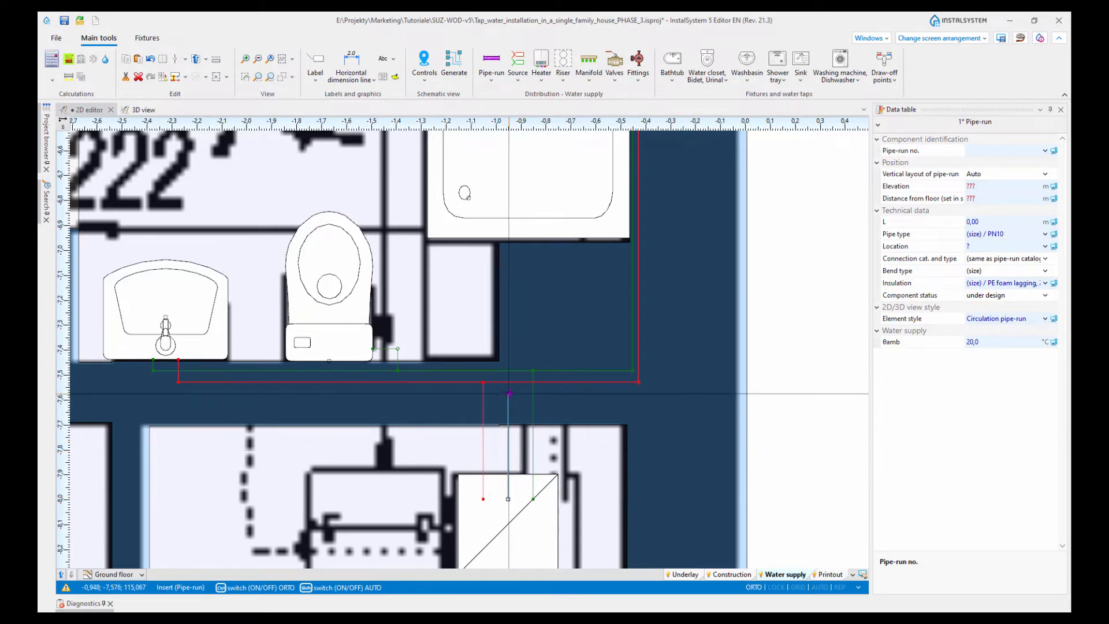
click(649, 392)
scroll(649, 392, down, 2)
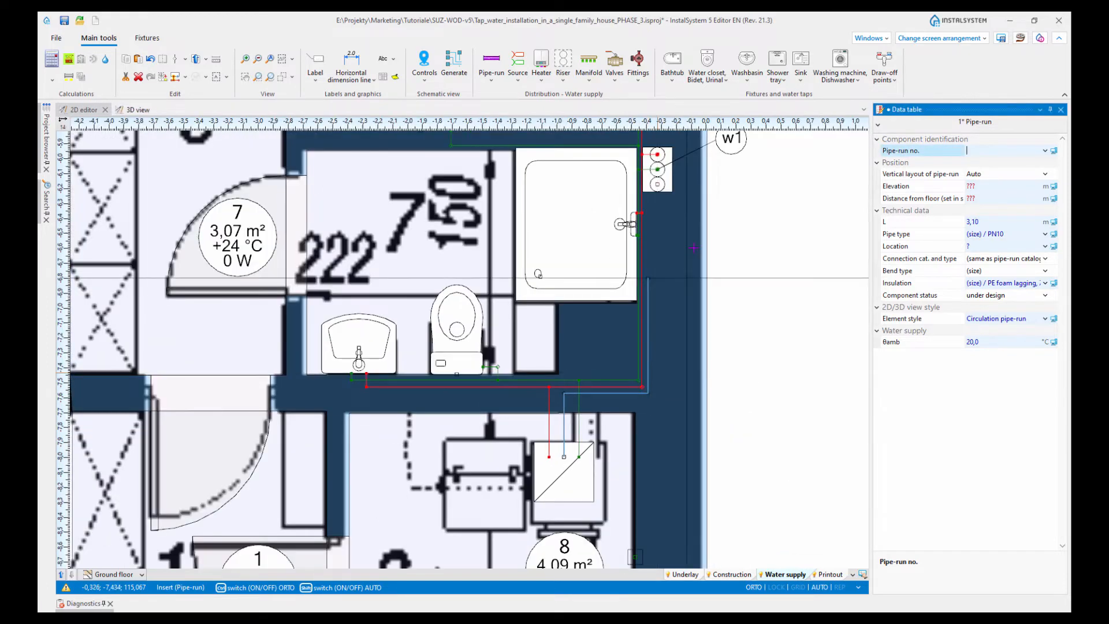
scroll(672, 199, up, 4)
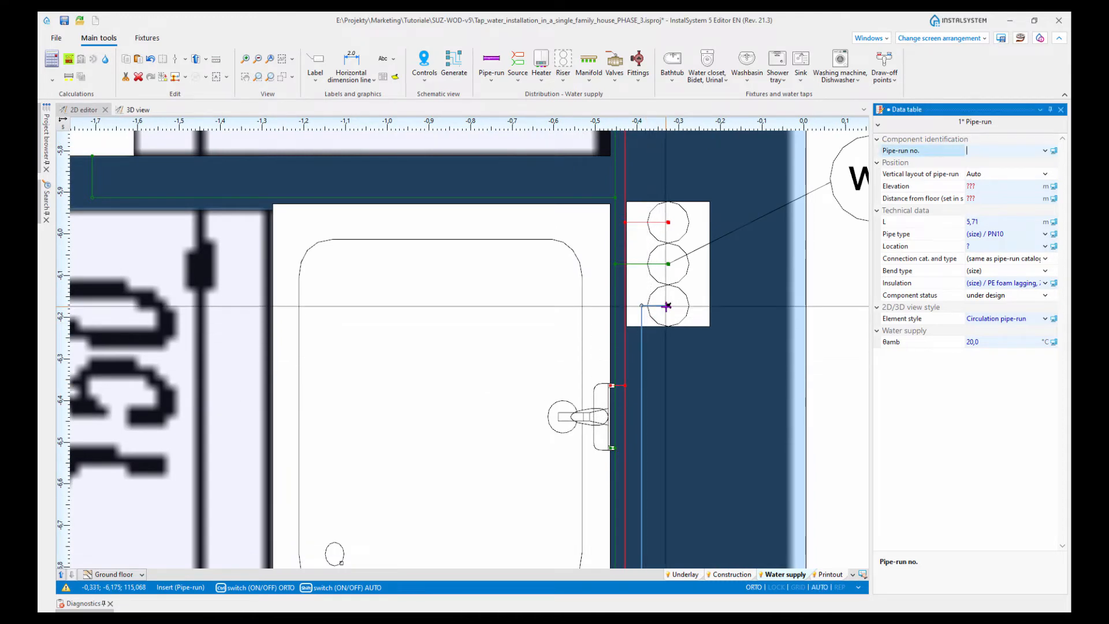
click(647, 304)
scroll(741, 387, down, 2)
scroll(741, 384, down, 2)
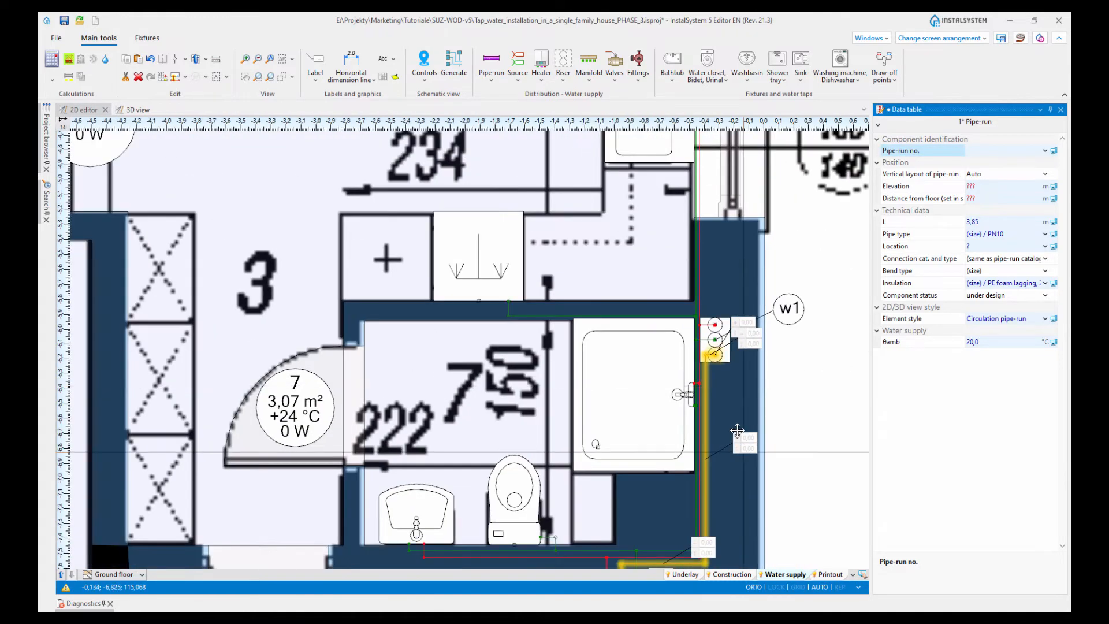
Step: Draw a Cold water pipe-run from the source on room 8's outer wall to the heater's cold water pipe-run
middle_drag(740, 461, 704, 333)
middle_drag(700, 484, 685, 352)
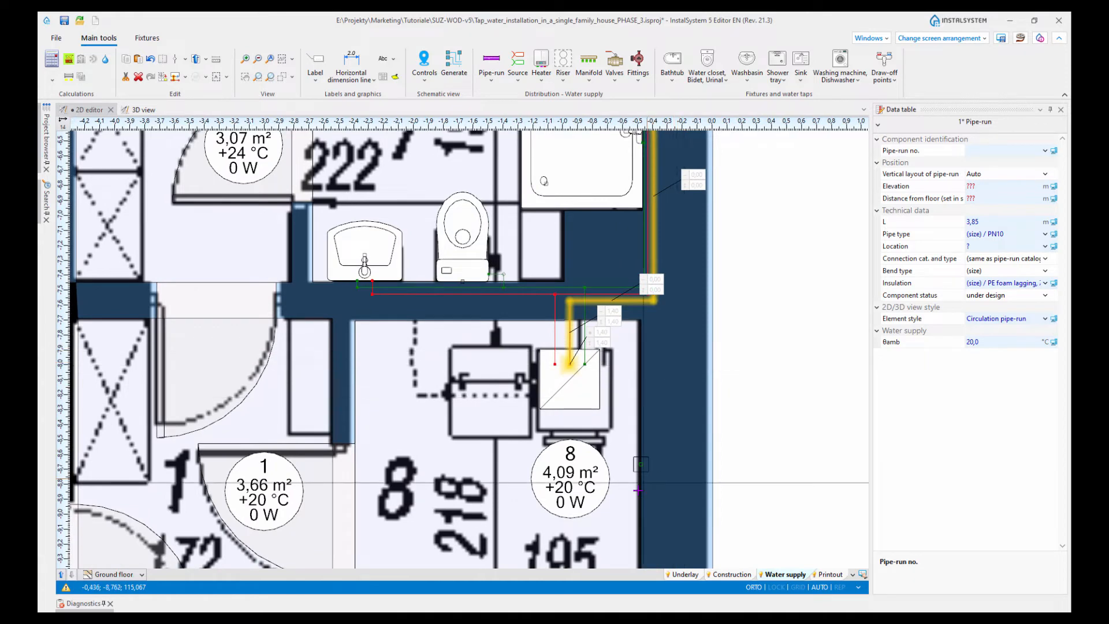
scroll(641, 482, up, 2)
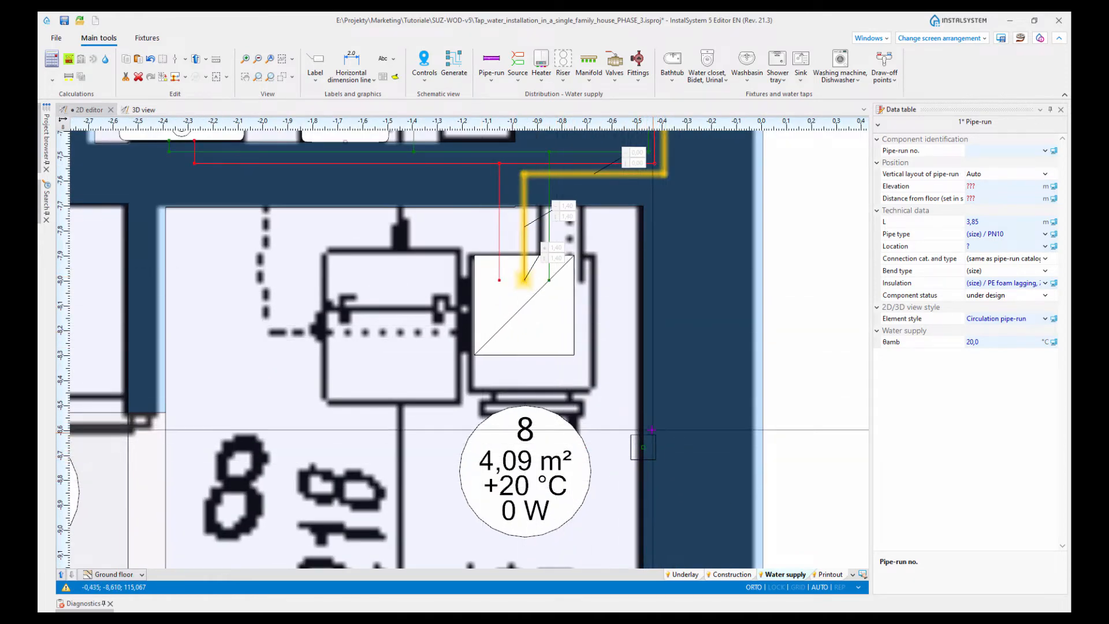
scroll(656, 443, up, 2)
scroll(658, 442, down, 2)
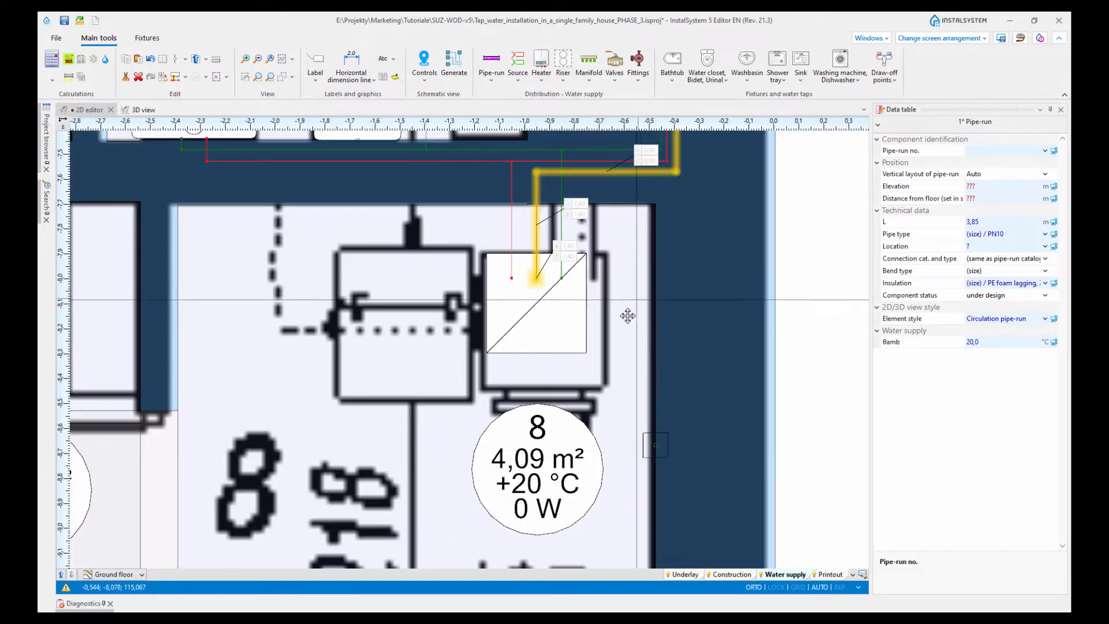
click(488, 86)
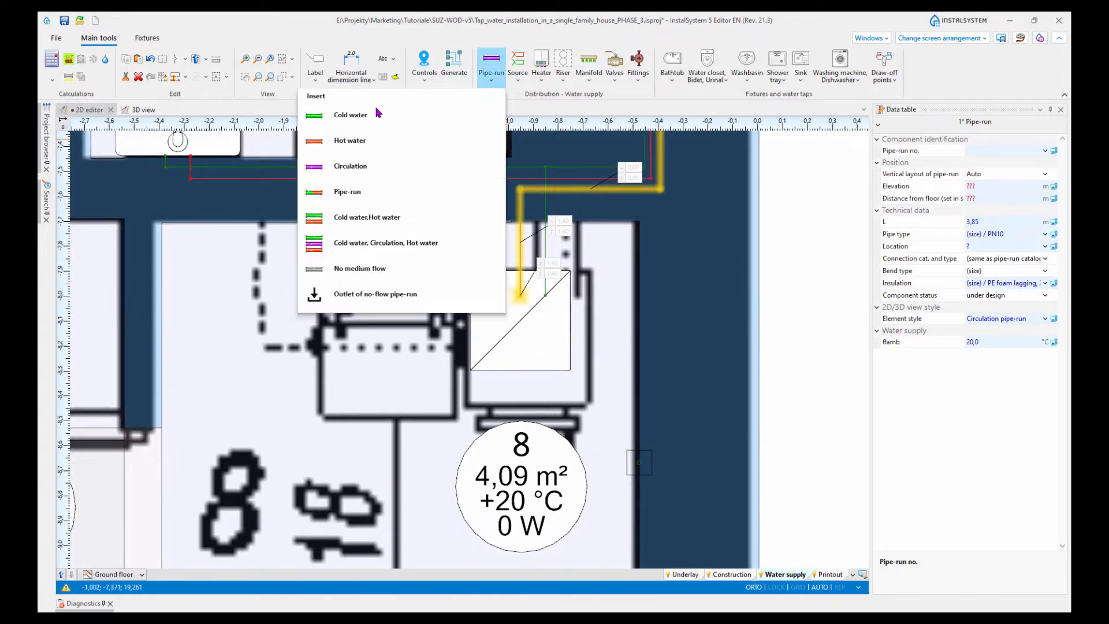
click(344, 118)
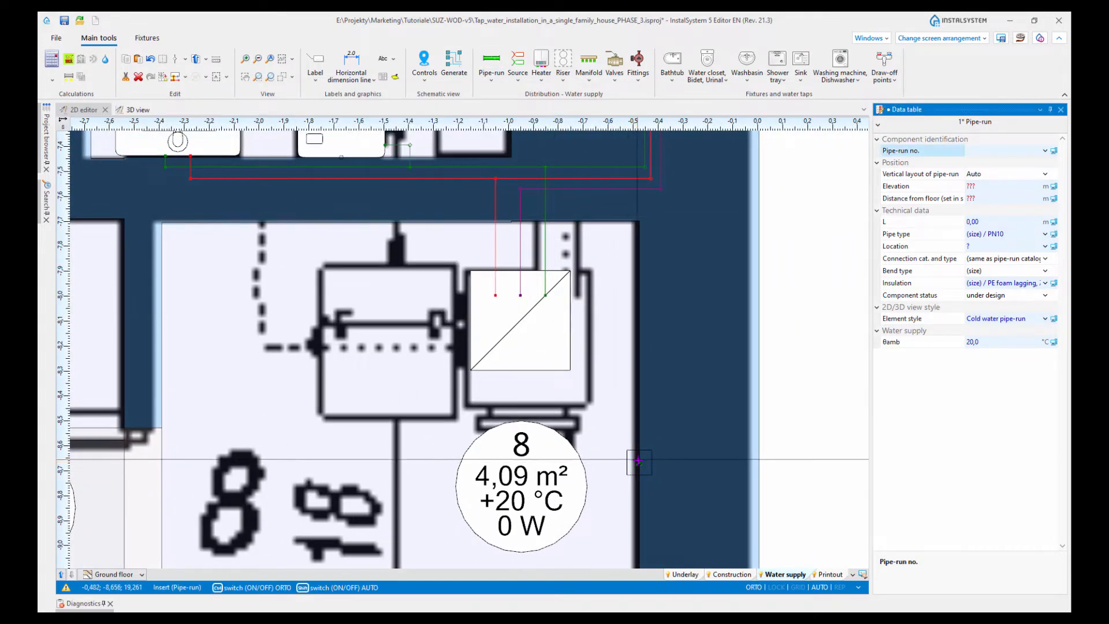
click(623, 462)
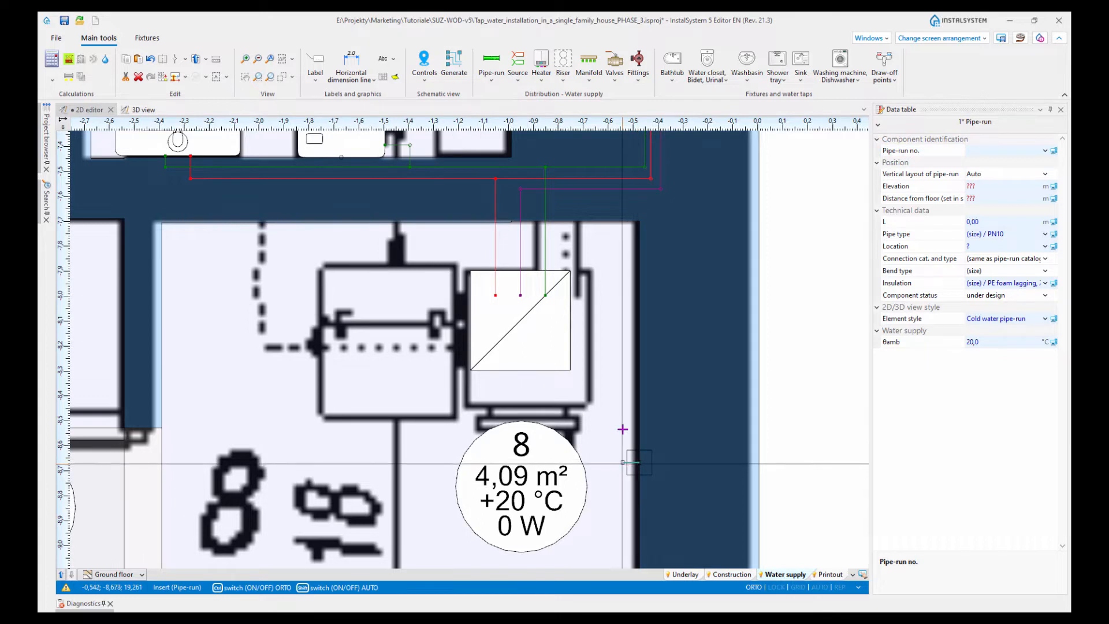
click(623, 249)
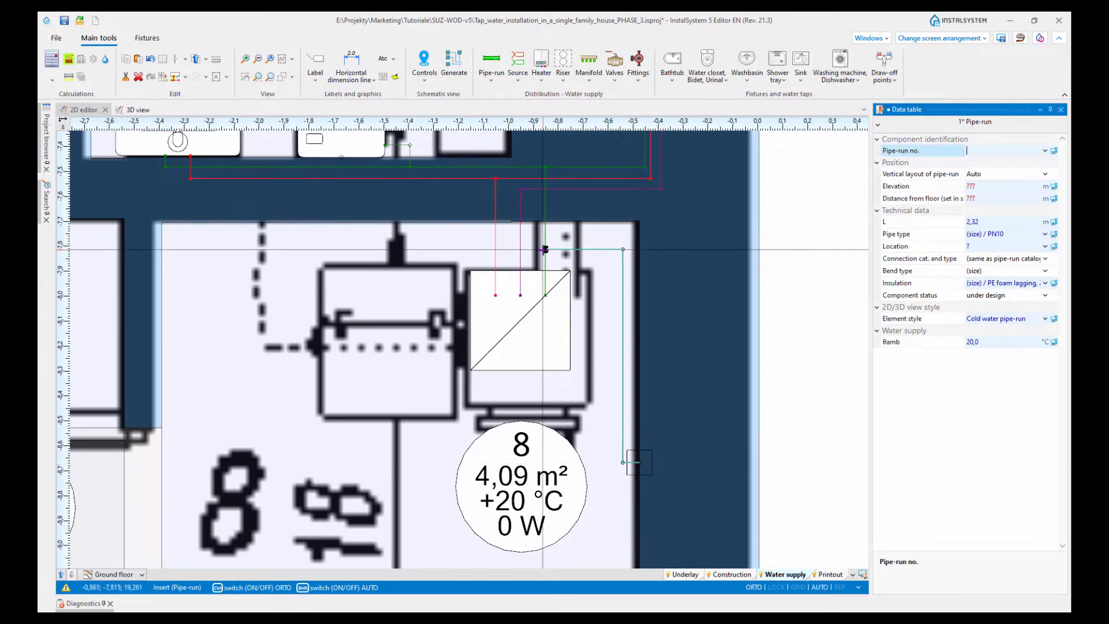
click(544, 250)
Step: On the first floor, draw a Cold water,Hot water pipe-run pair from riser w1 along the wall behind room 4's toilet, washbasin and washing machine
scroll(520, 414, down, 4)
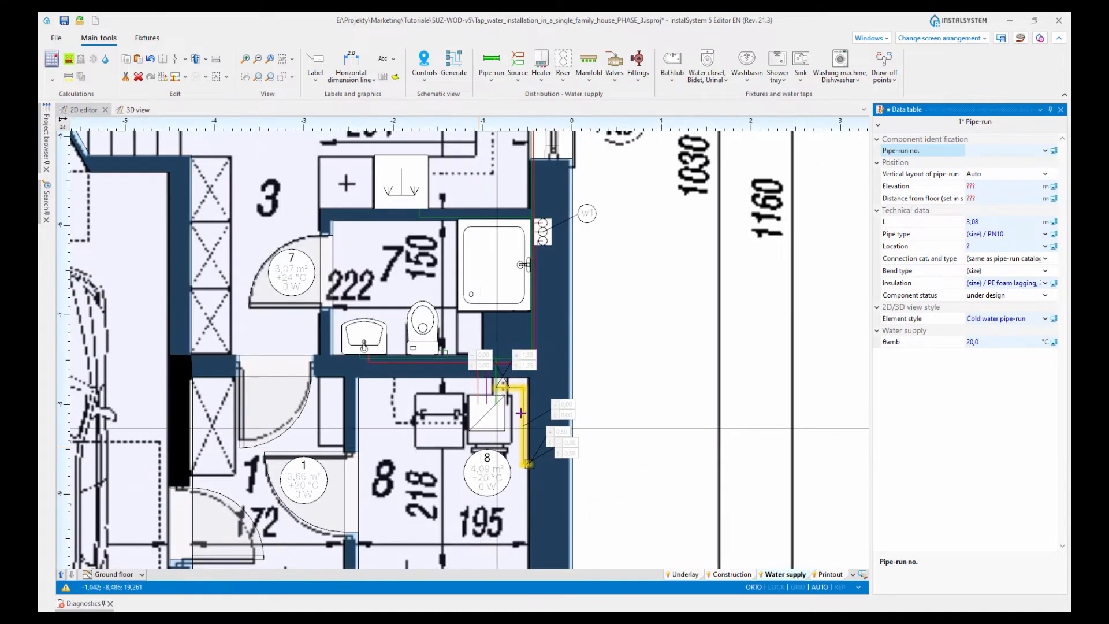
middle_drag(587, 394, 661, 433)
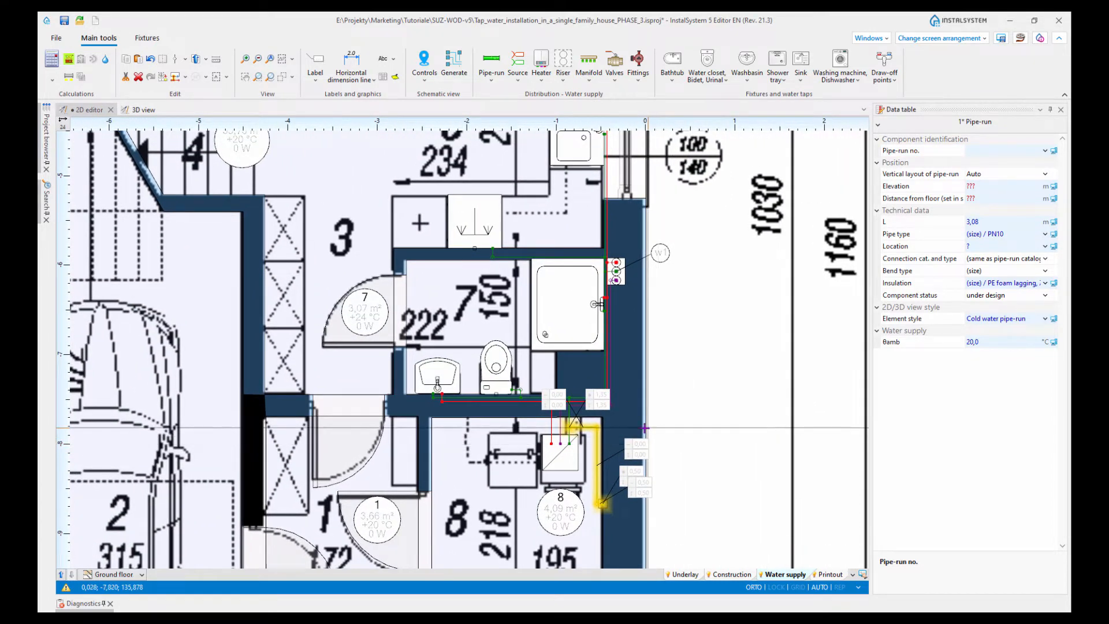
middle_drag(660, 339, 653, 368)
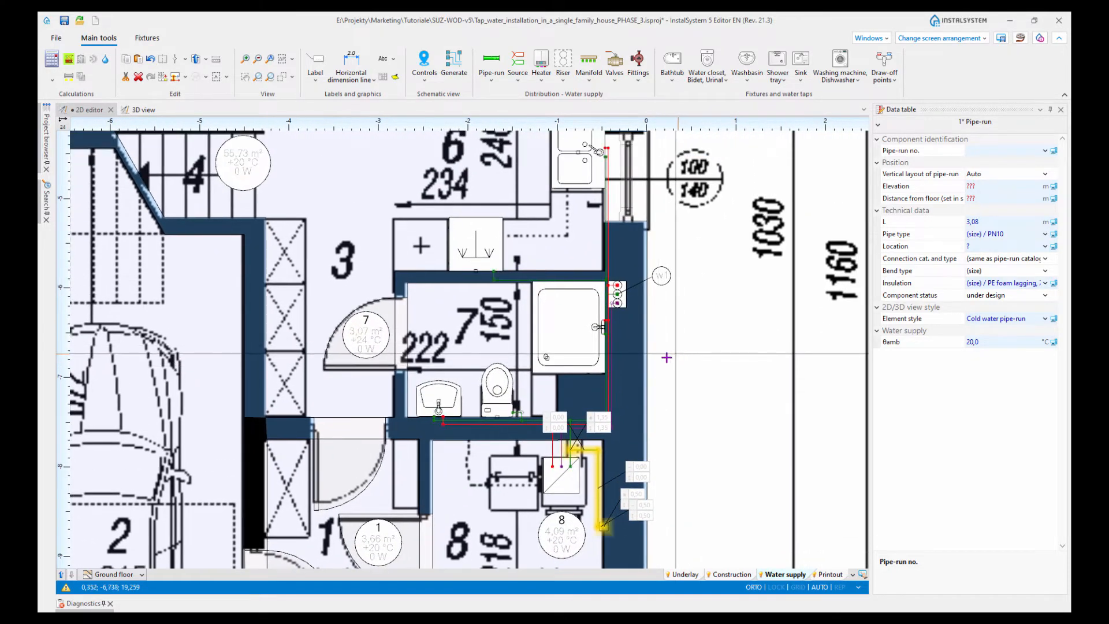
click(61, 574)
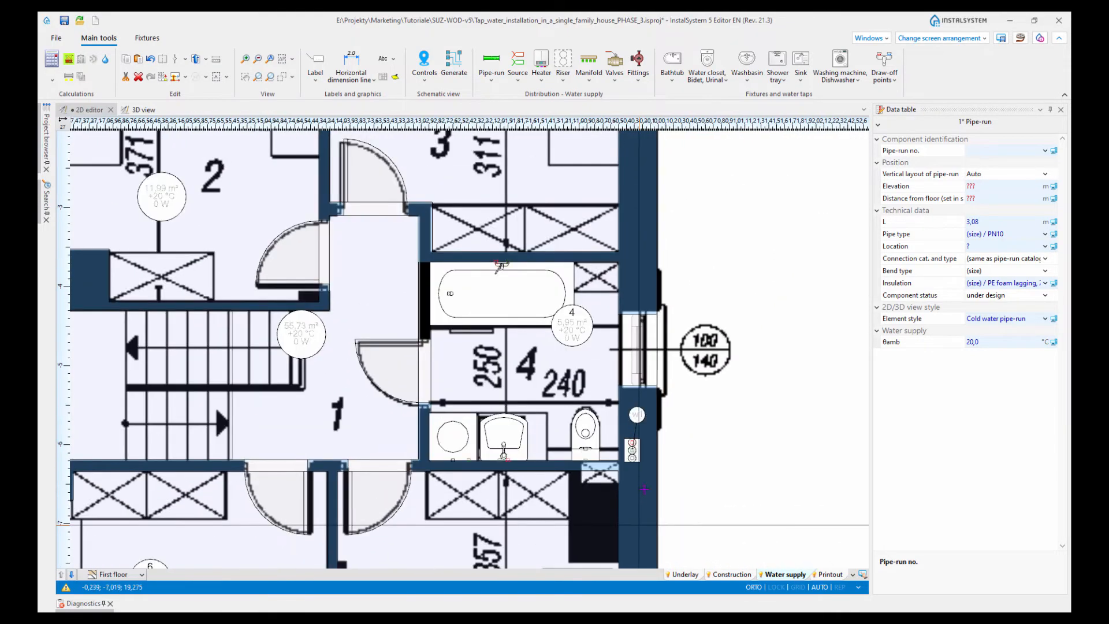
scroll(643, 485, up, 5)
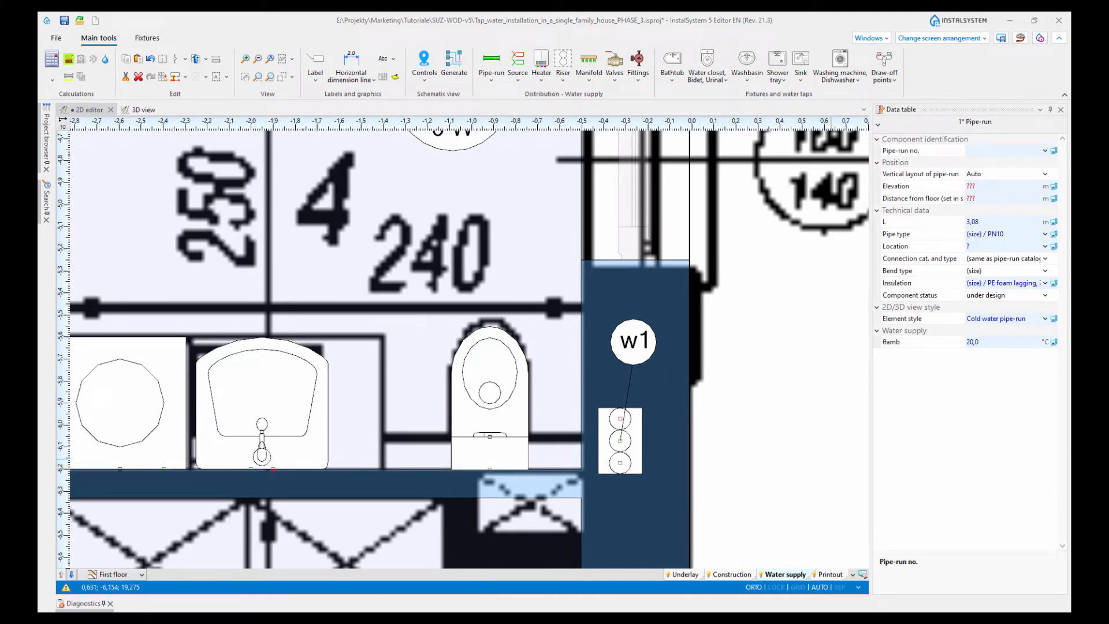
scroll(524, 465, up, 2)
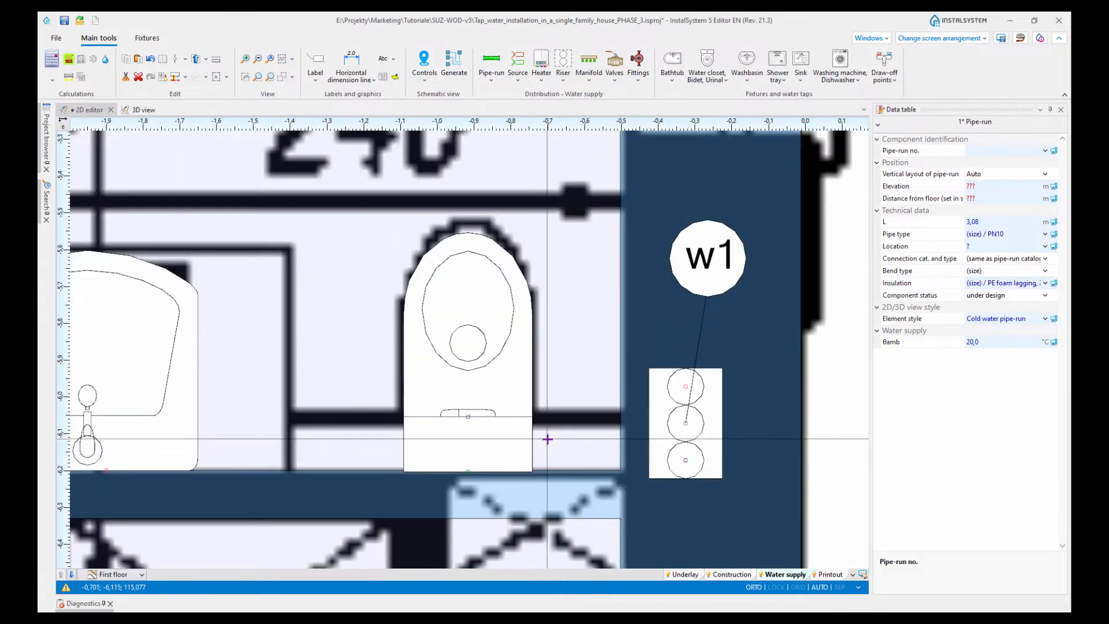
scroll(548, 439, down, 2)
middle_drag(493, 451, 541, 446)
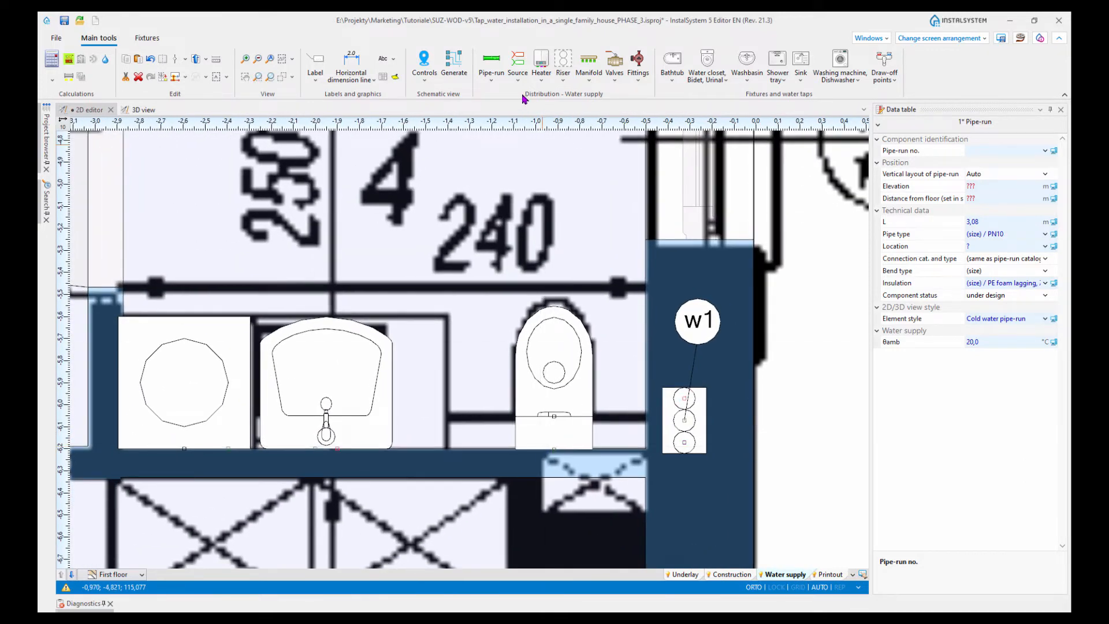
click(493, 84)
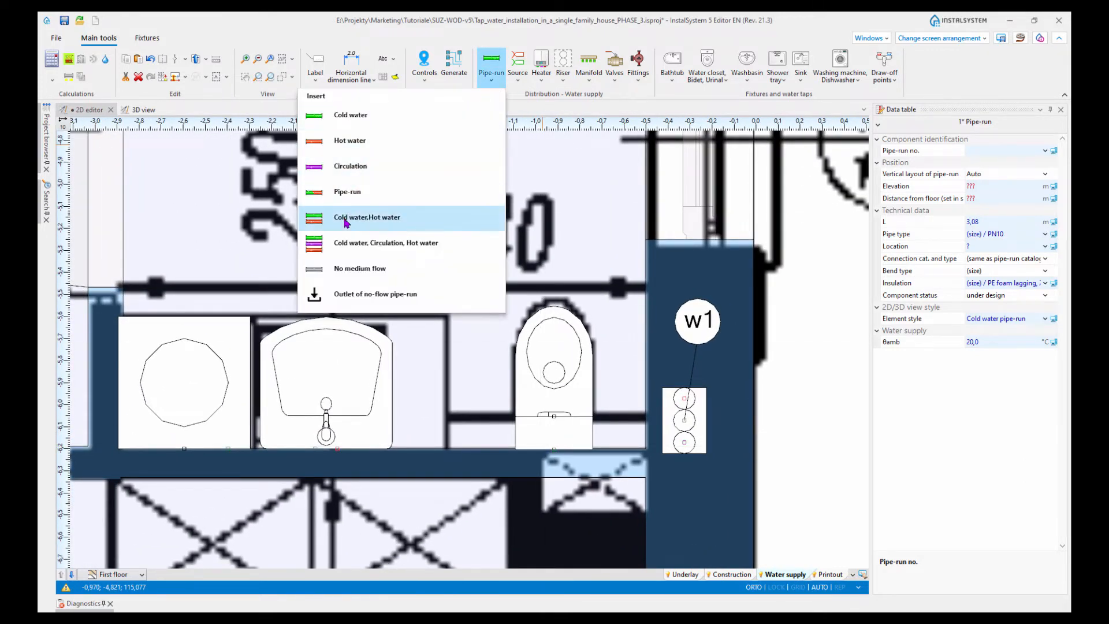
click(348, 219)
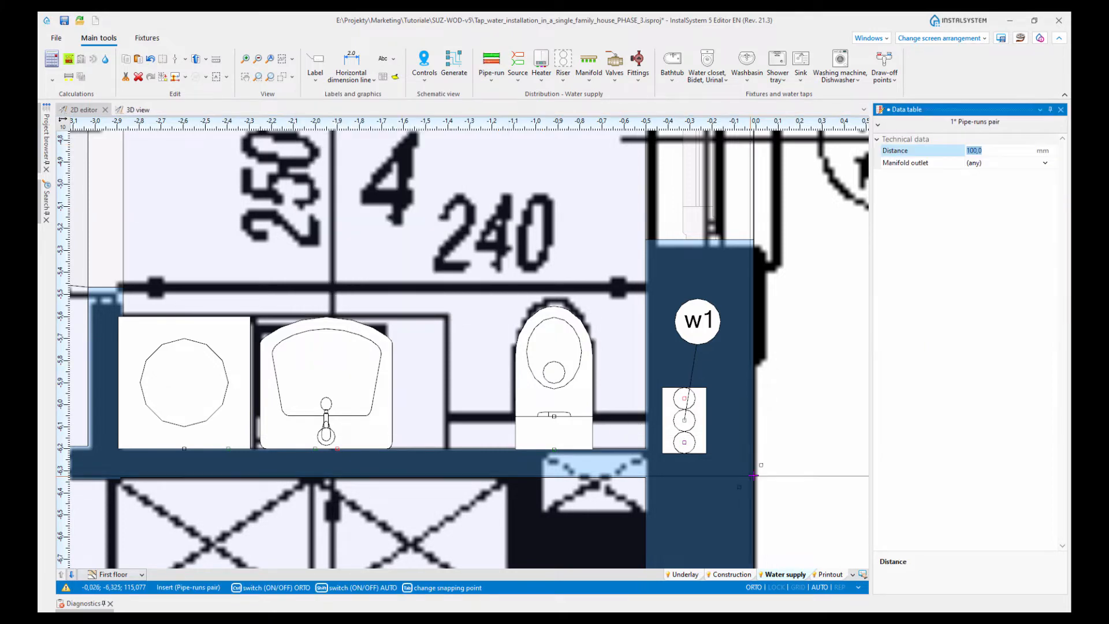
click(683, 415)
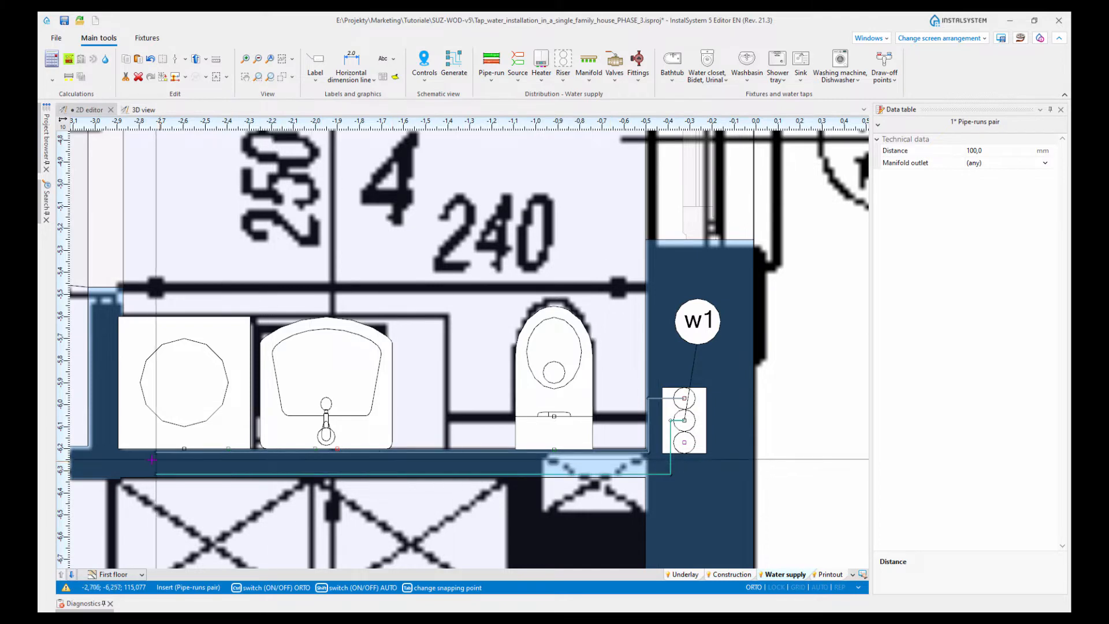
click(123, 459)
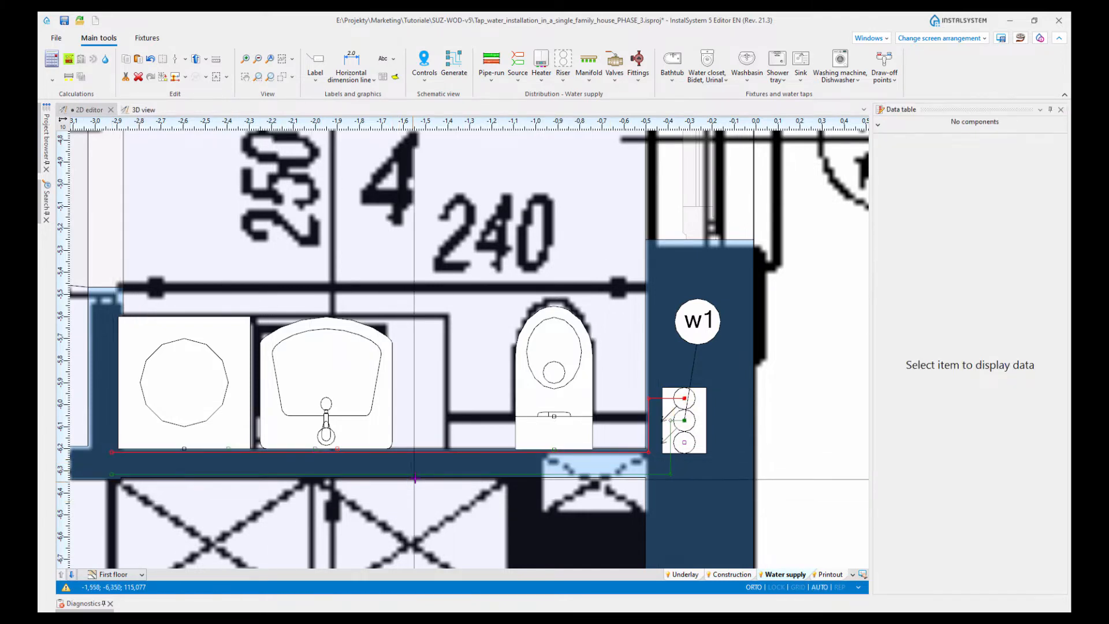
Step: Shift the cold water pipe-run's segments along the fixture wall and beside riser w1 closer to the hot water pipe-run
click(417, 462)
drag(417, 462, 417, 462)
scroll(649, 470, down, 2)
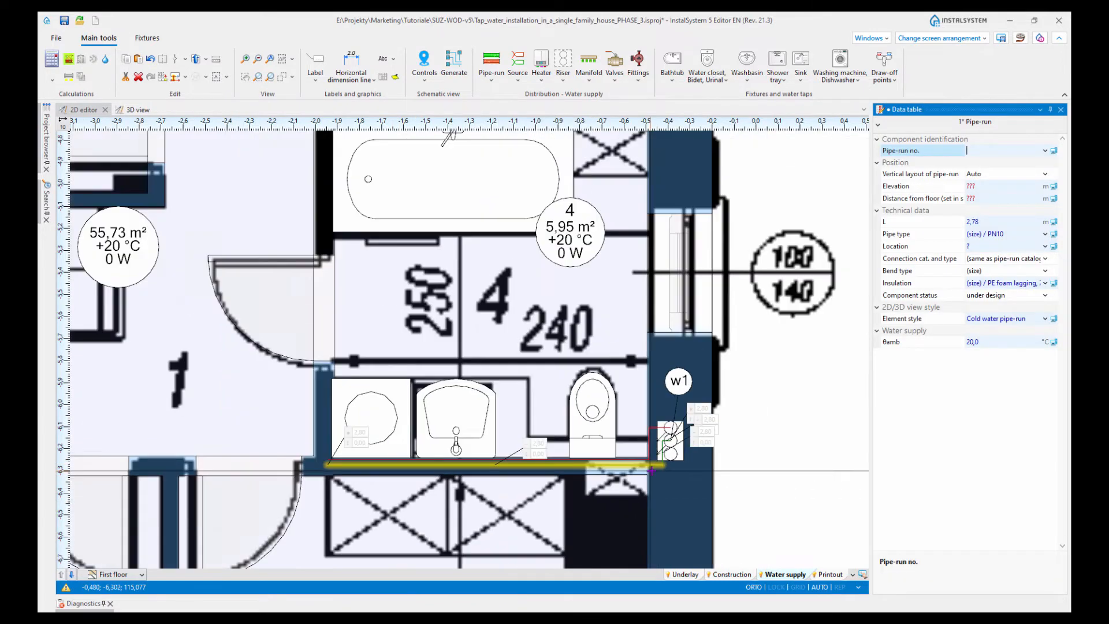
scroll(659, 452, up, 2)
click(664, 451)
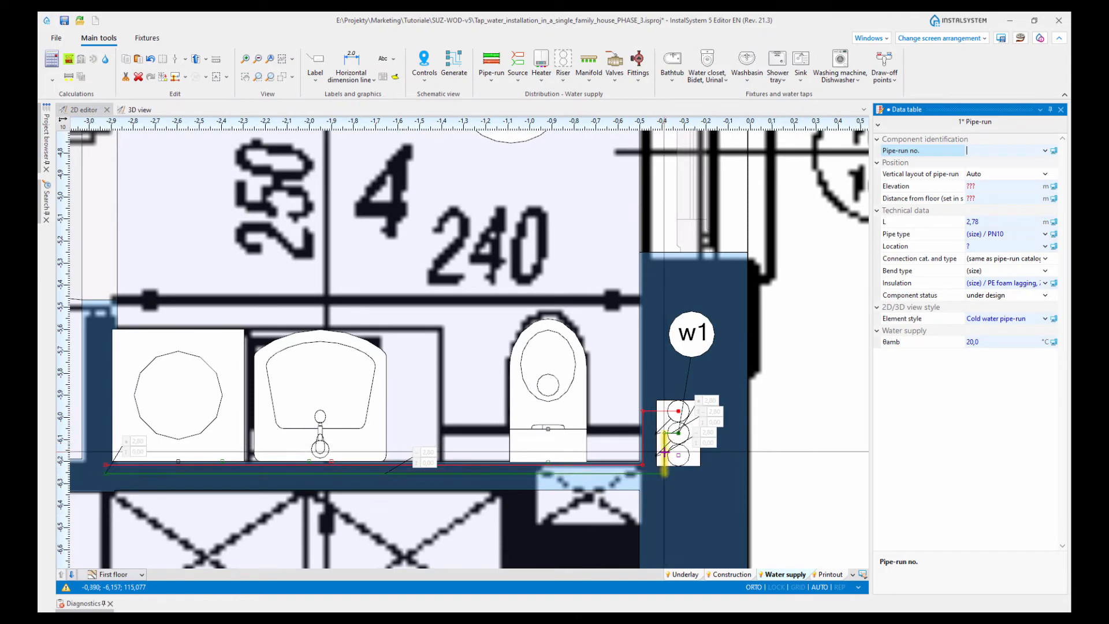
drag(664, 451, 653, 450)
scroll(683, 454, down, 2)
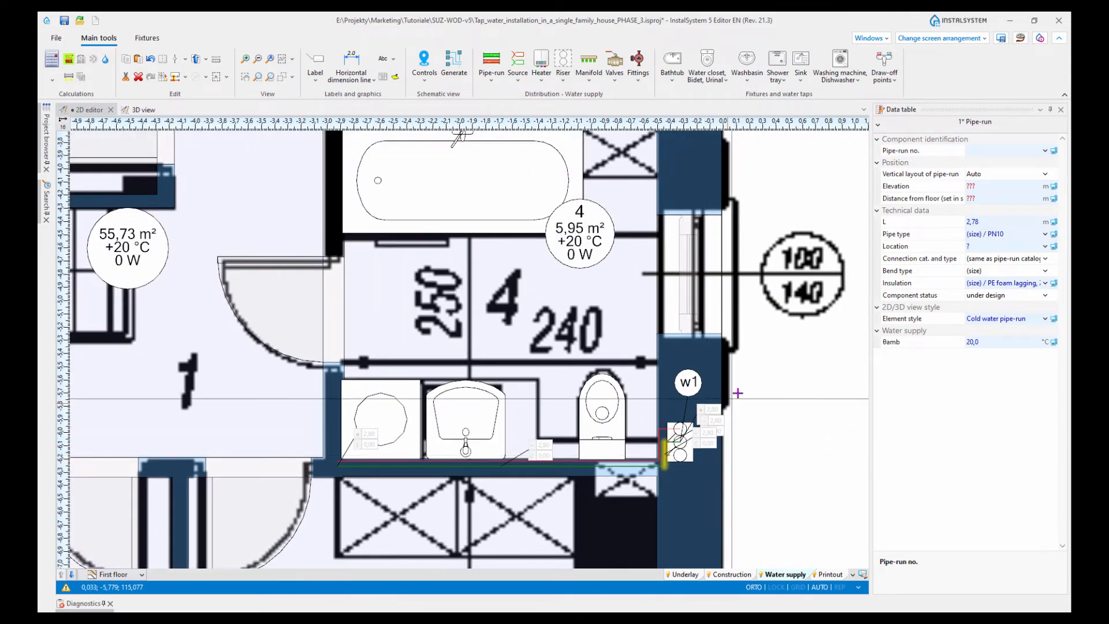
click(792, 387)
Step: Draw a Cold water,Hot water pipe-run pair from the pipe-runs beside riser w1 along the outer wall to behind room 4's bathtub
click(490, 61)
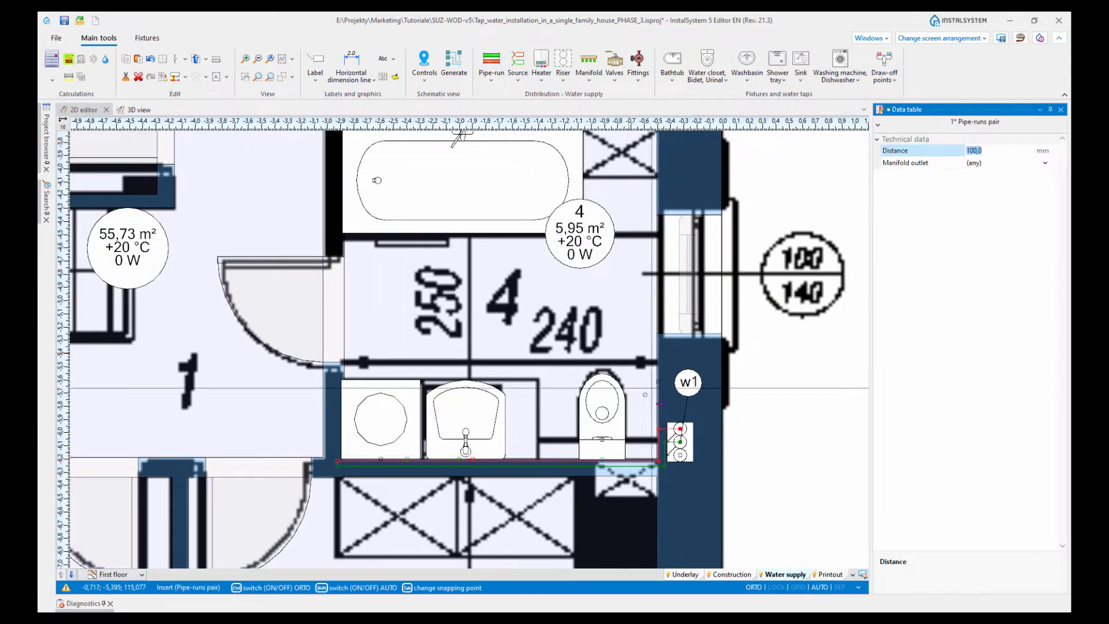
scroll(658, 431, up, 2)
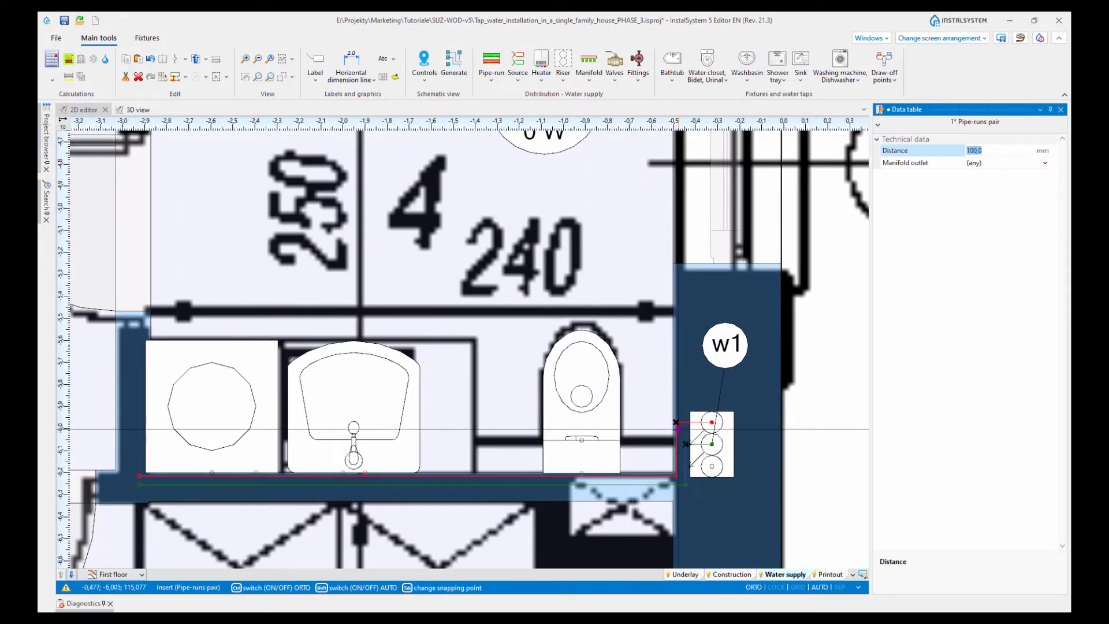
scroll(682, 387, down, 2)
middle_drag(697, 227, 690, 399)
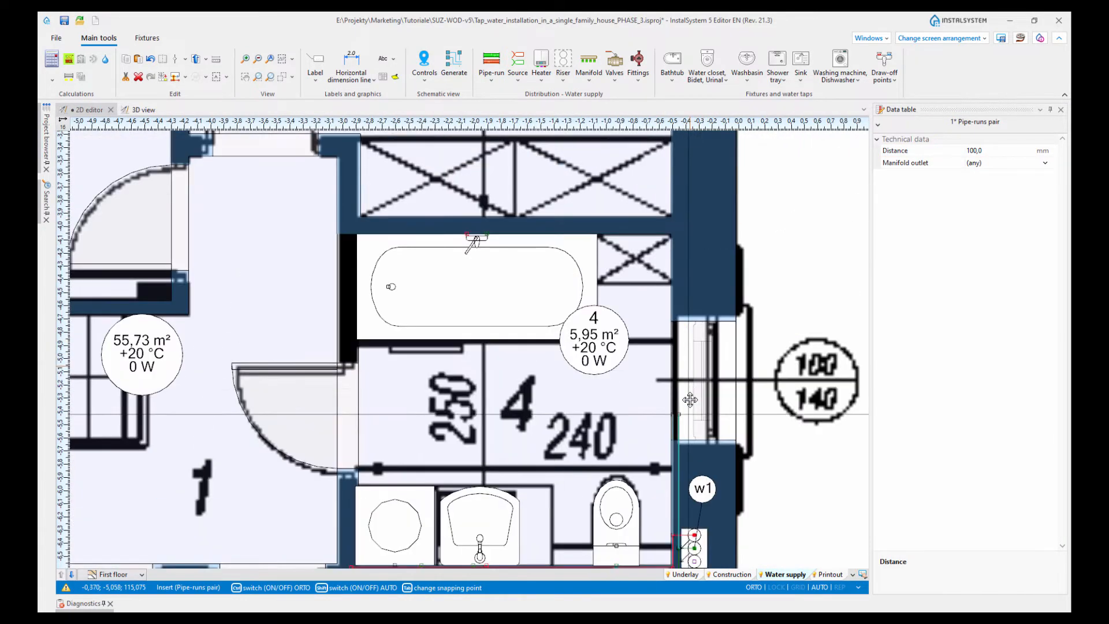
key(shift)
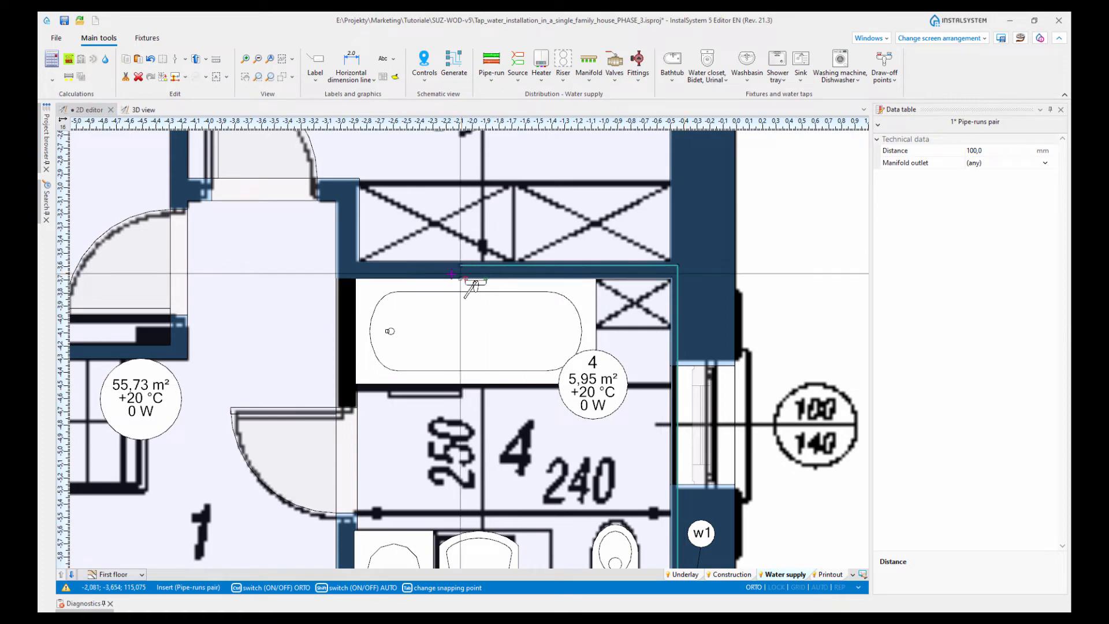
click(473, 286)
key(Escape)
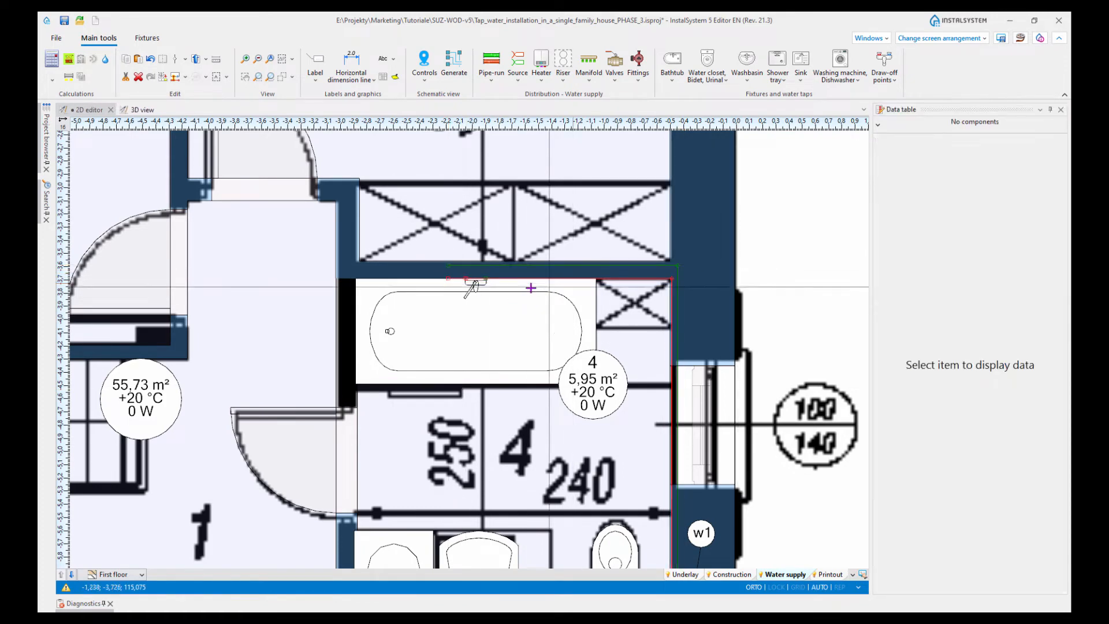
Step: Move the hot water pipe-run behind the bathtub into the wall, closer to the cold water pipe-run
scroll(506, 275, up, 3)
click(508, 270)
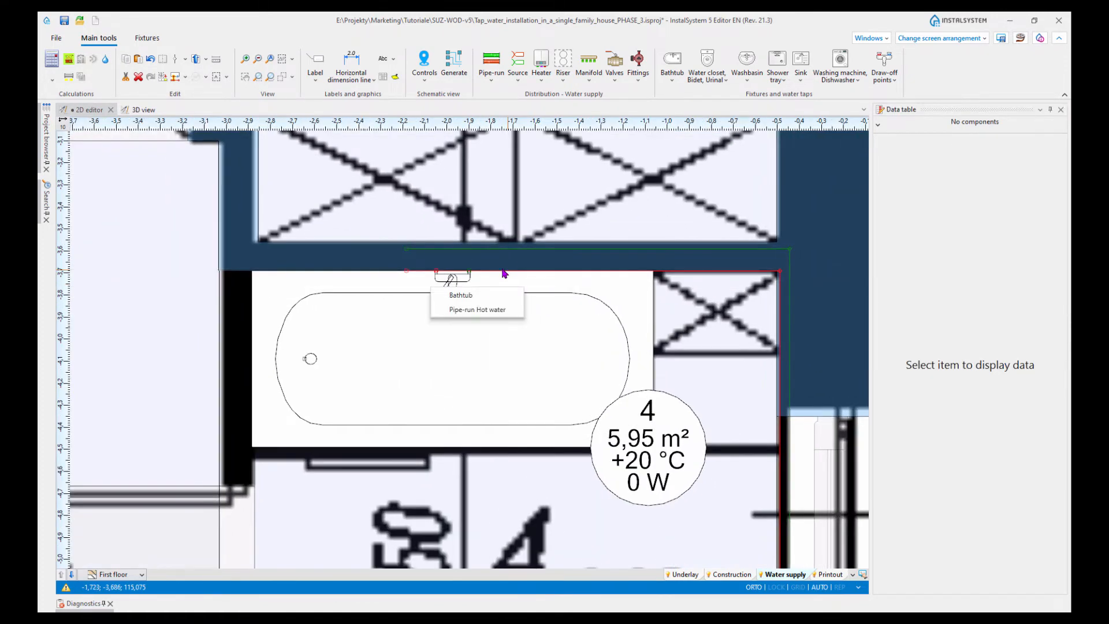
click(471, 306)
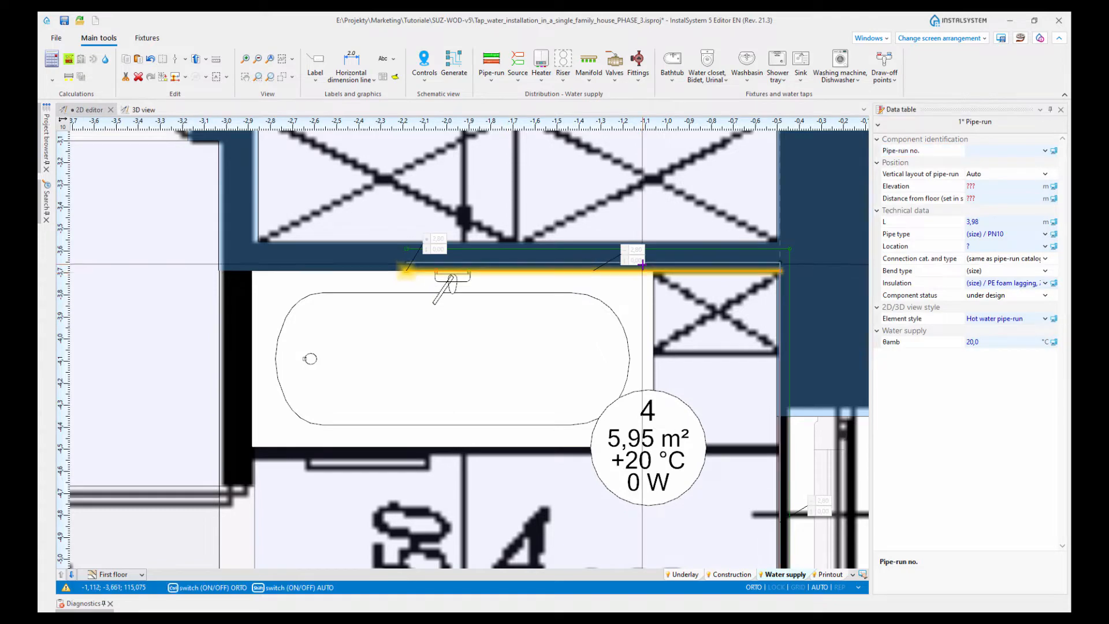
Step: Automatically connect room 4's fixtures to the pipe-runs as terminal units, and delete the leftover pipe-run ends
scroll(638, 272, down, 5)
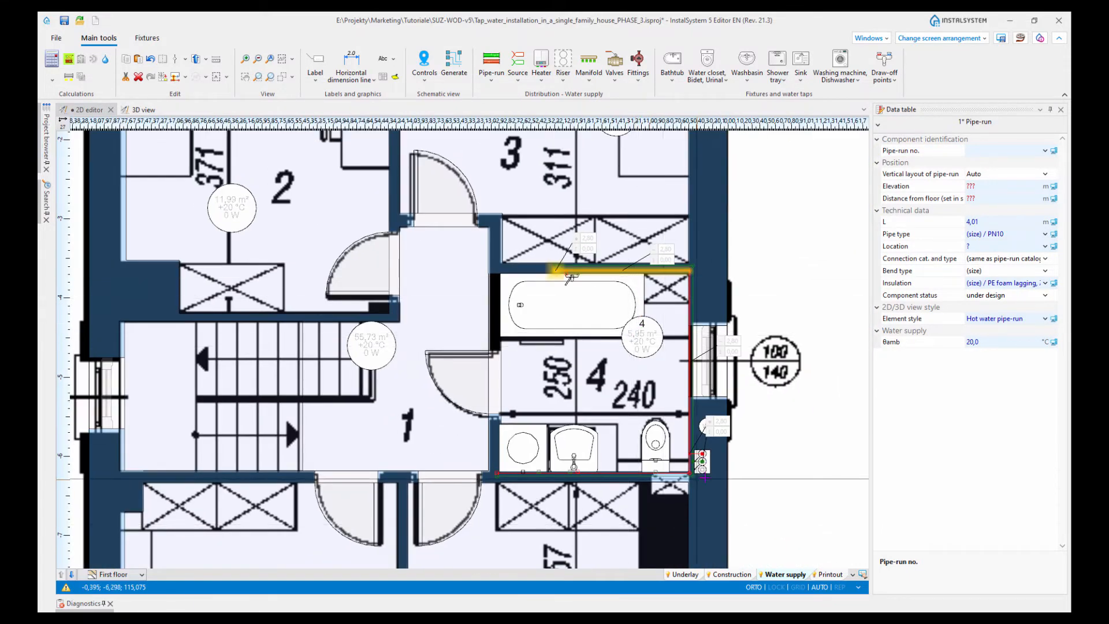
middle_drag(745, 471, 745, 479)
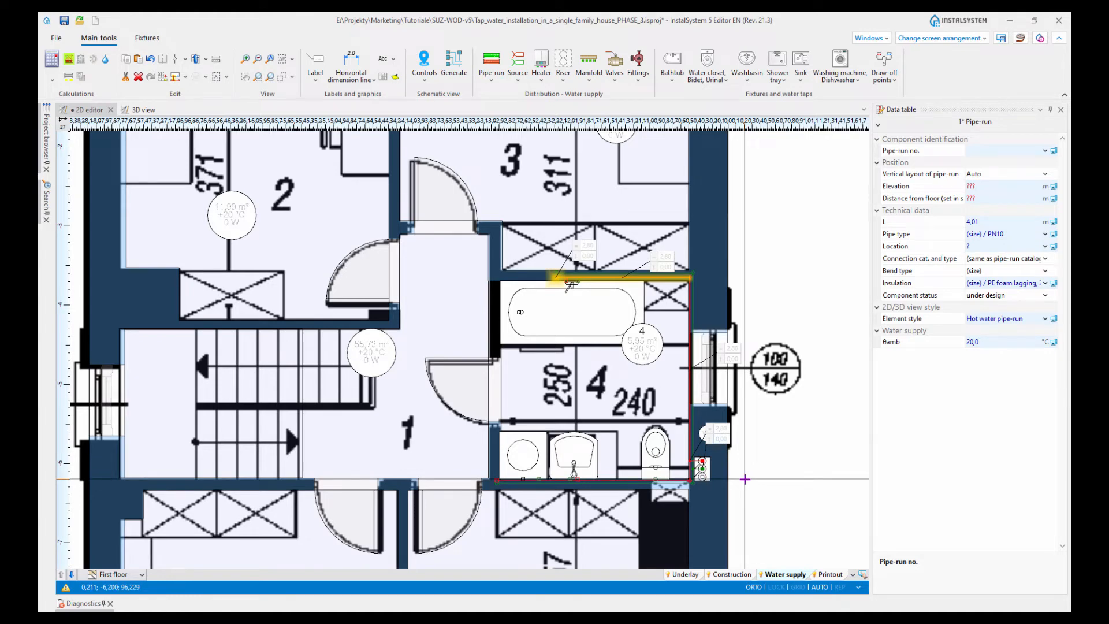
drag(791, 503, 444, 259)
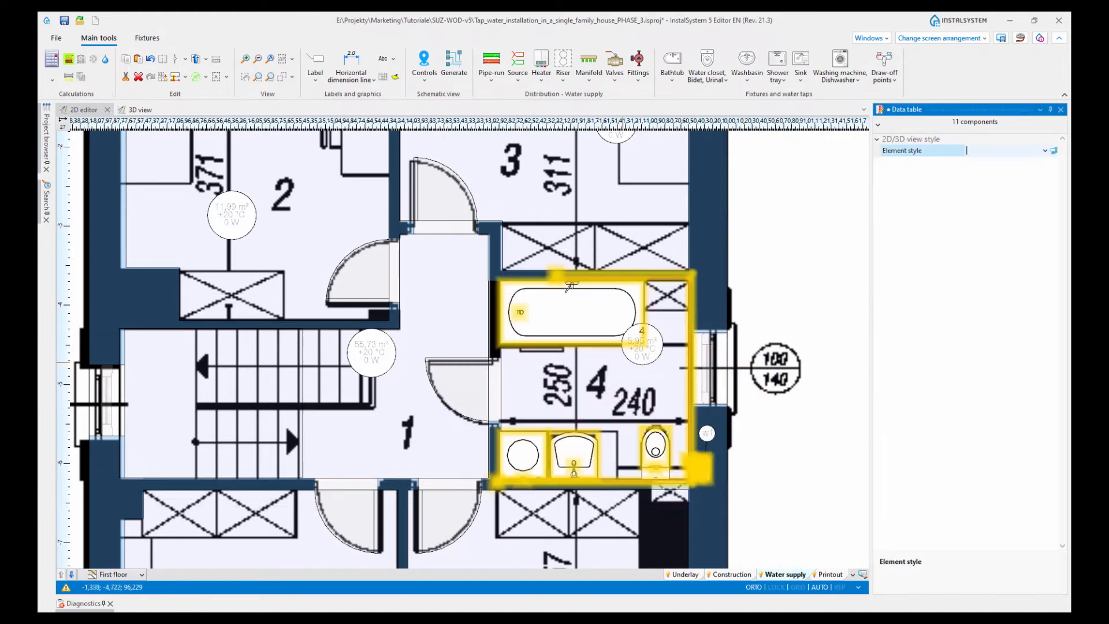
click(179, 79)
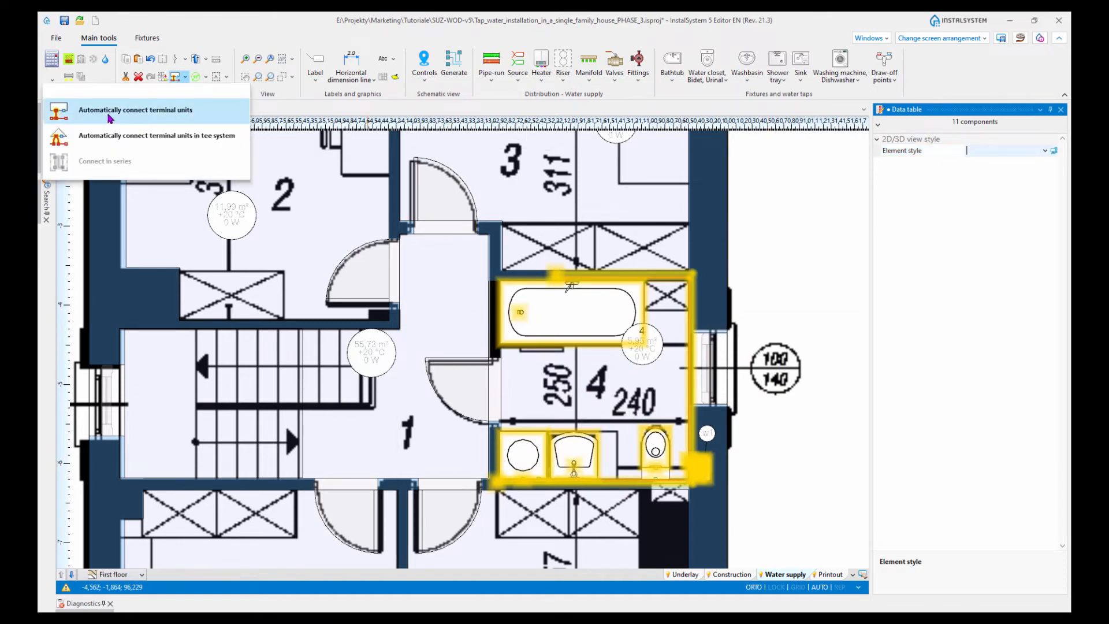
click(148, 115)
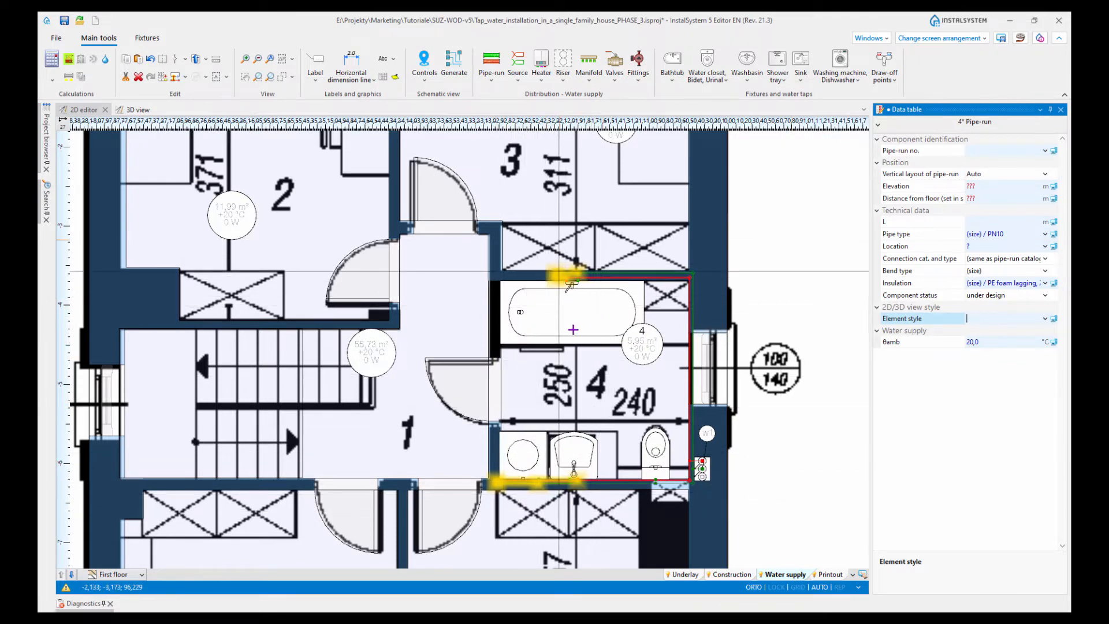
click(751, 390)
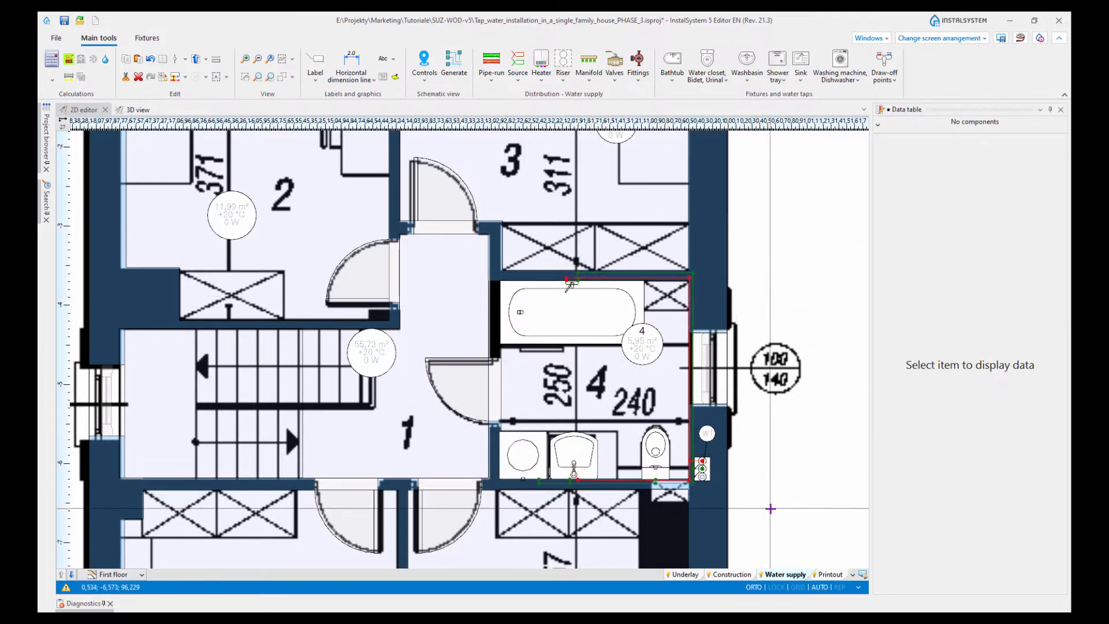
scroll(687, 496, up, 2)
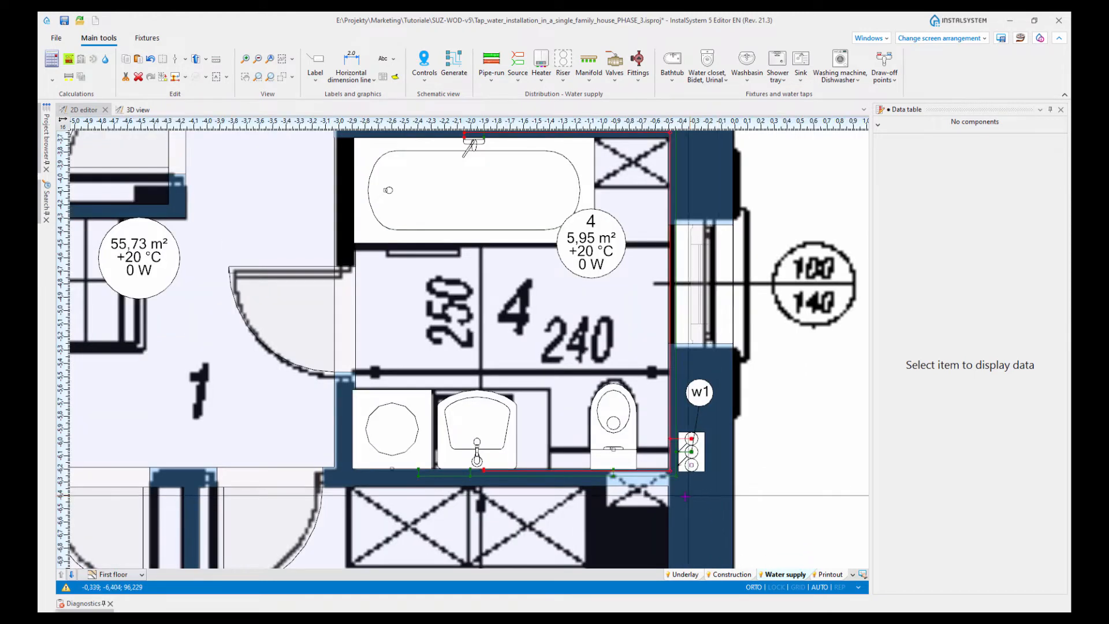
Step: Draw a Circulation pipe-run from riser w1 along the outer wall to the hot water pipe-run's end behind room 4's bathtub
scroll(792, 453, up, 2)
scroll(791, 453, down, 2)
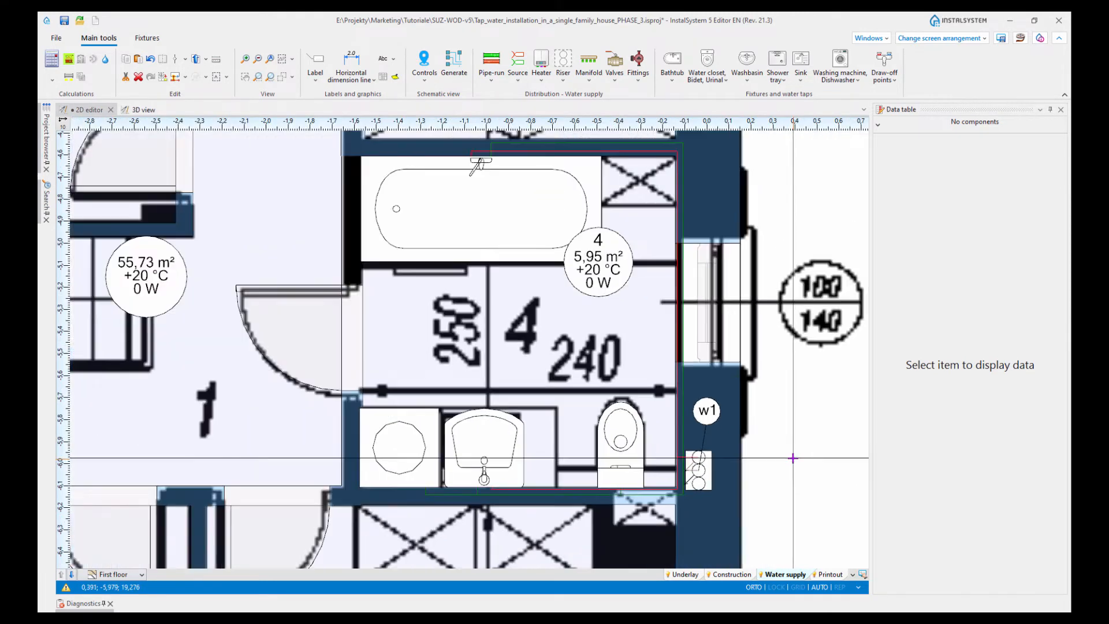
middle_drag(798, 446, 792, 471)
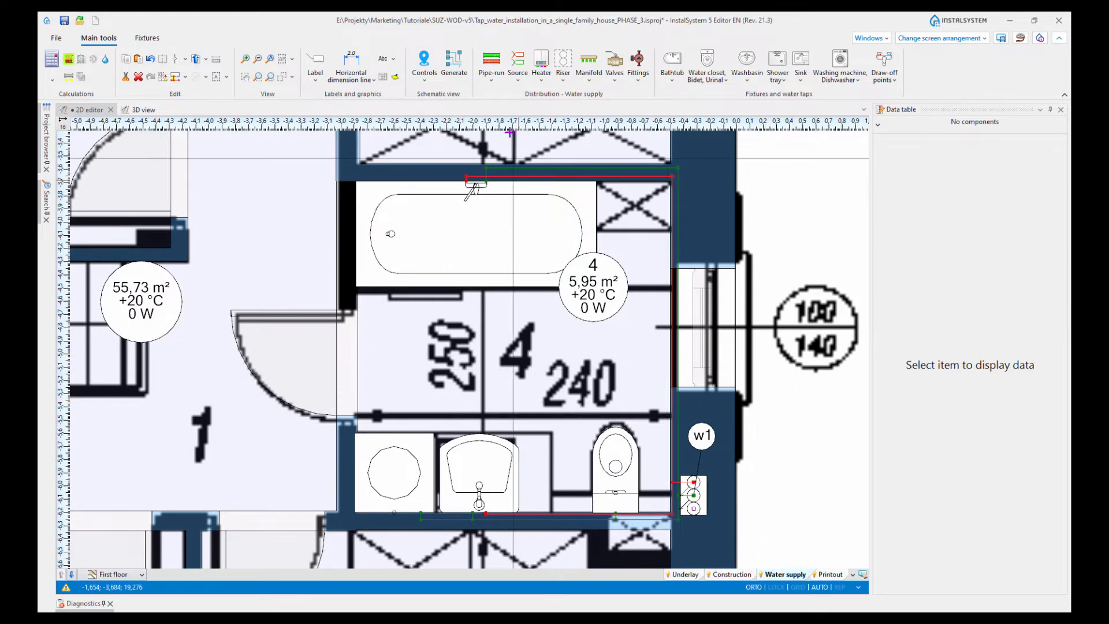
click(493, 86)
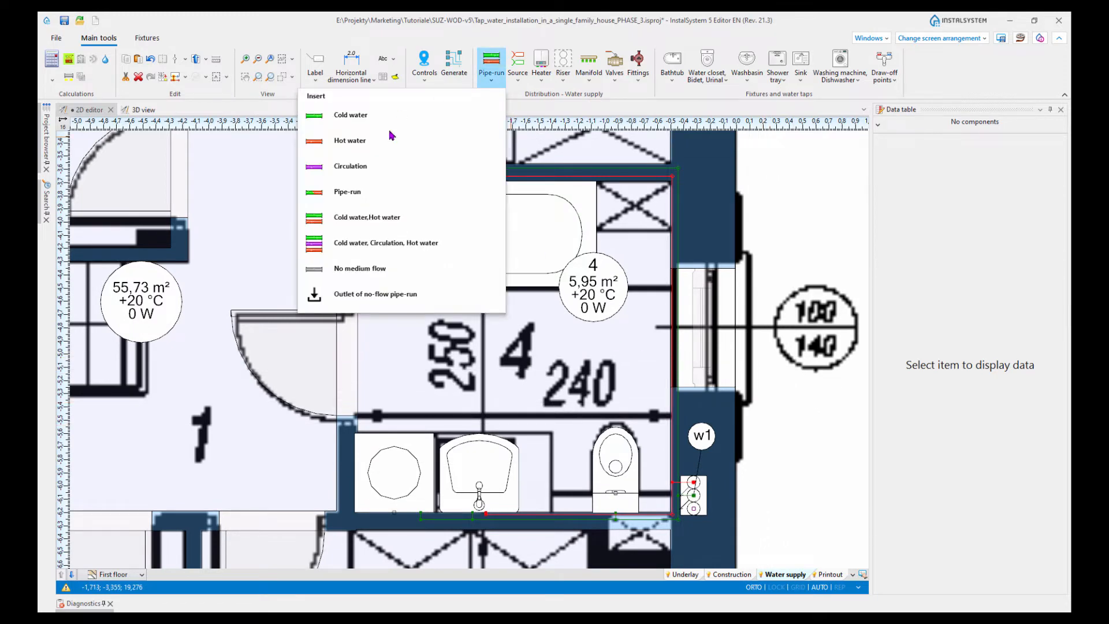
click(350, 165)
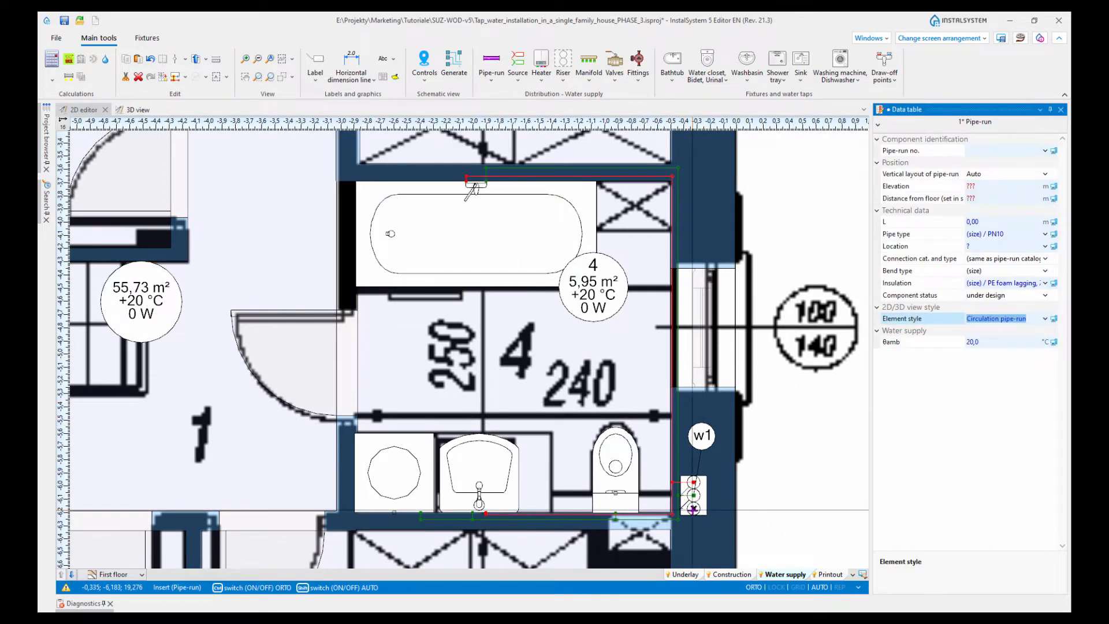
scroll(684, 511, up, 2)
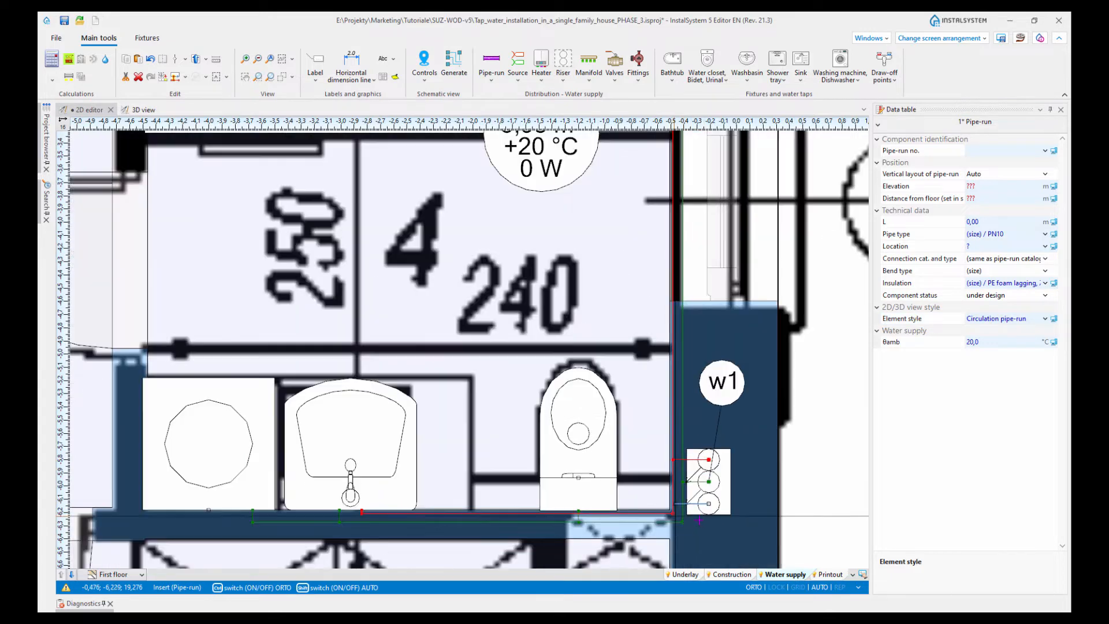
scroll(705, 348, down, 2)
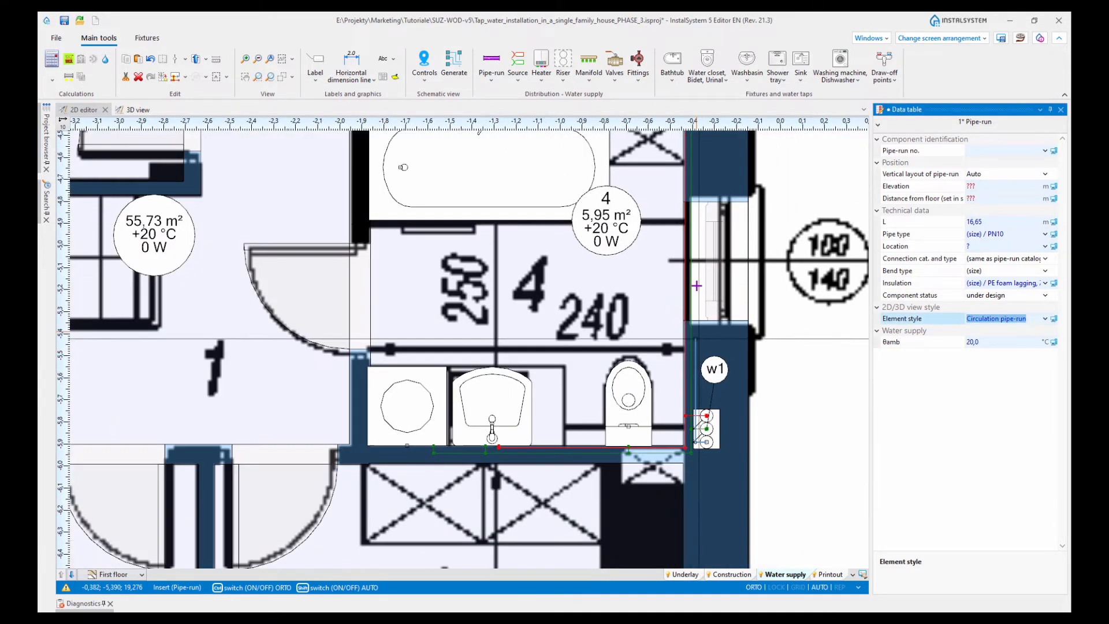
middle_drag(700, 279, 701, 485)
scroll(696, 309, up, 2)
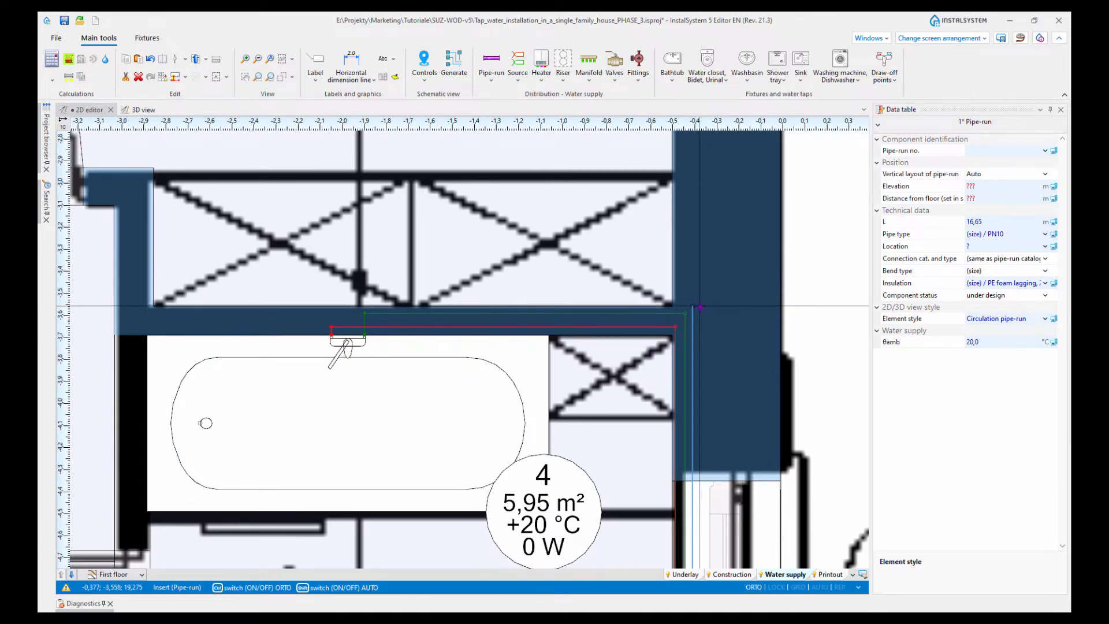
click(699, 308)
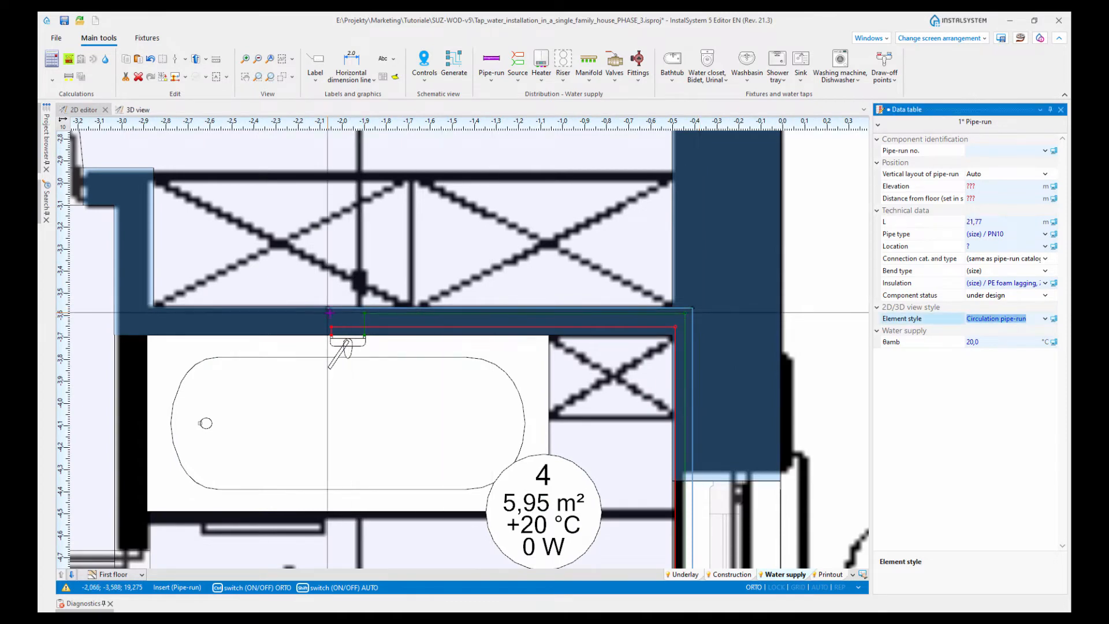
scroll(331, 315, up, 2)
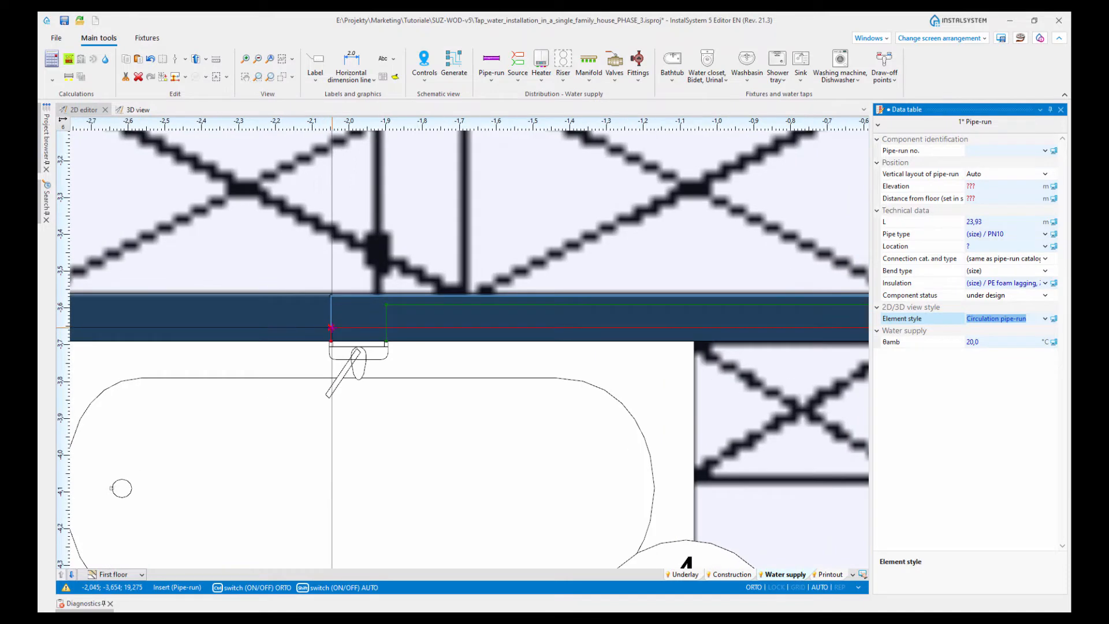
click(331, 328)
scroll(334, 318, up, 3)
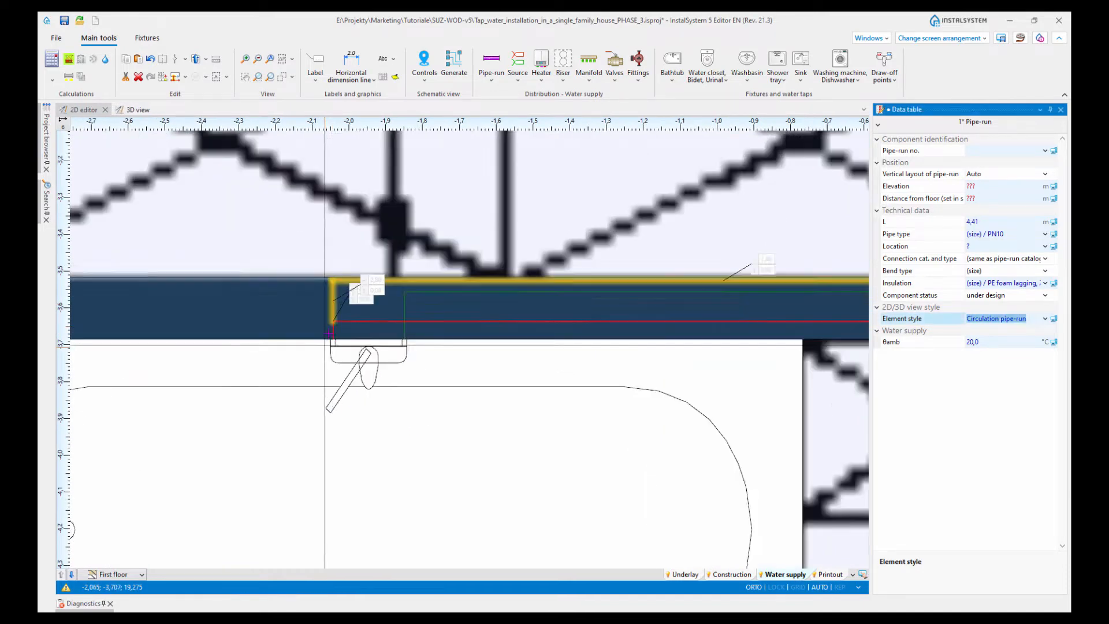
scroll(385, 314, down, 3)
key(Escape)
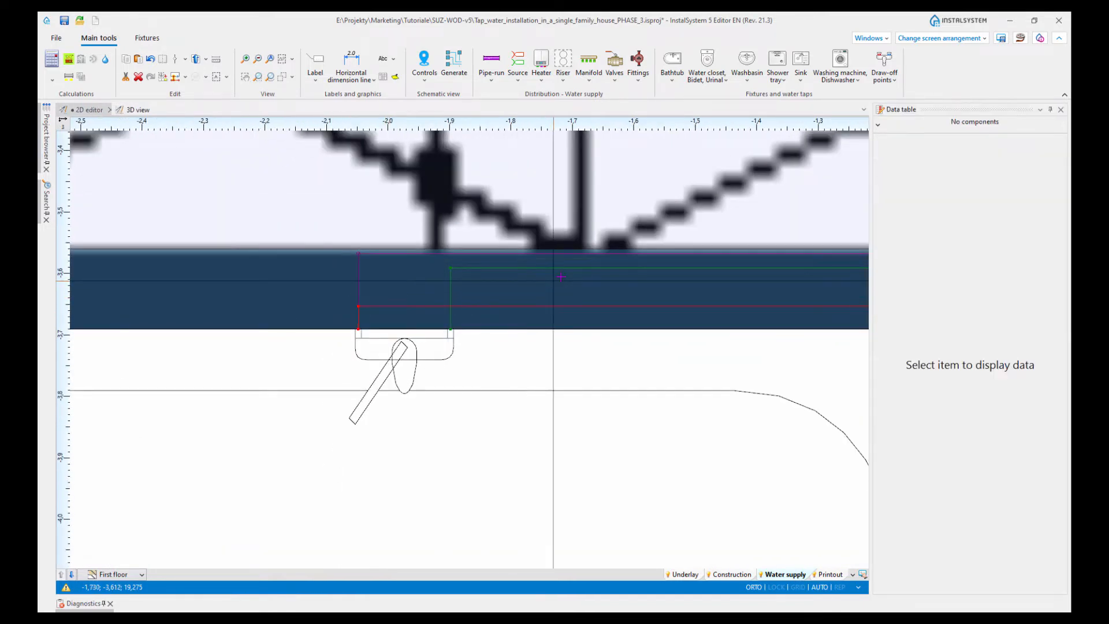
Step: Shift the cold water and circulation pipe-run segments behind the bathtub closer to the hot water pipe-run
mouse_move(563, 268)
mouse_down()
mouse_move(560, 289)
mouse_move(565, 278)
mouse_up()
click(565, 254)
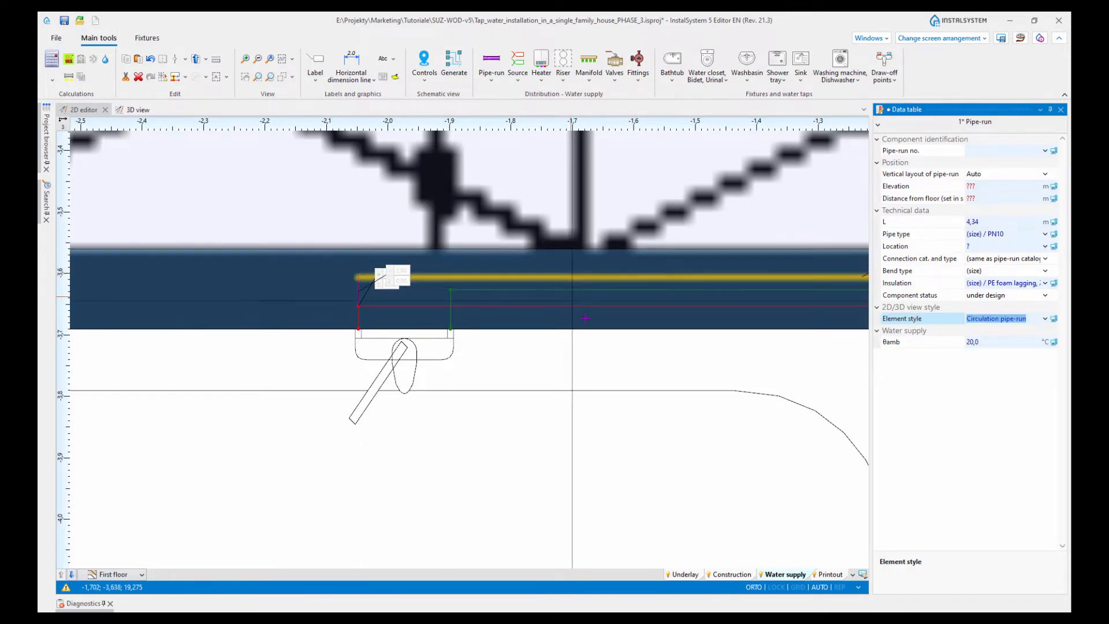
scroll(599, 316, down, 3)
middle_drag(646, 327, 514, 305)
middle_drag(705, 374, 692, 272)
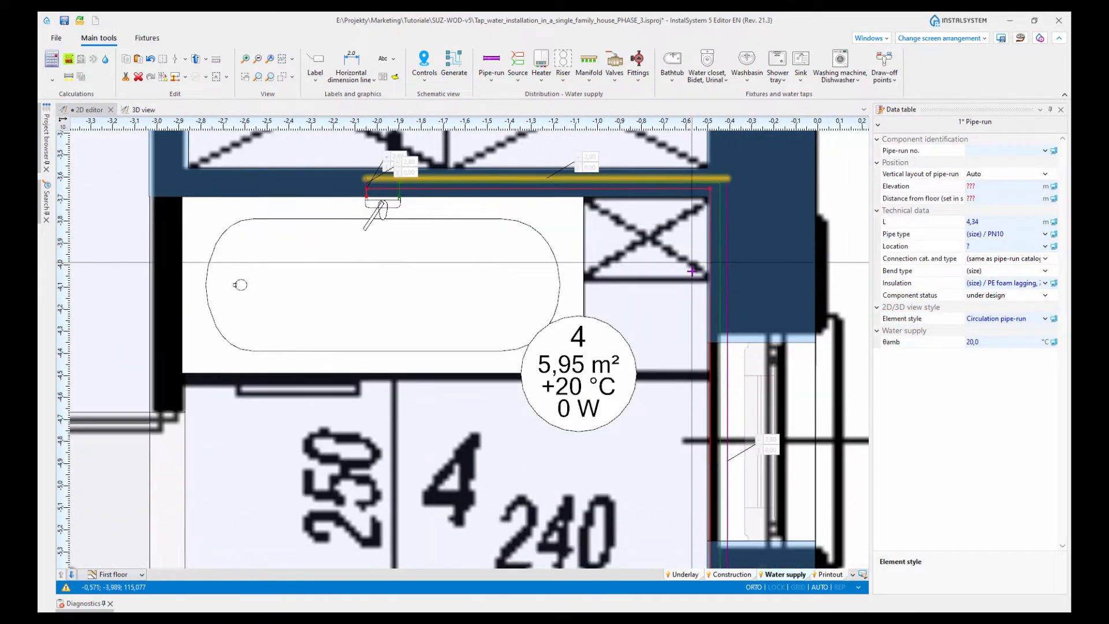
Step: Run the check of the installation and review the diagnostics for building structure and water supply systems
scroll(691, 271, down, 3)
middle_drag(662, 368, 659, 338)
scroll(658, 337, down, 3)
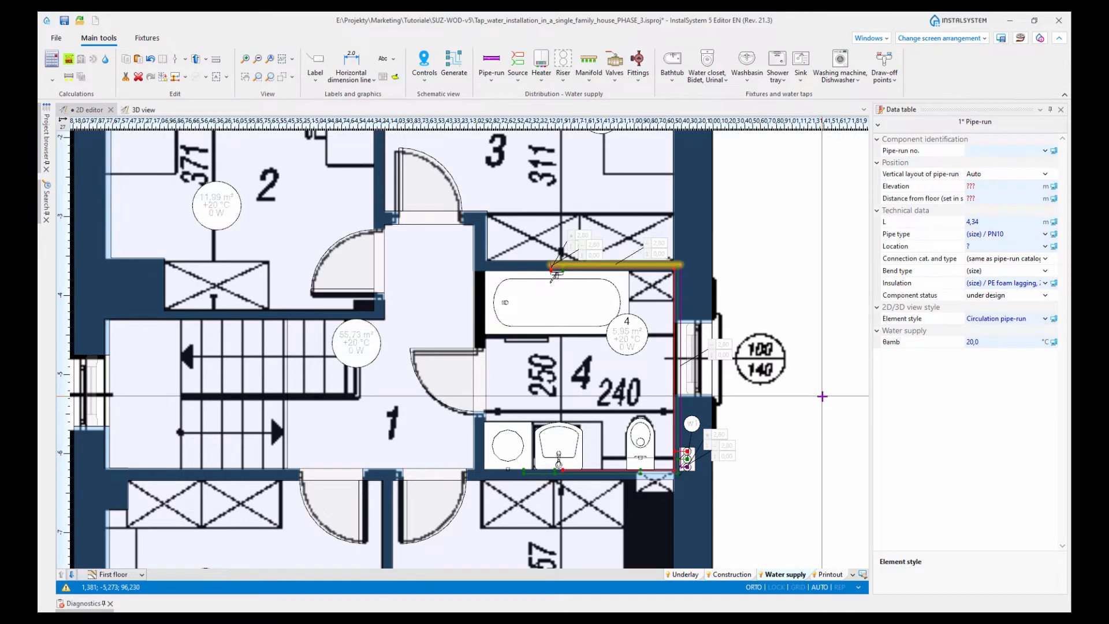
click(68, 78)
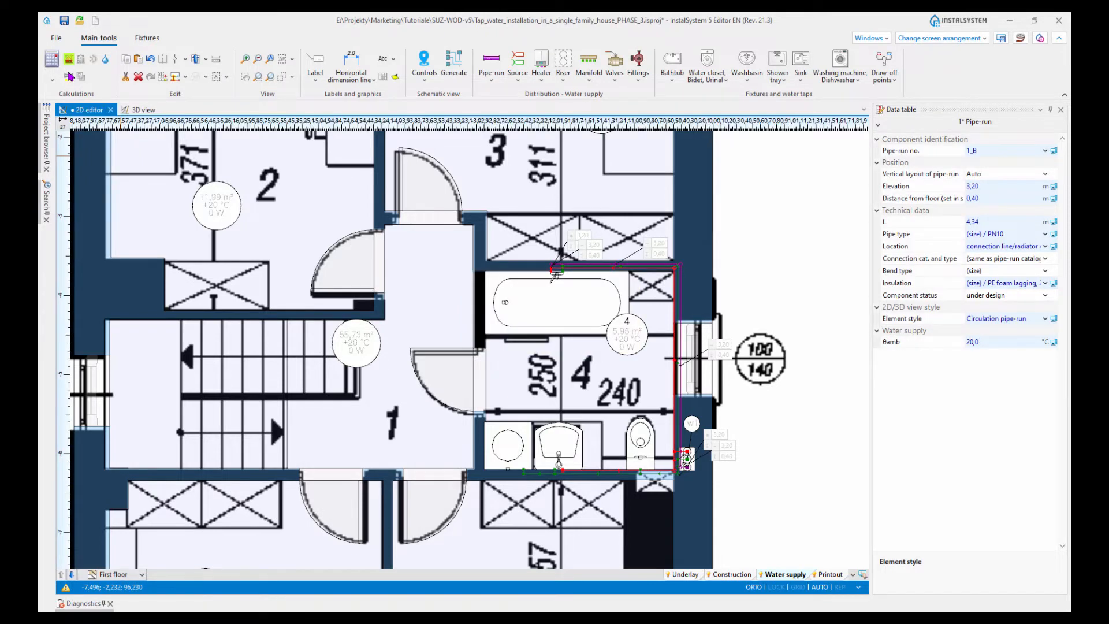
click(104, 603)
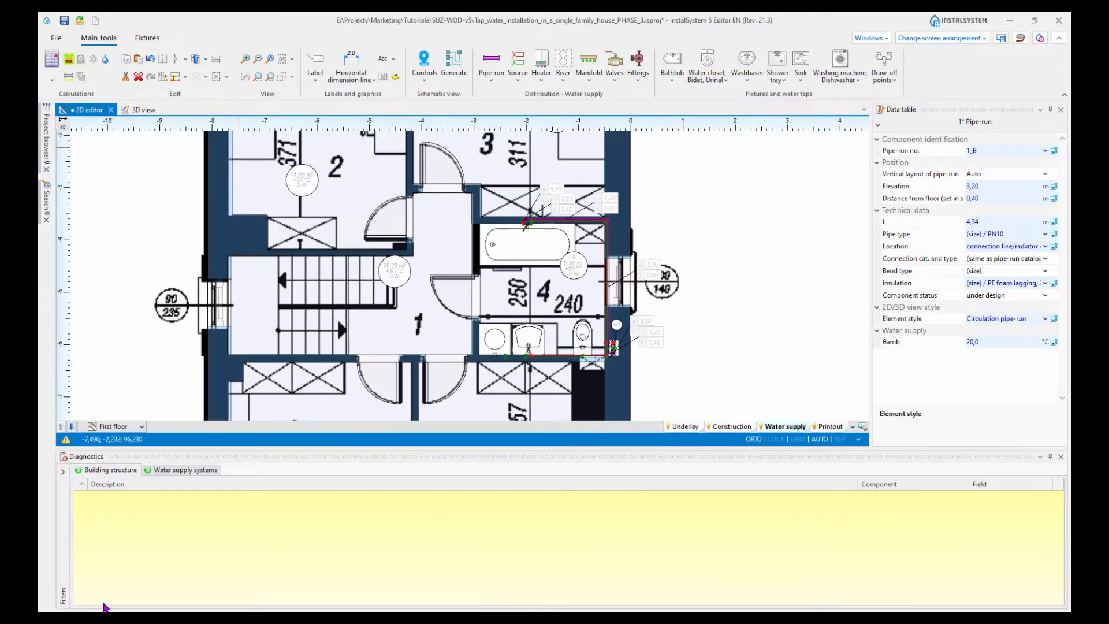
click(163, 472)
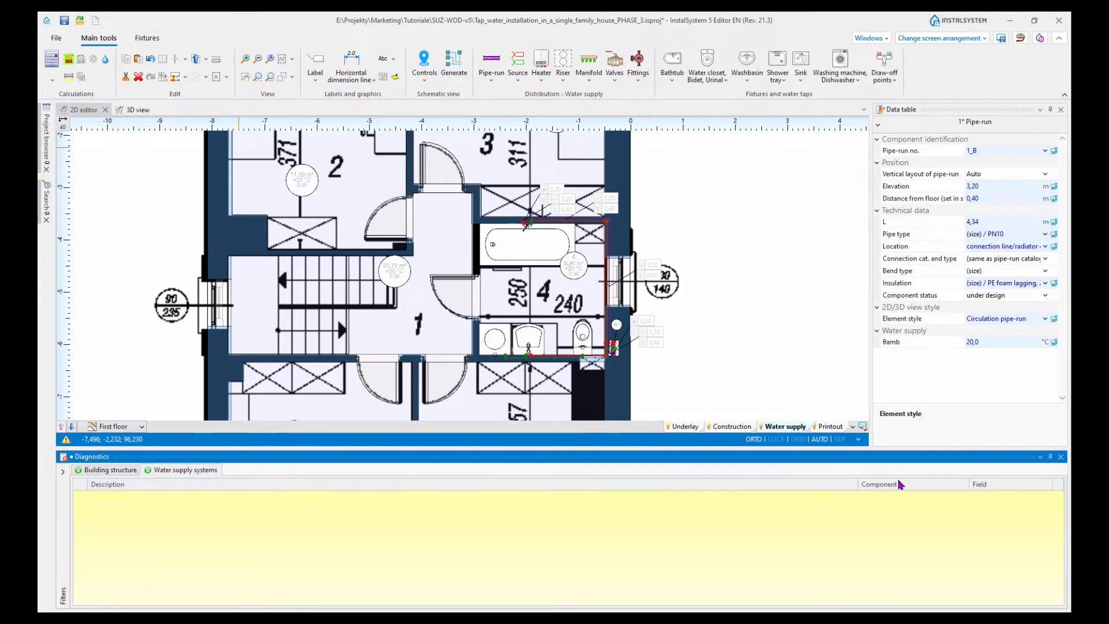
click(1050, 458)
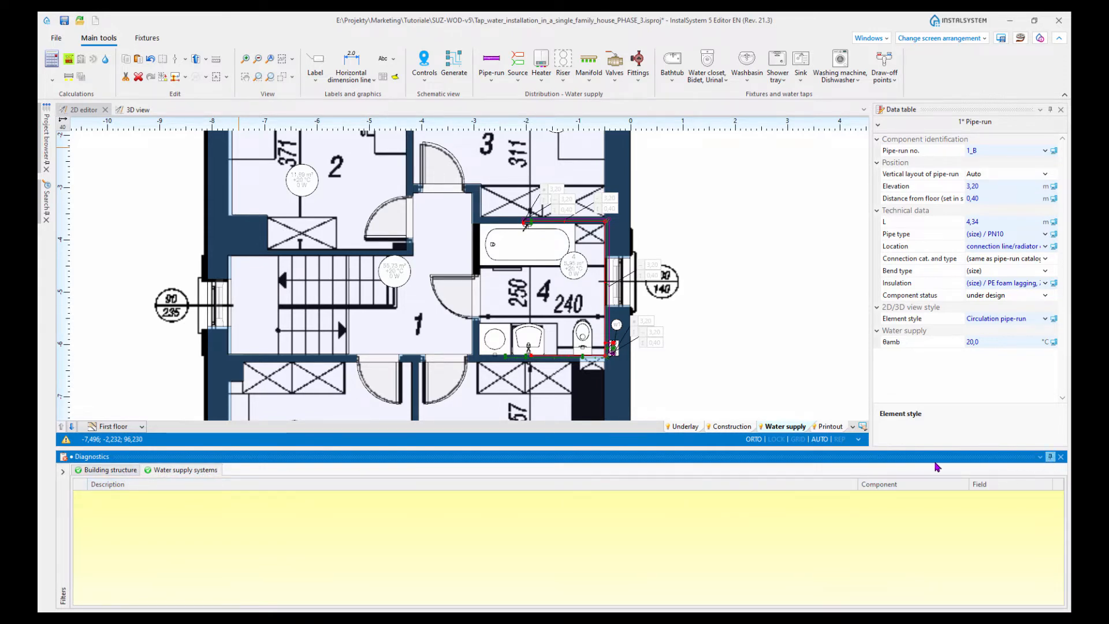
Step: Open the 3D view and dock it beside the 2D editor, widening the 3D side slightly
scroll(735, 421, down, 2)
middle_drag(710, 429, 436, 400)
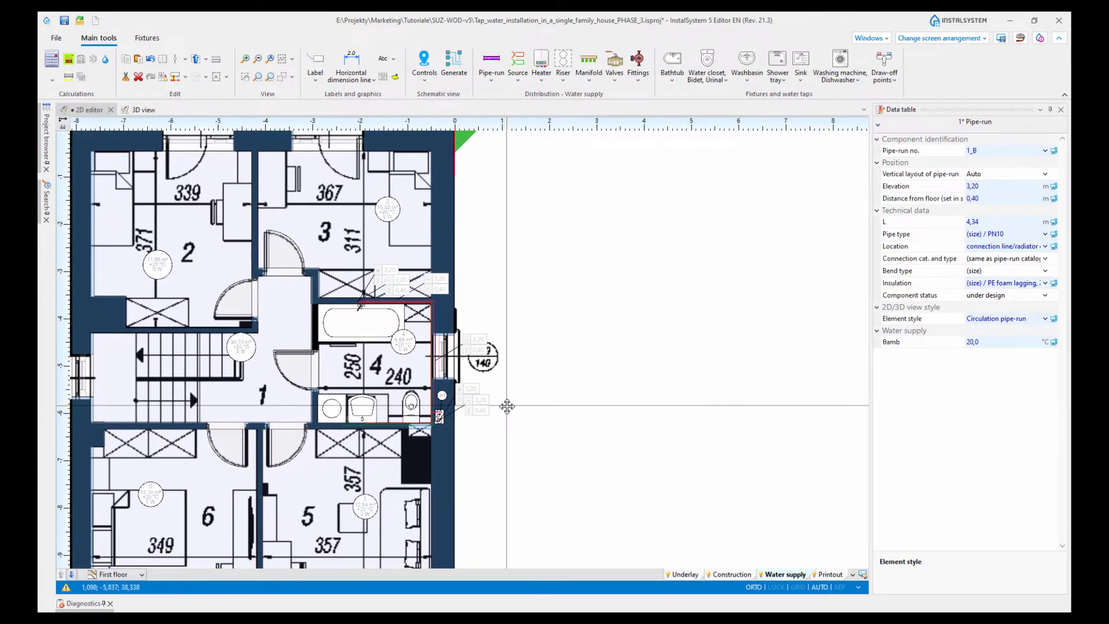
click(139, 110)
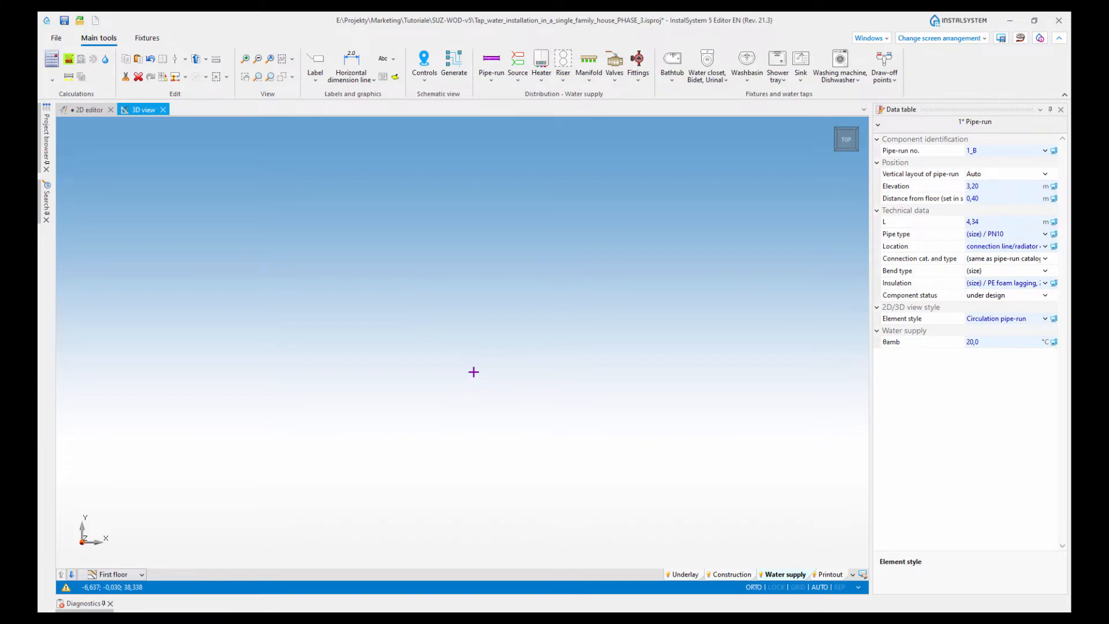
drag(143, 109, 484, 348)
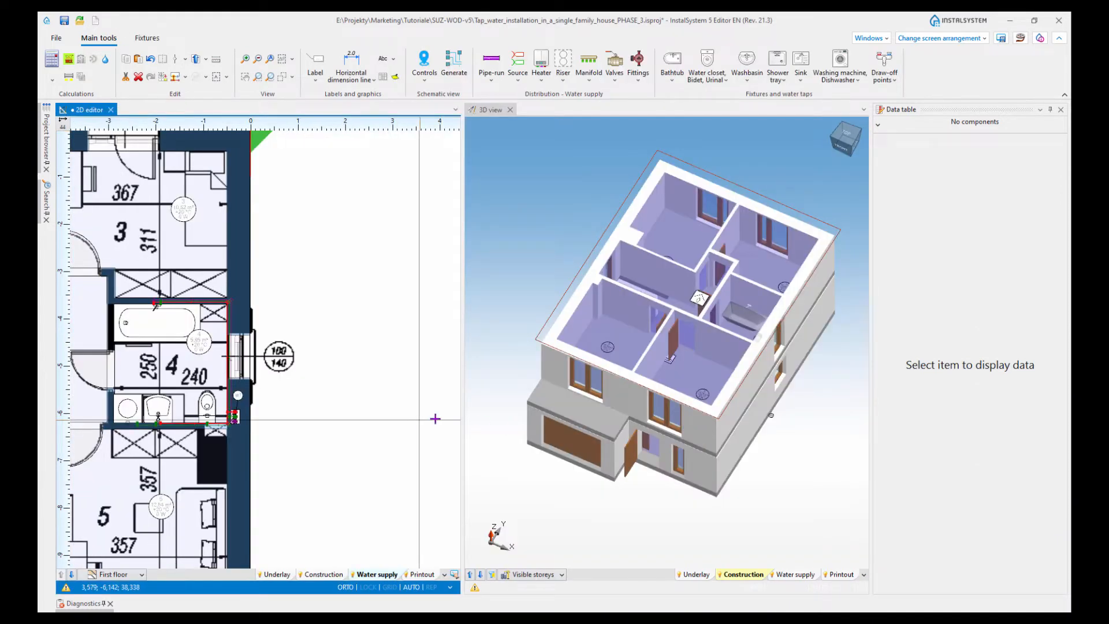
drag(465, 417, 438, 417)
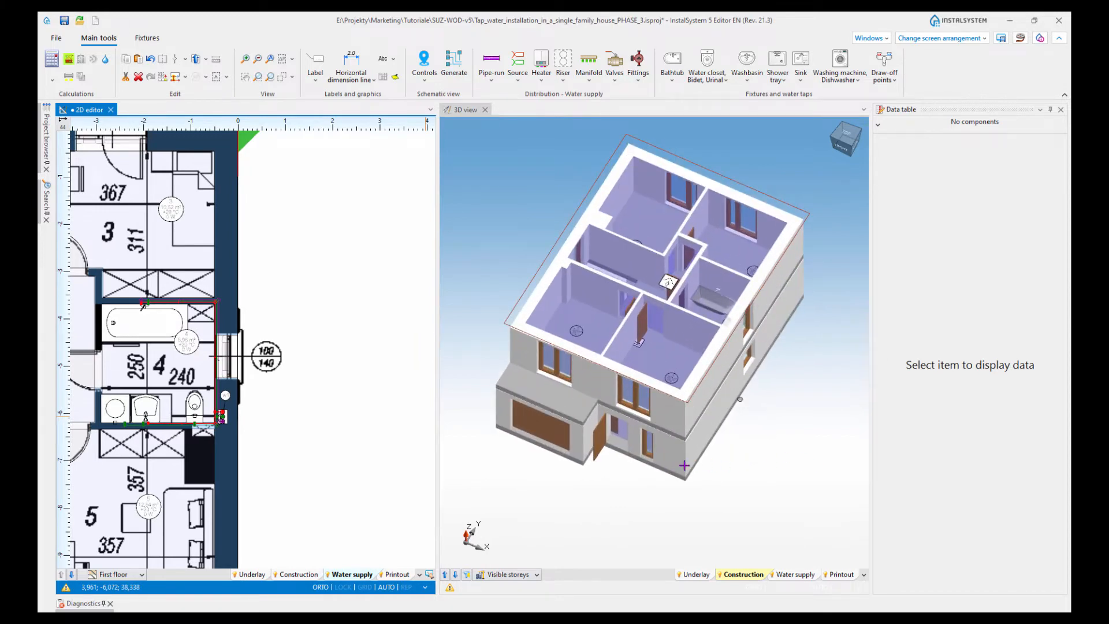
Step: Set the 3D view's Water supply layer to be the only one visible when active, and visible when inactive
drag(682, 477, 659, 458)
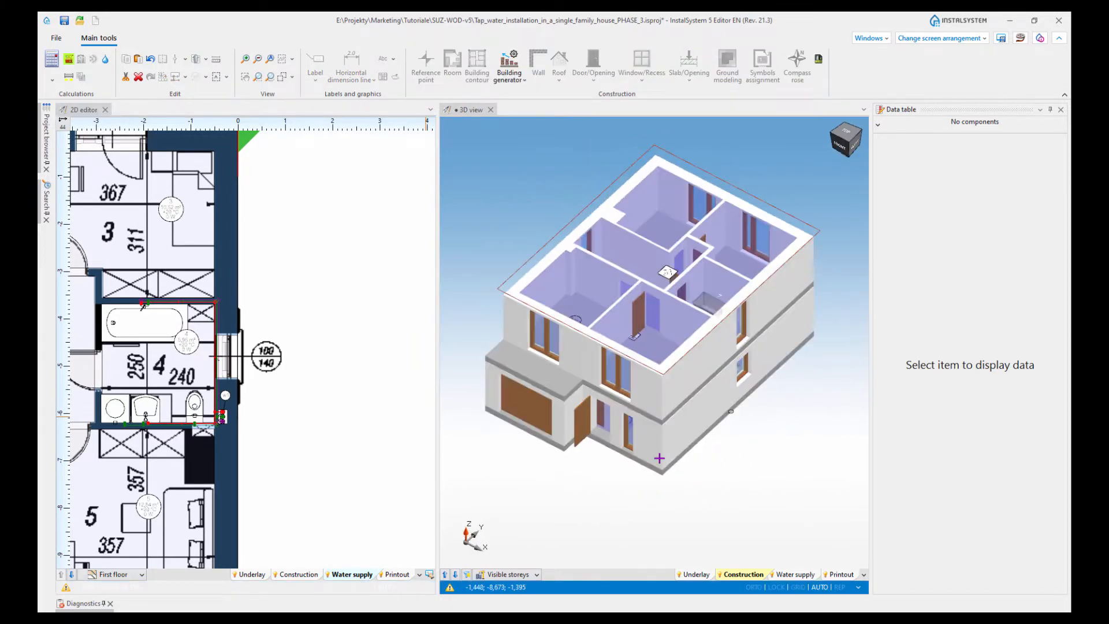
scroll(769, 315, up, 5)
middle_drag(686, 323, 628, 342)
middle_drag(561, 353, 653, 311)
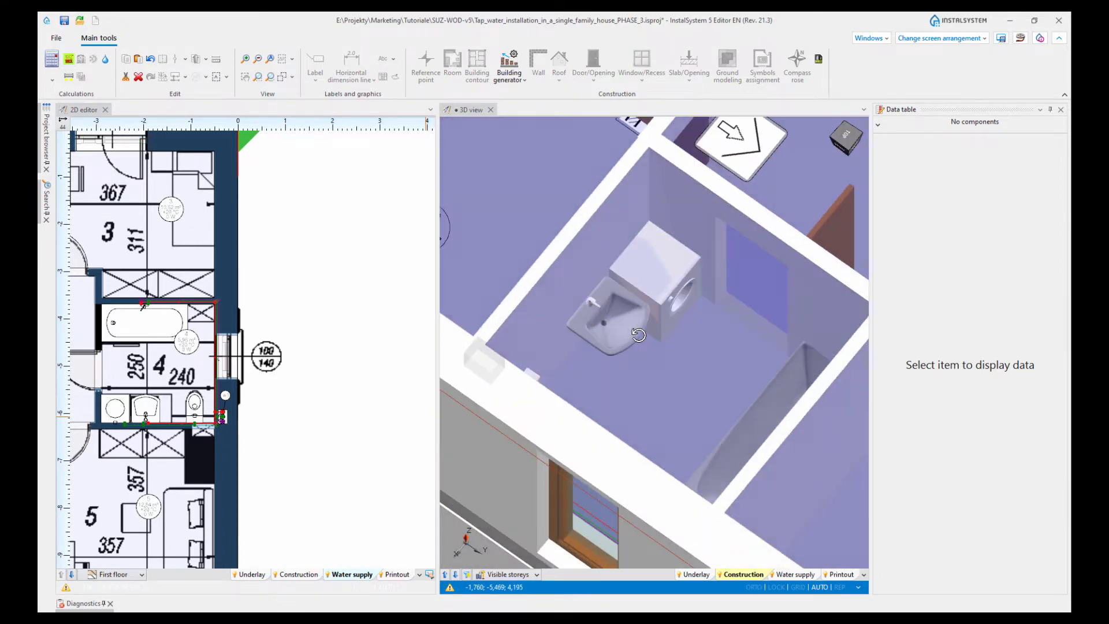
scroll(651, 359, down, 8)
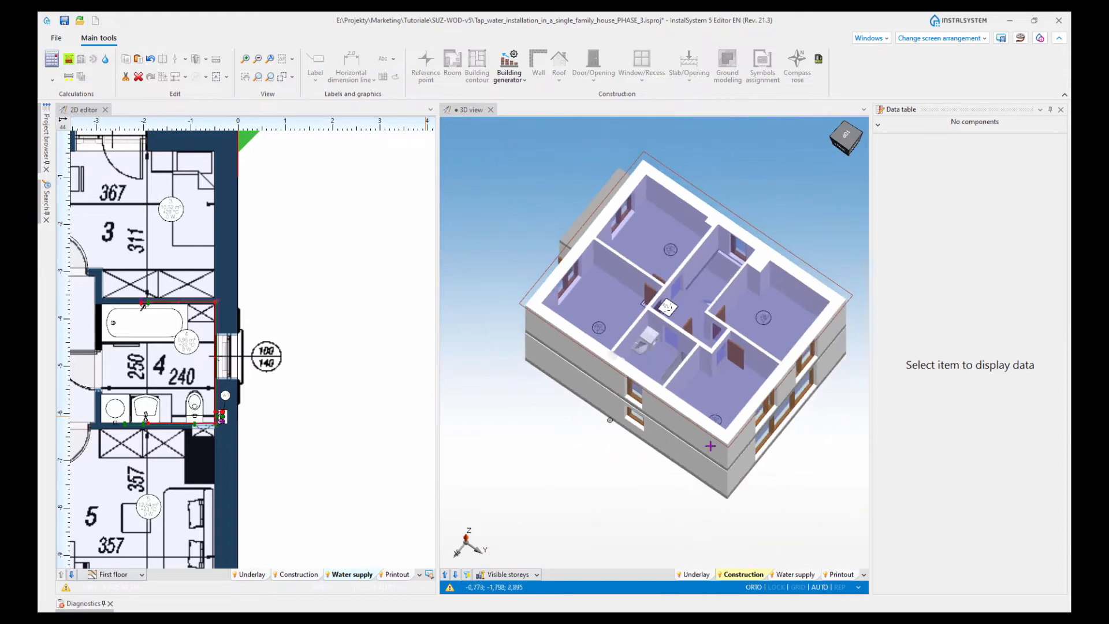
click(791, 576)
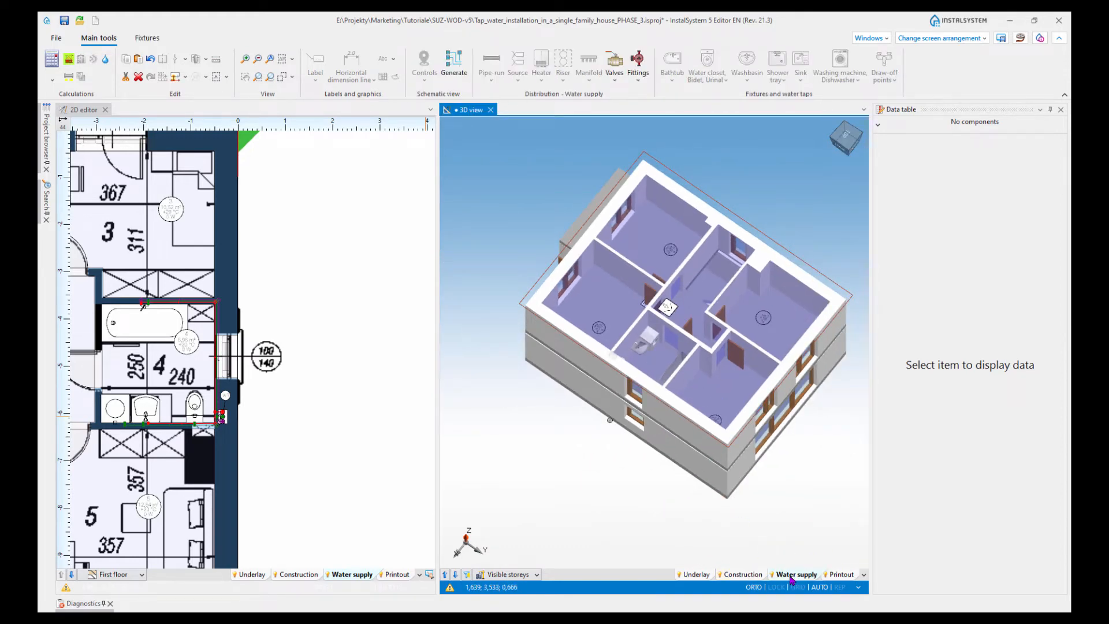
right_click(790, 577)
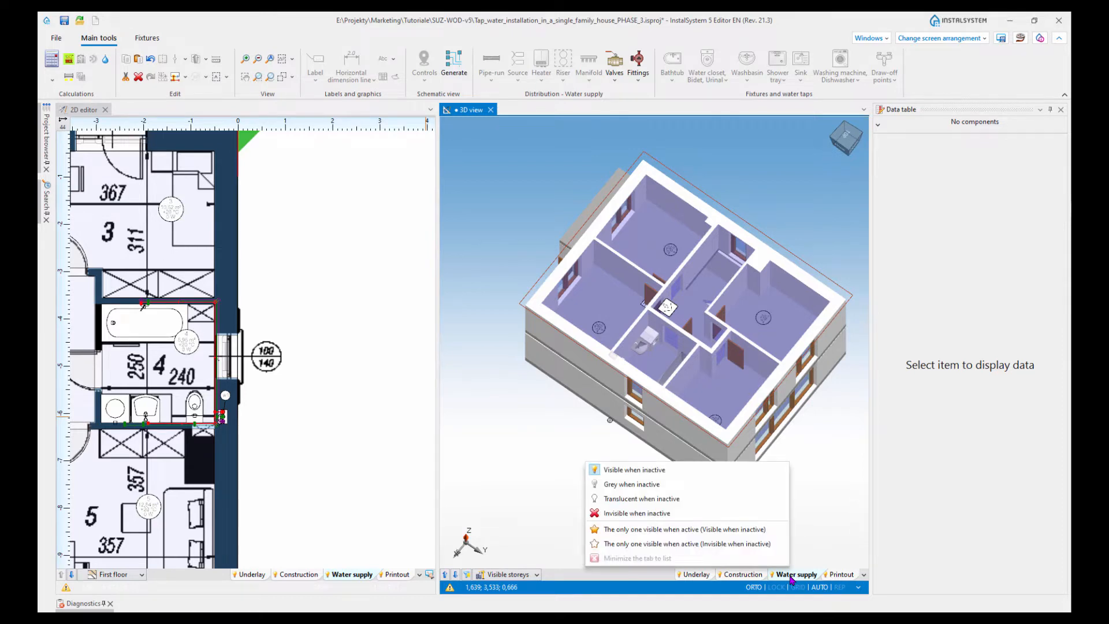
click(644, 535)
Step: Examine the ground floor's pipe-runs, heater and fixture connections in 3D from several sides
scroll(663, 453, up, 3)
shift+middle_drag(715, 446, 734, 394)
scroll(554, 453, up, 3)
shift+middle_drag(481, 419, 518, 472)
scroll(518, 473, up, 3)
middle_drag(558, 512, 586, 461)
mouse_move(715, 416)
shift+middle_down()
mouse_move(732, 422)
mouse_move(705, 423)
shift+middle_up()
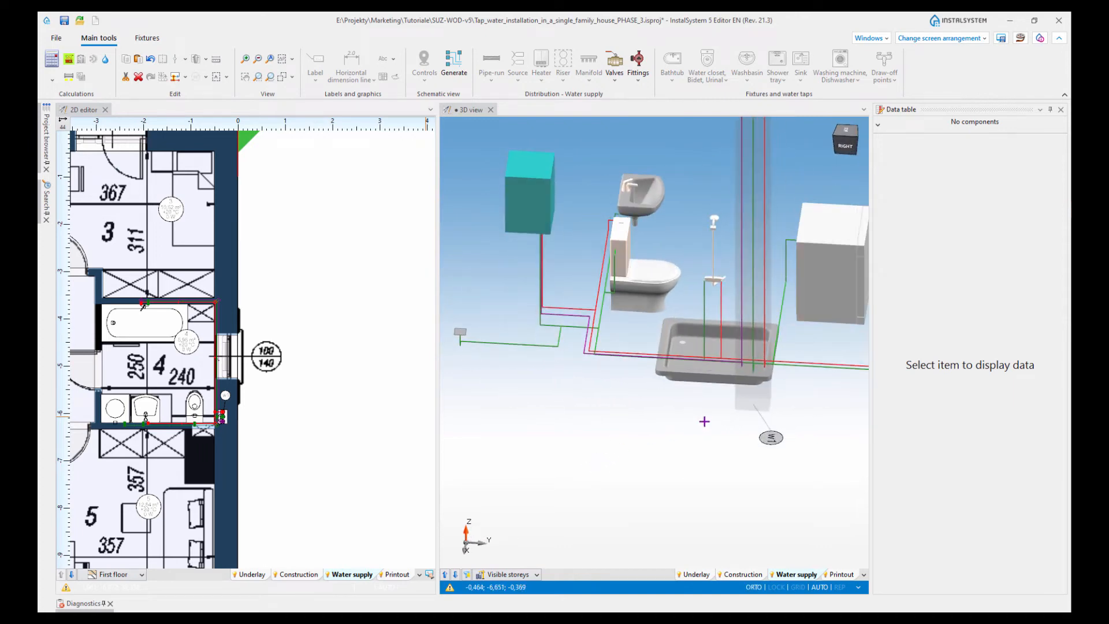
shift+middle_drag(808, 411, 710, 427)
shift+middle_drag(789, 448, 640, 429)
middle_drag(730, 459, 698, 458)
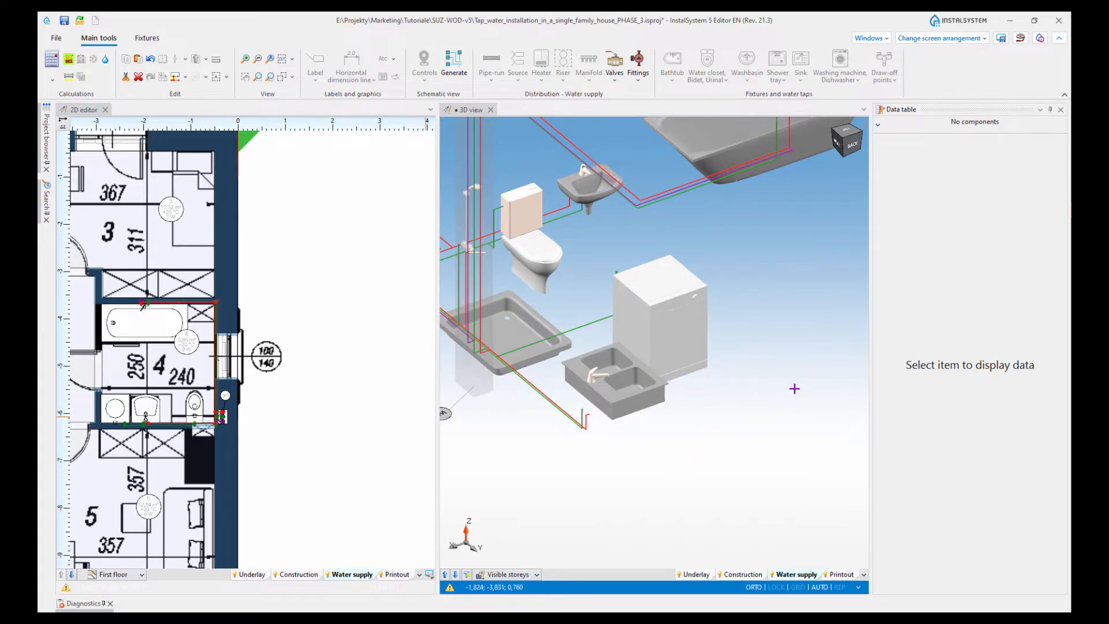
shift+middle_drag(782, 431, 655, 438)
scroll(708, 436, down, 3)
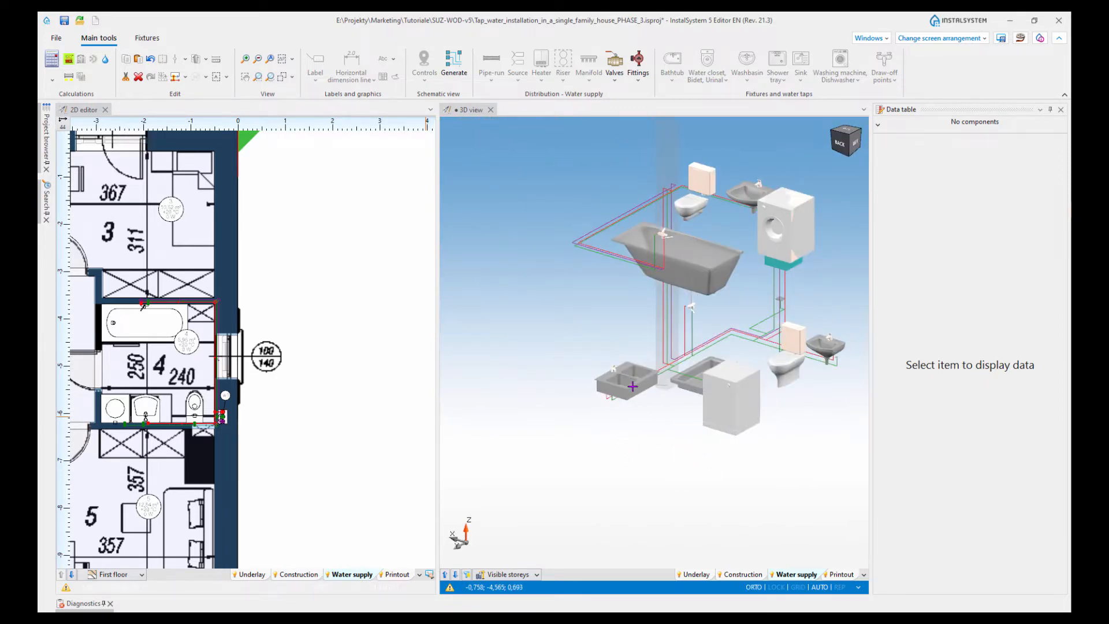
Step: Inspect the first floor bathroom's fixture connections, the circulation pipe-run and the riser in 3D
scroll(633, 386, up, 3)
scroll(688, 399, down, 3)
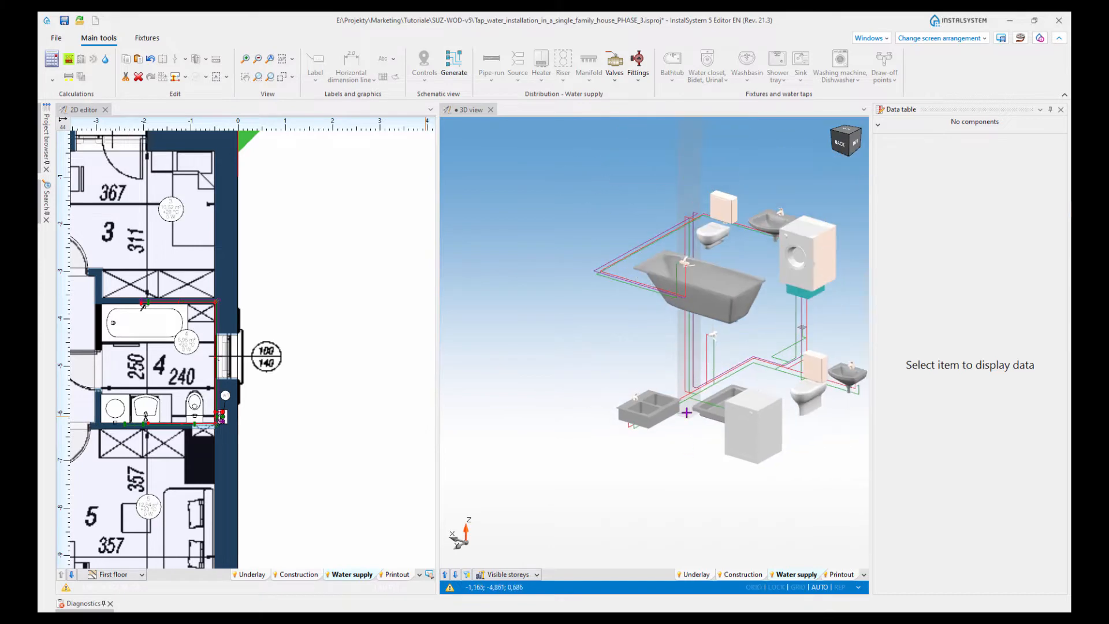
shift+middle_drag(686, 413, 658, 390)
scroll(693, 331, up, 3)
middle_drag(725, 328, 745, 373)
shift+middle_drag(695, 287, 721, 336)
scroll(776, 287, up, 3)
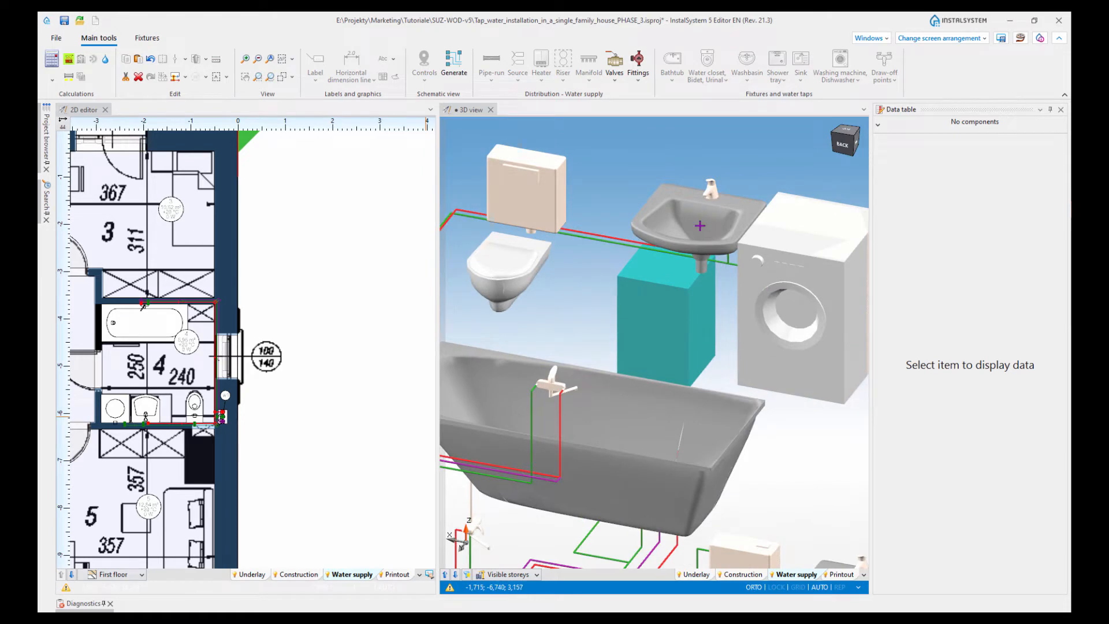
scroll(700, 226, down, 3)
shift+middle_drag(728, 203, 618, 240)
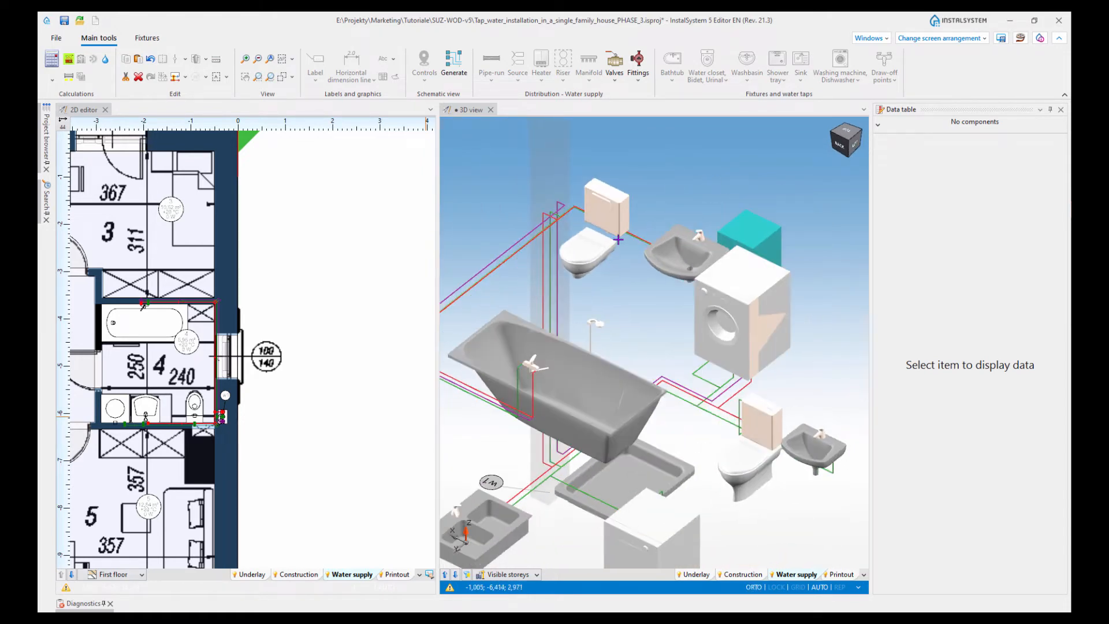
scroll(594, 277, down, 3)
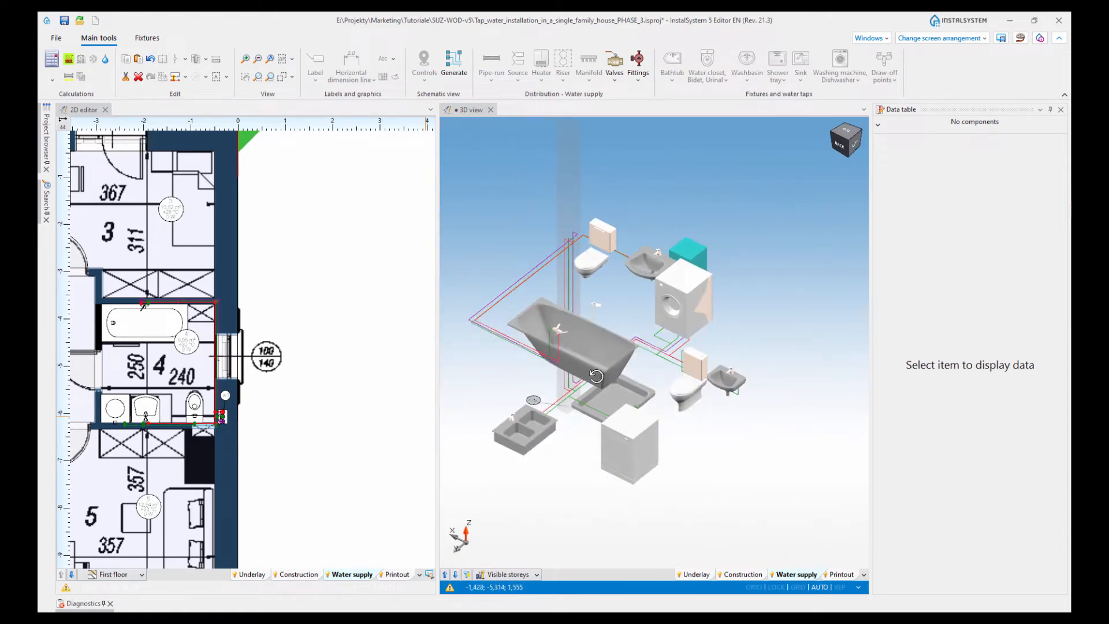
shift+middle_drag(596, 376, 720, 393)
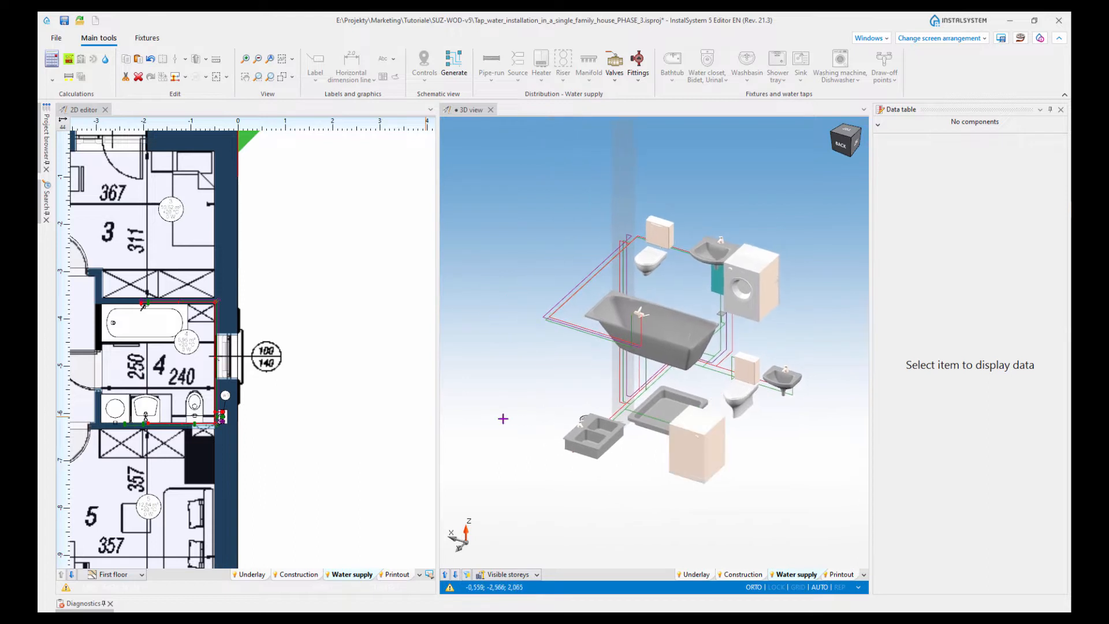
Step: Widen the 2D editor beside the 3D view and display the first floor bathroom with its riser in it
drag(442, 425, 474, 427)
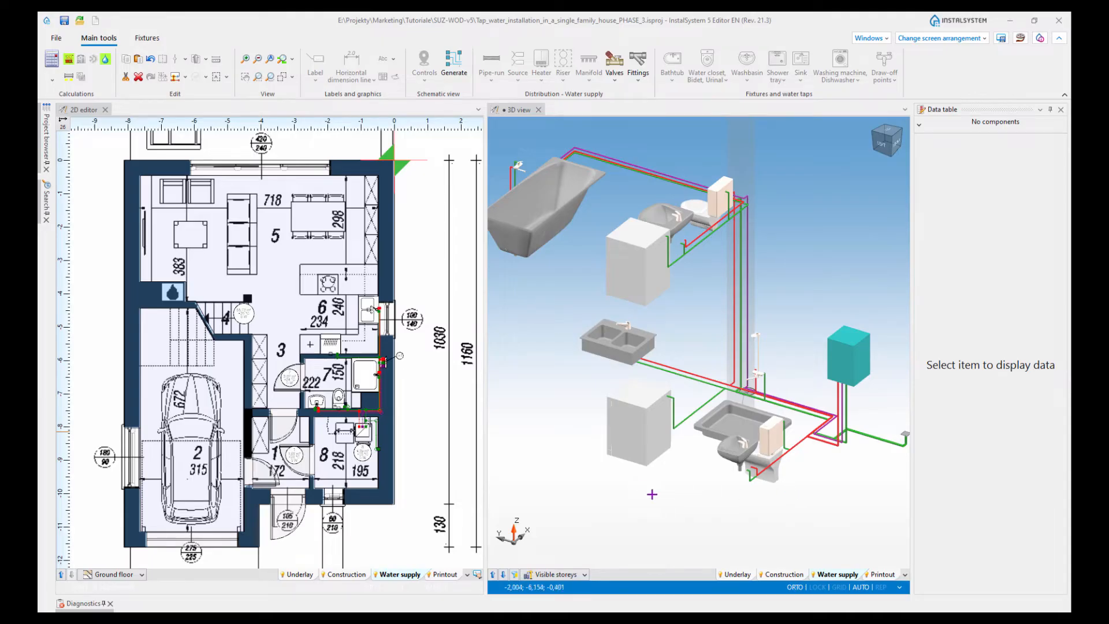
middle_drag(636, 479, 644, 478)
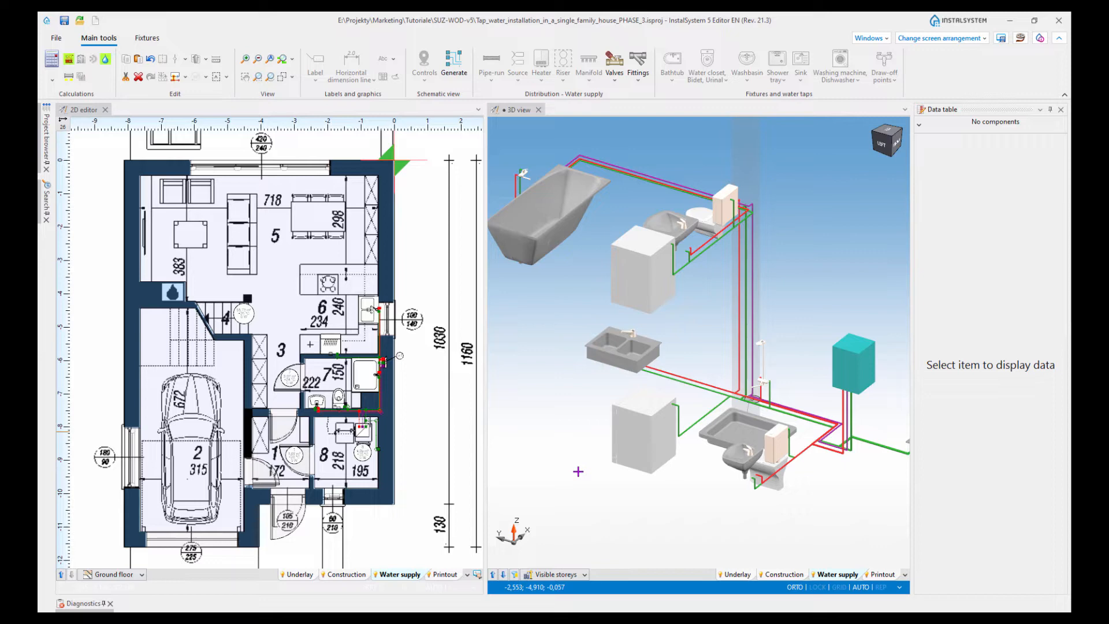
scroll(304, 369, up, 3)
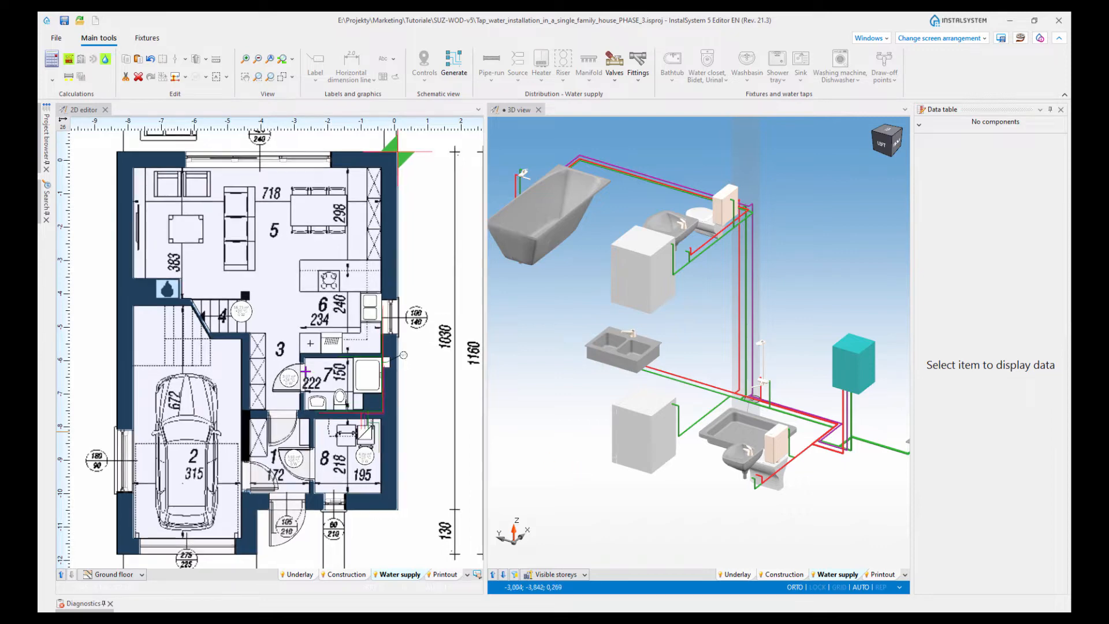
middle_drag(403, 399, 367, 396)
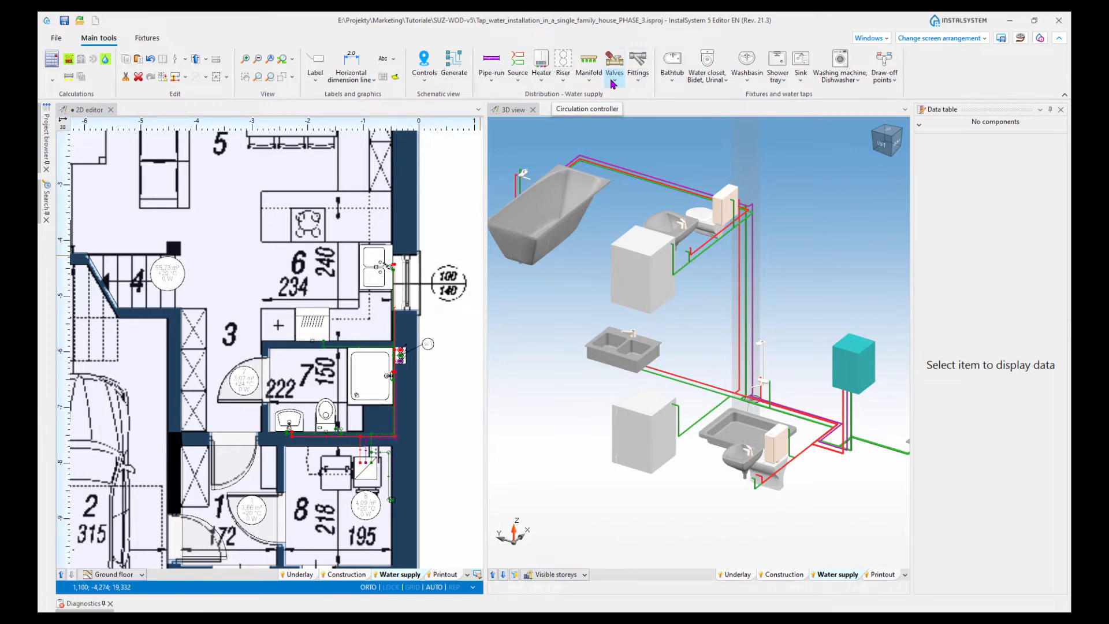
scroll(311, 447, up, 3)
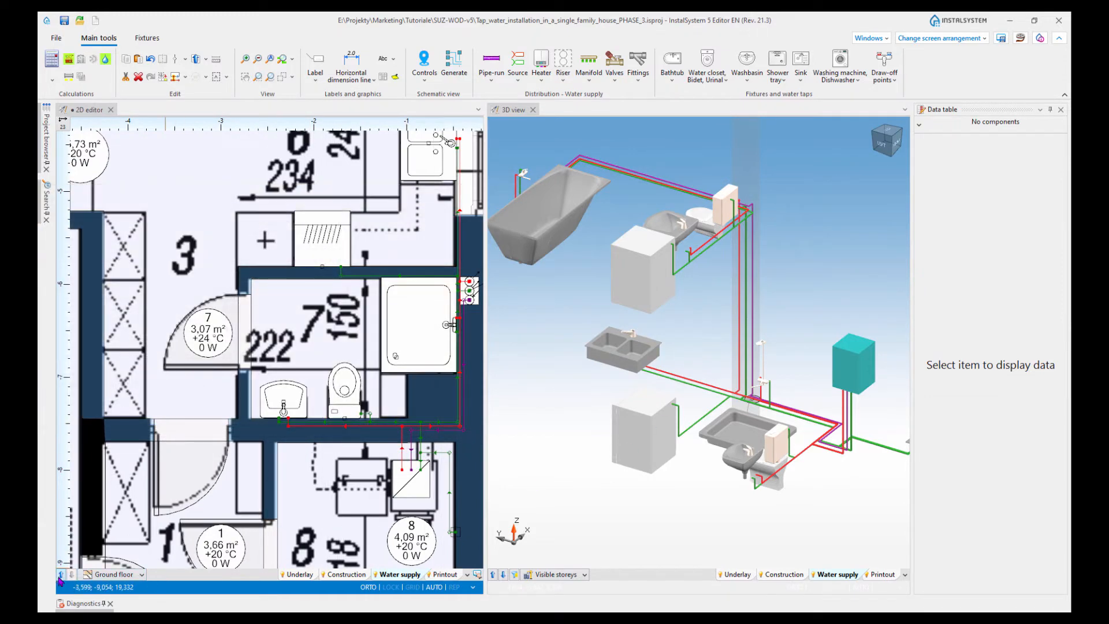
click(60, 574)
scroll(367, 435, up, 6)
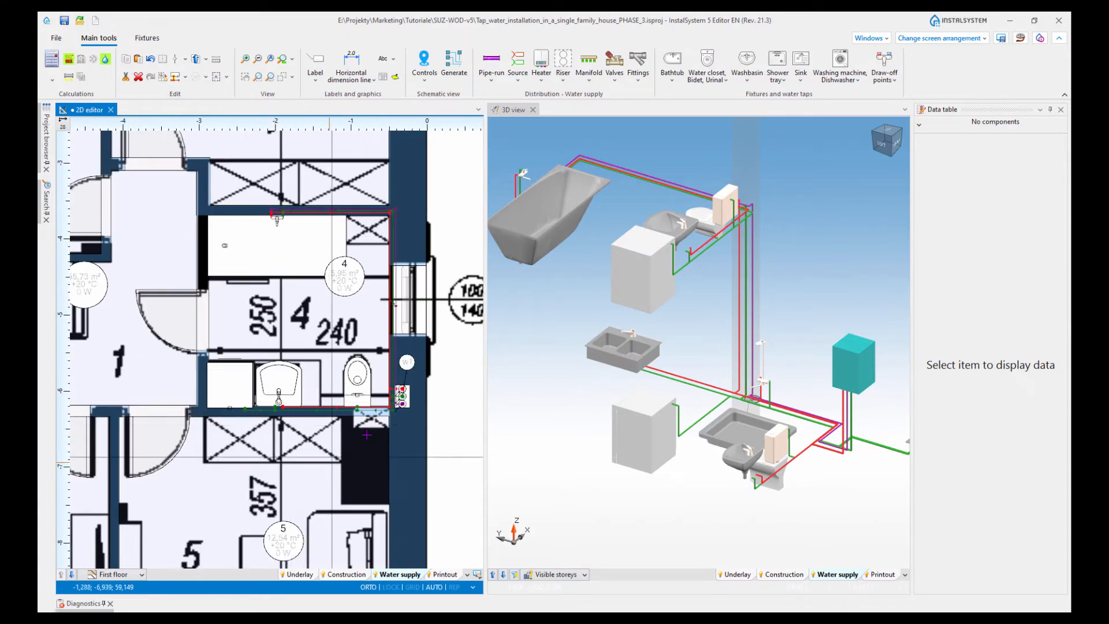
scroll(367, 434, up, 3)
middle_drag(299, 342, 275, 381)
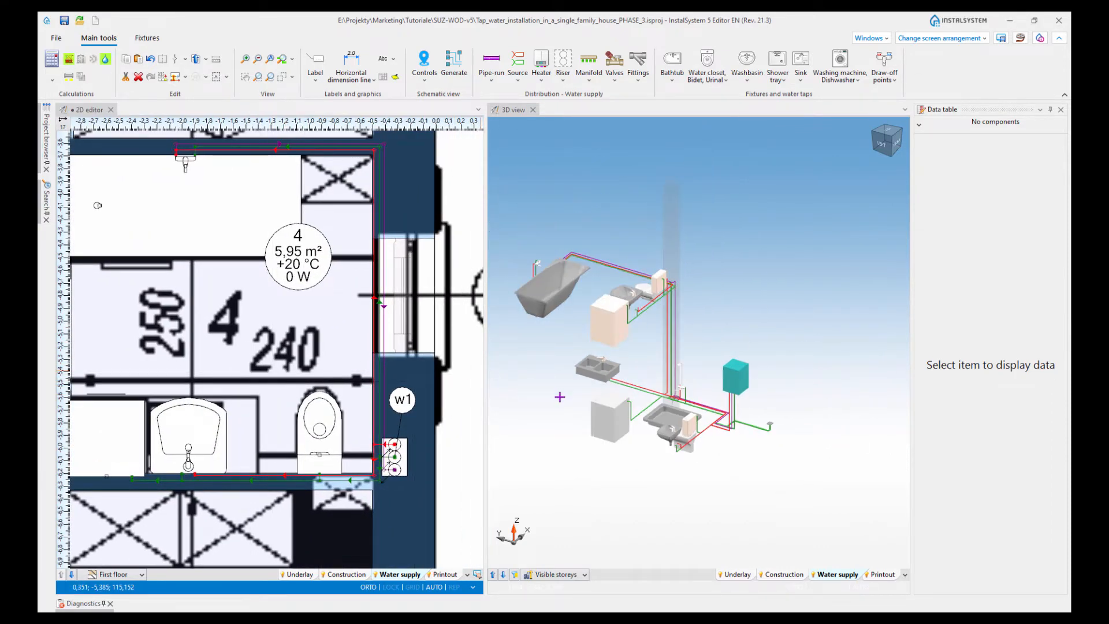
Step: Insert shut-off valves on the cold water, circulation and hot water pipe-runs just below the heater in 3D
scroll(761, 457, up, 3)
mouse_move(761, 457)
middle_down()
mouse_move(737, 442)
mouse_move(754, 441)
mouse_move(746, 446)
middle_up()
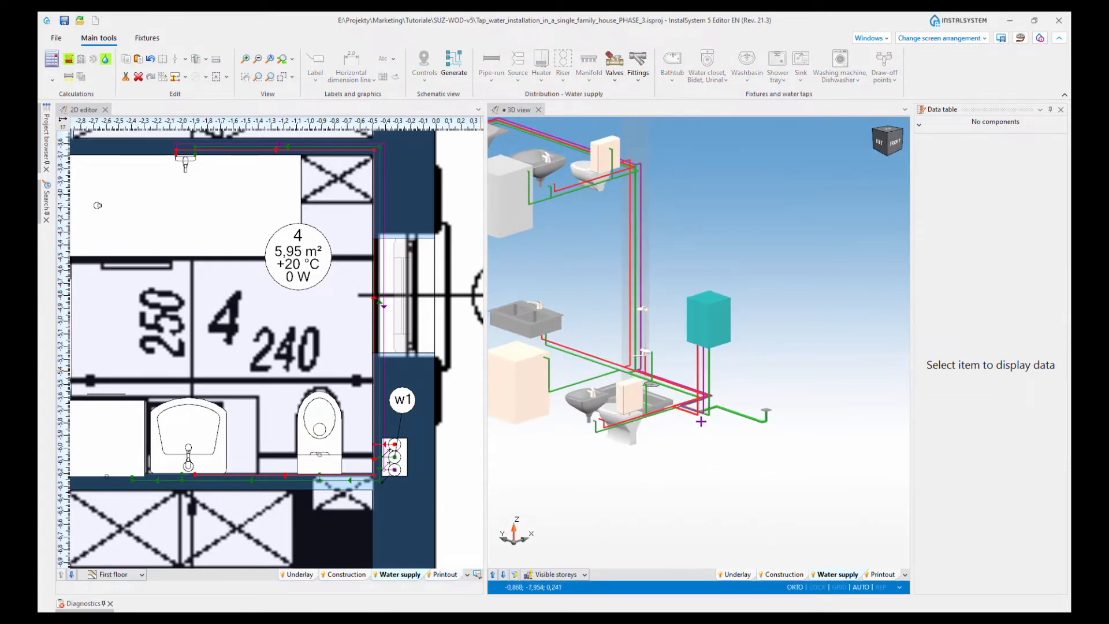
middle_drag(764, 365, 797, 386)
scroll(769, 366, up, 5)
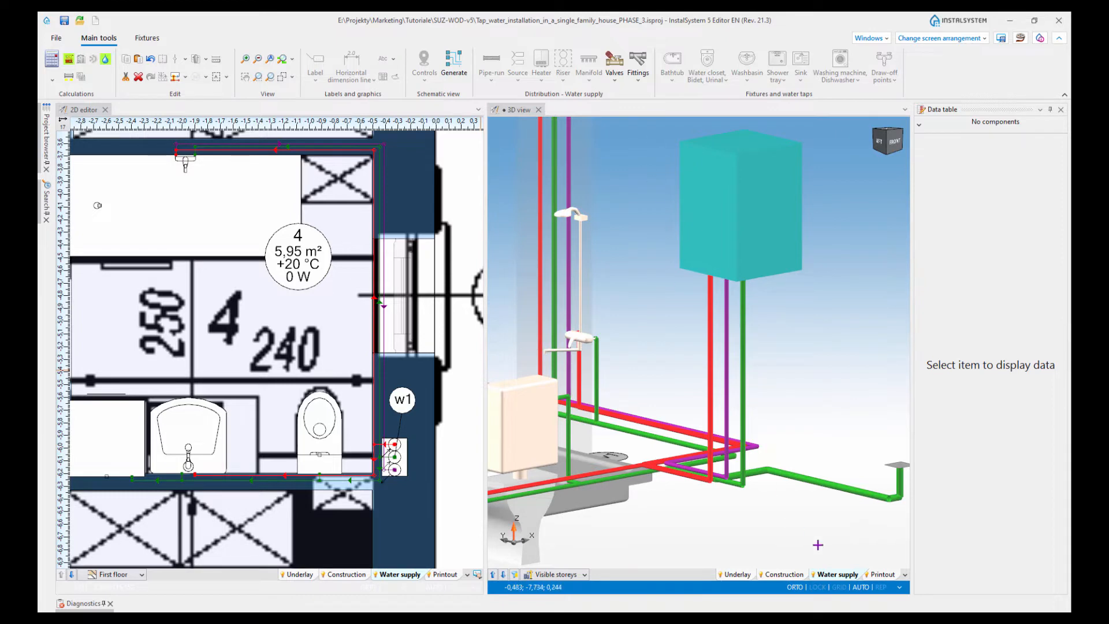
click(617, 84)
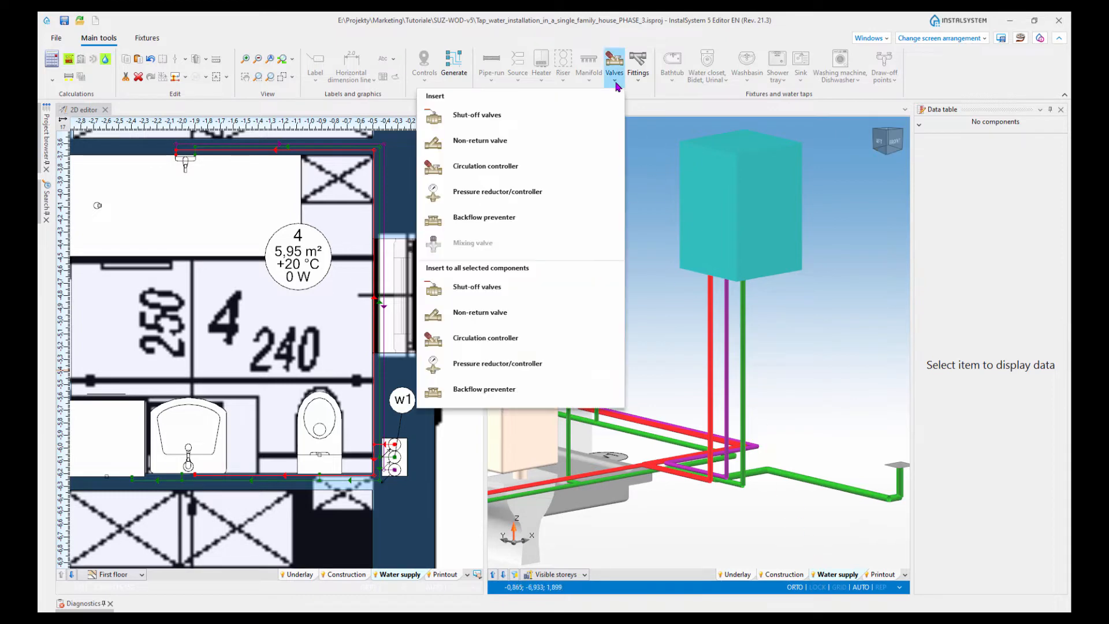
click(465, 119)
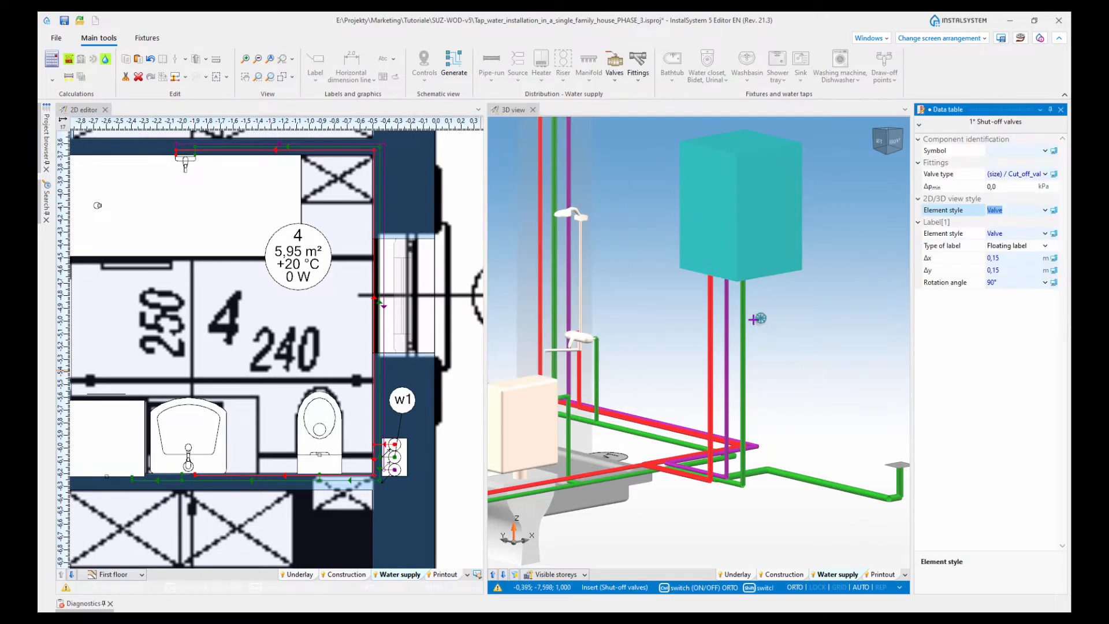
click(762, 329)
scroll(764, 346, up, 3)
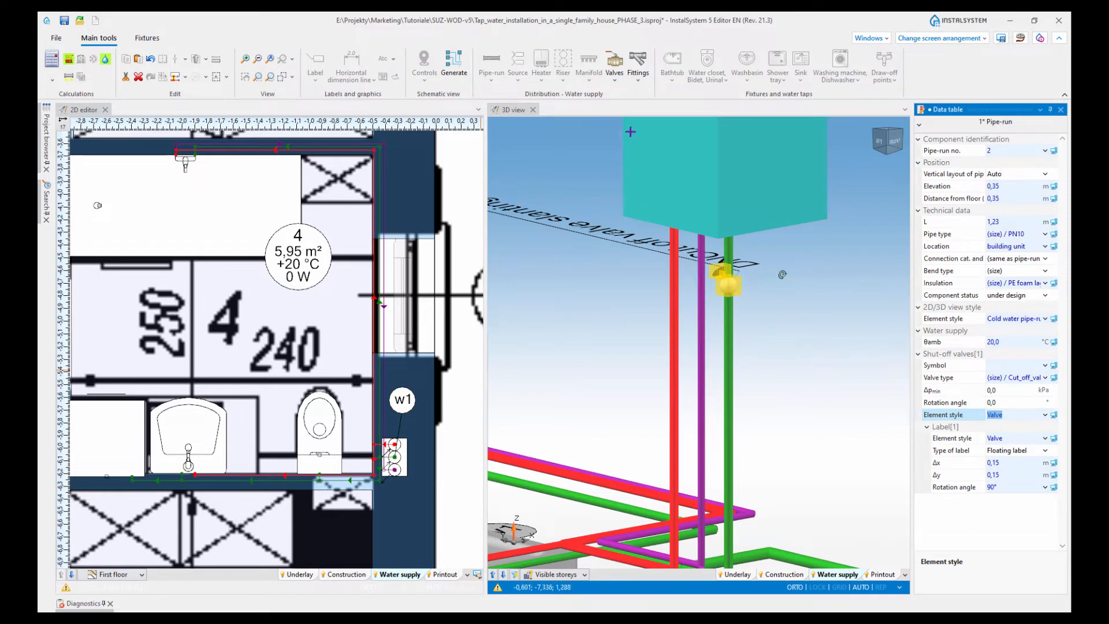
click(614, 60)
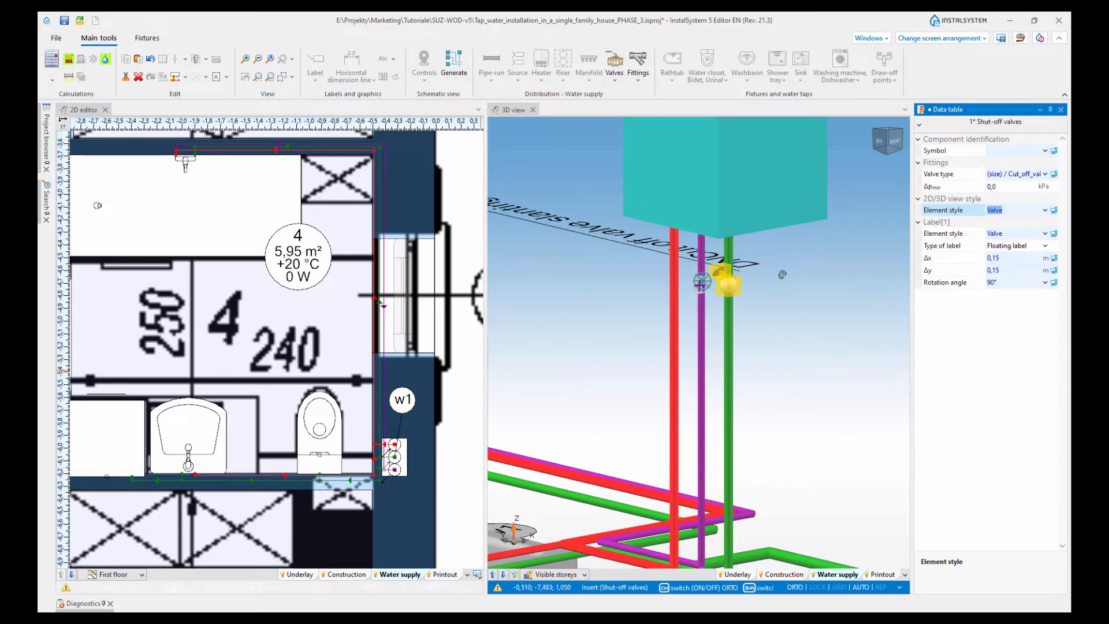
click(621, 75)
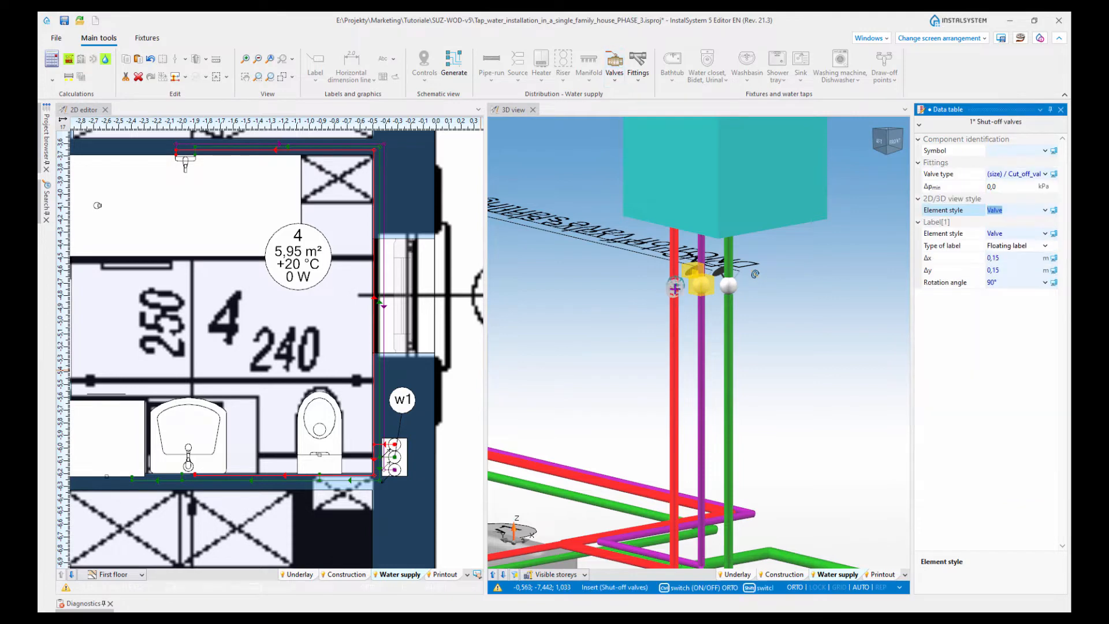
click(726, 446)
Step: Insert a filter on the circulation pipe-run below its shut-off valve under the heater
click(634, 88)
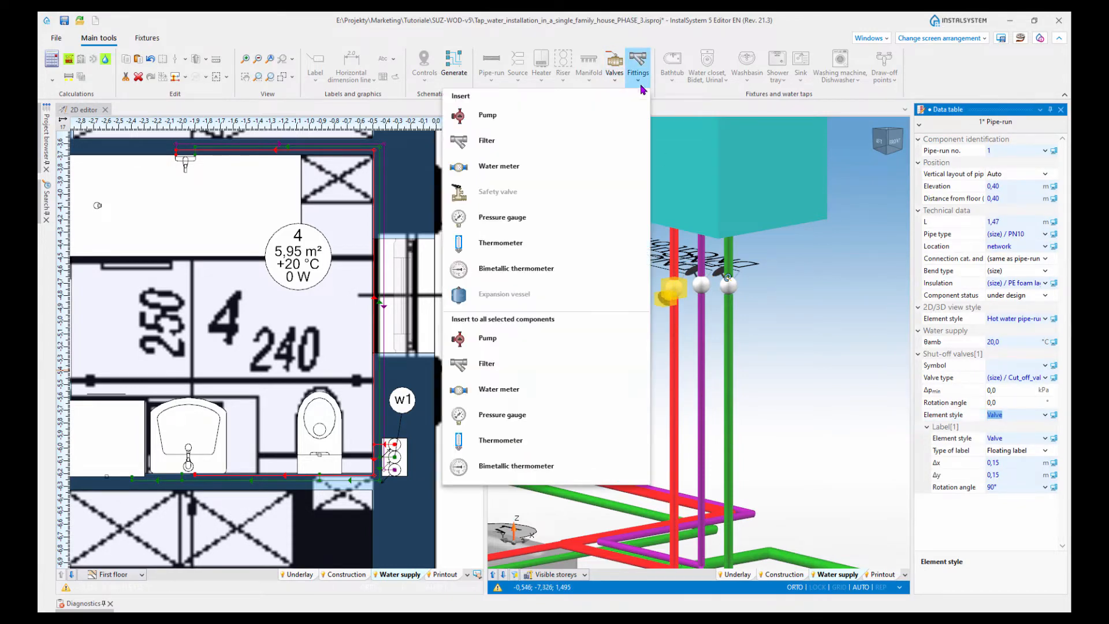
click(492, 141)
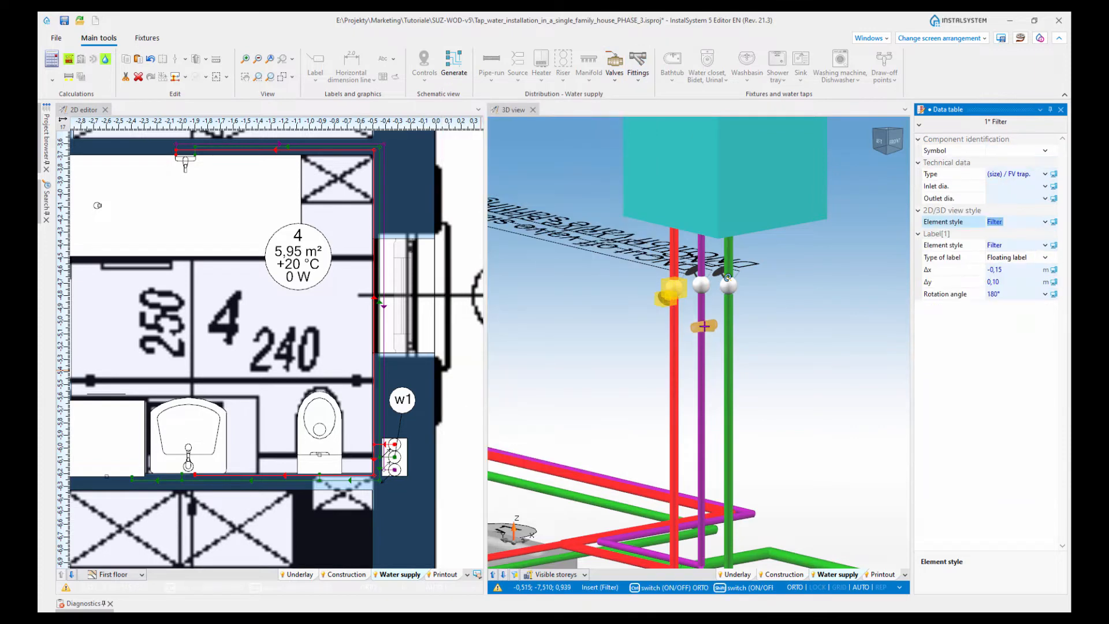
click(706, 333)
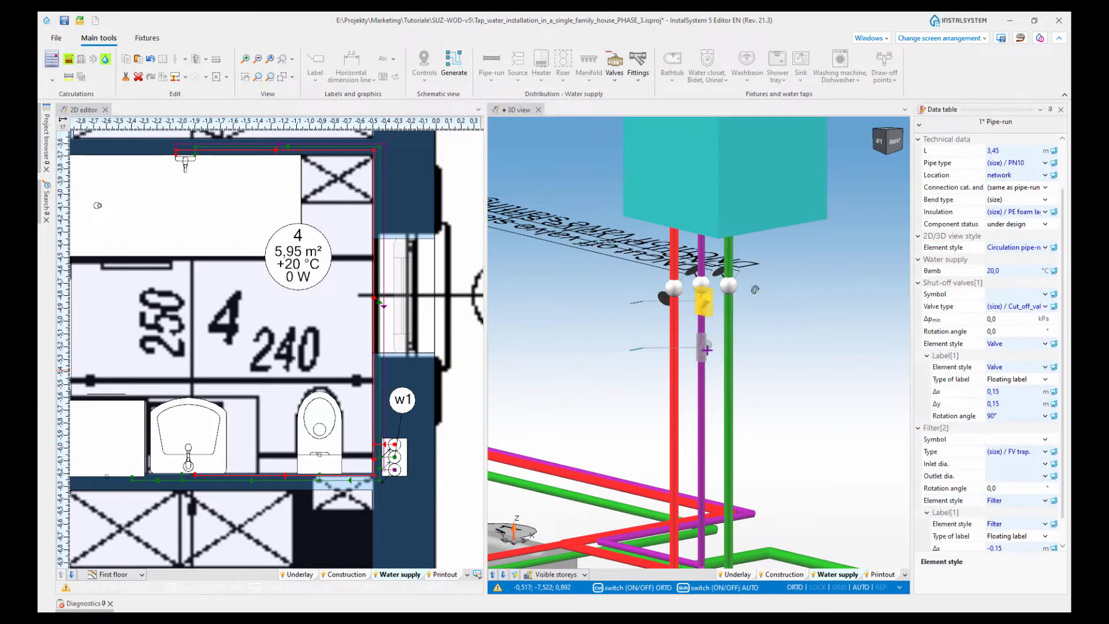
click(795, 341)
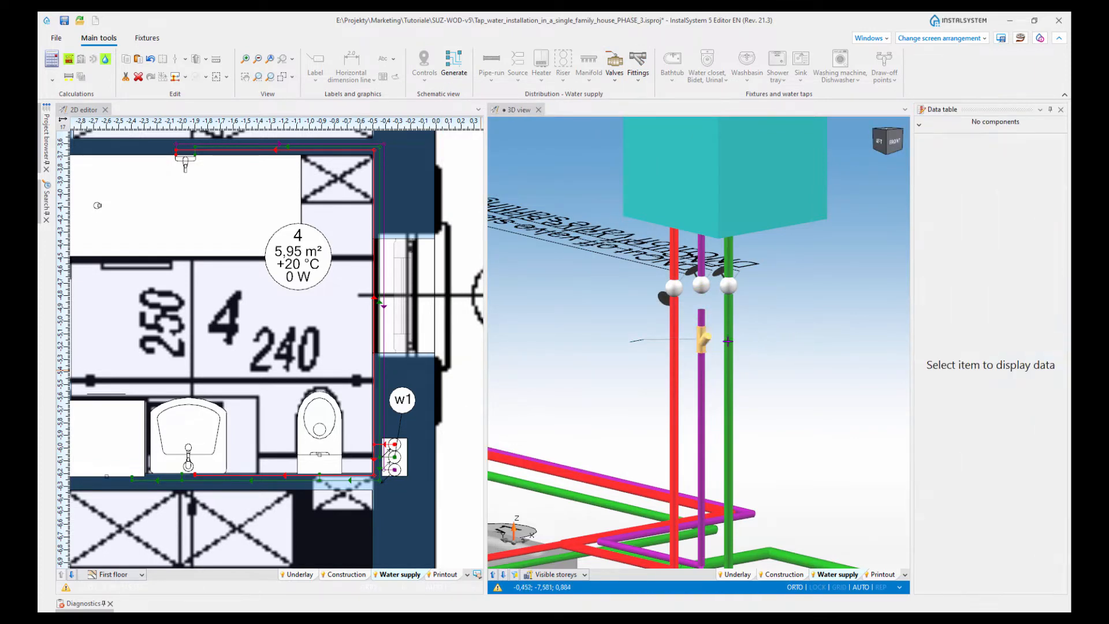
Step: Insert a second shut-off valve on the circulation pipe-run, below the filter
click(621, 84)
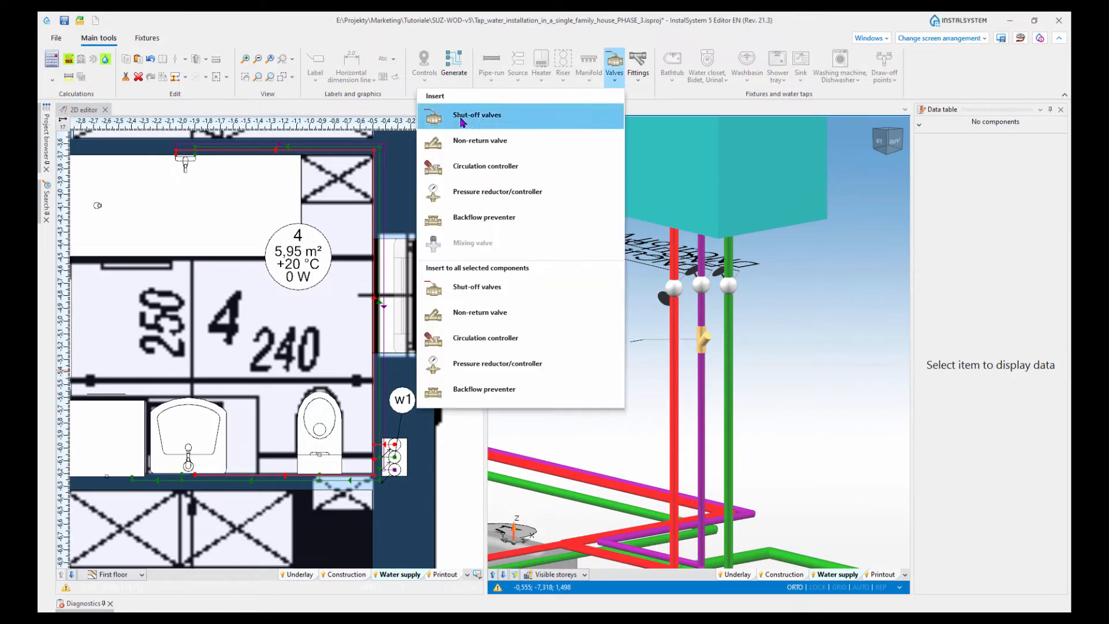
click(477, 115)
click(702, 383)
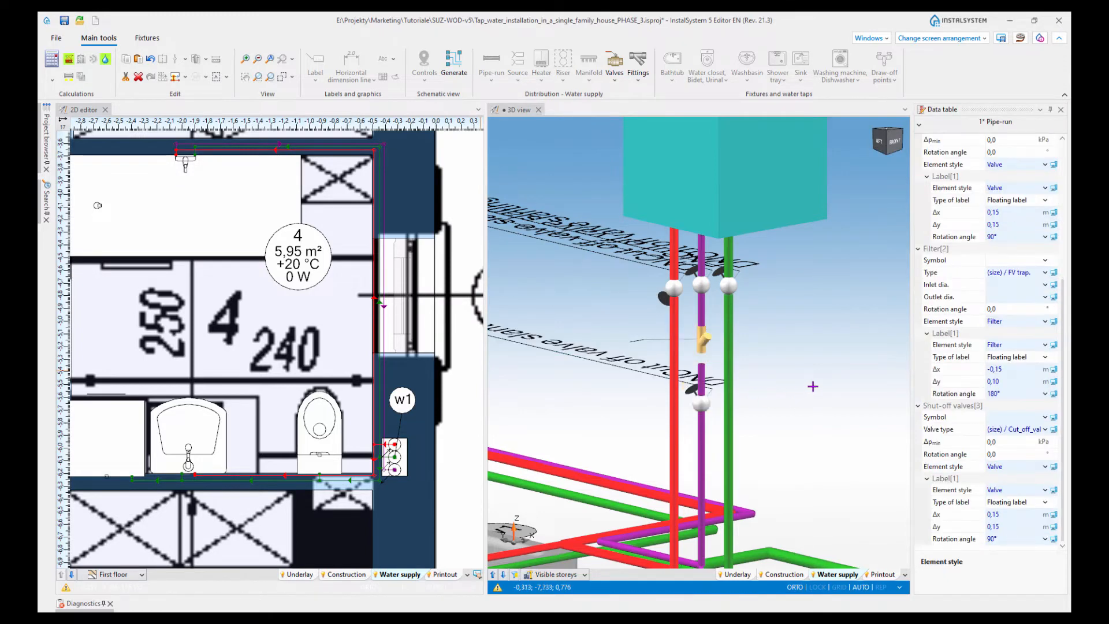
key(Escape)
Step: Insert a shut-off valve on the horizontal cold water pipe-run next to the bend at the water source
scroll(826, 382, down, 3)
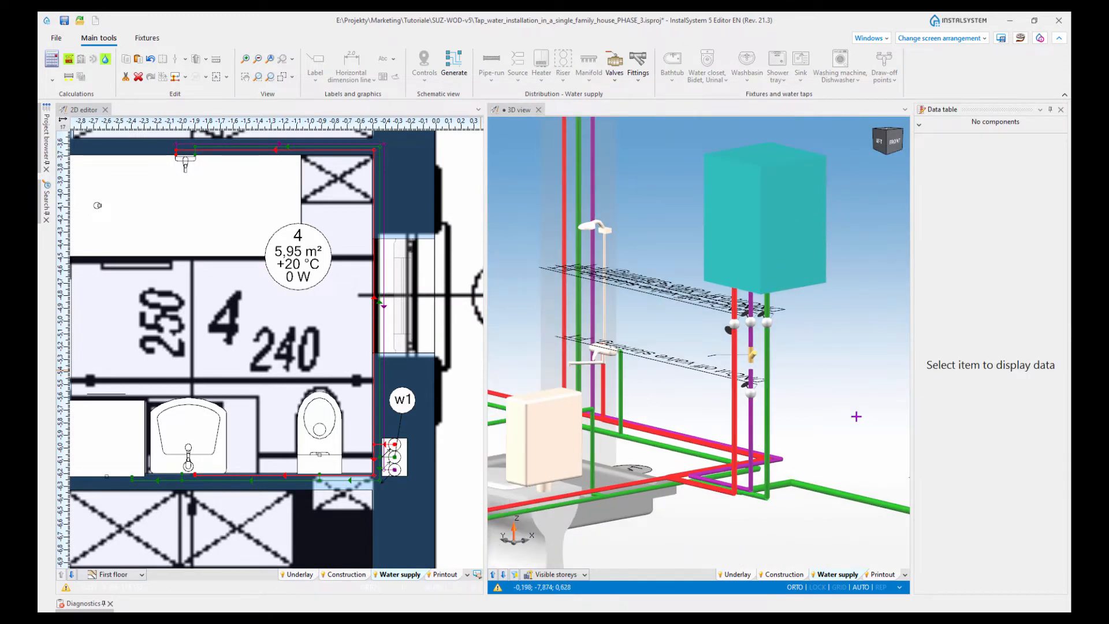
middle_drag(856, 416, 770, 462)
scroll(794, 463, up, 3)
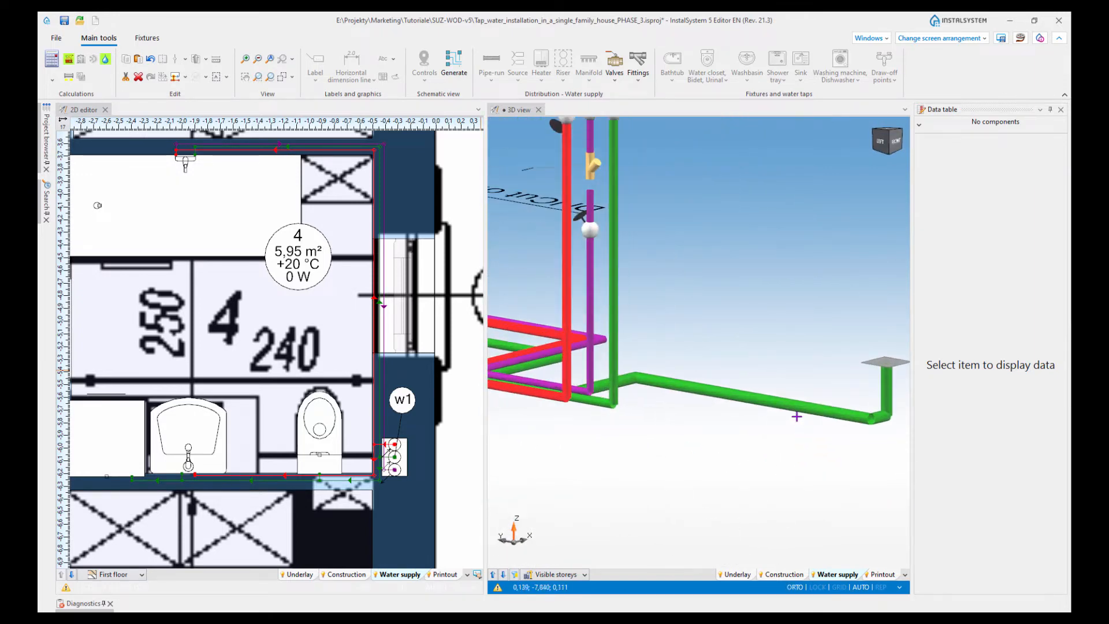
middle_drag(739, 350, 674, 355)
middle_drag(711, 465, 730, 455)
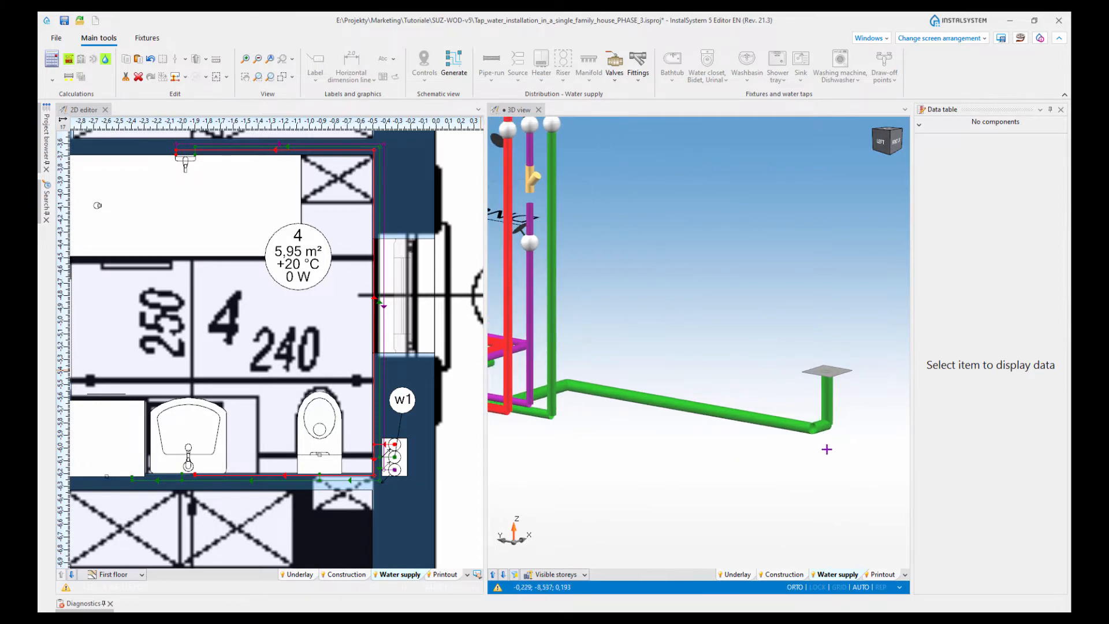
scroll(830, 448, up, 3)
scroll(832, 449, down, 3)
mouse_move(809, 448)
middle_down()
mouse_move(768, 453)
mouse_move(807, 475)
mouse_move(812, 465)
middle_up()
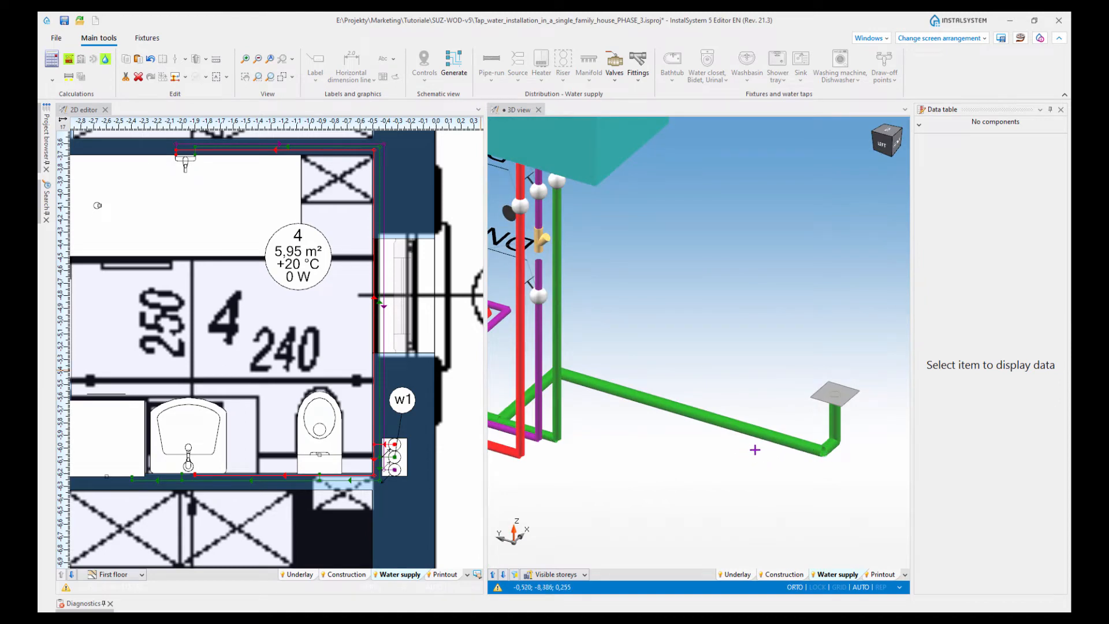
middle_drag(811, 449, 789, 393)
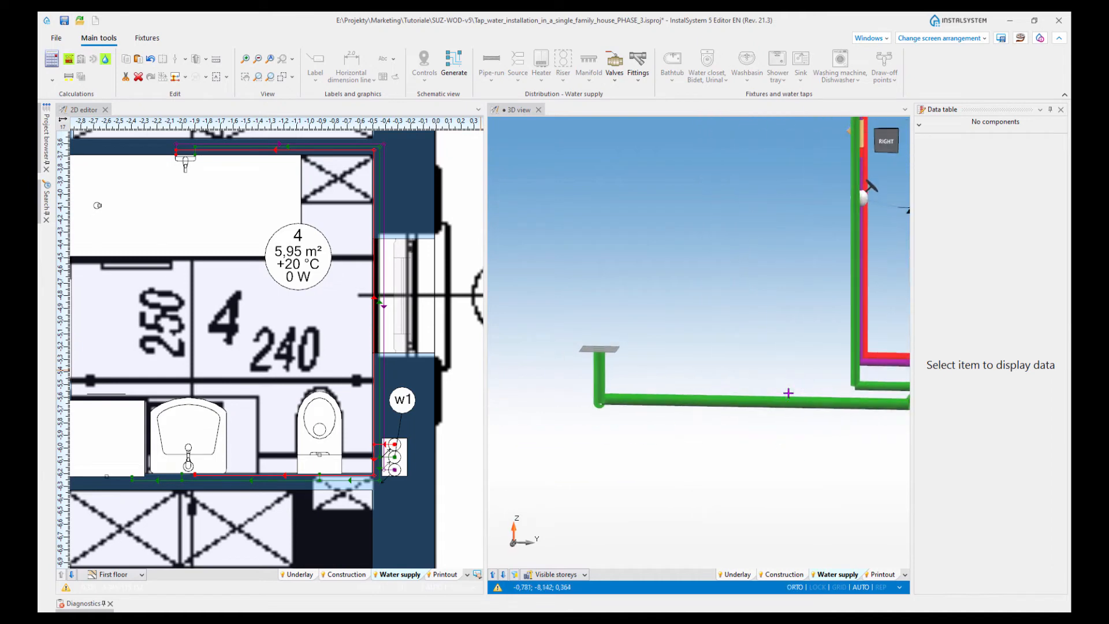
middle_drag(765, 433, 606, 379)
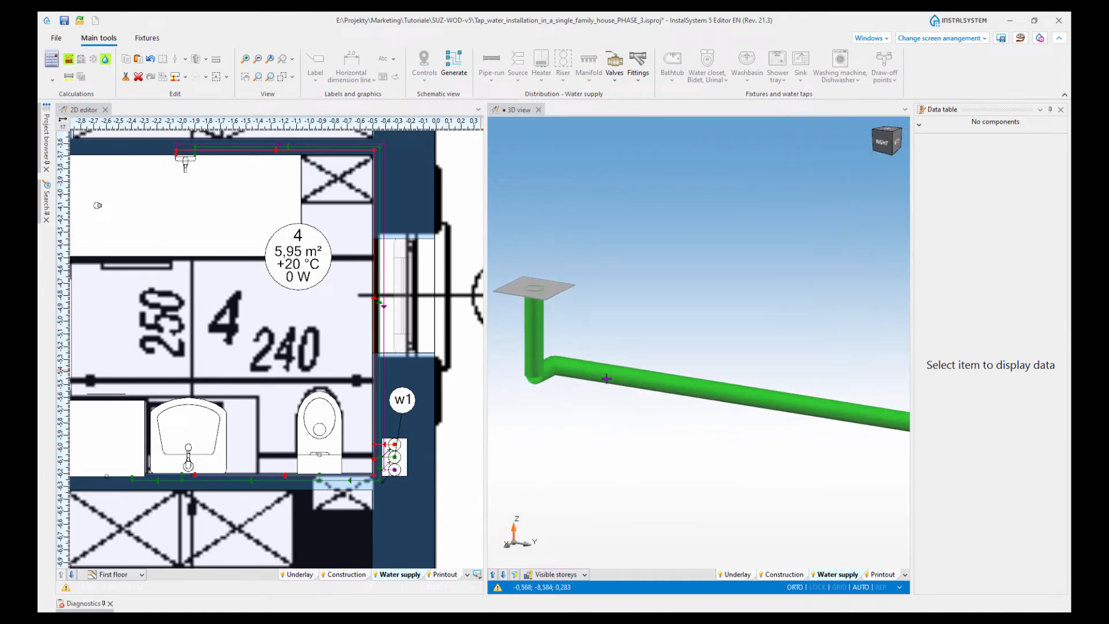
click(614, 75)
click(635, 115)
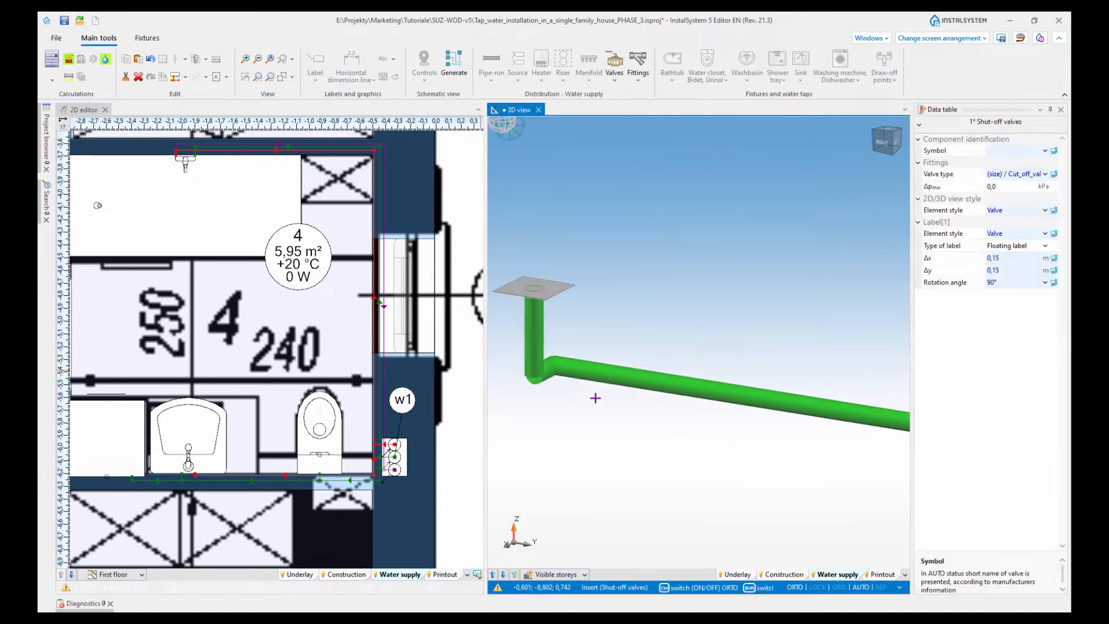
click(572, 374)
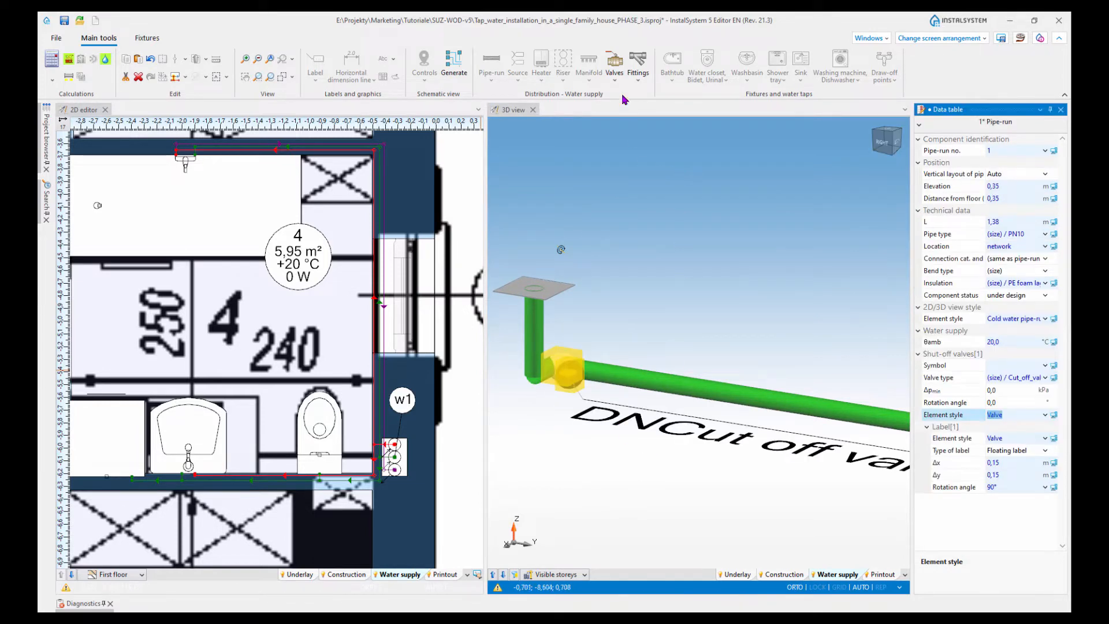
Step: Insert a water meter on the cold water pipe-run after the shut-off valve at the source
click(638, 78)
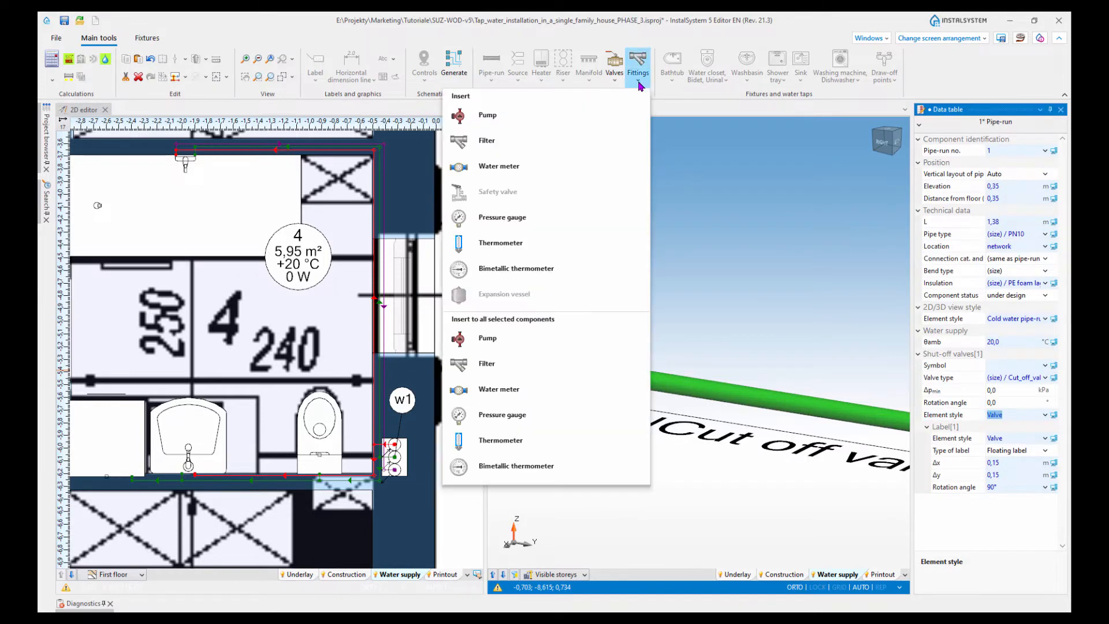
click(511, 168)
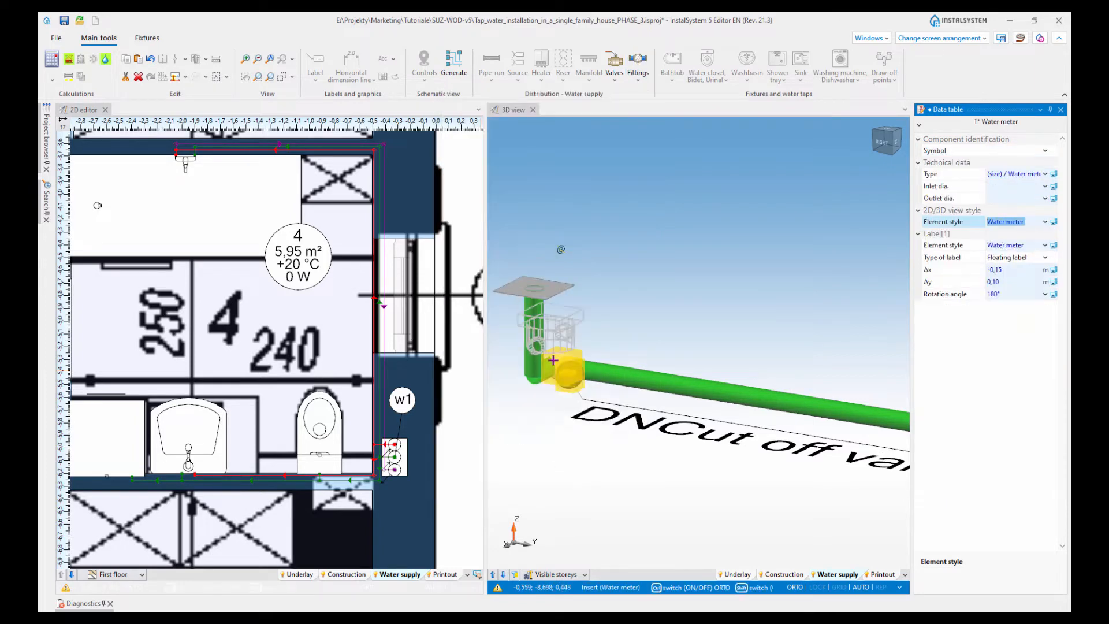
click(680, 395)
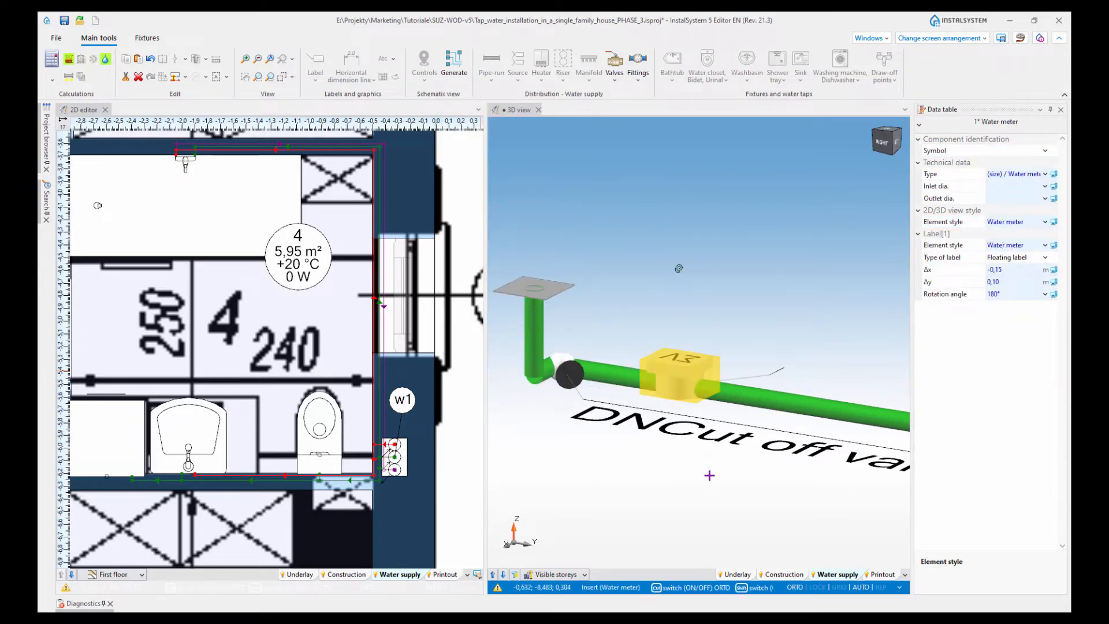
key(Escape)
Step: Insert another shut-off valve on the cold water pipe-run, on the heater side of the water meter
middle_drag(751, 481, 693, 485)
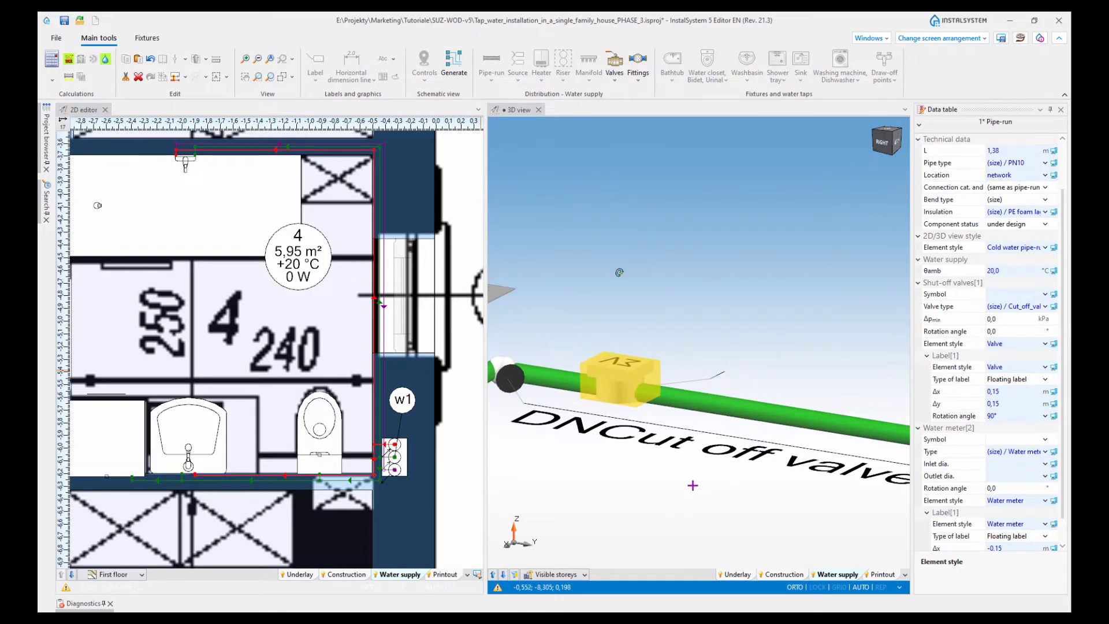
click(615, 84)
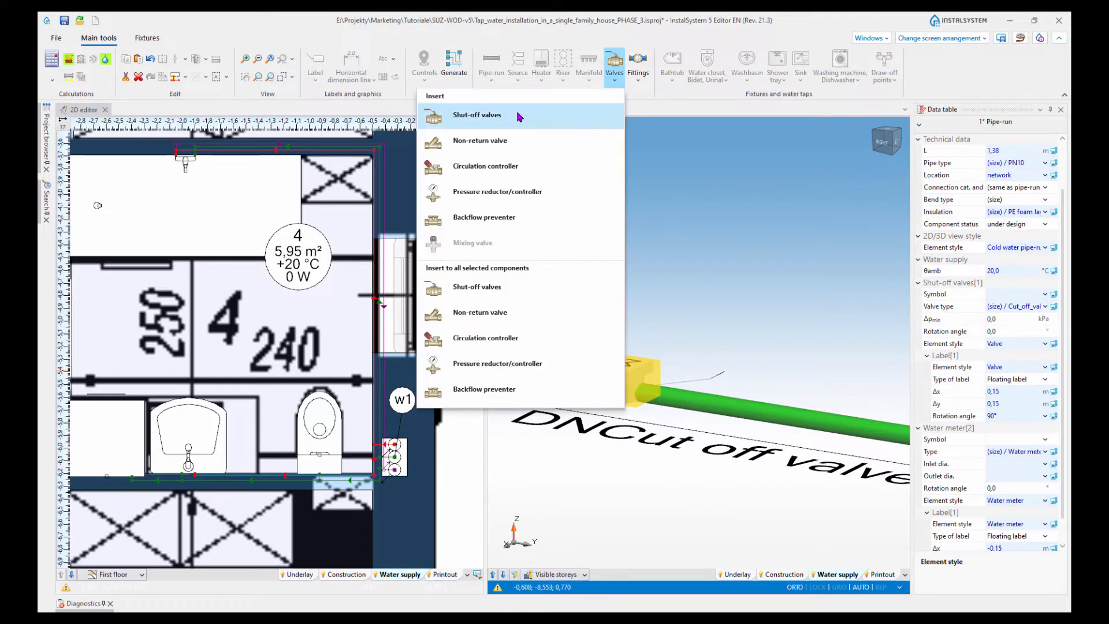
click(514, 114)
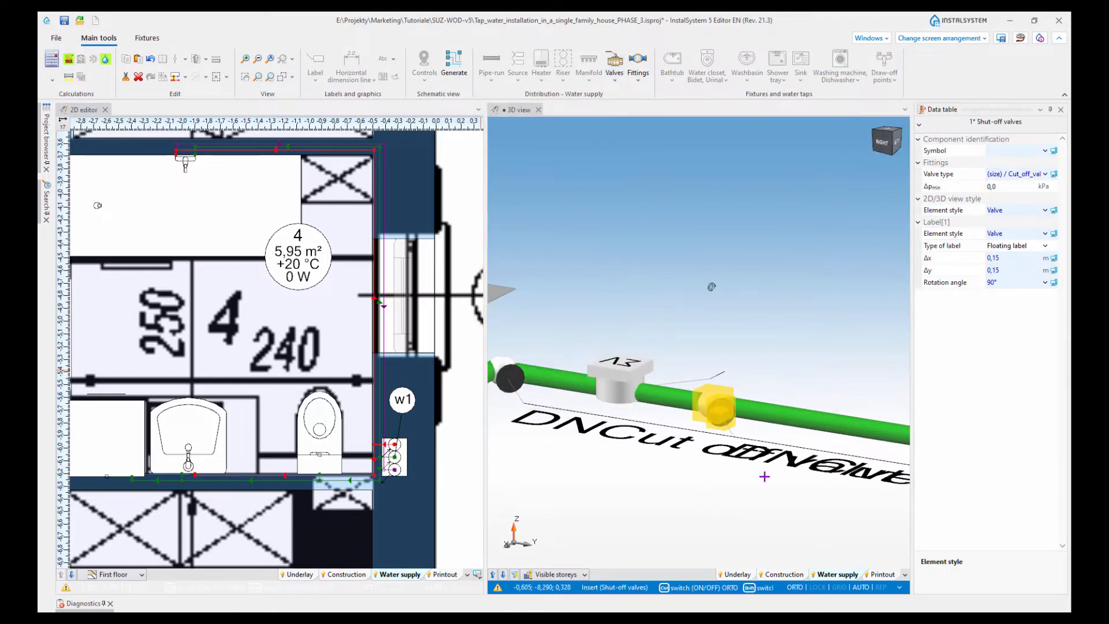
key(Escape)
middle_drag(767, 476, 678, 471)
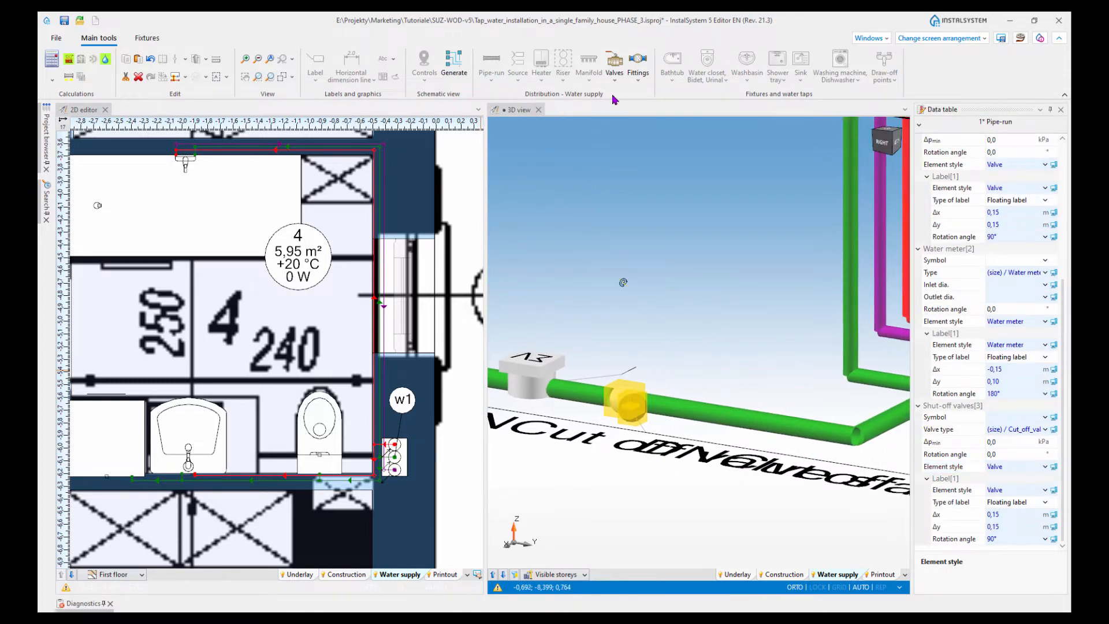
Step: Insert a filter on the cold water pipe-run, on the heater side of the second shut-off valve at the source
click(638, 81)
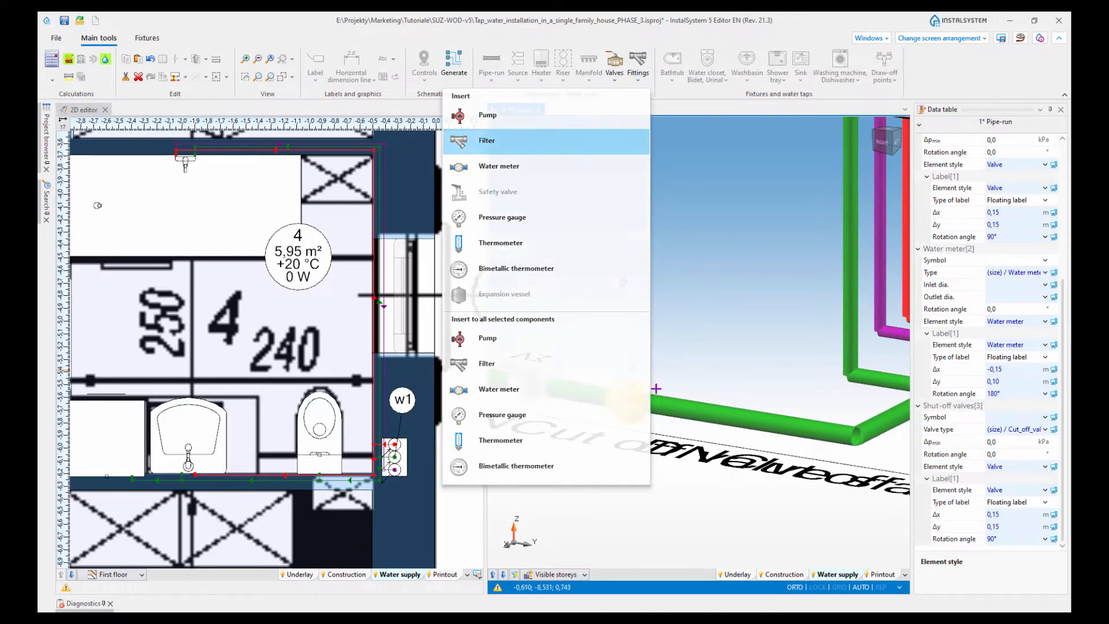
click(487, 140)
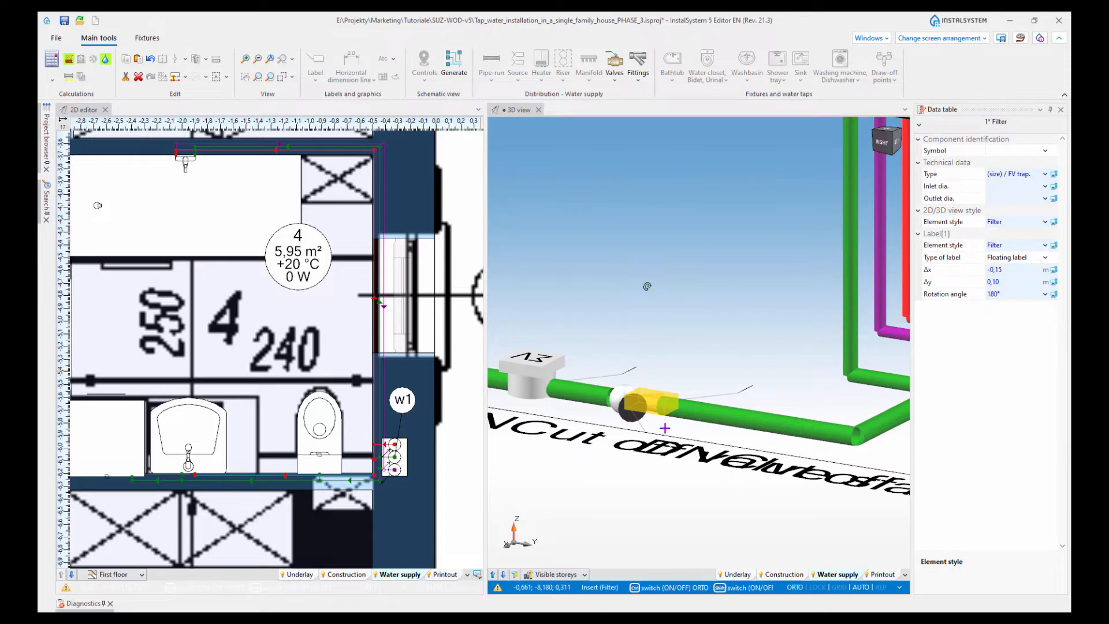
click(710, 414)
key(Escape)
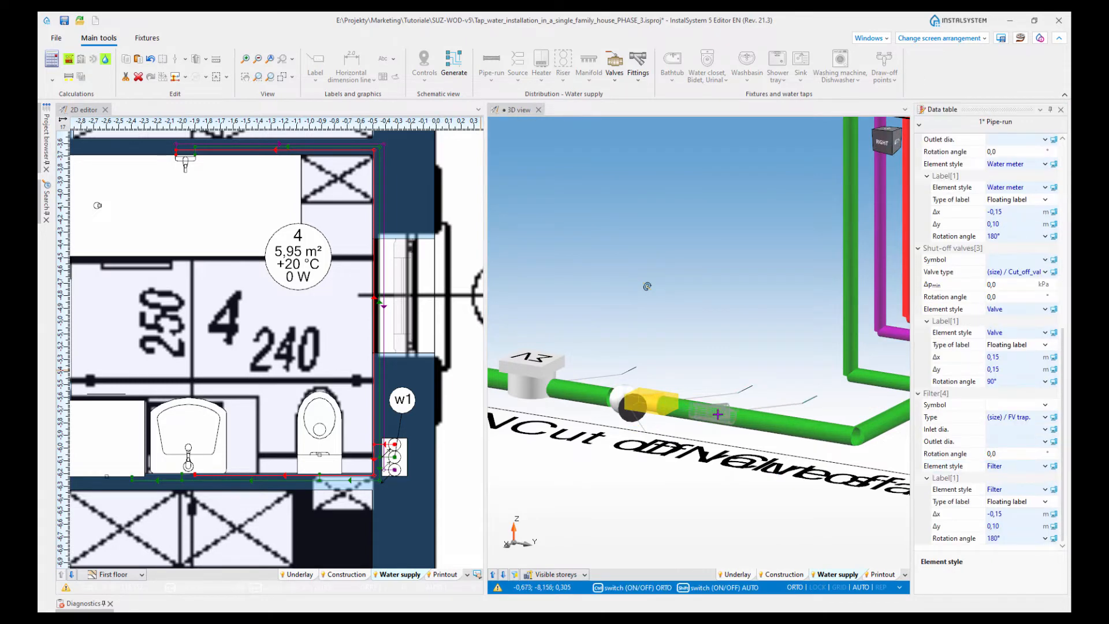
Step: Insert a backflow preventer on the cold water pipe-run and position it between the filter and the bend
click(614, 73)
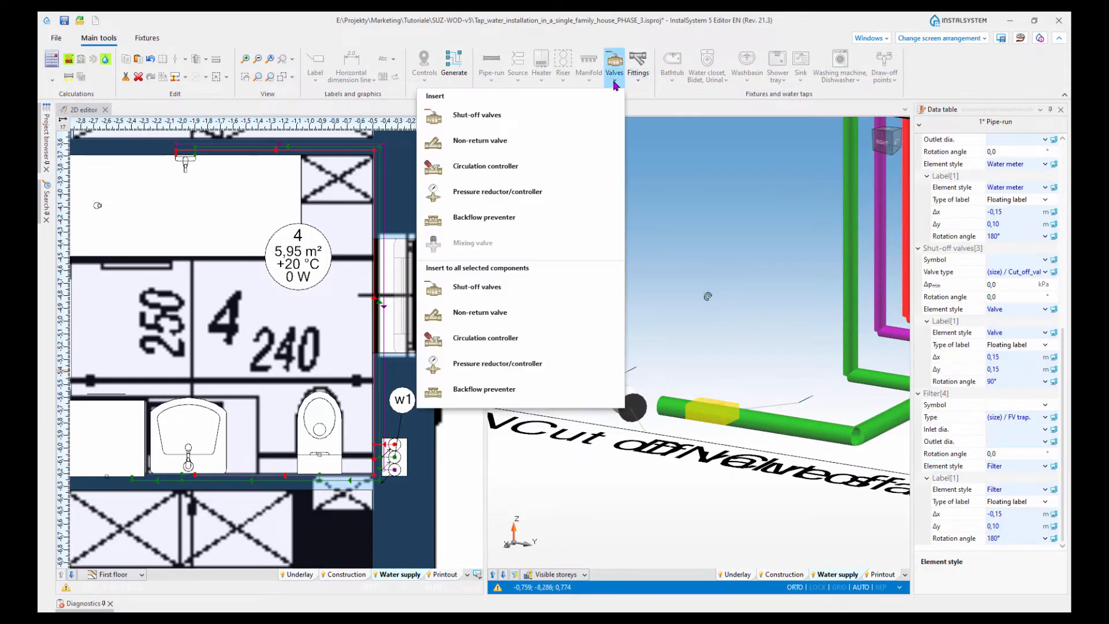
click(489, 219)
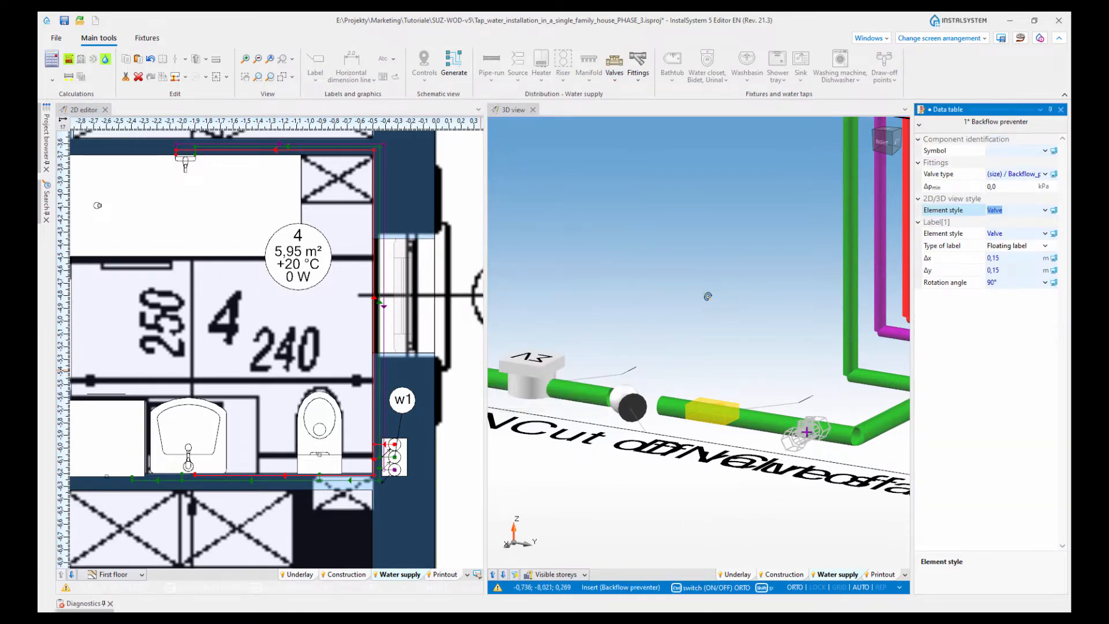
click(830, 435)
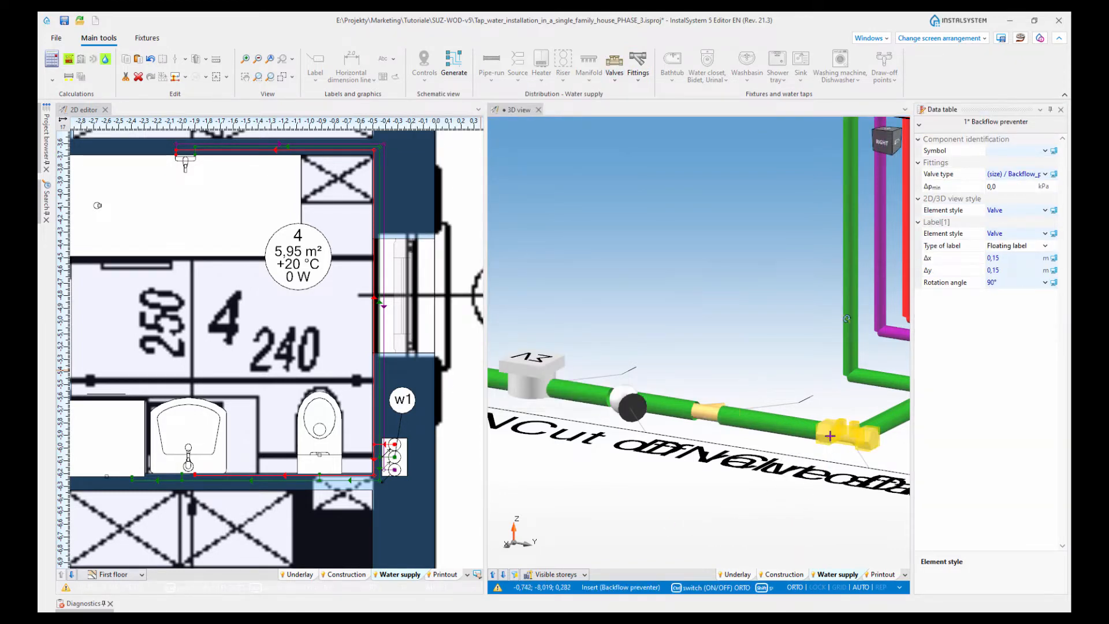
click(776, 429)
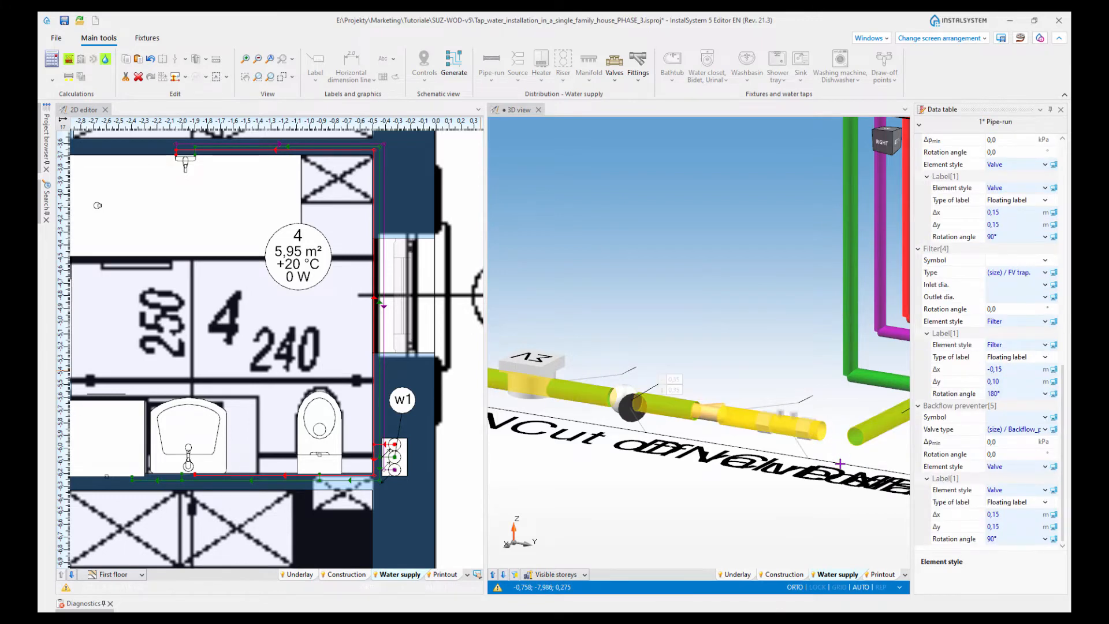
click(727, 474)
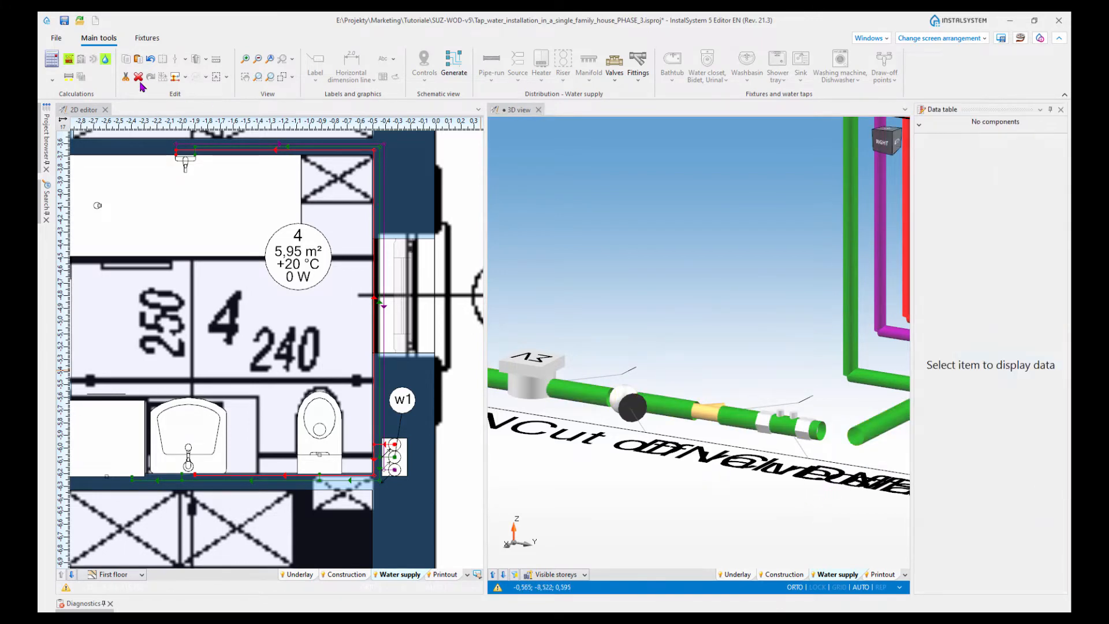
click(76, 77)
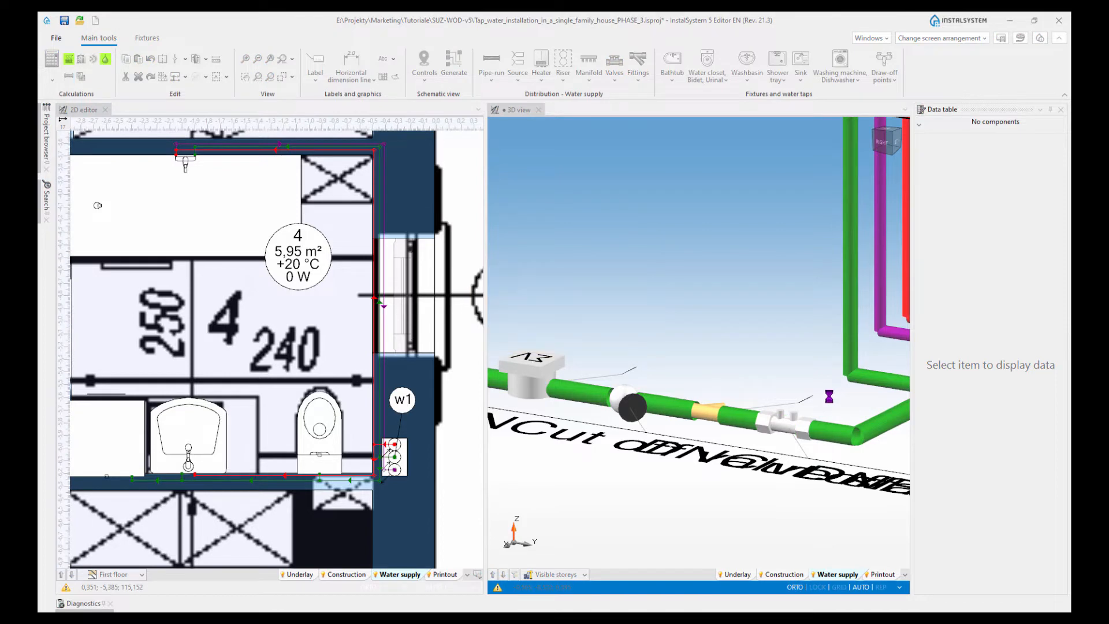
Step: Examine the pipe-runs and fittings in 3D around the source, toilet connection and heater, and across the storey
scroll(777, 403, down, 4)
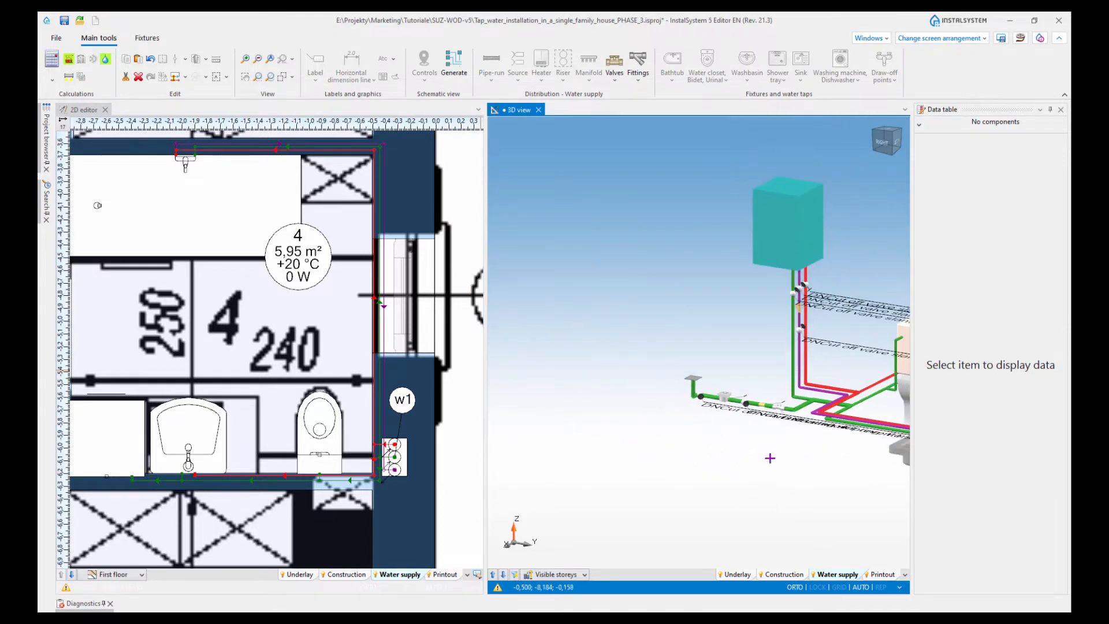
middle_drag(803, 453, 708, 457)
shift+middle_drag(847, 441, 800, 350)
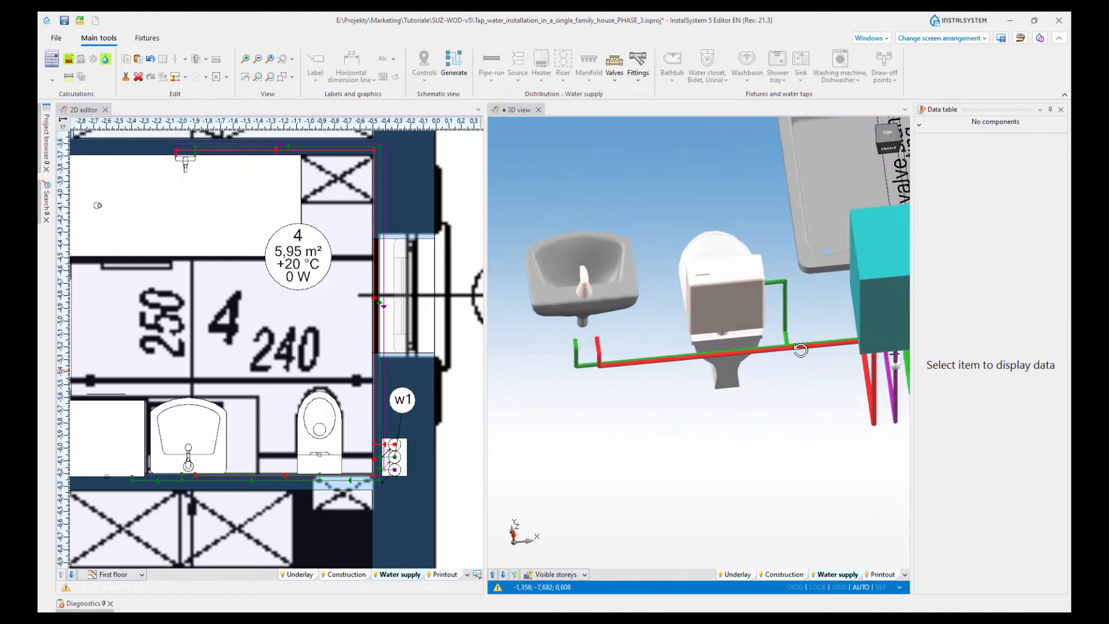
scroll(789, 287, up, 5)
shift+middle_drag(789, 289, 821, 319)
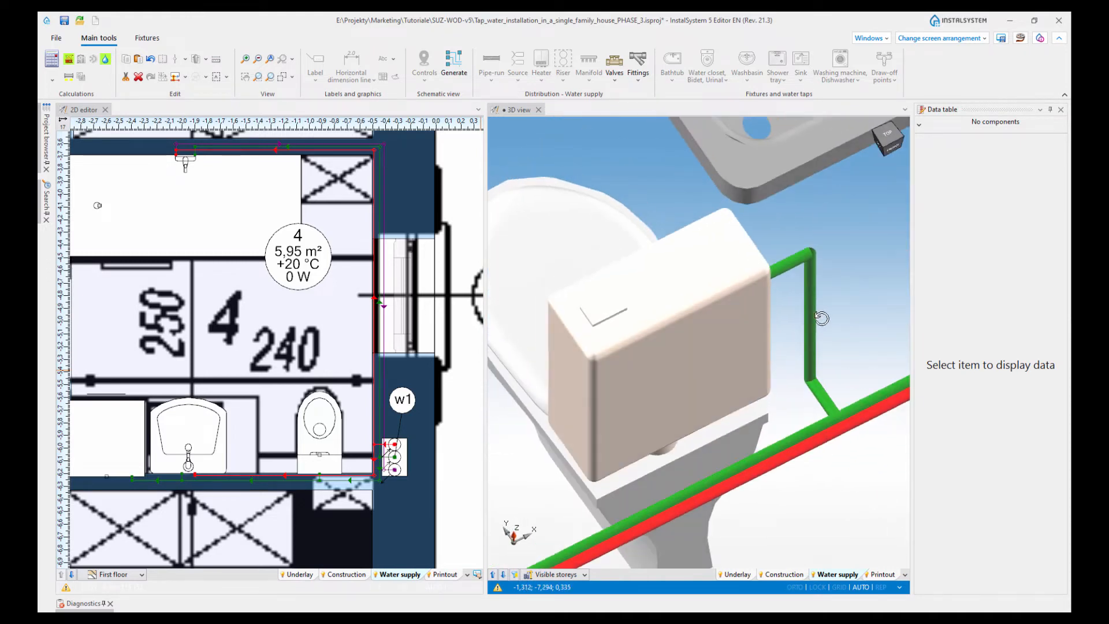
scroll(737, 358, down, 3)
shift+middle_drag(701, 366, 817, 381)
scroll(741, 344, down, 5)
scroll(817, 383, down, 2)
scroll(834, 290, up, 2)
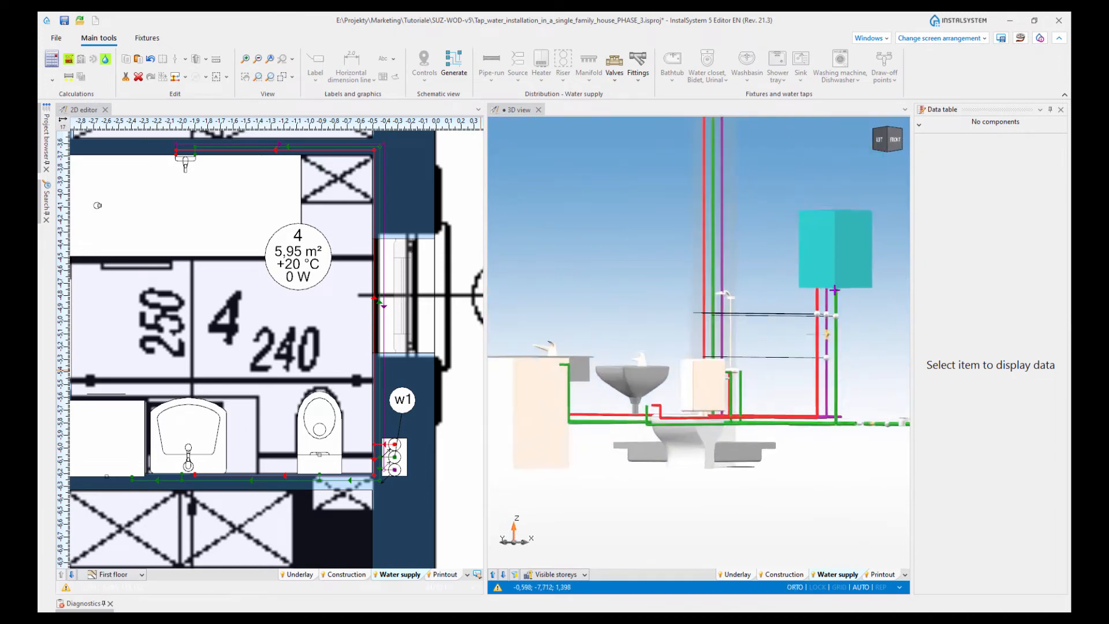
Step: Review the catalogue of valve types for the shut-off valve on the cold water pipe-run beneath the heater
scroll(834, 312, up, 2)
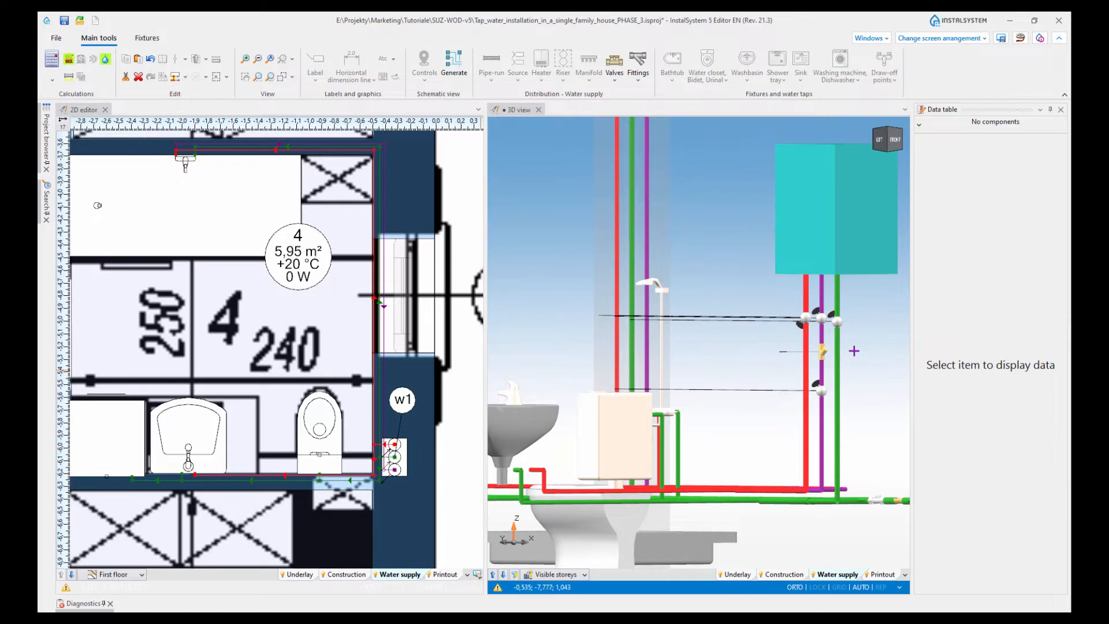
scroll(855, 345, down, 2)
scroll(854, 340, up, 2)
shift+middle_drag(857, 334, 866, 375)
scroll(820, 360, up, 4)
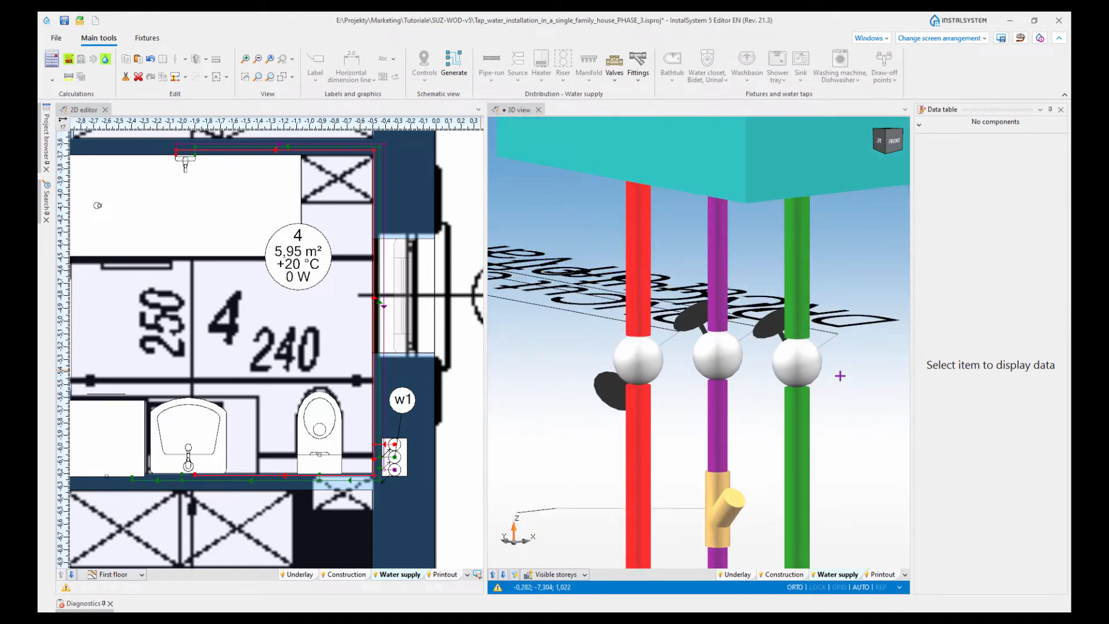
click(792, 365)
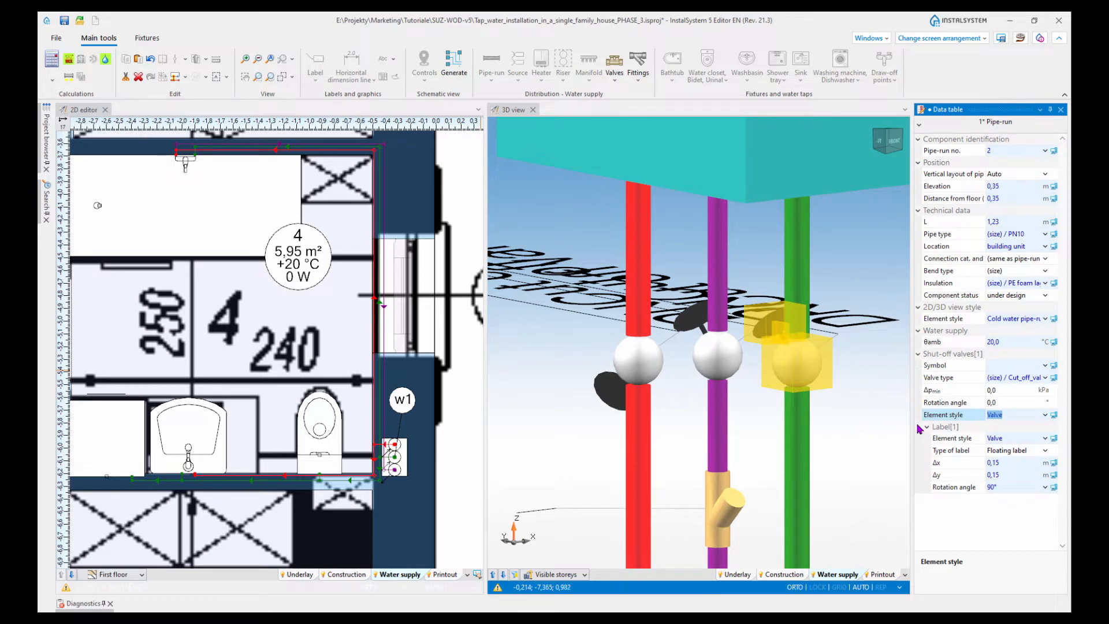
drag(912, 423, 892, 422)
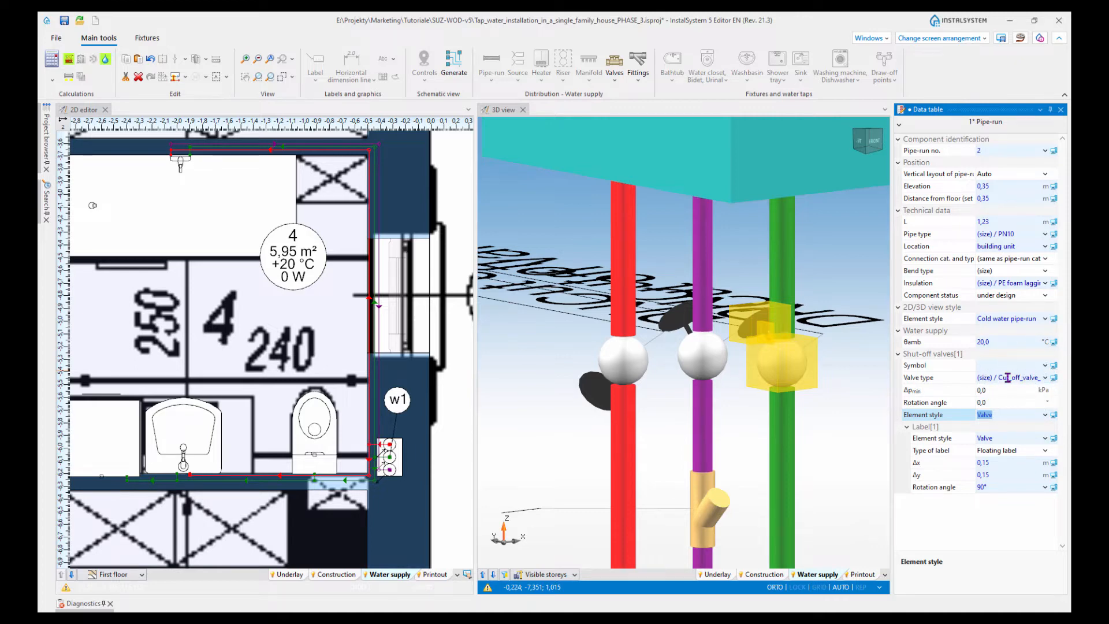
click(1045, 378)
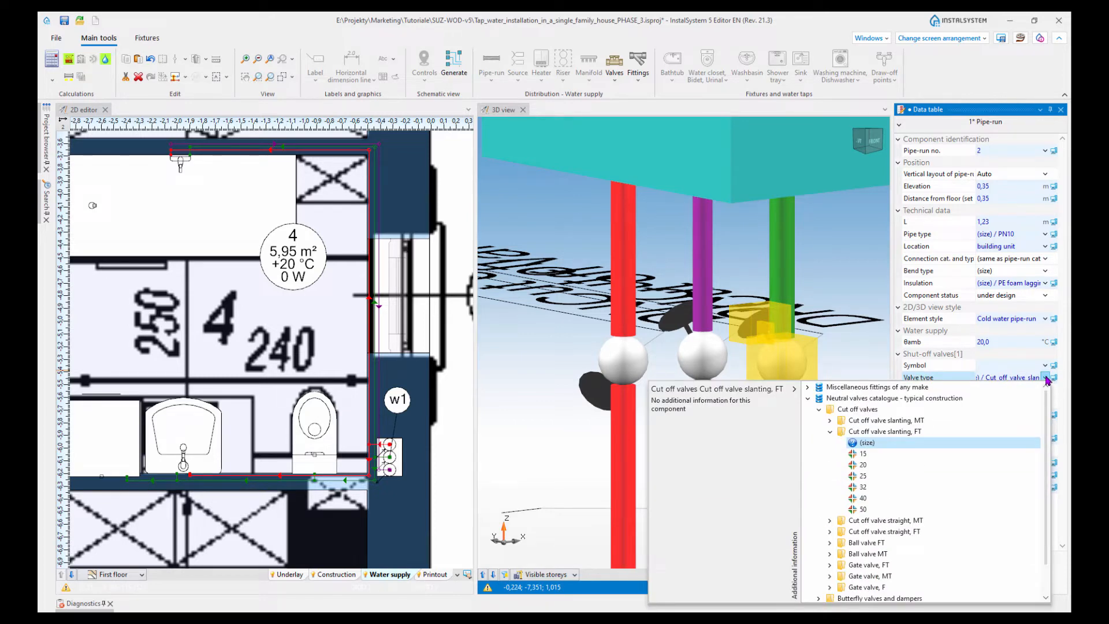
click(1046, 378)
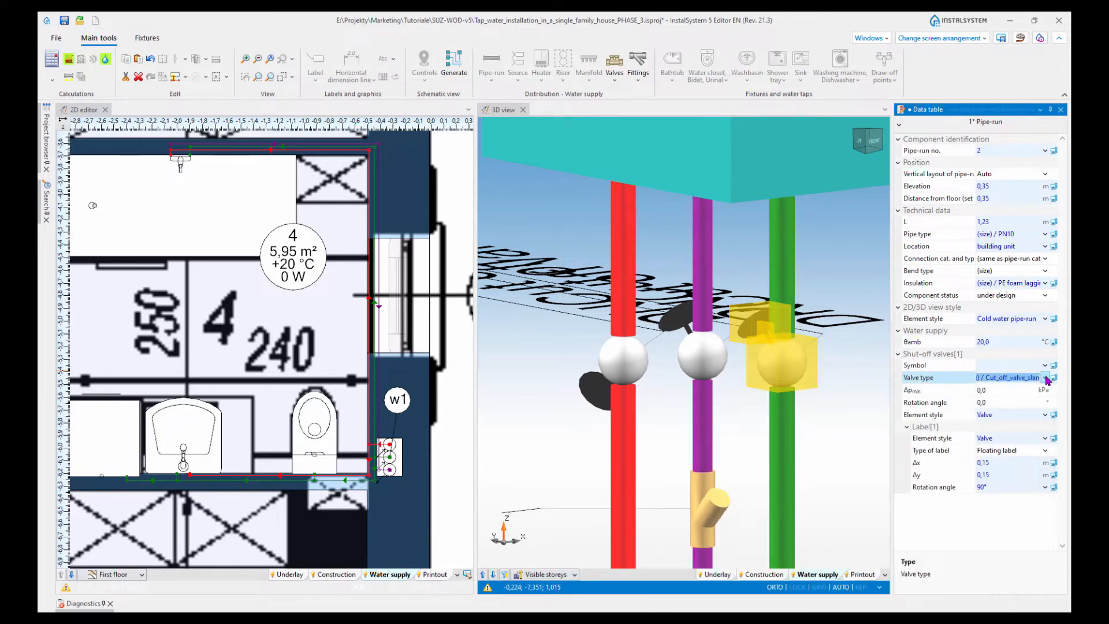
Step: Save the project under the new name Tap_water_installation_in_a_single_family_house_PHASE_4.isproj in the SUZ-WOD-v5 folder
scroll(835, 368, down, 5)
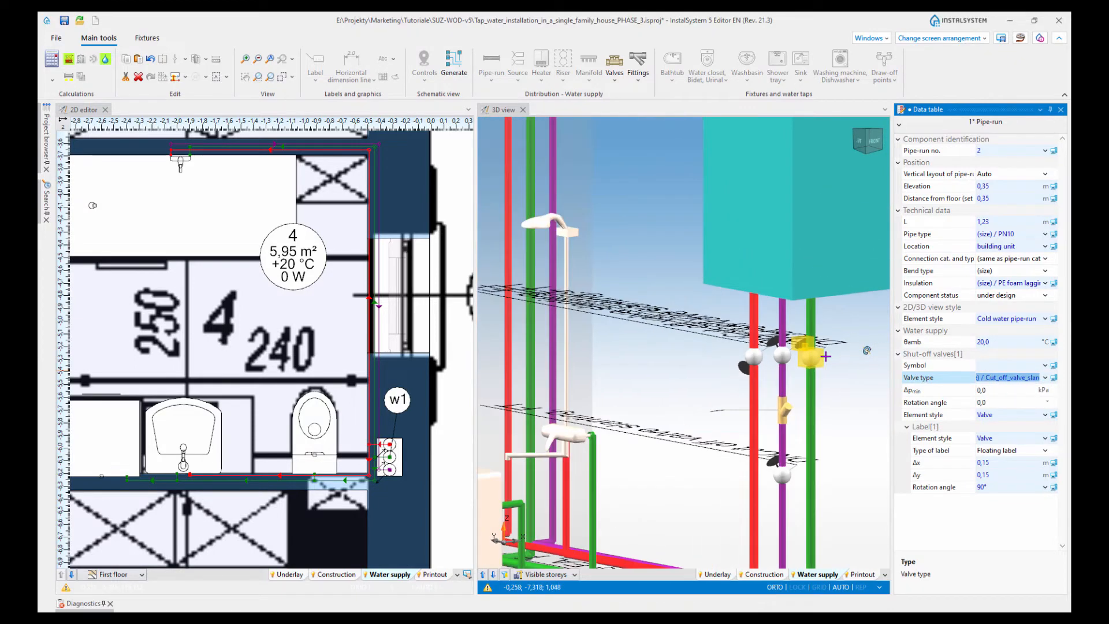
scroll(834, 367, down, 4)
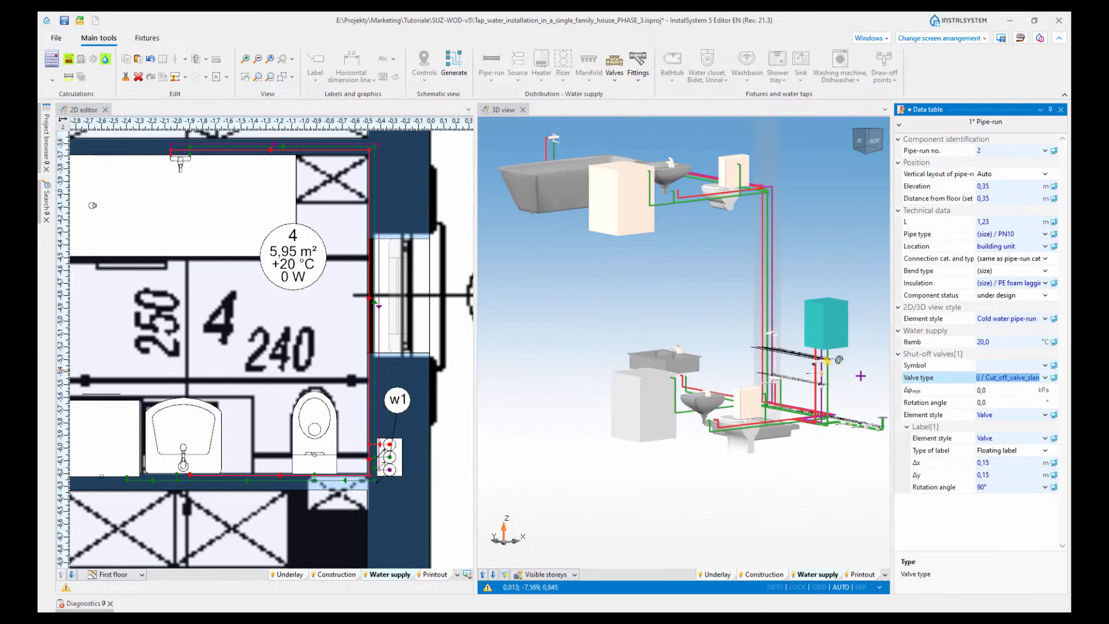
middle_drag(861, 375, 878, 394)
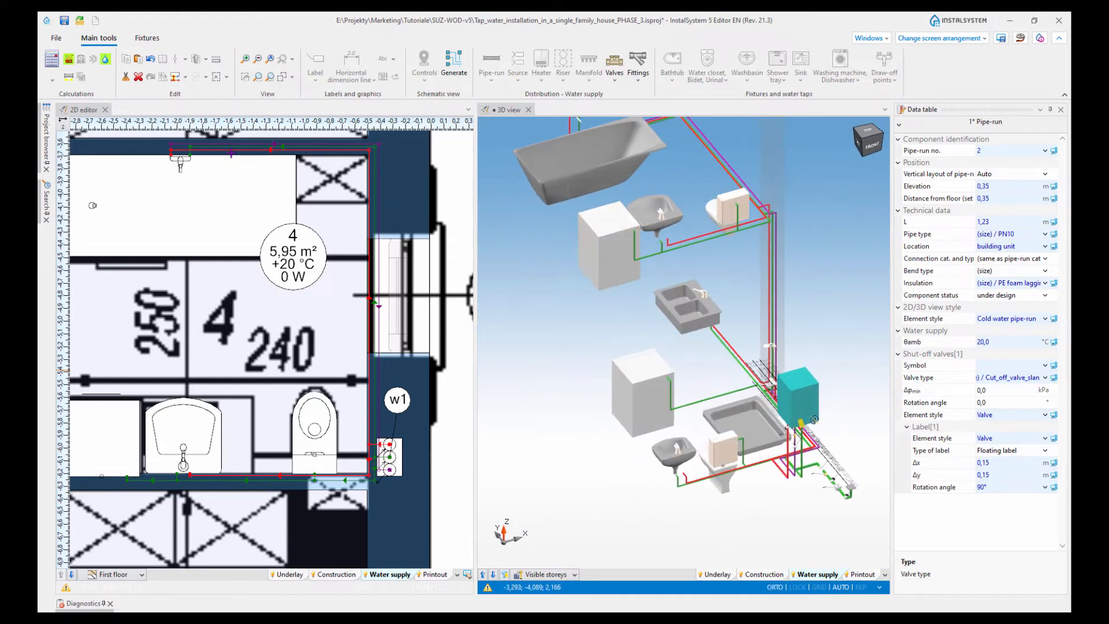
click(62, 39)
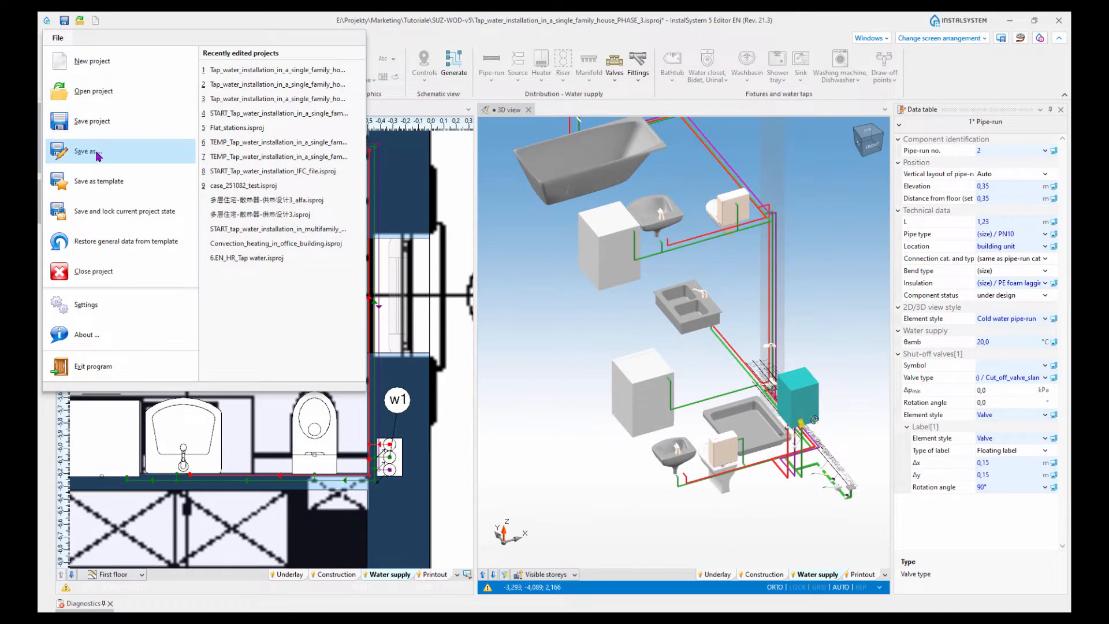
click(88, 151)
click(279, 254)
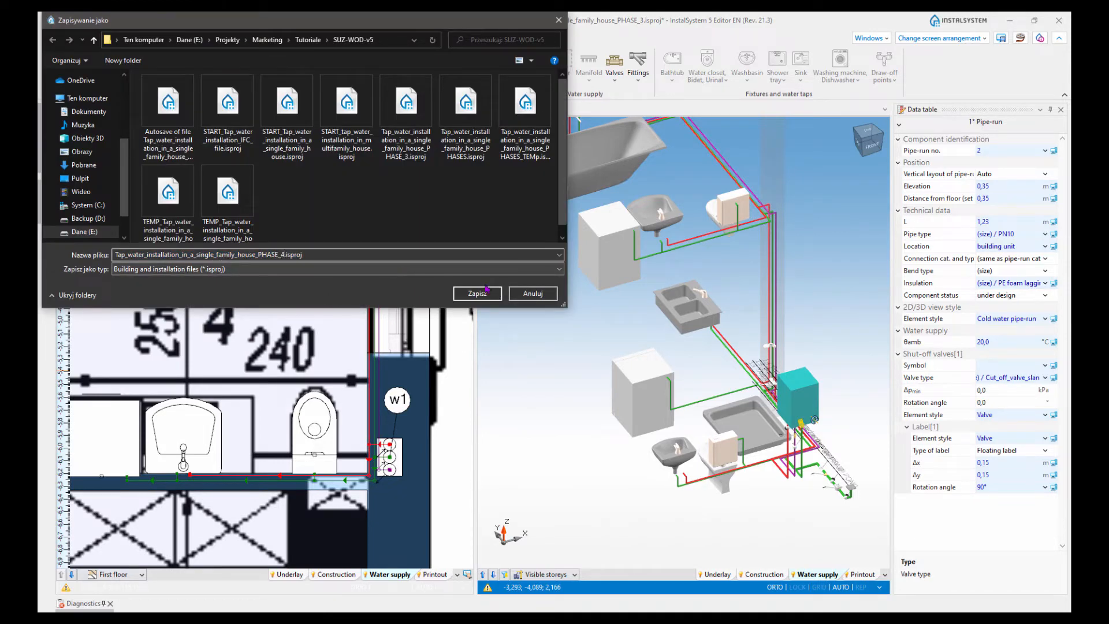
click(469, 292)
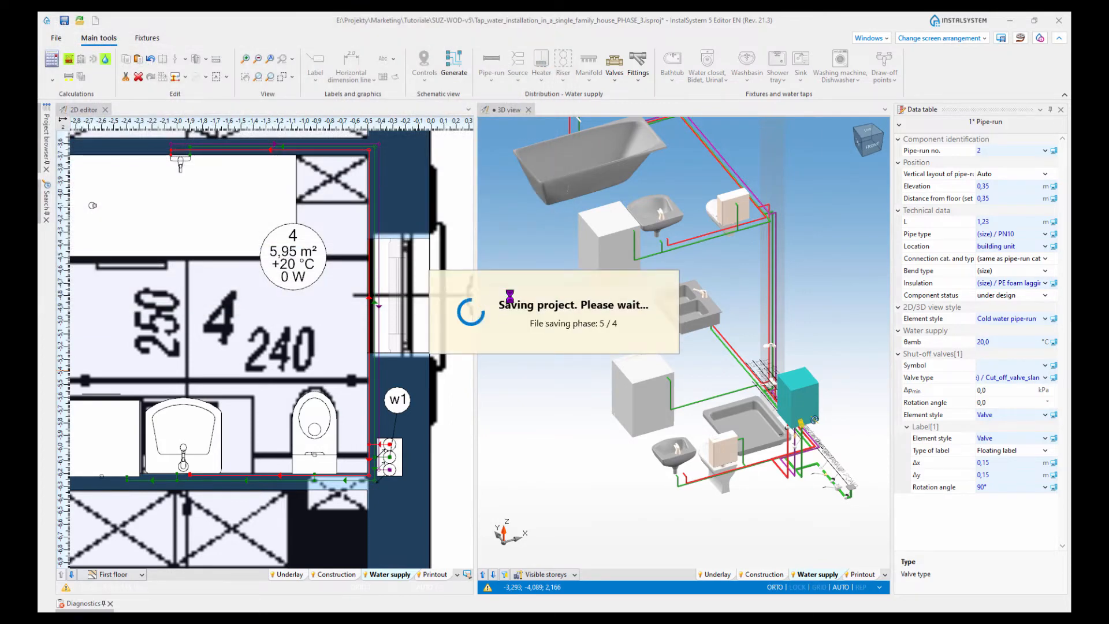
Step: Run the full calculations for building structure and water supply systems, and check their diagnostics for errors
scroll(543, 298, down, 3)
shift+middle_drag(572, 332, 592, 328)
middle_drag(703, 320, 756, 348)
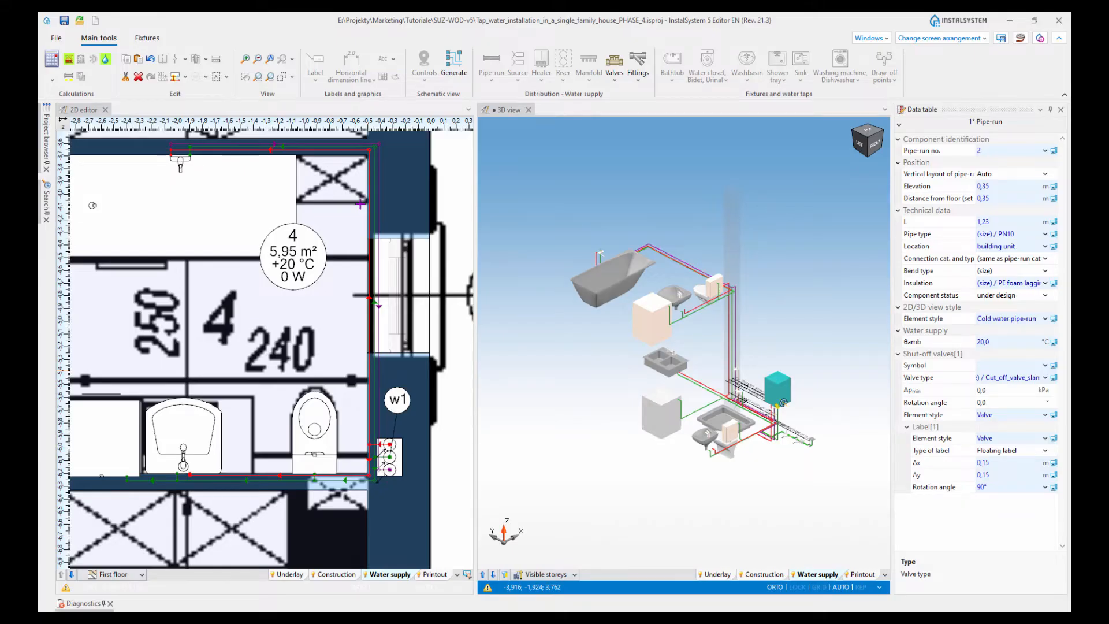
click(55, 69)
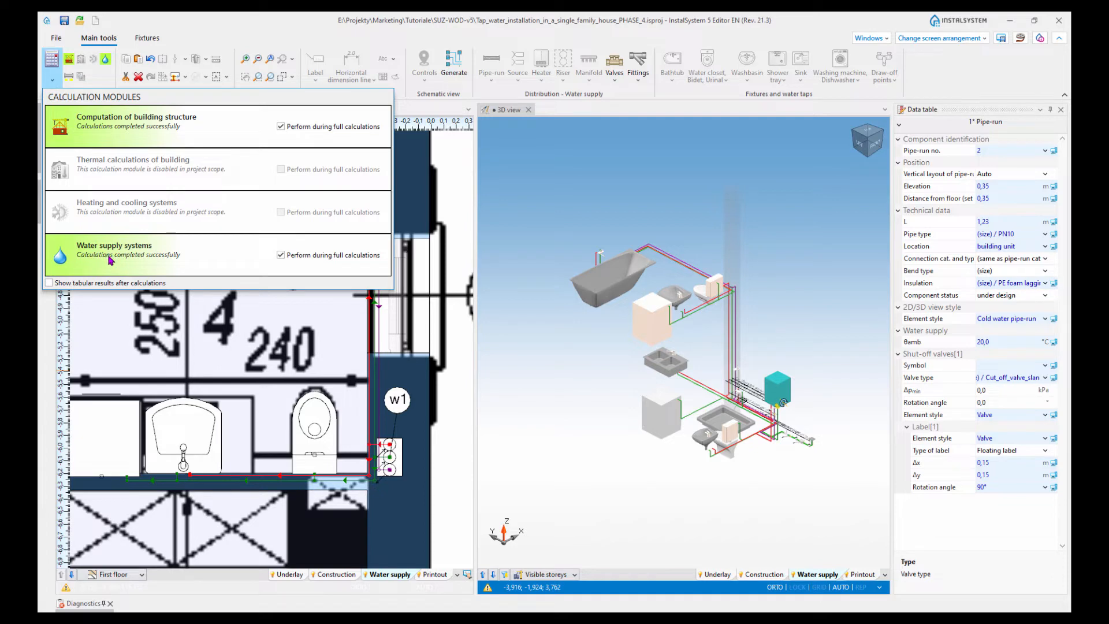
click(51, 59)
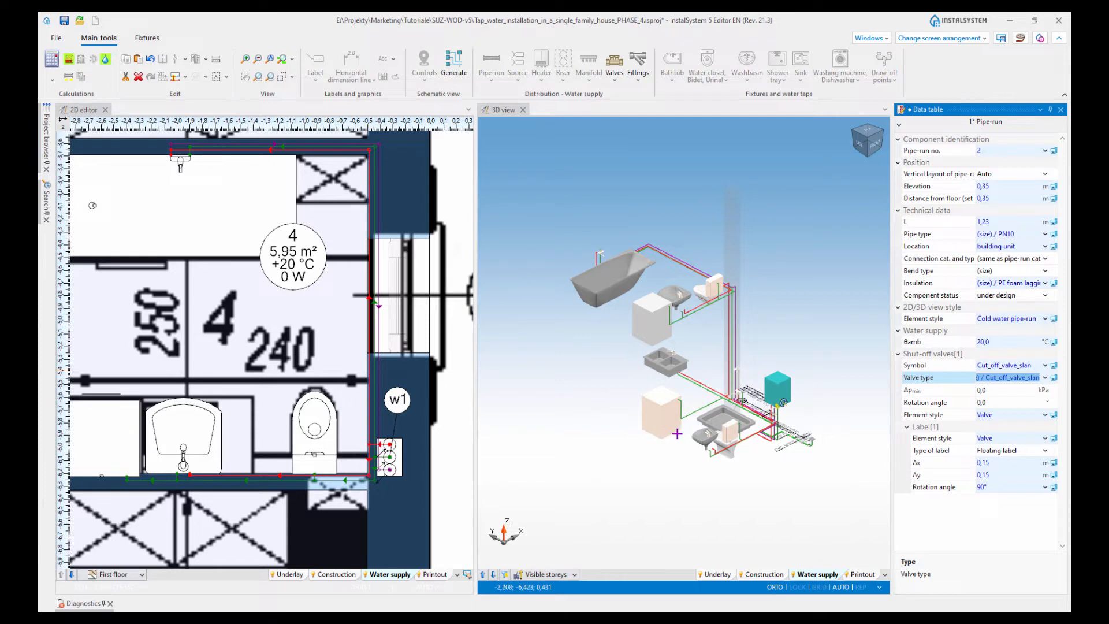
click(106, 604)
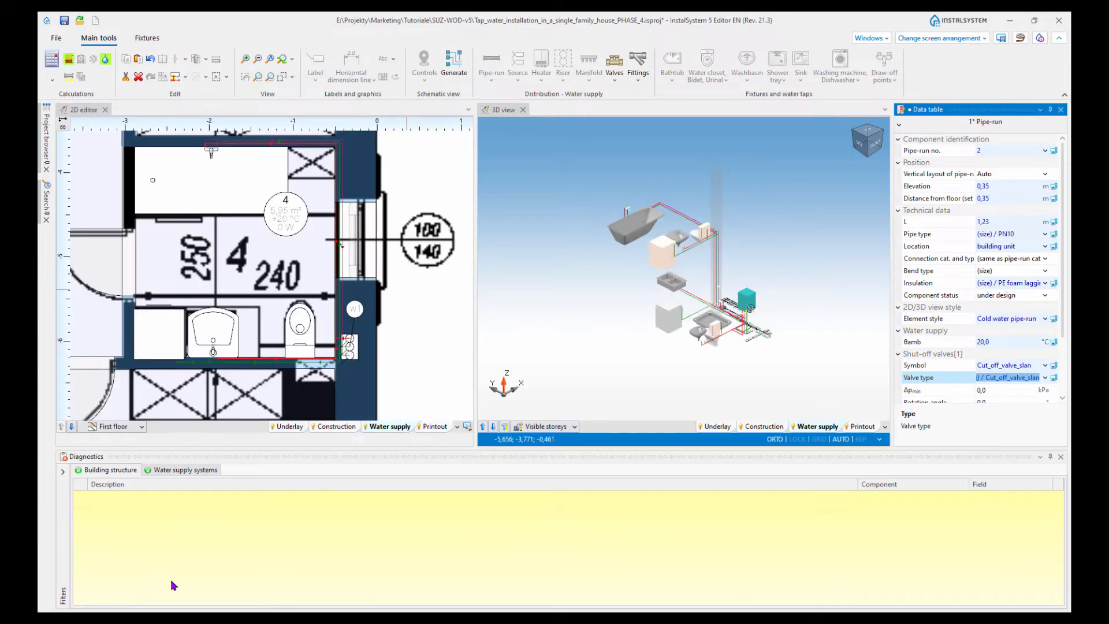
click(1051, 457)
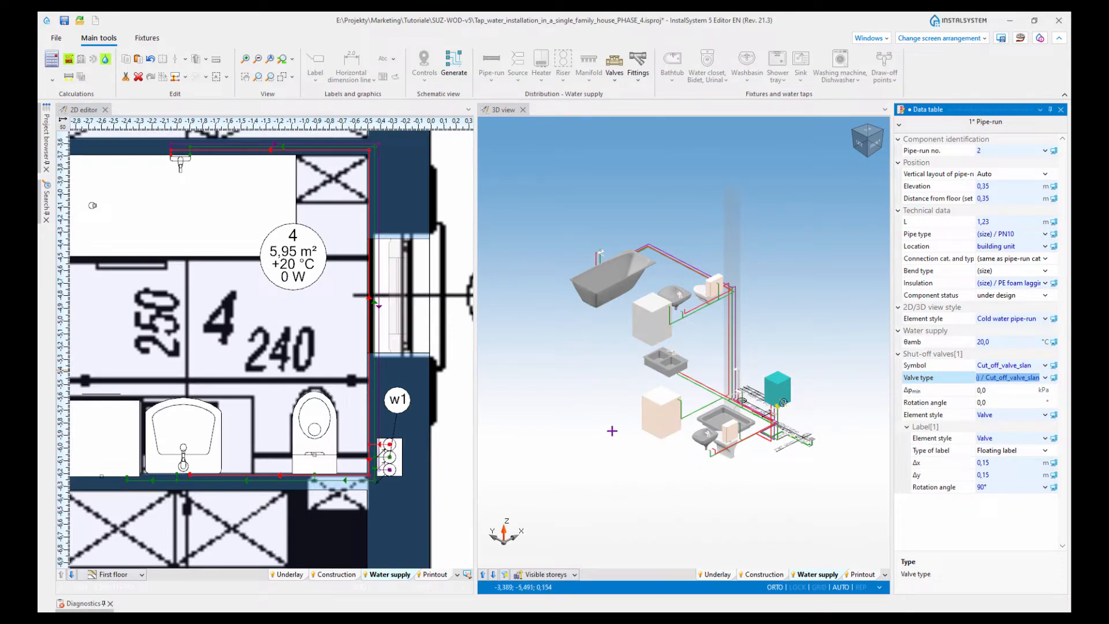
Step: Inspect the calculation results of the bathtub and its water supply faucet in the 3D view
middle_drag(588, 450, 681, 446)
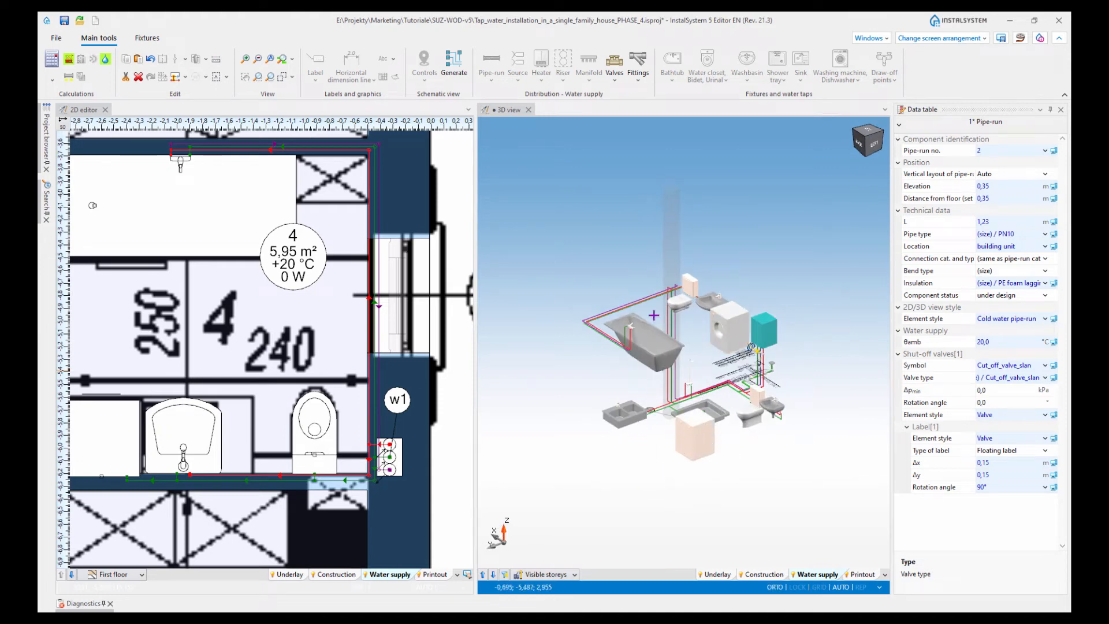
scroll(654, 315, up, 5)
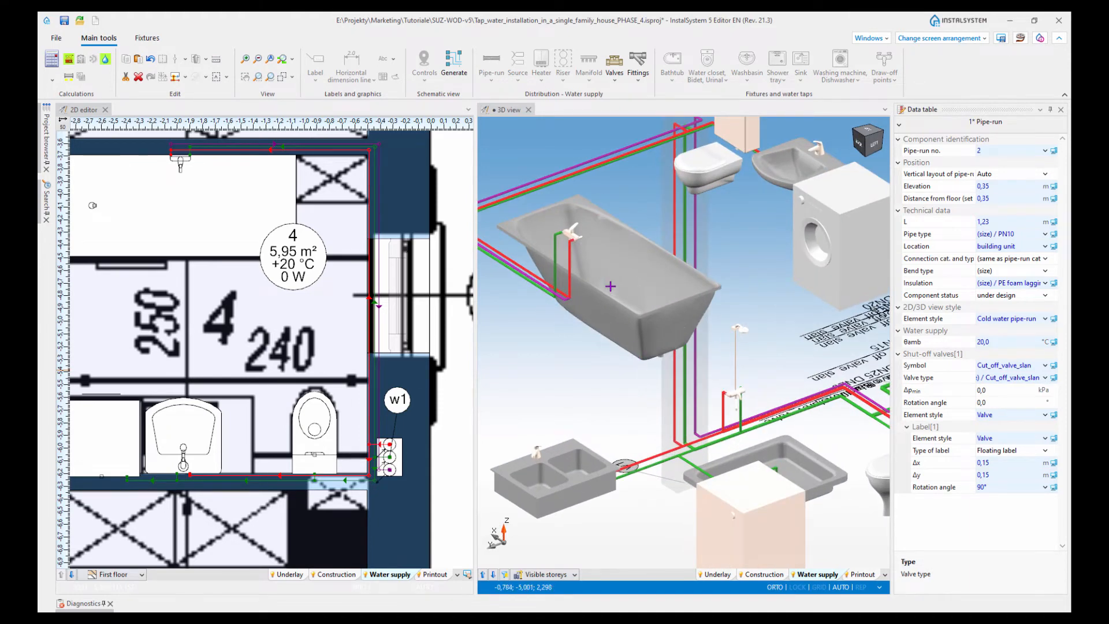
mouse_move(610, 286)
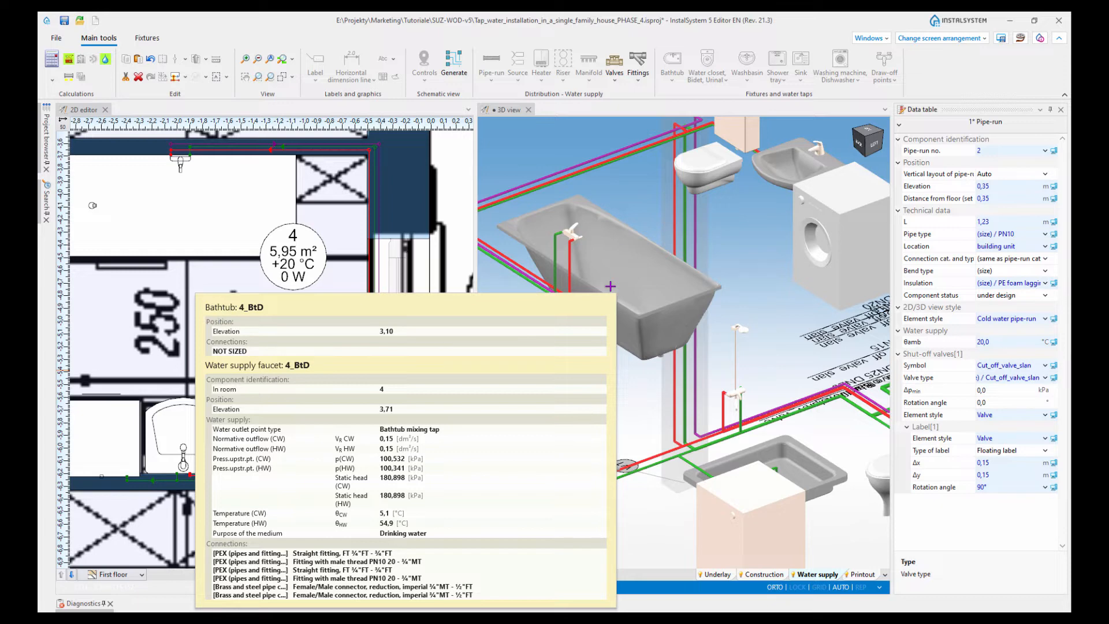
Step: Inspect the calculation results of the hot water pipe-run leading to the two-bowl sink in the 3D view
scroll(654, 287, down, 3)
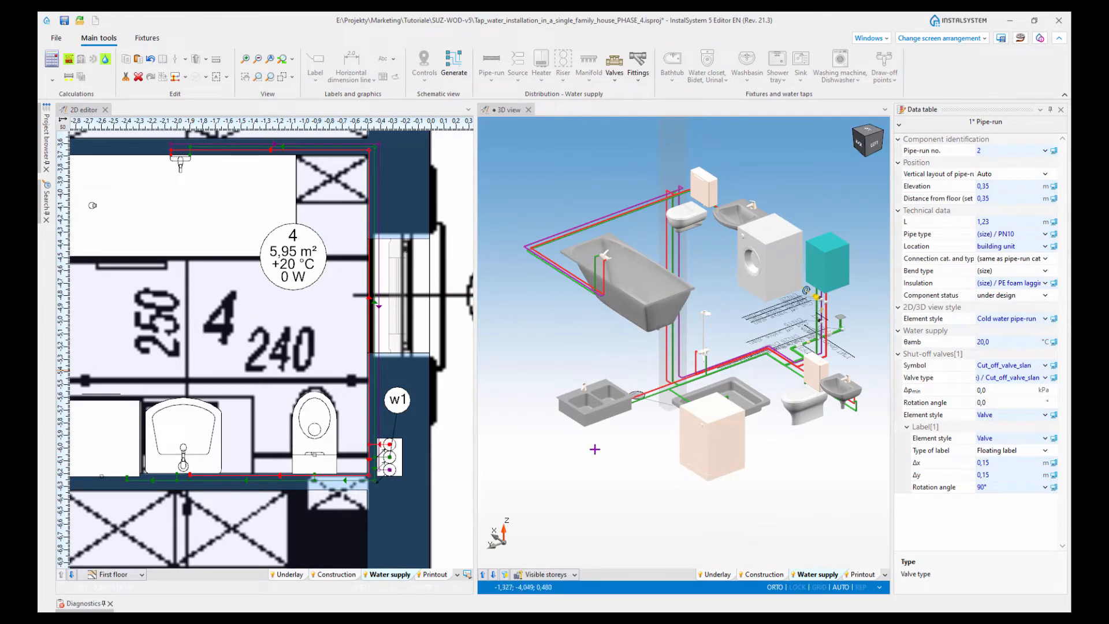
scroll(595, 449, up, 2)
shift+middle_drag(566, 444, 797, 440)
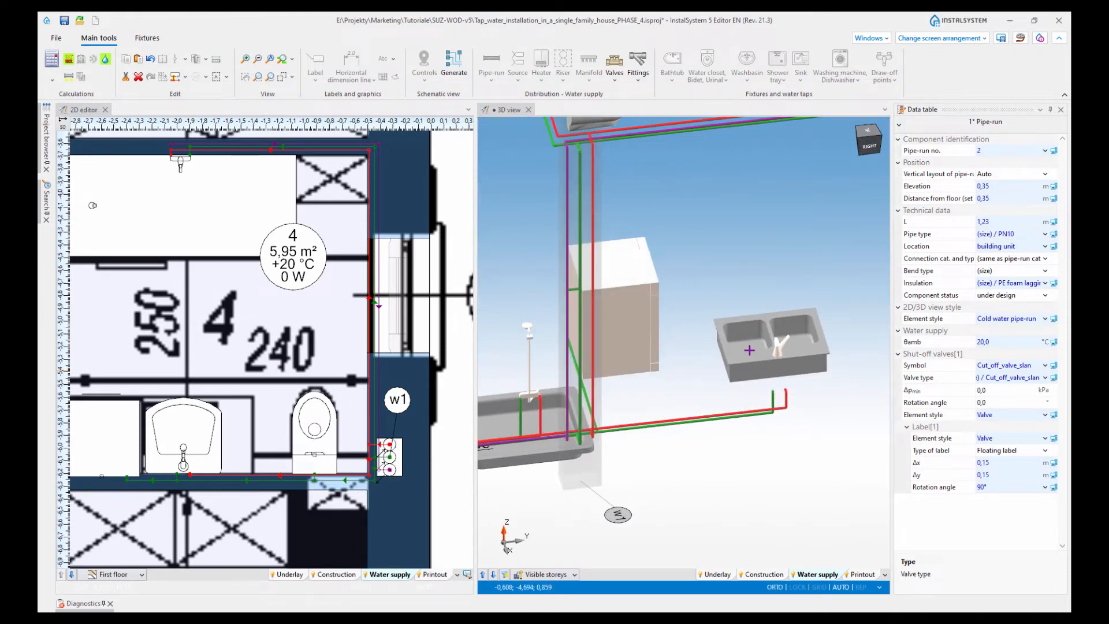
mouse_move(749, 350)
scroll(751, 468, up, 2)
mouse_move(813, 411)
shift+middle_down()
mouse_move(797, 410)
mouse_move(824, 405)
shift+middle_up()
scroll(677, 414, up, 3)
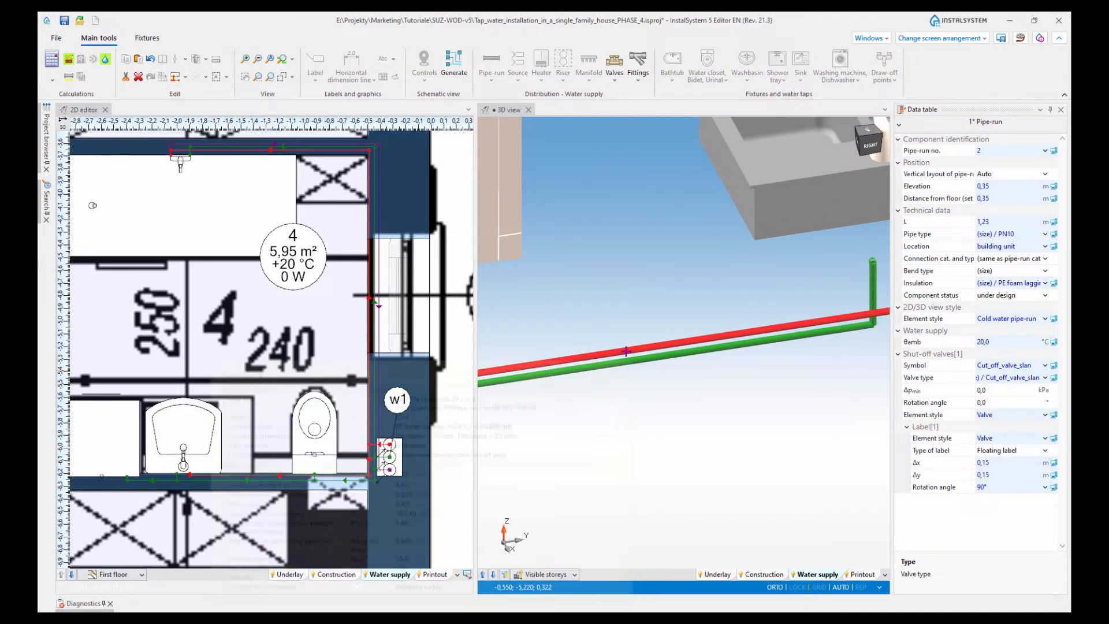
mouse_move(625, 351)
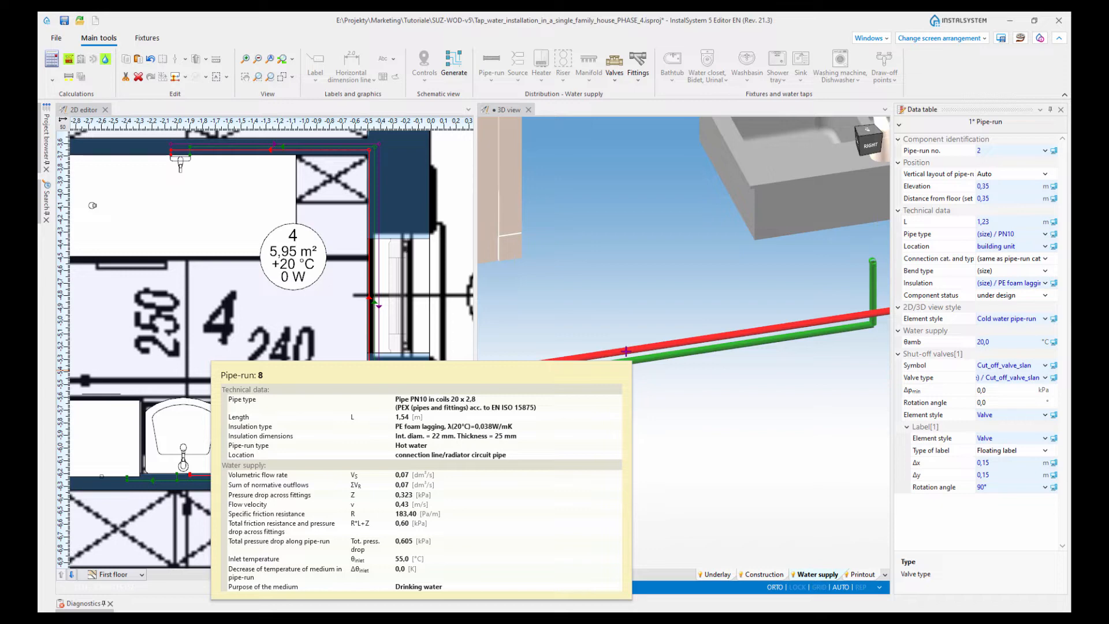
Step: Inspect the fittings at the connection point where cold water pipe-runs 1, 2 and 3 meet near the riser in 3D
scroll(626, 352, down, 5)
middle_drag(612, 406, 813, 347)
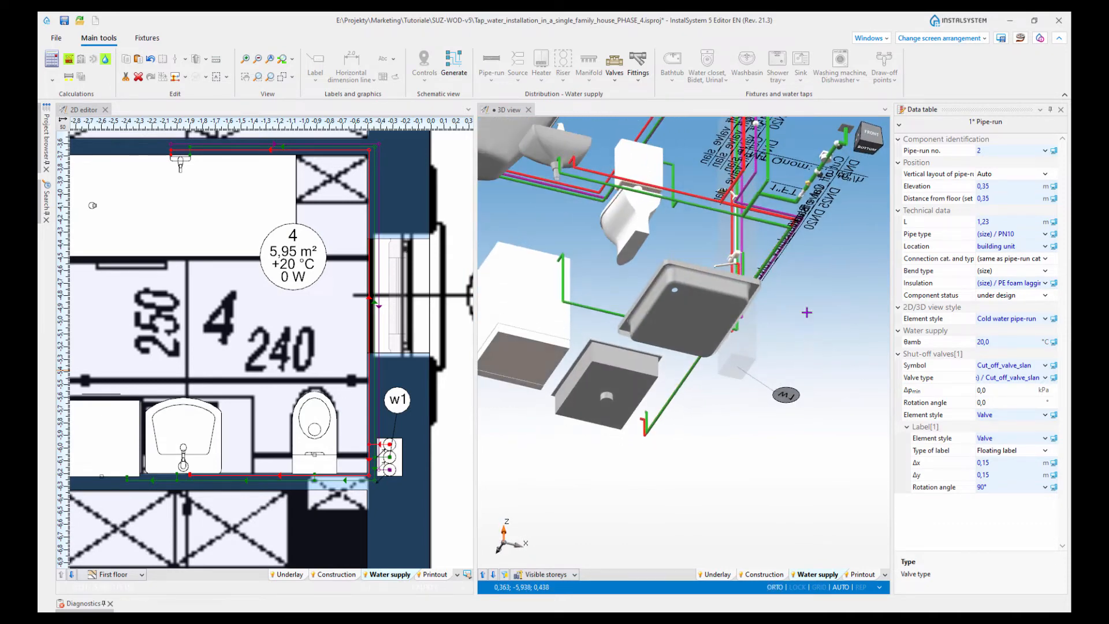
scroll(767, 261, up, 5)
scroll(774, 222, up, 5)
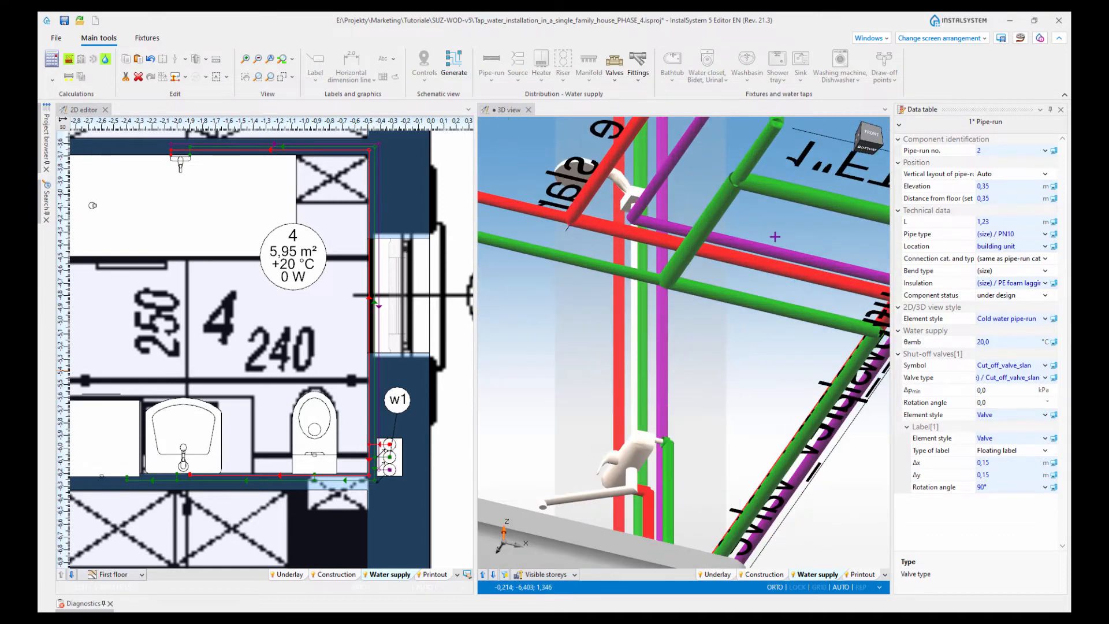
scroll(752, 314, up, 1)
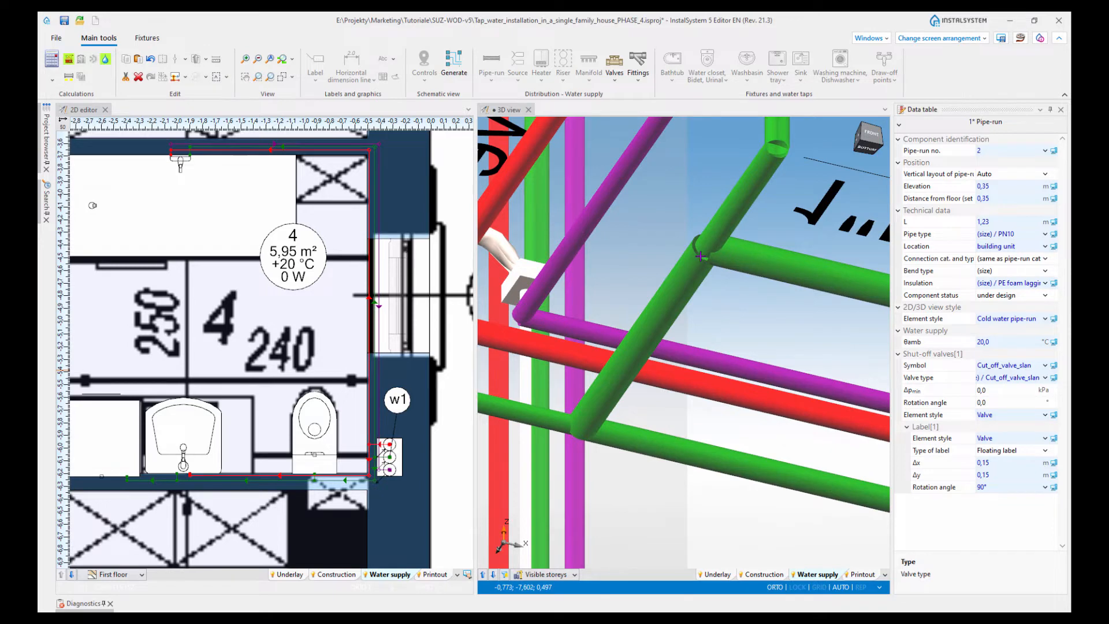
mouse_move(700, 256)
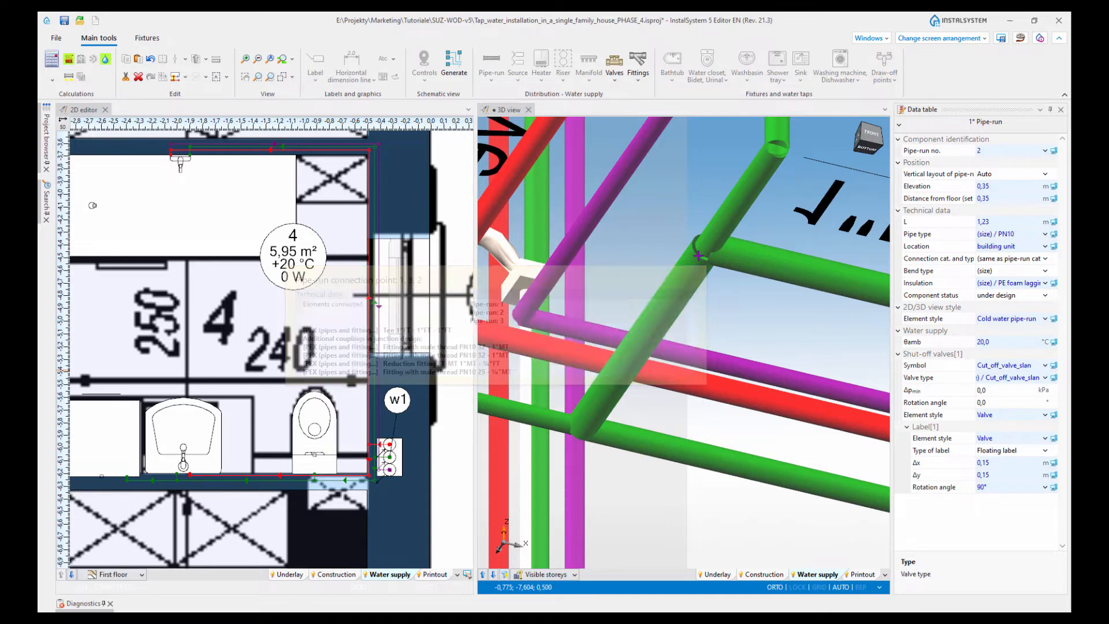
Step: Clear the pipe-run selection and view the whole installation in 3D
scroll(825, 292, down, 6)
shift+middle_drag(824, 291, 583, 460)
scroll(789, 379, down, 2)
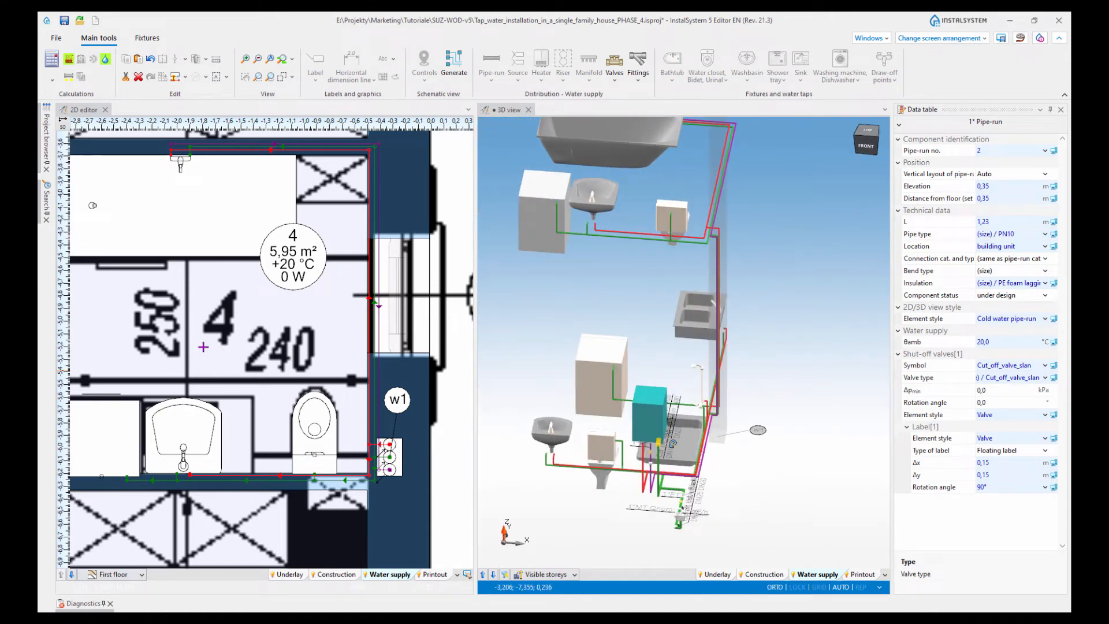
click(160, 440)
mouse_move(160, 440)
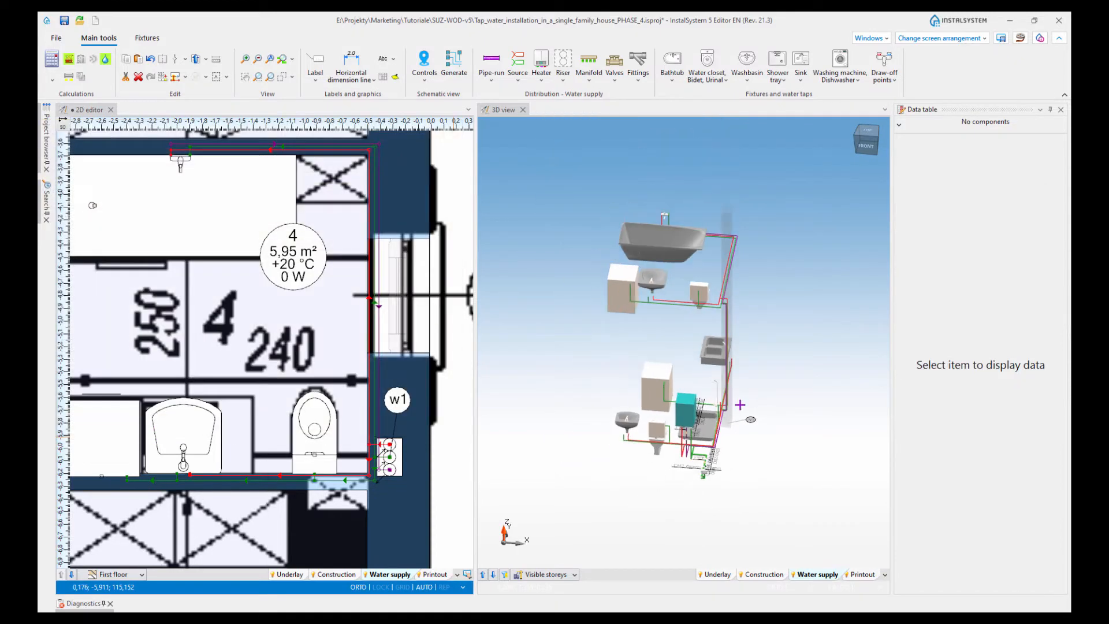
shift+middle_drag(611, 470, 681, 475)
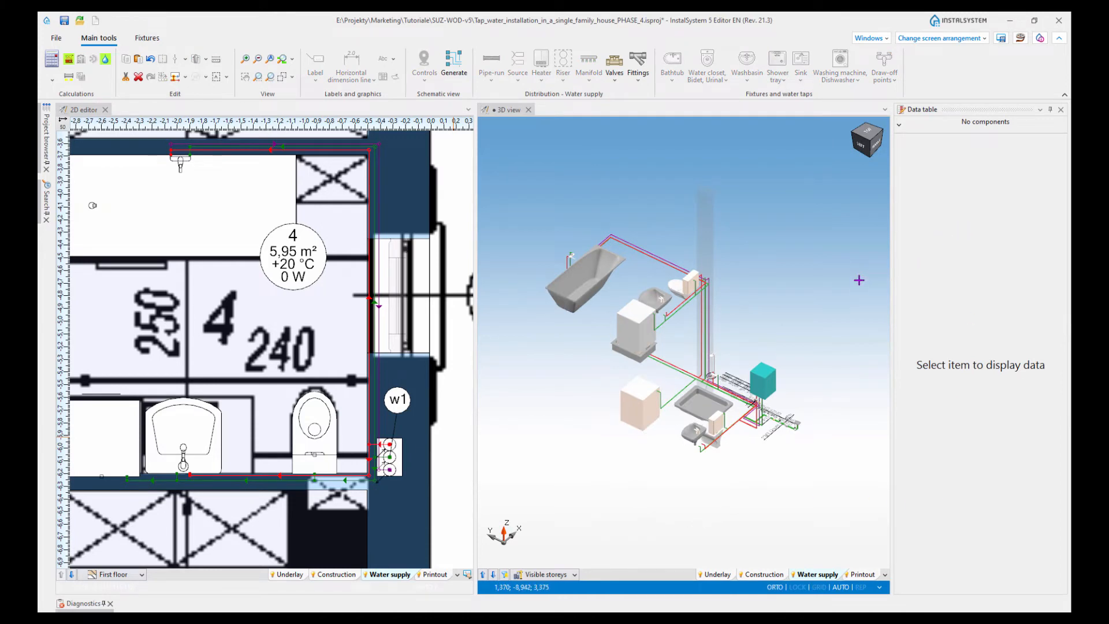
Step: Switch to the results screen arrangement and review the complete General results - Water supply report
click(982, 39)
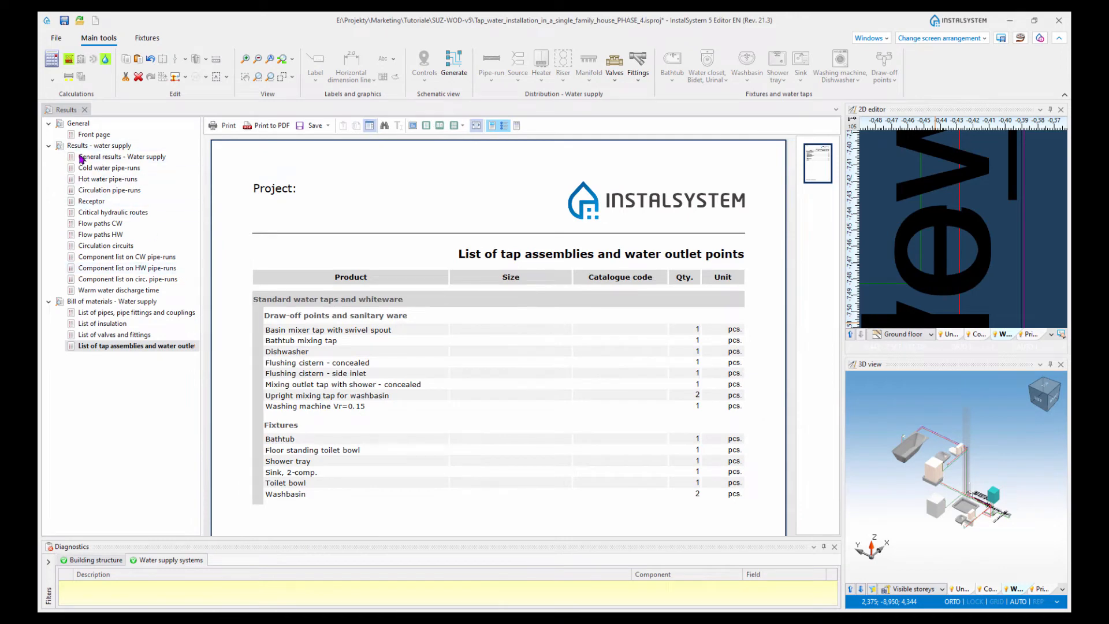
click(98, 161)
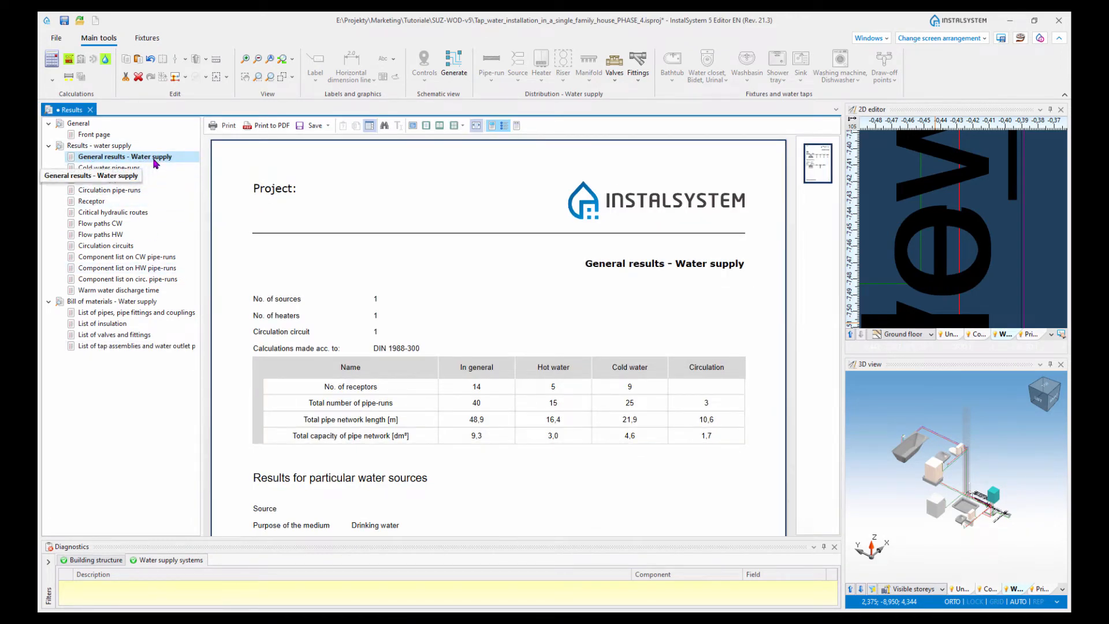
scroll(612, 319, down, 2)
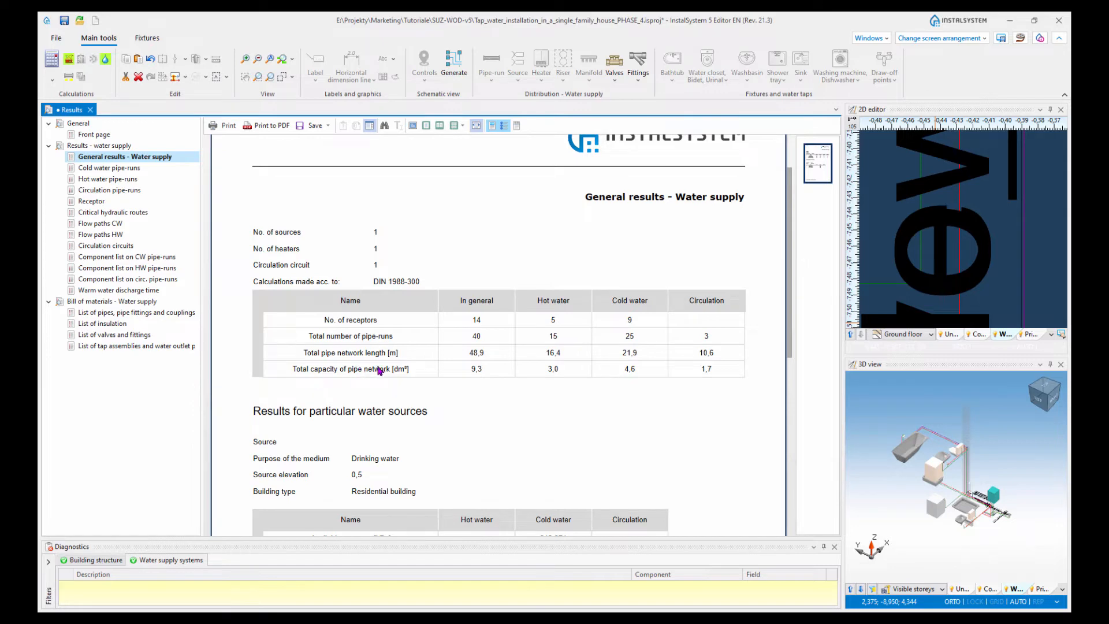
scroll(575, 386, down, 3)
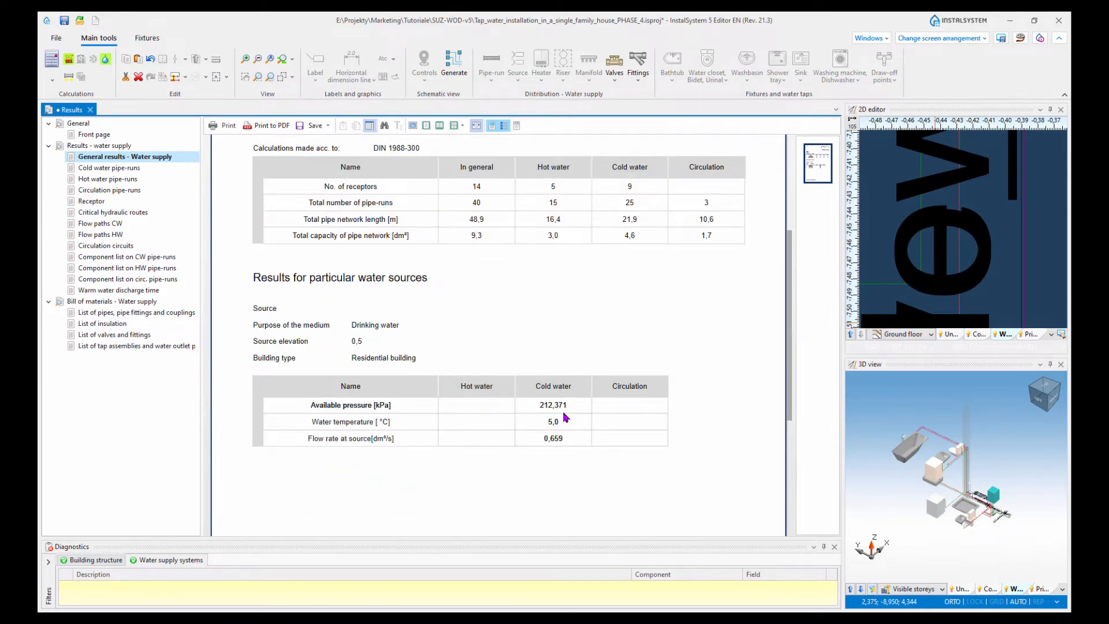
key(ctrl)
key(ctrl)
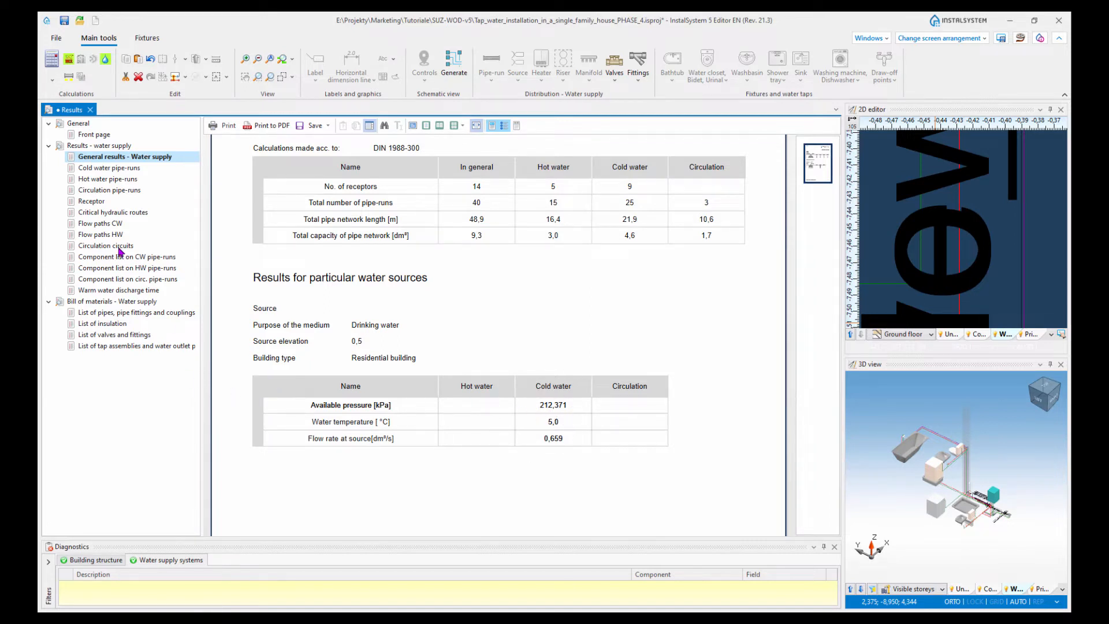
Step: Review the Cold water pipe-runs results and locate pipe-run 1 in the 2D and 3D views
click(93, 169)
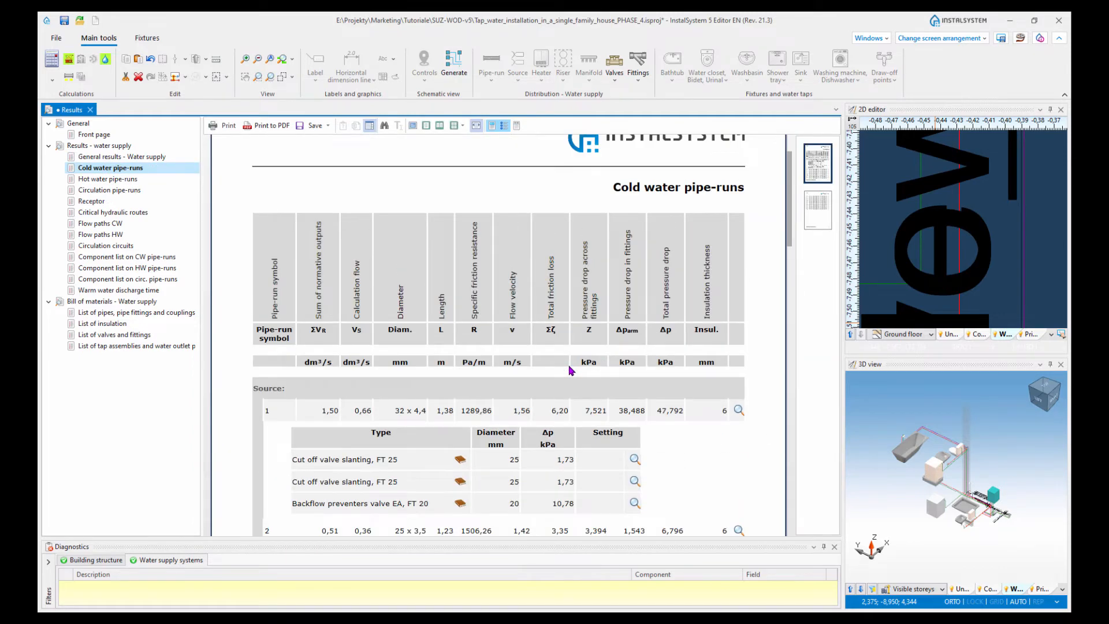
scroll(573, 370, down, 3)
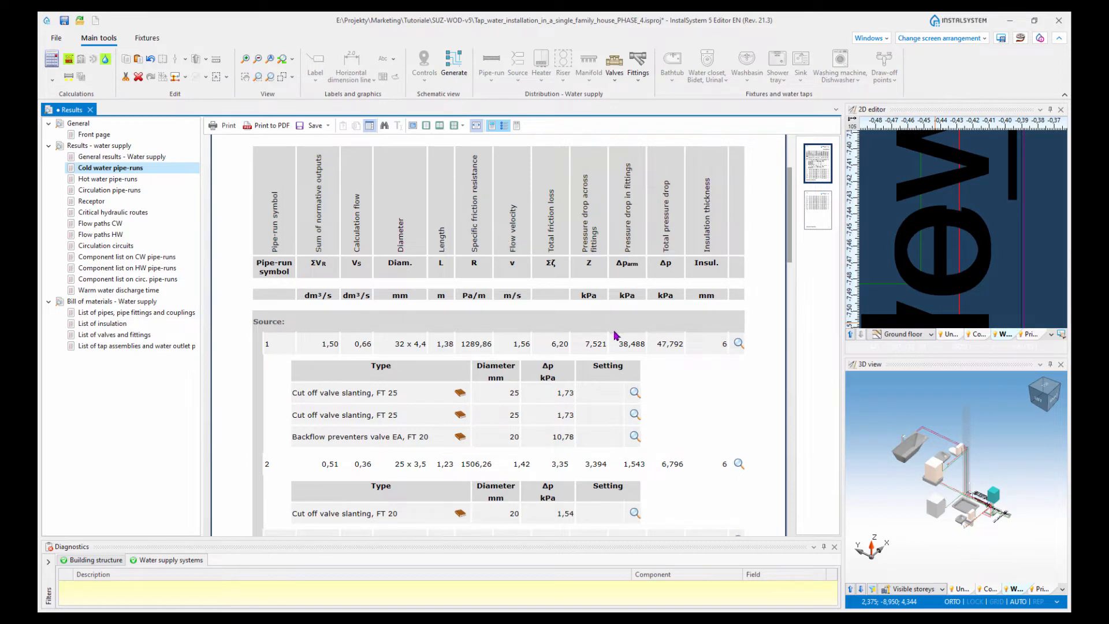
click(738, 345)
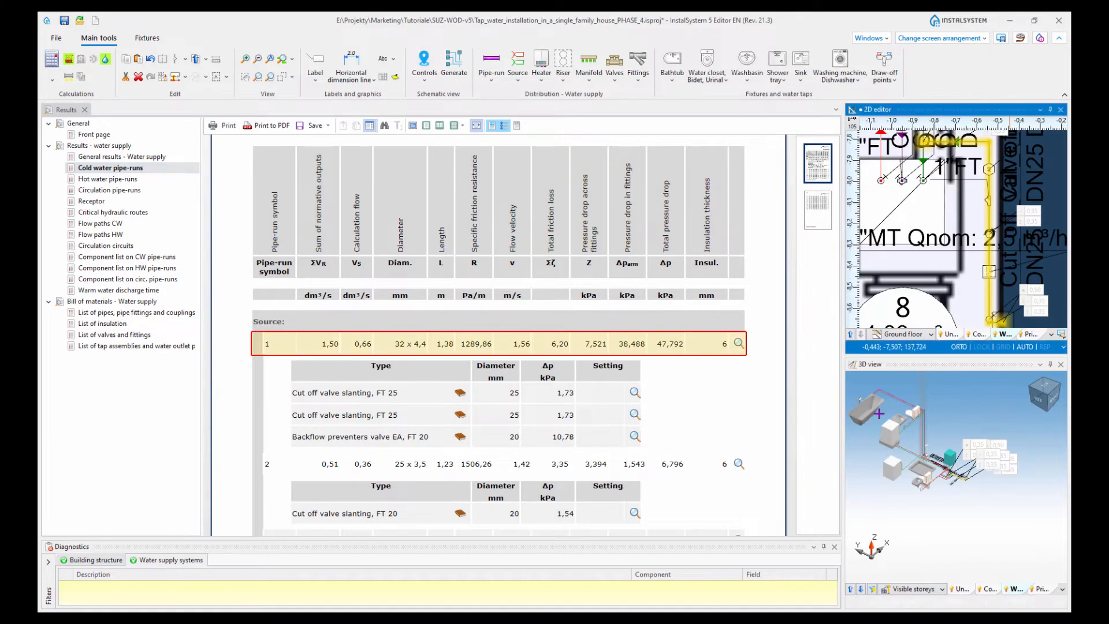
key(ctrl)
key(ctrl)
scroll(1004, 432, up, 5)
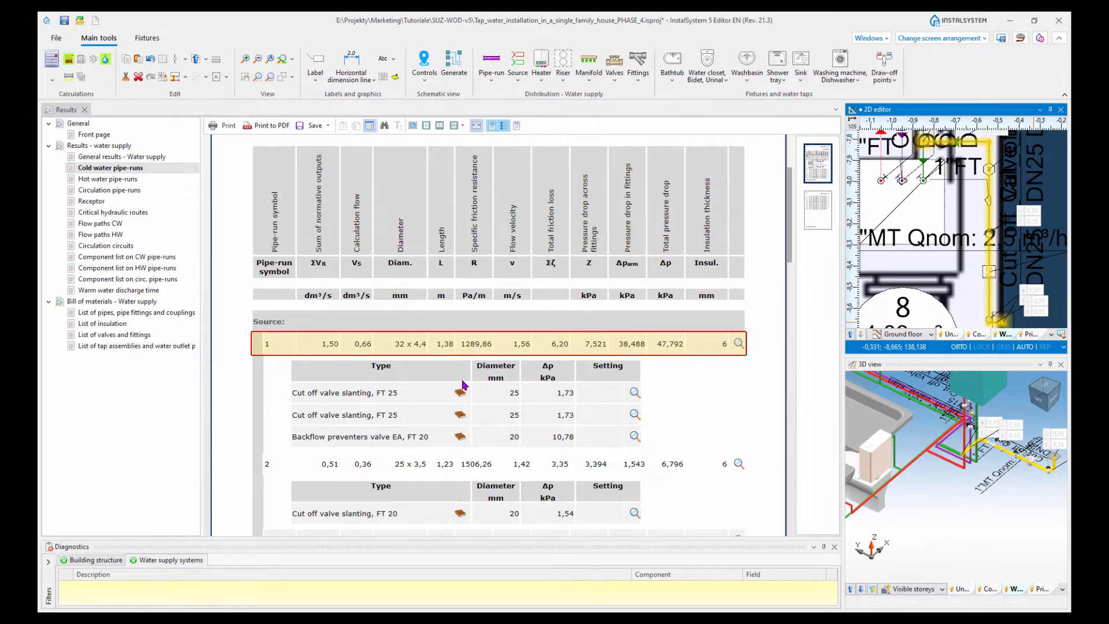
Step: Review the hot water, circulation pipe-run and Receptor results, locating the cold water receptor 7_WbA in the drawing
click(108, 179)
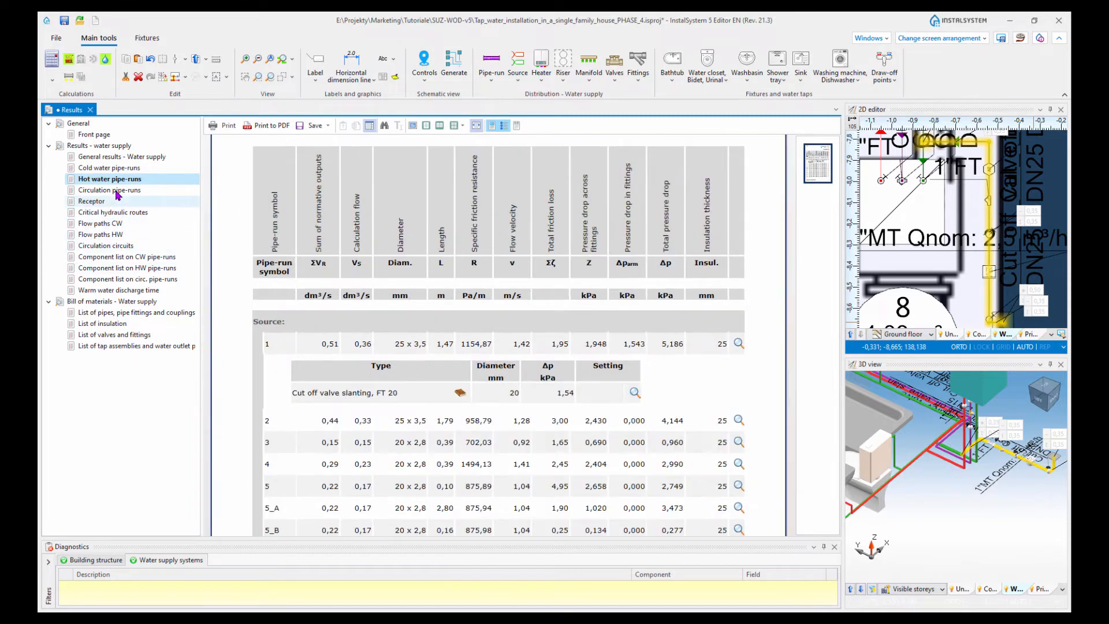
key(Down)
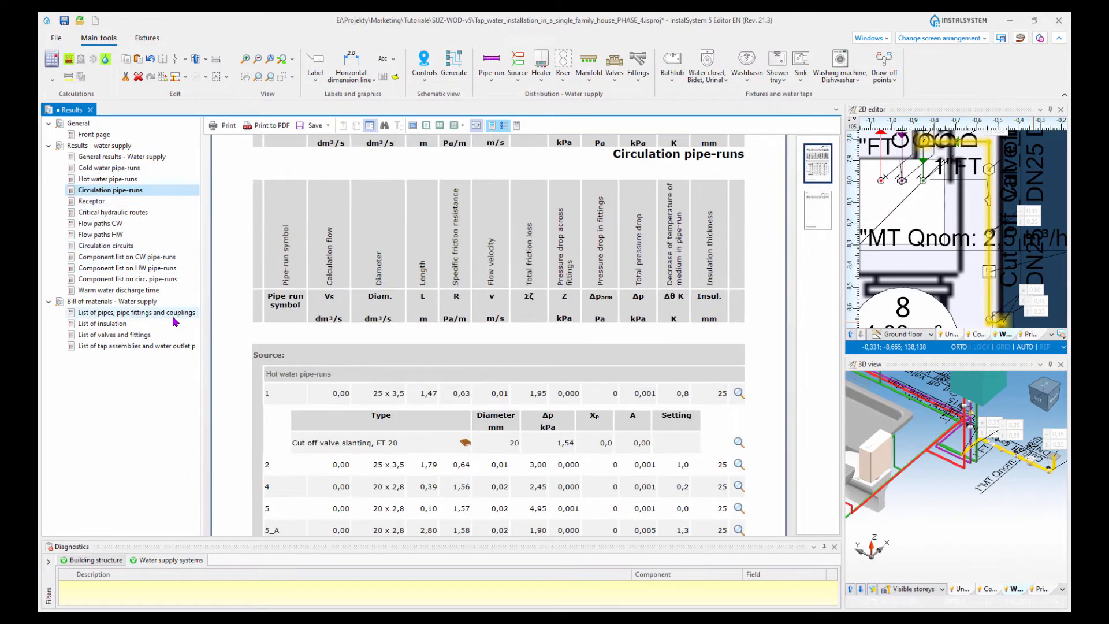
click(96, 201)
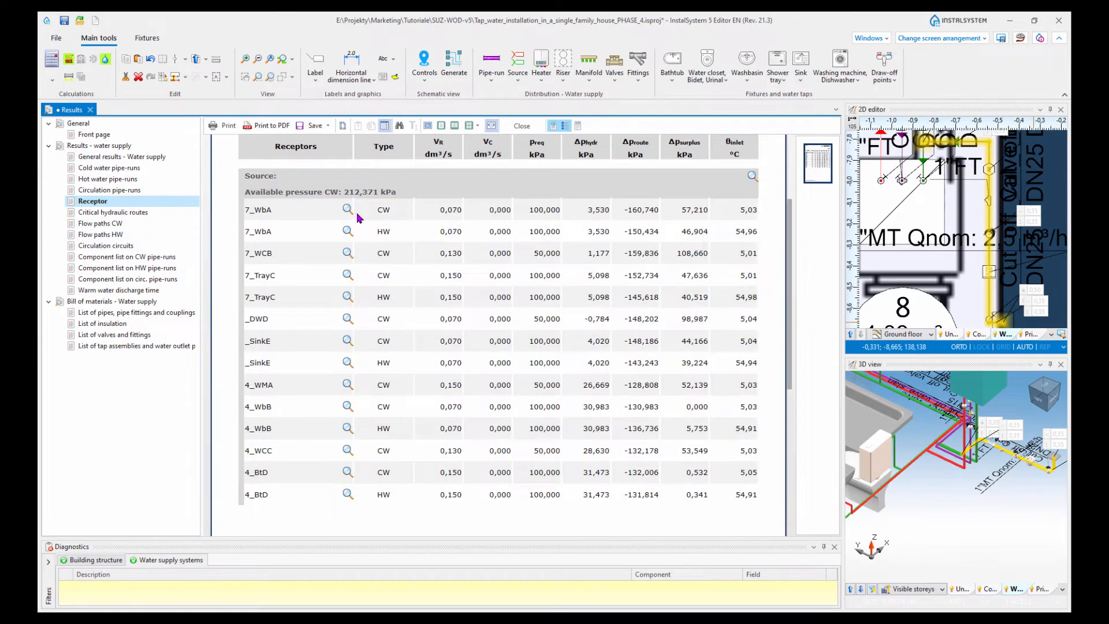
click(347, 210)
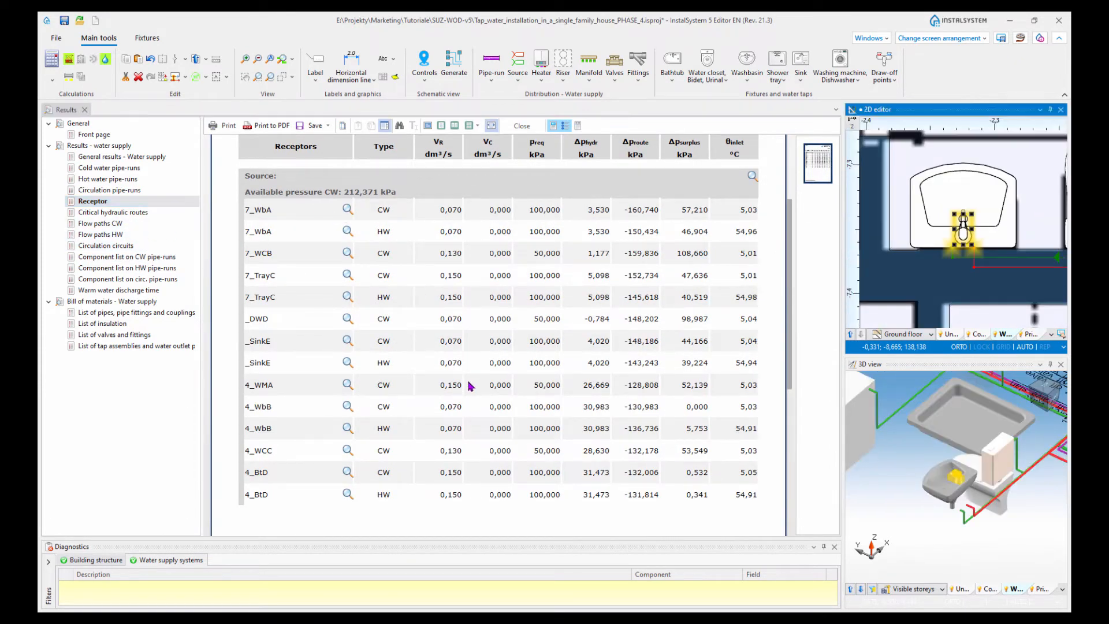
scroll(443, 171, up, 3)
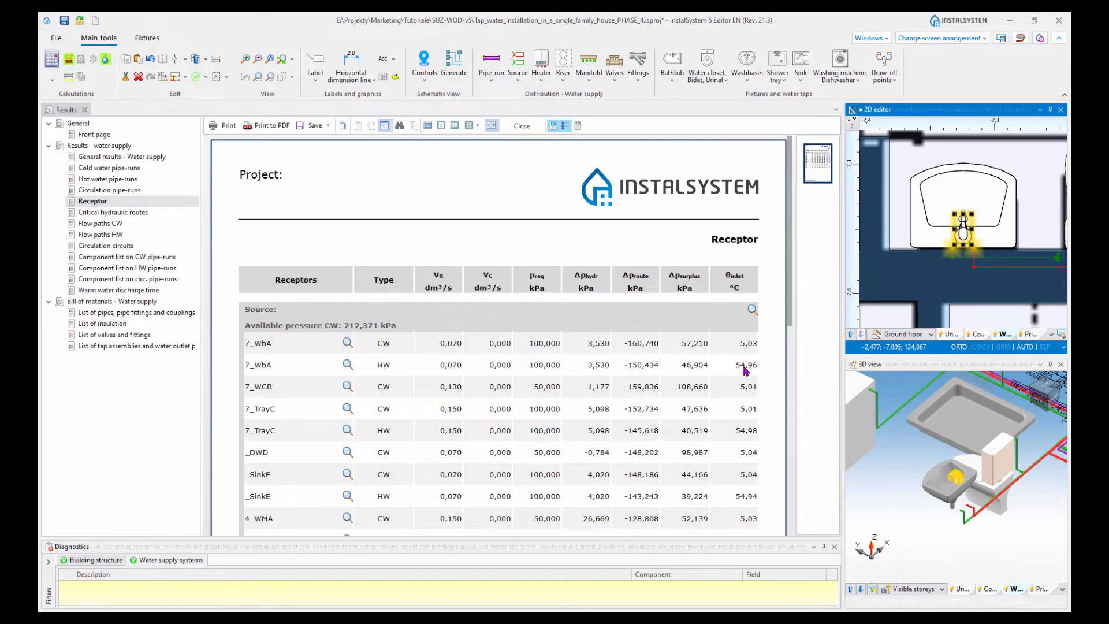
Step: Review the Critical hydraulic routes results and locate the critical receptor 4_WbB CW in the 2D and 3D views
click(101, 213)
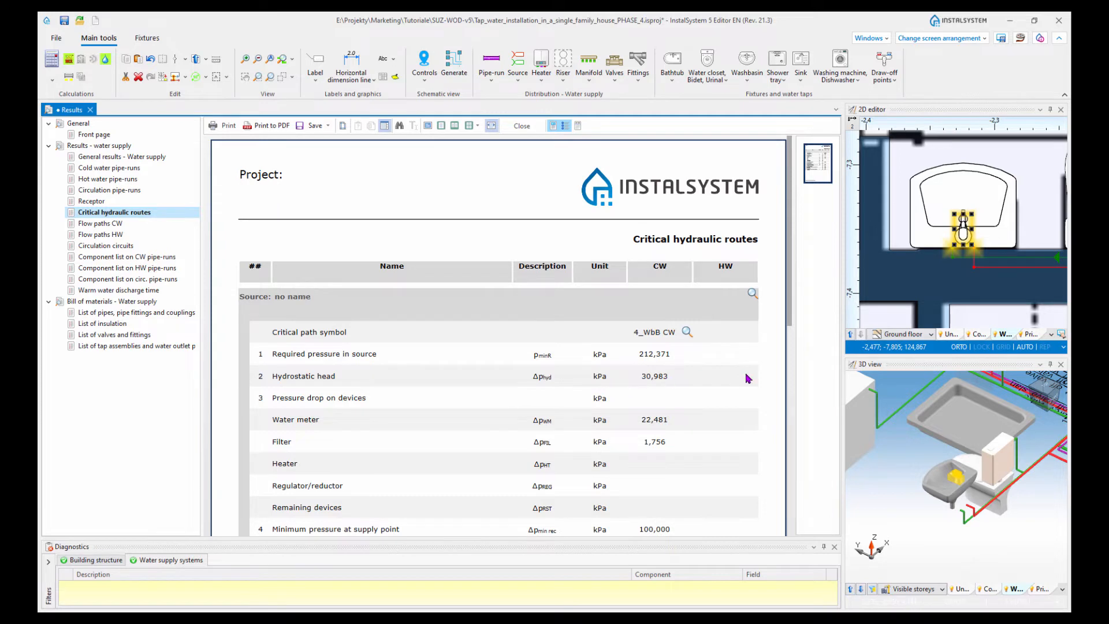
scroll(937, 434, down, 3)
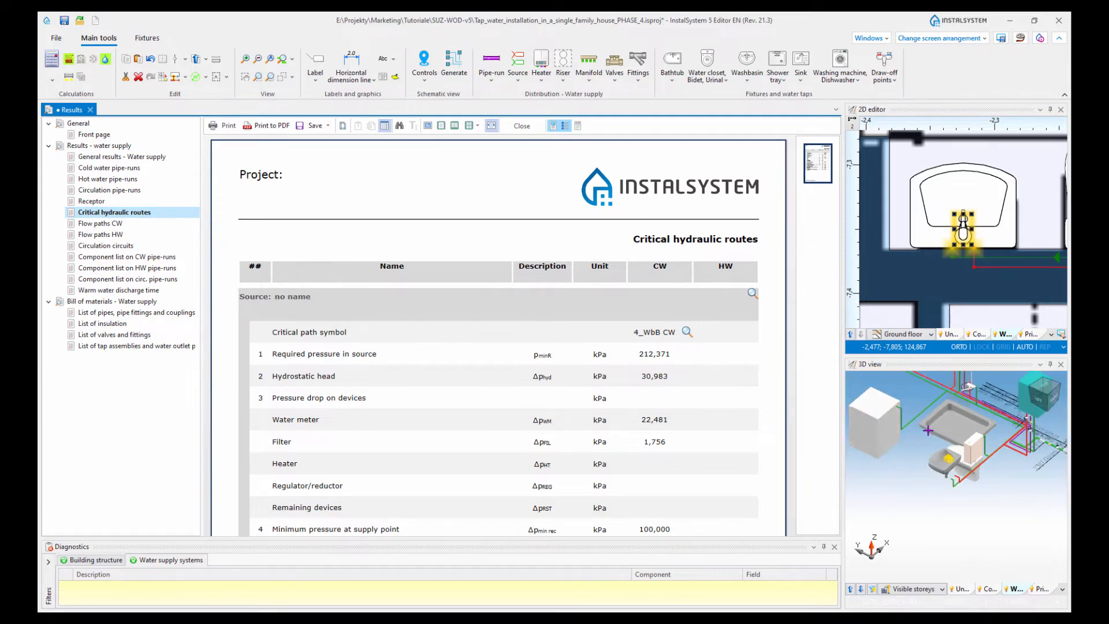
click(687, 332)
scroll(957, 482, up, 3)
scroll(957, 482, up, 3)
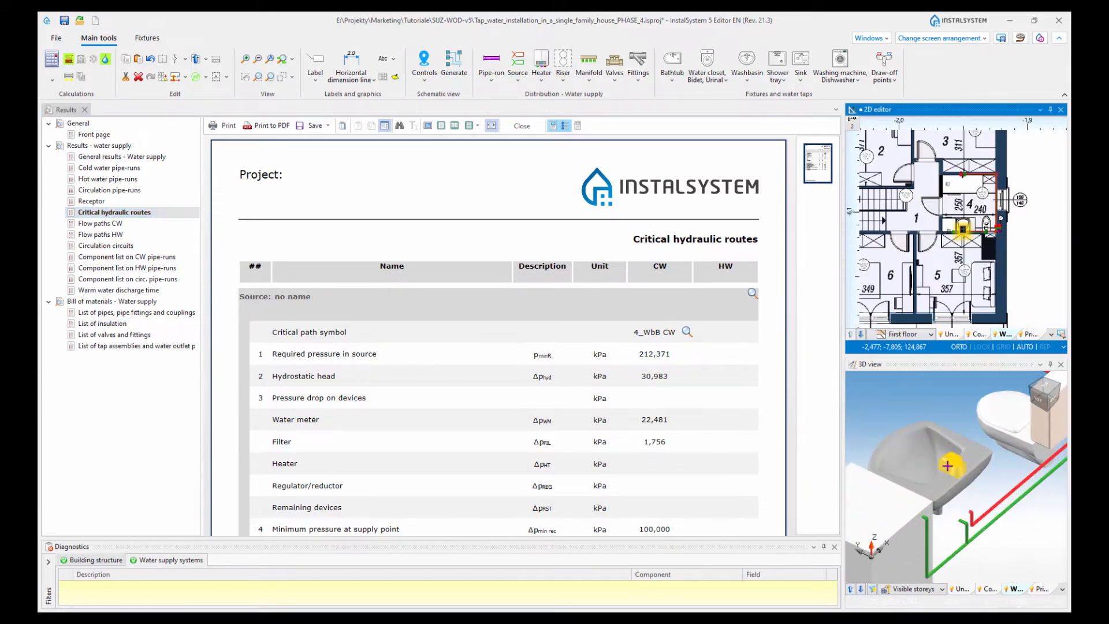
scroll(950, 484, down, 5)
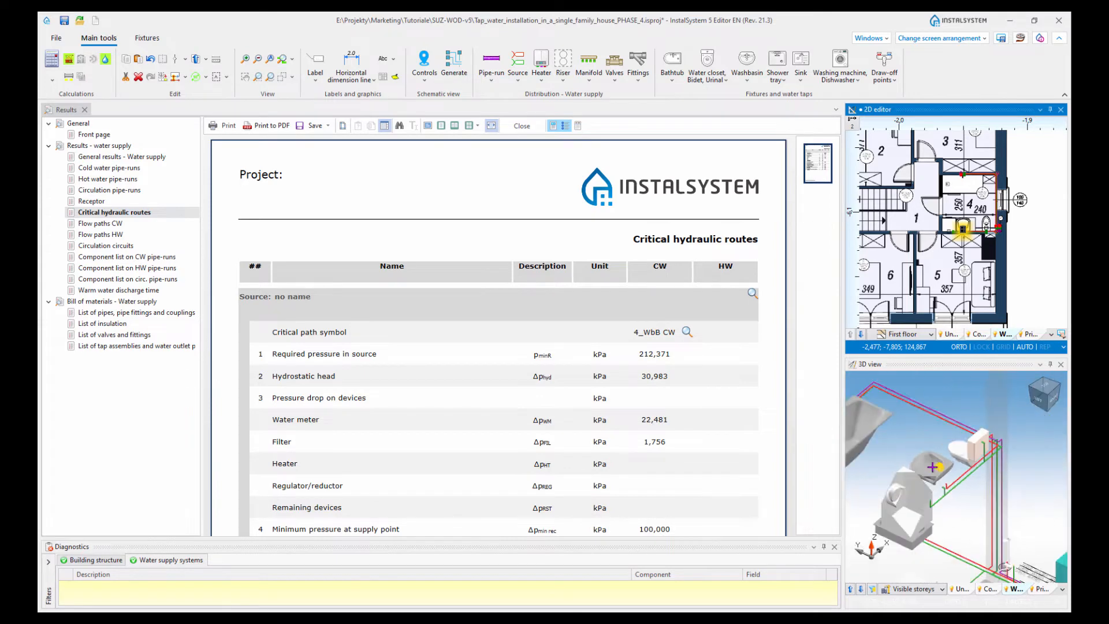
scroll(931, 500, up, 2)
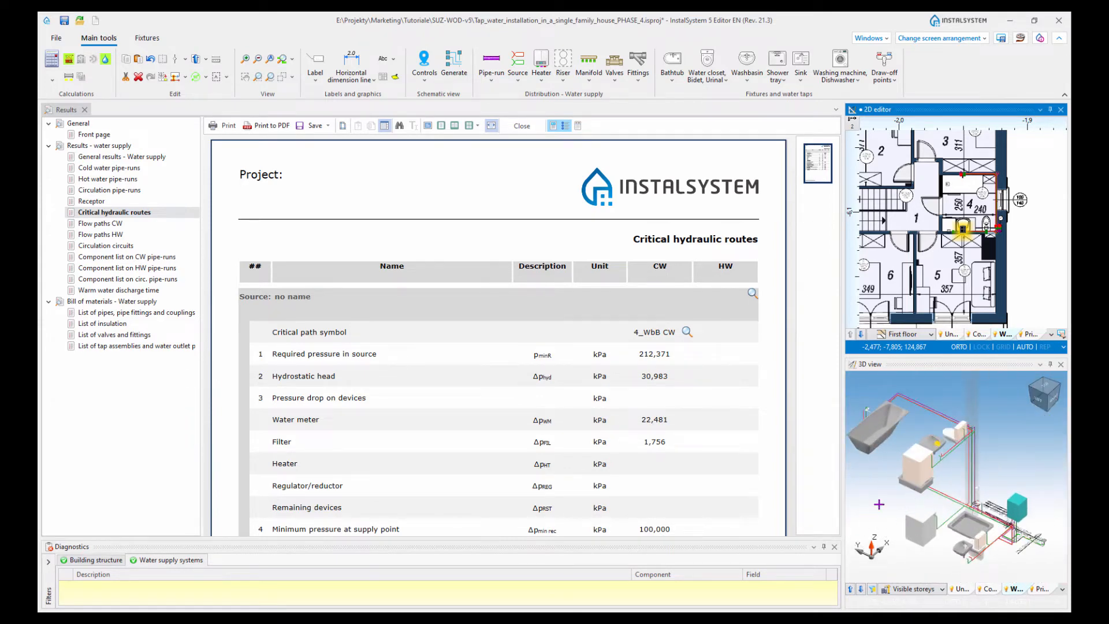
middle_drag(883, 506, 1005, 507)
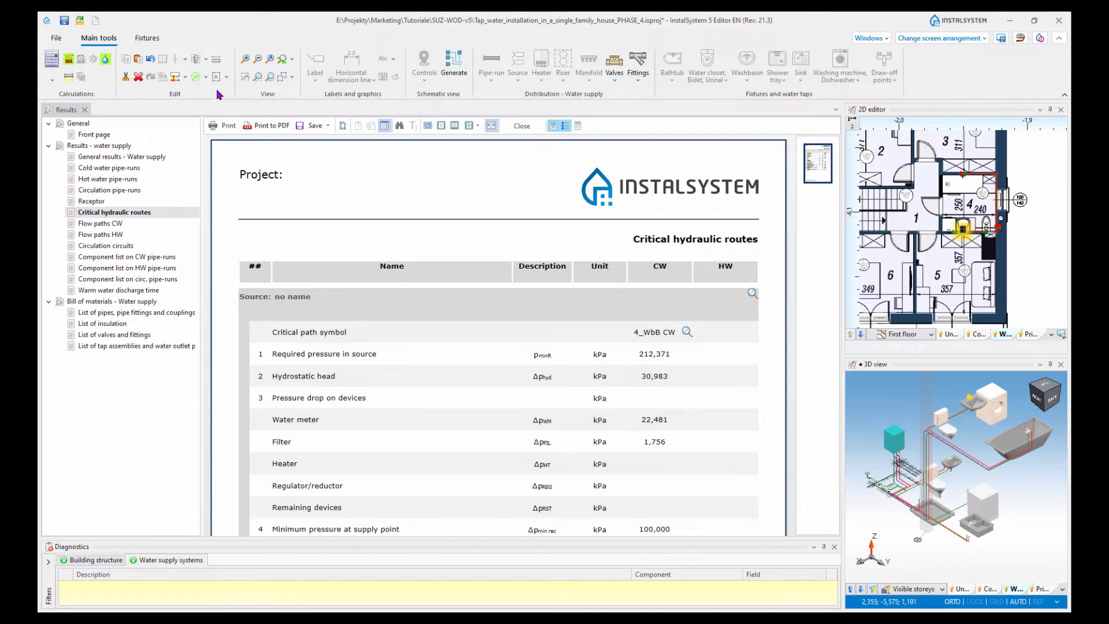
Step: Show the critical circuit and examine its highlighted route through the installation in the 3D view
click(291, 60)
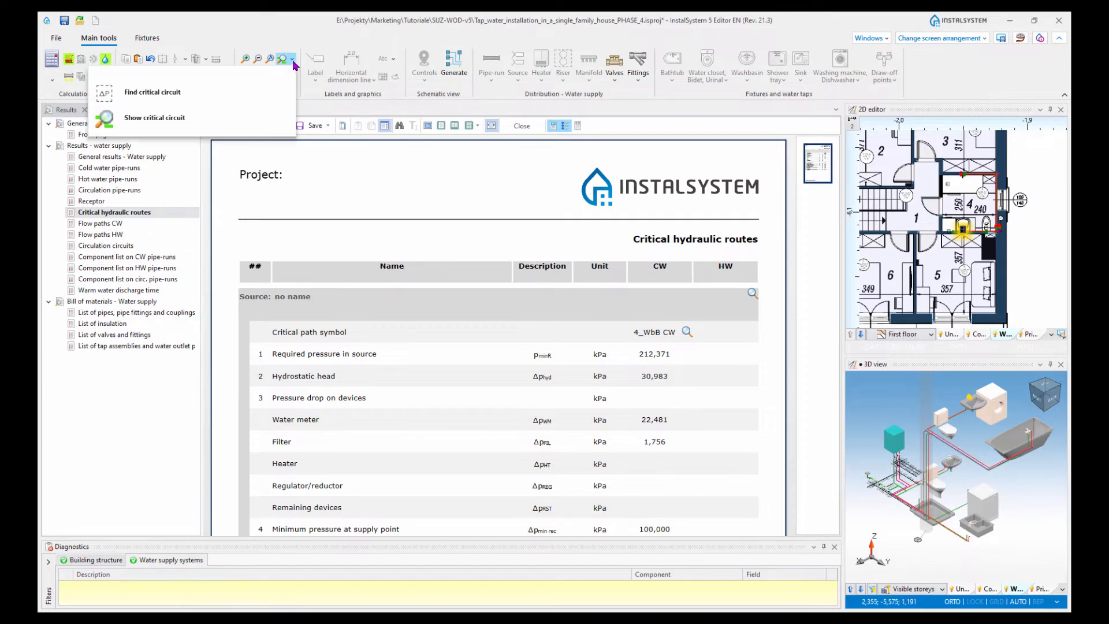
click(156, 123)
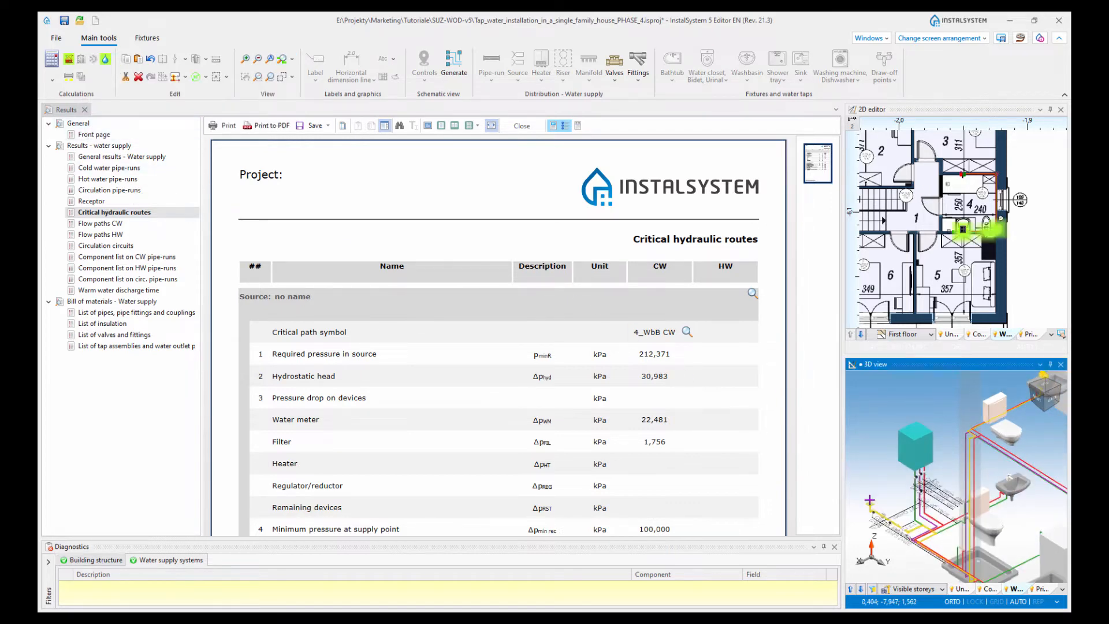
scroll(919, 526, up, 5)
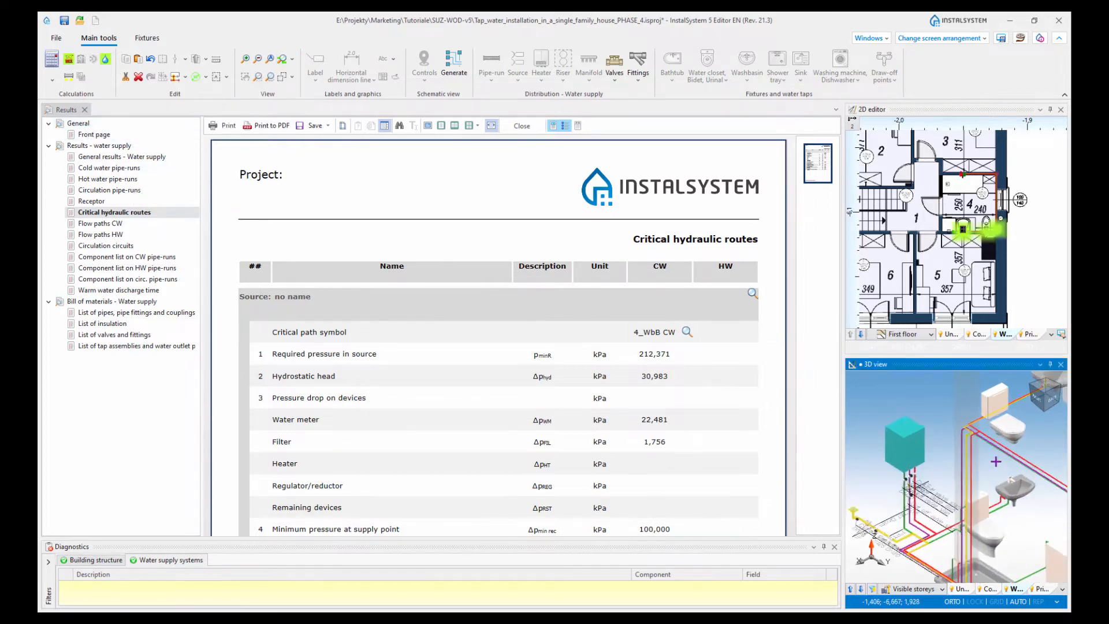
scroll(916, 524, down, 5)
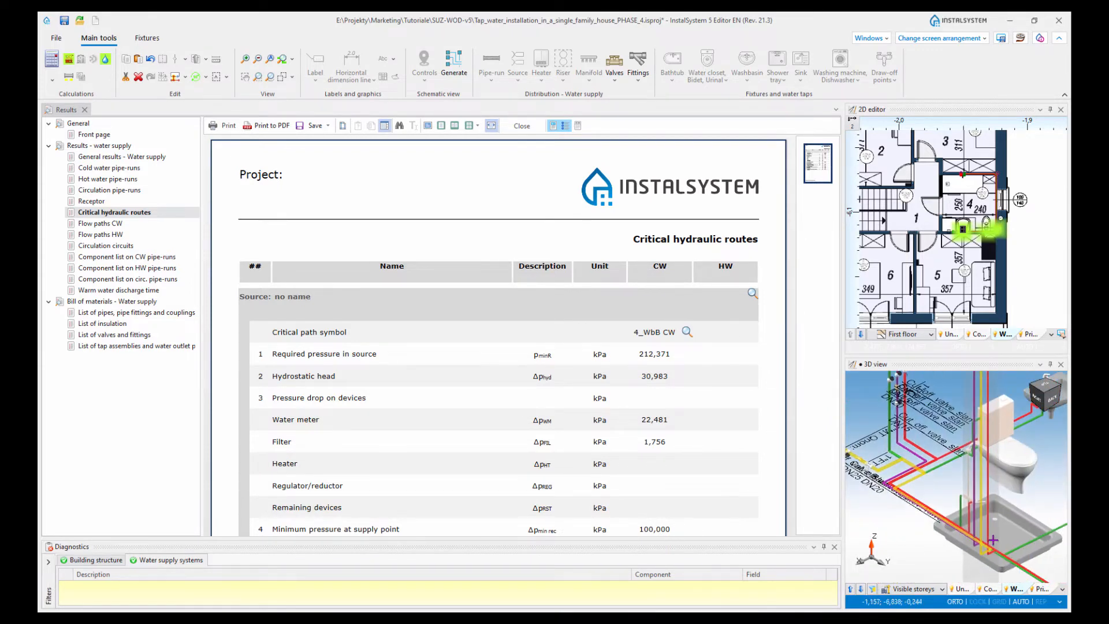
Step: Trace the critical circuit up to the washbasin tap in the 3D view and review the Flow paths CW results for receptor 4_WbB
middle_drag(1002, 505, 979, 553)
middle_drag(975, 410, 949, 504)
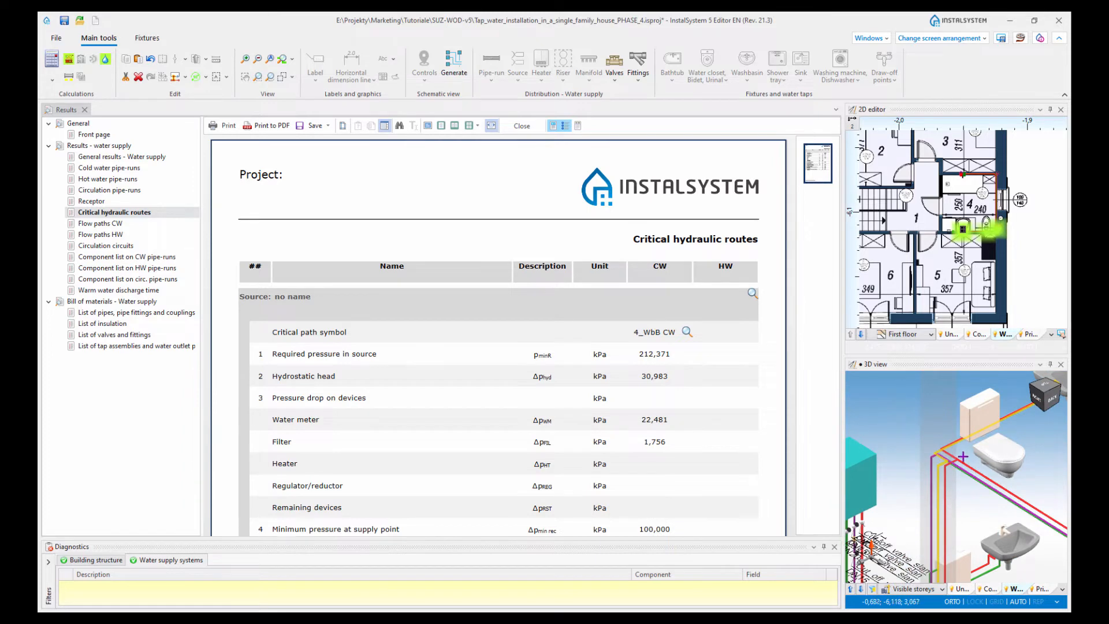
scroll(962, 456, up, 5)
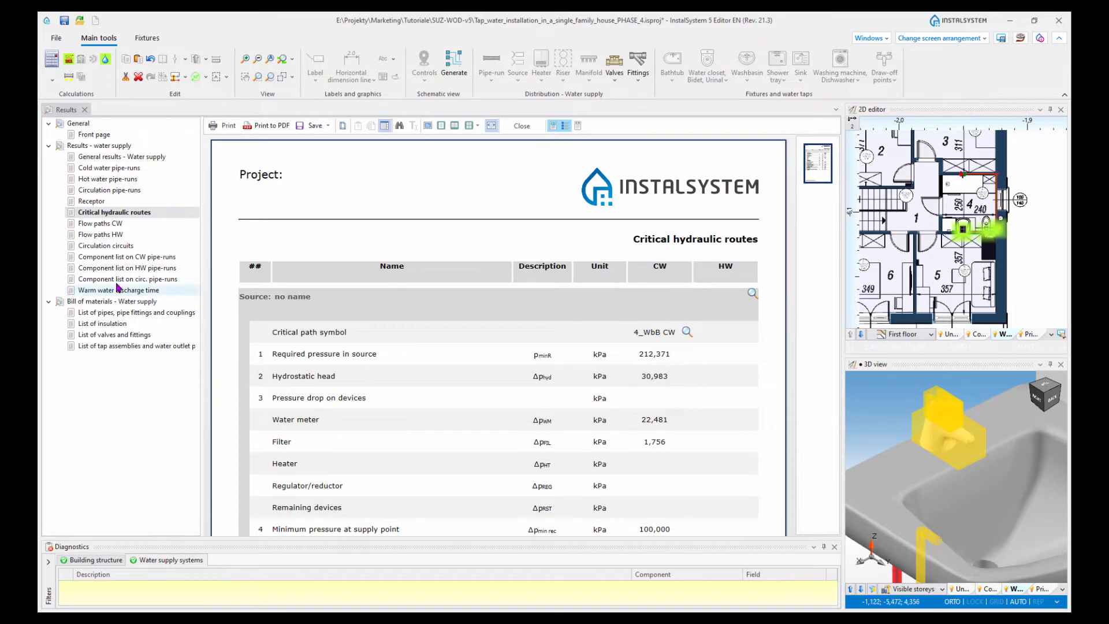
click(100, 224)
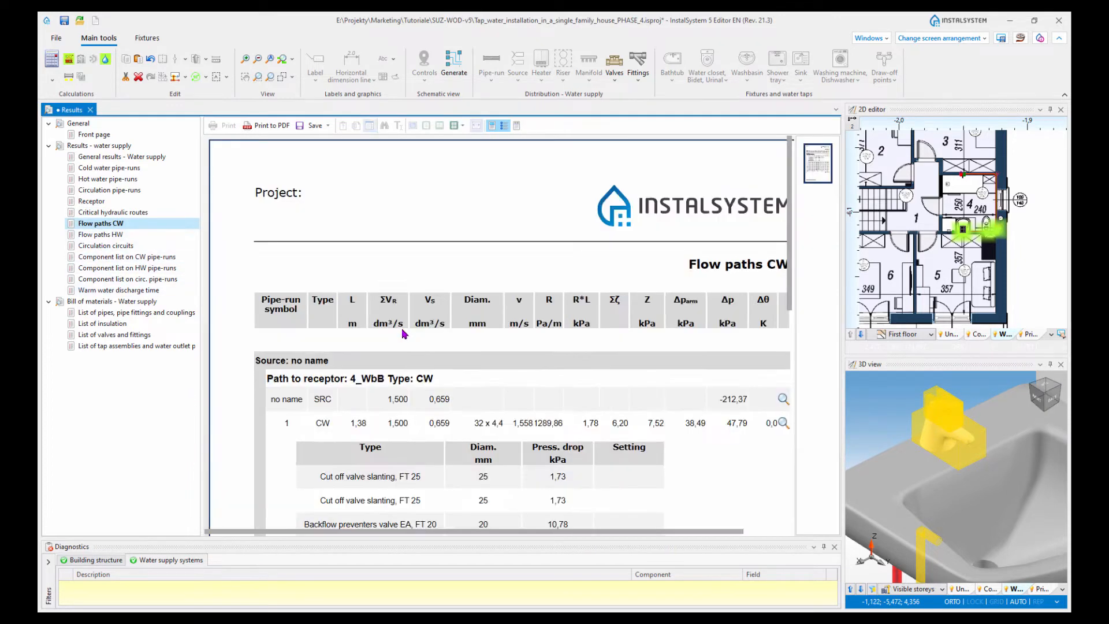
scroll(474, 359, down, 2)
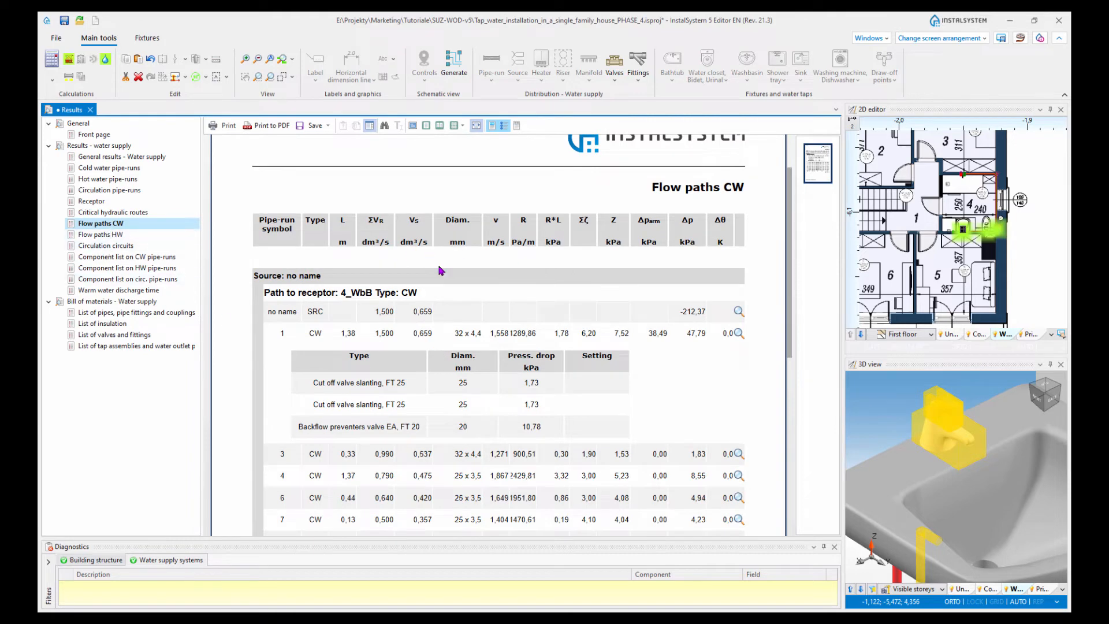
Step: Review the Component list on CW pipe-runs, locating pipe-run 1, its bend support and pipe-run 4 in the 2D and 3D views
click(130, 256)
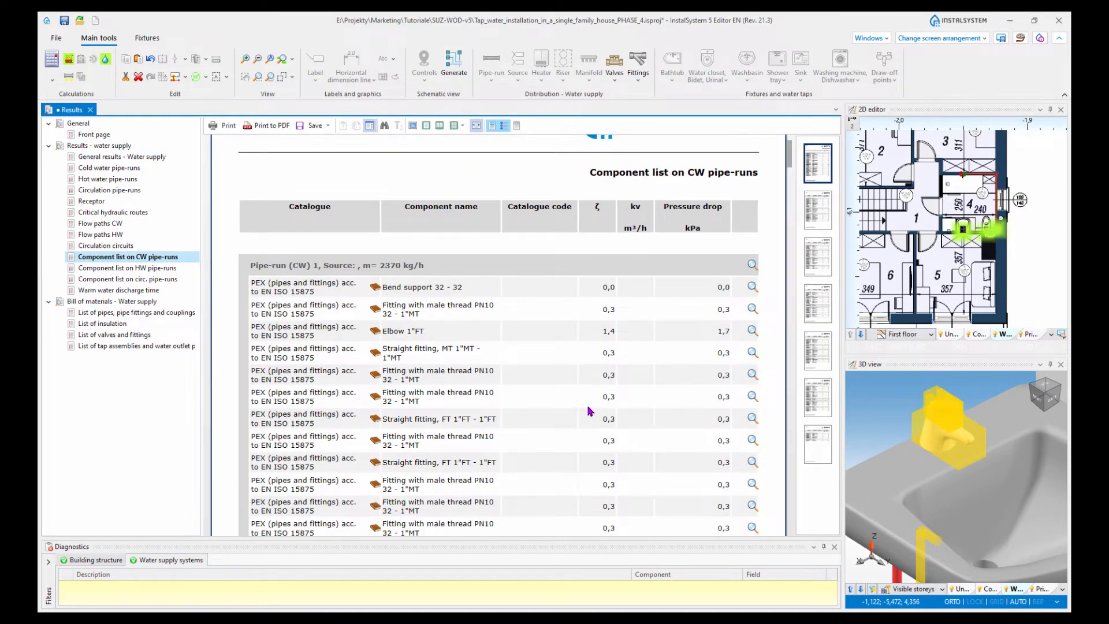
scroll(589, 411, down, 2)
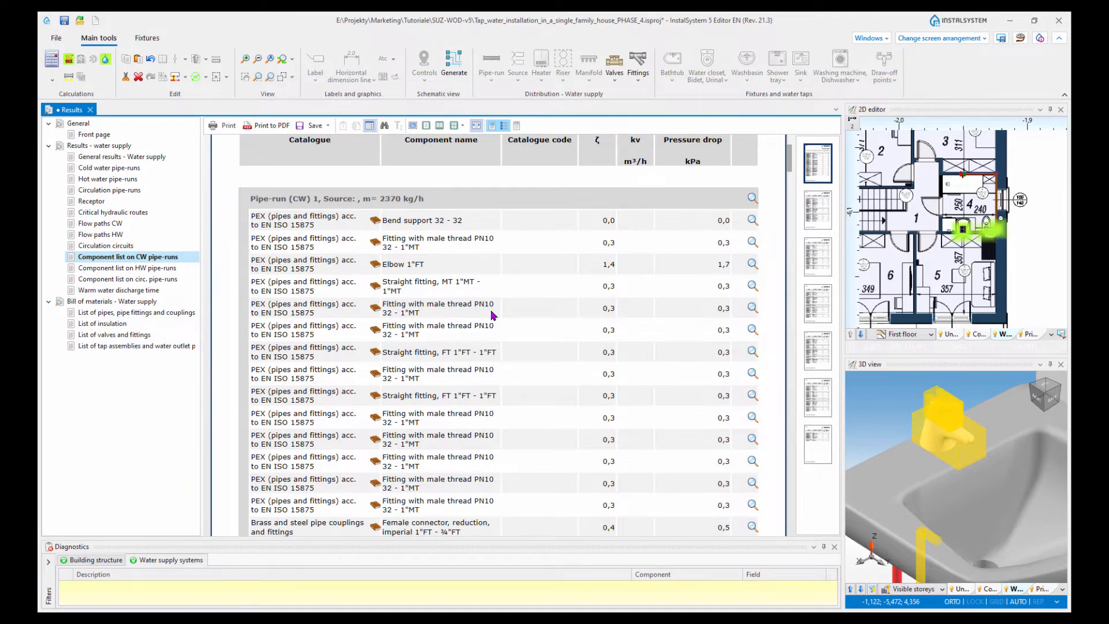
click(752, 200)
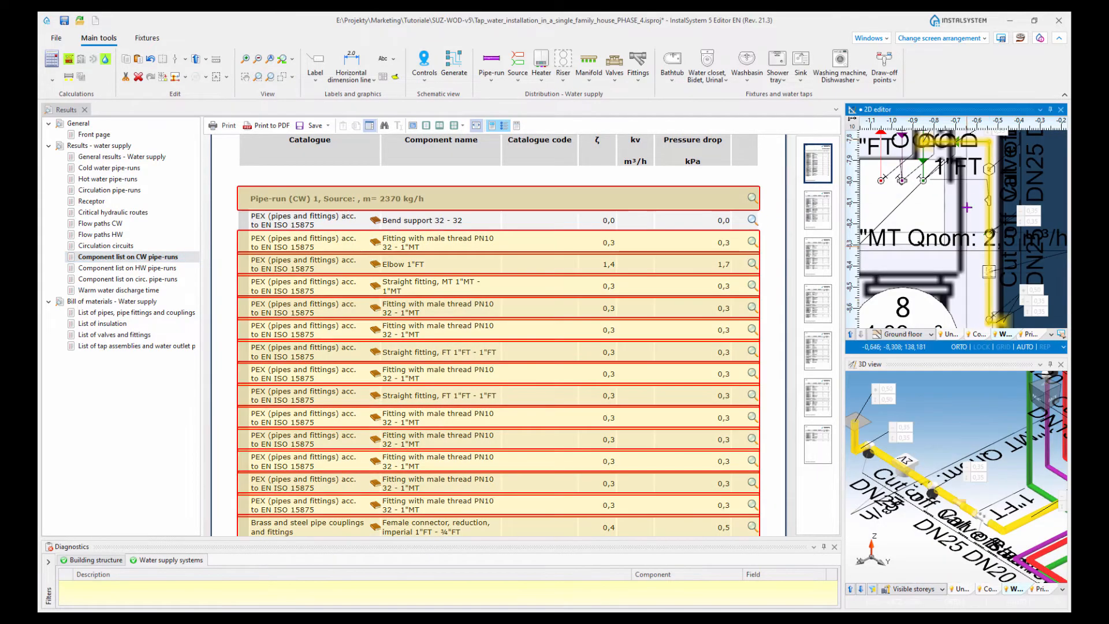
click(751, 221)
scroll(737, 407, down, 15)
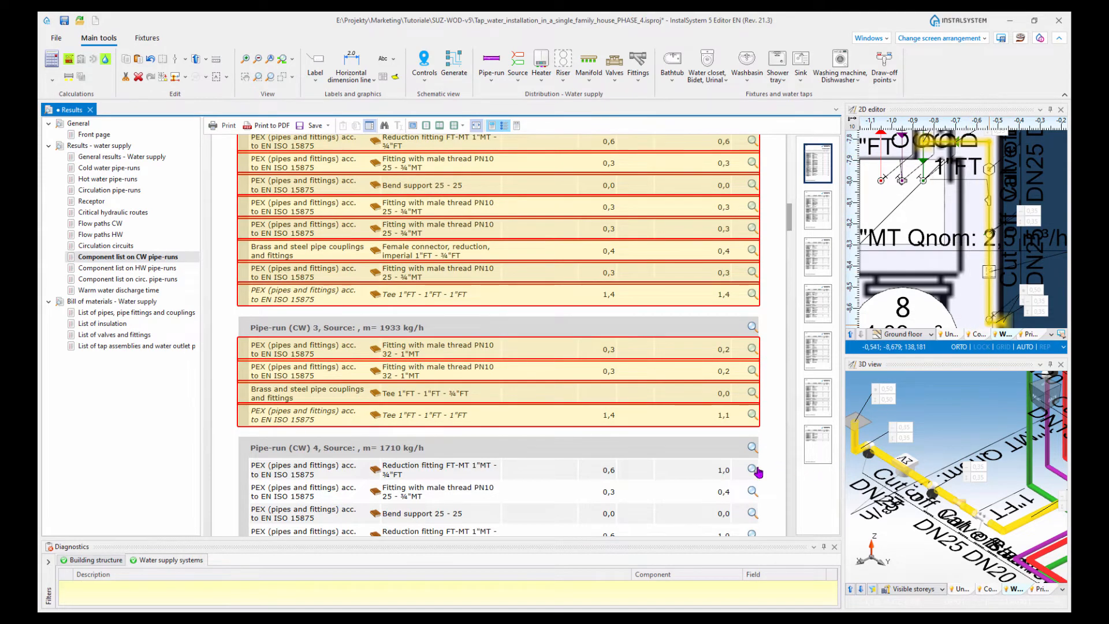
scroll(758, 472, down, 1)
click(753, 382)
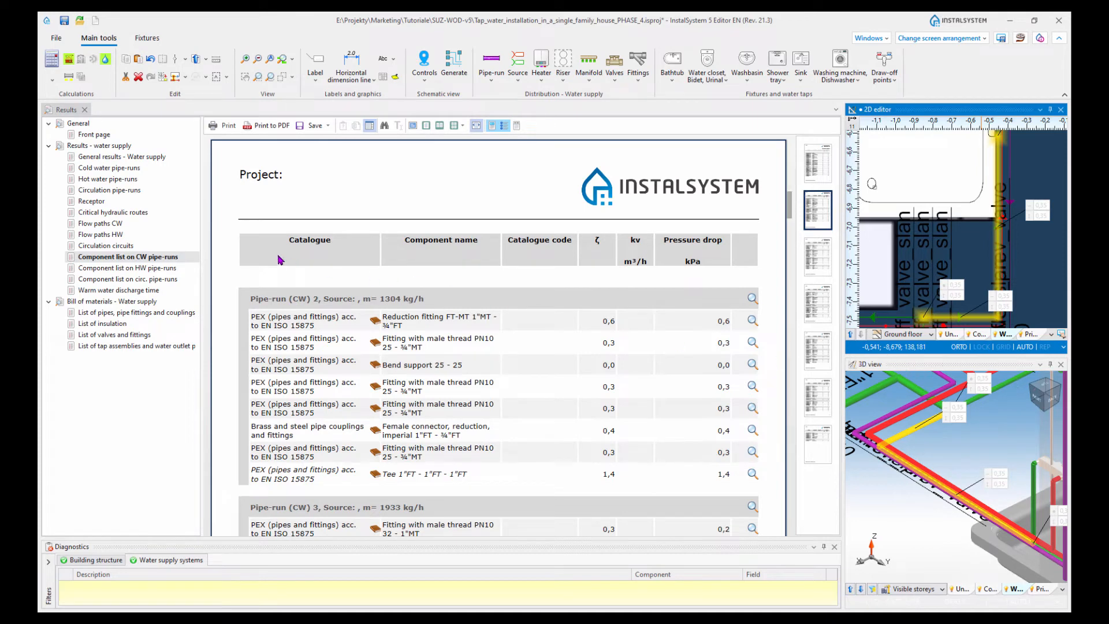
Step: Review the whole List of pipes, pipe fittings and couplings in the bill of materials
click(101, 315)
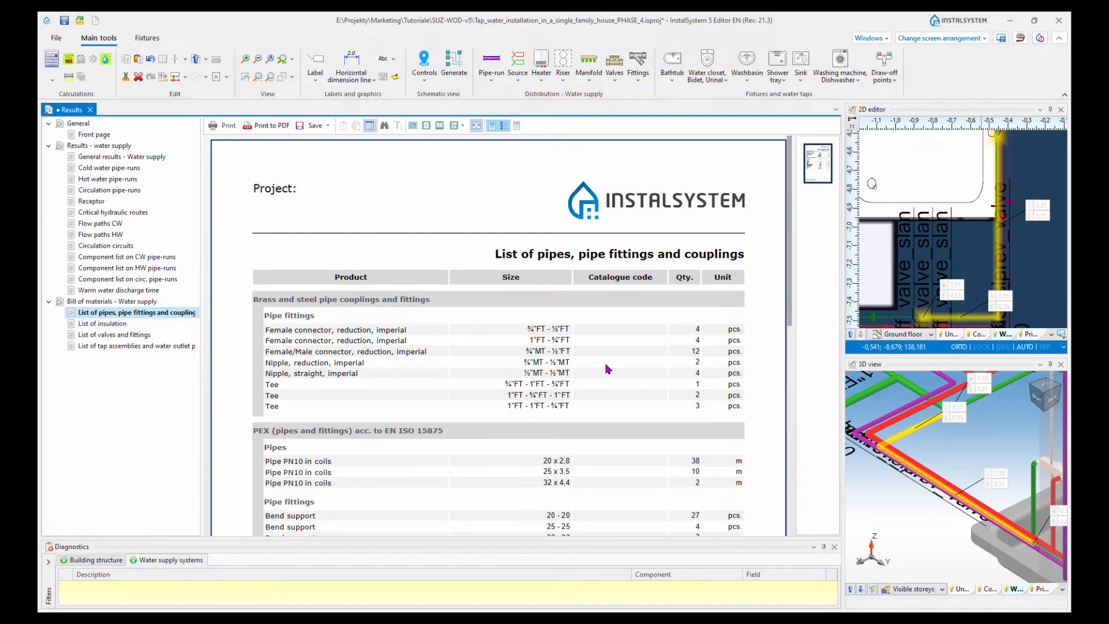
scroll(608, 369, down, 1)
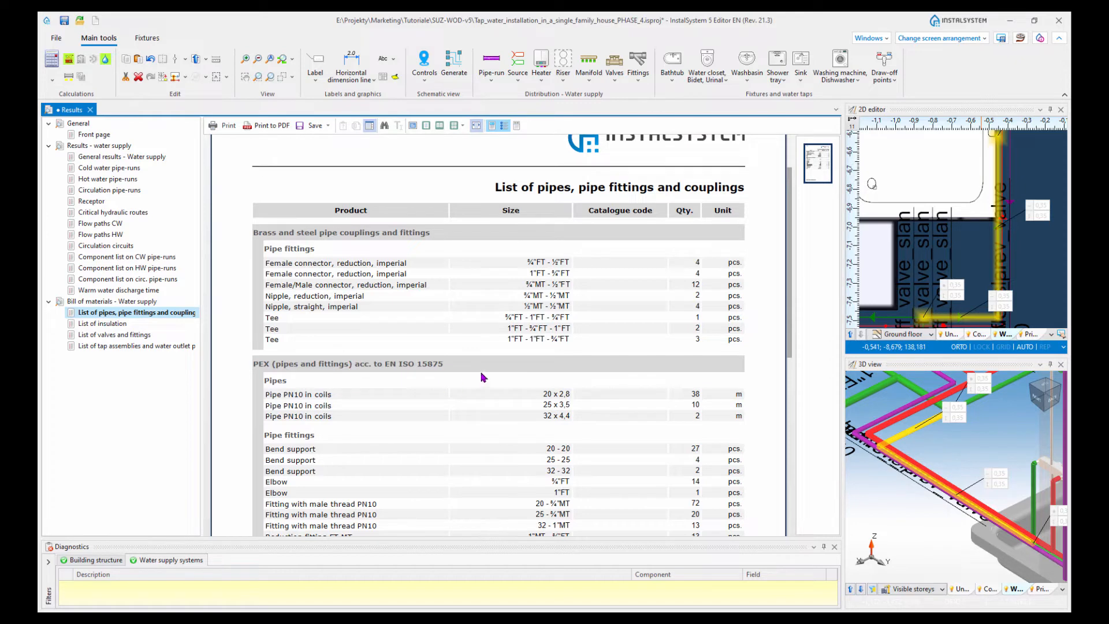
scroll(471, 377, down, 2)
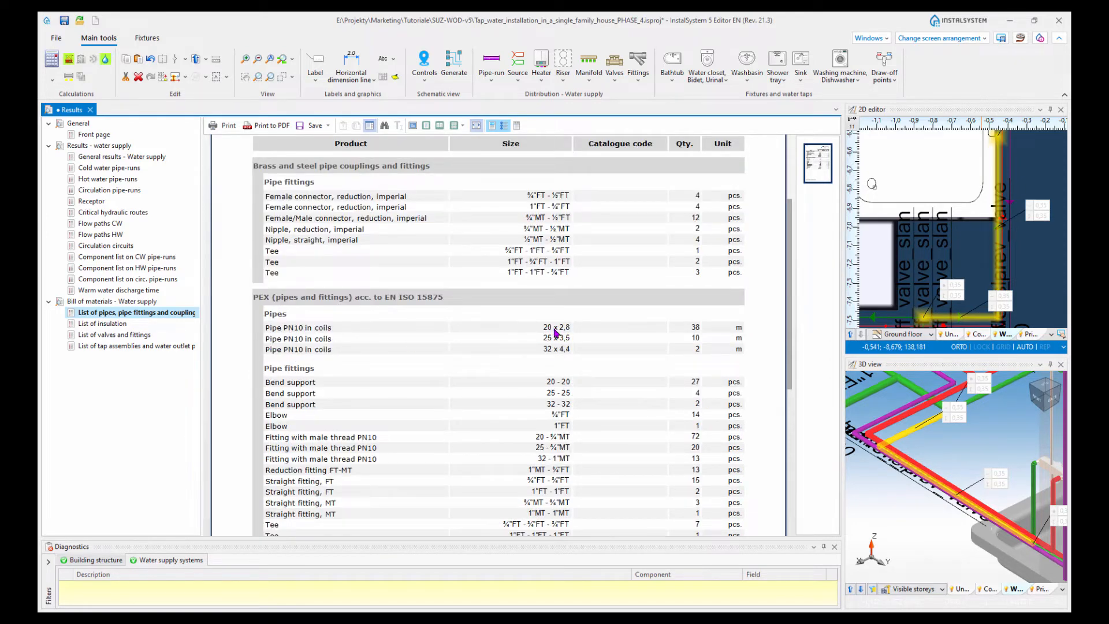
scroll(561, 402, down, 2)
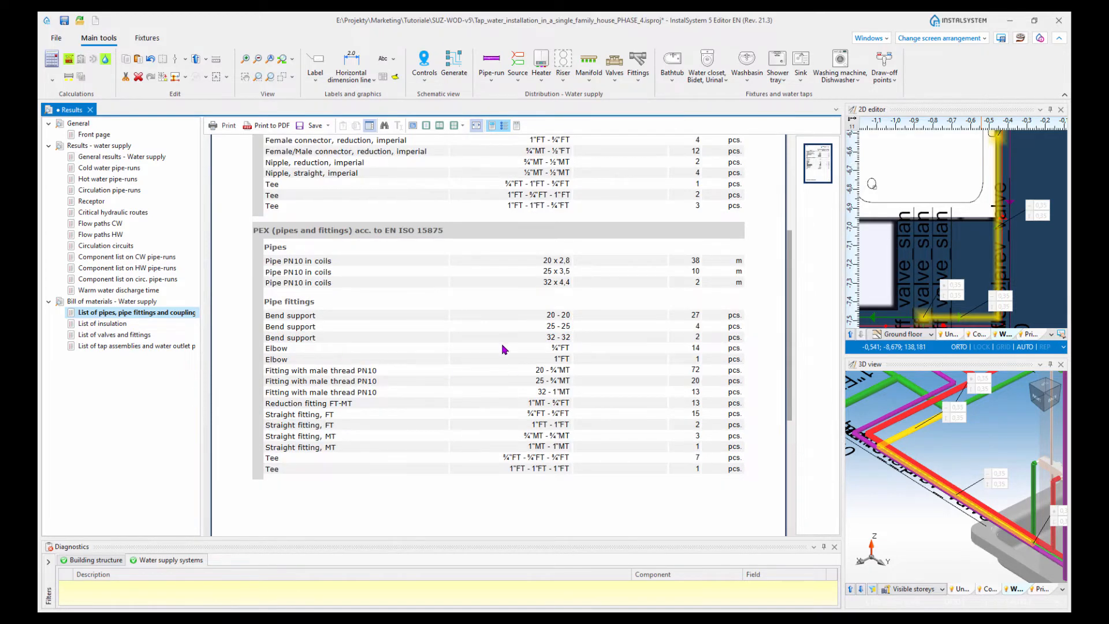
Step: Examine the installation's pipework around the shower tray and inspect the complete system in the 3D view
scroll(901, 488, down, 5)
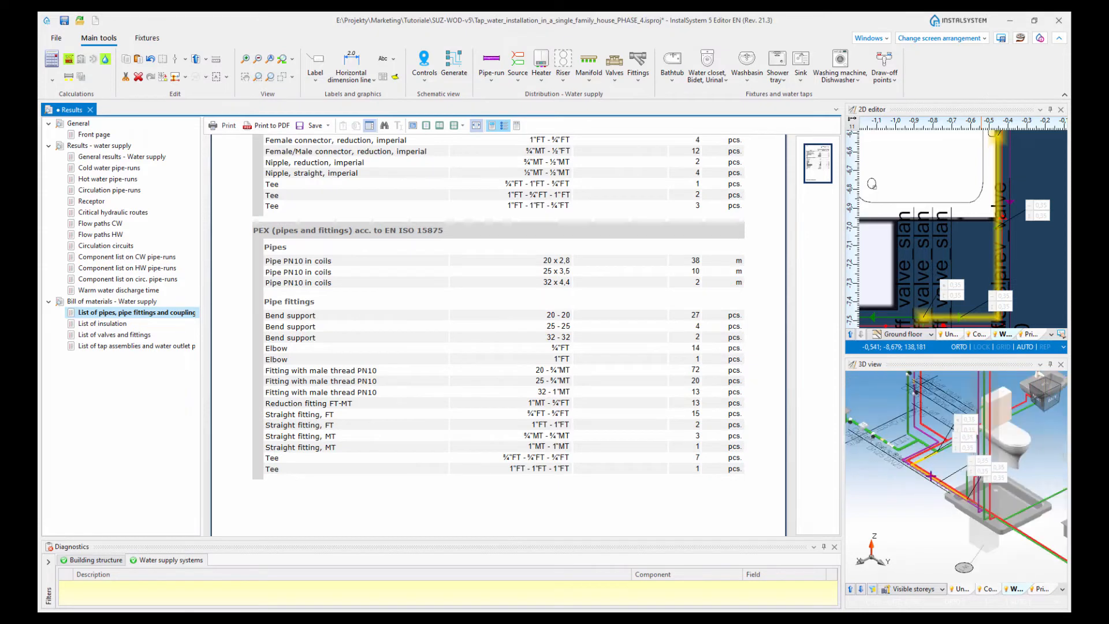
middle_drag(914, 496, 932, 503)
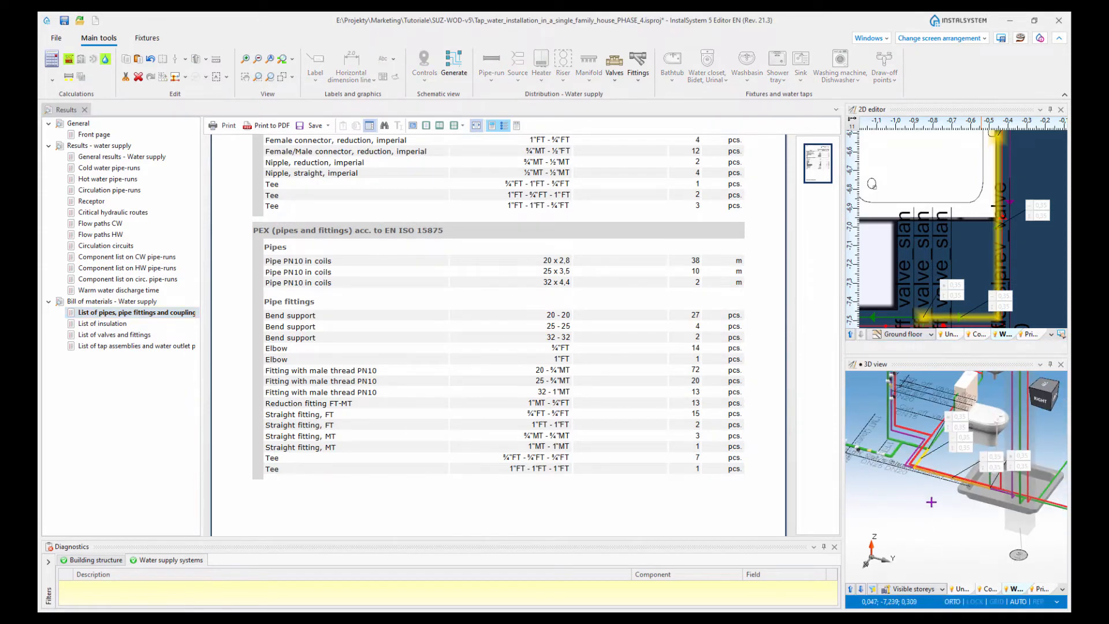
scroll(934, 473, up, 3)
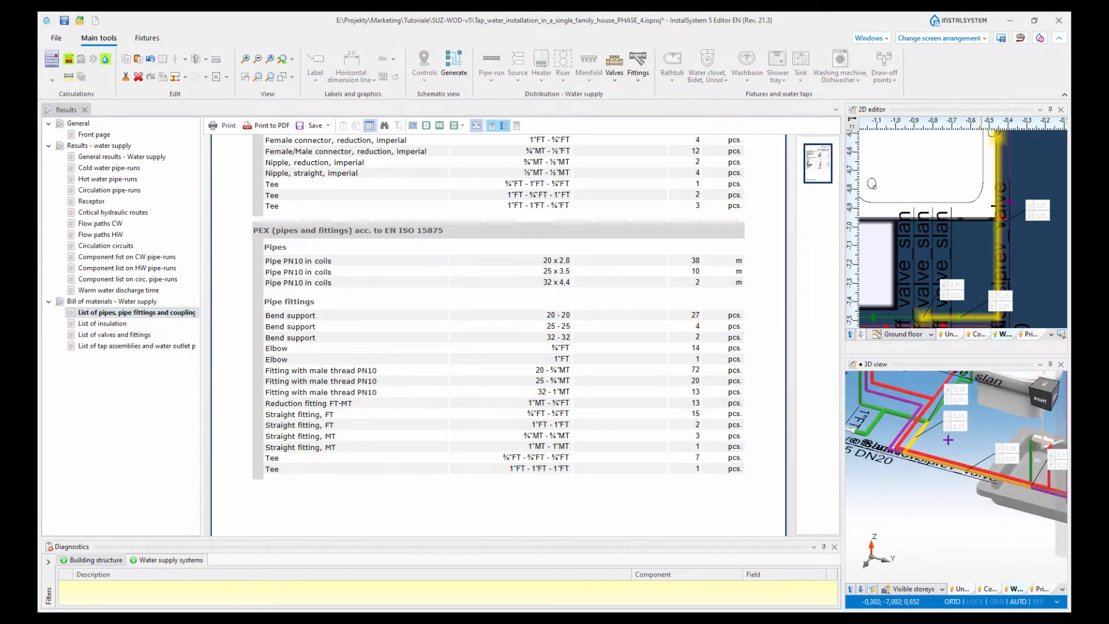
scroll(947, 439, down, 2)
scroll(950, 439, down, 3)
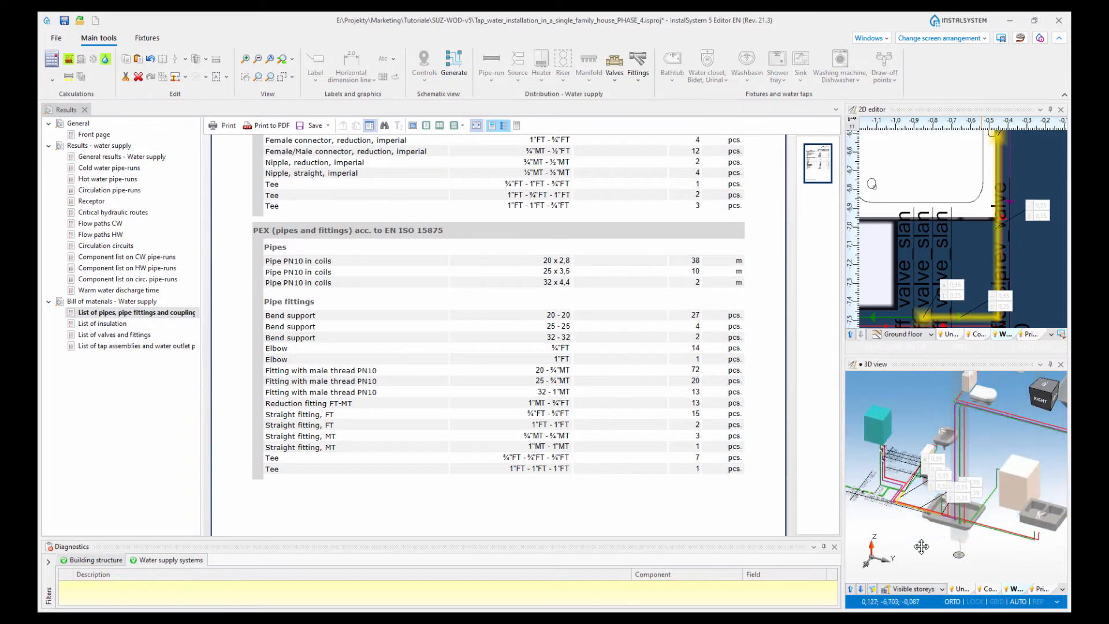
mouse_move(987, 523)
middle_down()
mouse_move(1005, 507)
mouse_move(980, 506)
middle_up()
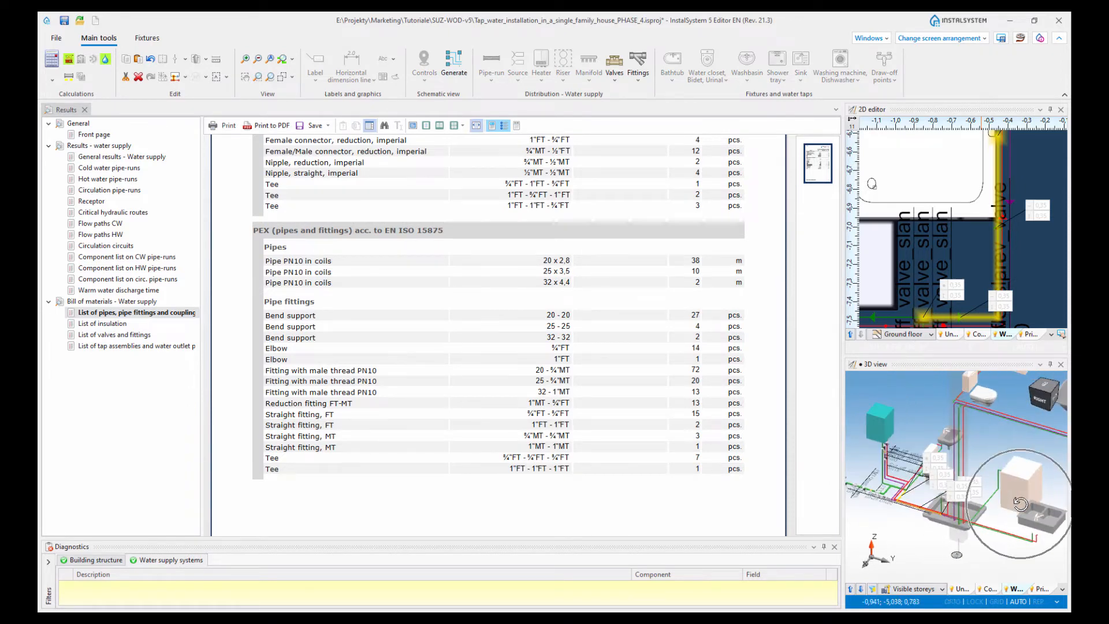
mouse_move(979, 507)
Step: Review the bill of materials lists for insulation, valves and fittings, and tap assemblies and water outlet points
click(104, 324)
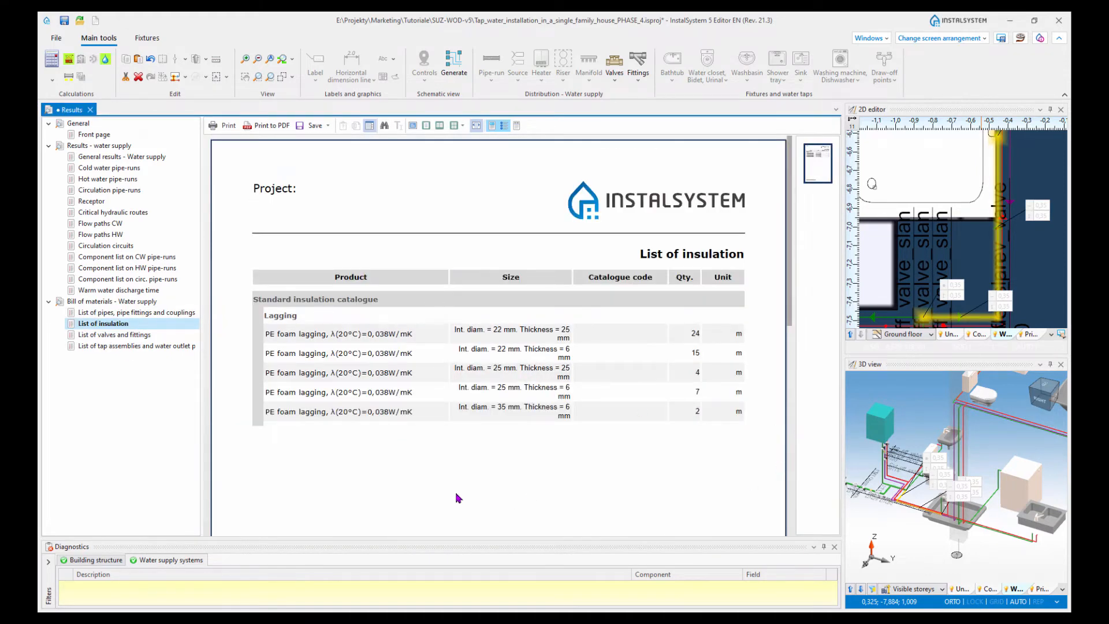
click(117, 335)
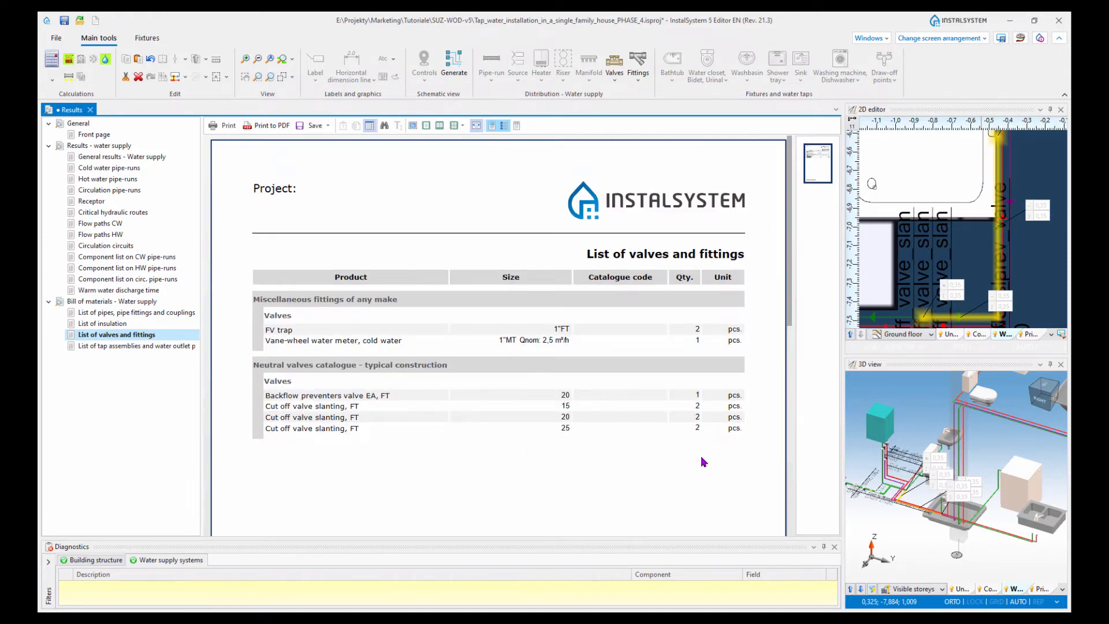
click(114, 346)
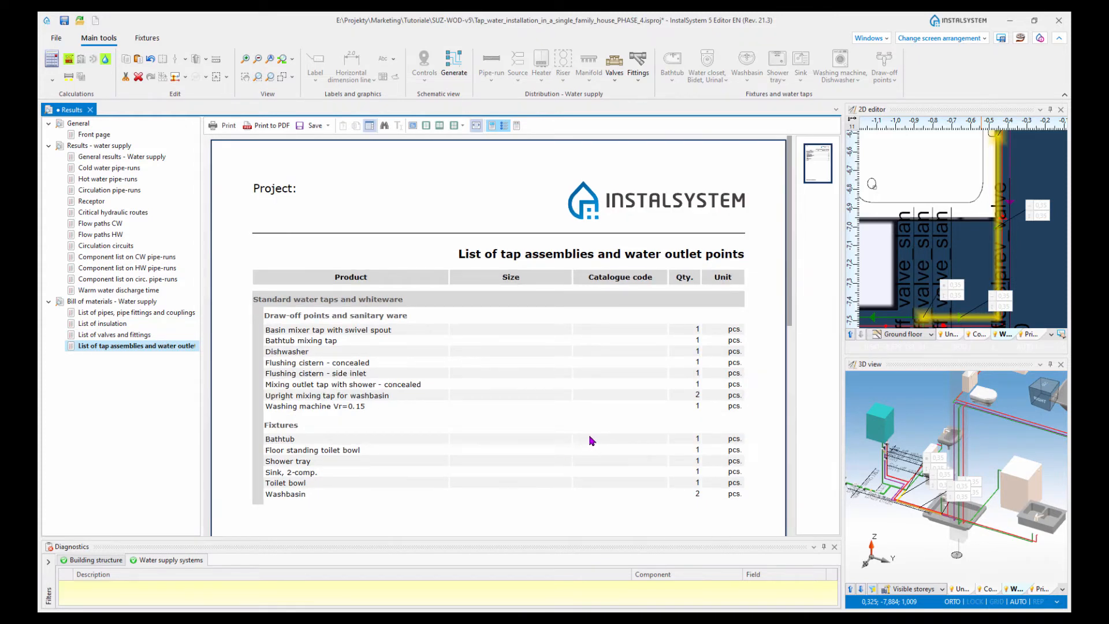
Step: Display the General results - Water supply report and check the file formats available for saving it
click(110, 161)
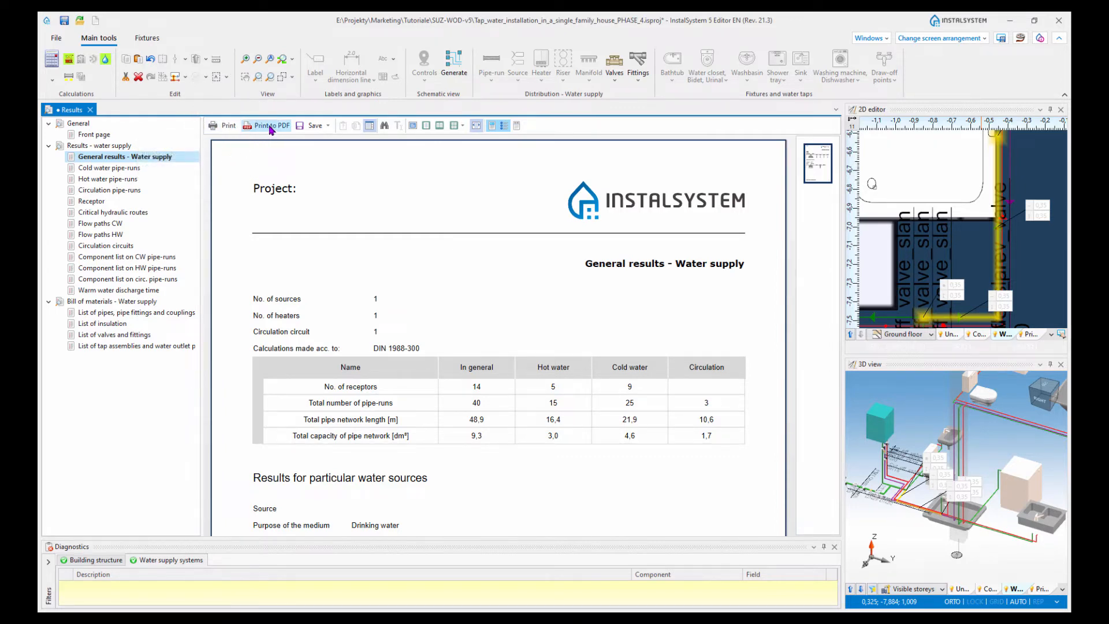
click(315, 125)
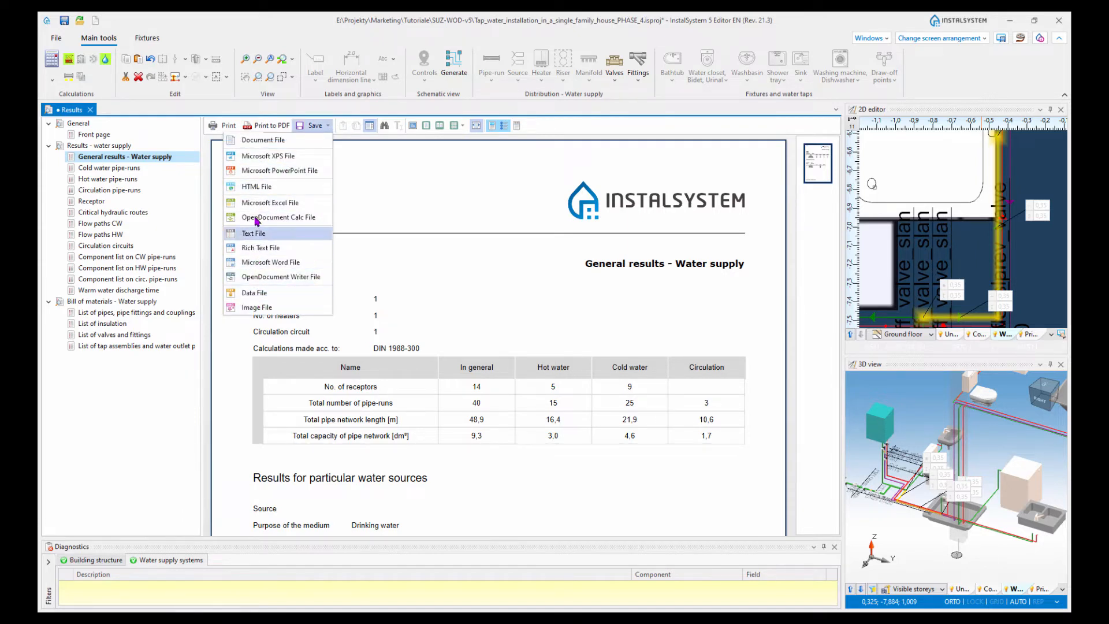
click(413, 208)
Step: Reopen the List of pipes, pipe fittings and couplings, check its available export formats and look through its entries
click(141, 312)
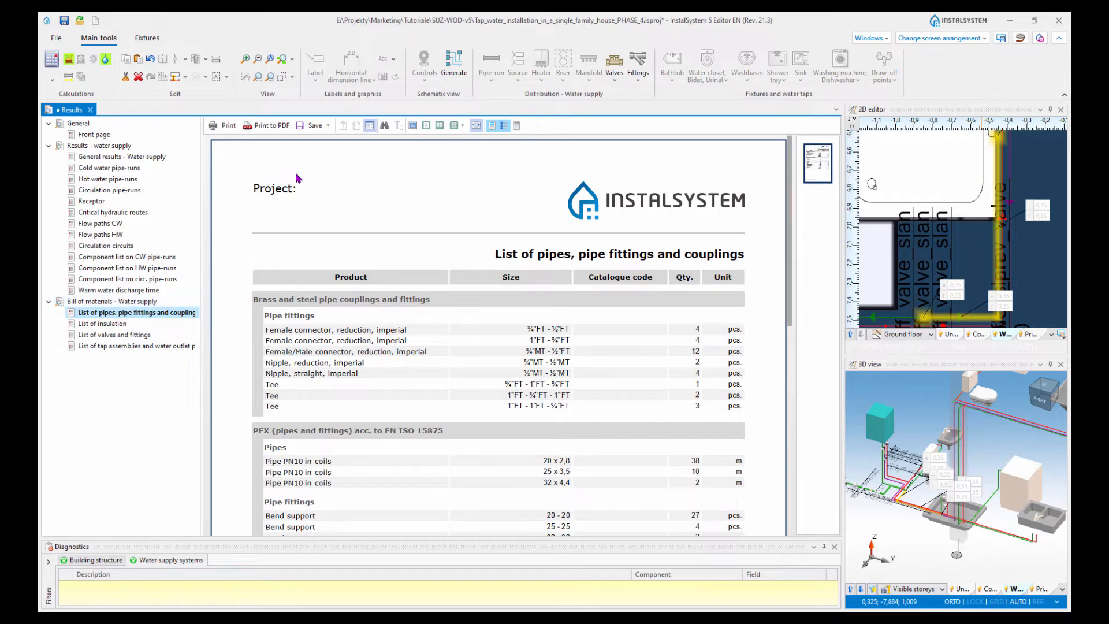
click(327, 126)
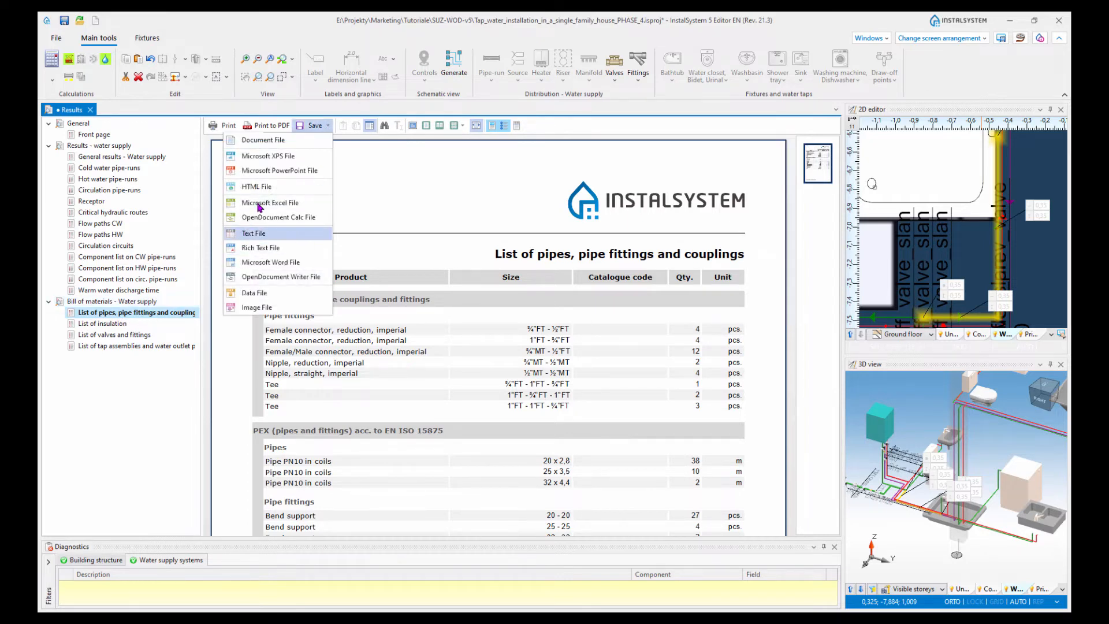
click(420, 215)
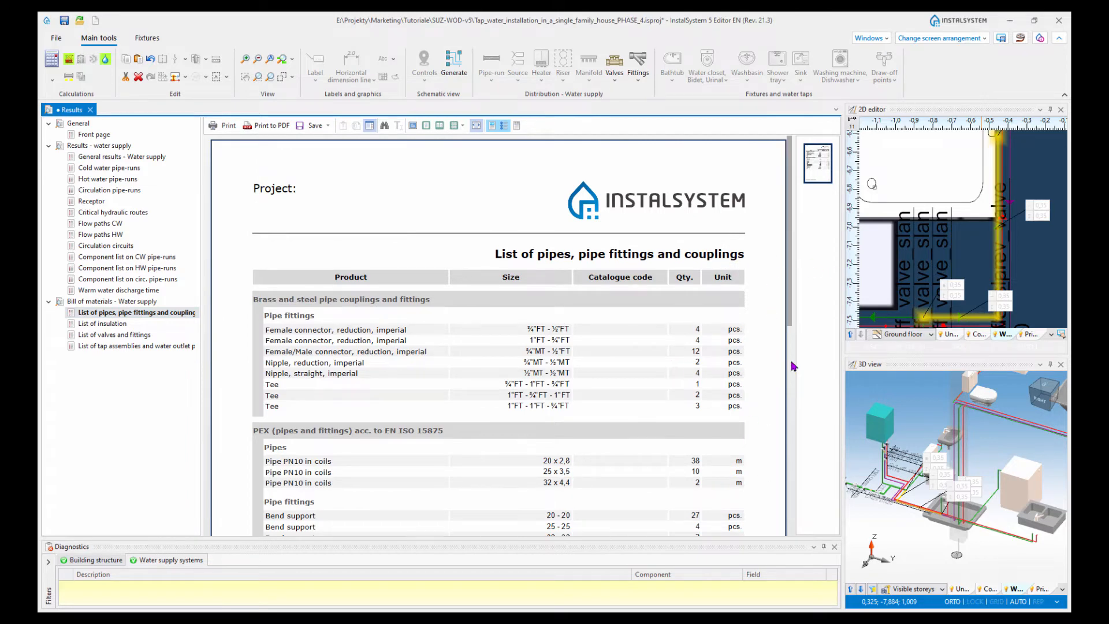
scroll(794, 404, down, 3)
scroll(793, 430, down, 4)
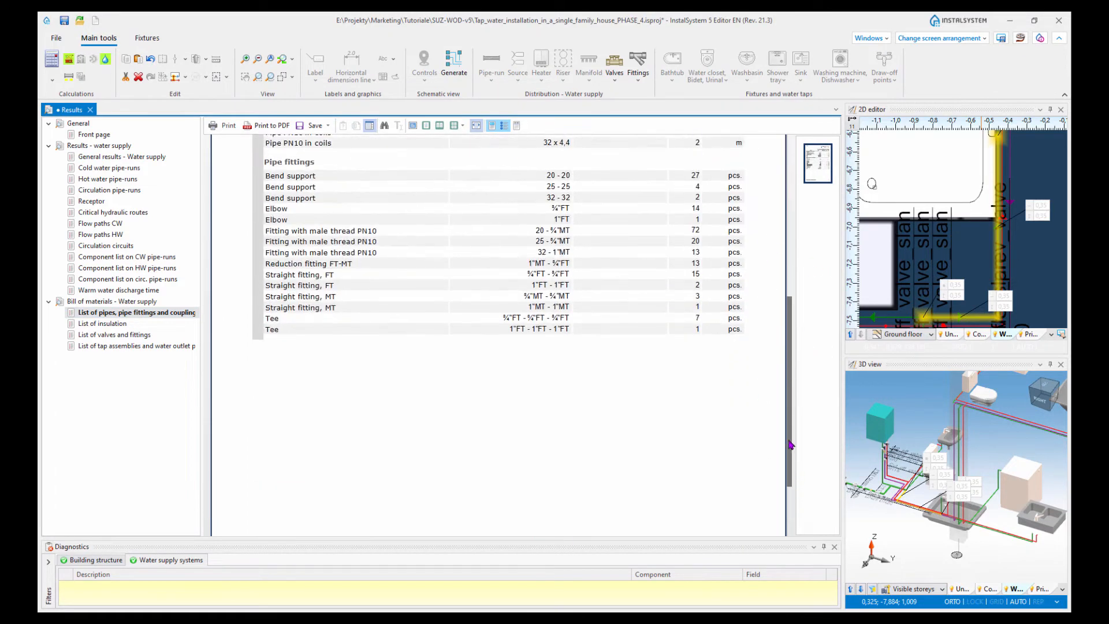
scroll(788, 399, up, 5)
scroll(779, 404, down, 2)
scroll(780, 404, up, 2)
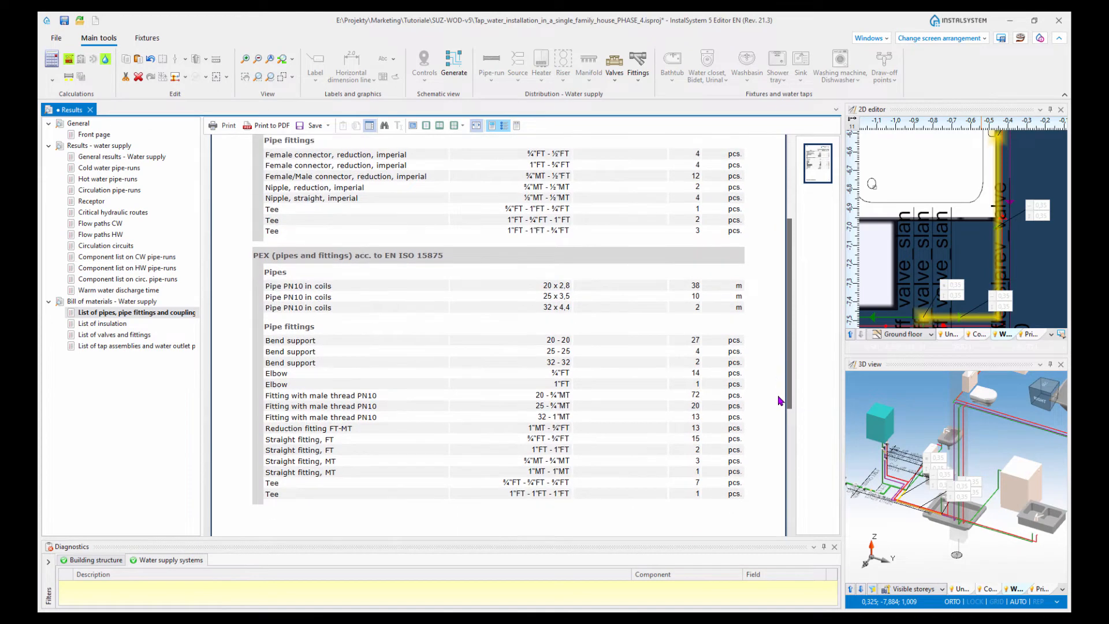
scroll(787, 346, up, 1)
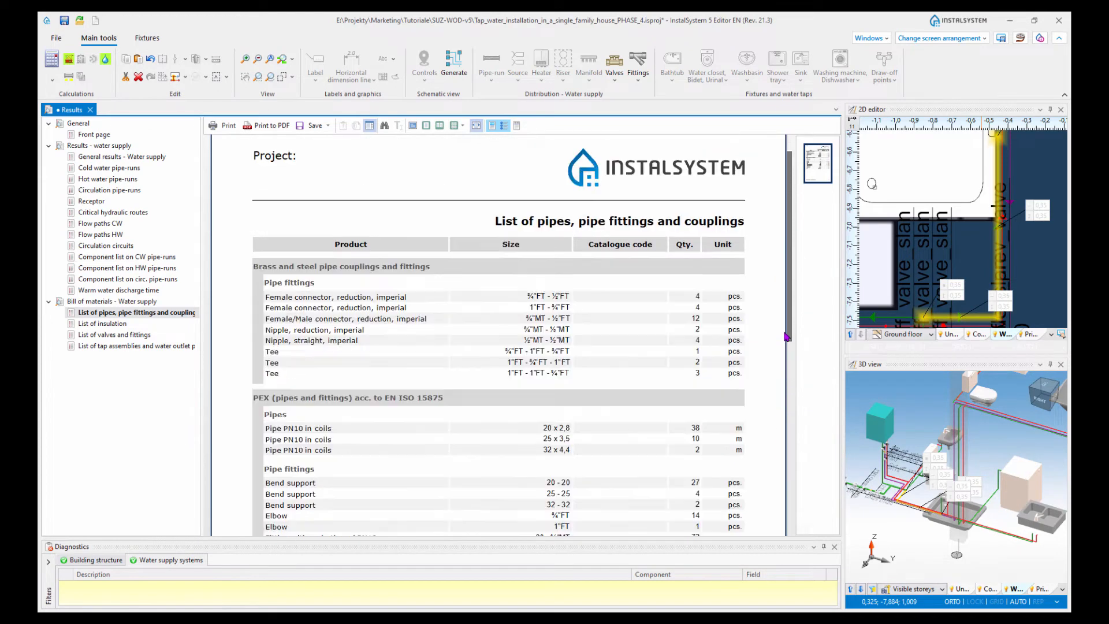
Step: Change the screen arrangement to enlarge the 2D editor with the data table and bring the whole first floor plan into view
click(958, 41)
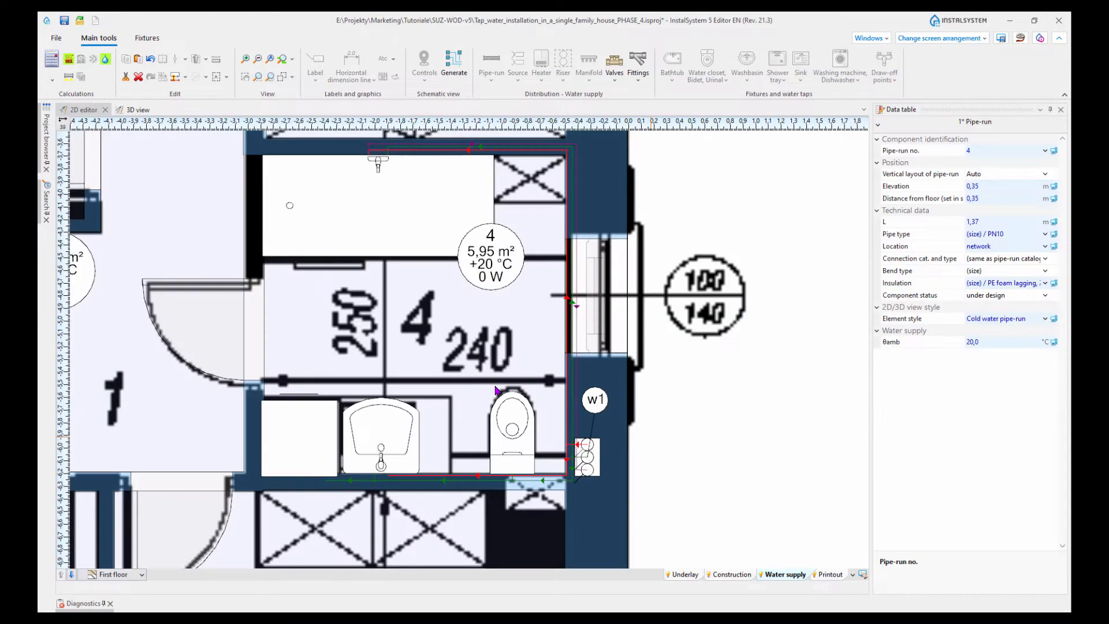
scroll(486, 391, down, 6)
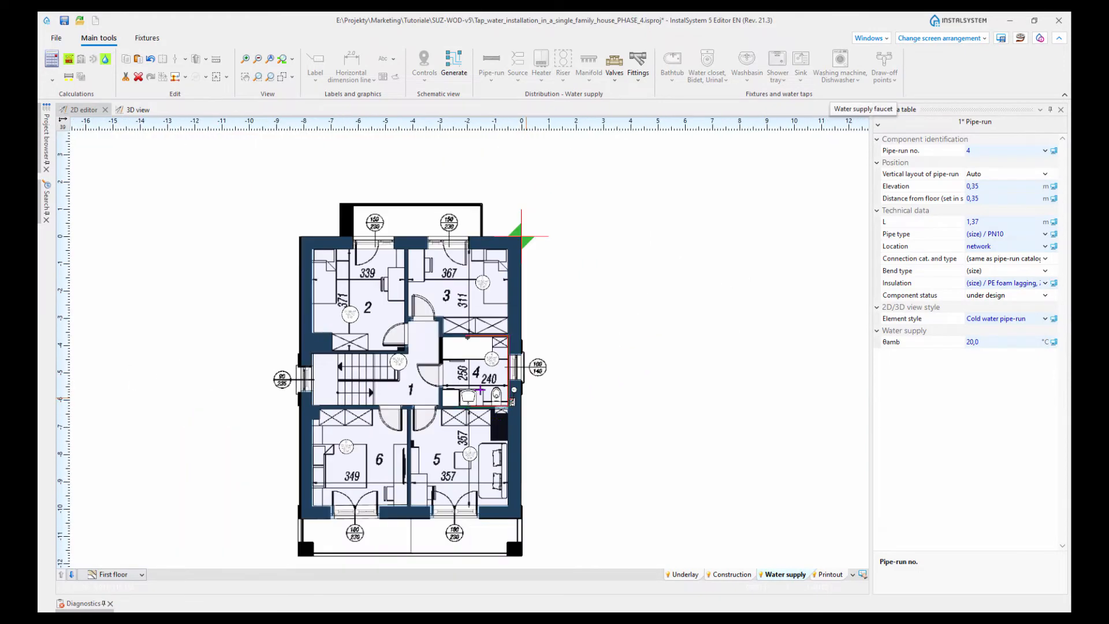
middle_drag(526, 397, 539, 366)
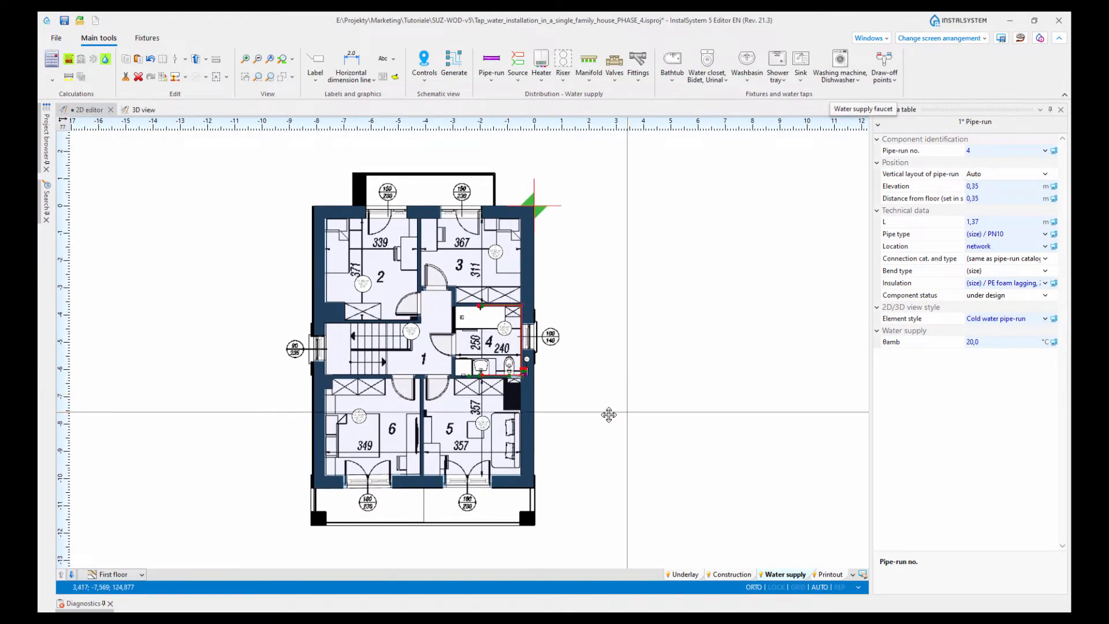
middle_drag(609, 415, 516, 411)
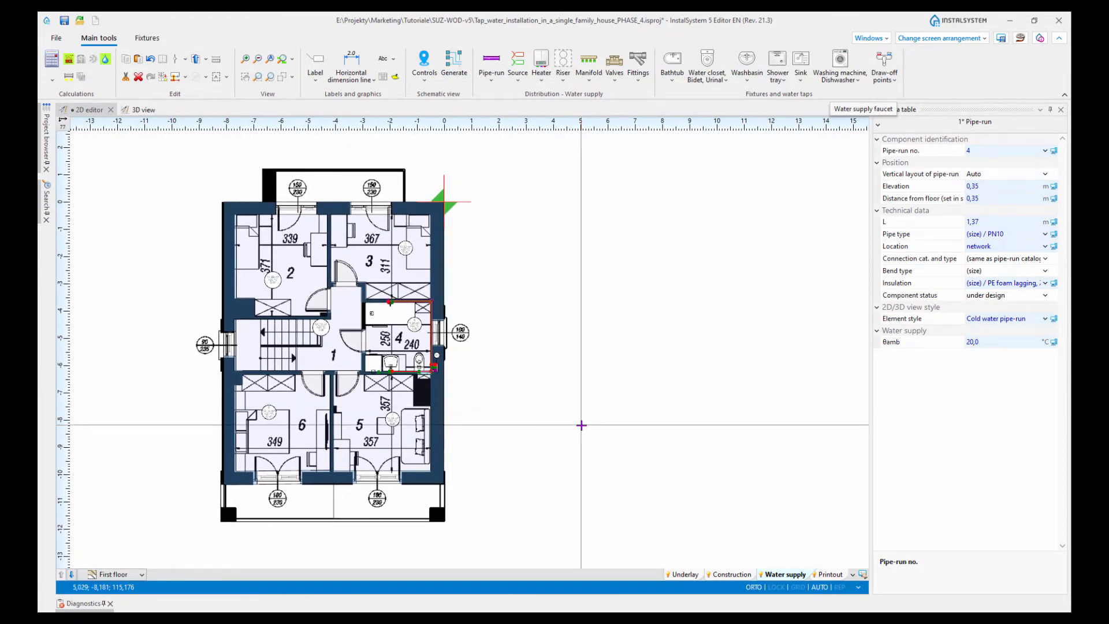
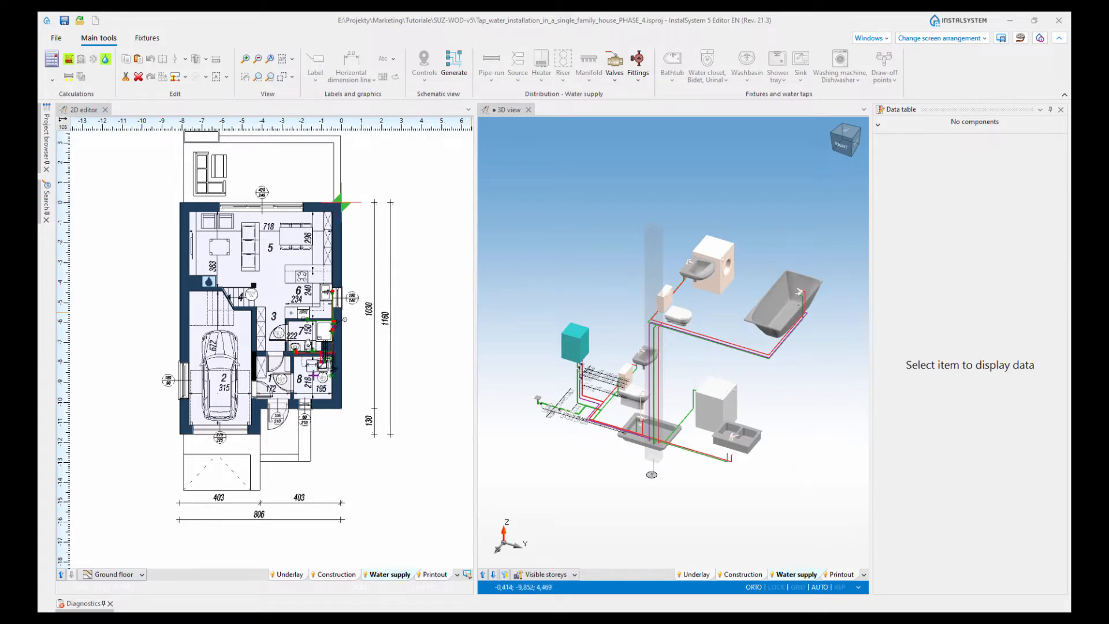
Step: Switch the 2D editor from the ground floor to the First floor storey
click(121, 575)
click(110, 521)
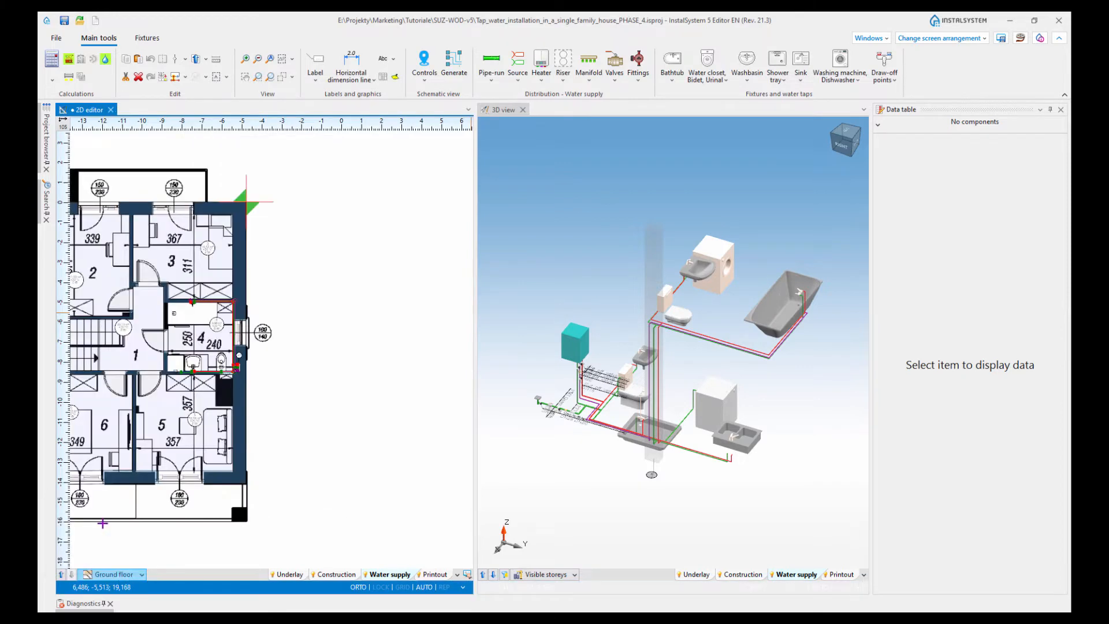
Step: Switch the 2D editor from the first floor plan back to the Ground floor storey
scroll(239, 364, down, 3)
middle_drag(220, 367, 359, 386)
scroll(359, 386, up, 3)
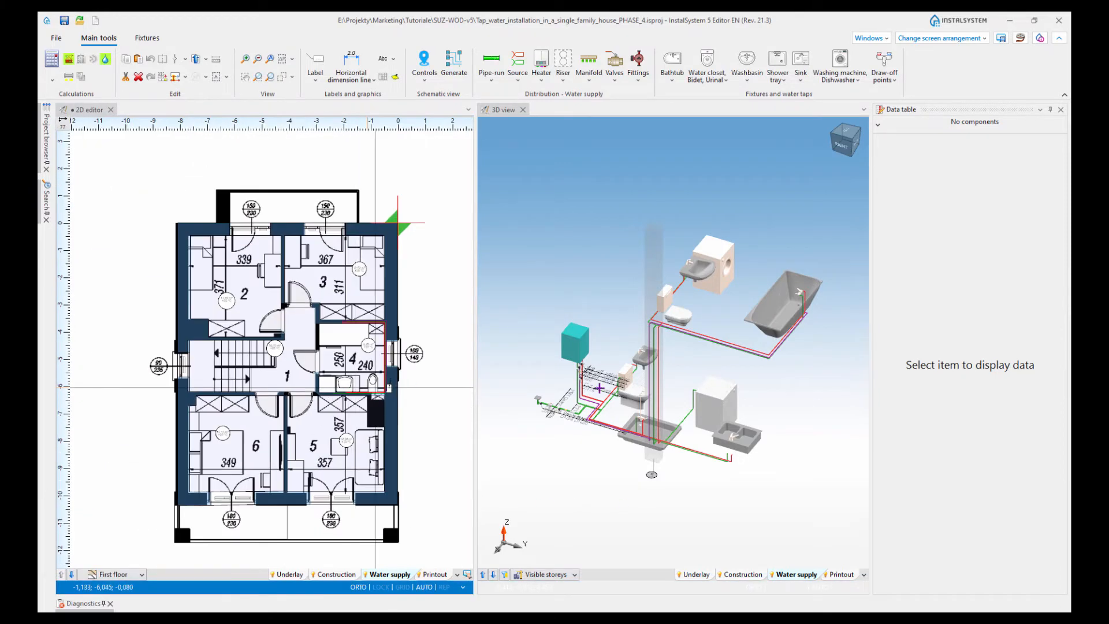
middle_drag(332, 463, 311, 430)
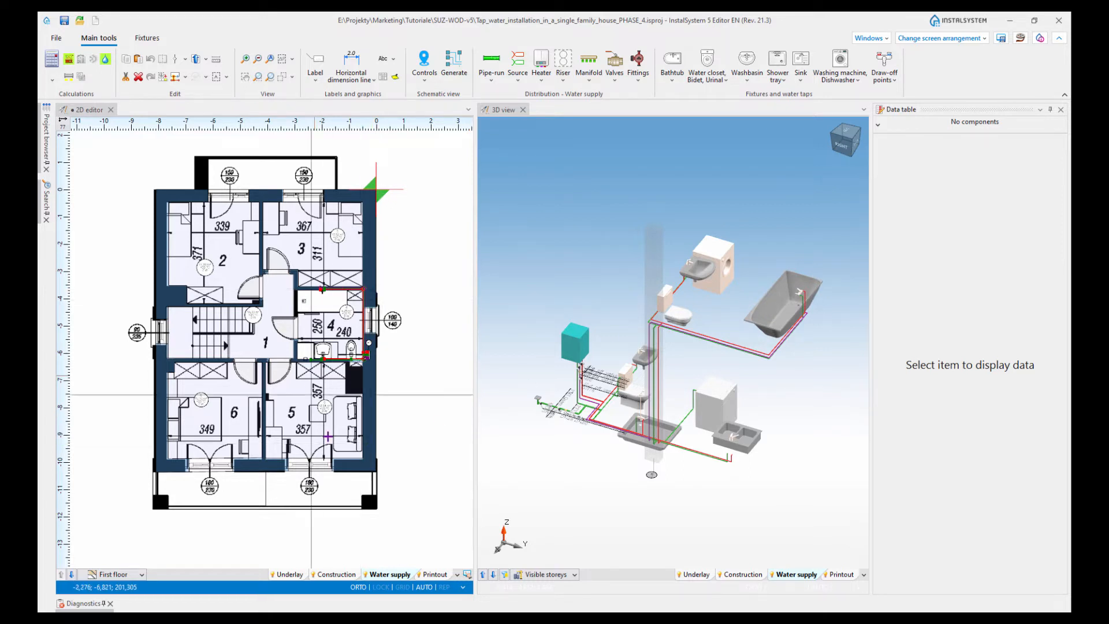
click(125, 577)
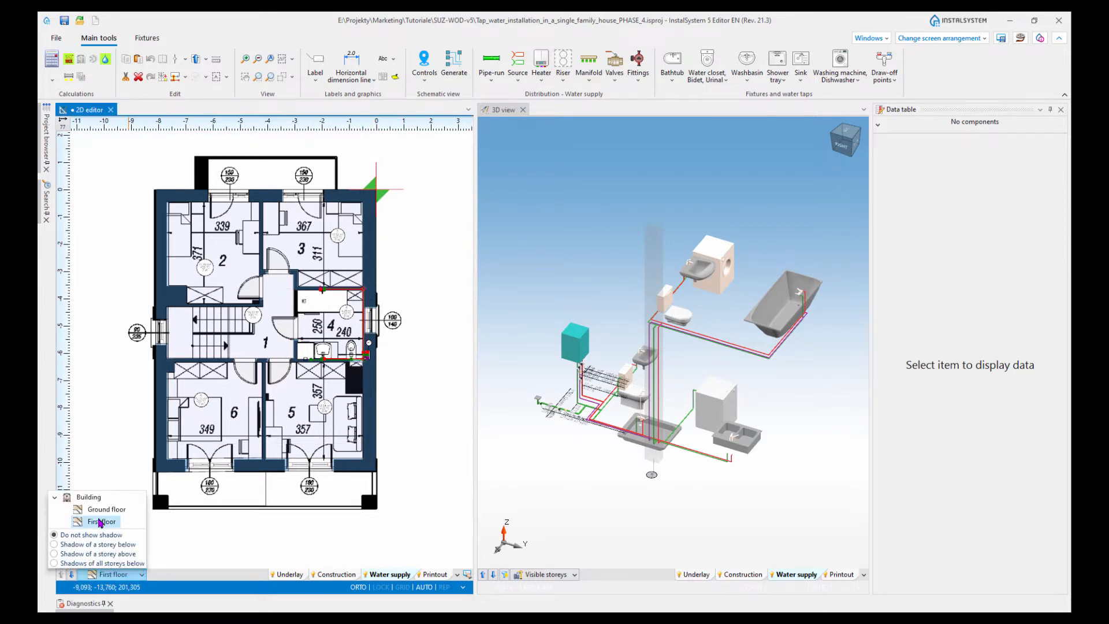
click(105, 508)
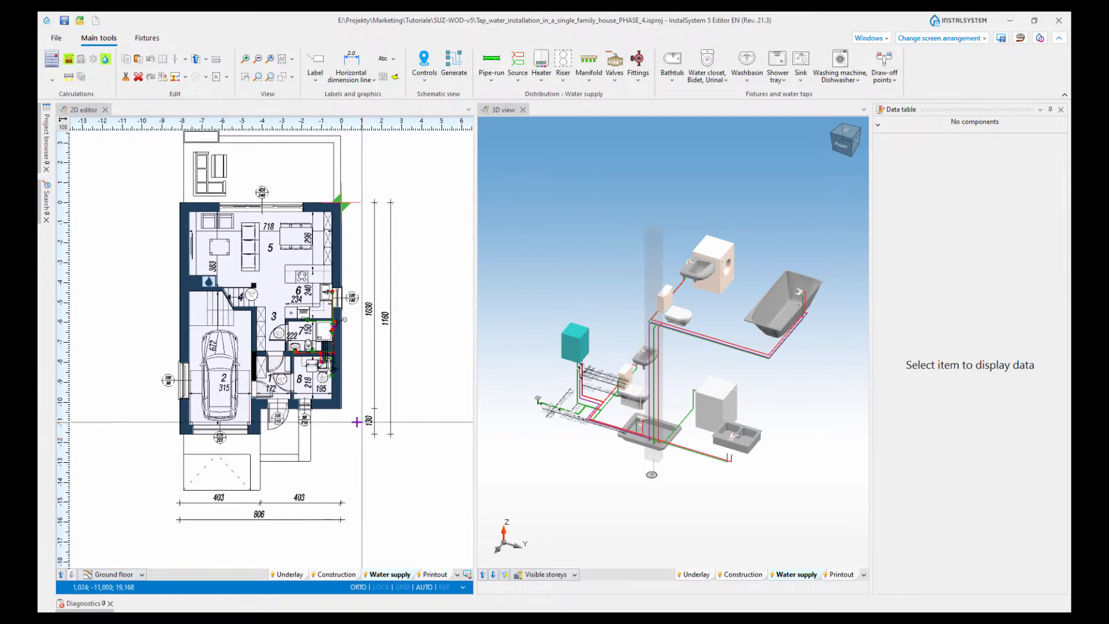
Step: Insert a Starting point (Water supply systems) in the exterior wall of room 8, beside the water source on the ground floor
scroll(328, 431, up, 10)
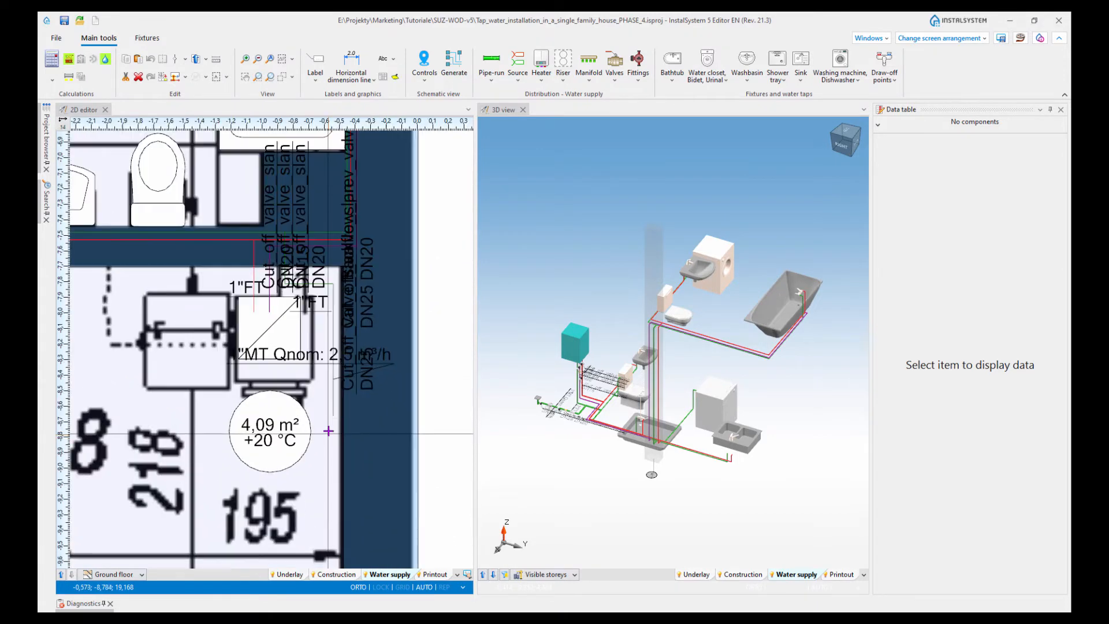
scroll(328, 431, down, 5)
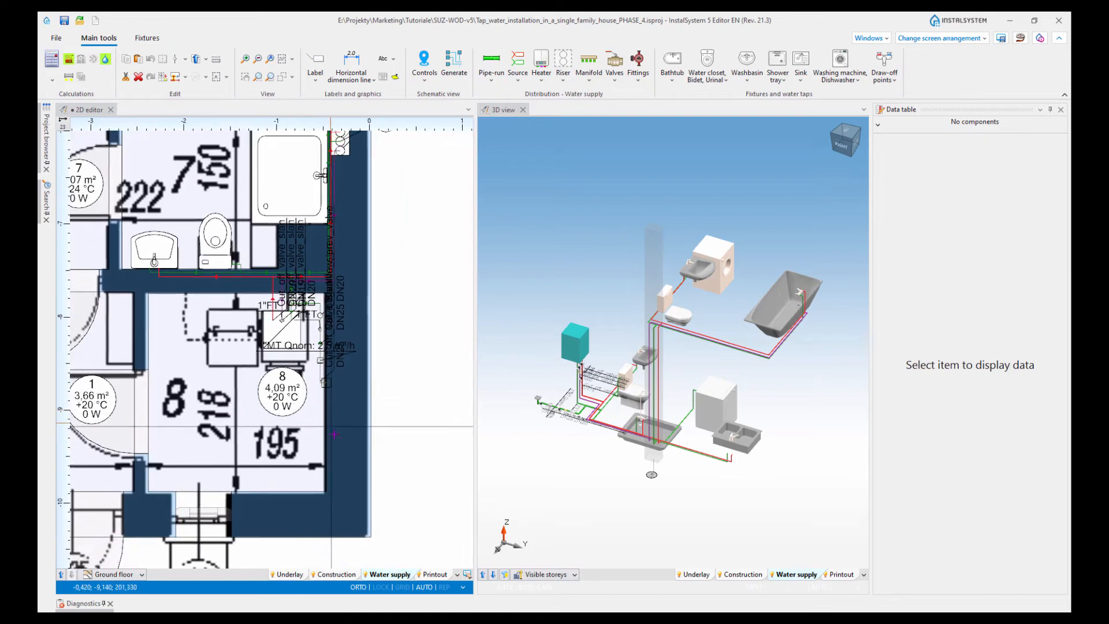
scroll(334, 434, up, 4)
scroll(346, 413, up, 2)
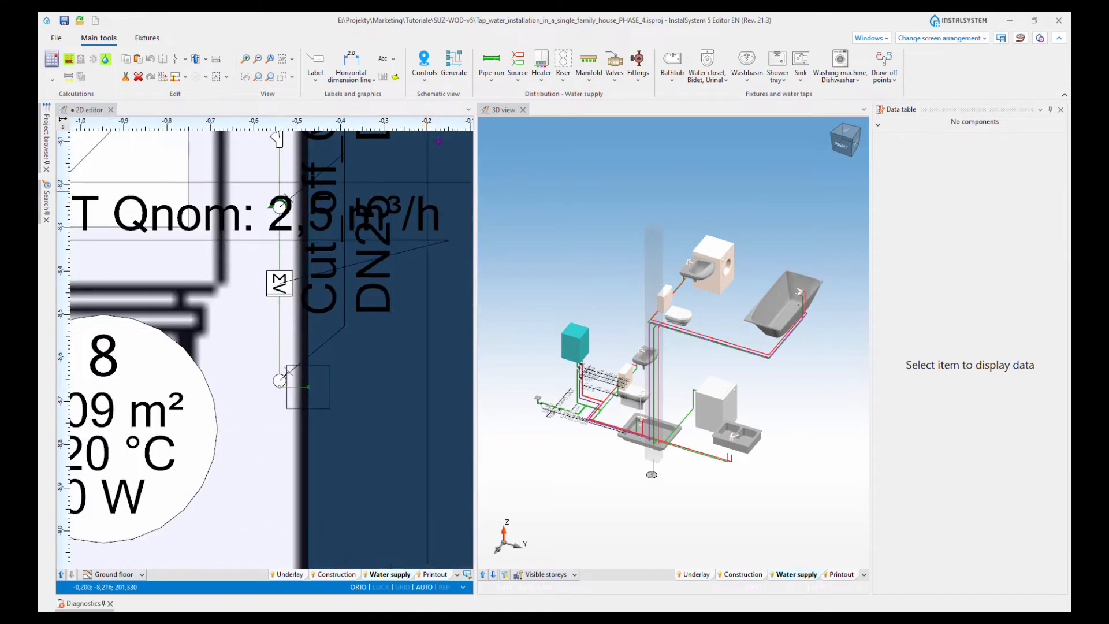
click(426, 81)
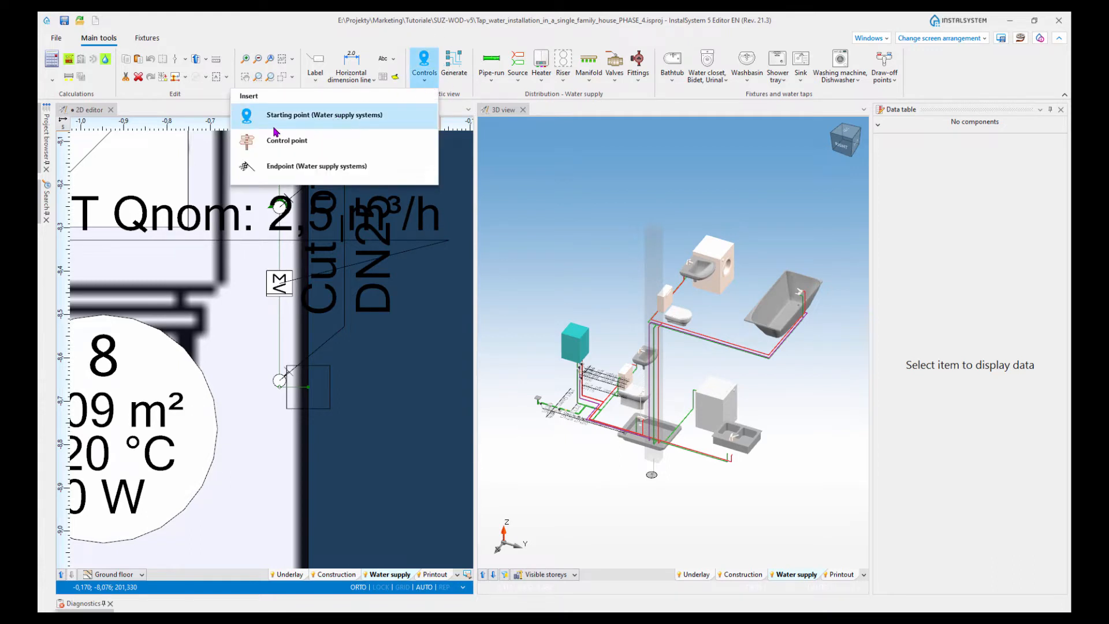
click(319, 117)
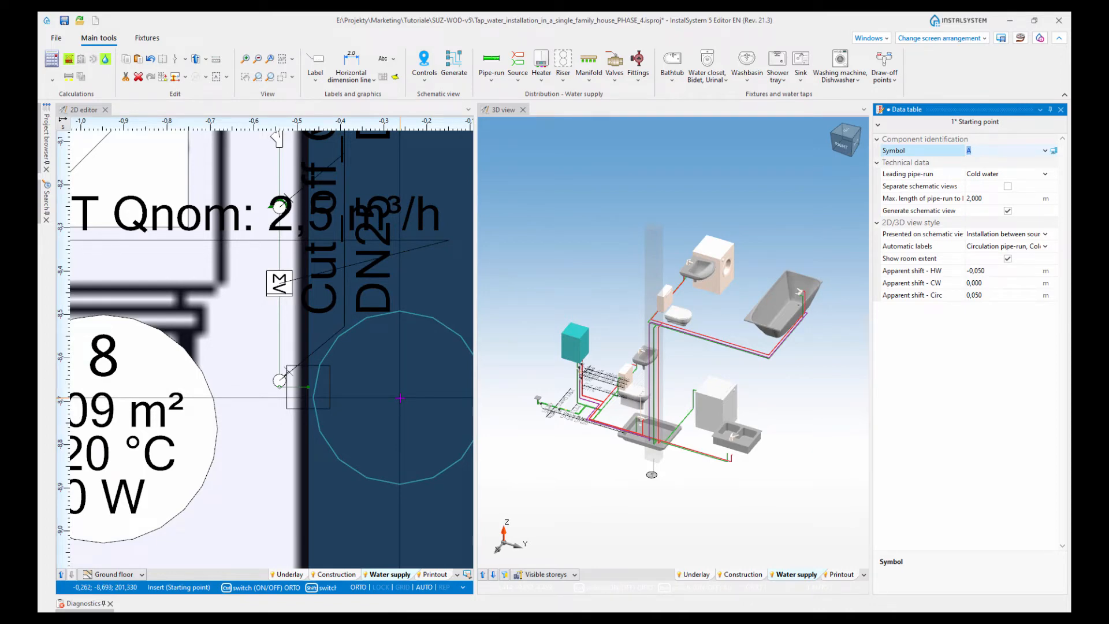
click(401, 398)
scroll(347, 433, down, 3)
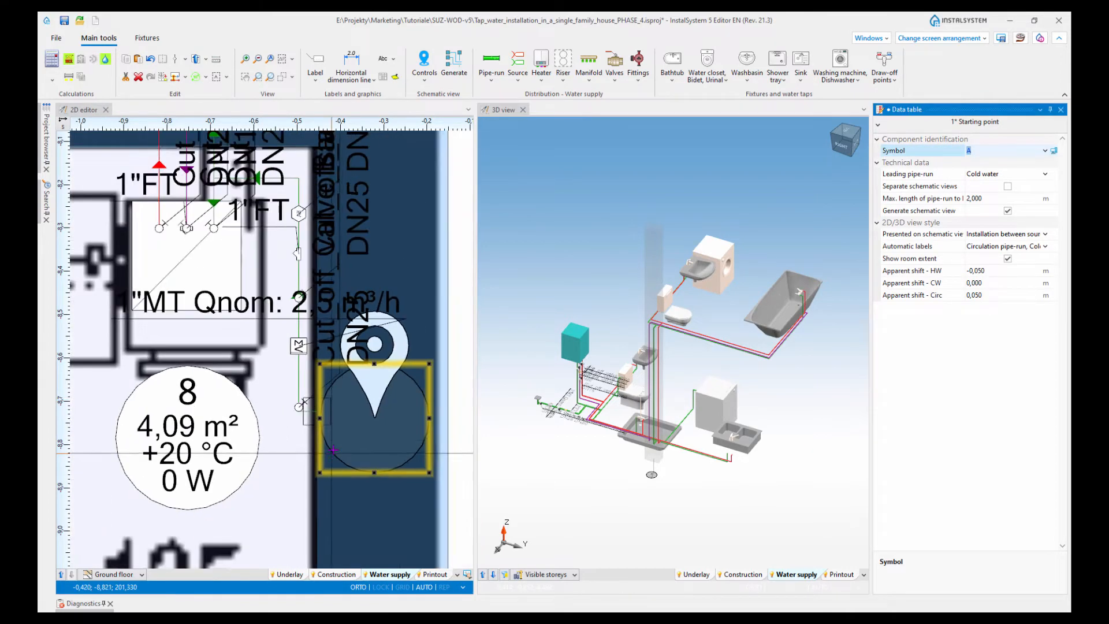
middle_drag(355, 440, 310, 433)
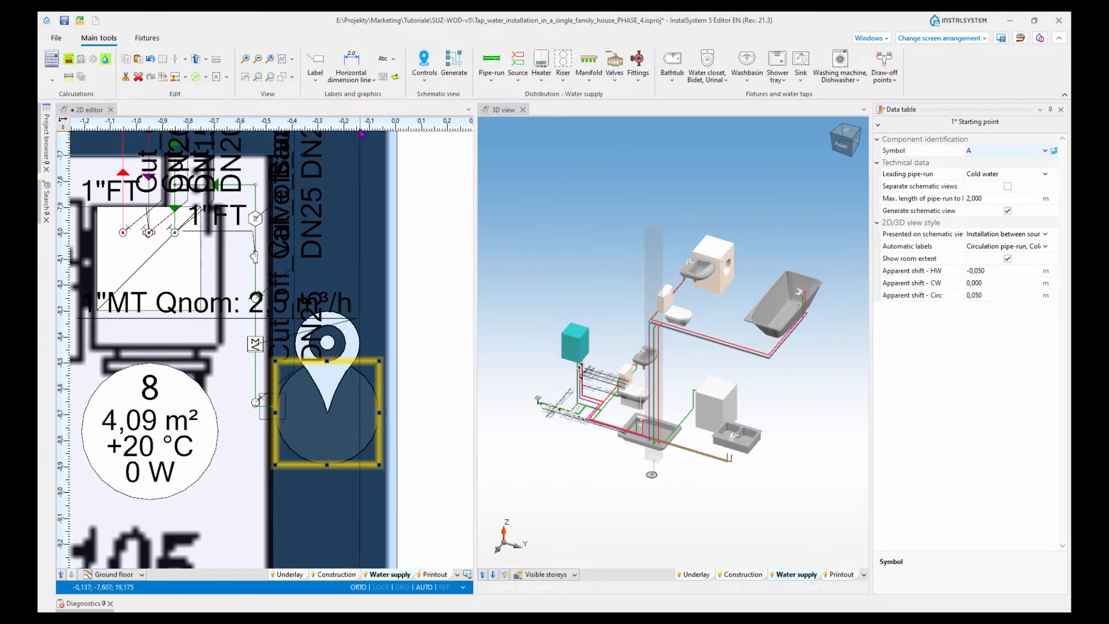
Step: Generate the schematic view for the water supply system and widen the 2D editor slightly
click(464, 70)
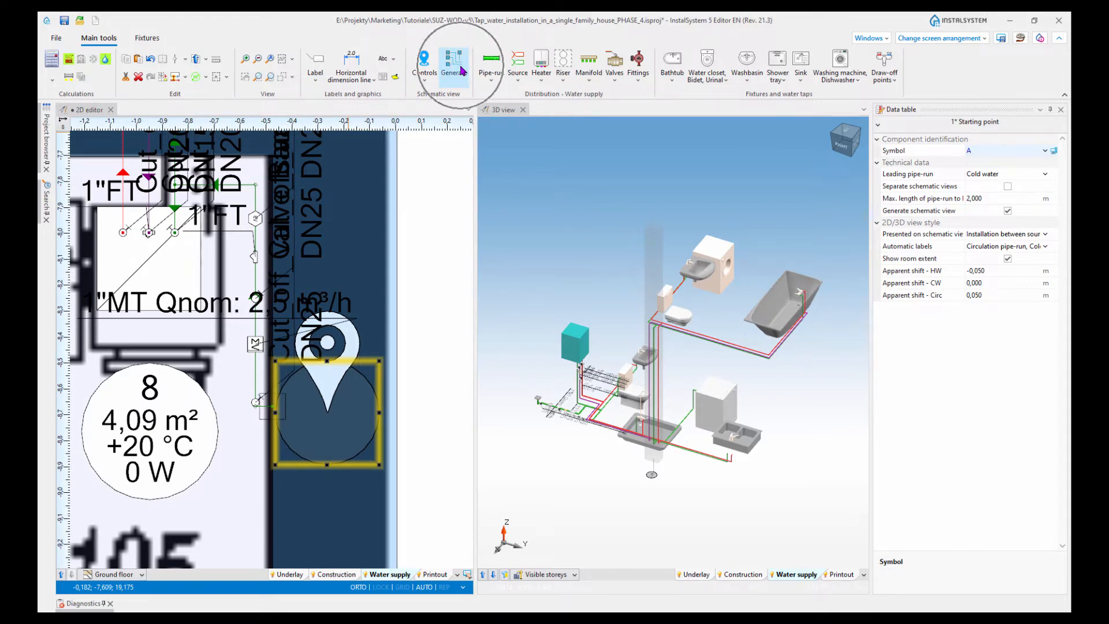
click(458, 83)
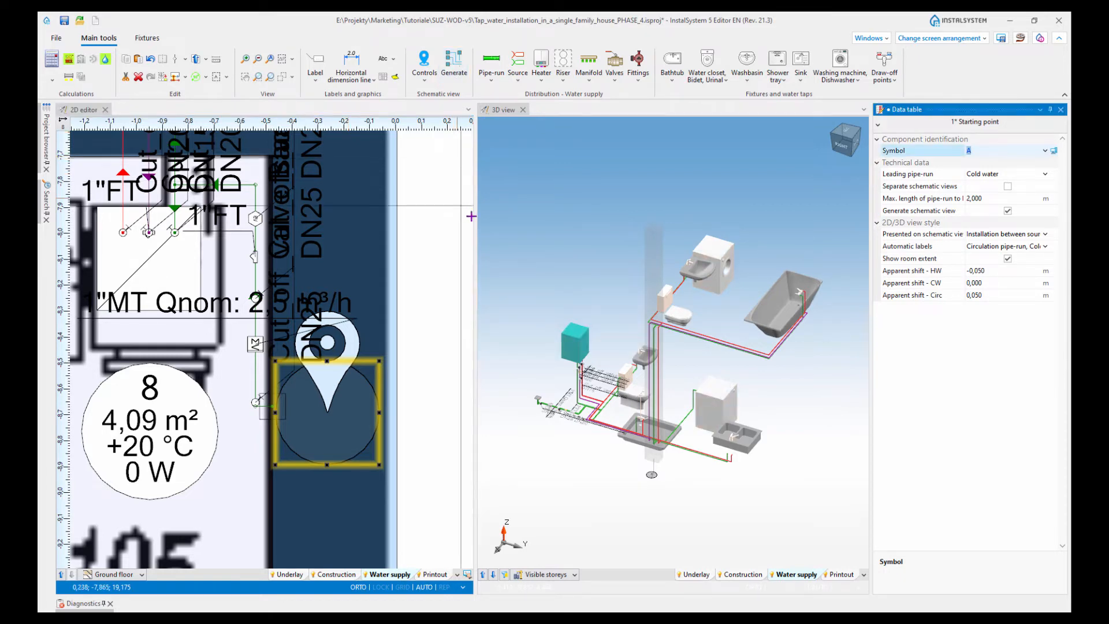
drag(479, 205, 505, 205)
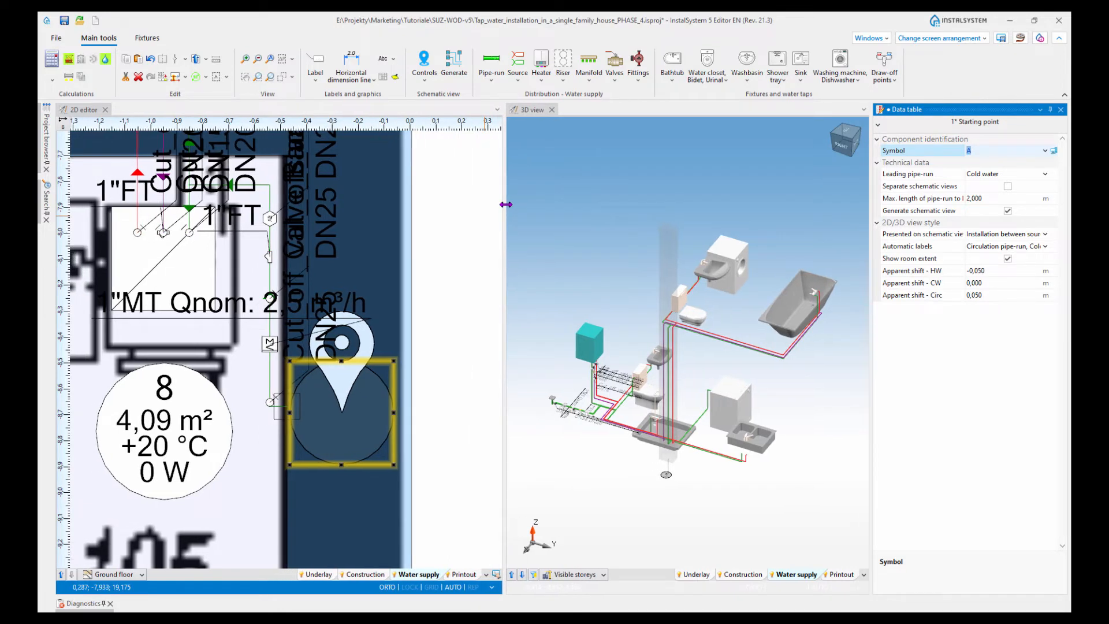
scroll(417, 249, down, 2)
scroll(417, 248, down, 2)
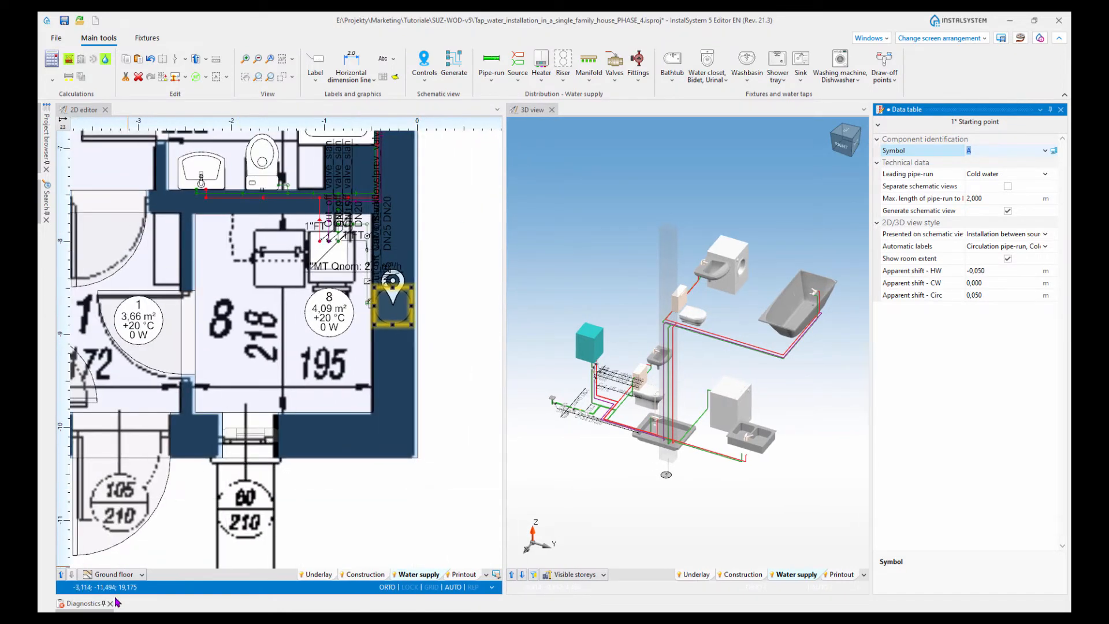
Step: Check the Diagnostics for messages on the water supply systems and hide them again
click(84, 603)
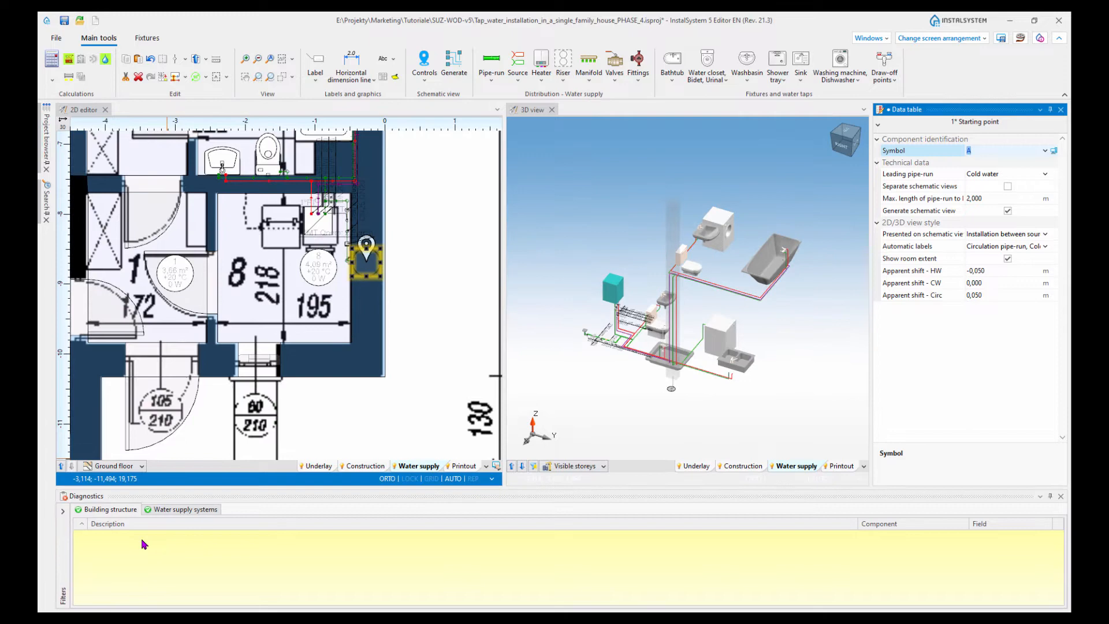
click(169, 512)
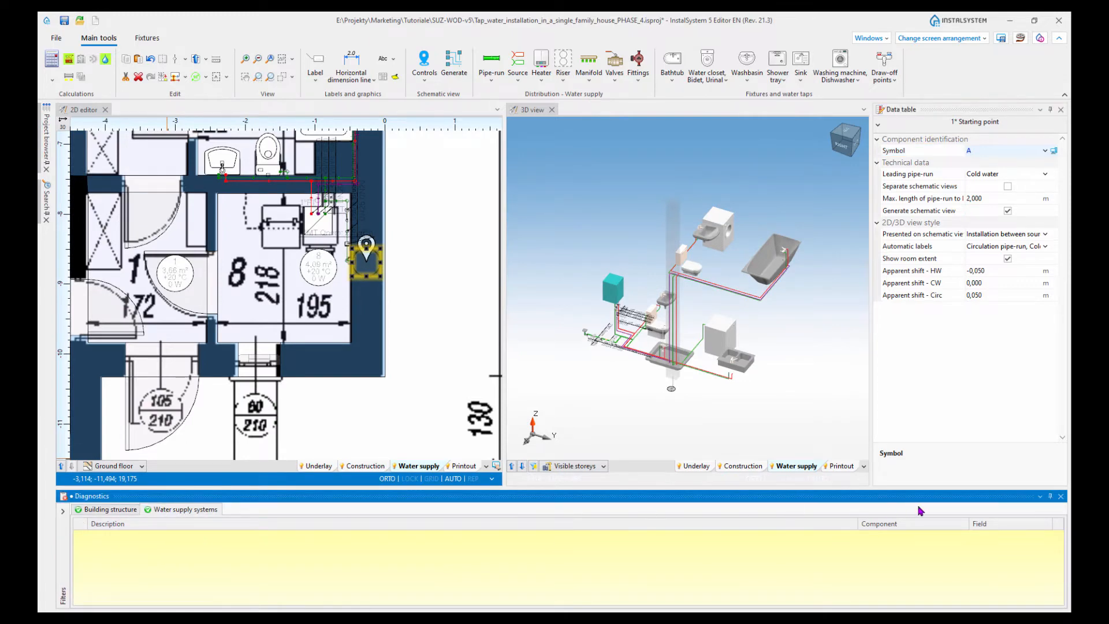
click(1050, 497)
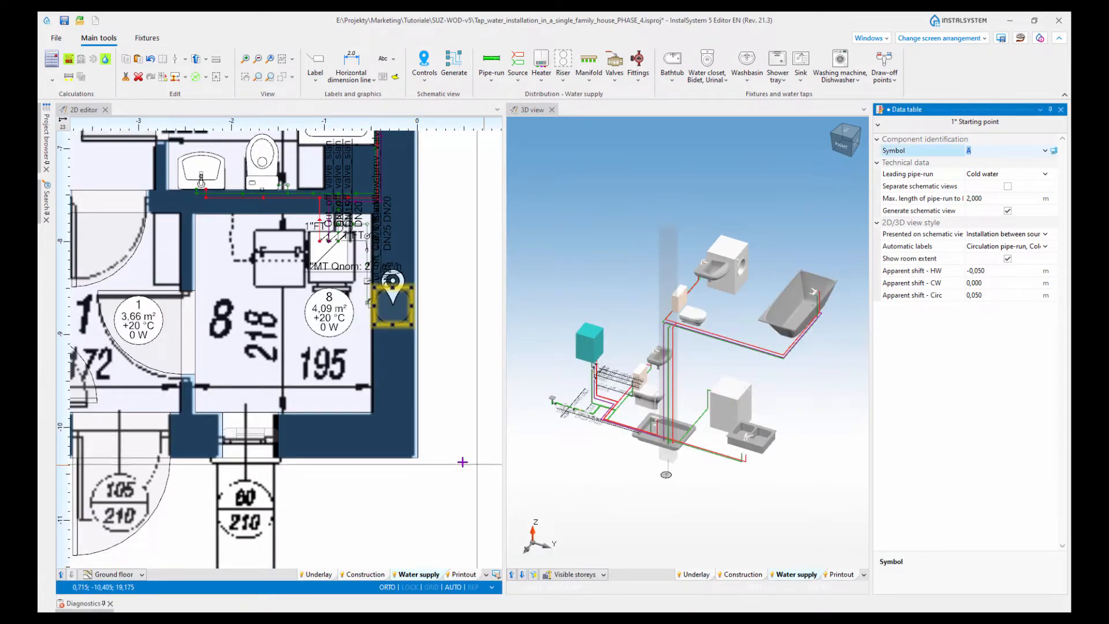
Step: Display schematic view A of the water supply systems in the 2D editor and enlarge the editor against the 3D view
click(142, 576)
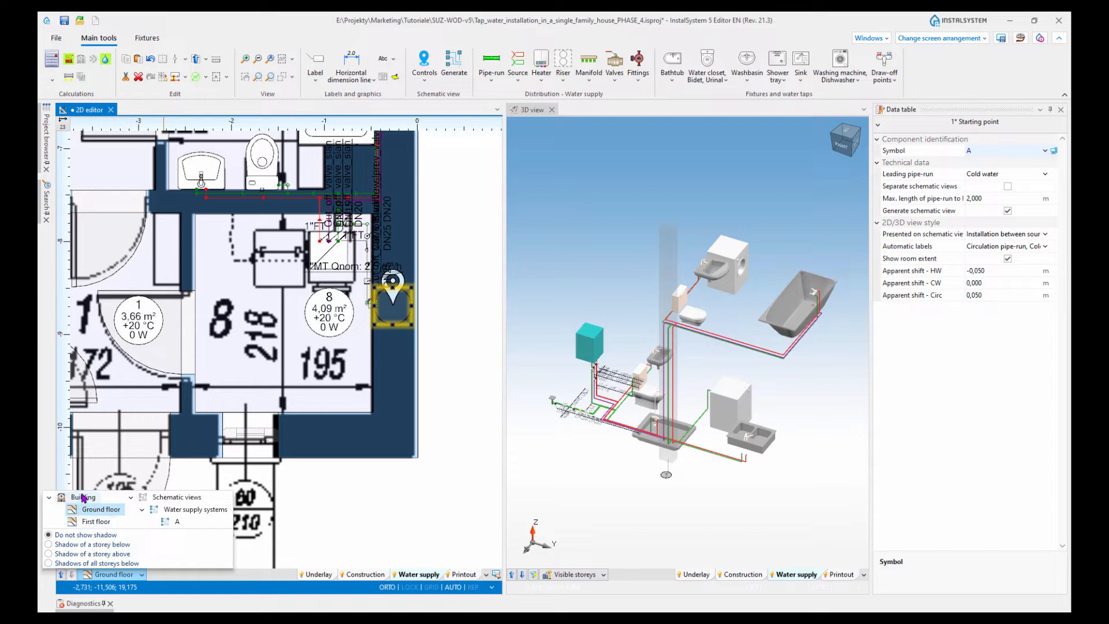
click(175, 523)
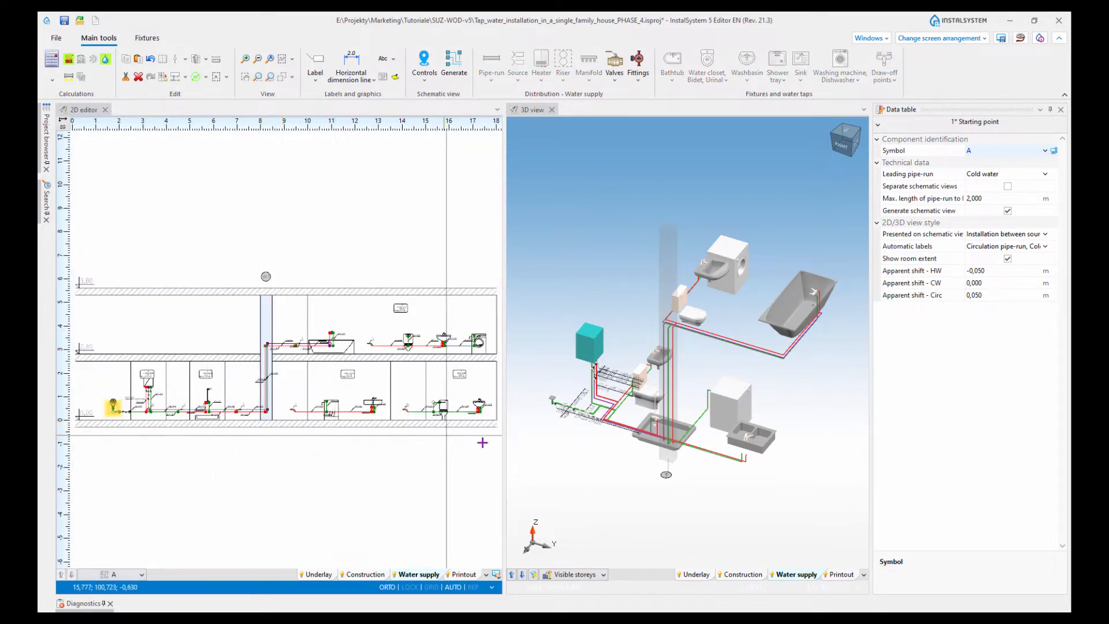
drag(506, 451, 607, 451)
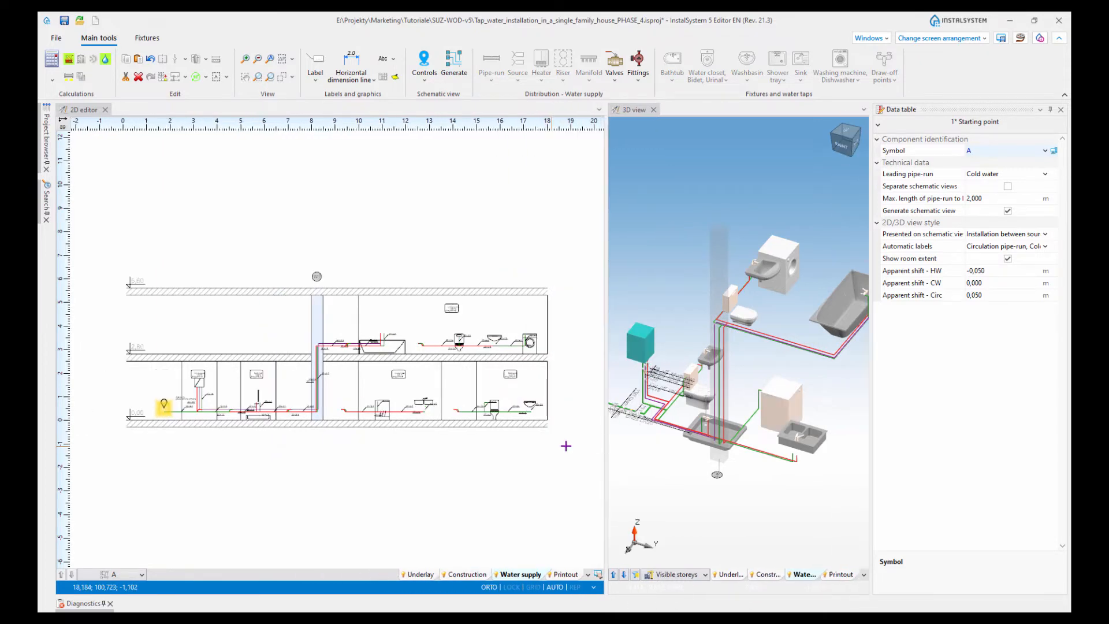
Step: Examine the schematic view along the pipe-runs, from the starting point and riser to the last ground floor washbasin and back
scroll(173, 393, up, 5)
scroll(179, 395, up, 5)
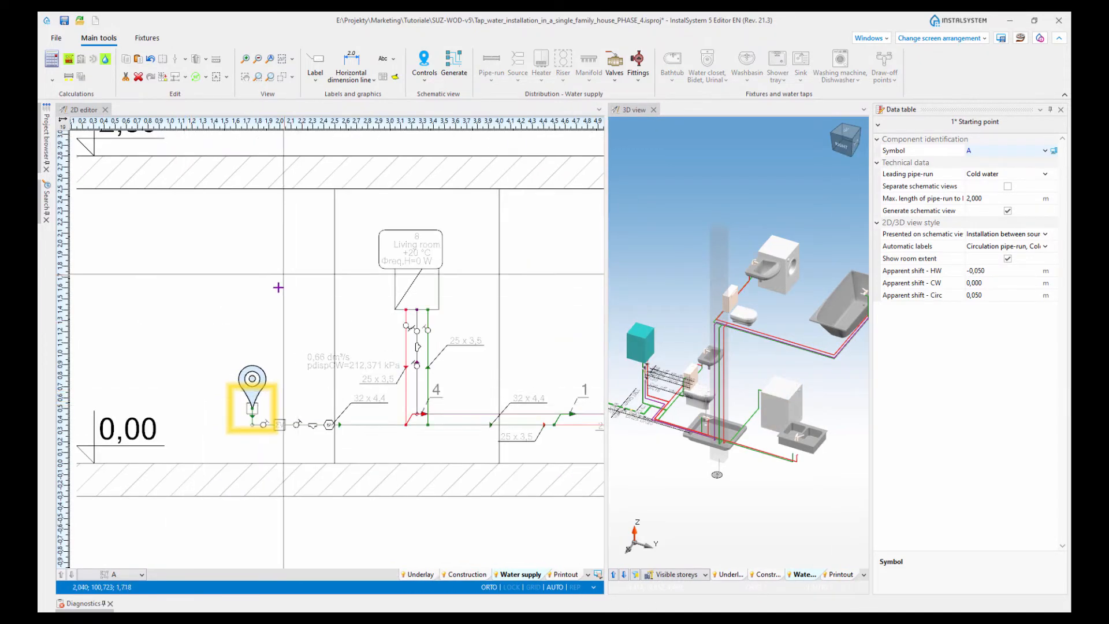
scroll(278, 424, up, 3)
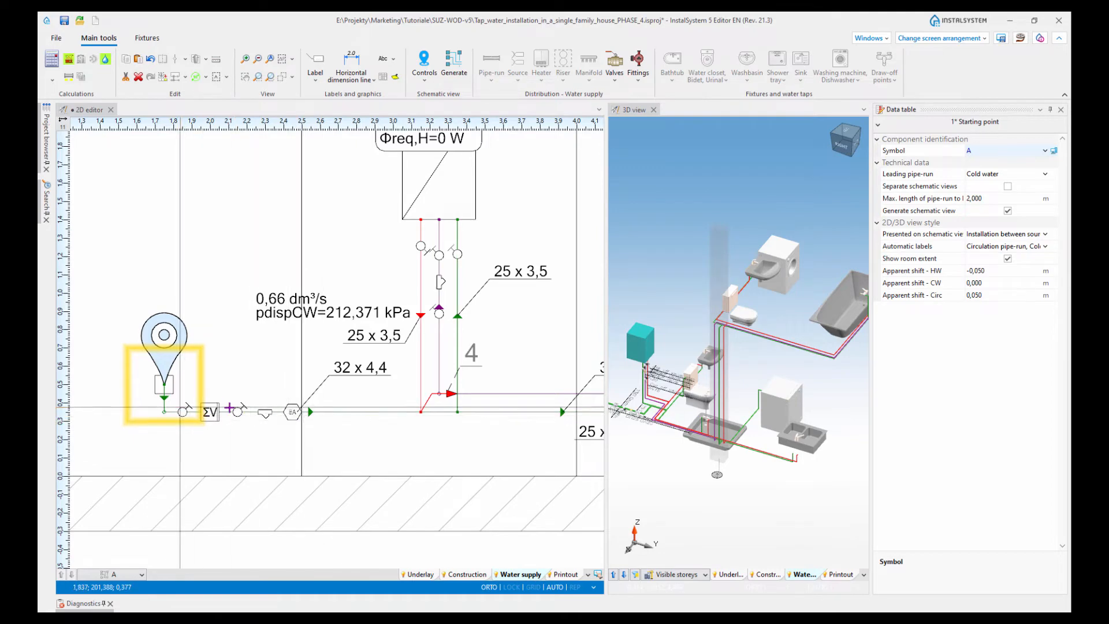
scroll(315, 403, down, 3)
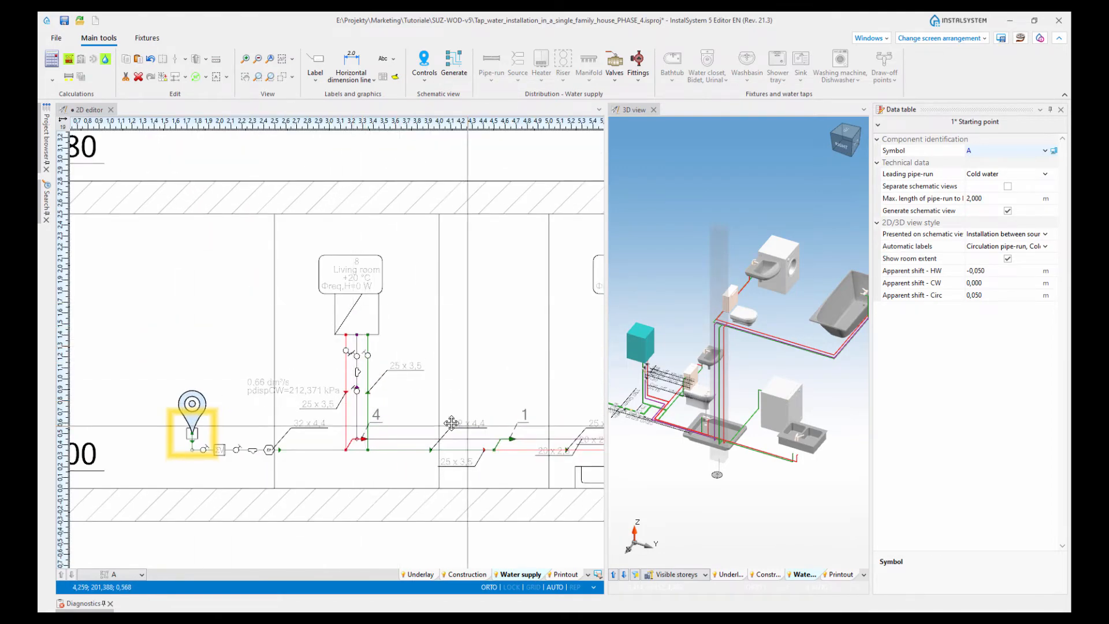
scroll(463, 425, up, 2)
middle_drag(463, 425, 266, 427)
scroll(279, 428, down, 2)
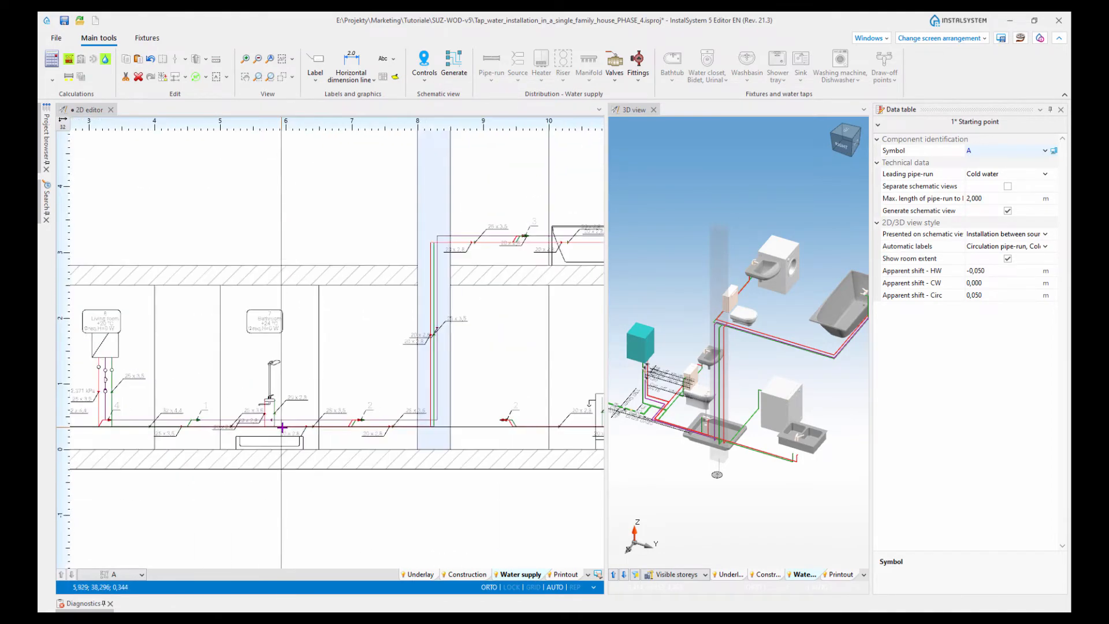
middle_drag(460, 431, 299, 433)
middle_drag(425, 430, 300, 431)
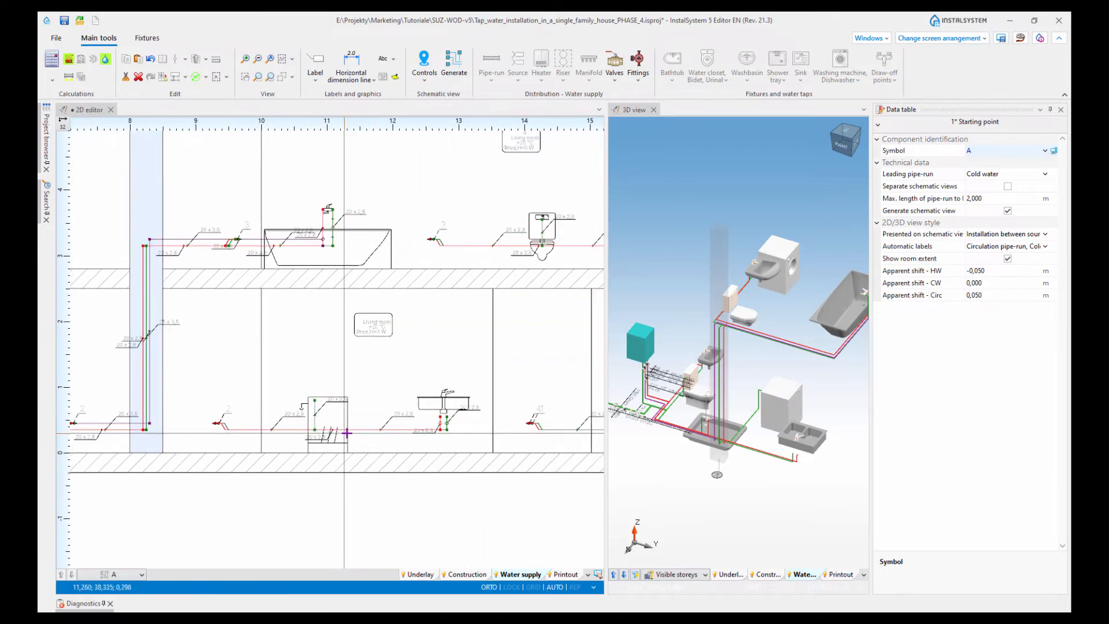
middle_drag(467, 430, 344, 432)
scroll(449, 453, up, 5)
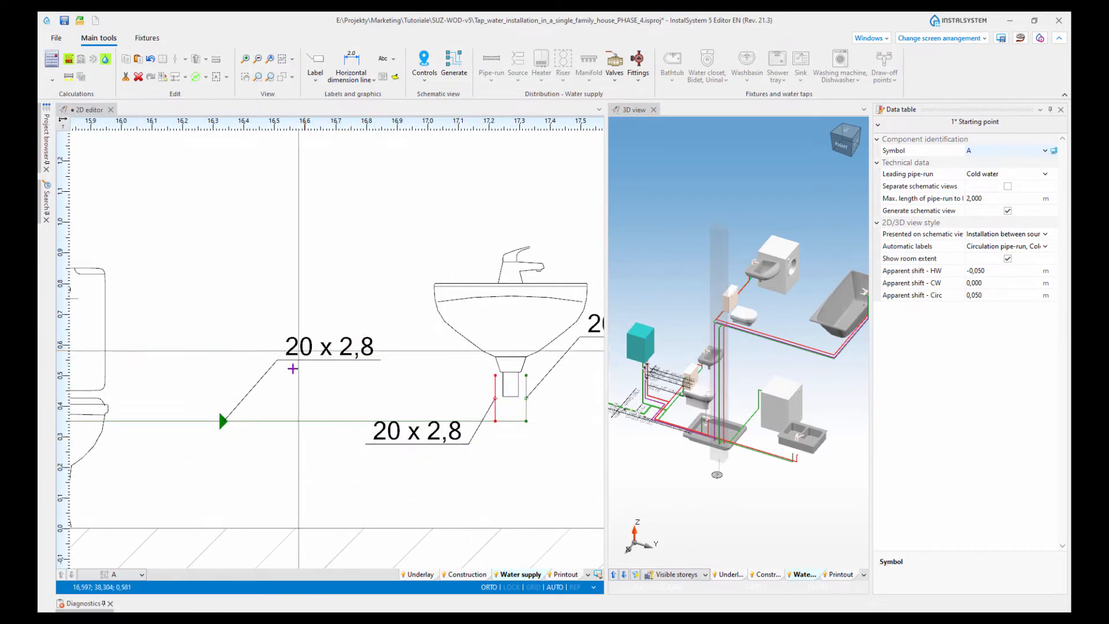
scroll(352, 344, down, 2)
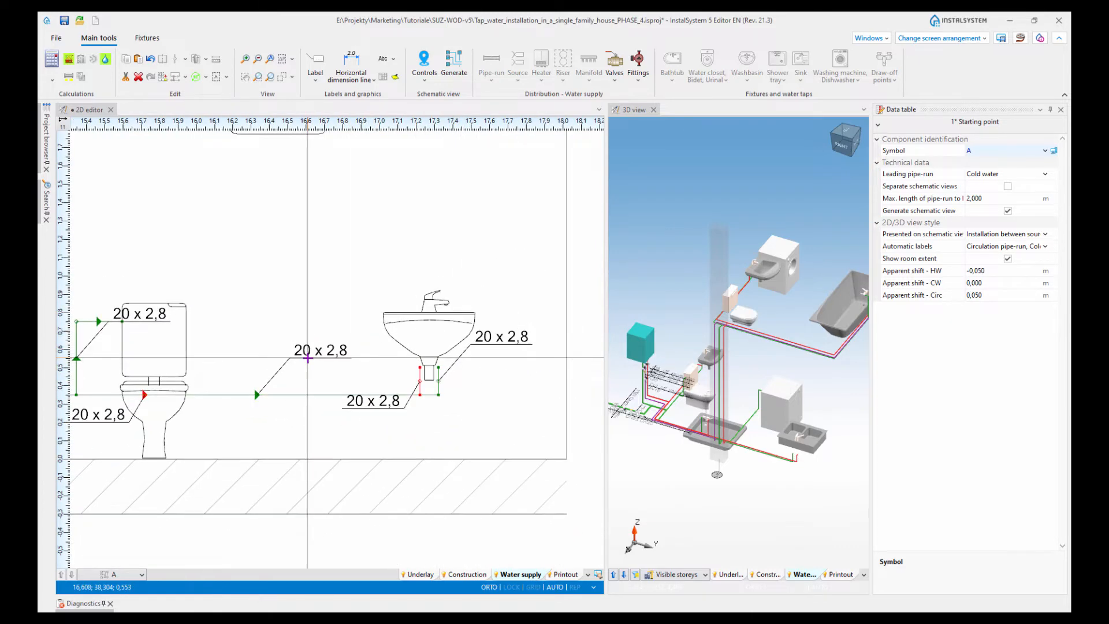
scroll(169, 427, down, 2)
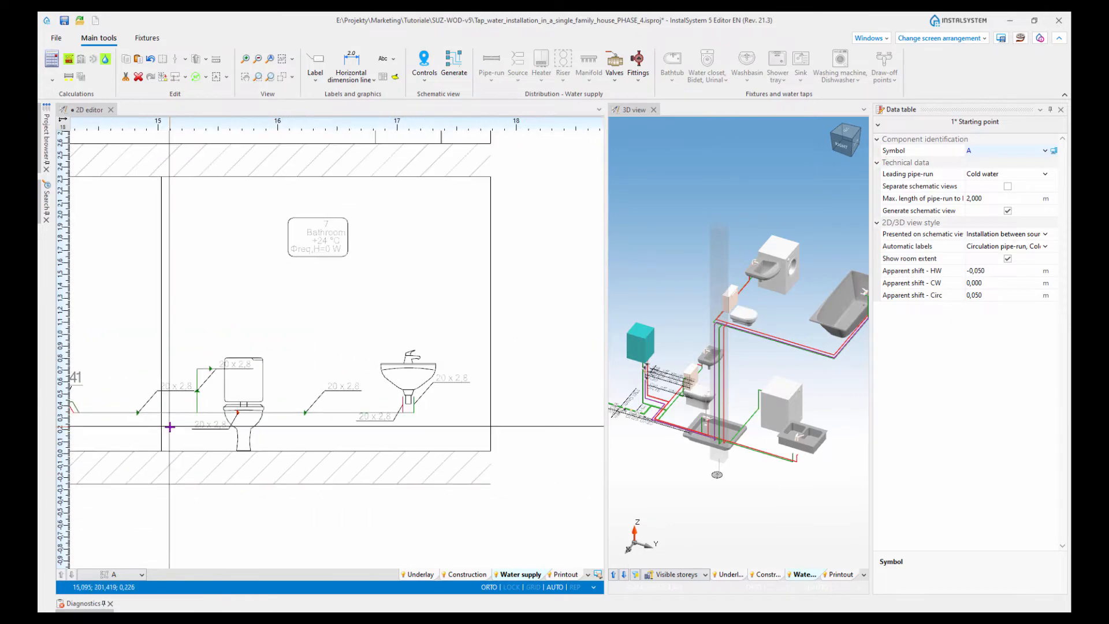
middle_drag(182, 407, 370, 419)
middle_drag(211, 420, 437, 420)
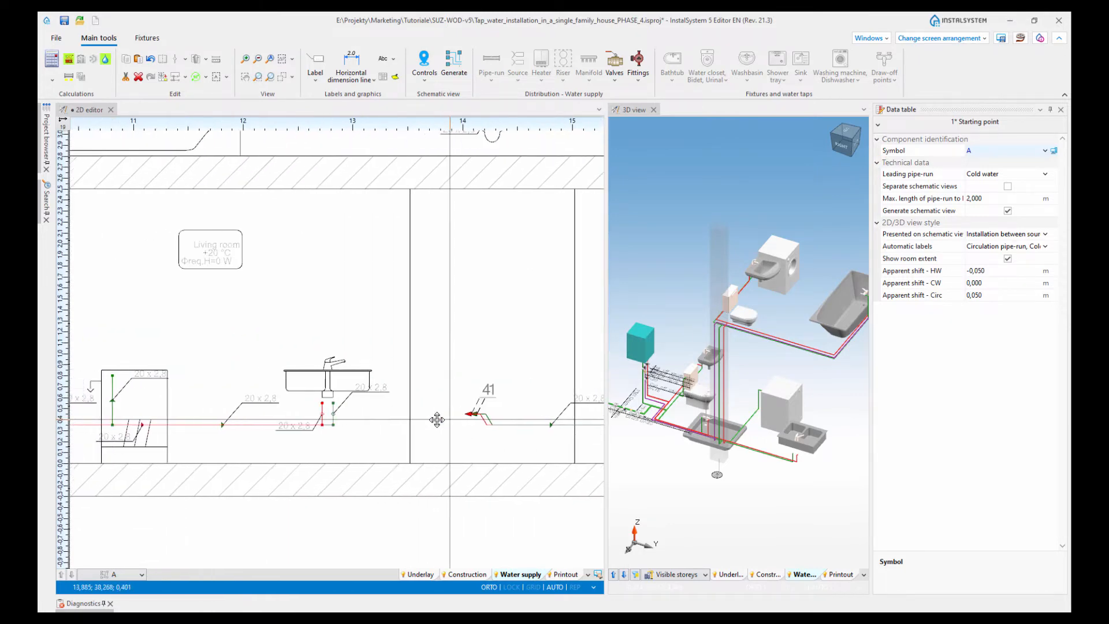
Step: Move the 20 x 2,8 label of the horizontal pipe-run before the sink higher and the sink's hot water connection label lower
drag(223, 420, 389, 420)
scroll(371, 419, up, 2)
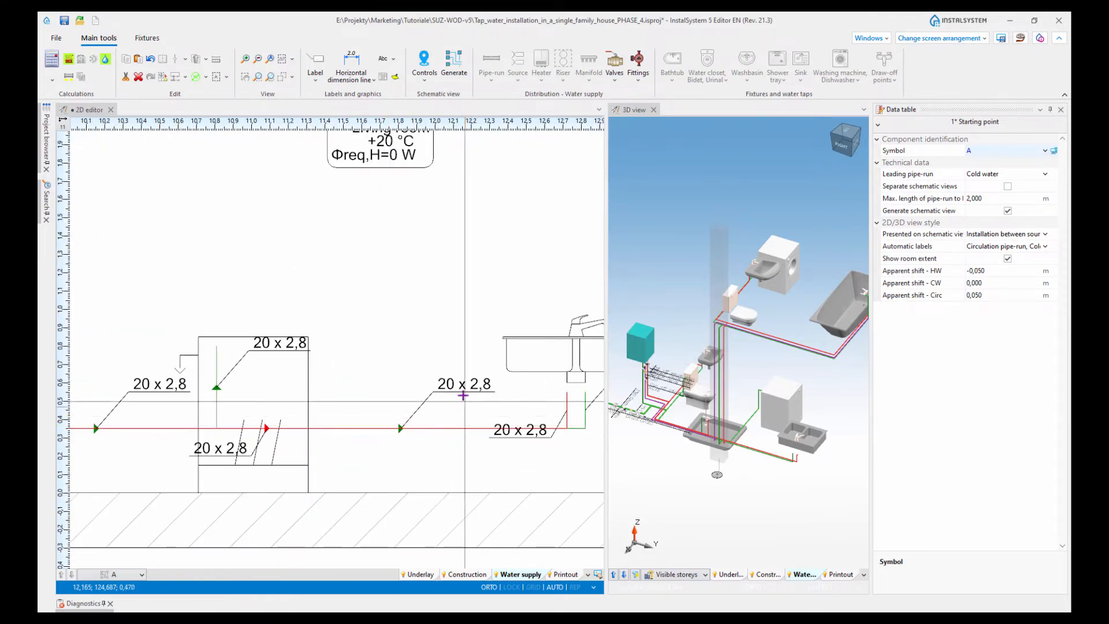
click(439, 413)
drag(436, 391, 435, 366)
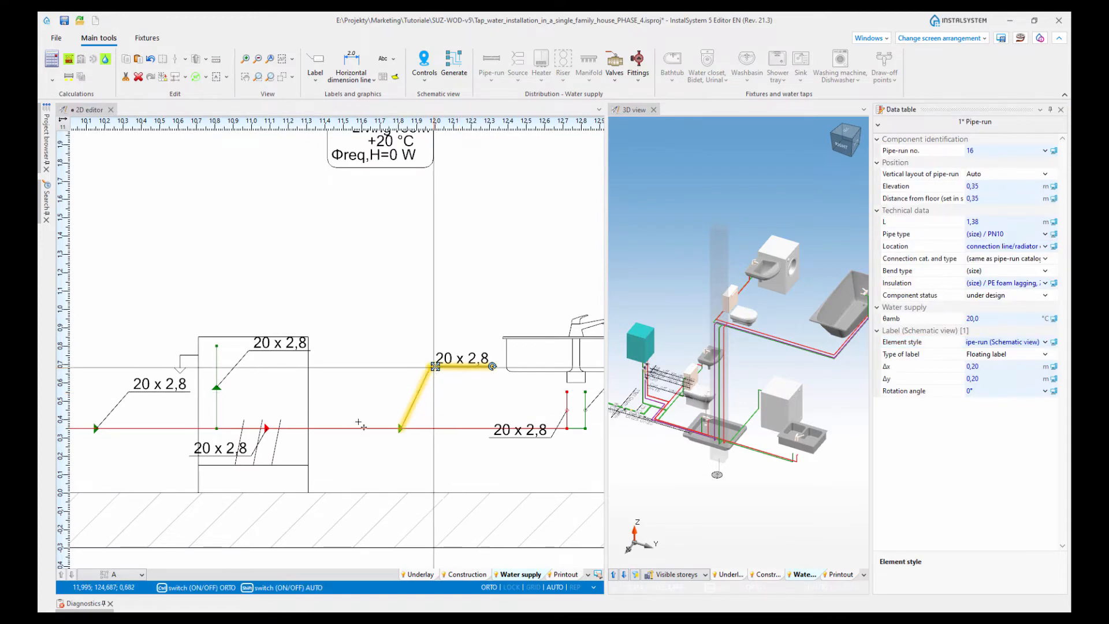
click(532, 436)
drag(490, 439, 502, 456)
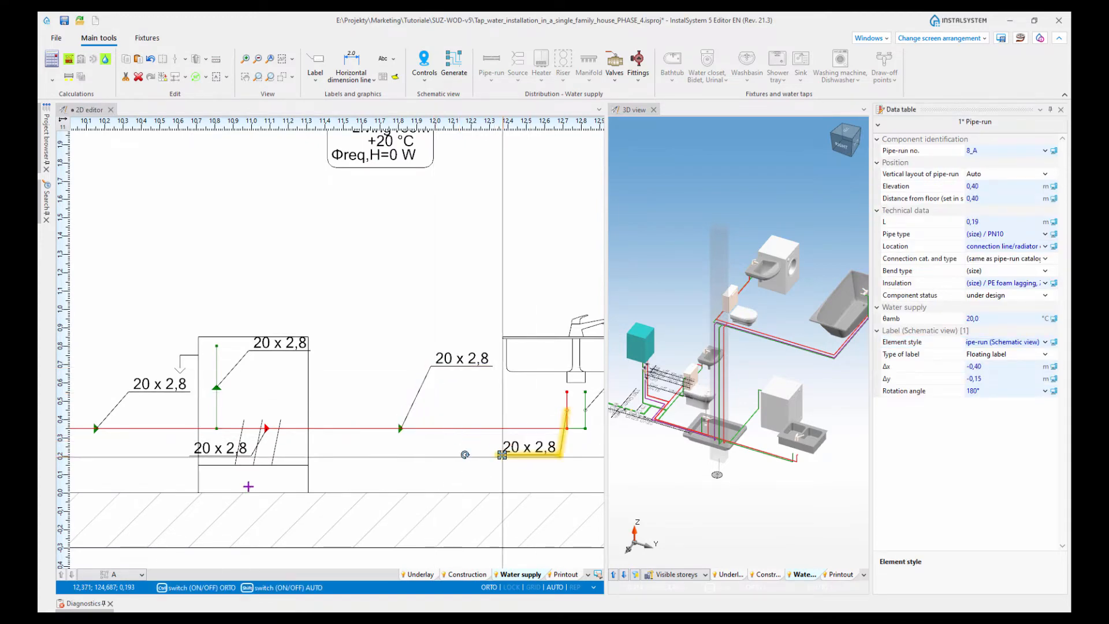
Step: Look over the complete two-storey schematic, then the ground floor section near the starting point
scroll(248, 486, down, 3)
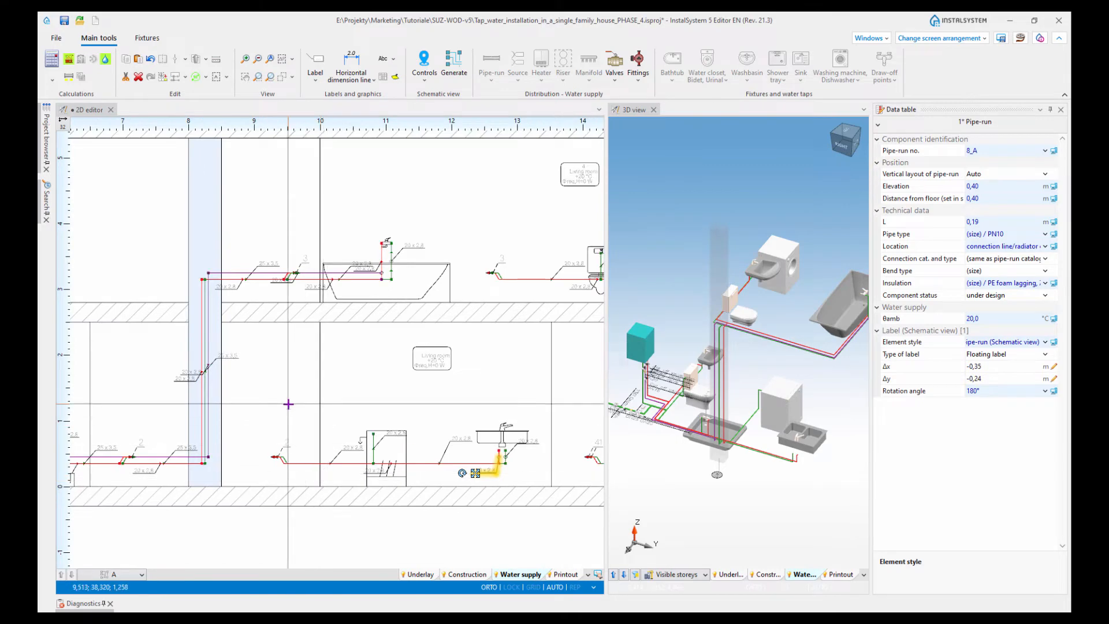
scroll(289, 404, down, 5)
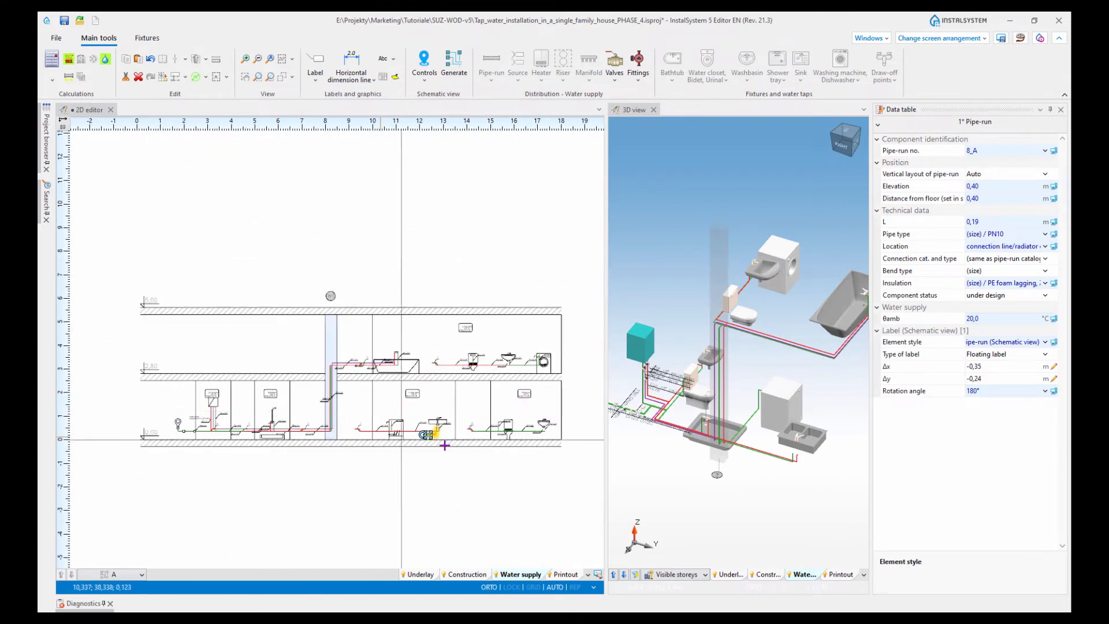
middle_drag(444, 445, 434, 445)
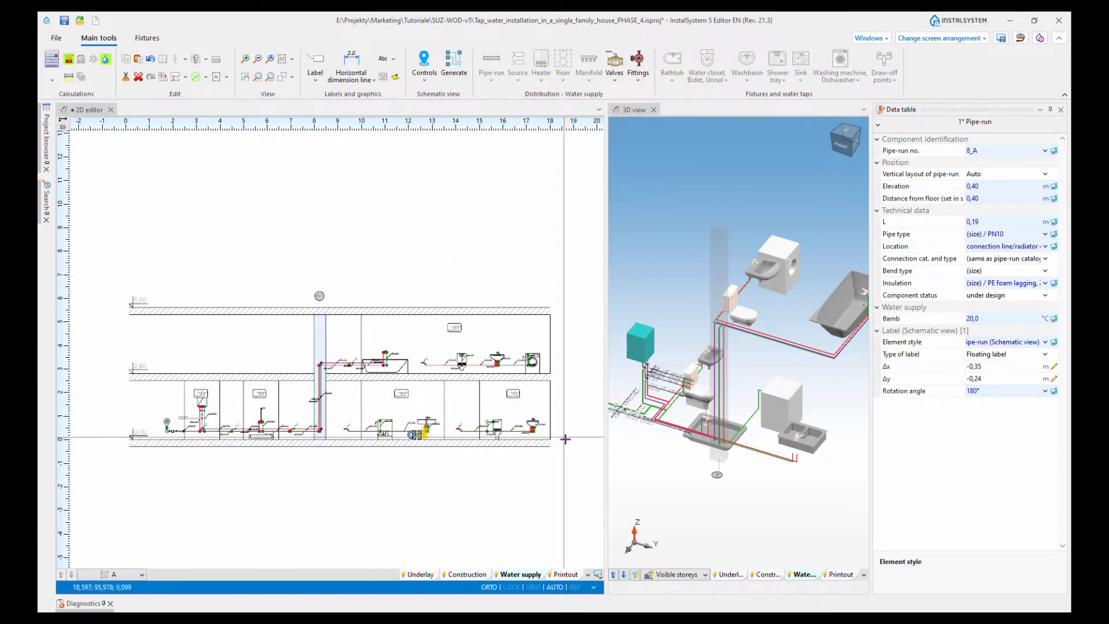
scroll(170, 436, up, 3)
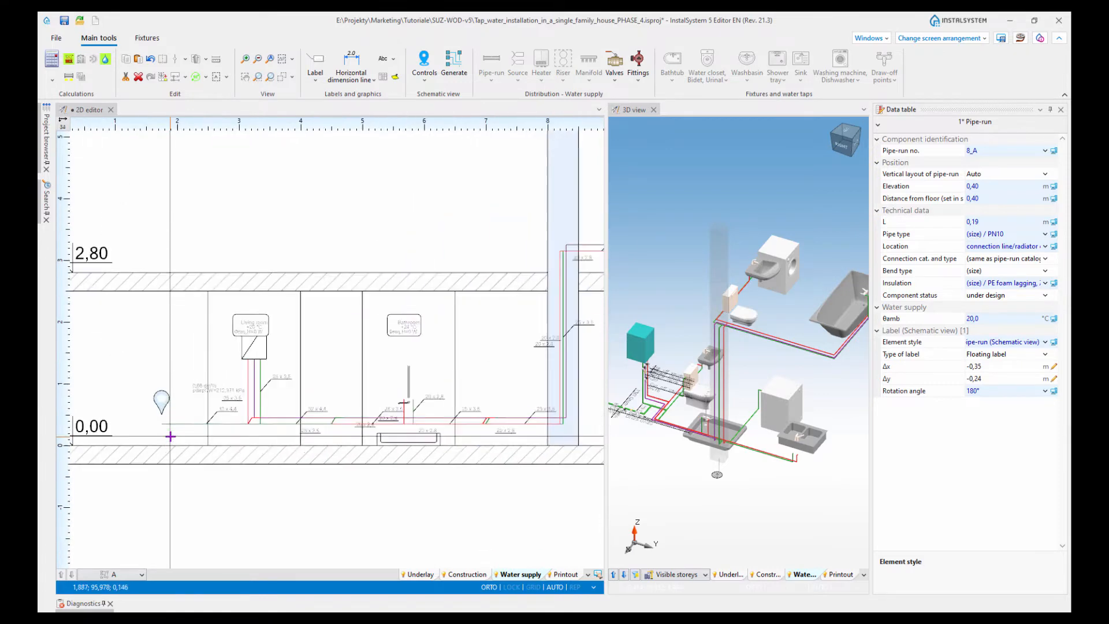
Step: Select starting point A in the schematic view and widen the data table to show its settings in full
scroll(169, 436, up, 2)
click(154, 369)
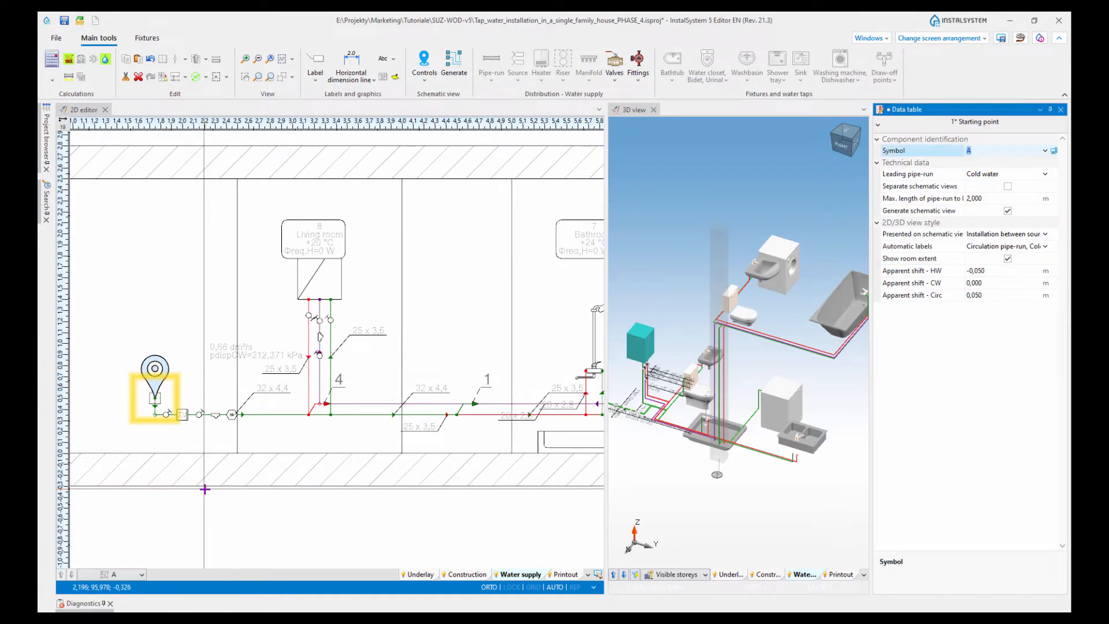
drag(871, 412, 818, 409)
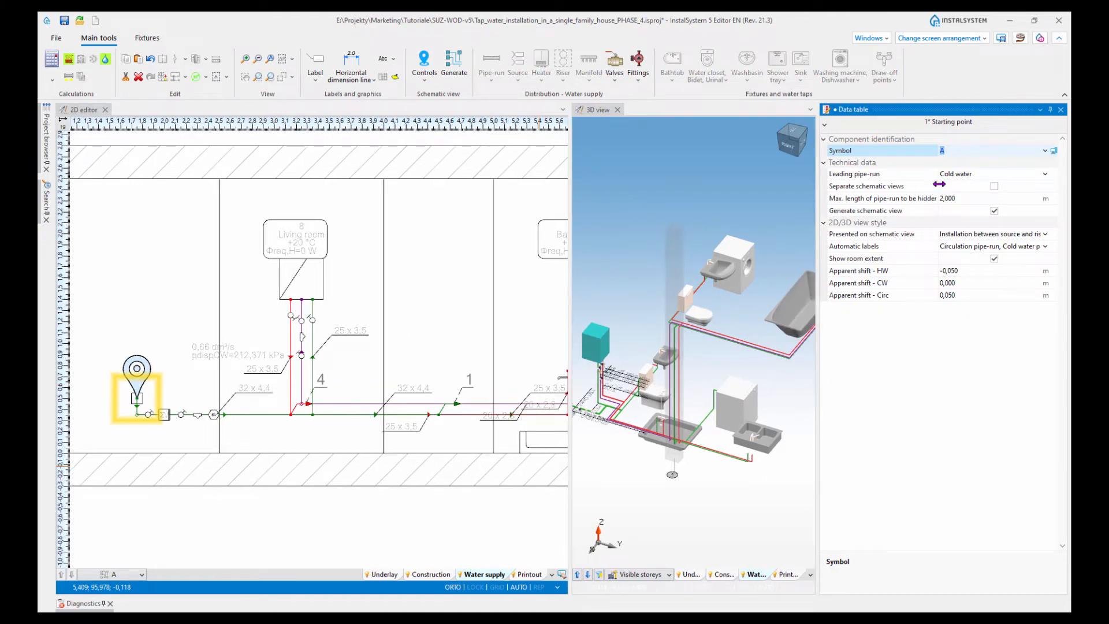
drag(939, 184, 957, 190)
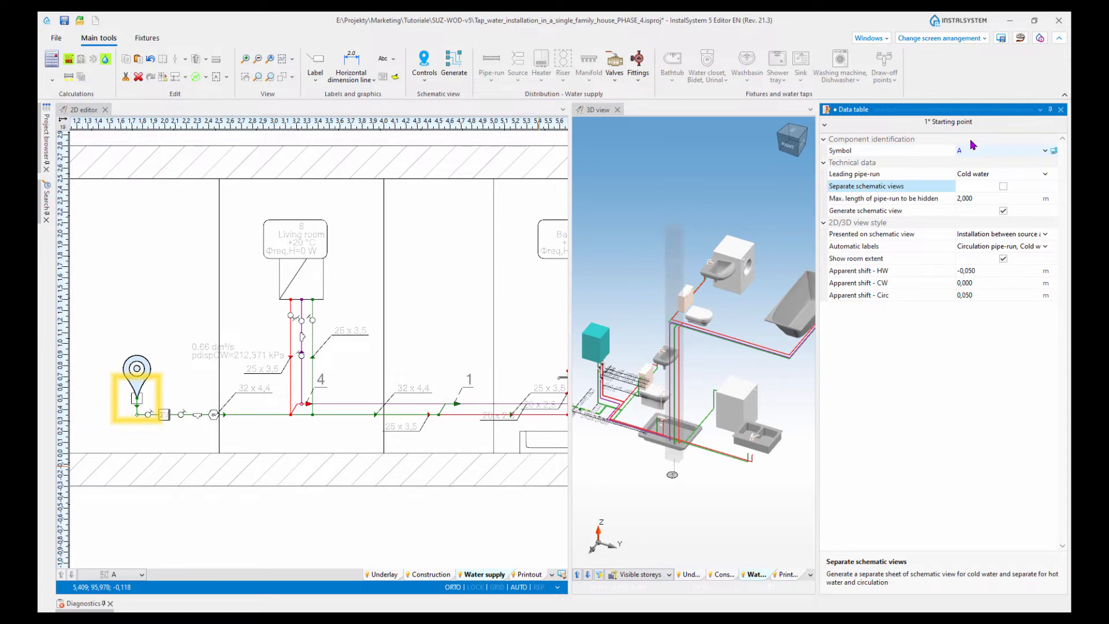
drag(952, 243, 840, 243)
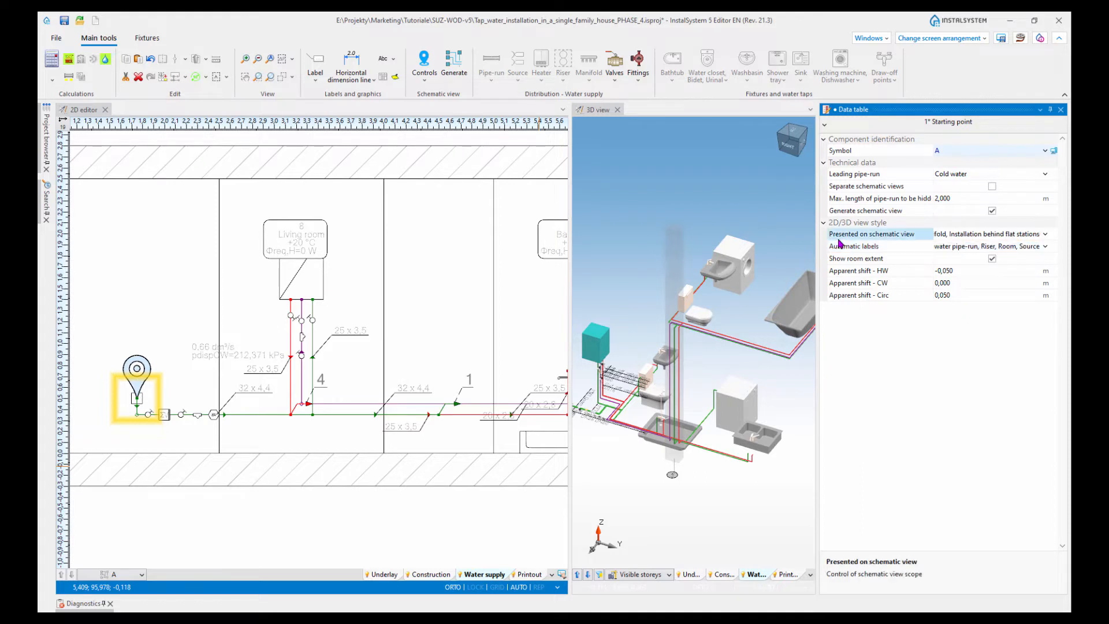
Step: Review the starting point's options for what is presented on the schematic view and which automatic labels are generated
click(1045, 234)
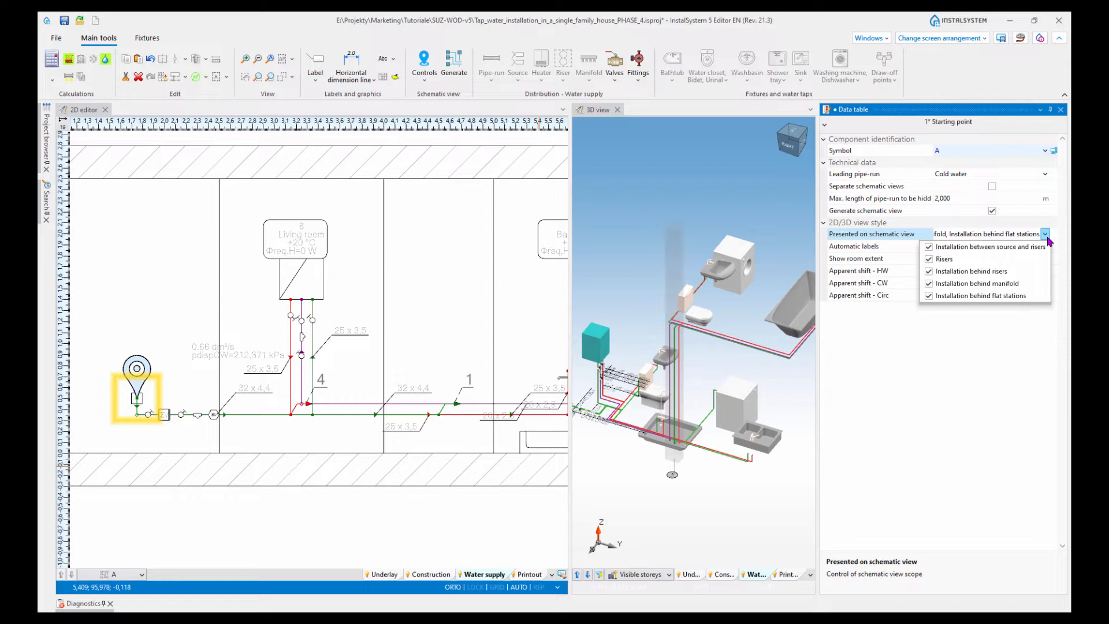
click(1045, 235)
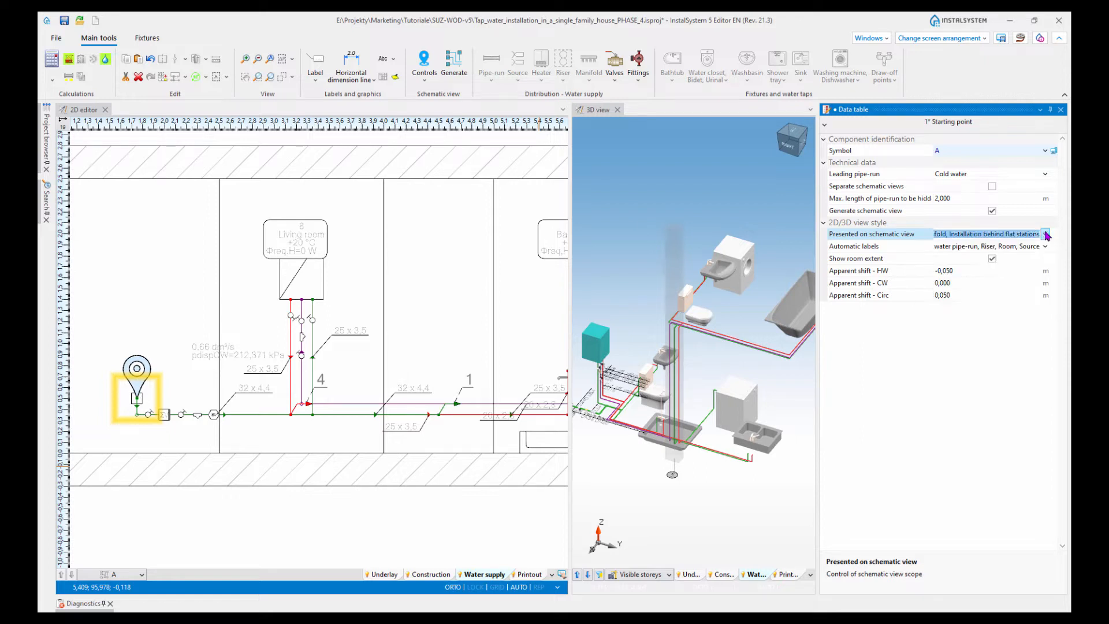
click(1046, 247)
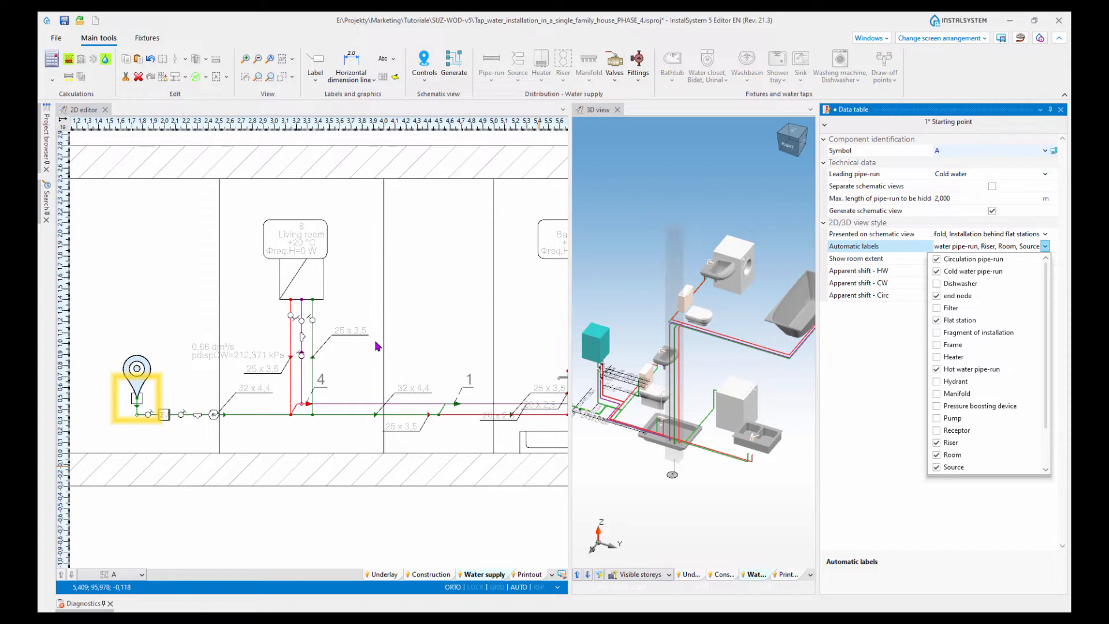
click(1045, 249)
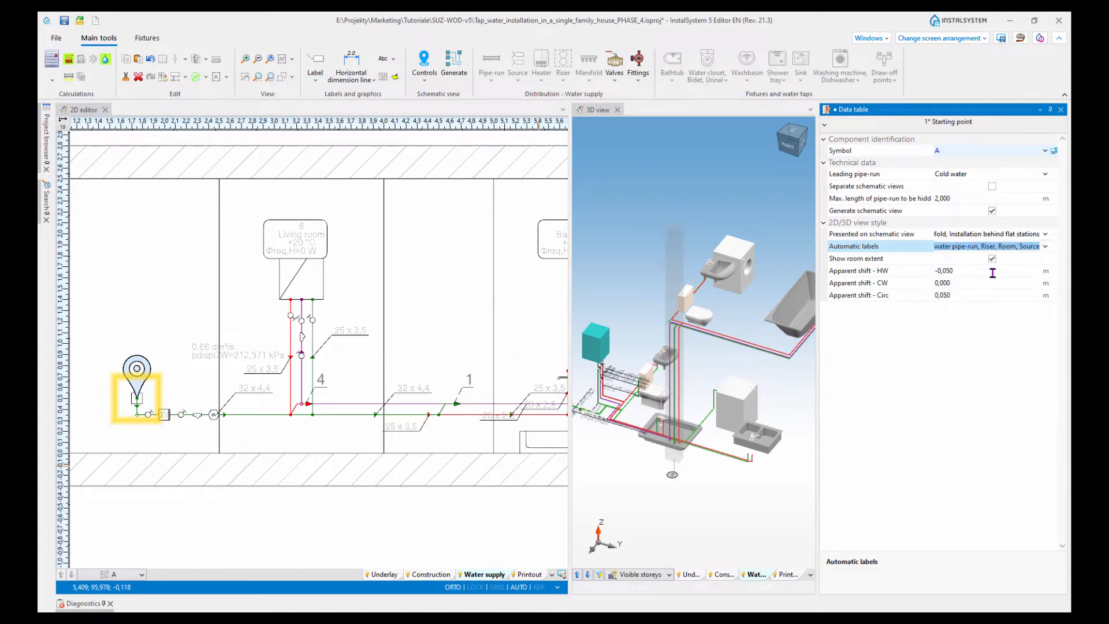
Step: Change the screen arrangement to 2D editing
scroll(492, 363, down, 3)
middle_drag(506, 392, 303, 413)
middle_drag(474, 428, 407, 428)
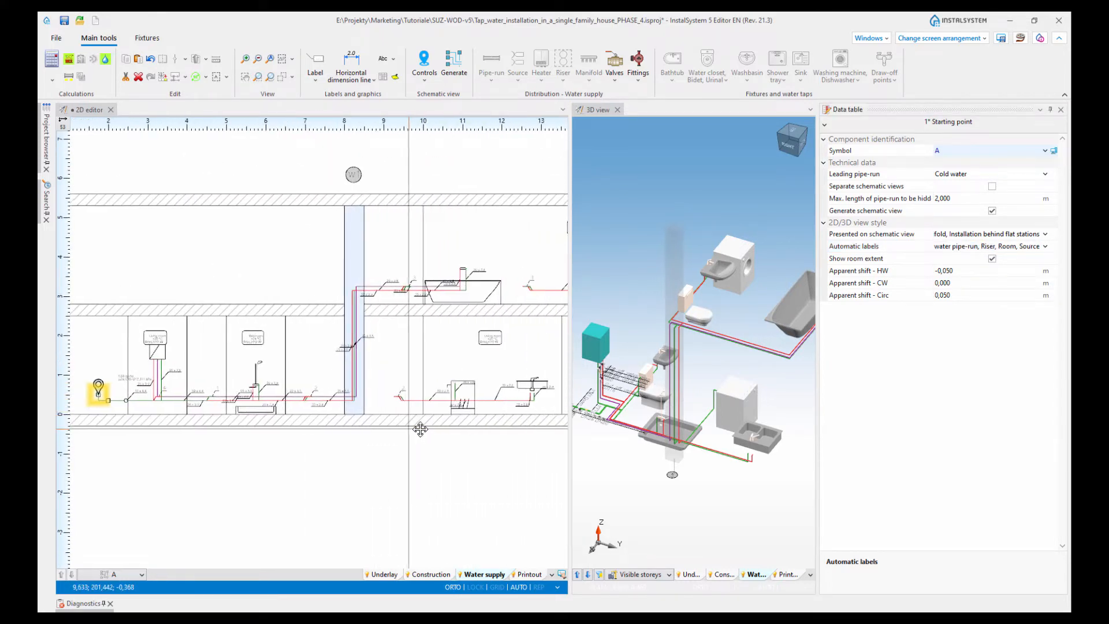
scroll(331, 397, up, 5)
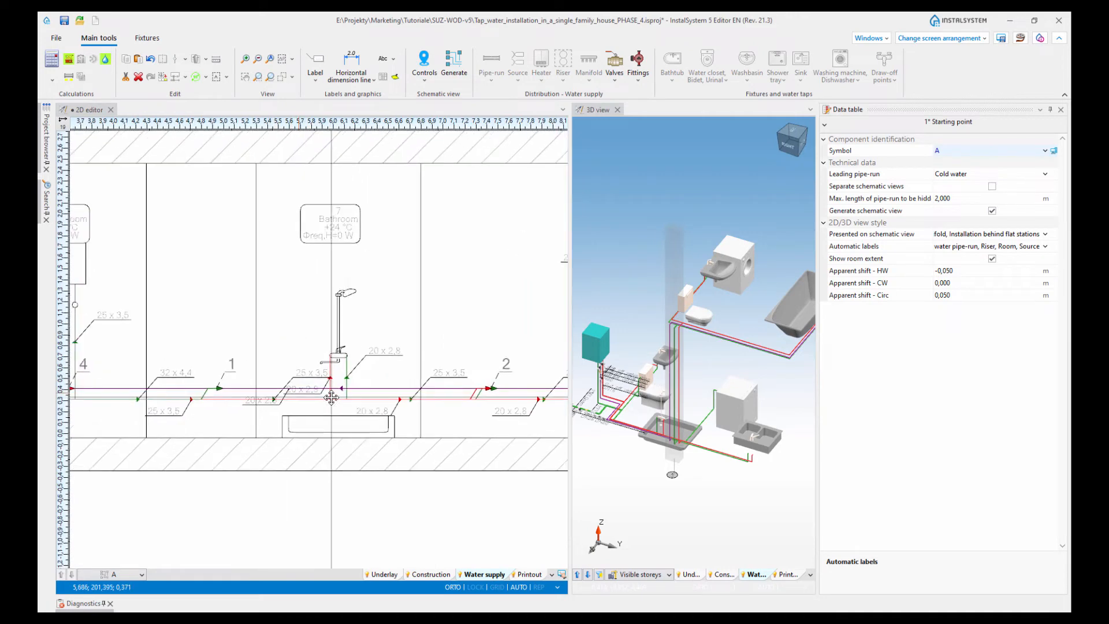
click(948, 38)
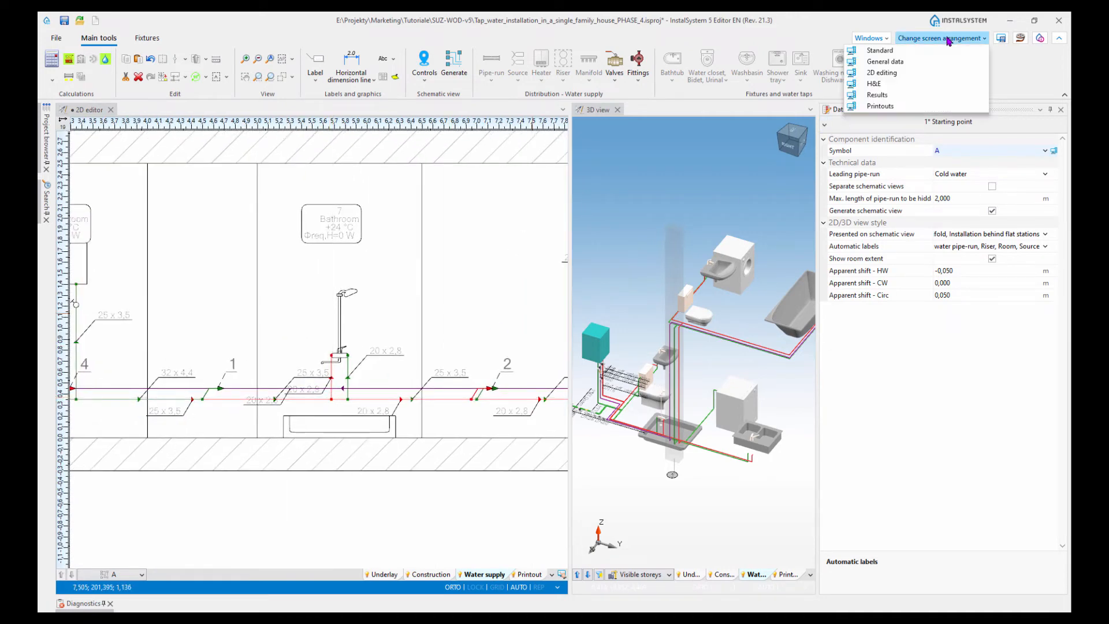
click(907, 76)
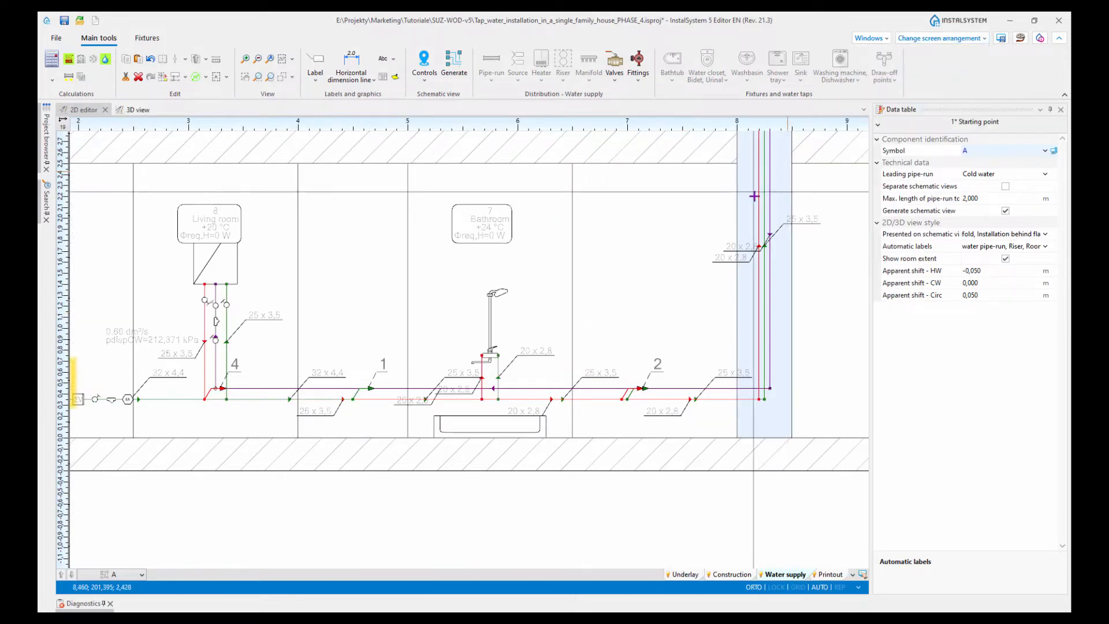
Step: Switch to the ground floor plan and set the Water supply layer as the only one visible when active (Visible when inactive)
click(130, 575)
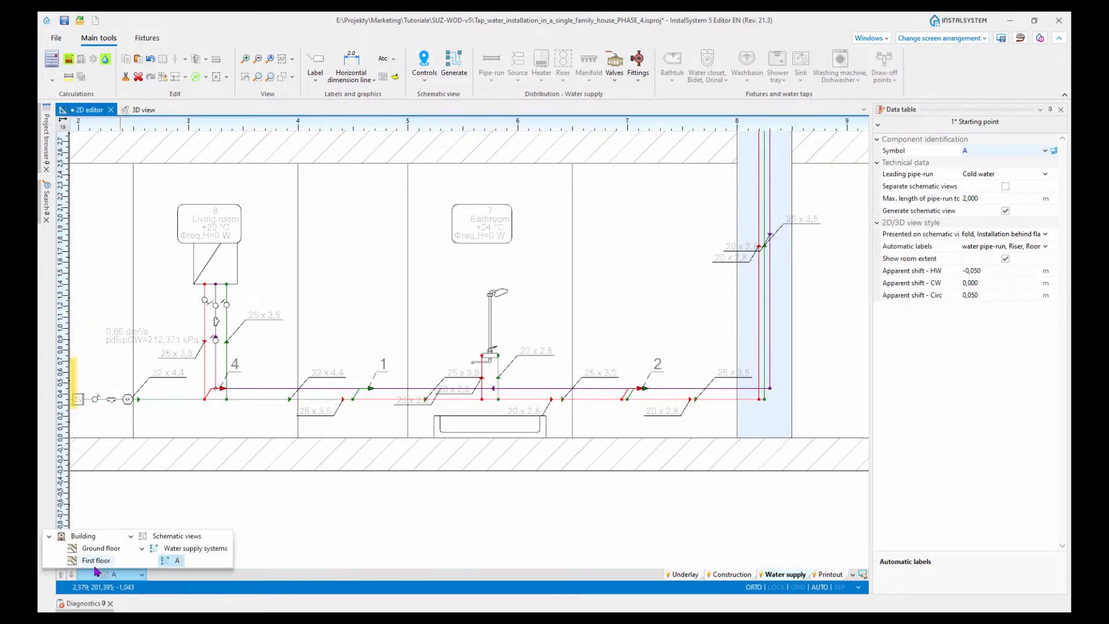
click(100, 551)
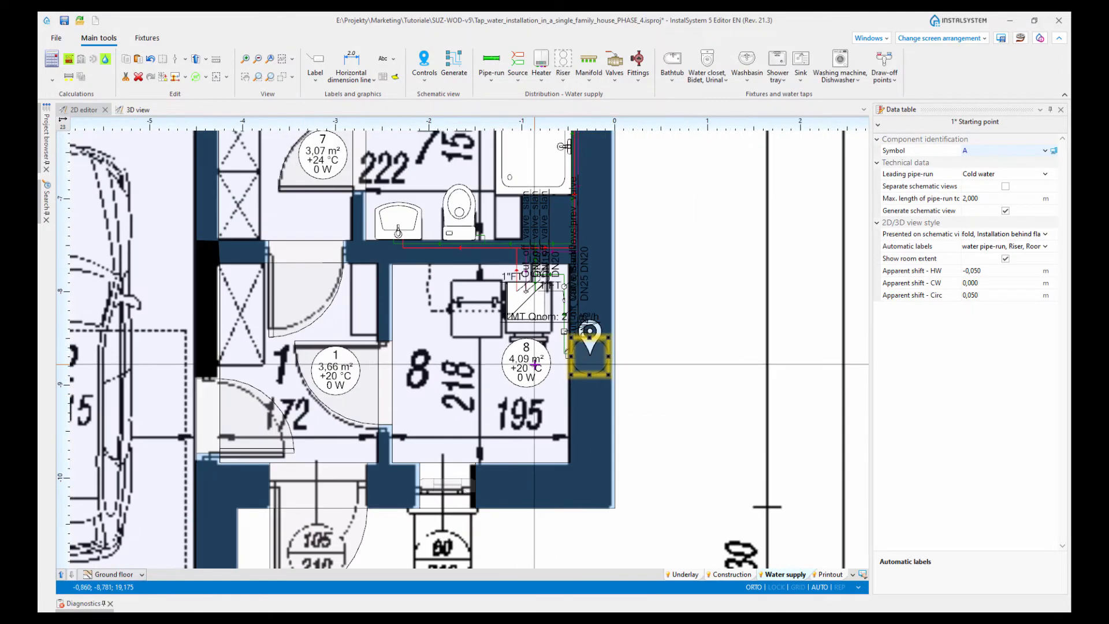
right_click(788, 577)
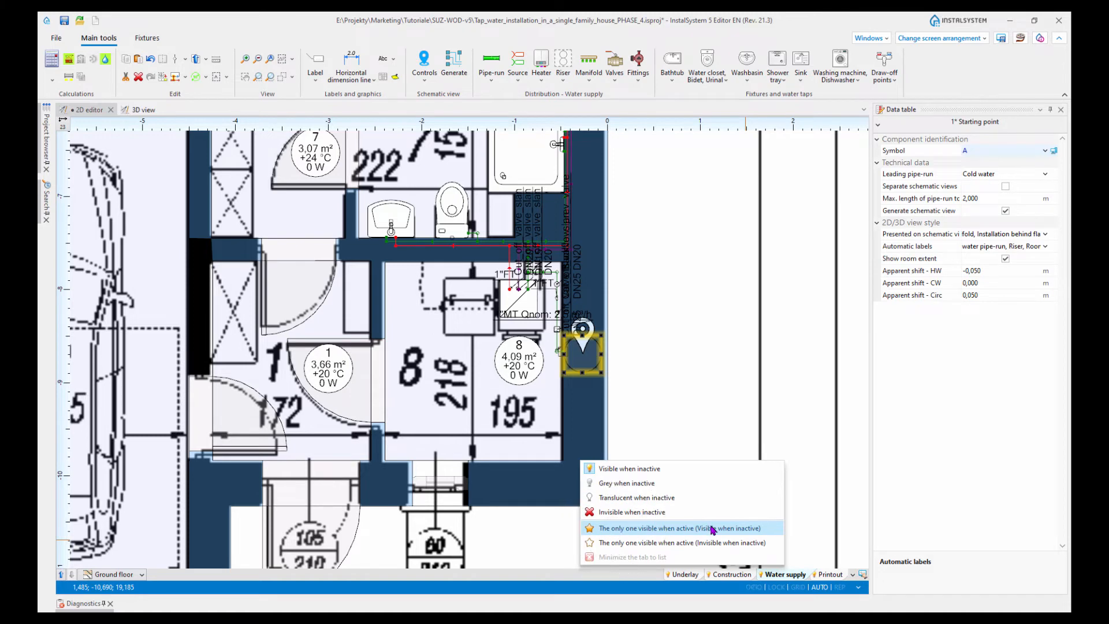
click(651, 528)
click(520, 341)
Step: Delete the floating labels of the cut-off valve after the water meter and the backflow preventer on the cold water inlet pipe-run
scroll(548, 338, up, 2)
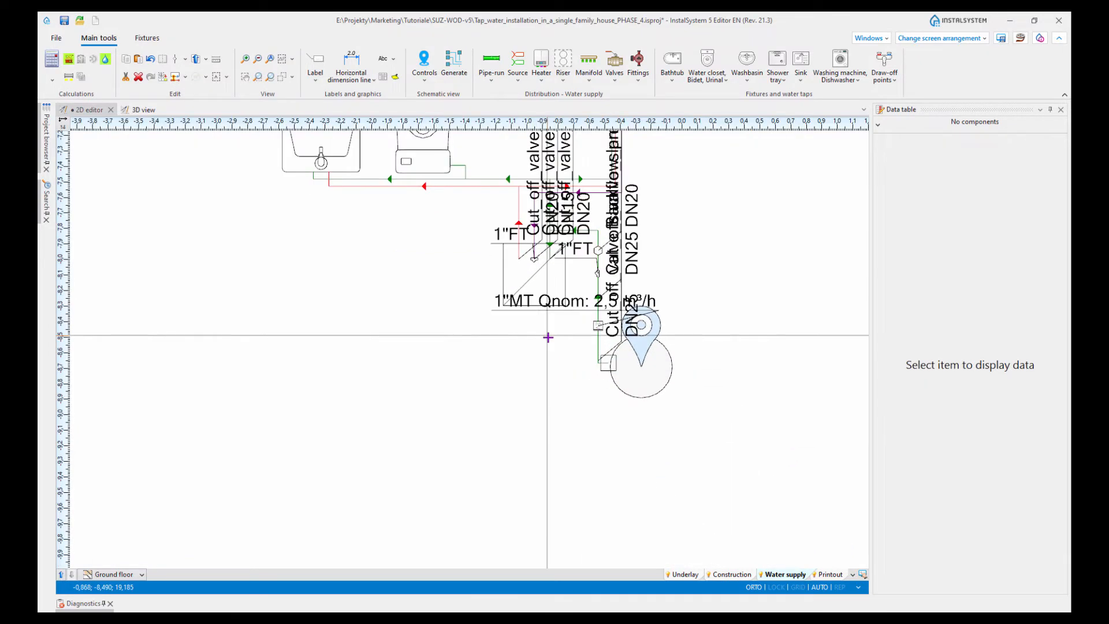
scroll(644, 209, up, 3)
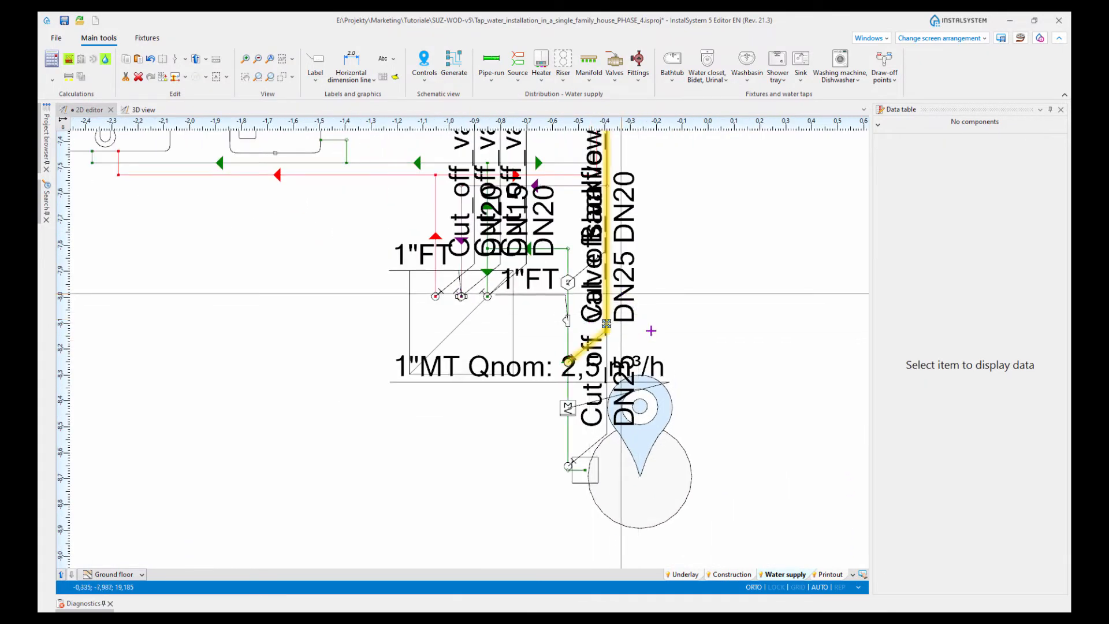
scroll(631, 351, down, 2)
key(Delete)
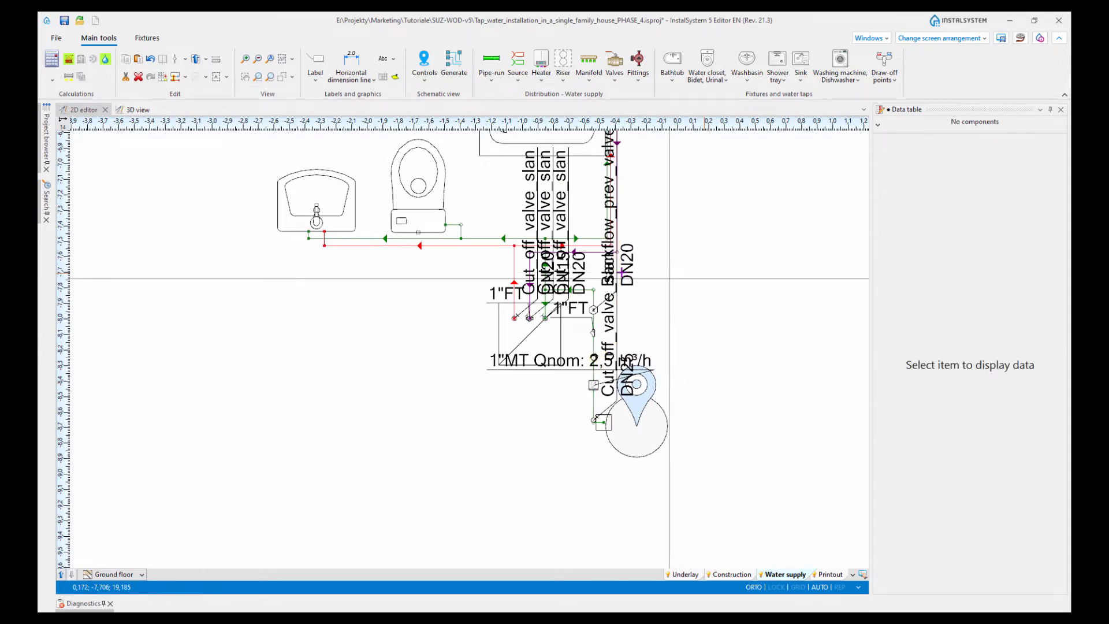
scroll(601, 243, up, 2)
click(615, 346)
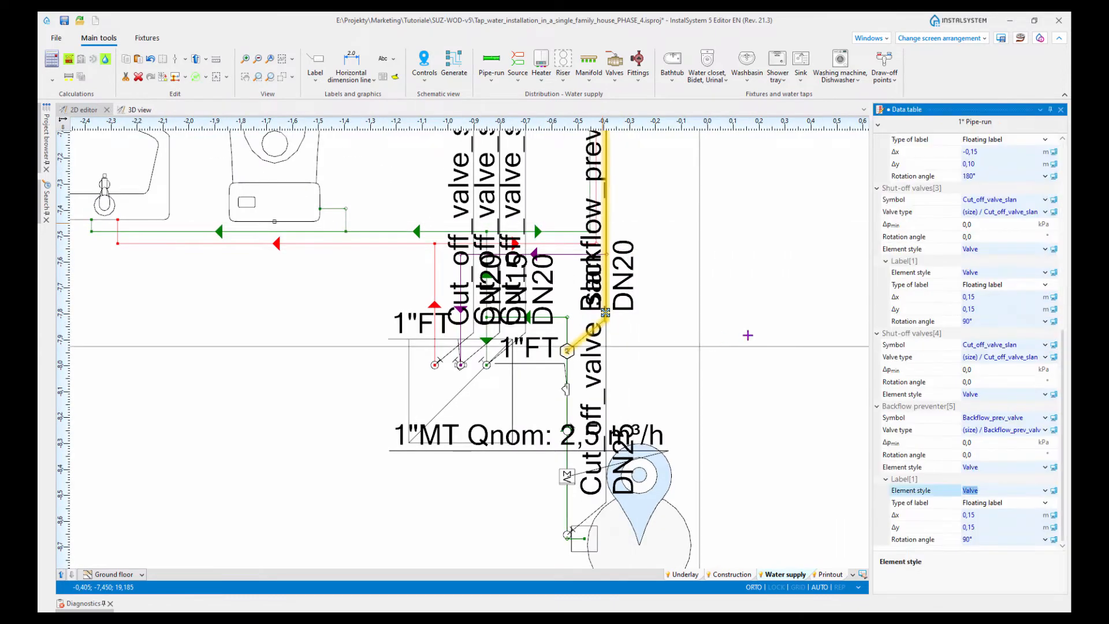
key(Delete)
Step: Delete the cut-off valve labels on the cold water, circulation and hot water pipe-runs connected to the heater
click(525, 197)
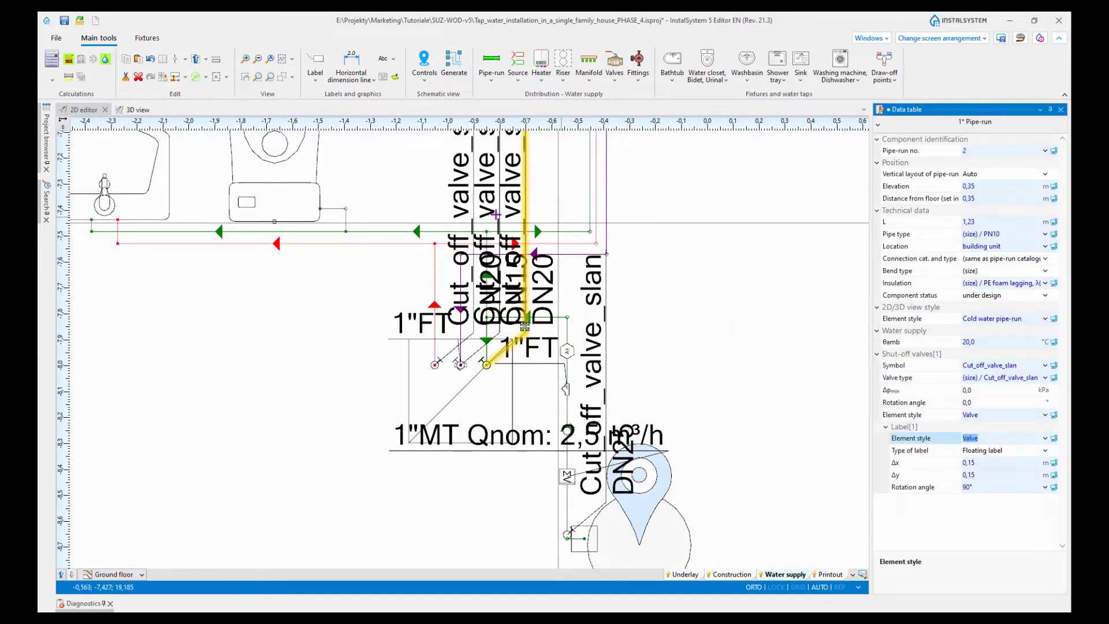
key(Delete)
click(497, 236)
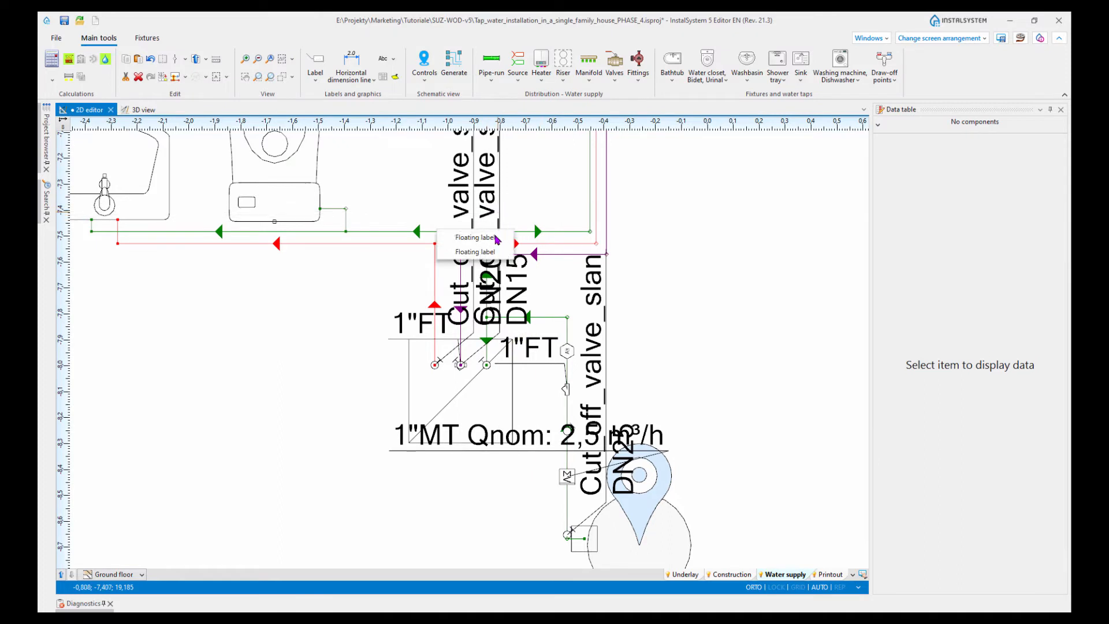
click(512, 216)
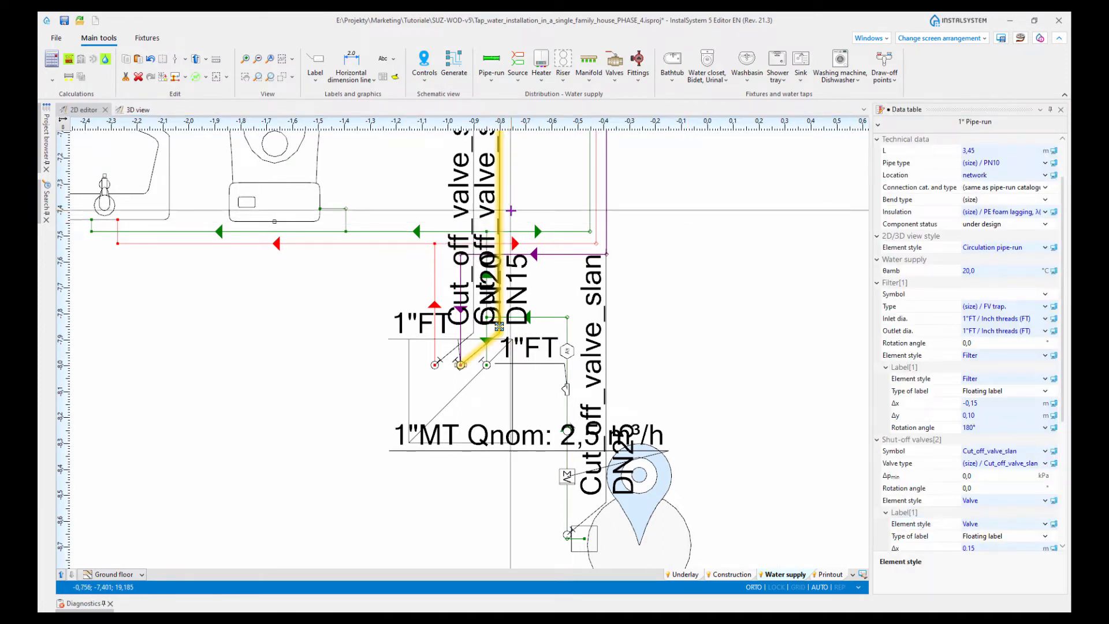
key(Delete)
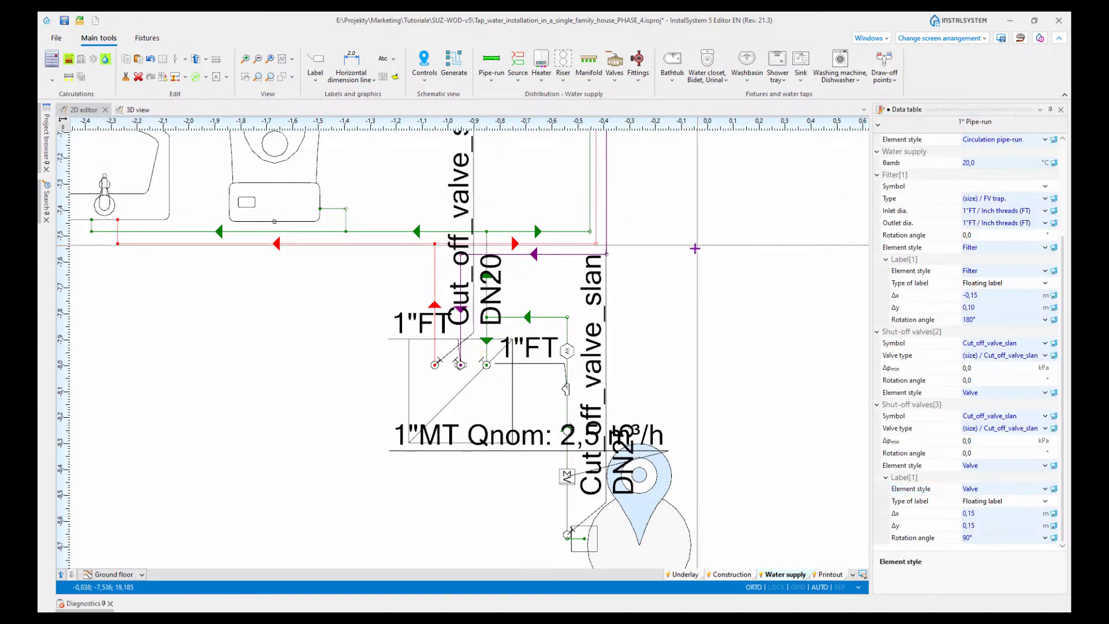
middle_drag(712, 252, 790, 322)
click(549, 228)
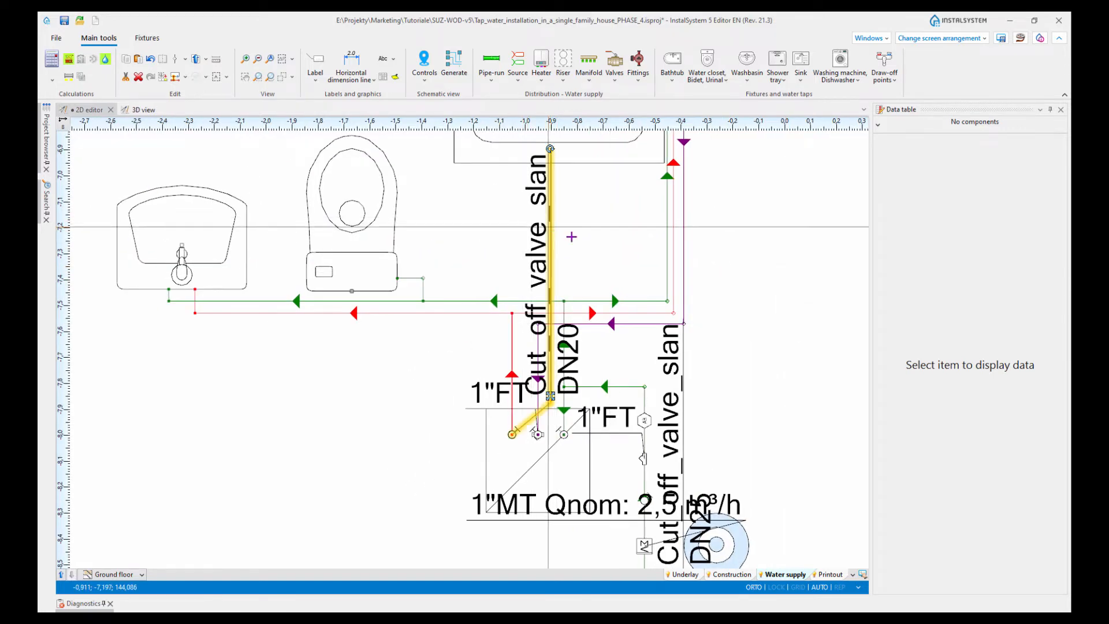
key(Delete)
Step: Delete the water meter label and the DN25 cut-off valve label beside the starting point
middle_drag(401, 368, 325, 231)
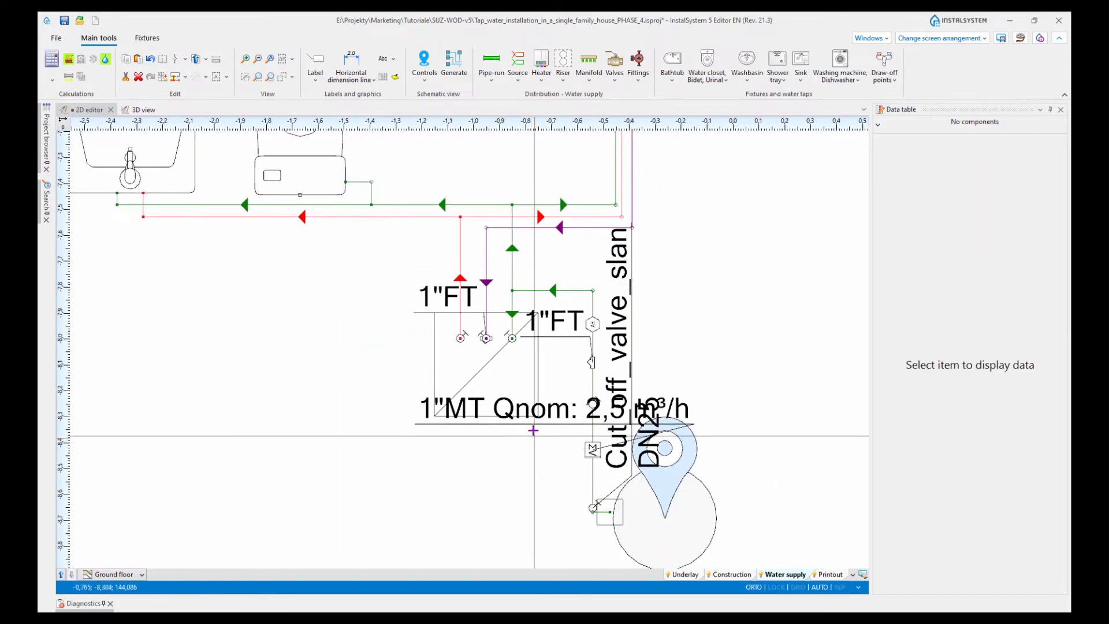
click(527, 424)
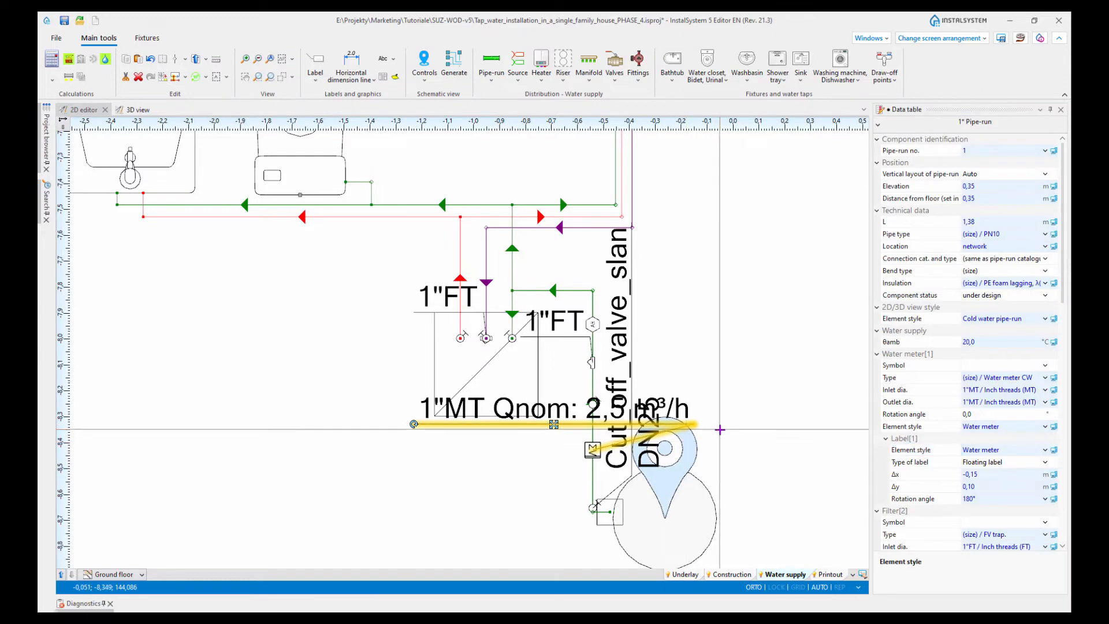
key(Delete)
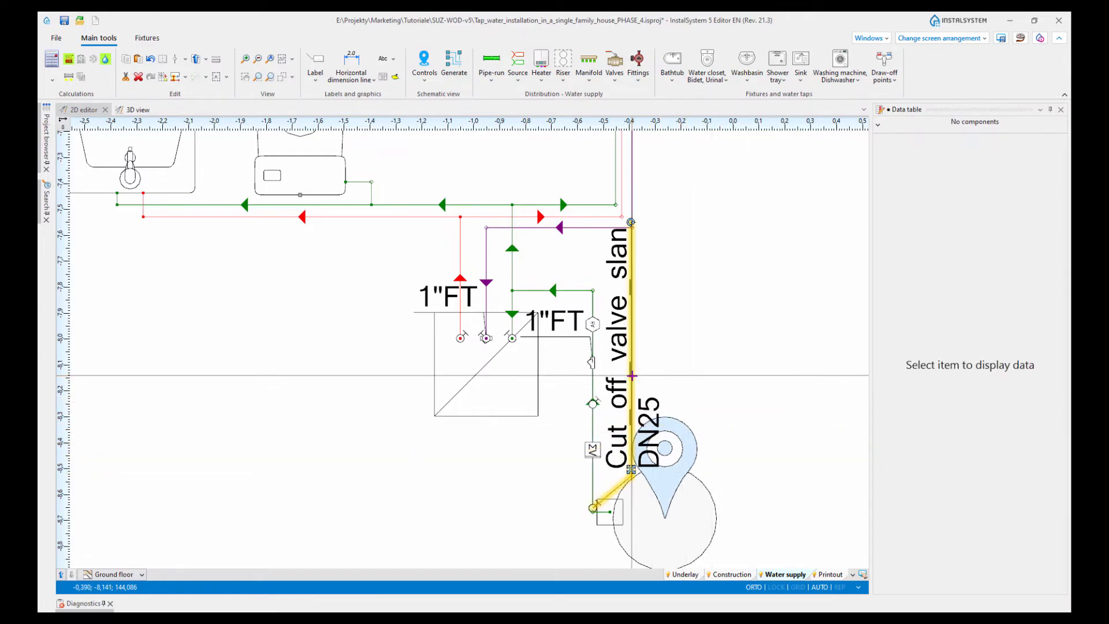
key(Delete)
scroll(664, 346, down, 3)
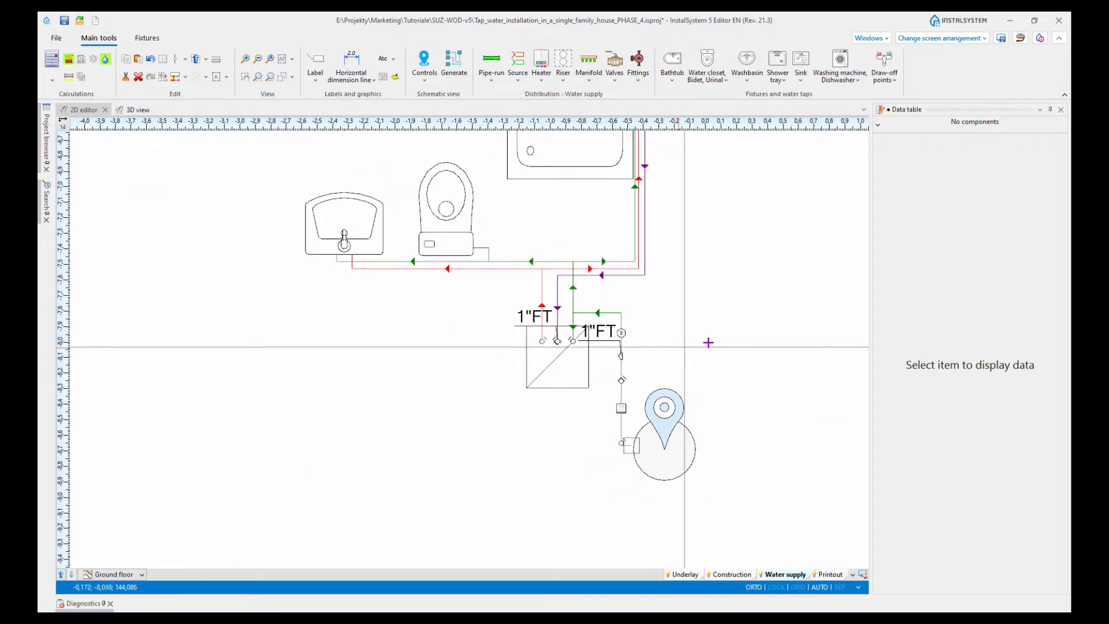
middle_drag(748, 345, 698, 362)
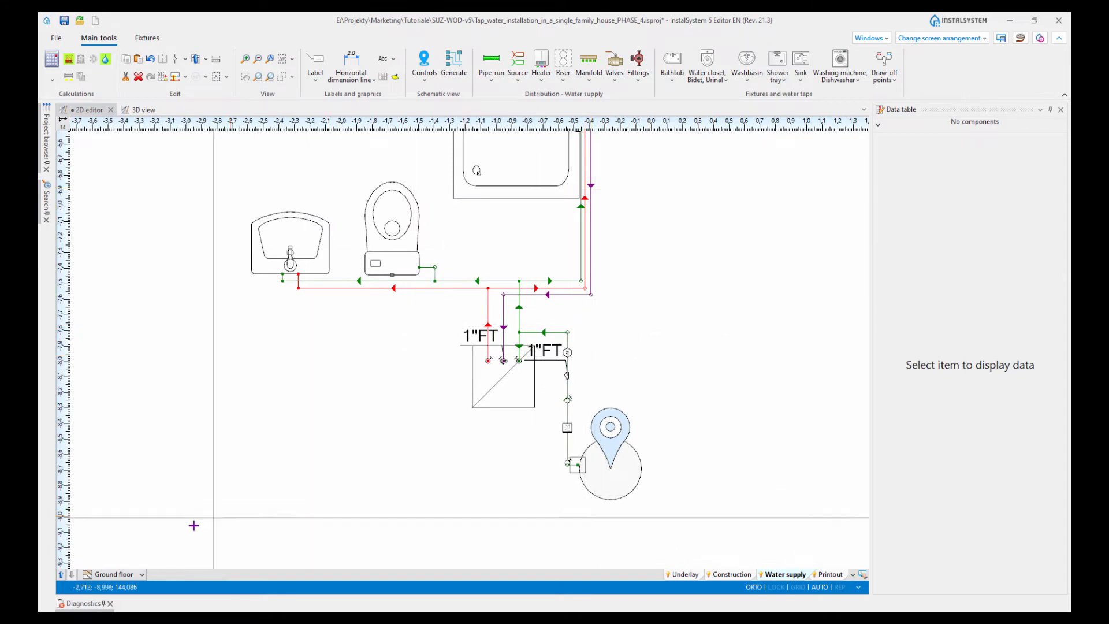
Step: In schematic view A, add a floating label to the shut-off valve after the water meter and move it below the pipe
click(132, 575)
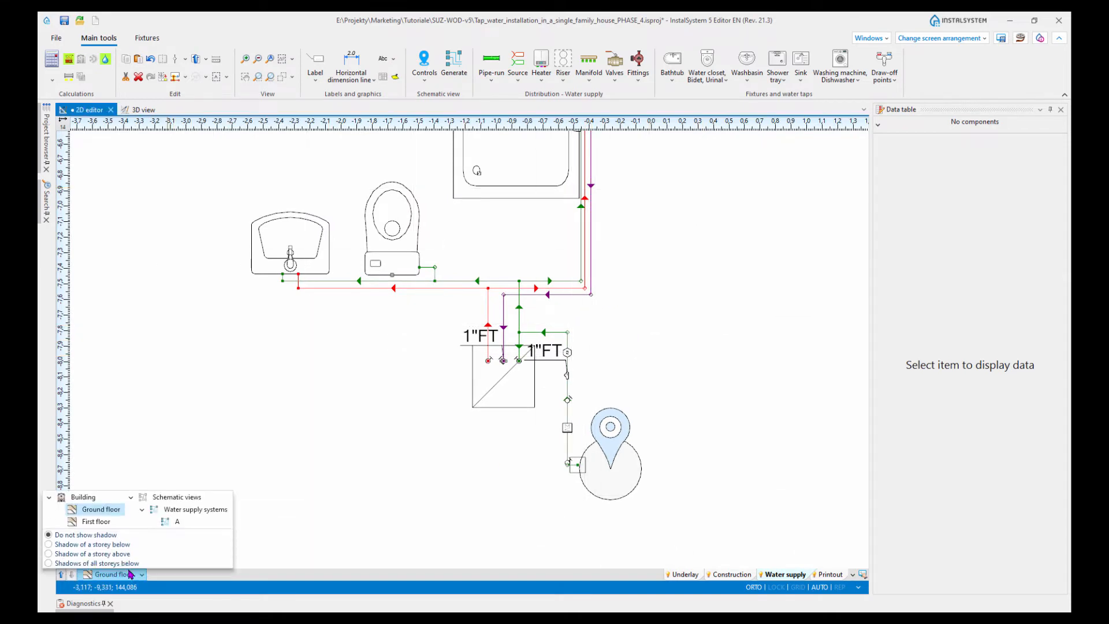
click(177, 521)
scroll(404, 422, up, 3)
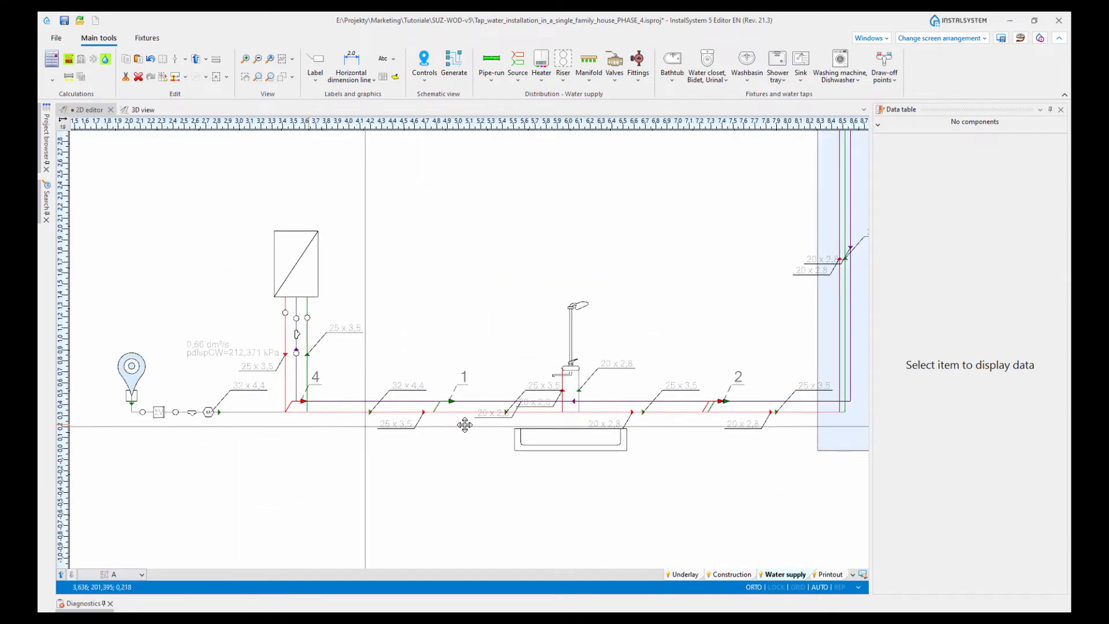
scroll(406, 404, up, 5)
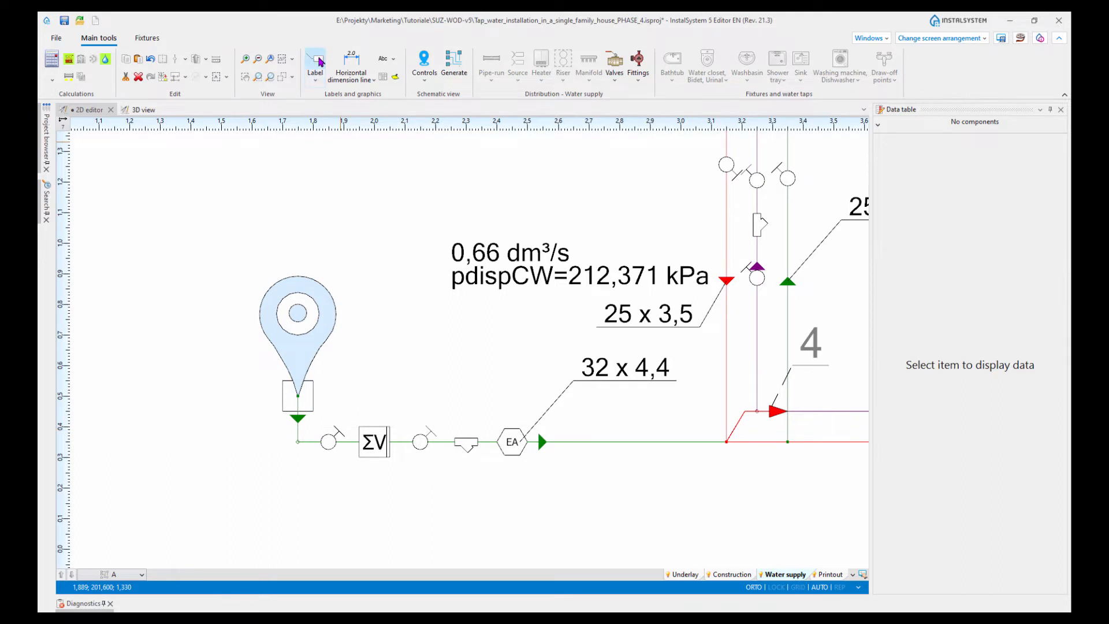
click(316, 61)
click(421, 441)
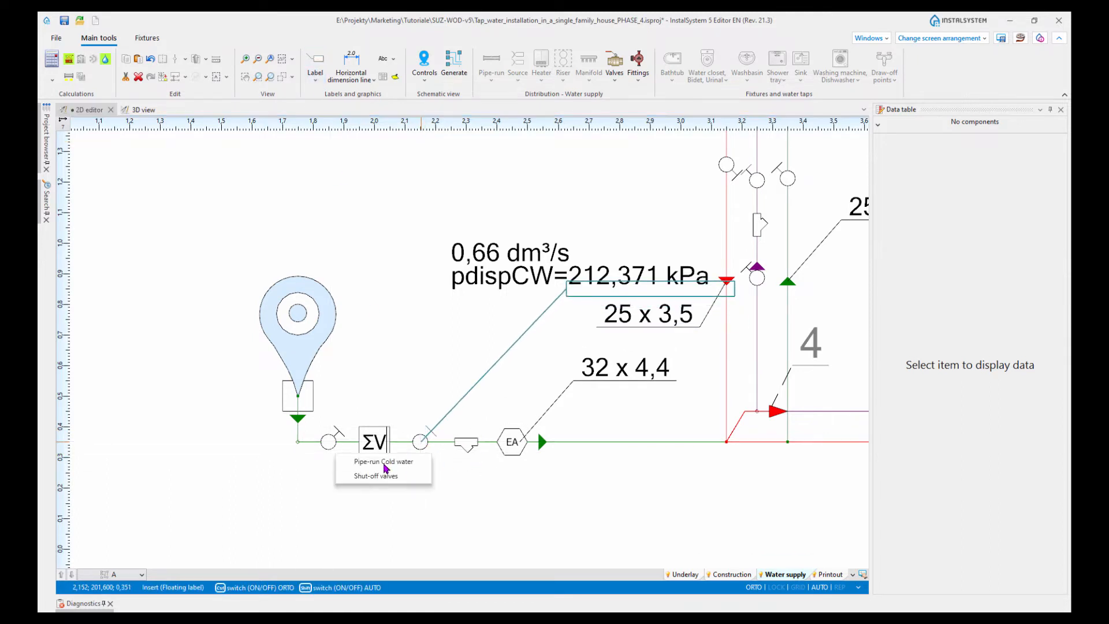
click(381, 475)
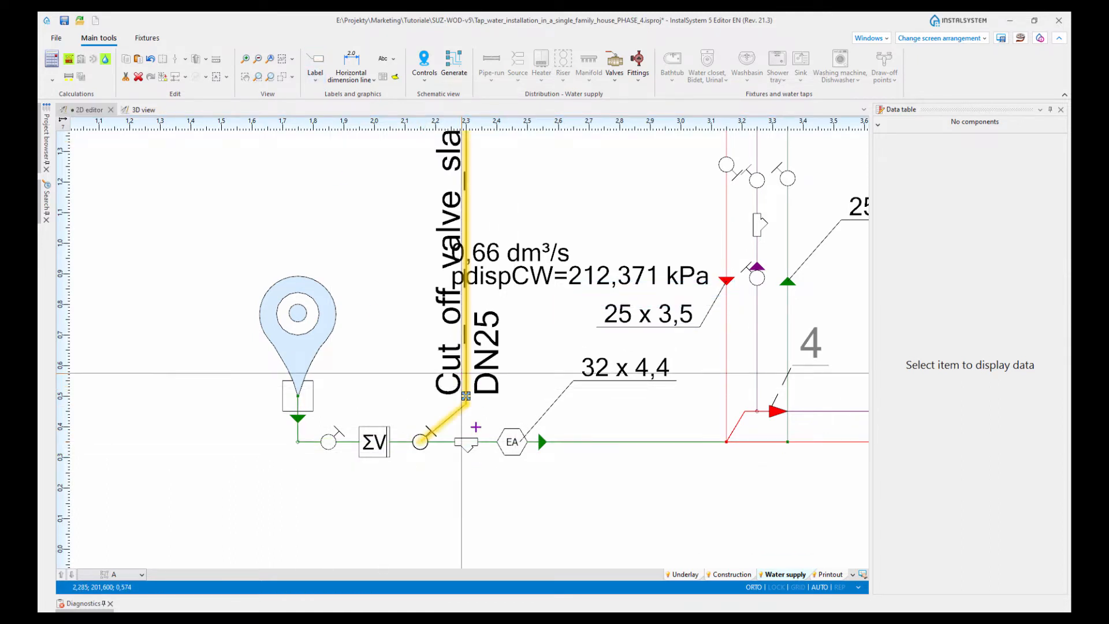
drag(466, 398, 487, 544)
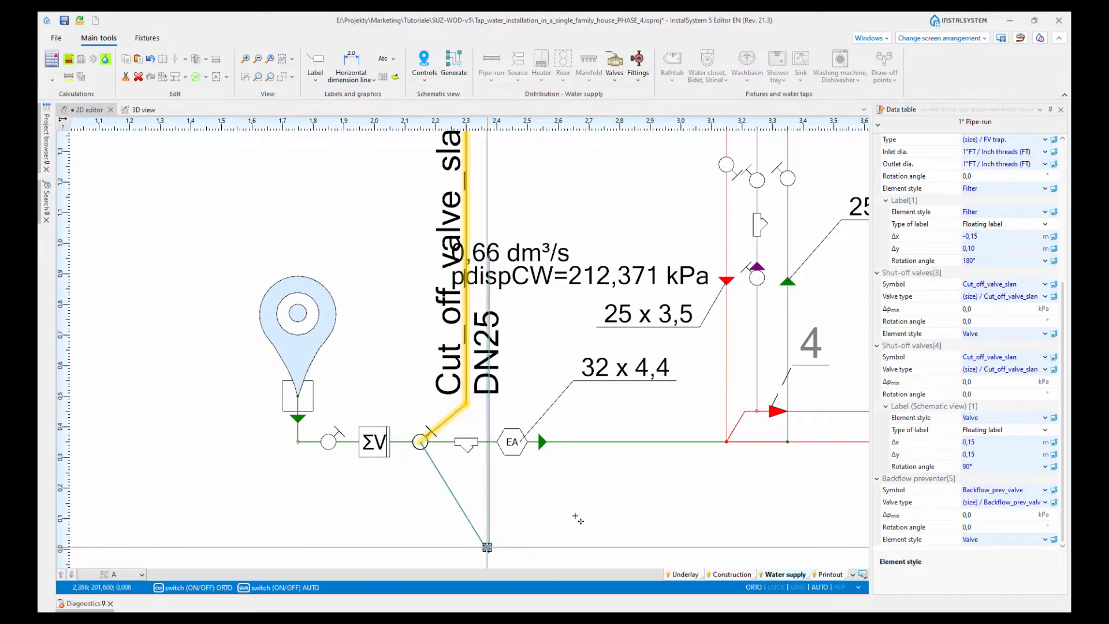
Step: Rotate the shut-off valve label below the pipe in schematic view A so its text reads horizontally
middle_drag(576, 506, 503, 398)
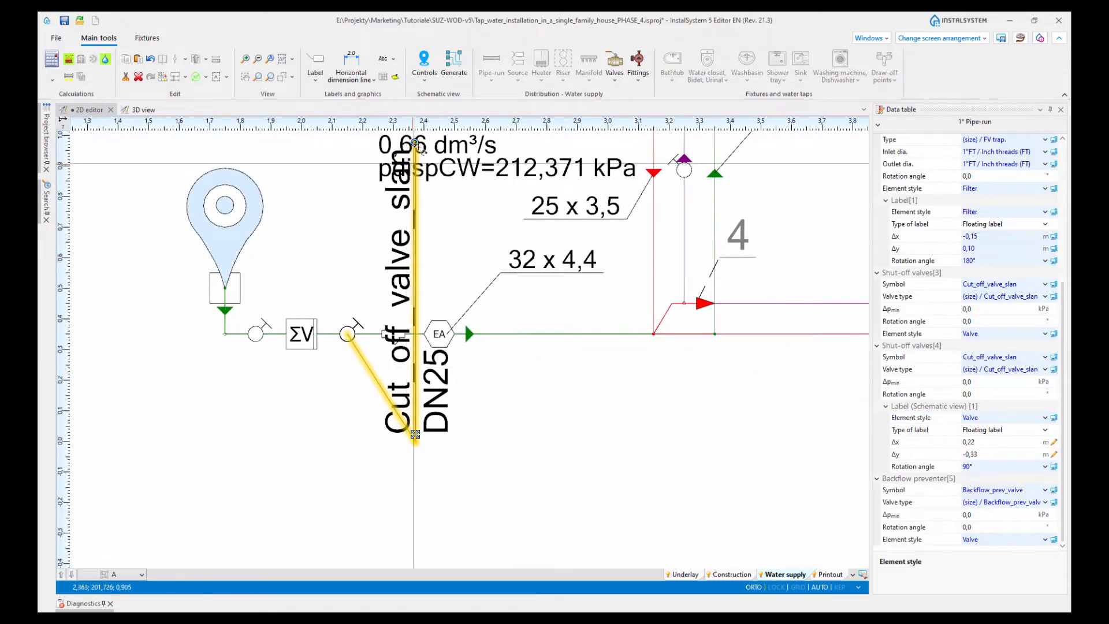
drag(465, 247, 571, 439)
click(658, 512)
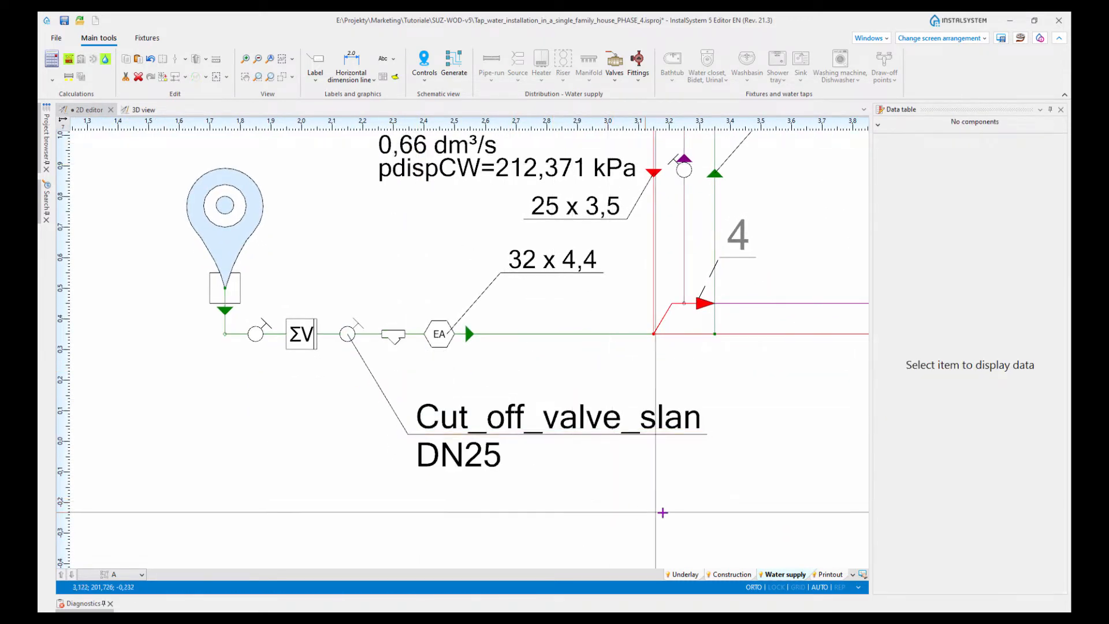
middle_drag(661, 512, 547, 514)
scroll(548, 515, down, 3)
middle_drag(668, 523, 587, 481)
Step: Switch to the ground floor plan and add a floating label to the hot water pipe-run leading to the kitchen sink
click(141, 575)
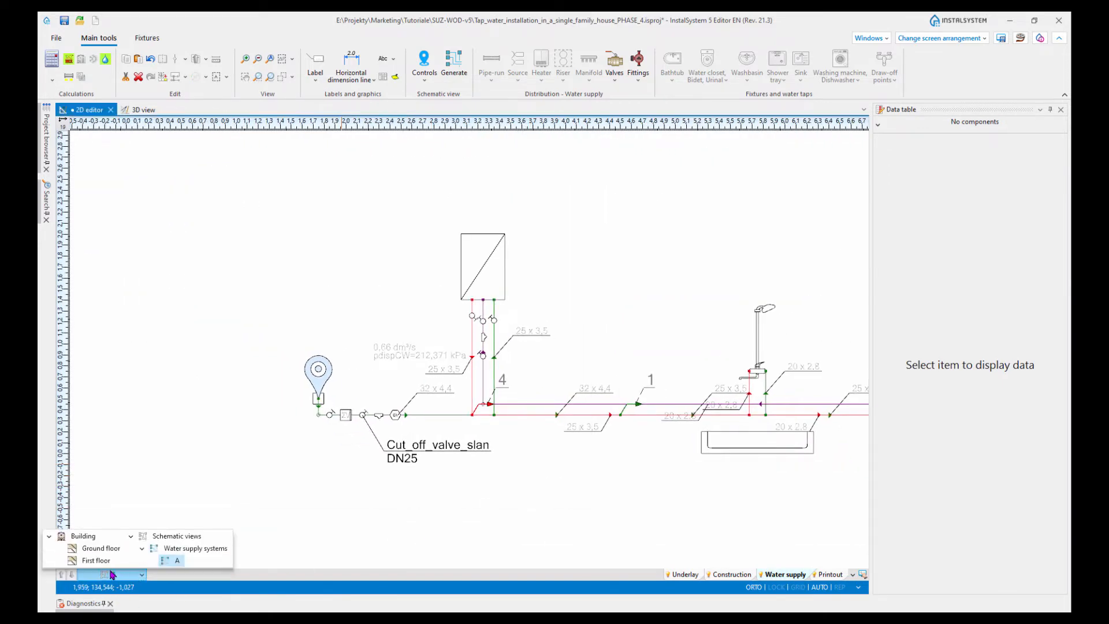
click(92, 549)
scroll(661, 378, down, 2)
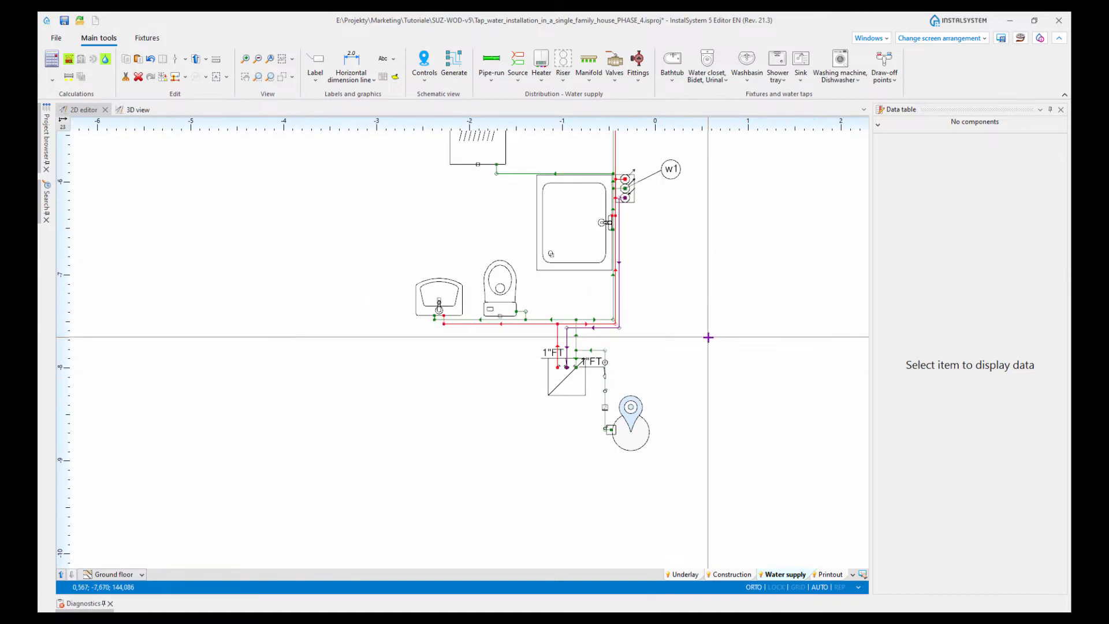
middle_drag(708, 334, 696, 441)
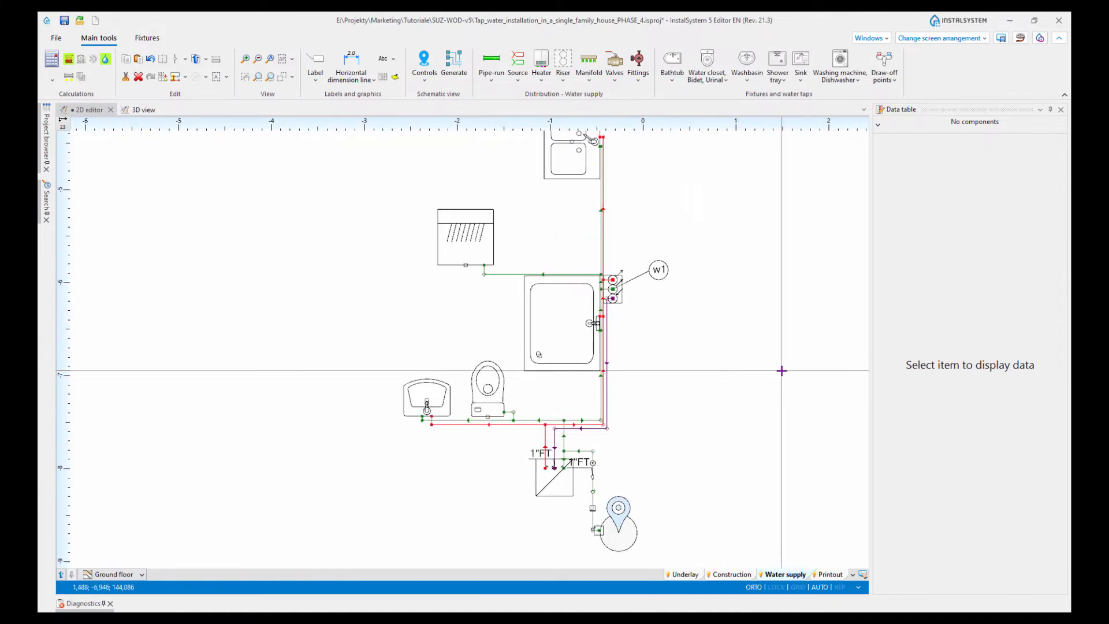
middle_drag(644, 321, 646, 392)
scroll(662, 306, up, 3)
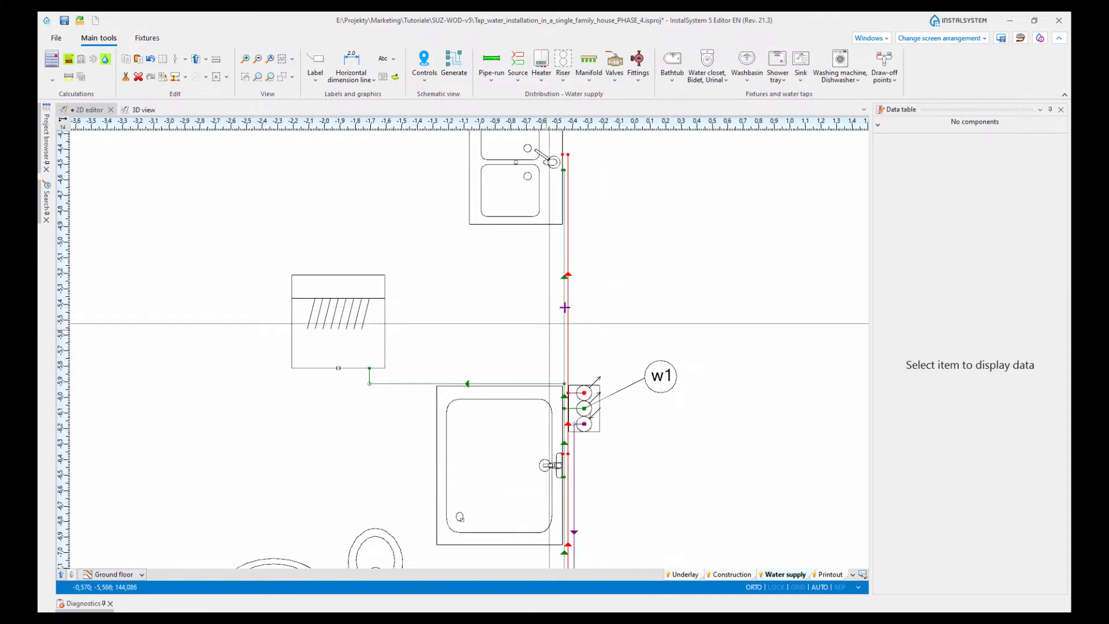
scroll(569, 293, down, 3)
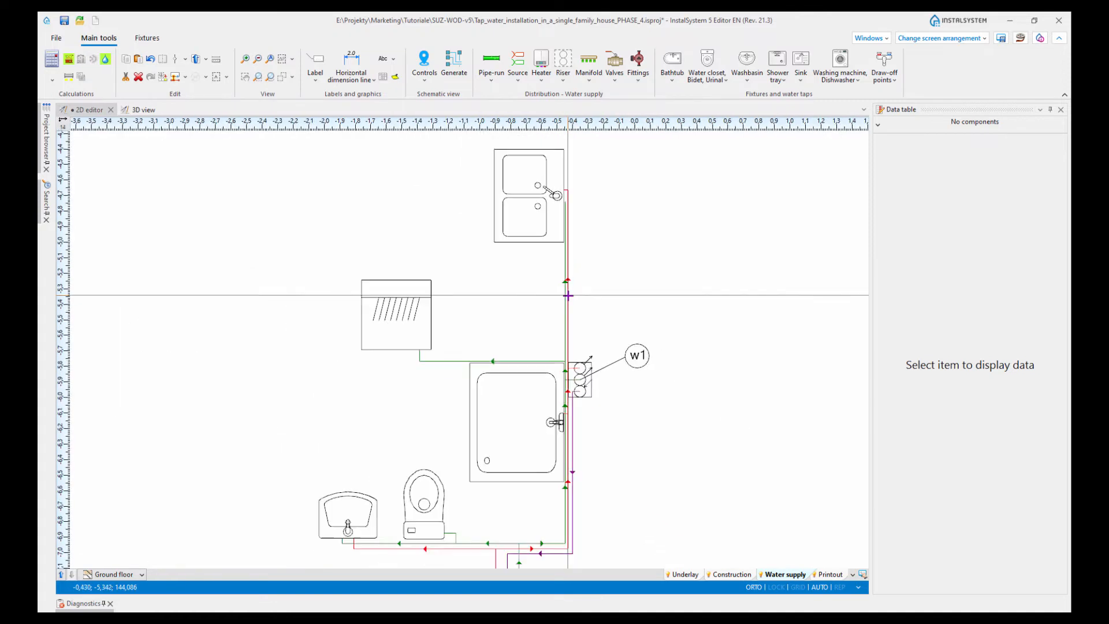
middle_drag(589, 301, 550, 306)
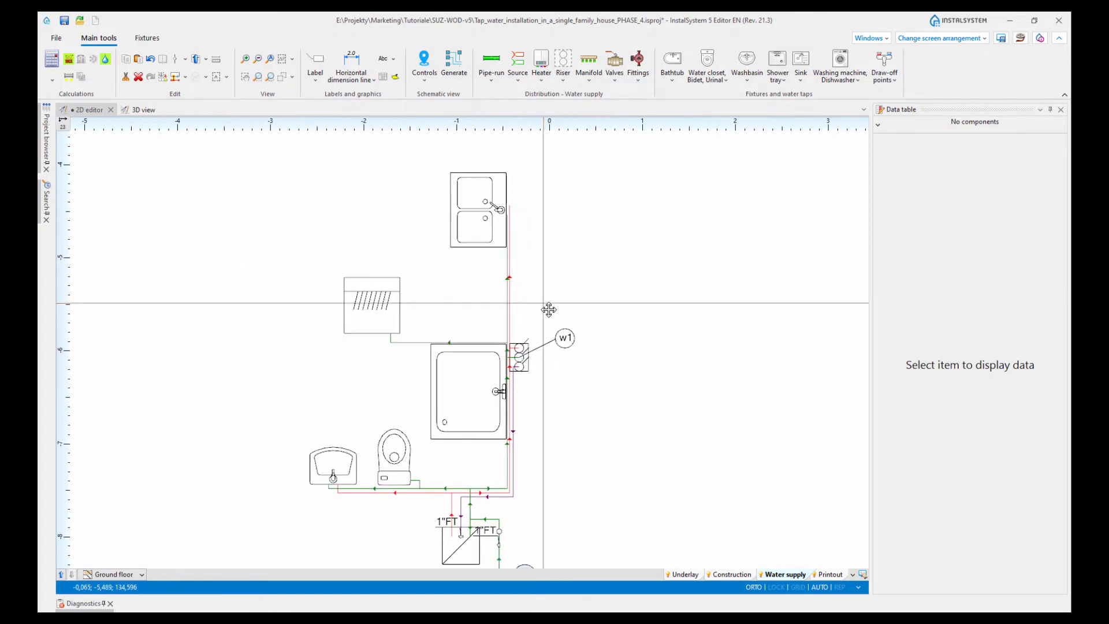
click(315, 63)
scroll(508, 278, up, 2)
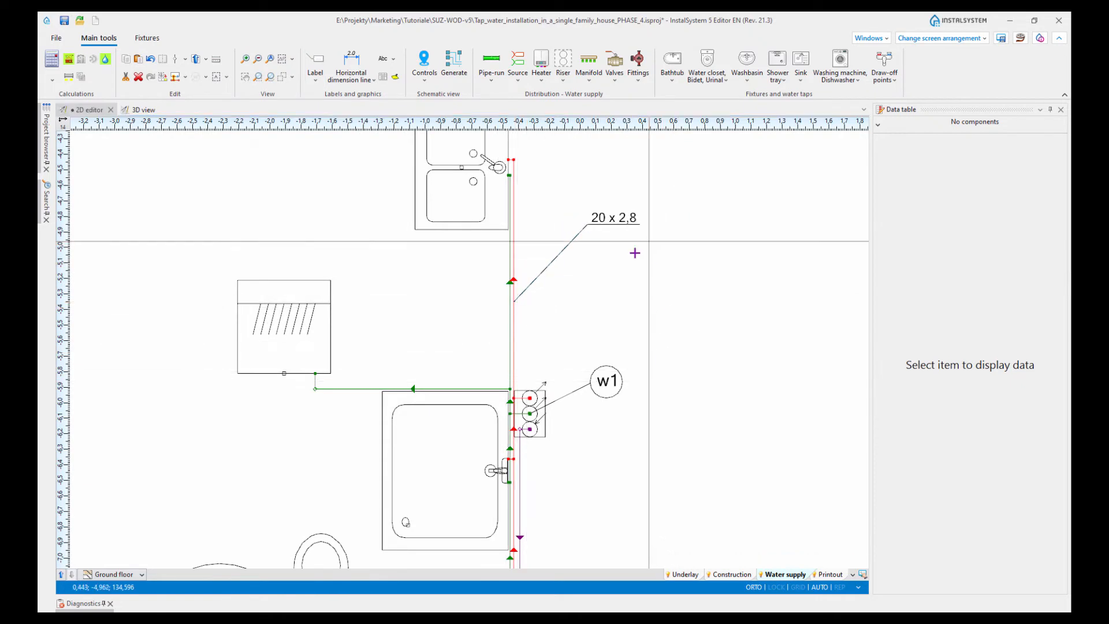
Step: Move the hot water pipe-run label closer to the pipe, to offsets of about 0,27 m in x and 0,36 m in y
click(602, 220)
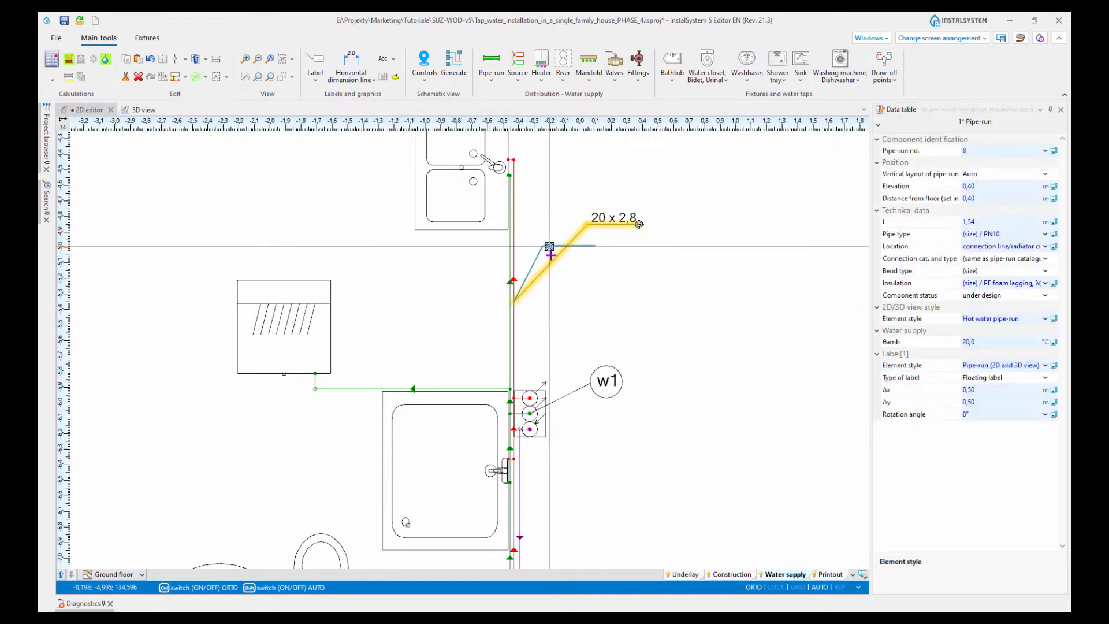
scroll(588, 296, up, 2)
drag(588, 296, 604, 297)
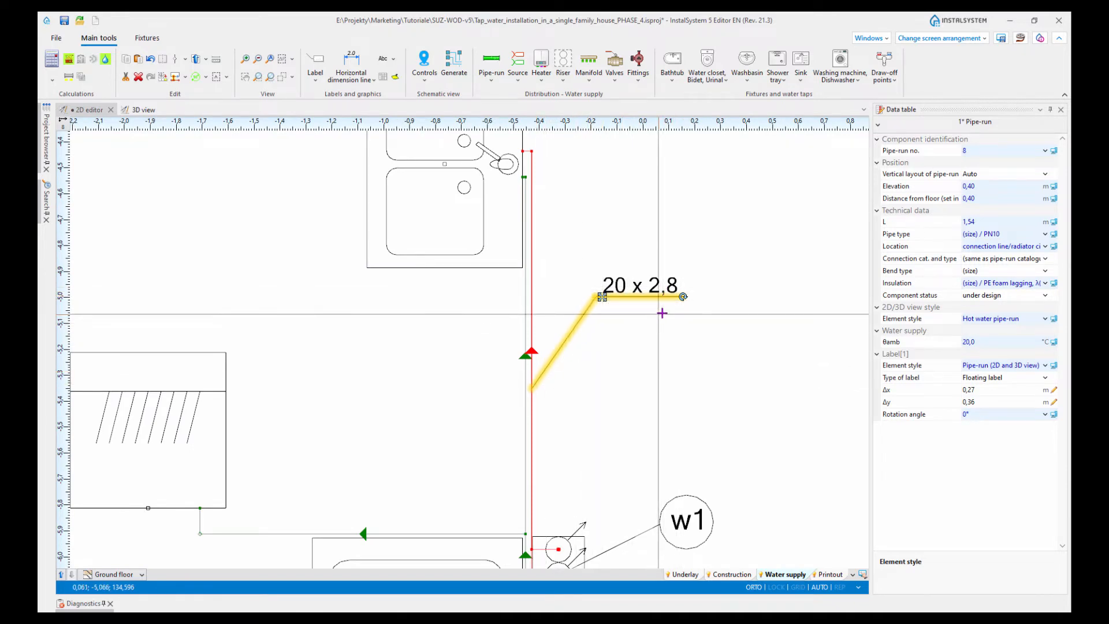
scroll(664, 309, up, 2)
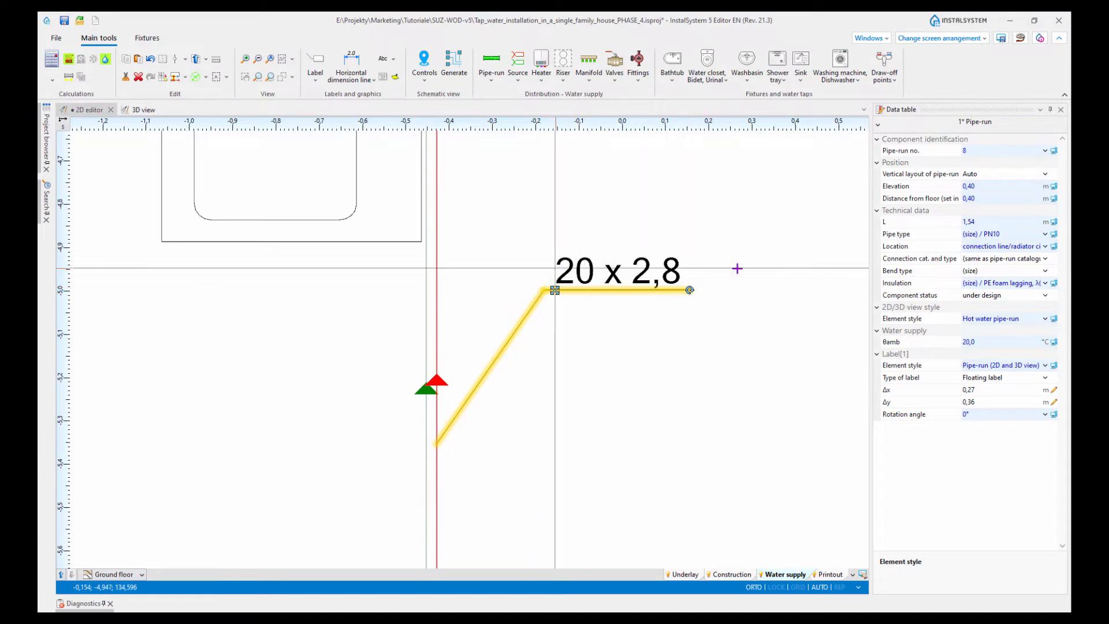
click(601, 306)
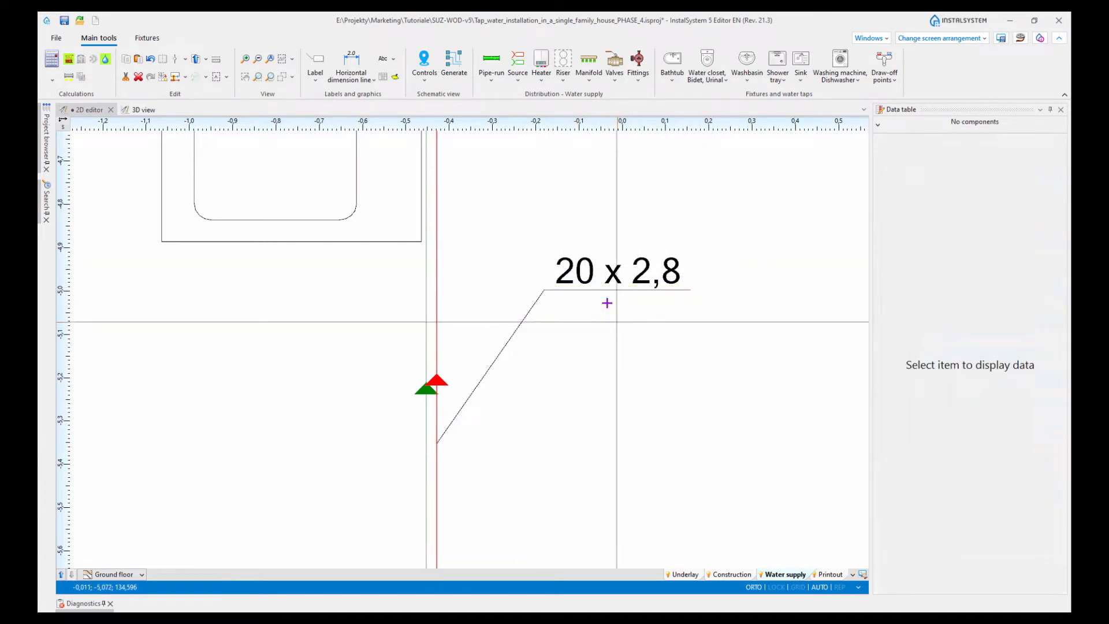
Step: Open the label style Pipe-run (2D and 3D view) for editing and add the Length field just below the leader line
click(581, 291)
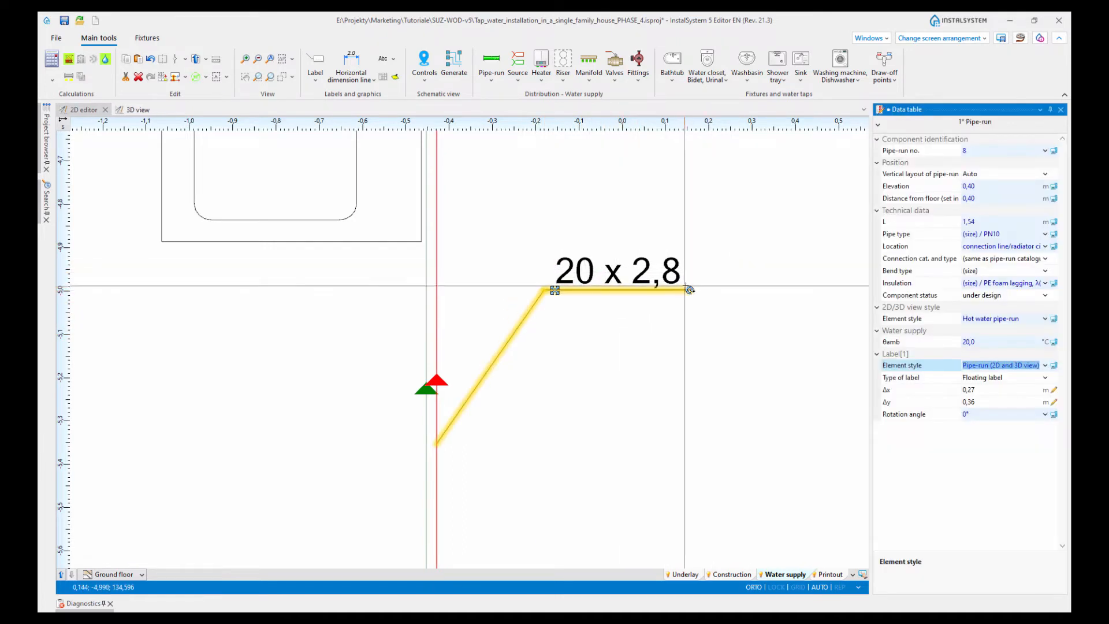
click(1045, 318)
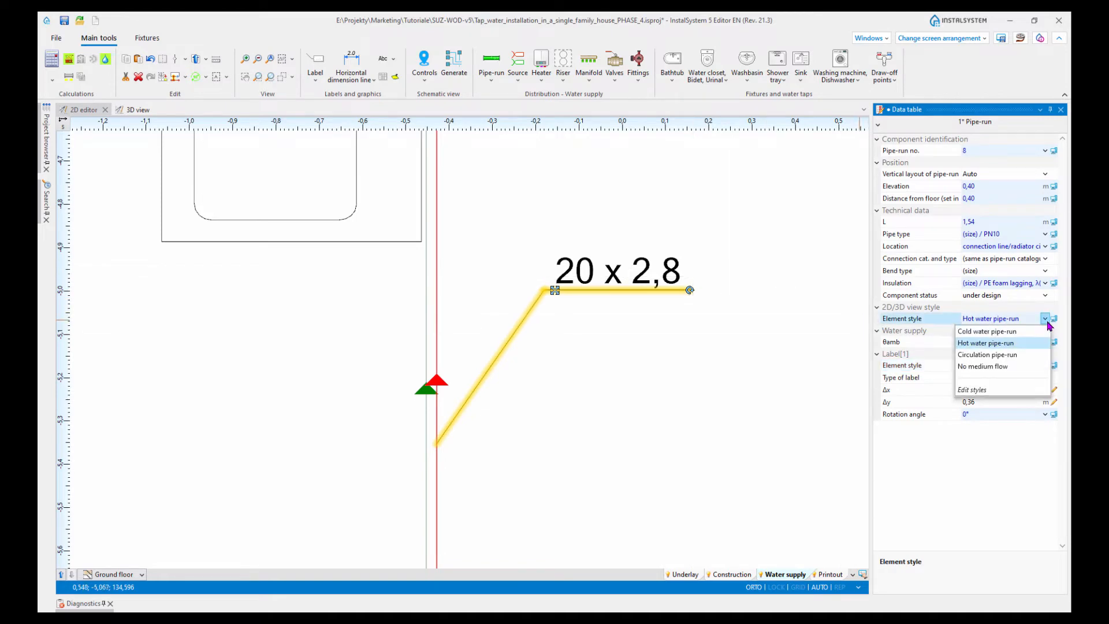
click(974, 391)
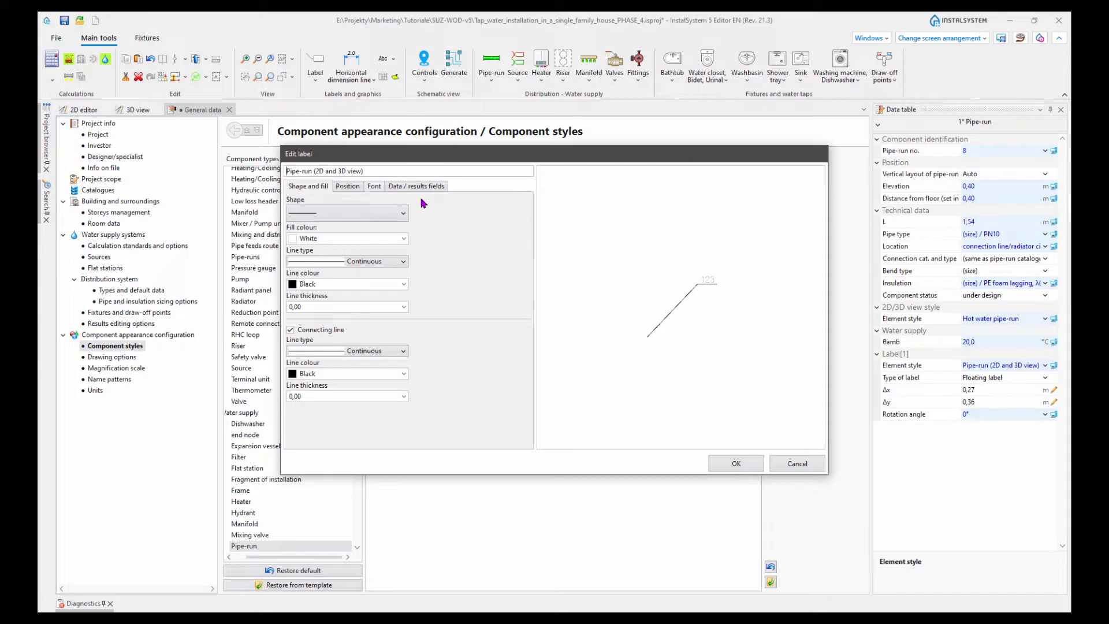
click(434, 186)
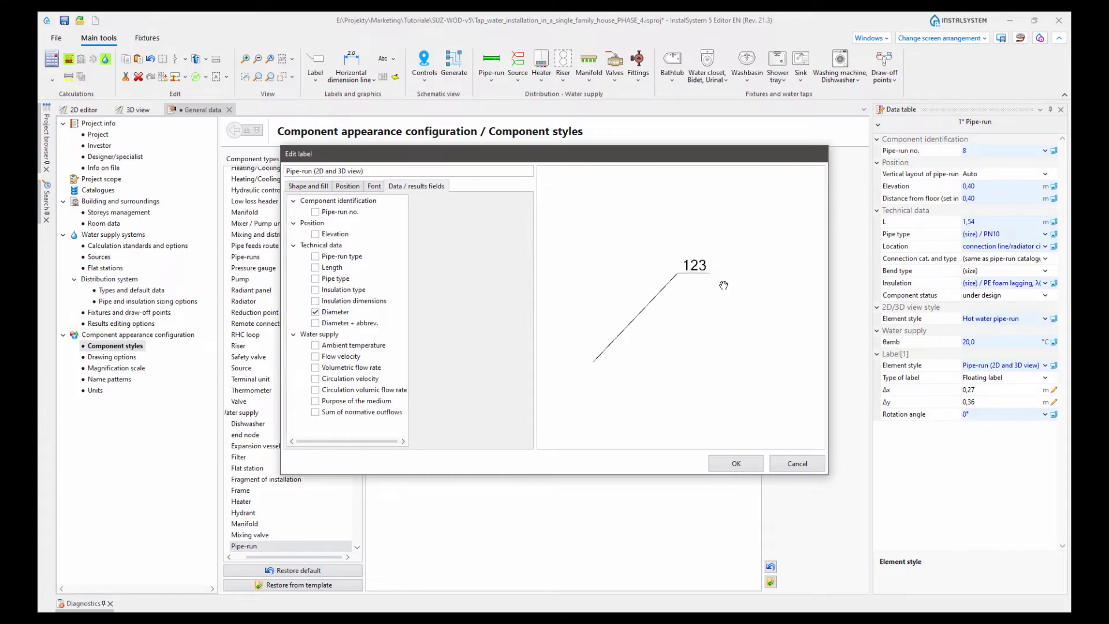
scroll(720, 276, up, 1)
drag(639, 324, 669, 323)
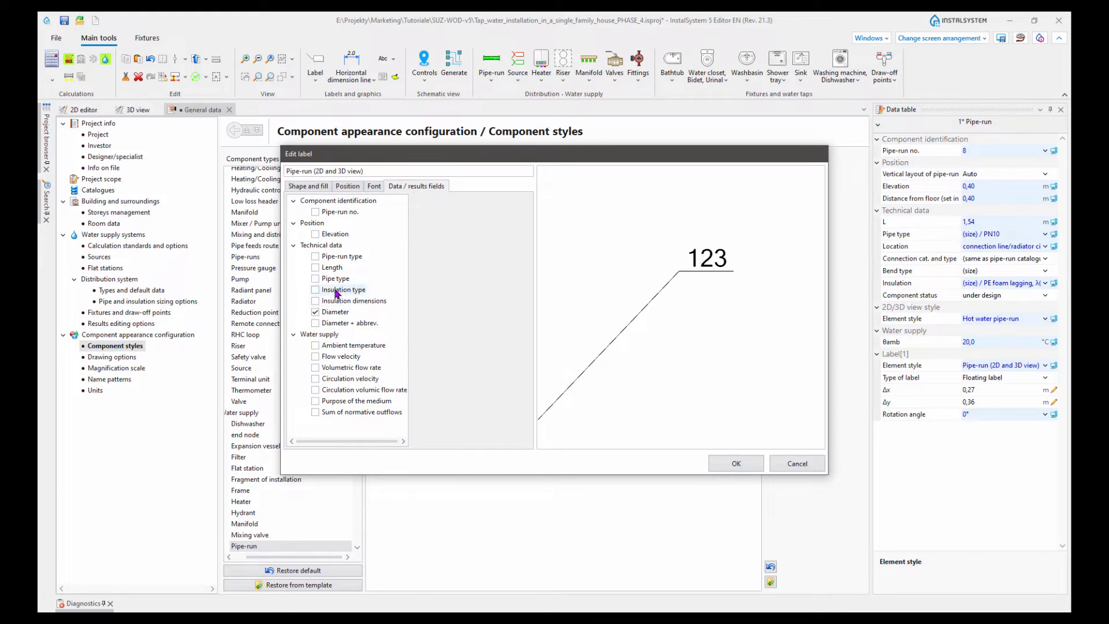
click(315, 268)
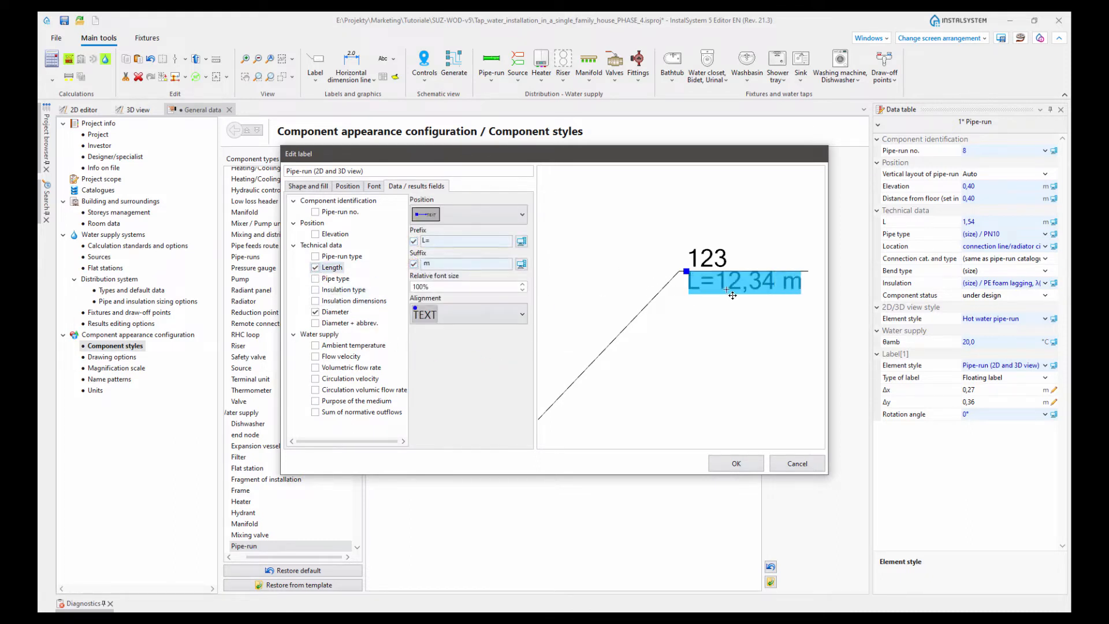
drag(732, 295, 719, 304)
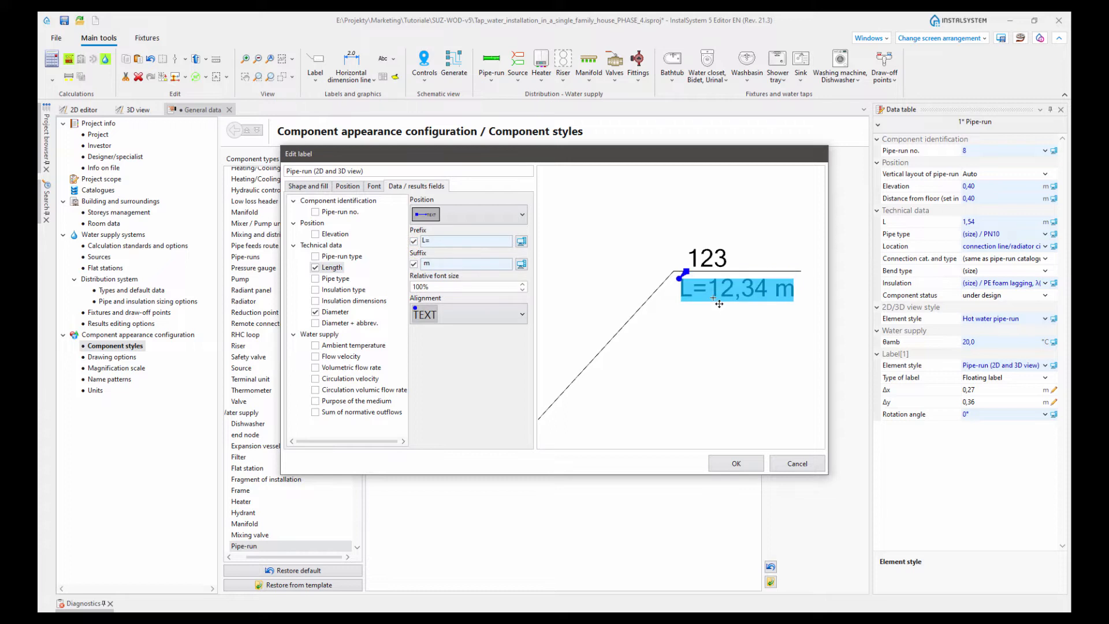
Step: Set the label style's font height to 17 cm and raise the Diameter text higher above the line
click(373, 186)
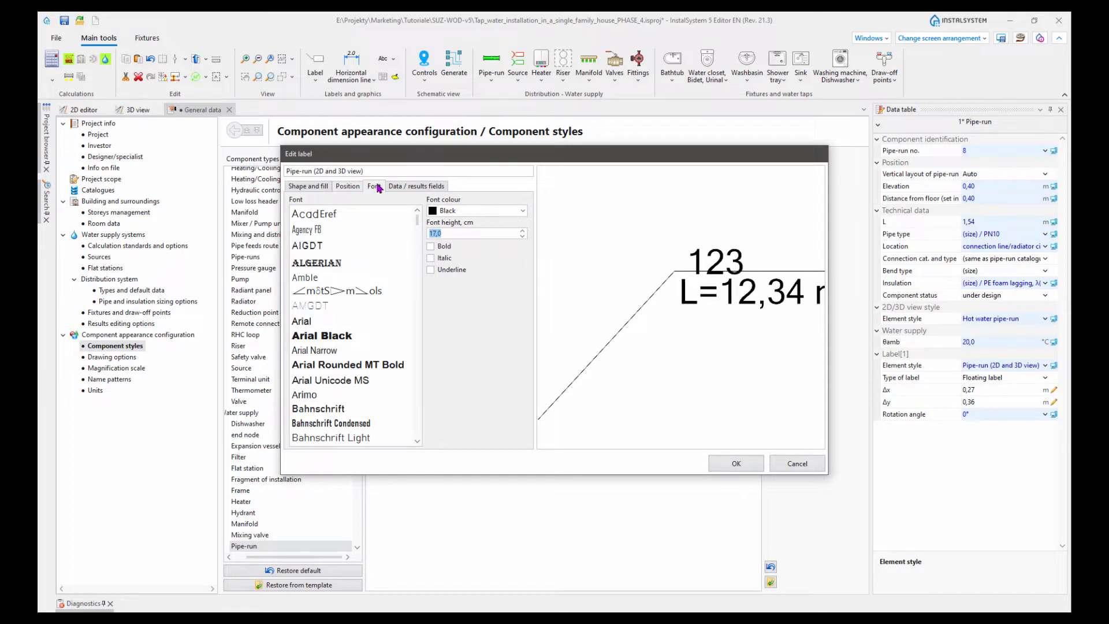
click(419, 187)
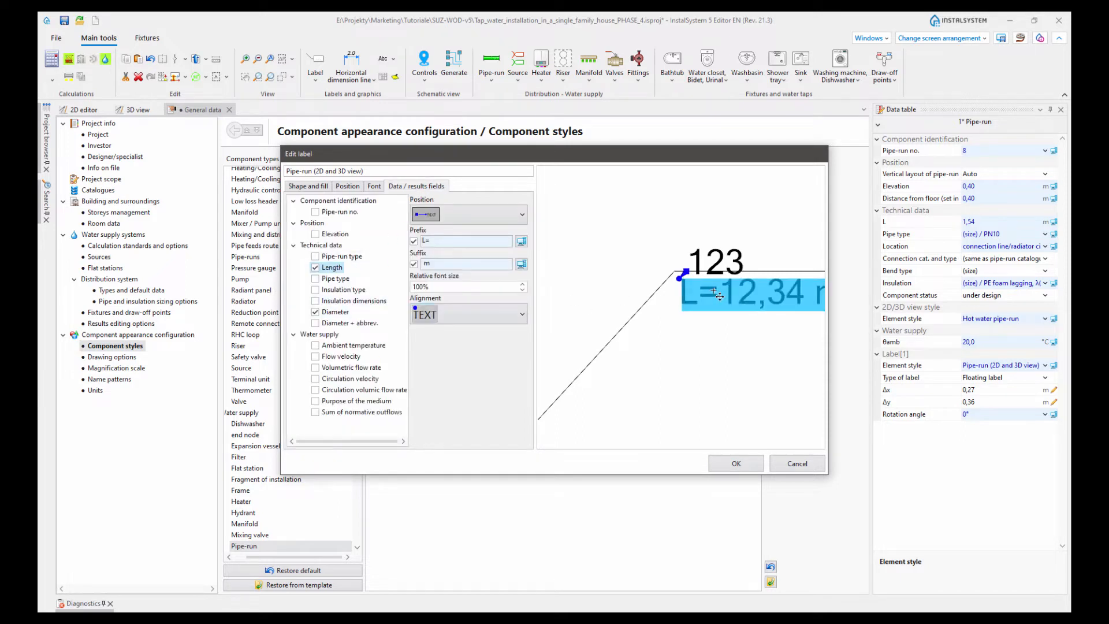
click(338, 312)
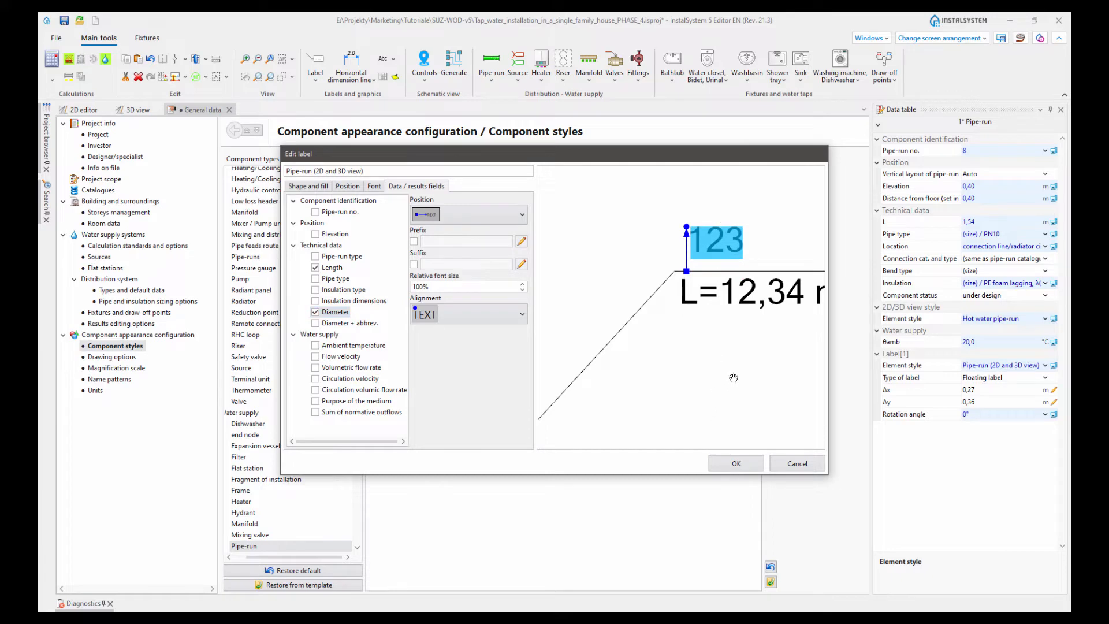
click(736, 464)
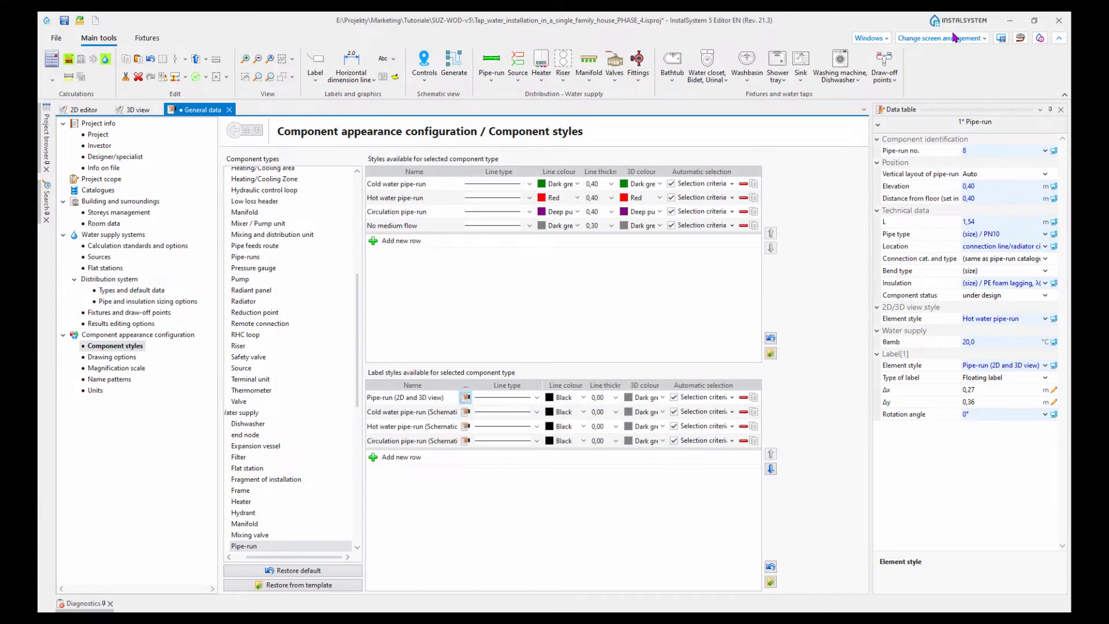
Step: Return to the 2D editing arrangement and examine the restyled pipe-run label on the ground floor printout
click(955, 38)
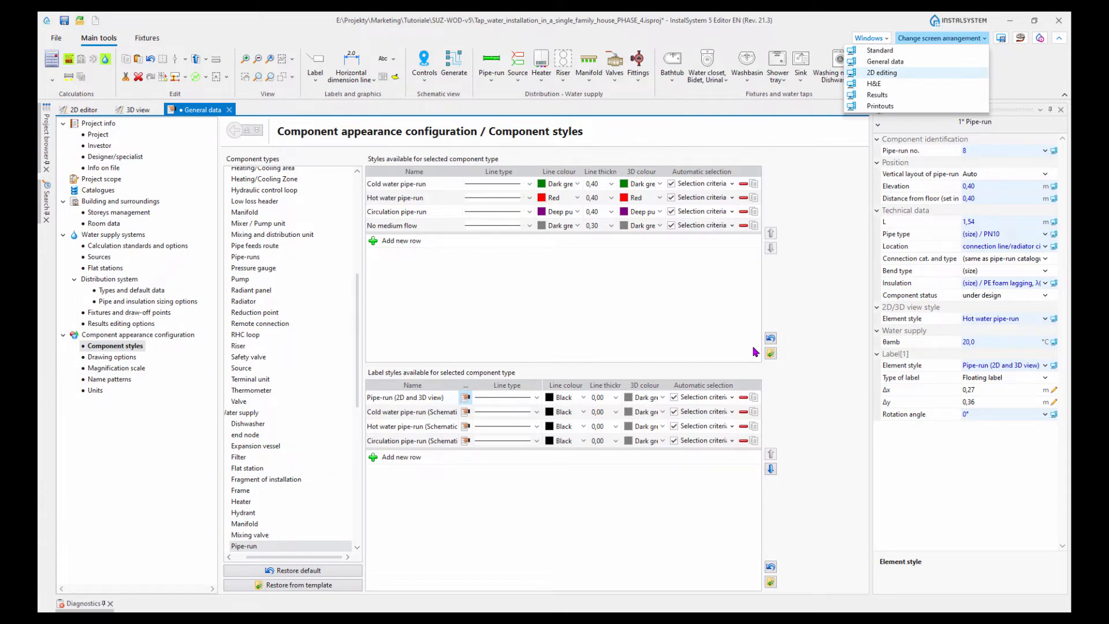
click(656, 364)
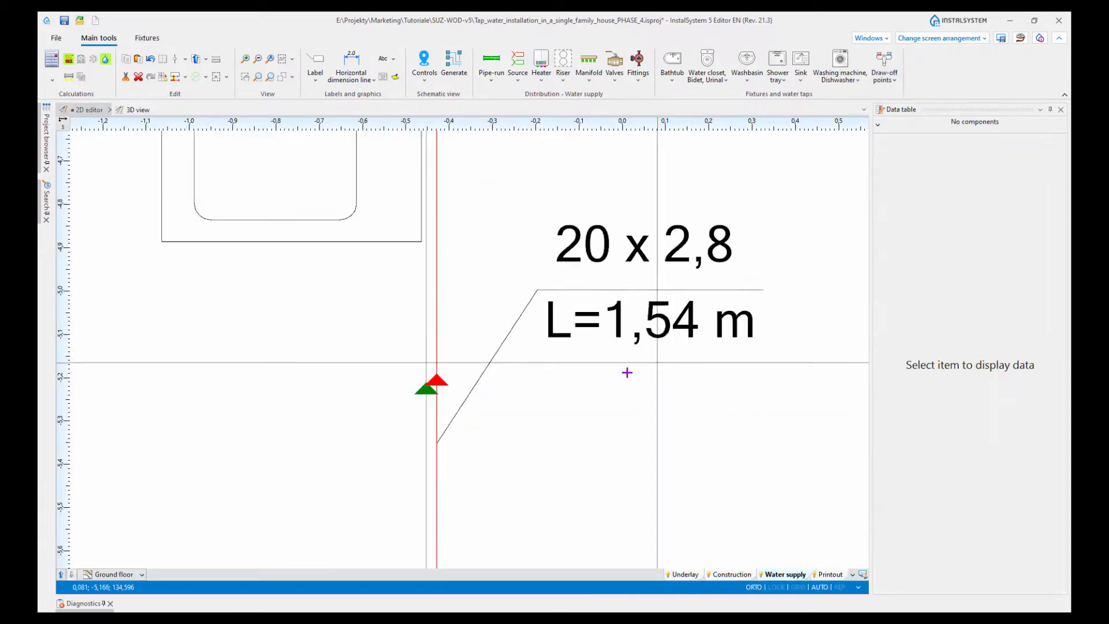
scroll(601, 398, down, 2)
scroll(600, 400, down, 5)
middle_drag(703, 424, 674, 343)
scroll(649, 373, down, 4)
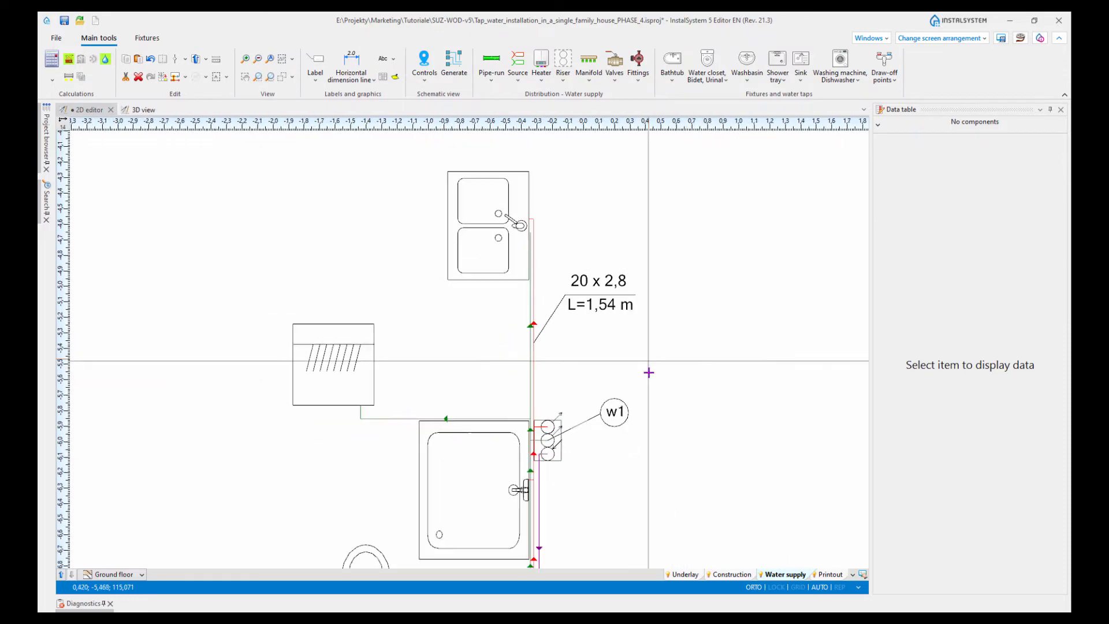
middle_drag(646, 385, 641, 326)
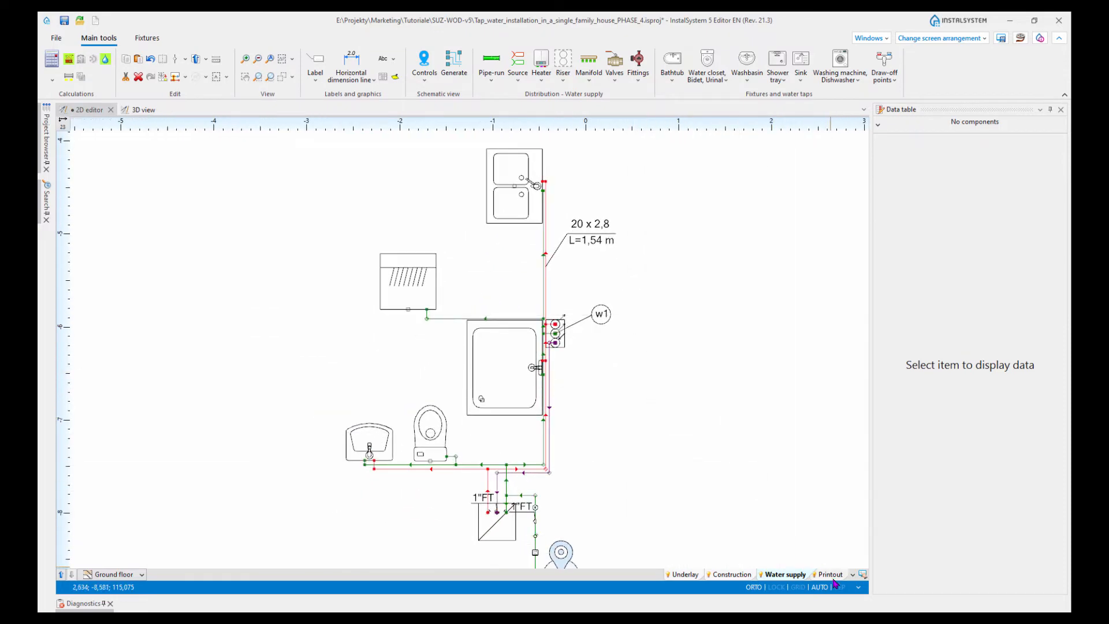
click(829, 574)
scroll(664, 390, down, 3)
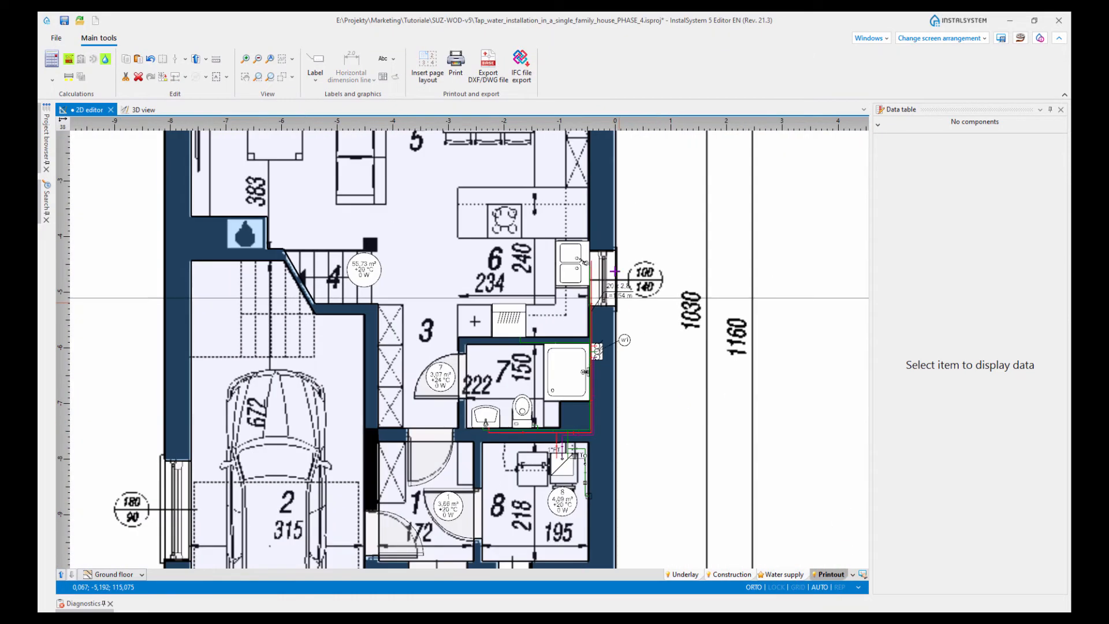
scroll(628, 305, up, 3)
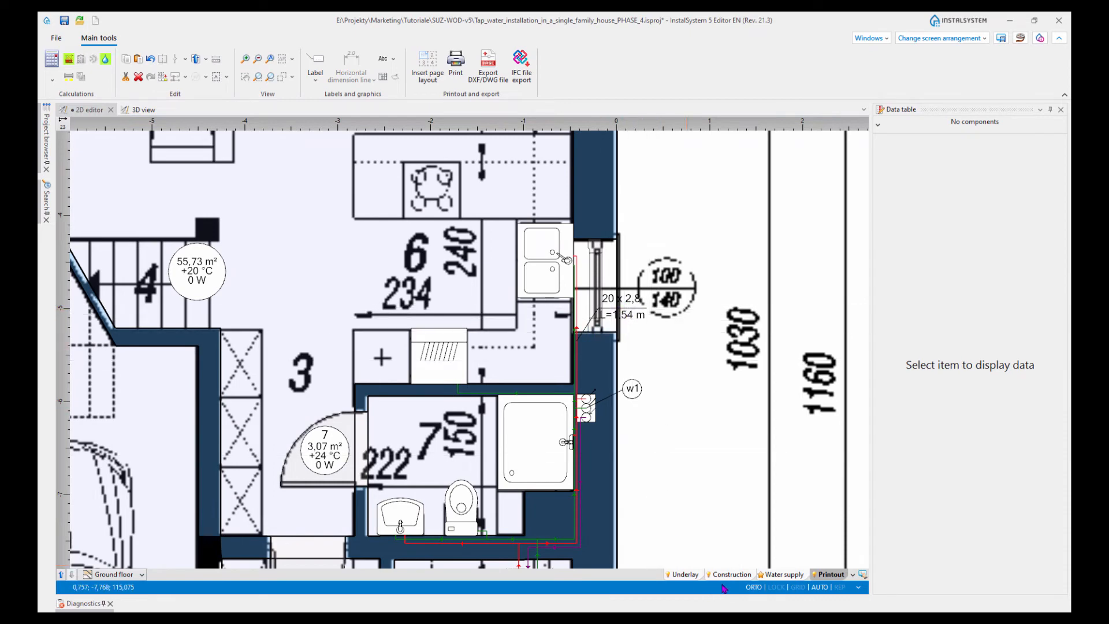
Step: Move the pipe-run label outside the wall, to offsets of about 0,85 and 0,57 m, and set the Water supply layer to Invisible when inactive
click(779, 574)
click(607, 320)
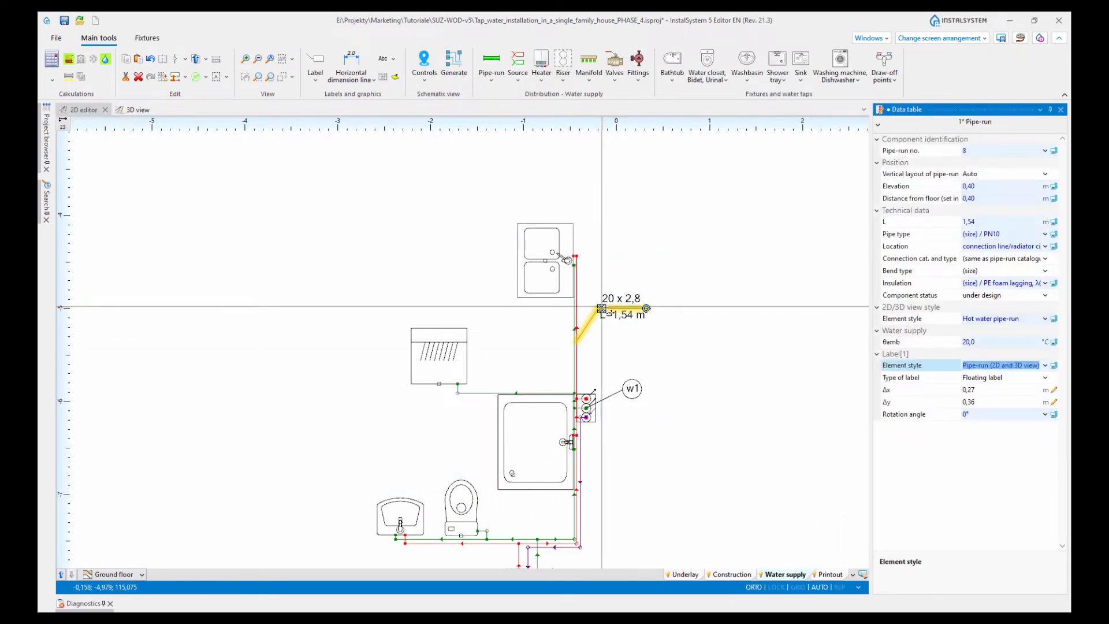
right_click(780, 579)
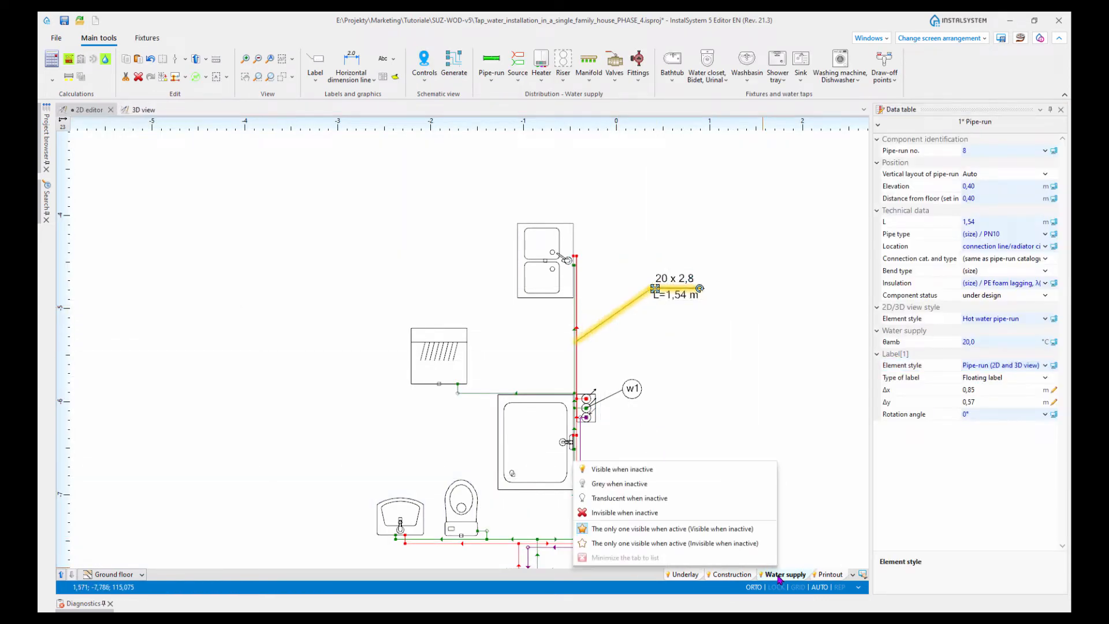
click(640, 513)
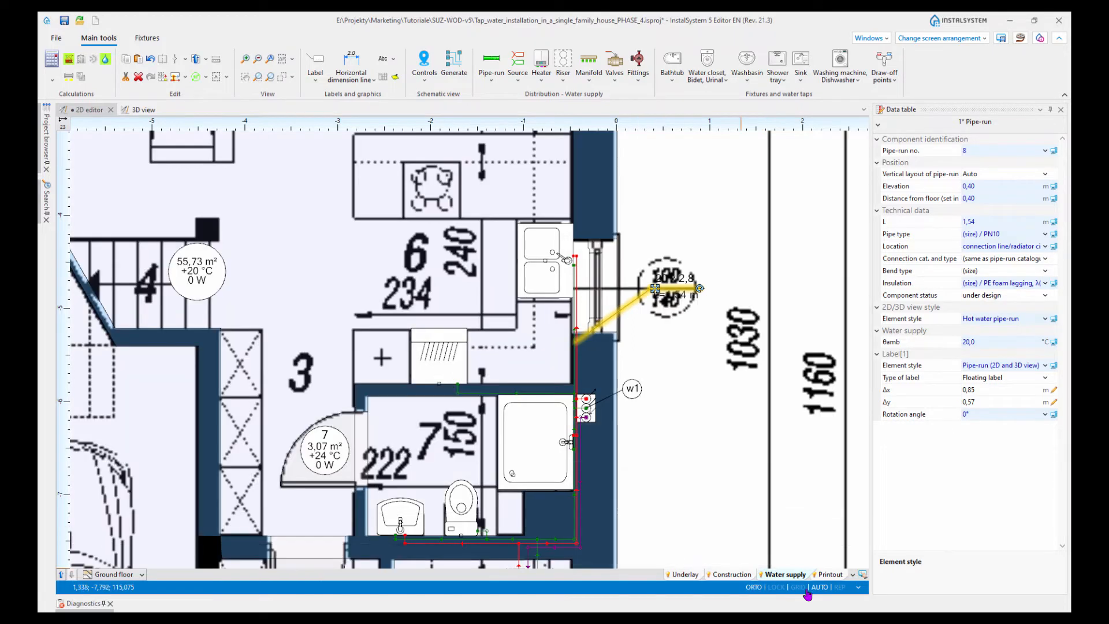
click(830, 574)
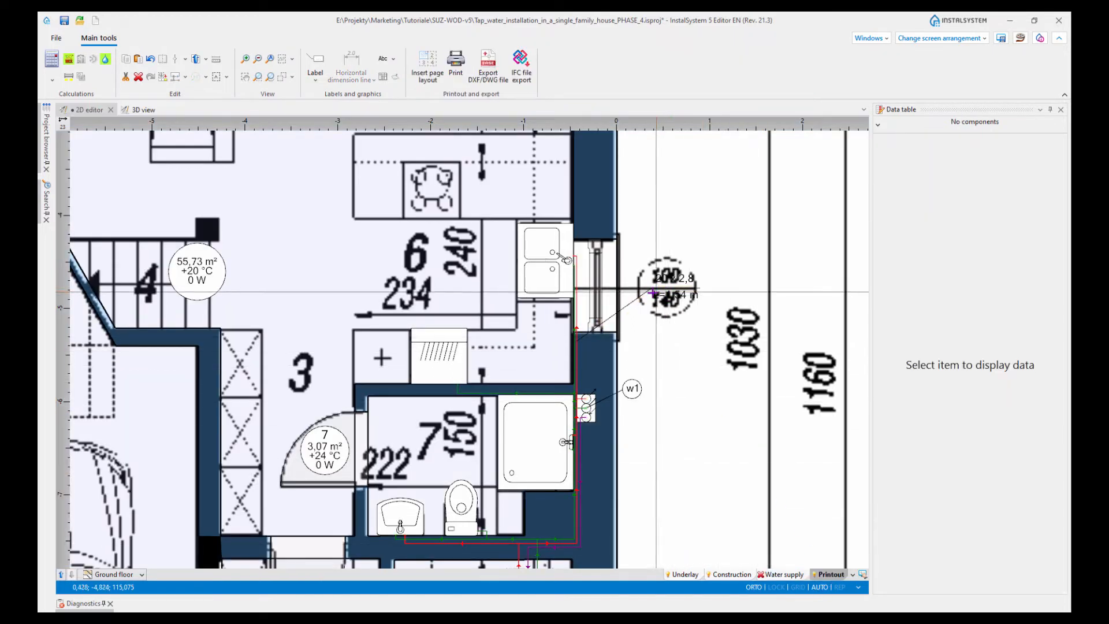
click(784, 574)
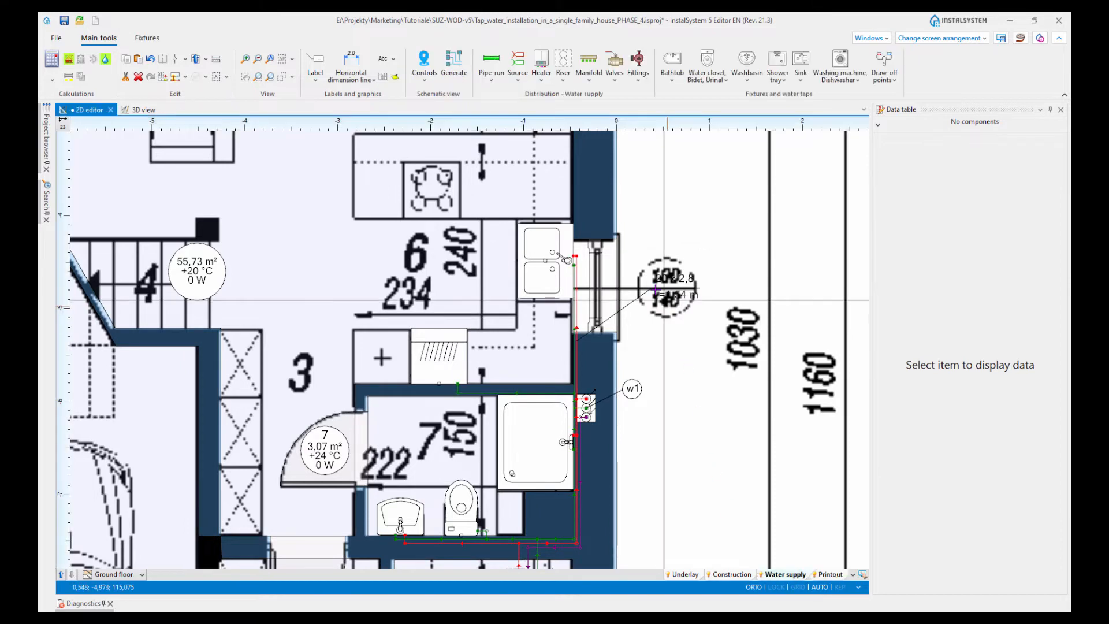
Step: Move the ground floor pipe-run label straight down, clear of the window dimension bubble outside the wall
drag(654, 287, 653, 355)
middle_drag(677, 448, 695, 344)
middle_drag(691, 420, 693, 371)
click(693, 403)
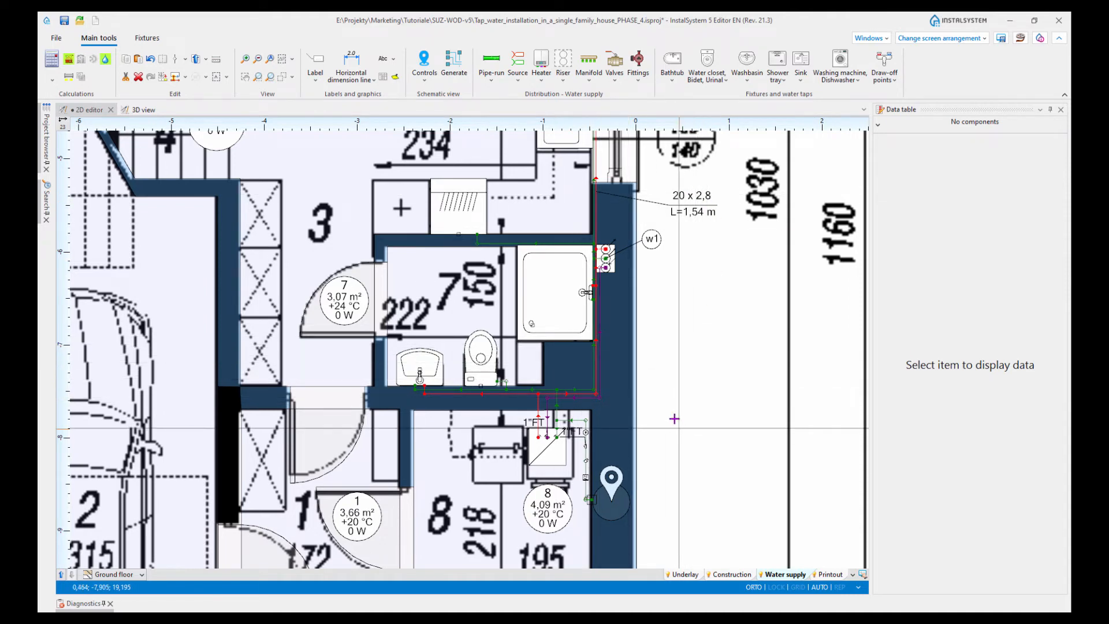
scroll(631, 394, down, 2)
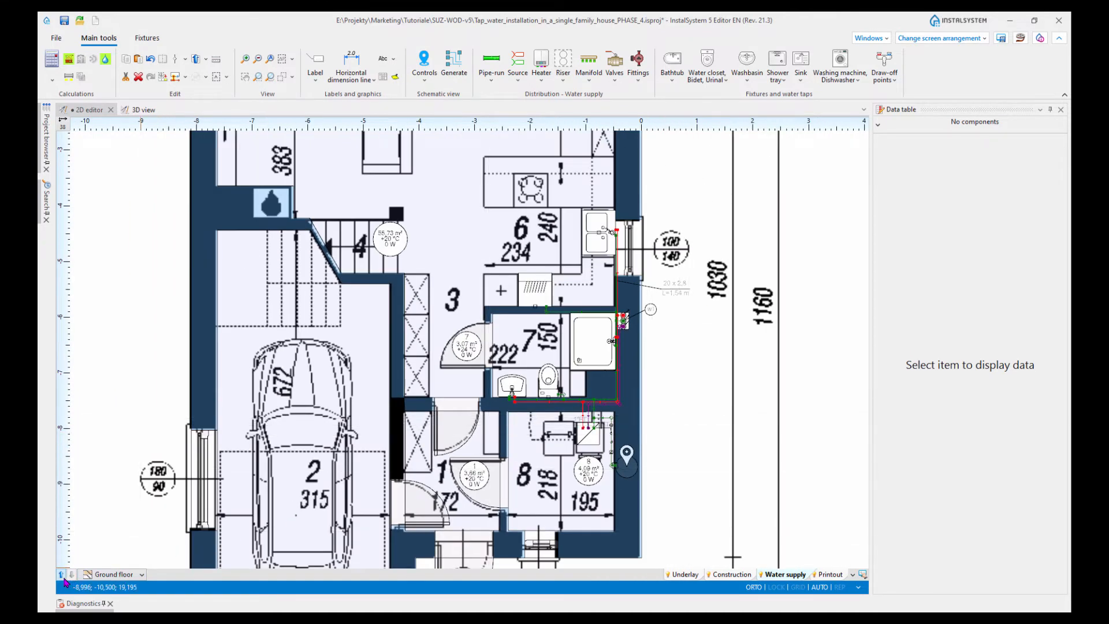
Step: Switch to the first floor and insert a floating label on the circulation pipe-run along the exterior wall beside riser w1
click(61, 574)
scroll(621, 361, up, 5)
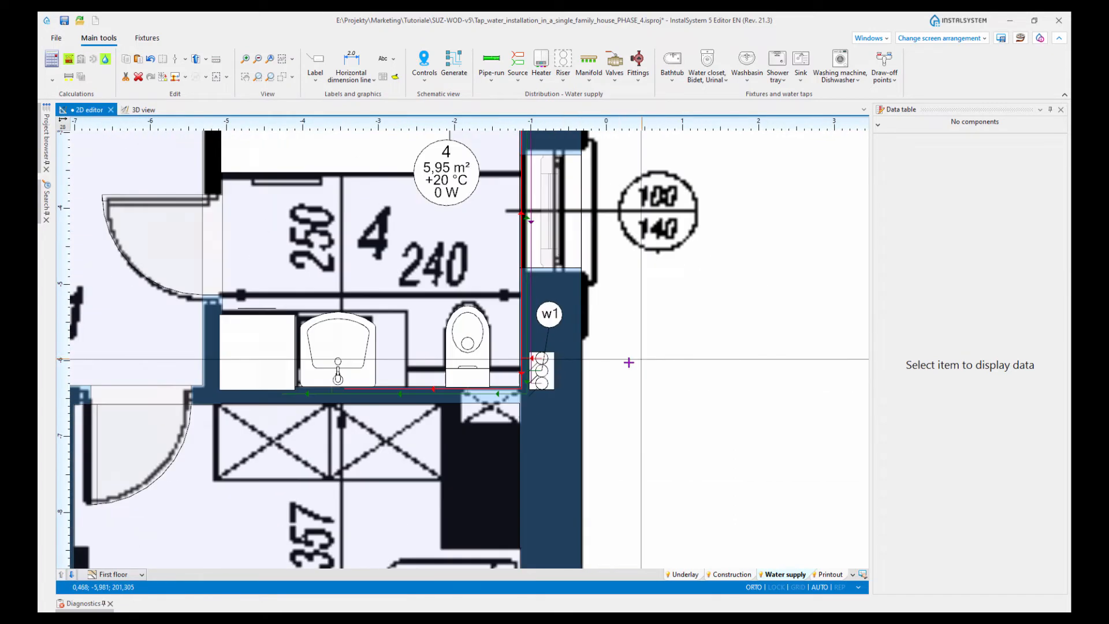
click(315, 63)
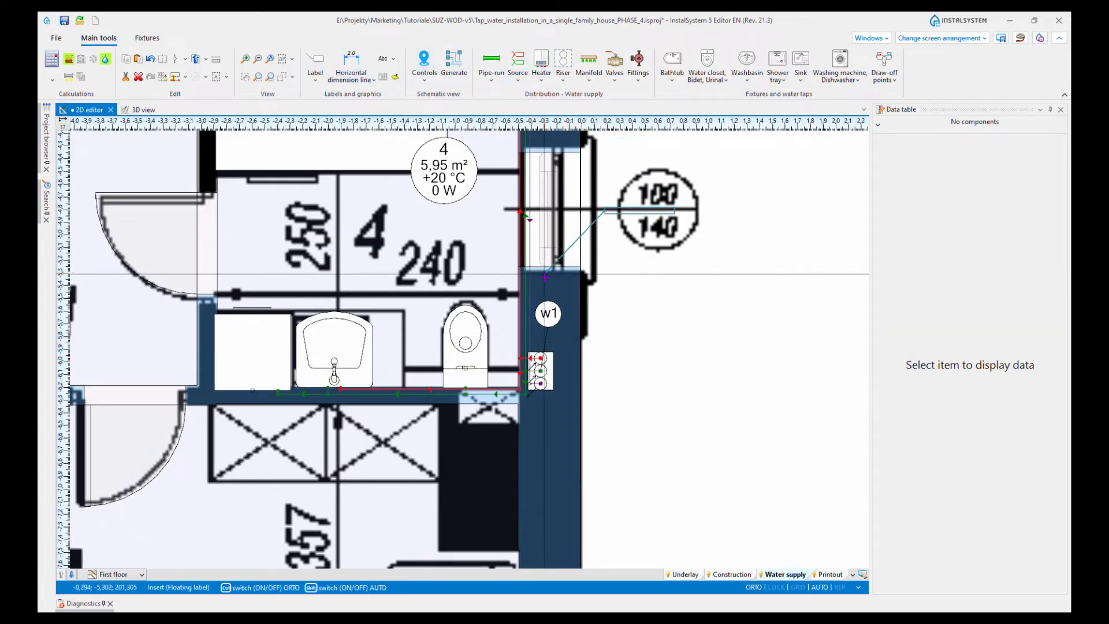
click(531, 305)
click(611, 244)
Step: Move the first floor pipe-run label down into the free space outside the wall, below the window dimension bubble
drag(593, 245, 621, 352)
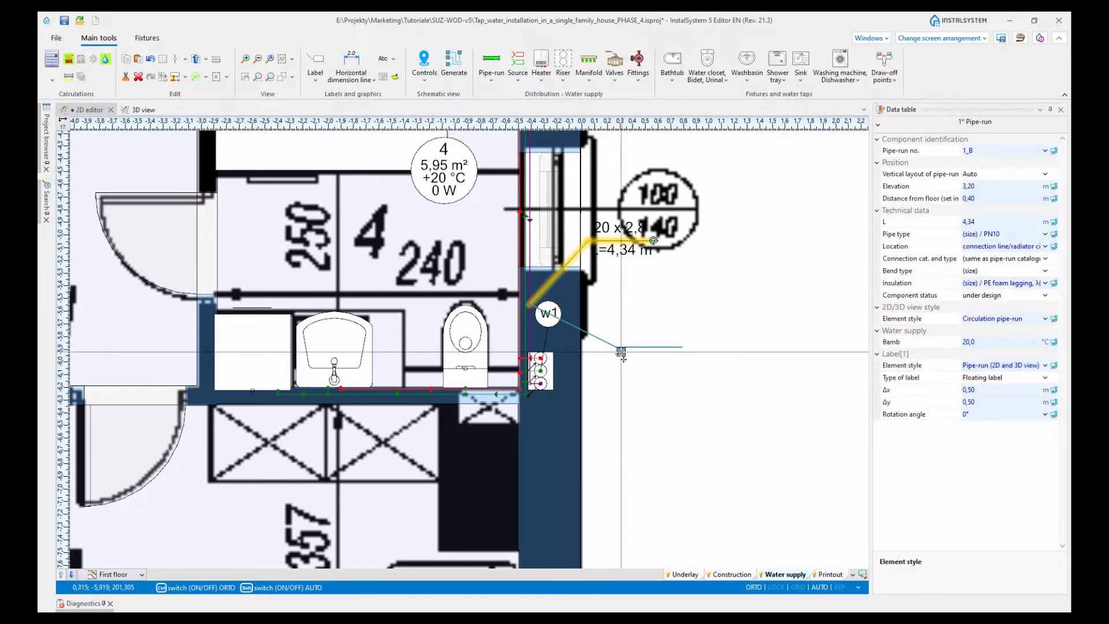
click(620, 352)
key(Escape)
scroll(693, 460, down, 3)
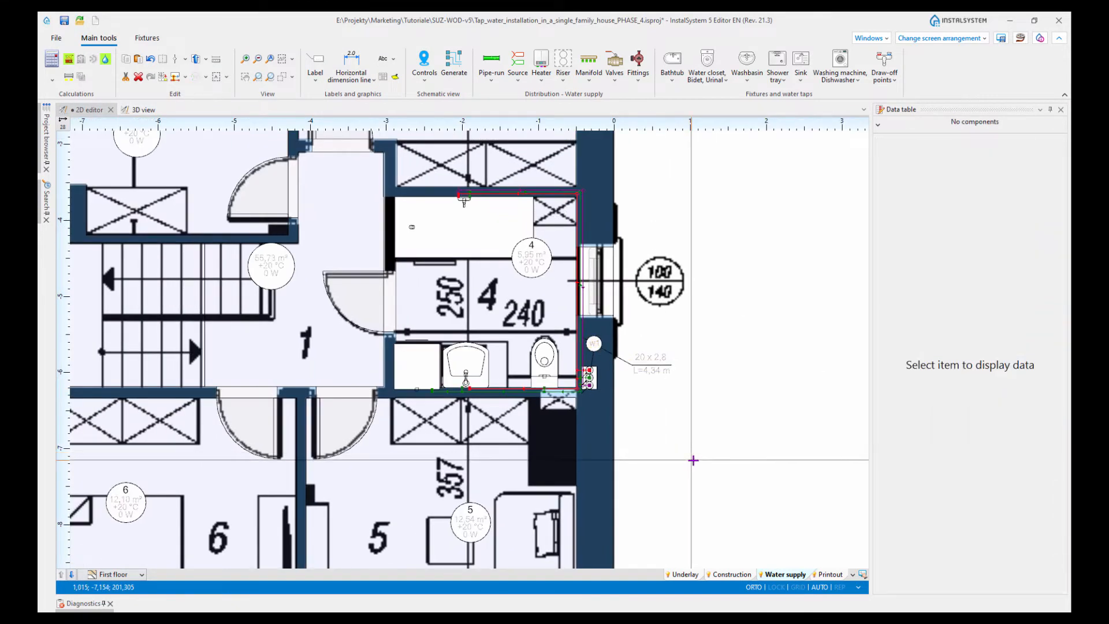
Step: Return to the ground floor and activate its Printout layer
scroll(693, 460, down, 2)
middle_drag(748, 478, 612, 426)
scroll(661, 441, down, 2)
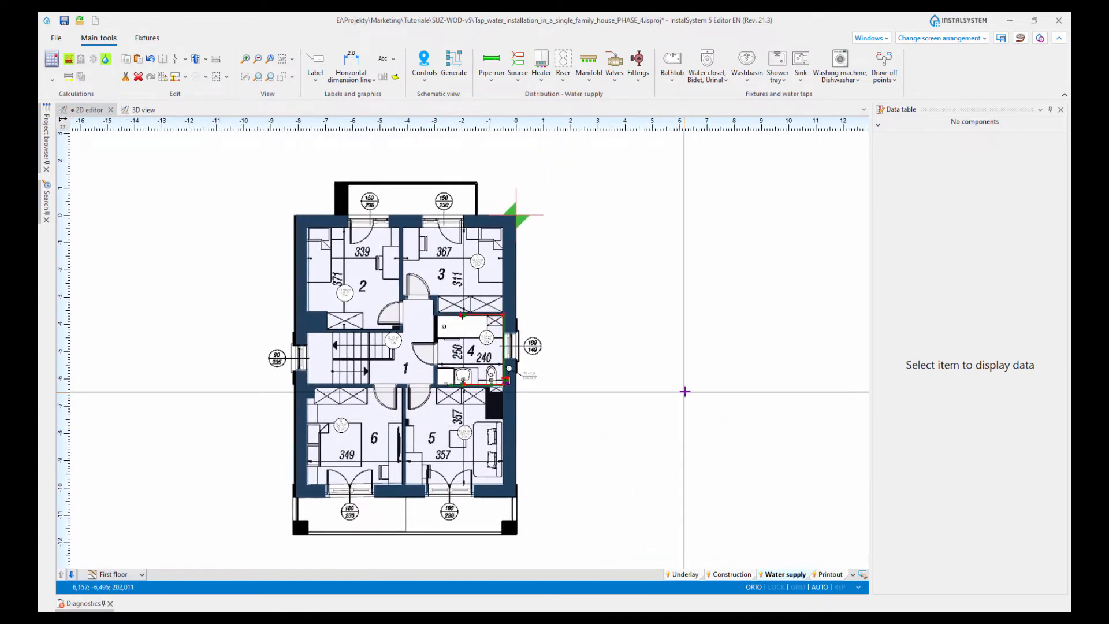
middle_drag(688, 410, 645, 399)
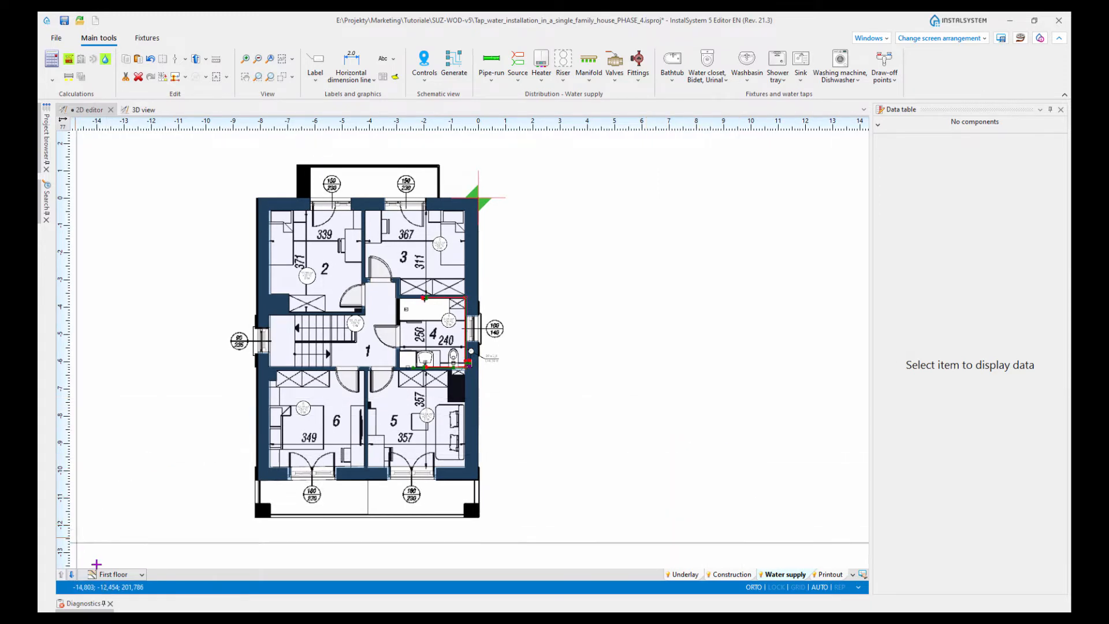
click(116, 575)
click(90, 511)
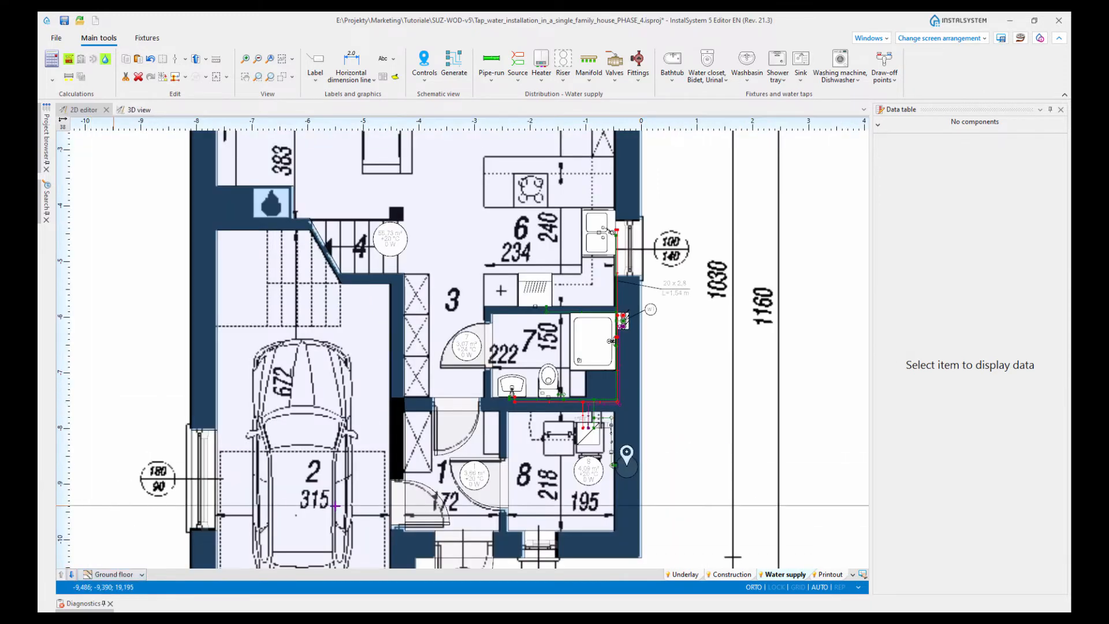
scroll(567, 427, down, 5)
middle_drag(648, 455, 528, 427)
scroll(527, 426, down, 3)
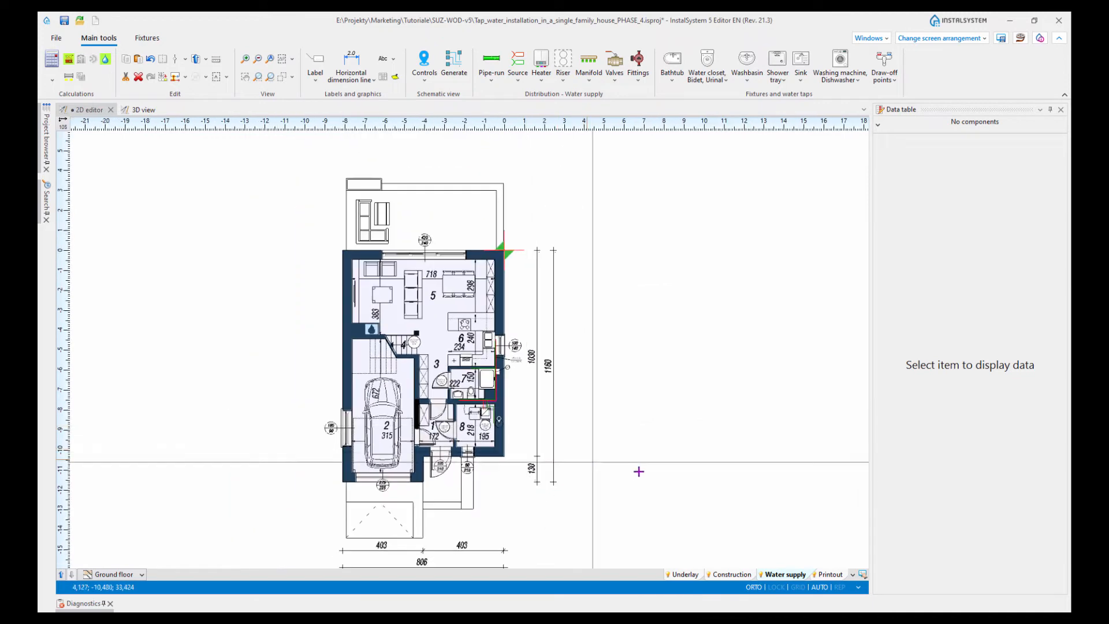
middle_drag(639, 471, 511, 430)
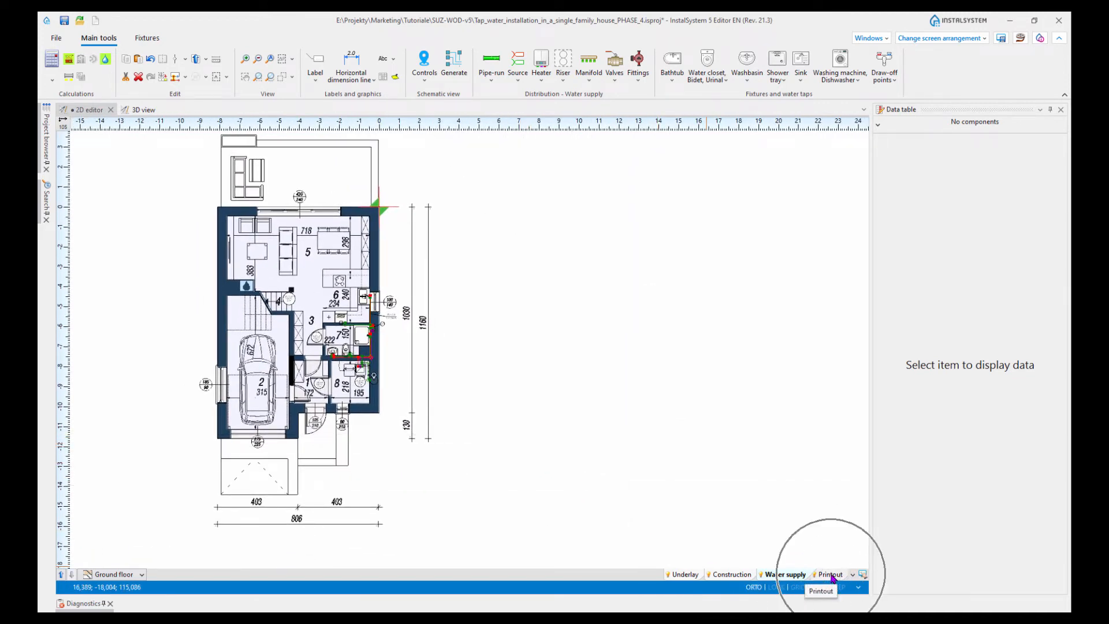
click(830, 574)
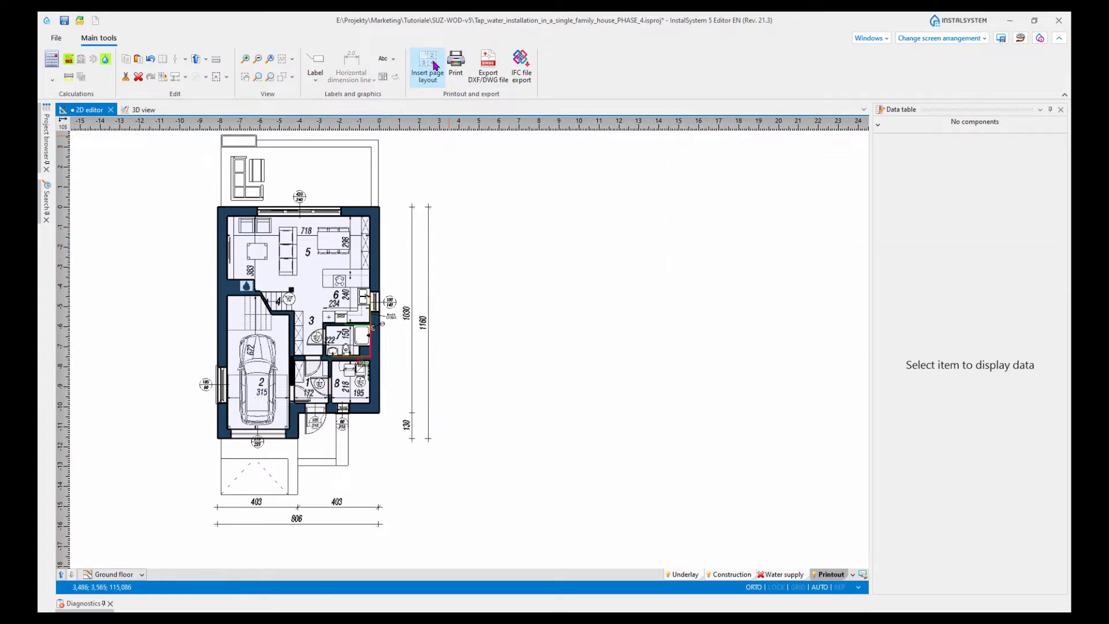
Step: Insert an A4 page layout over the ground floor plan and set its orientation to Horizontal
scroll(348, 245, down, 3)
click(263, 171)
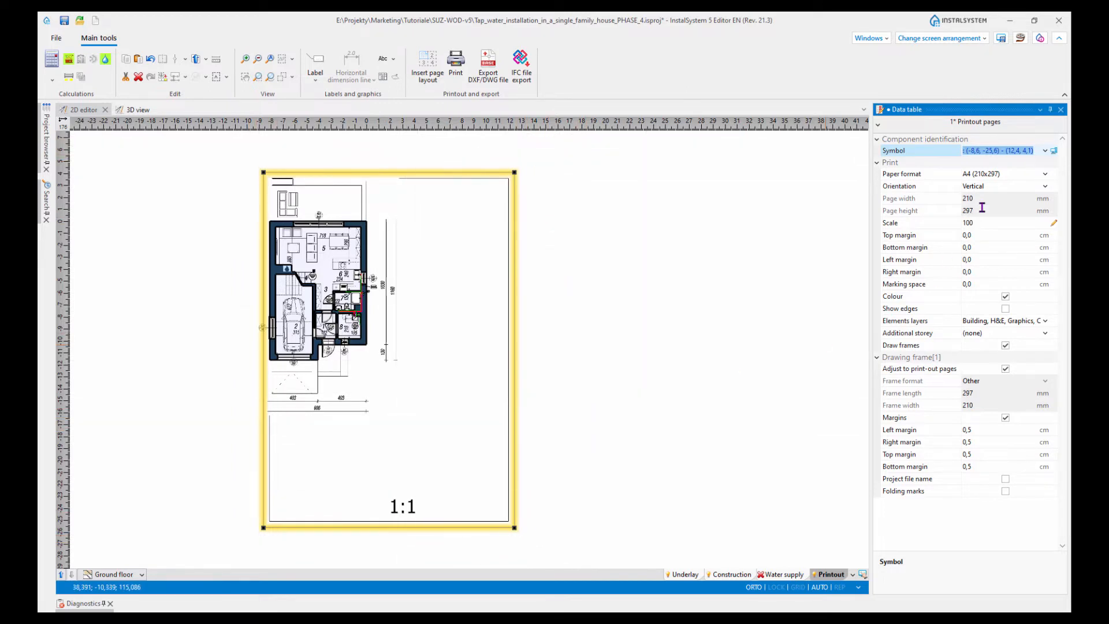
click(901, 189)
click(1045, 186)
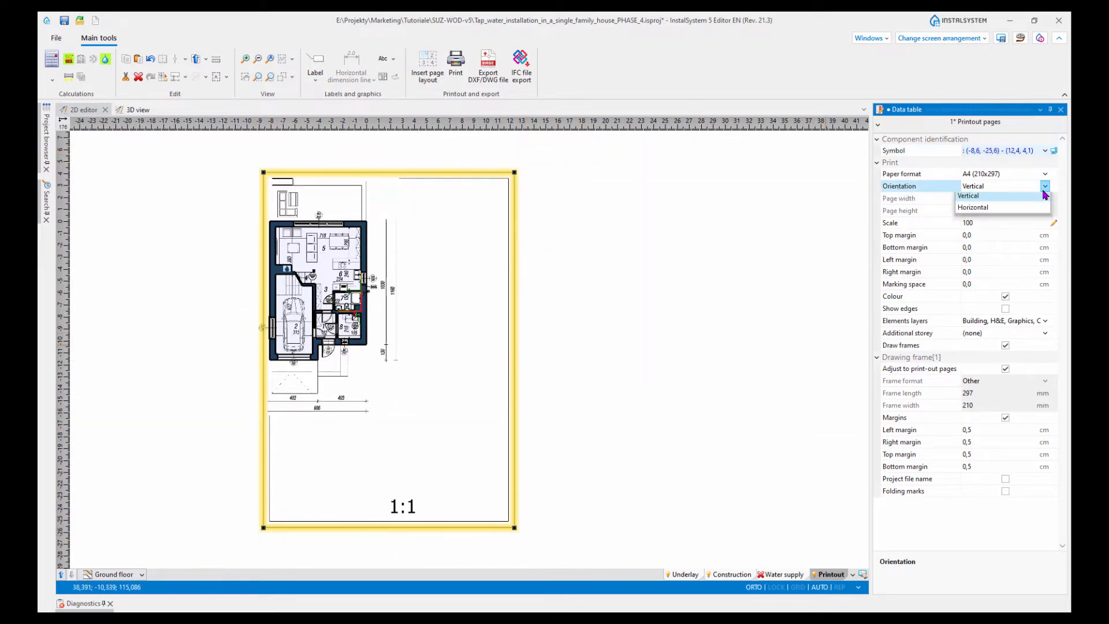
click(981, 210)
Step: Reduce the page layout to a single horizontal A4 page and shift it slightly upward around the ground floor plan
scroll(639, 370, down, 4)
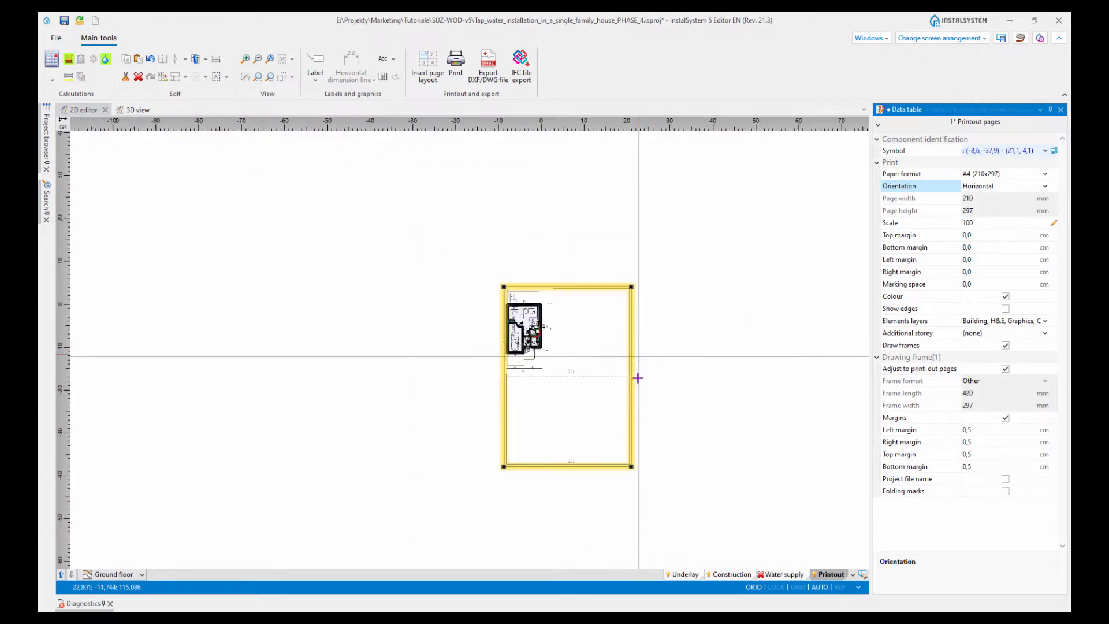
drag(624, 378, 618, 372)
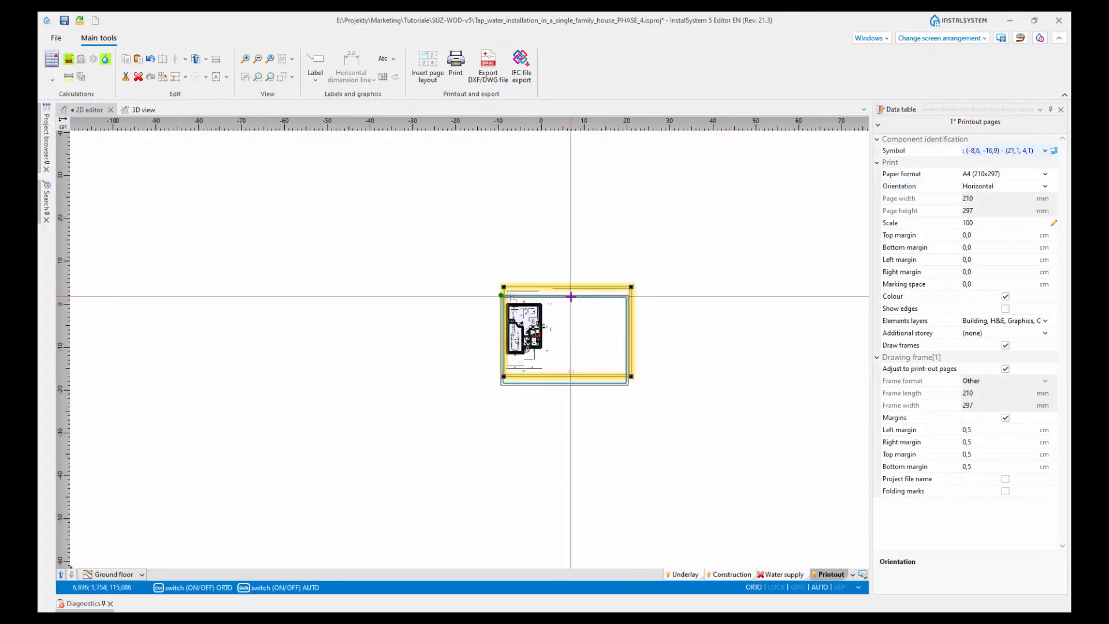
scroll(577, 292, up, 4)
drag(590, 284, 598, 255)
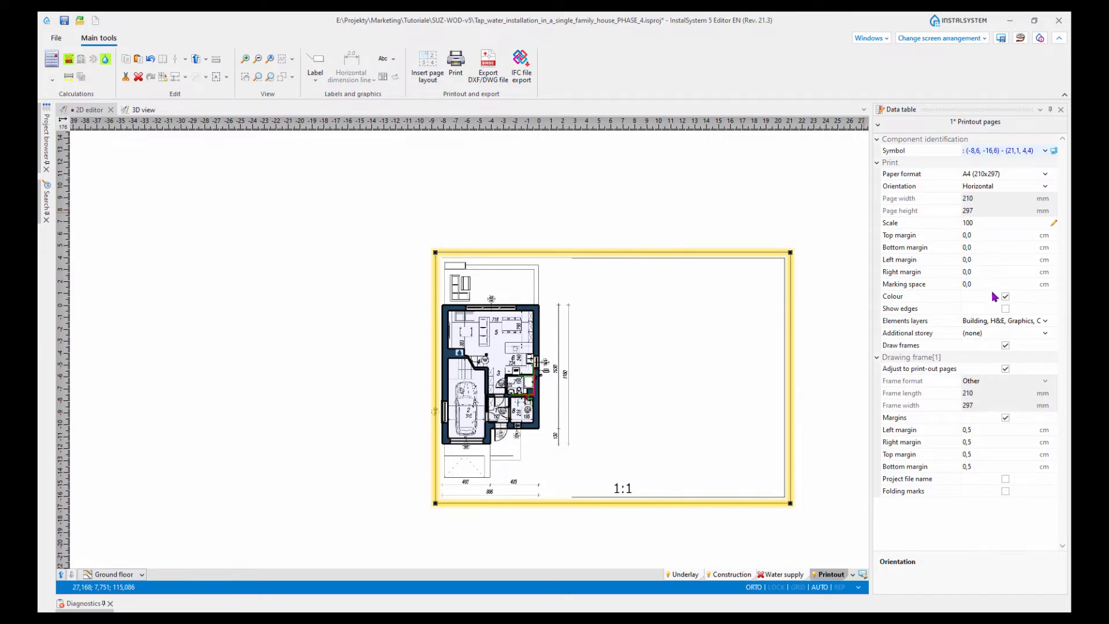
Step: Widen the data table and check which element layers the printout page includes
drag(869, 316, 852, 317)
click(1045, 321)
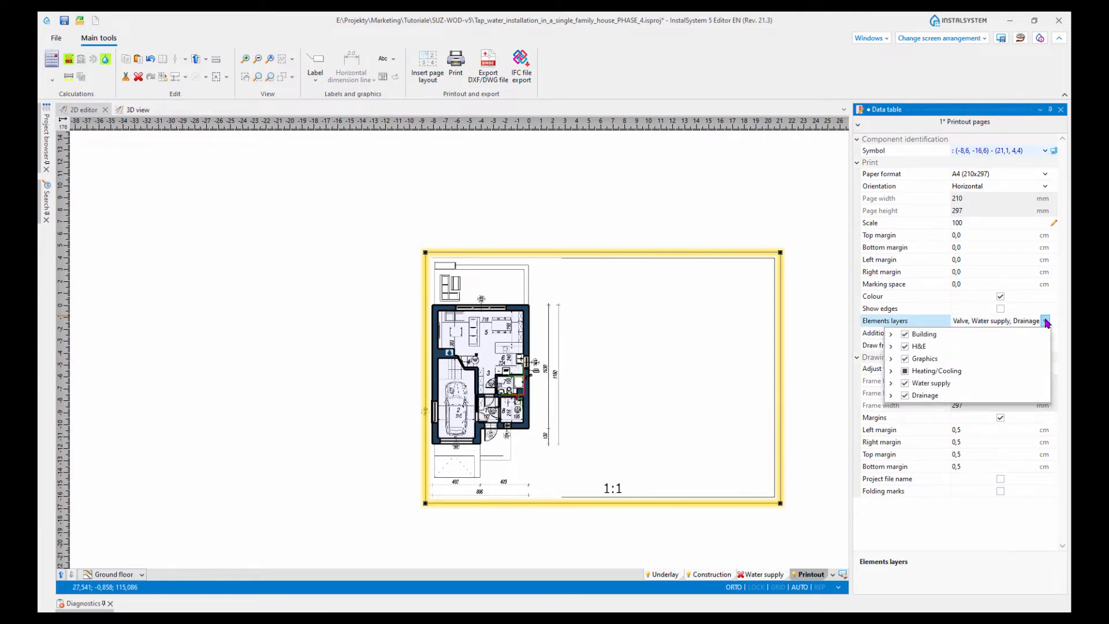
click(1046, 323)
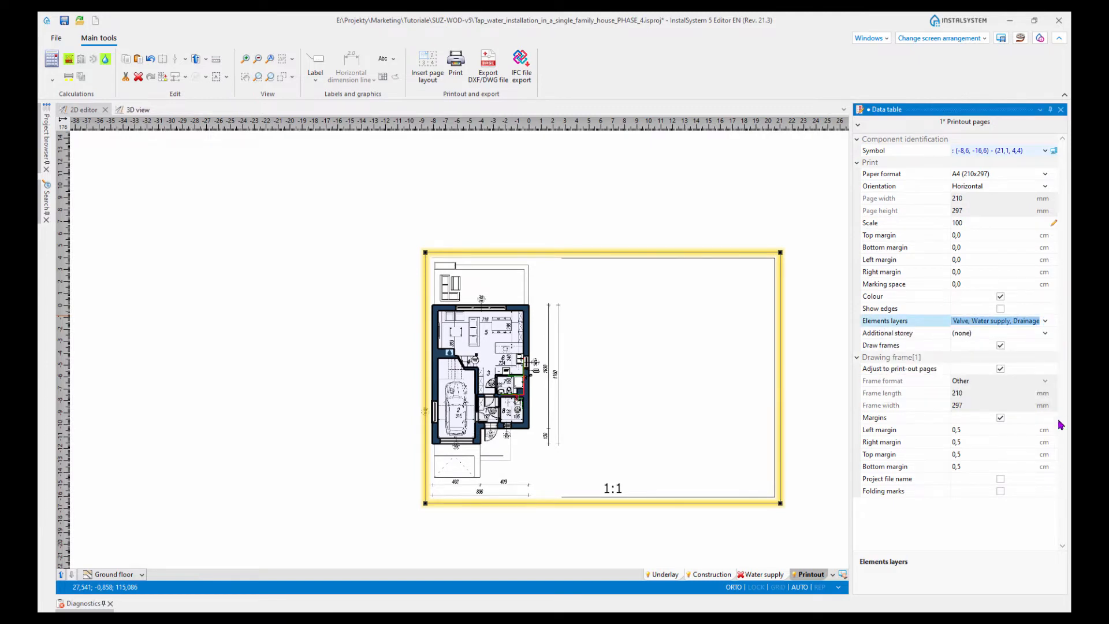
Step: Shift the page layout about 0,4 m to the left so the window dimension bubble beside the garage fits inside the frame
scroll(735, 262, up, 3)
scroll(745, 272, down, 3)
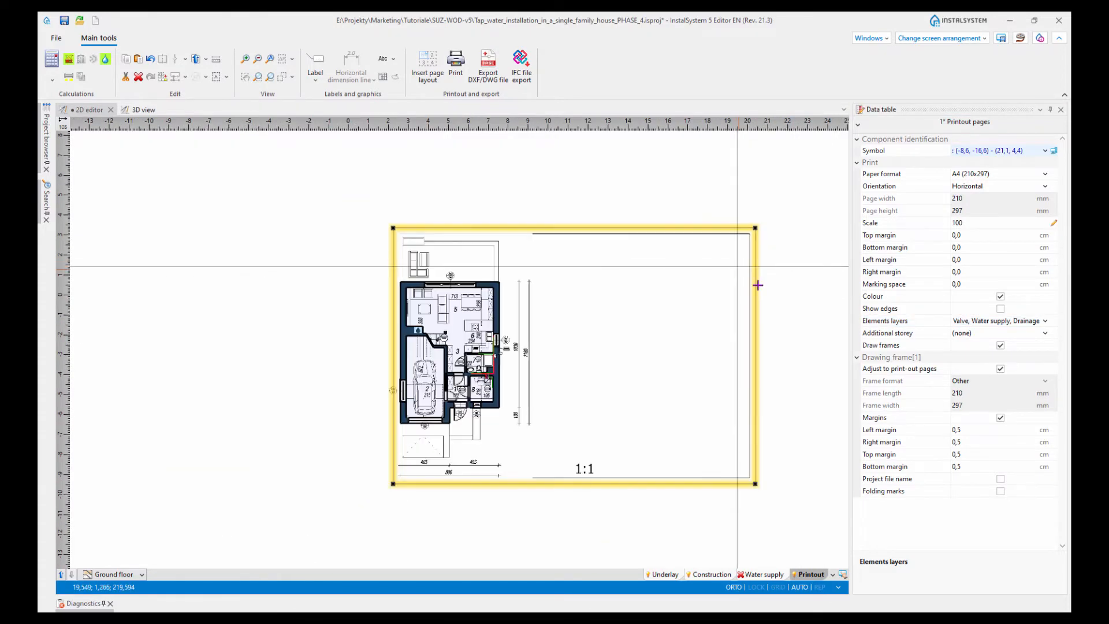
scroll(758, 284, down, 3)
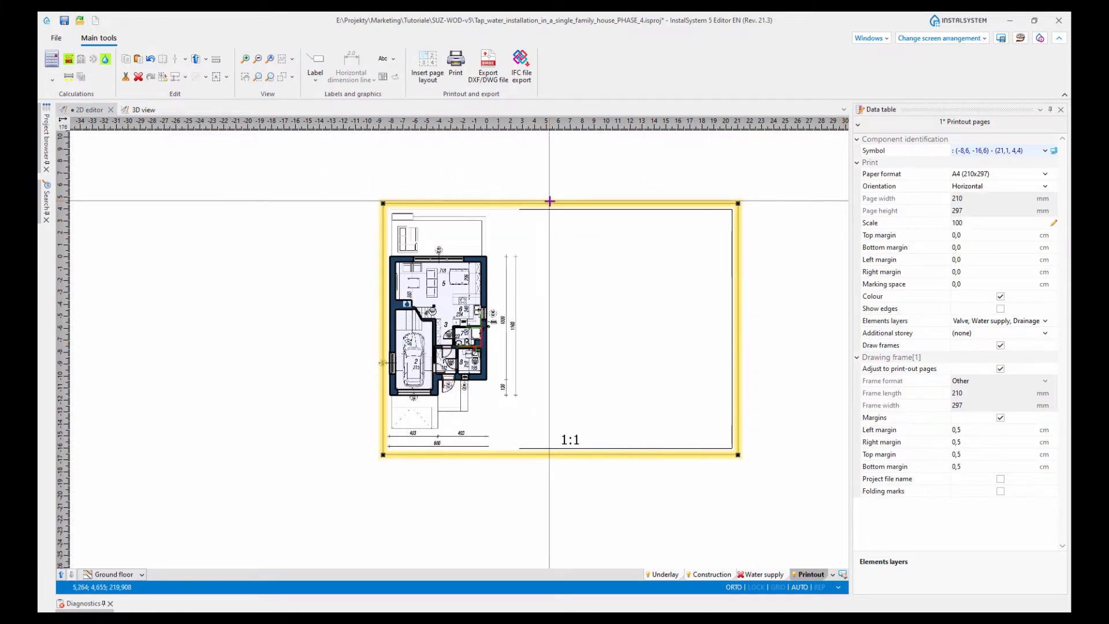
drag(550, 201, 544, 201)
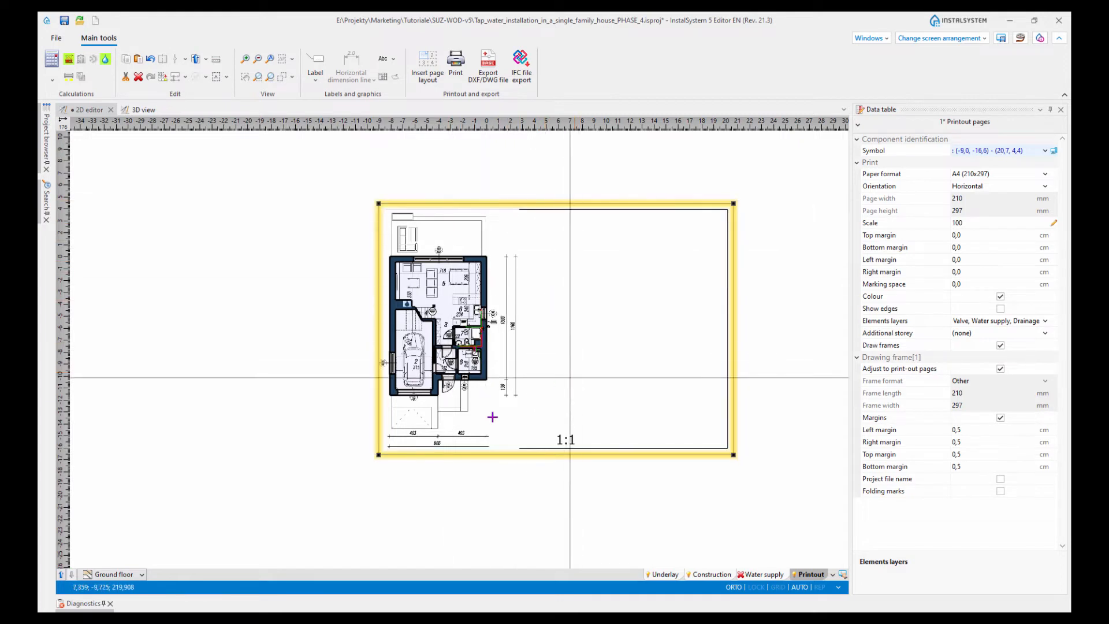
Step: Insert a drawing chart with template Tab.1 in the lower right corner of the page frame
middle_drag(430, 515, 405, 508)
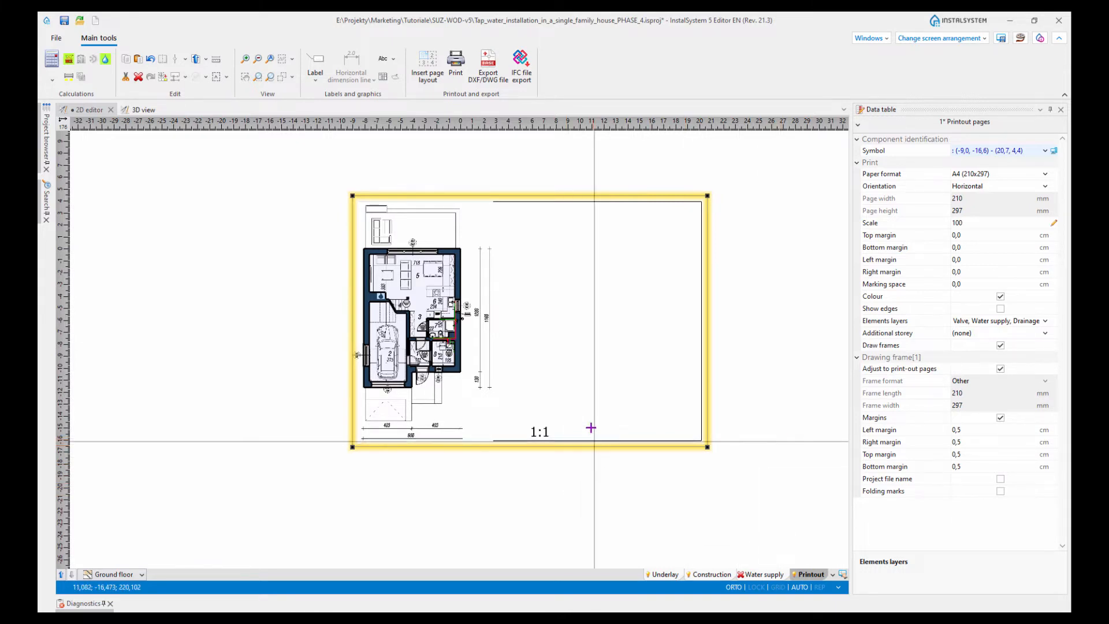
click(384, 77)
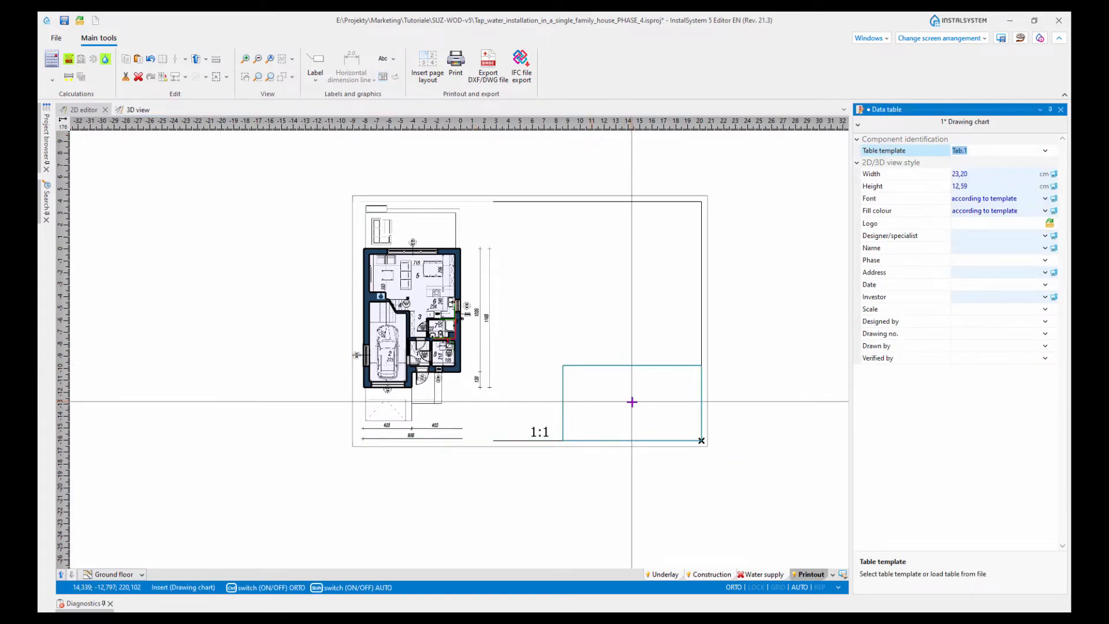
click(632, 401)
scroll(665, 462, up, 4)
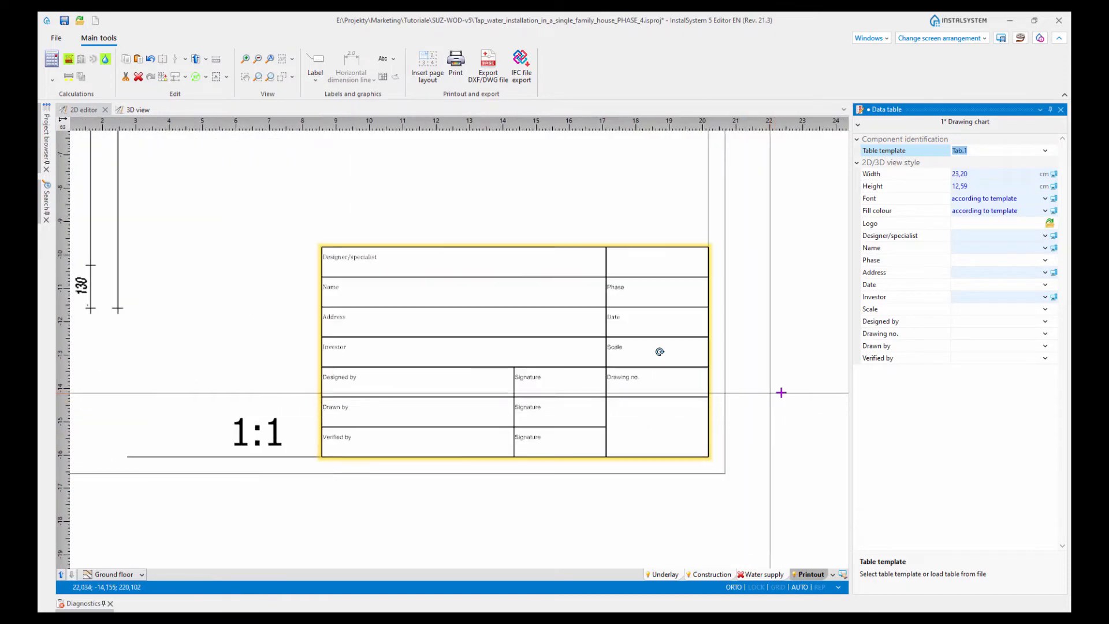
Step: Enter "Ground floor with tap water installation in a single family house" as the drawing chart's Name
middle_drag(796, 406, 763, 427)
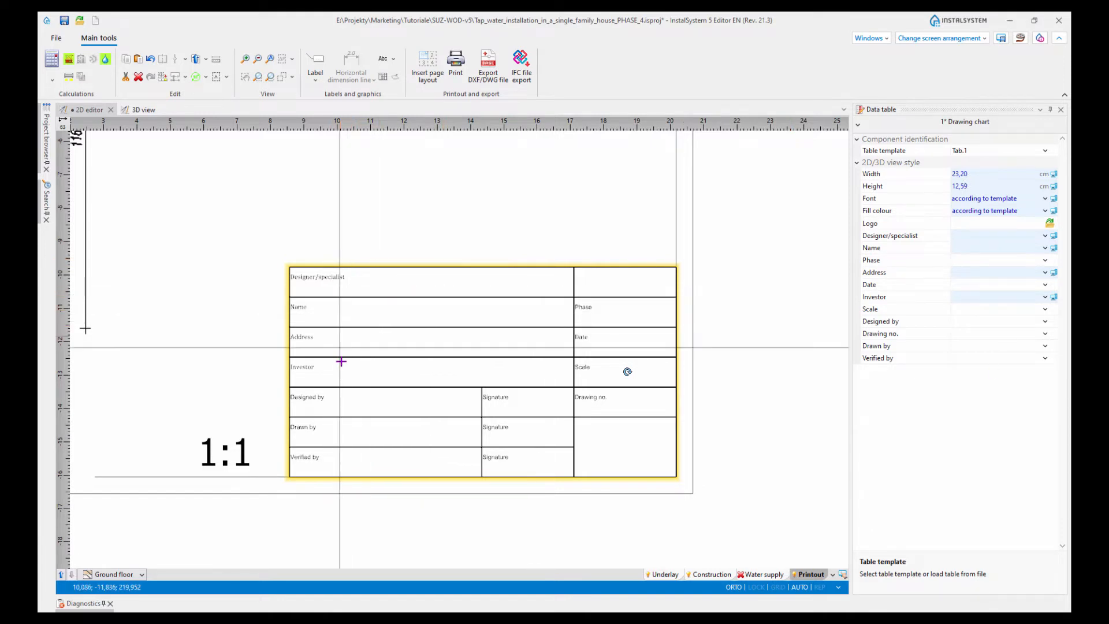
scroll(335, 381, up, 2)
middle_drag(495, 382, 404, 385)
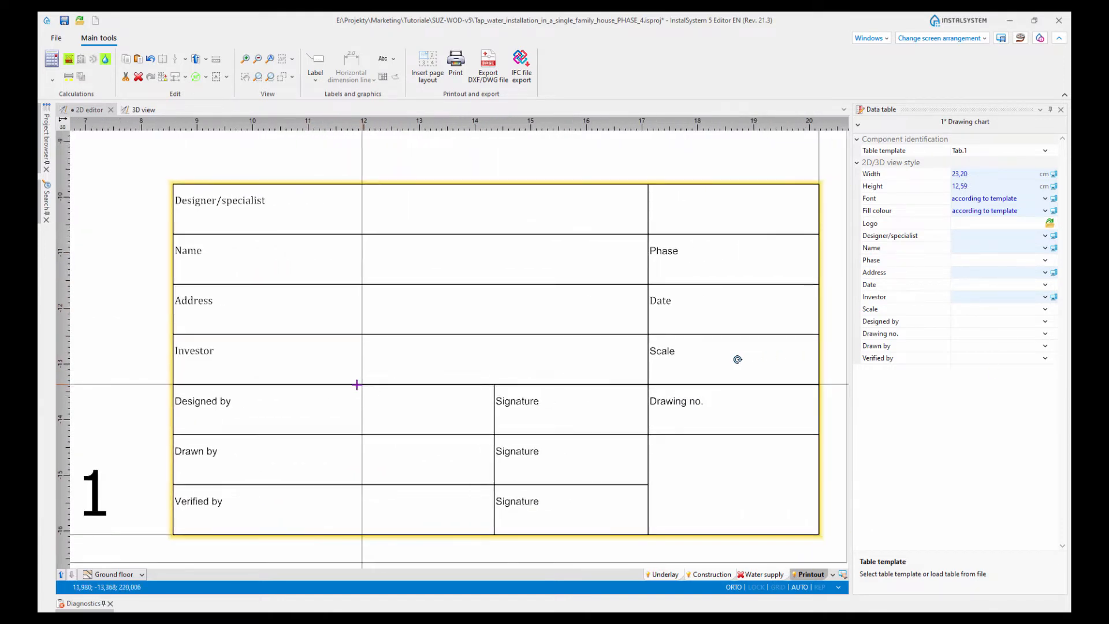
scroll(311, 379, down, 3)
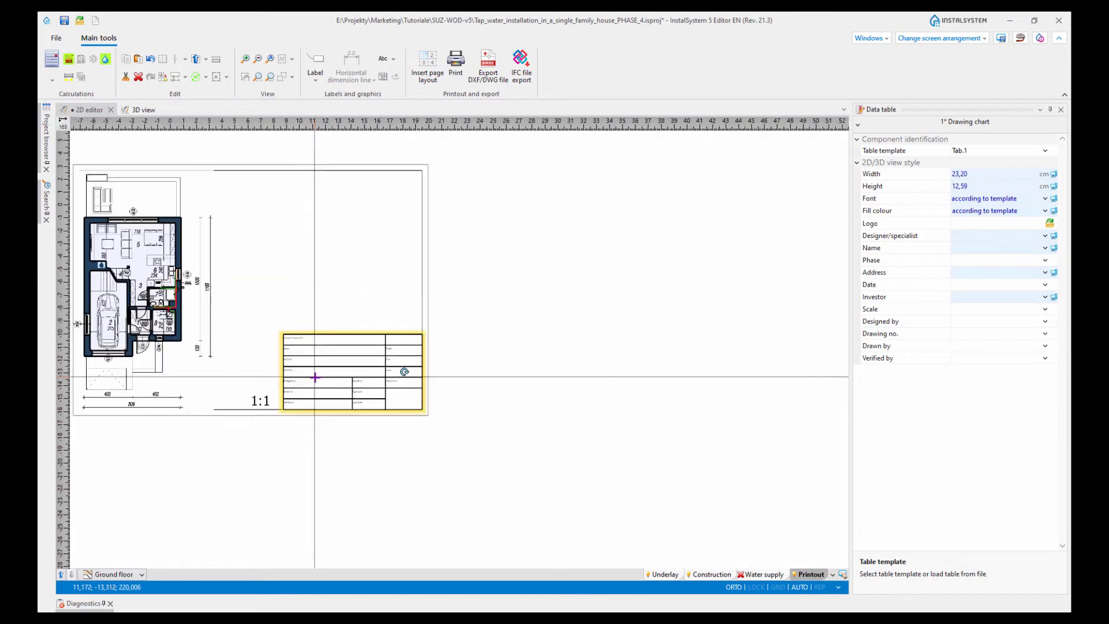
scroll(271, 379, up, 1)
scroll(289, 381, up, 3)
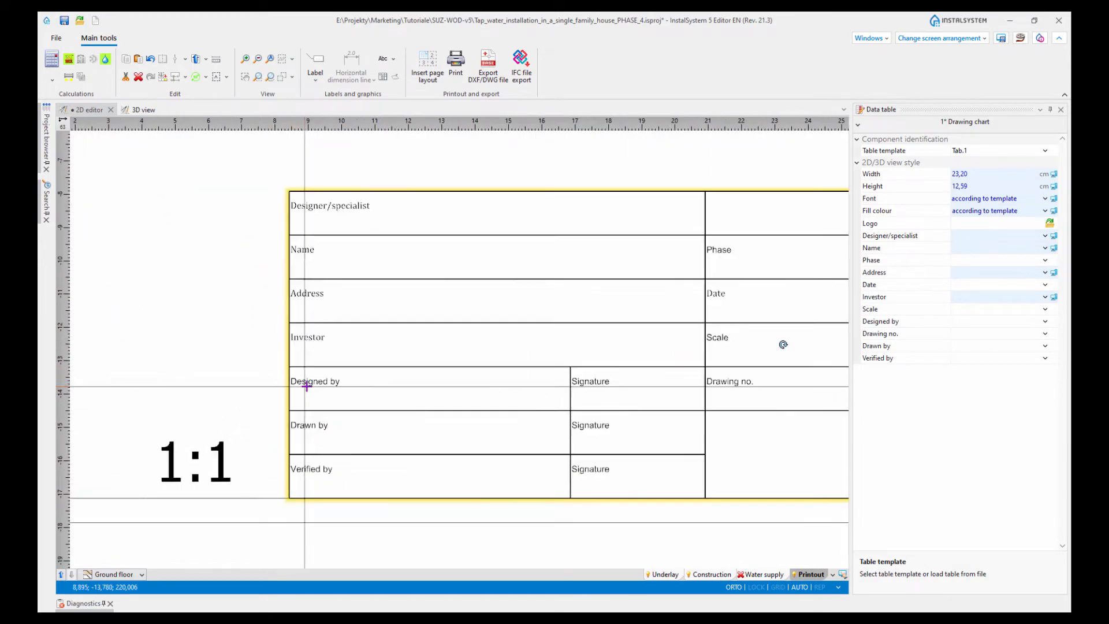
click(972, 247)
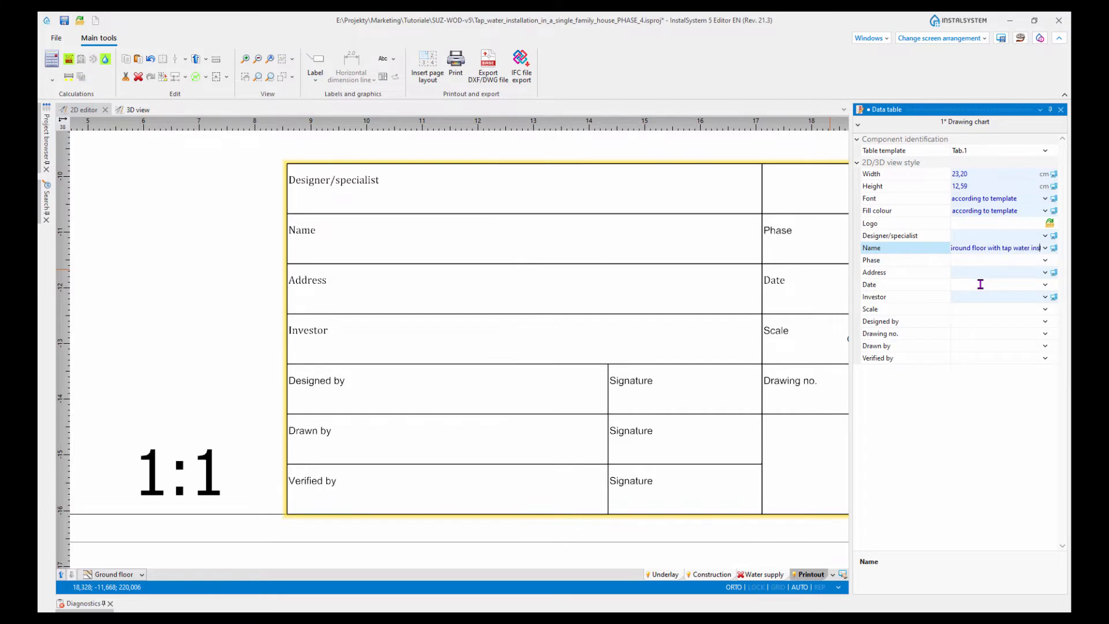
text(tall)
text(ation in a singl)
text(e )
text(famil)
text(y house)
Step: Break the drawing chart's Name text onto a second line after "installation"
click(1046, 248)
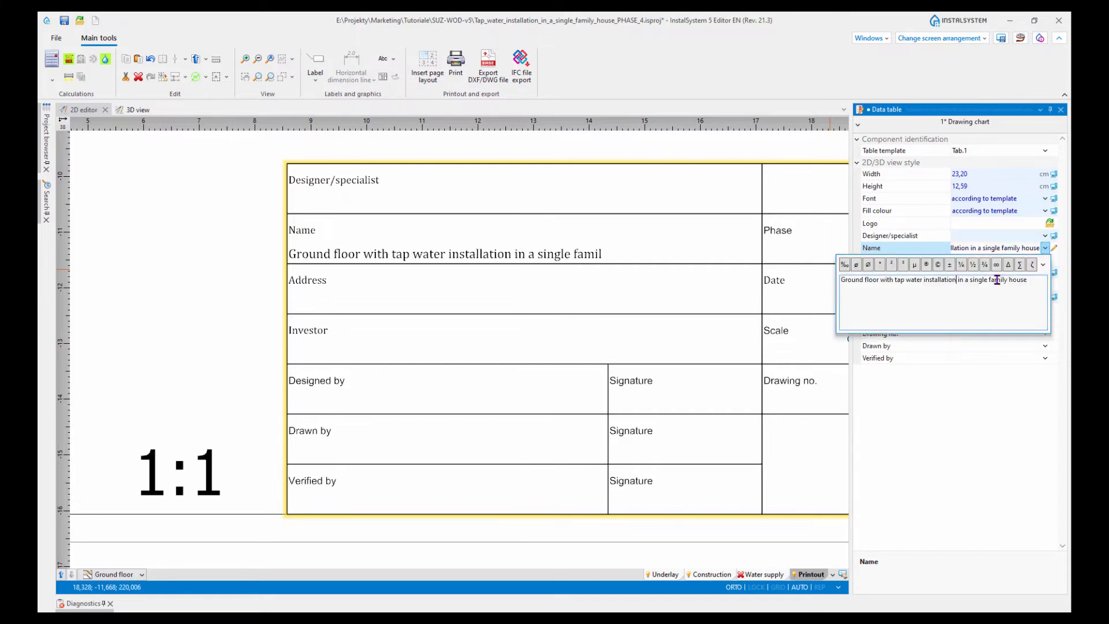
key(Return)
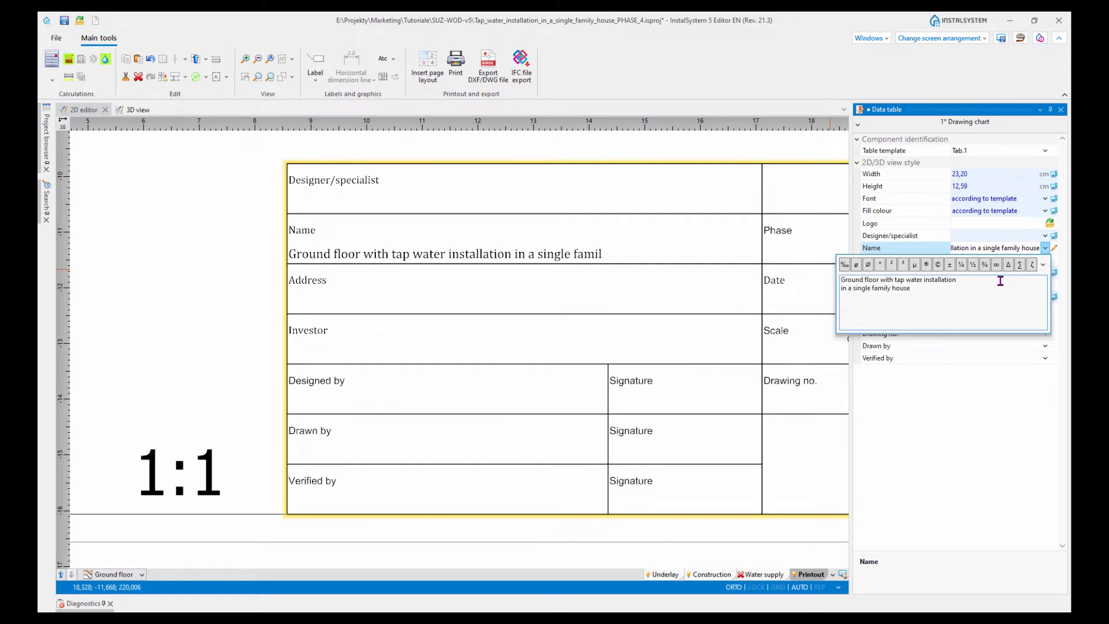
click(223, 349)
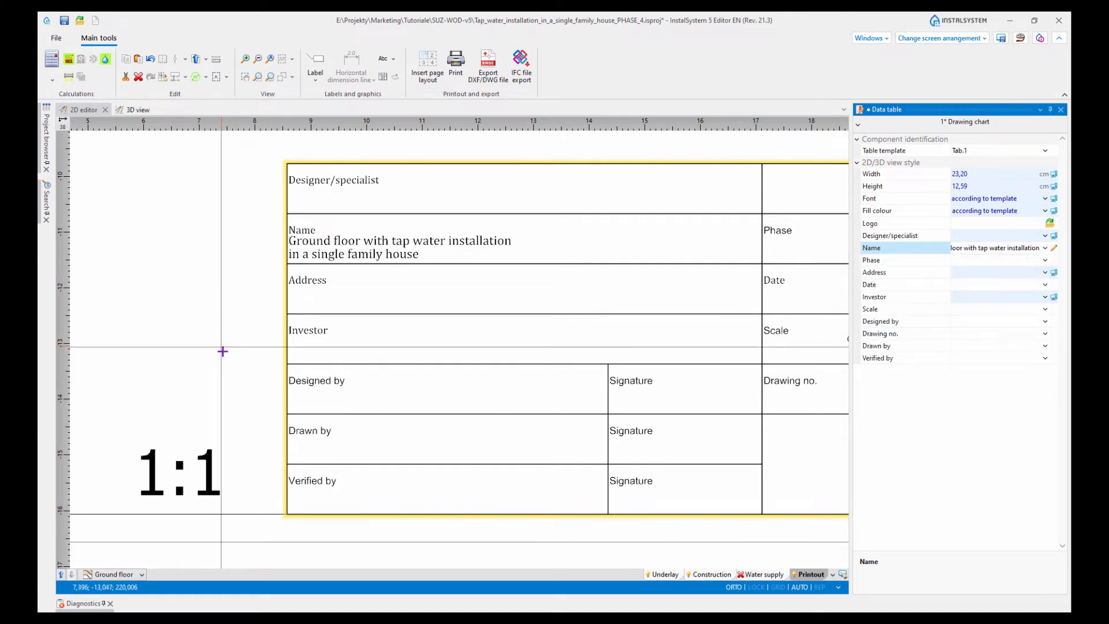
Step: Switch from the ground floor printout to the first floor printout
scroll(366, 439, down, 5)
scroll(358, 455, down, 1)
middle_drag(355, 470, 452, 471)
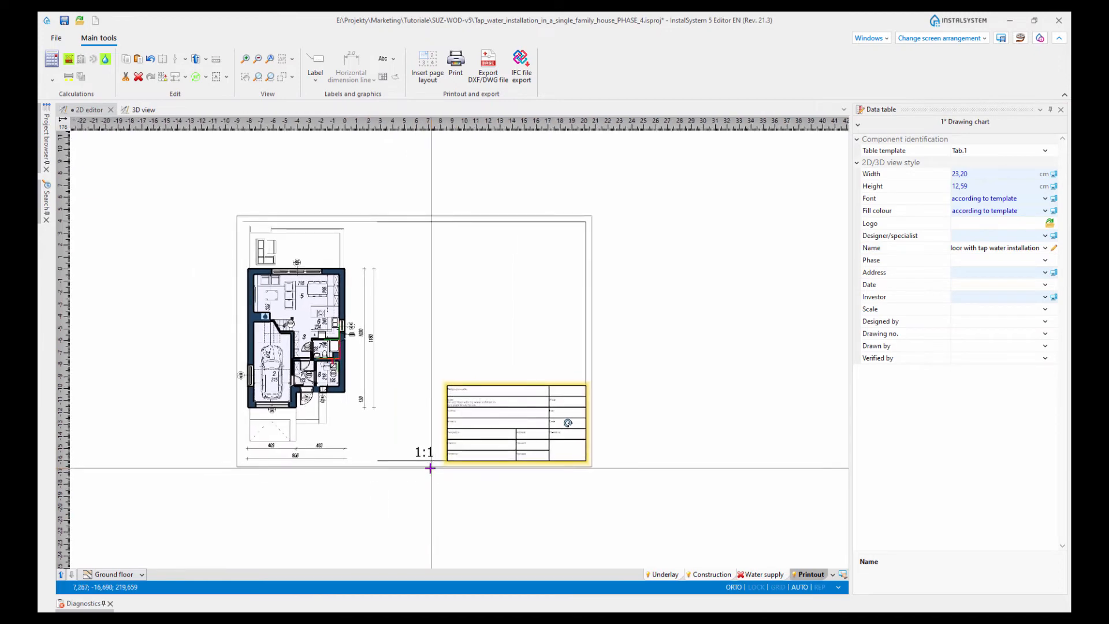
click(61, 574)
scroll(643, 483, down, 4)
middle_drag(575, 406, 487, 404)
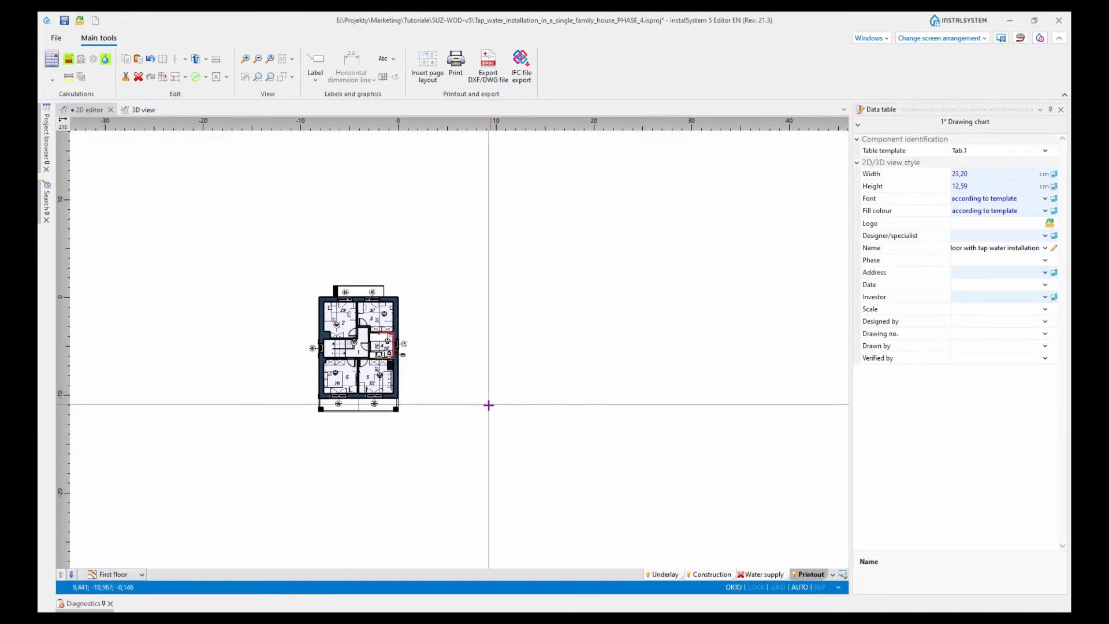
Step: Insert a printout page layout over the first floor plan
scroll(468, 403, up, 3)
click(346, 134)
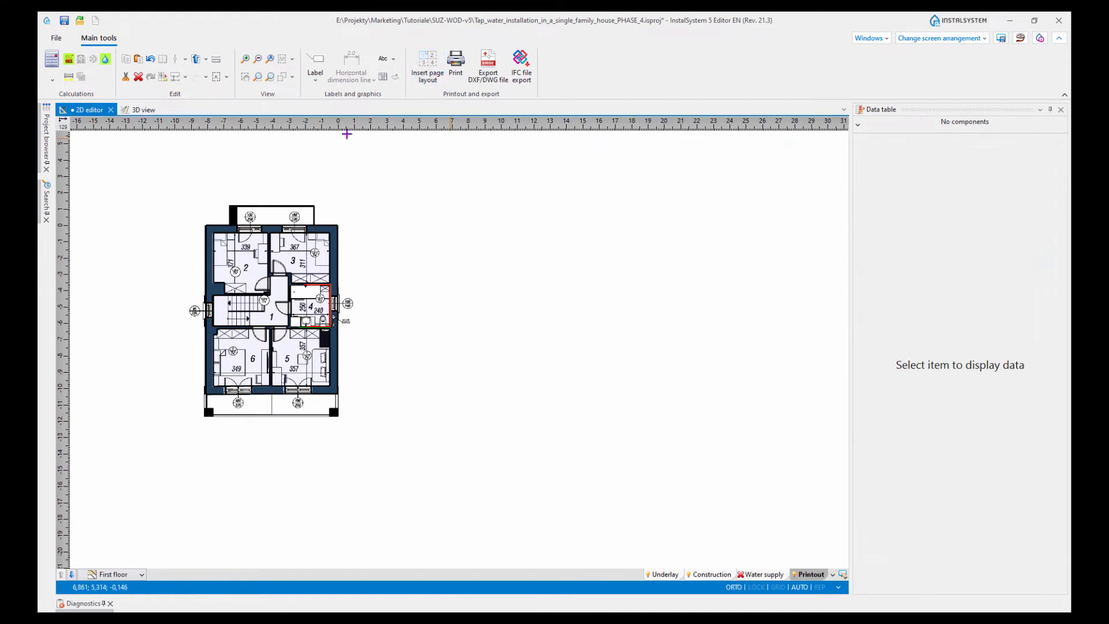
click(338, 258)
scroll(657, 348, down, 2)
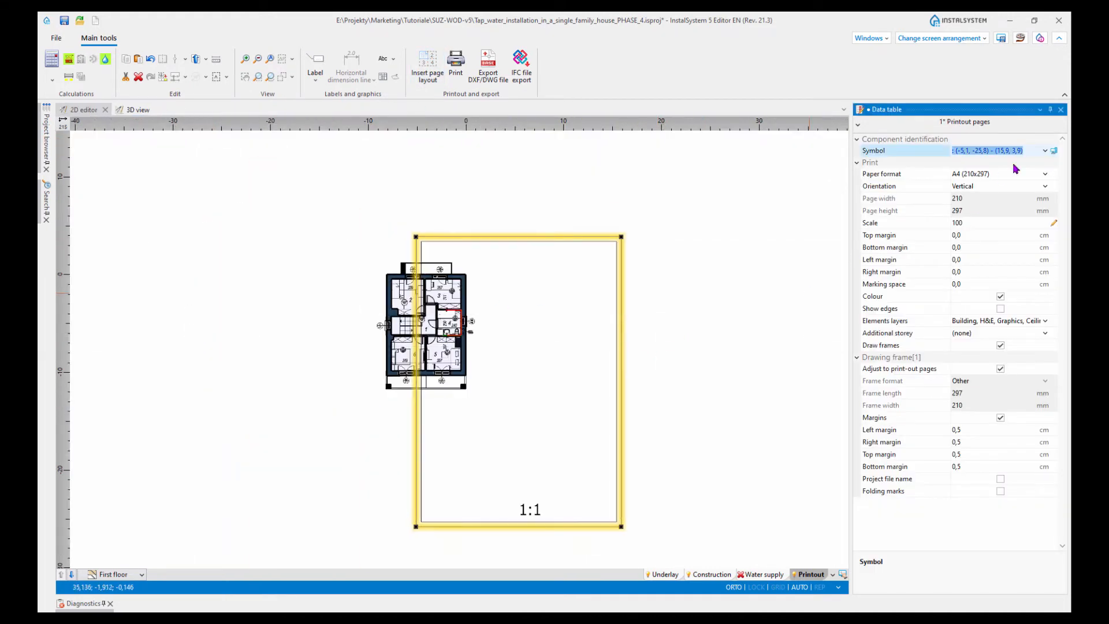
Step: Set the first floor page's orientation to Horizontal and fit its frame, reduced to a single page, around the whole plan
click(1048, 186)
click(973, 210)
scroll(661, 531, down, 2)
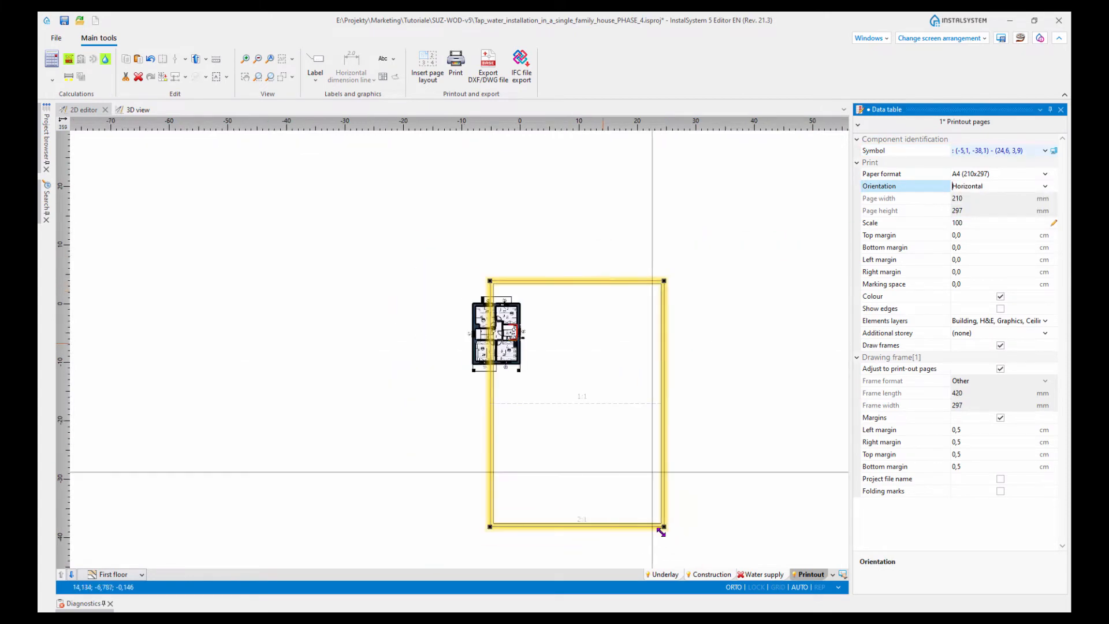
drag(663, 525, 621, 404)
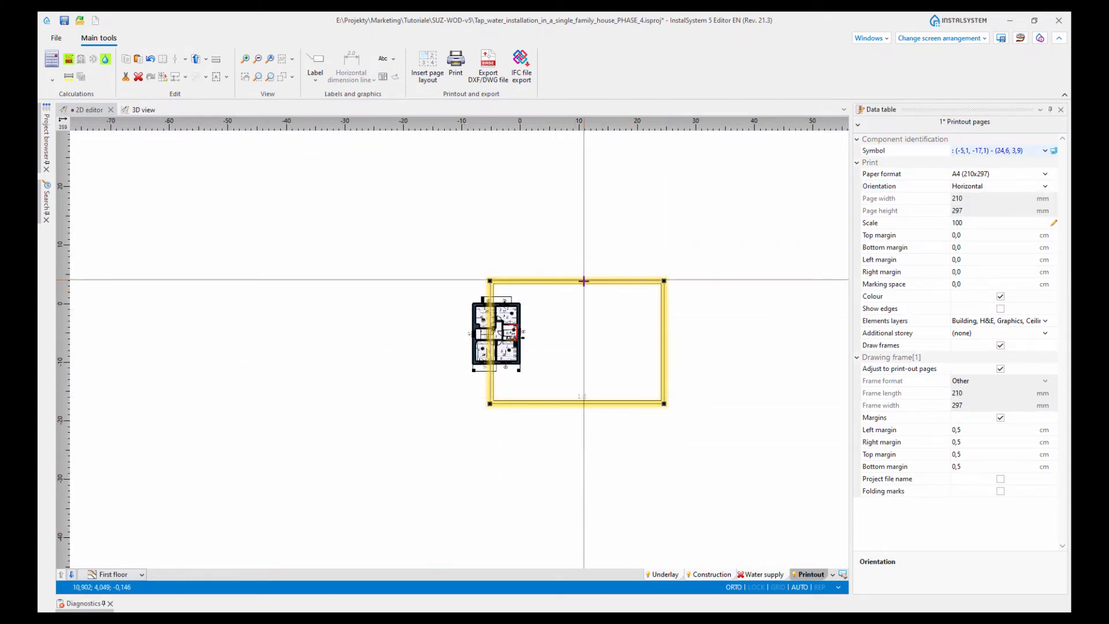
drag(583, 281, 557, 289)
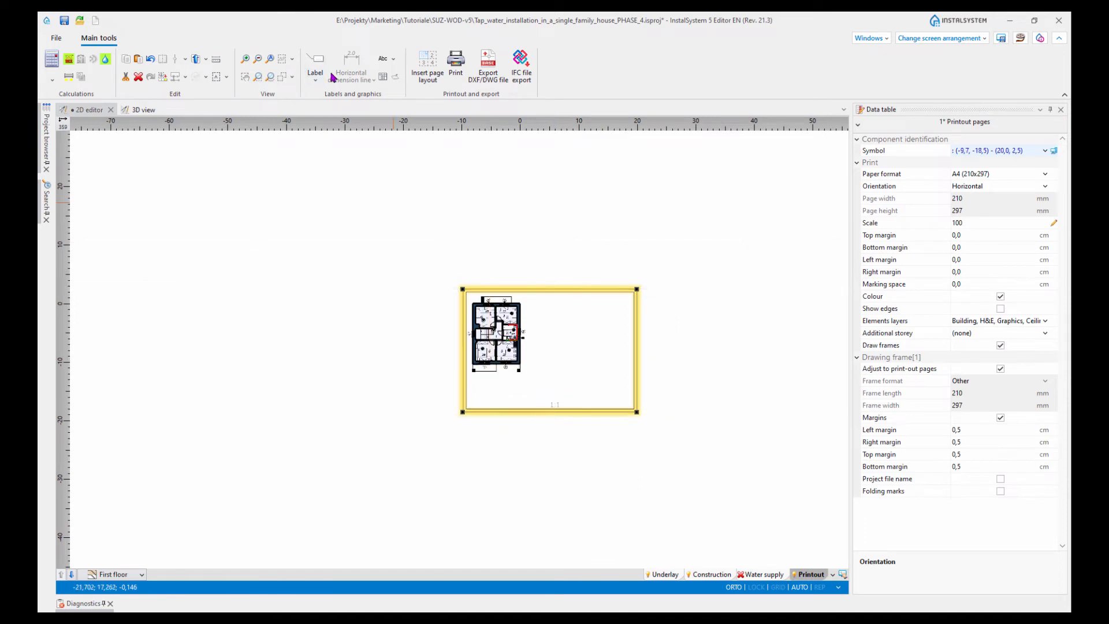
Step: Insert a Tab.1 drawing chart in the lower right corner of the first floor page frame
click(383, 78)
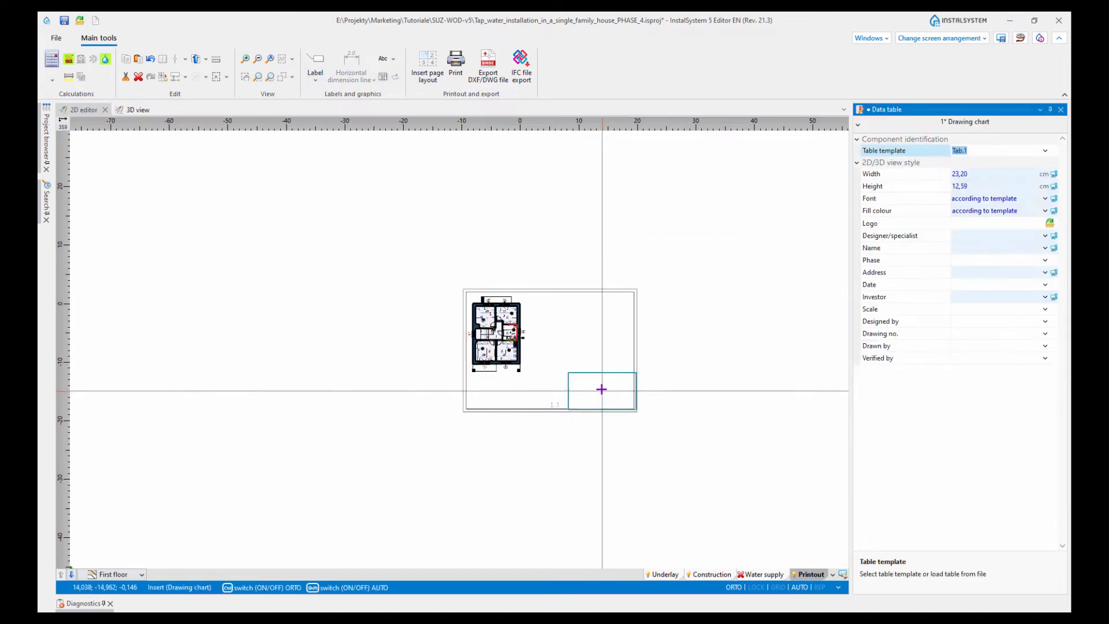
click(601, 389)
scroll(649, 435, up, 2)
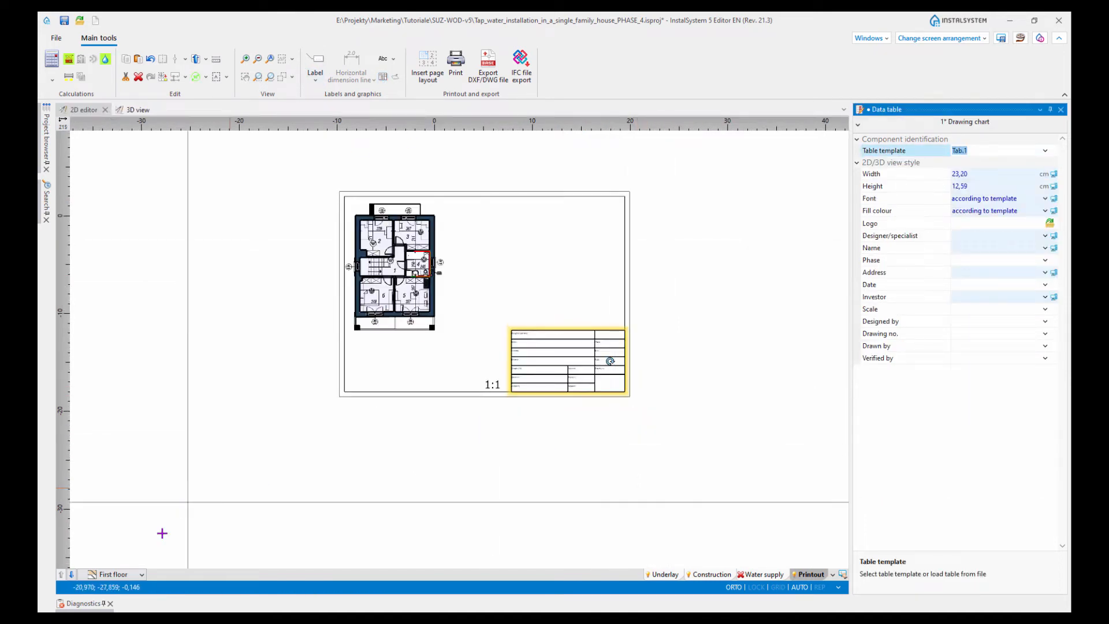
Step: Switch from the first floor to schematic view A of the water supply systems
click(104, 577)
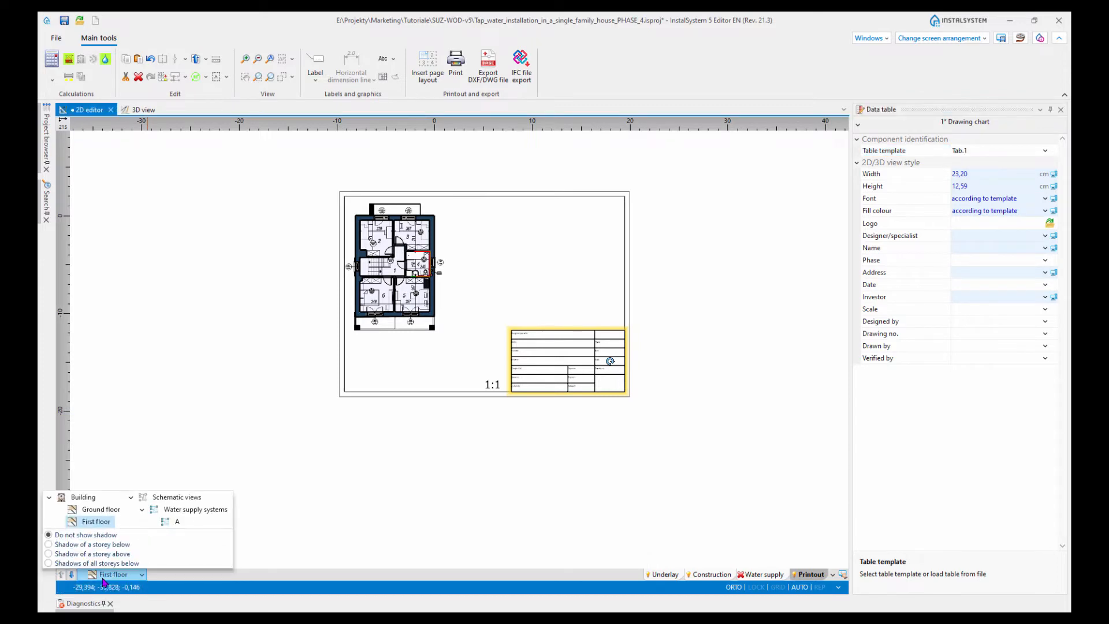
click(178, 522)
scroll(520, 456, down, 5)
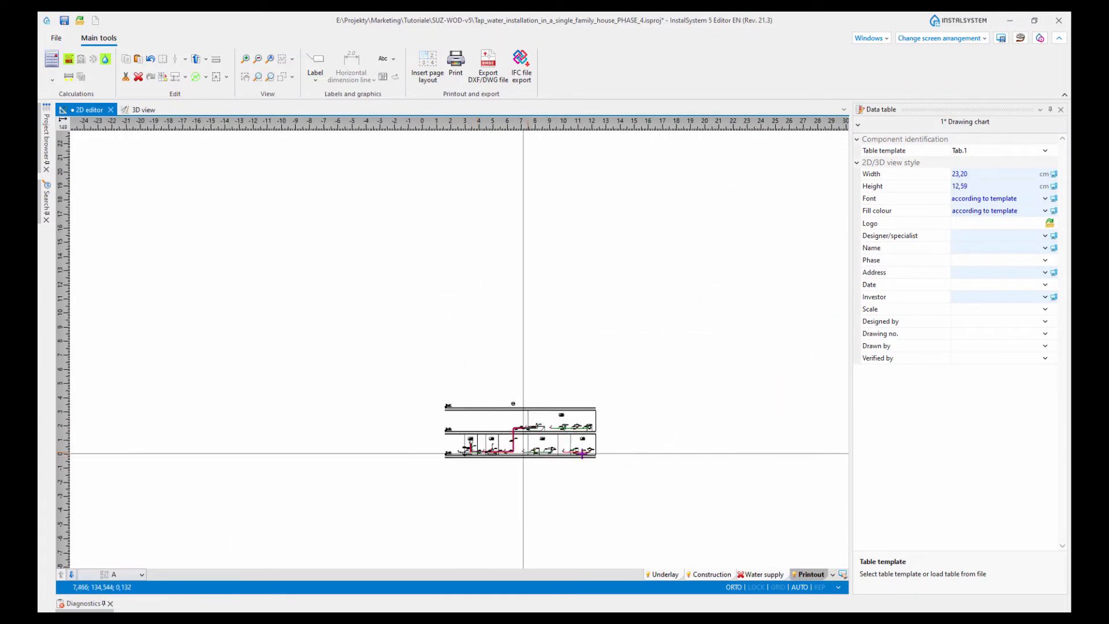
middle_drag(580, 464, 512, 383)
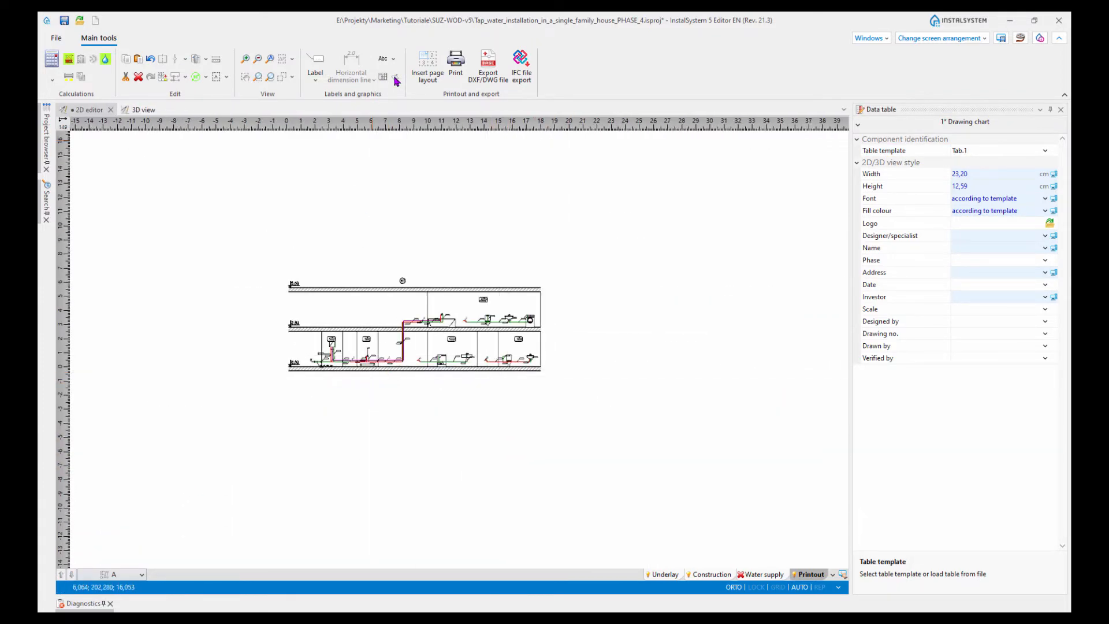
Step: Insert a printout page layout over the water supply schematic
click(344, 204)
click(285, 247)
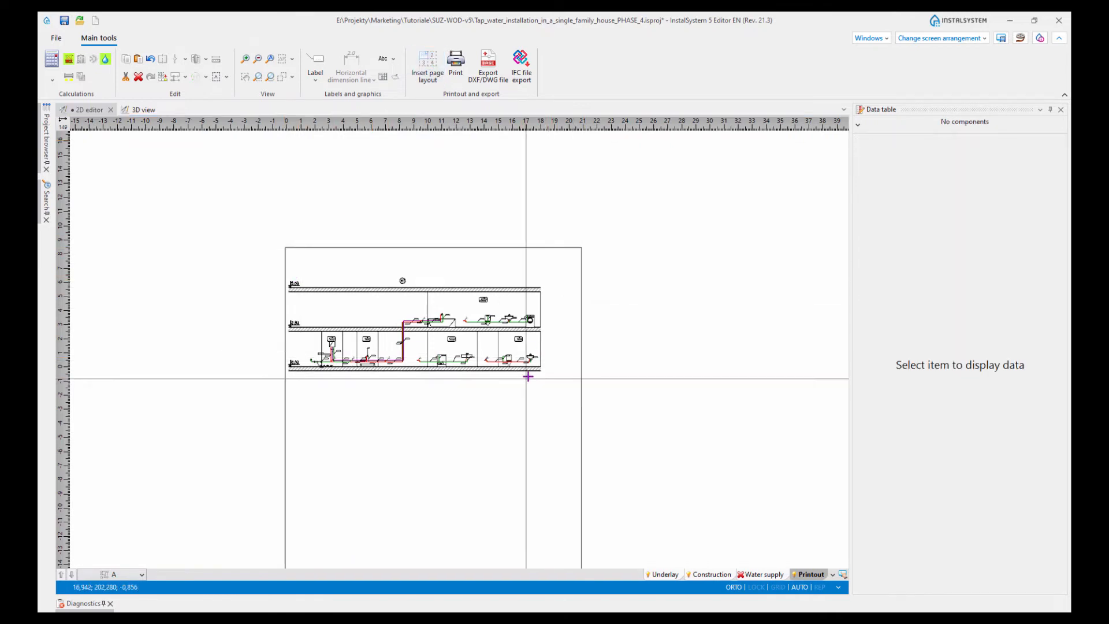
click(528, 376)
scroll(645, 425, down, 4)
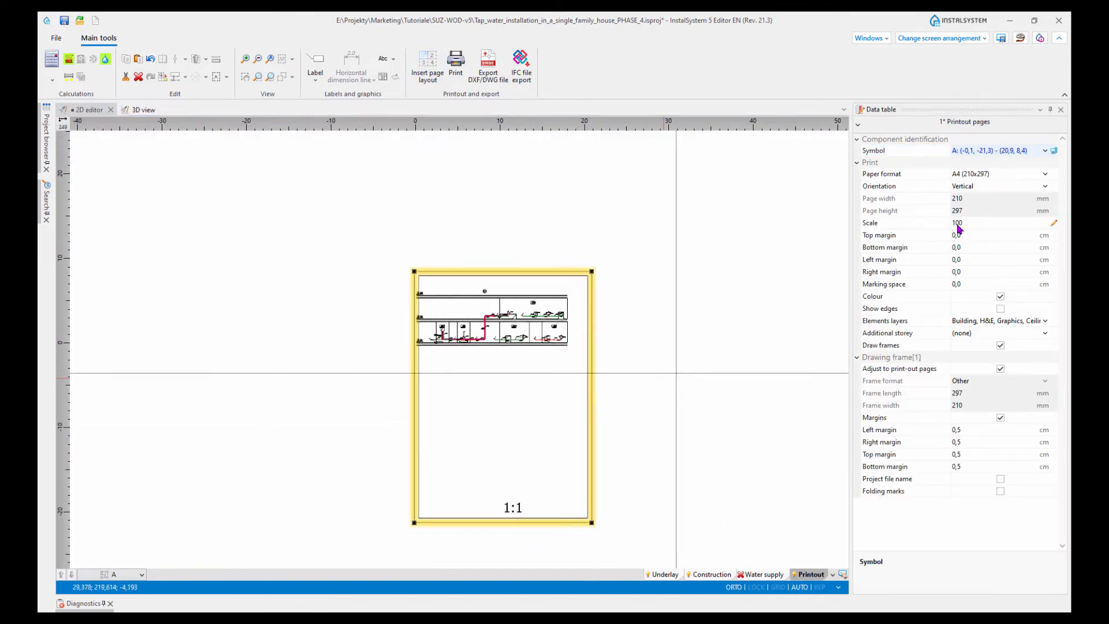
Step: Set the schematic page's orientation to Horizontal and fit its frame, reduced to a single page, around the whole schematic
click(1044, 185)
click(972, 210)
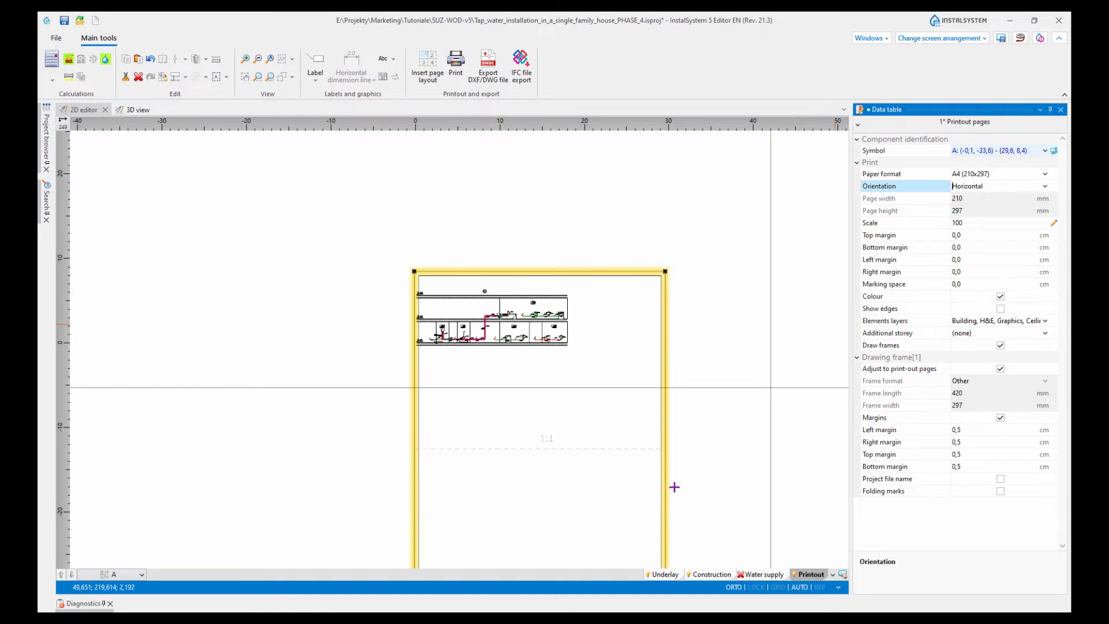
scroll(688, 450, down, 2)
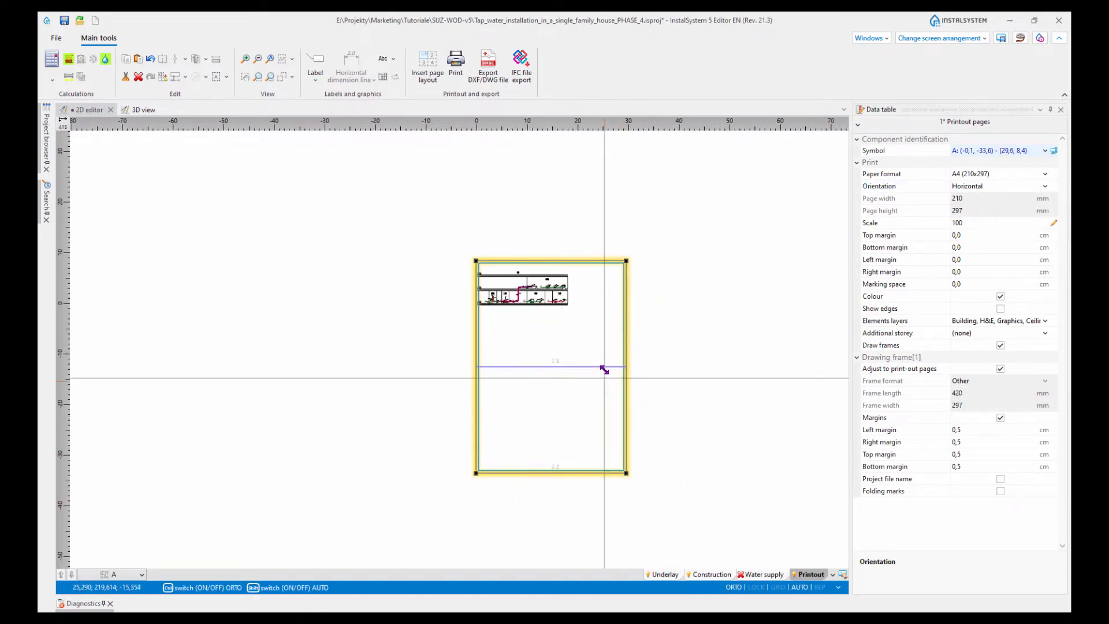
drag(627, 473, 619, 265)
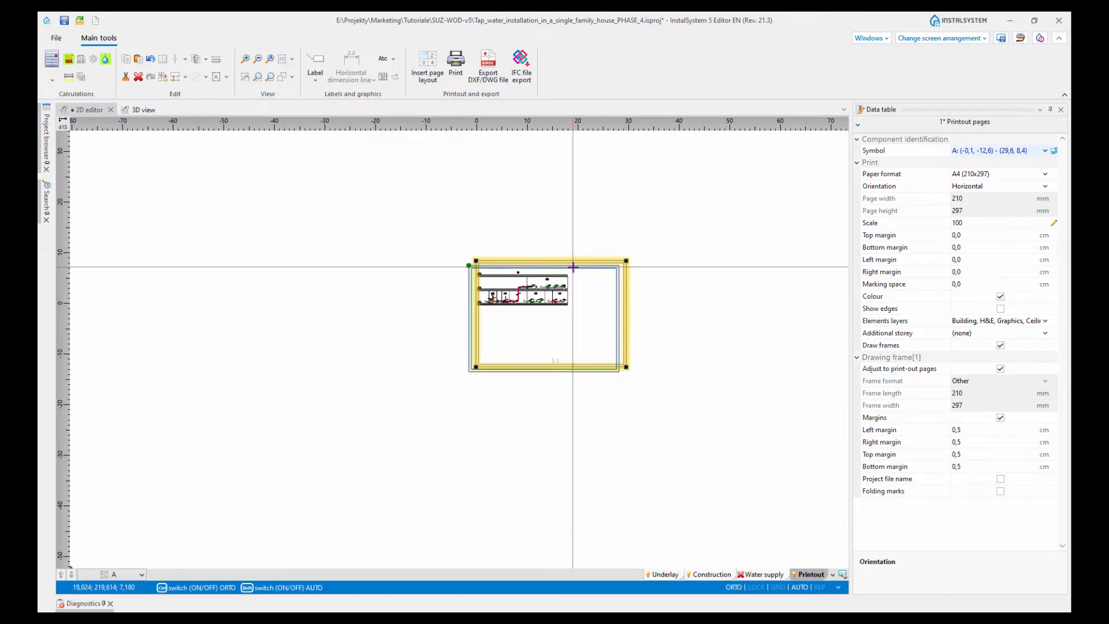
Step: Insert a Tab.1 drawing chart in the schematic page's lower right corner with the Name "Schemaic view of tp water installation in a single family house"
click(383, 76)
click(586, 351)
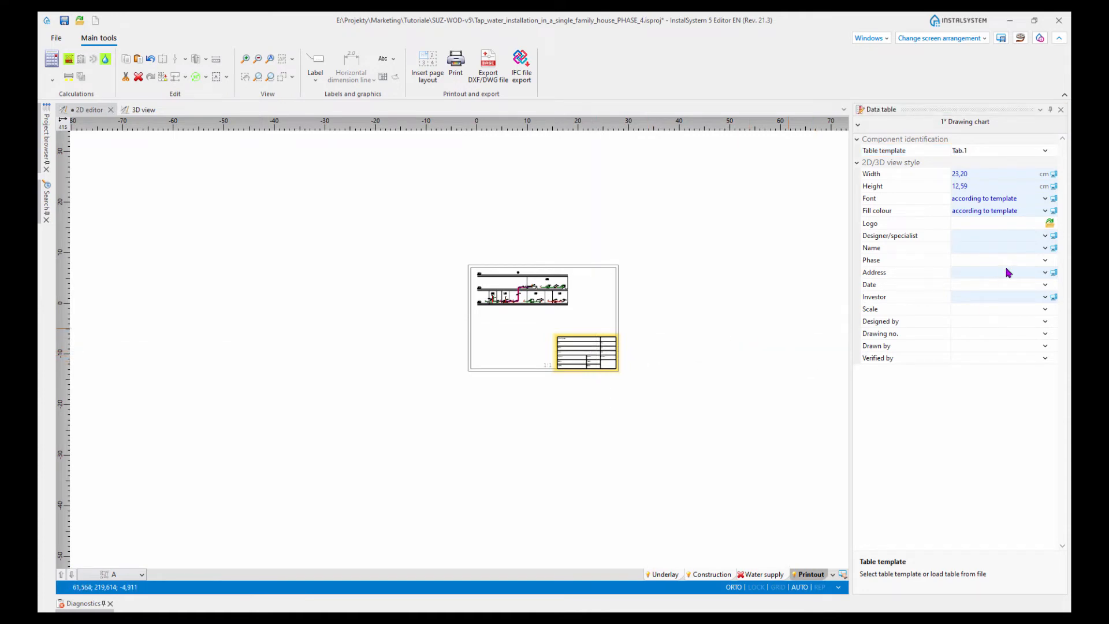
click(992, 246)
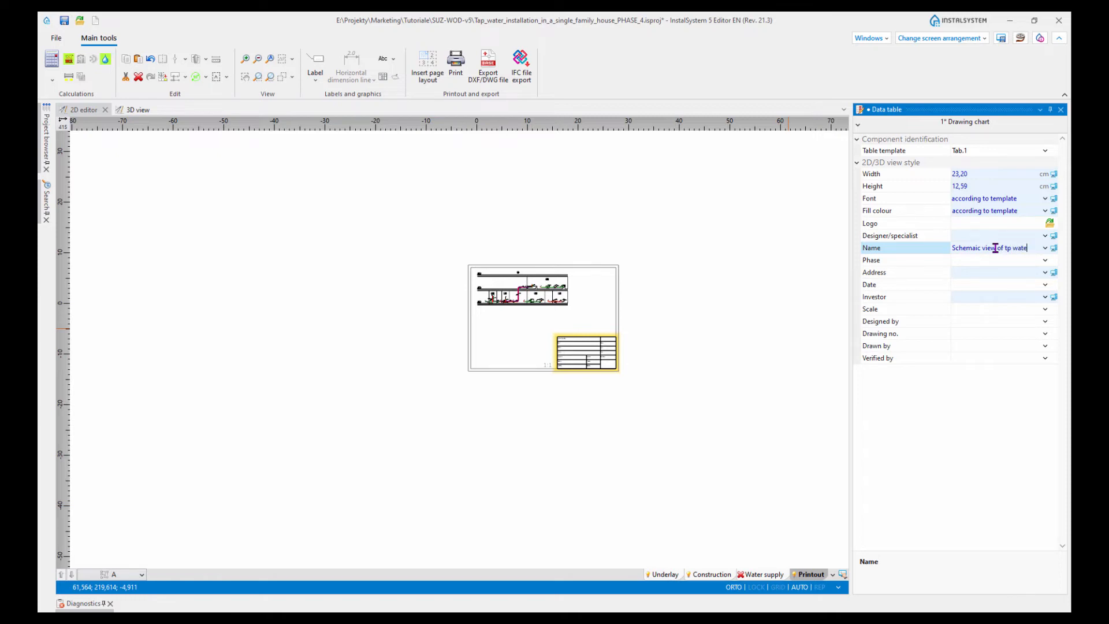
text(tallation )
text(in a)
text( single )
text(family house)
Step: Correct the chart's Name to "Schematic view of tap water installation" with "in a single family house" on a second line
click(1046, 249)
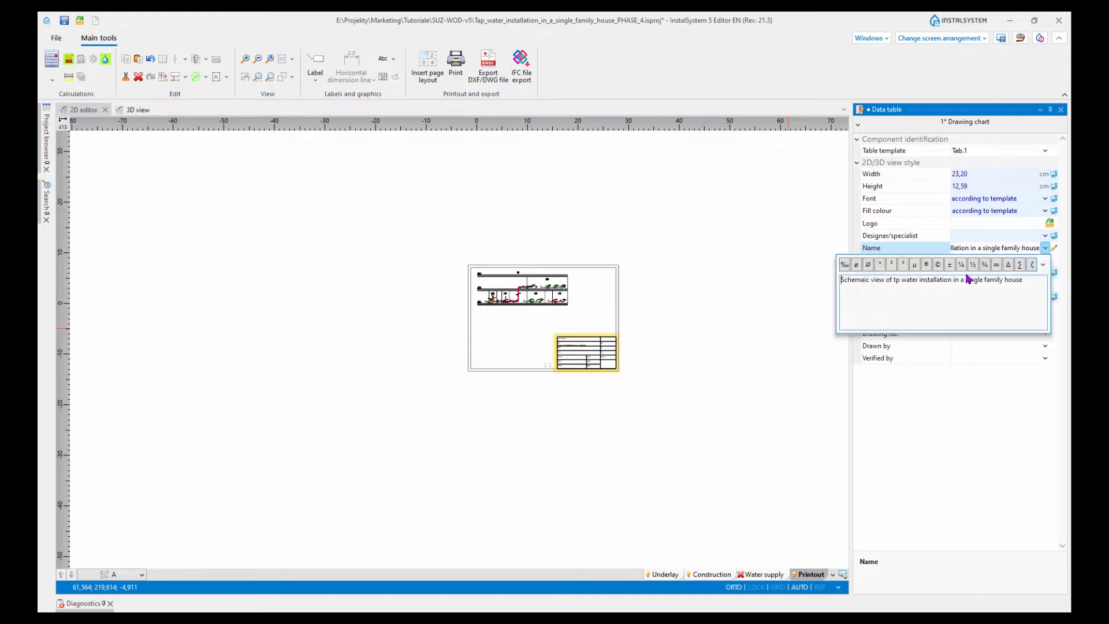
key(BackSpace)
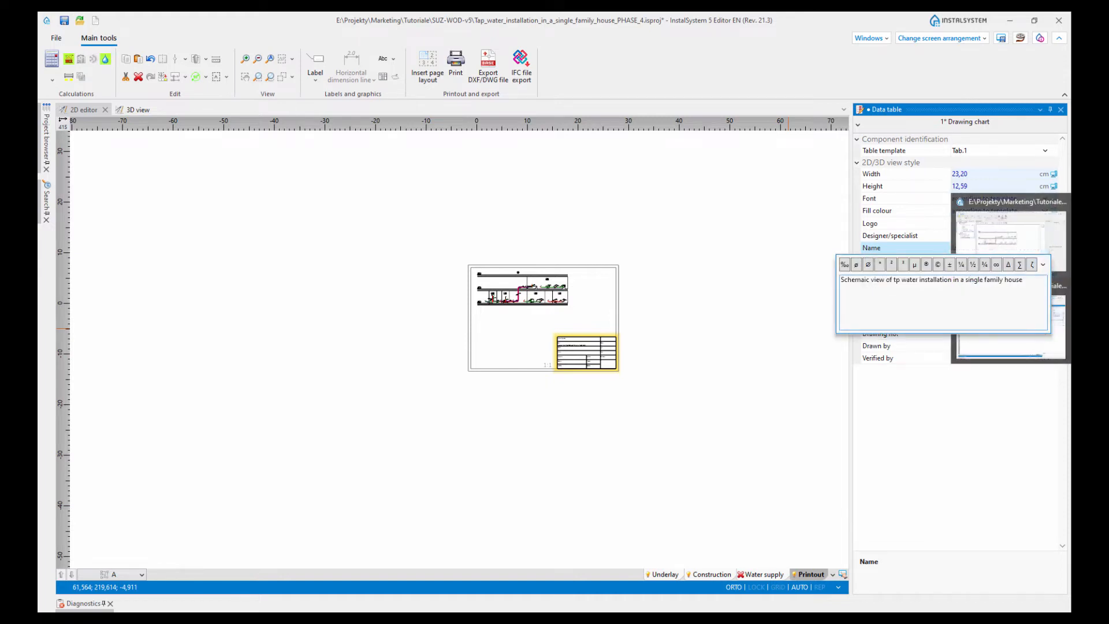
key(Return)
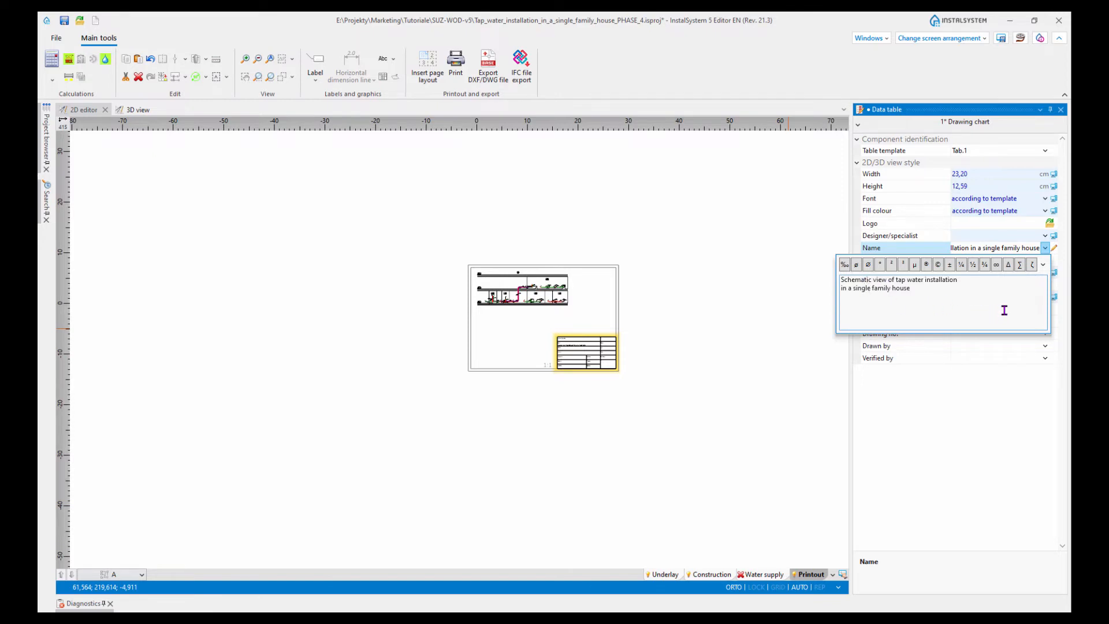
click(1045, 252)
click(691, 337)
scroll(539, 354, up, 6)
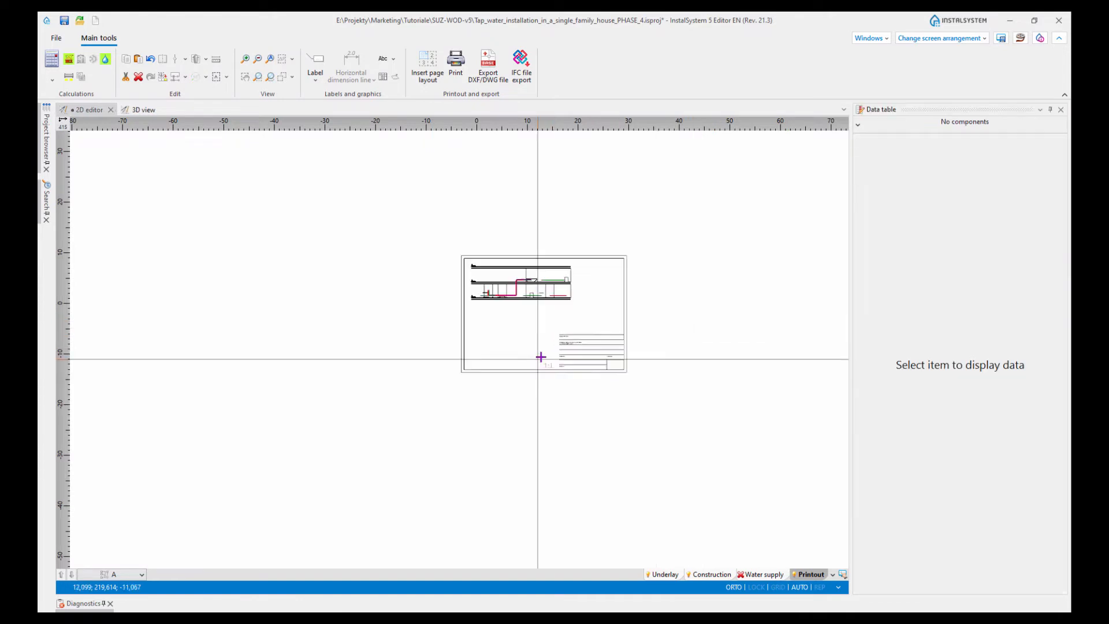
scroll(614, 354, down, 3)
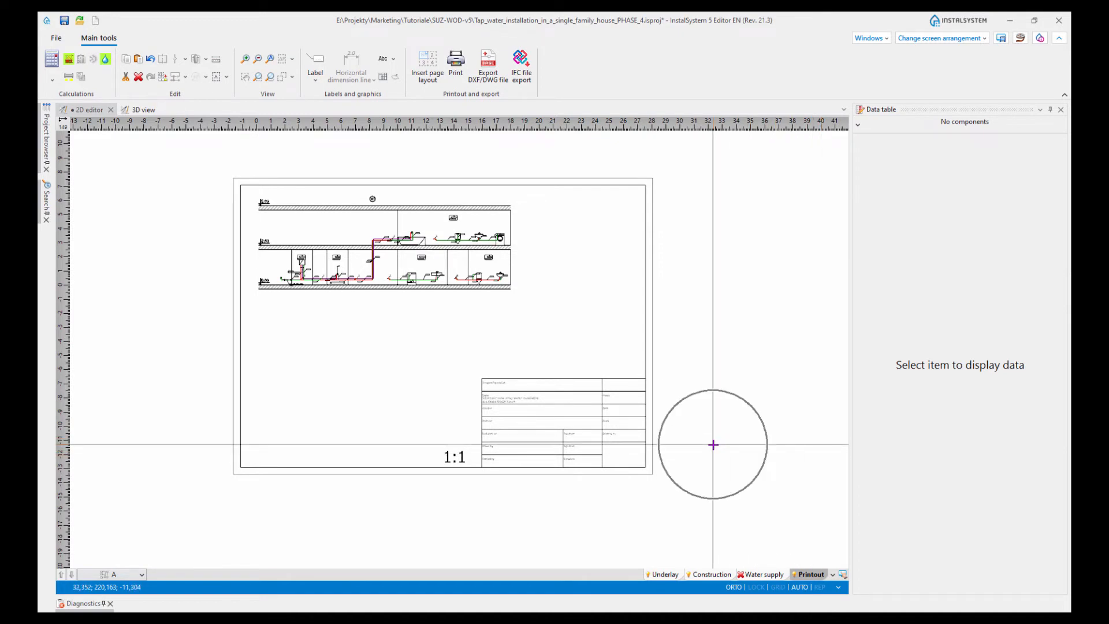
Step: Save the project under the new file name Tap_water_installation_in_a_single_family_house_PHASE_5.isproj
click(58, 35)
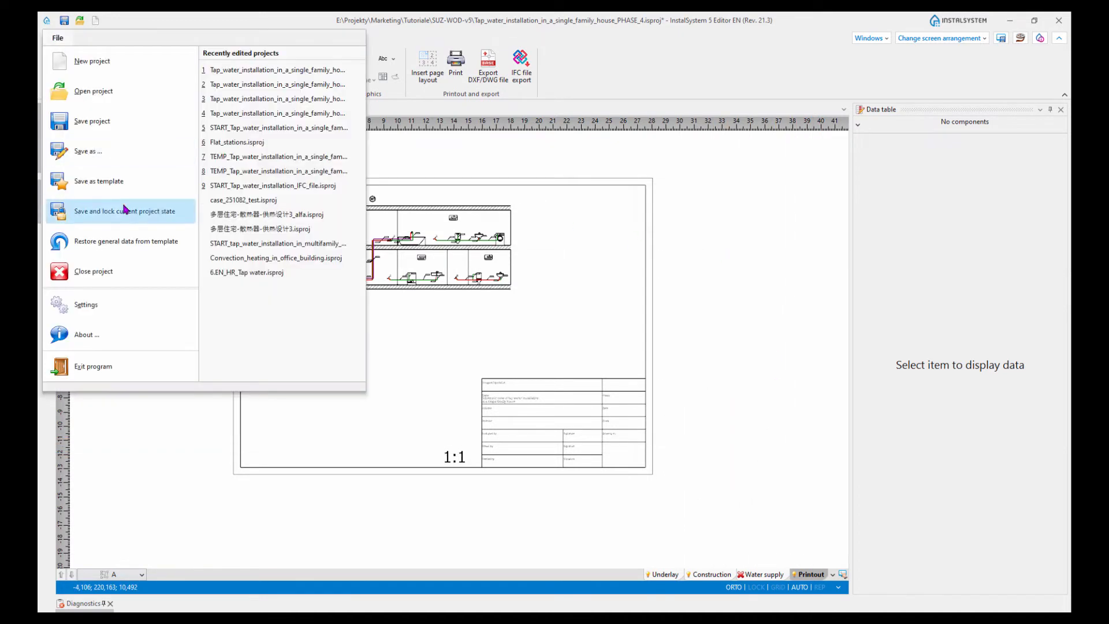
click(107, 158)
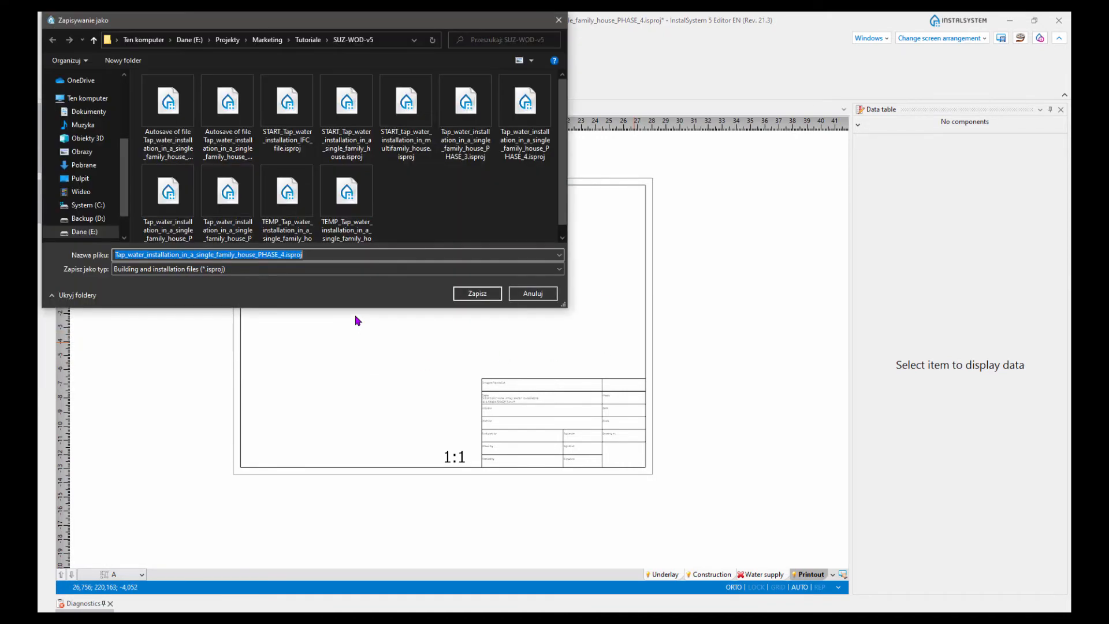
click(275, 255)
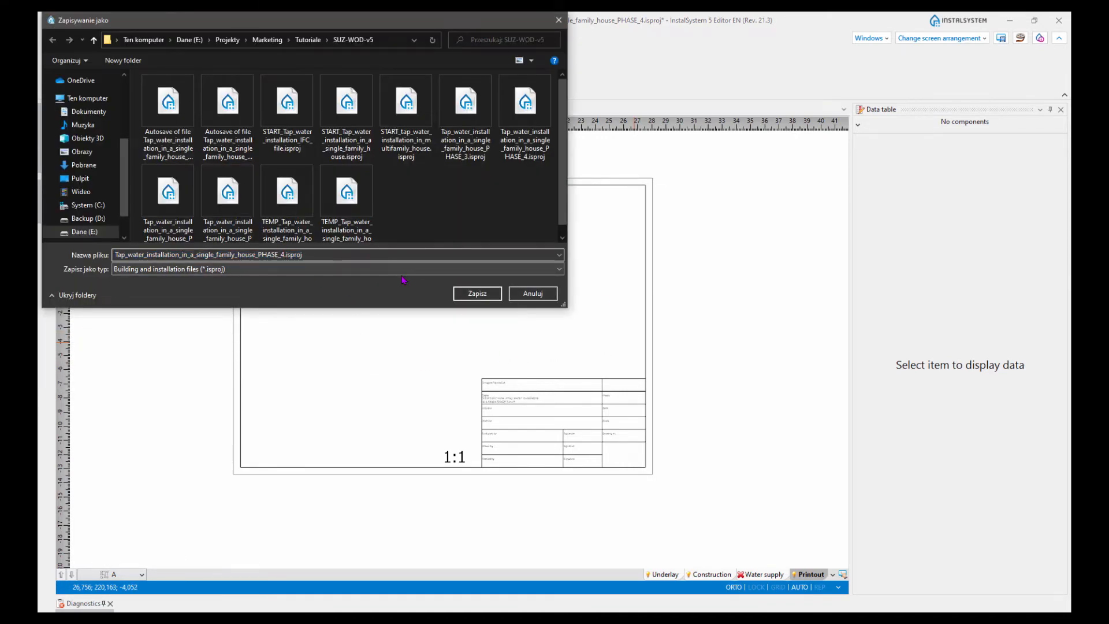
click(477, 293)
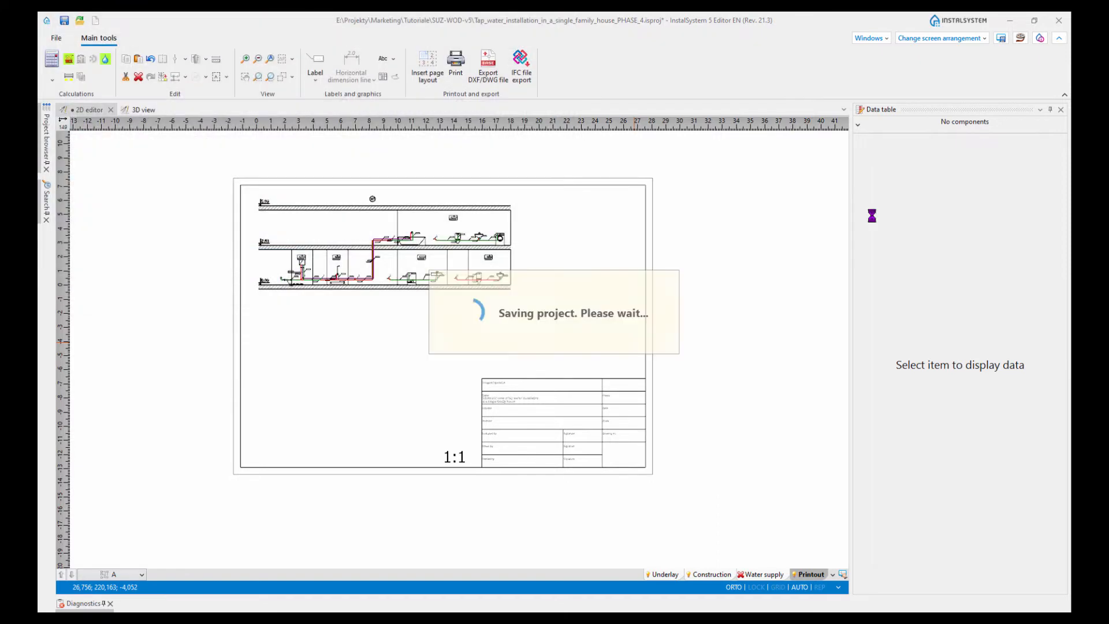
Step: Open the Printouts window and preview the graphical printouts of the ground floor, first floor and schematic view A
click(869, 39)
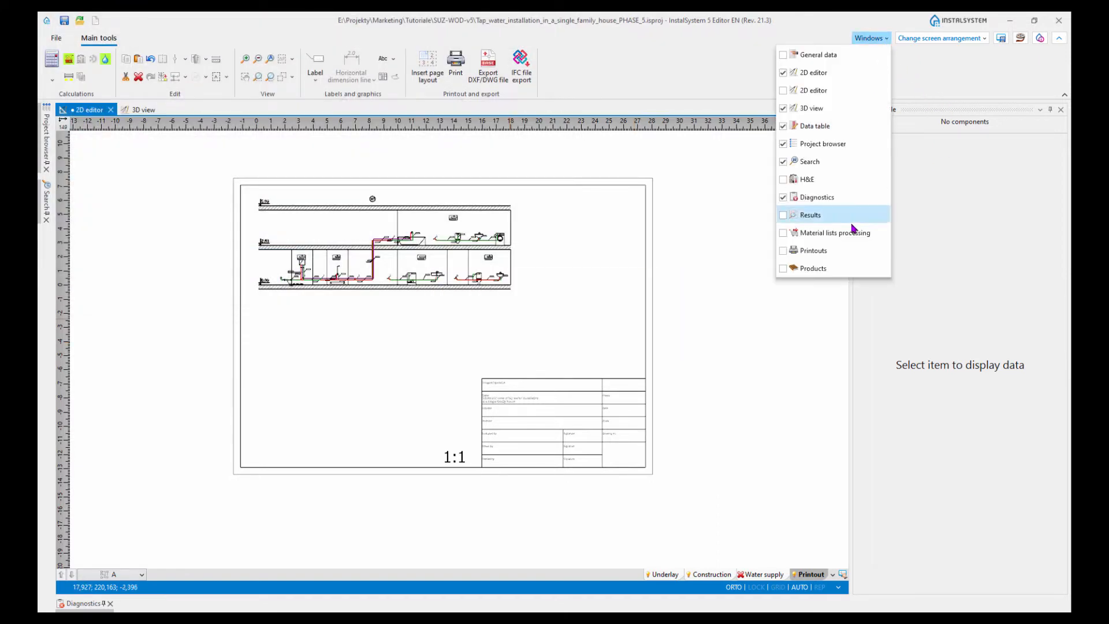
click(784, 253)
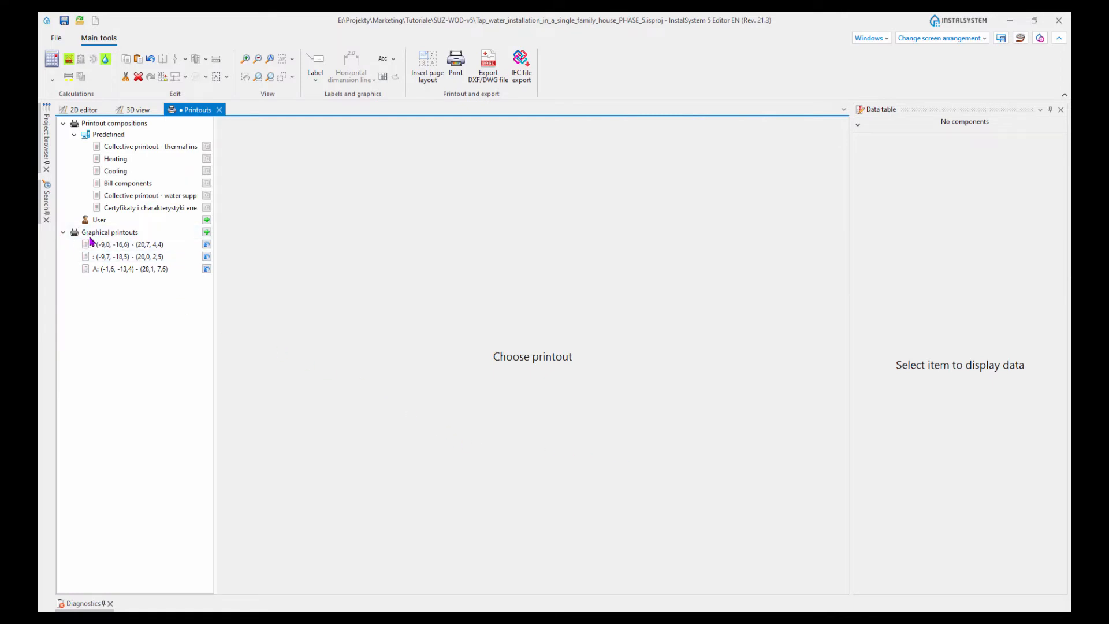
click(138, 247)
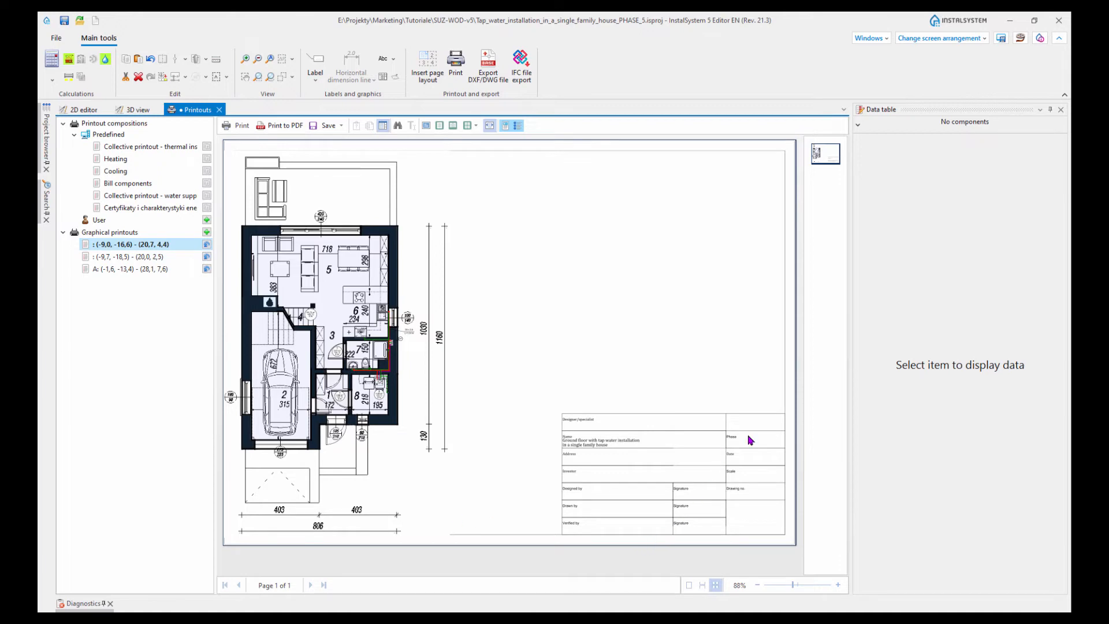
click(130, 256)
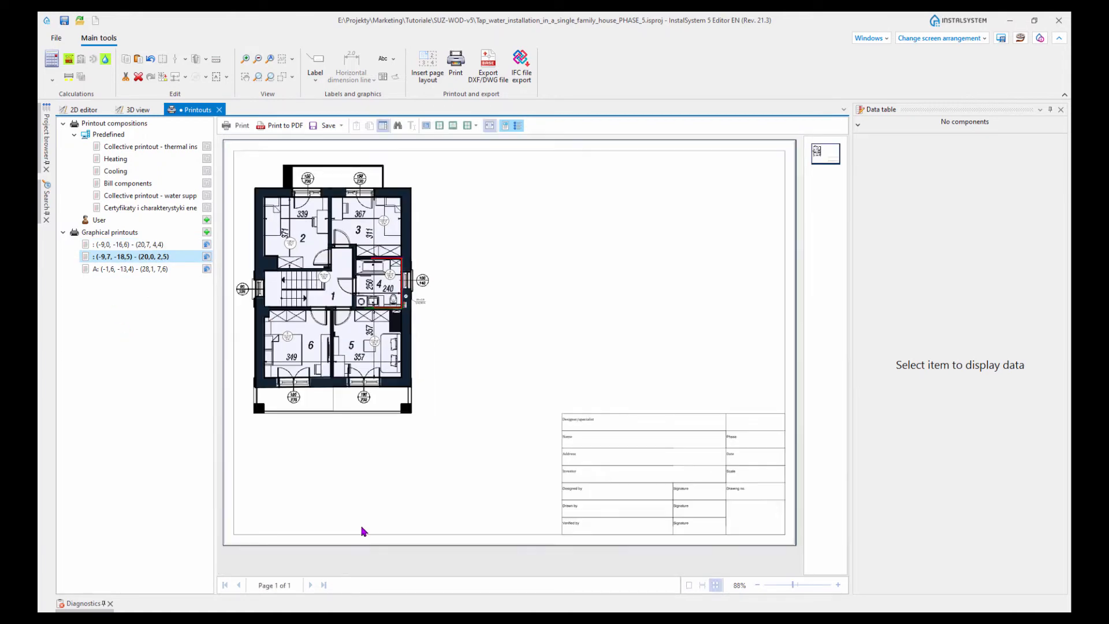
click(115, 269)
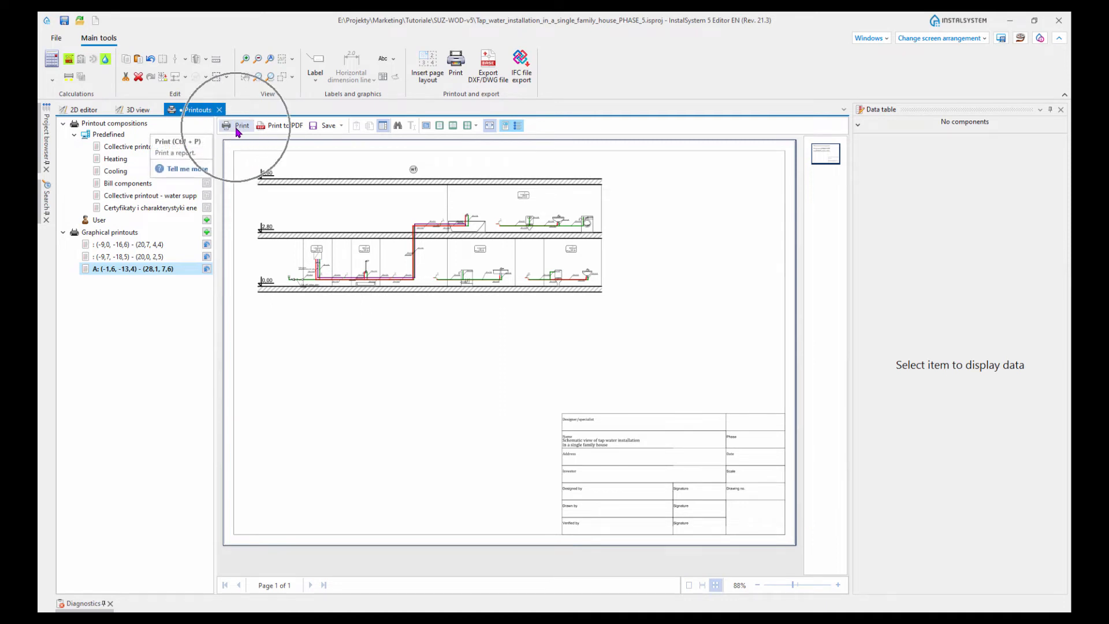
click(279, 133)
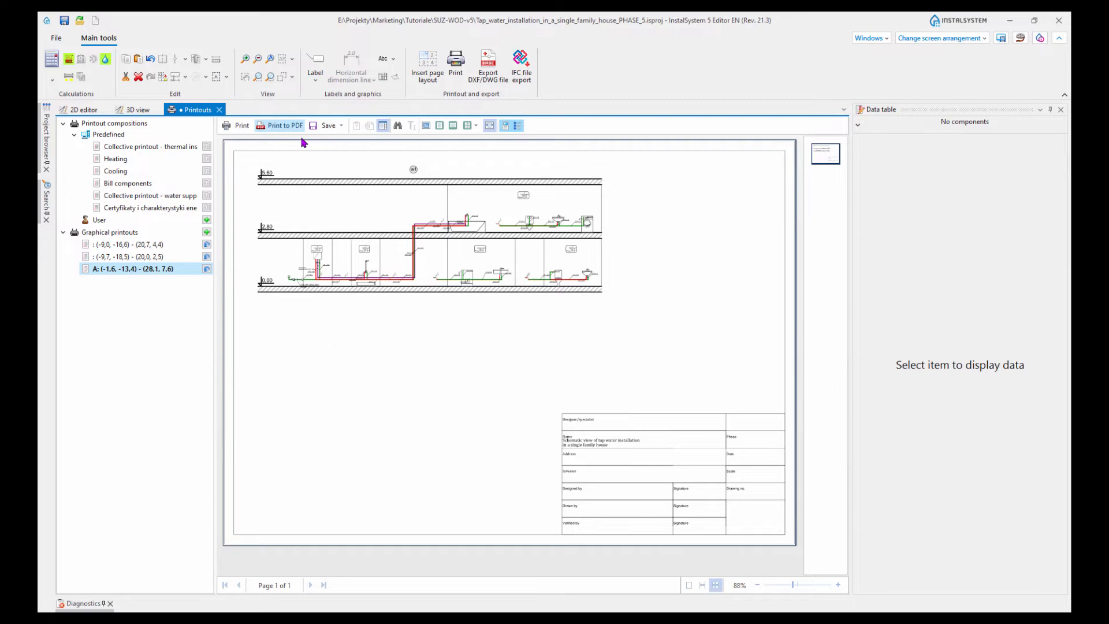
click(342, 126)
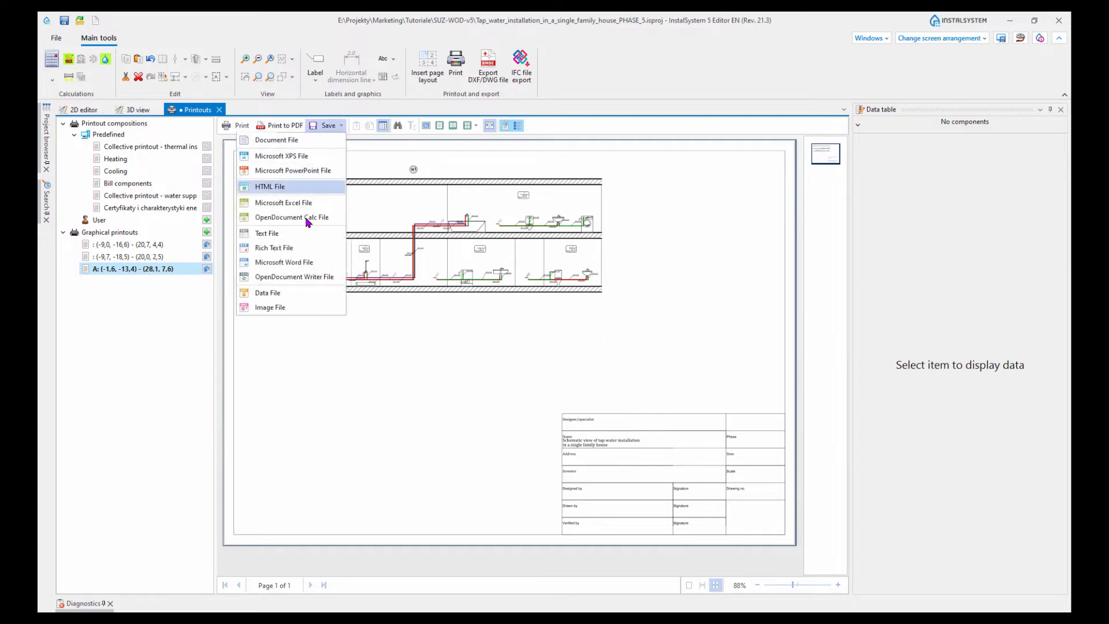
click(268, 312)
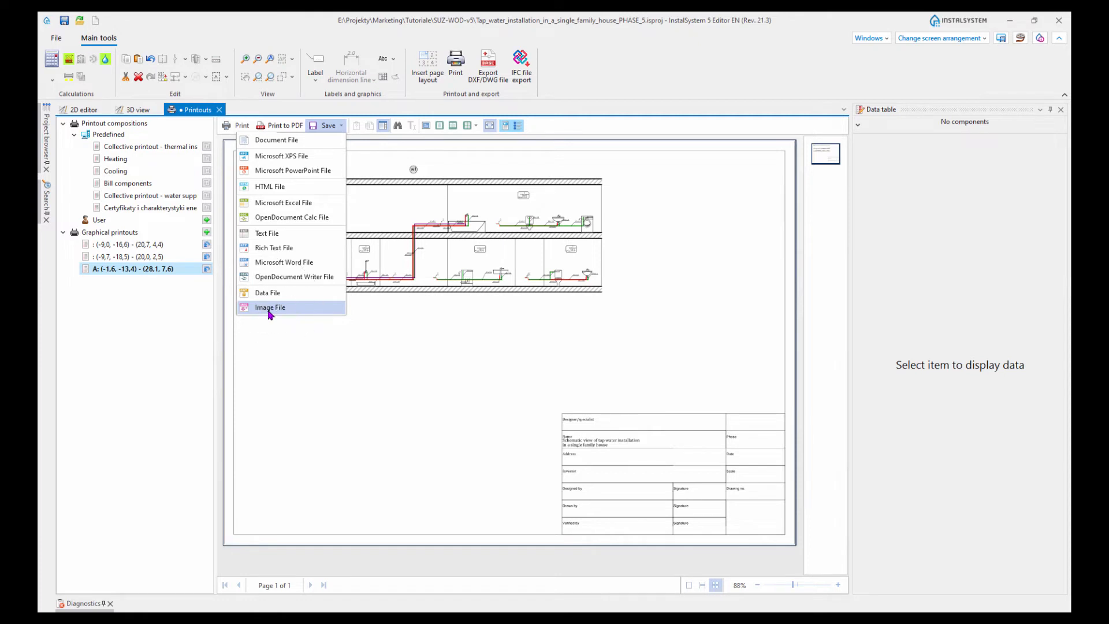
click(270, 313)
click(624, 82)
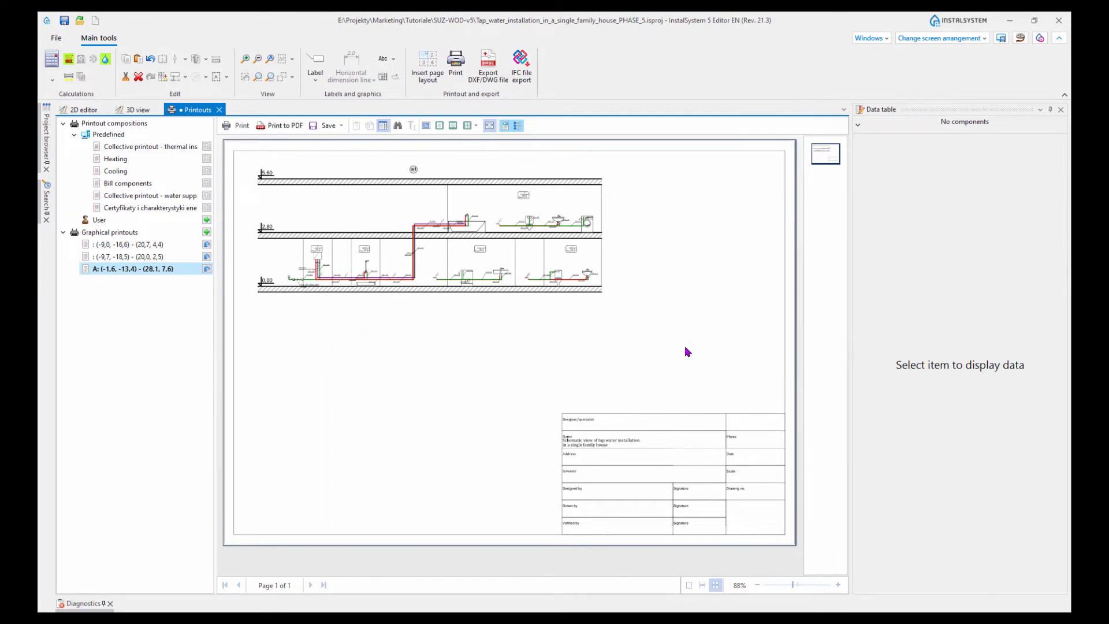
Step: Review the DXF/DWG export settings for the Ground floor, First floor and A worksheets, and close them without exporting
click(498, 83)
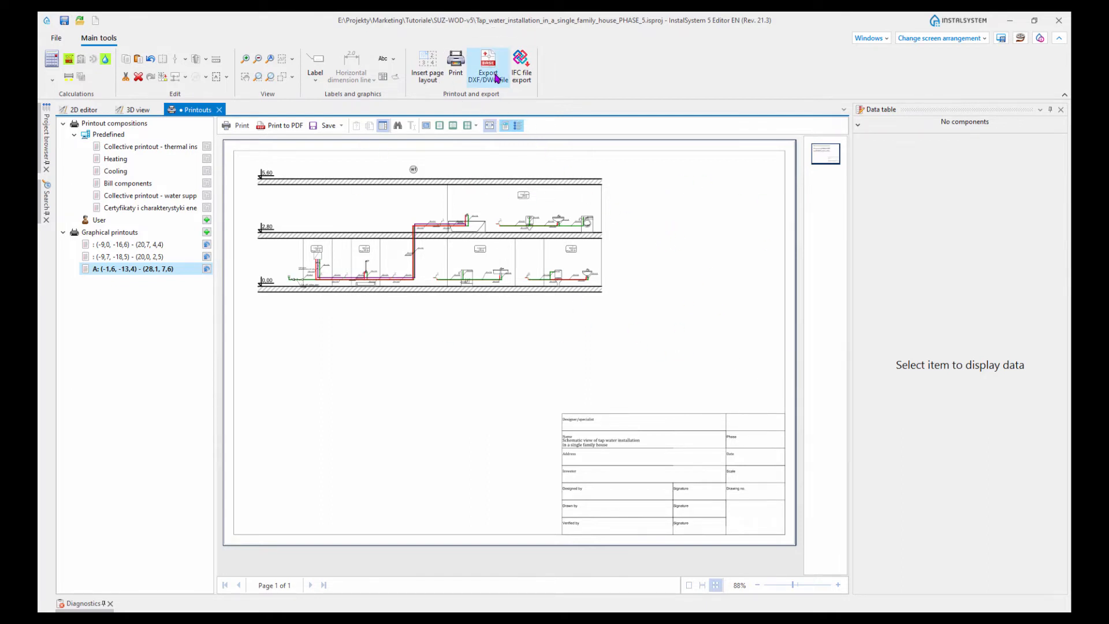
click(500, 86)
click(498, 84)
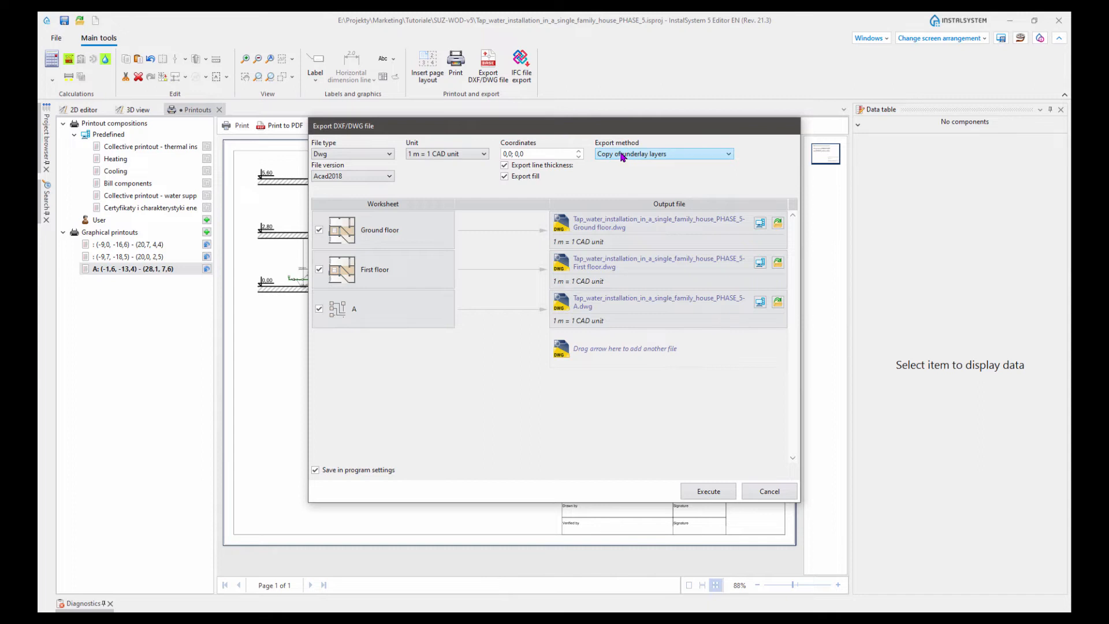
drag(617, 130, 577, 122)
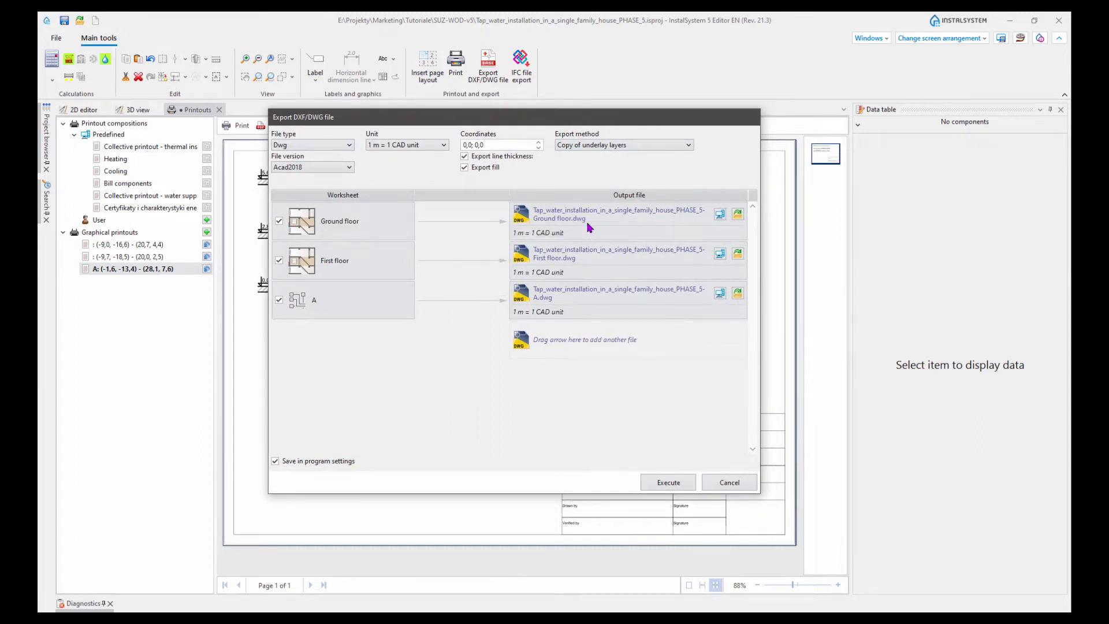
click(728, 484)
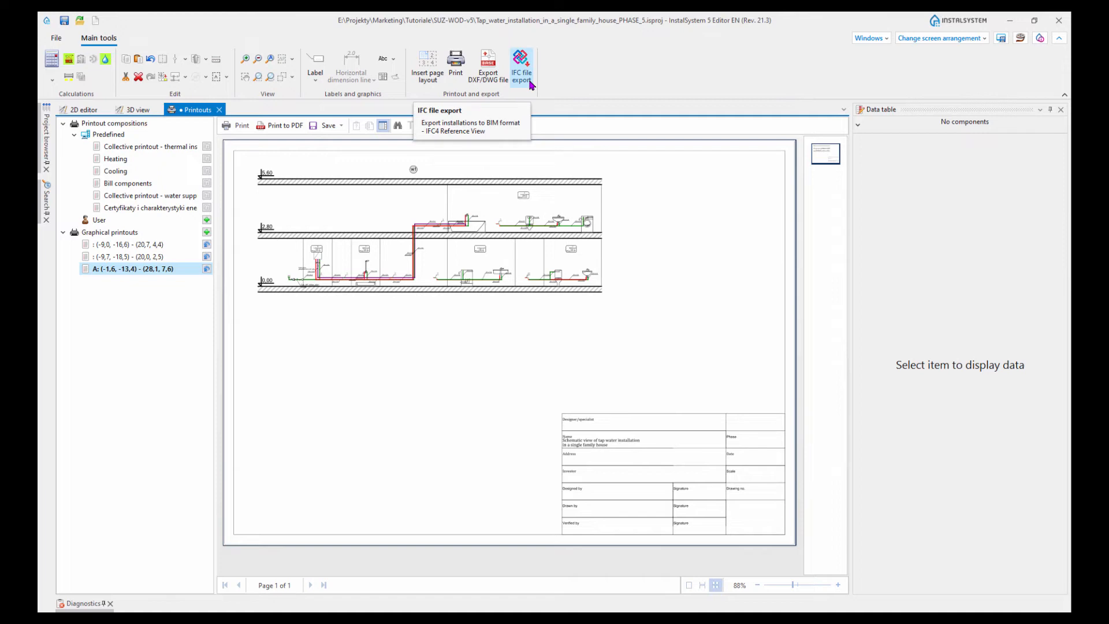
Step: Display the Ground floor worksheet in the 2D editor and examine its printout page and drawing chart
click(940, 38)
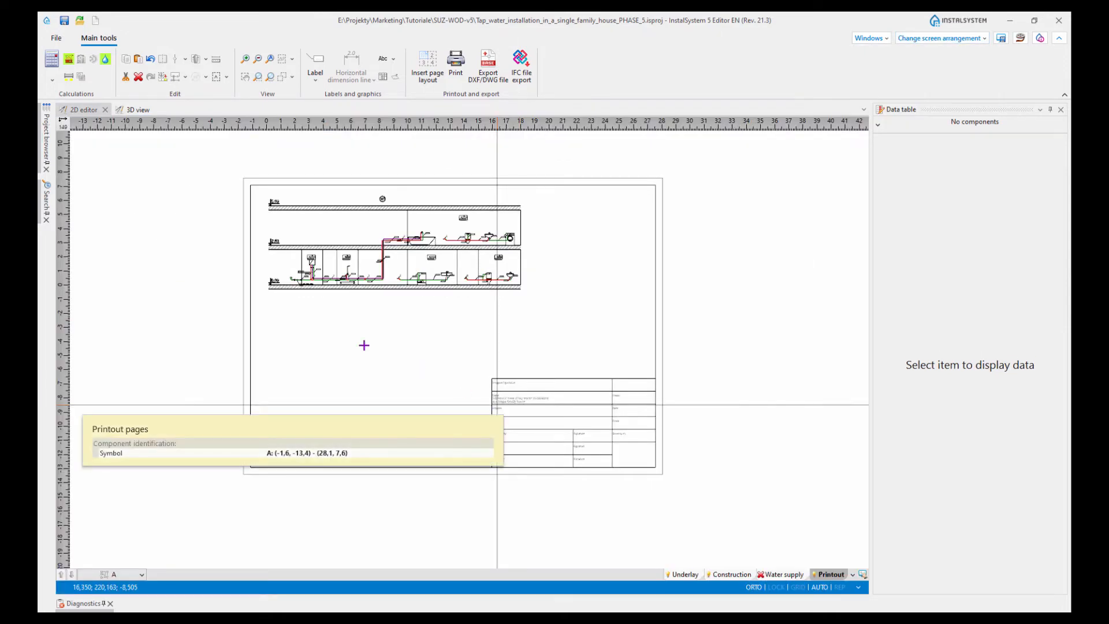
click(114, 577)
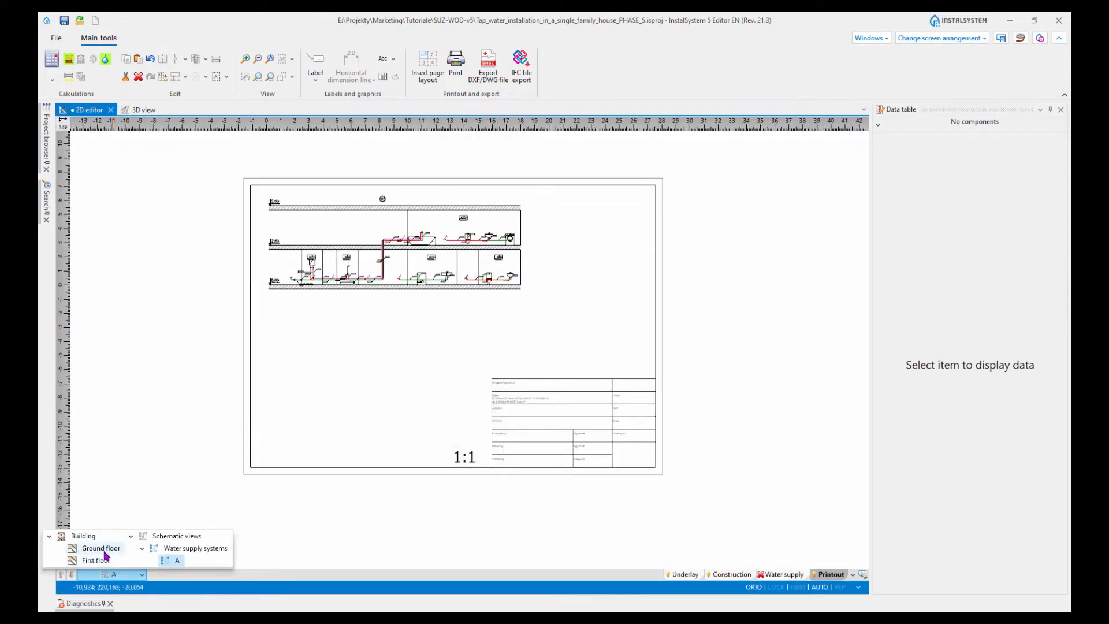
click(101, 552)
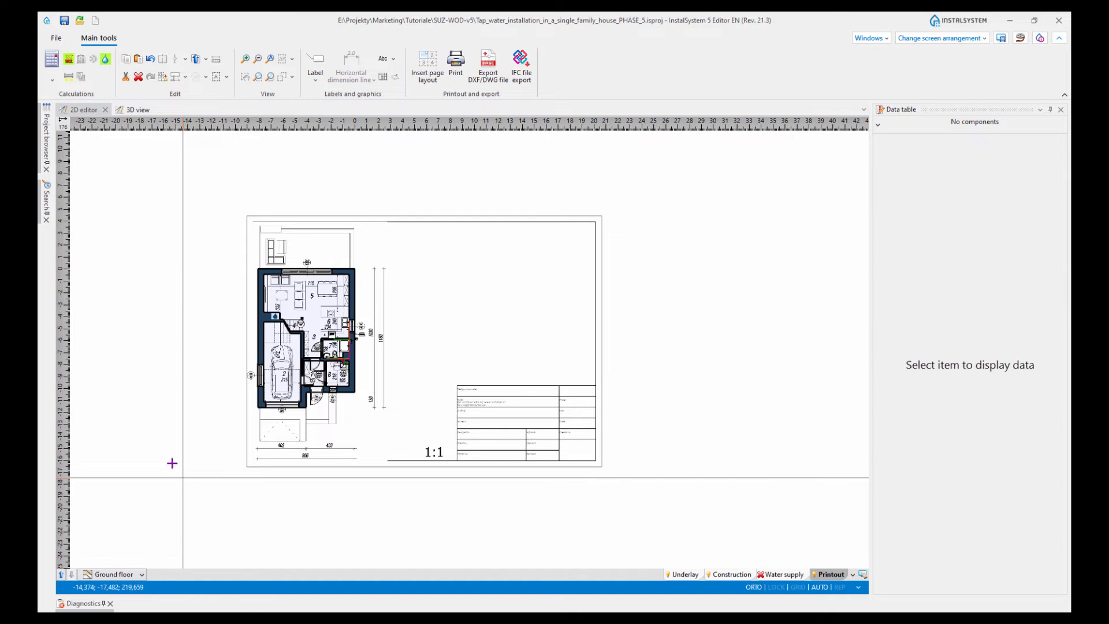
scroll(173, 396, up, 2)
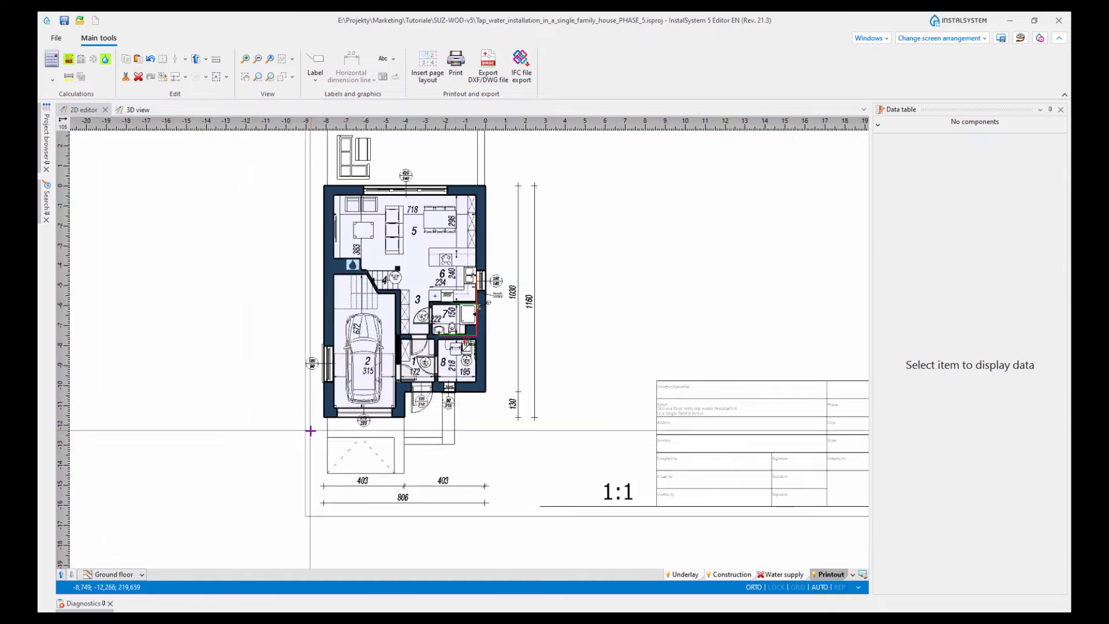
middle_drag(310, 433, 208, 442)
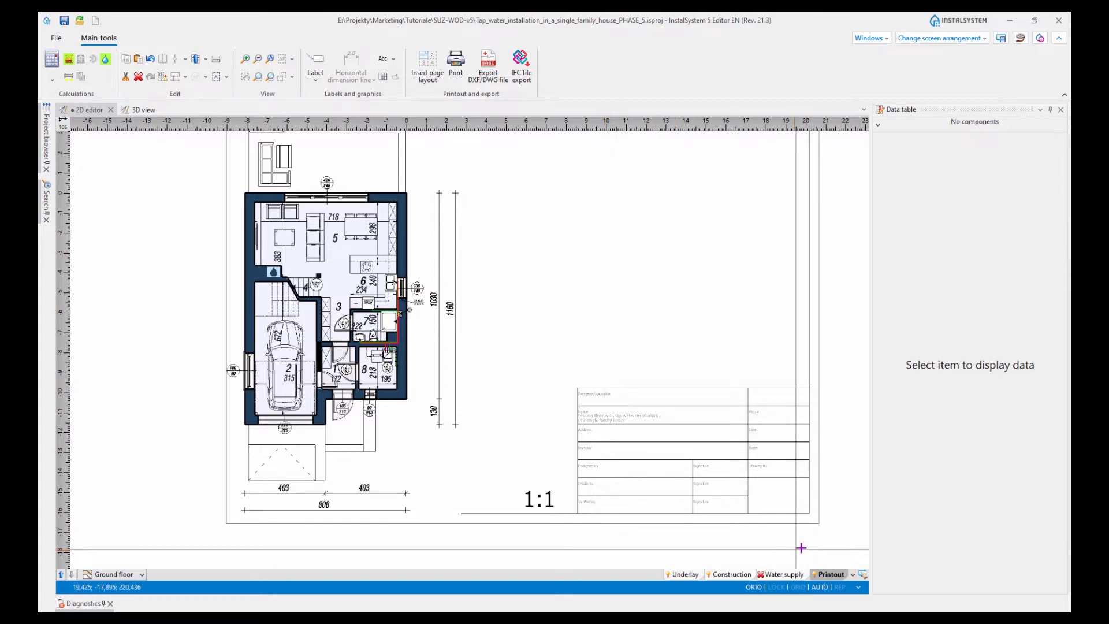
middle_drag(814, 544, 783, 549)
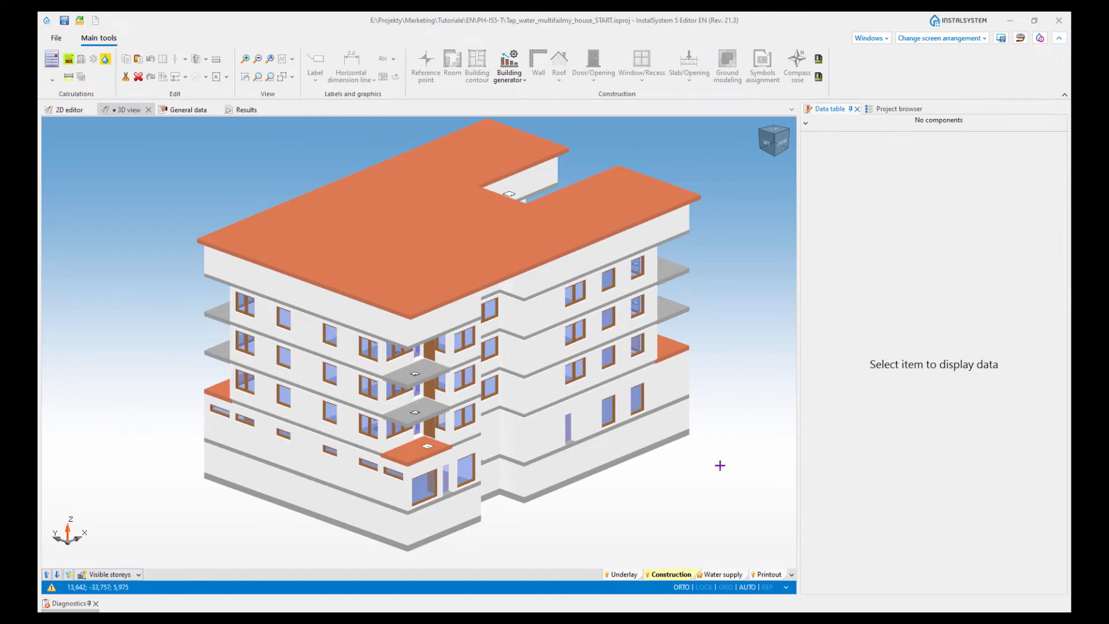
Step: Examine the exterior of the multifamily house's construction model in 3D, including its facades, balconies and roof
mouse_move(735, 384)
middle_down()
mouse_move(718, 389)
mouse_move(716, 376)
mouse_move(732, 388)
mouse_move(724, 398)
middle_up()
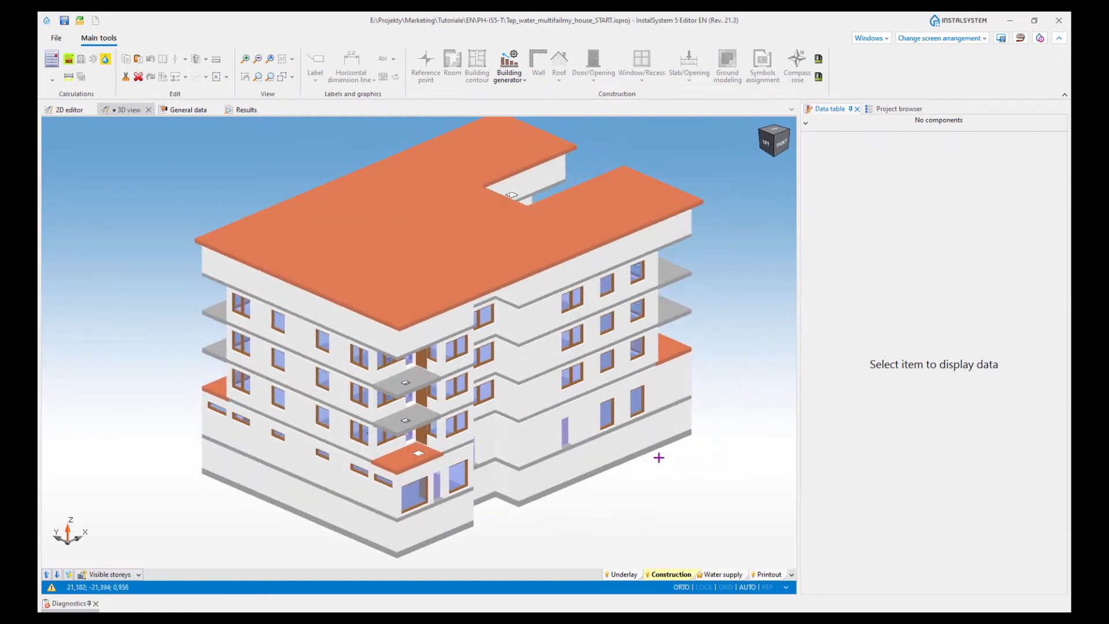
scroll(641, 447, up, 5)
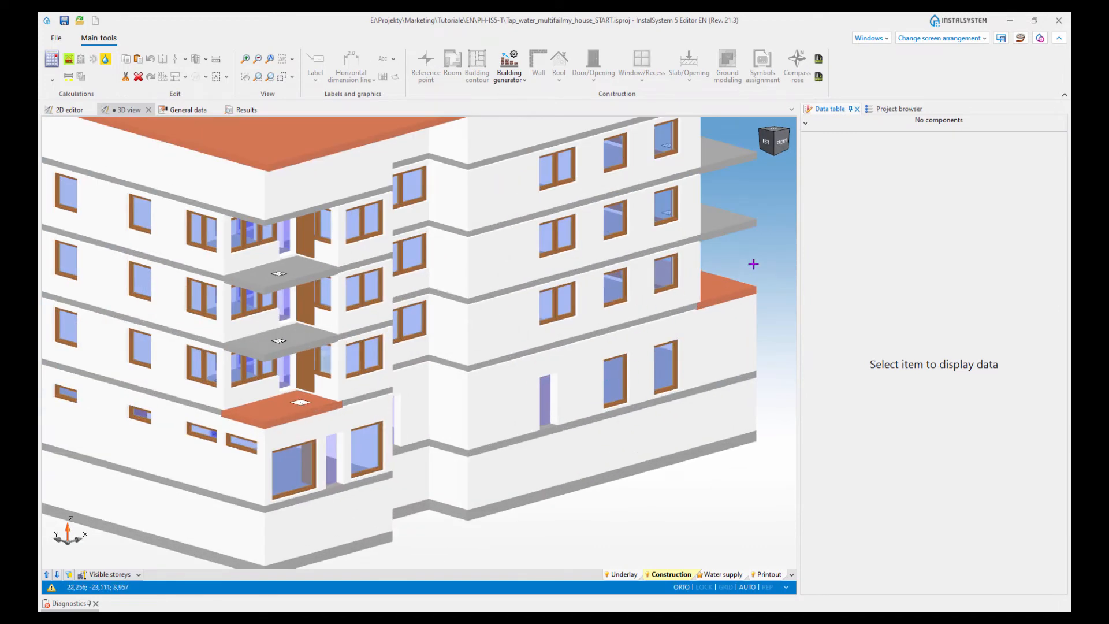
middle_drag(753, 264, 716, 314)
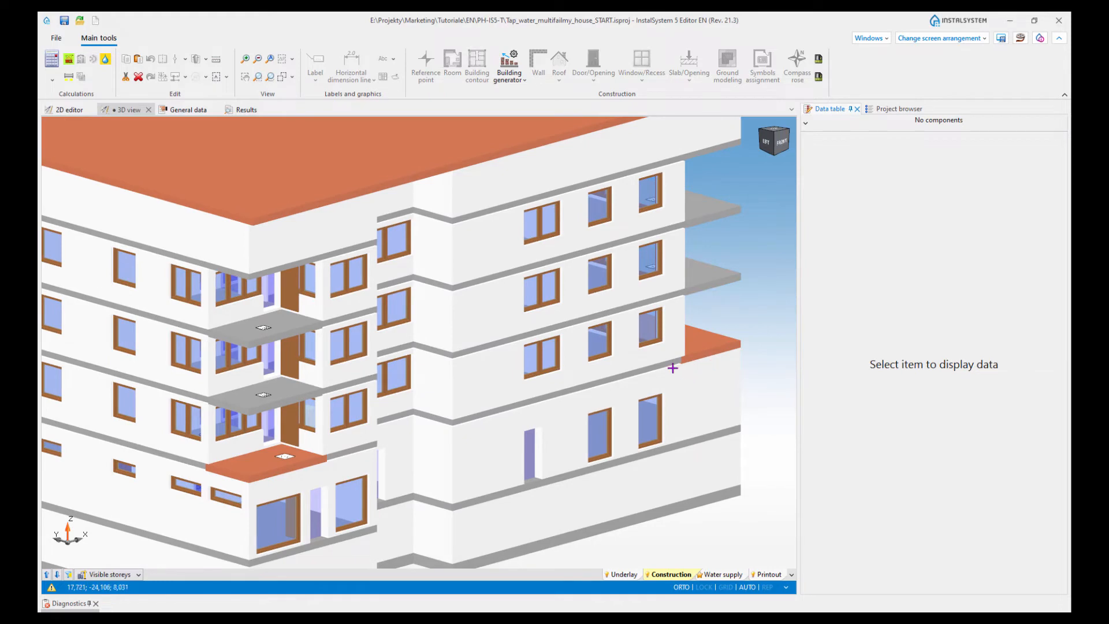
scroll(672, 356, down, 5)
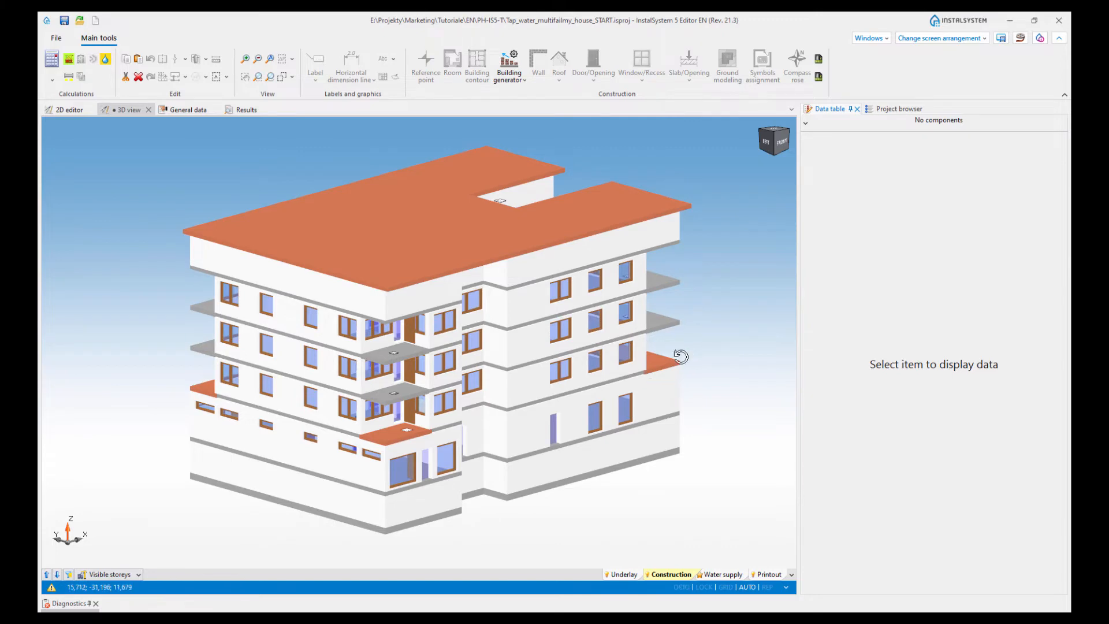
mouse_move(681, 355)
shift+middle_down()
mouse_move(705, 353)
mouse_move(680, 367)
shift+middle_up()
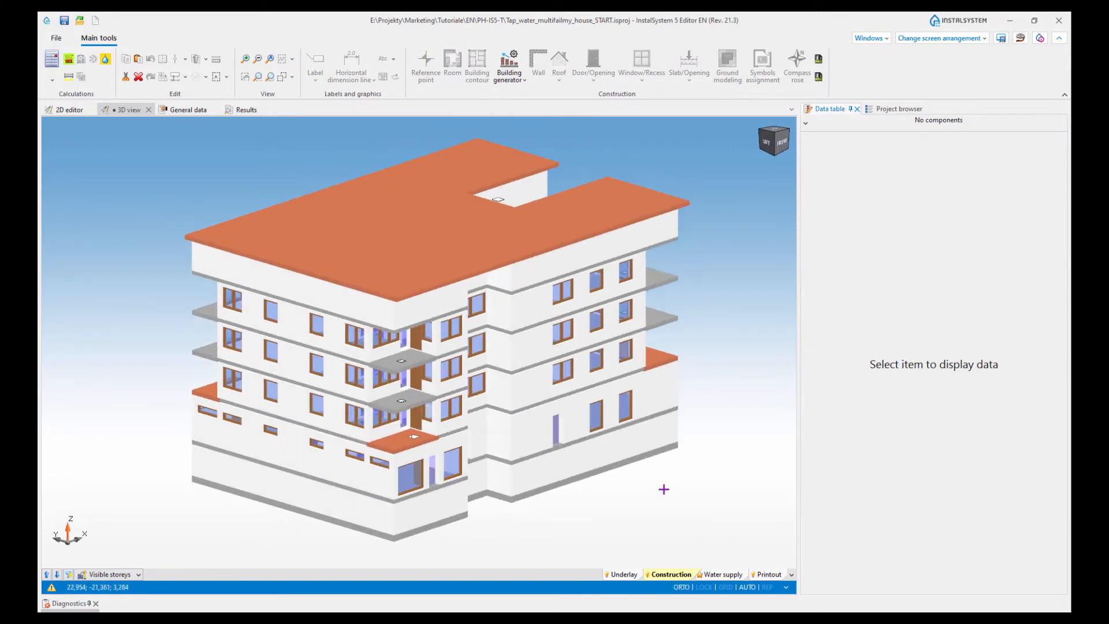
Step: Display the Water supply layer of the multifamily house in 3D and limit the visible storeys to the Basement
click(721, 574)
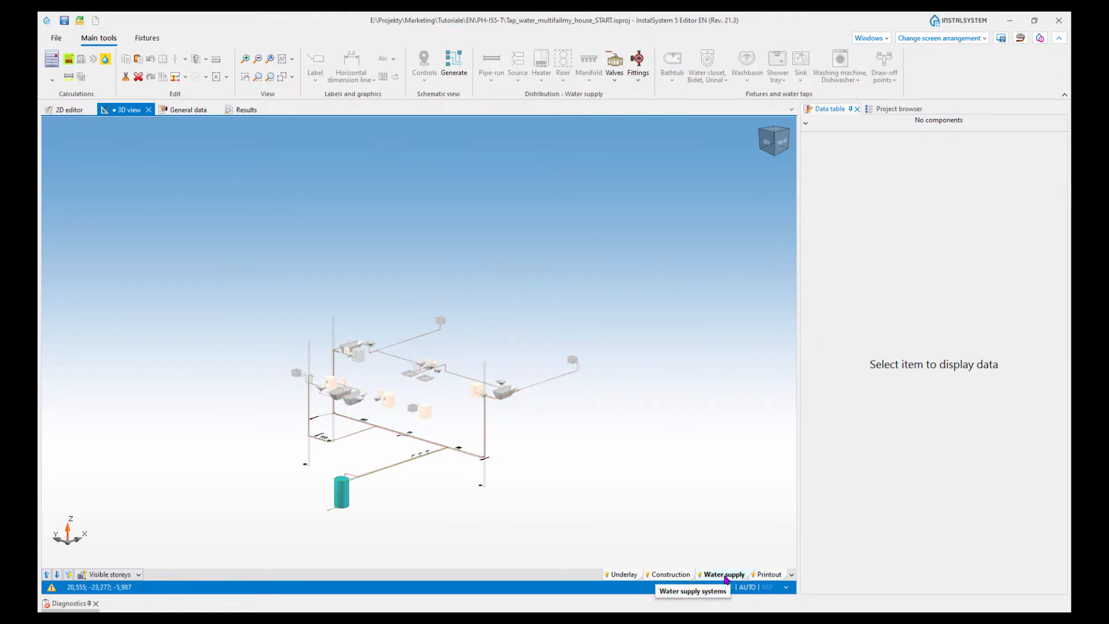
middle_drag(450, 514, 468, 480)
scroll(461, 481, up, 3)
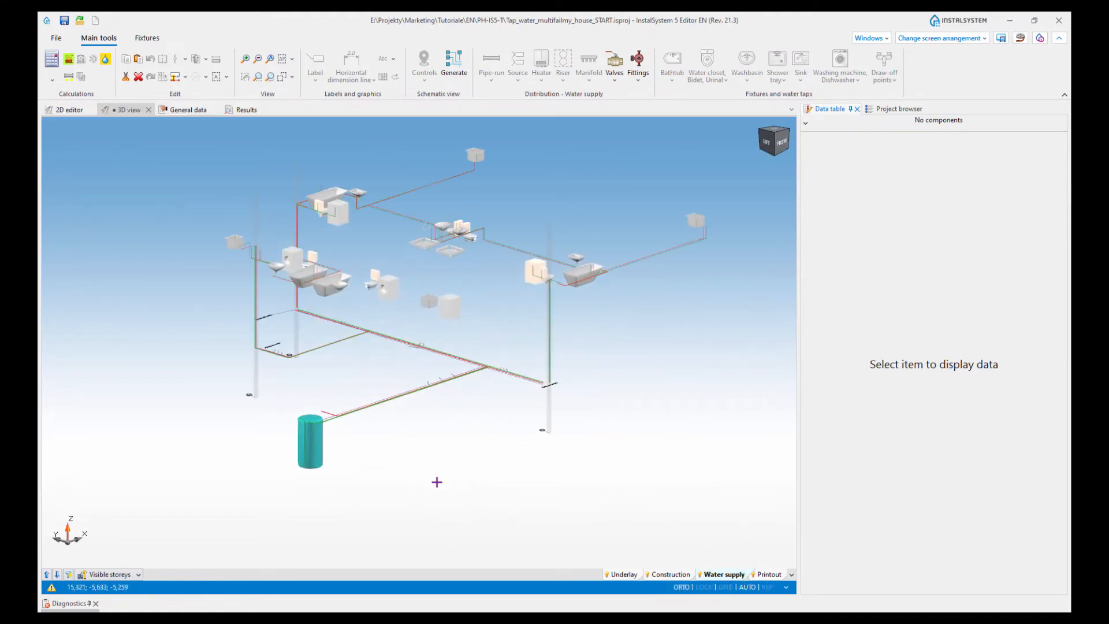
click(138, 576)
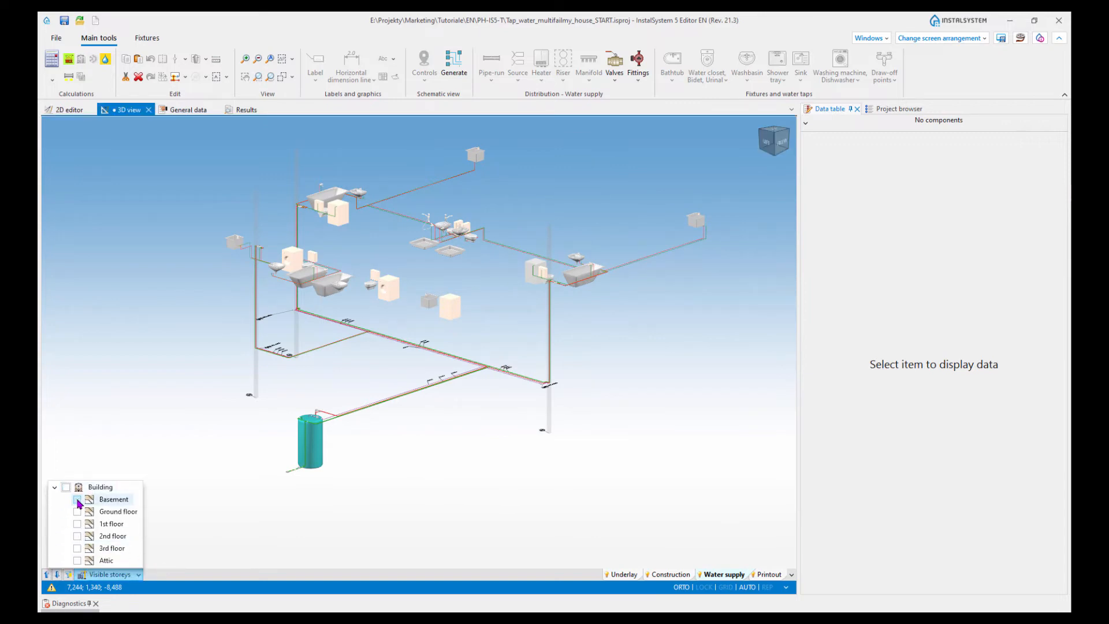
click(76, 499)
click(391, 507)
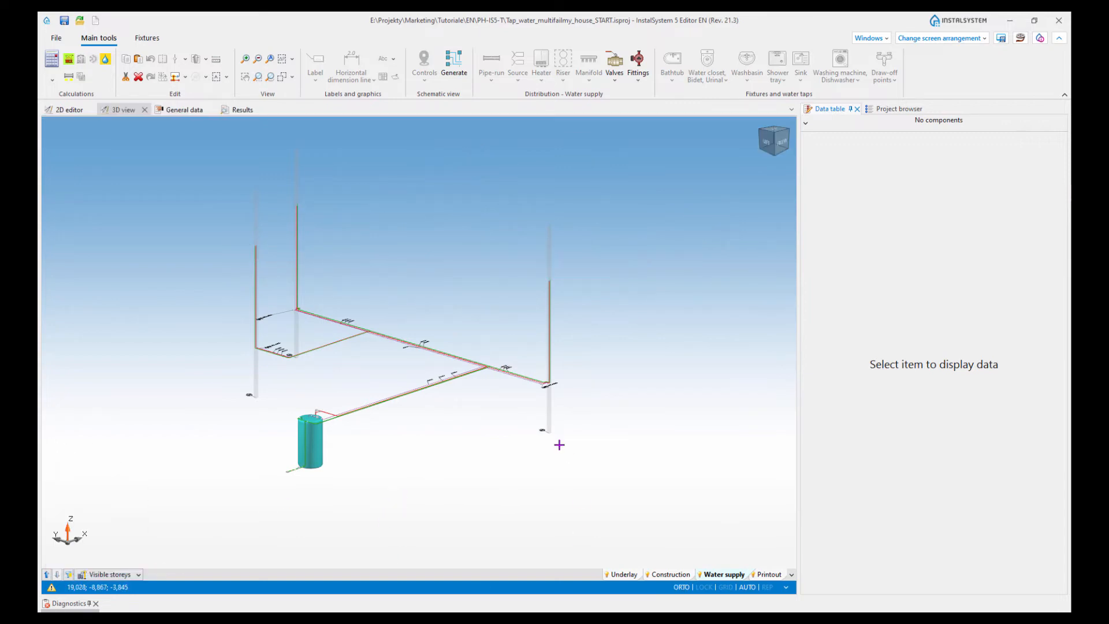
Step: Examine the basement's cold water inlet beside the tank, including its shut-off valves, water meter, backflow preventer and filter
middle_drag(560, 446, 509, 438)
scroll(375, 467, up, 3)
scroll(376, 468, up, 3)
scroll(509, 437, up, 2)
scroll(574, 419, up, 2)
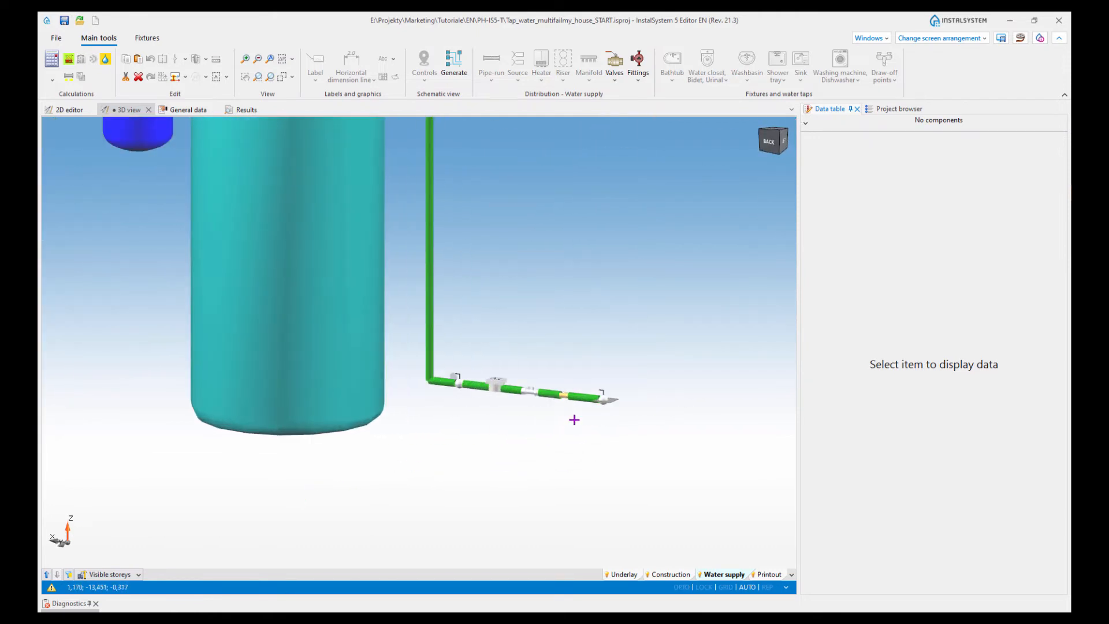
scroll(610, 405, up, 2)
scroll(604, 408, up, 2)
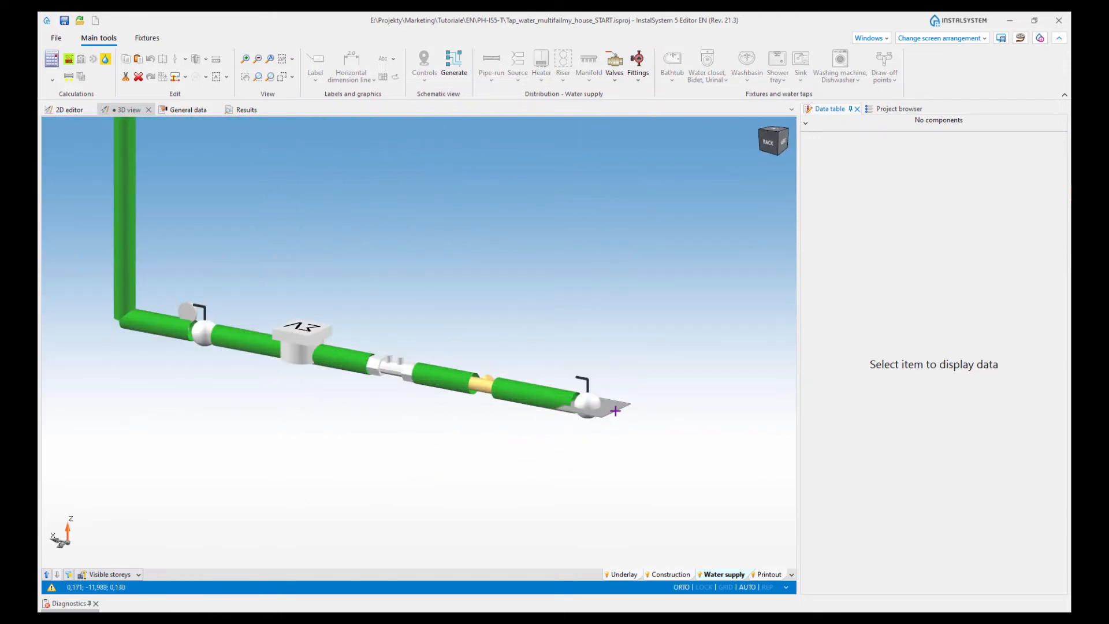
middle_drag(481, 437, 529, 446)
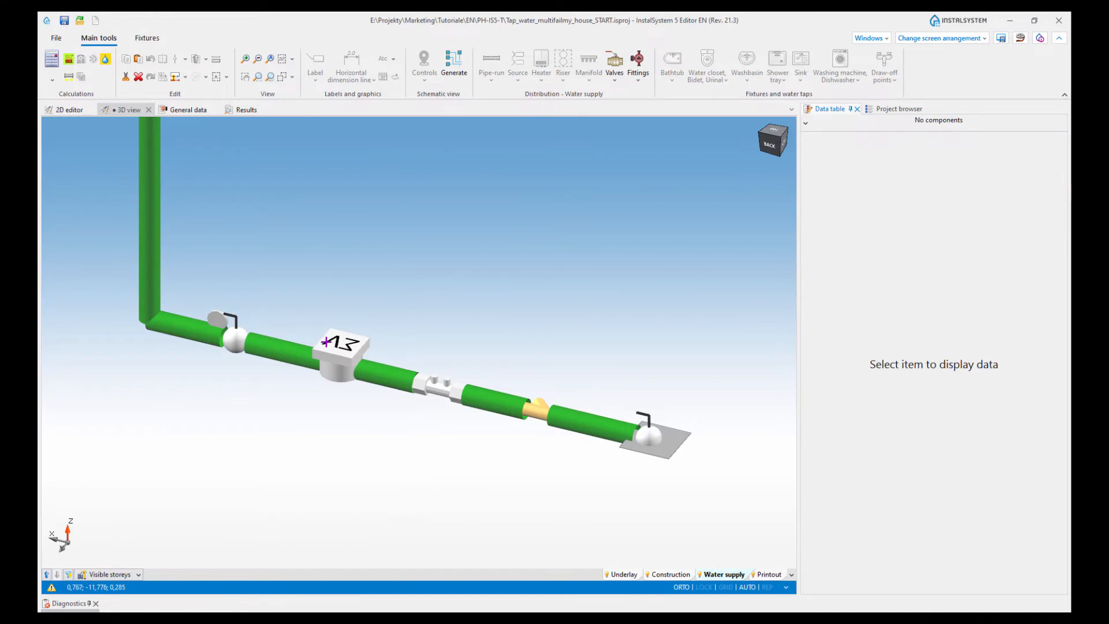
mouse_move(359, 295)
shift+middle_down()
mouse_move(347, 315)
mouse_move(301, 326)
mouse_move(372, 312)
shift+middle_up()
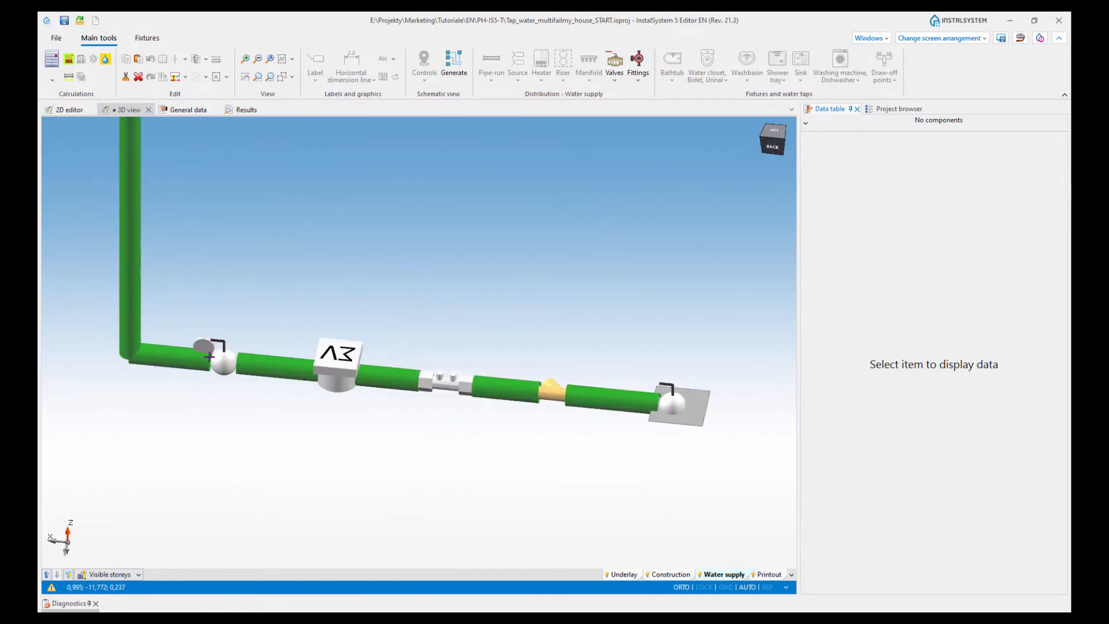
Step: Examine the valves and pump on the cold water and circulation pipes connected to the top of the tank
scroll(210, 356, down, 6)
middle_drag(248, 292, 352, 278)
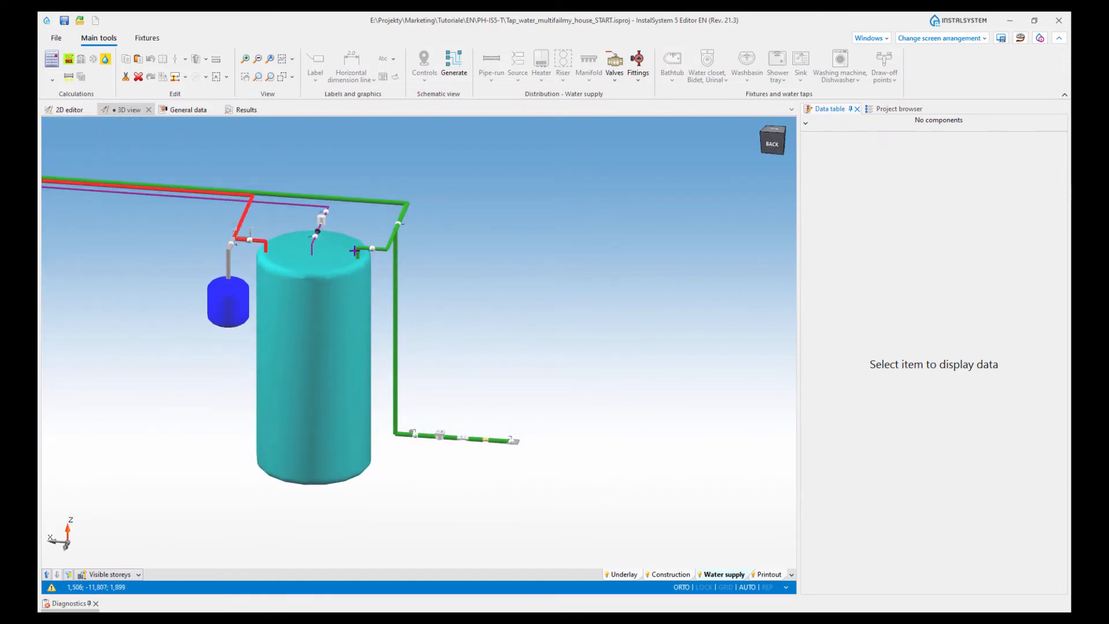
scroll(379, 216, up, 5)
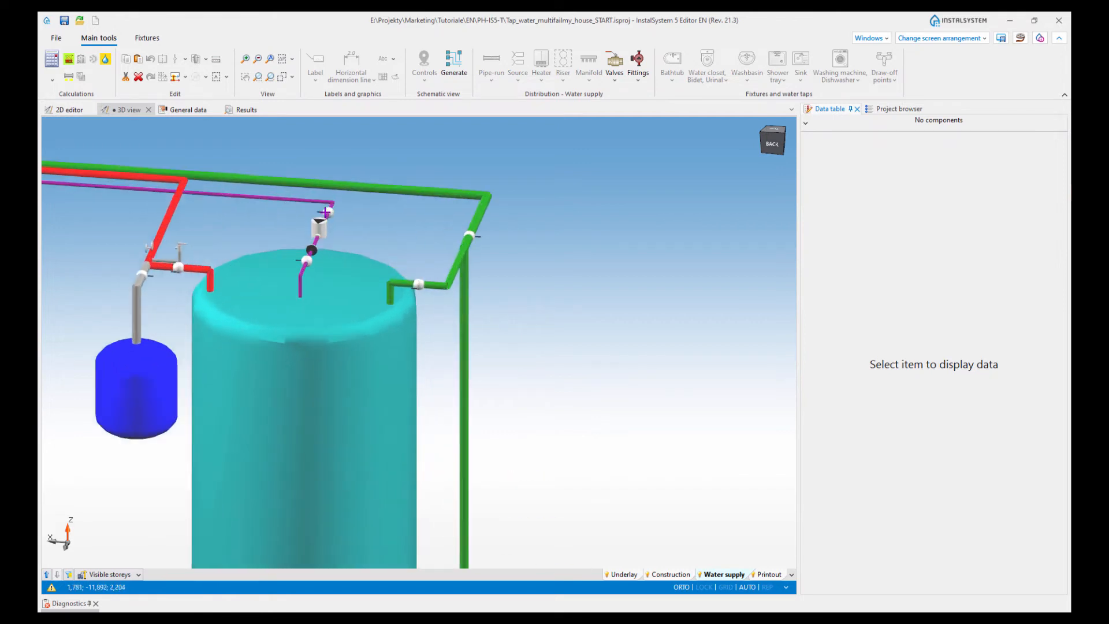
shift+middle_drag(379, 215, 403, 212)
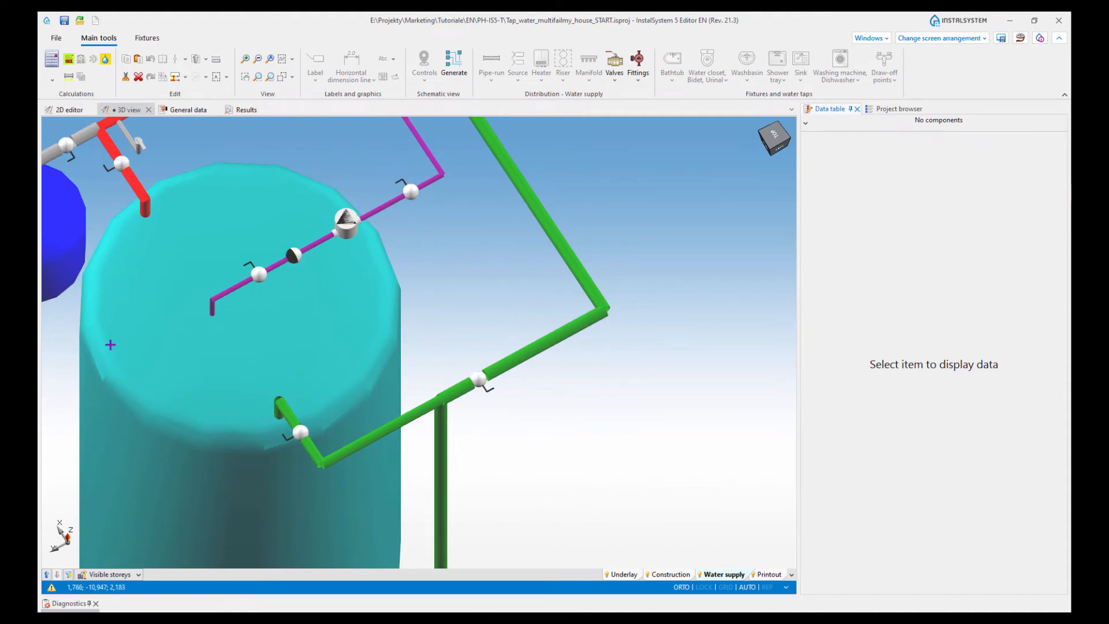
Step: Examine the hot water outlet of the tank with its expansion vessel, safety valve and shut-off valves from several sides
scroll(169, 305, down, 3)
shift+middle_drag(116, 316, 248, 428)
middle_drag(280, 344, 343, 173)
shift+middle_drag(245, 341, 301, 280)
scroll(389, 353, up, 3)
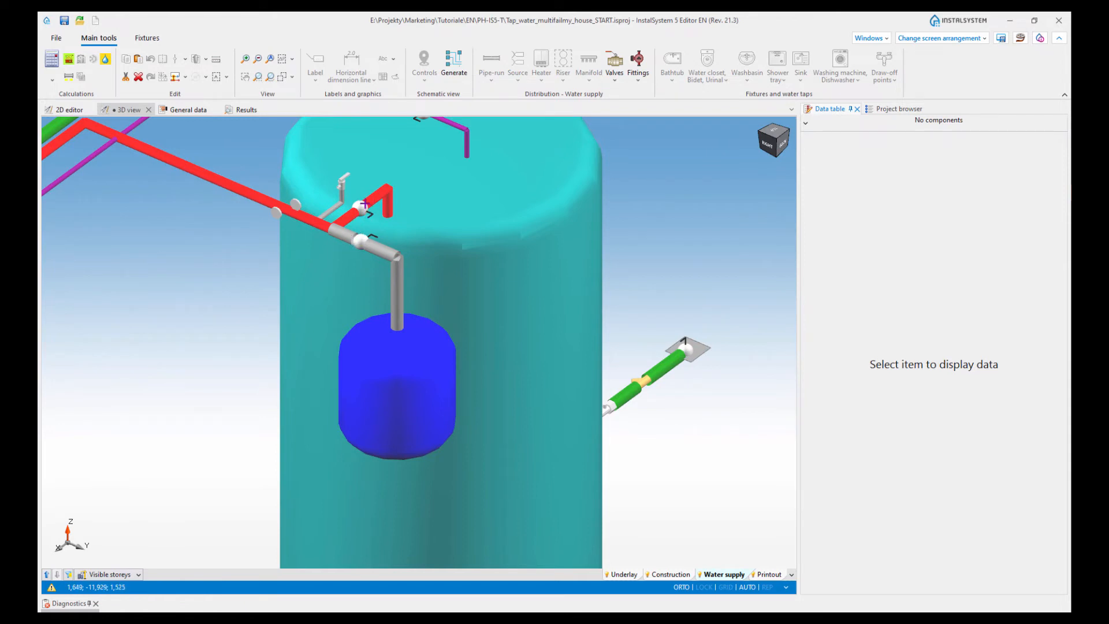
scroll(472, 241, down, 5)
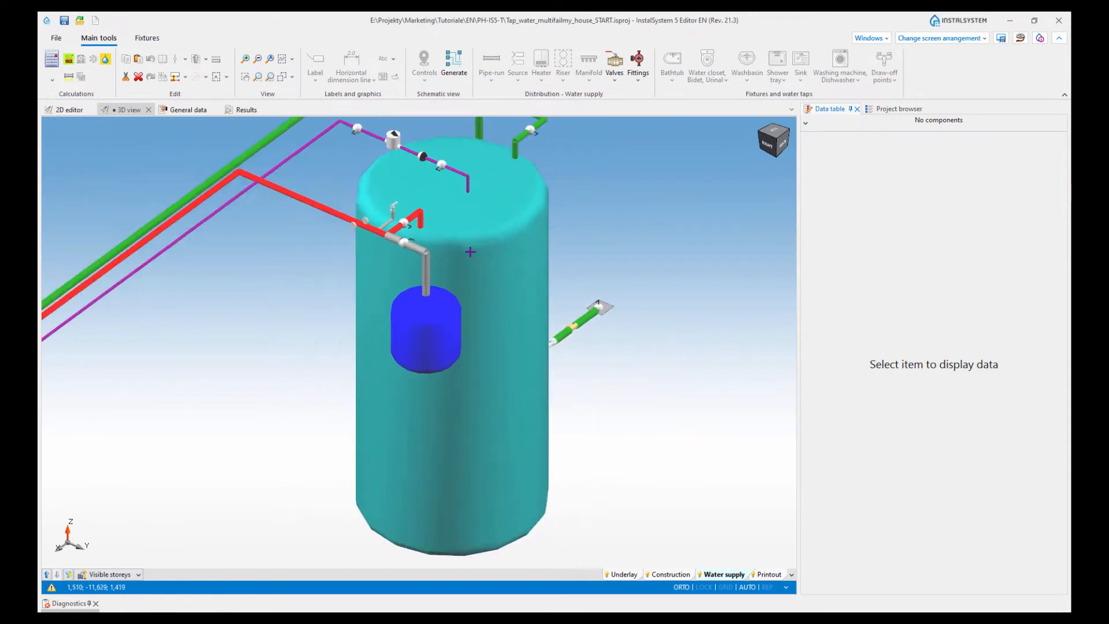
shift+middle_drag(574, 213, 520, 239)
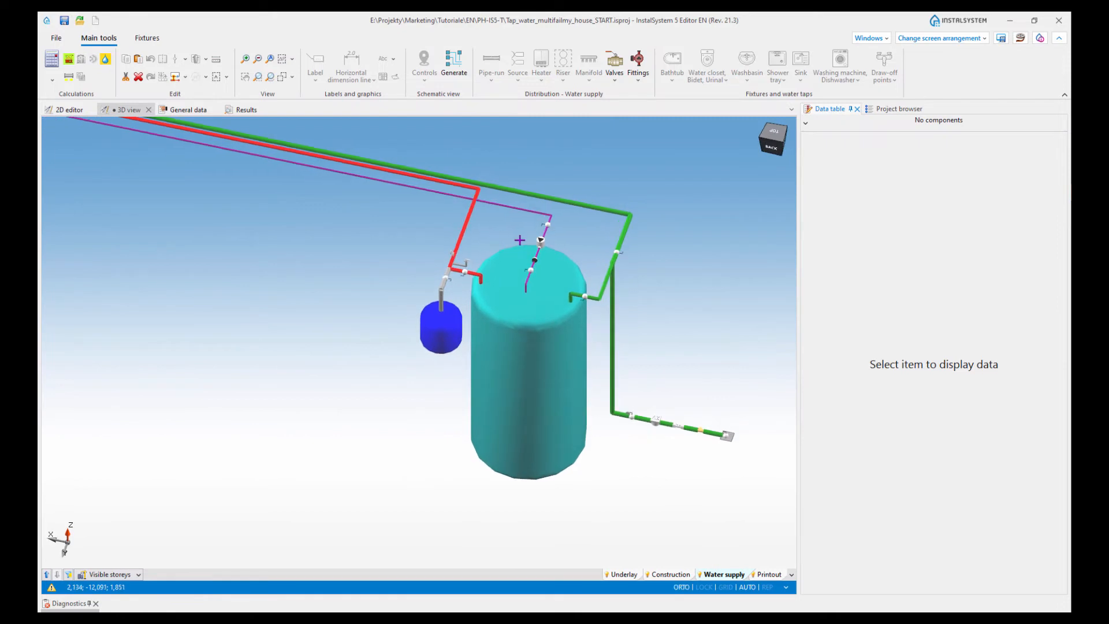
middle_drag(602, 262, 516, 255)
Step: Review the insertable valves and fittings in the 3D view, and compare the fittings available in the 2D editor
click(613, 81)
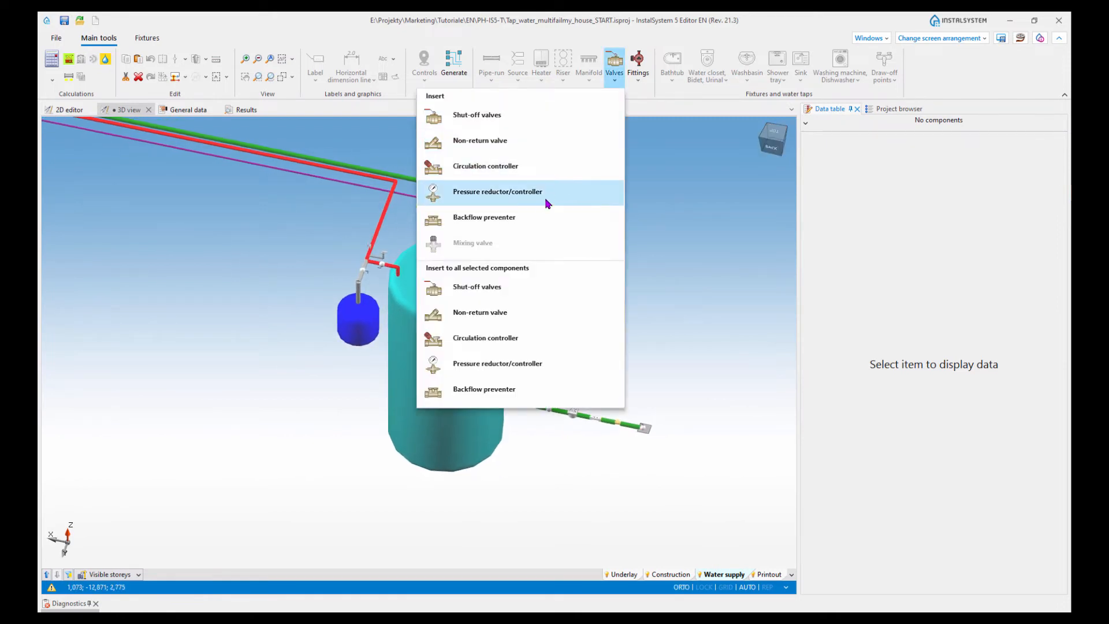
click(636, 84)
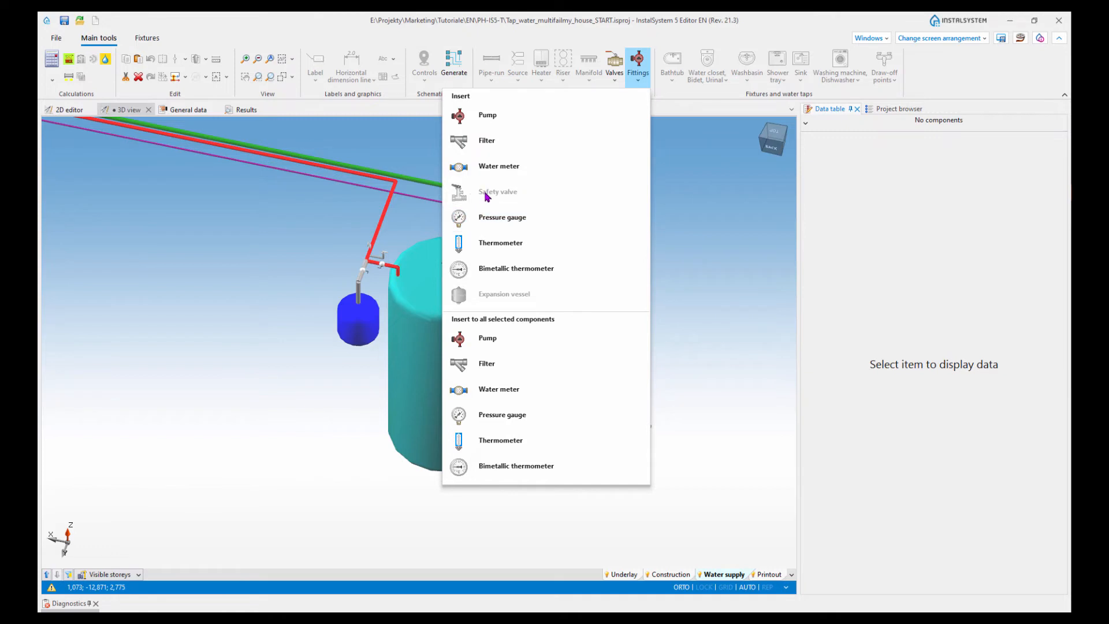
click(362, 400)
mouse_move(395, 388)
shift+middle_down()
mouse_move(381, 372)
mouse_move(477, 396)
mouse_move(401, 389)
shift+middle_up()
click(70, 115)
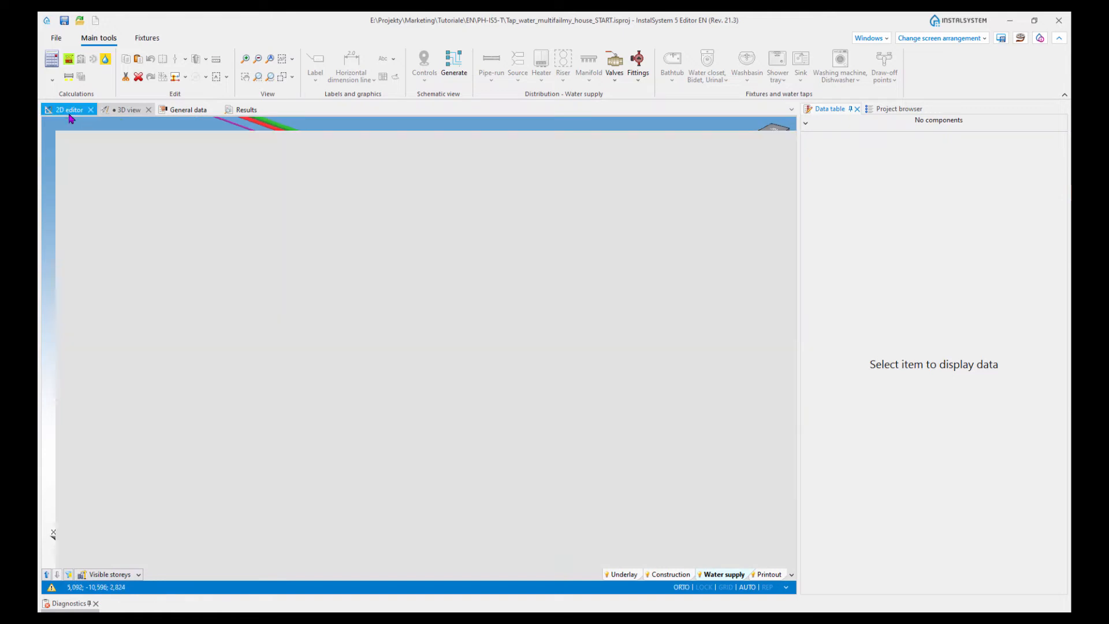
click(638, 80)
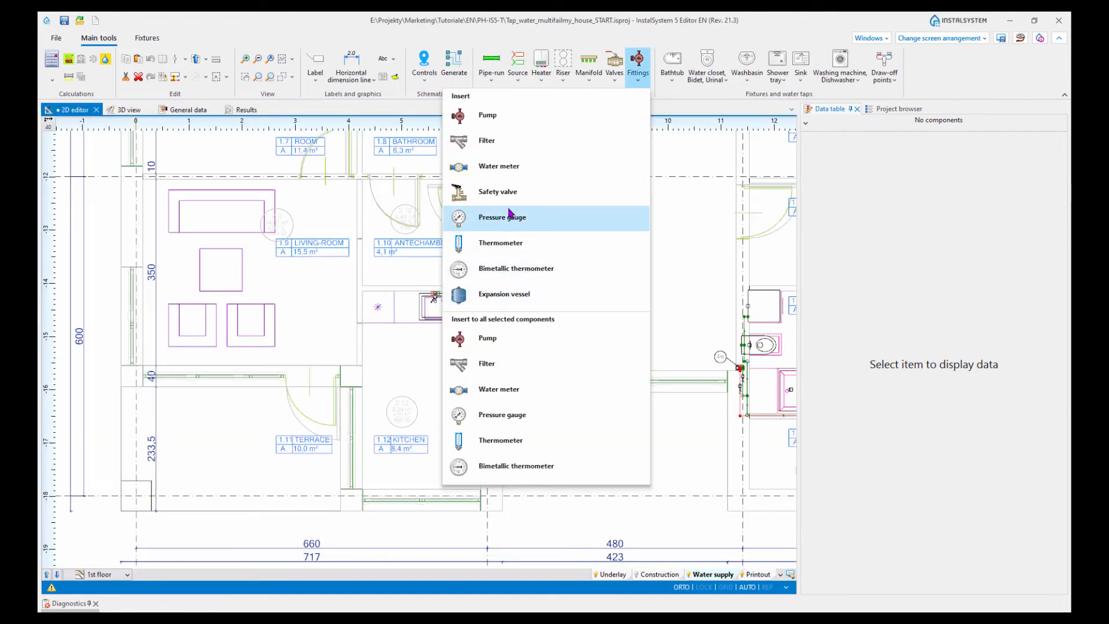
Step: Return to the 3D view and examine the basement distribution pipes running from the tank to the risers
click(127, 110)
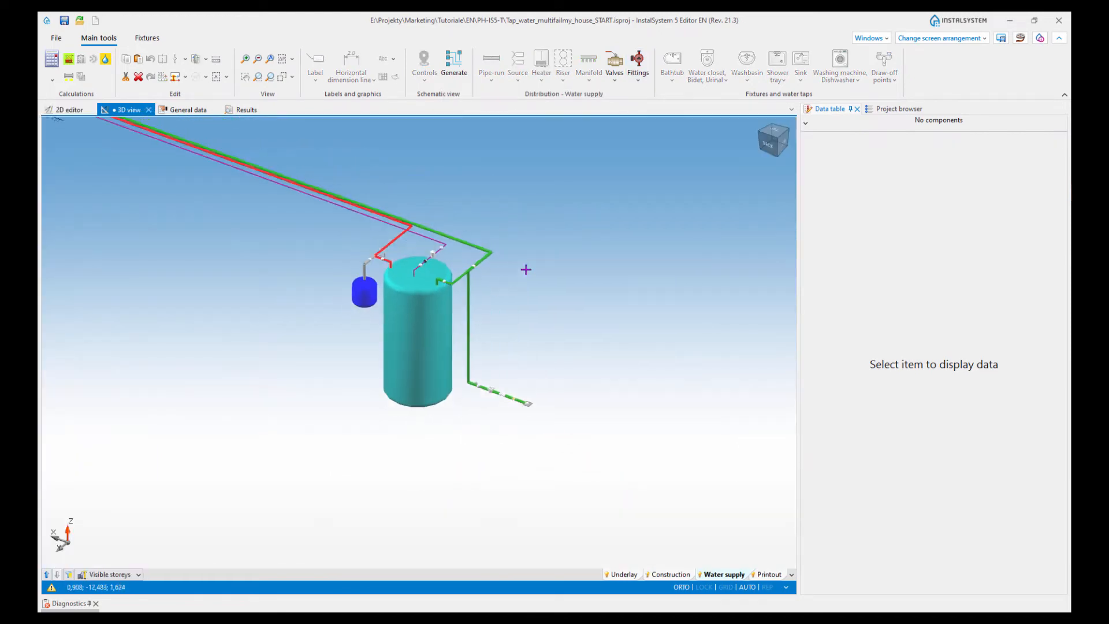
middle_drag(525, 269, 500, 267)
scroll(583, 244, up, 8)
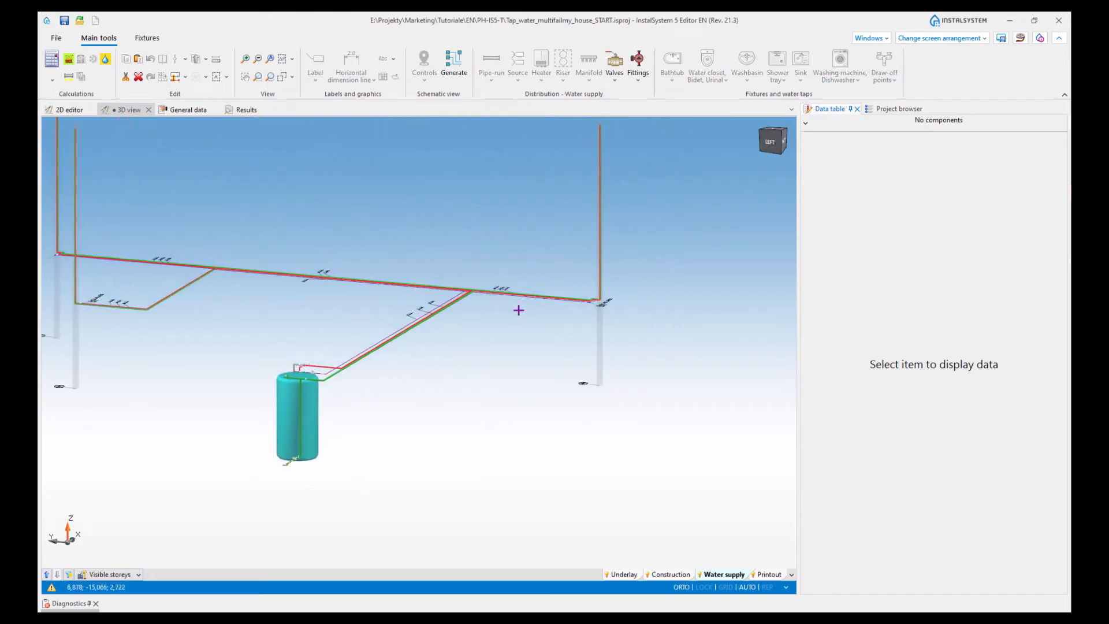
Step: Switch the 3D view up from the basement storey and examine the fixtures and pipes connected to the risers from several sides
shift+middle_drag(652, 276, 613, 348)
scroll(613, 348, down, 3)
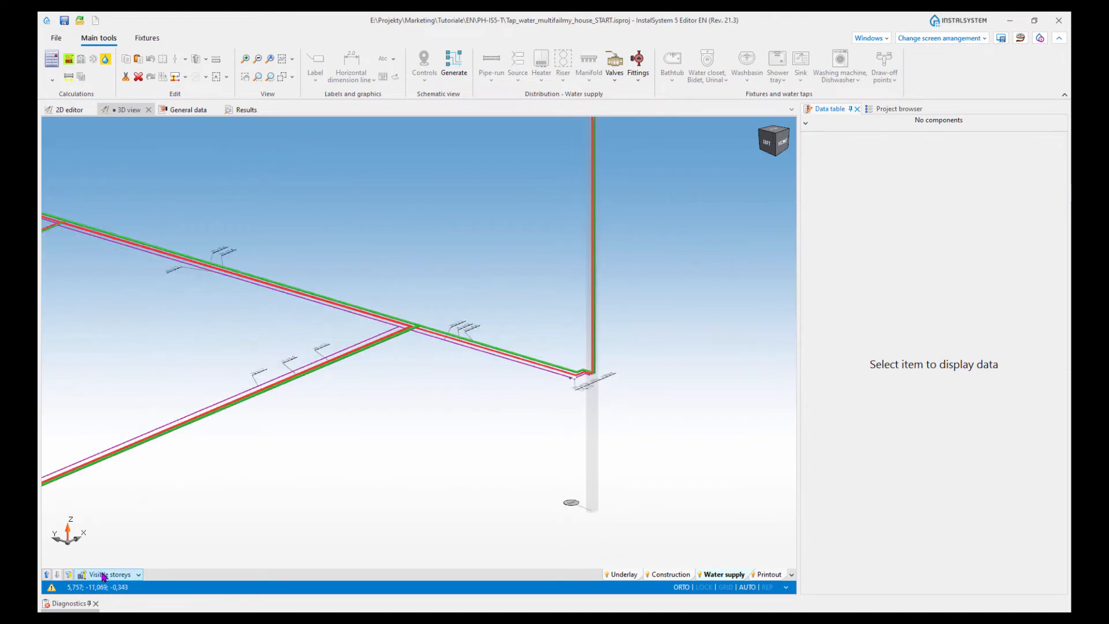
click(46, 575)
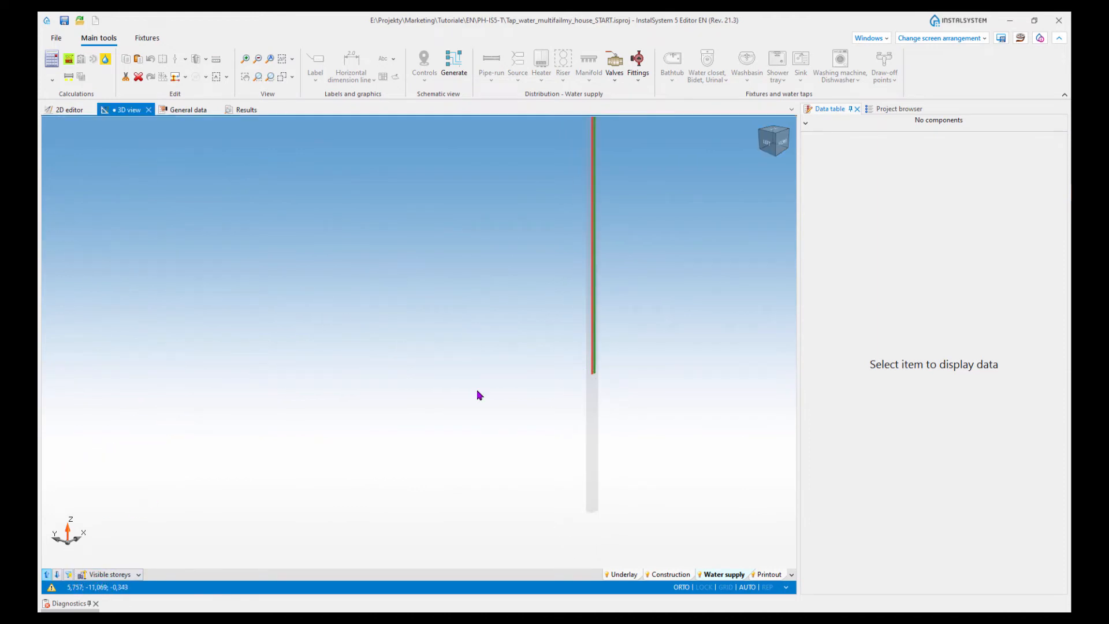
scroll(493, 341, down, 6)
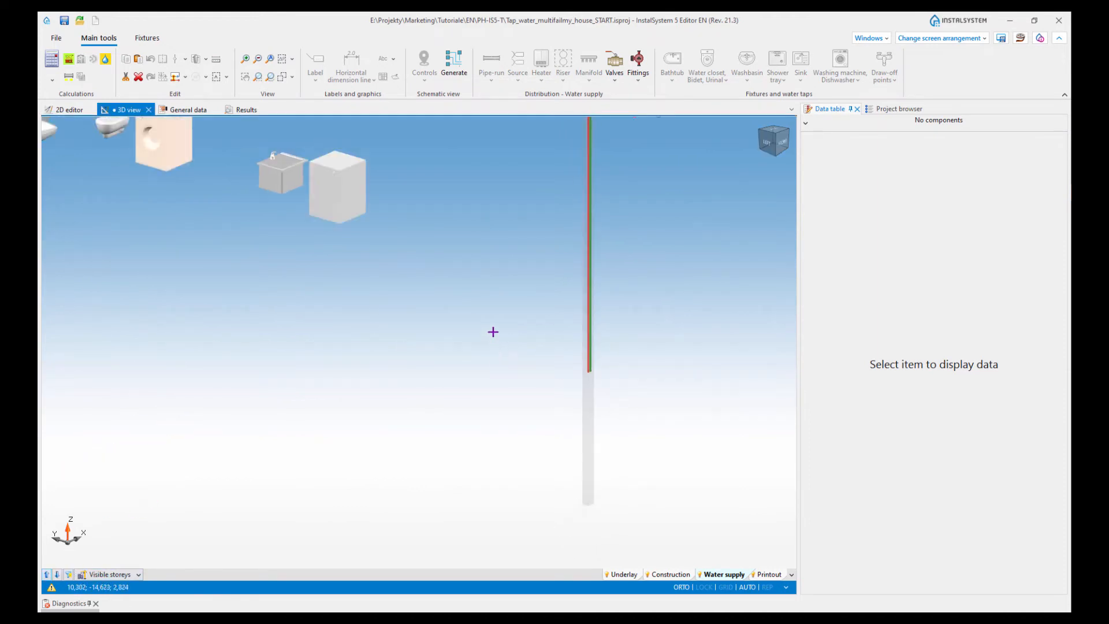
shift+middle_drag(604, 263, 558, 332)
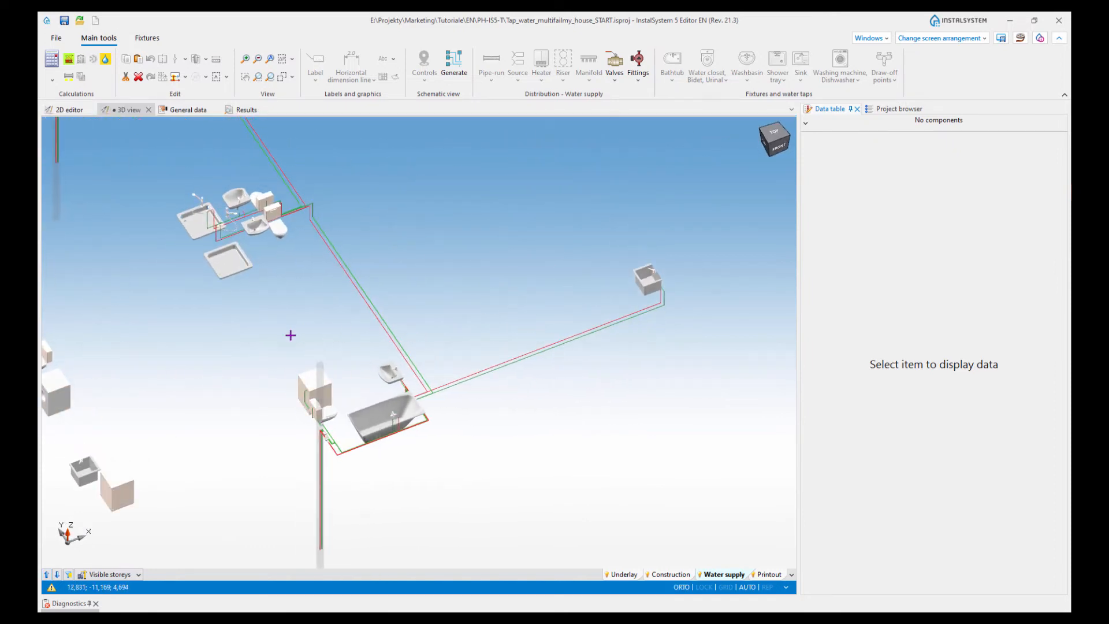
middle_drag(291, 335, 393, 300)
scroll(393, 299, down, 3)
shift+middle_drag(317, 333, 412, 324)
scroll(387, 388, up, 3)
middle_drag(386, 382, 424, 361)
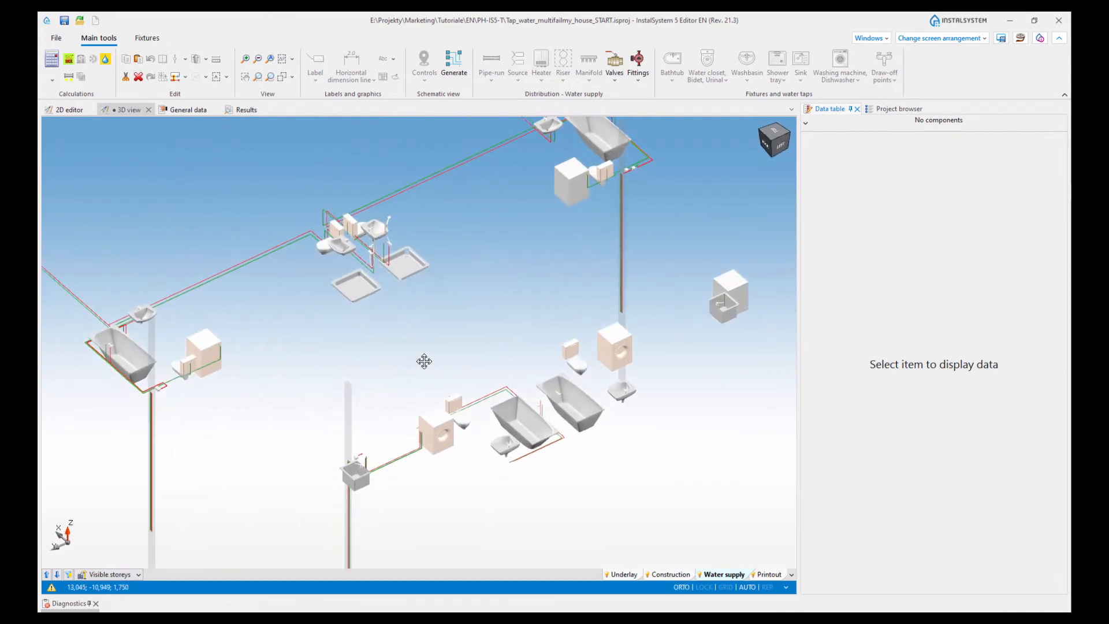
Step: Examine how the sink, washing machine, toilet, bathtub and washbasin connect to the riser, and look over the fixtures without pipes
middle_drag(465, 446, 484, 388)
scroll(486, 420, up, 3)
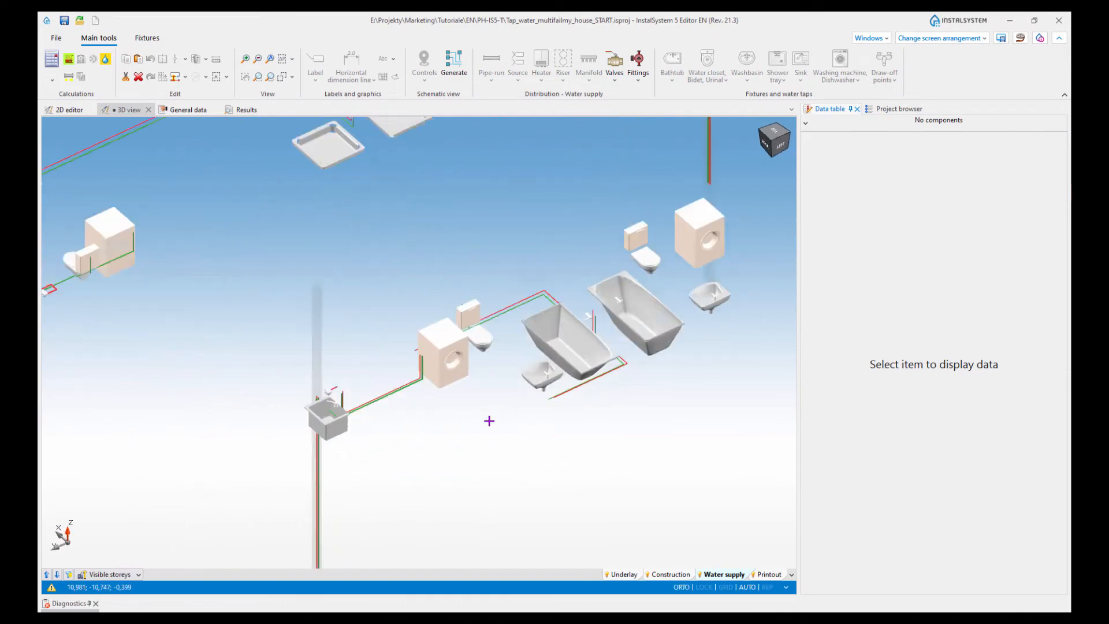
scroll(537, 405, up, 2)
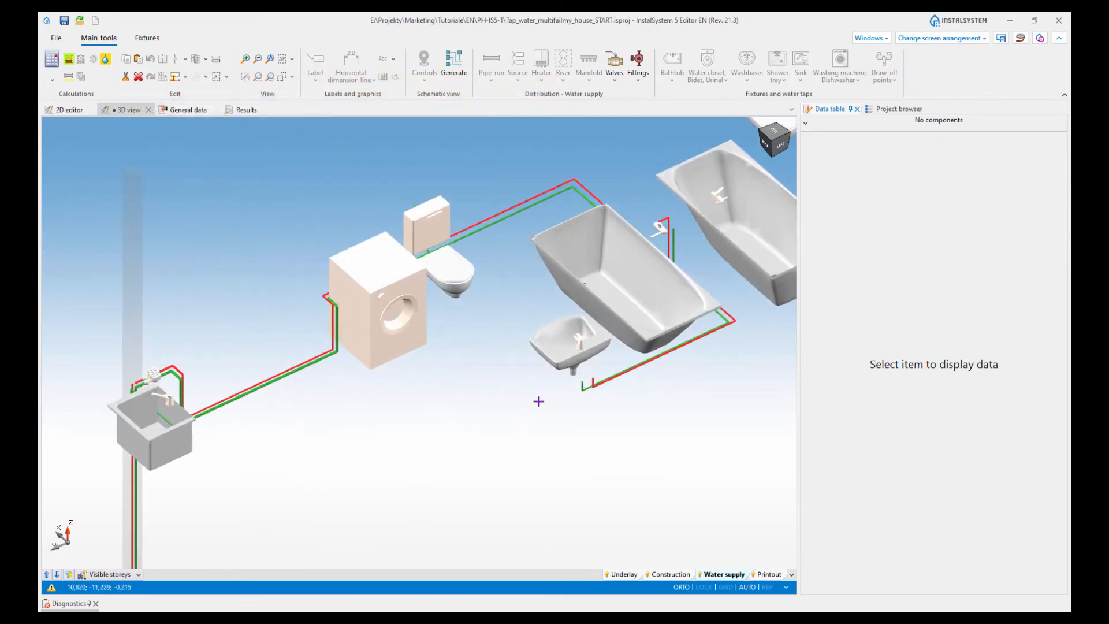
mouse_move(613, 369)
shift+middle_down()
mouse_move(598, 379)
mouse_move(630, 383)
shift+middle_up()
shift+middle_drag(367, 419, 444, 396)
middle_drag(402, 458, 407, 344)
scroll(405, 355, down, 3)
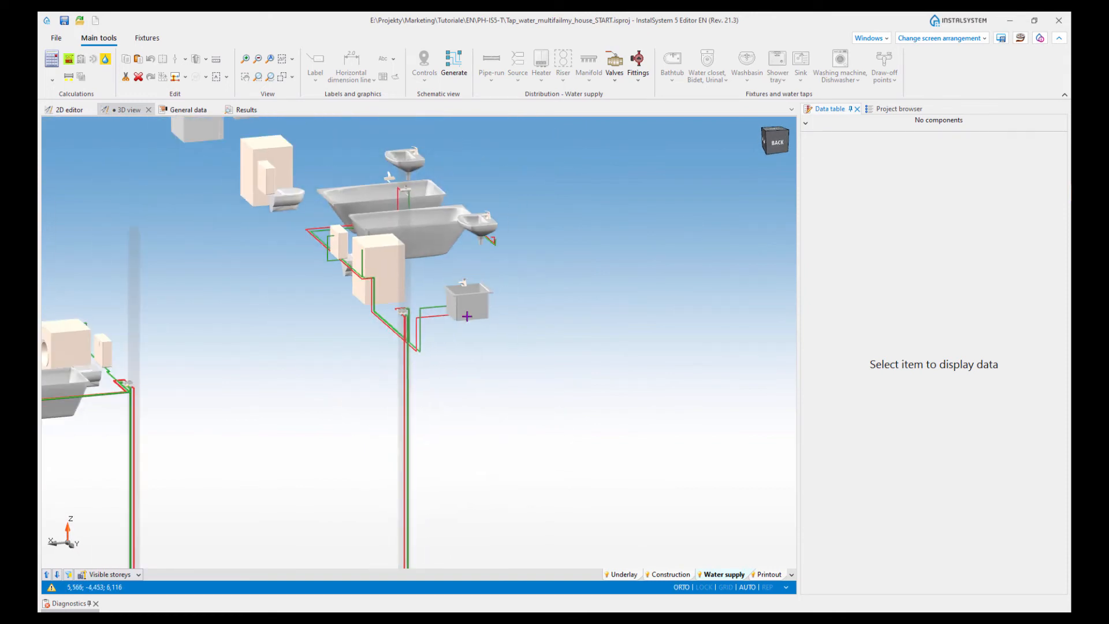
middle_drag(467, 316, 457, 359)
shift+middle_drag(488, 271, 416, 379)
scroll(388, 424, down, 4)
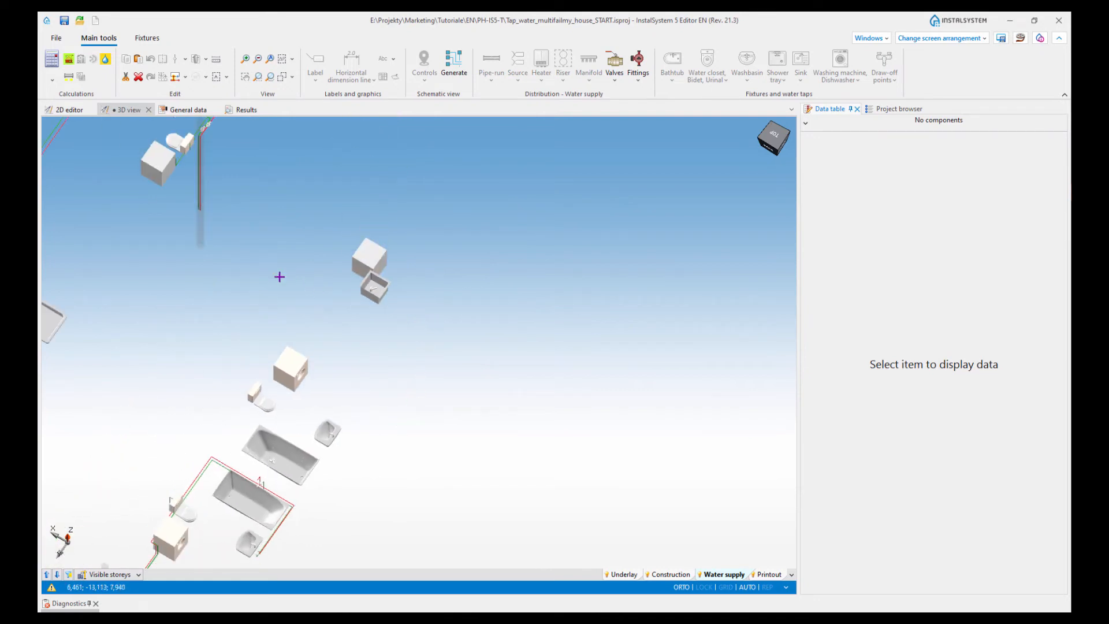
Step: Return to the 2D editor and examine the water supply on the 1st floor plan, including the unconnected fixtures in bathroom 1.8
click(72, 114)
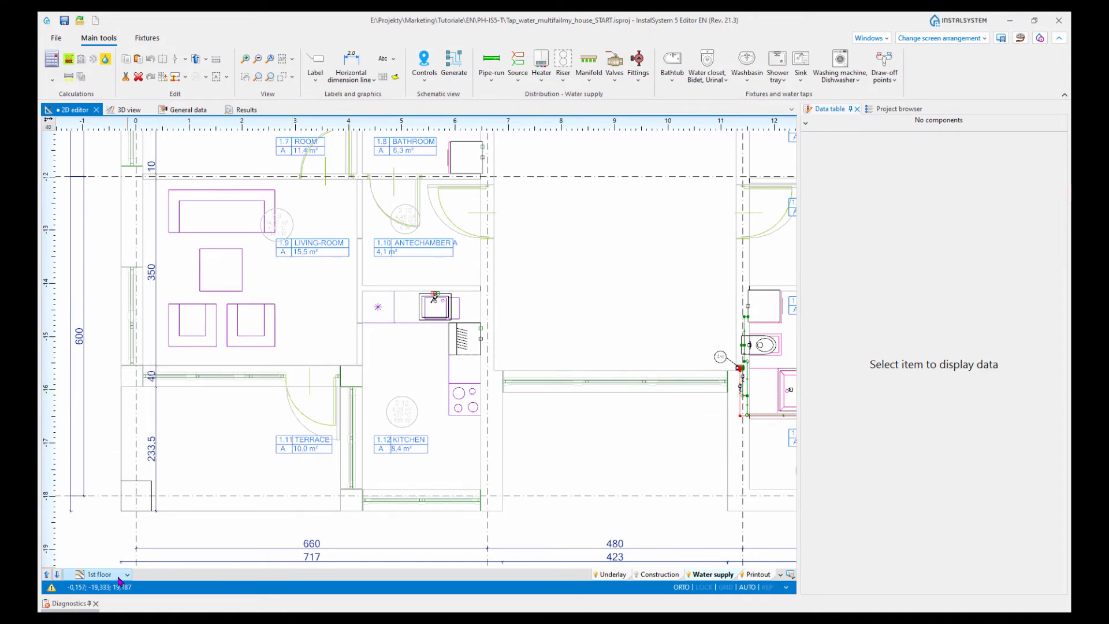
scroll(501, 317, down, 2)
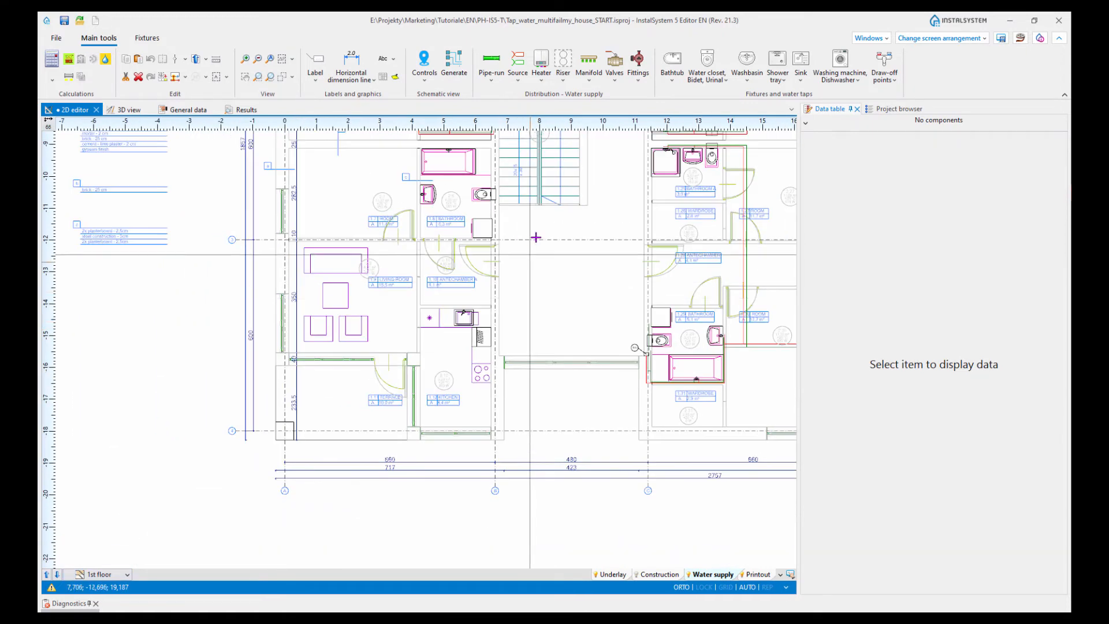
middle_drag(535, 237, 485, 327)
middle_drag(485, 257, 506, 366)
middle_drag(449, 248, 432, 319)
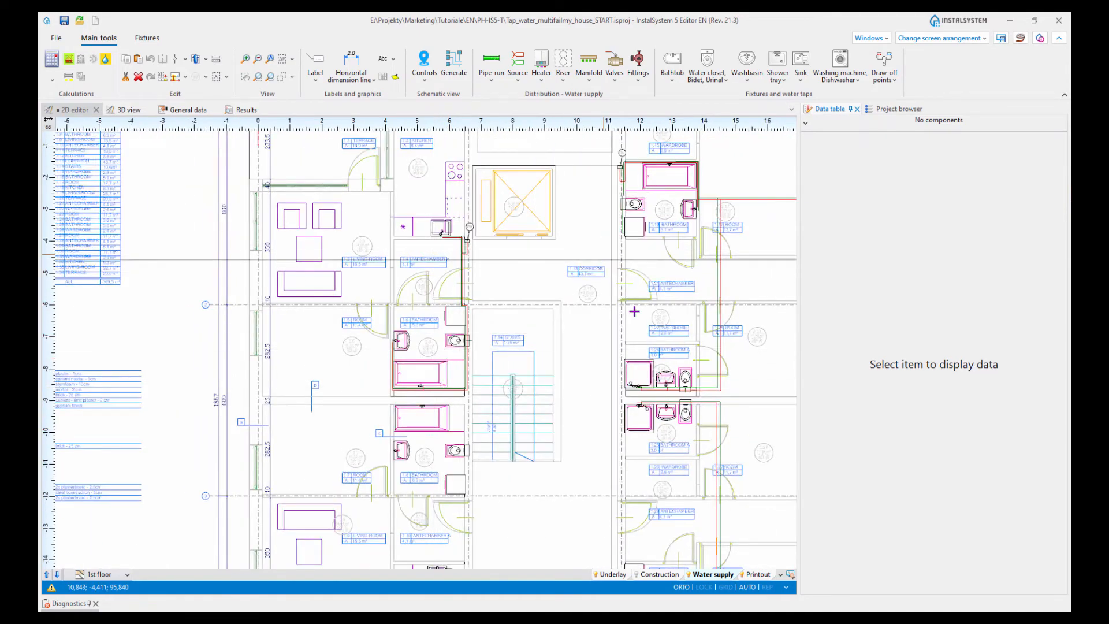
middle_drag(564, 396, 458, 416)
middle_drag(624, 323, 562, 370)
scroll(602, 329, up, 2)
middle_drag(530, 247, 436, 302)
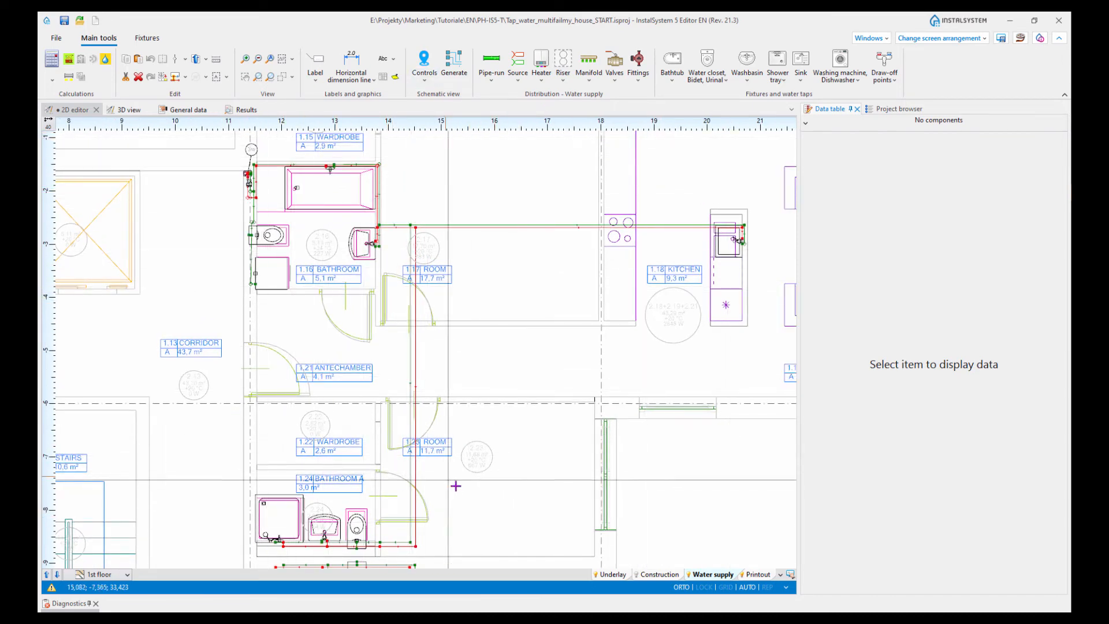
scroll(462, 486, down, 2)
middle_drag(201, 411, 437, 338)
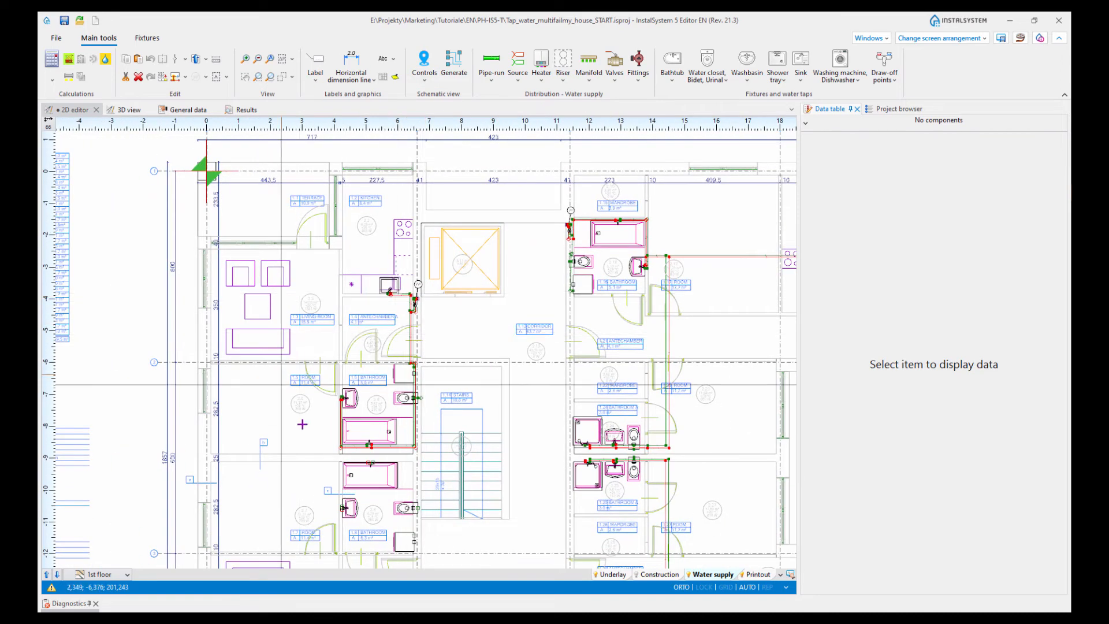
middle_drag(508, 438, 425, 210)
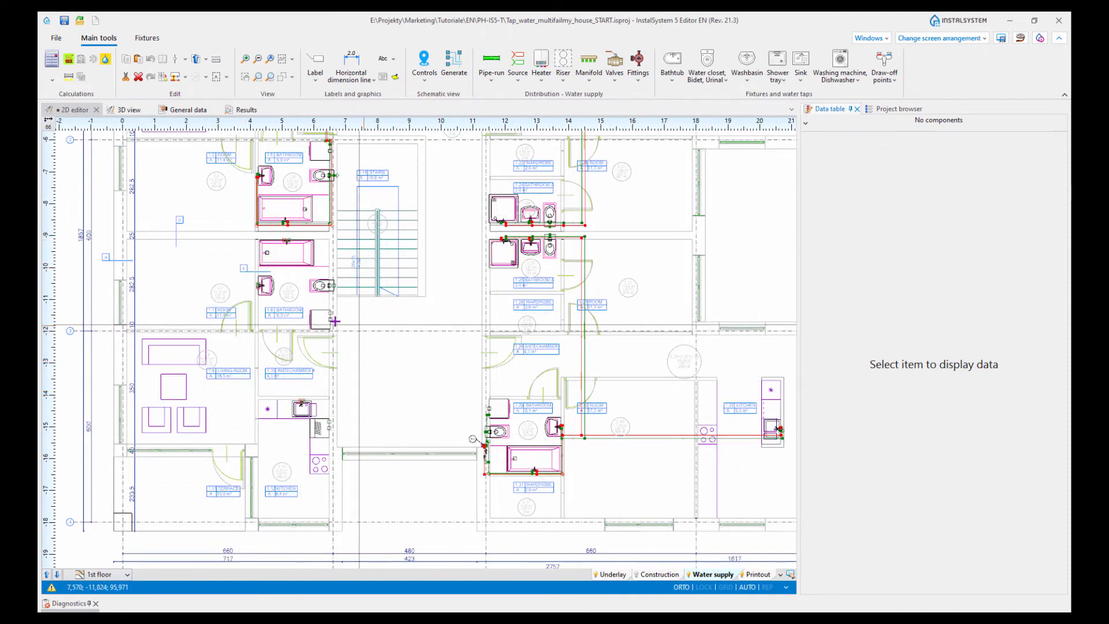
scroll(272, 278, up, 3)
middle_drag(324, 213, 384, 233)
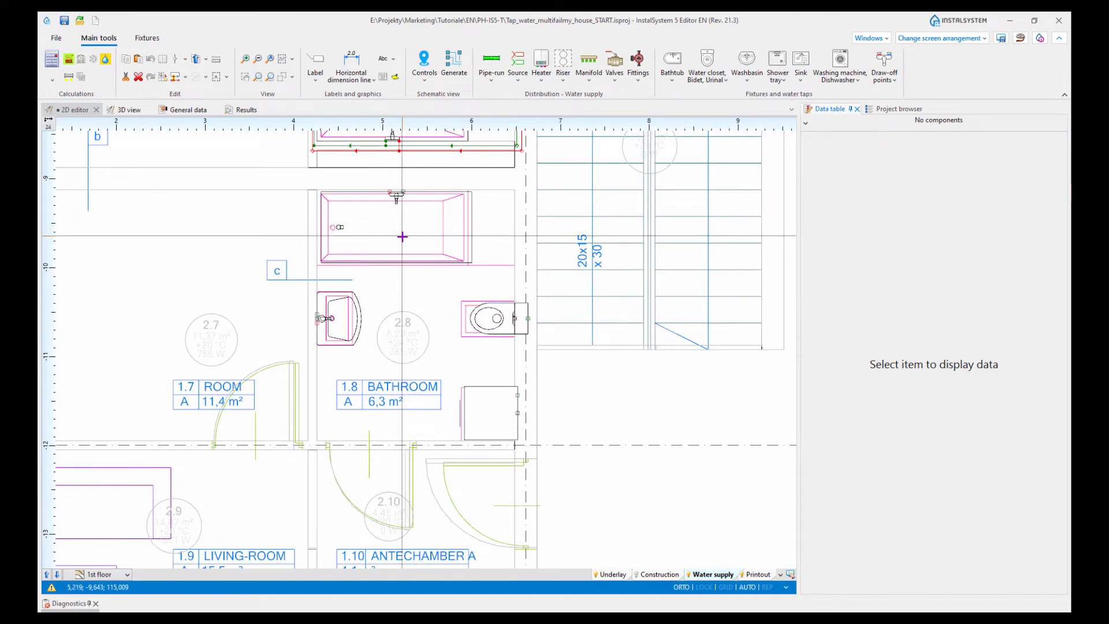
scroll(439, 315, up, 2)
scroll(418, 257, down, 4)
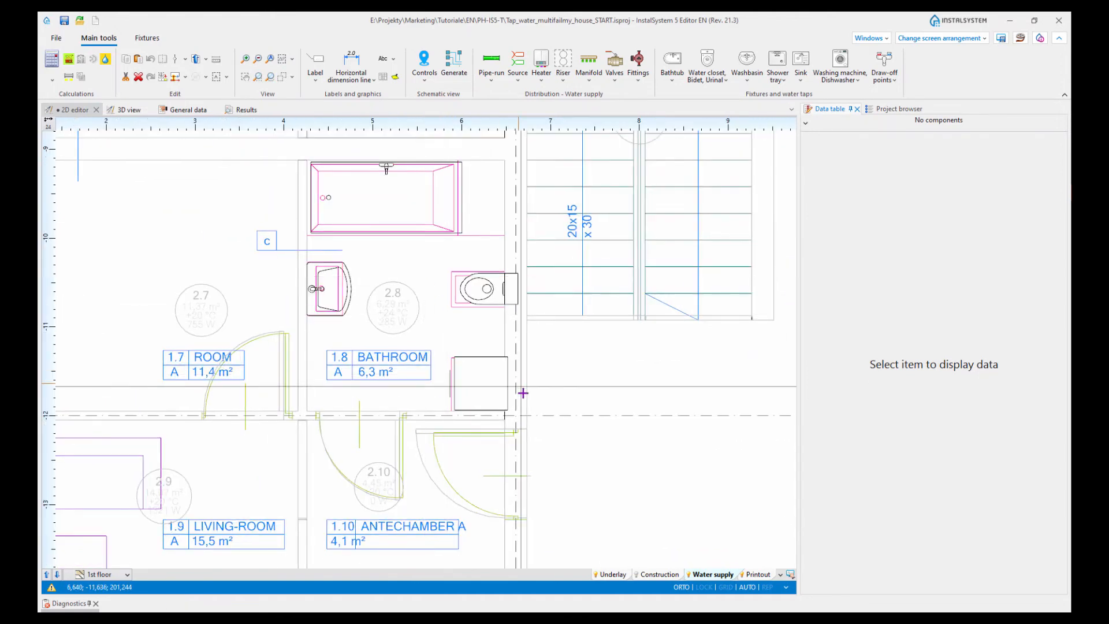
Step: Insert a riser in the wall between kitchen 1.12 and the corridor, near the end of the window wall
scroll(473, 475, up, 5)
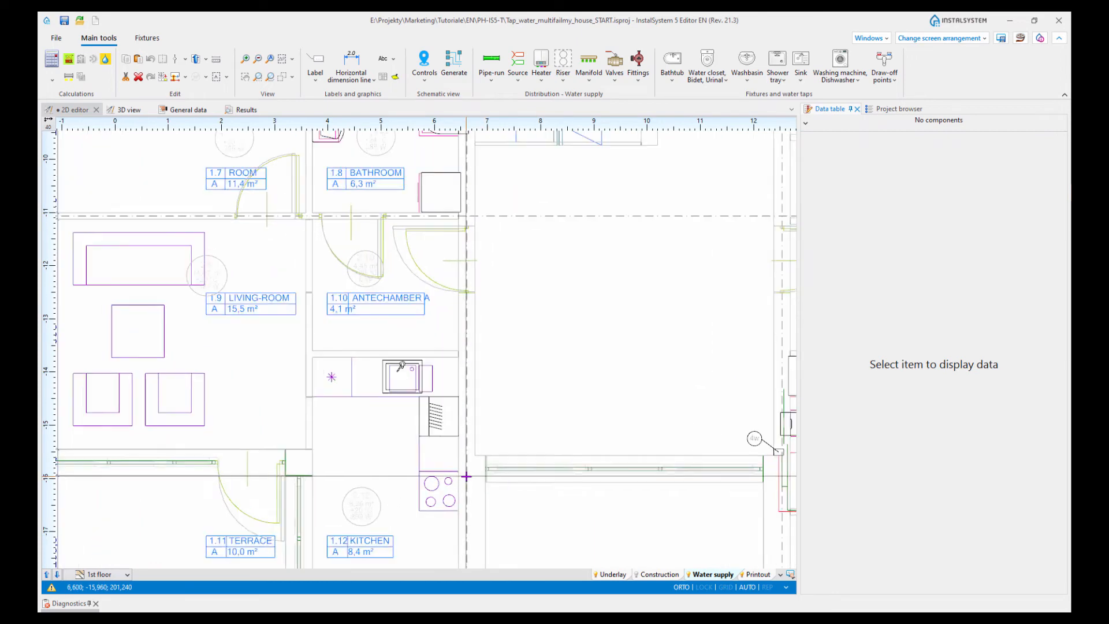
click(563, 79)
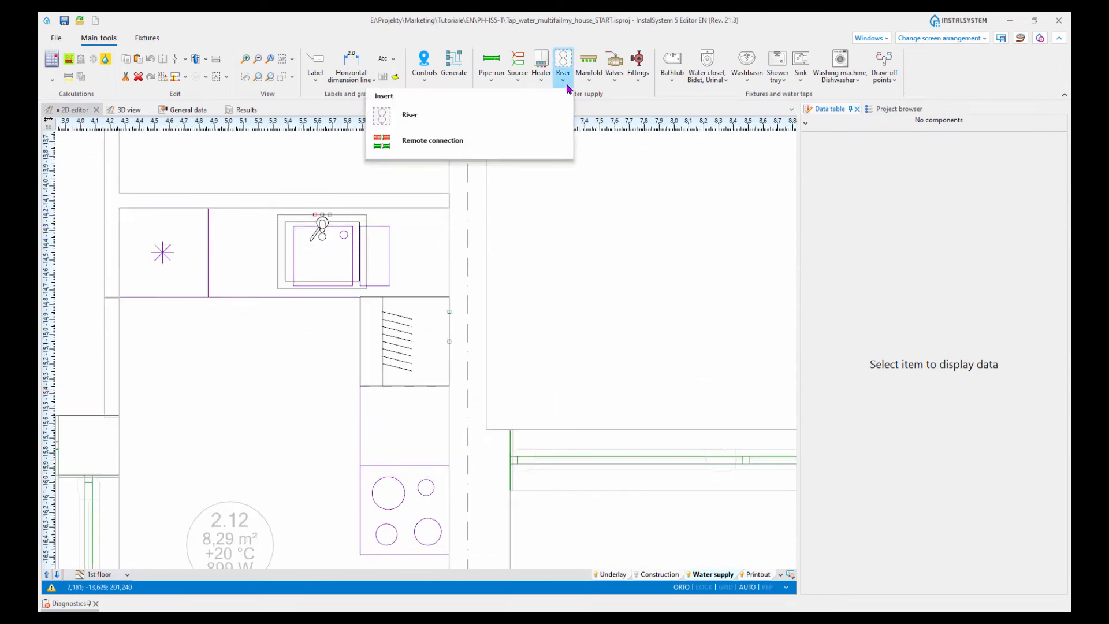
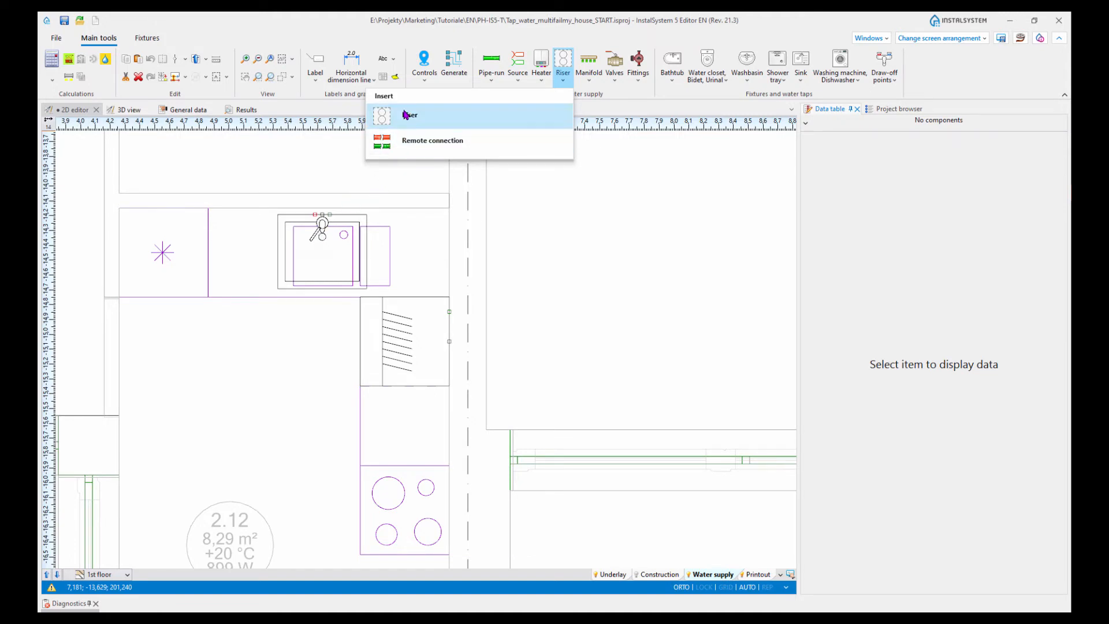
click(409, 115)
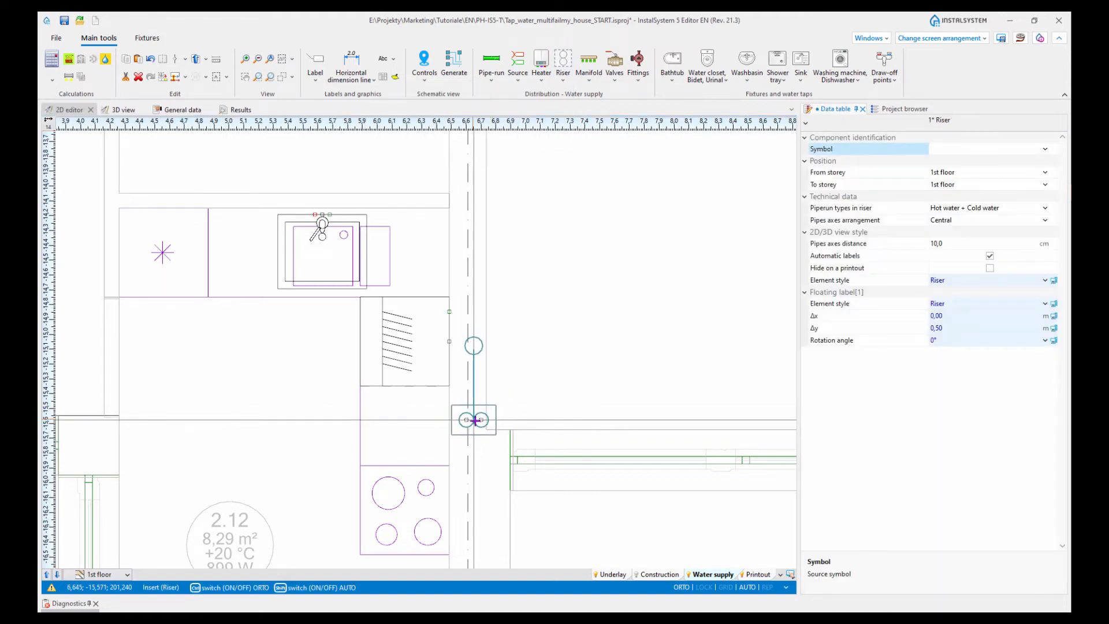
scroll(480, 426, up, 3)
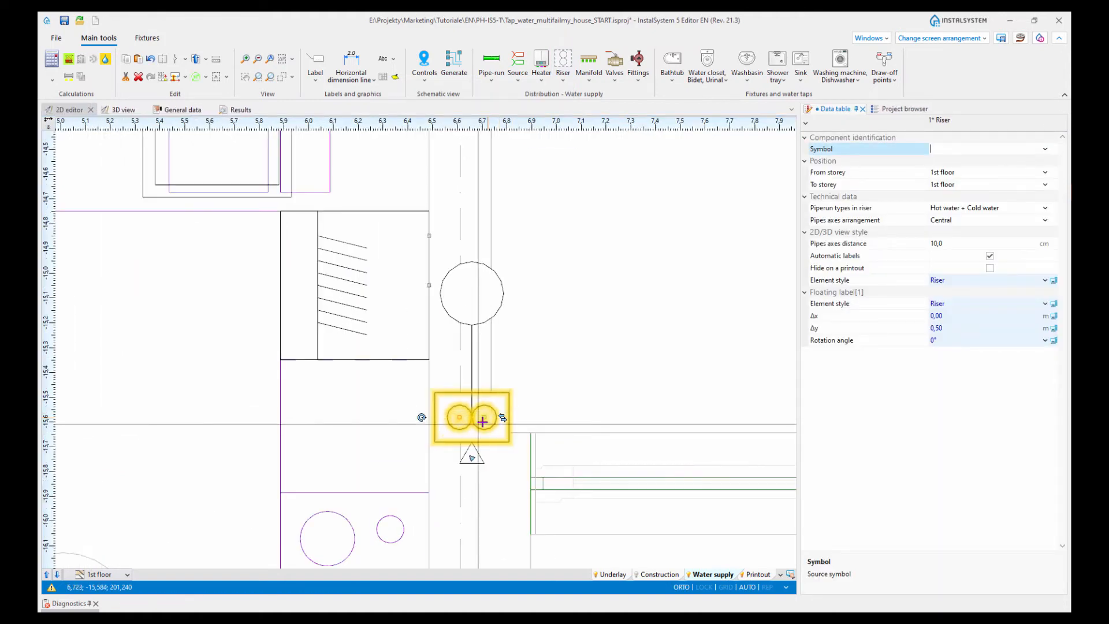
click(479, 426)
scroll(530, 442, up, 2)
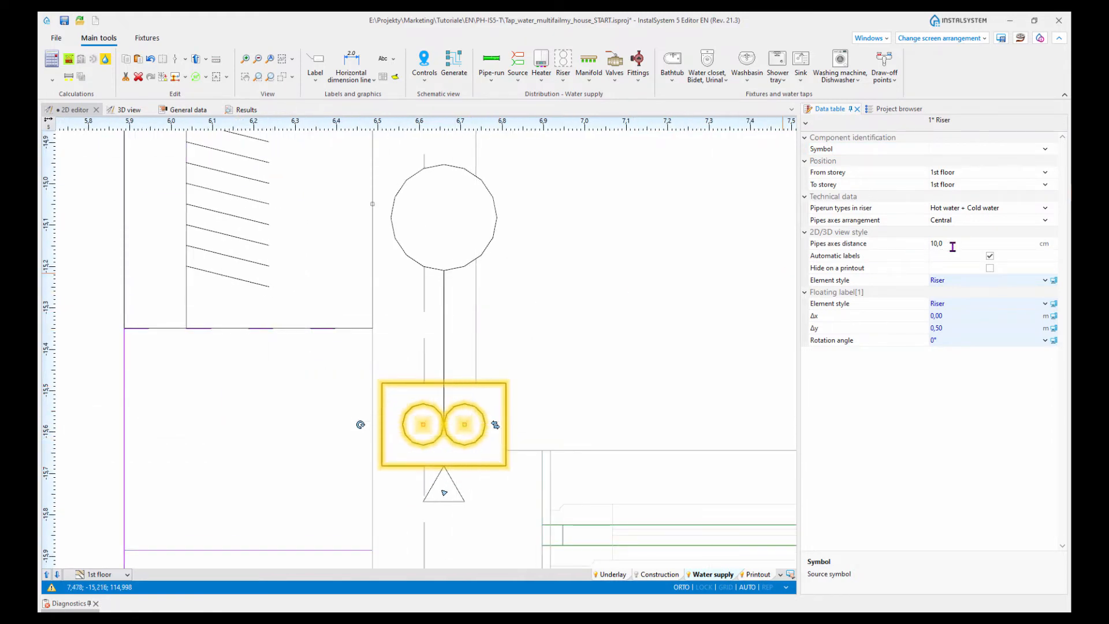
Step: Set the riser's pipes axes distance to 5 cm and its piperun types to Cold water + Hot water + Circulation
click(839, 245)
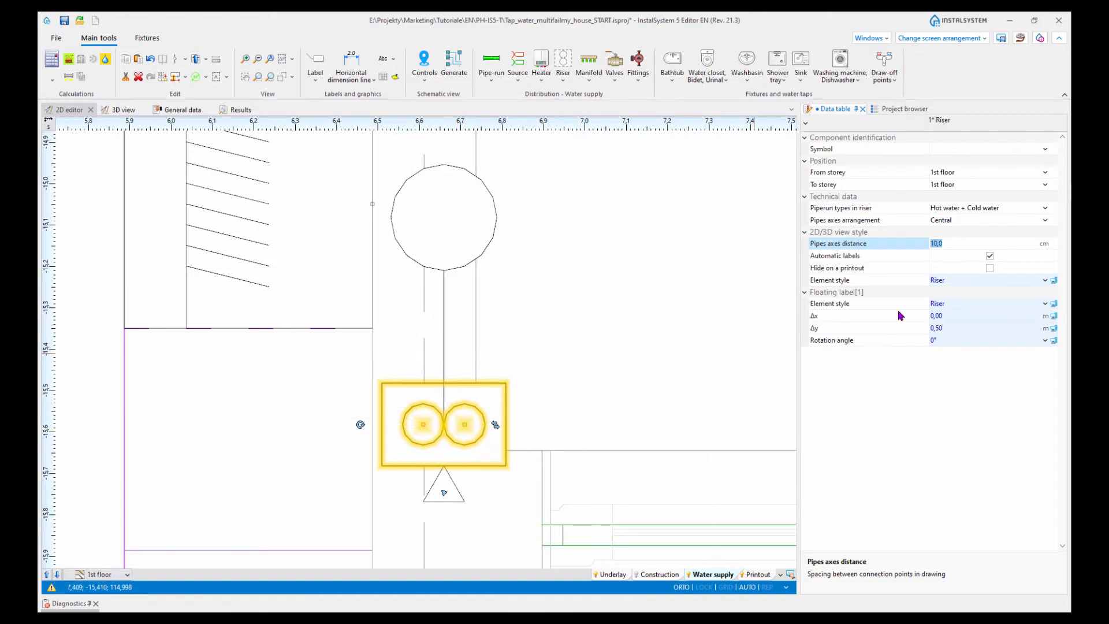
text(5)
key(Return)
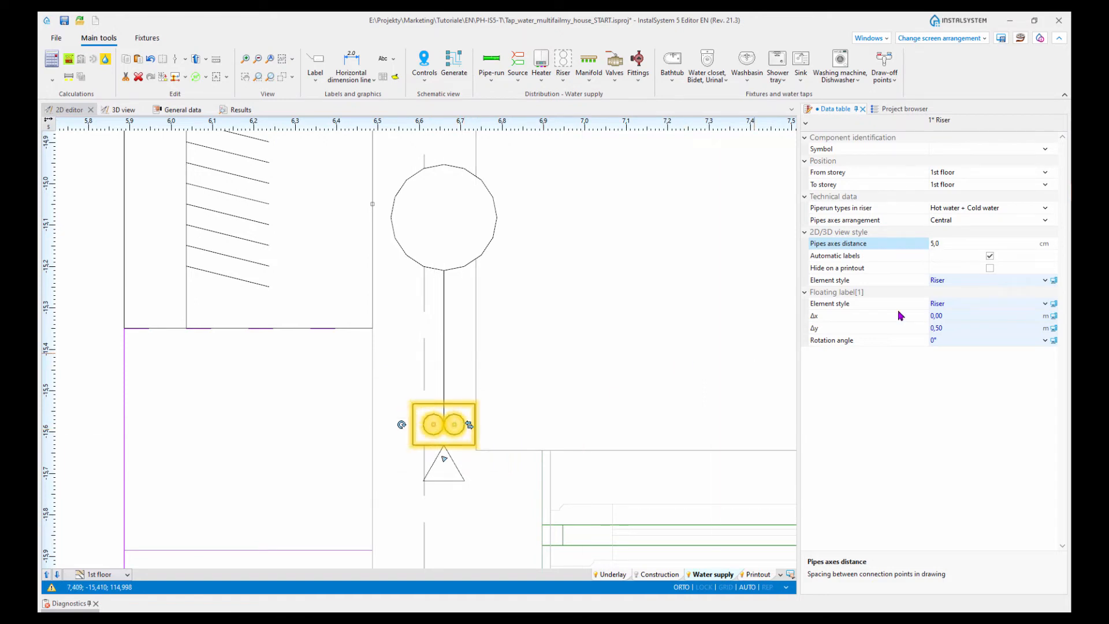
click(1044, 209)
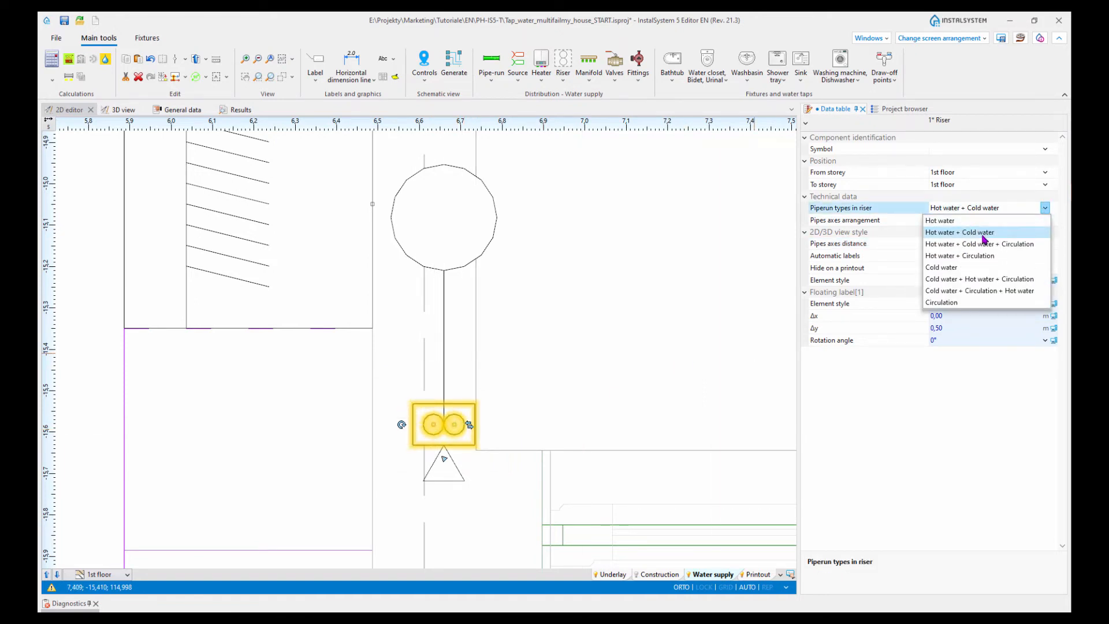
click(1030, 280)
key(Escape)
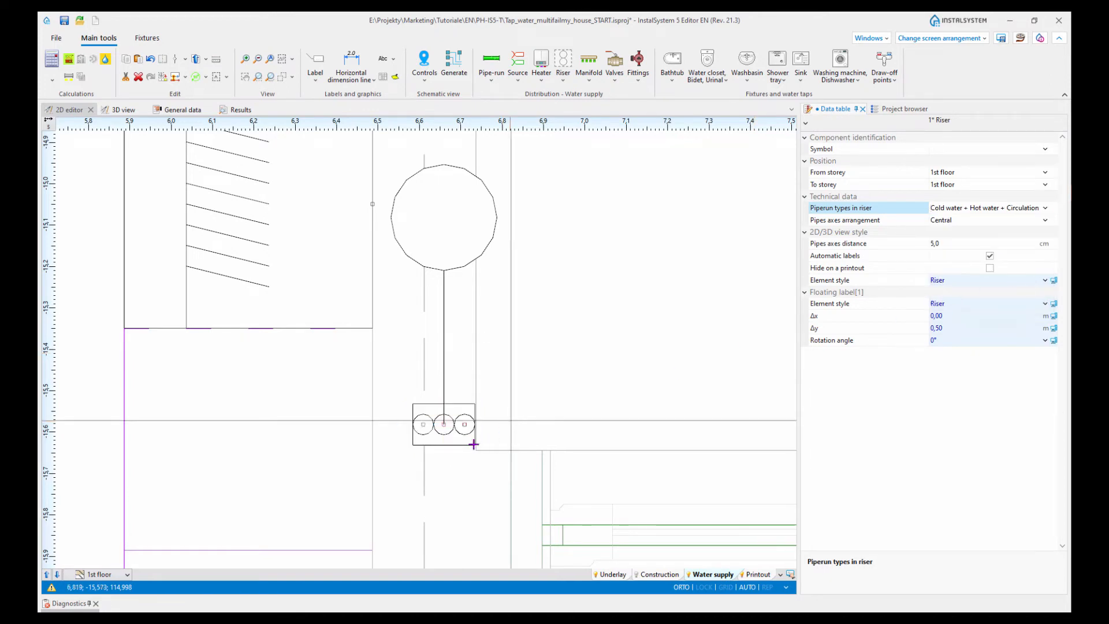
Step: Move the three-pipe riser against the wall corner beside the corridor window
scroll(462, 422, up, 5)
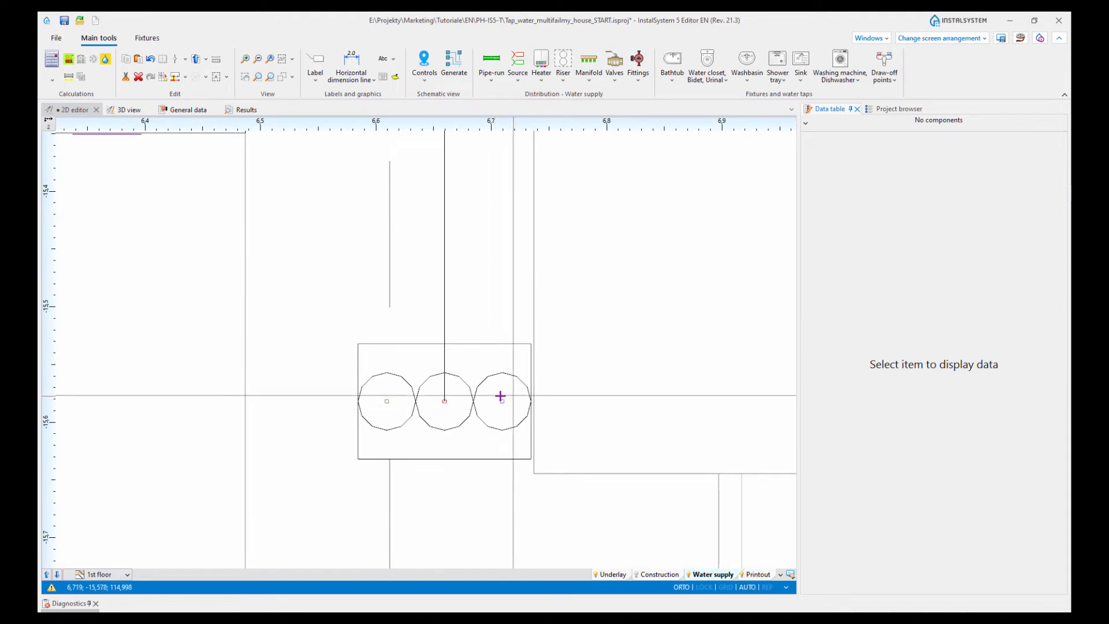
drag(500, 440, 505, 455)
scroll(533, 431, down, 2)
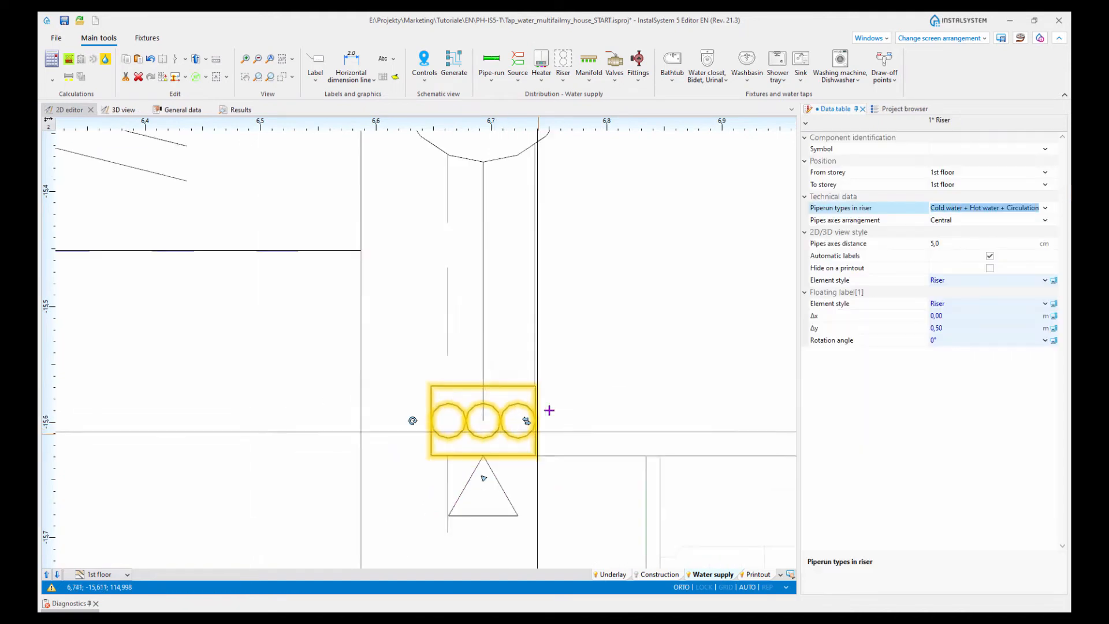
Step: Give the riser the symbol 1w and move its label to an offset of about 0.12 m by 0.46 m
middle_drag(570, 347, 525, 440)
click(451, 208)
click(953, 148)
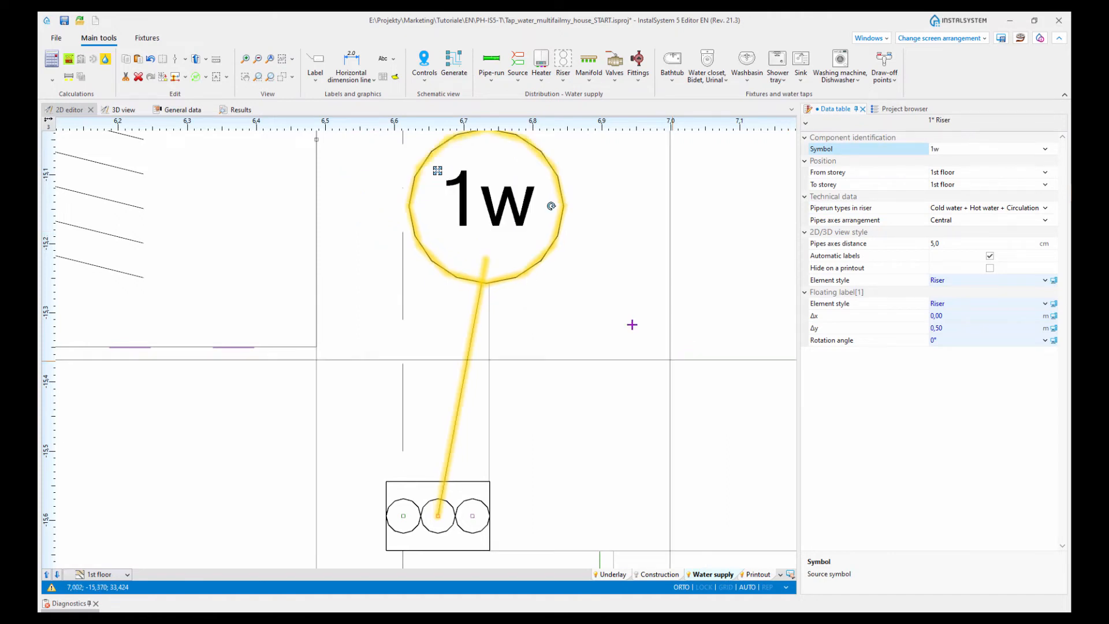
drag(437, 171, 522, 197)
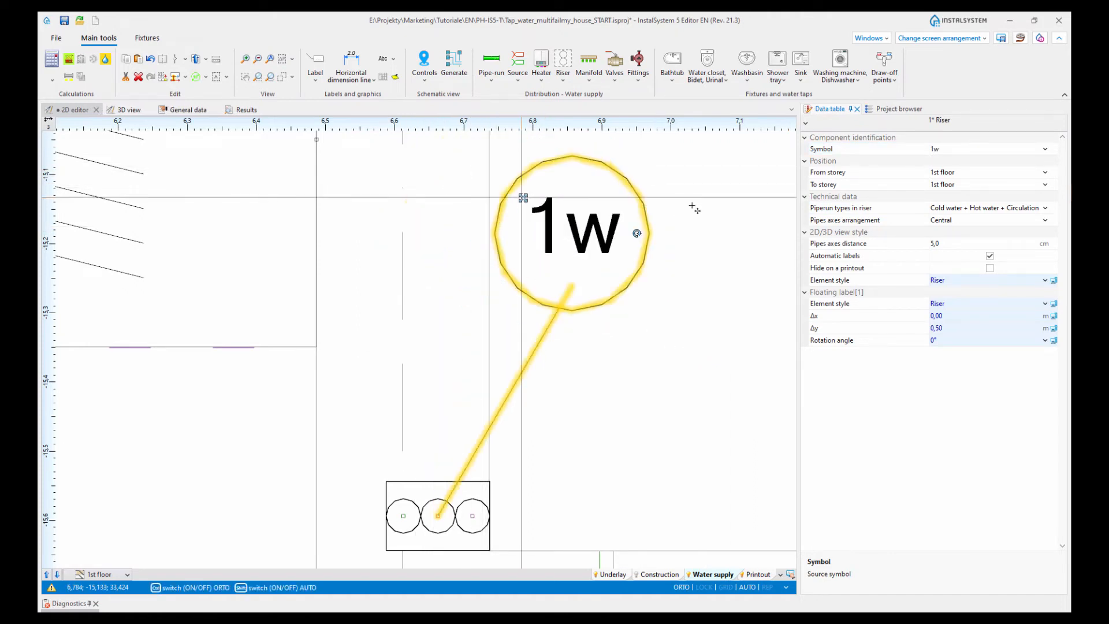
click(695, 208)
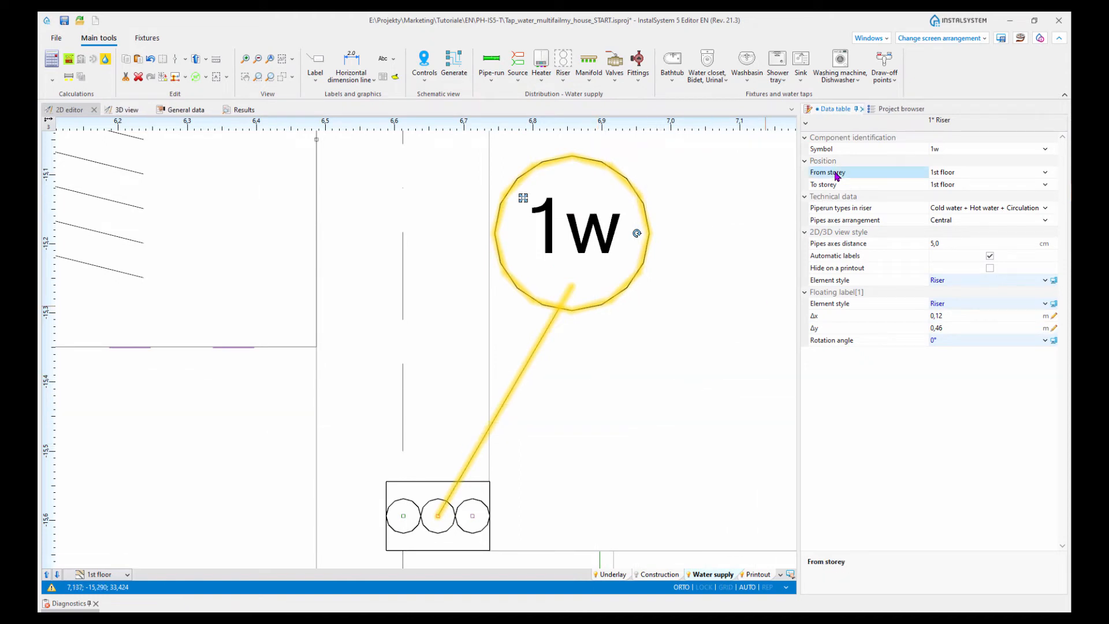
Step: Set riser 1w to start from the Basement storey and switch to the Basement plan
click(1040, 171)
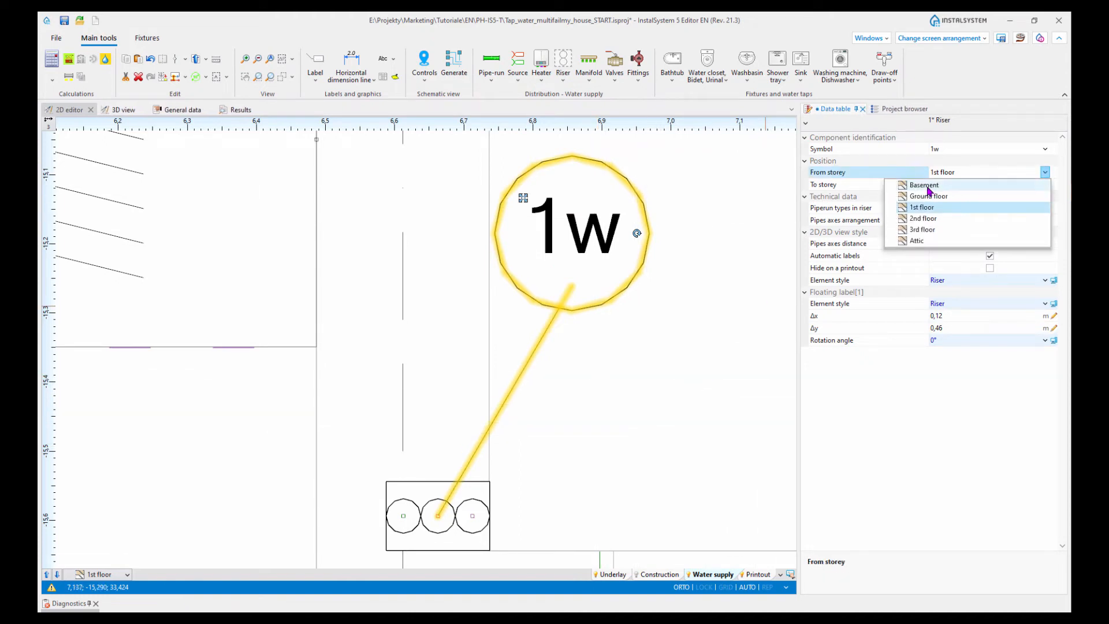
click(926, 186)
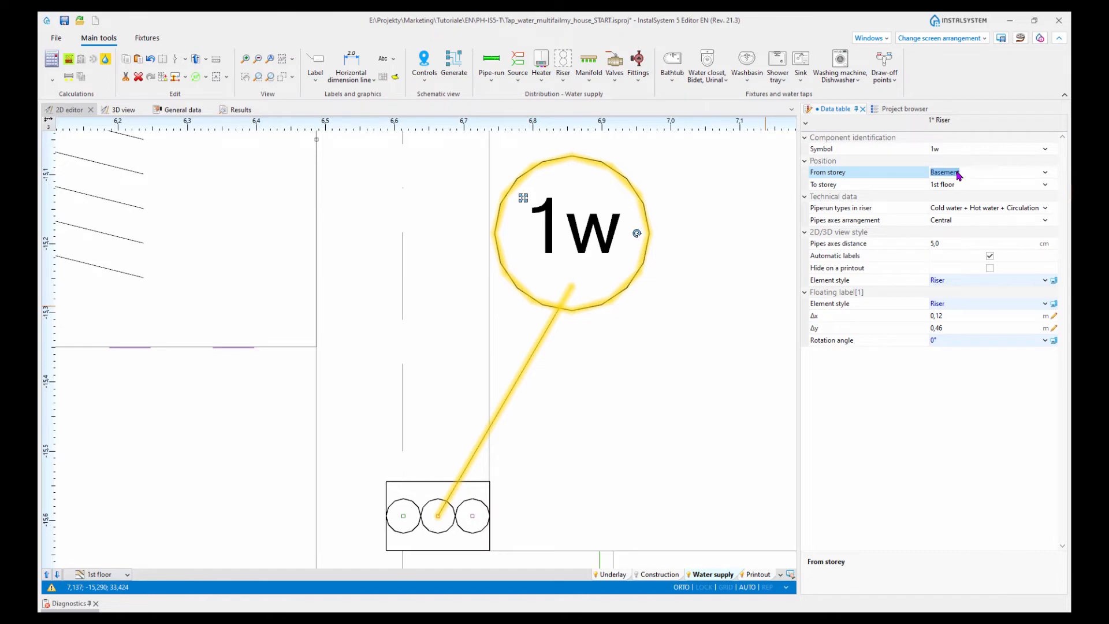
click(98, 574)
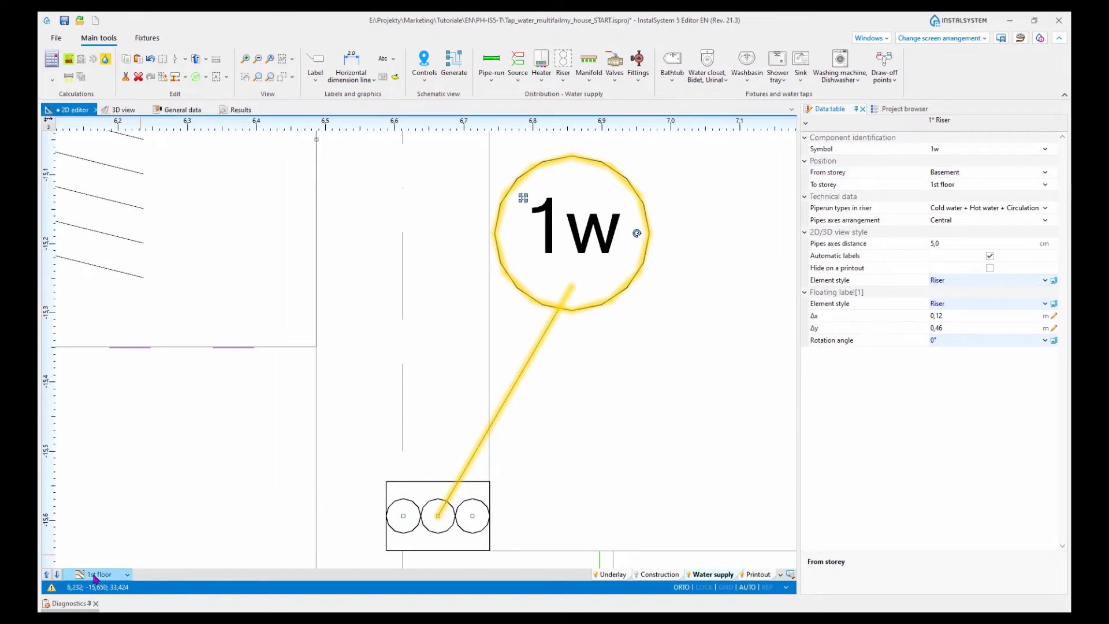
click(92, 461)
Step: Draw a cold water, circulation and hot water pipe-run set from riser 1w to the main pipes in the basement corridor
scroll(427, 459, down, 10)
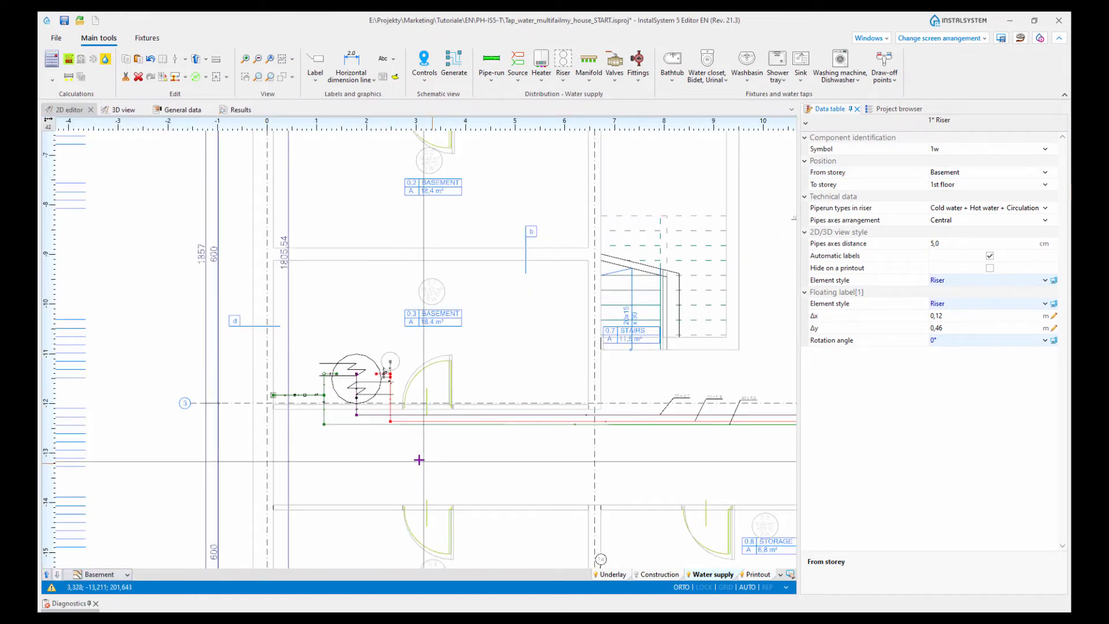
scroll(555, 425, up, 10)
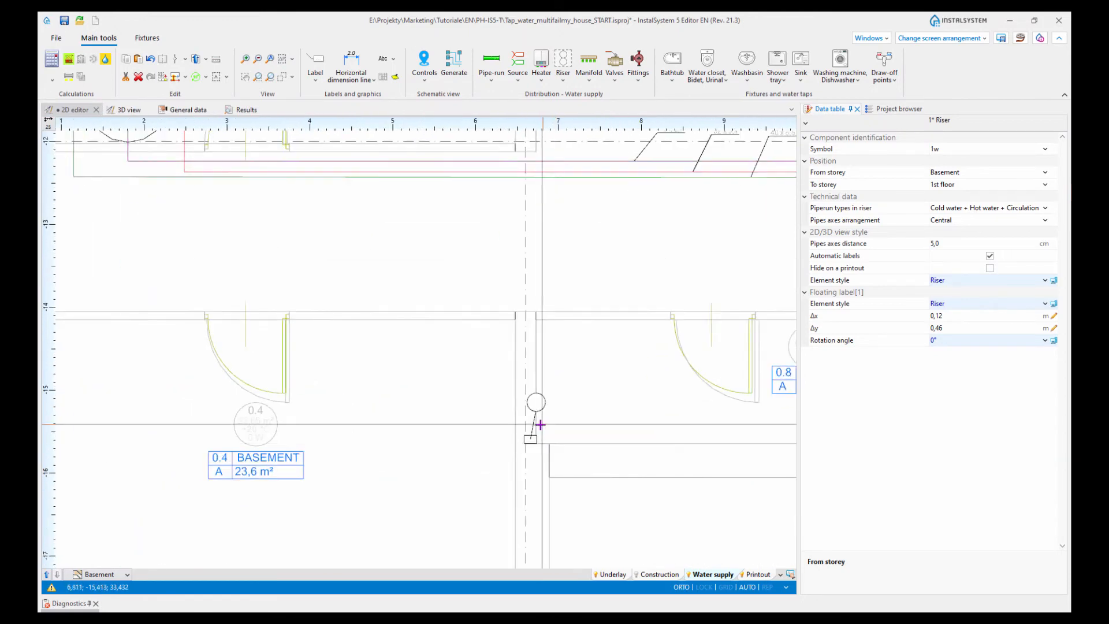
scroll(553, 408, down, 4)
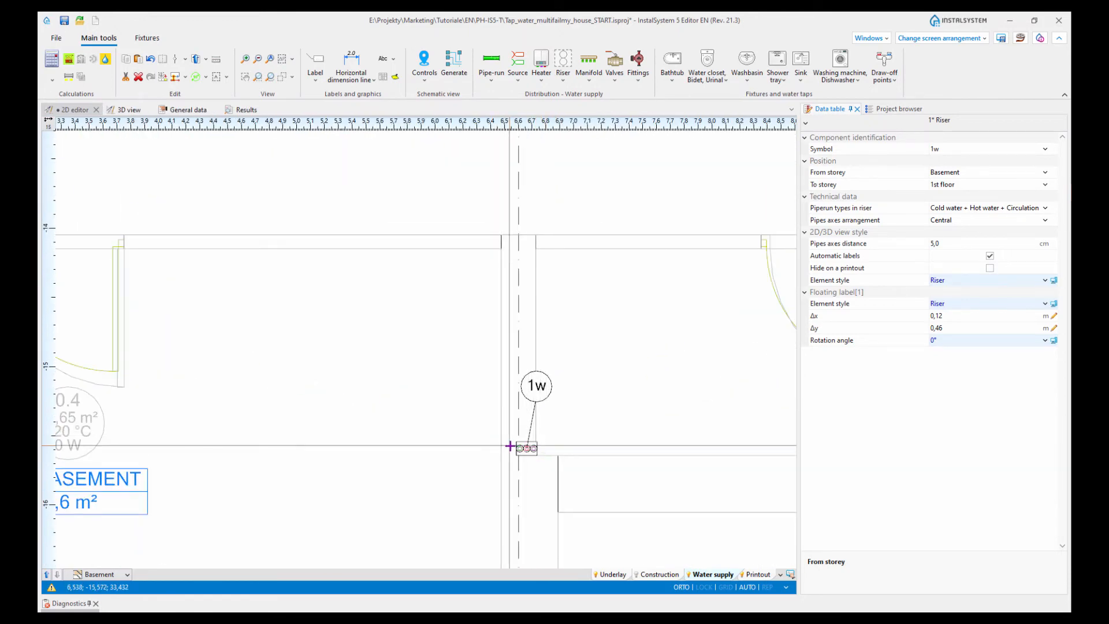
middle_drag(553, 408, 558, 417)
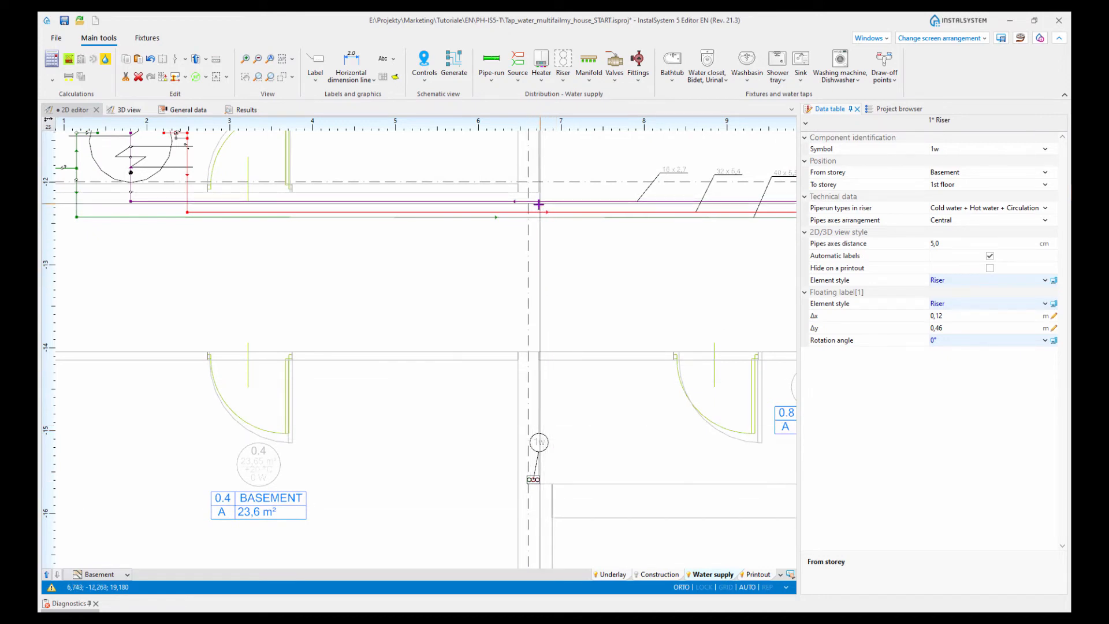
click(489, 84)
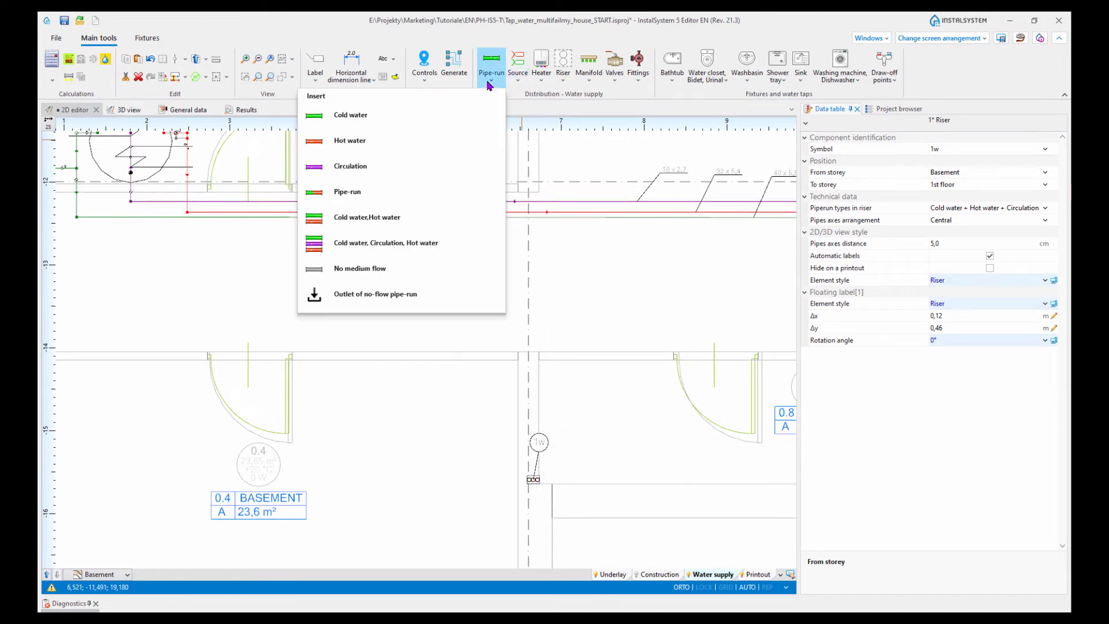
click(367, 243)
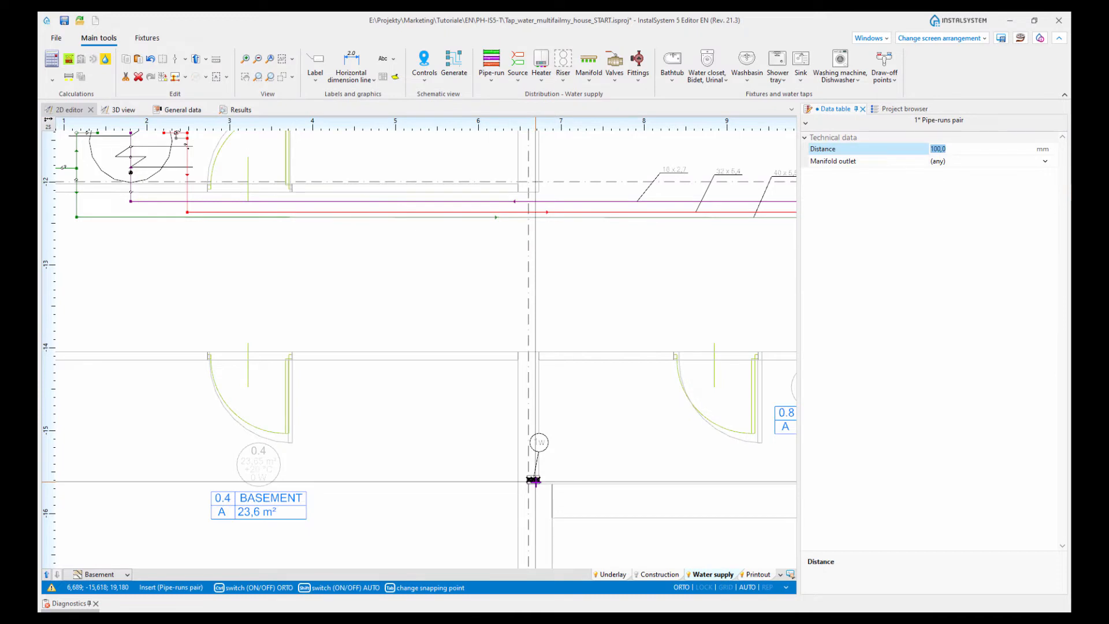
click(535, 479)
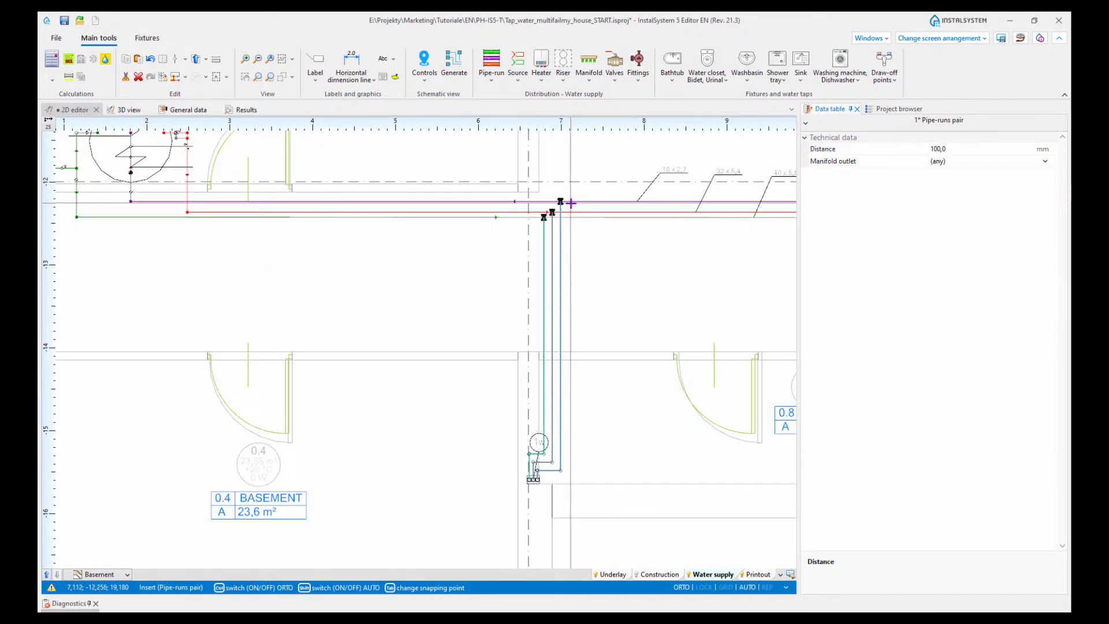
click(740, 437)
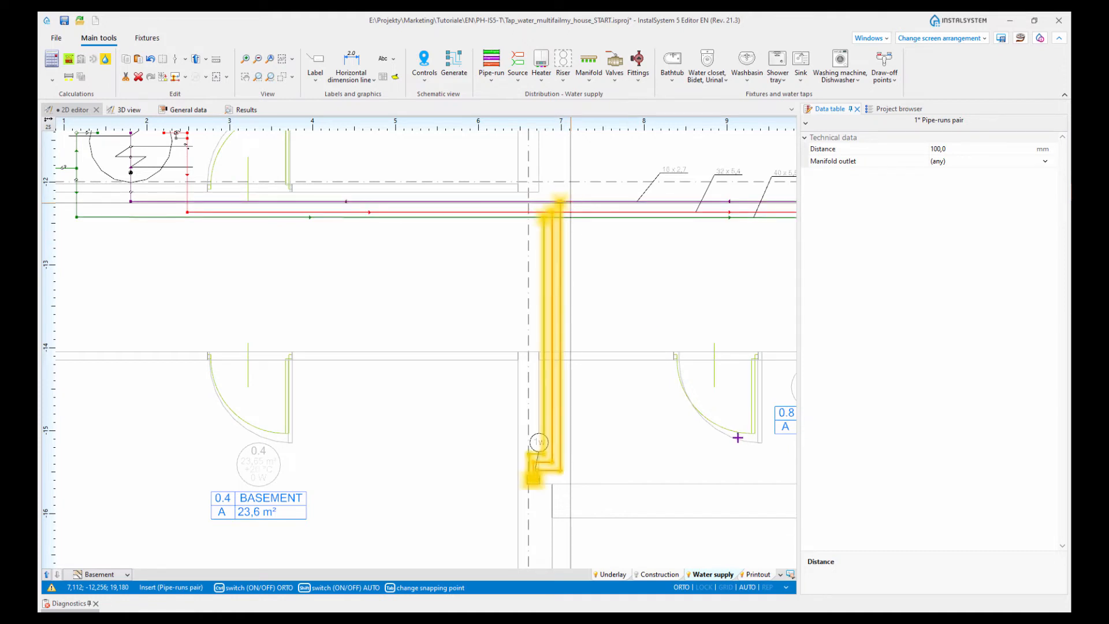
key(Escape)
Step: Insert a circulation controller on the horizontal section of the circulation pipe-run beside riser 1w
scroll(535, 488, up, 3)
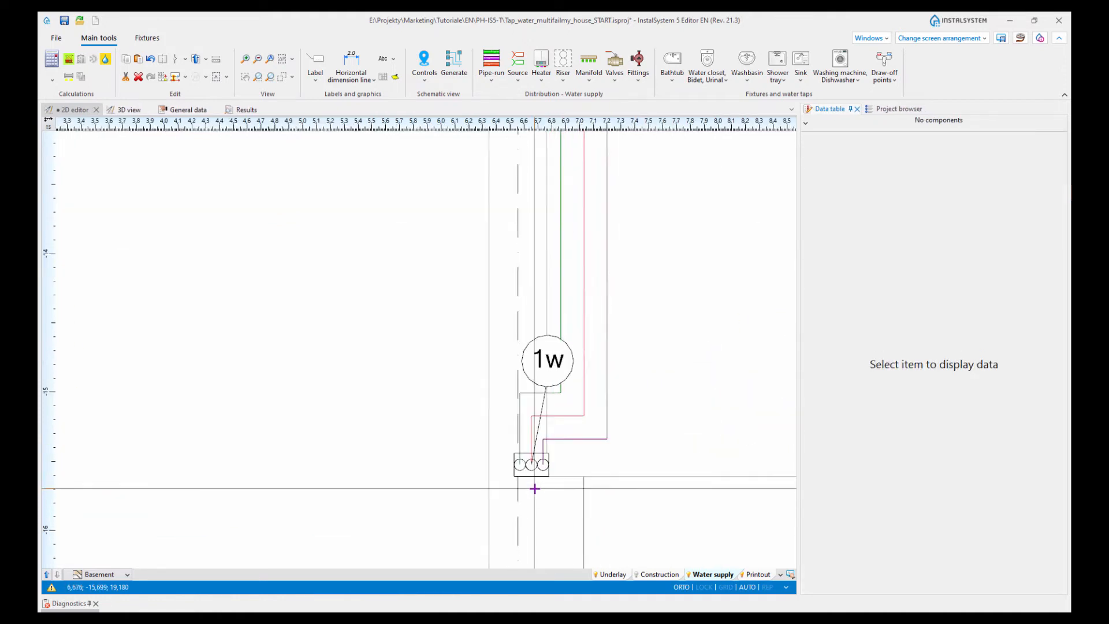
scroll(535, 488, up, 5)
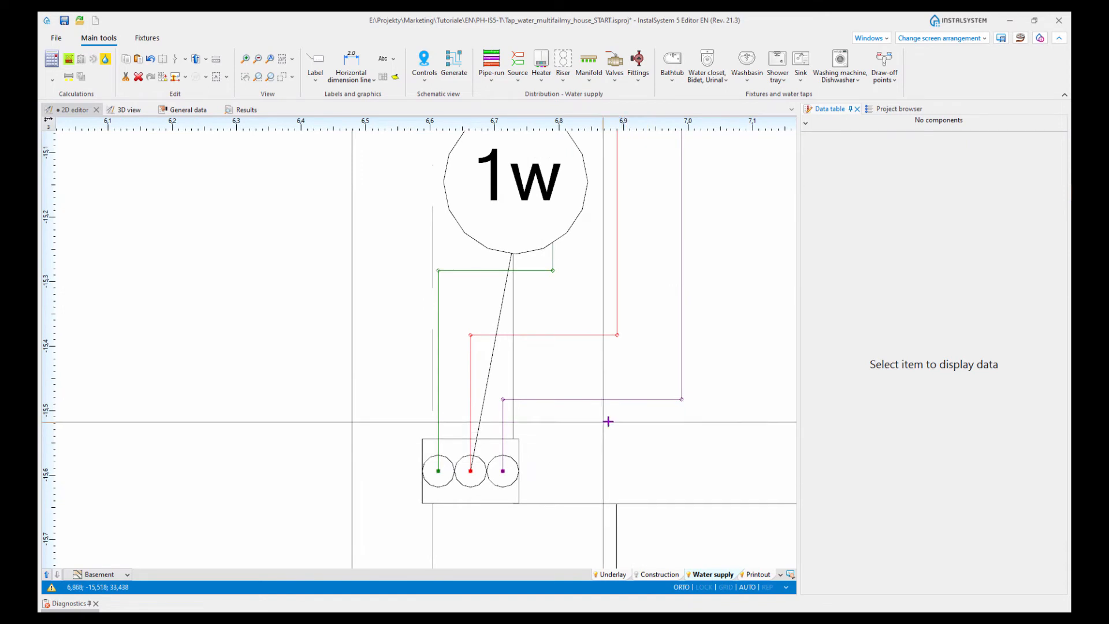
middle_drag(608, 421, 556, 460)
click(614, 80)
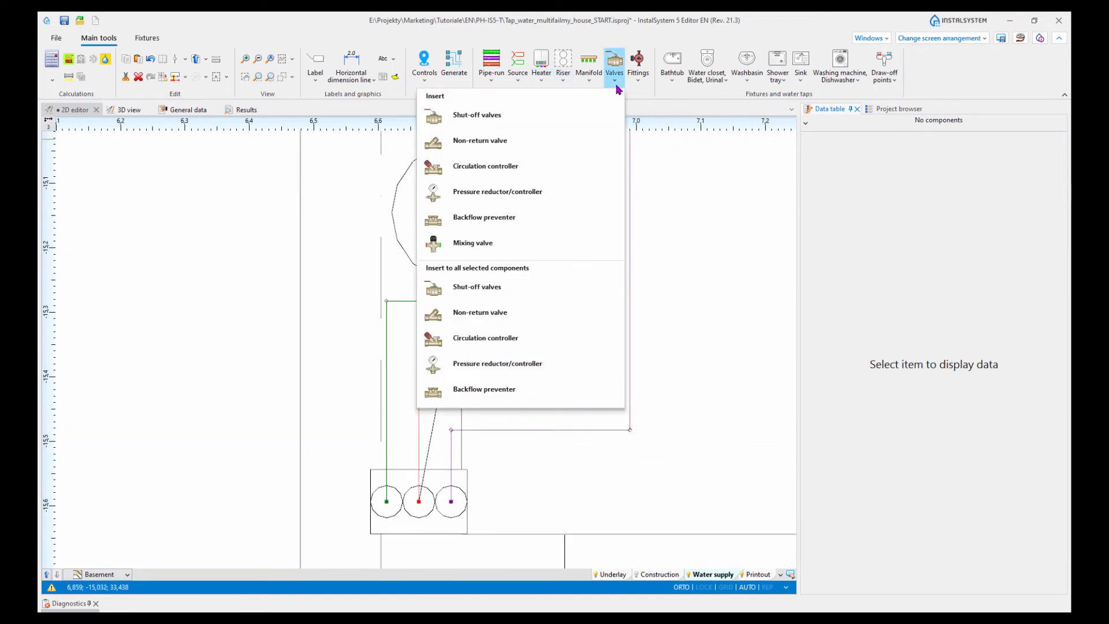
click(485, 167)
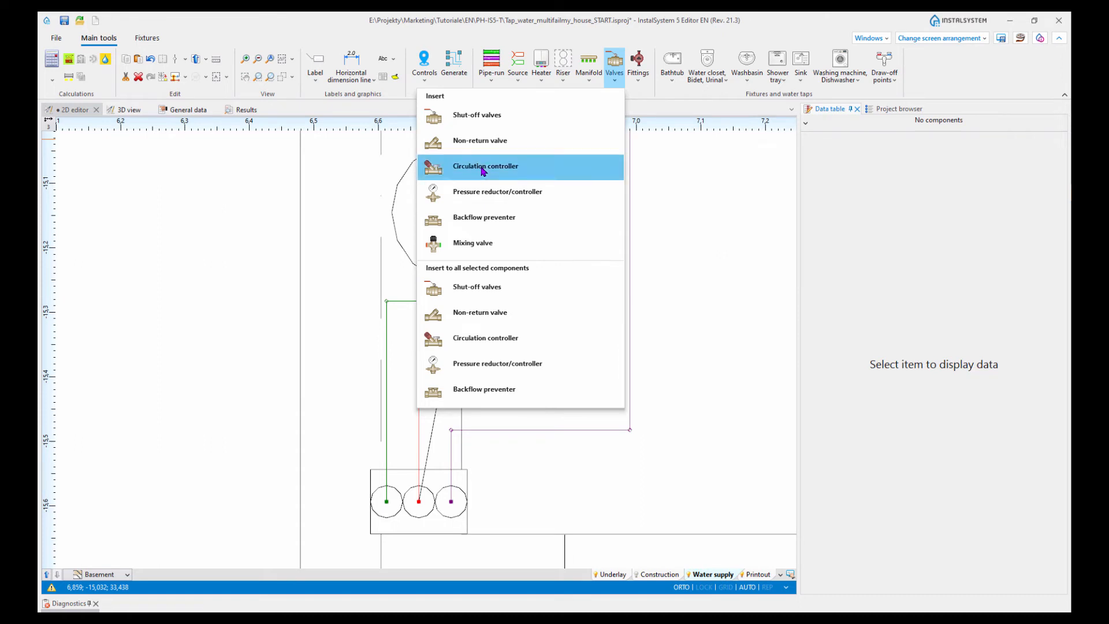
click(546, 430)
key(Escape)
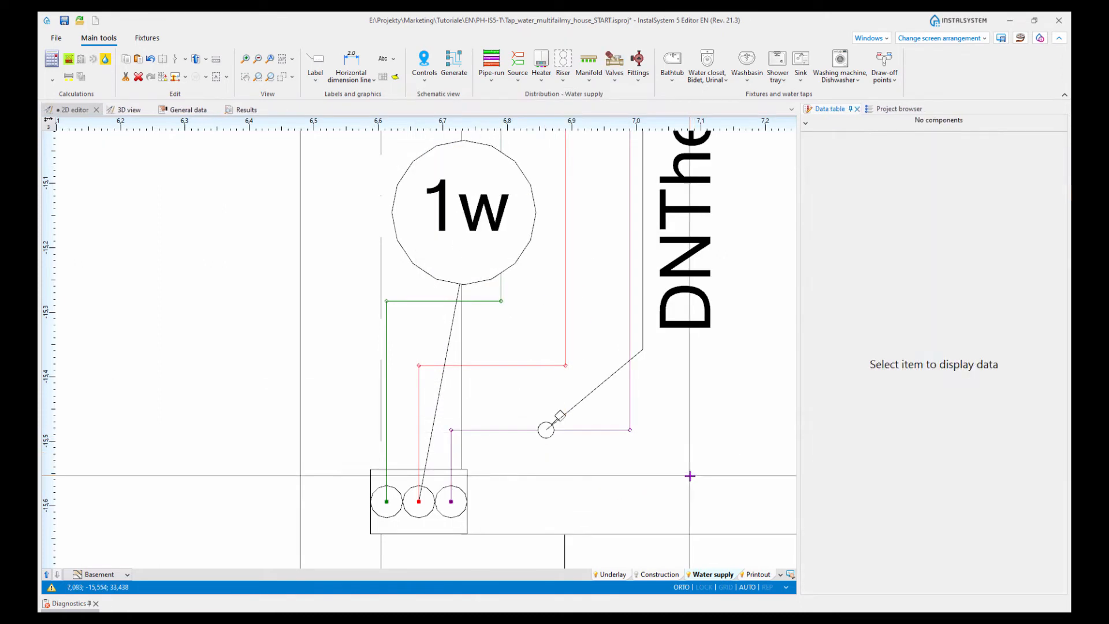
Step: Return to the 1st floor plan and save the project under the name Tap_water_multifailmy_house_TEMP.isproj
click(126, 574)
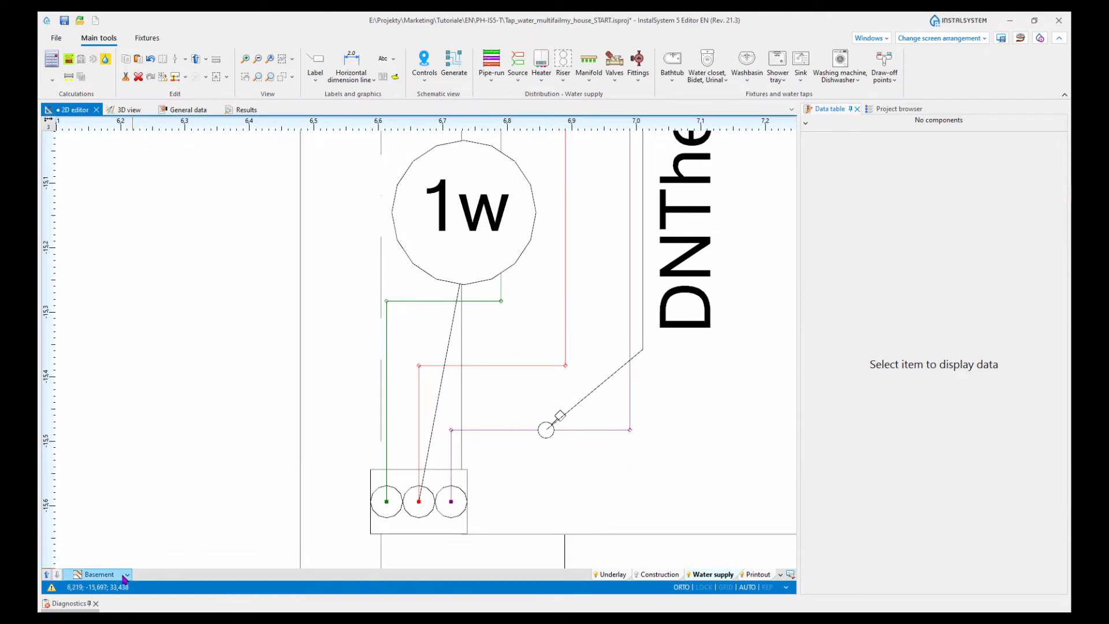
click(96, 486)
scroll(396, 439, down, 5)
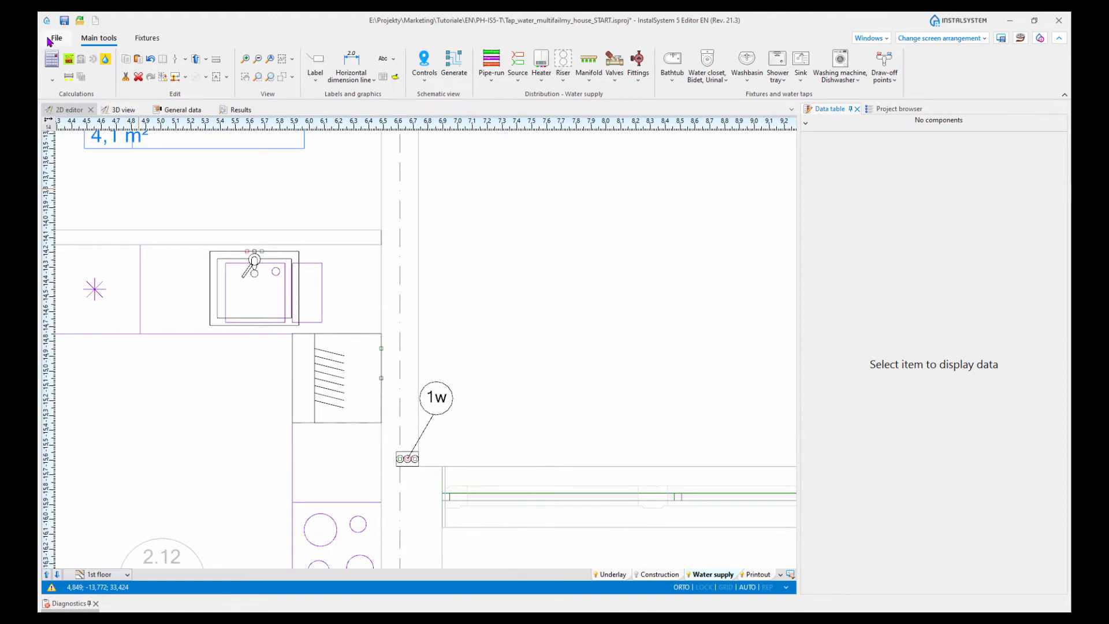
click(53, 38)
click(94, 154)
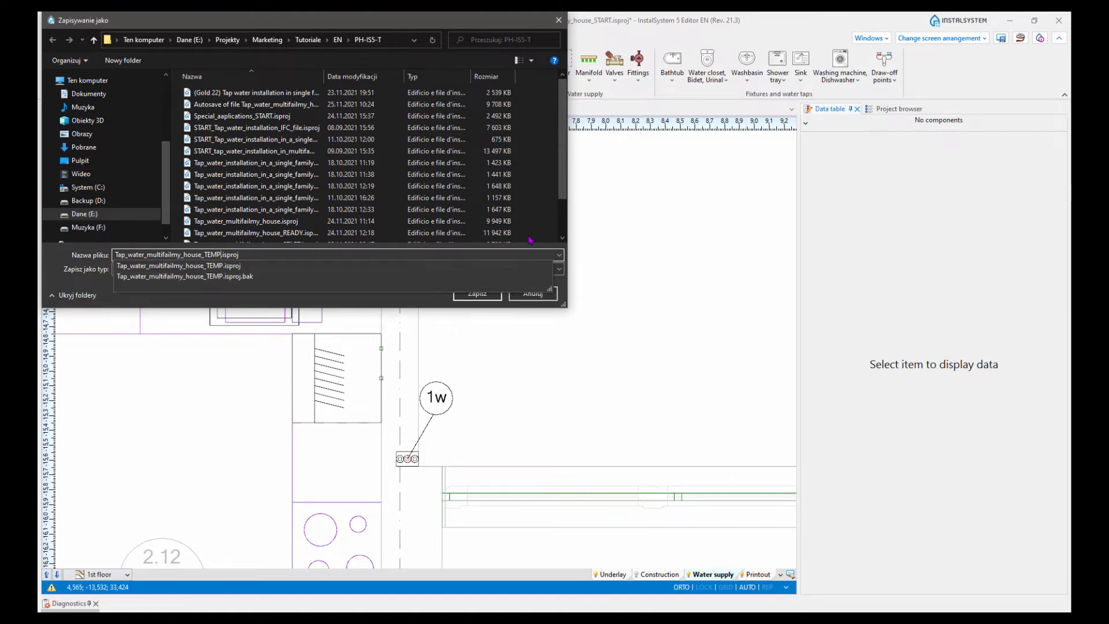
key(Return)
key(t)
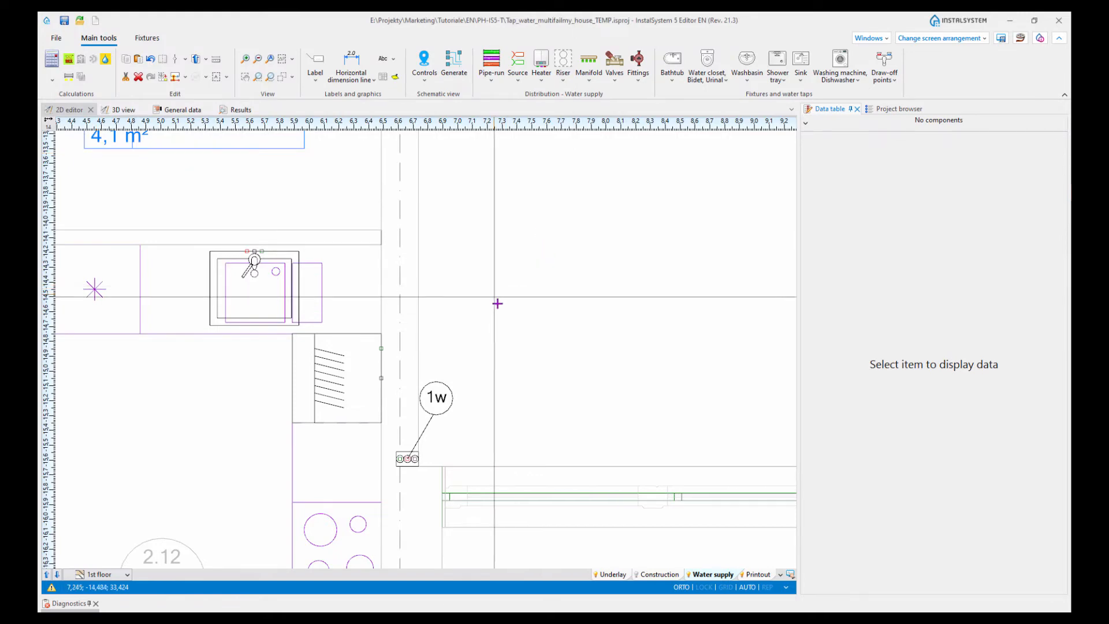
Step: Start a cold and hot water pipe-run pair at riser 1w and offset it toward the kitchen side of the wall
scroll(497, 303, down, 5)
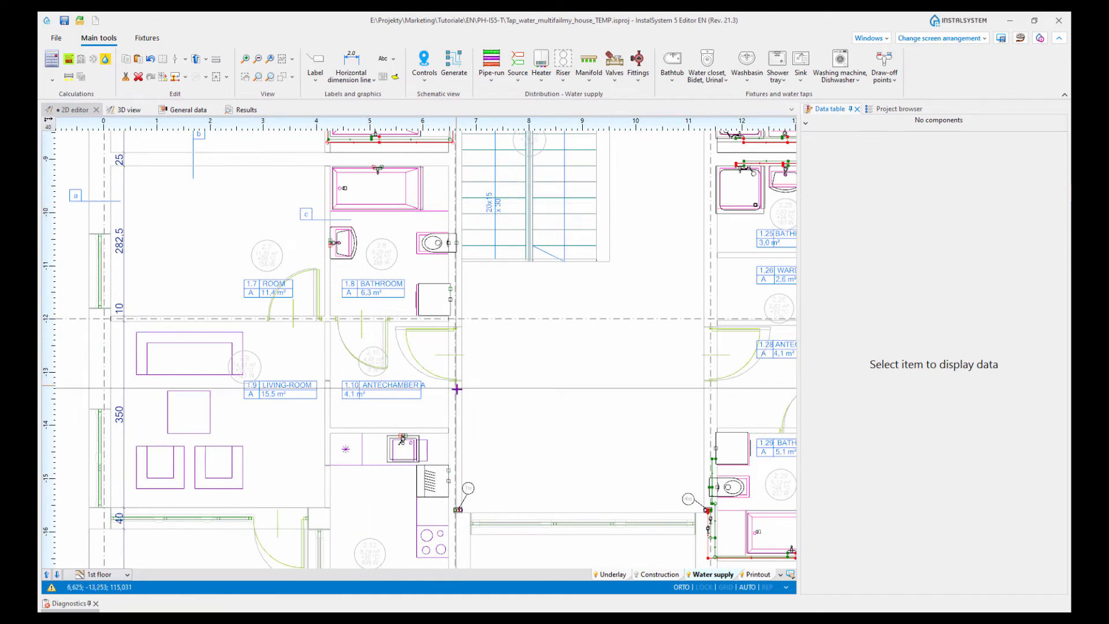
scroll(386, 278, up, 3)
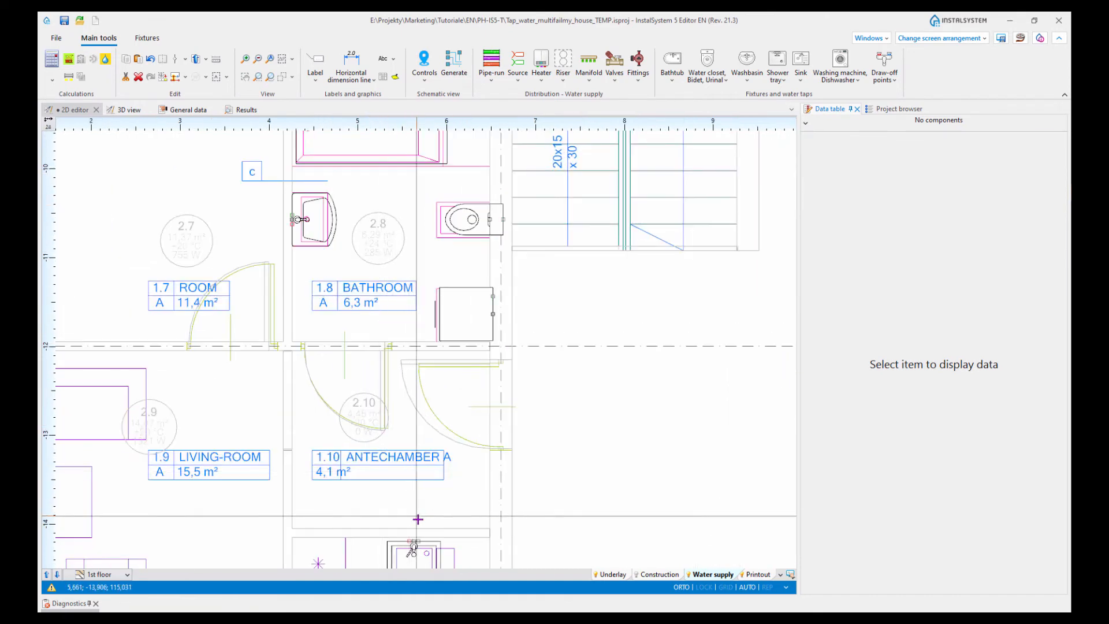
middle_drag(416, 518, 391, 346)
scroll(484, 494, up, 4)
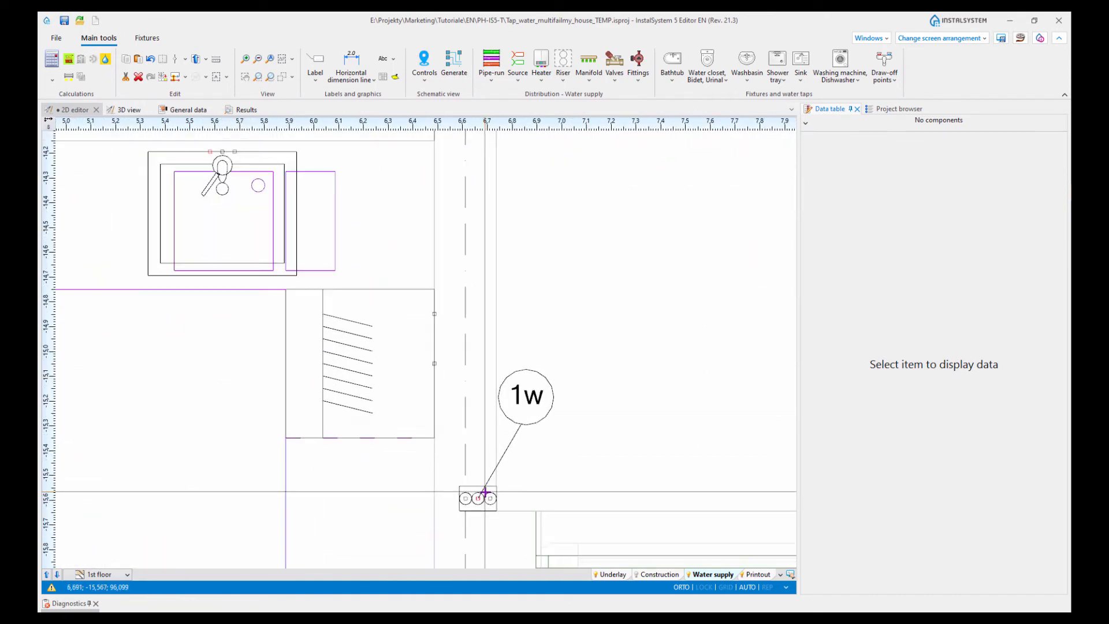
scroll(484, 492, up, 1)
middle_drag(559, 287, 566, 240)
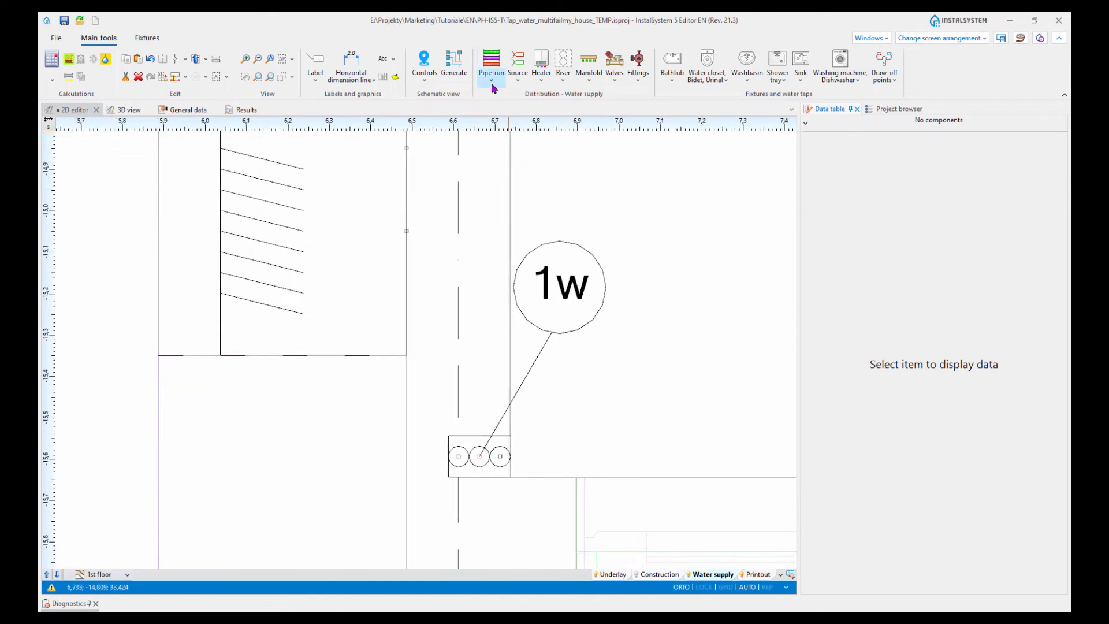
click(491, 81)
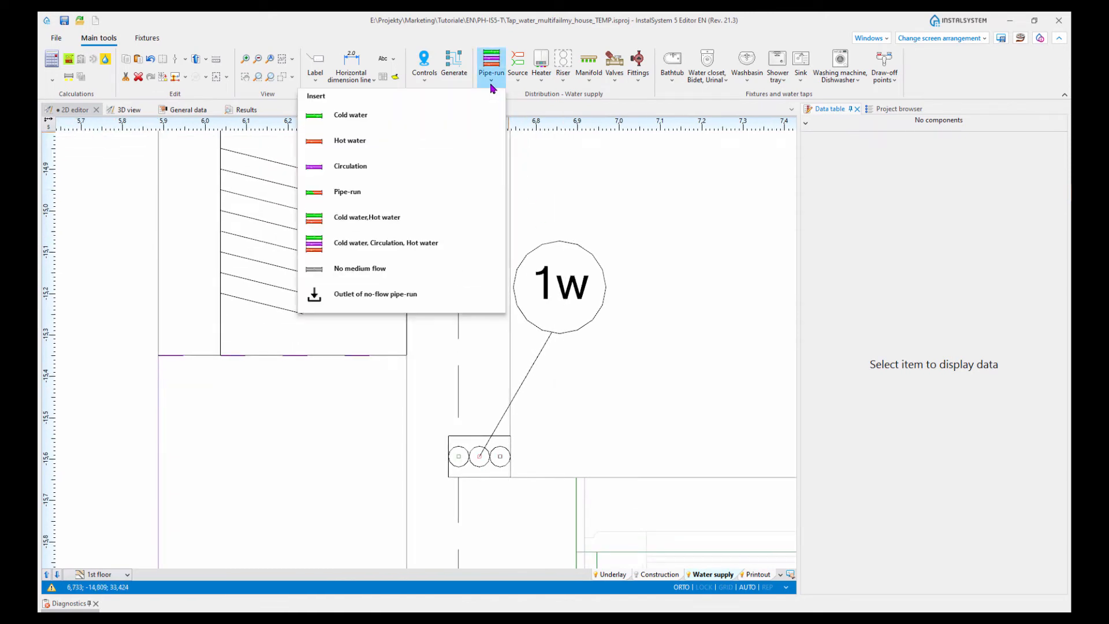
click(347, 225)
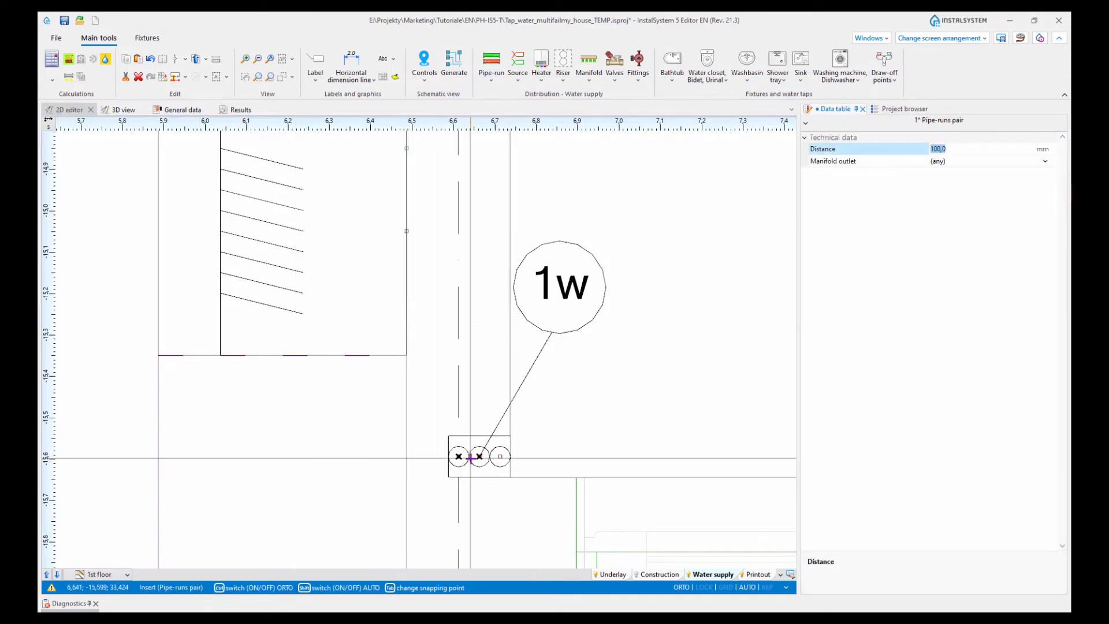
scroll(471, 458, down, 2)
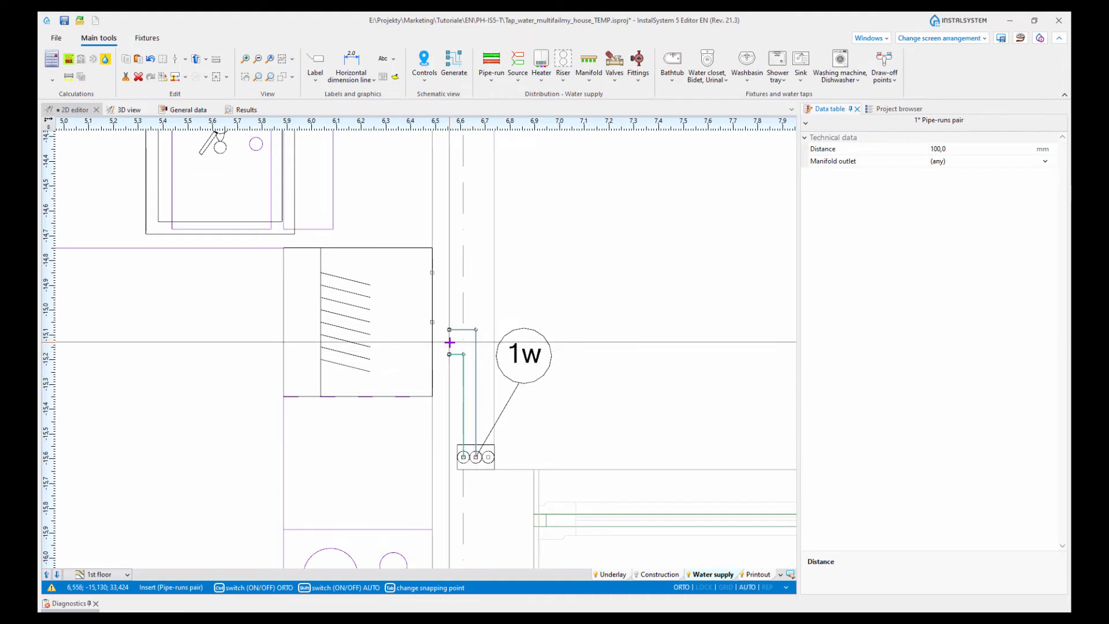
scroll(450, 343, down, 2)
middle_drag(454, 232, 460, 304)
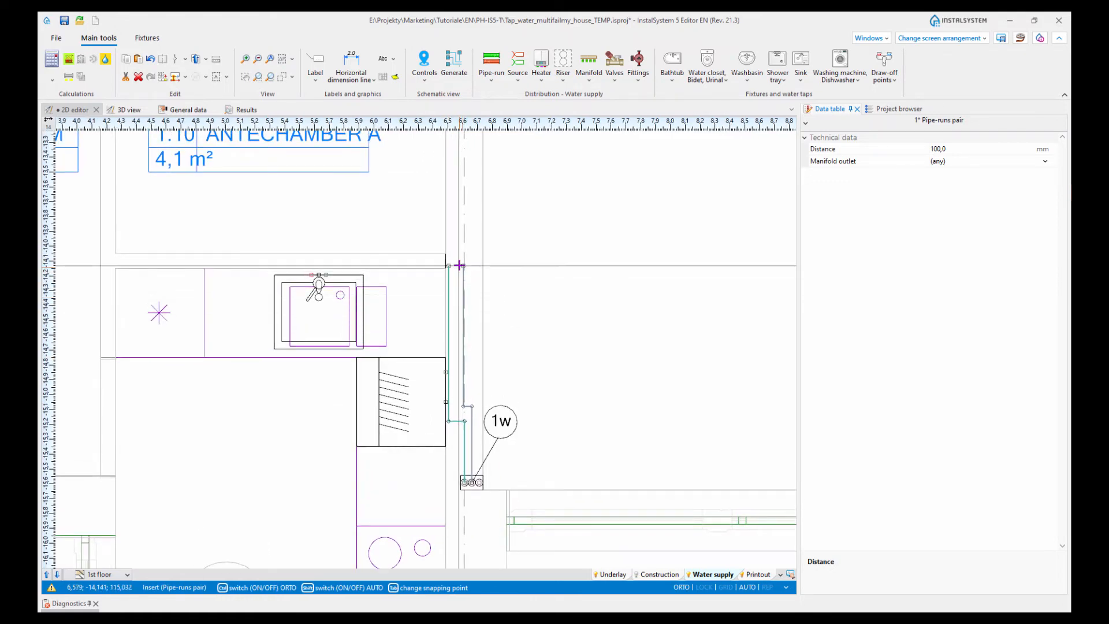
Step: Route the cold and hot water pair along the wall past the kitchen sink and offset it toward antechamber 1.10
scroll(463, 250, down, 2)
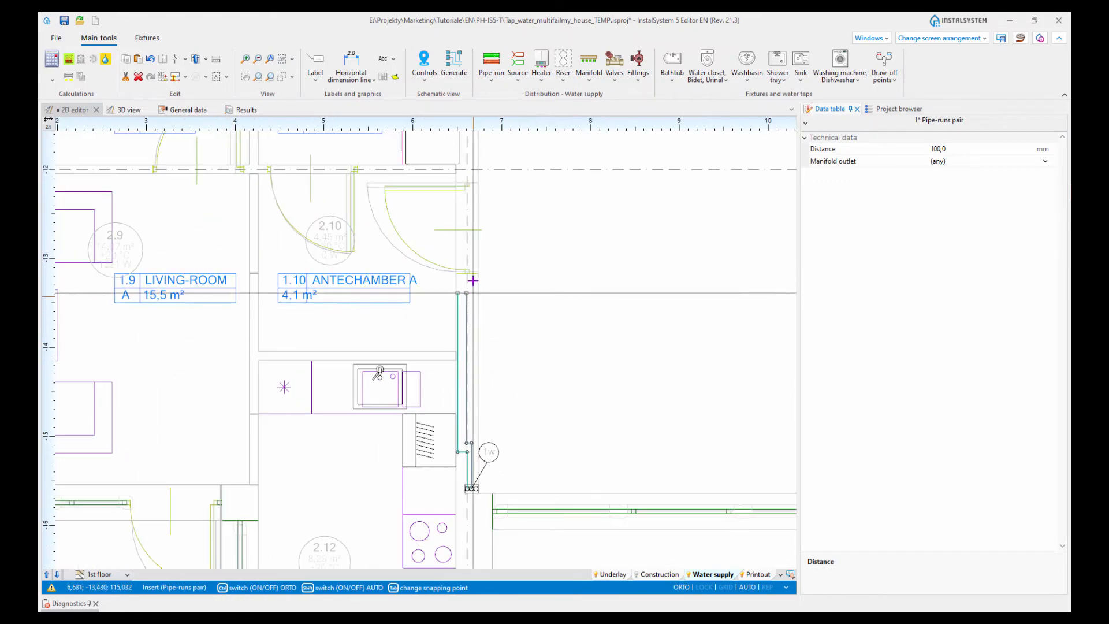
scroll(467, 212, up, 2)
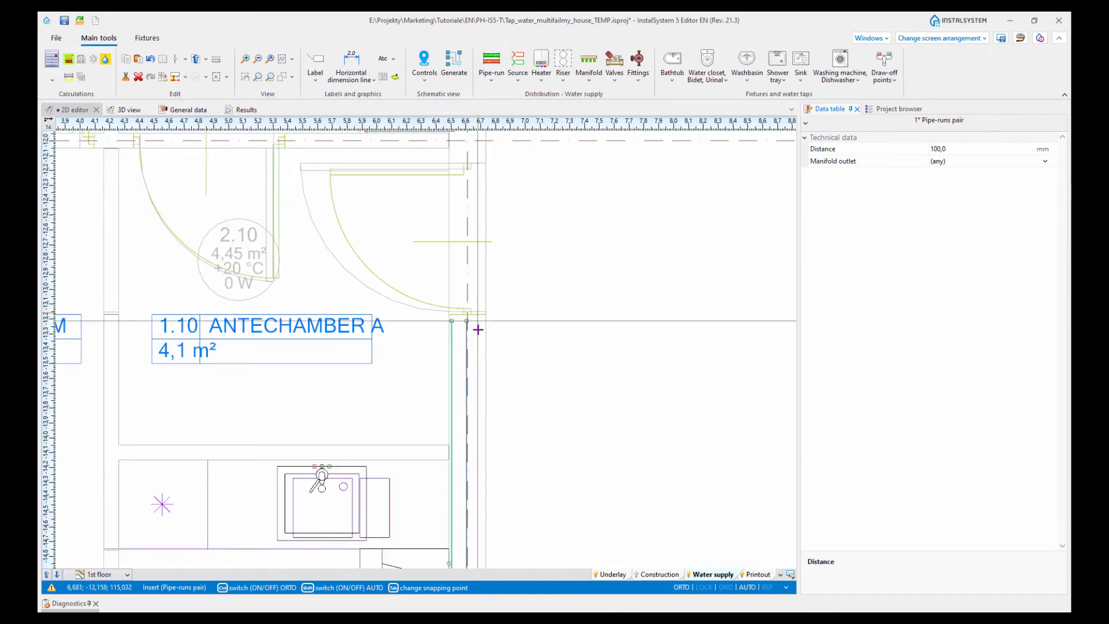
middle_drag(459, 376, 444, 228)
scroll(449, 347, up, 2)
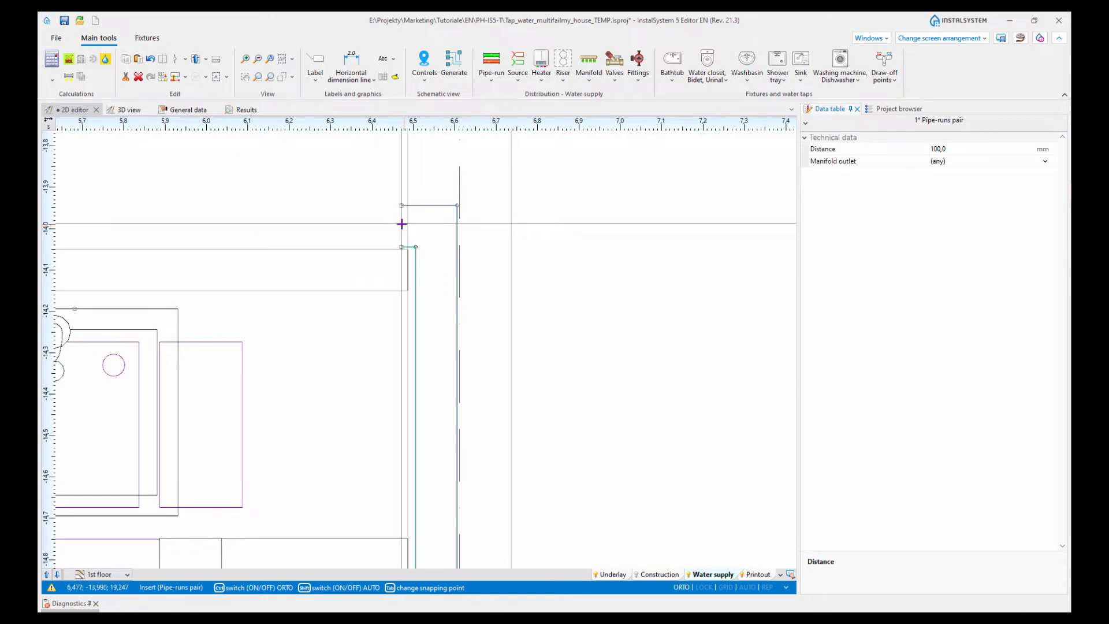
scroll(385, 223, down, 1)
click(386, 223)
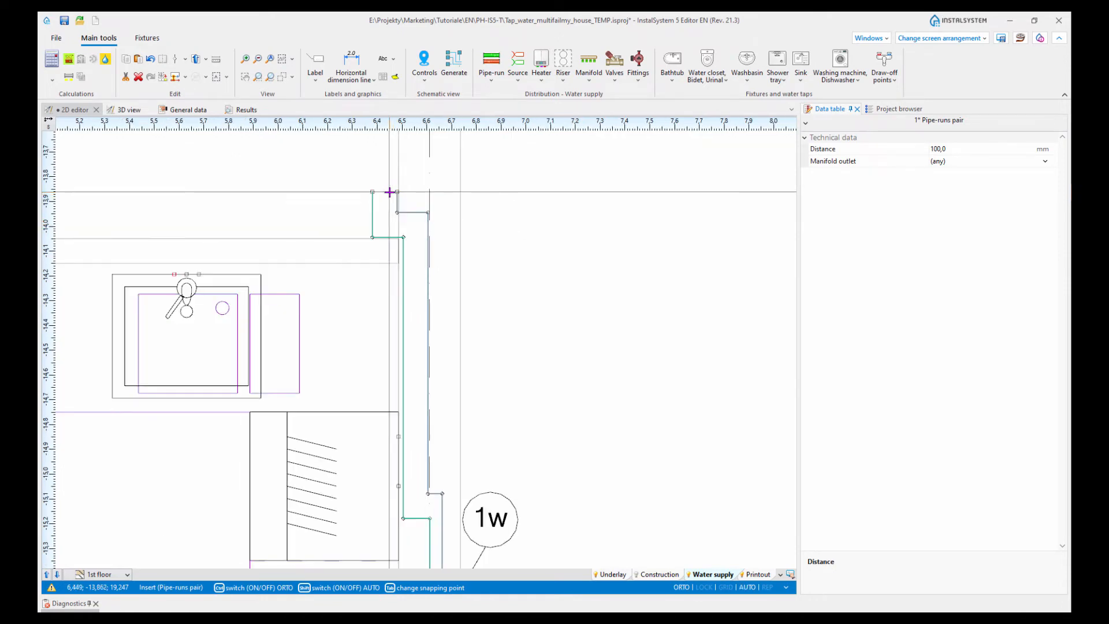
Step: Route the cold and hot water pair along antechamber 1.10 to bathroom 1.8 and offset it toward the staircase
middle_drag(393, 182, 420, 360)
scroll(420, 360, down, 1)
middle_drag(425, 221, 447, 413)
middle_drag(432, 340, 433, 361)
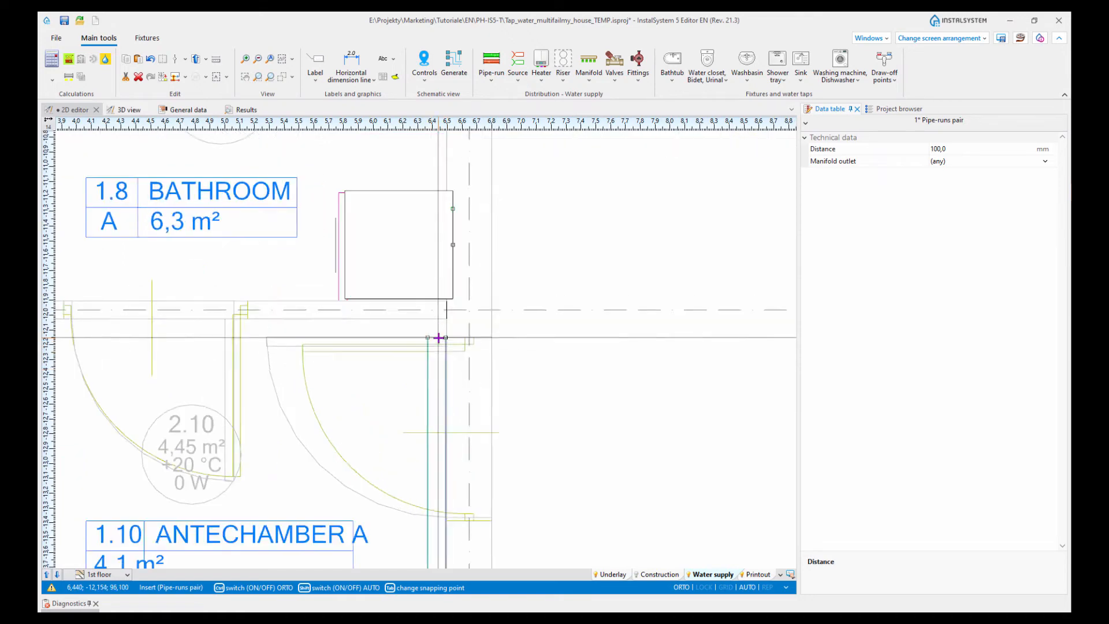
scroll(433, 300, up, 1)
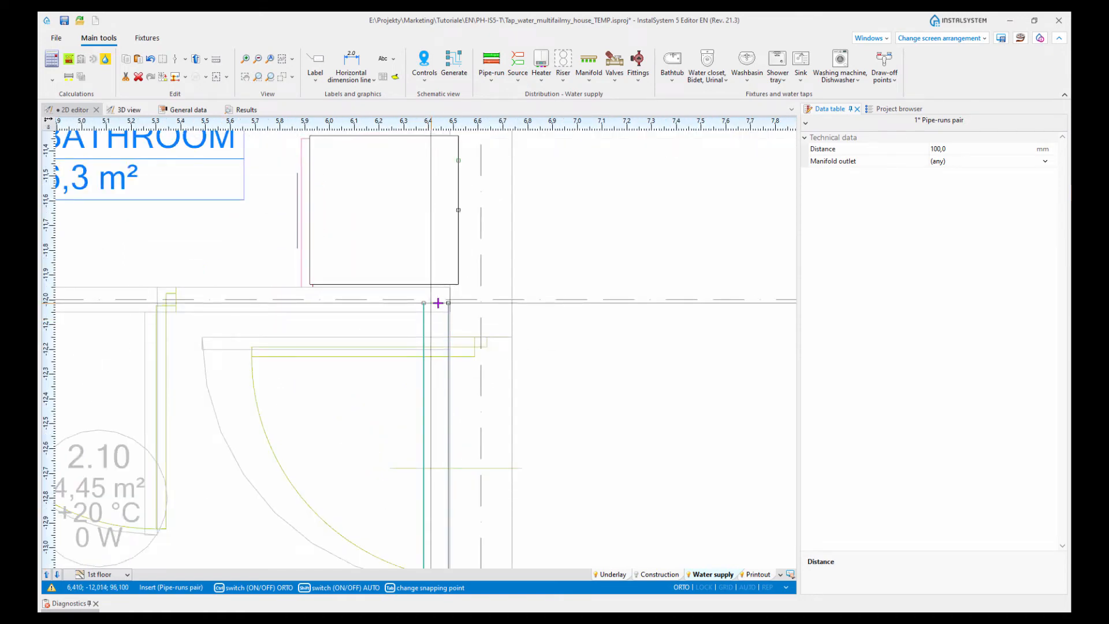
shift+click(472, 301)
Step: Continue the pair behind the toilet and bathtub of bathroom 1.8 and end it just past the washbasin
scroll(472, 301, down, 2)
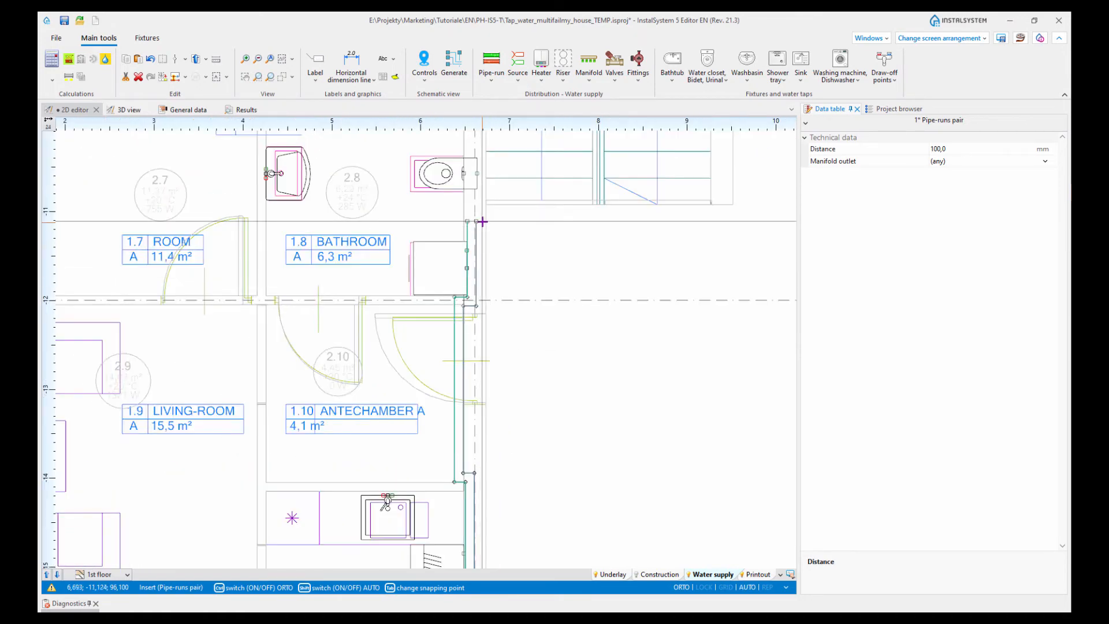
middle_drag(484, 250, 493, 357)
middle_drag(487, 216, 490, 268)
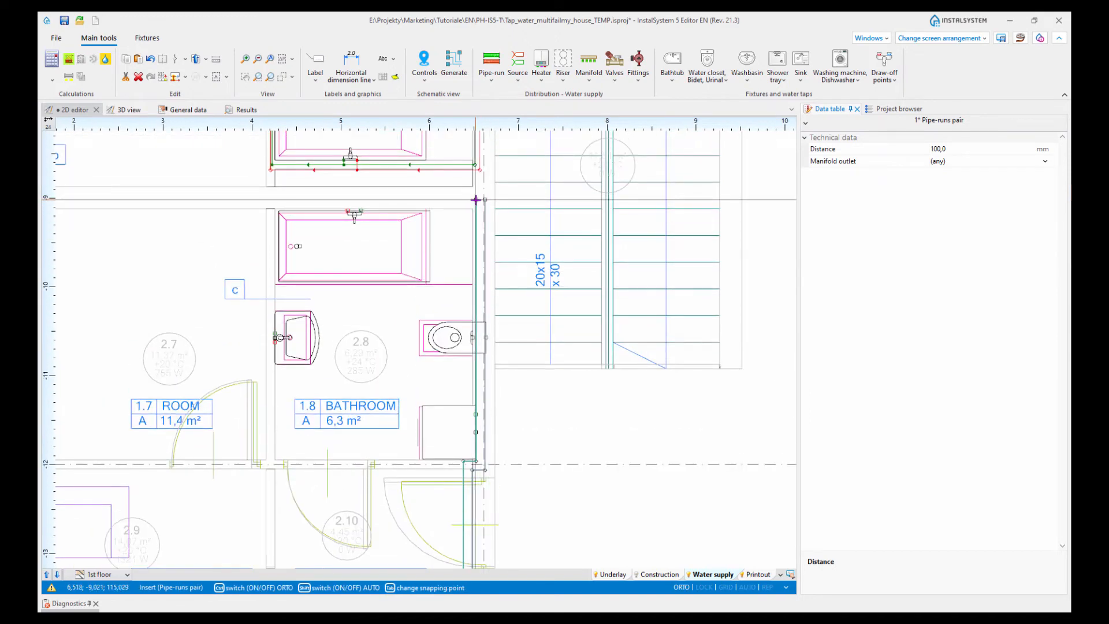
scroll(269, 204, up, 1)
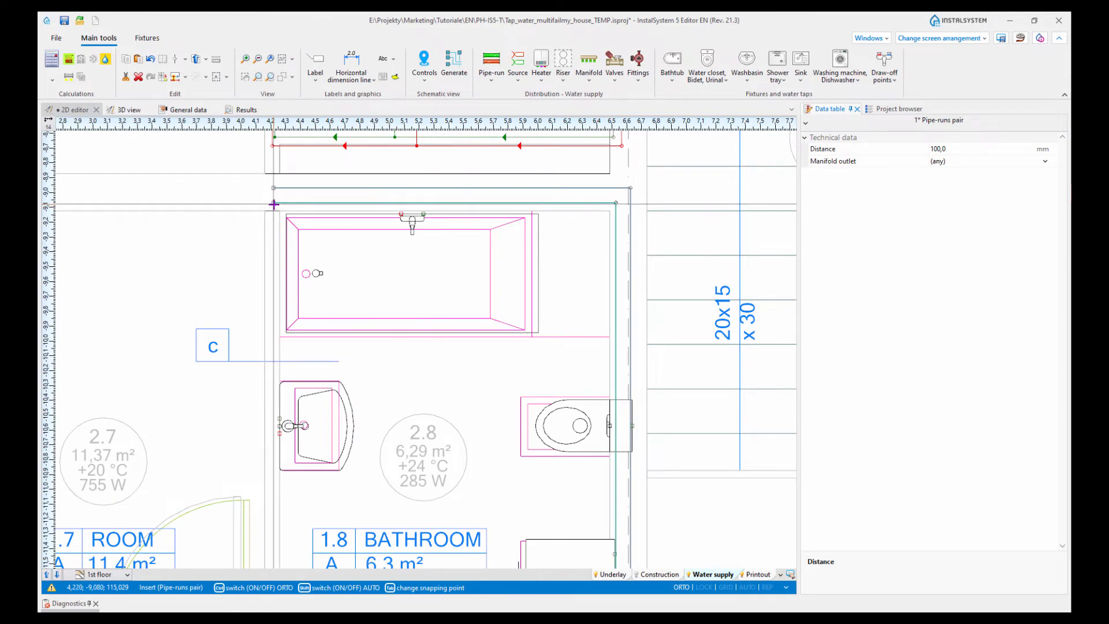
click(266, 505)
scroll(294, 497, up, 1)
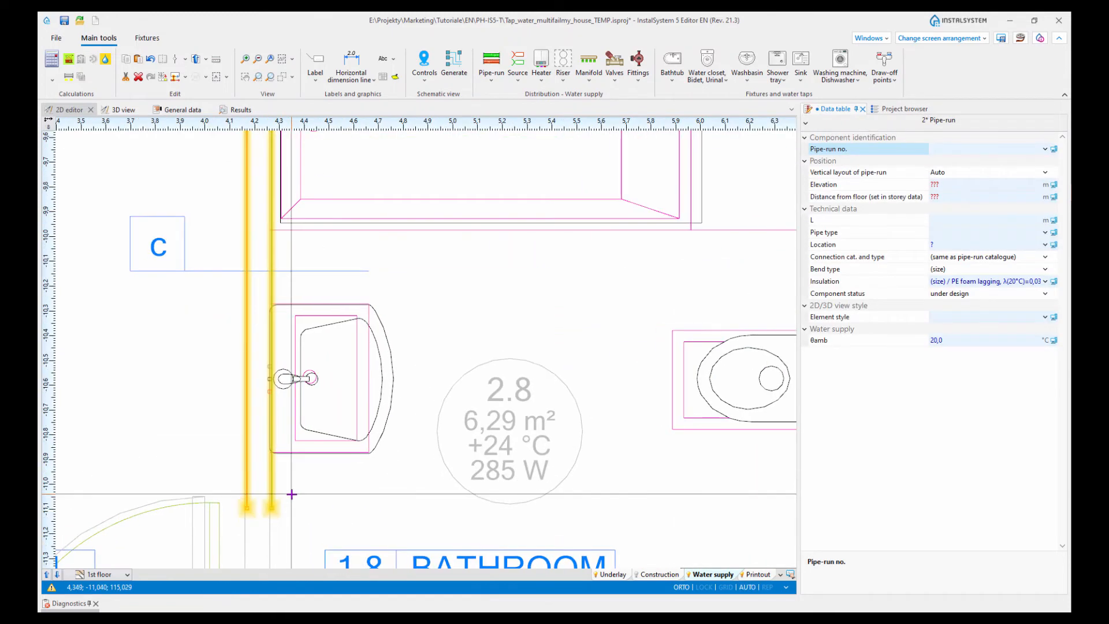
Step: Shift the cold water pipe-run to the wall face behind the washbasin and bring the hot water pipe-run closer to it
middle_drag(290, 495, 404, 488)
scroll(368, 479, up, 1)
click(446, 471)
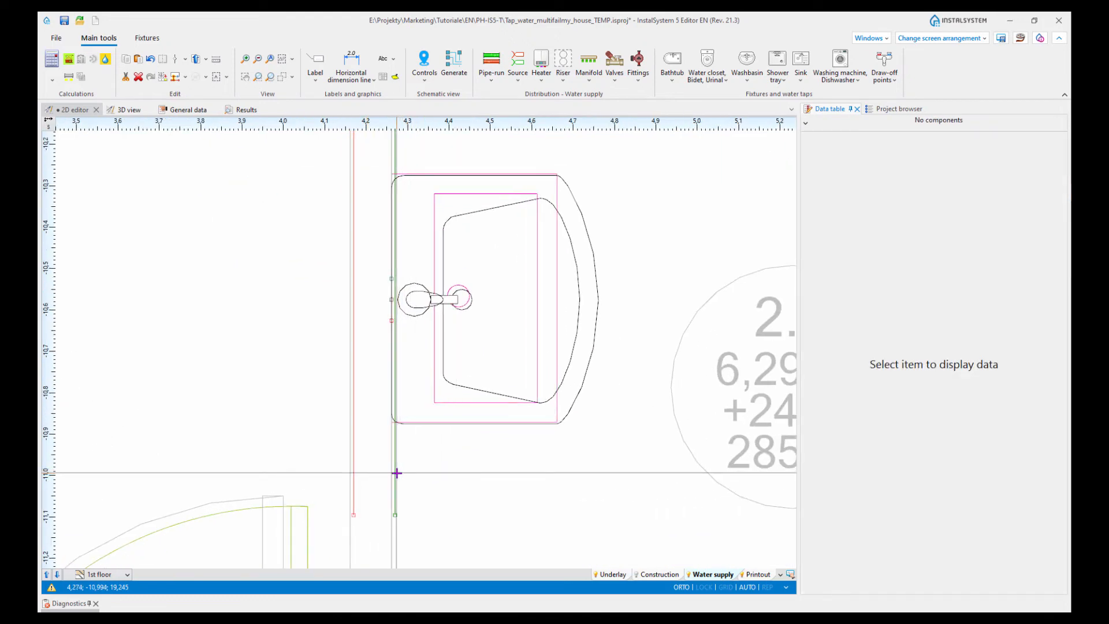
click(396, 472)
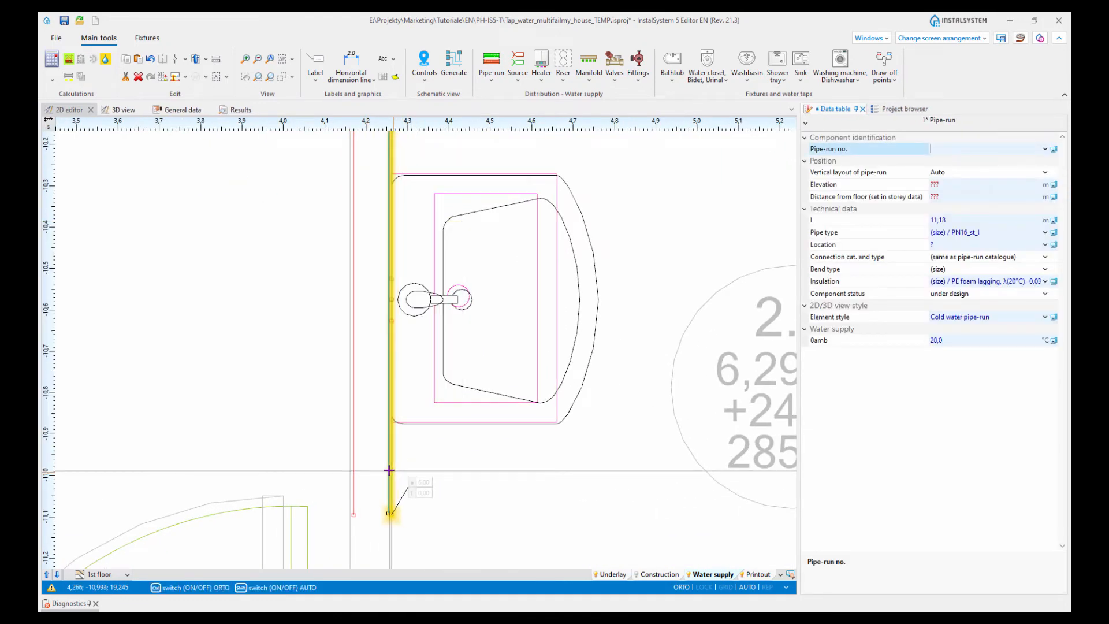
drag(357, 479, 375, 480)
scroll(472, 446, down, 2)
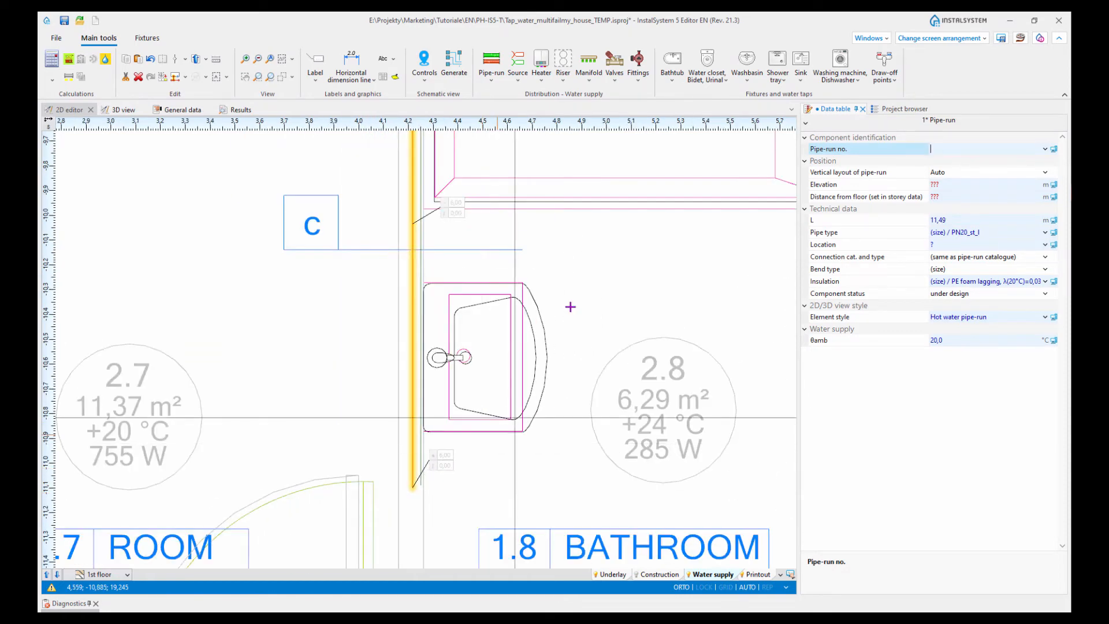
Step: Move the hot water pipe-run behind the bathtub closer to the cold water pipe-run
middle_drag(569, 318, 522, 554)
middle_drag(551, 248, 514, 324)
scroll(582, 260, up, 2)
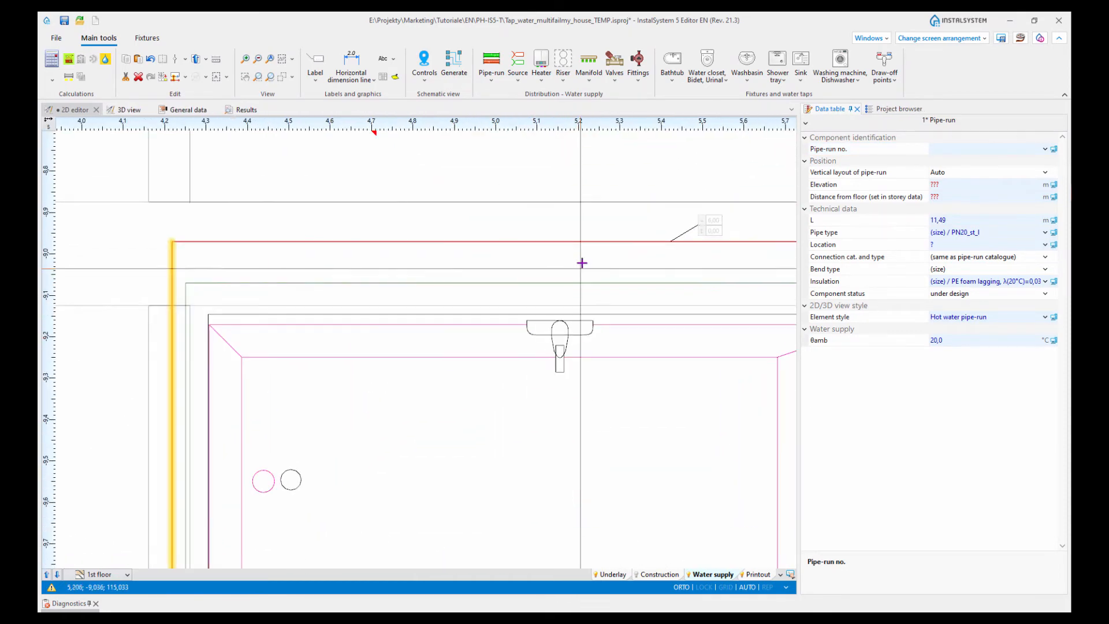
click(587, 241)
drag(584, 262, 584, 267)
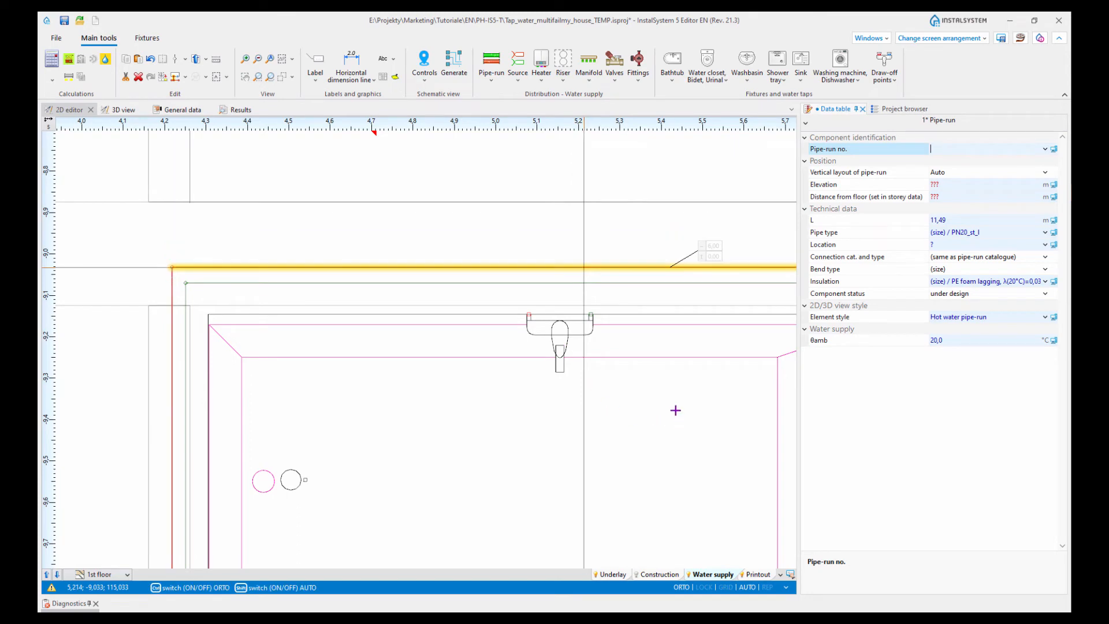
Step: Move the hot water pipe-run behind the toilet in bathroom 1.8 closer to the parallel cold water pipe-run
middle_drag(674, 411, 455, 371)
middle_drag(660, 377, 474, 326)
scroll(468, 324, up, 1)
scroll(502, 342, down, 2)
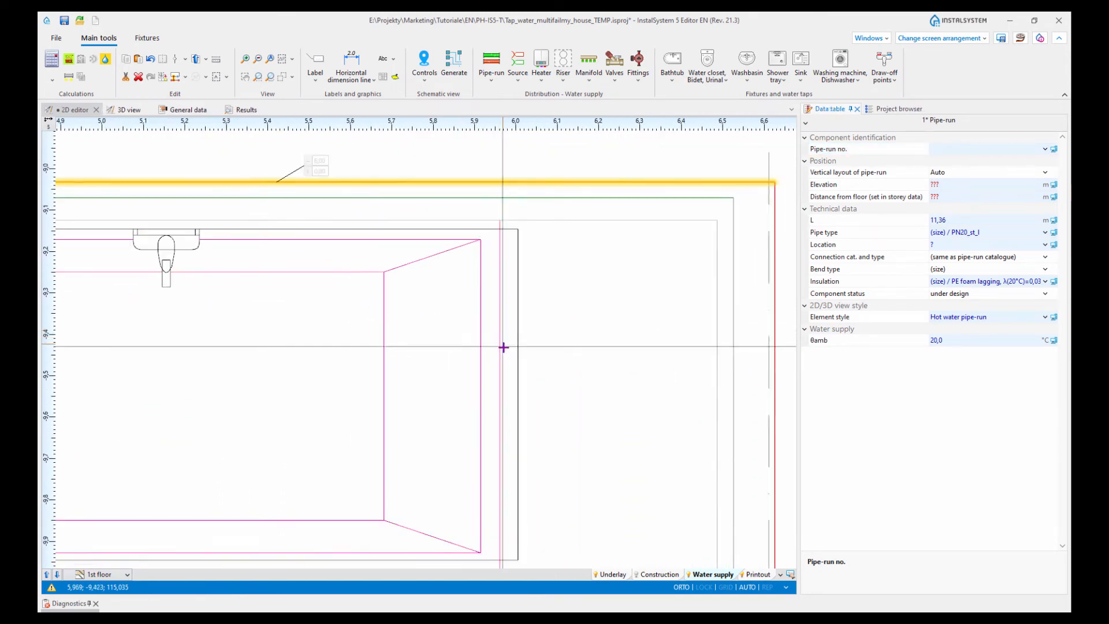
middle_drag(596, 374, 530, 323)
click(593, 351)
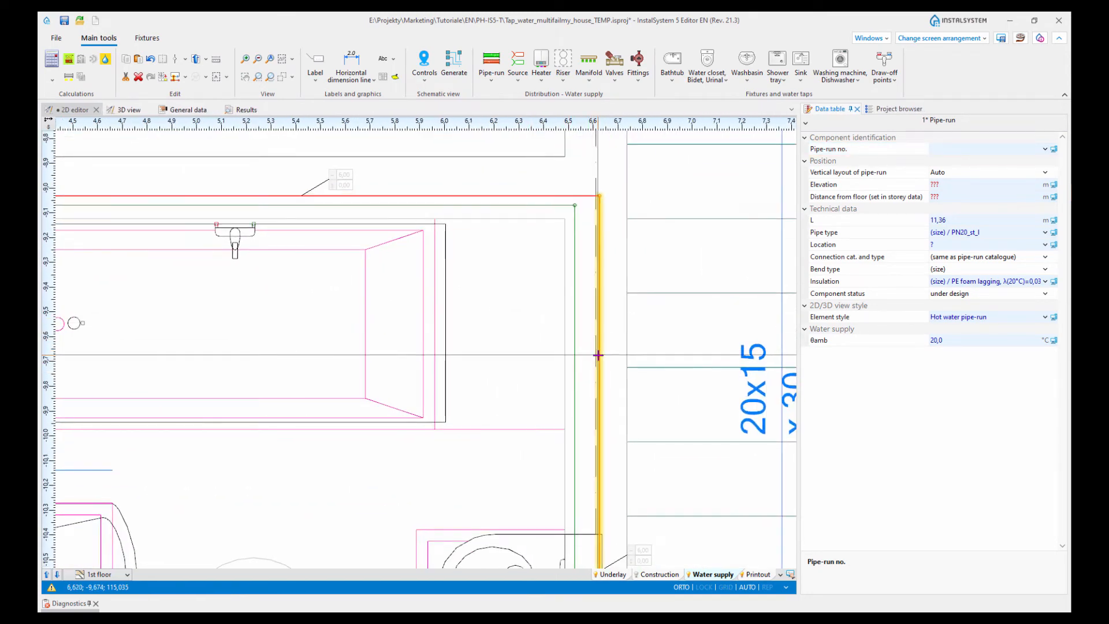
scroll(495, 376, down, 2)
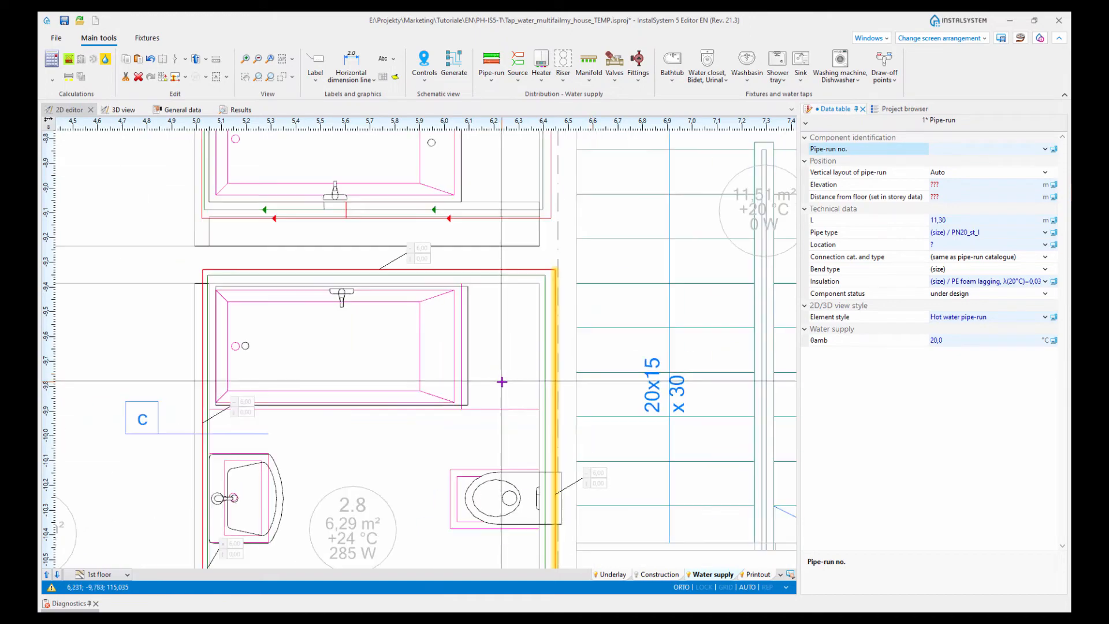
Step: Bring the hot water offset between bathroom 1.8 and antechamber 1.10 closer to the cold water offset
middle_drag(511, 348, 509, 335)
scroll(508, 336, down, 5)
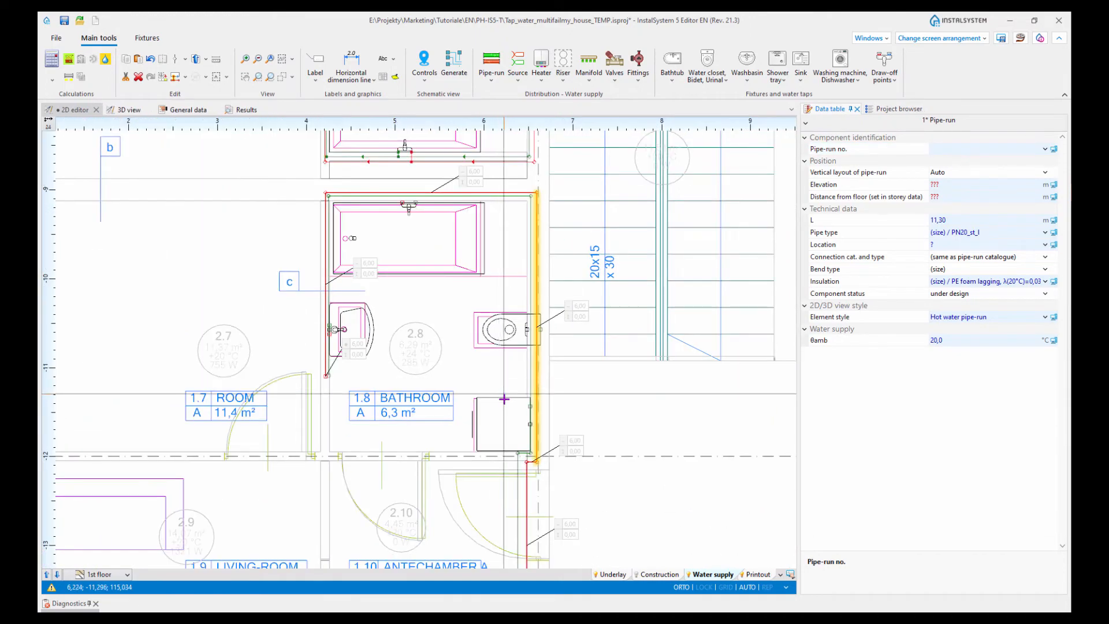
scroll(523, 332, up, 8)
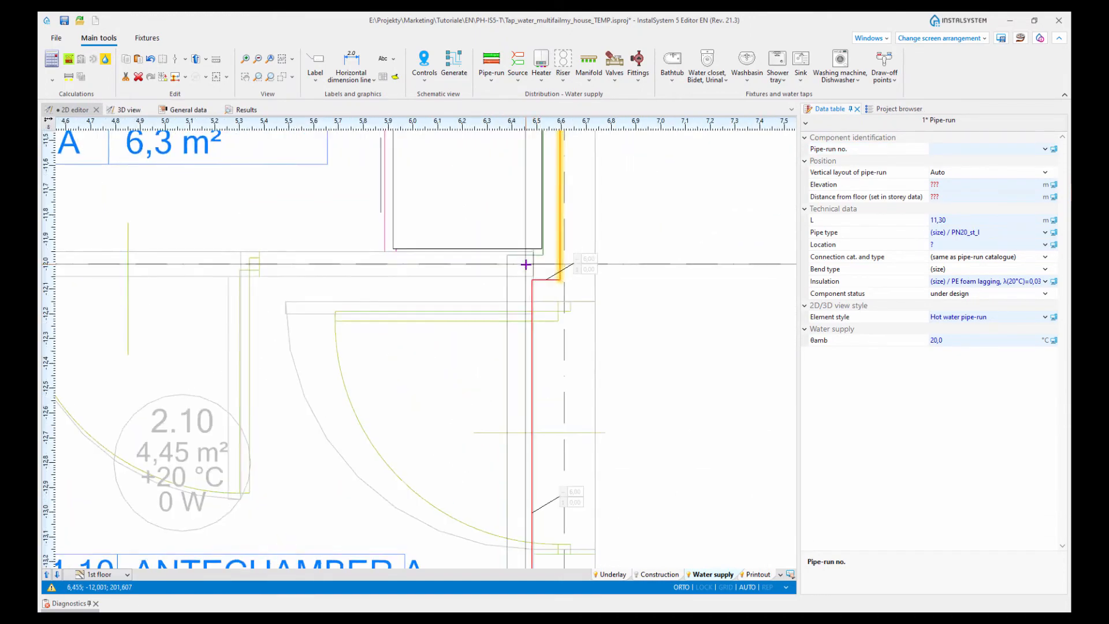
click(560, 292)
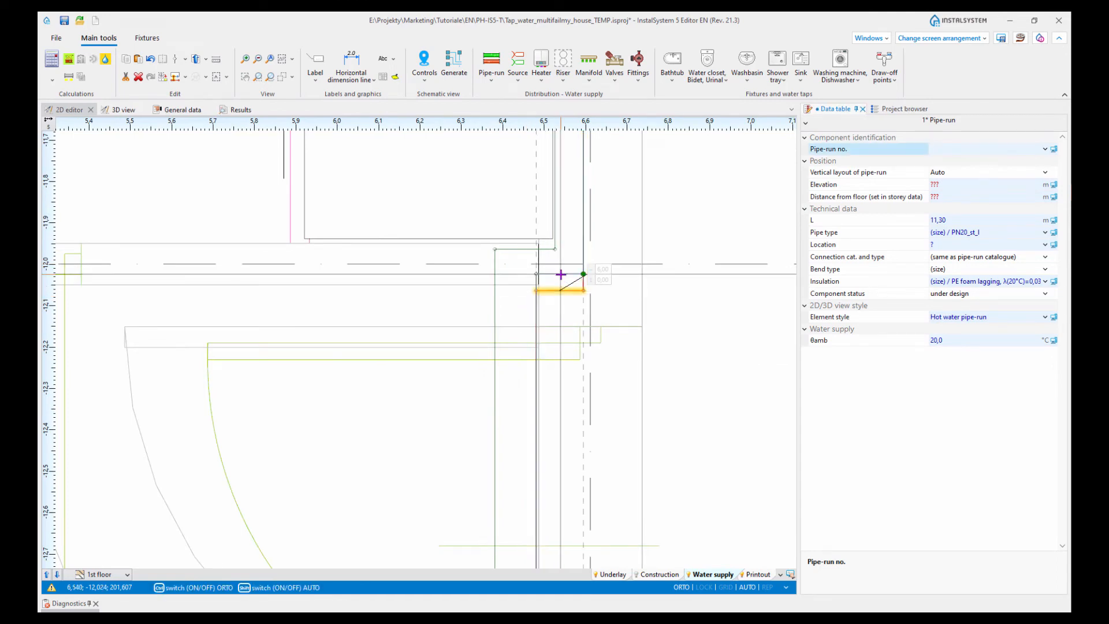
scroll(473, 376, down, 4)
middle_drag(478, 400, 478, 233)
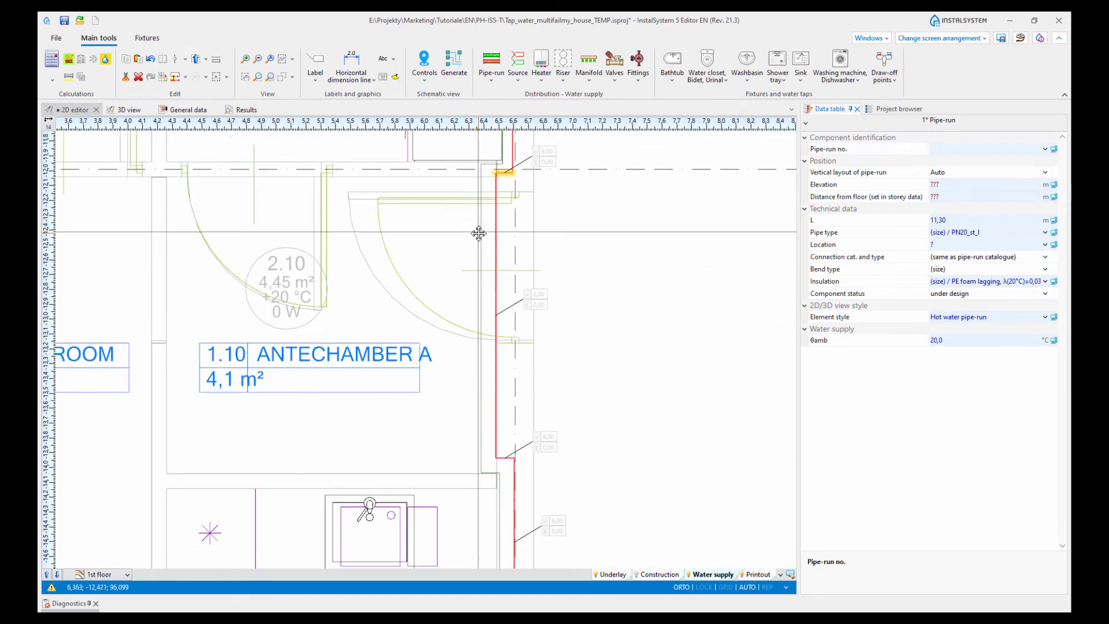
Step: Shift the cold and hot water offsets near the kitchen sink into the wall between the kitchen and antechamber 1.10
middle_drag(456, 410, 471, 357)
middle_drag(475, 417, 486, 376)
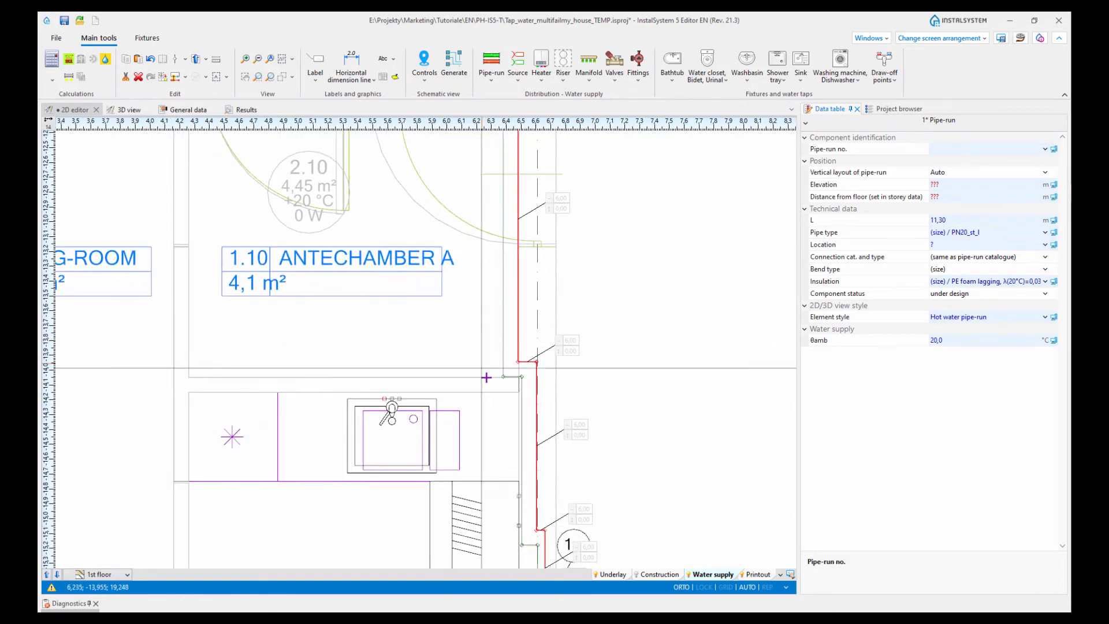
scroll(494, 377, up, 3)
drag(601, 334, 602, 345)
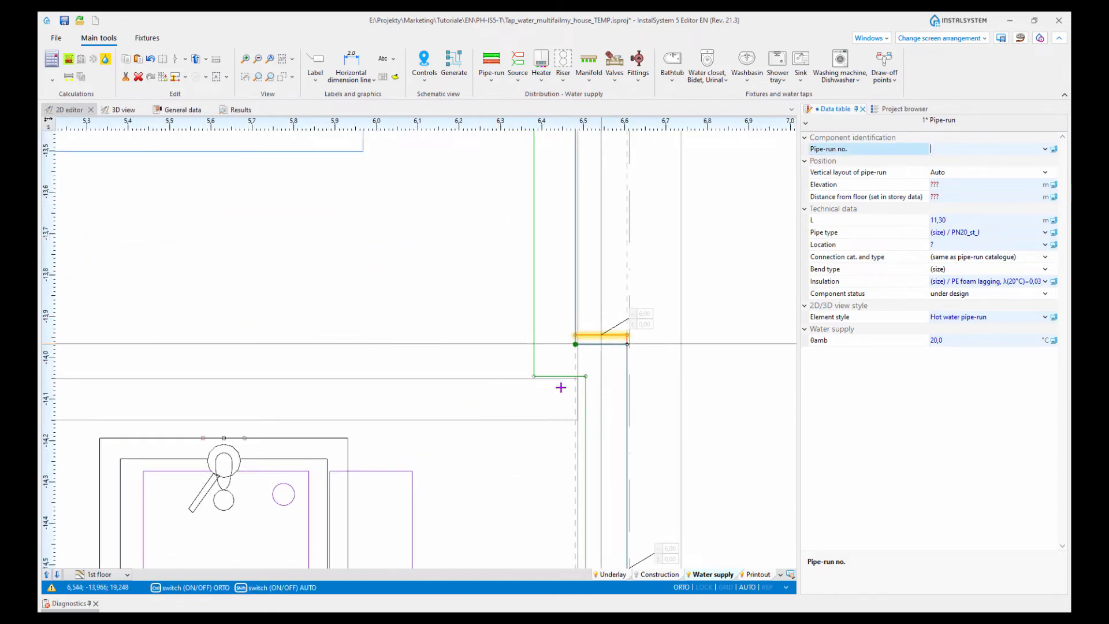
scroll(567, 377, down, 2)
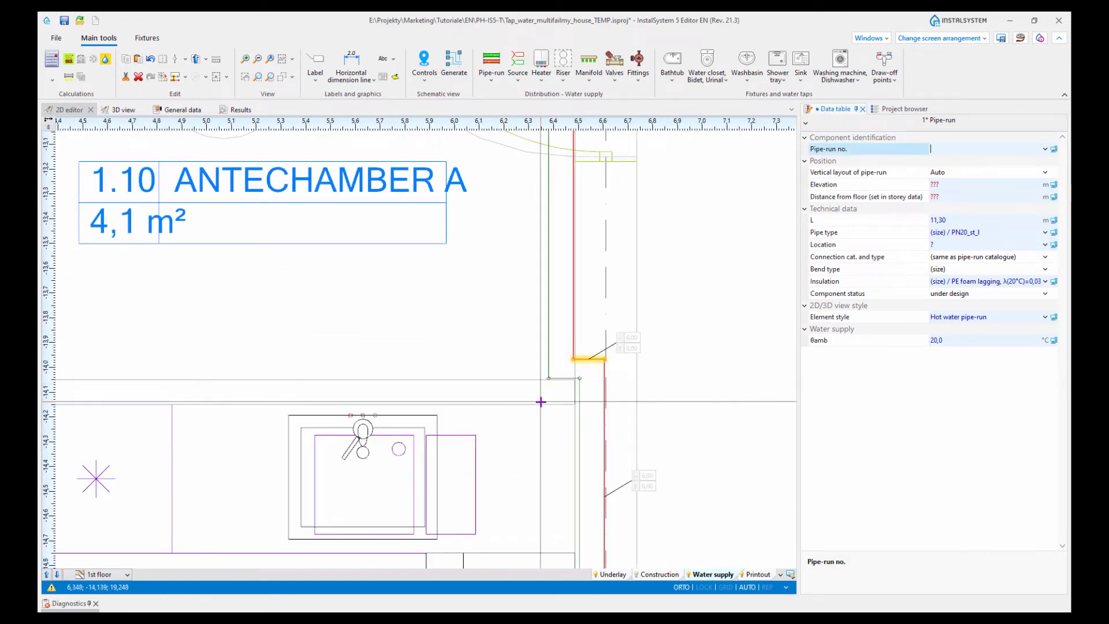
scroll(543, 398, up, 2)
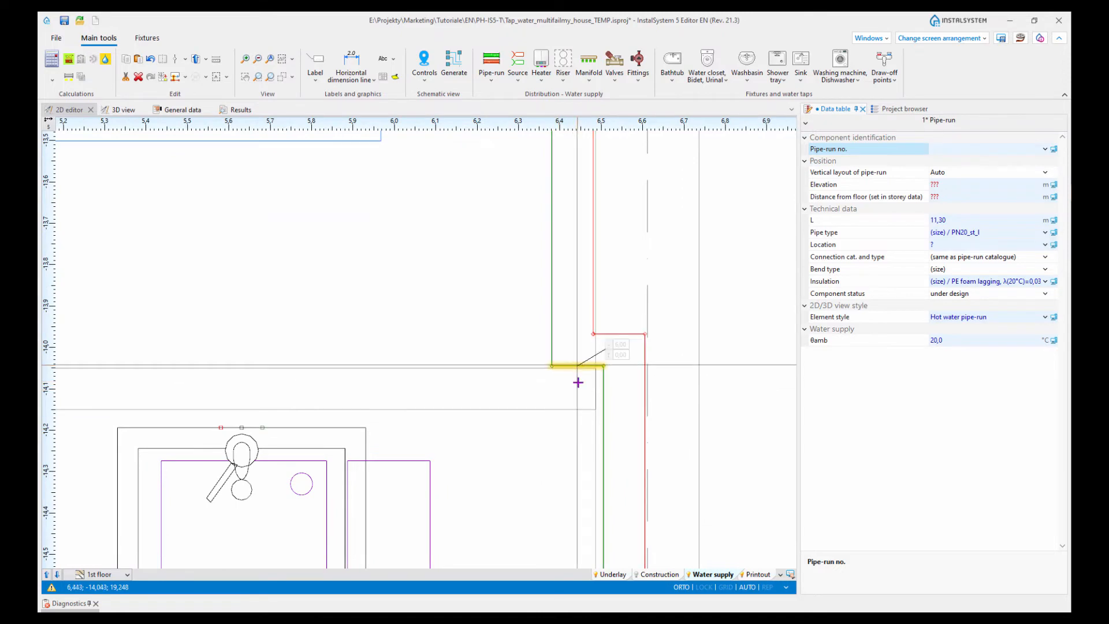
drag(576, 365, 576, 388)
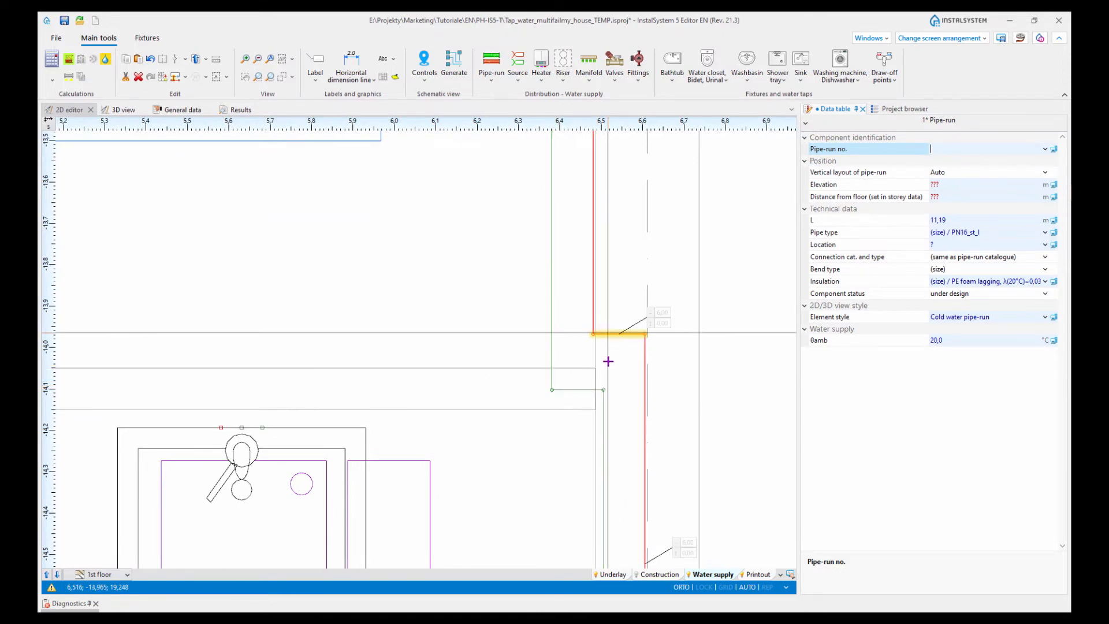
drag(608, 334, 607, 379)
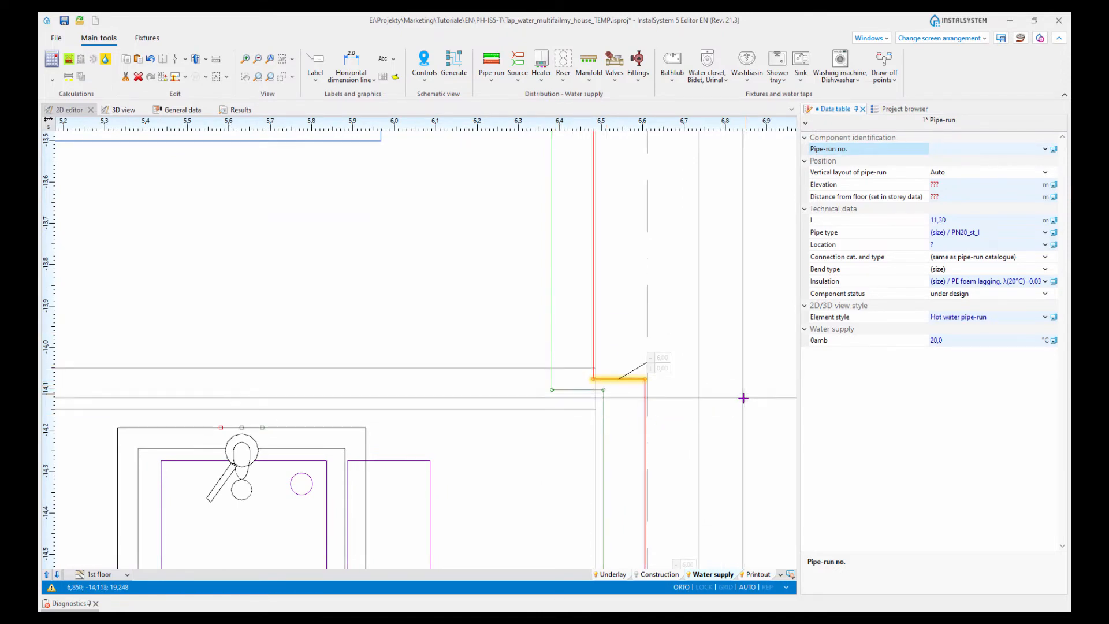
Step: Move the hot water pipe-run beside the kitchen sink closer to the cold water pipe-run
scroll(743, 404, down, 3)
scroll(611, 410, up, 2)
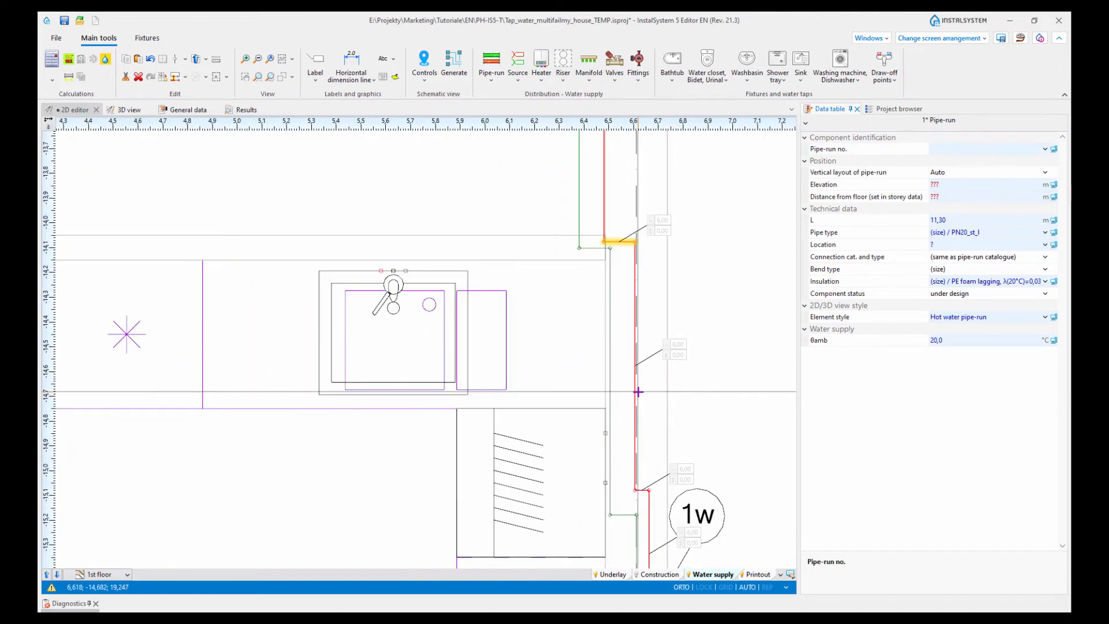
click(634, 400)
drag(635, 400, 623, 393)
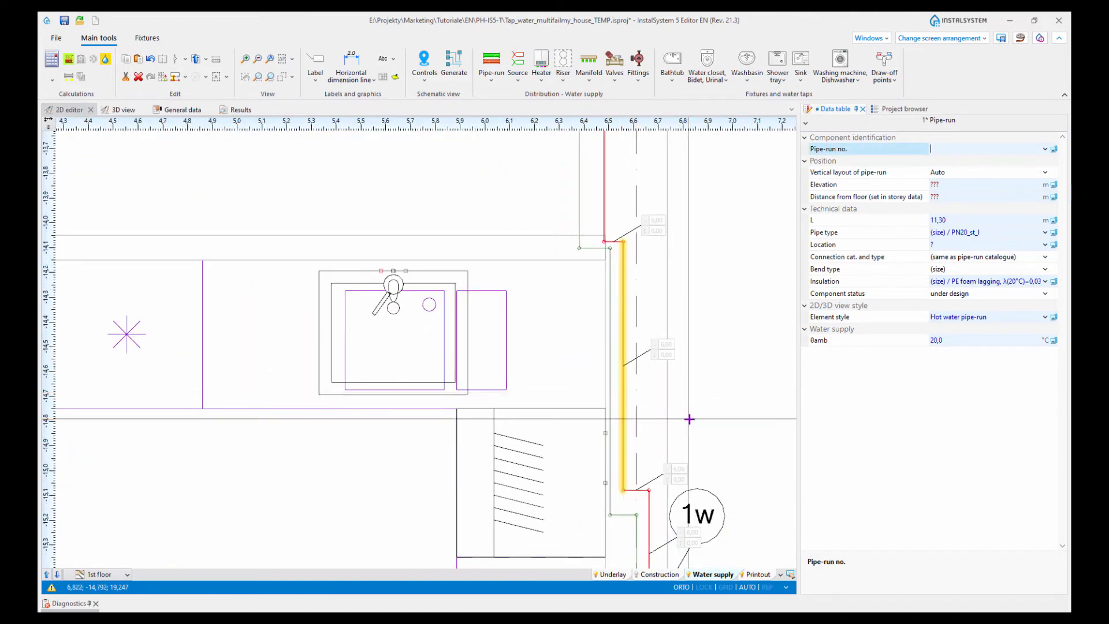
middle_drag(674, 383, 631, 226)
scroll(648, 384, down, 2)
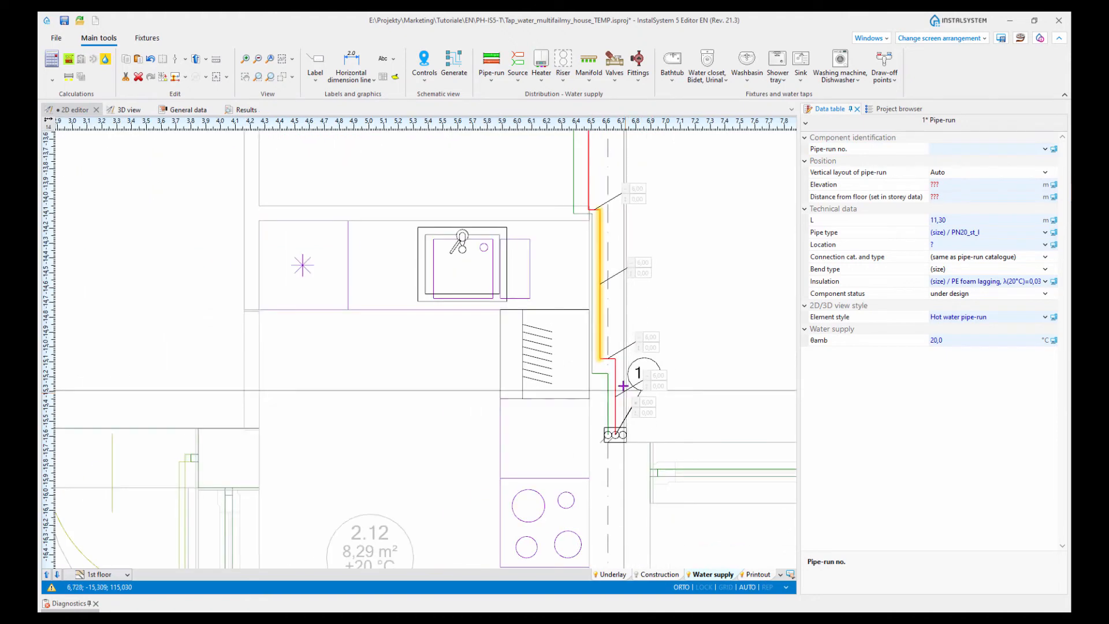
Step: Insert a cold and hot water pipe-run pair branching from the offsets and running inside the wall behind the kitchen sink
scroll(623, 304, down, 2)
middle_drag(649, 309, 655, 468)
scroll(654, 465, down, 2)
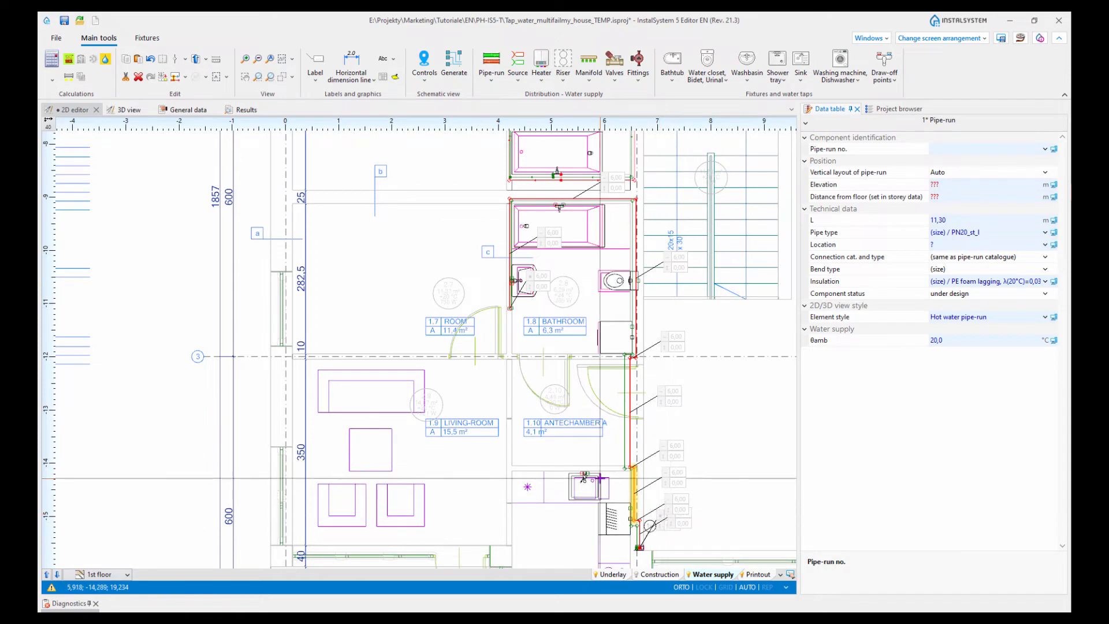
scroll(594, 477, up, 4)
scroll(593, 477, up, 3)
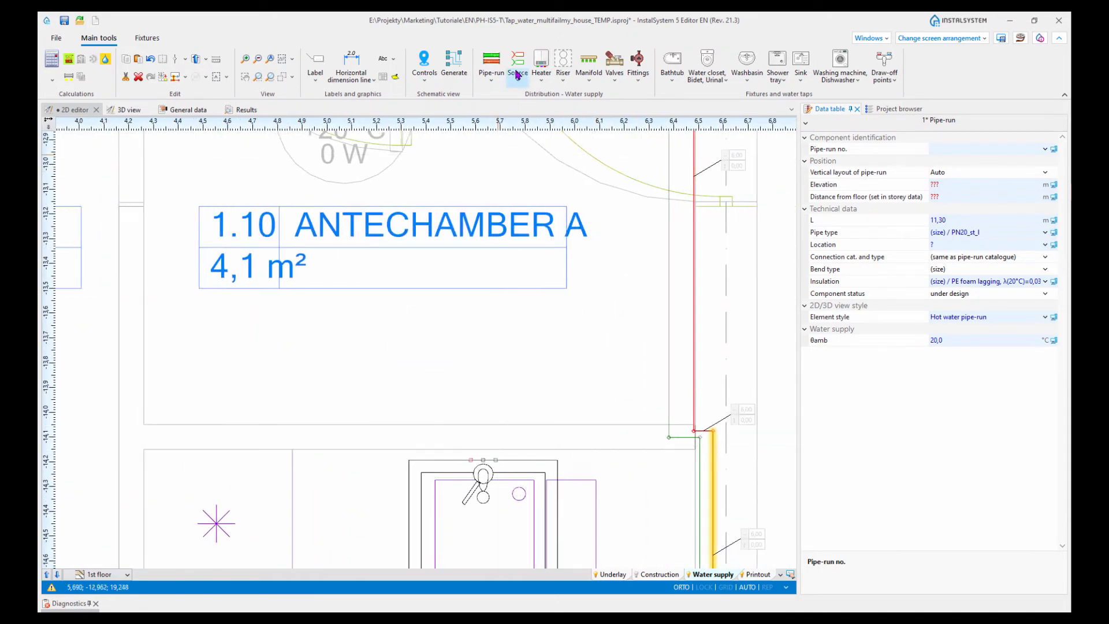
click(495, 65)
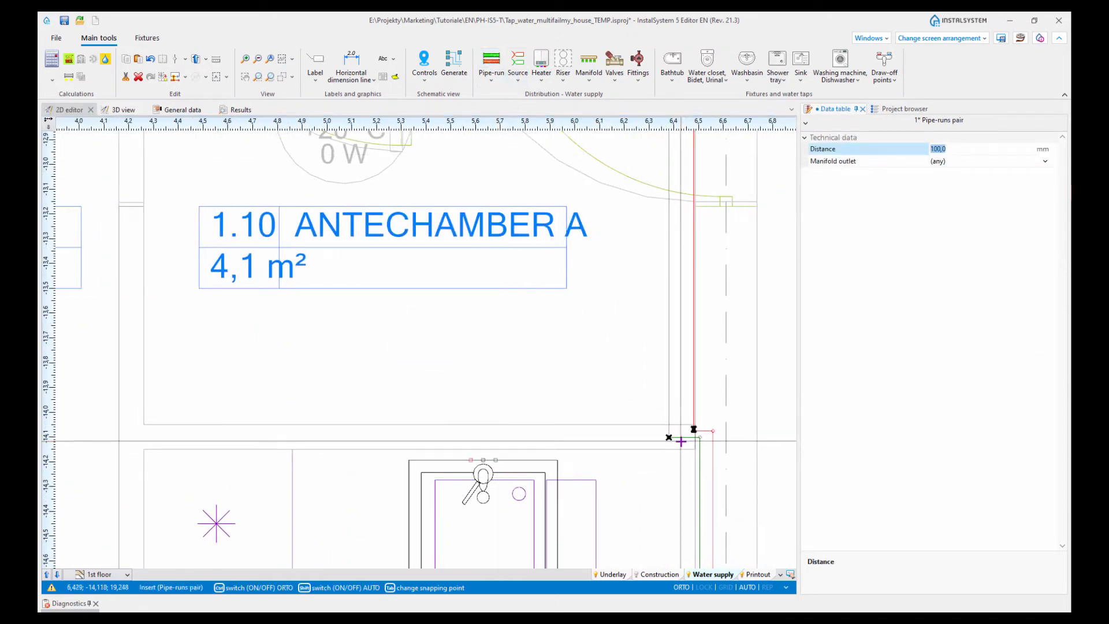
click(682, 442)
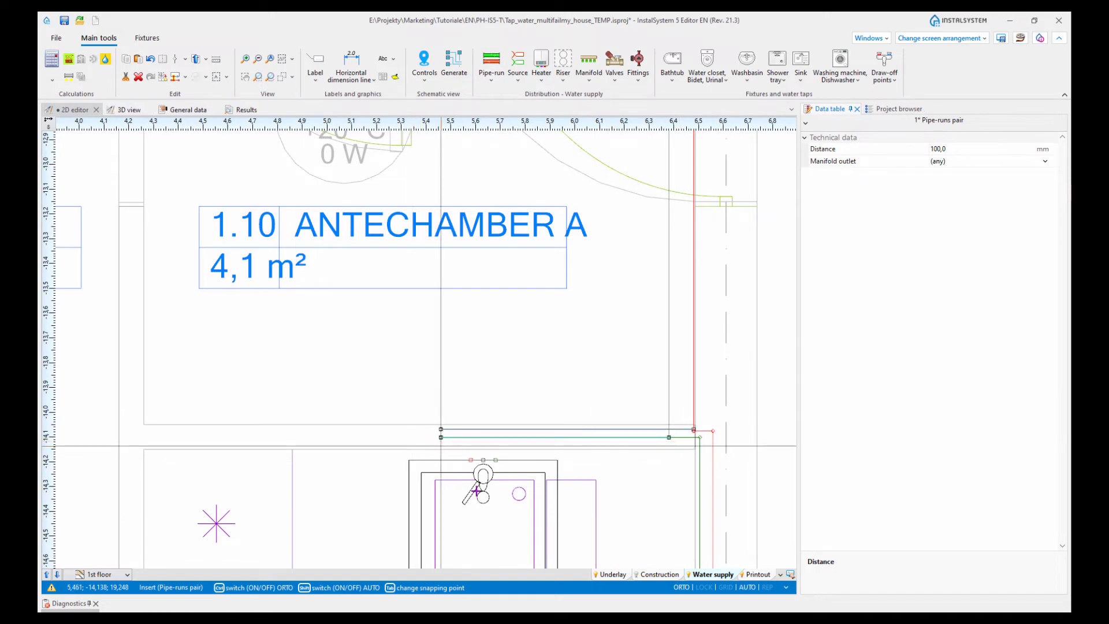
click(440, 441)
scroll(510, 420, down, 5)
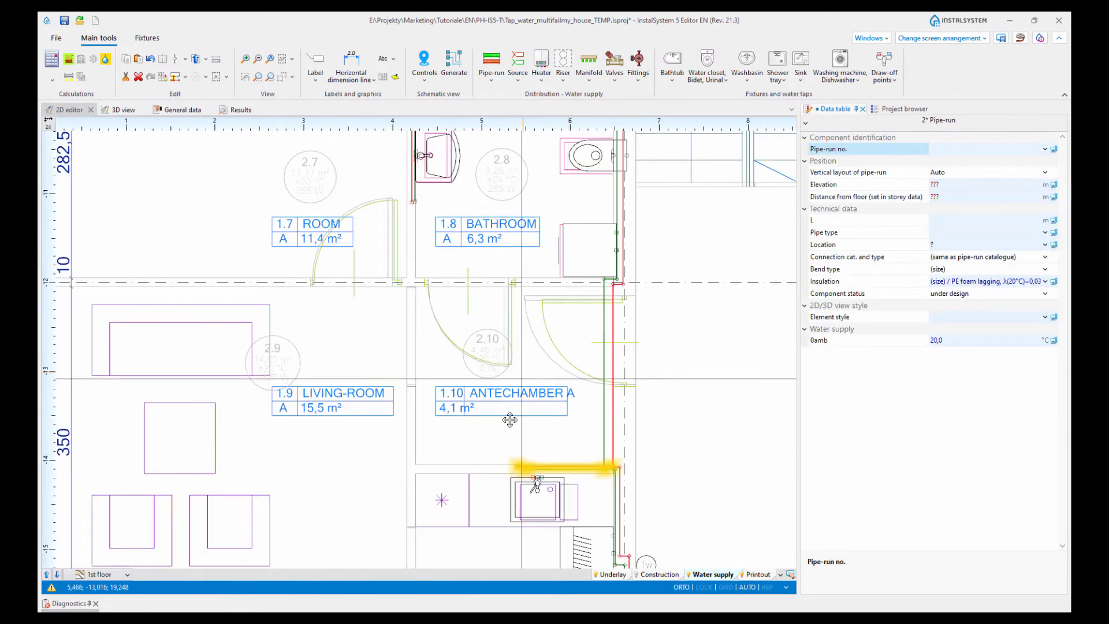
Step: Automatically connect the 1st floor bathroom and kitchen fixtures to the cold and hot water pipe-runs, and delete the surplus pipe-run ends past the washbasin and sink
scroll(510, 420, down, 3)
scroll(510, 460, up, 1)
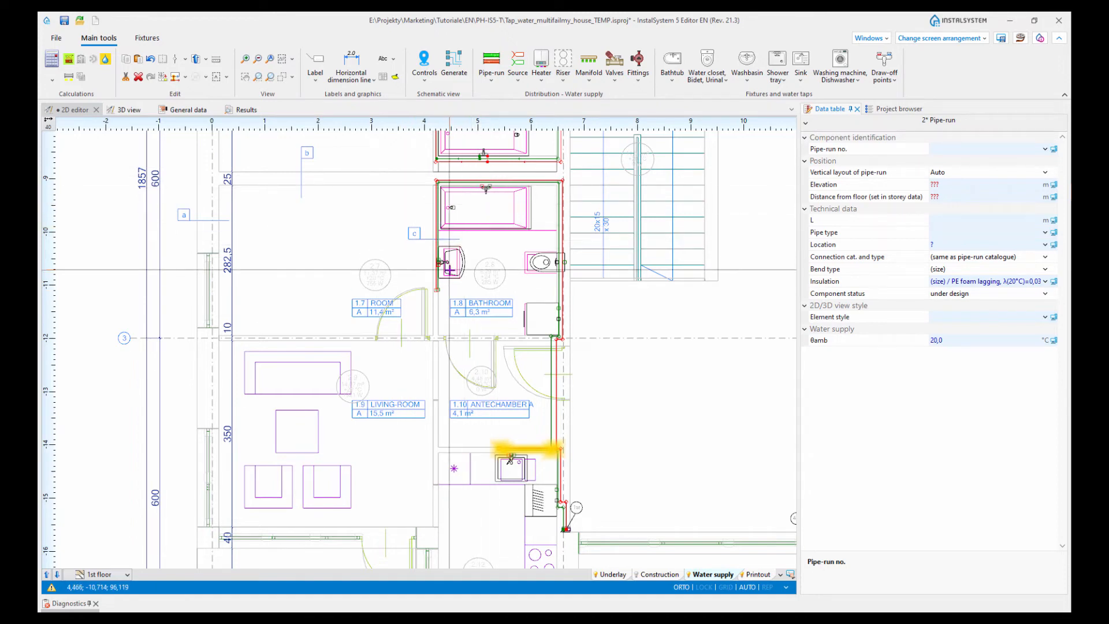
click(229, 80)
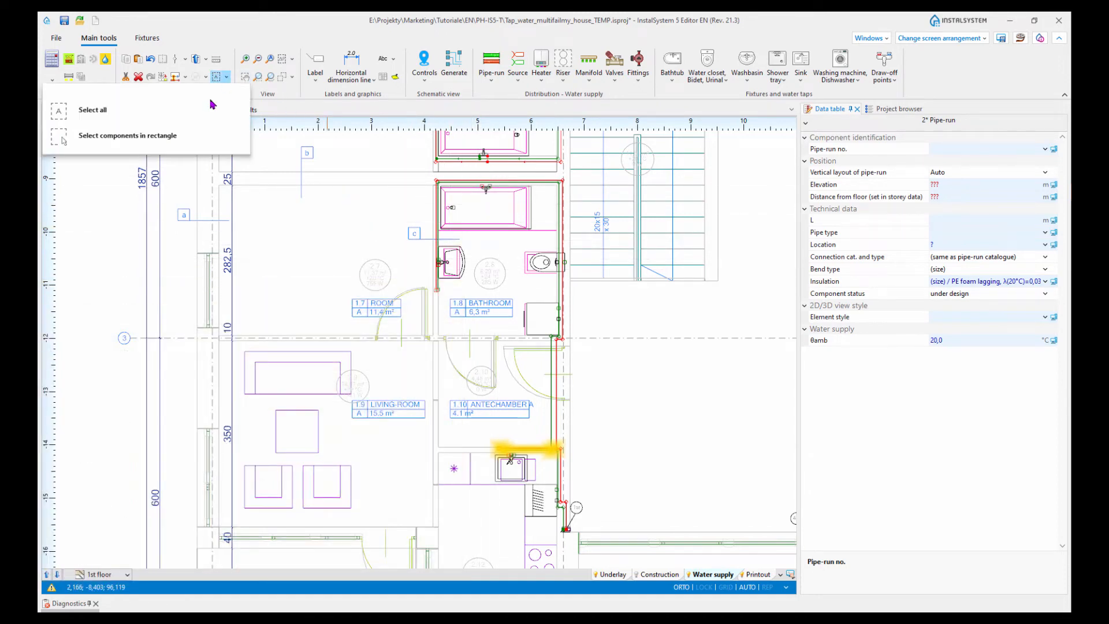
click(145, 145)
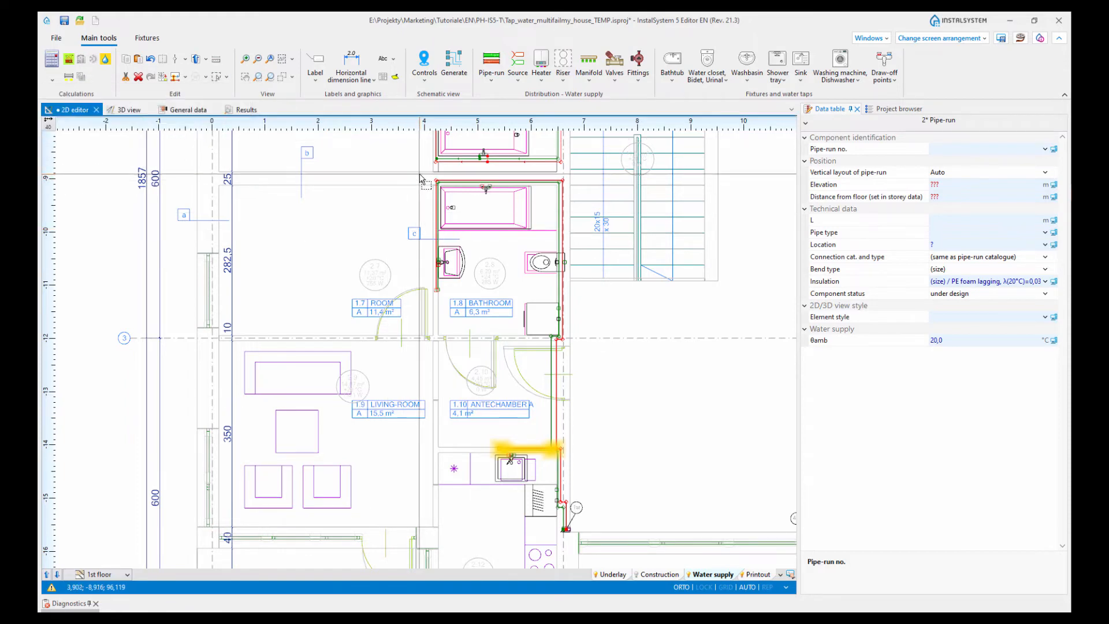
drag(420, 175, 572, 518)
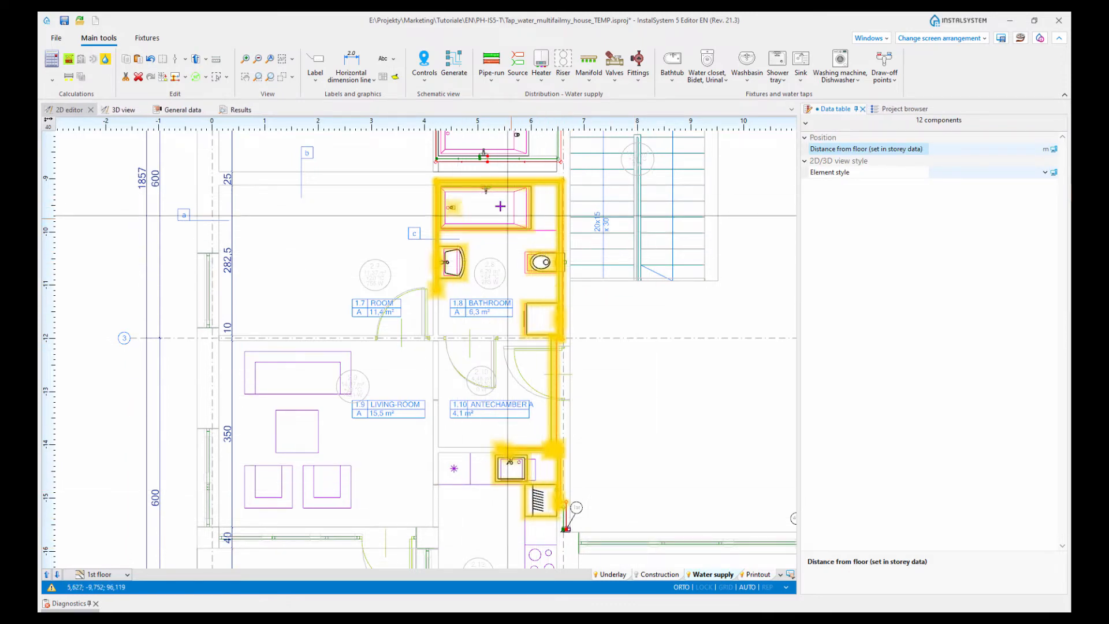
click(186, 77)
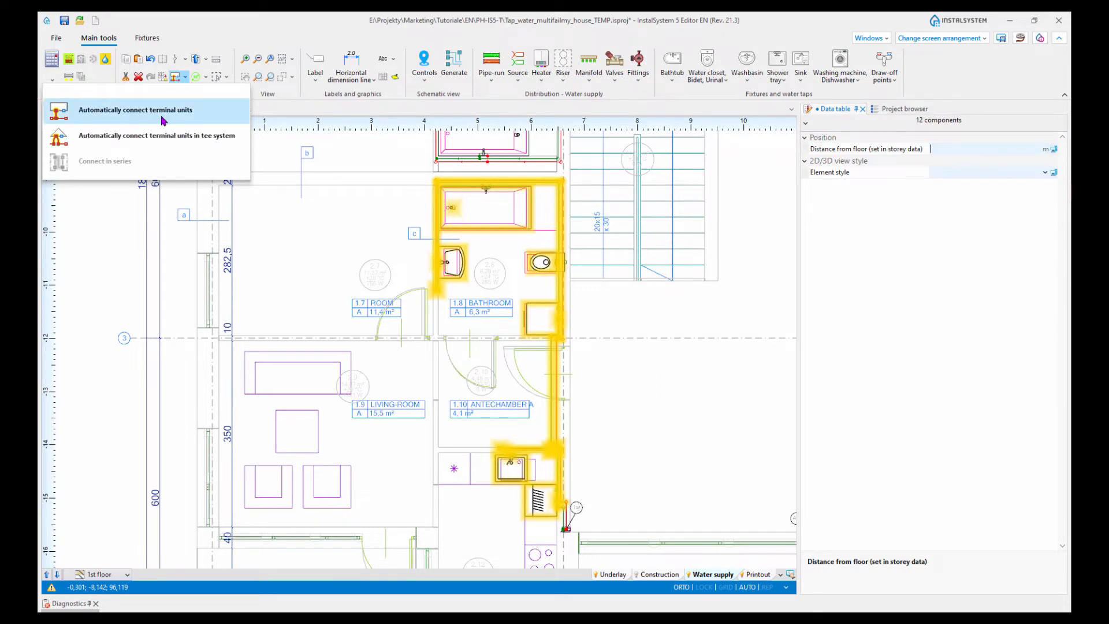
click(188, 115)
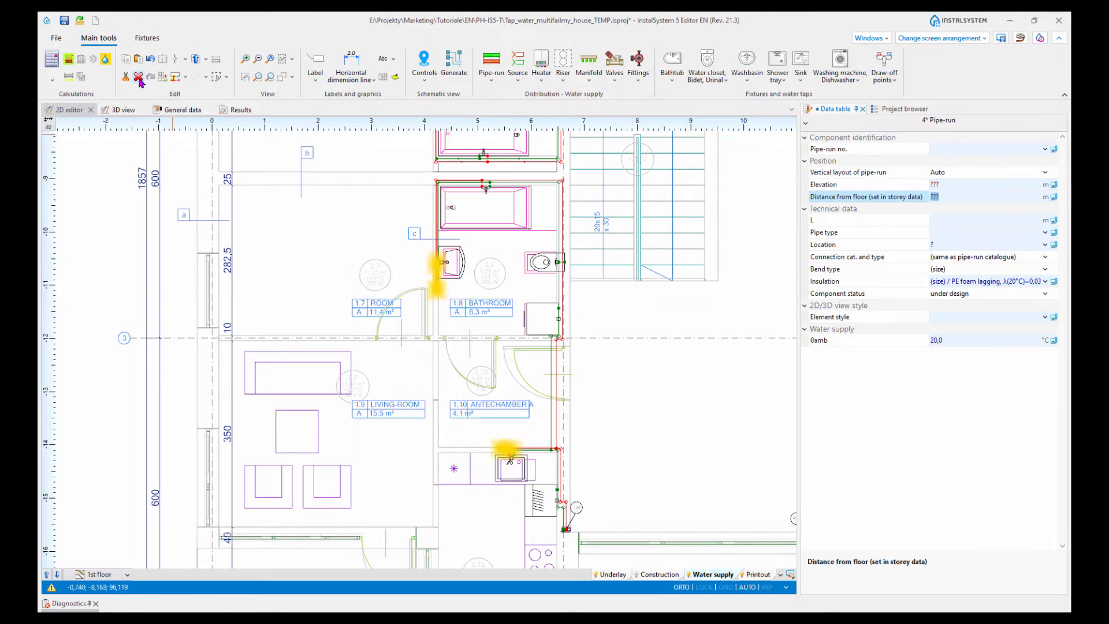
click(408, 357)
Step: Examine the new pipe connections at the washbasin, bathtub, toilet, washing machine and kitchen sink, and along the pipe-run back to riser 1w
scroll(432, 215, up, 9)
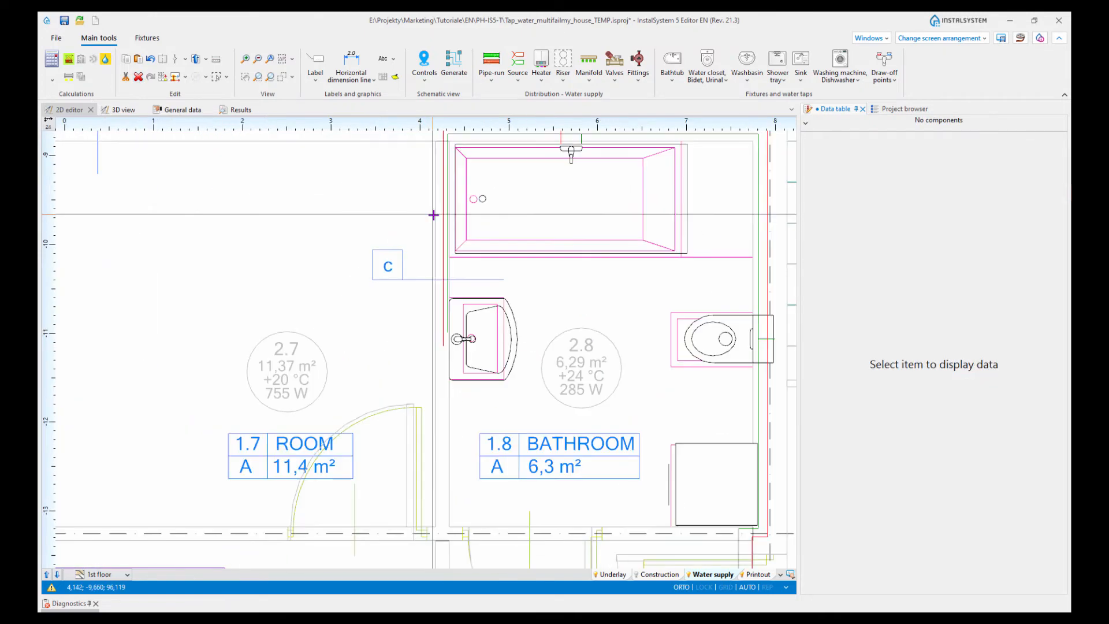
scroll(467, 295, down, 3)
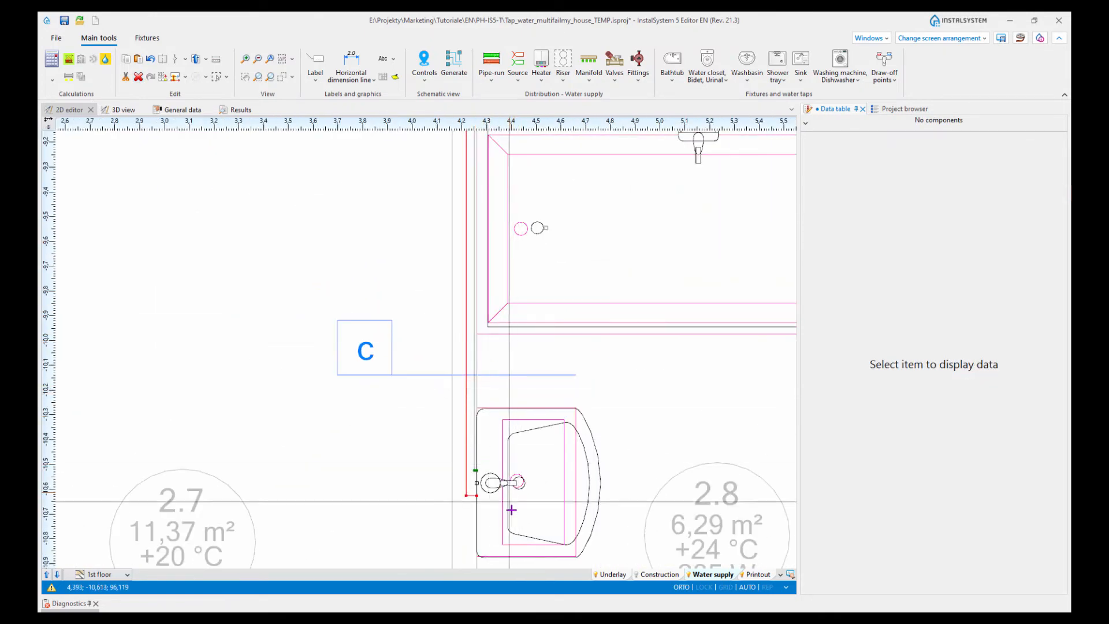
middle_drag(682, 291, 596, 428)
scroll(652, 215, up, 3)
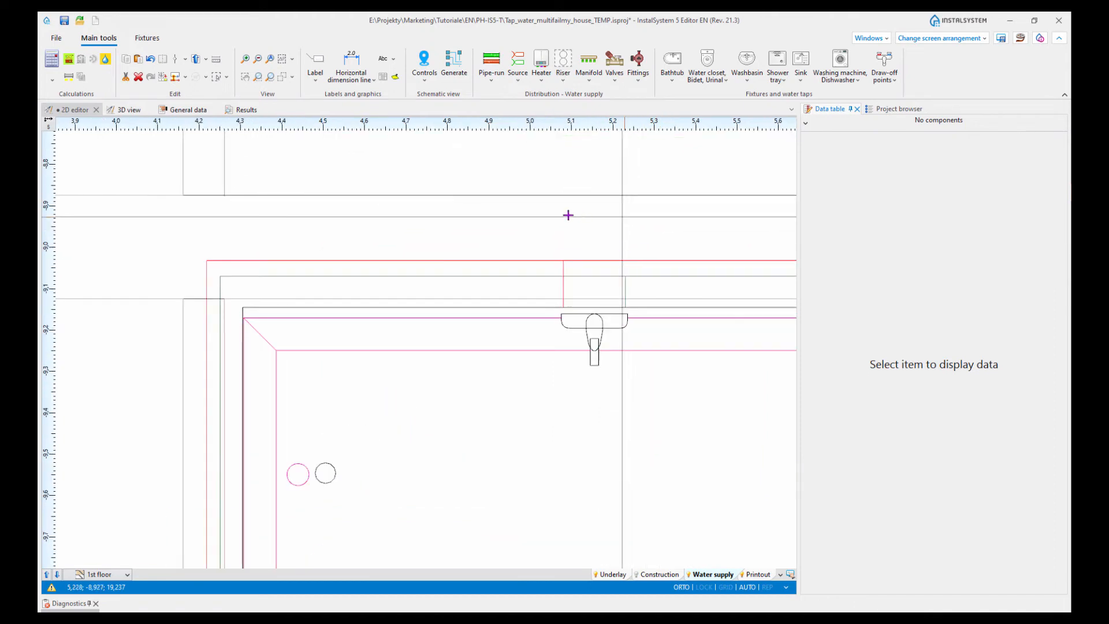
scroll(529, 366, down, 5)
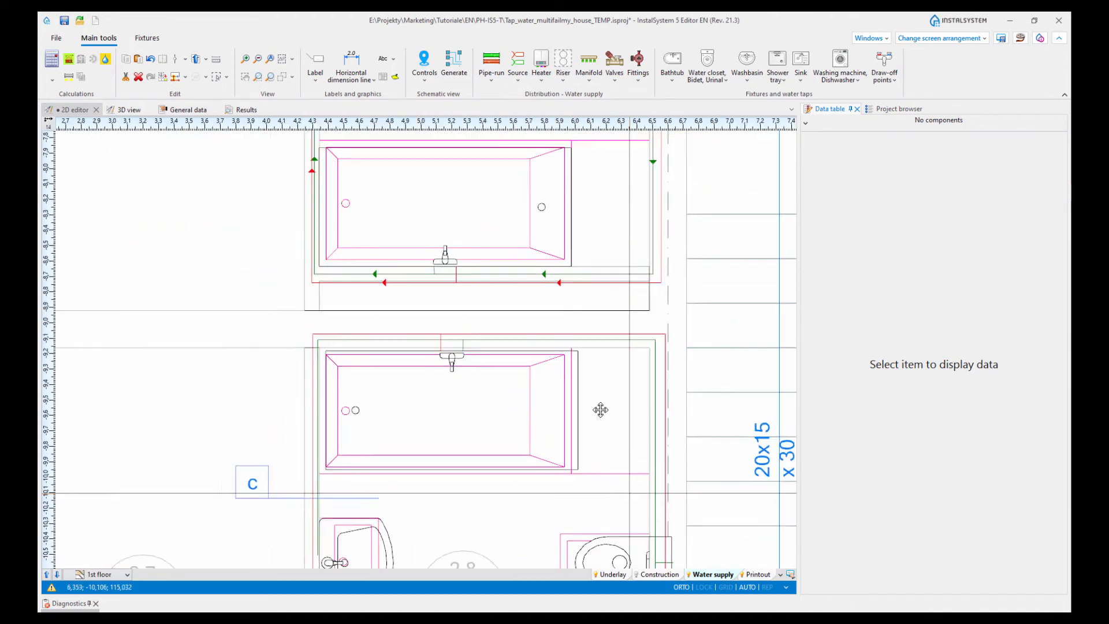
scroll(627, 409, up, 2)
scroll(623, 411, down, 2)
middle_drag(613, 462, 590, 254)
scroll(601, 323, up, 3)
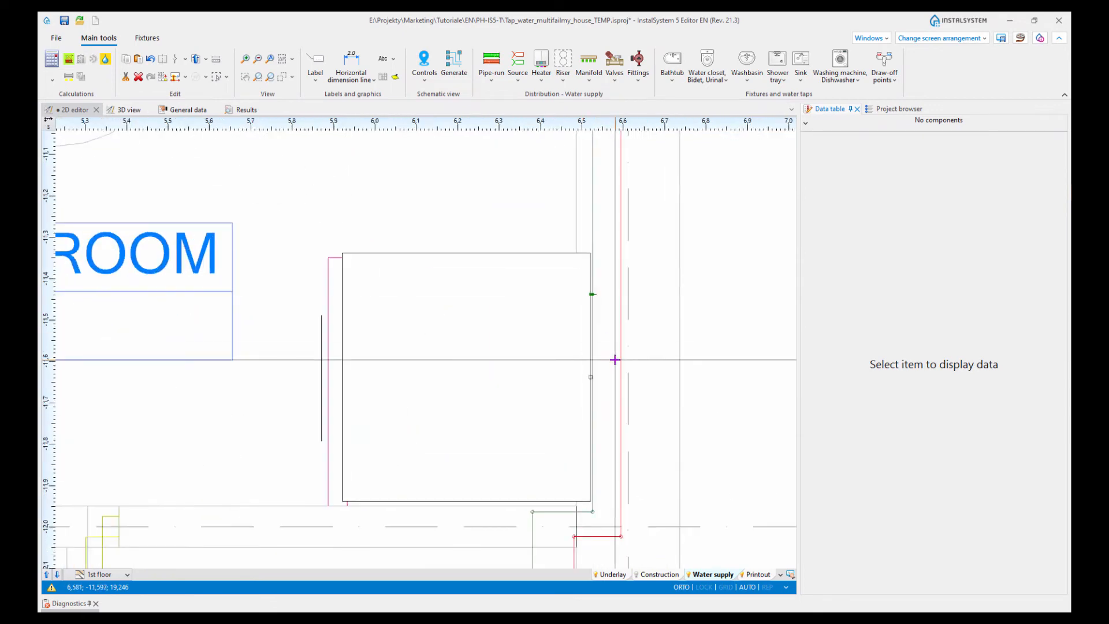
scroll(581, 351, down, 2)
middle_drag(578, 456, 554, 278)
scroll(552, 281, down, 2)
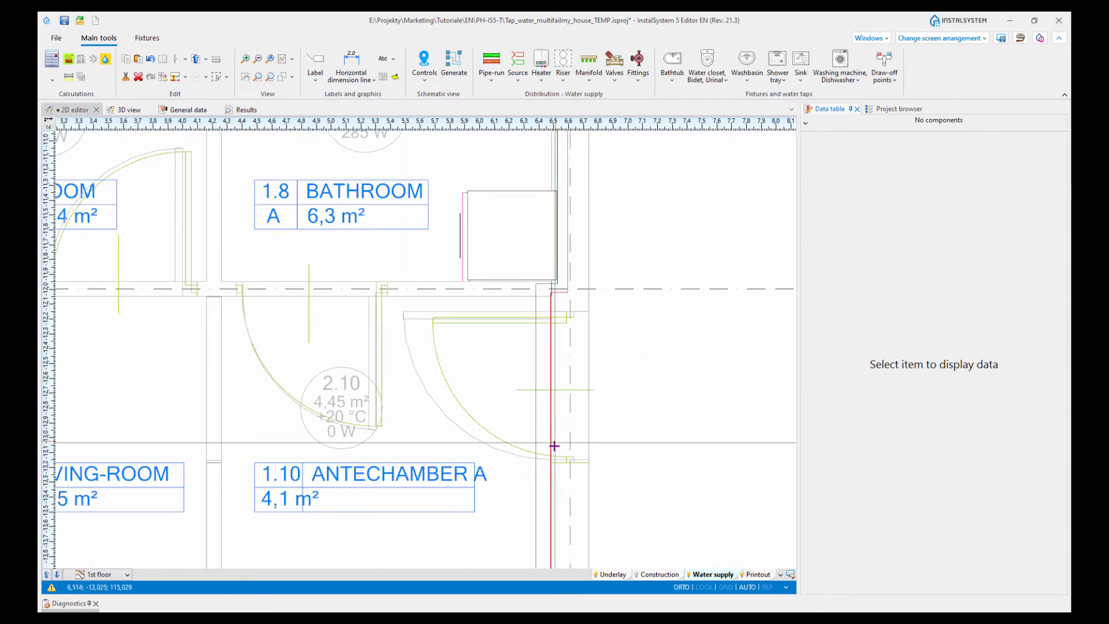
middle_drag(554, 447, 523, 251)
middle_drag(502, 452, 553, 376)
scroll(504, 366, down, 3)
scroll(553, 376, down, 3)
middle_drag(591, 338, 537, 378)
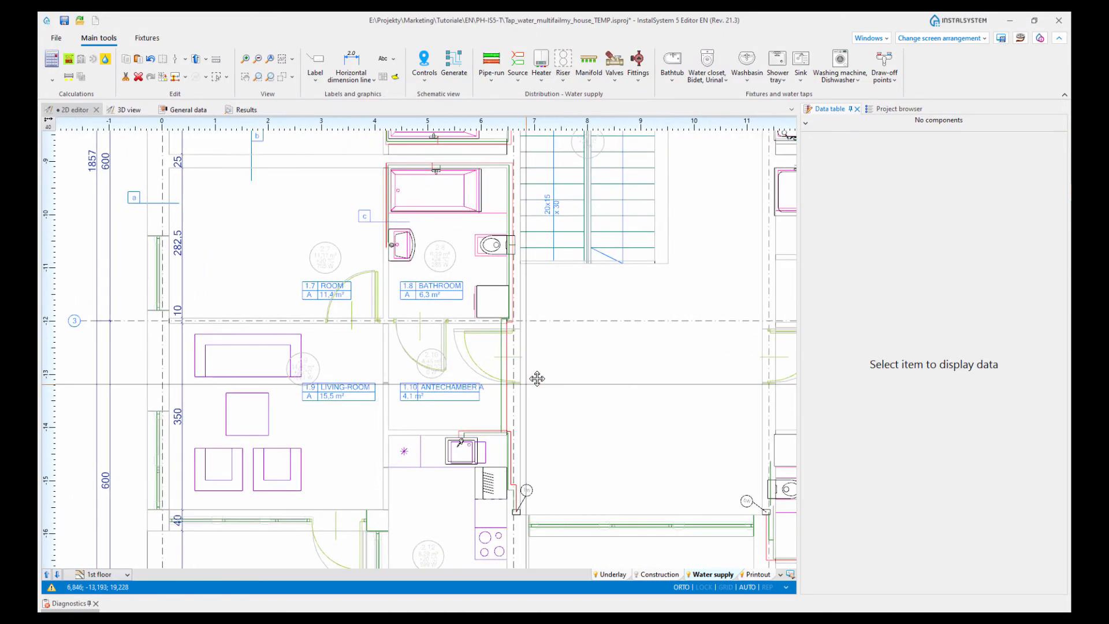
middle_drag(629, 375, 572, 408)
Step: Insert a shut-off valve on the cold water pipe-run just after riser 1w
scroll(465, 534, up, 8)
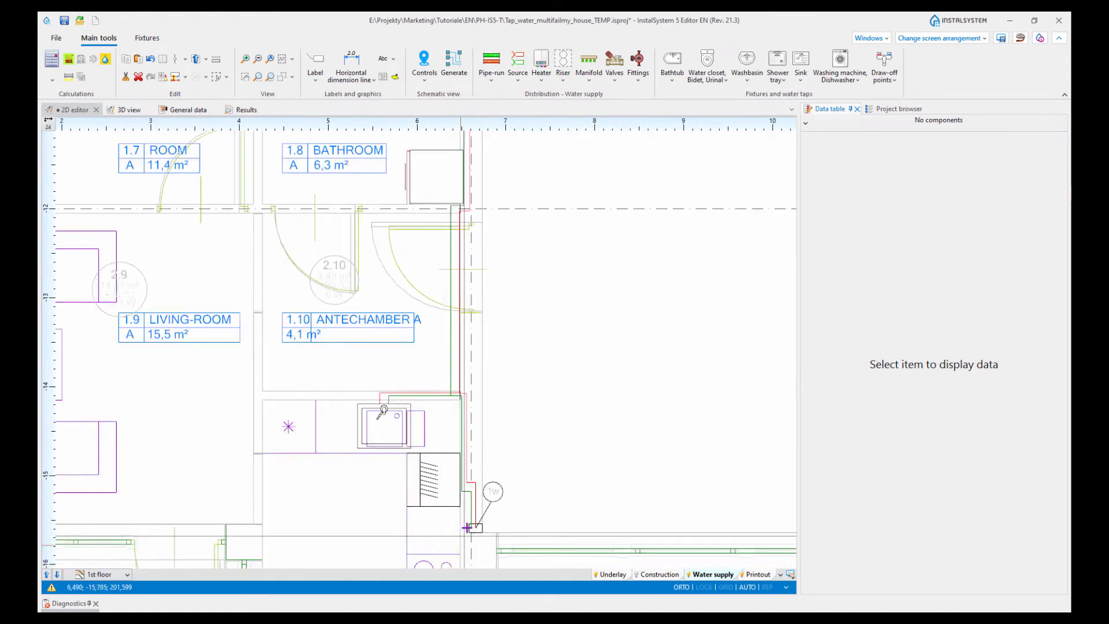
scroll(465, 522, up, 3)
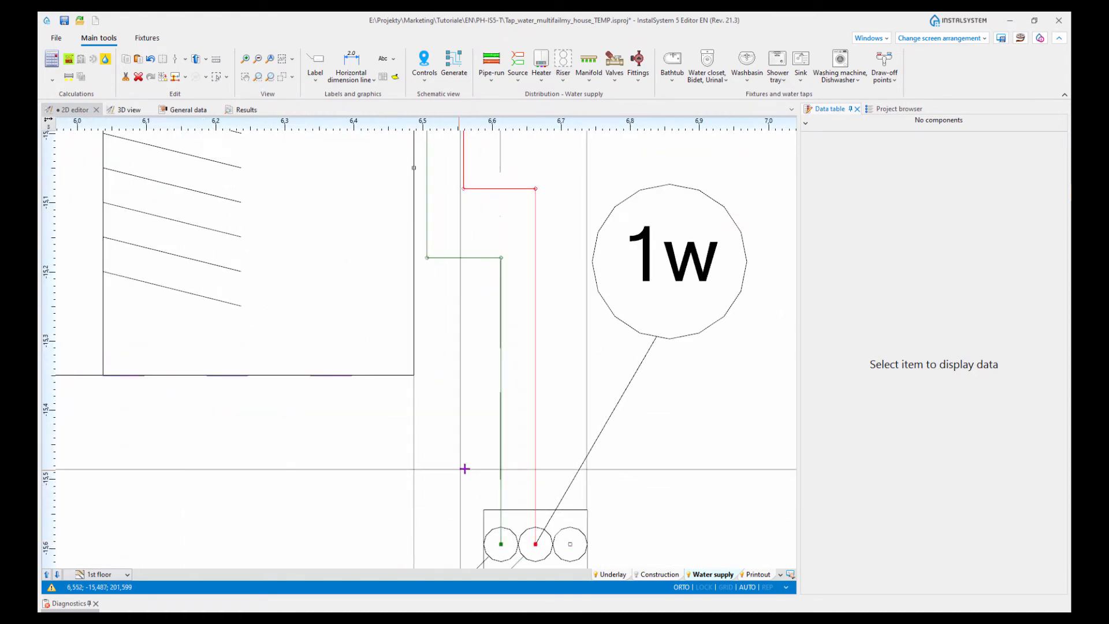
middle_drag(463, 465, 426, 446)
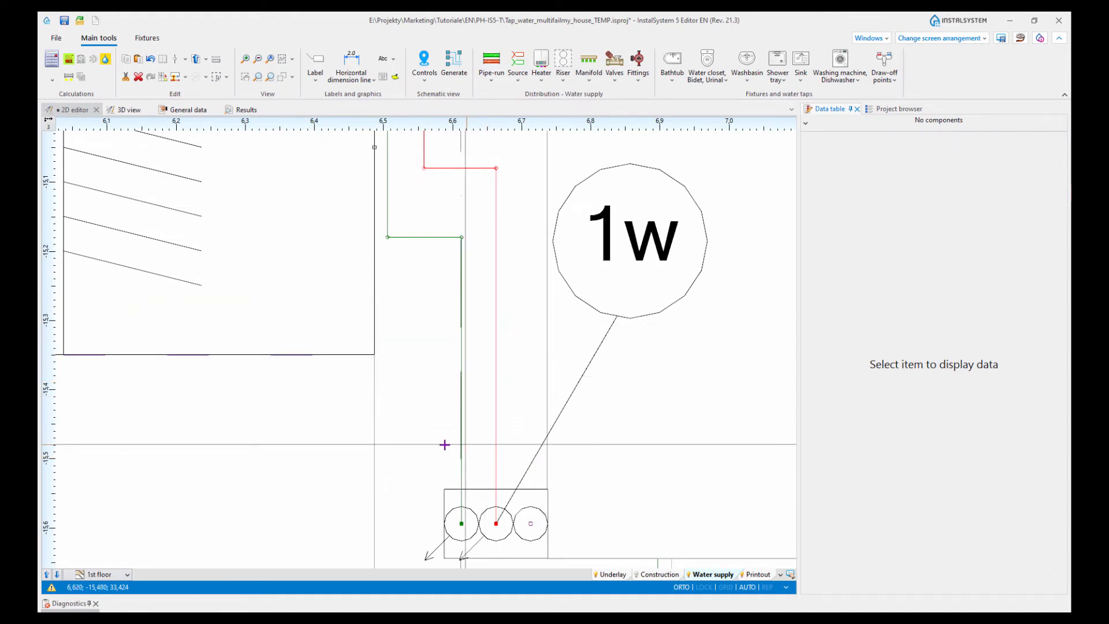
scroll(423, 449, down, 2)
mouse_move(425, 432)
middle_down()
mouse_move(424, 401)
mouse_move(433, 433)
middle_up()
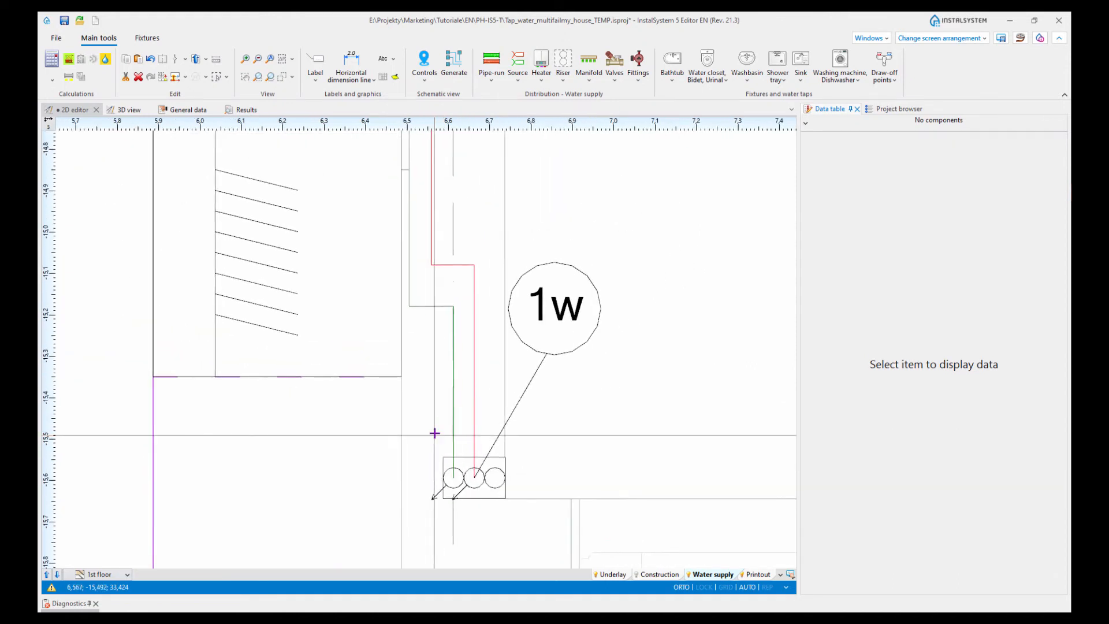
scroll(441, 414, up, 2)
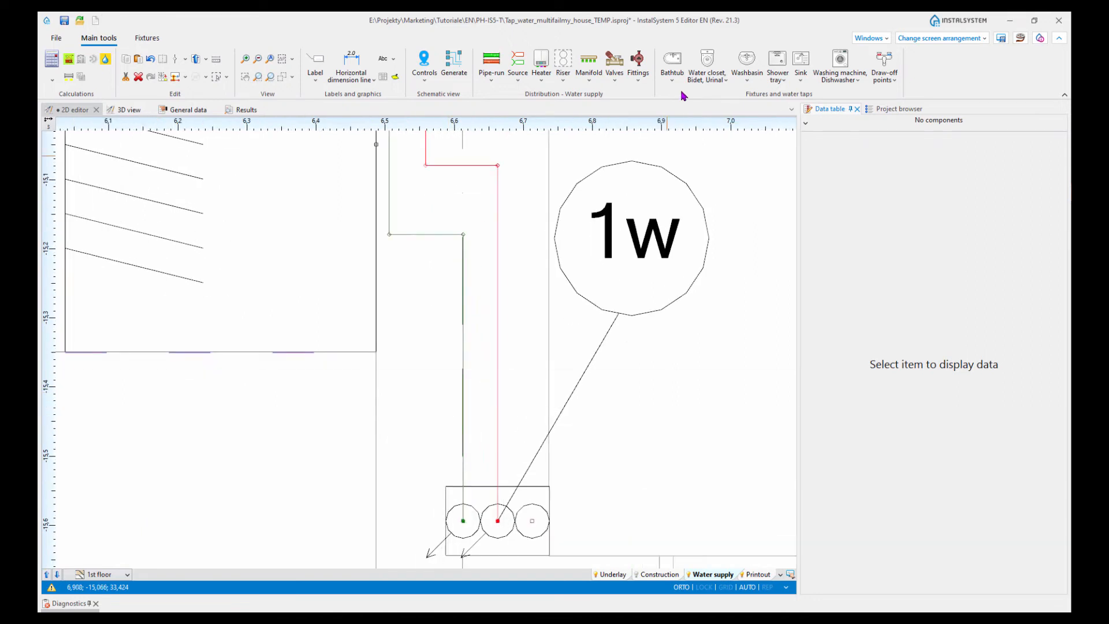
click(622, 82)
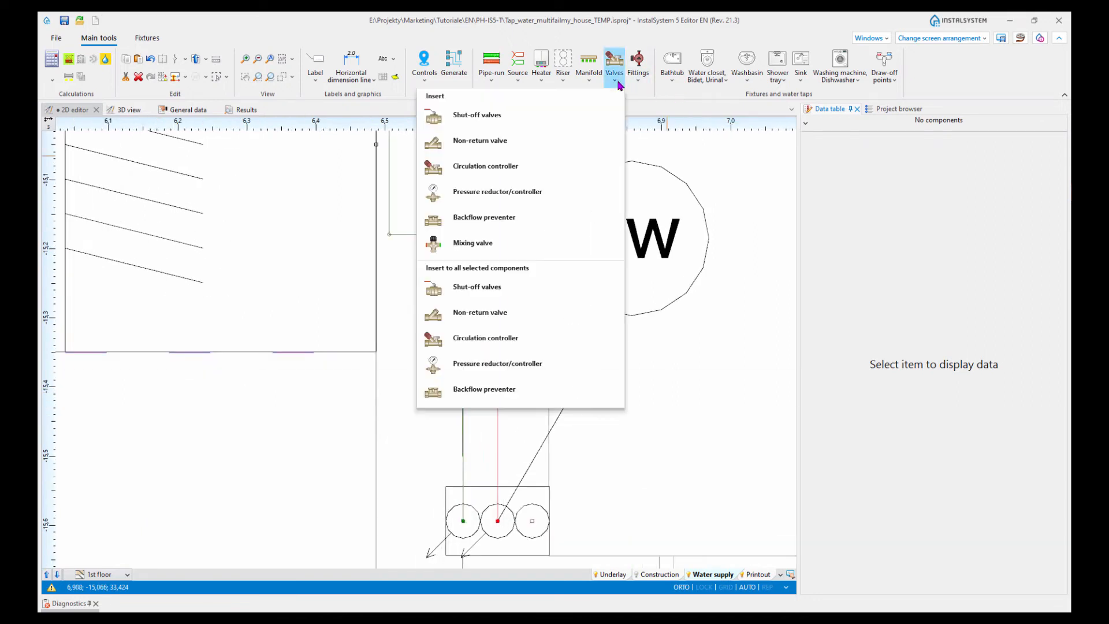
click(477, 115)
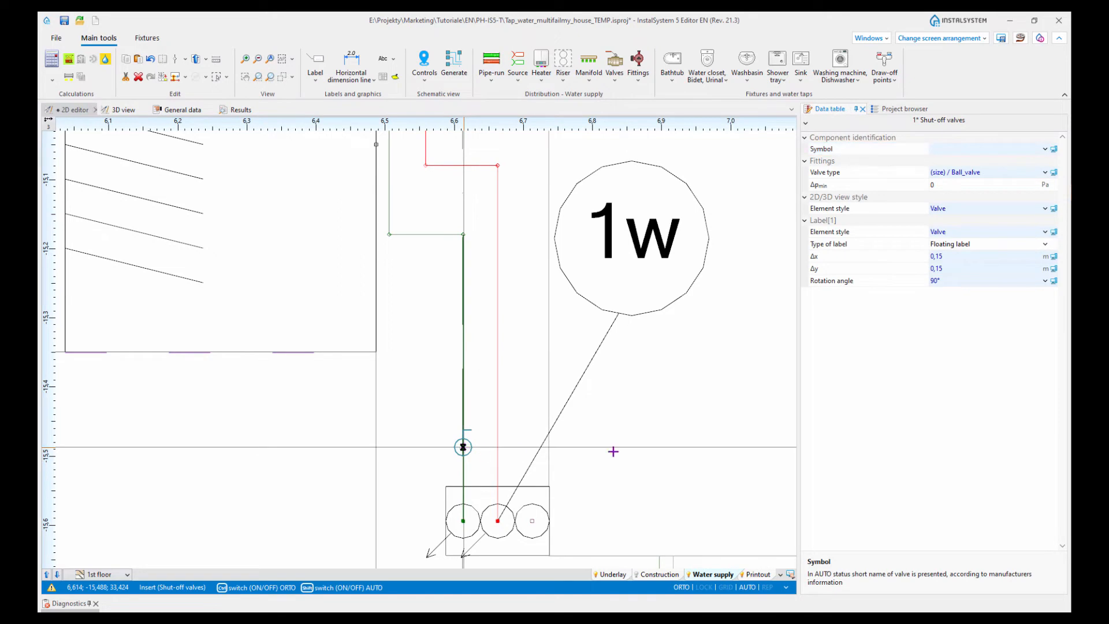
drag(464, 514, 464, 424)
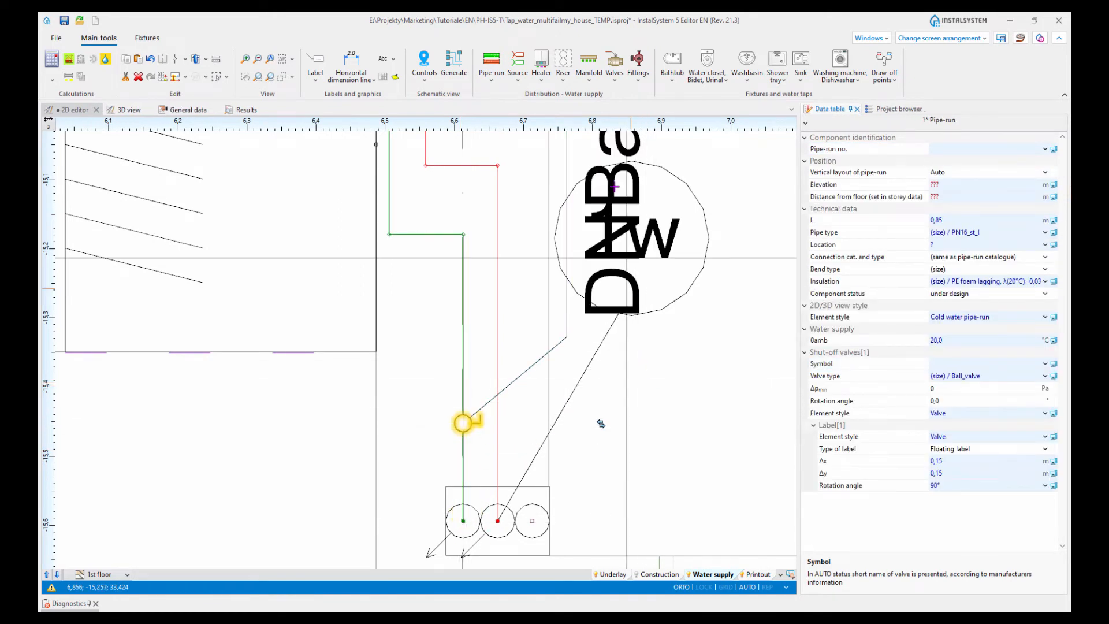
Step: Insert a filter and a water meter on the cold water pipe-run directly after the shut-off valve
click(637, 87)
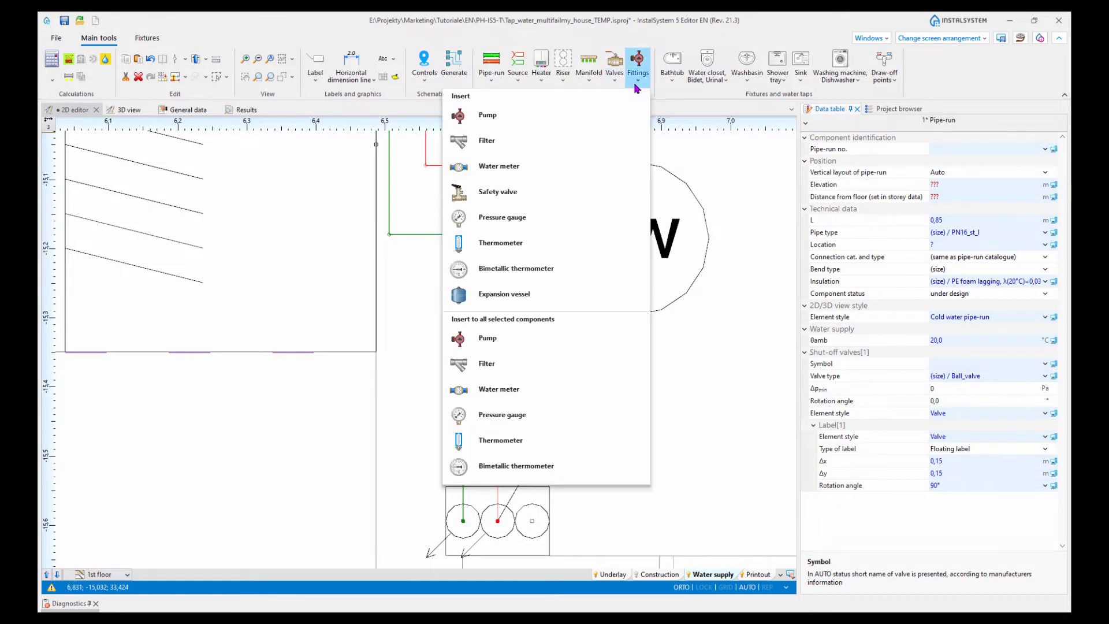
click(514, 143)
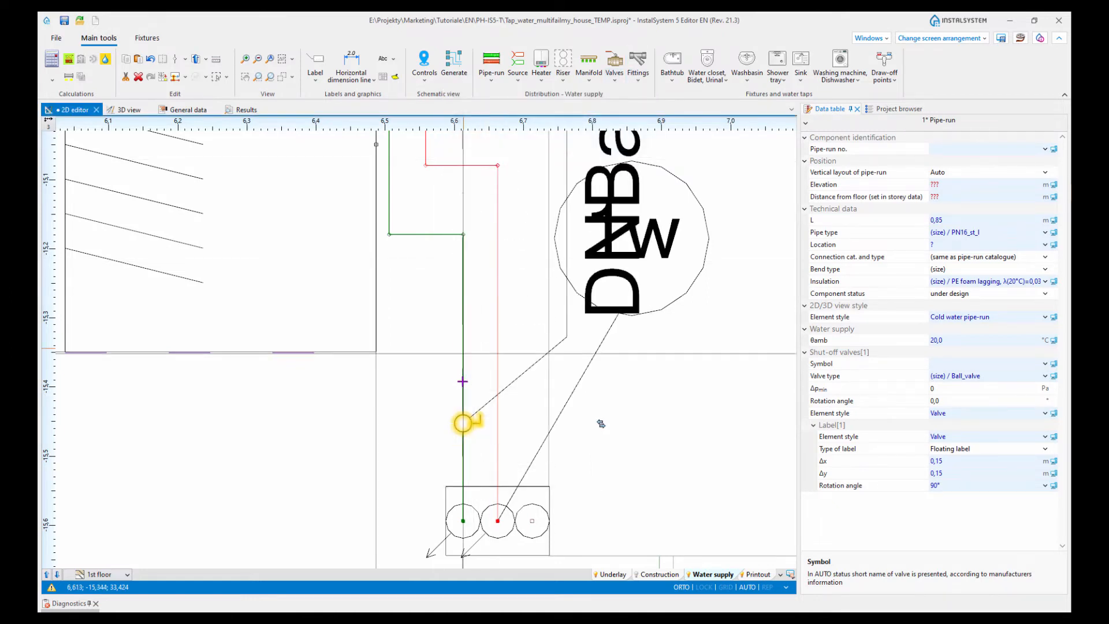
click(461, 391)
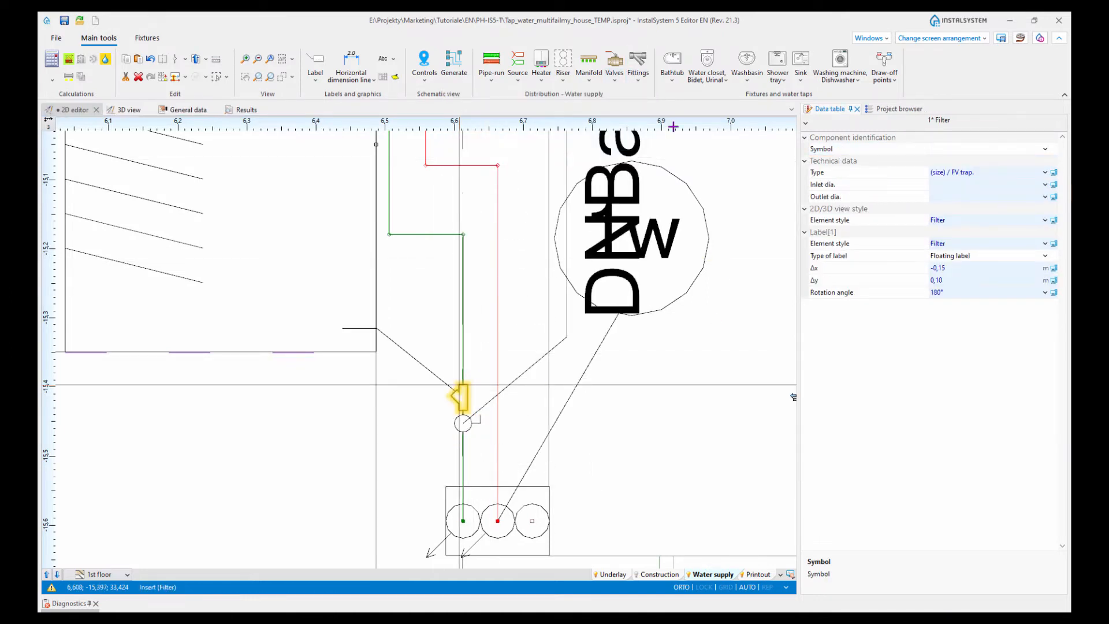
click(641, 86)
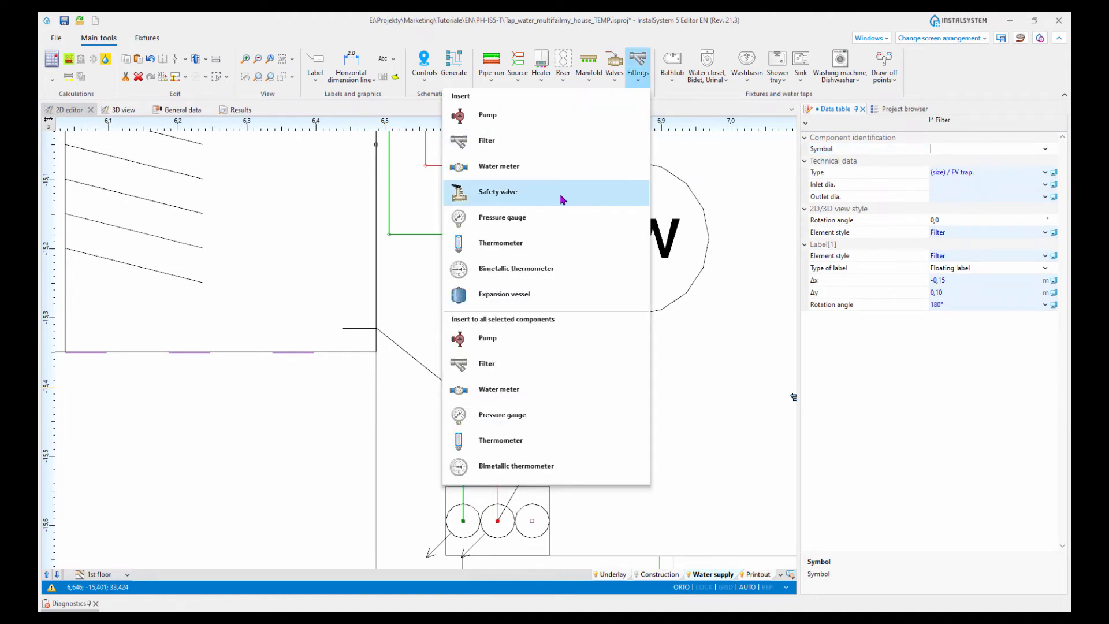
click(523, 166)
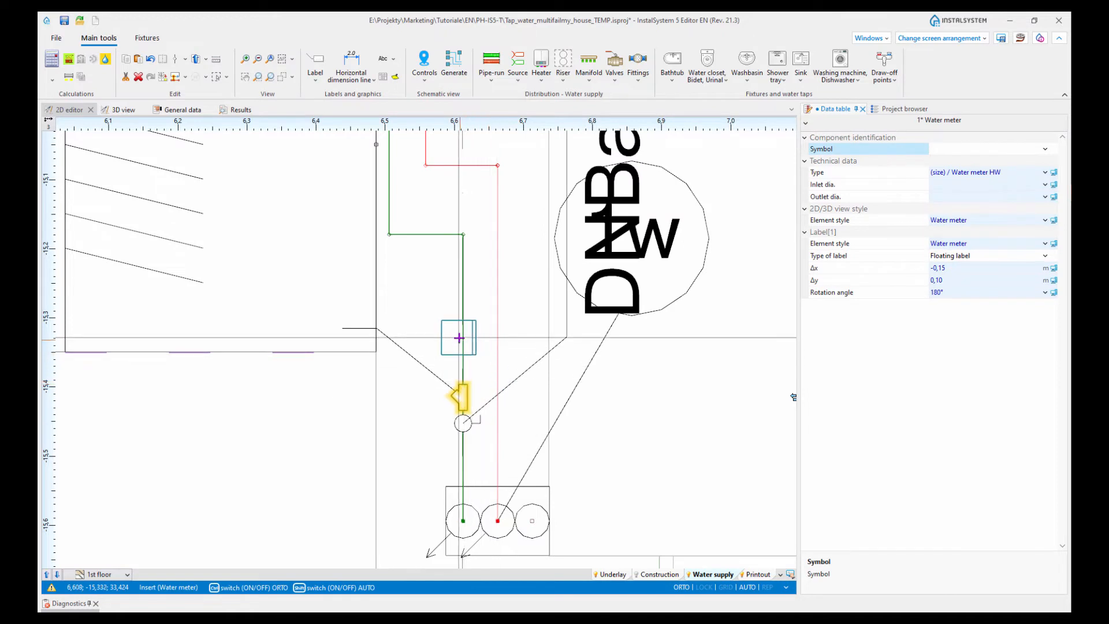
click(459, 338)
key(Escape)
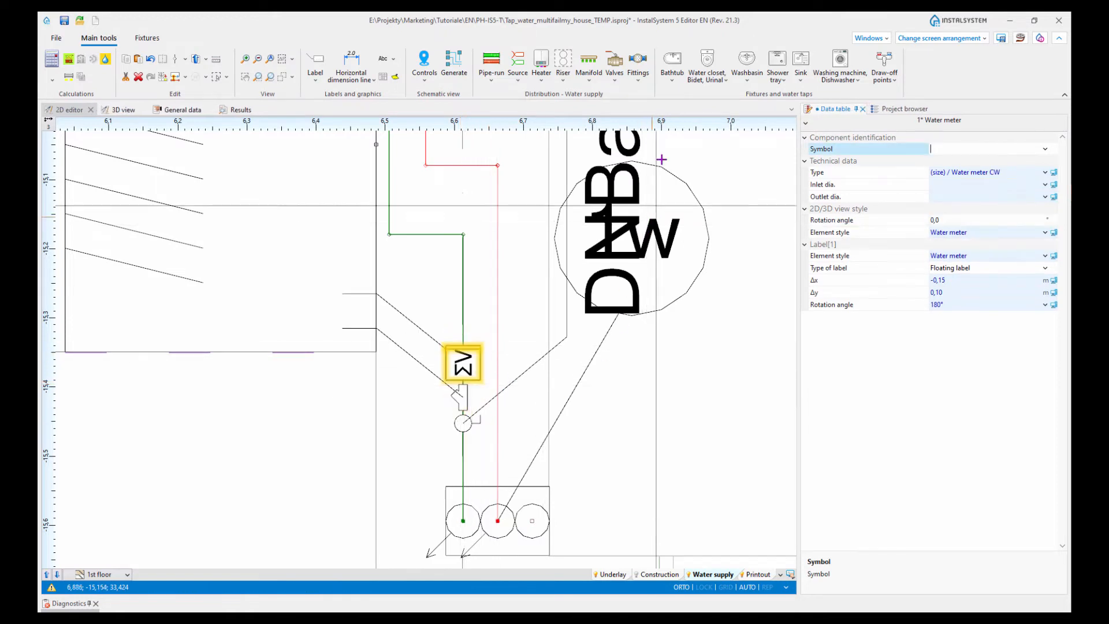
Step: Insert a second shut-off valve on the cold water pipe-run, on the far side of the water meter from the riser
click(616, 81)
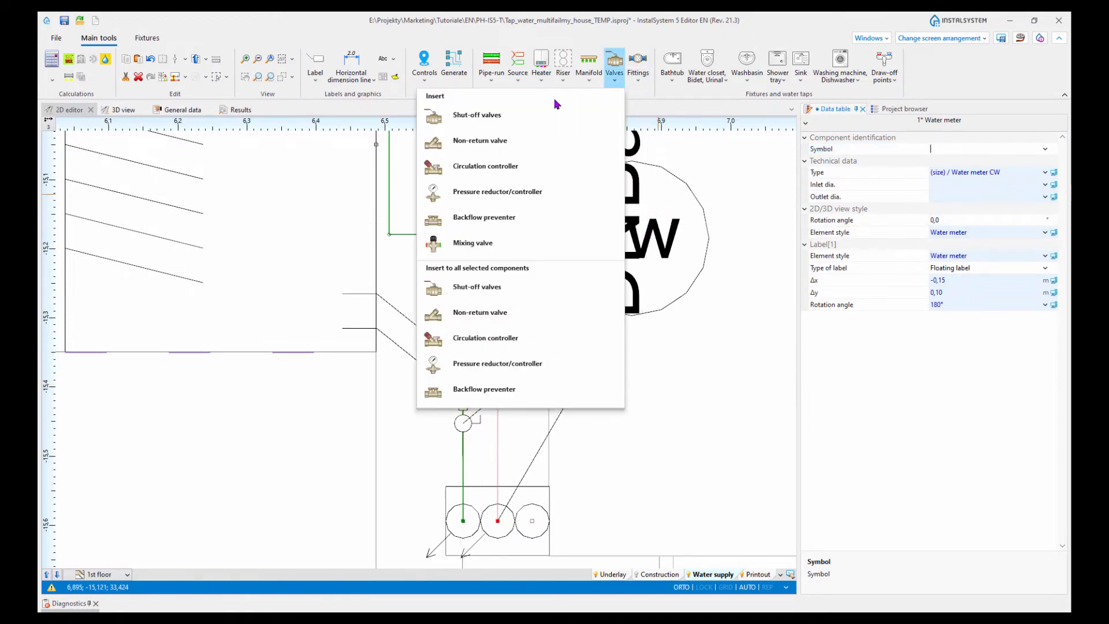
click(569, 116)
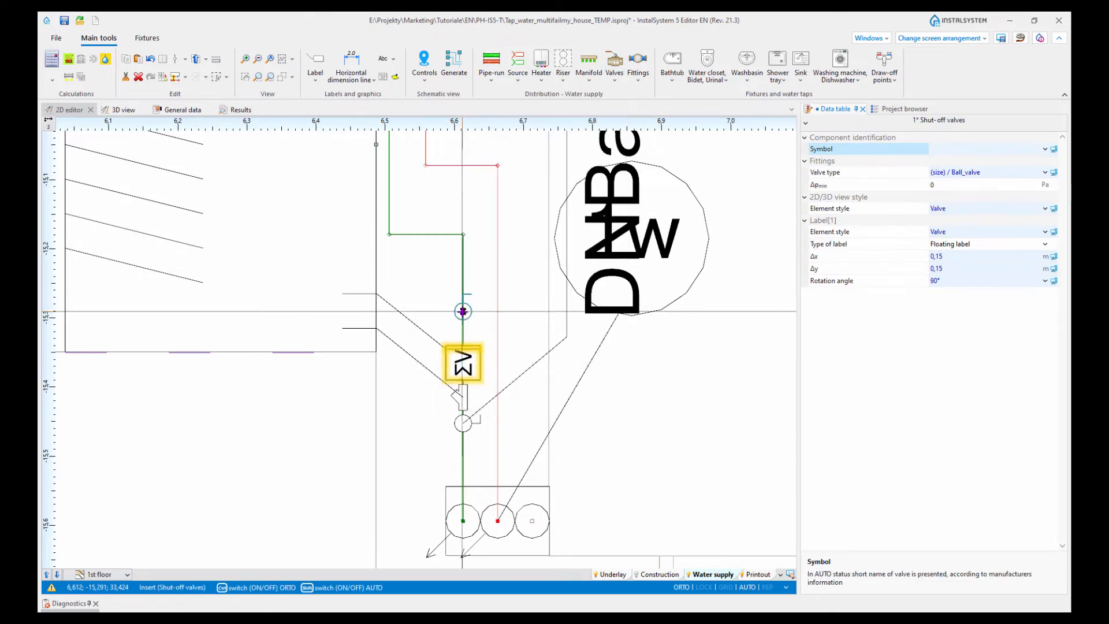
click(460, 309)
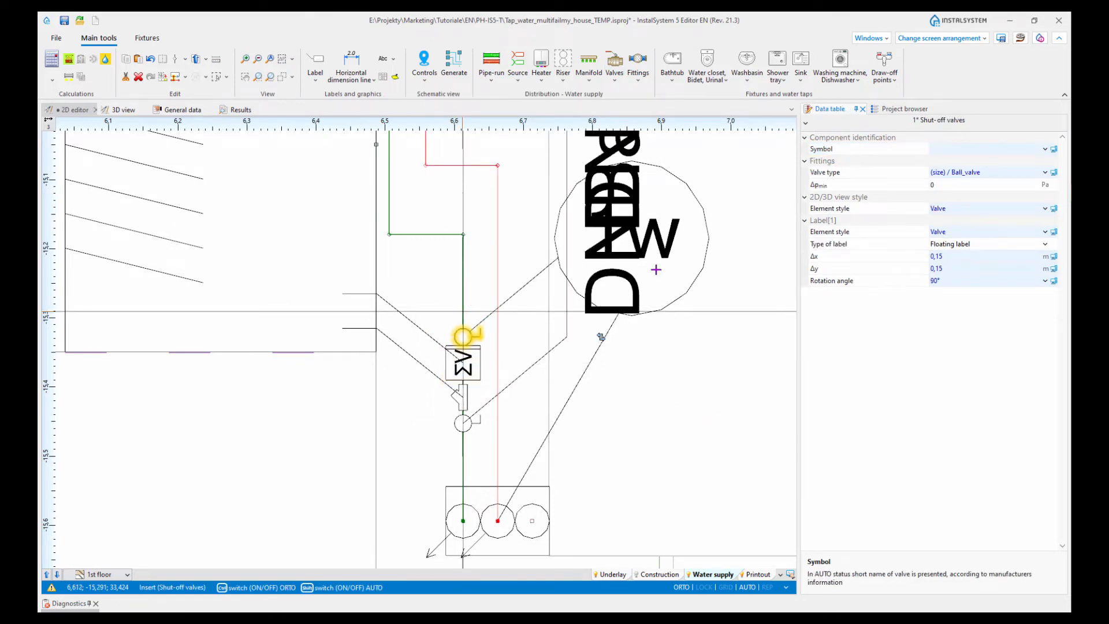
key(Escape)
Step: Delete the floating labels of both shut-off valves on the cold water pipe-run beside riser 1w
scroll(627, 302, down, 3)
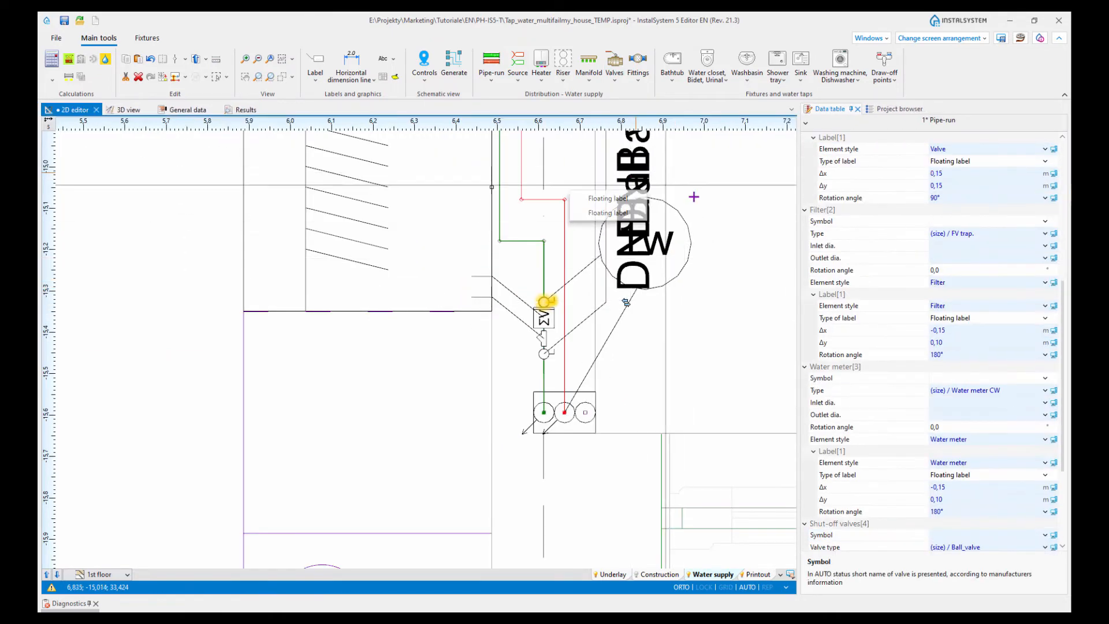
click(635, 177)
click(631, 200)
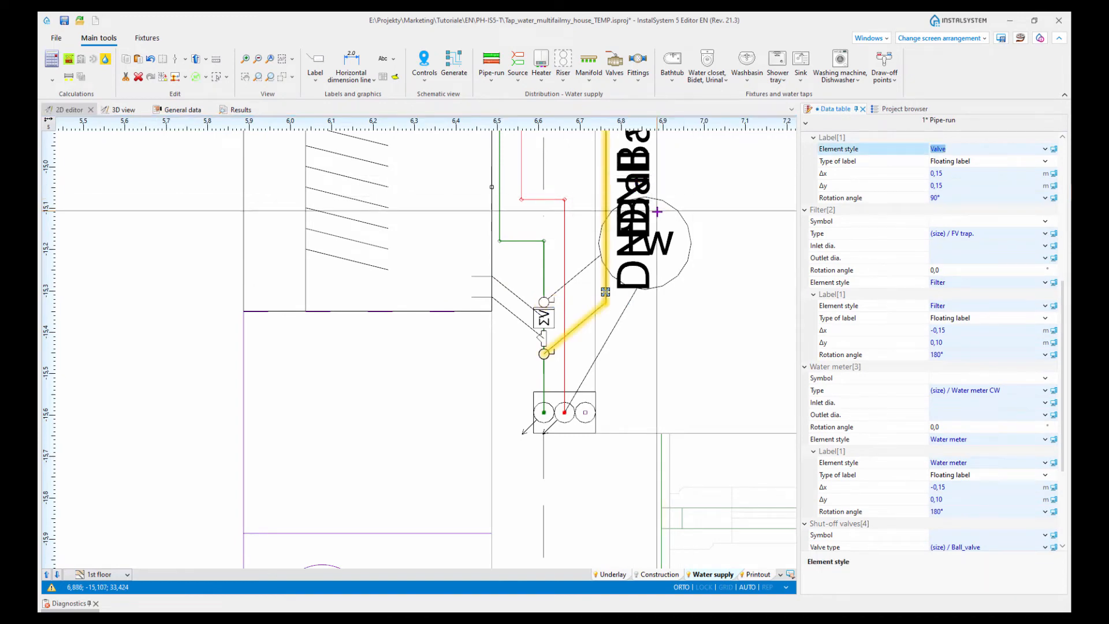
key(Delete)
click(638, 169)
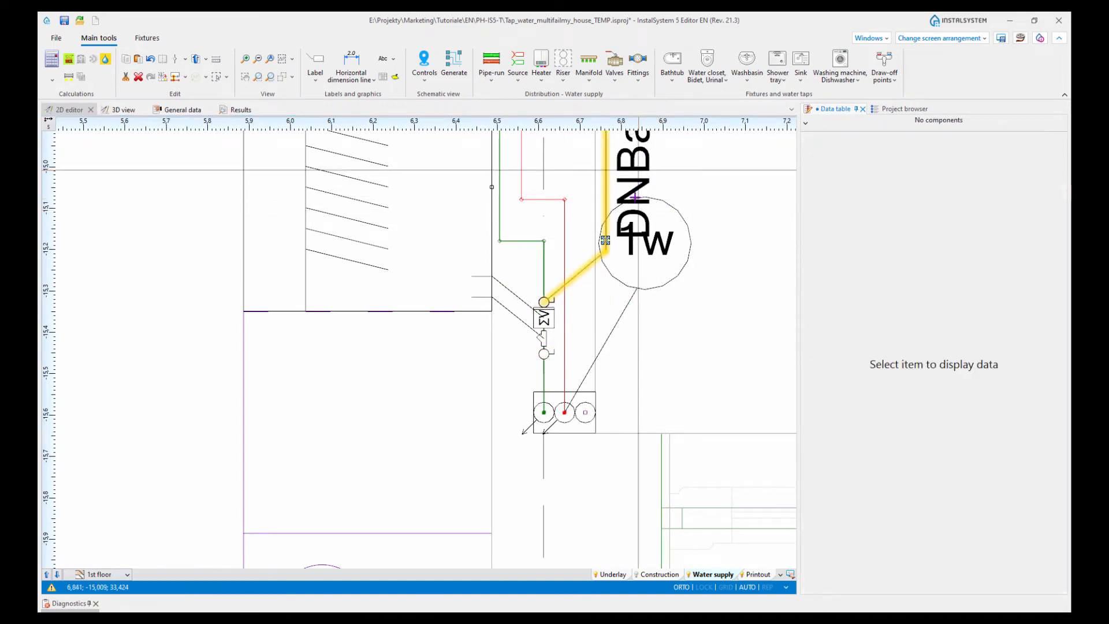
key(Delete)
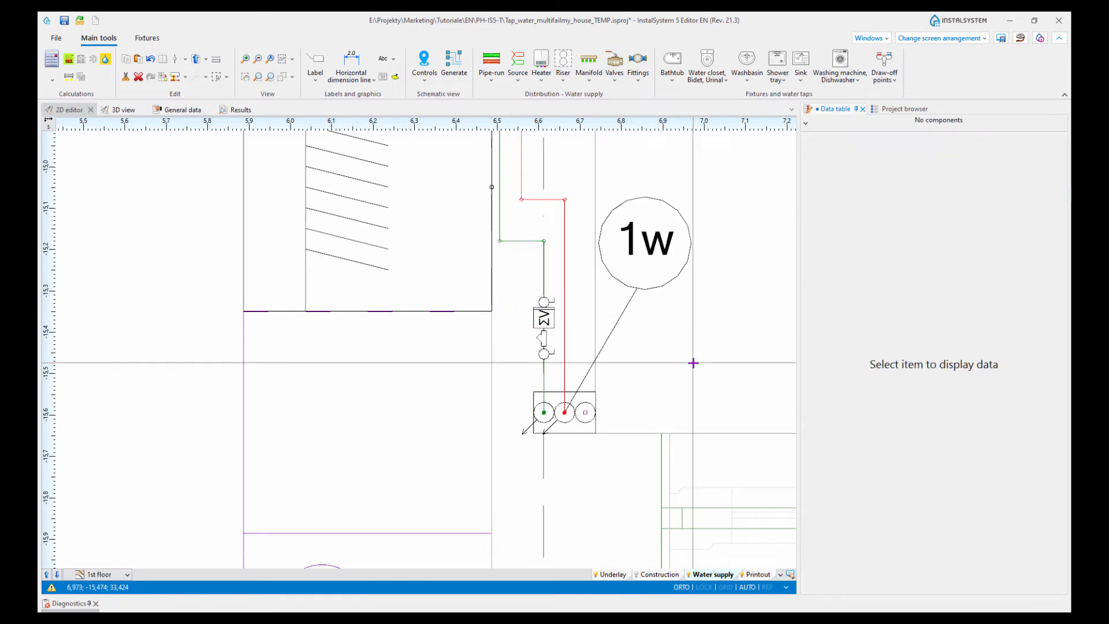
scroll(527, 349, up, 3)
middle_drag(543, 292, 509, 314)
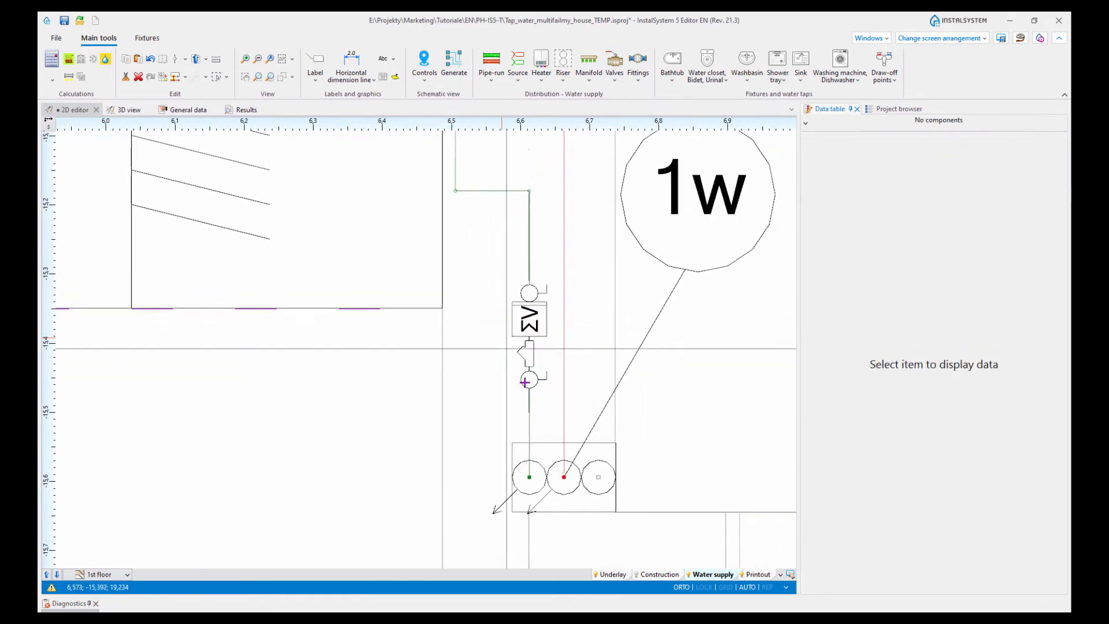
Step: Insert a shut-off valve on the hot water pipe-run just after riser 1w
click(637, 81)
click(614, 78)
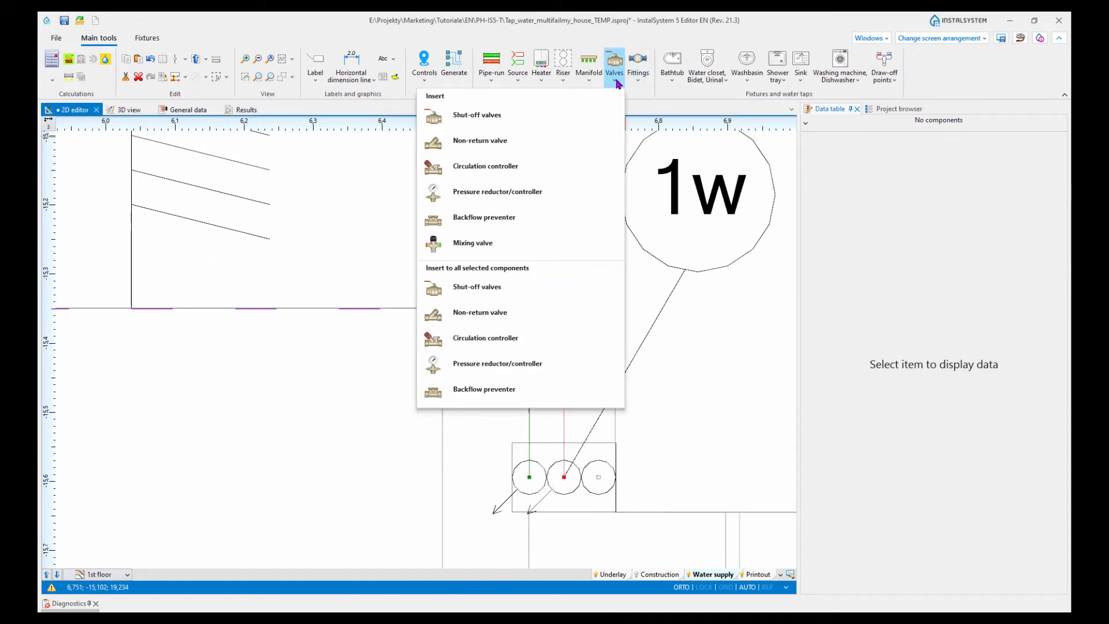
click(466, 113)
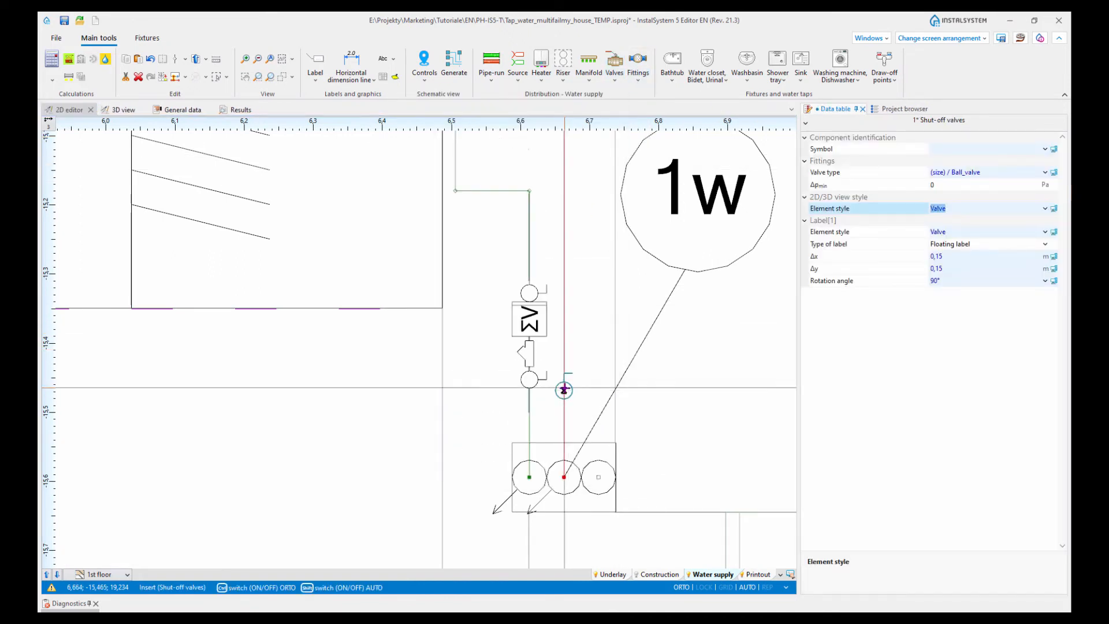
click(563, 390)
key(Escape)
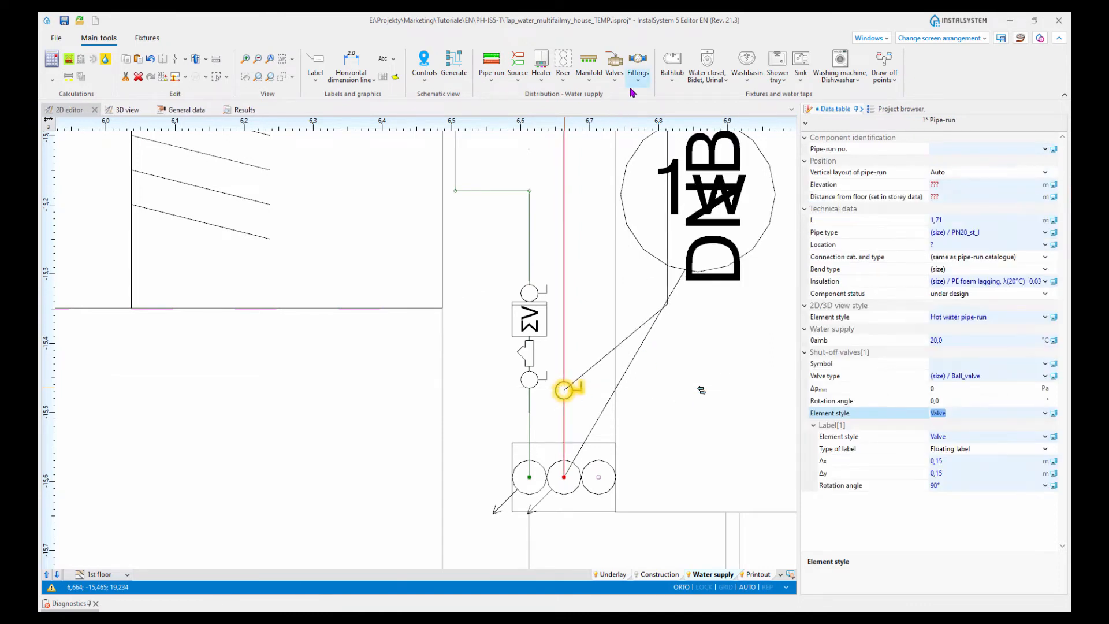
Step: Insert a filter and a water meter on the hot water pipe-run directly after its shut-off valve
click(643, 86)
click(502, 141)
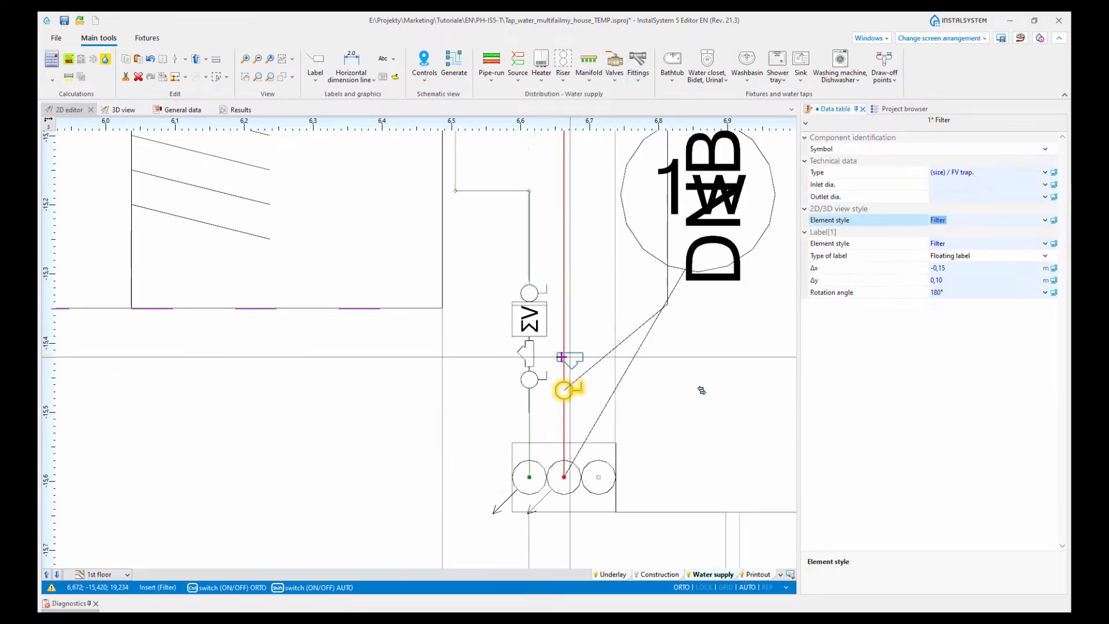
click(564, 357)
key(Escape)
click(642, 84)
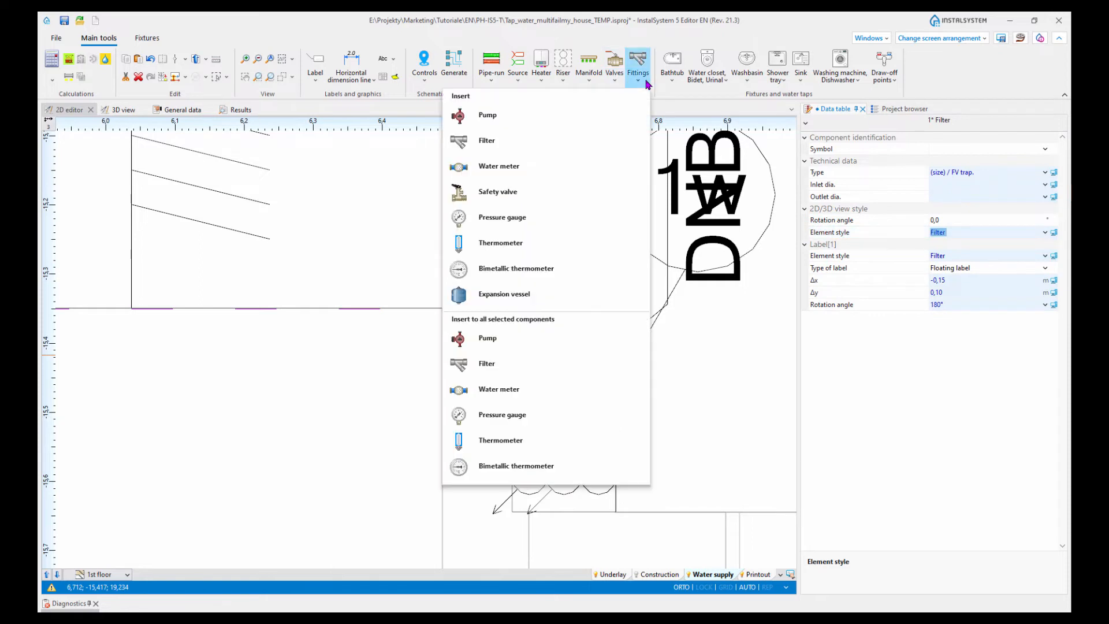
click(538, 169)
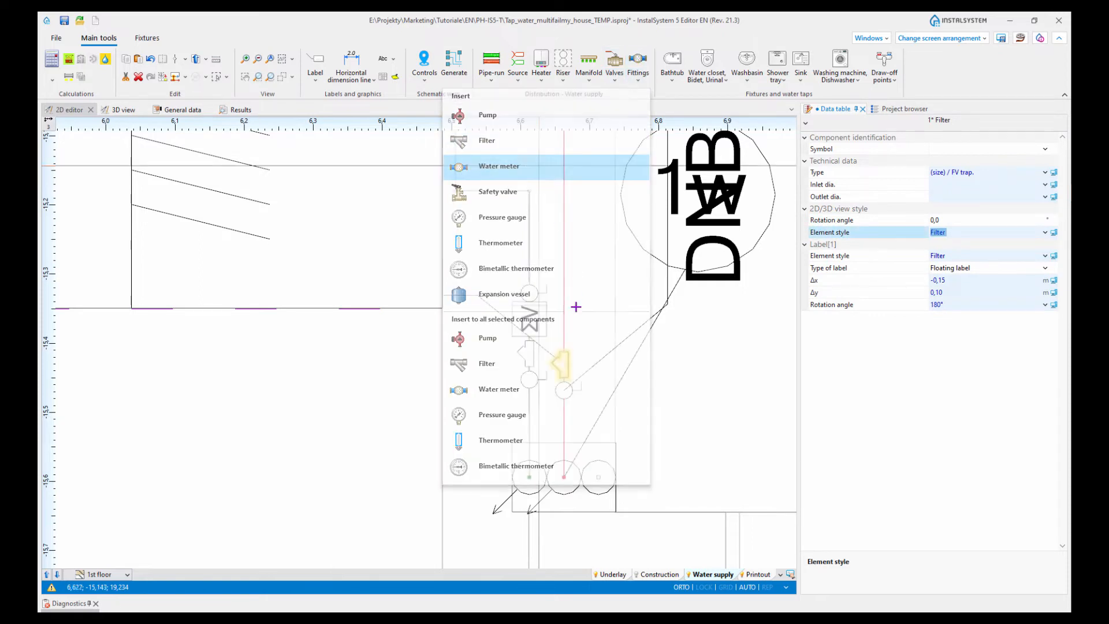
click(565, 326)
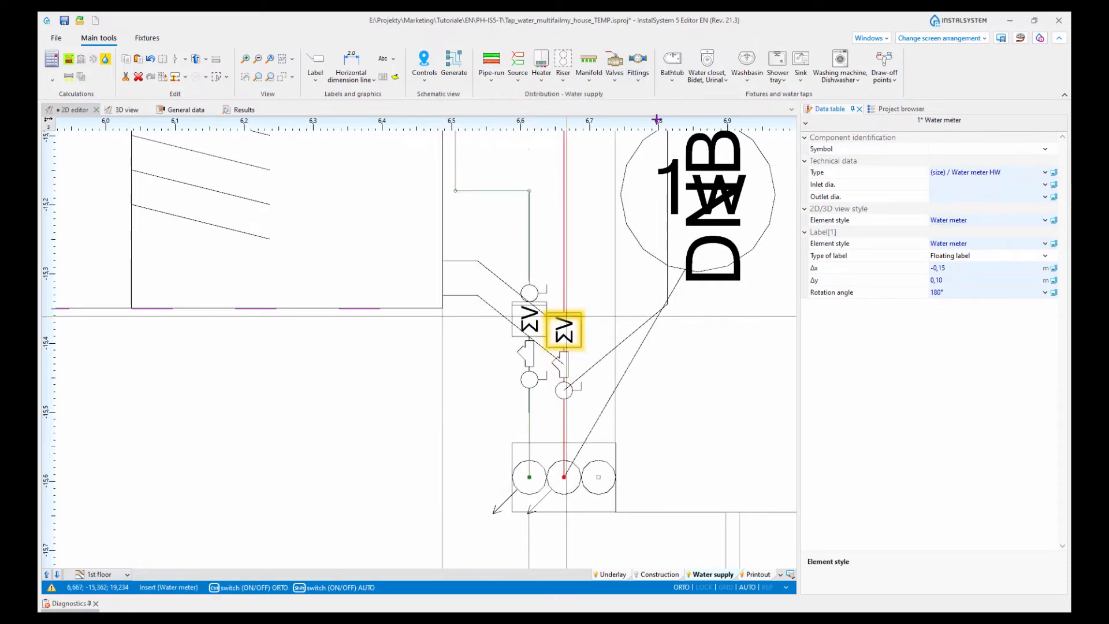
key(Escape)
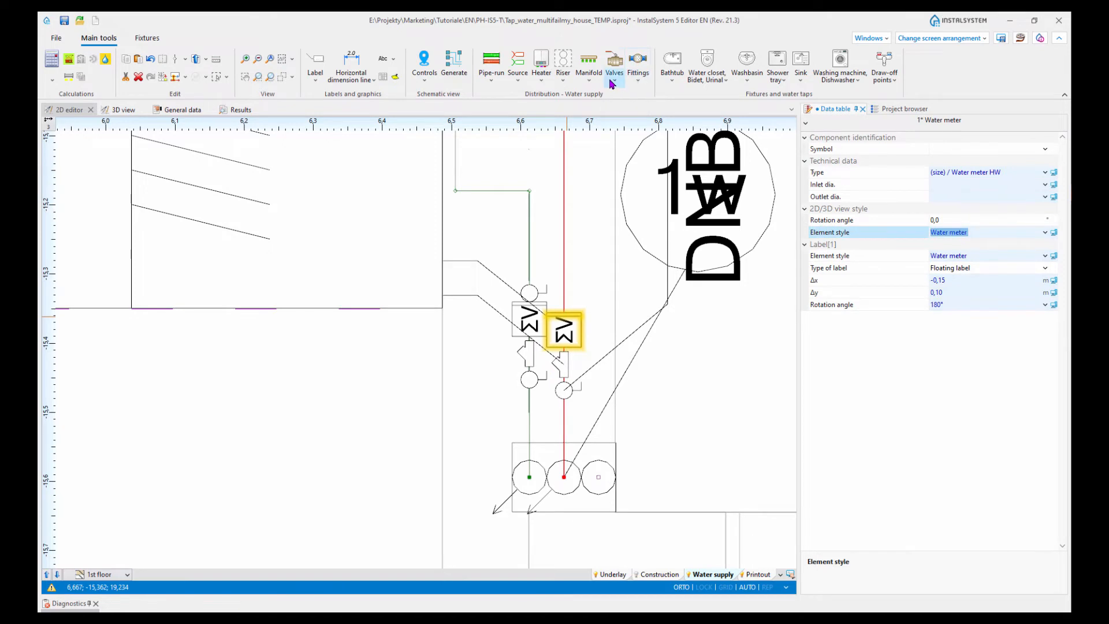
Step: Insert a second shut-off valve on the hot water pipe-run, on the far side of the water meter from the riser
click(612, 83)
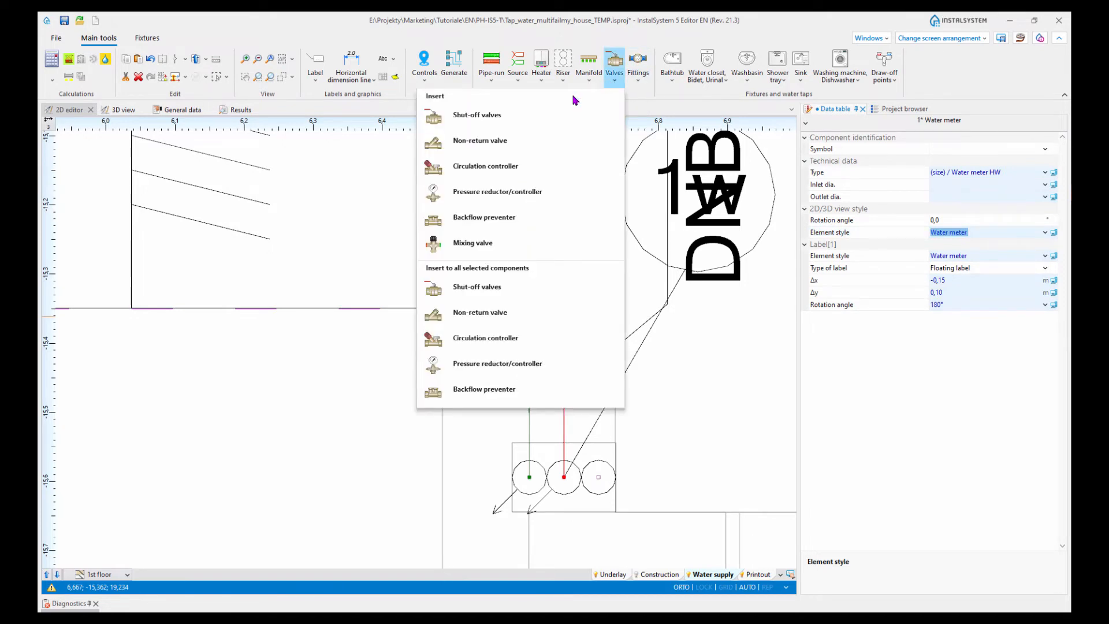
click(573, 294)
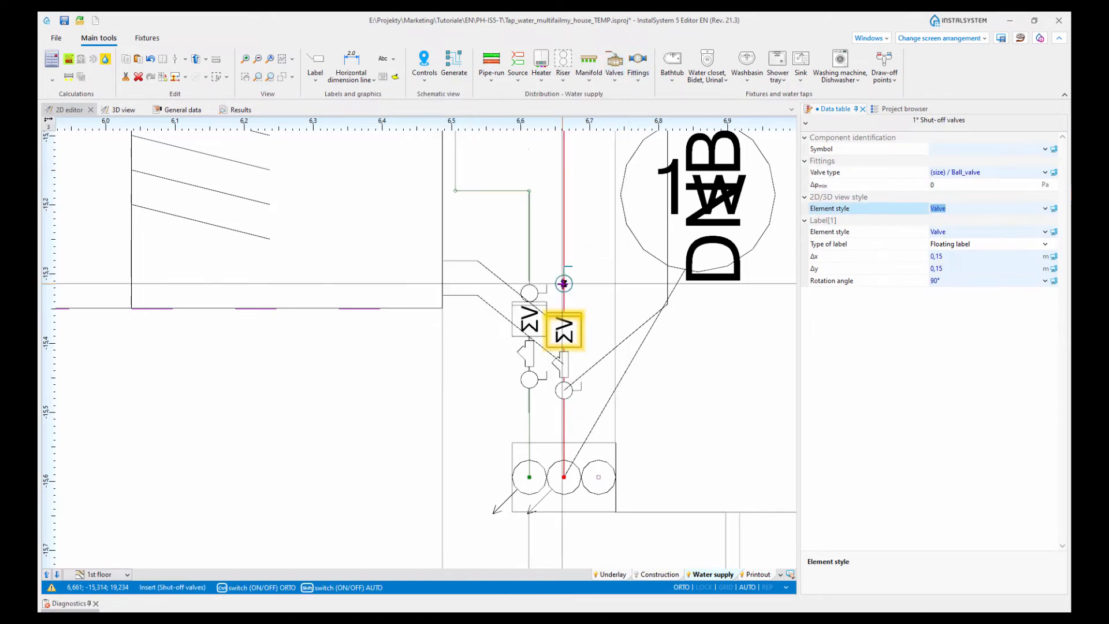
click(697, 301)
Step: Delete the floating labels of both shut-off valves on the hot water pipe-run beside riser 1w
scroll(699, 300, down, 2)
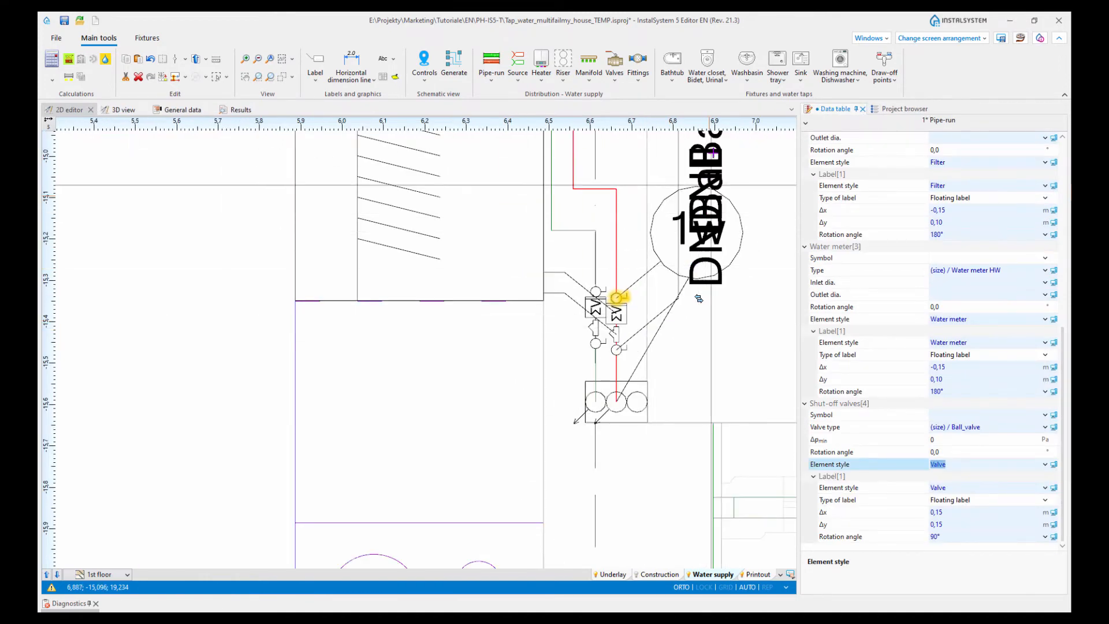
click(718, 158)
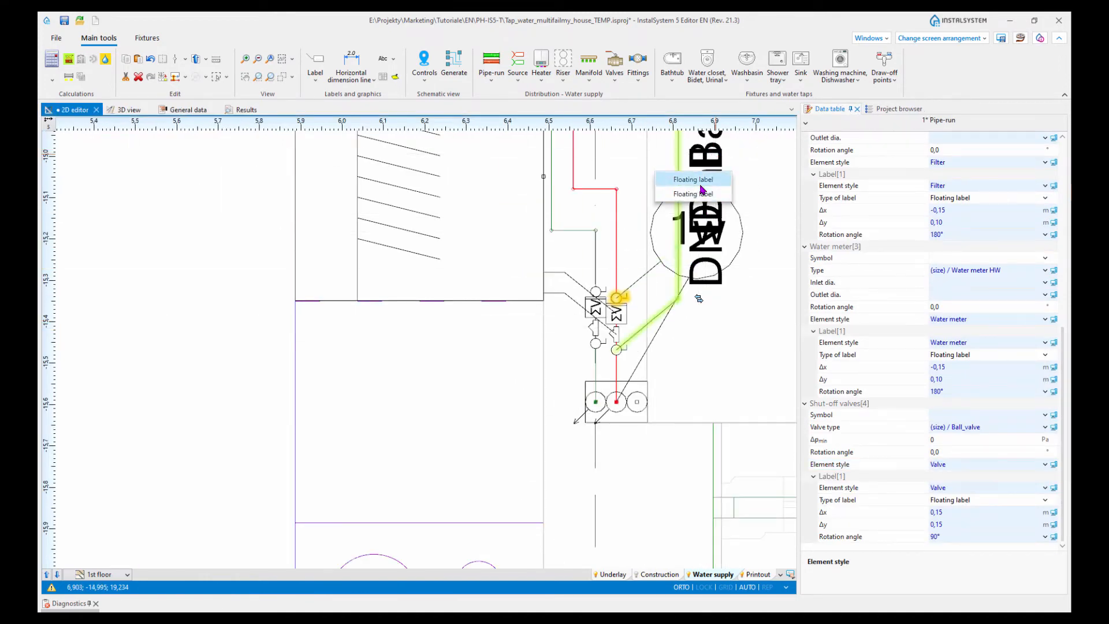
click(704, 180)
key(Delete)
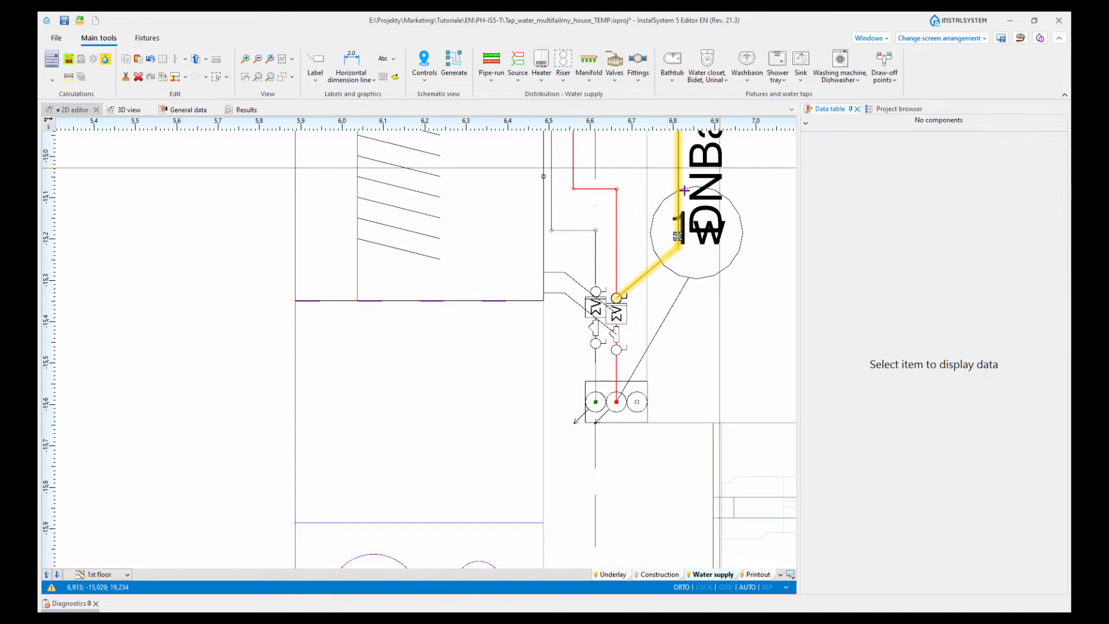
click(669, 272)
key(Delete)
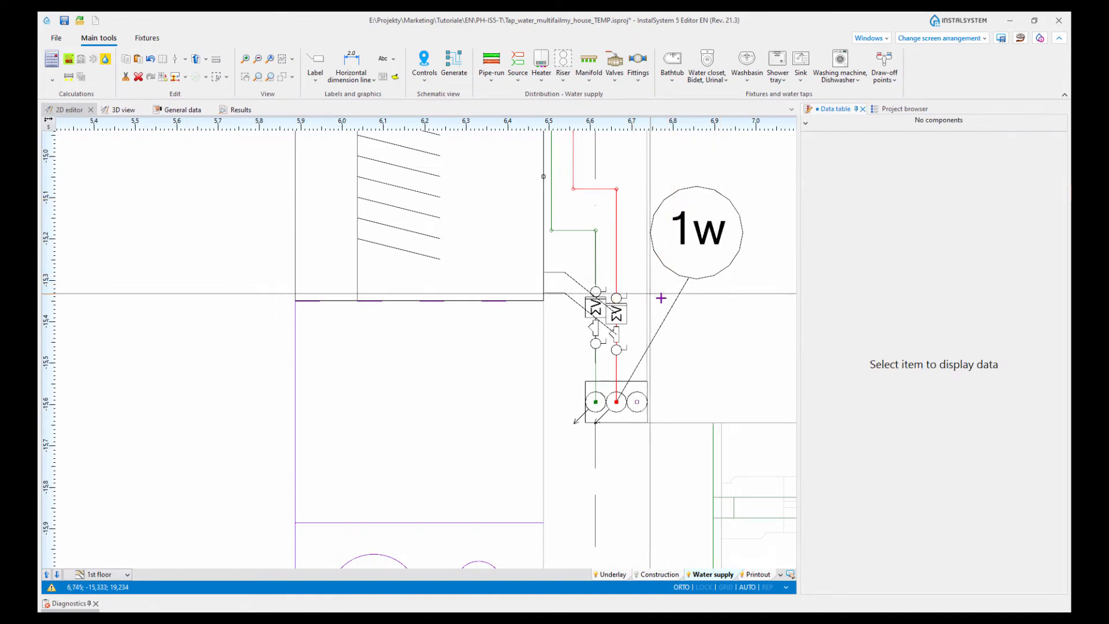
Step: Delete the floating labels of the hot water pipe-run's filter and water meter, and save the project
click(570, 299)
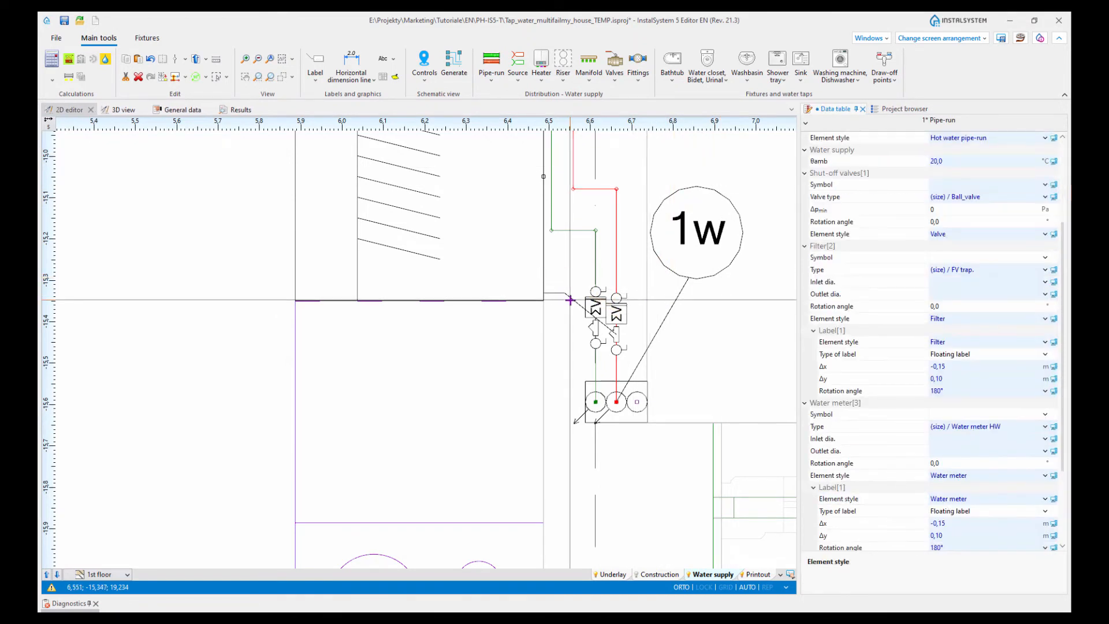
key(Delete)
click(570, 299)
key(Delete)
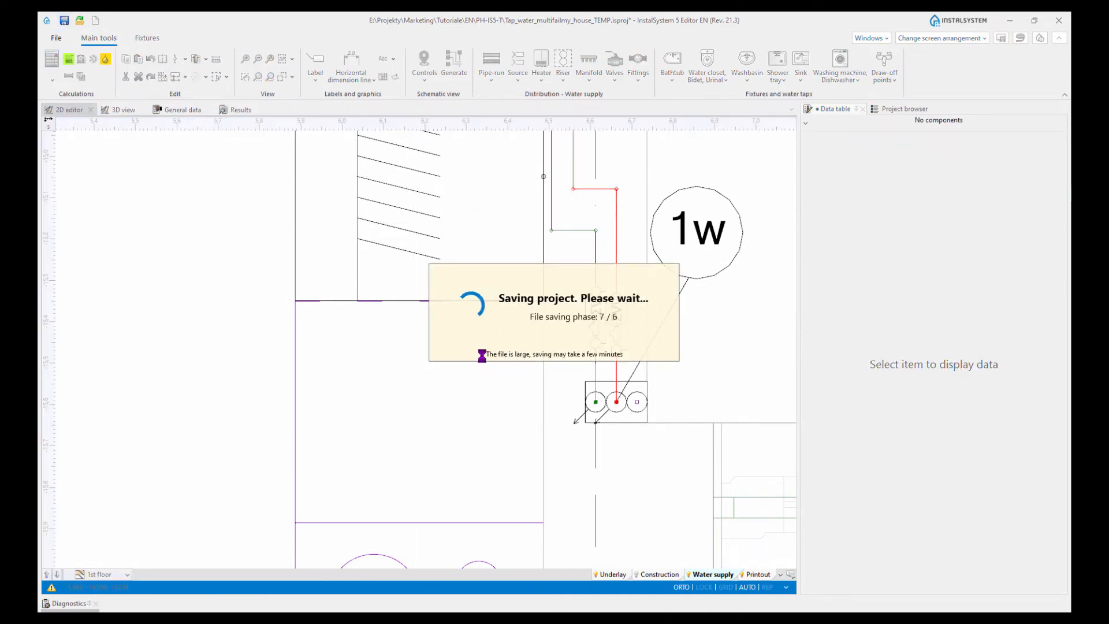
Step: Check the finished apartment in plan and examine the whole water supply installation with its risers and fixtures in the 3D view
scroll(483, 354, down, 4)
middle_drag(531, 248, 522, 374)
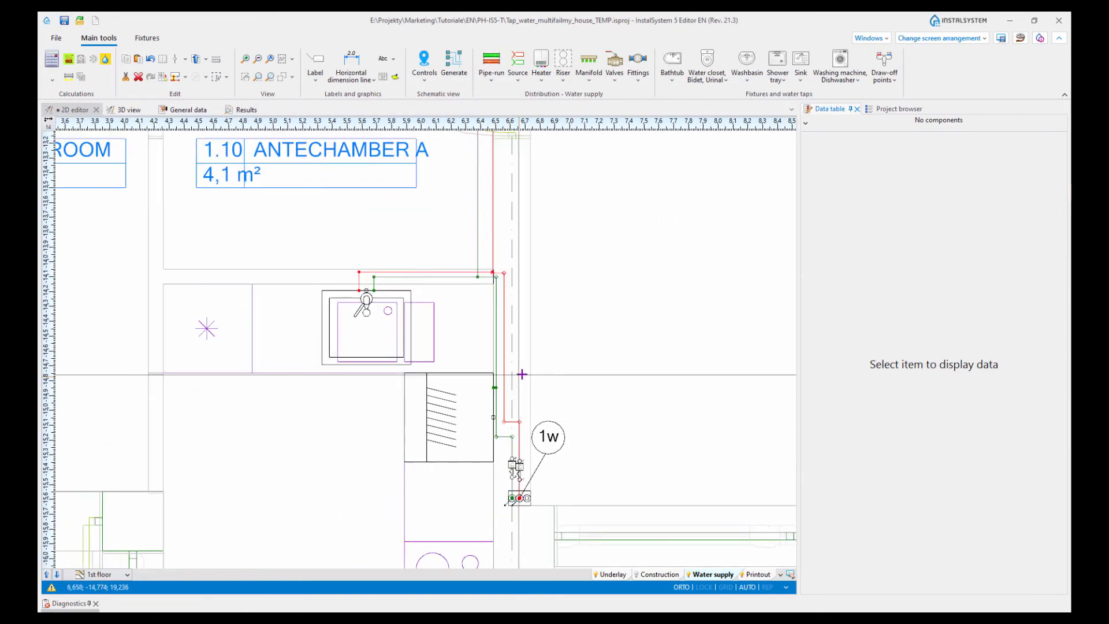
scroll(522, 374, down, 4)
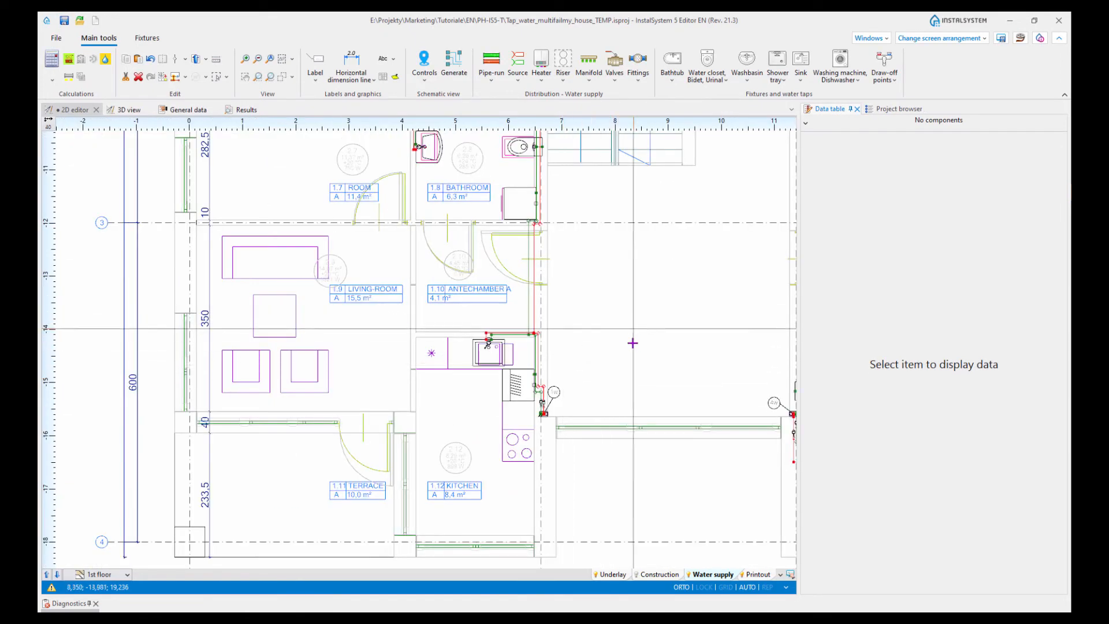
mouse_move(633, 343)
middle_down()
mouse_move(471, 388)
mouse_move(528, 382)
mouse_move(558, 363)
middle_up()
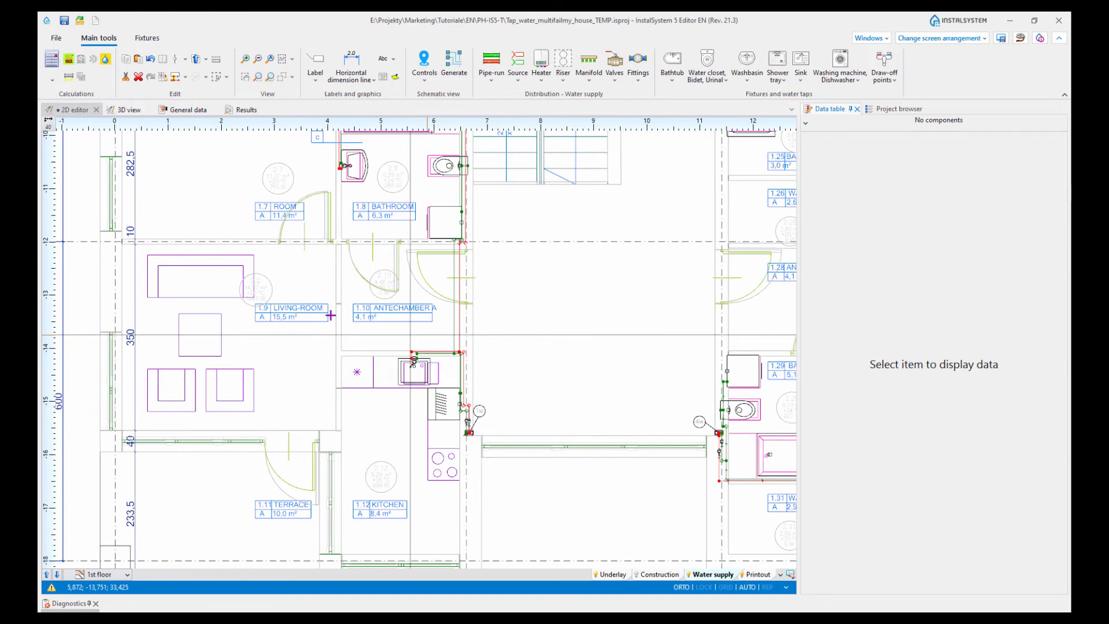
click(125, 112)
scroll(272, 450, down, 3)
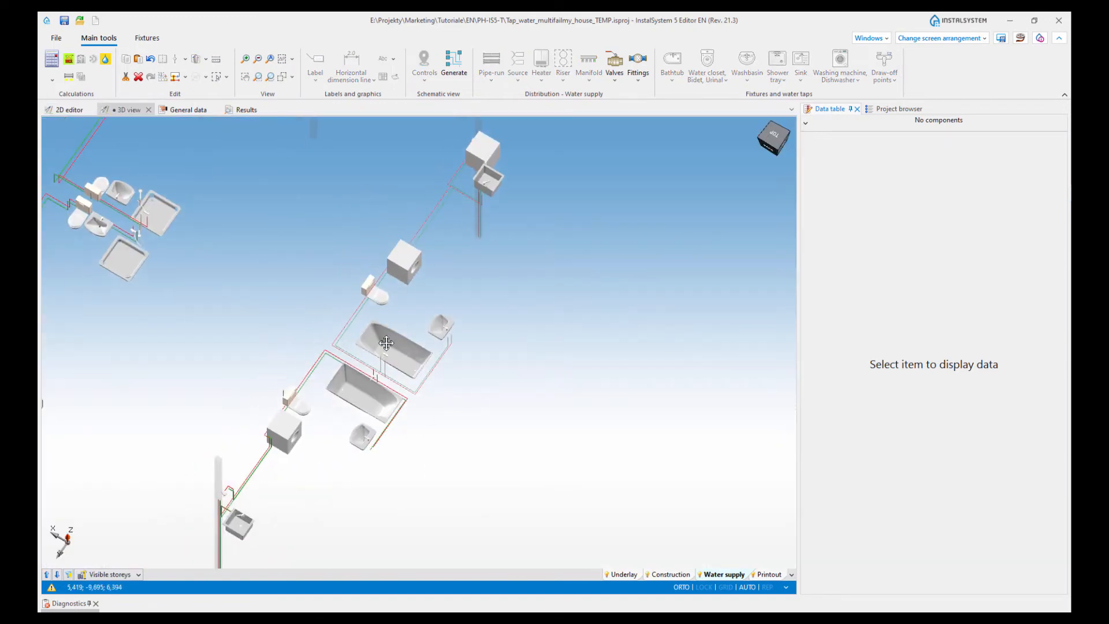
middle_drag(469, 360, 444, 337)
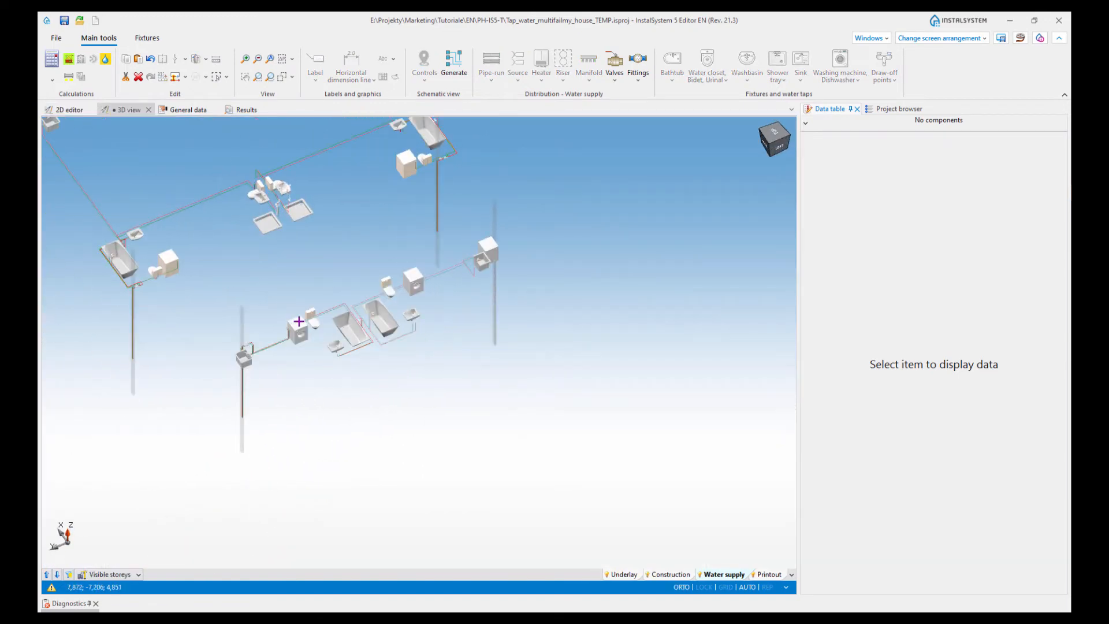
scroll(353, 344, down, 2)
middle_drag(358, 353, 429, 394)
scroll(428, 392, up, 2)
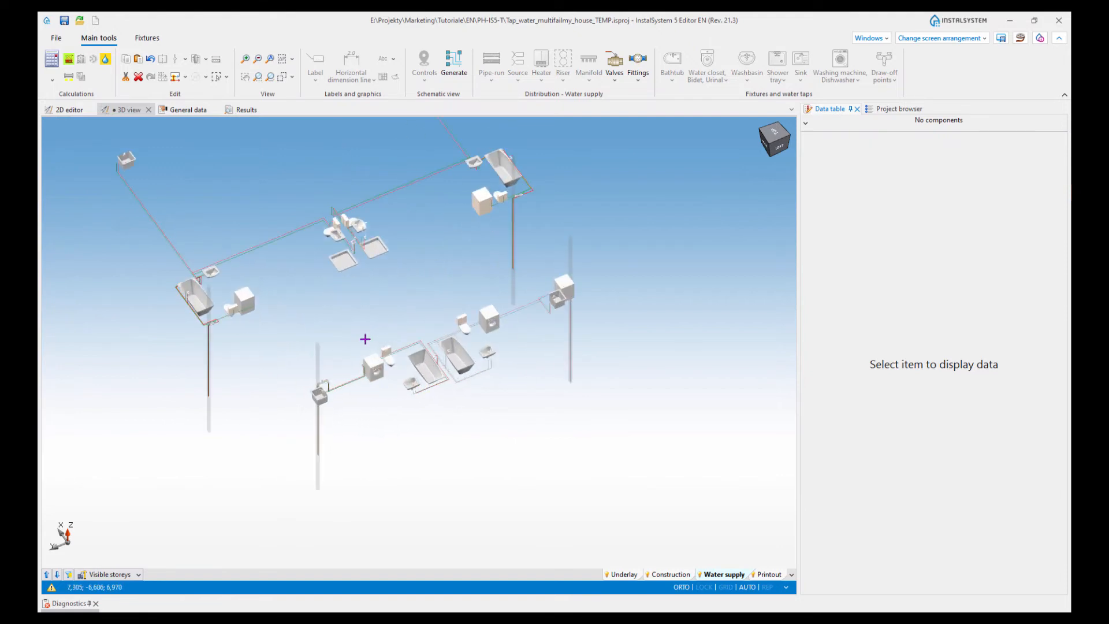
middle_drag(365, 339, 483, 386)
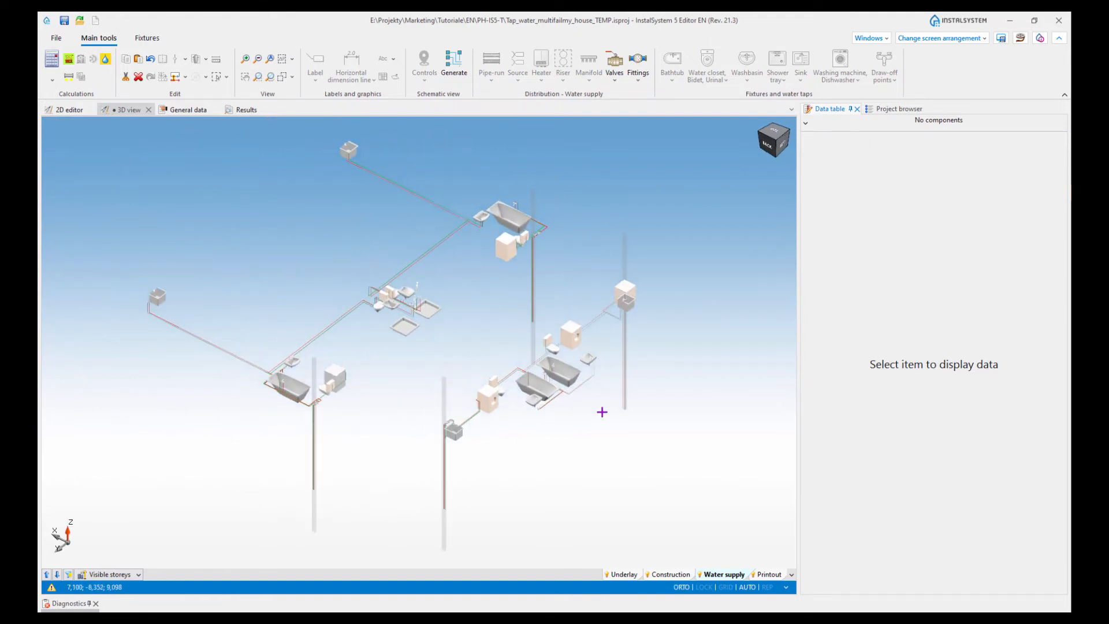
Step: Display the Construction layer together with the Water supply layer in the 3D view
click(669, 575)
middle_drag(562, 316, 688, 388)
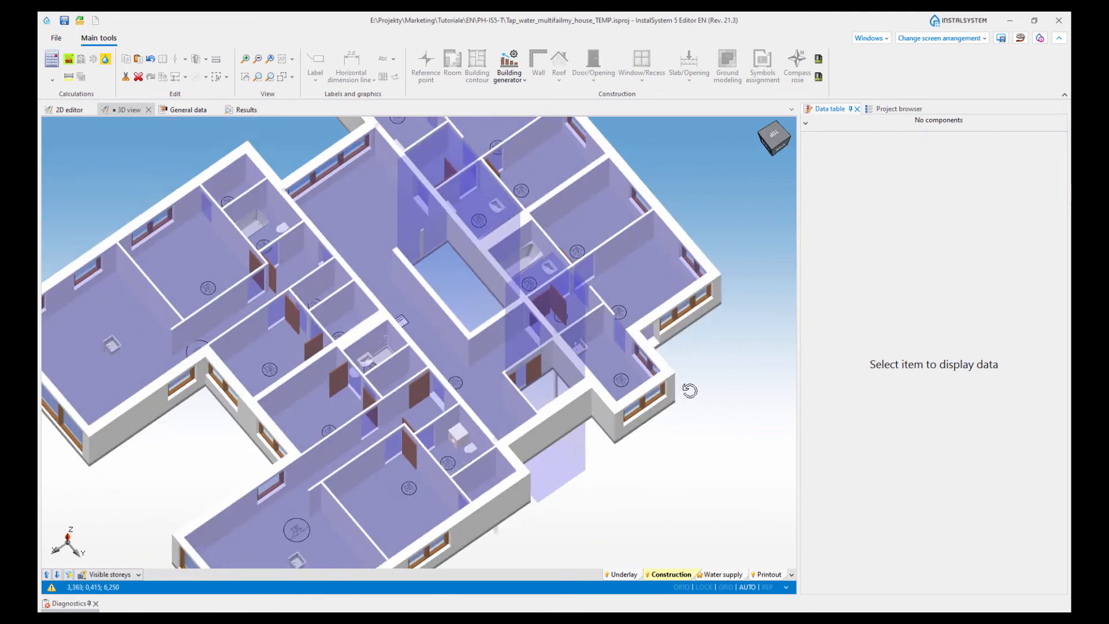
scroll(412, 314, up, 3)
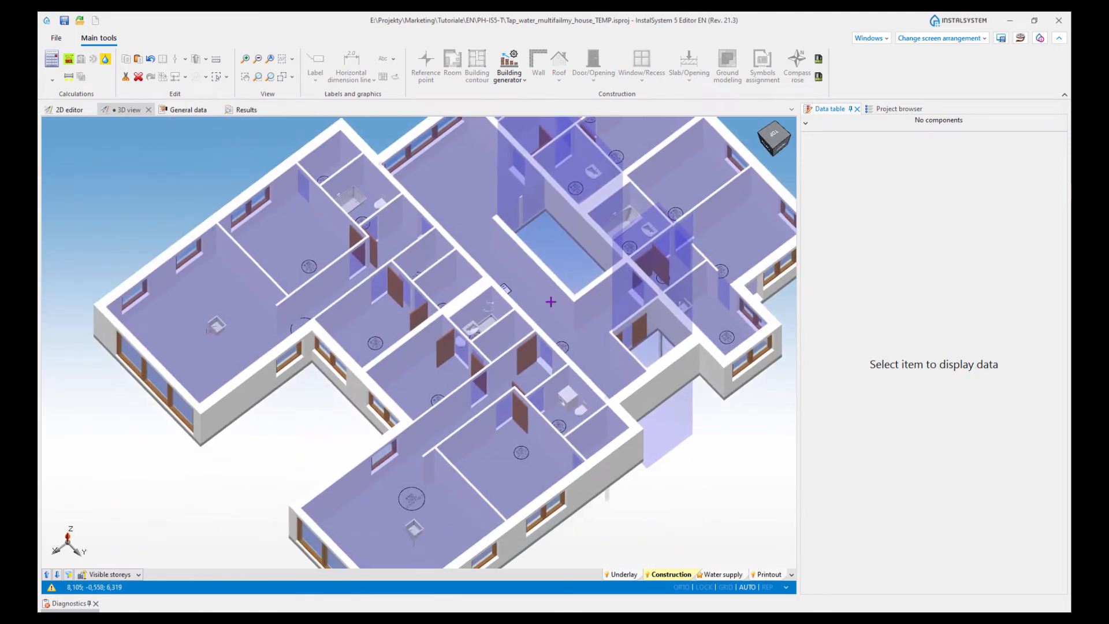
scroll(553, 370, up, 4)
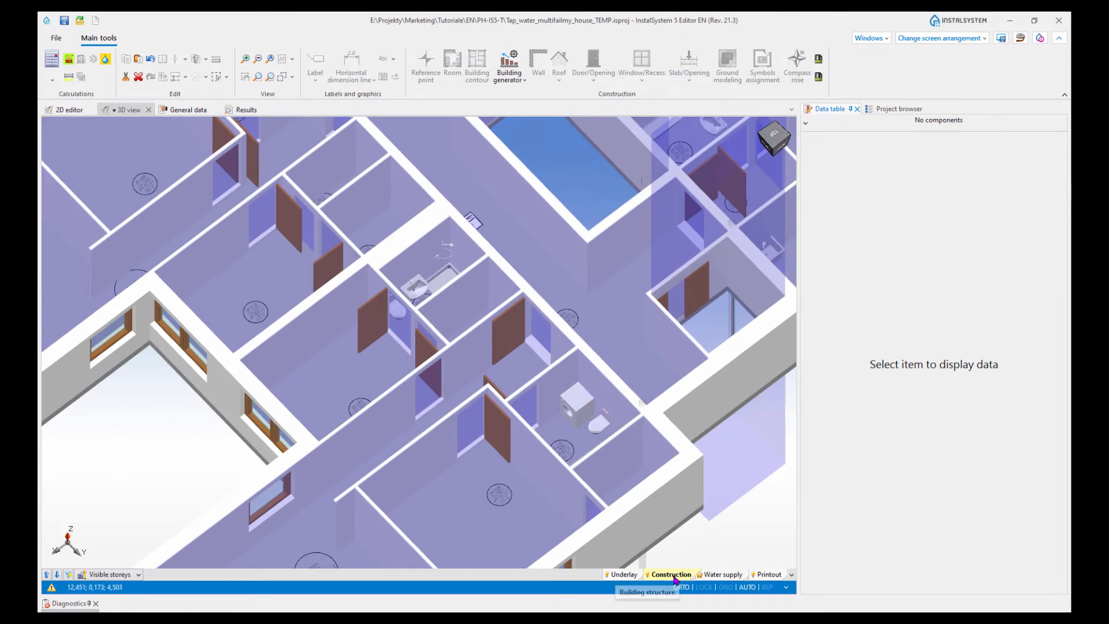
click(721, 575)
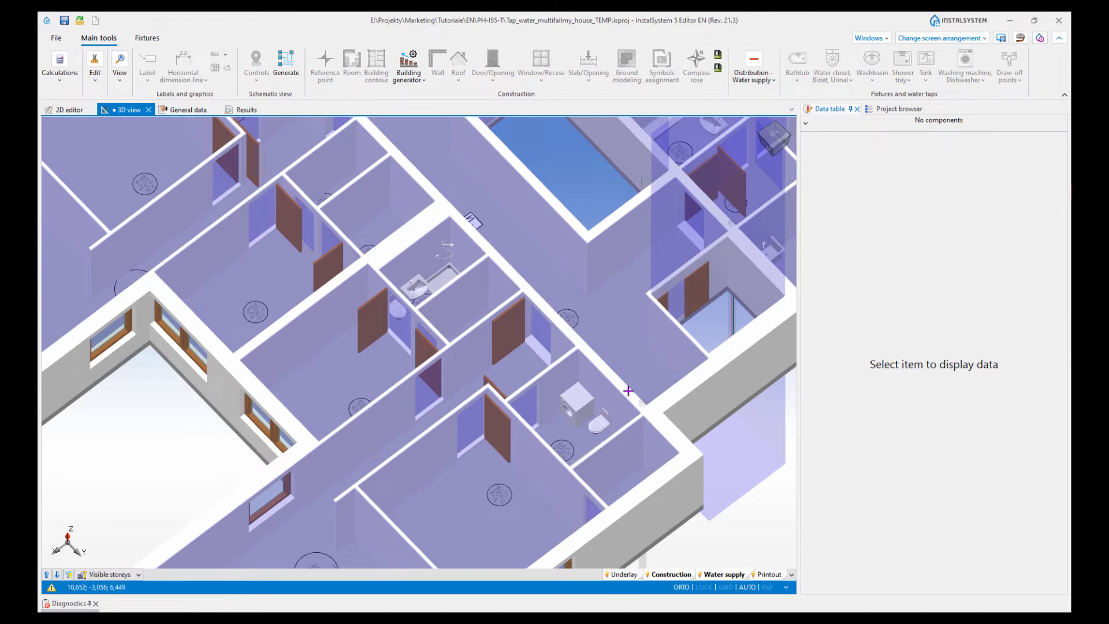
Step: Examine the fixtures and pipe-runs against the walls and floors of the bathrooms, antechambers and kitchens in the 3D model
scroll(576, 350, up, 5)
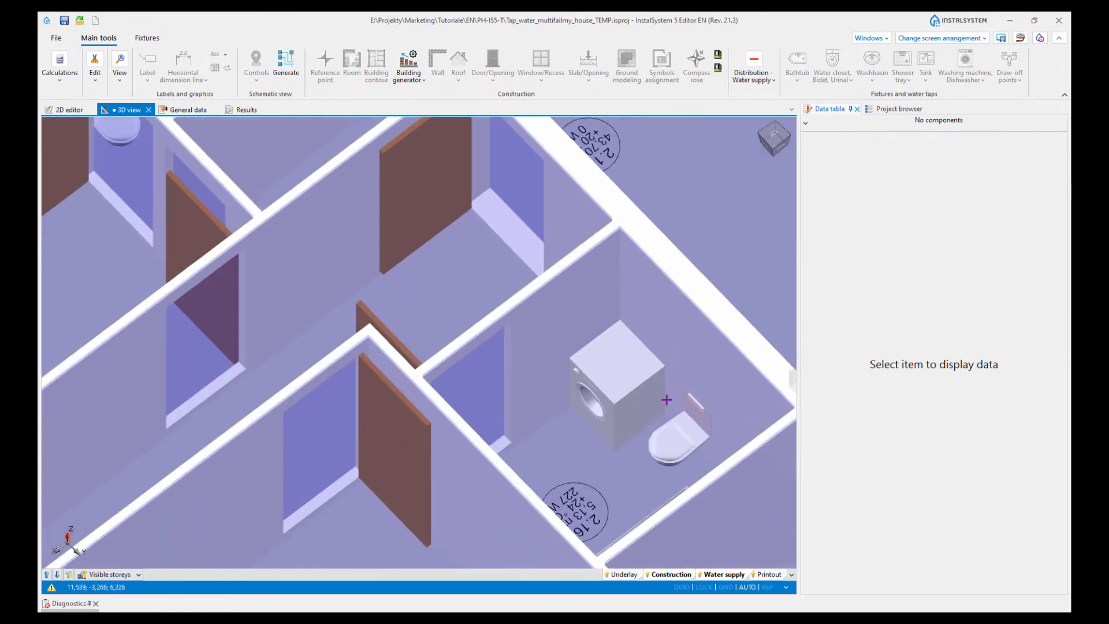
shift+middle_drag(666, 400, 517, 484)
scroll(624, 330, up, 2)
middle_drag(625, 329, 464, 354)
scroll(497, 378, up, 2)
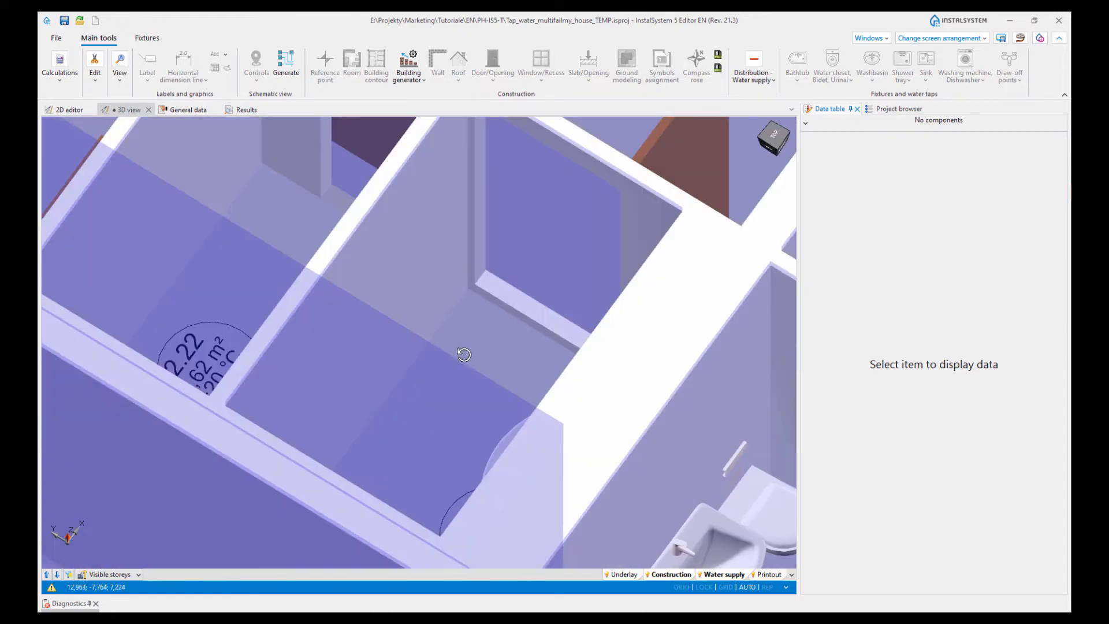
scroll(549, 405, down, 2)
middle_drag(558, 409, 441, 329)
scroll(441, 330, down, 4)
middle_drag(454, 382, 470, 309)
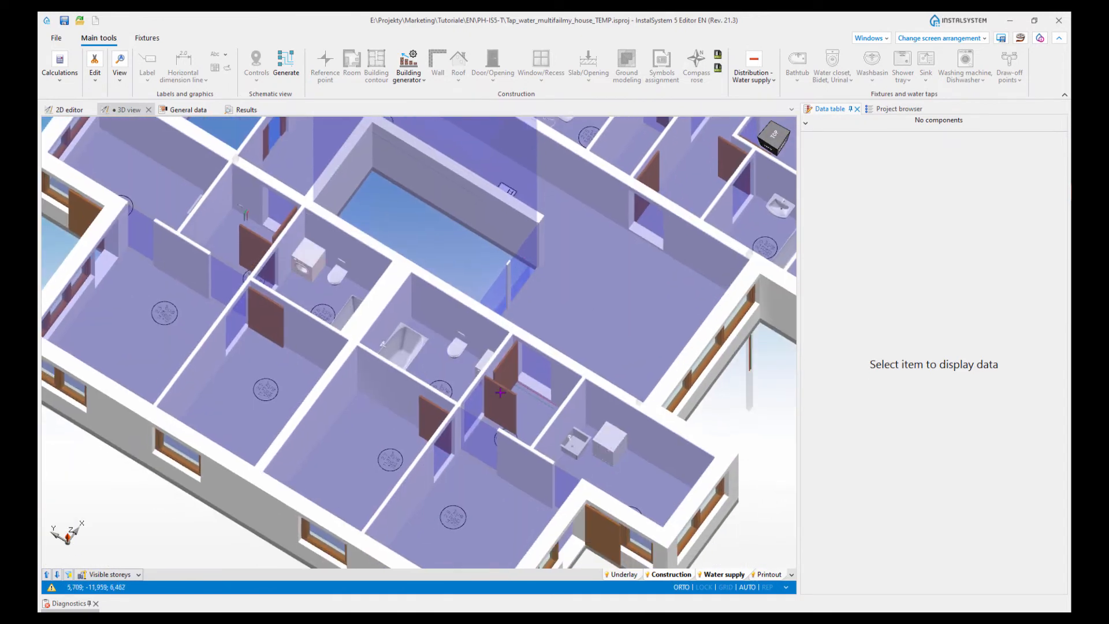
scroll(535, 414, up, 2)
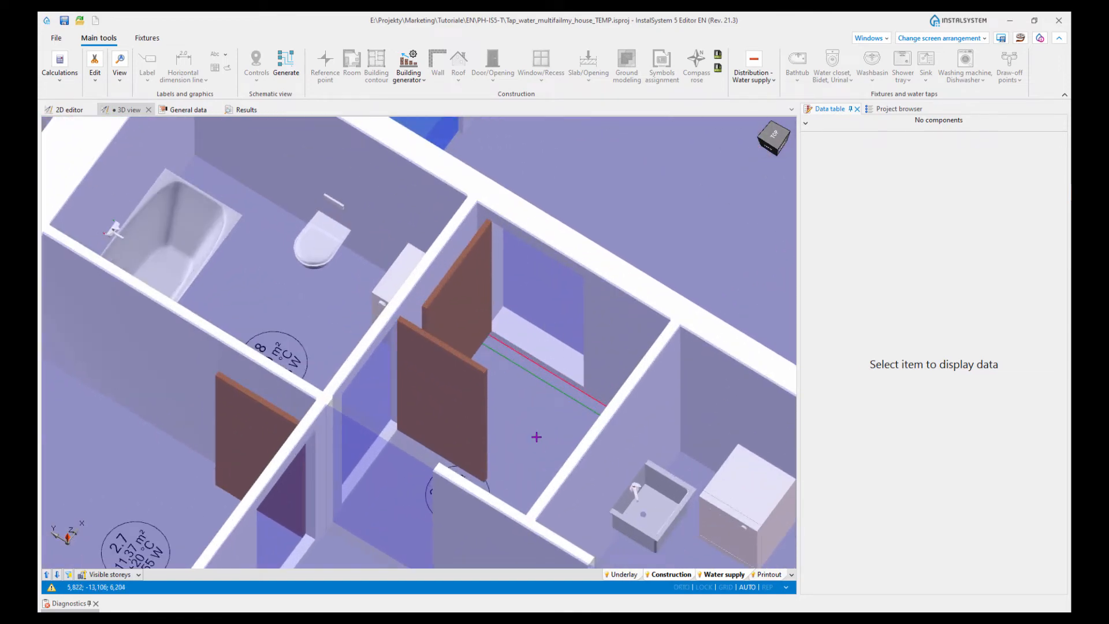
shift+middle_drag(531, 439, 588, 426)
scroll(370, 427, down, 2)
middle_drag(317, 383, 554, 352)
scroll(265, 413, down, 2)
middle_drag(266, 413, 381, 402)
scroll(293, 410, up, 5)
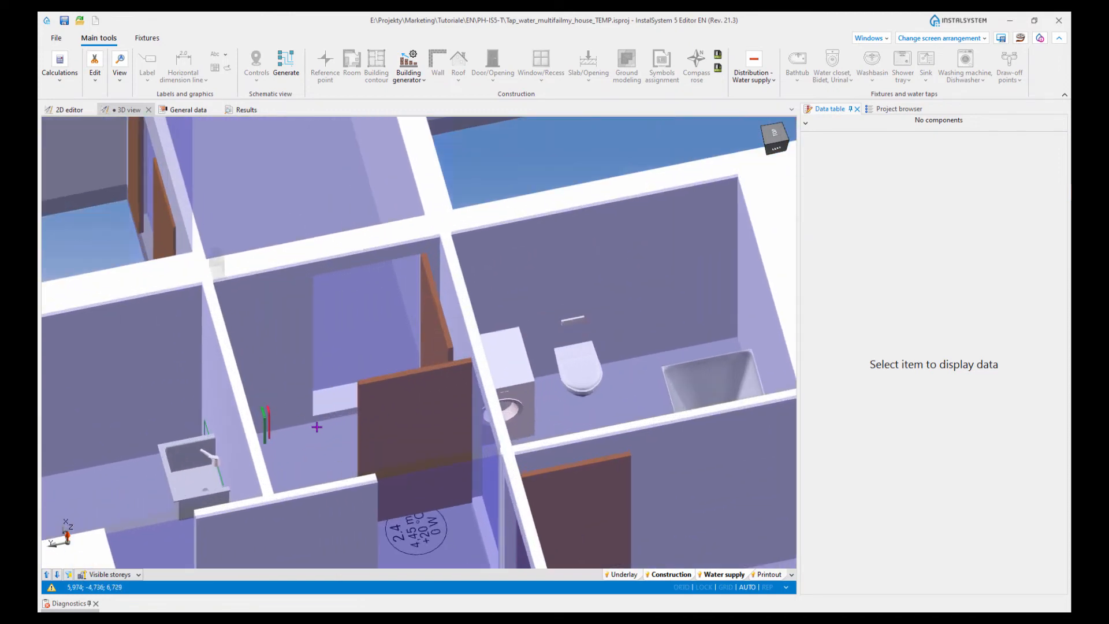
shift+middle_drag(315, 428, 294, 398)
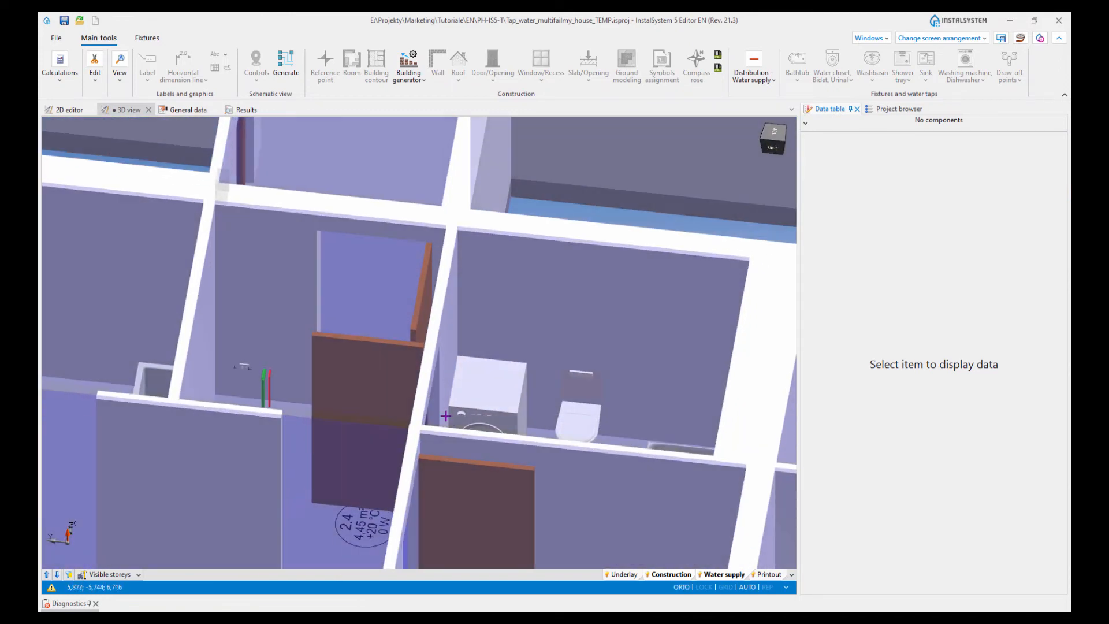
middle_drag(491, 422, 327, 383)
scroll(413, 404, down, 3)
middle_drag(717, 424, 495, 402)
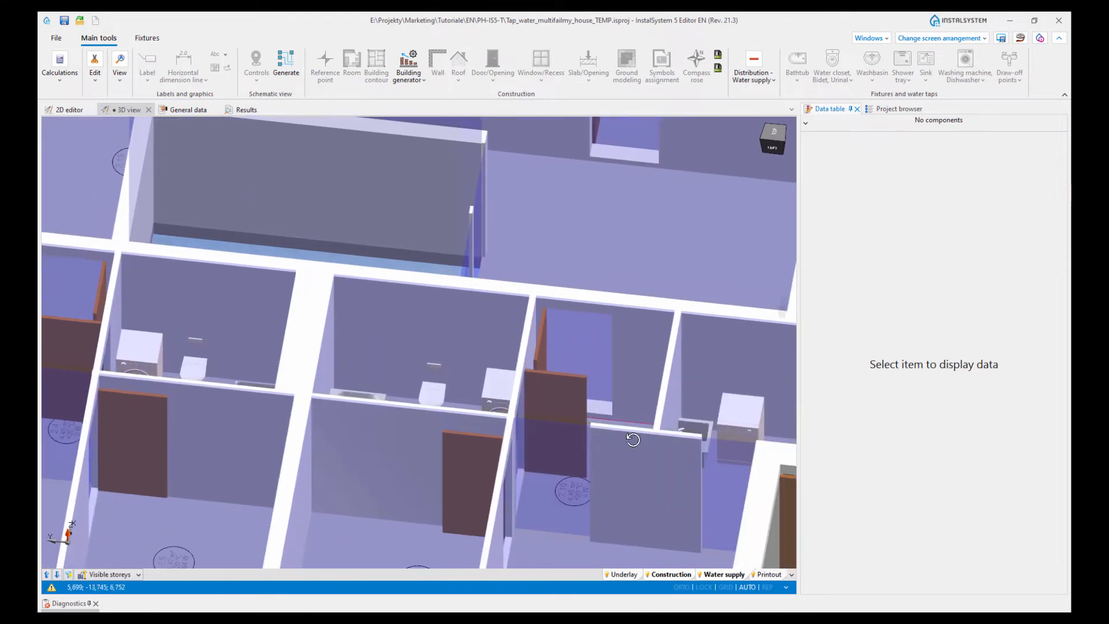
shift+middle_drag(633, 439, 377, 363)
scroll(420, 375, up, 4)
scroll(528, 424, down, 3)
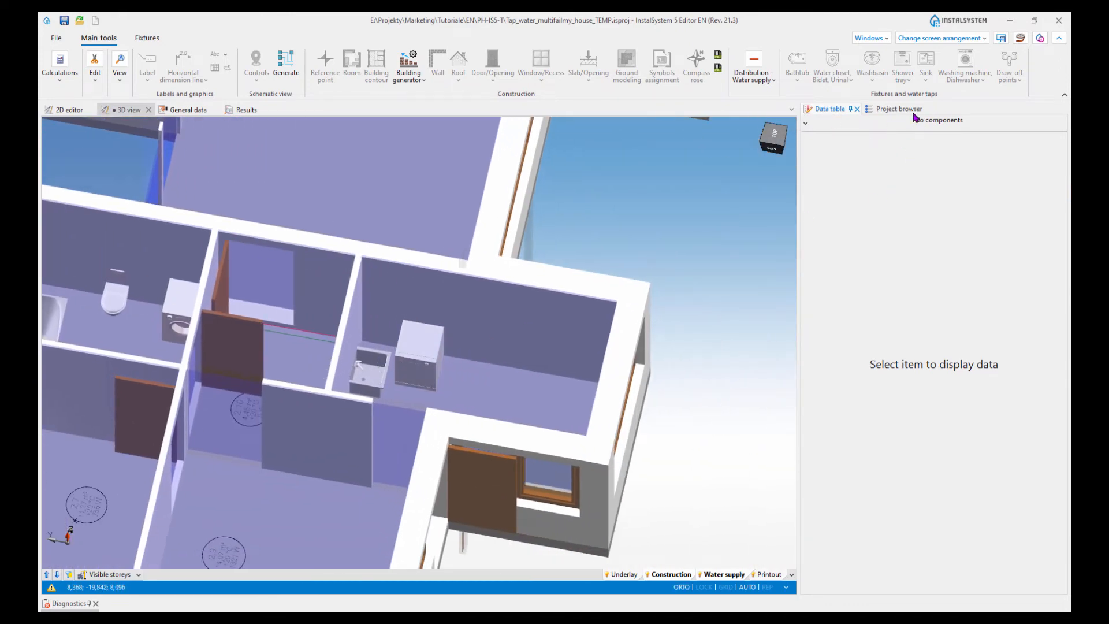
Step: Dock the 2D editor beside the 3D view and widen the combined working area by narrowing the data table
scroll(277, 213, down, 4)
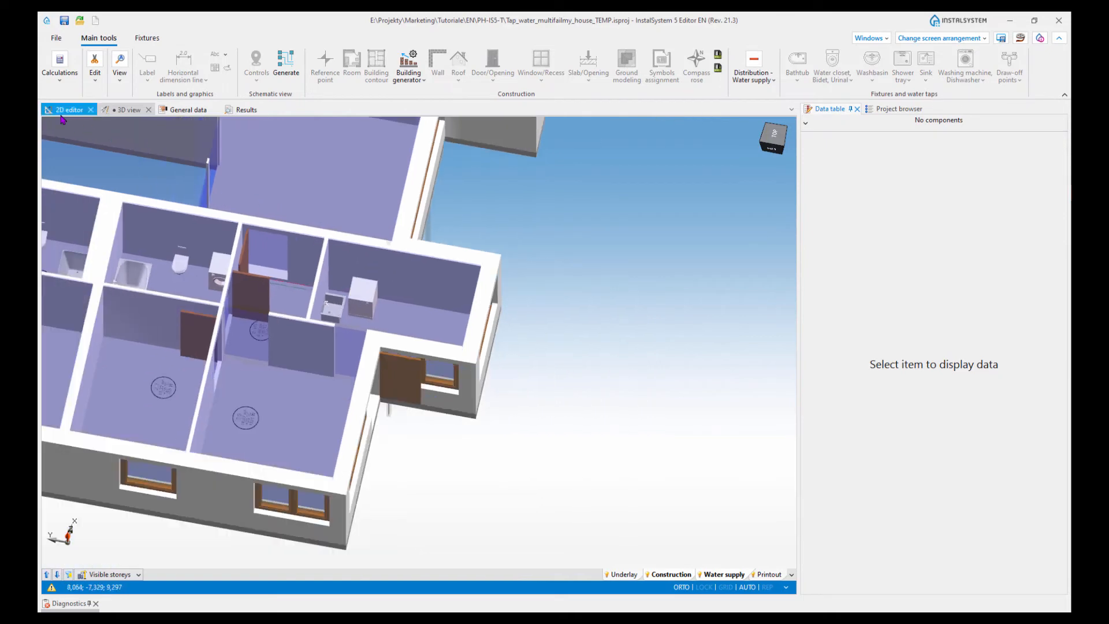
click(68, 110)
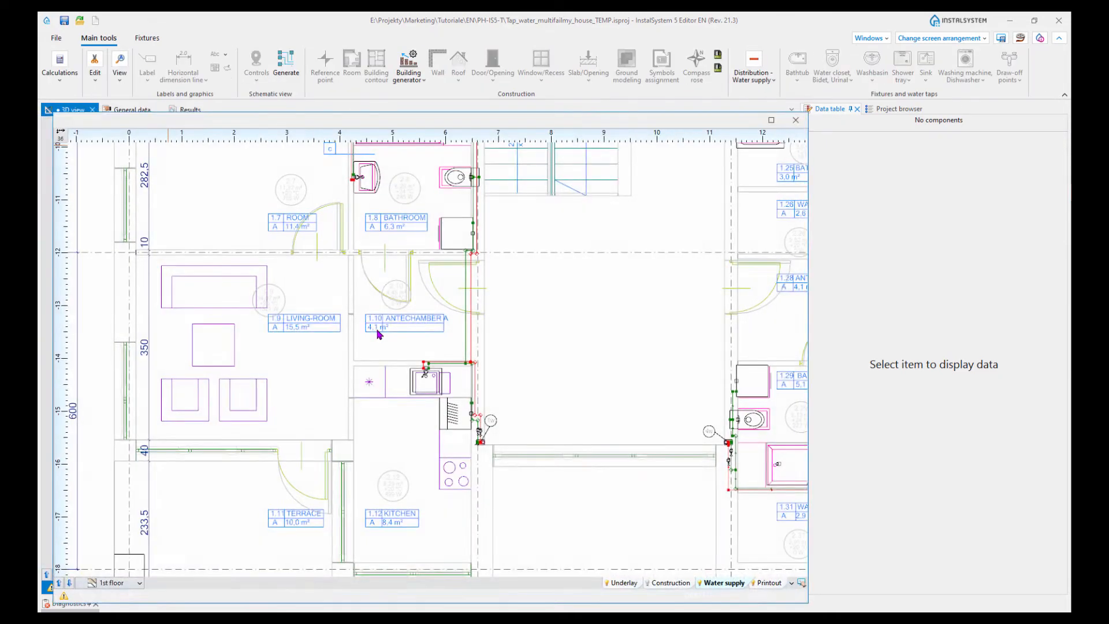
drag(81, 110, 440, 349)
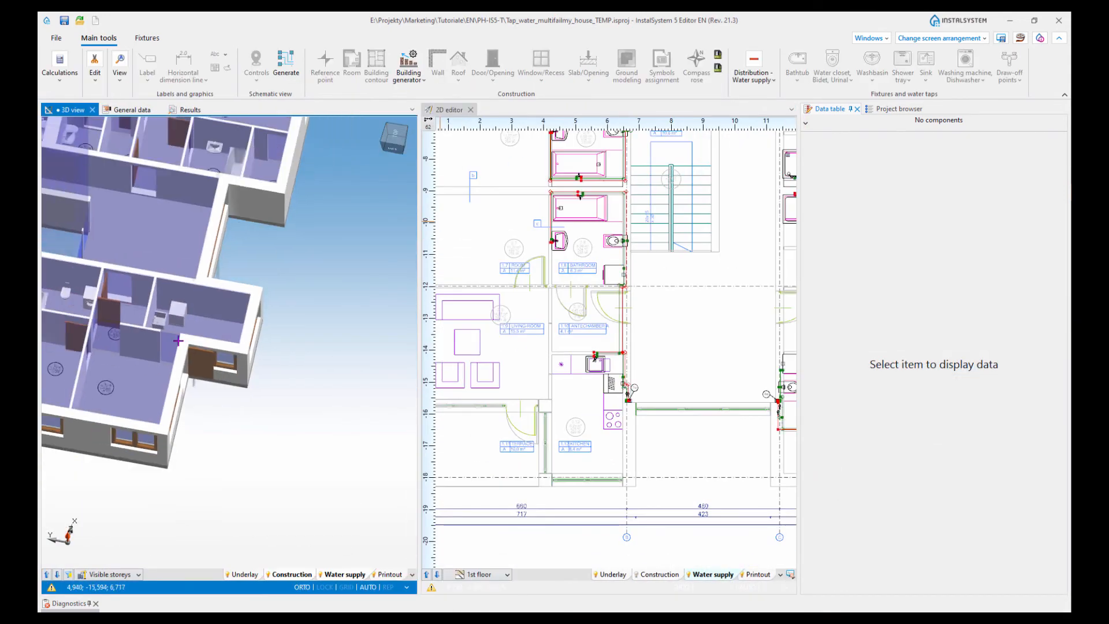
scroll(79, 299, up, 2)
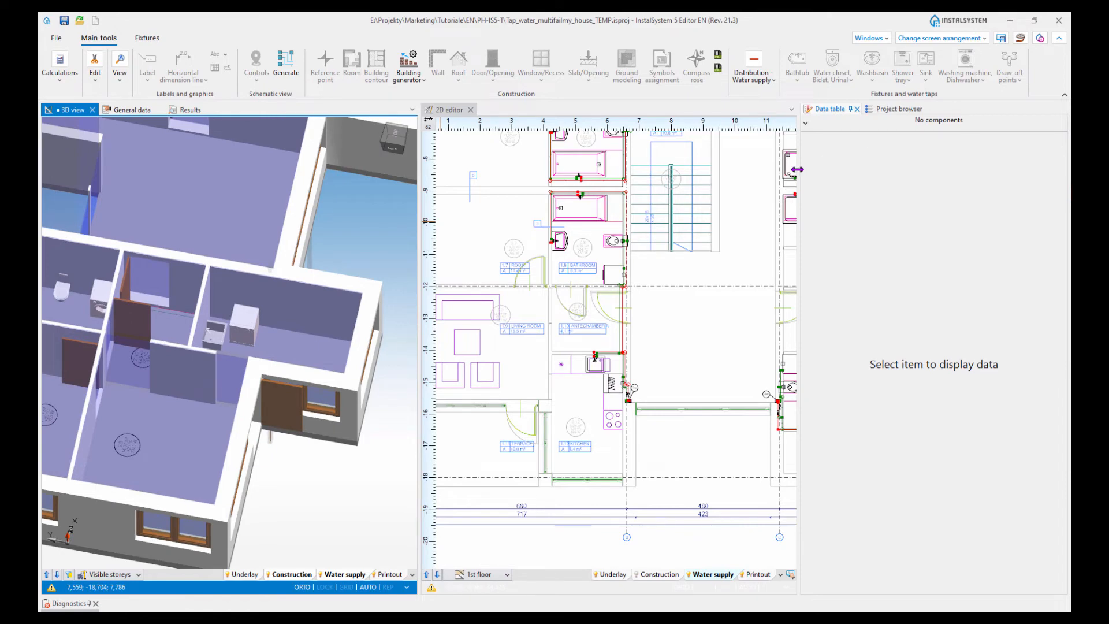
drag(797, 169, 862, 173)
Step: Select the hot water pipe-run crossing the antechamber doorway in the 3D model and examine its course in the plan
scroll(165, 306, up, 4)
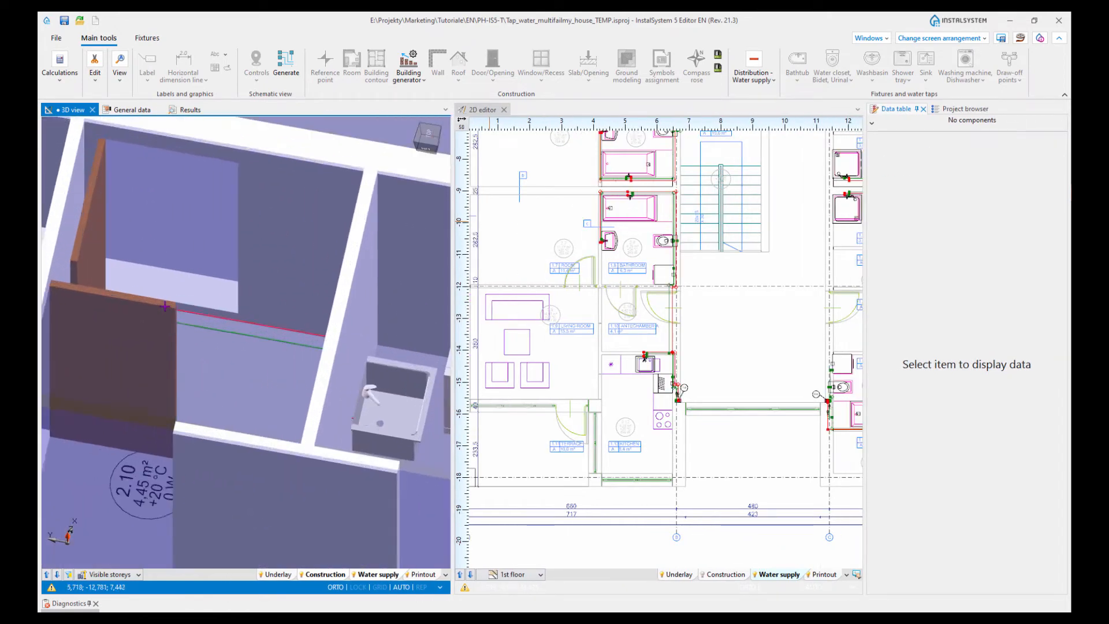
scroll(164, 306, up, 3)
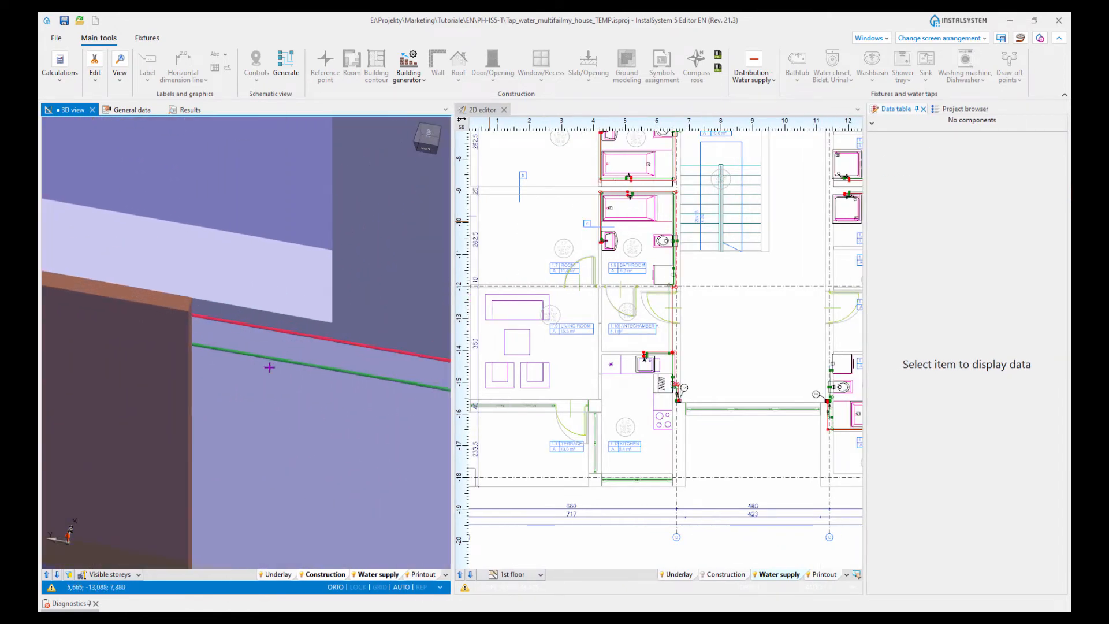
click(344, 343)
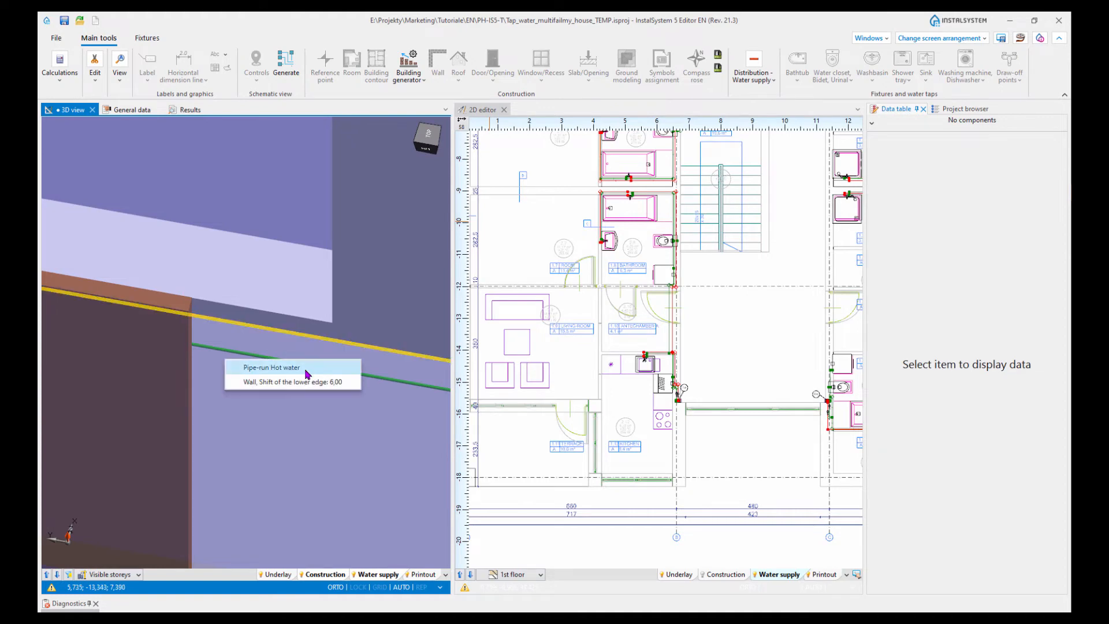
click(272, 367)
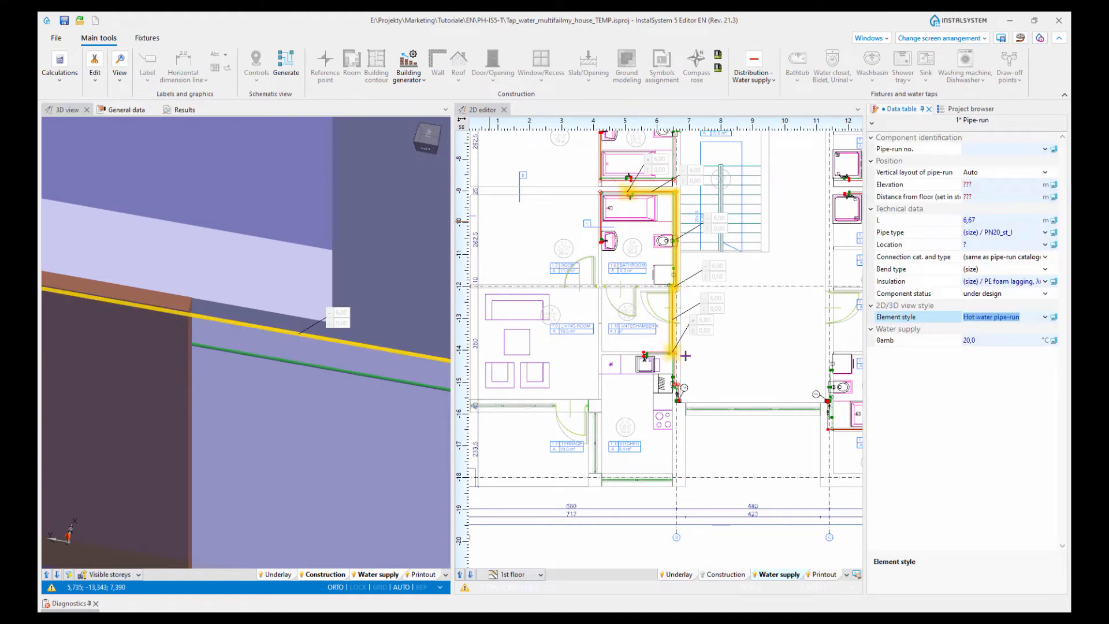
scroll(658, 323, up, 5)
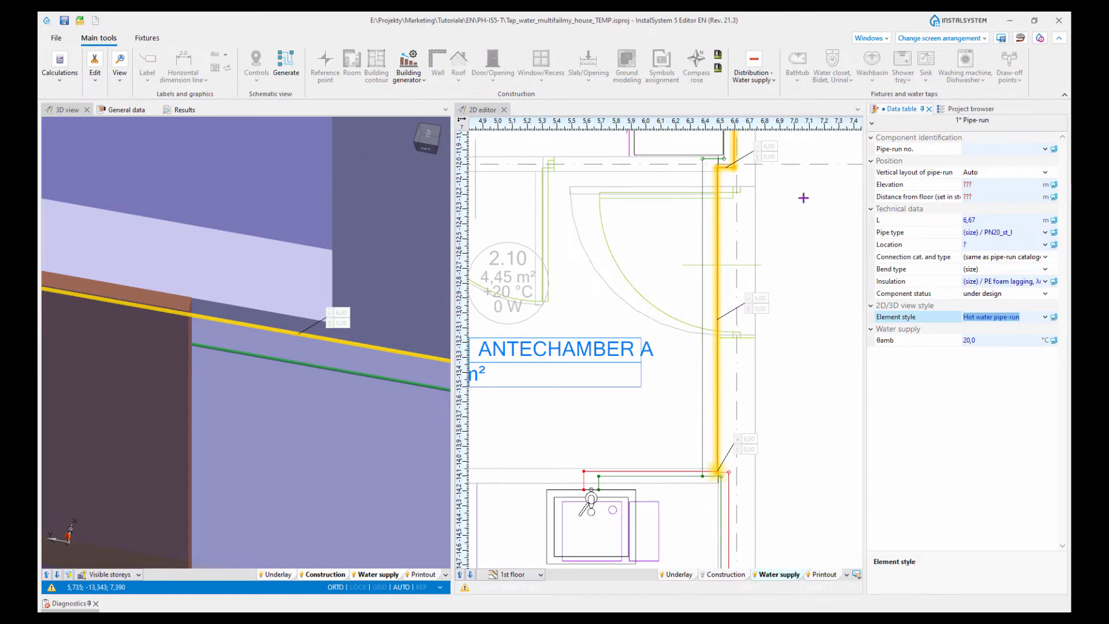
scroll(806, 255, up, 4)
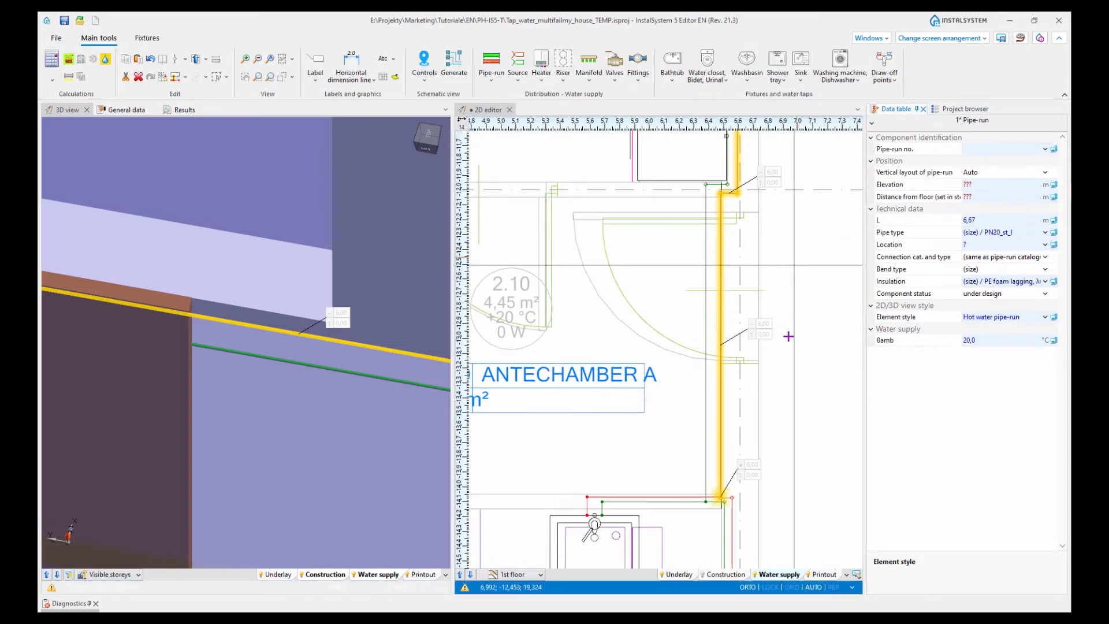
Step: Insert a dividing point on the vertical cold water pipe-run in plan, just below its corner near the antechamber door
scroll(685, 181, up, 2)
middle_drag(667, 238, 702, 279)
click(658, 293)
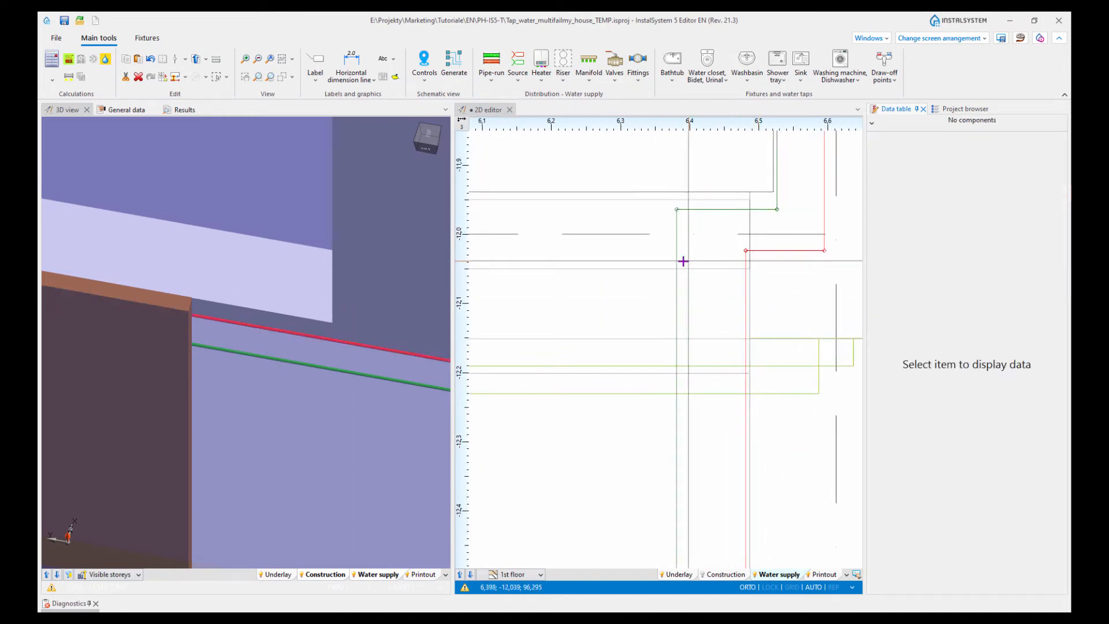
click(184, 60)
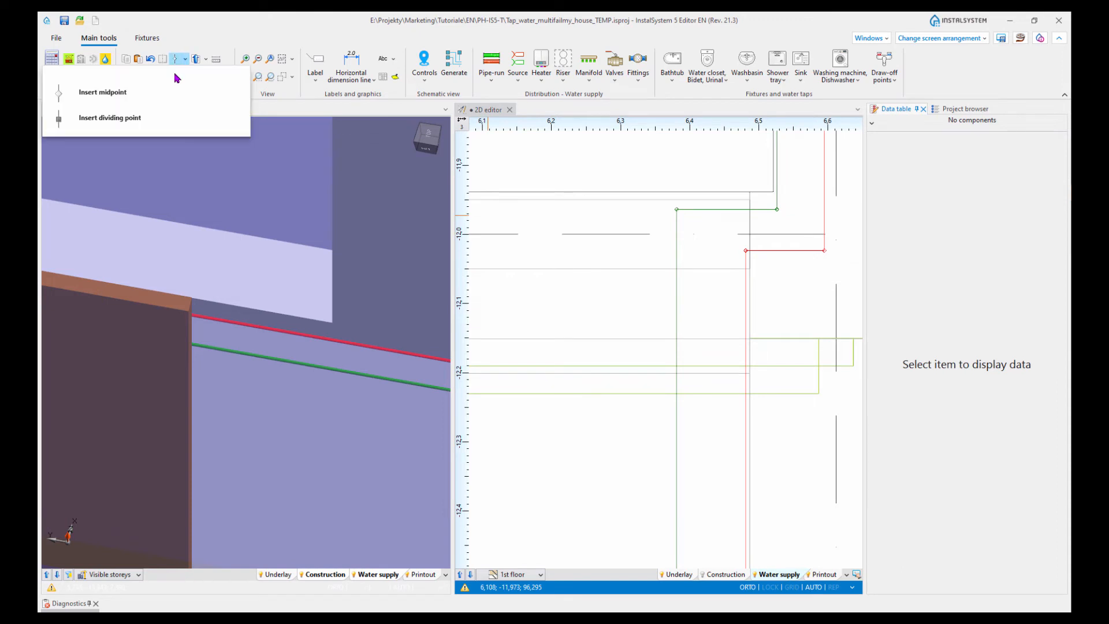
click(122, 120)
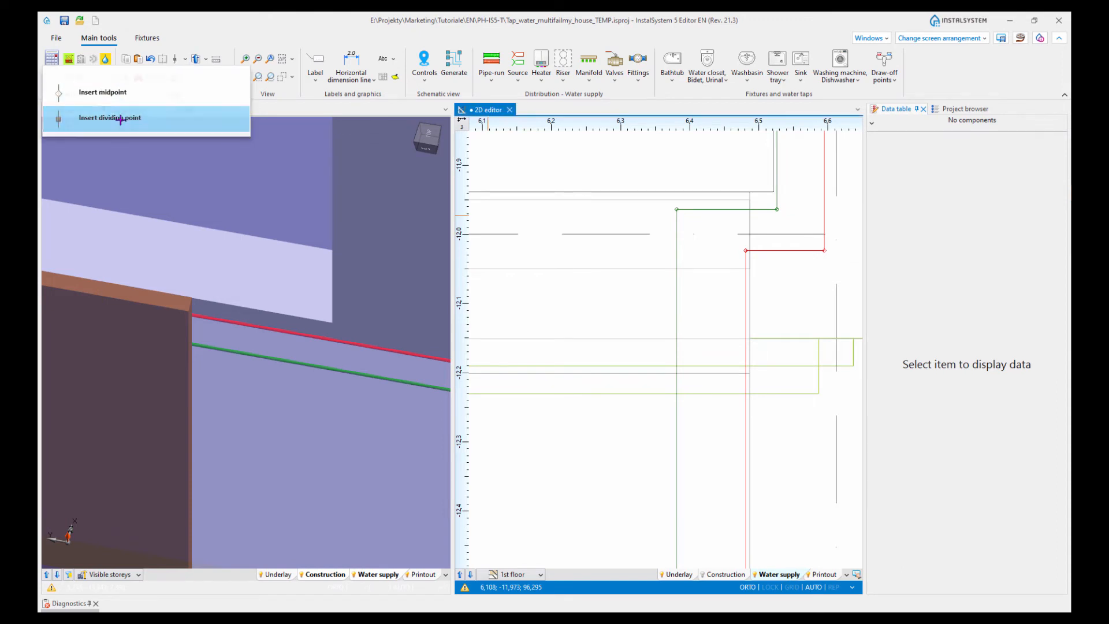
click(677, 260)
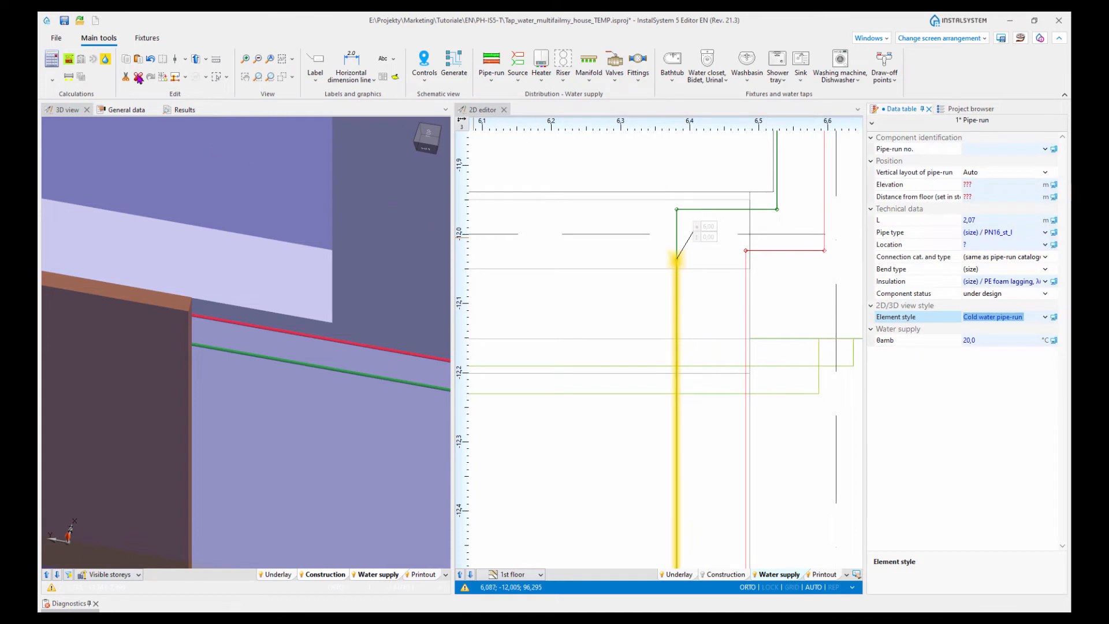
Step: Insert a dividing point on the neighbouring hot water pipe-run at its corner near the antechamber door
click(184, 60)
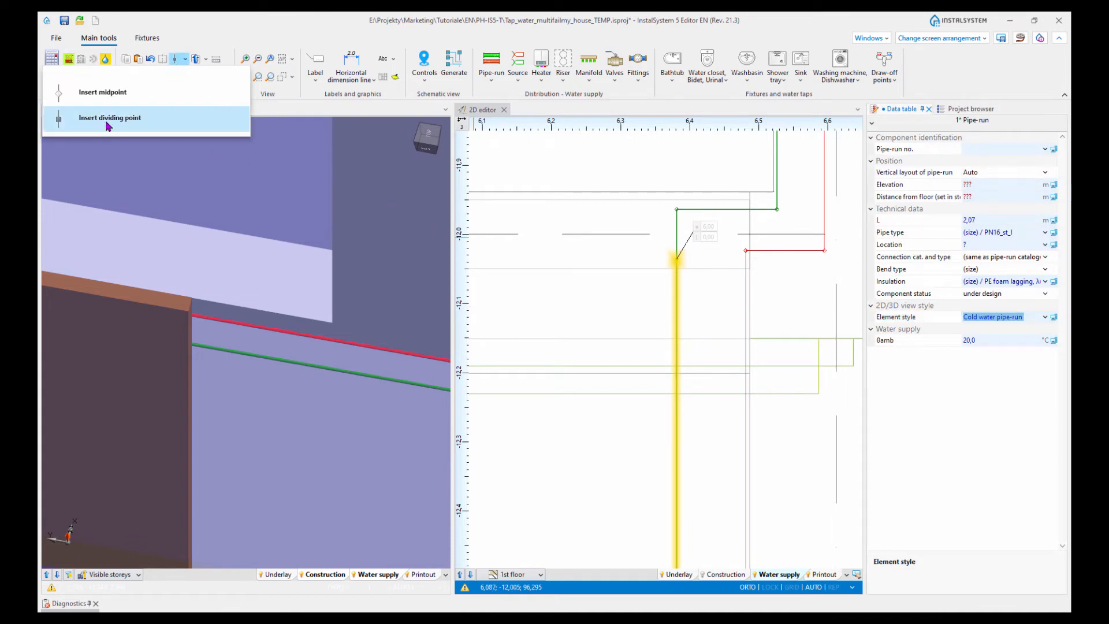
click(108, 119)
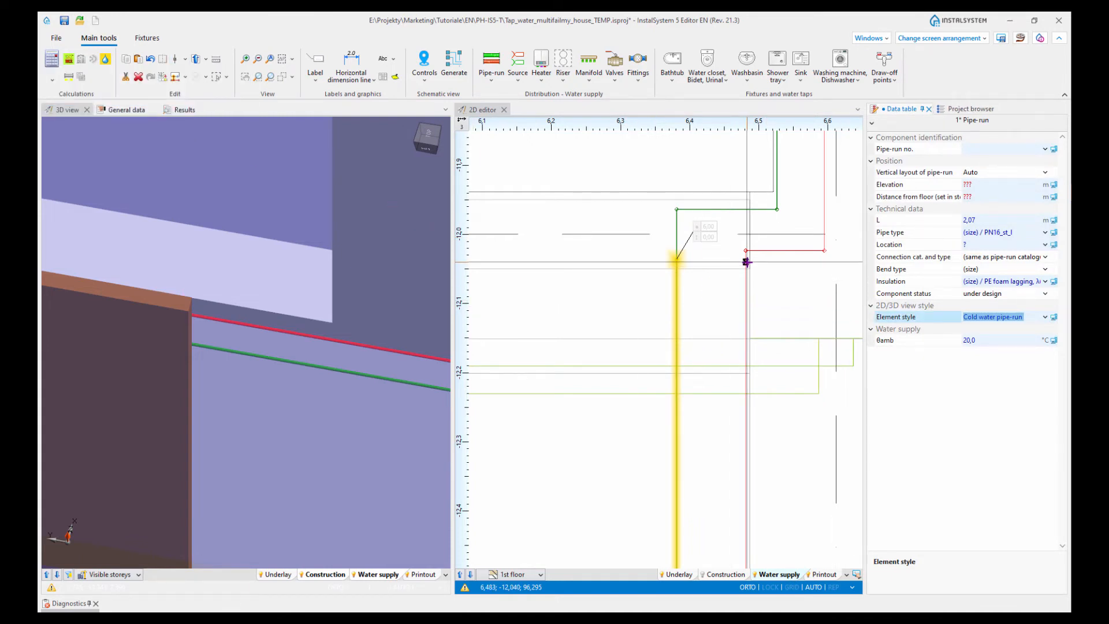
click(747, 262)
click(793, 389)
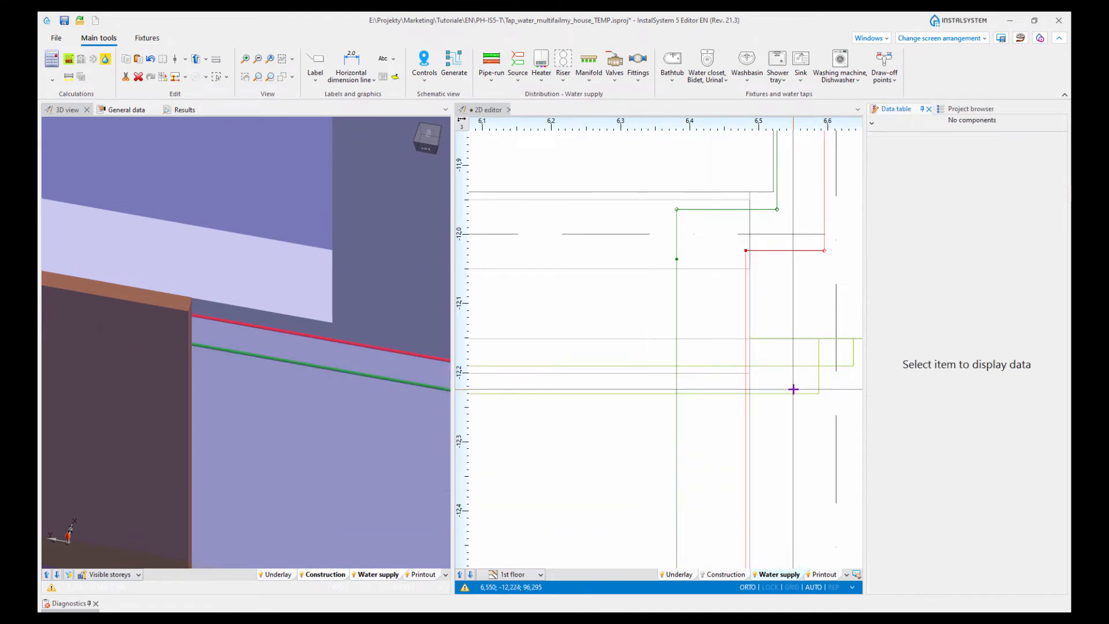
Step: Set the distance from floor of the cold and hot water pipe-runs crossing the antechamber 1.10 doorway to -0,1 m
scroll(775, 392, down, 1)
scroll(775, 393, down, 3)
middle_drag(763, 428, 727, 211)
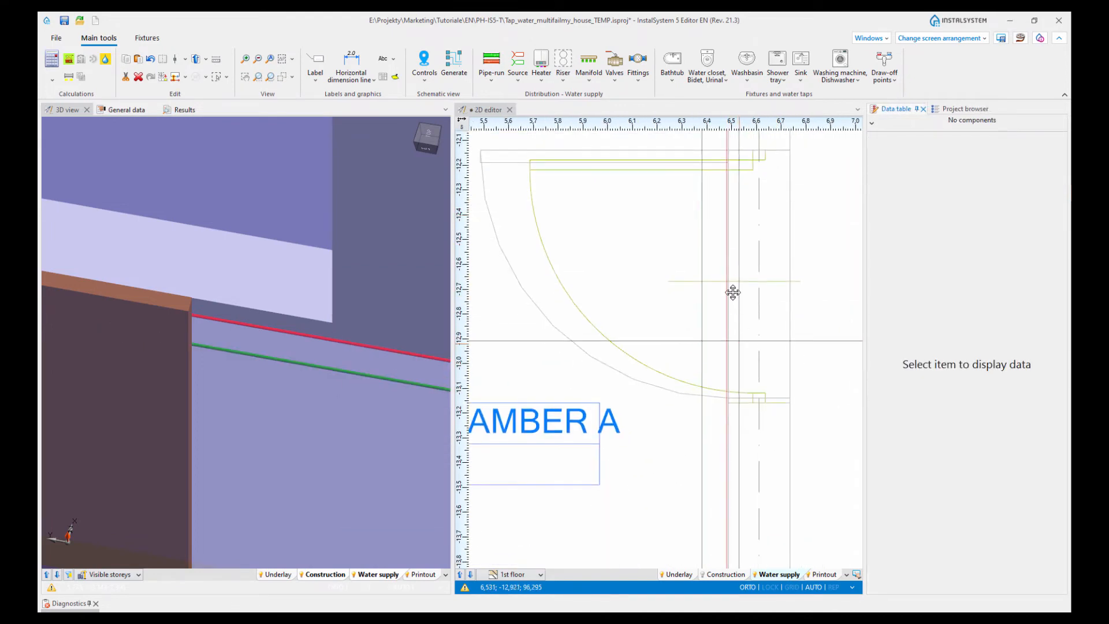
middle_drag(733, 293, 732, 197)
middle_drag(733, 247, 743, 398)
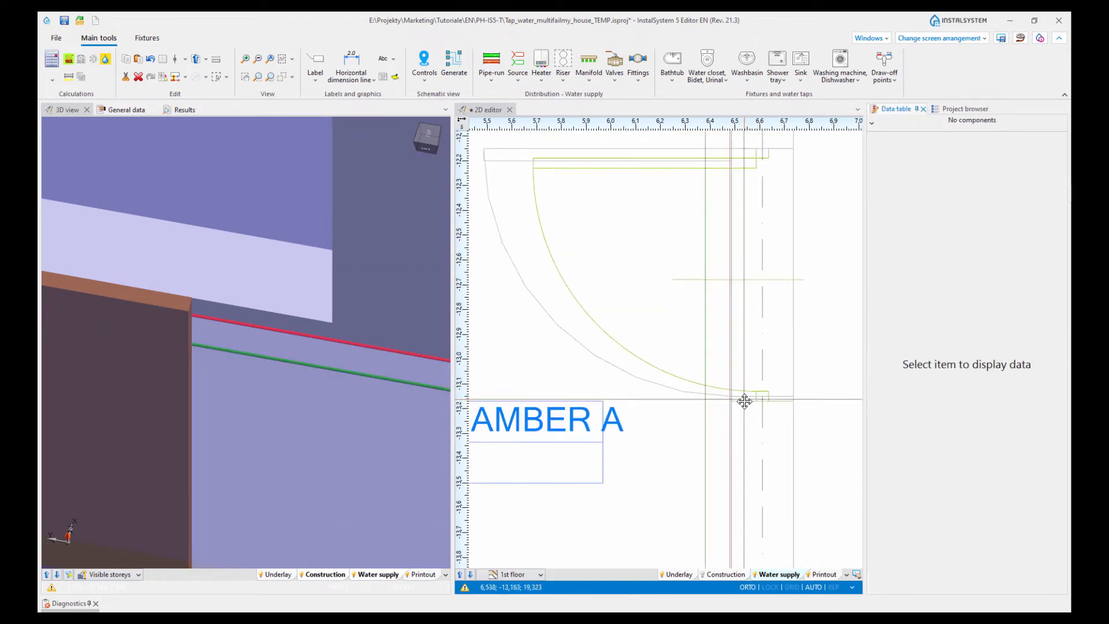
drag(757, 362, 690, 320)
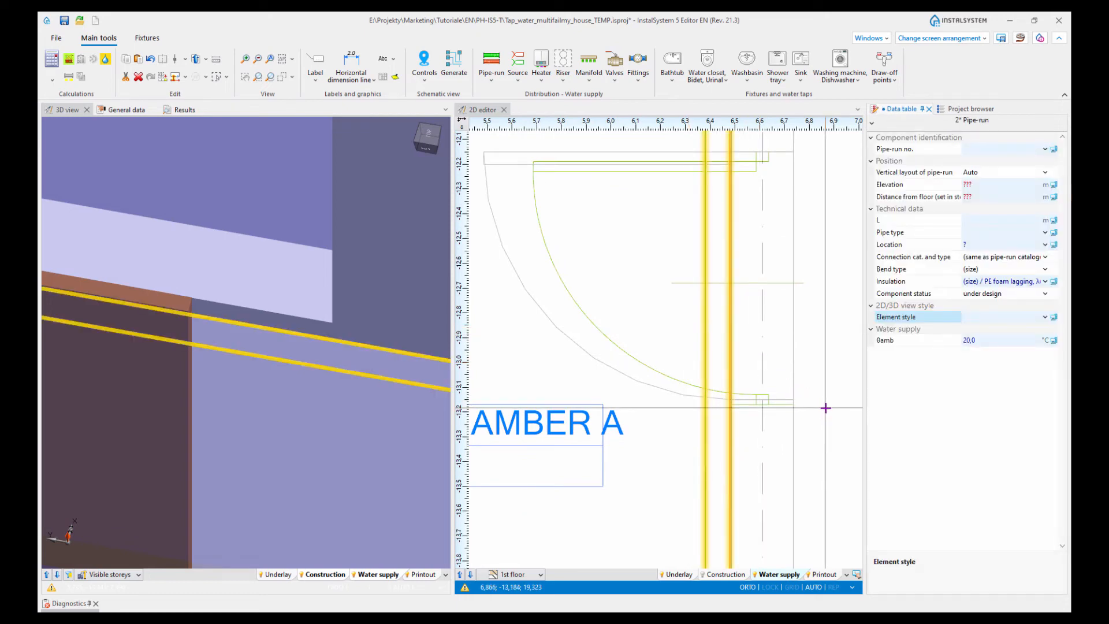
click(893, 197)
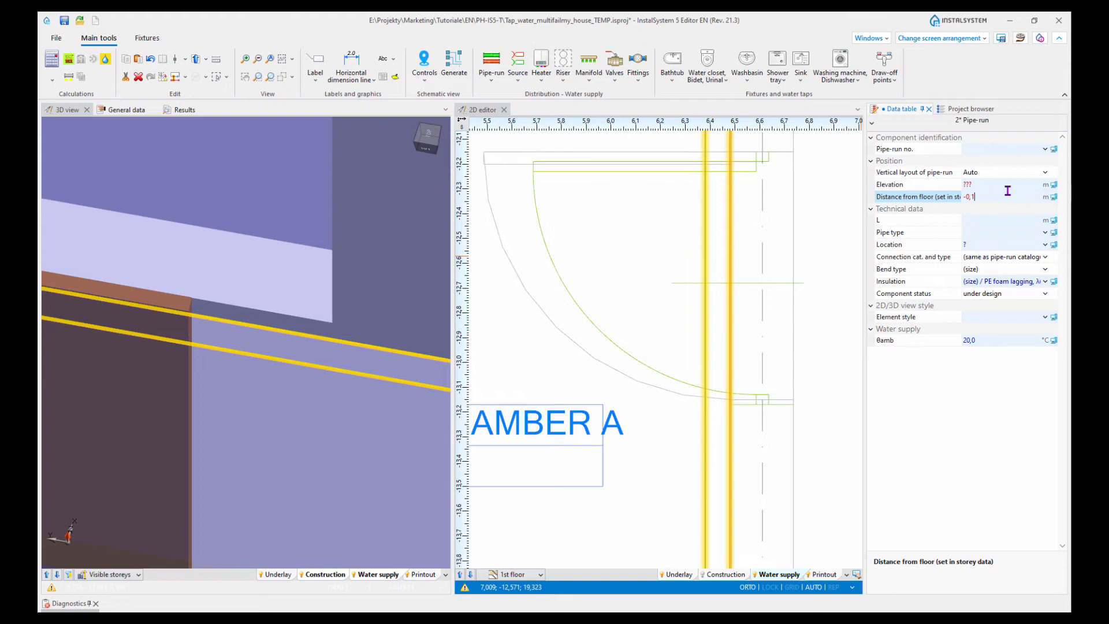
key(Return)
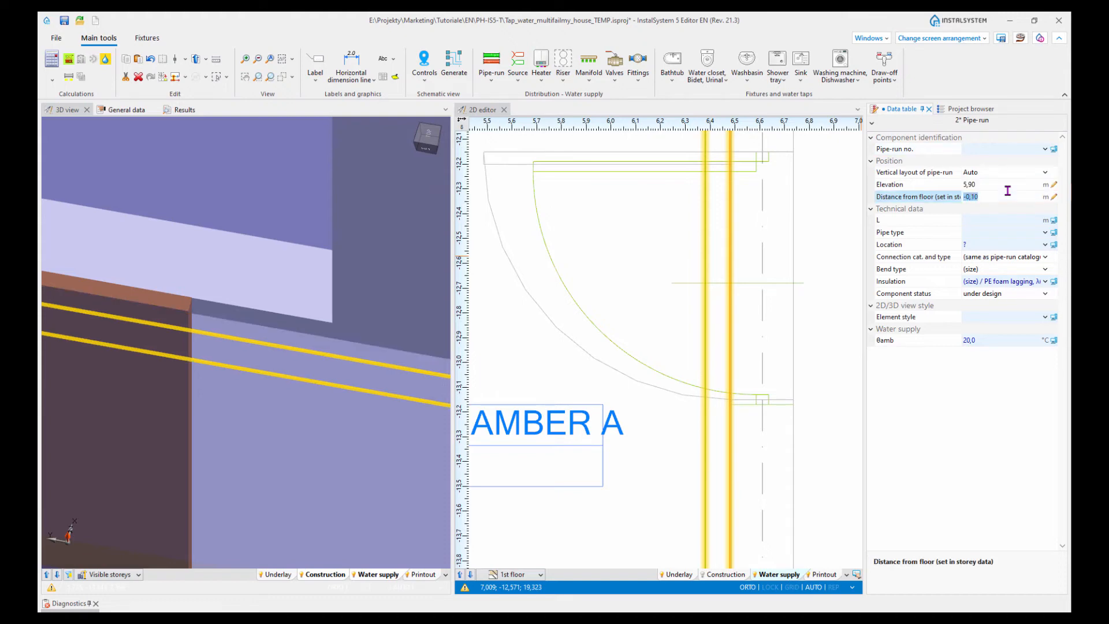
click(639, 436)
Step: Check the lowered pipe-runs in 3D, and locate the cold water pipe-run by the other antechamber's riser in the active windows
scroll(374, 408, down, 3)
scroll(374, 408, down, 3)
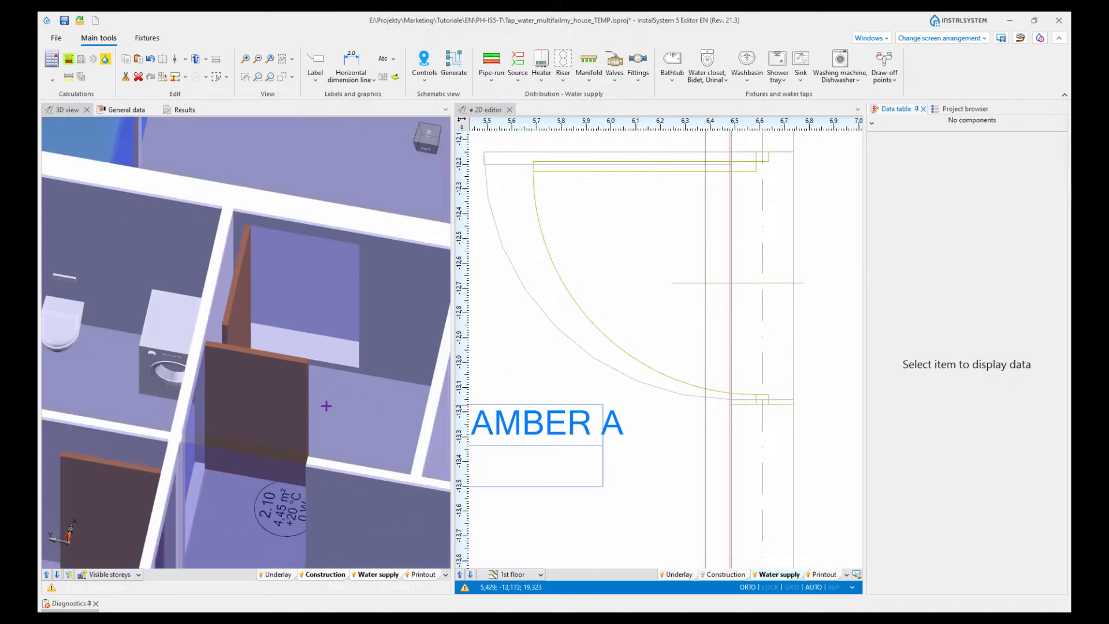
scroll(326, 406, down, 3)
middle_drag(336, 433, 220, 434)
scroll(329, 431, down, 3)
scroll(220, 434, up, 6)
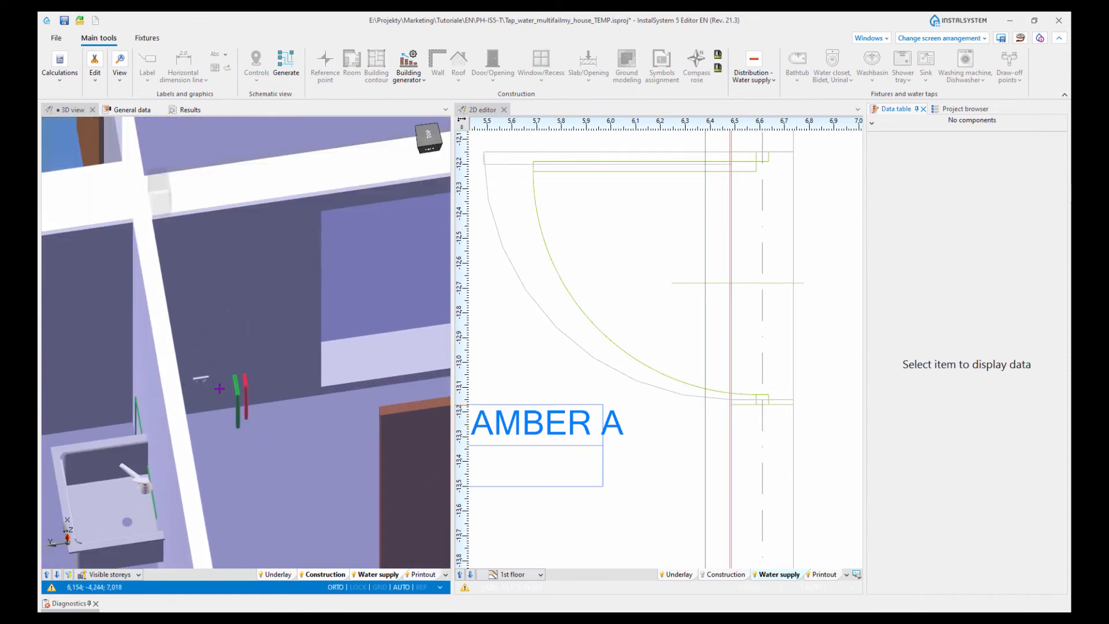
click(250, 392)
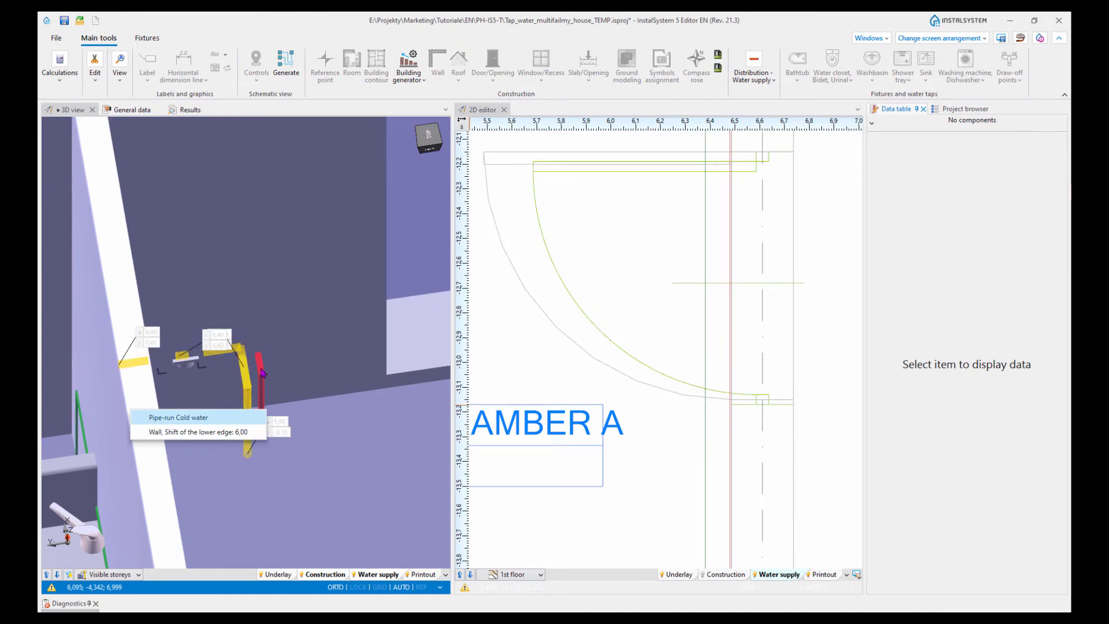
right_click(248, 378)
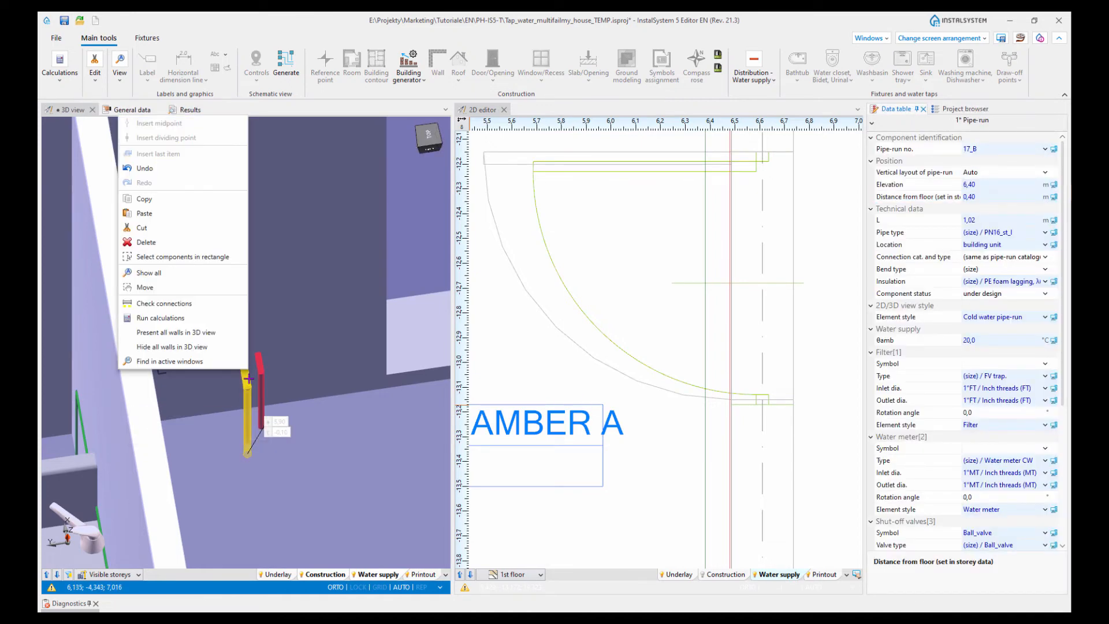
click(166, 362)
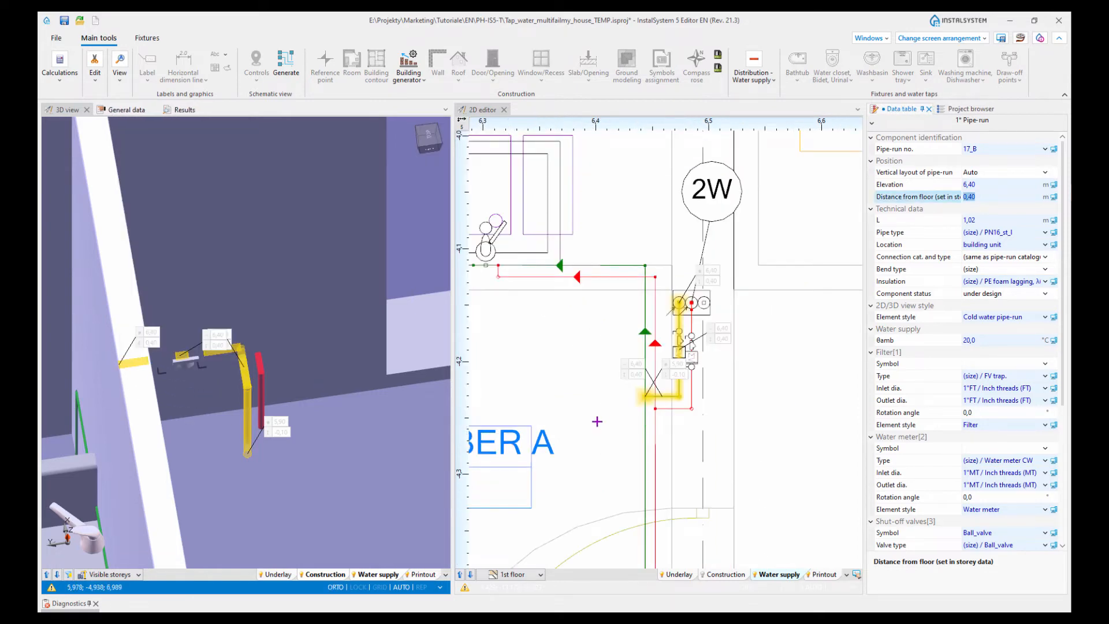
Step: Examine in plan how riser 2W's cold and hot water supply pipe-runs connect to the distribution pipe-runs in antechamber 1.4
scroll(596, 421, down, 10)
middle_drag(588, 446, 599, 407)
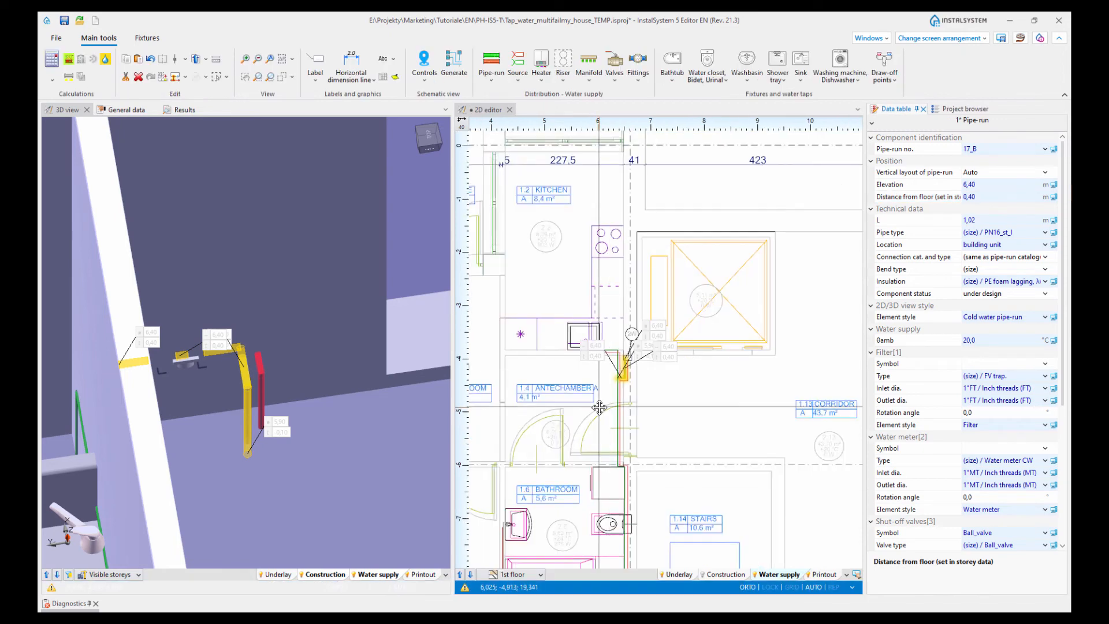
scroll(599, 407, up, 8)
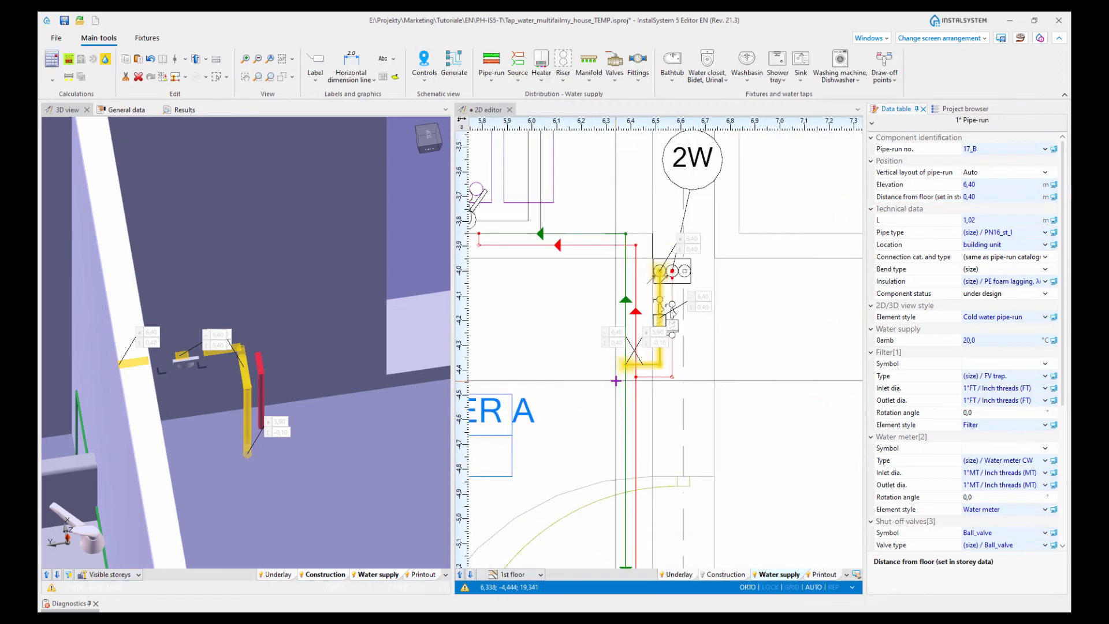
middle_drag(613, 401, 641, 346)
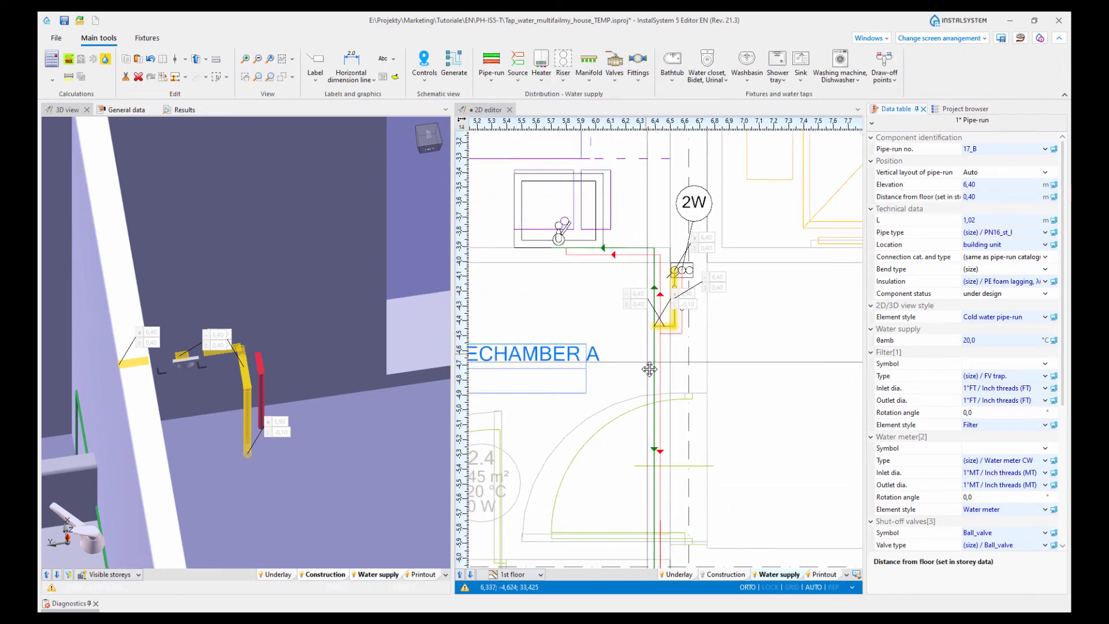
scroll(658, 328, up, 2)
scroll(660, 327, up, 3)
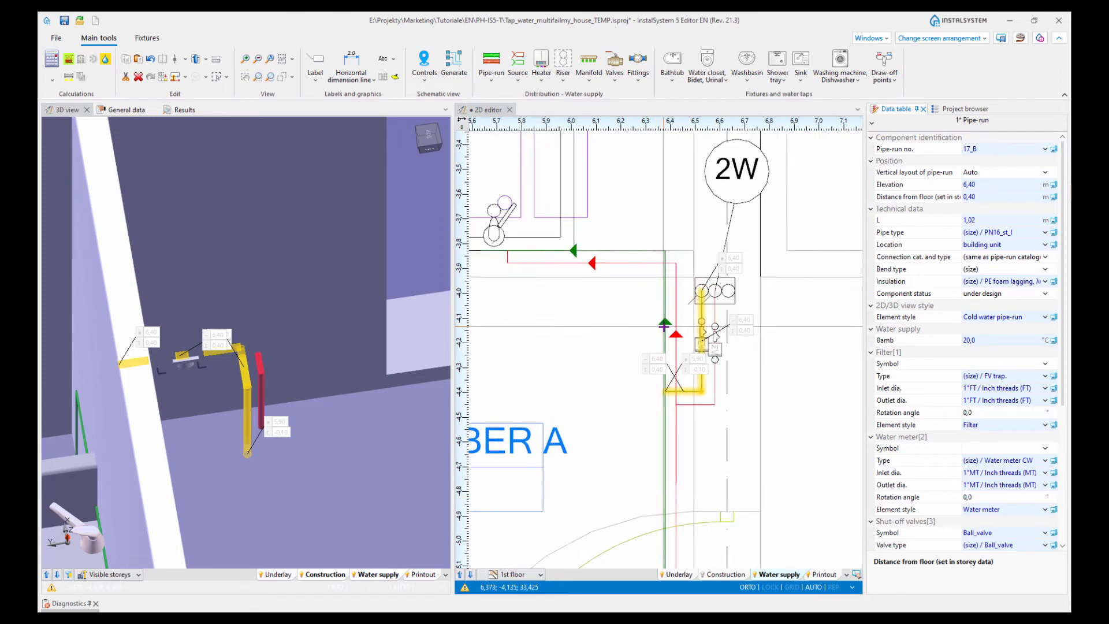
click(708, 475)
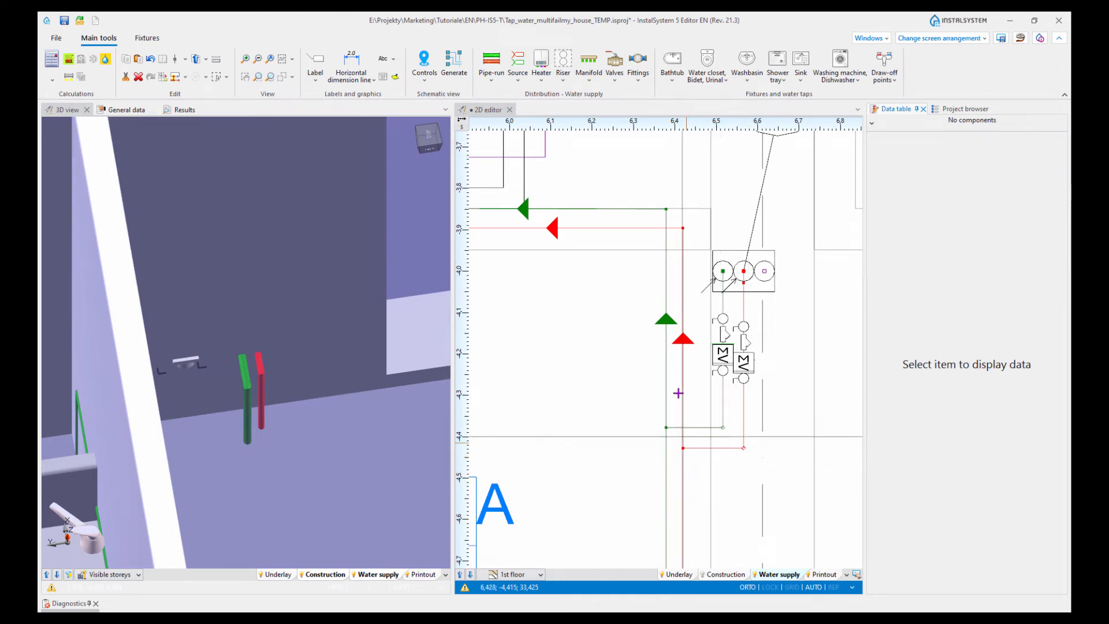
middle_drag(629, 424, 631, 237)
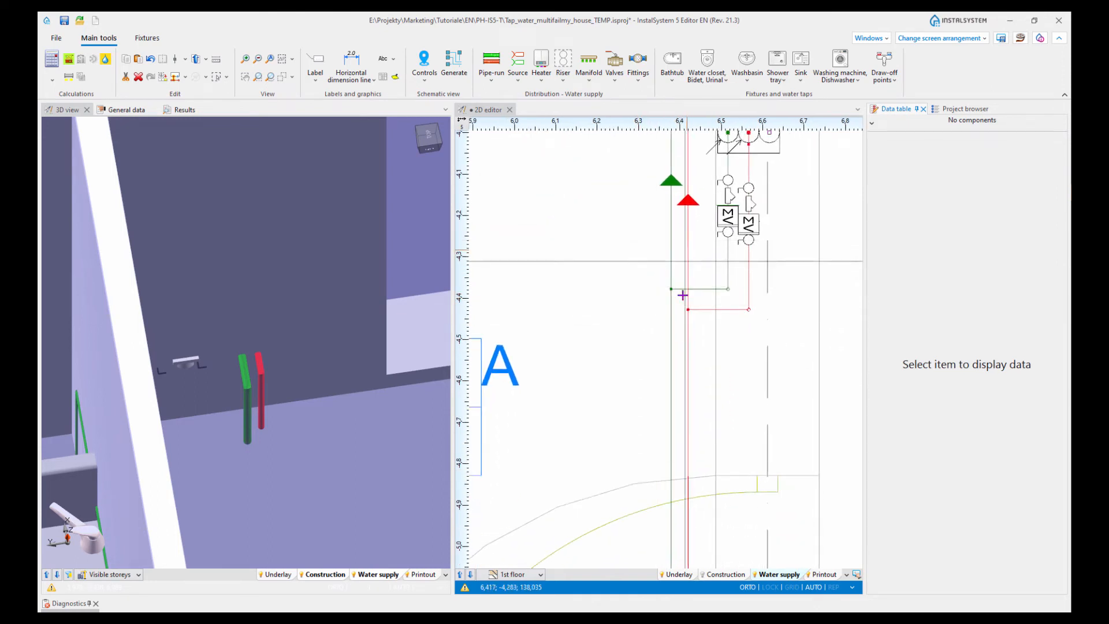
middle_drag(653, 187, 663, 287)
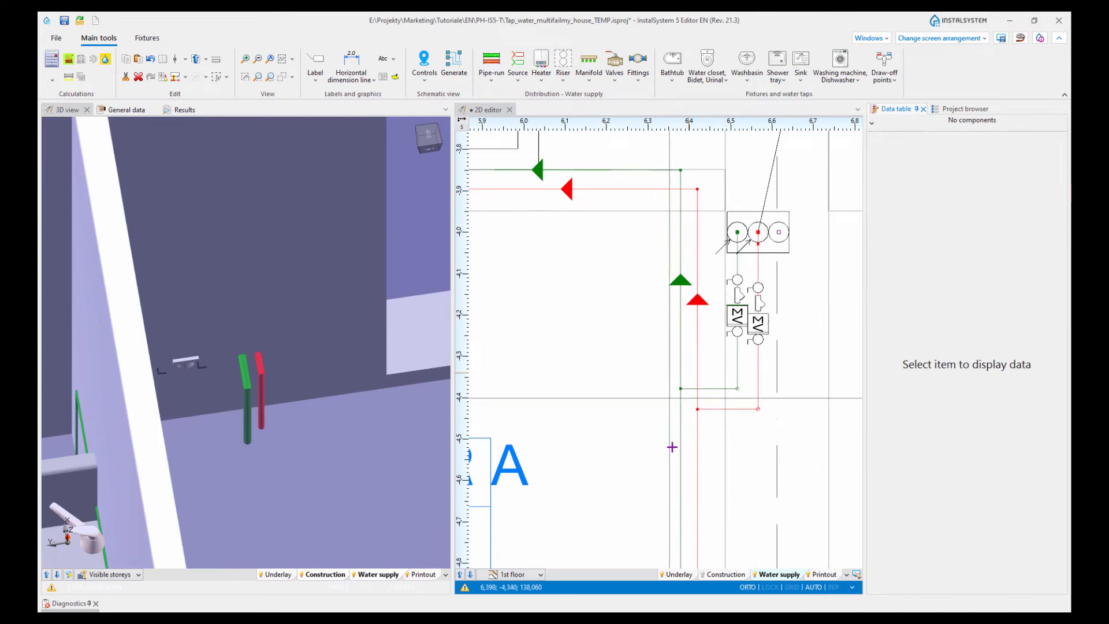
scroll(718, 410, up, 3)
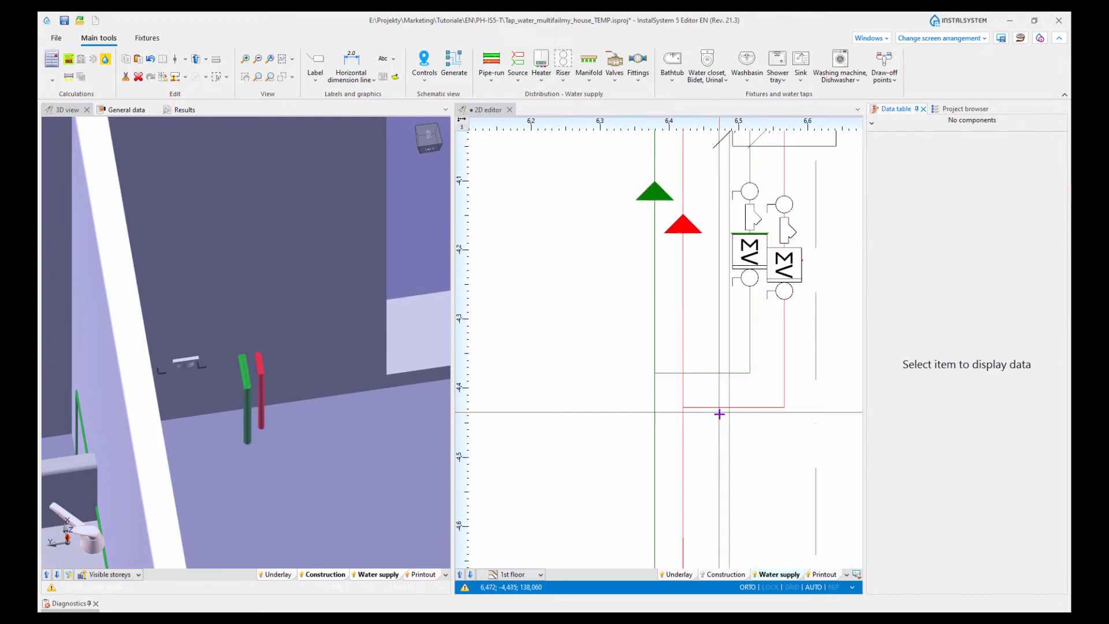
Step: Set the distance from floor of riser 2W's cold and hot water supply pipe-runs to -0,1 m
click(718, 374)
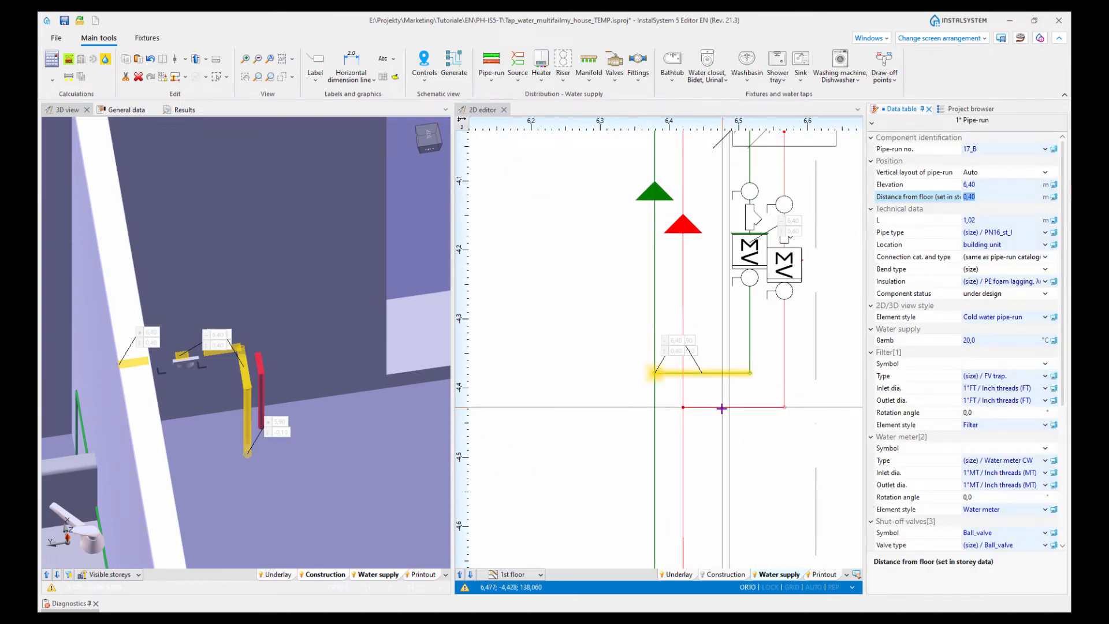
click(722, 407)
ctrl+click(736, 373)
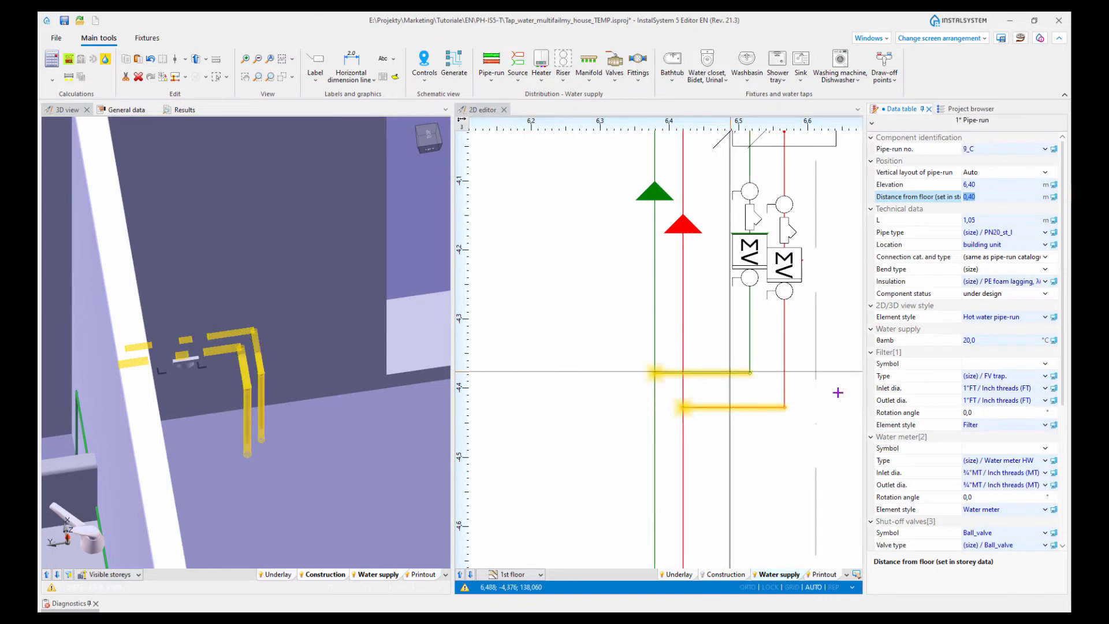
click(982, 185)
click(931, 199)
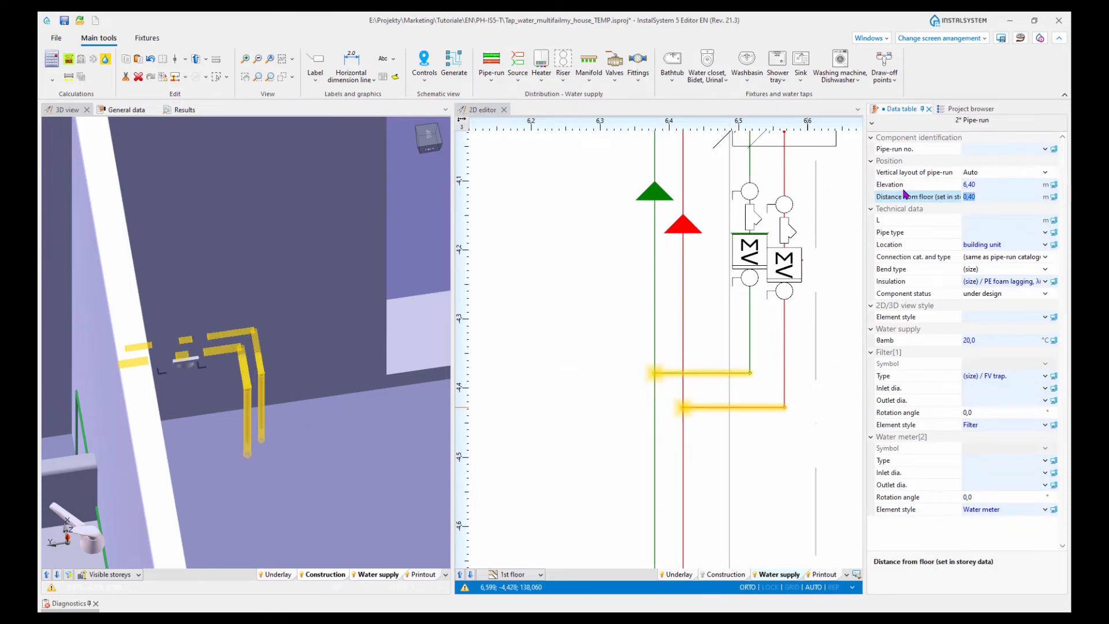
key(Return)
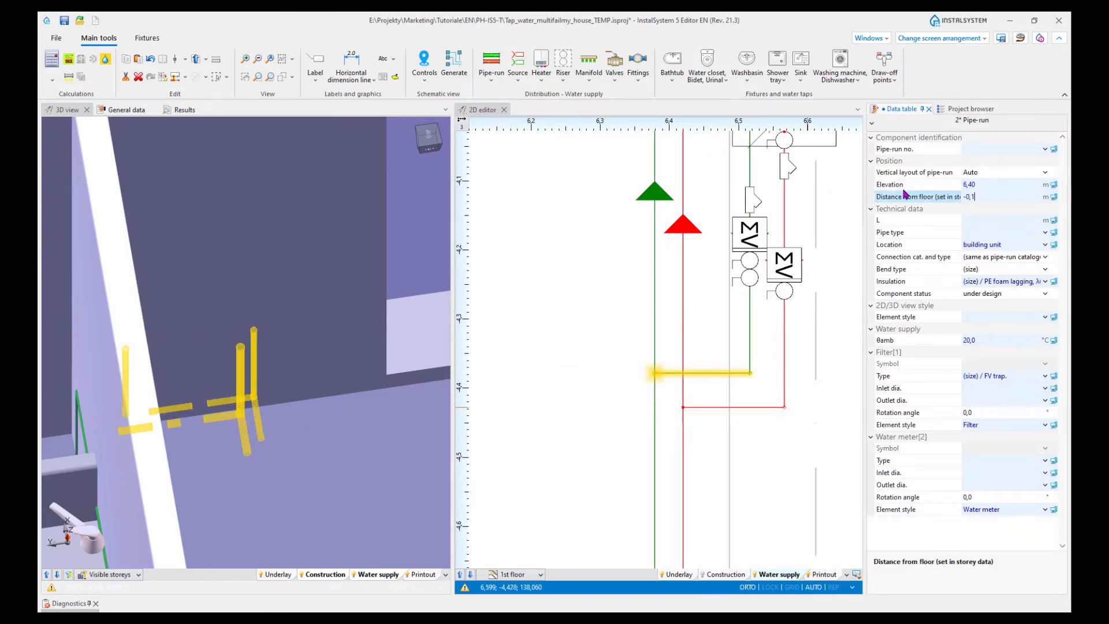
click(794, 483)
scroll(768, 457, down, 5)
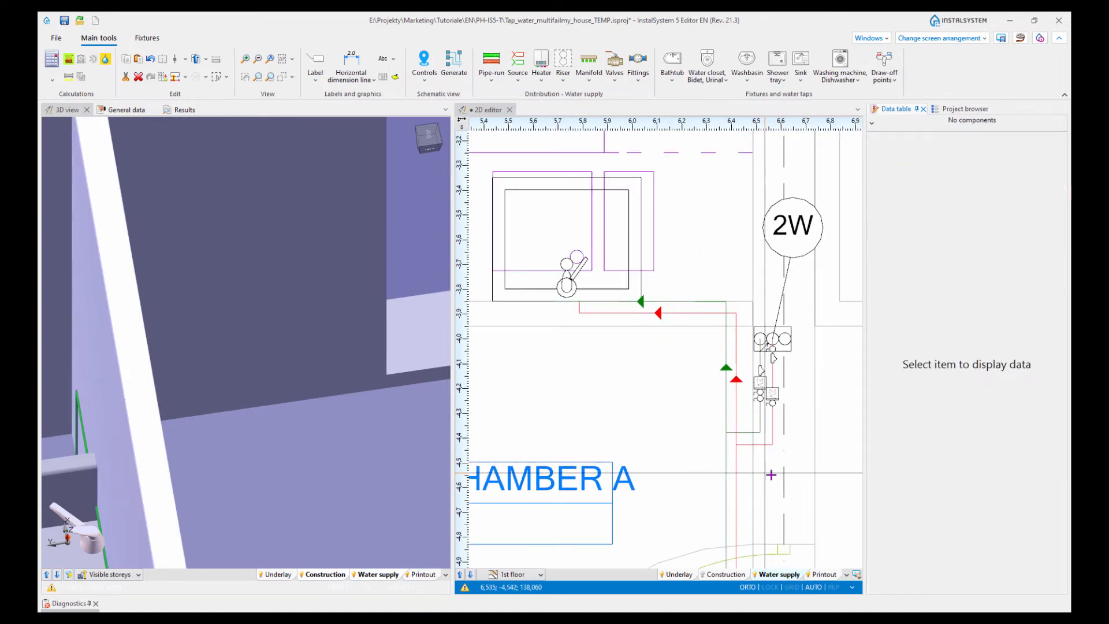
Step: Examine the water supply connections at the 2W riser and the 1st floor layout in the 2D and 3D views
scroll(396, 453, down, 5)
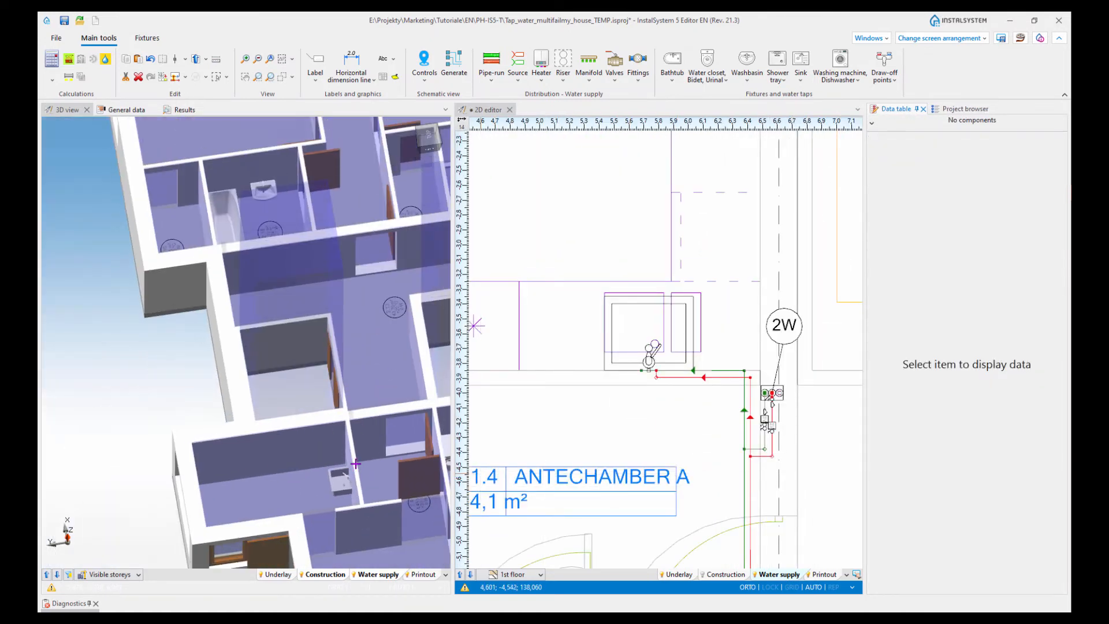
scroll(356, 464, down, 3)
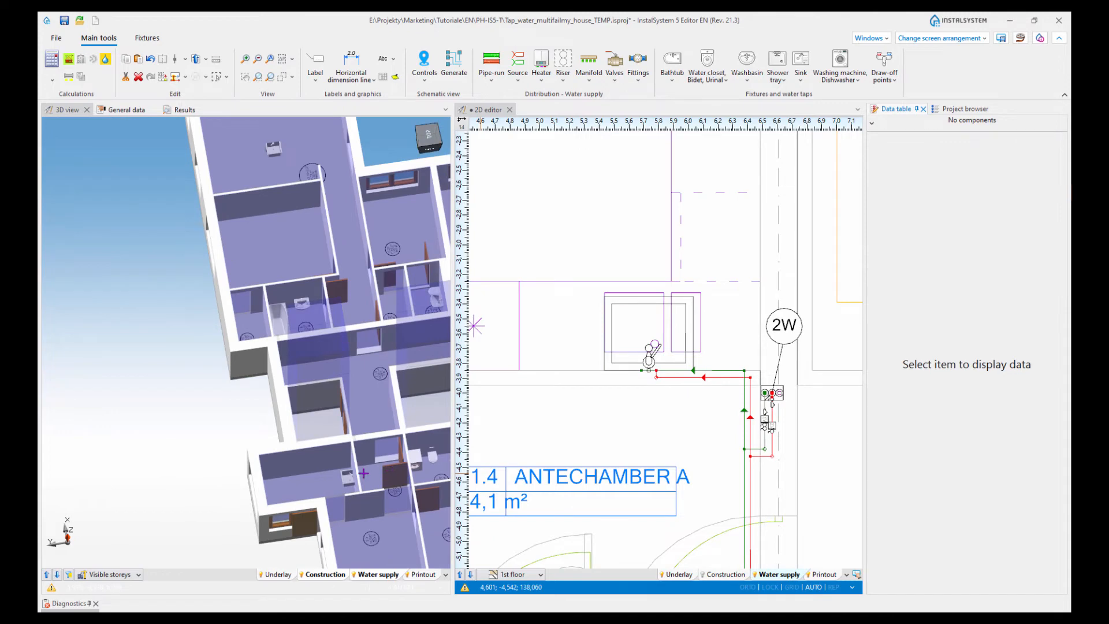
middle_drag(364, 473, 314, 407)
scroll(399, 472, up, 4)
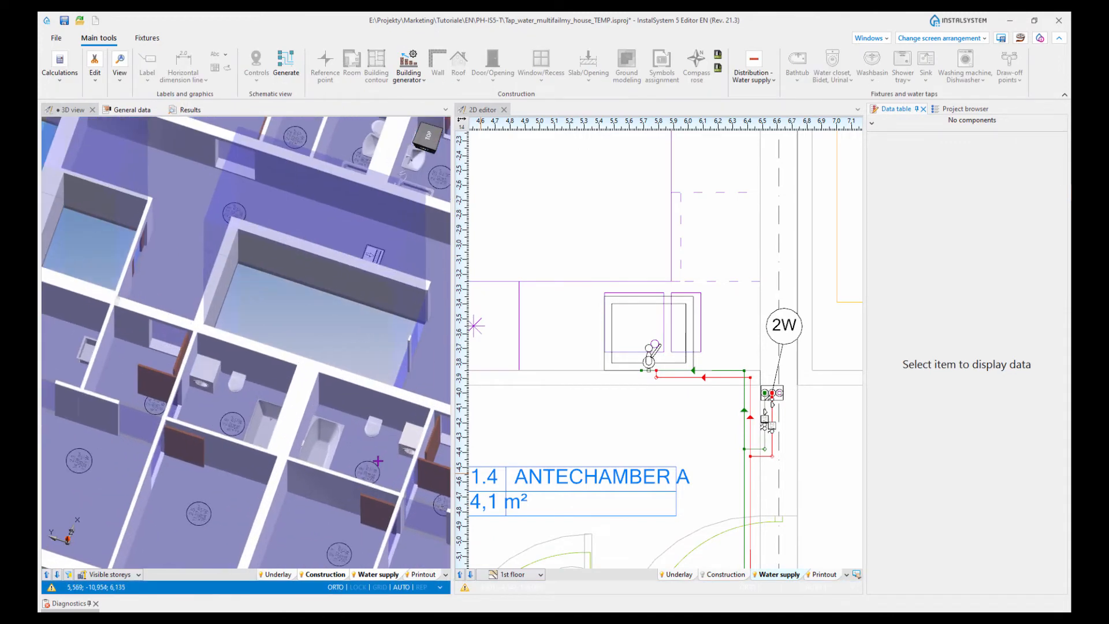
middle_drag(401, 468, 356, 446)
middle_drag(219, 393, 297, 369)
scroll(184, 370, down, 5)
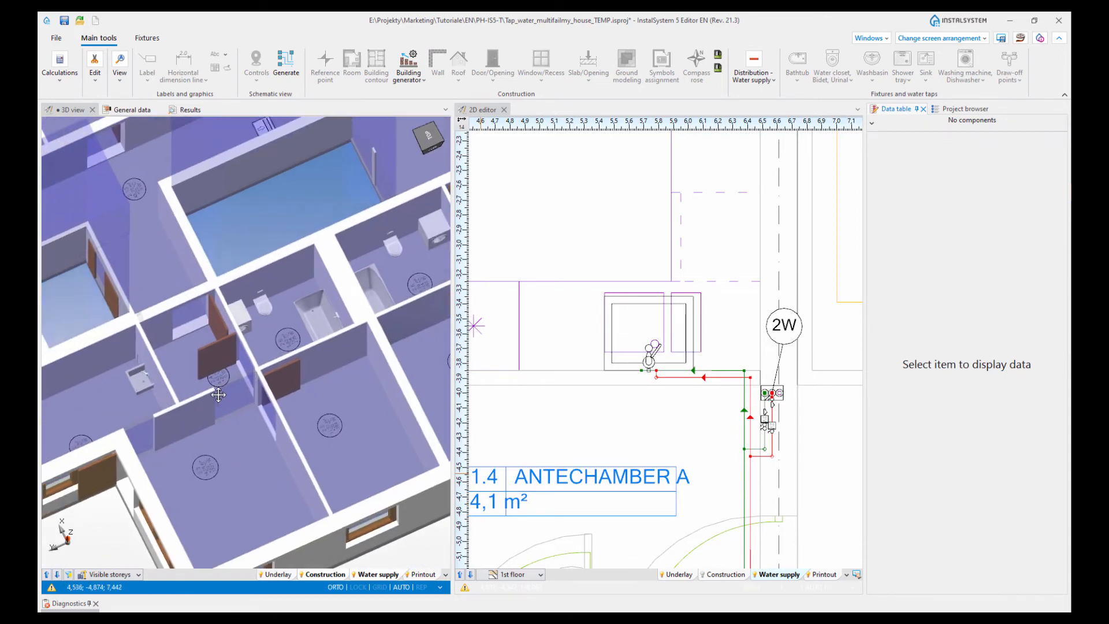
scroll(777, 483, up, 2)
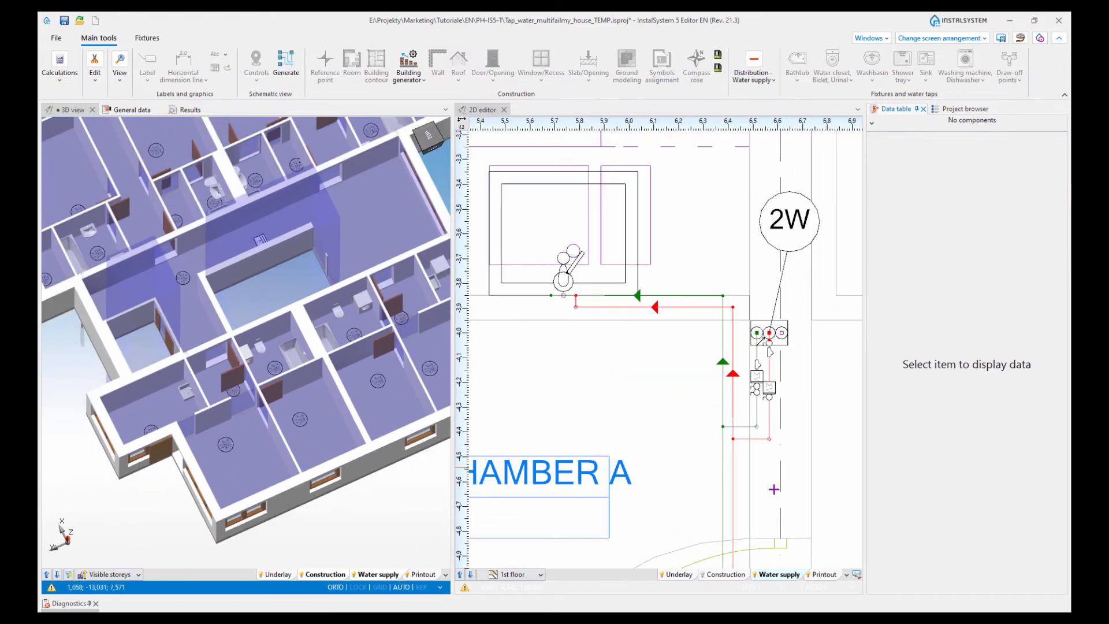
scroll(191, 341, down, 4)
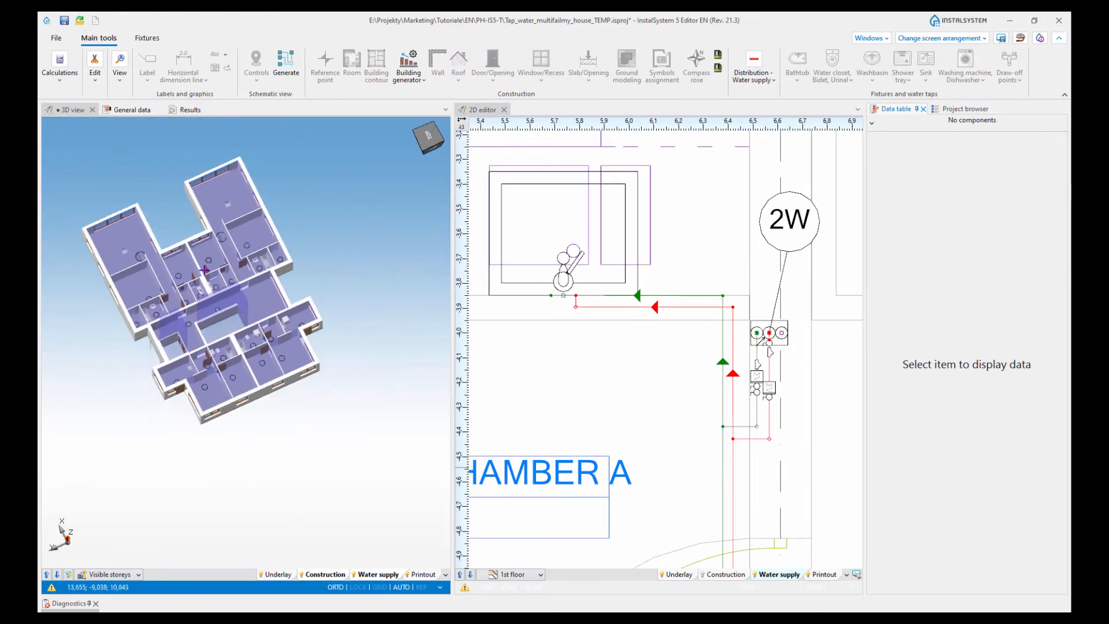
scroll(219, 290, up, 6)
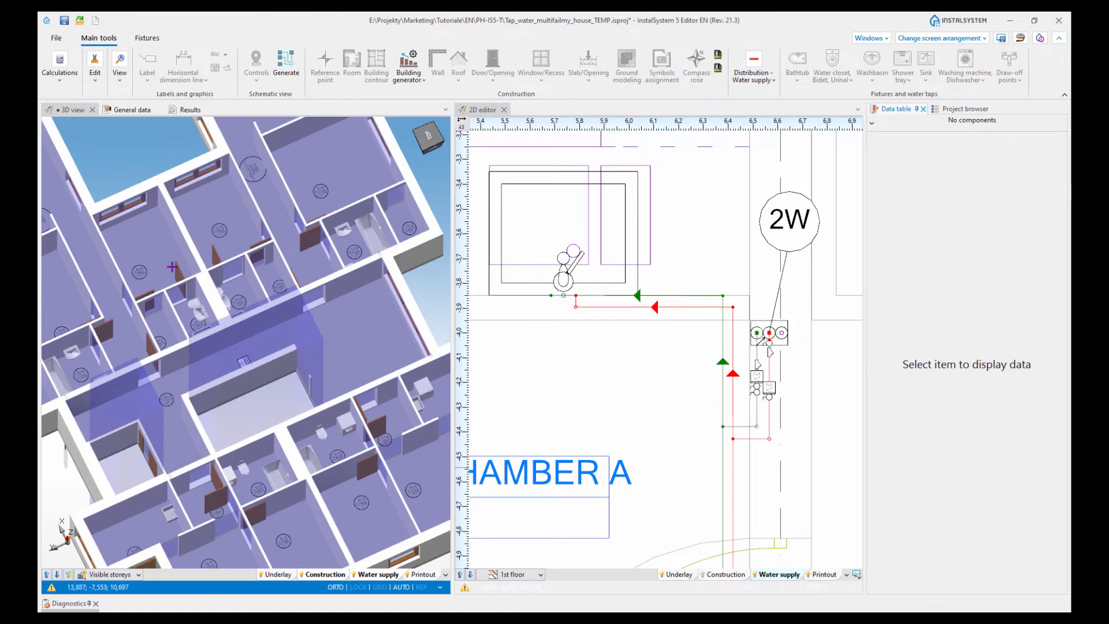
Step: Change the screen arrangement to an enlarged 2D editor with the 3D view stacked behind it, and save the project
click(958, 40)
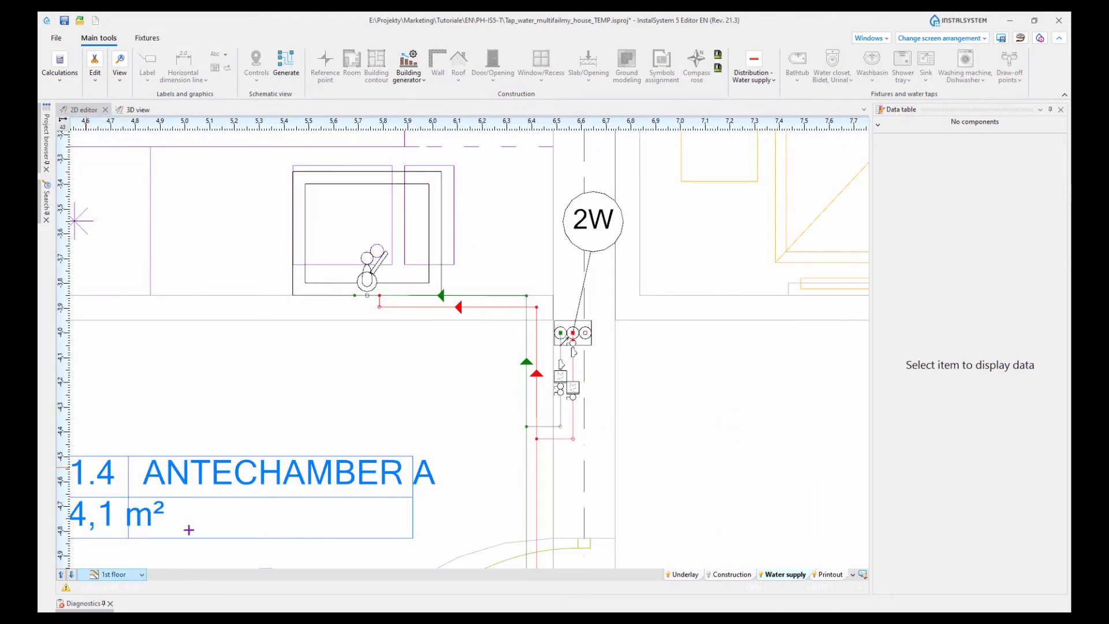
scroll(367, 364, down, 7)
scroll(435, 269, down, 5)
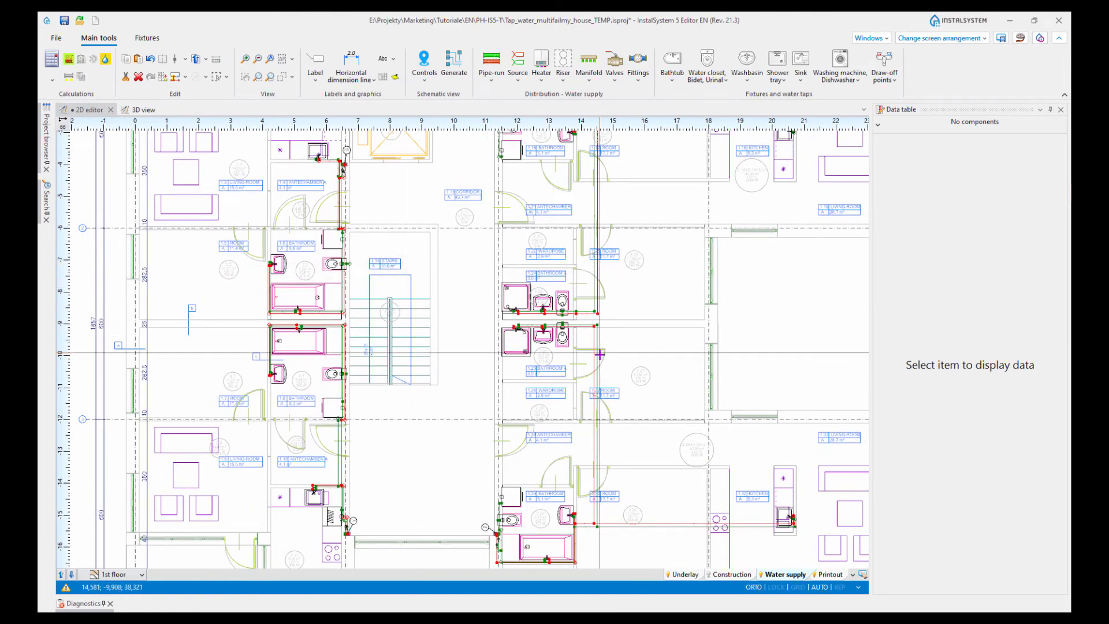
scroll(600, 355, down, 3)
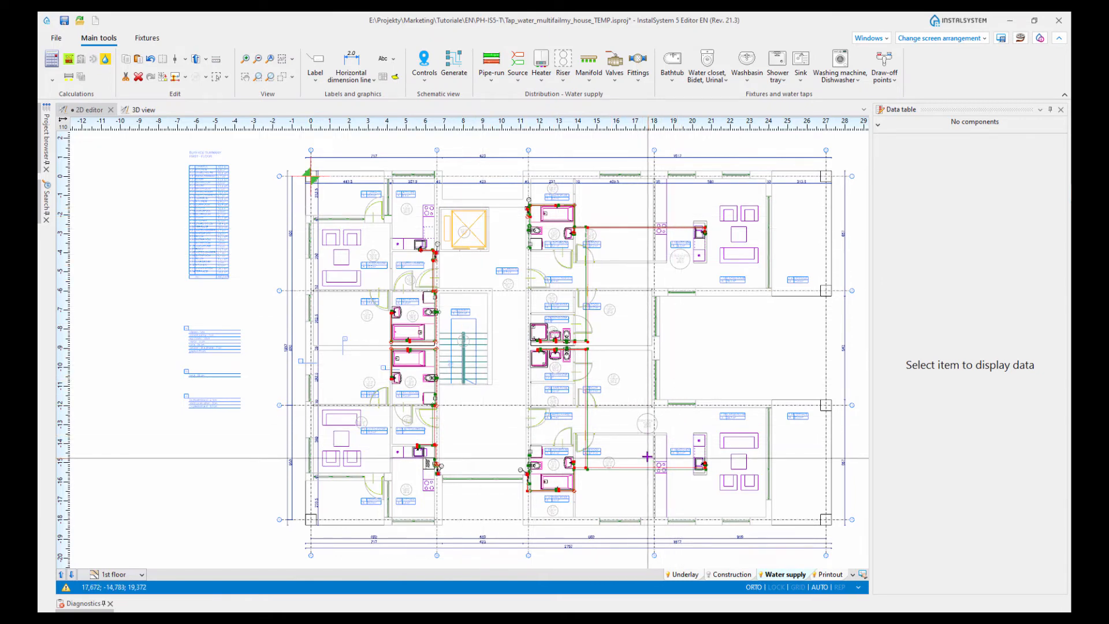
key(ctrl+s)
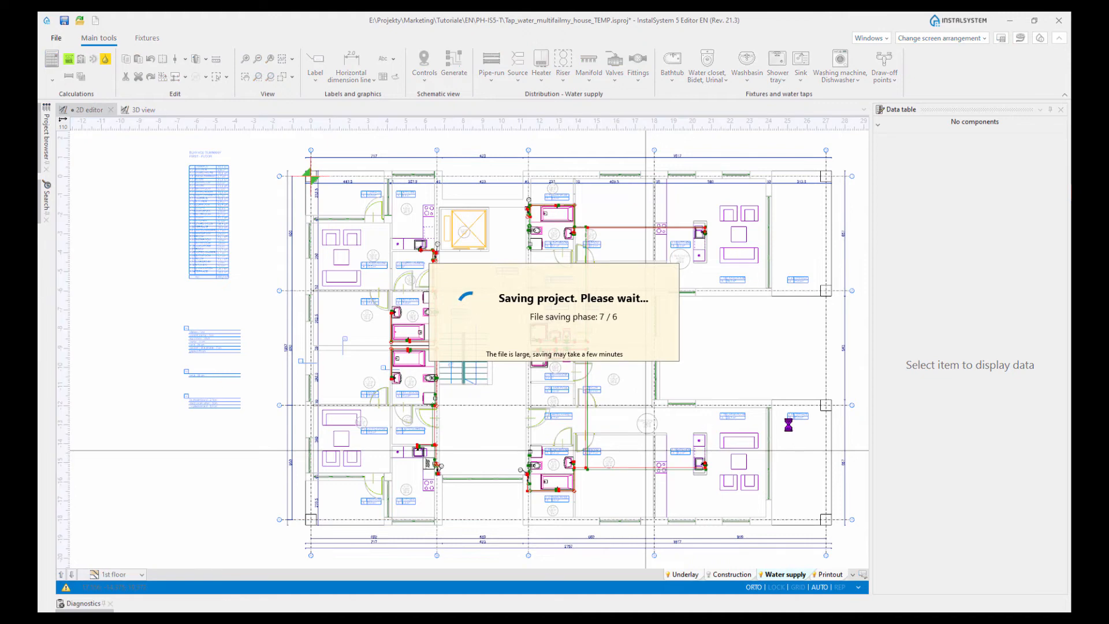
middle_drag(765, 393, 751, 403)
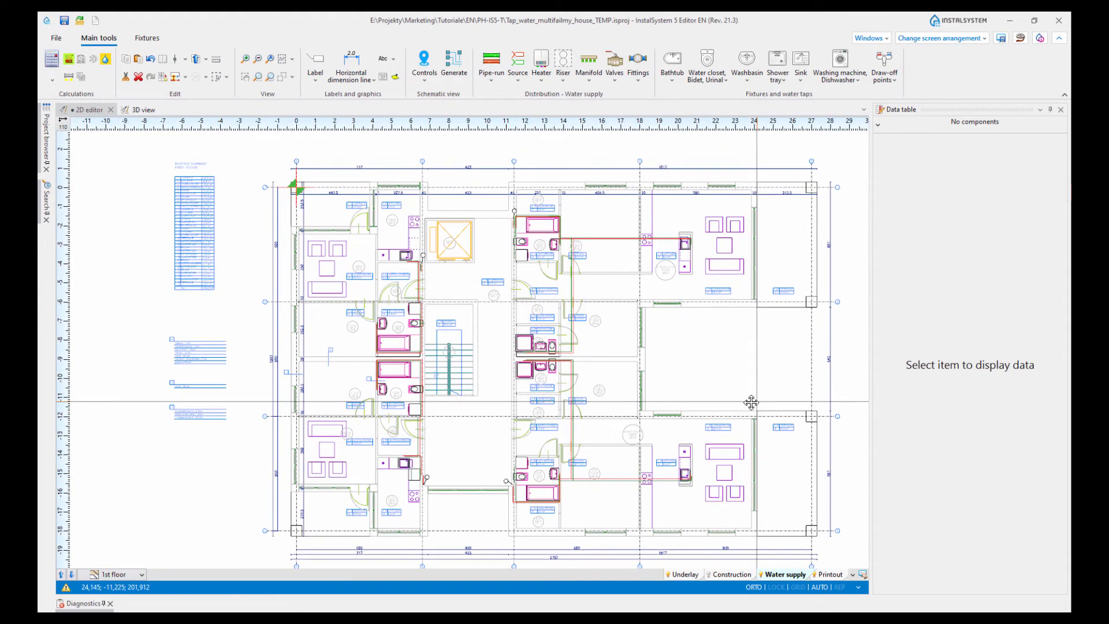
Step: Look through the 2nd and 3rd floor plans for existing water supply components and return to the 1st floor
click(61, 575)
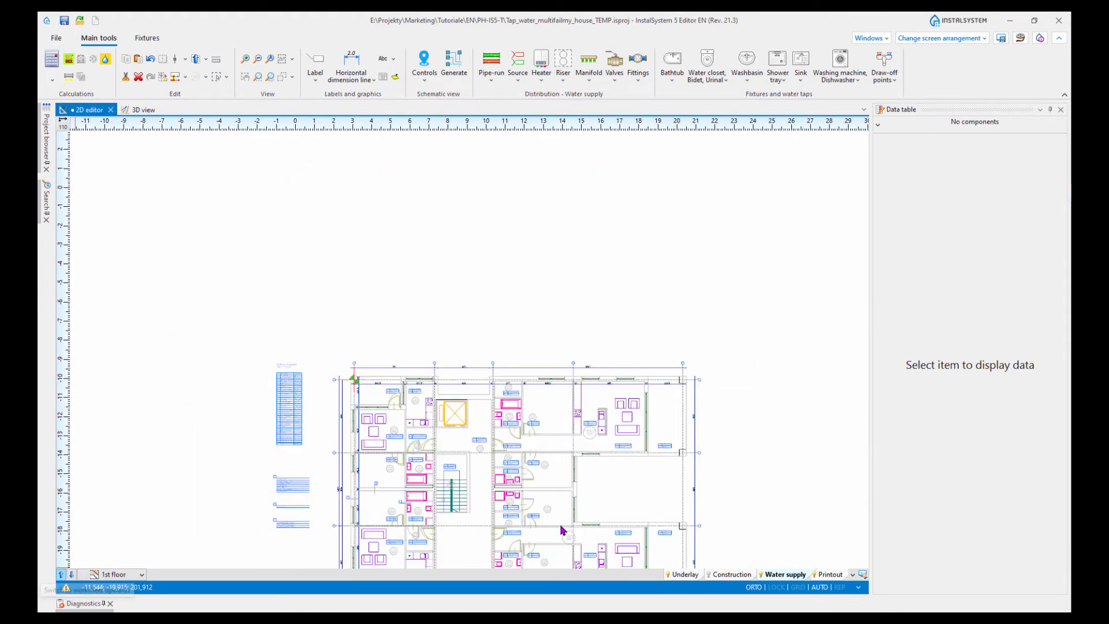
scroll(543, 465, up, 2)
middle_drag(543, 465, 533, 323)
scroll(500, 404, up, 2)
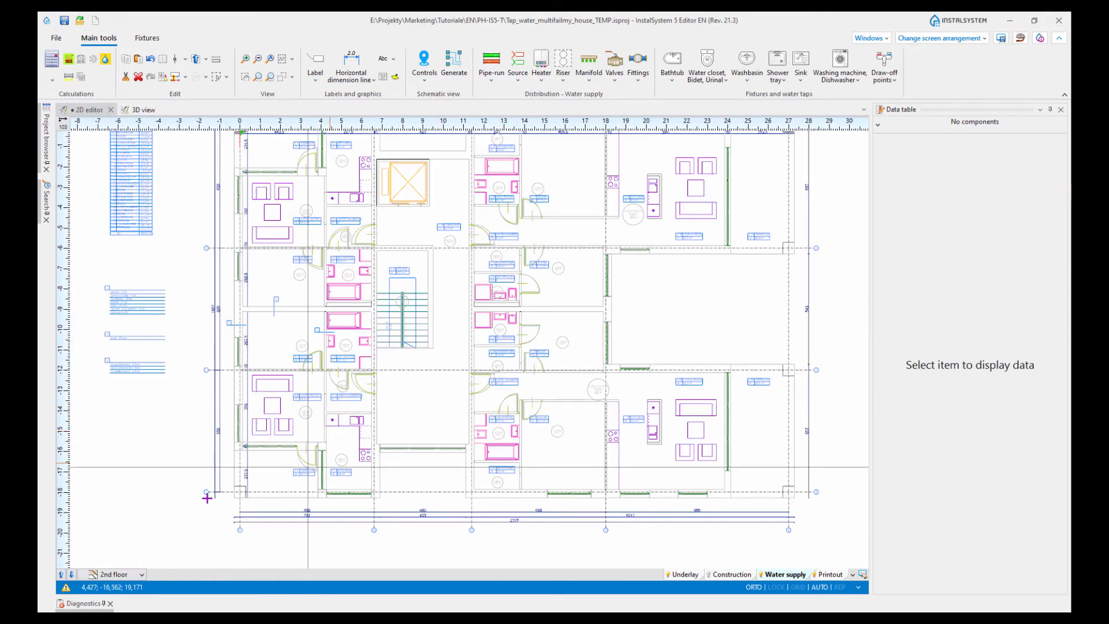
click(60, 574)
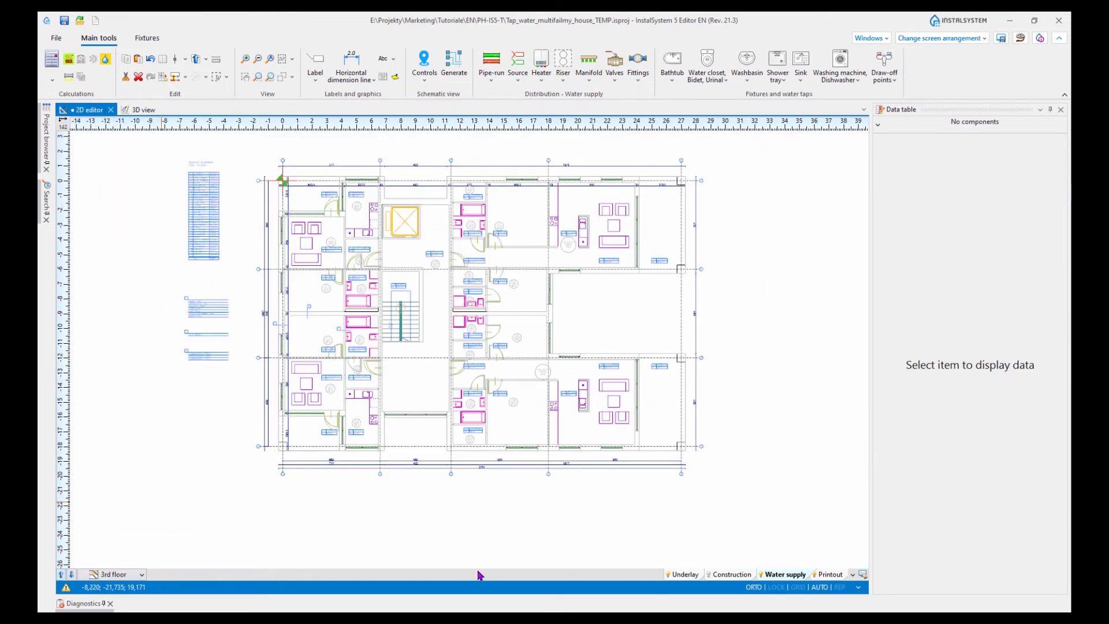
click(141, 574)
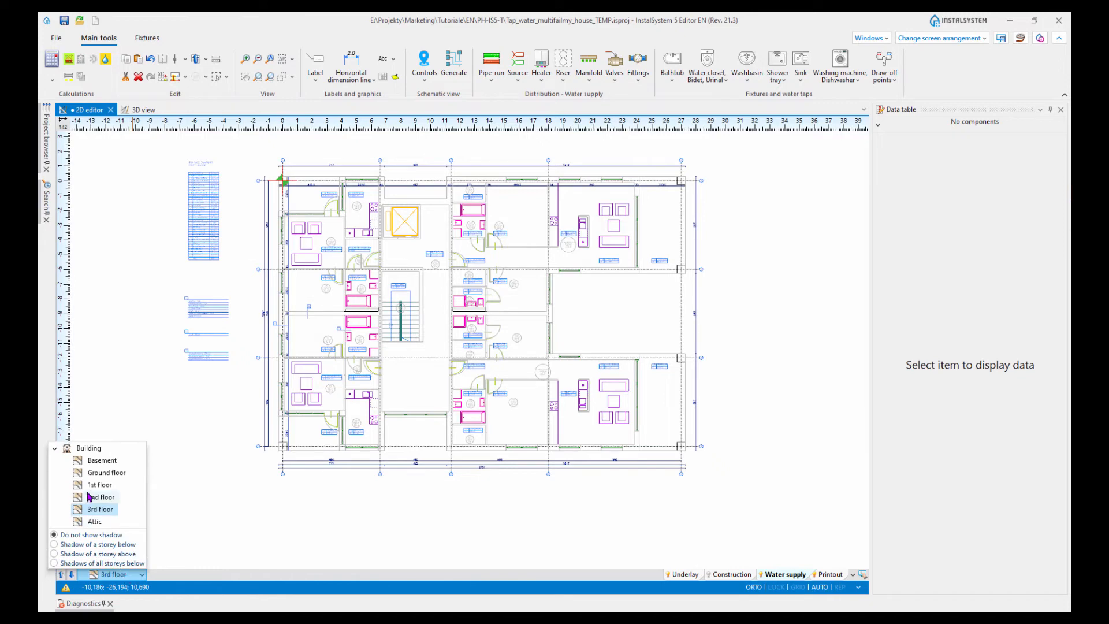
click(92, 486)
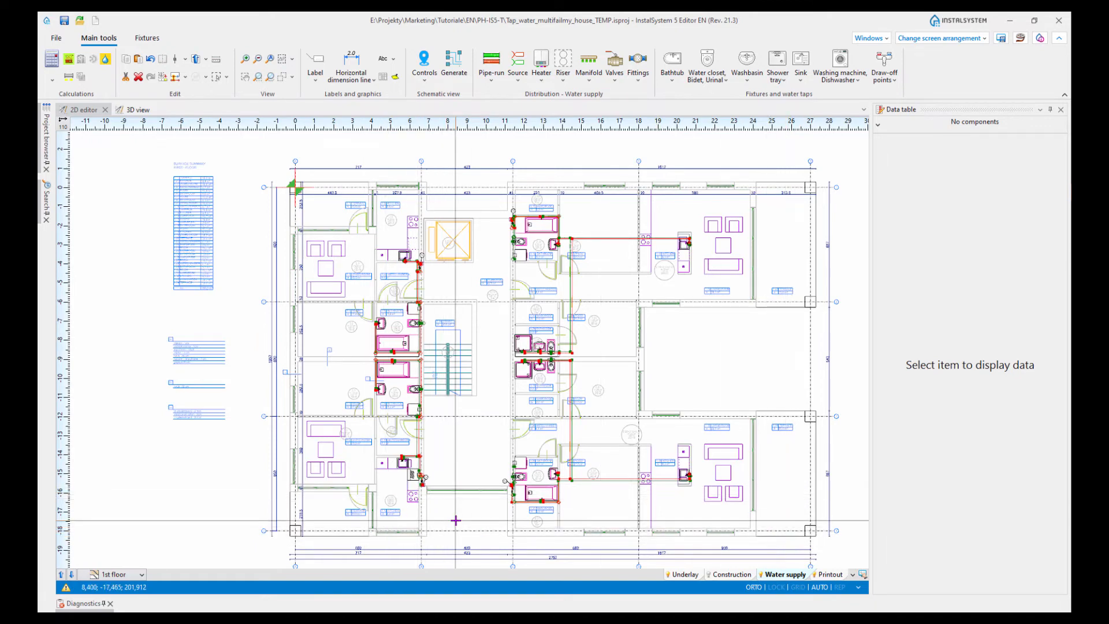
Step: Select the components of the lower of the two adjoining bathrooms near the stairs with a selection rectangle
middle_drag(708, 495, 670, 495)
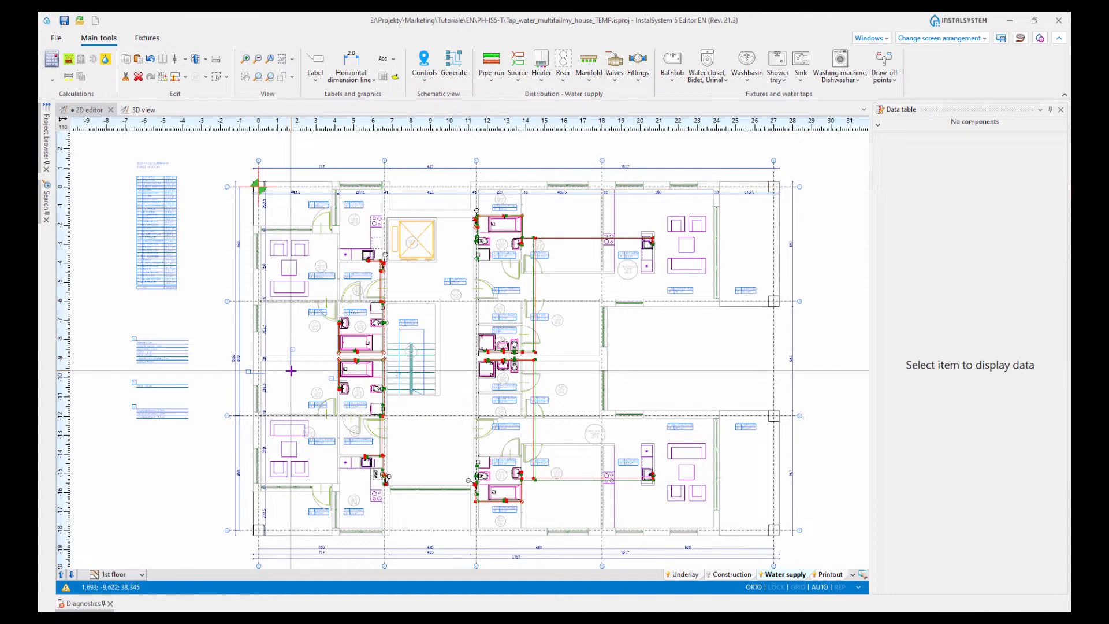
click(227, 77)
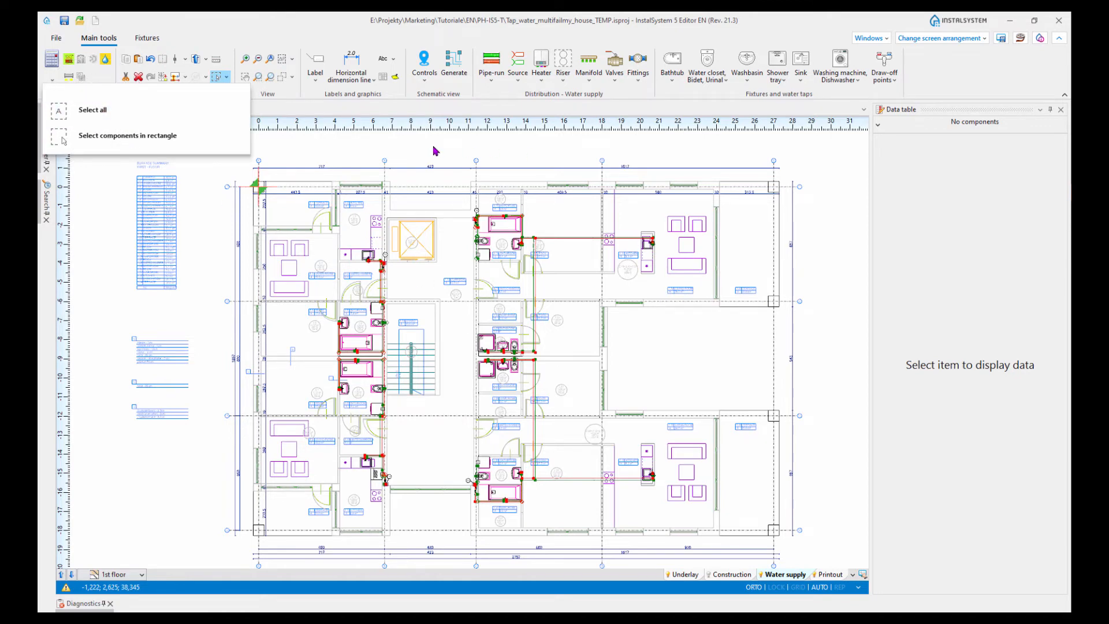
click(125, 137)
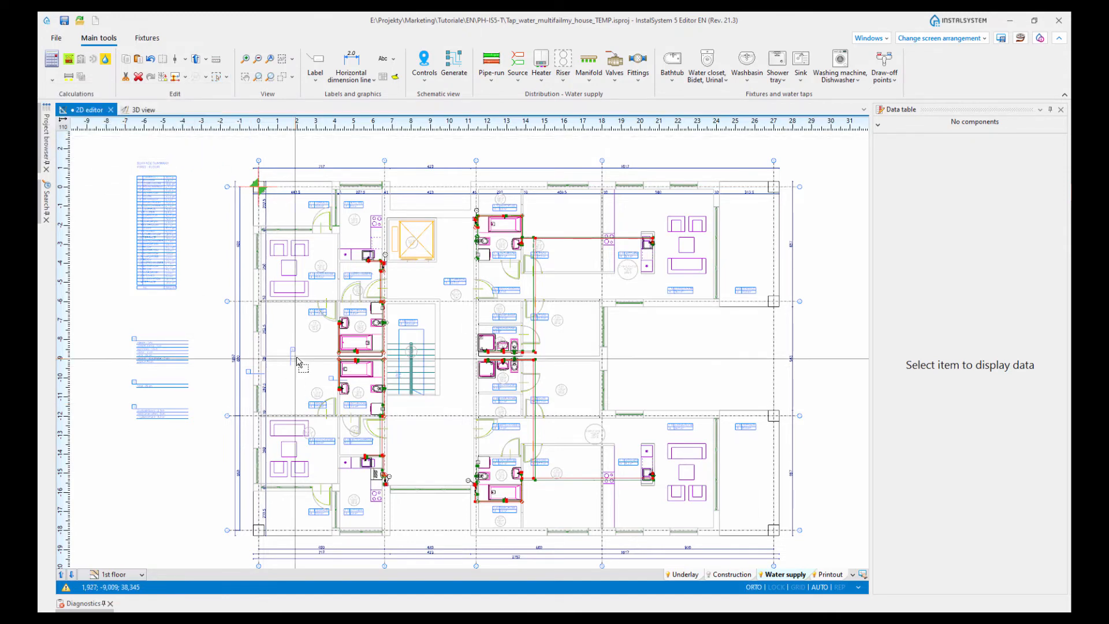
scroll(299, 359, up, 2)
drag(309, 358, 507, 483)
scroll(310, 401, down, 3)
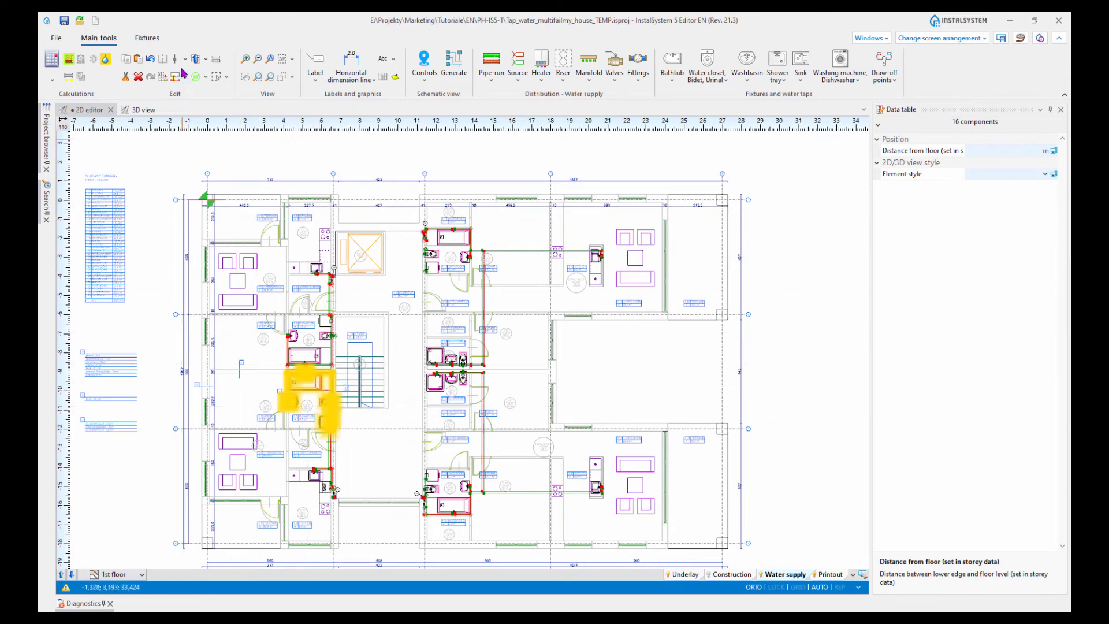
Step: Look at the options for copying the selected elements to the storey above or below
click(205, 59)
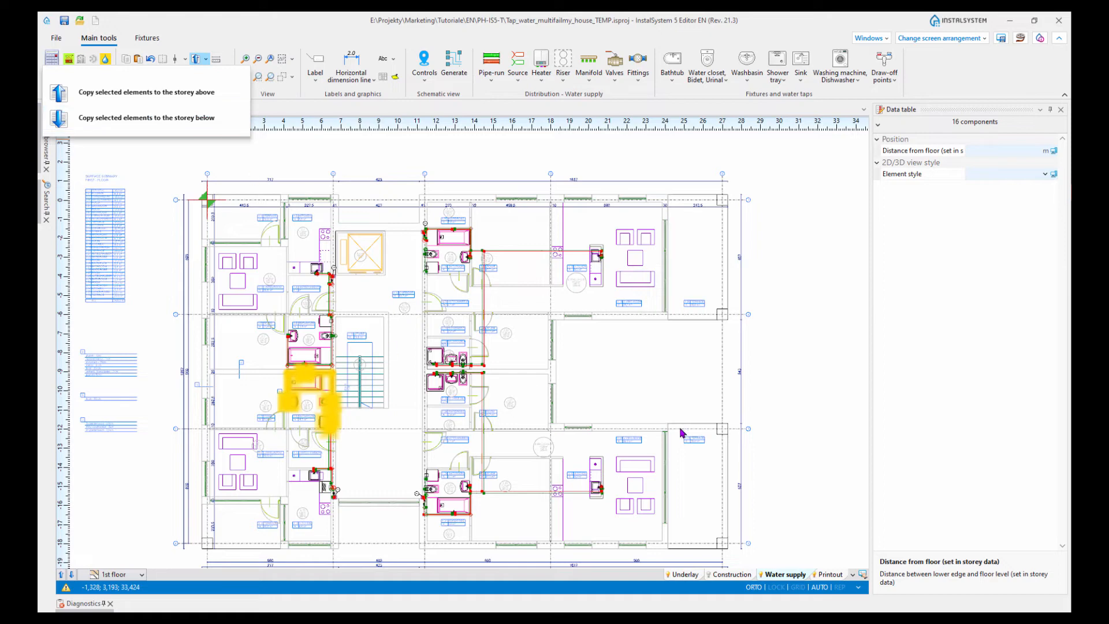
click(220, 124)
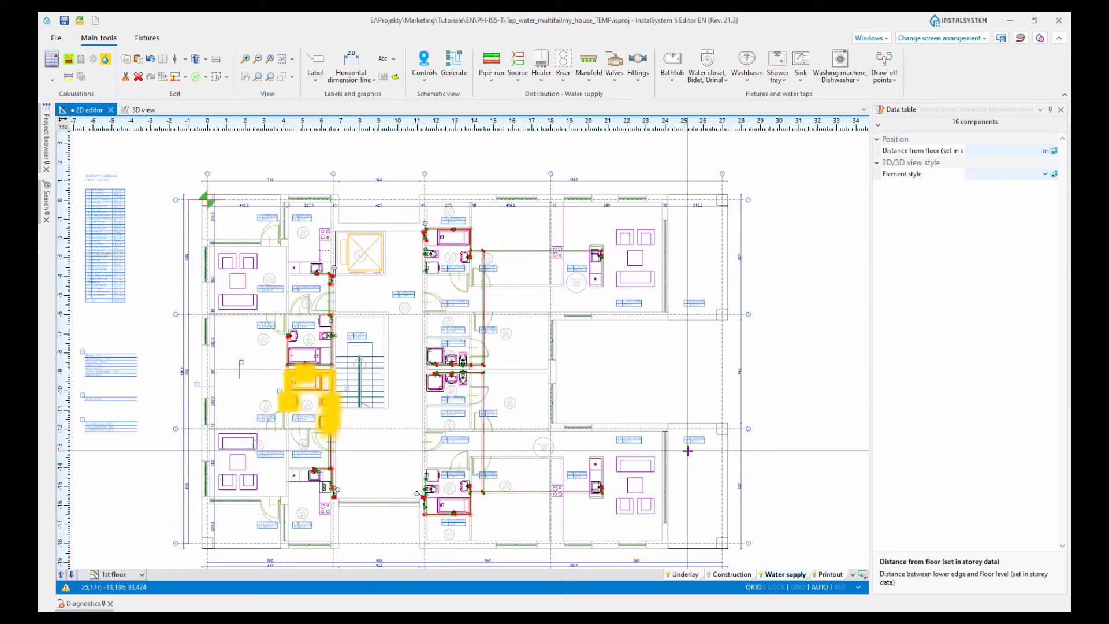
scroll(655, 371, down, 2)
middle_drag(626, 364, 464, 345)
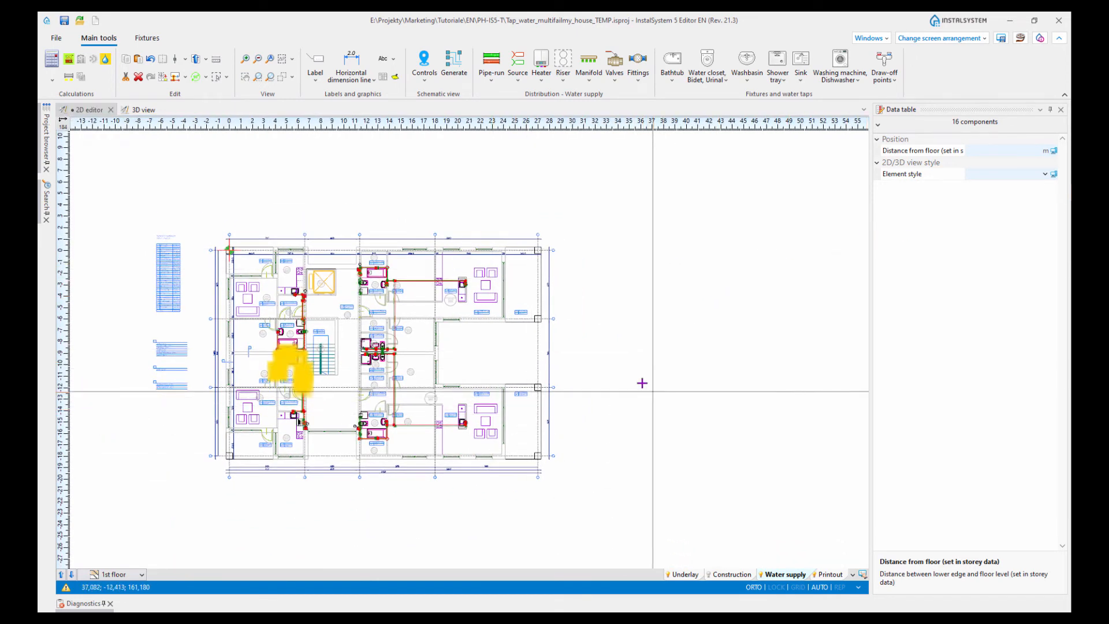
middle_drag(610, 373, 571, 370)
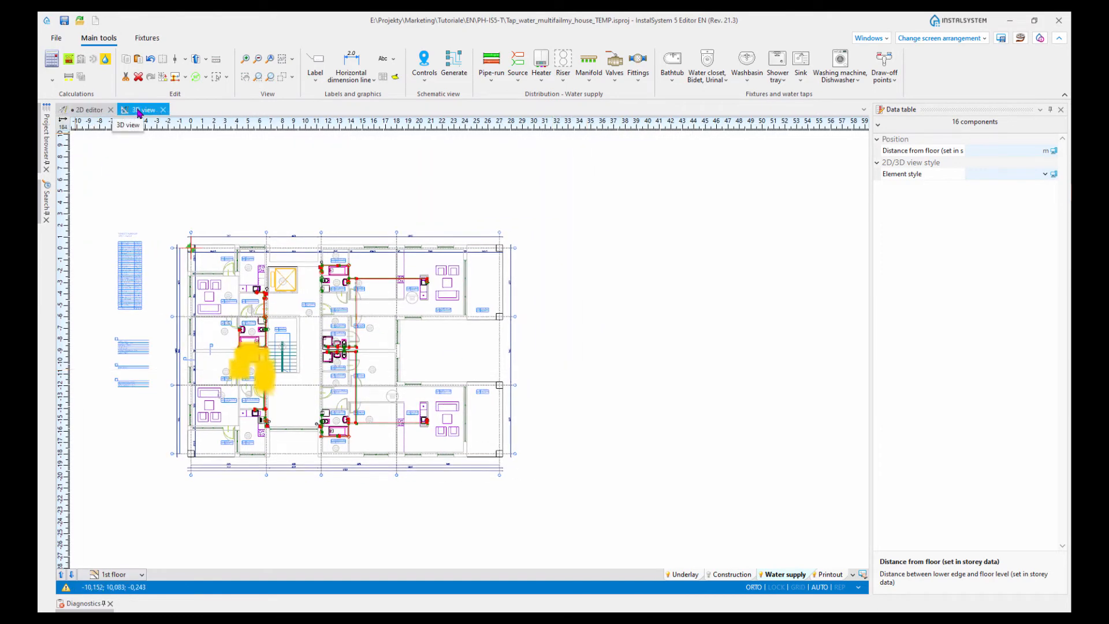
Step: Dock the 3D view beside the 2D editor so both are visible side by side
drag(137, 108, 354, 358)
drag(436, 350, 484, 348)
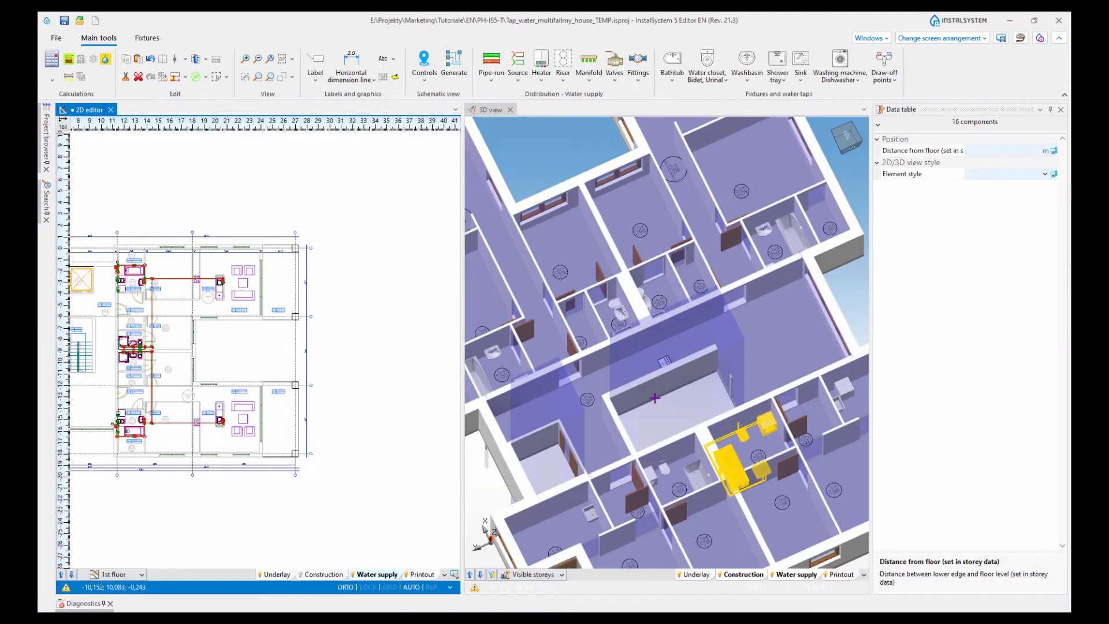
Step: Show only the water supply installation in the 3D view and make all storeys of the building visible
middle_drag(692, 404, 701, 358)
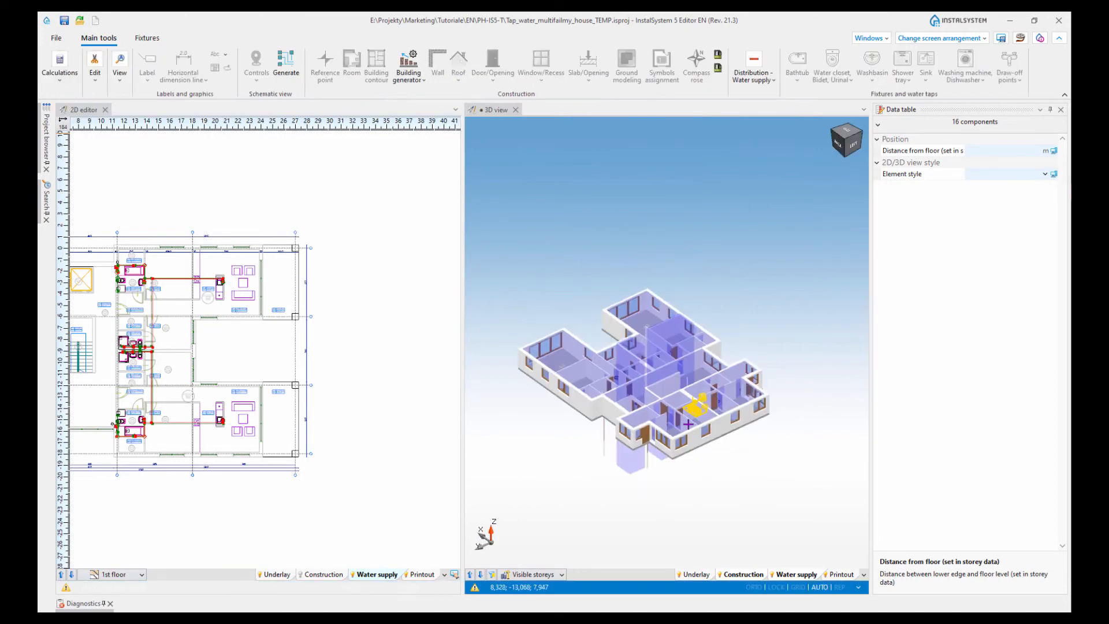
click(782, 578)
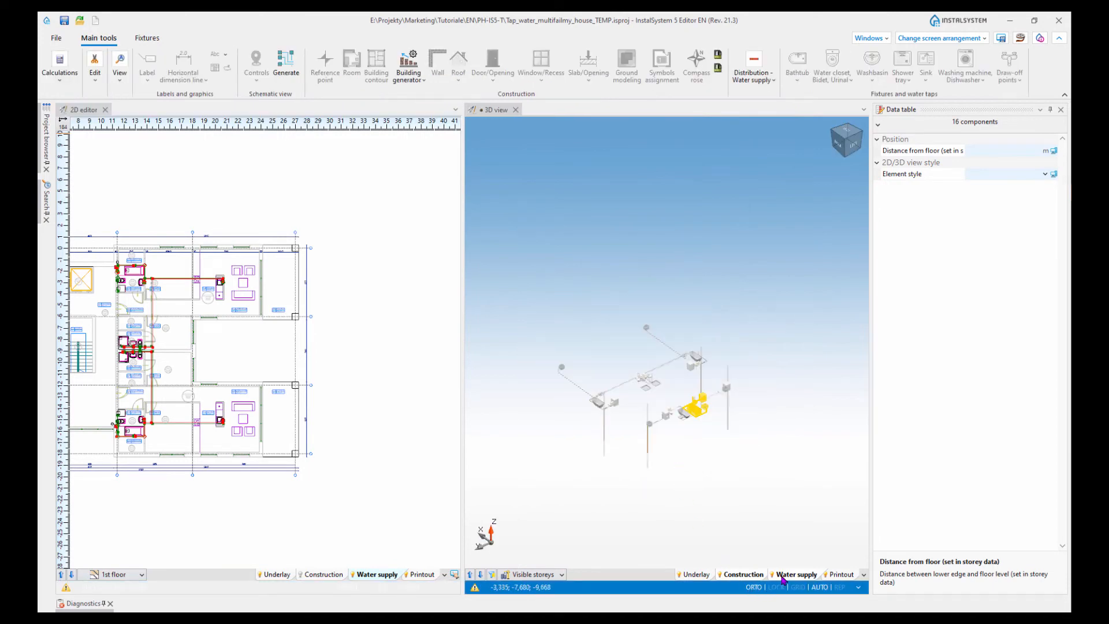
click(561, 574)
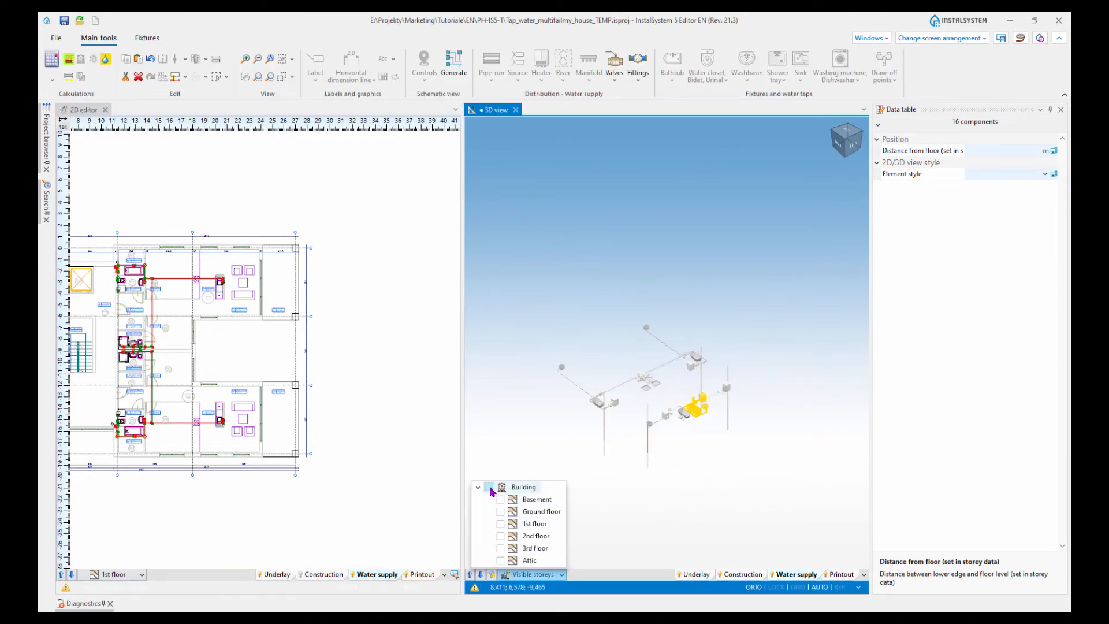
click(489, 488)
click(805, 528)
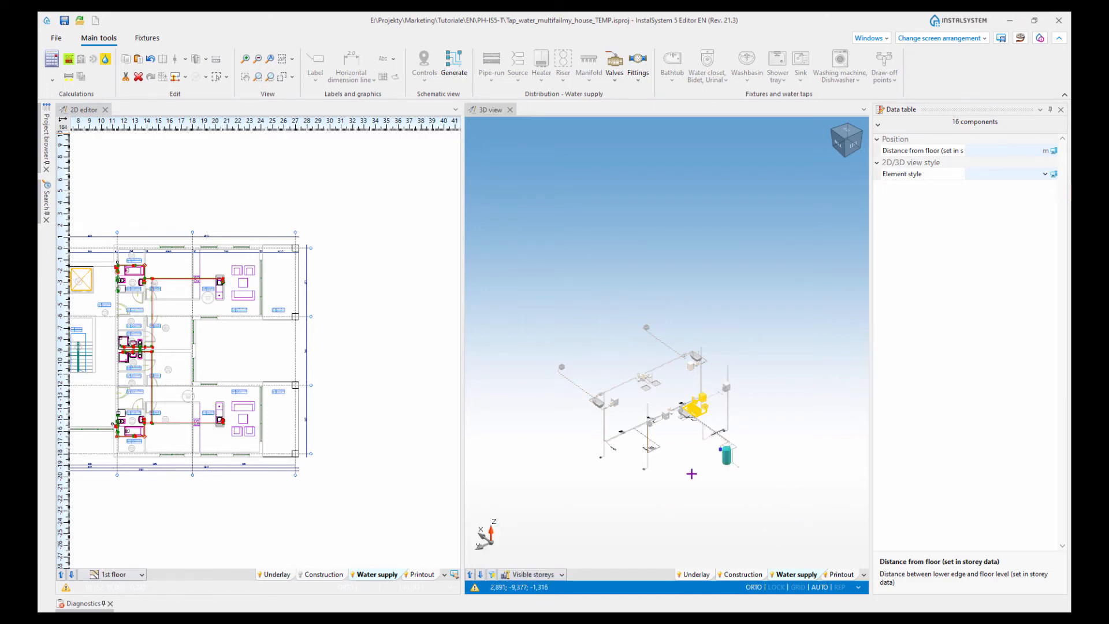
scroll(690, 471, up, 3)
middle_drag(664, 452, 674, 433)
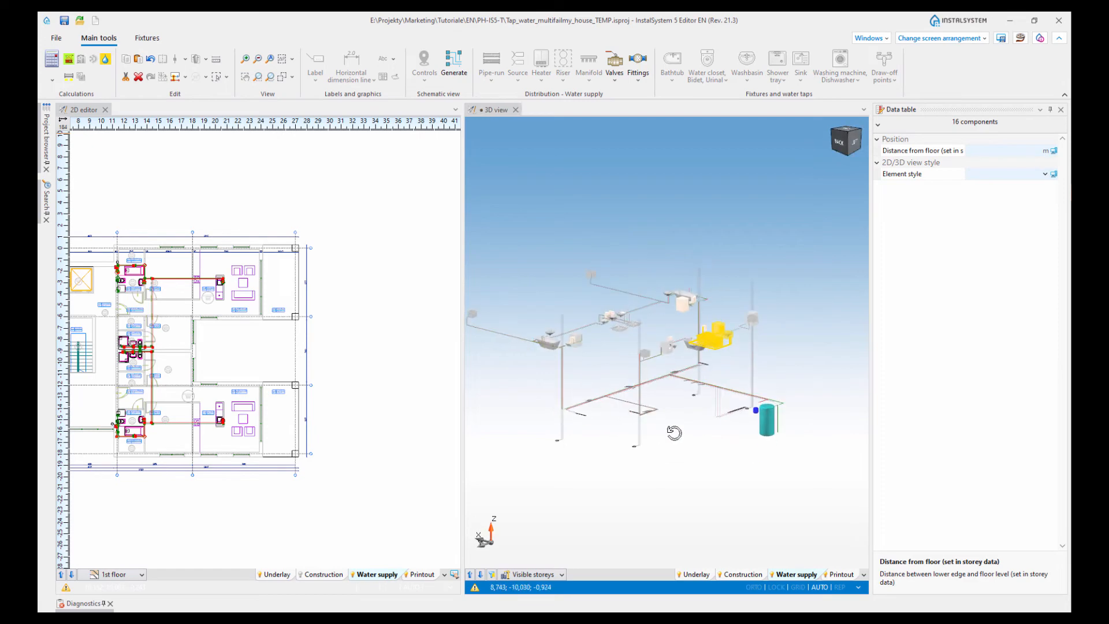
middle_drag(606, 412, 631, 420)
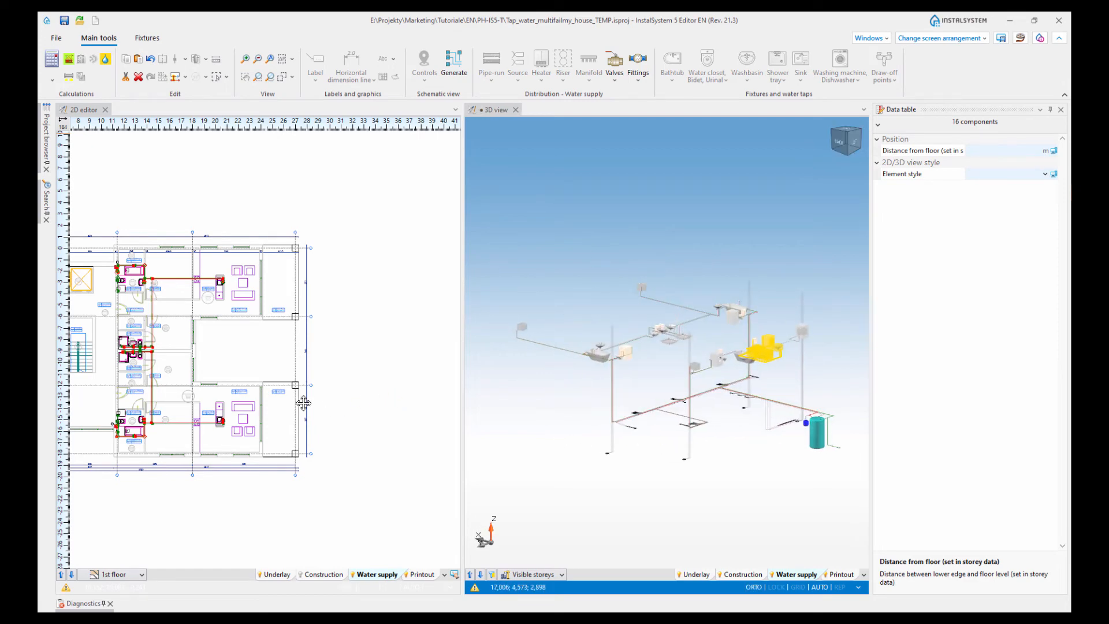
Step: Clear the bathroom selection and select all water supply components on the 1st floor
scroll(304, 403, down, 3)
middle_drag(305, 403, 388, 406)
scroll(282, 429, up, 3)
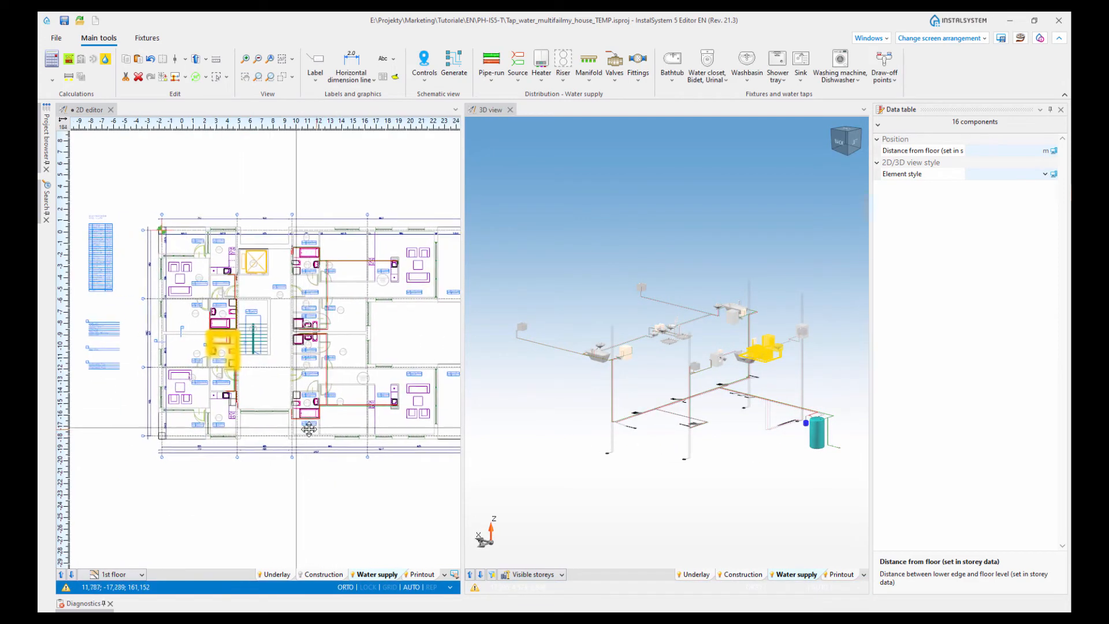
click(311, 478)
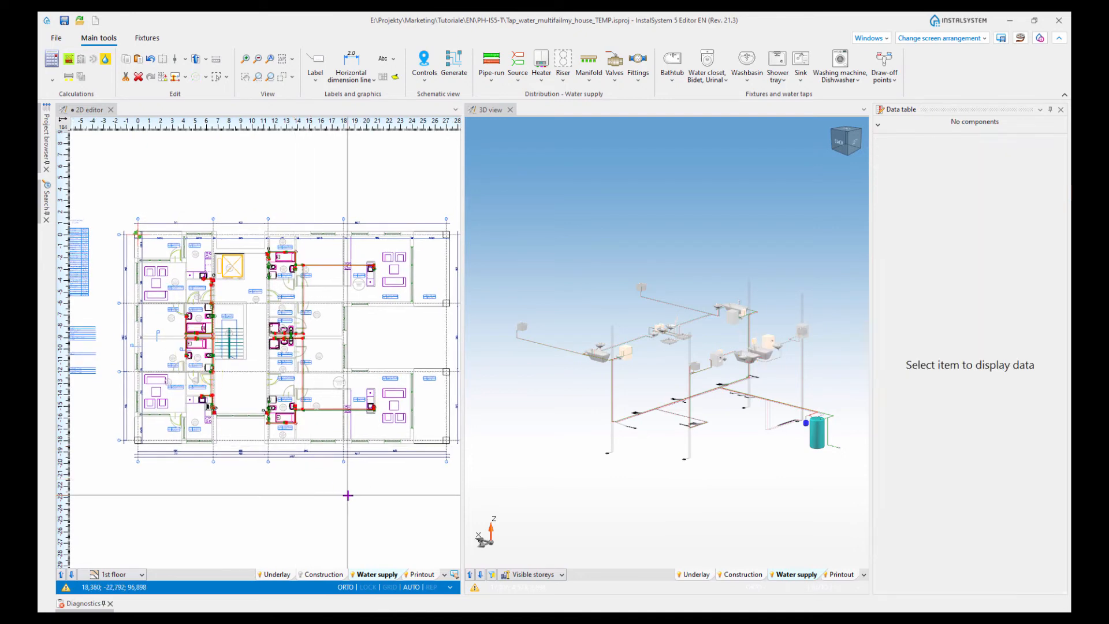
key(ctrl+a)
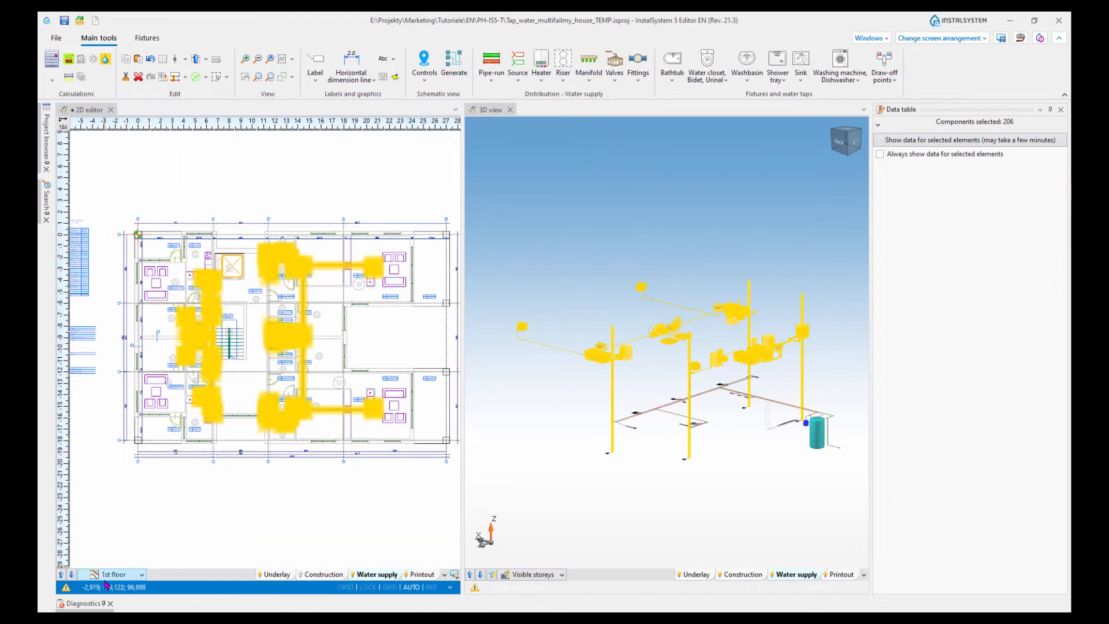
Step: Copy the selected 1st floor water supply components to the storey above, repeating the copy up to the 3rd floor
click(206, 60)
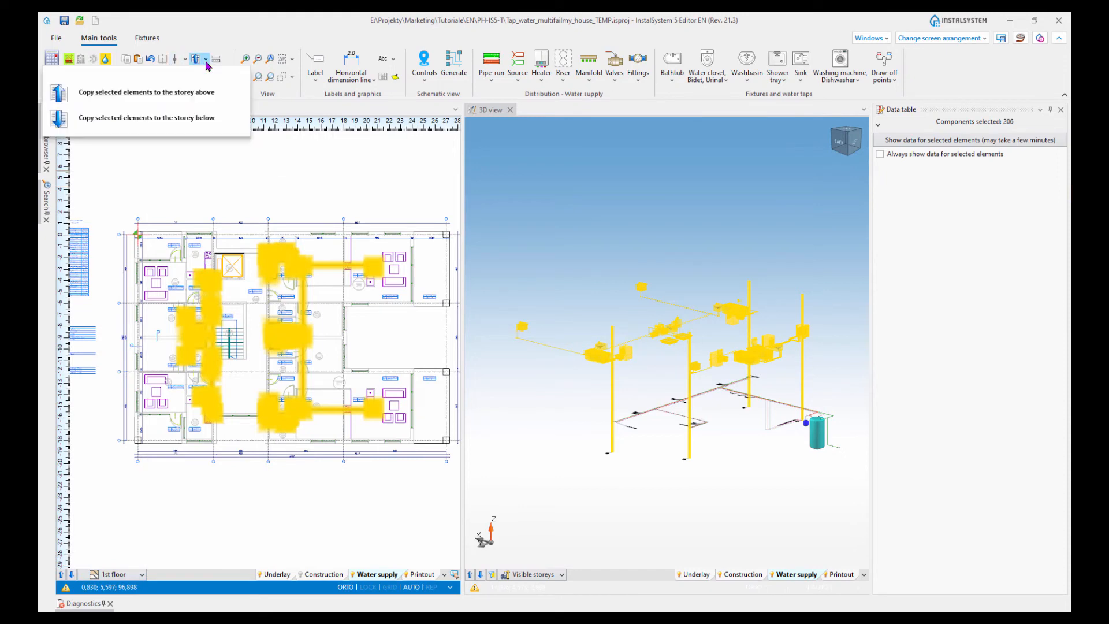
click(97, 98)
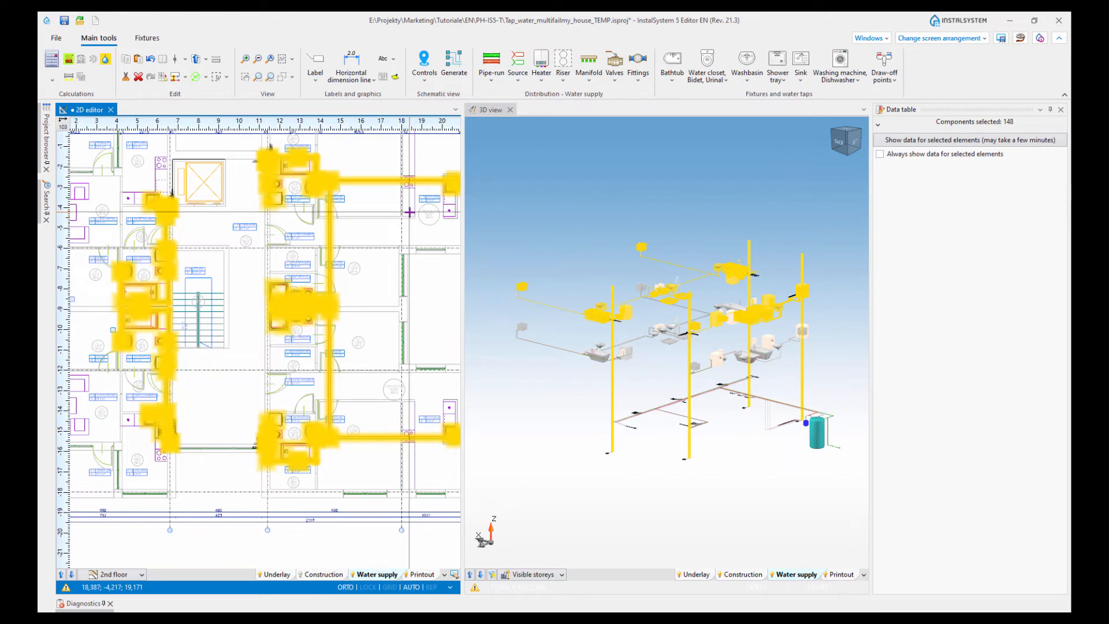
click(198, 60)
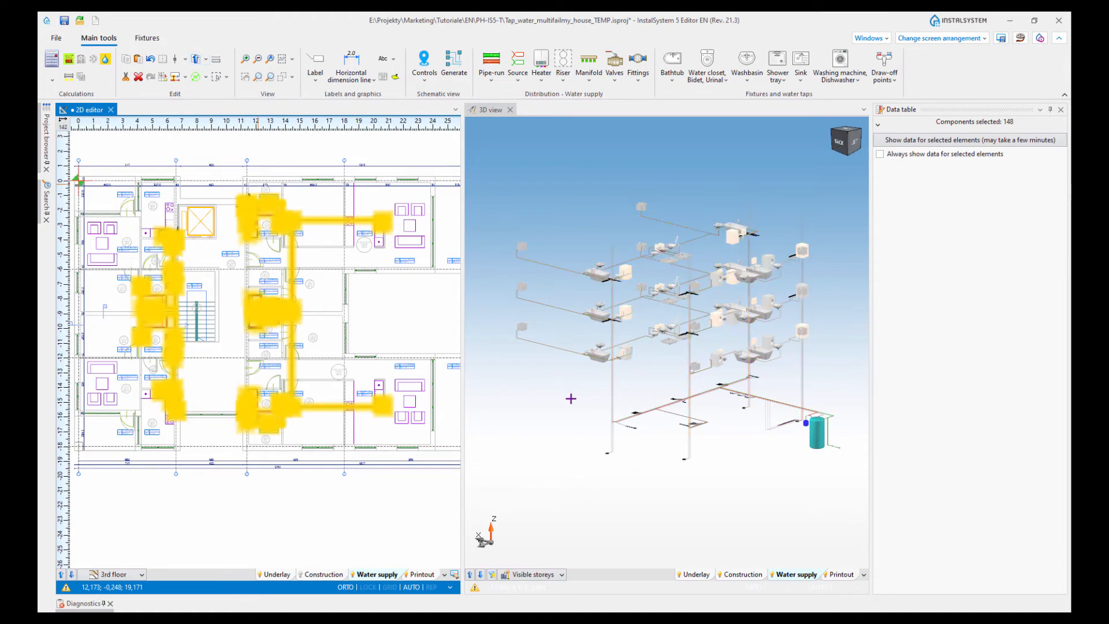
Step: Clear the selection and examine the copied water supply installation on all storeys in the 3D view
click(571, 399)
scroll(572, 400, up, 5)
scroll(583, 396, down, 3)
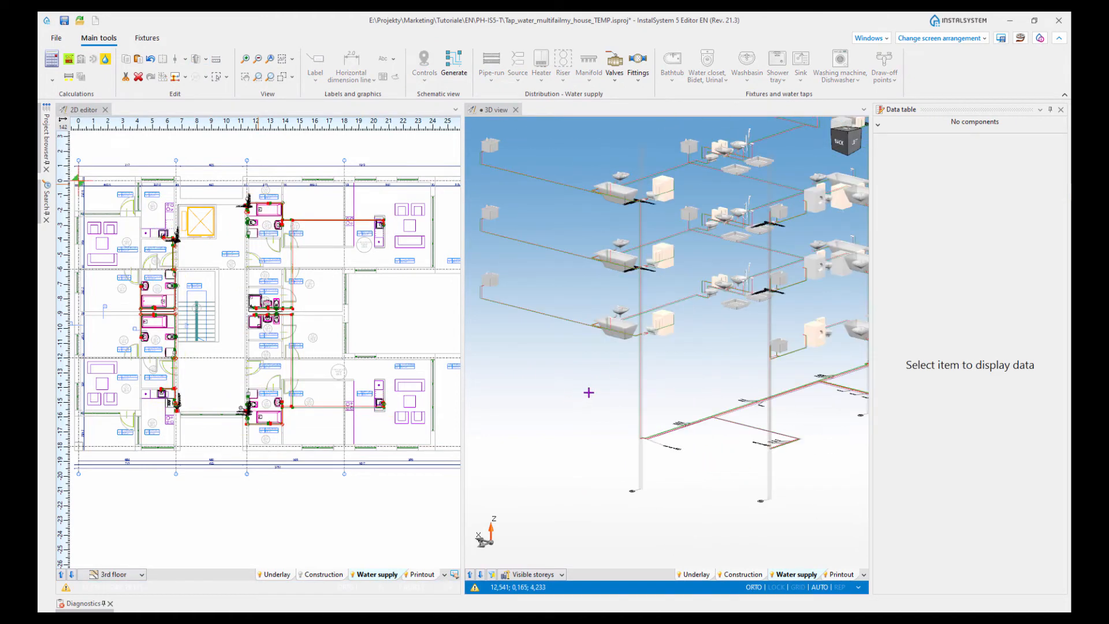
middle_drag(589, 393, 652, 379)
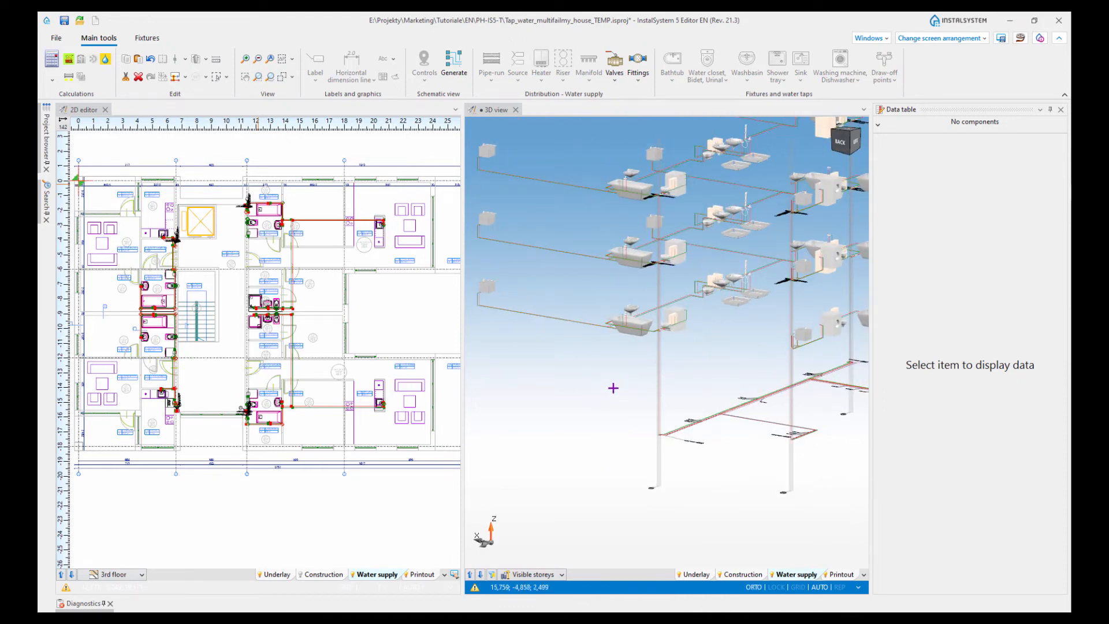
middle_drag(613, 388, 632, 425)
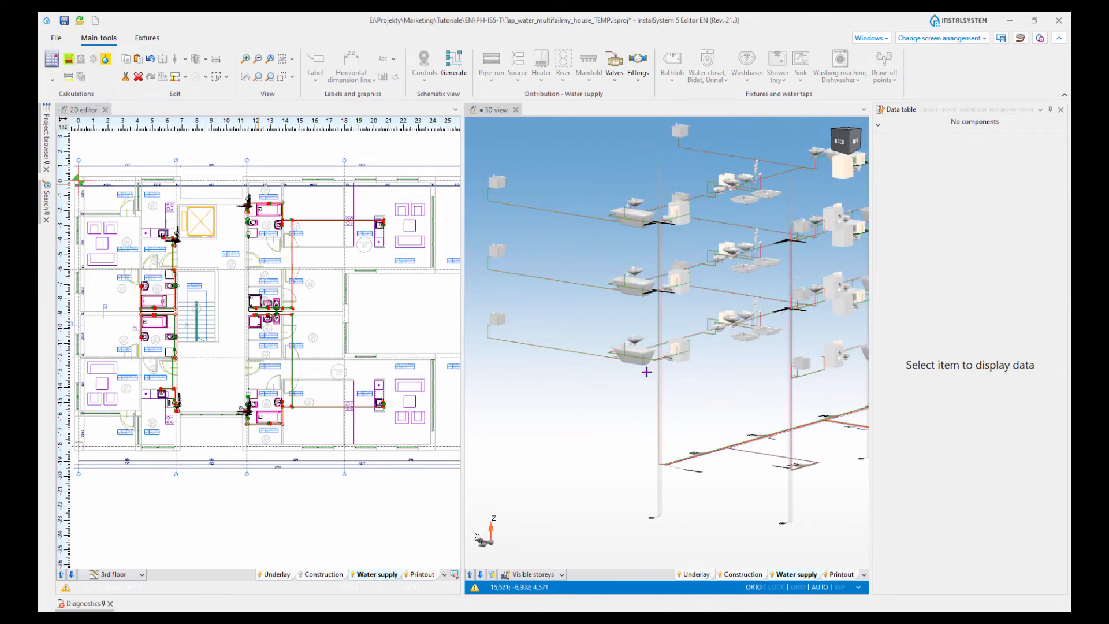
middle_drag(706, 338, 698, 373)
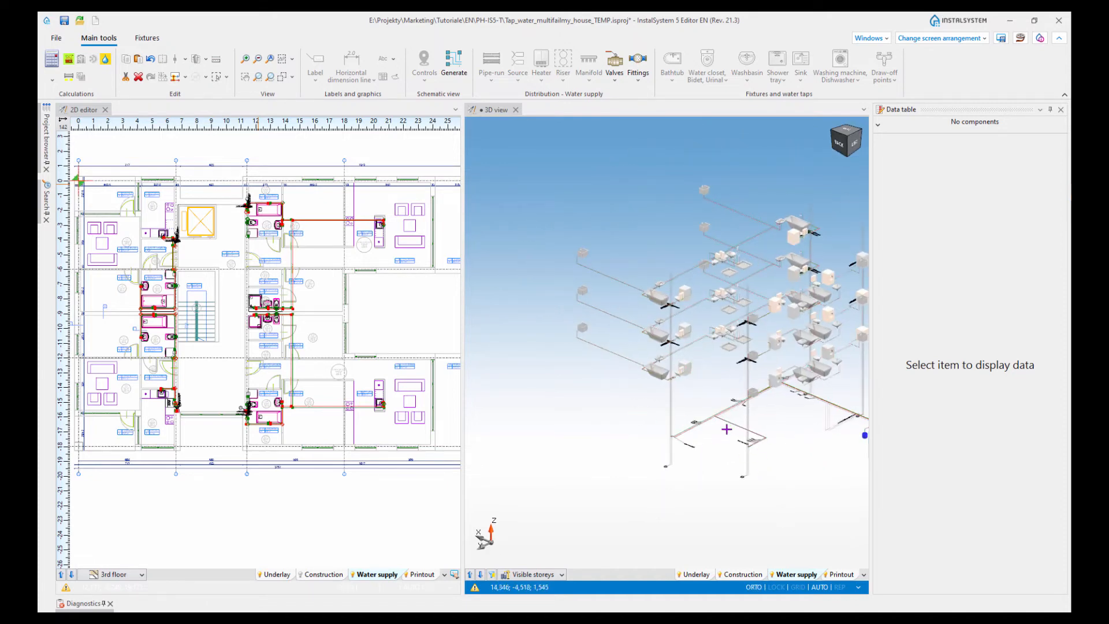
middle_drag(736, 421, 721, 418)
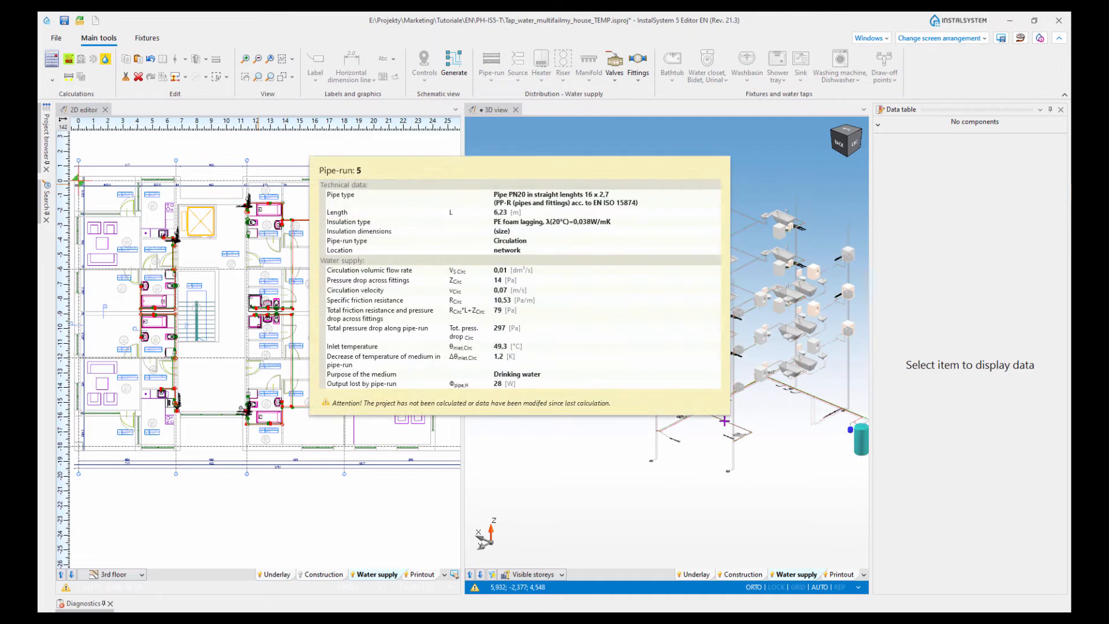
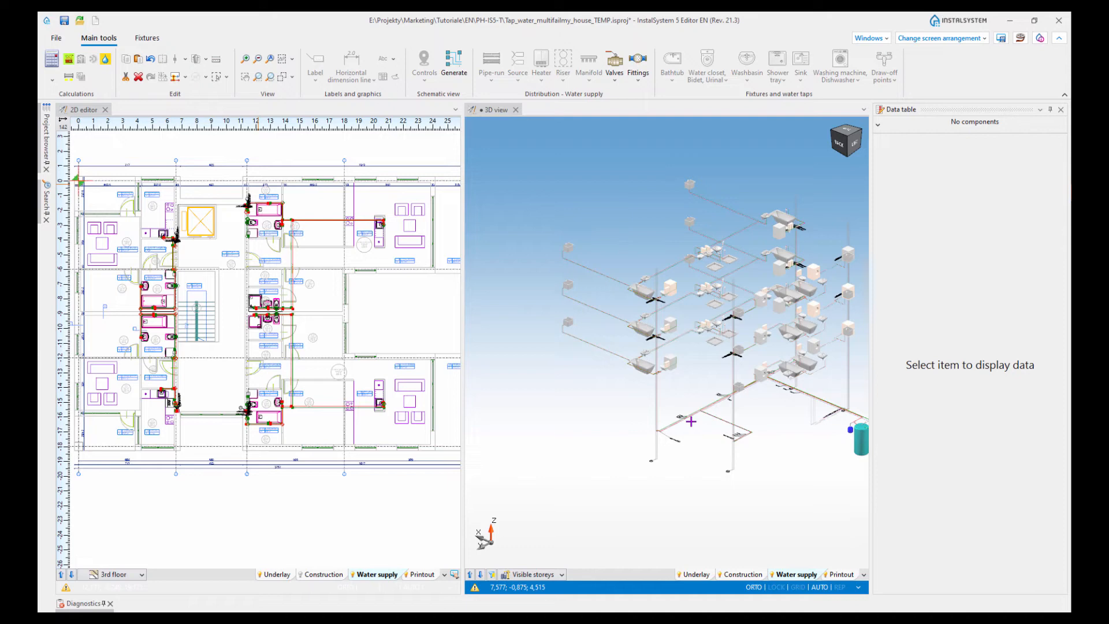
Step: Open storeys management in the general data and display the 3rd floor's storey data
click(962, 39)
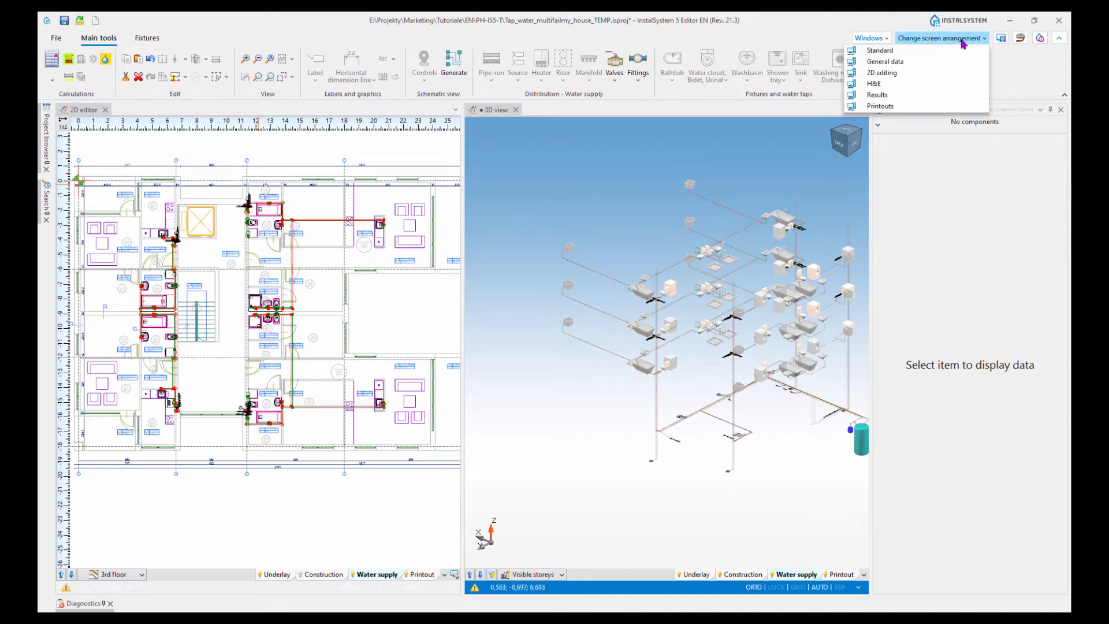
click(885, 61)
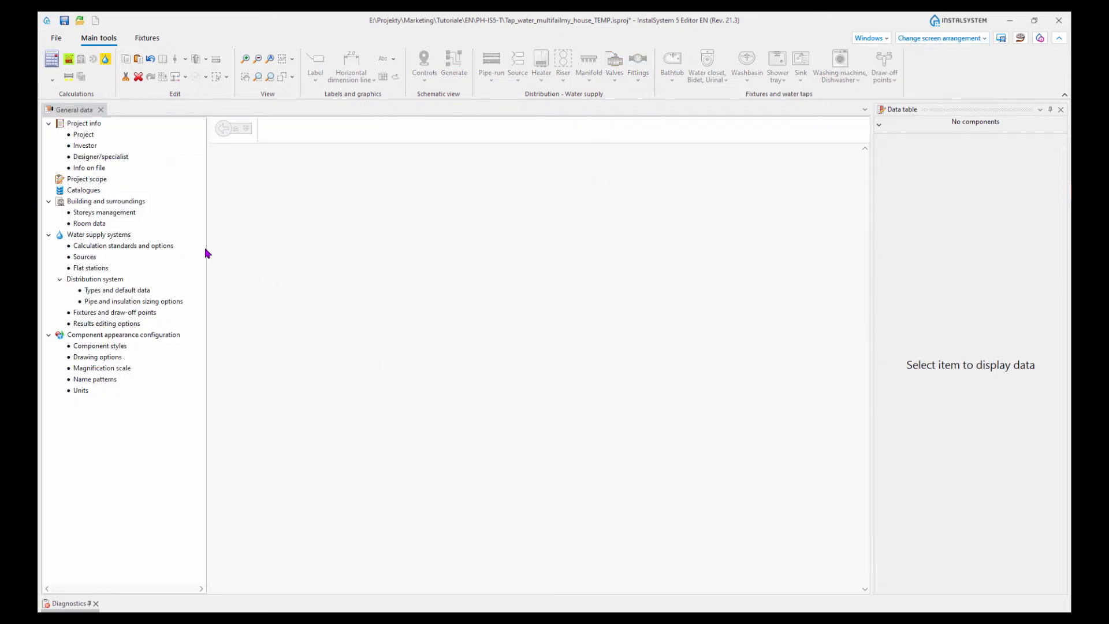
click(113, 213)
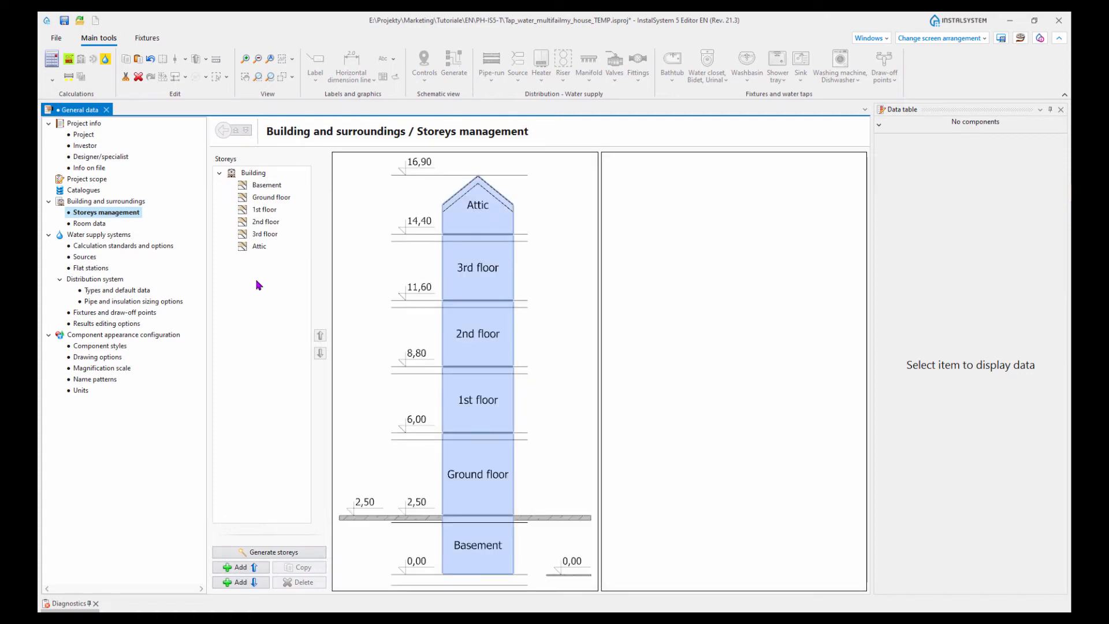
click(270, 235)
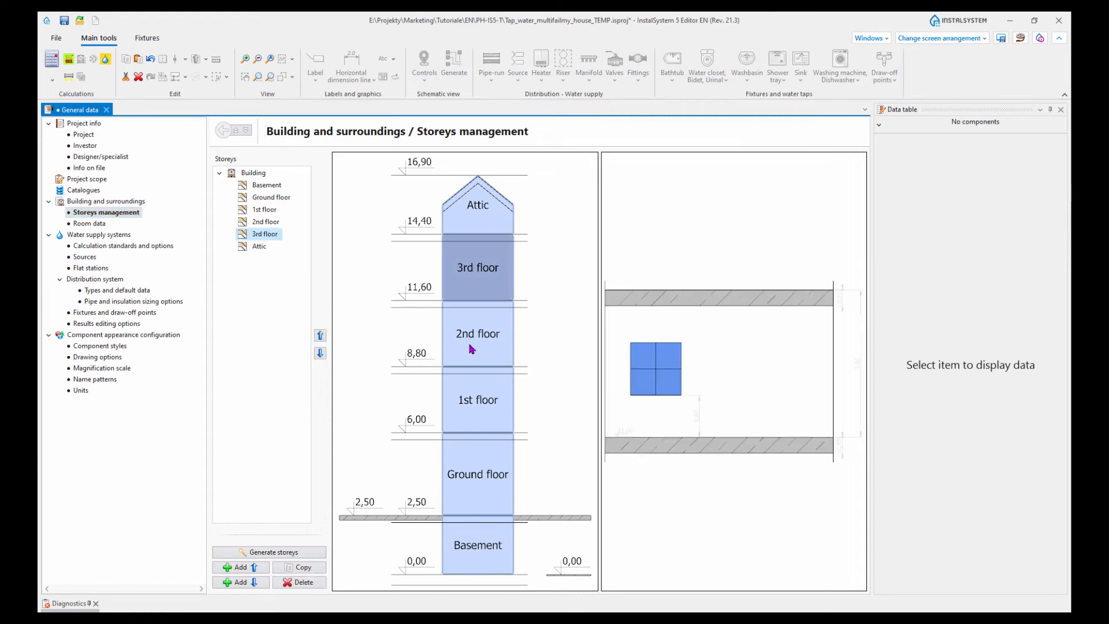
click(500, 279)
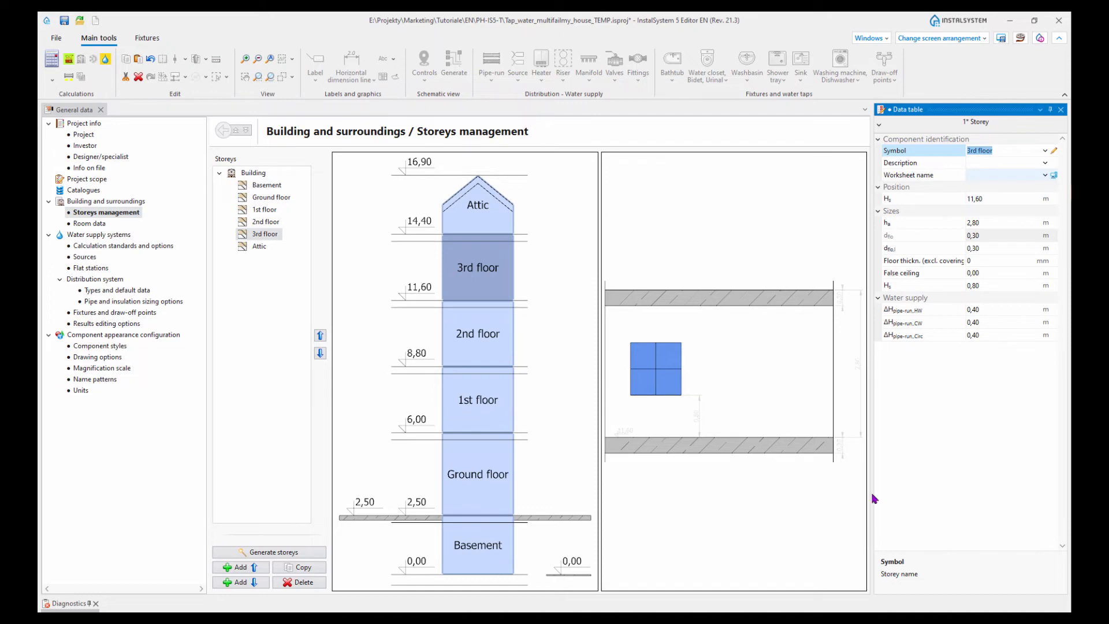
click(951, 39)
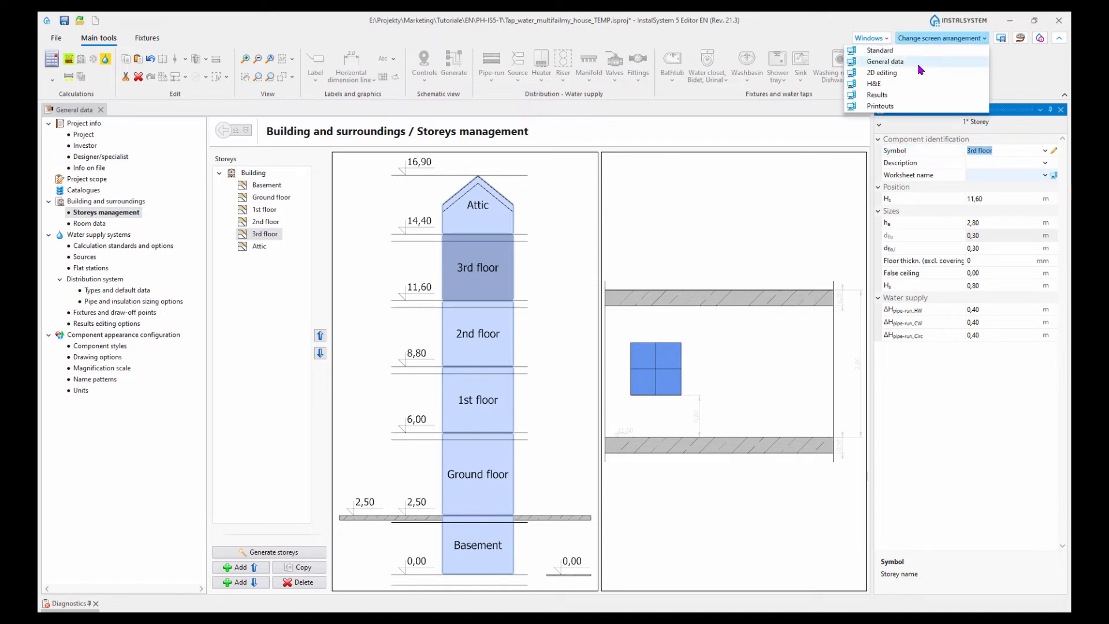
click(827, 26)
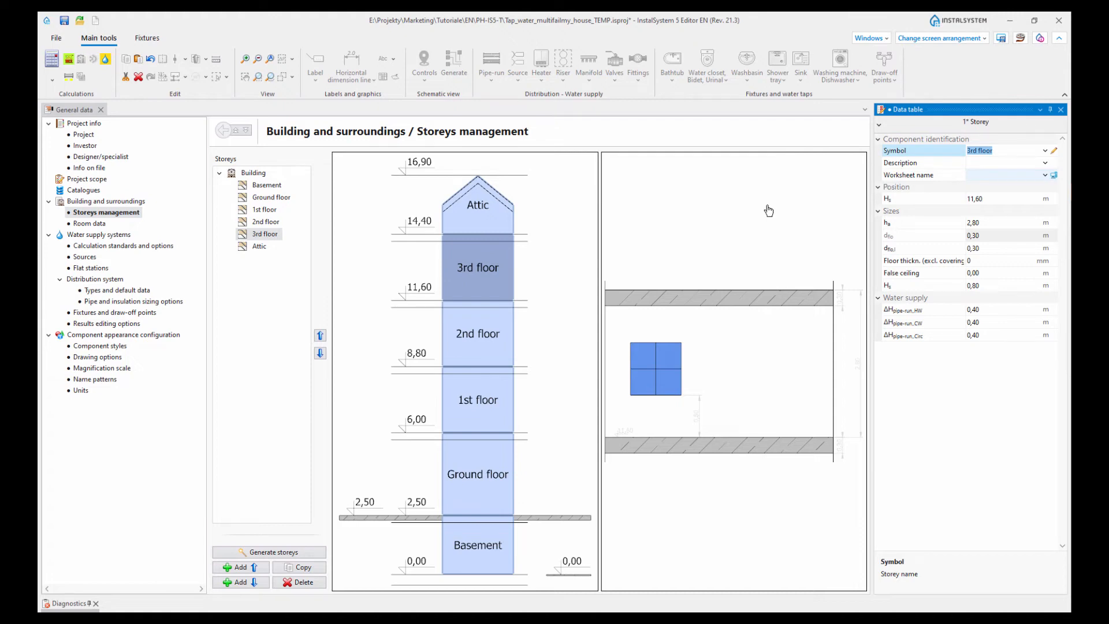
Step: Select the 1st floor in the building section and look at the option for copying a whole storey
click(486, 279)
click(526, 421)
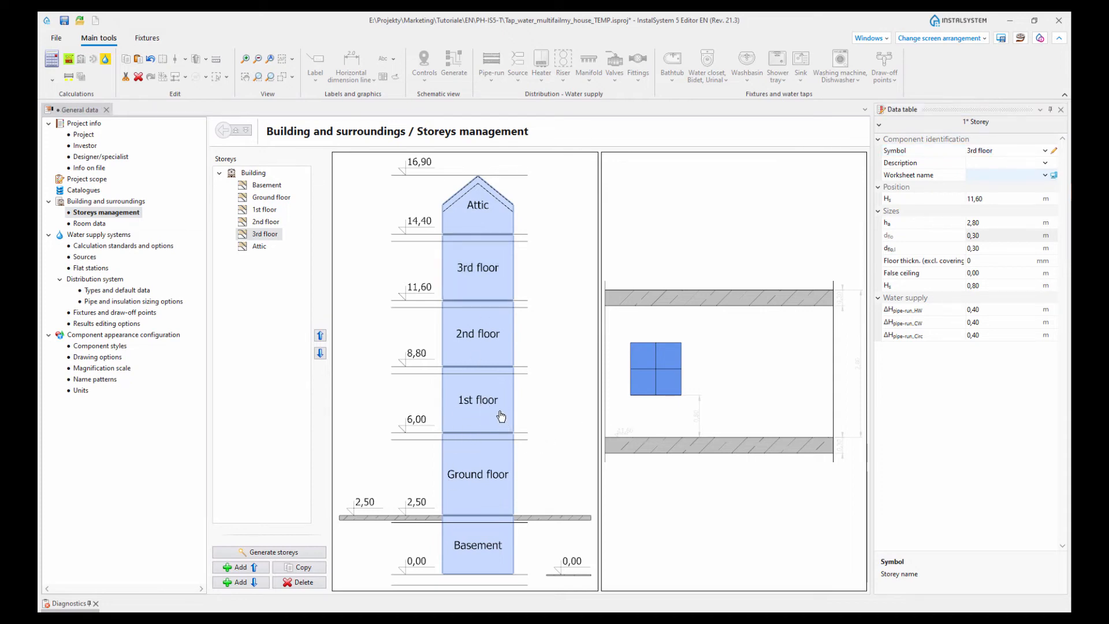
click(469, 413)
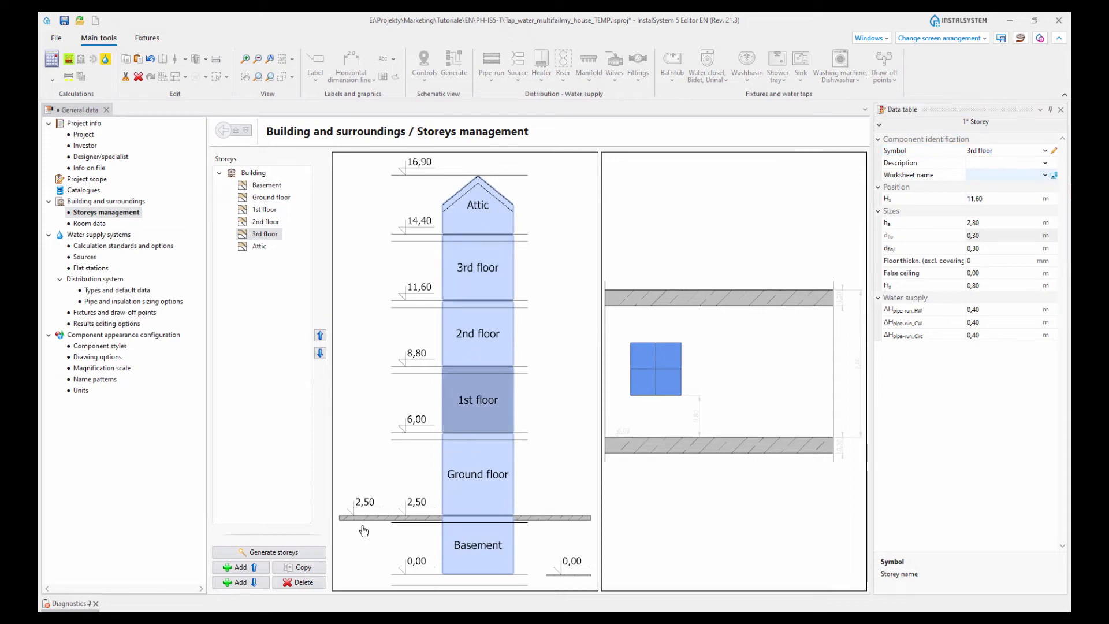
click(304, 571)
key(ctrl)
key(ctrl)
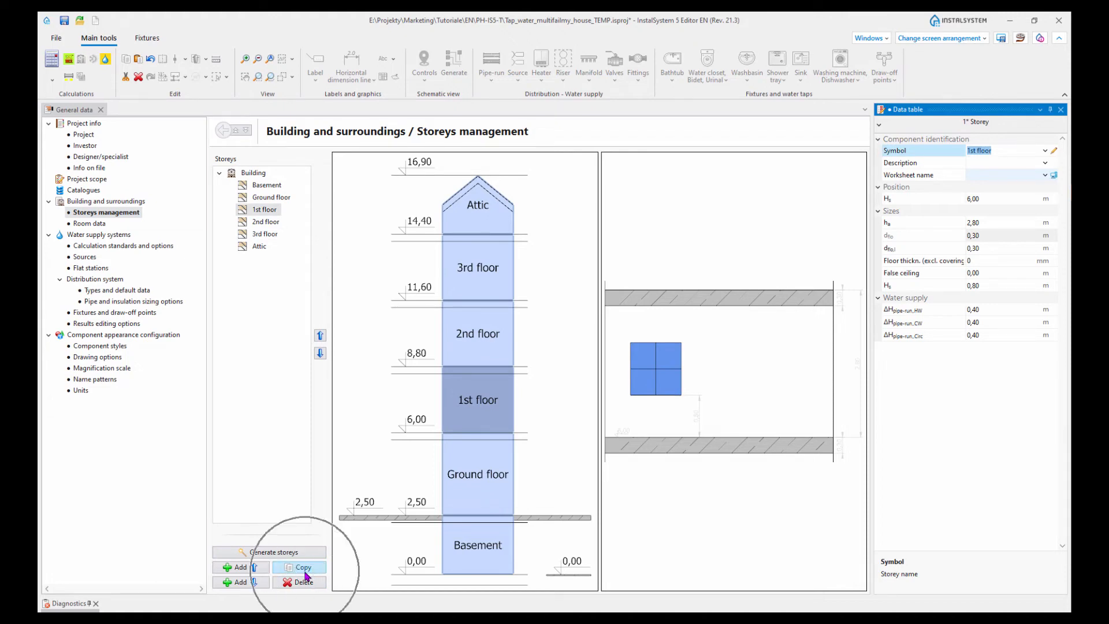
key(ctrl)
key(ctrl)
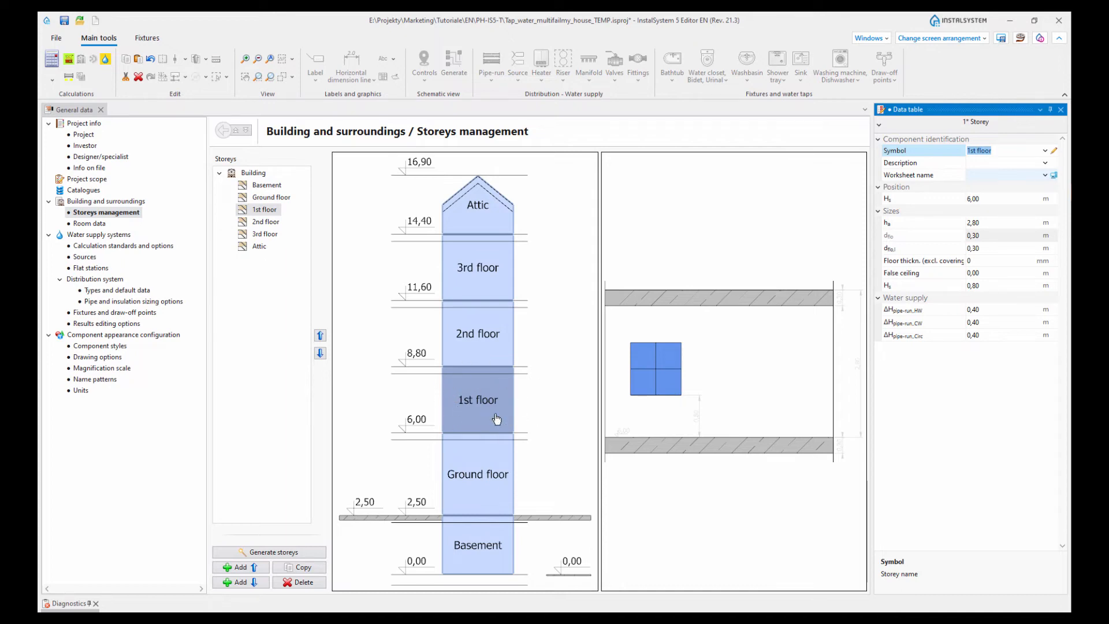
Step: Restore the 2D editing screen arrangement and examine the copied fixtures and risers closely in the 3D view
click(942, 40)
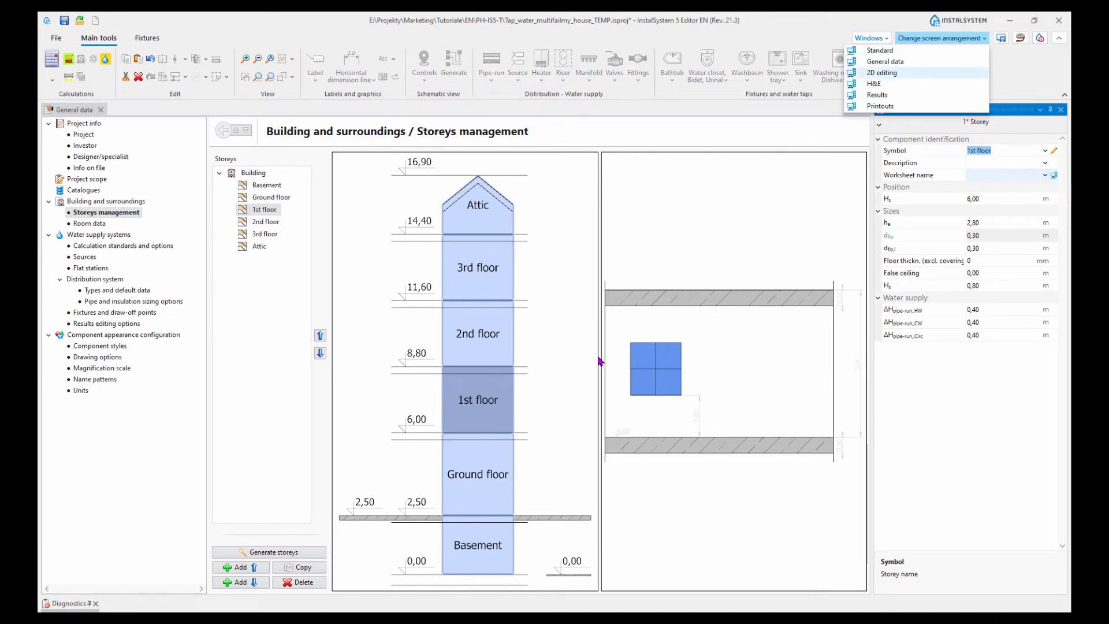
click(882, 73)
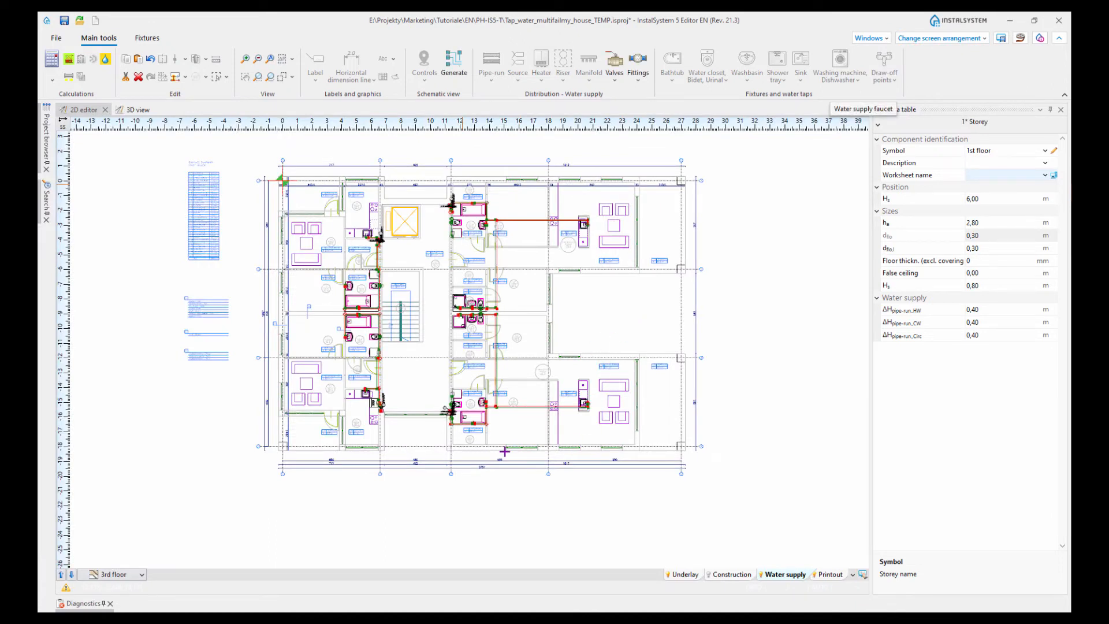
click(139, 109)
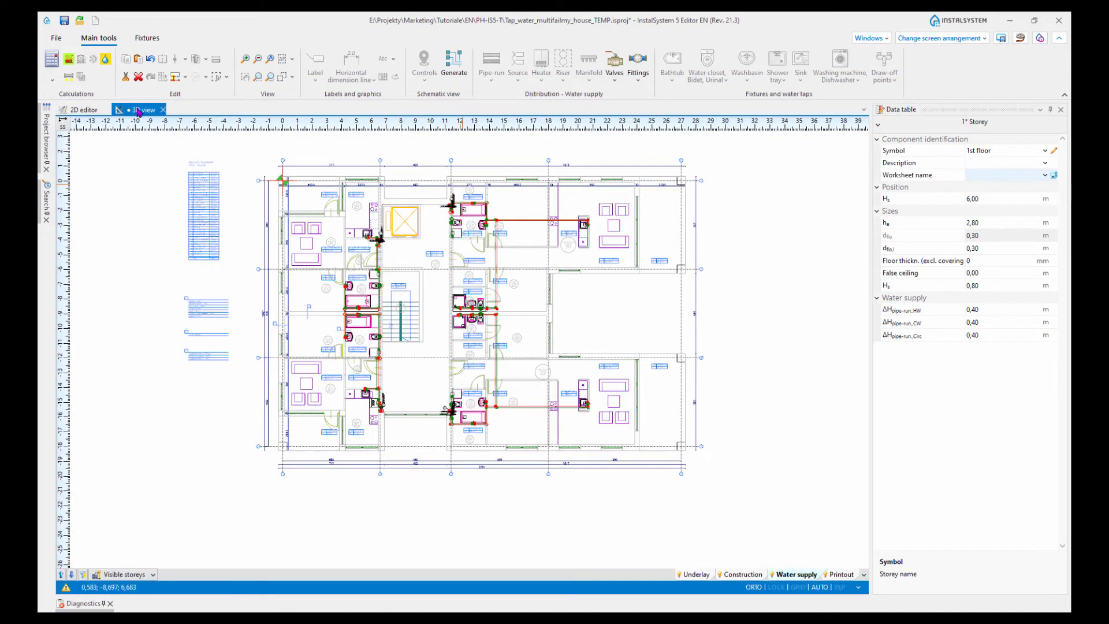
scroll(616, 350, up, 5)
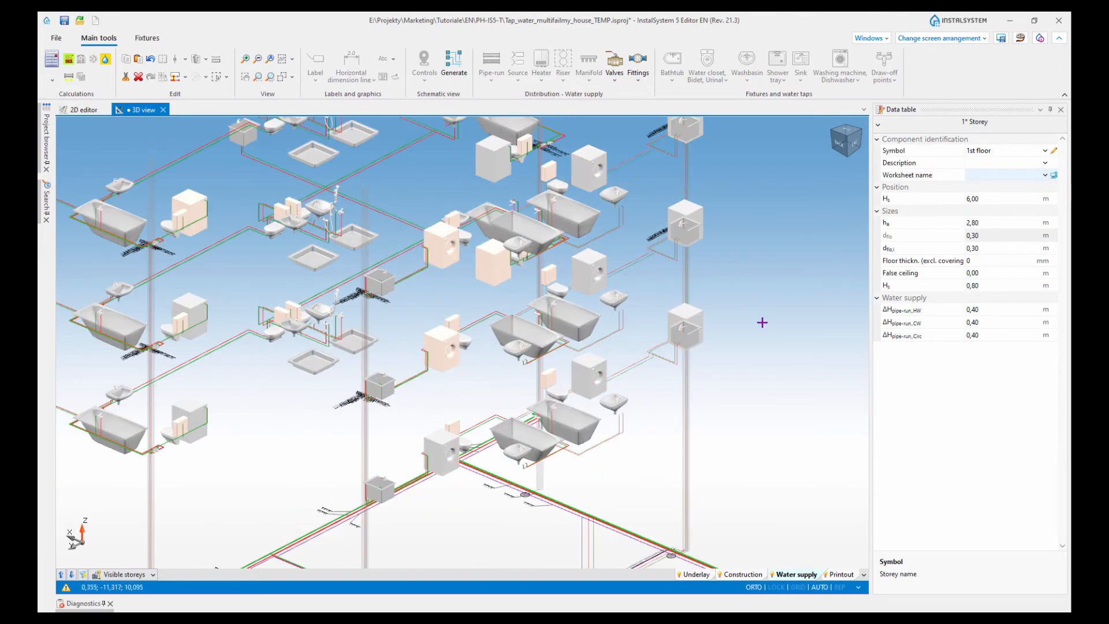
mouse_move(762, 320)
middle_down()
mouse_move(703, 344)
mouse_move(741, 322)
middle_up()
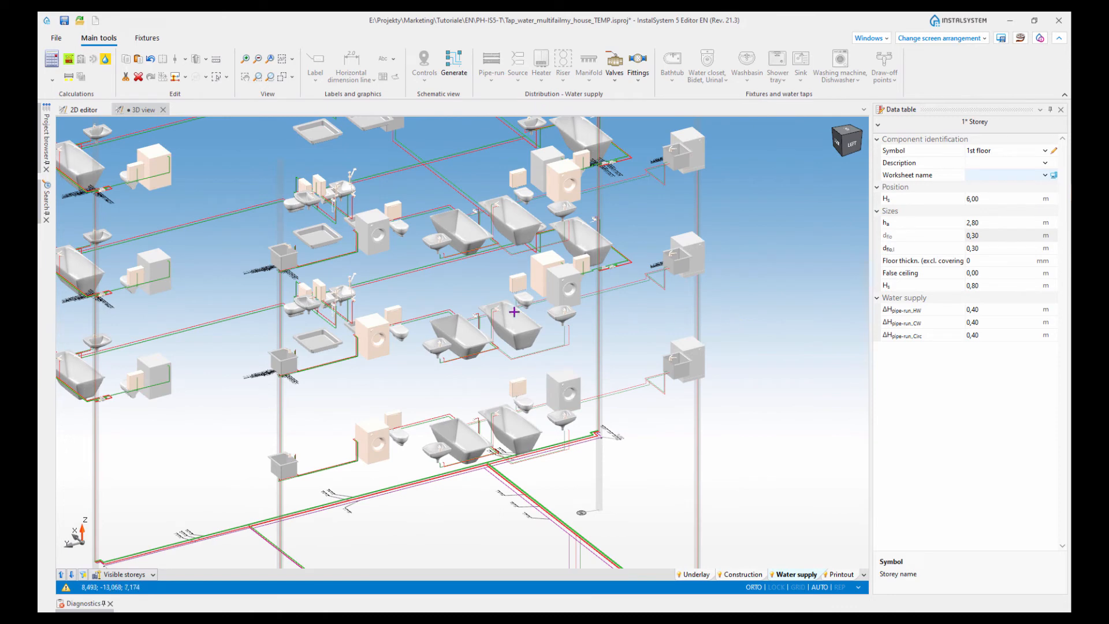
Step: Delete the four overlapping ball valve labels beside riser 1w near the kitchen in the 3rd floor plan
click(85, 111)
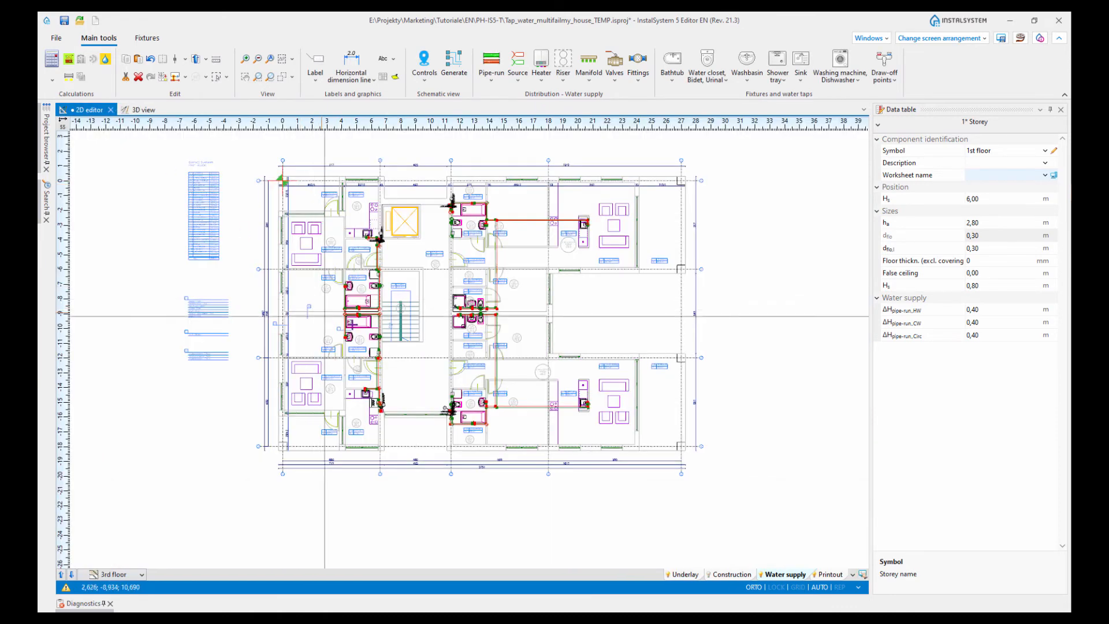
scroll(368, 421, up, 3)
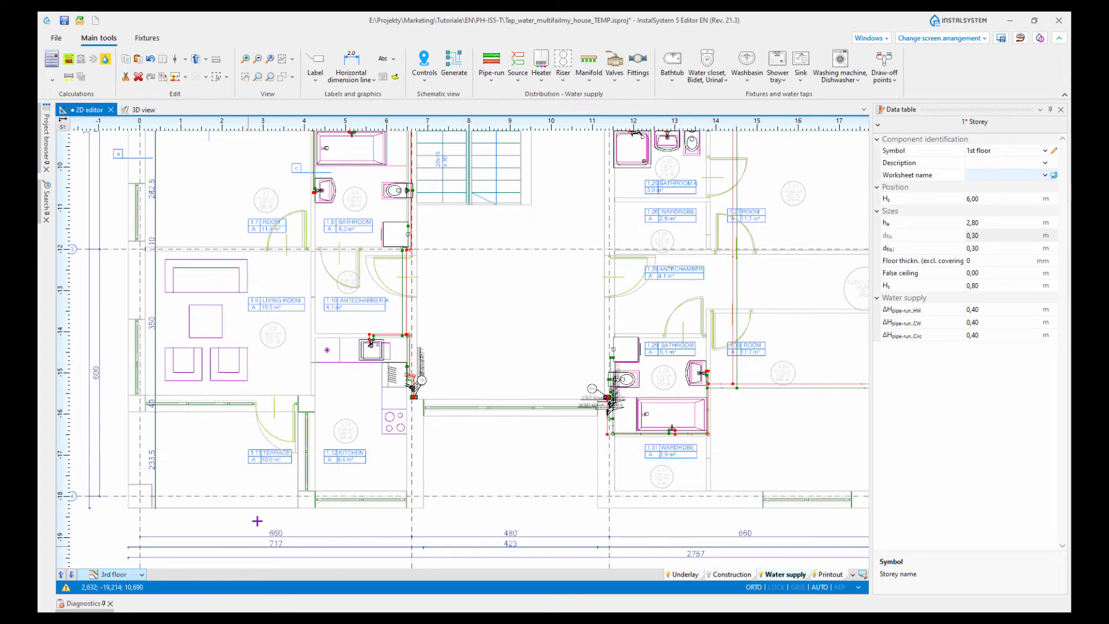
scroll(462, 385, up, 5)
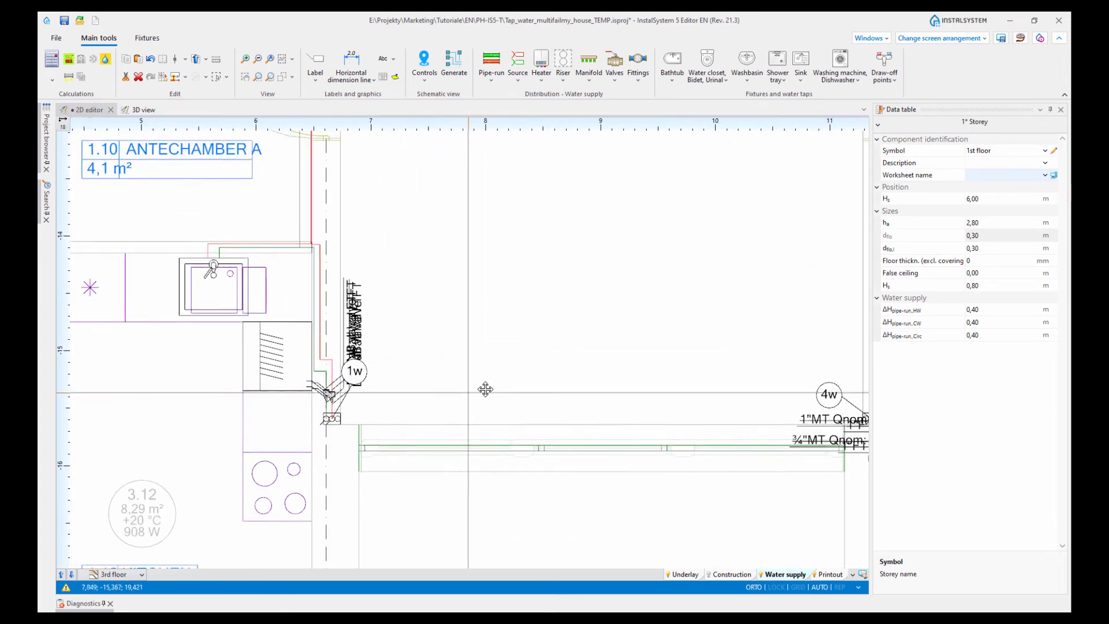
scroll(425, 391, up, 3)
middle_drag(485, 389, 671, 347)
scroll(547, 359, up, 3)
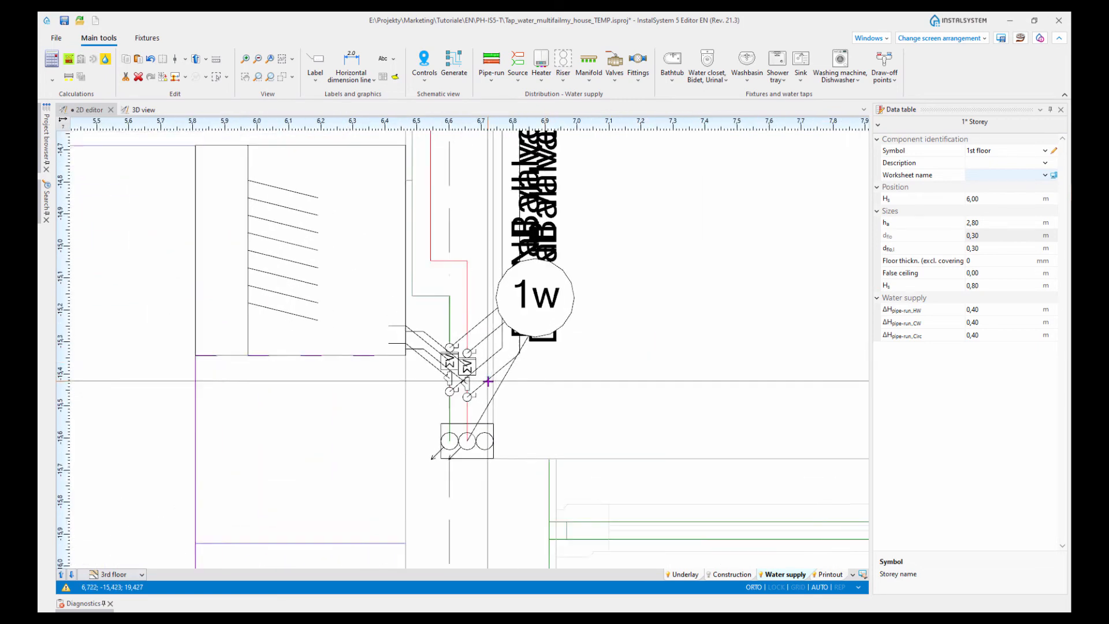
scroll(488, 381, up, 2)
click(470, 300)
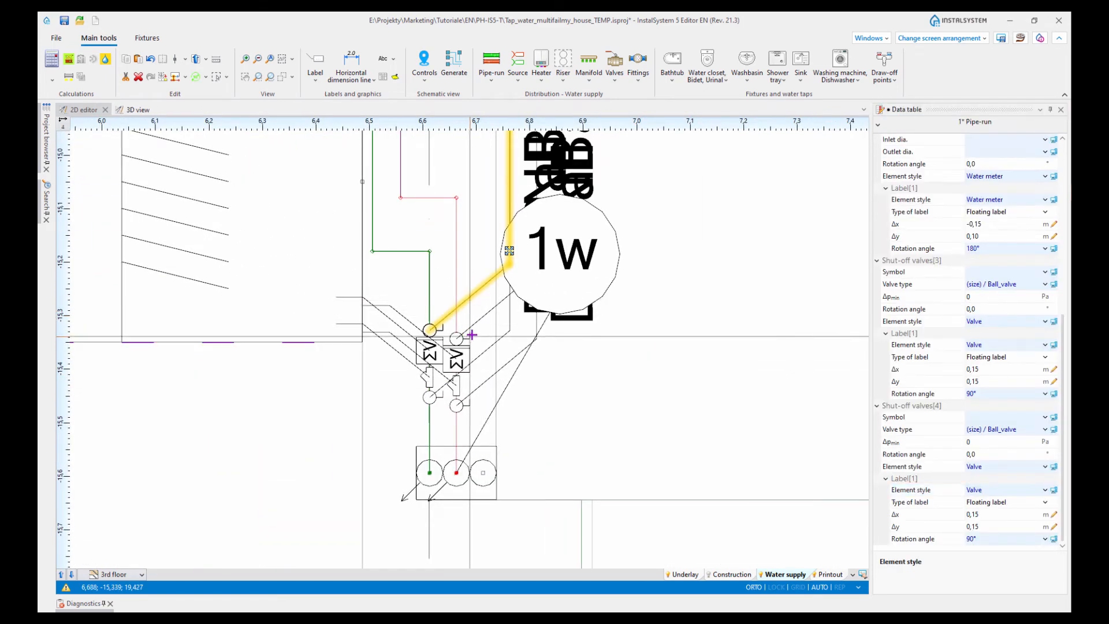
key(Delete)
click(480, 321)
key(Delete)
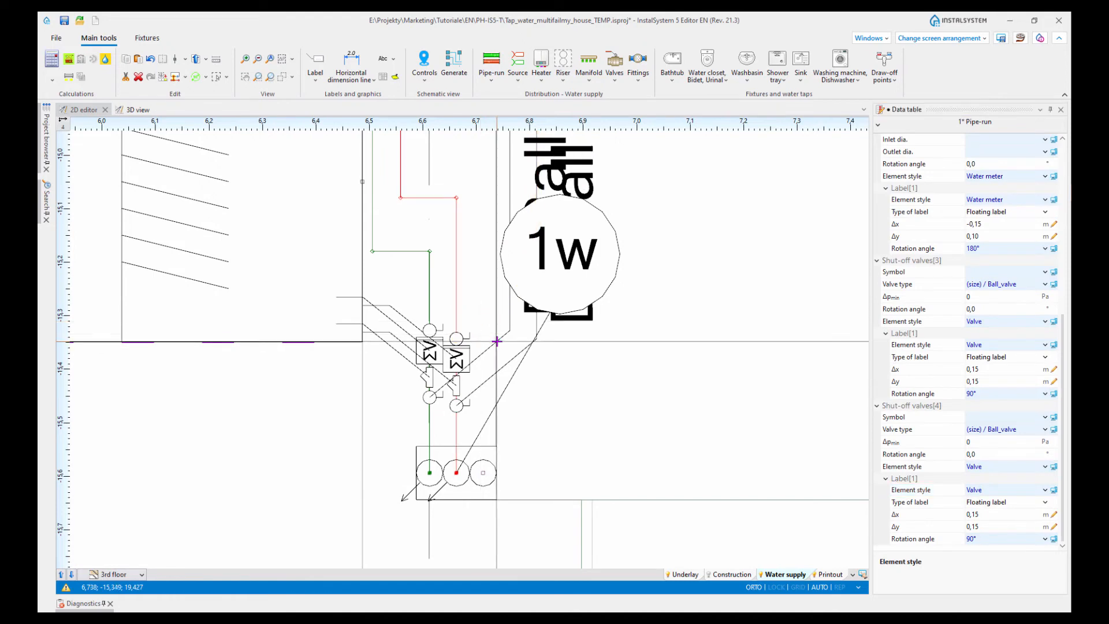
click(503, 369)
key(Delete)
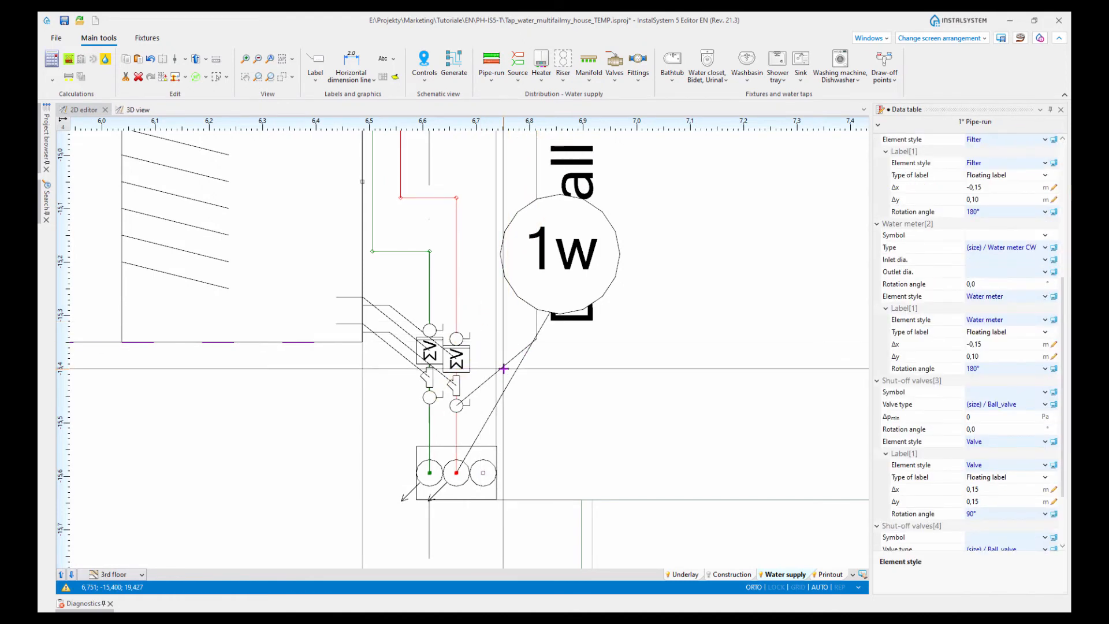
click(542, 362)
key(Delete)
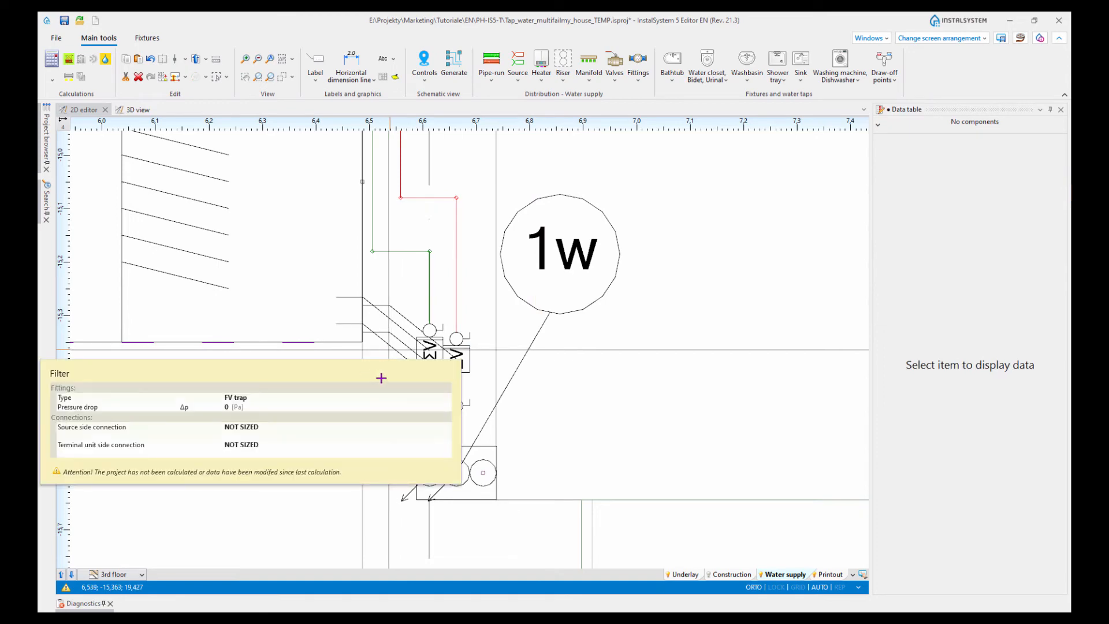
scroll(391, 350, down, 3)
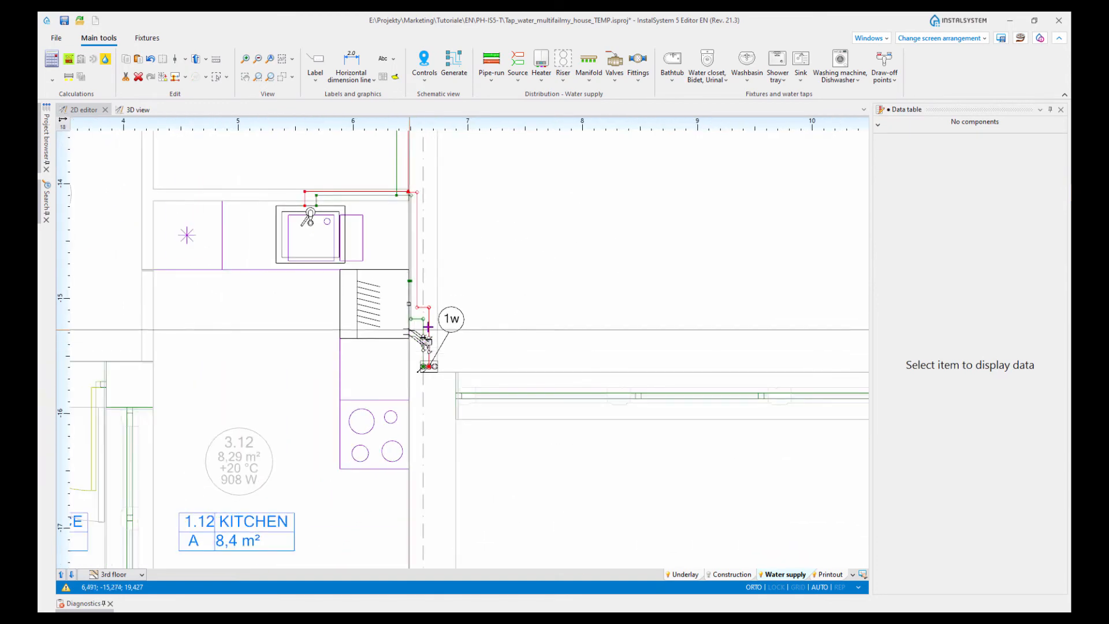
scroll(407, 342, up, 2)
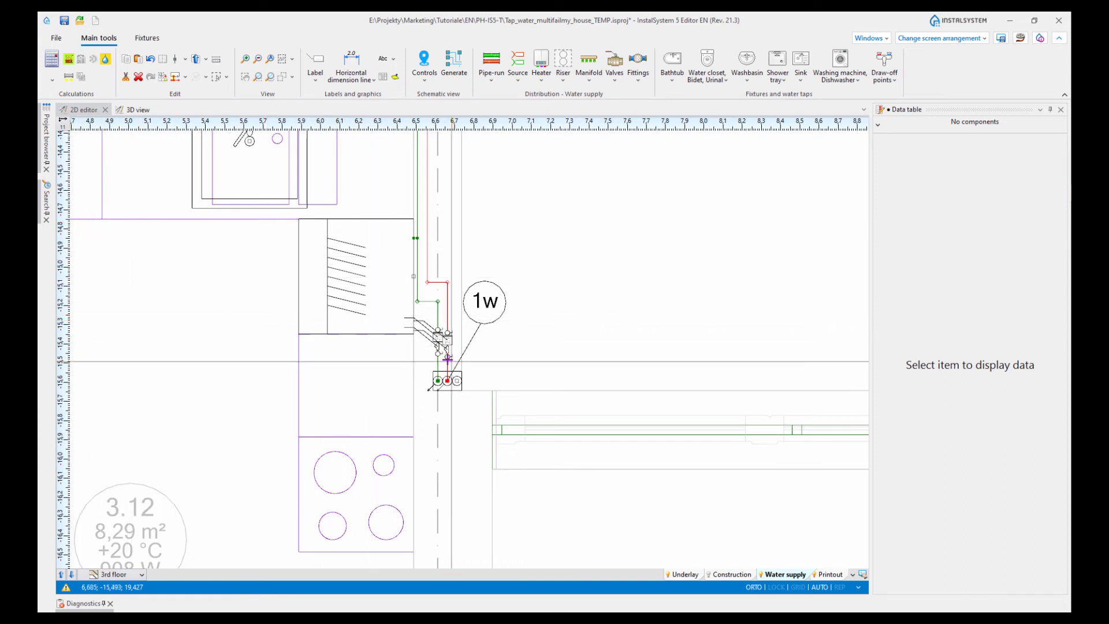
Step: Replace the Label search with a new one named Label that includes the empty Element located at criterion, and save it in the program settings
click(48, 215)
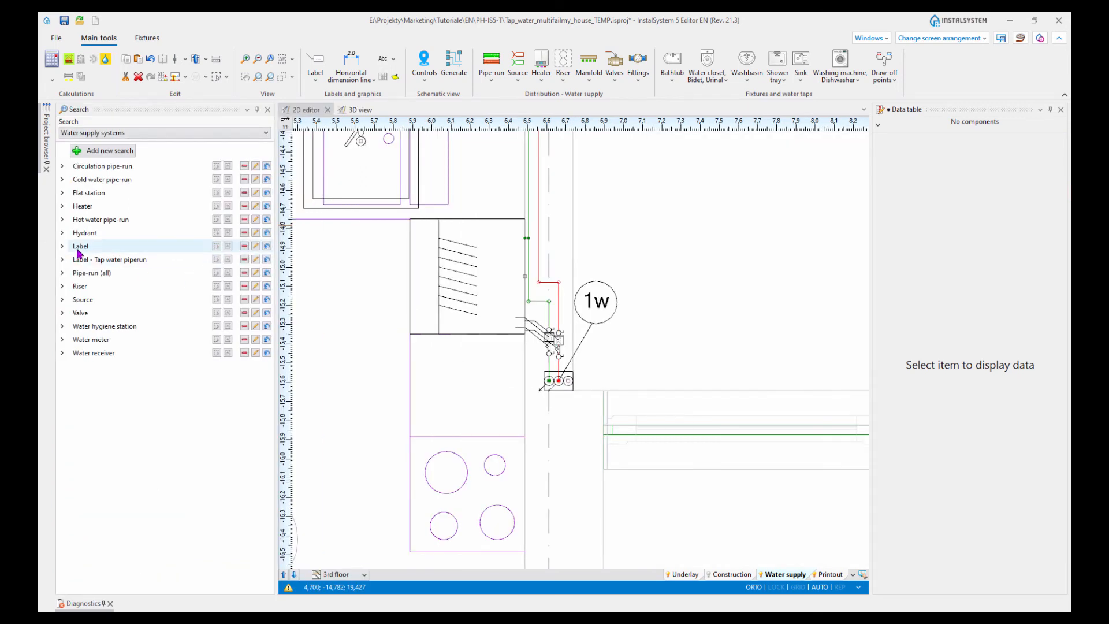
click(244, 248)
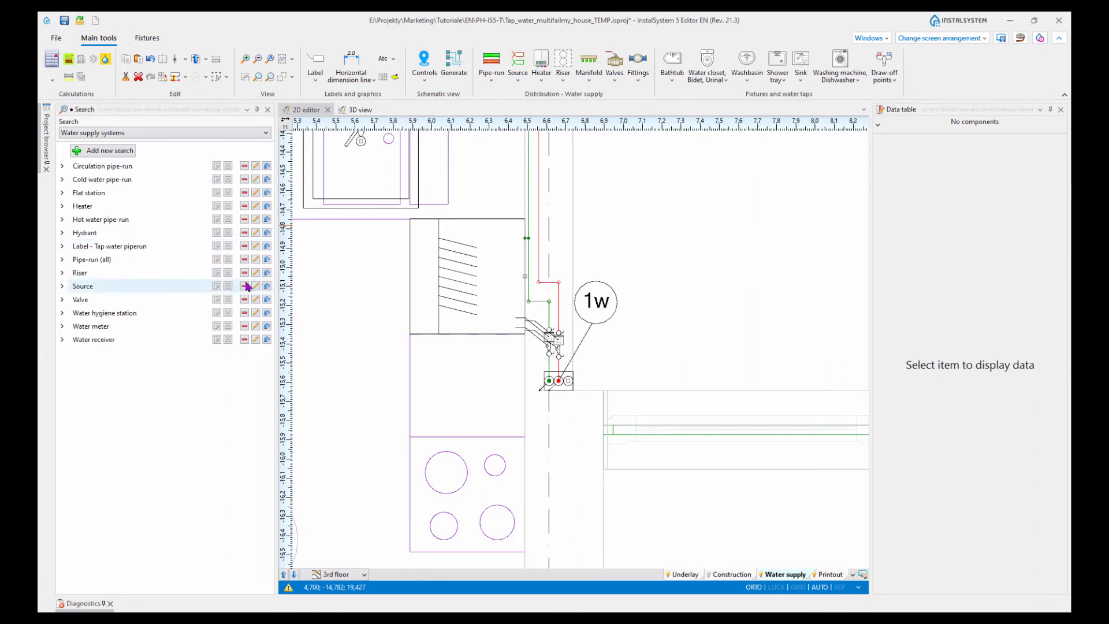
click(104, 152)
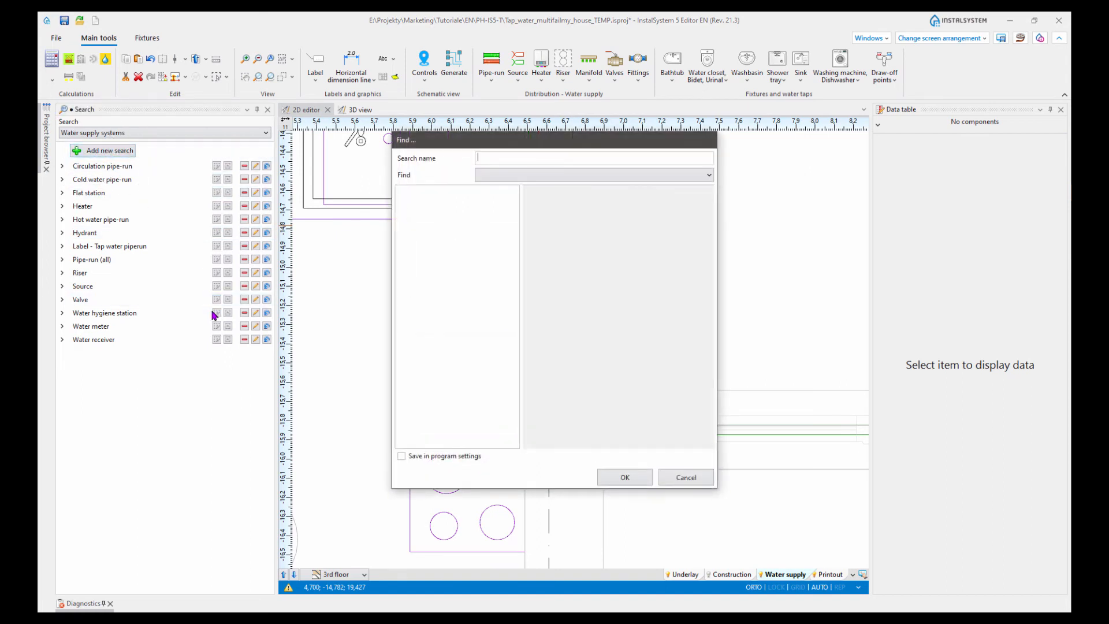
click(708, 175)
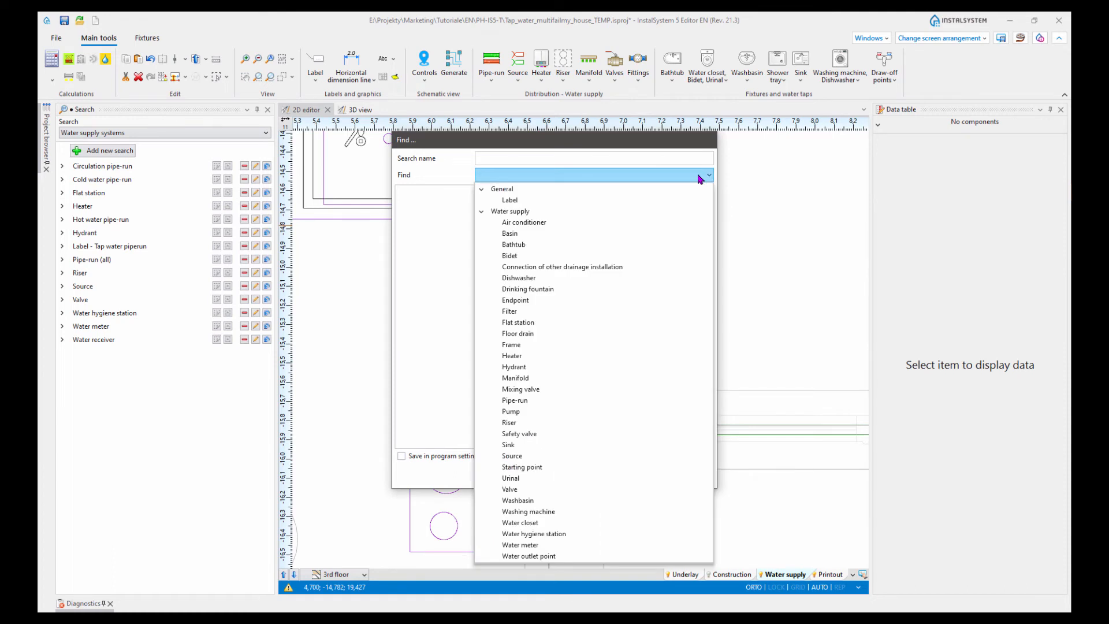
click(510, 201)
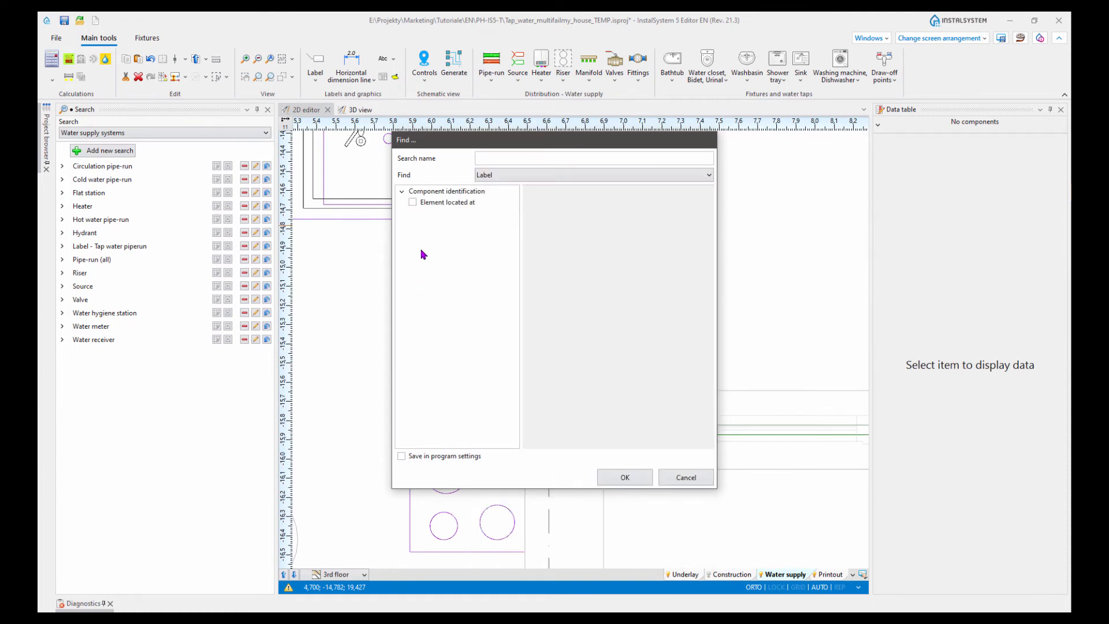
click(413, 202)
click(692, 202)
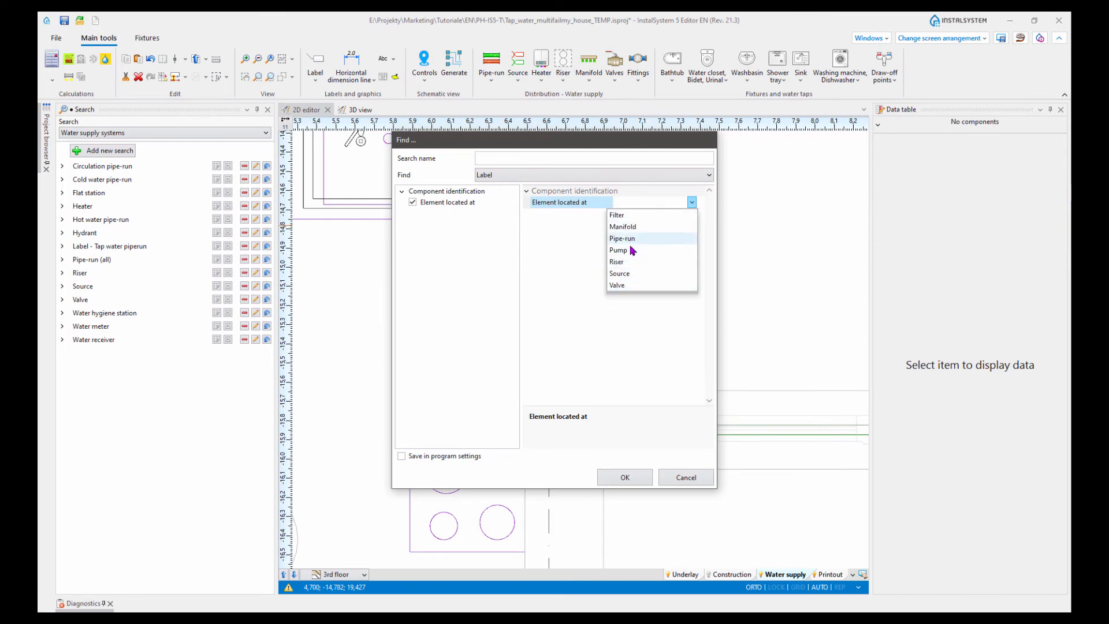
click(692, 204)
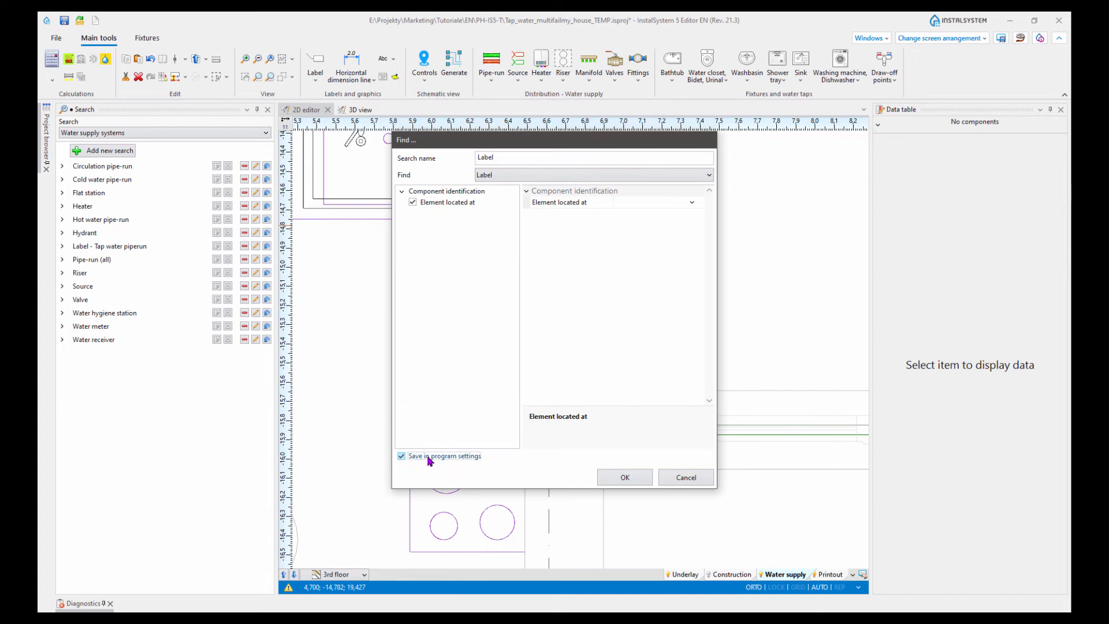
click(626, 478)
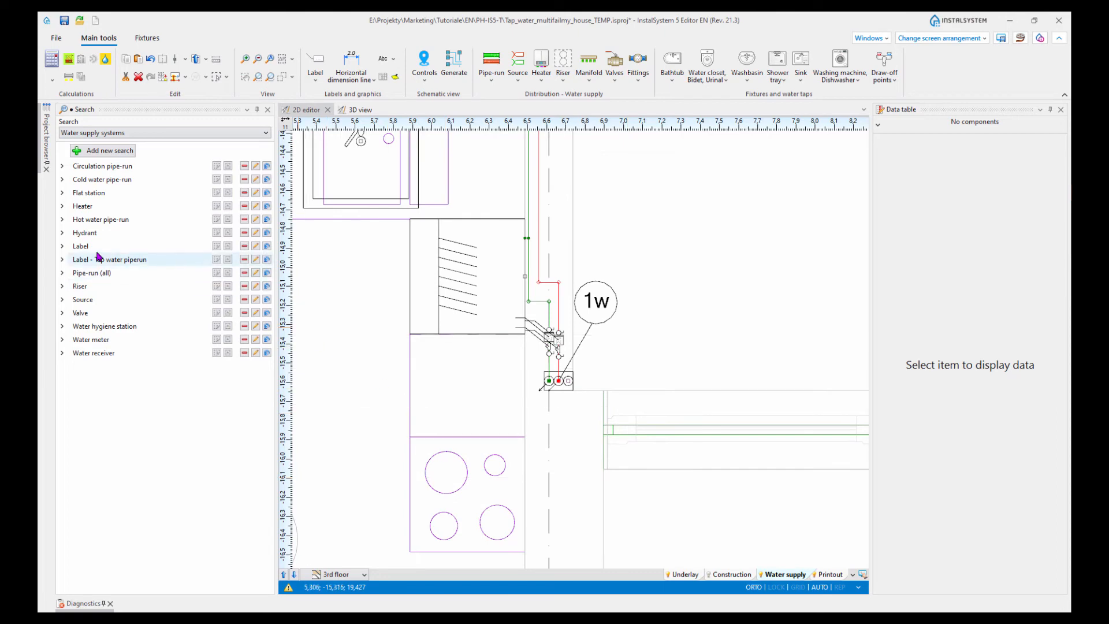
click(87, 252)
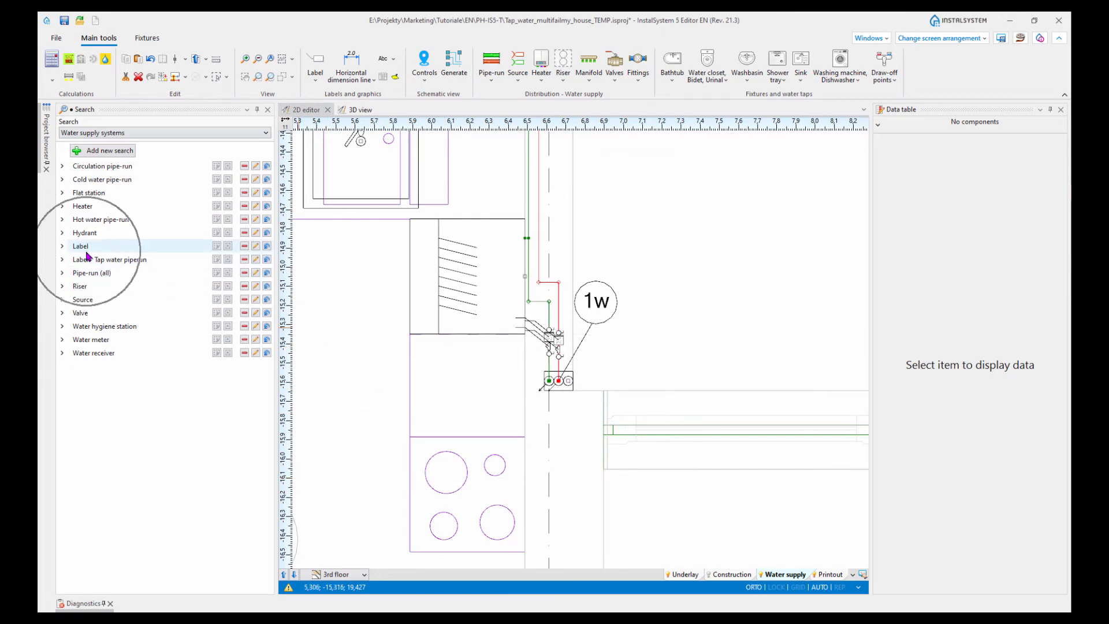
Step: Try to select all labels across the 3rd floor plan by applying the Label search to an area selection
scroll(492, 265, down, 5)
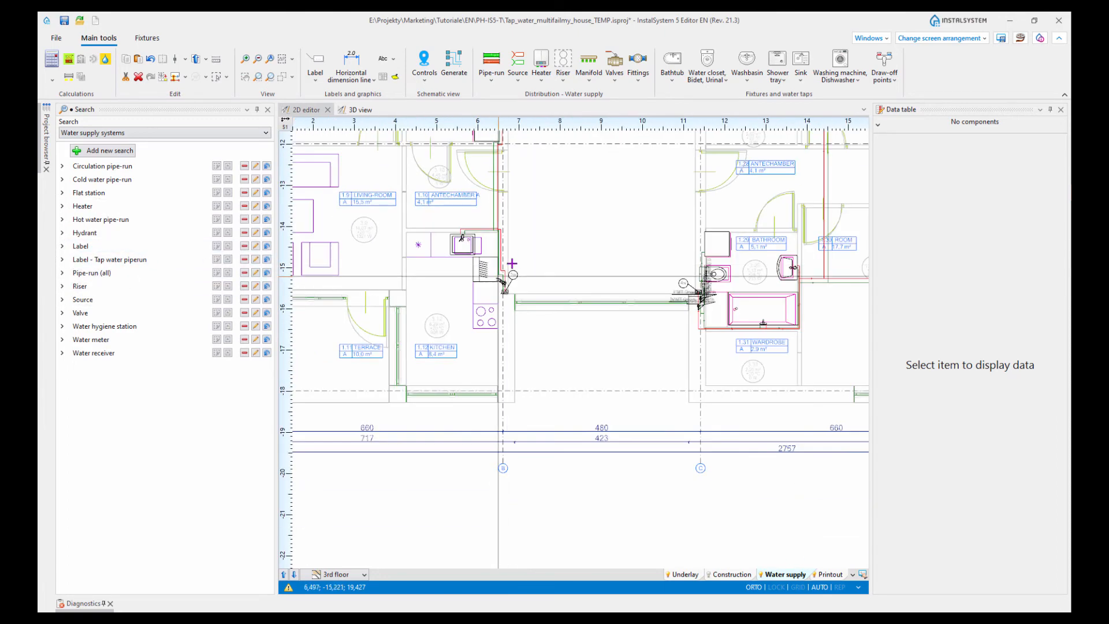
mouse_move(656, 270)
middle_down()
mouse_move(677, 372)
mouse_move(651, 366)
mouse_move(644, 384)
middle_up()
scroll(682, 423, down, 2)
scroll(682, 422, down, 1)
middle_drag(666, 335, 642, 363)
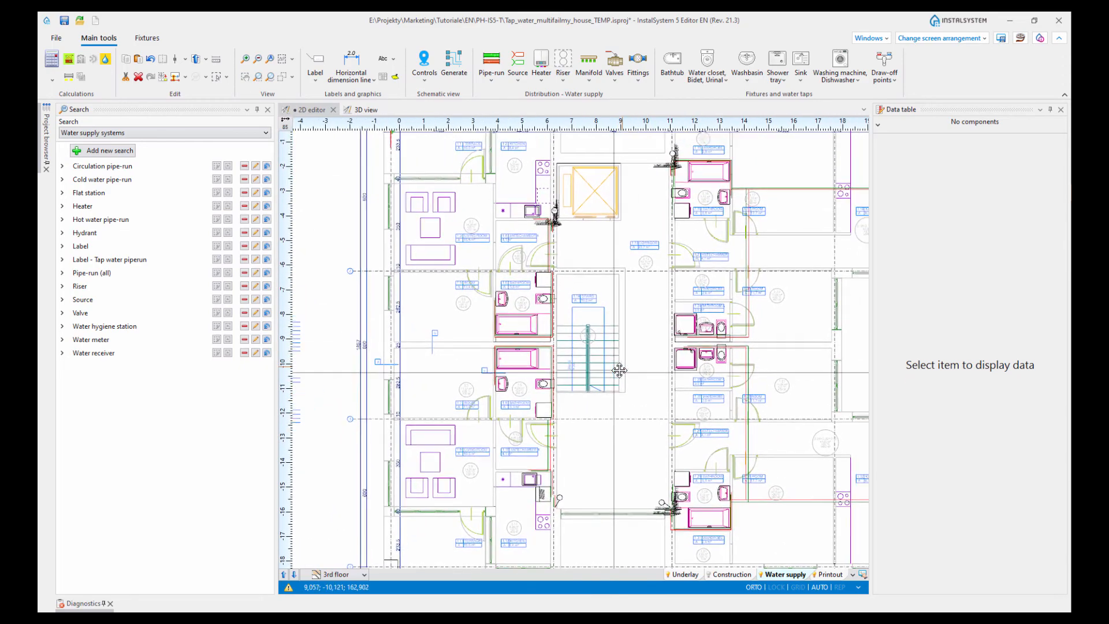
click(218, 247)
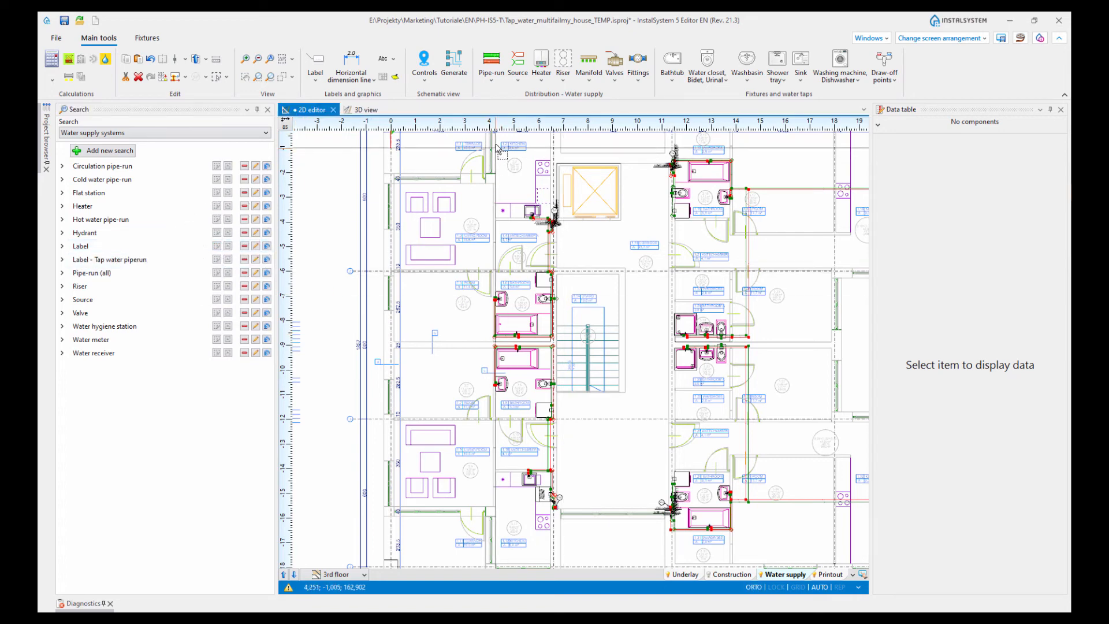
drag(496, 143, 773, 531)
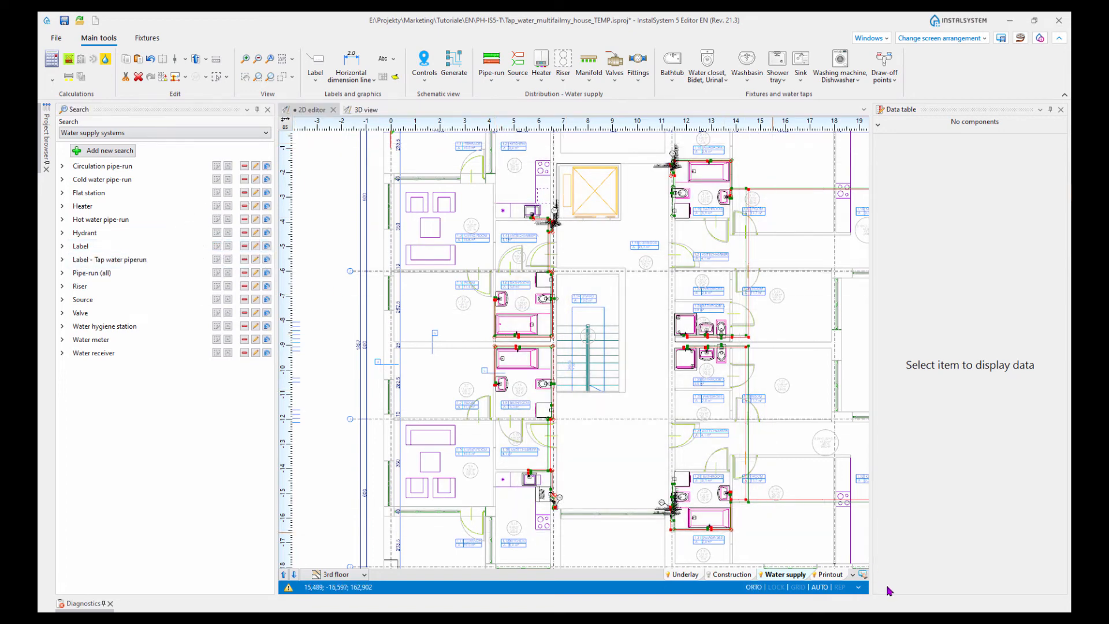
scroll(628, 438, down, 5)
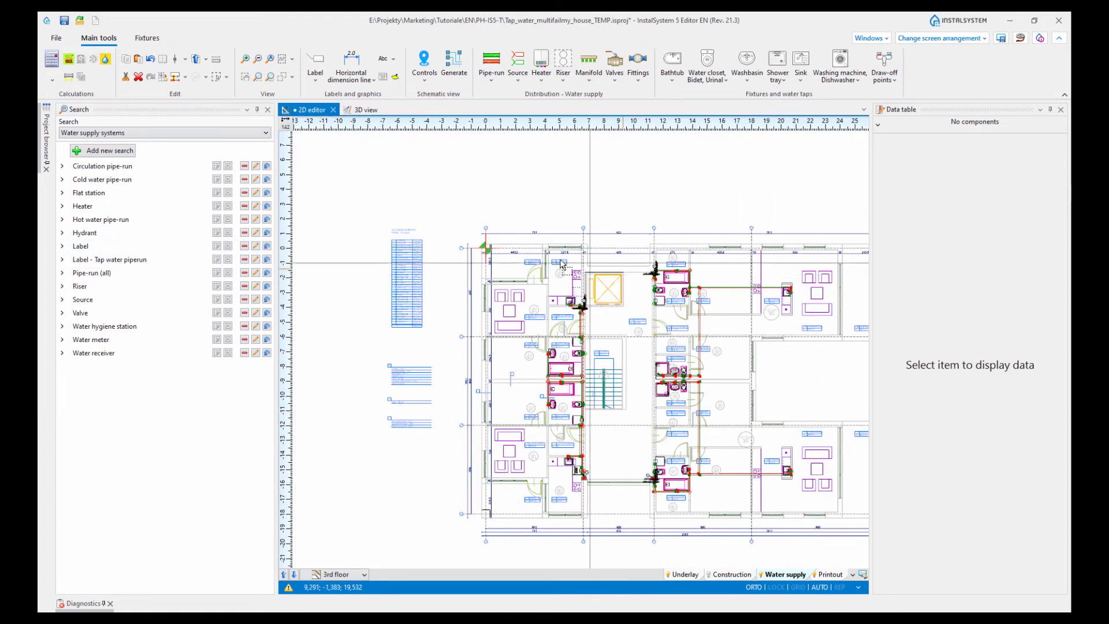
scroll(450, 381, up, 8)
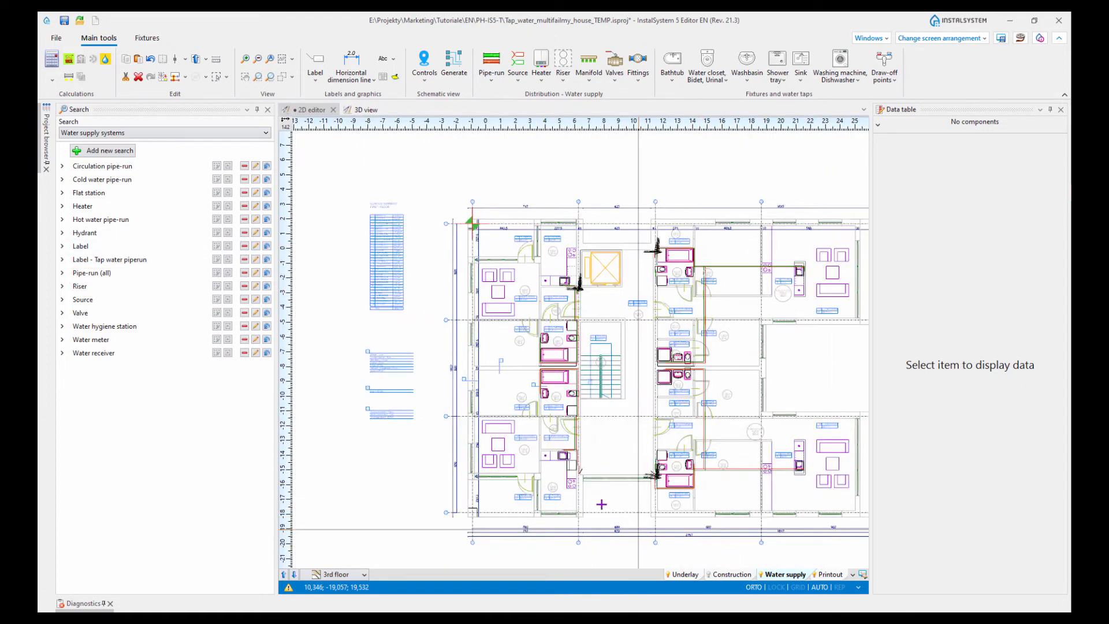
scroll(572, 382, up, 3)
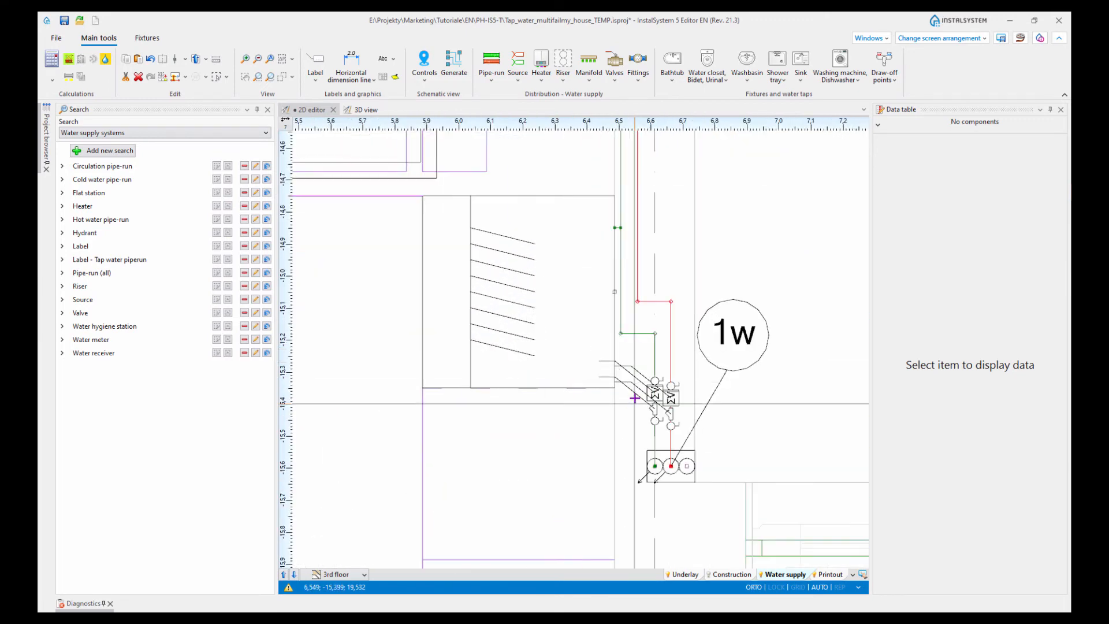
Step: Delete the Label search and recreate it as a label search named Label without any criteria, saved in the program settings
click(244, 246)
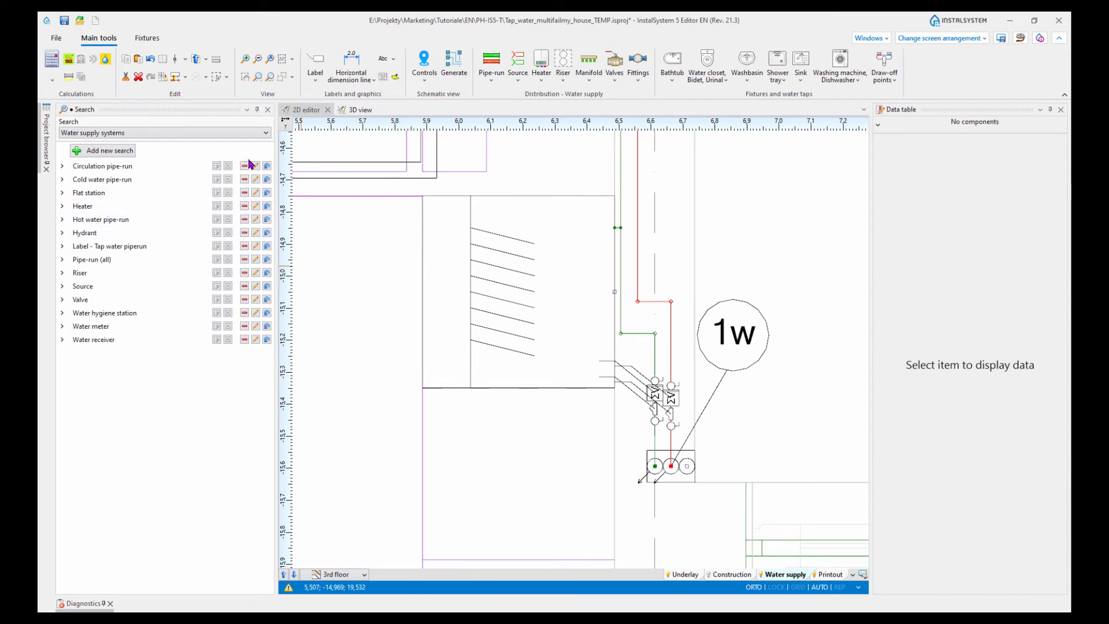
click(118, 151)
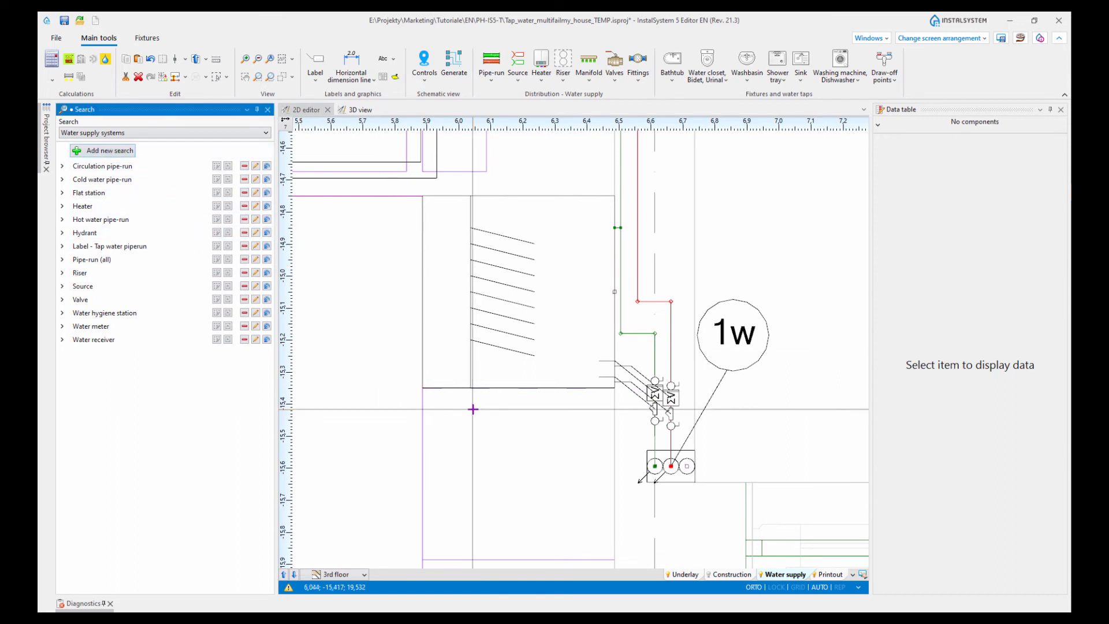
click(702, 177)
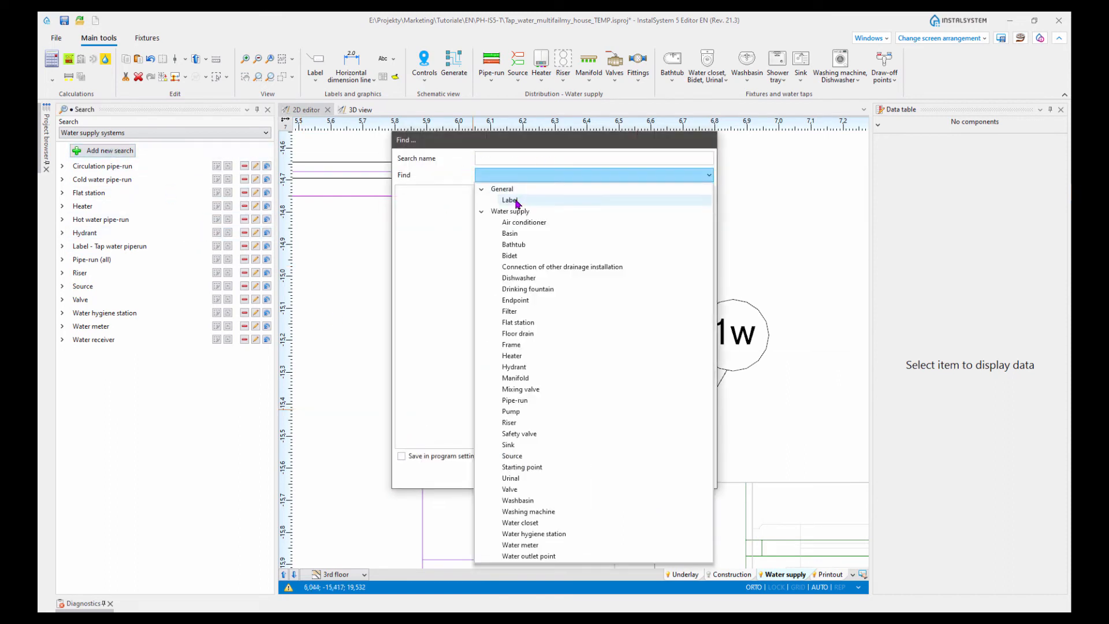
click(508, 202)
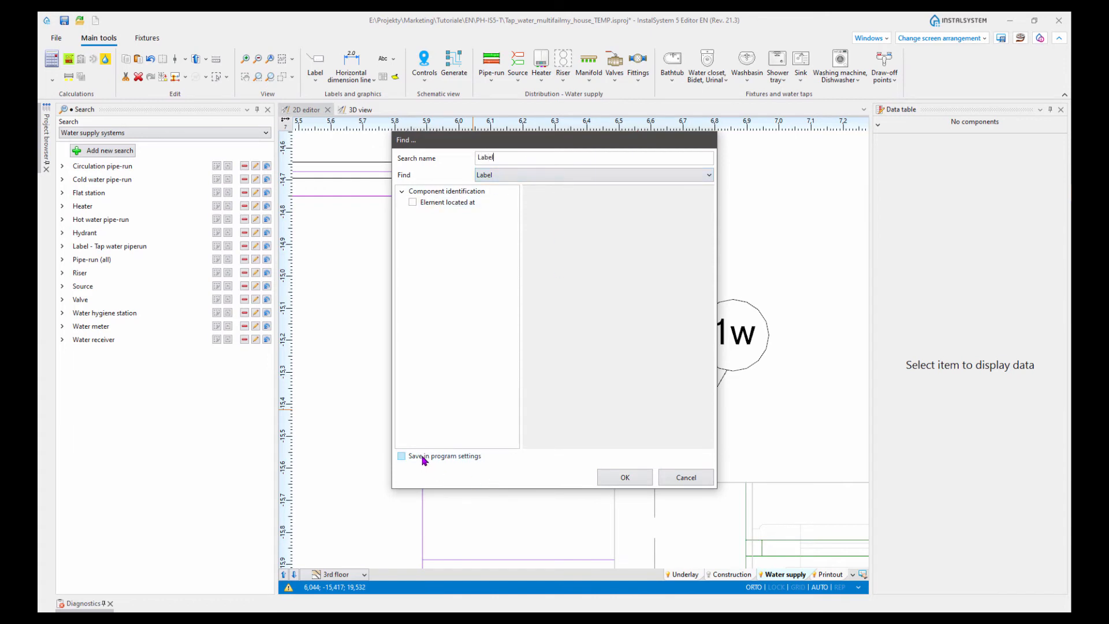
click(623, 477)
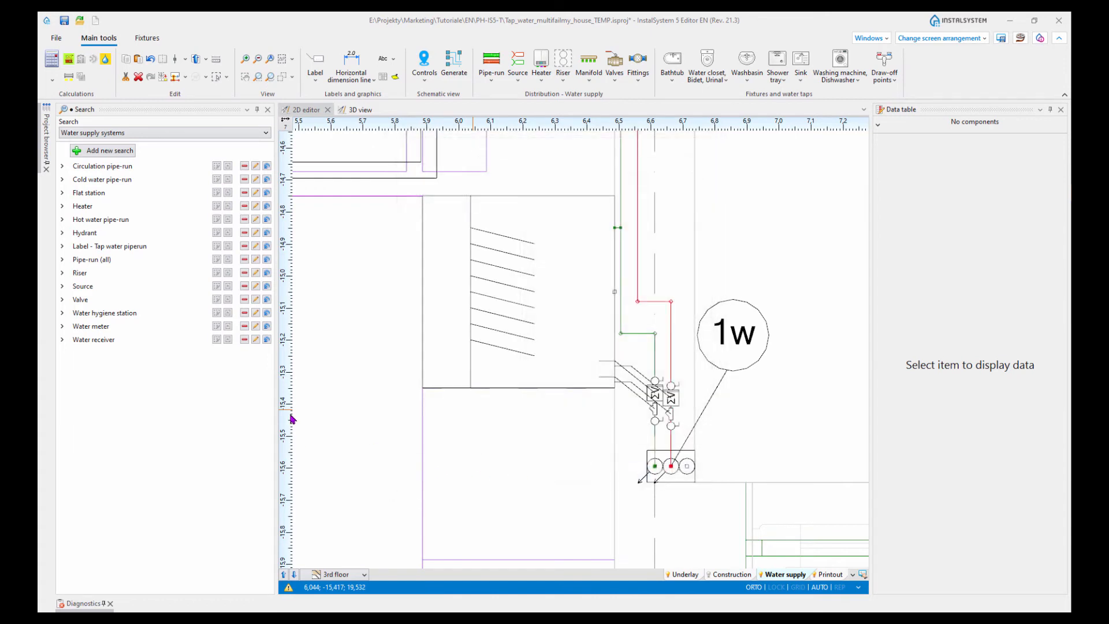
Step: Restrict selection with the Label search and delete the valve labels beside riser 1w and at the other 3rd floor shafts in view
click(216, 246)
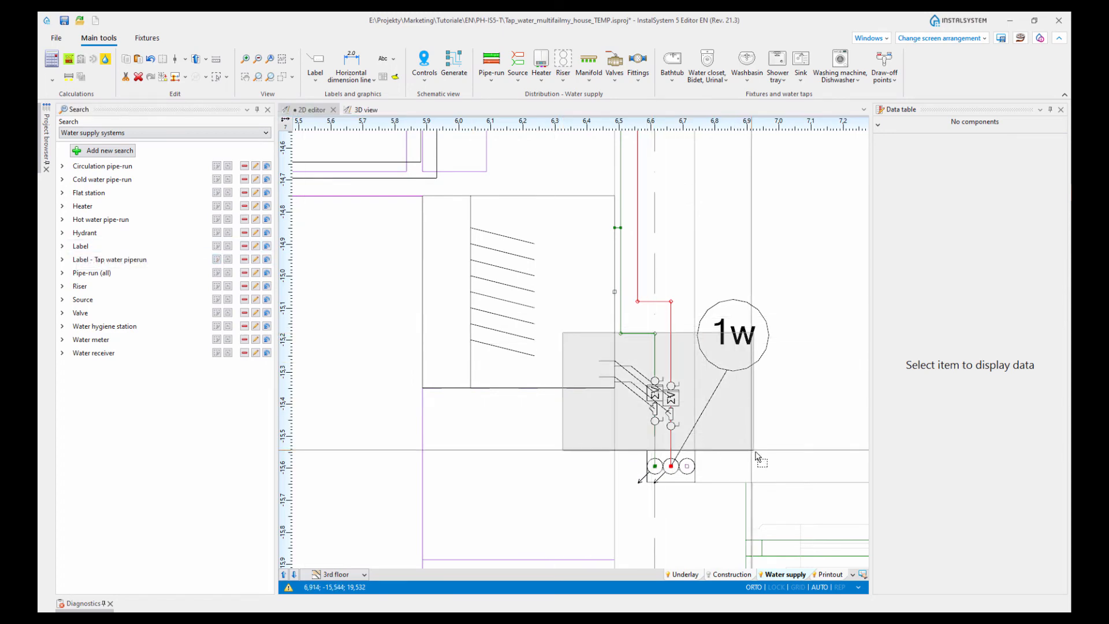
key(Escape)
scroll(782, 444, down, 5)
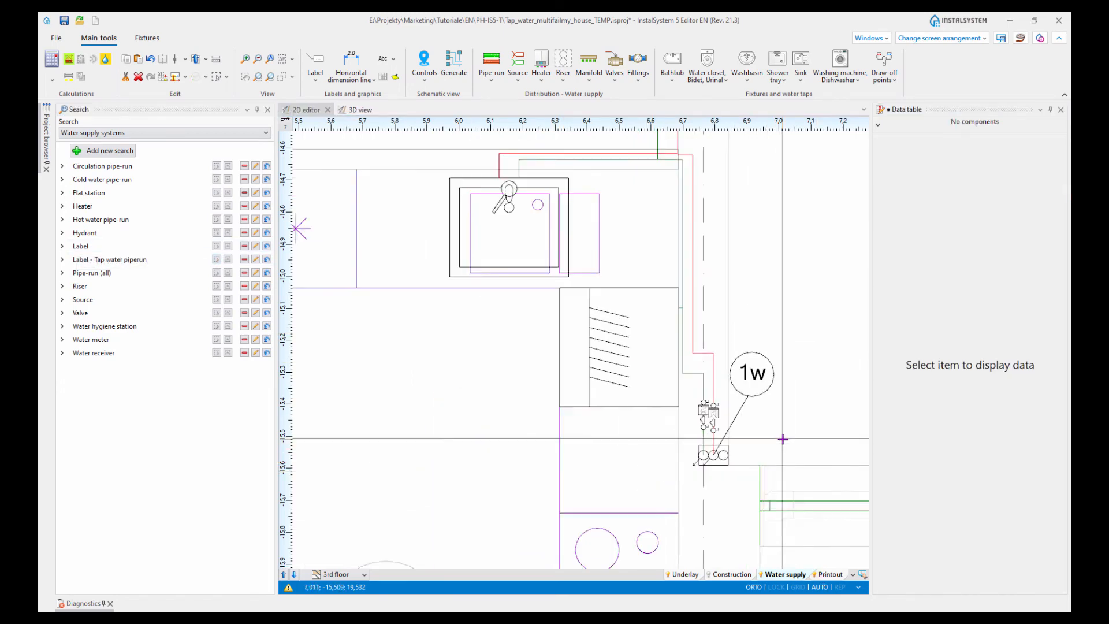
middle_drag(826, 332, 571, 399)
scroll(572, 399, down, 3)
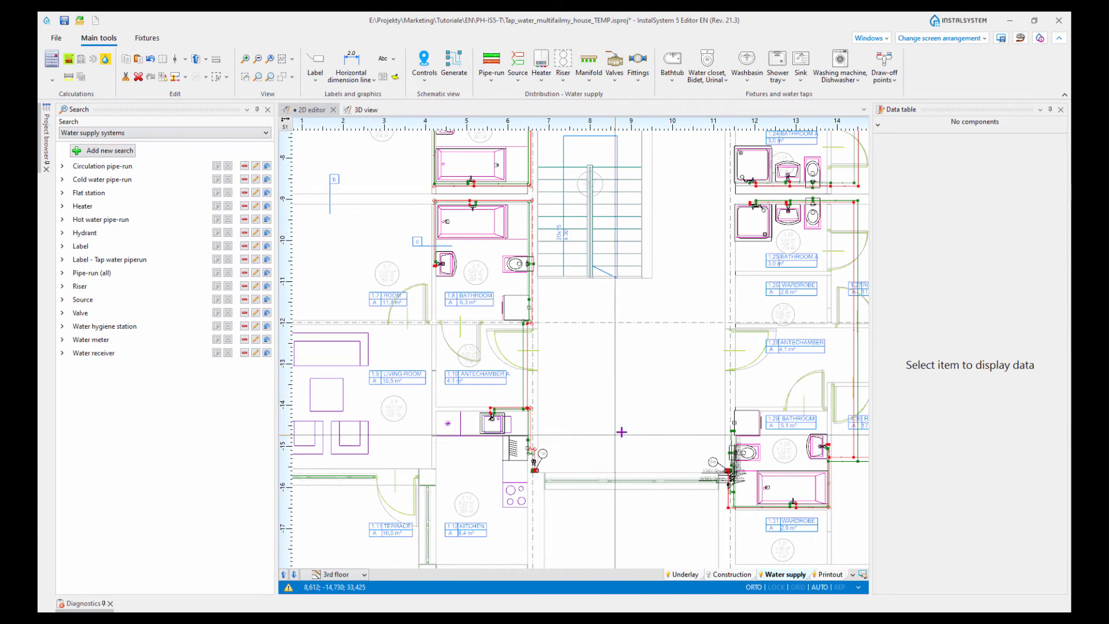
scroll(651, 376, down, 4)
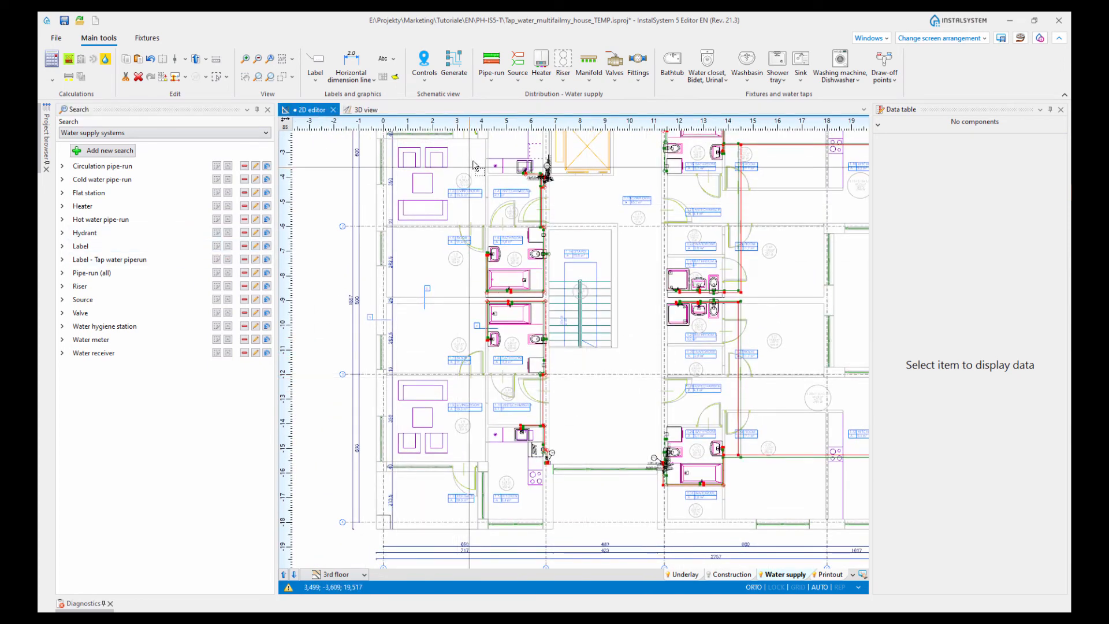
drag(687, 490, 710, 484)
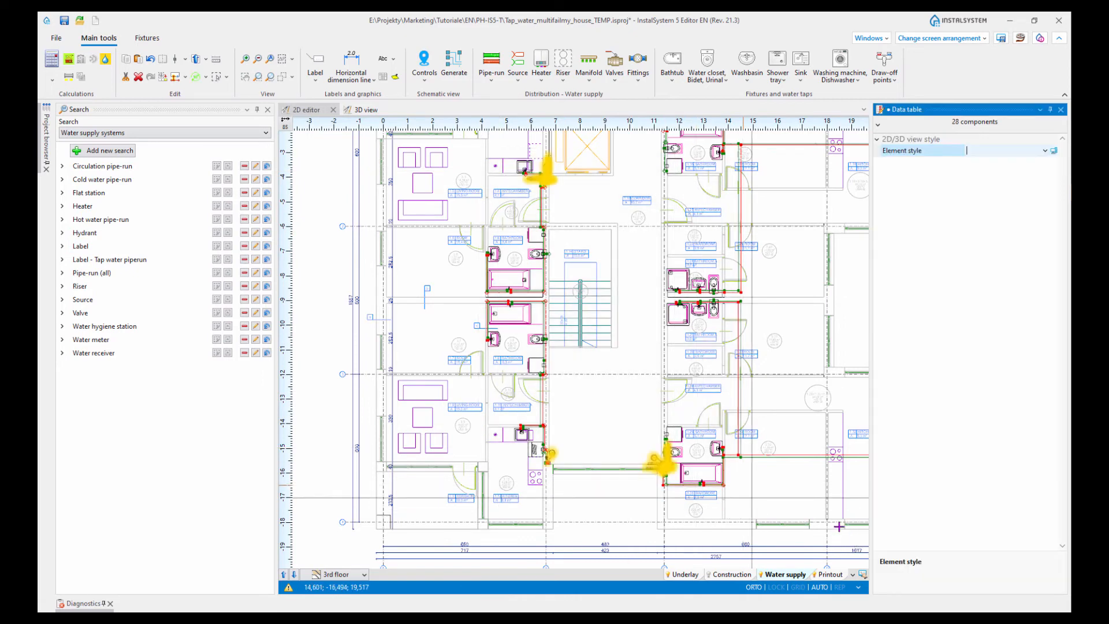
click(649, 412)
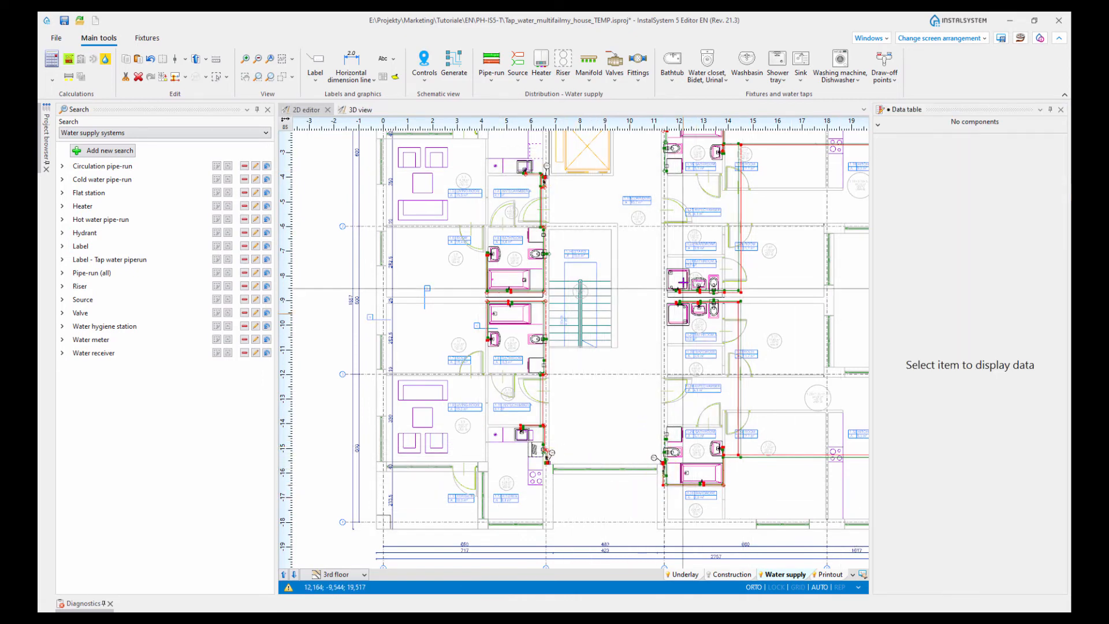
Step: Select and delete the floating labels at the riser beside the northern bathroom across the corridor from the elevator
middle_drag(648, 353, 658, 544)
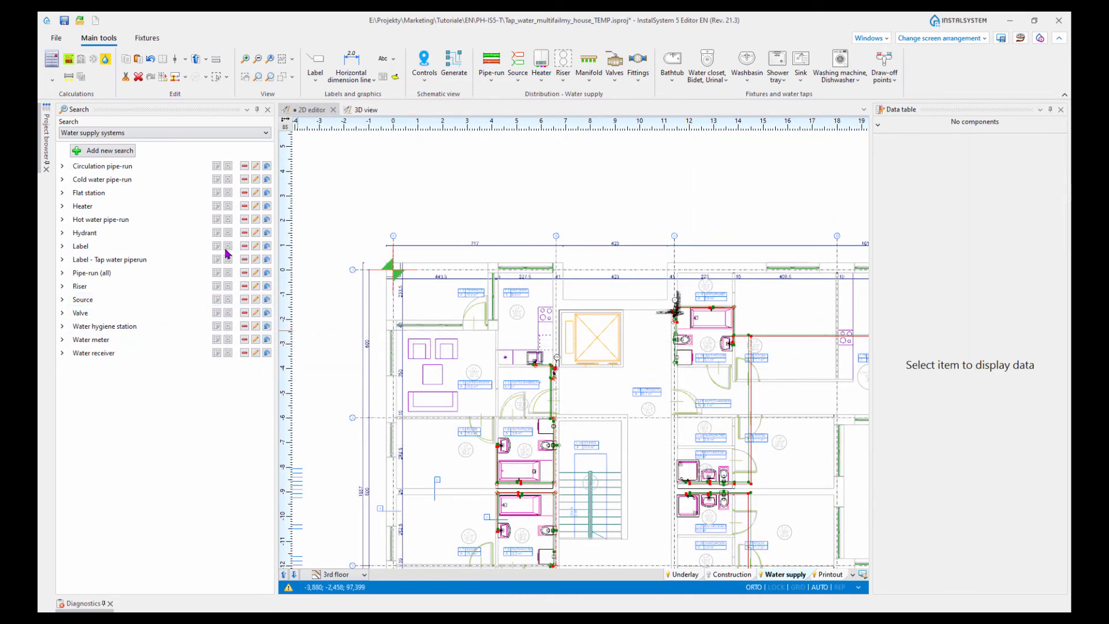
drag(623, 277, 727, 369)
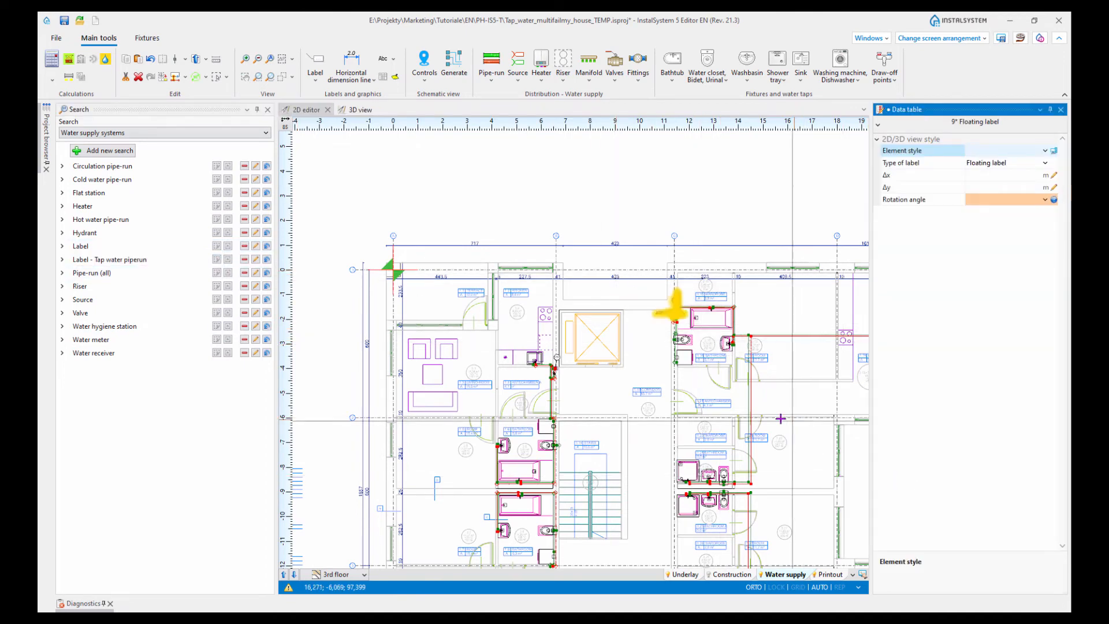
scroll(779, 416, up, 3)
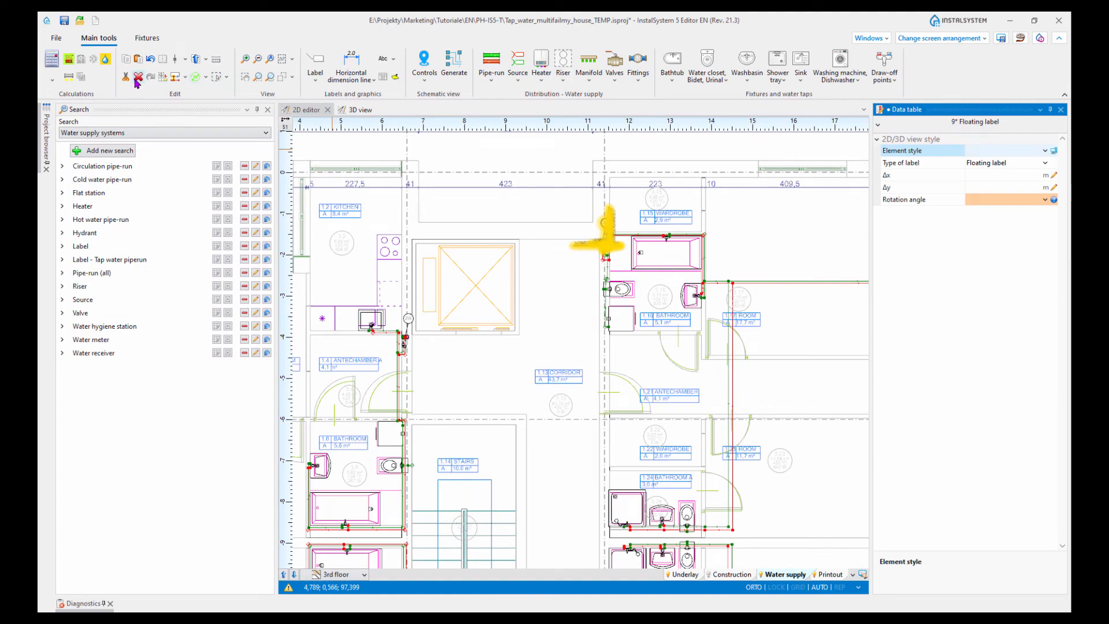
middle_drag(523, 471, 572, 322)
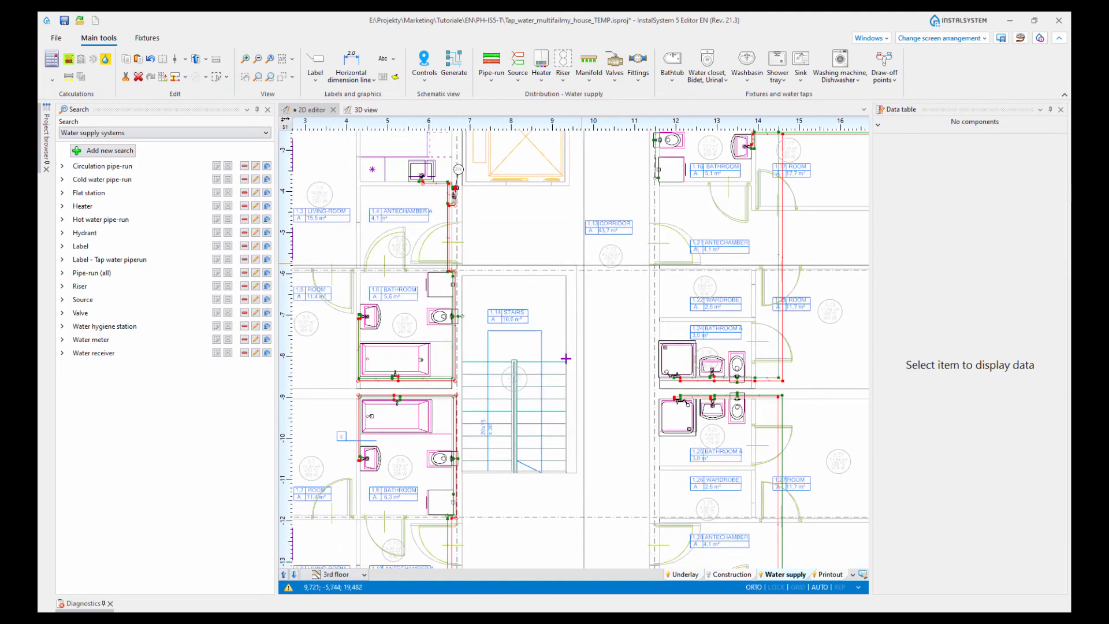
Step: Draw a circulation pipe-run at riser 1w linking the empty third riser point to the hot water pipe-run below the valves
middle_drag(536, 440, 633, 267)
scroll(566, 483, up, 8)
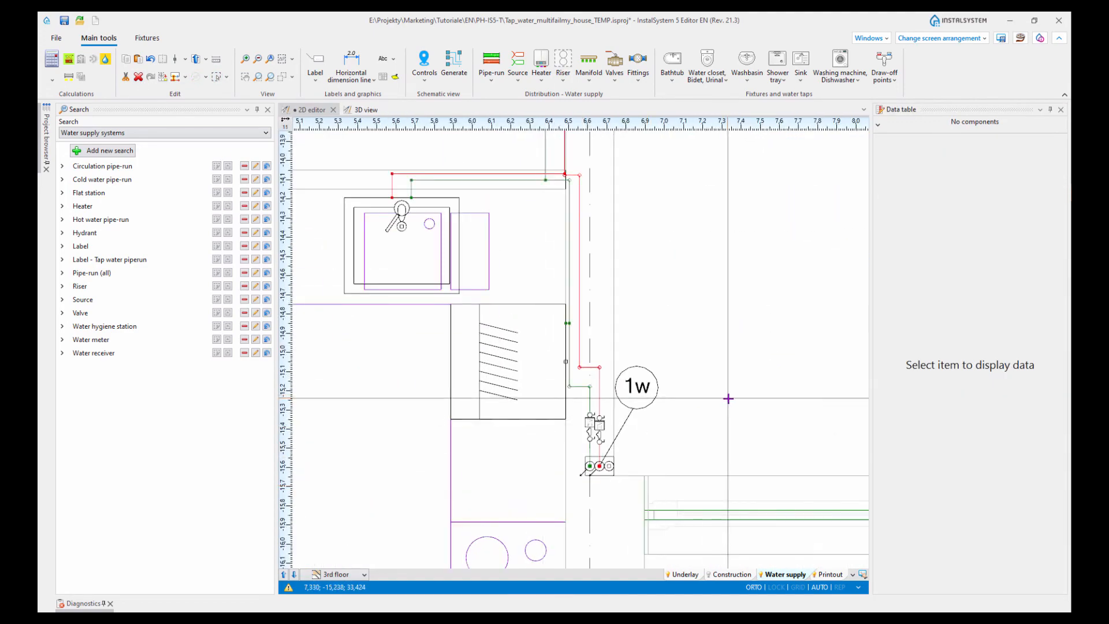
scroll(647, 452, up, 5)
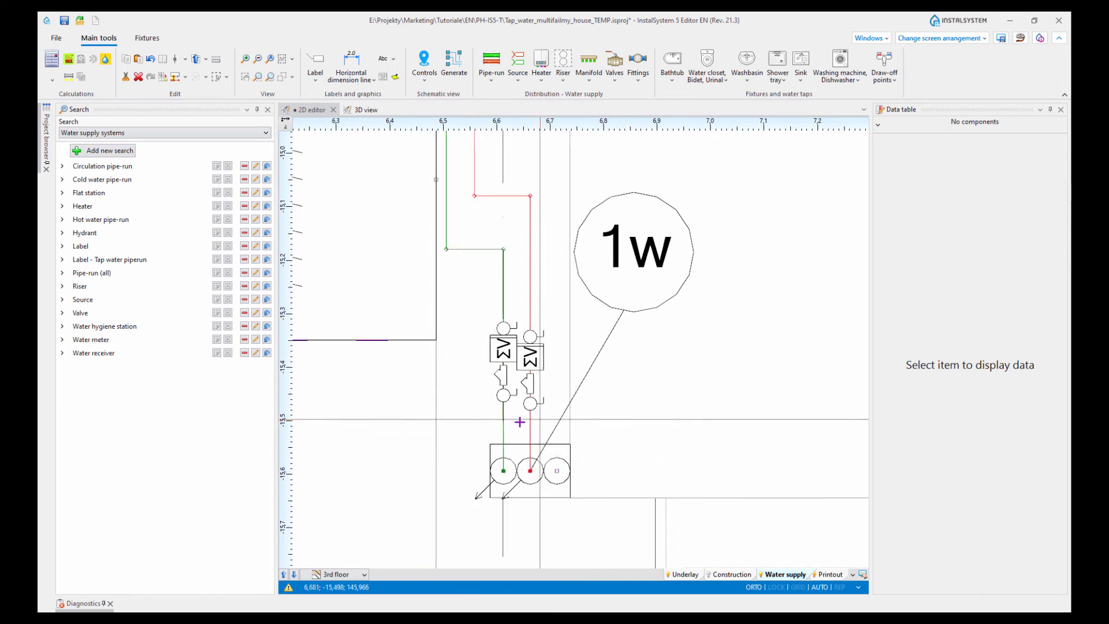
middle_drag(657, 475, 699, 466)
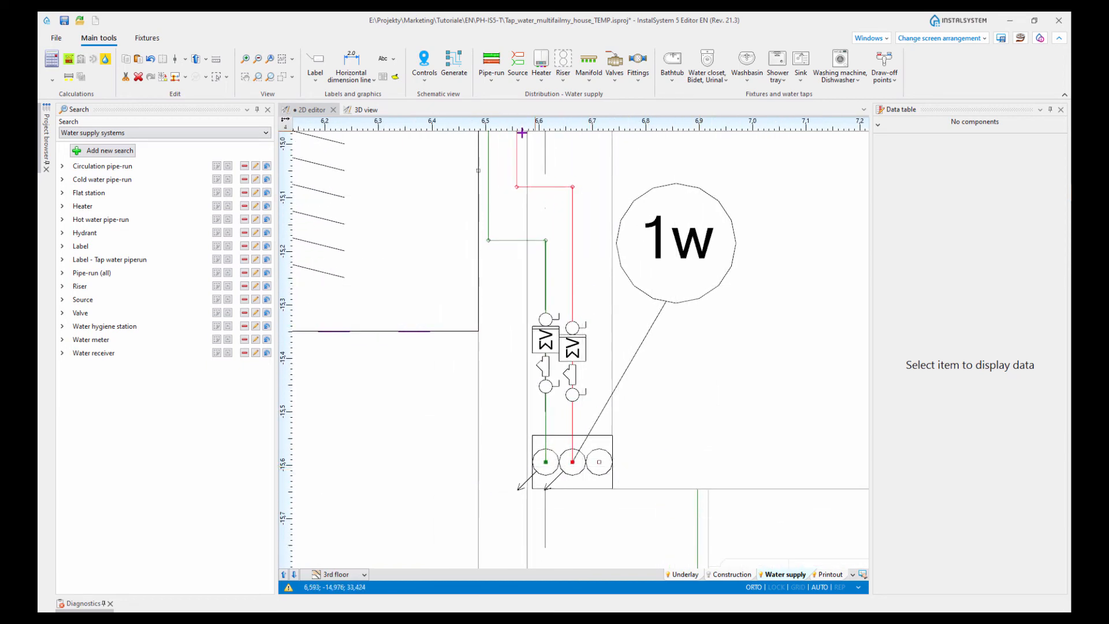
click(485, 85)
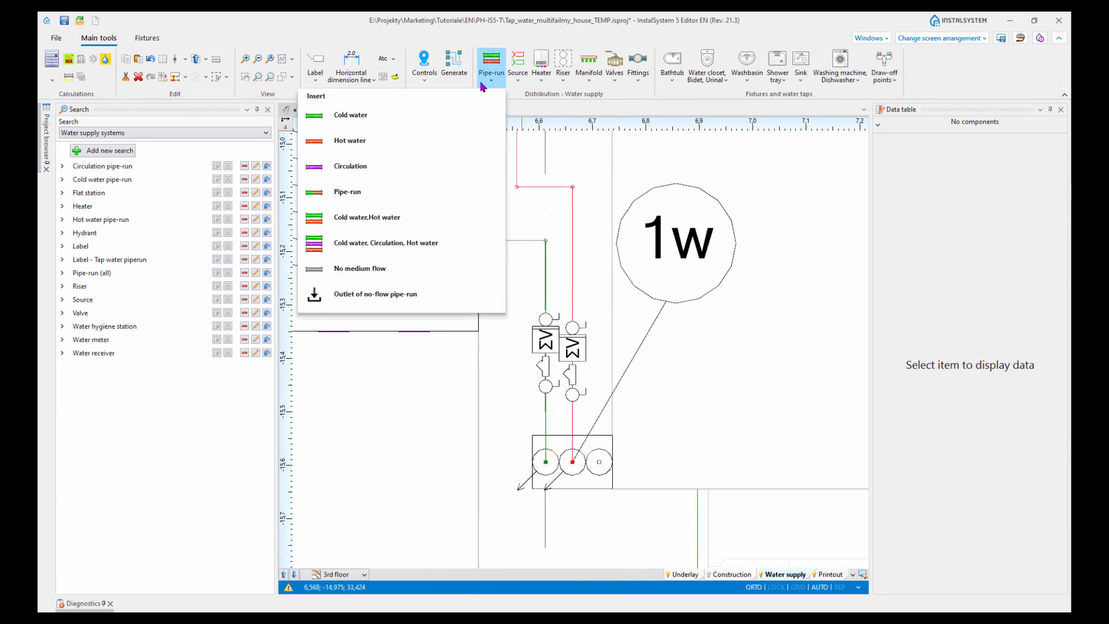
click(355, 168)
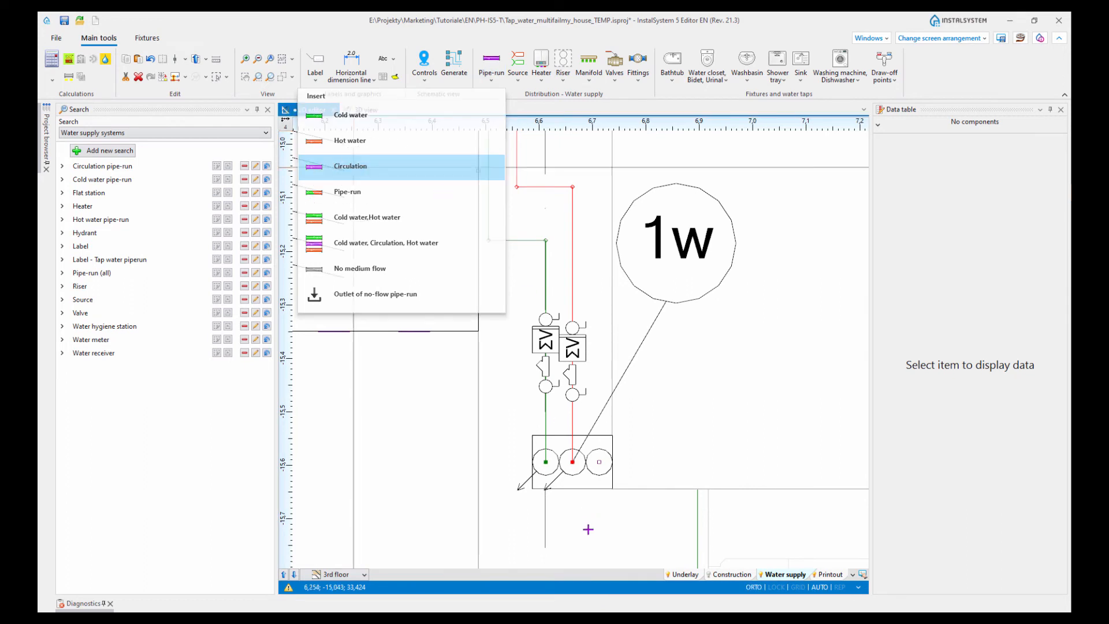
scroll(588, 527, up, 2)
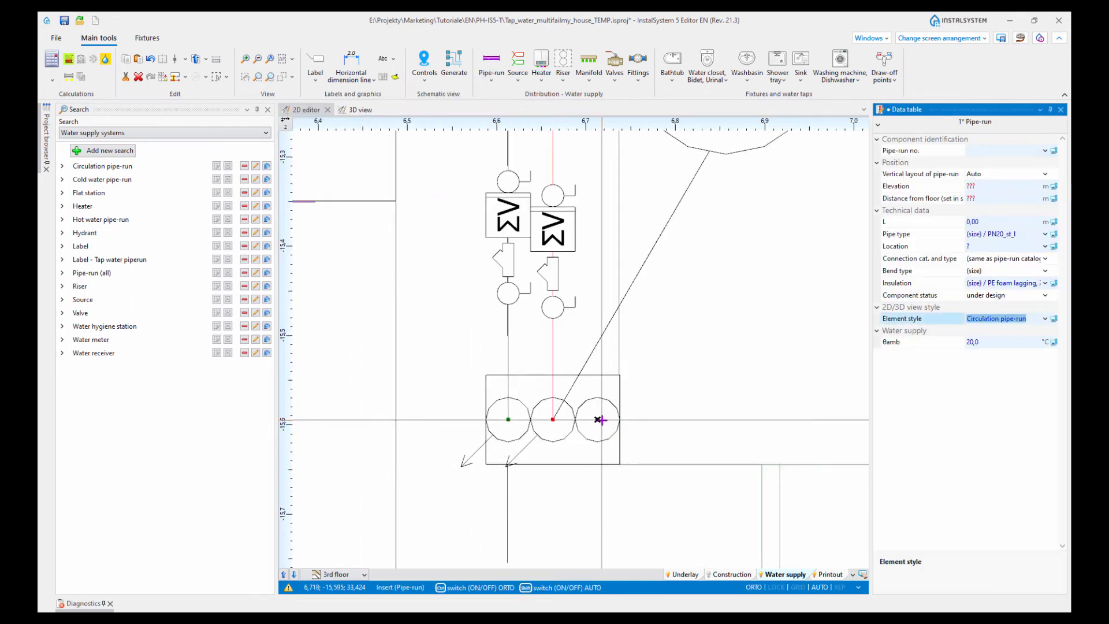
click(598, 419)
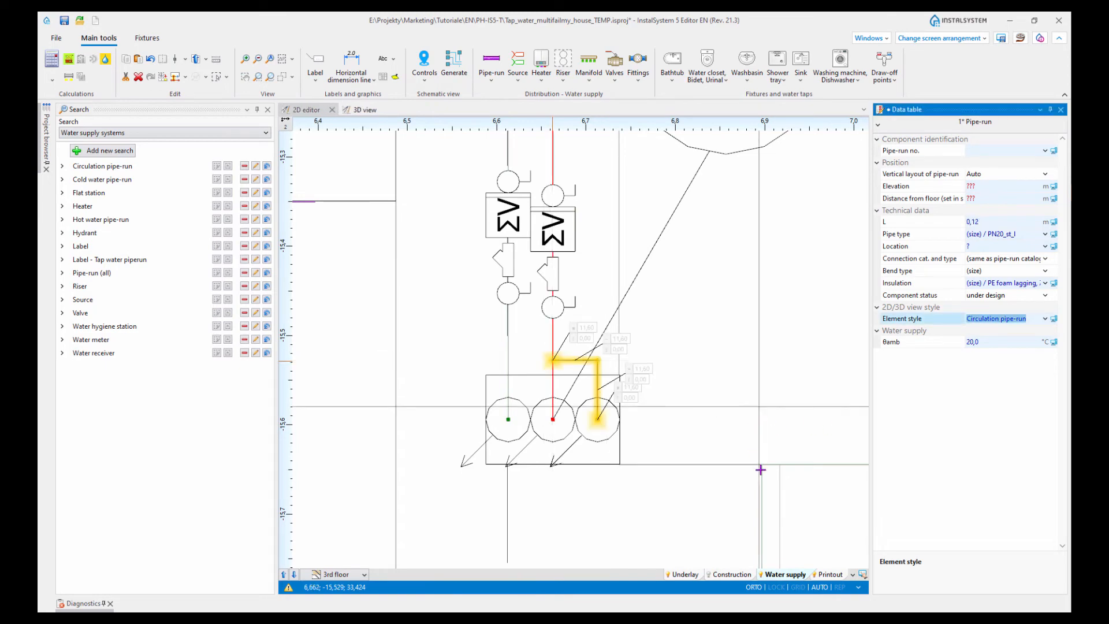
key(Escape)
Step: Look over the apartments along riser 1w on the 3rd floor and inspect the new circulation connection at the riser
scroll(820, 488, down, 7)
middle_drag(827, 490, 560, 450)
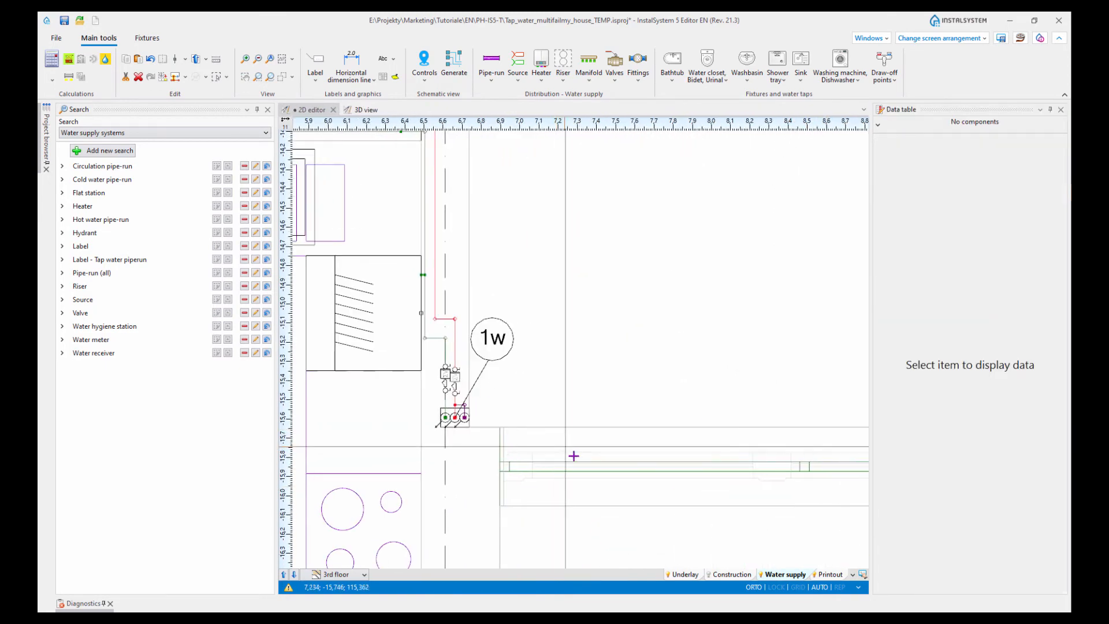
scroll(572, 455, down, 2)
middle_drag(693, 470, 599, 456)
middle_drag(444, 436, 651, 525)
scroll(652, 525, down, 2)
middle_drag(743, 414, 762, 462)
middle_drag(721, 347, 757, 445)
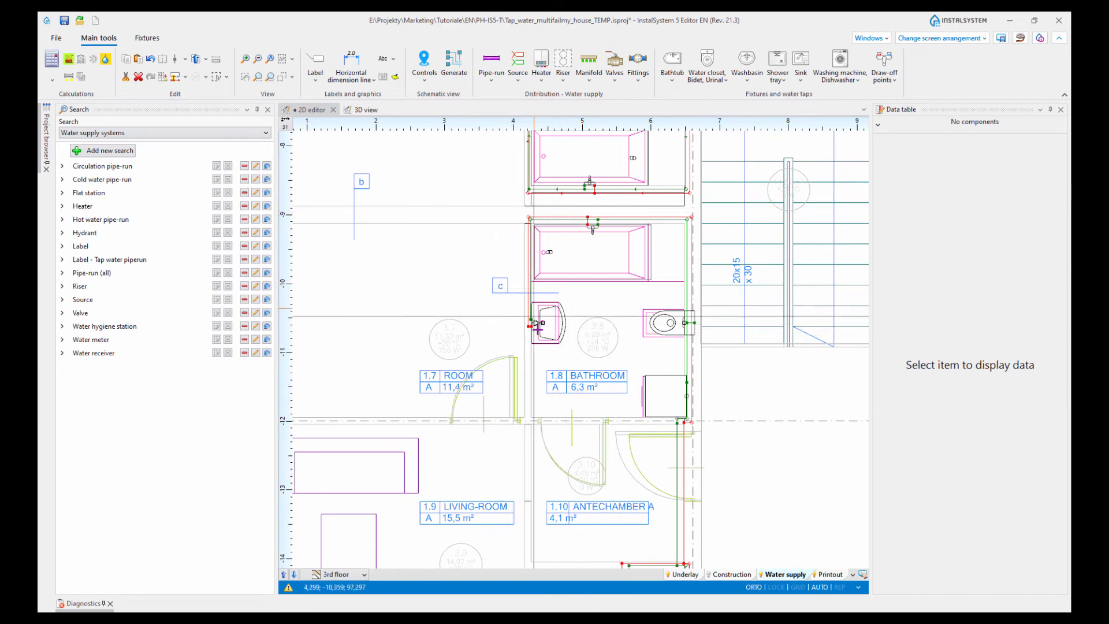
middle_drag(567, 352, 551, 334)
scroll(635, 433, down, 2)
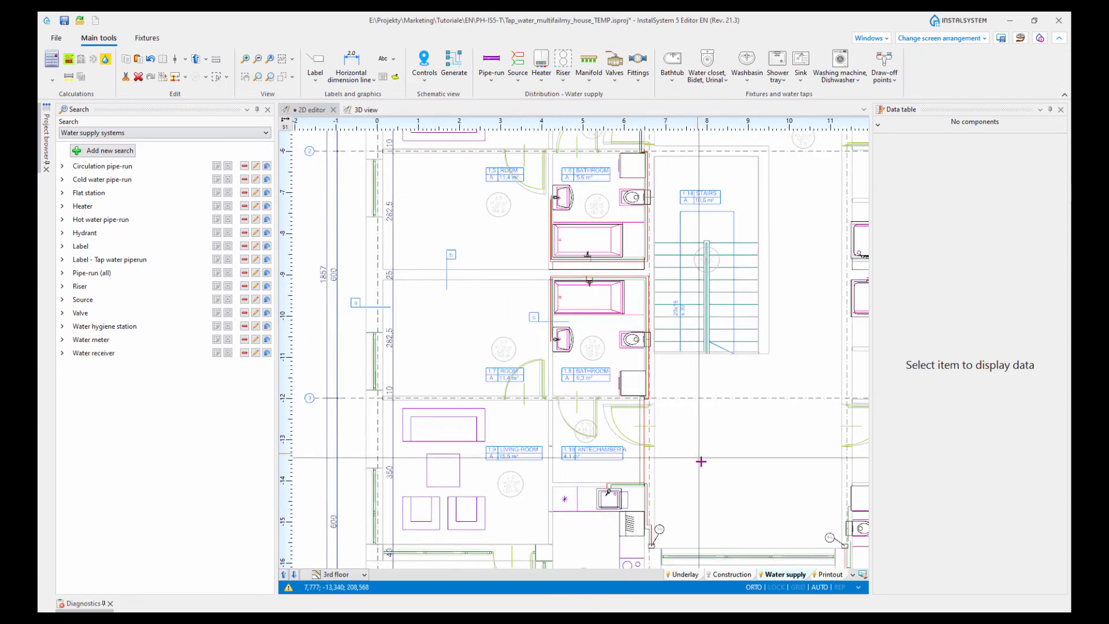
scroll(618, 414, up, 9)
scroll(639, 406, up, 2)
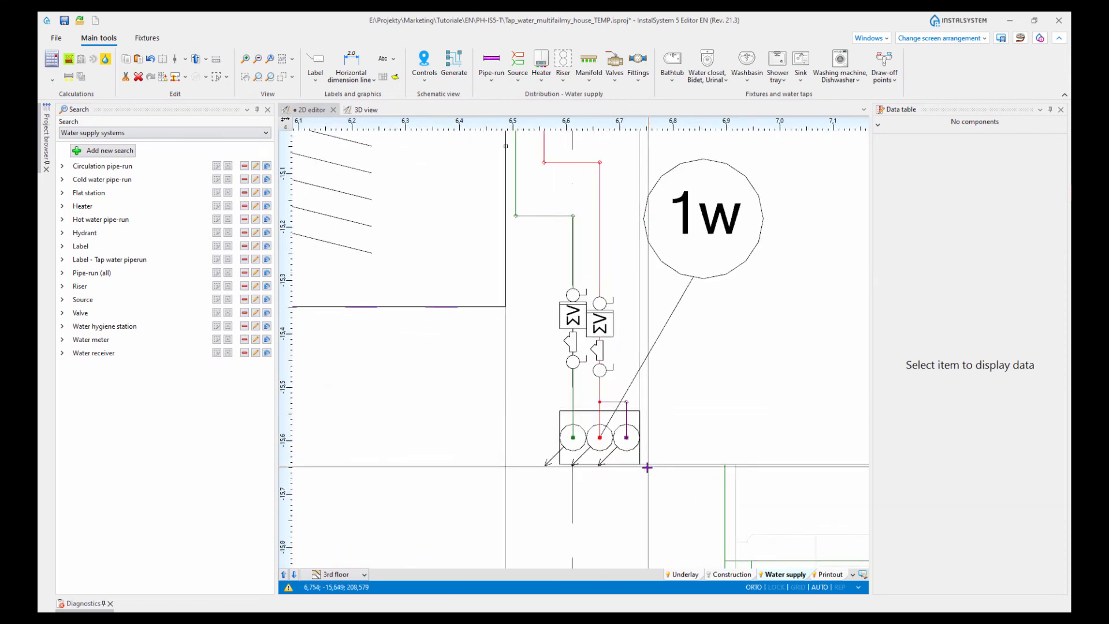
scroll(636, 458, up, 4)
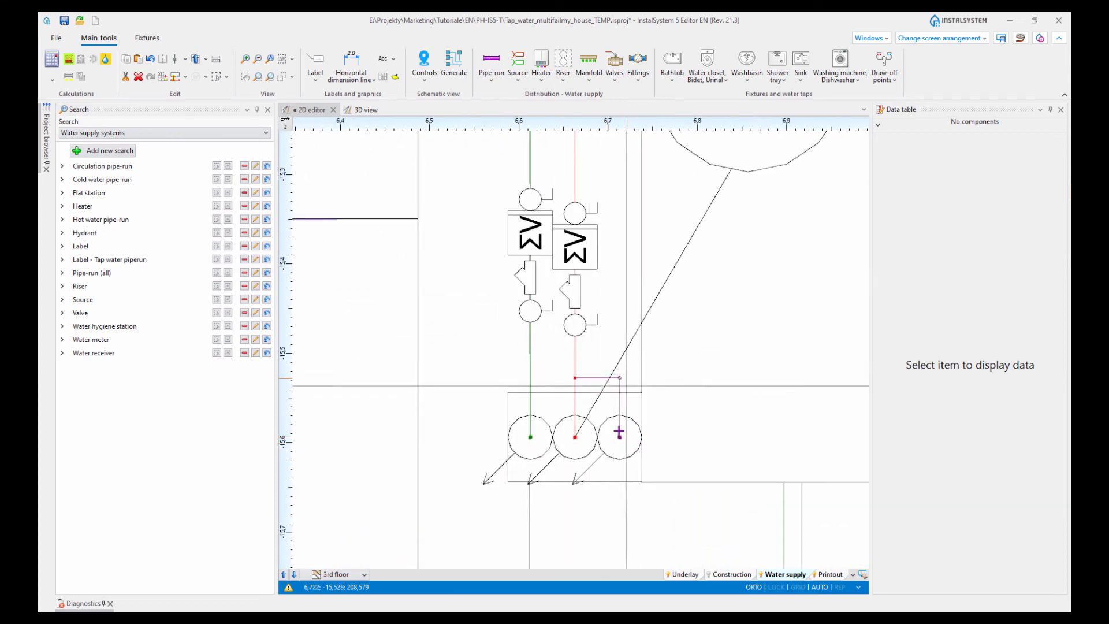
scroll(701, 436, down, 11)
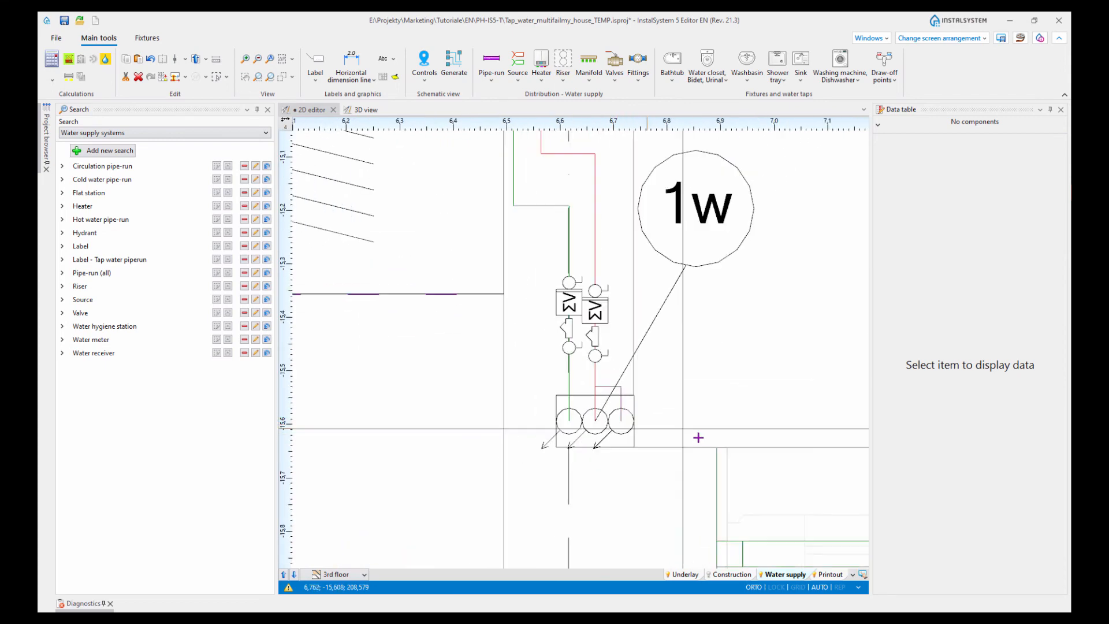
Step: Connect the empty riser point at riser 4w to the adjacent hot water pipe-run with a circulation pipe-run
middle_drag(773, 439, 411, 402)
scroll(532, 414, down, 2)
scroll(730, 413, up, 8)
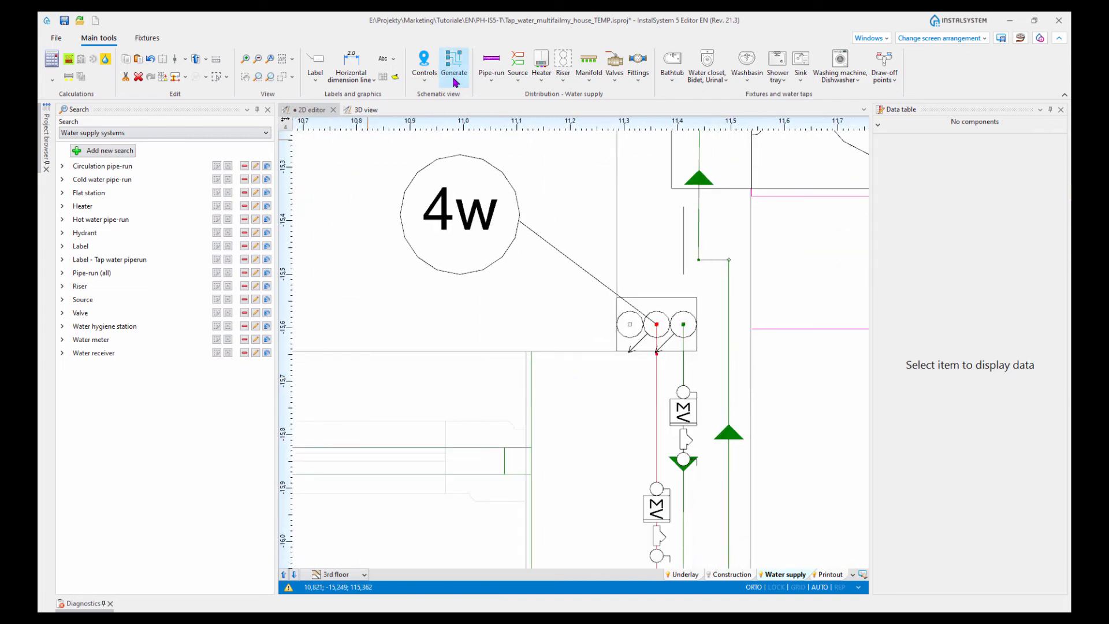
click(630, 352)
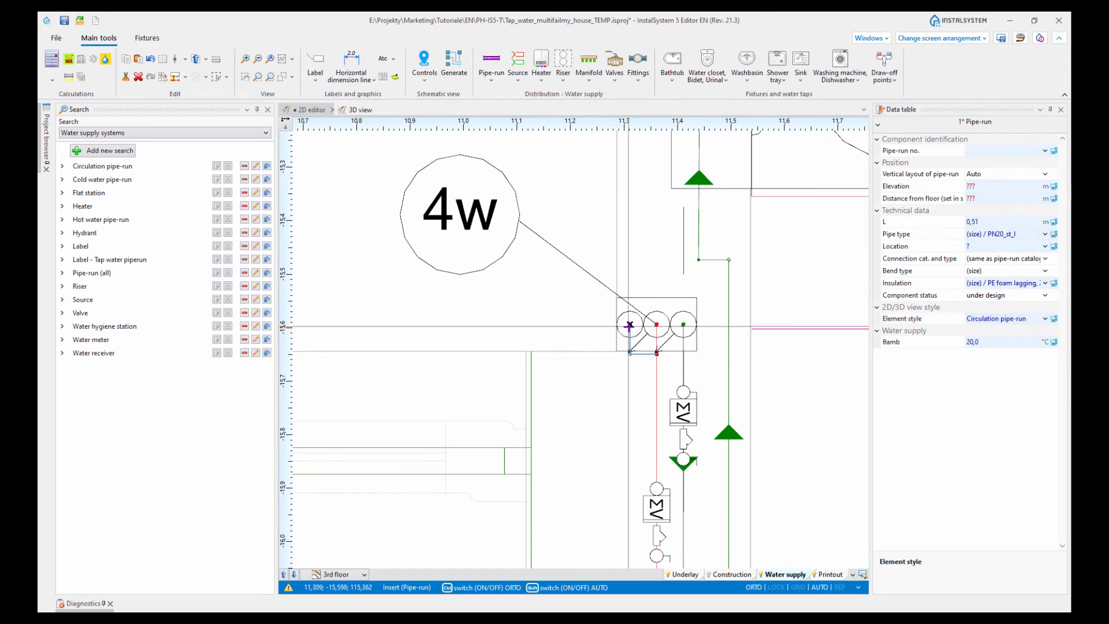
Step: Draw a circulation pipe-run from the empty riser point beside the northern bathroom, across from the elevator, to the hot water pipe-run
scroll(526, 367, down, 3)
middle_drag(564, 306, 606, 524)
scroll(624, 238, down, 1)
middle_drag(625, 238, 651, 488)
scroll(651, 488, down, 3)
middle_drag(652, 309, 657, 490)
scroll(637, 382, up, 3)
scroll(687, 295, up, 5)
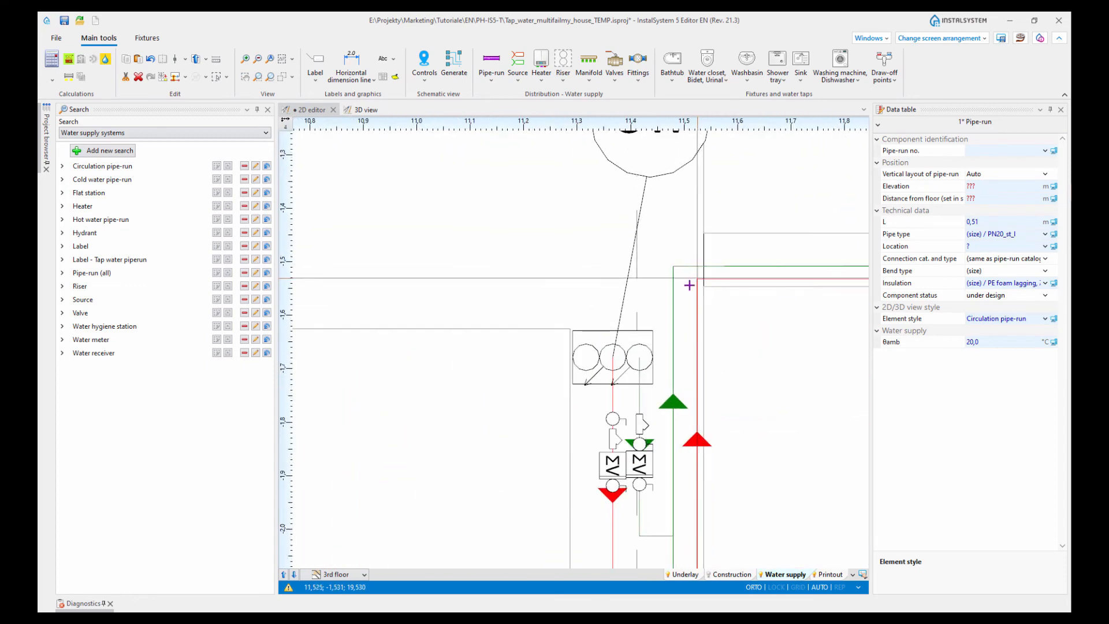
click(491, 60)
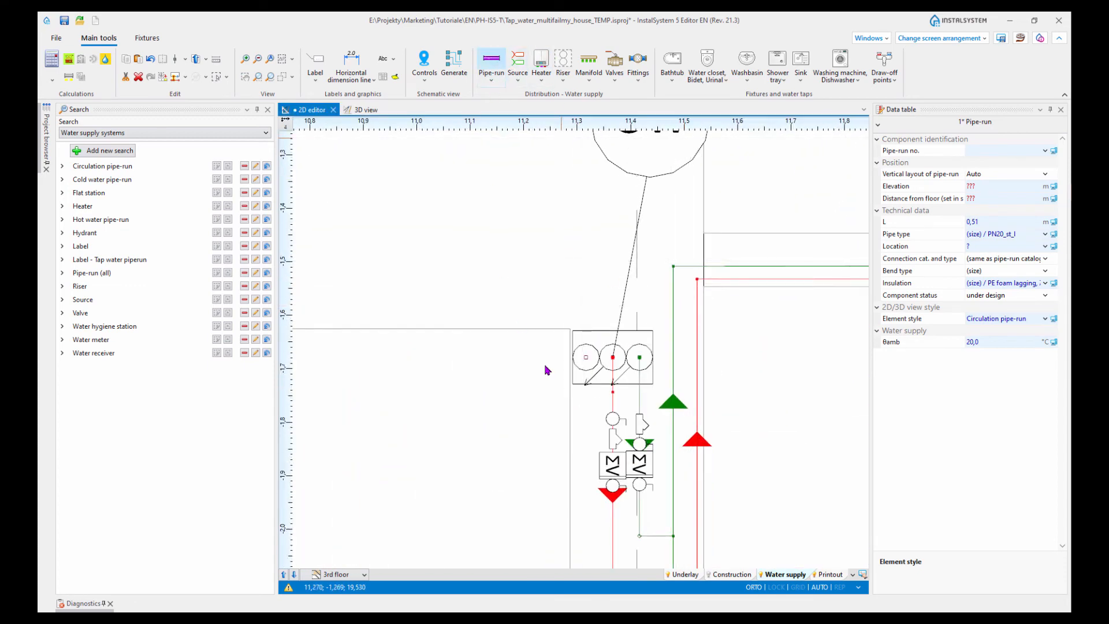
click(586, 357)
click(587, 392)
click(613, 396)
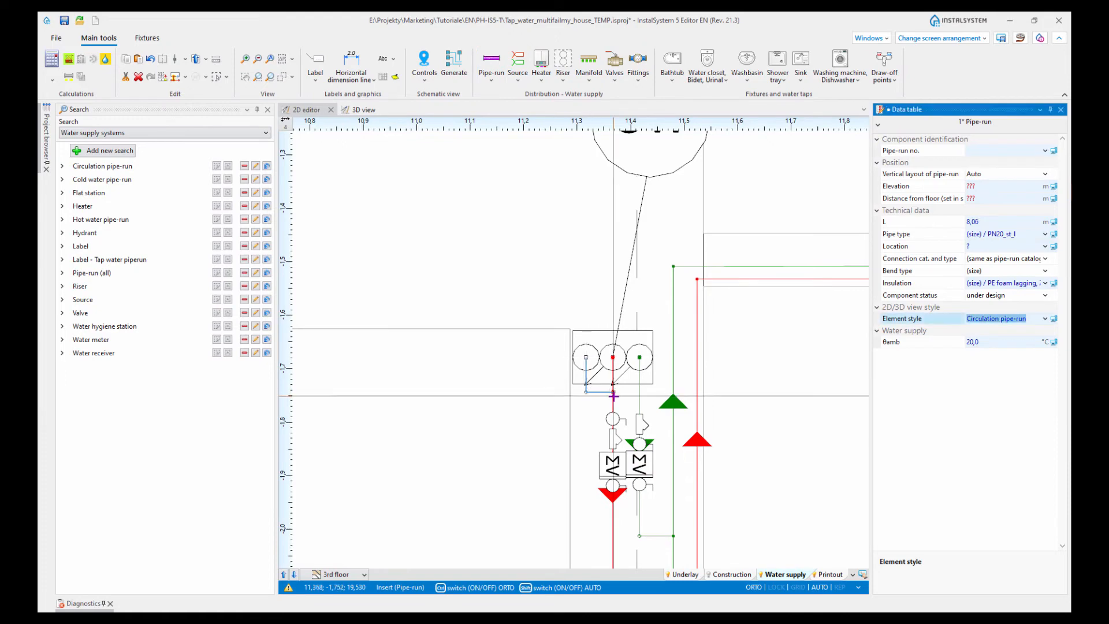
Step: At riser 2W, move the hot water shut-off valve away from the riser to just before the water meter
scroll(467, 415, down, 7)
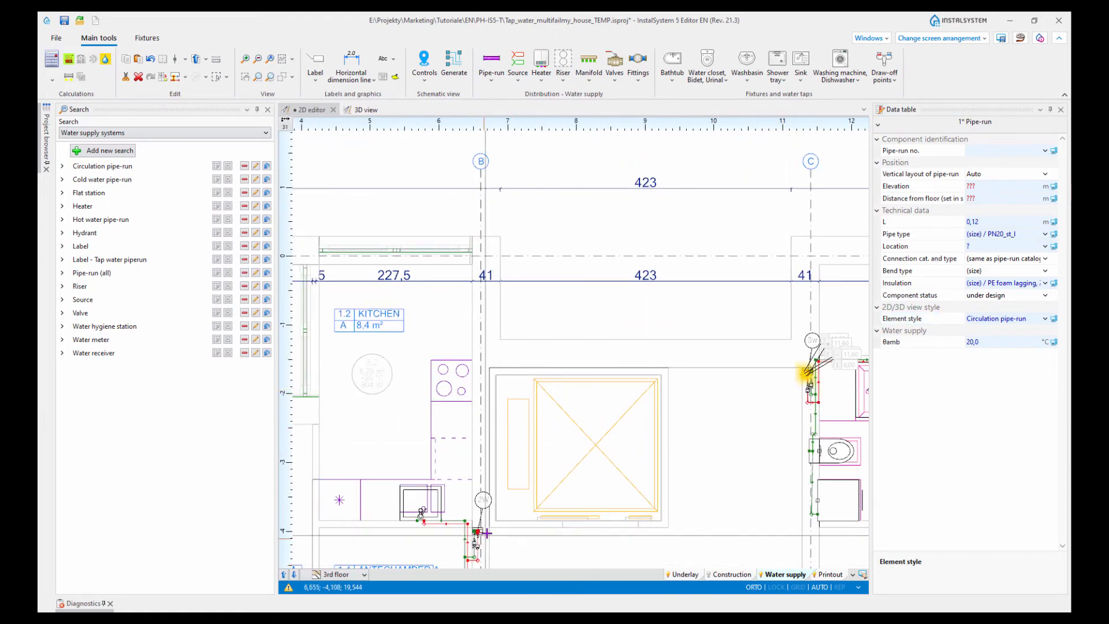
scroll(491, 509, up, 9)
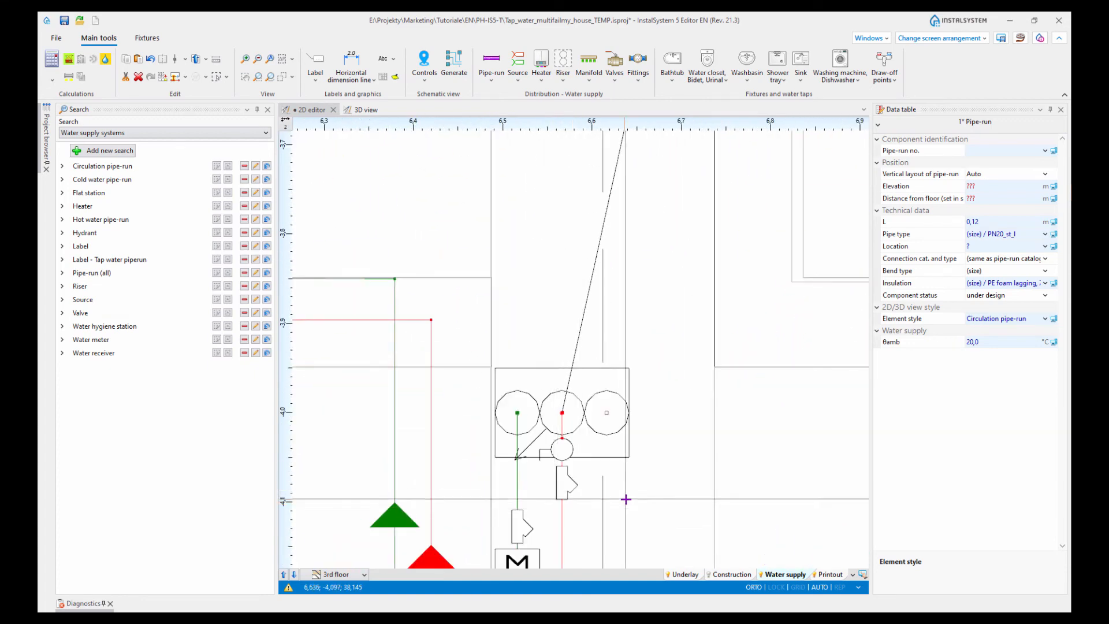
scroll(626, 498, up, 2)
scroll(631, 388, down, 2)
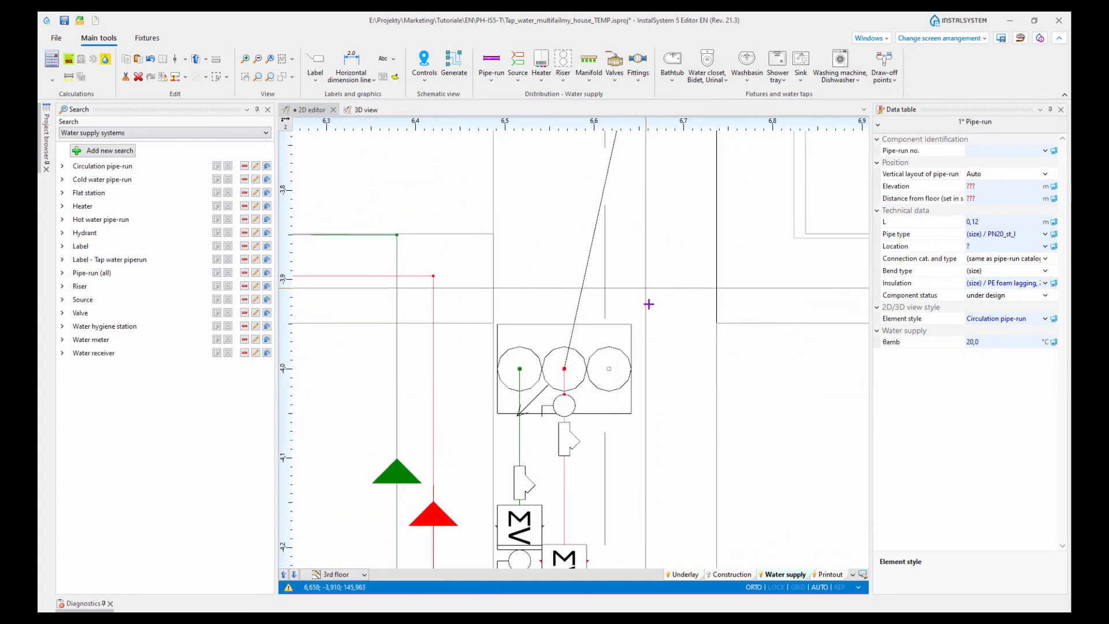
middle_drag(626, 424, 648, 262)
key(Escape)
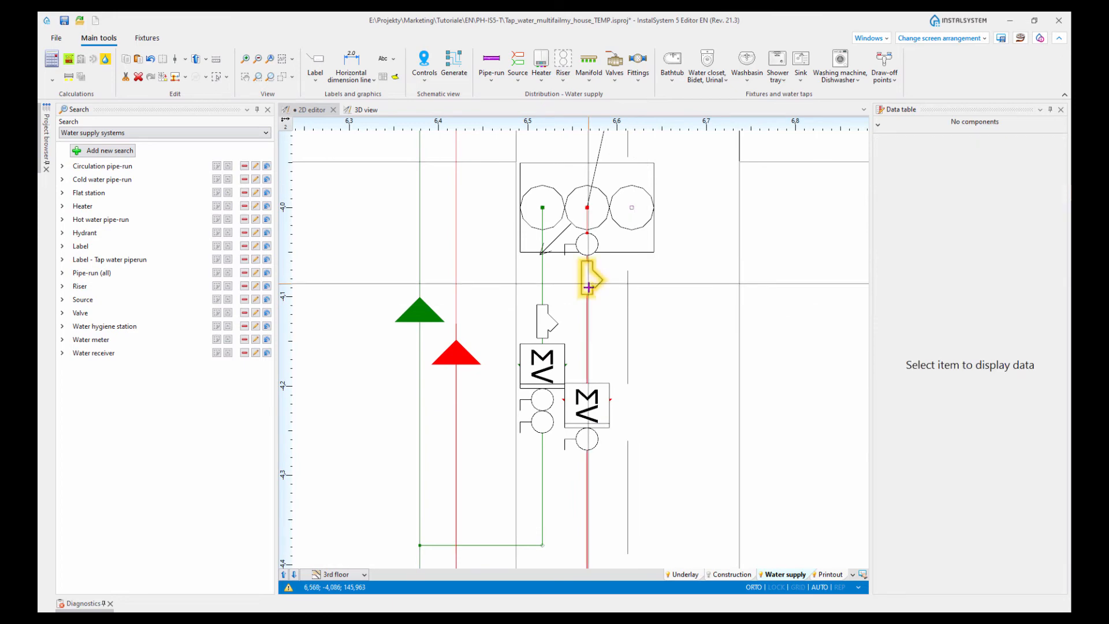
click(590, 358)
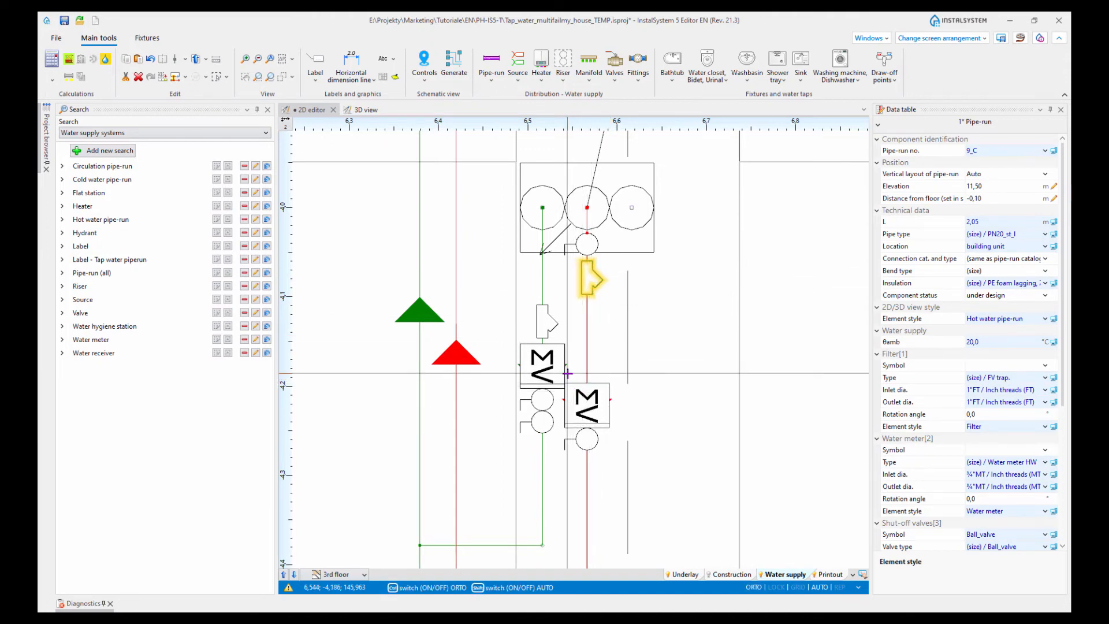
click(596, 243)
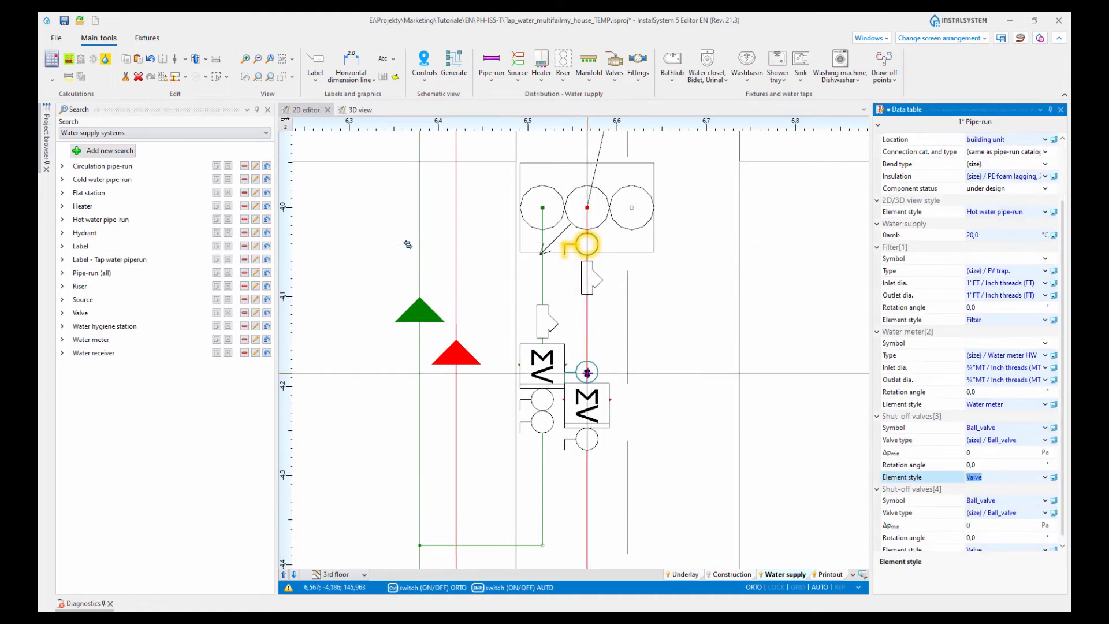
drag(587, 373, 587, 373)
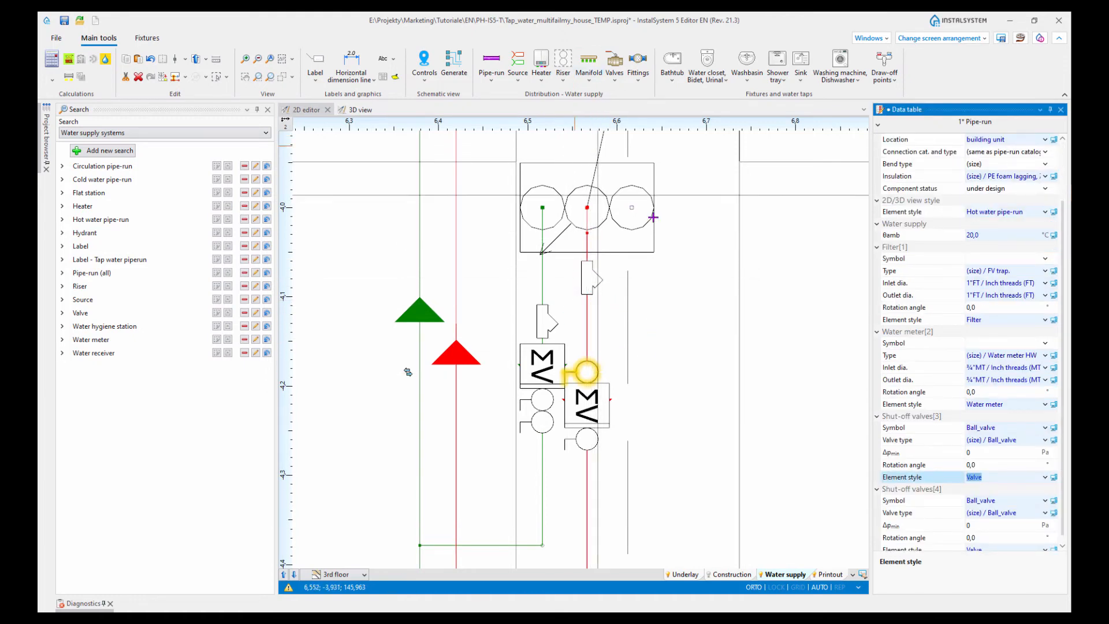
Step: Draw a circulation pipe-run from the hot water pipe-run at riser 2W to the empty third riser point
click(587, 232)
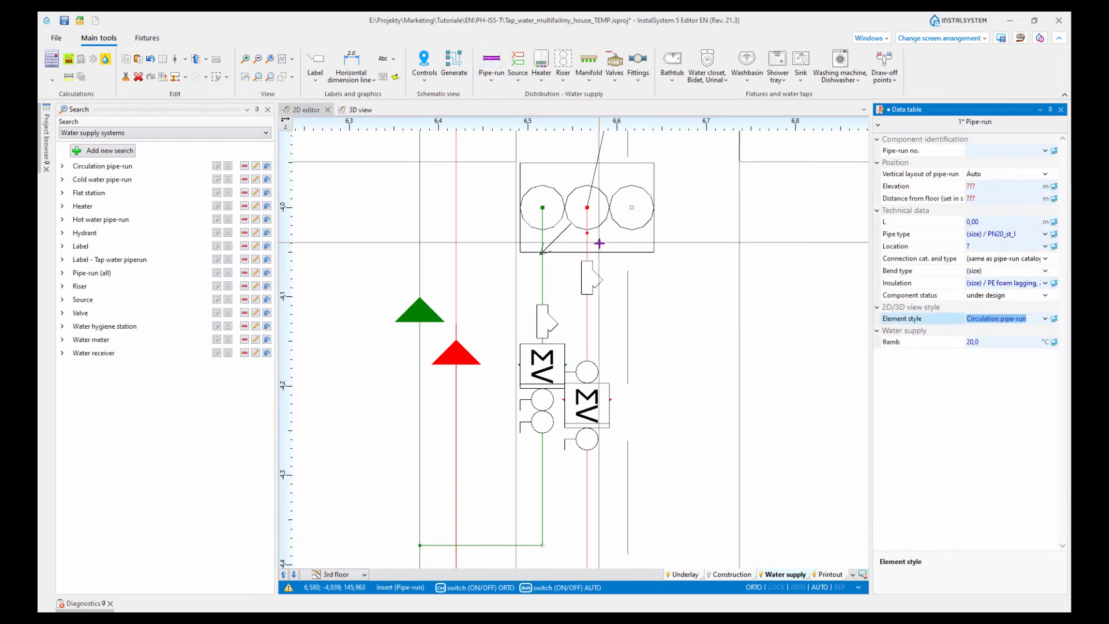
scroll(598, 241, up, 3)
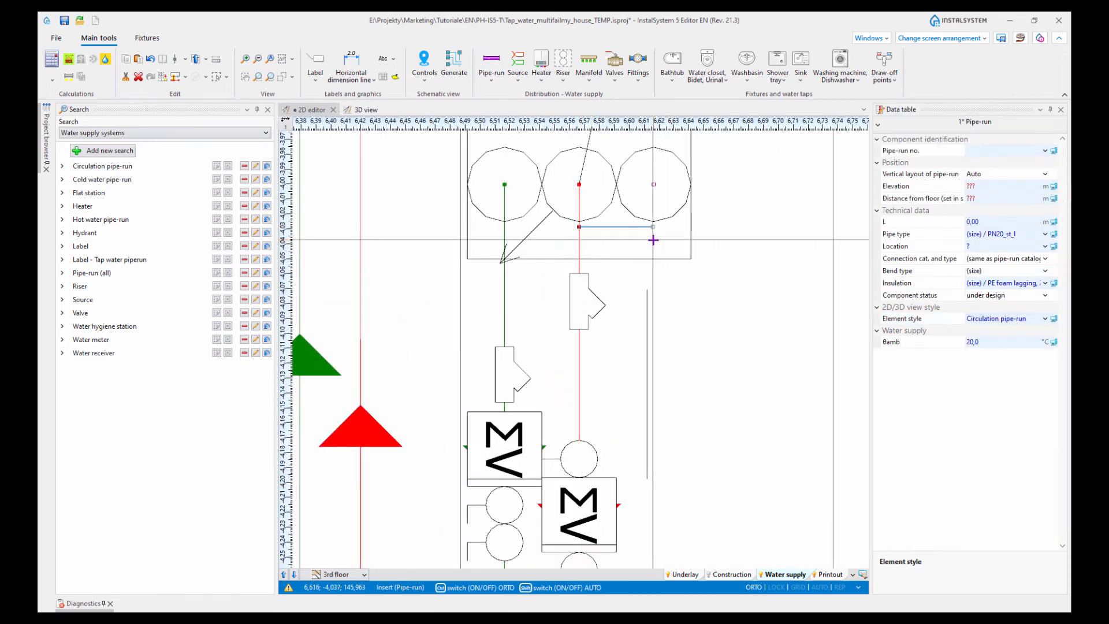
click(654, 184)
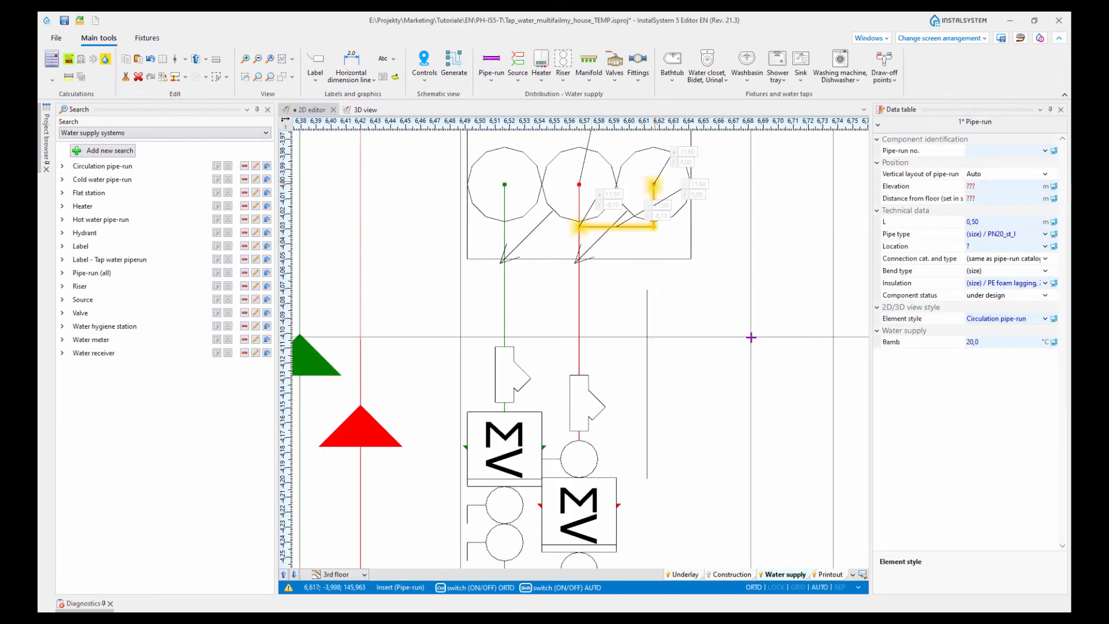
Step: Run the project check and locate the single-point pipe-run listed in the Water supply systems diagnostics
scroll(750, 334, down, 5)
scroll(652, 364, down, 6)
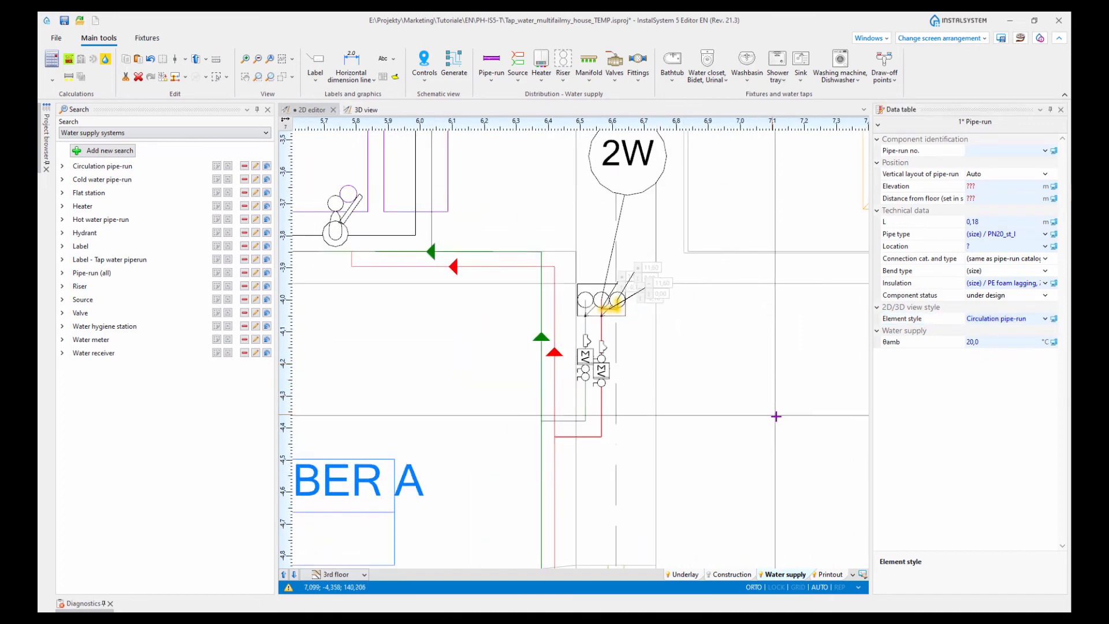
middle_drag(753, 410, 619, 398)
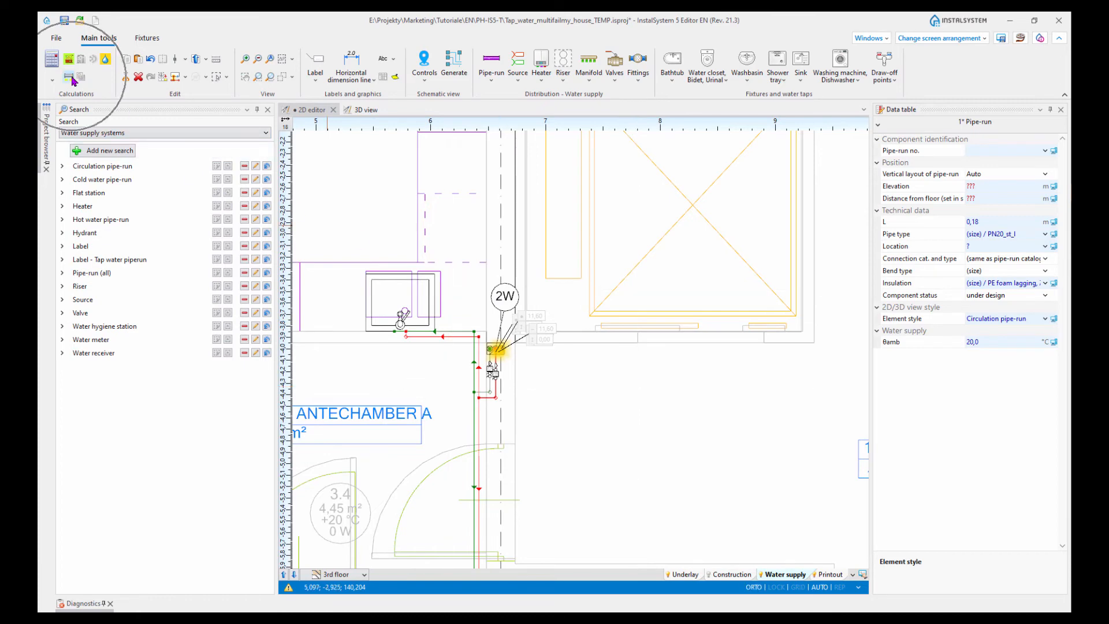
click(73, 79)
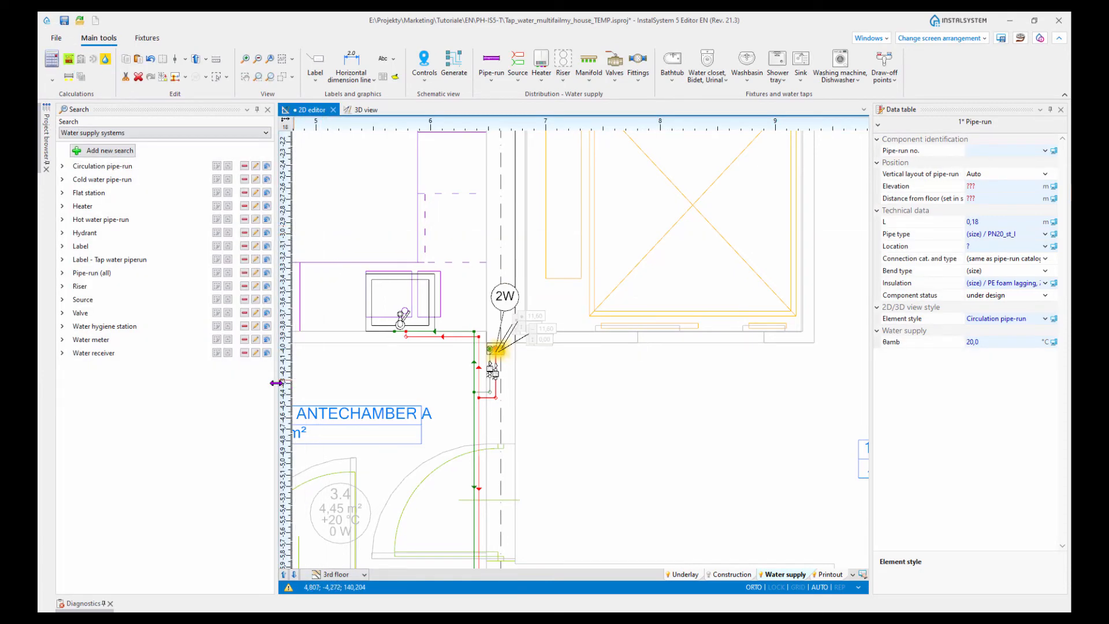
drag(276, 382, 194, 382)
mouse_move(93, 603)
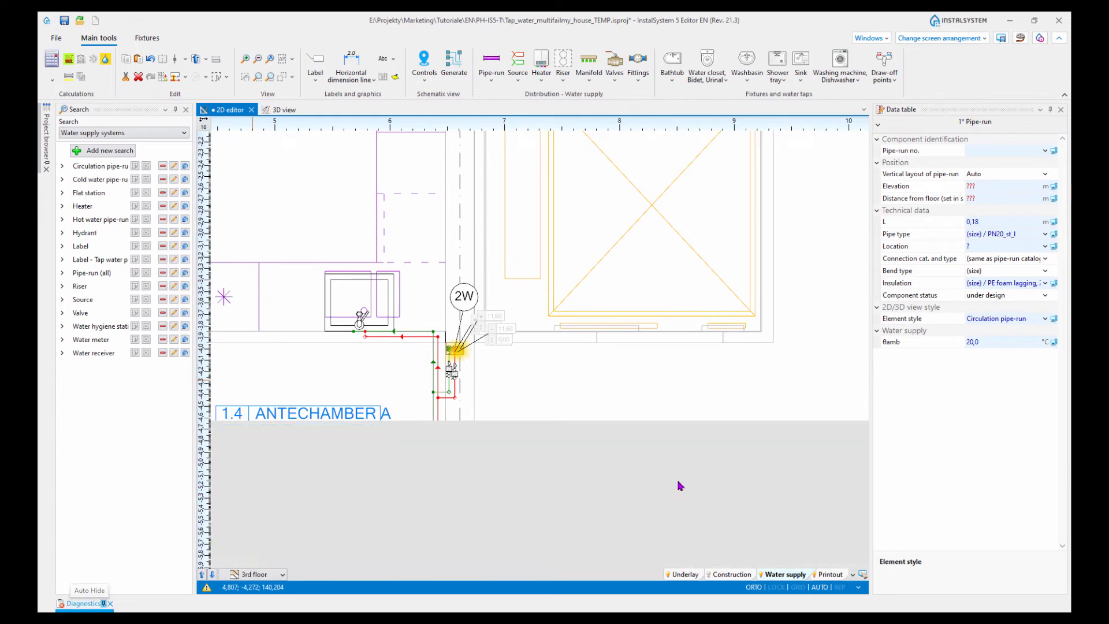
click(347, 473)
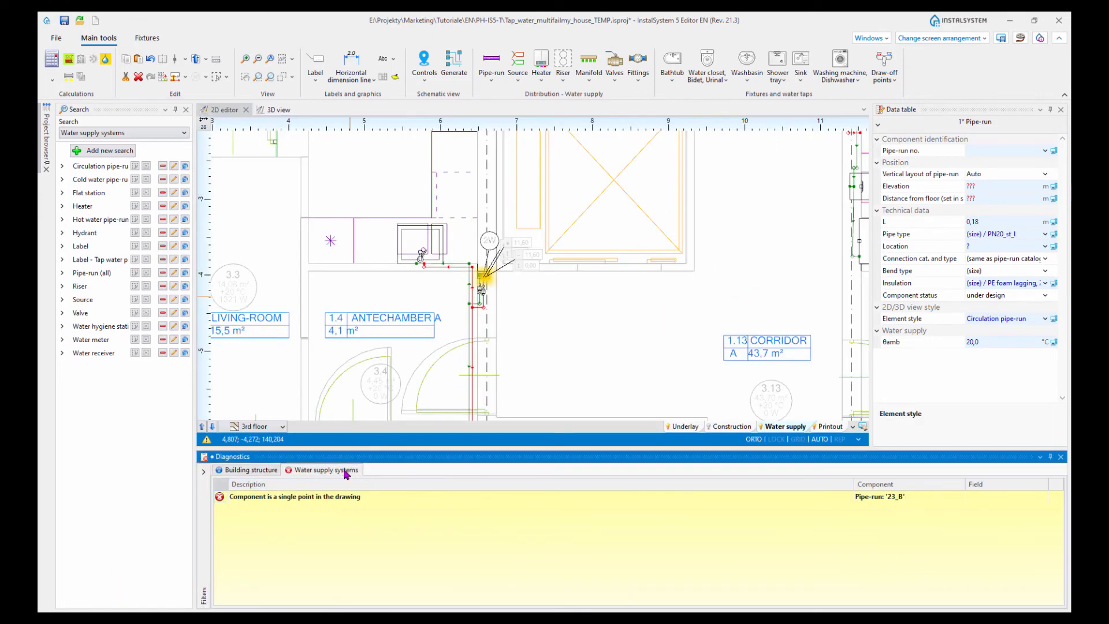
double_click(339, 498)
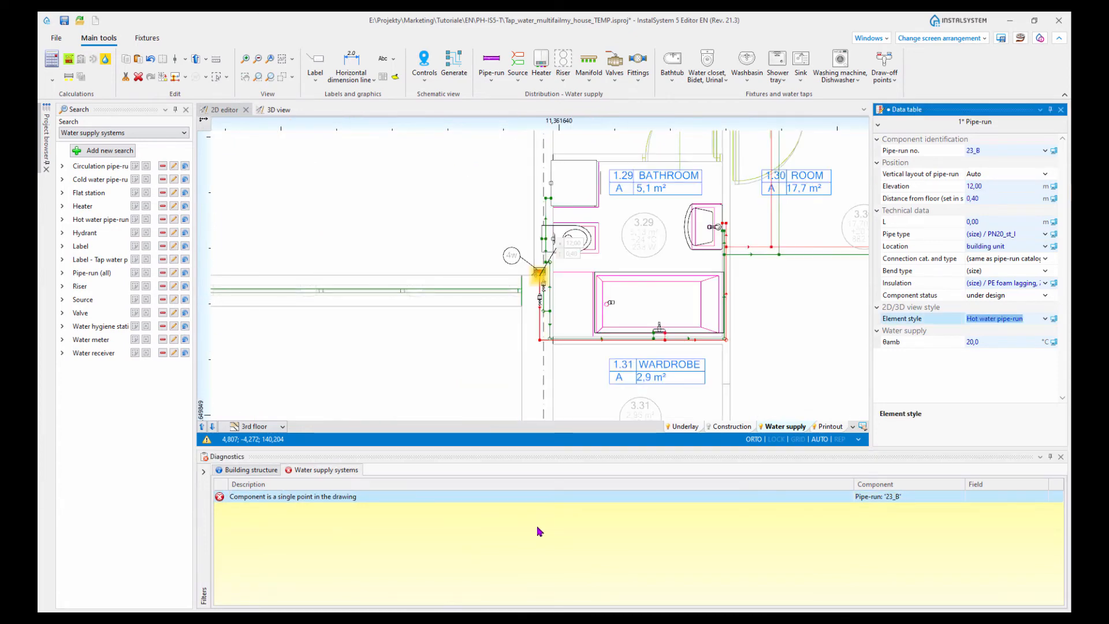
scroll(542, 267, up, 5)
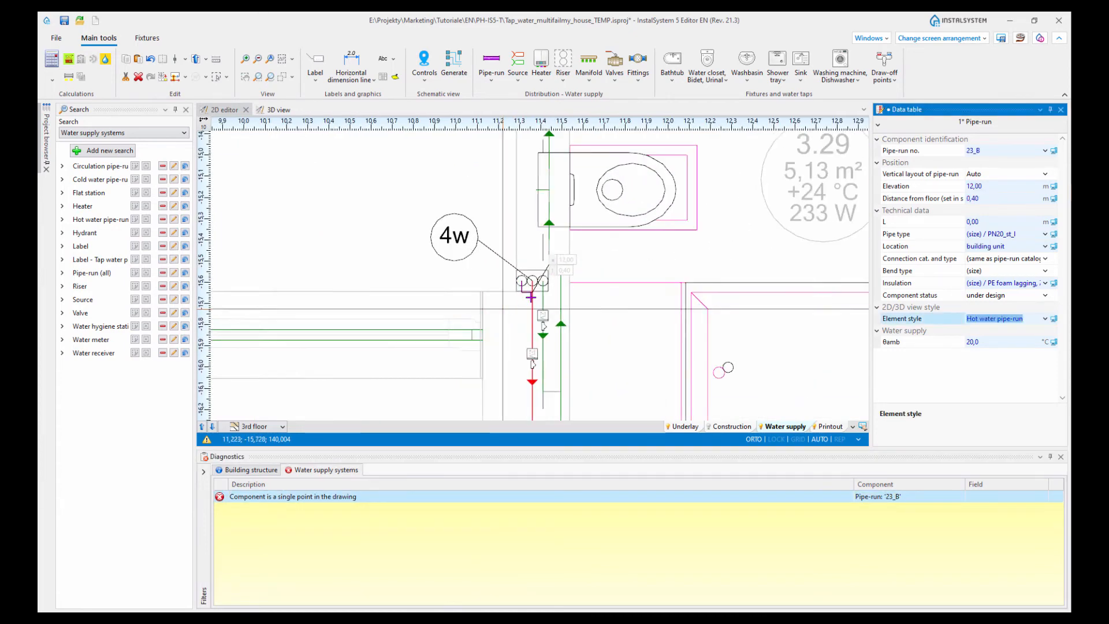
Step: Delete the single-point pipe-run next to riser 4w on the 3rd floor and run the project check again
scroll(531, 297, up, 10)
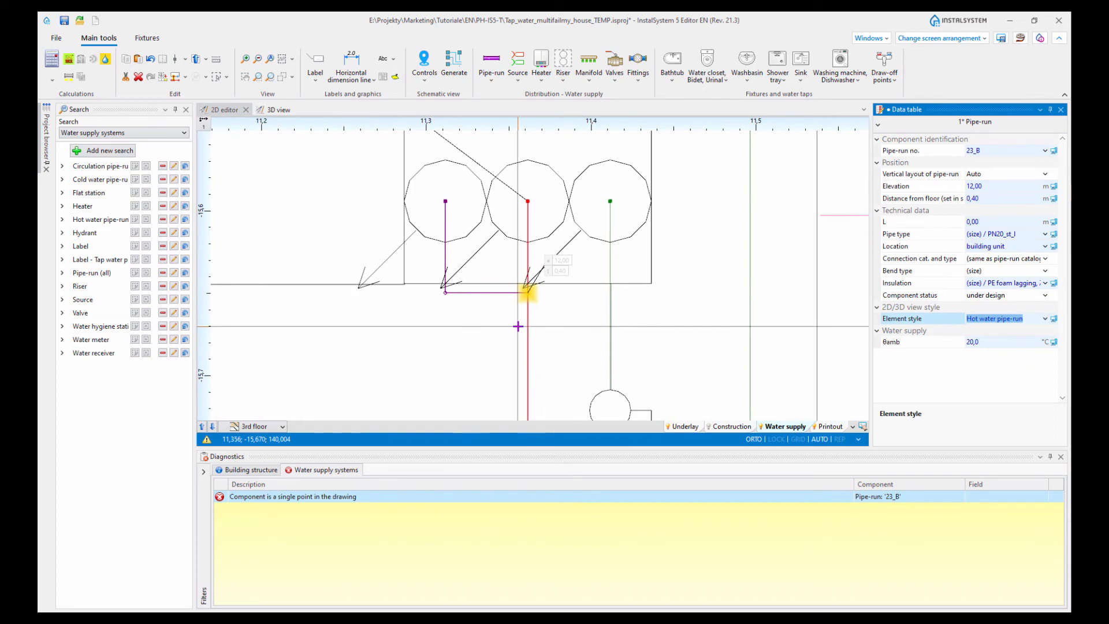
click(139, 77)
scroll(512, 294, up, 5)
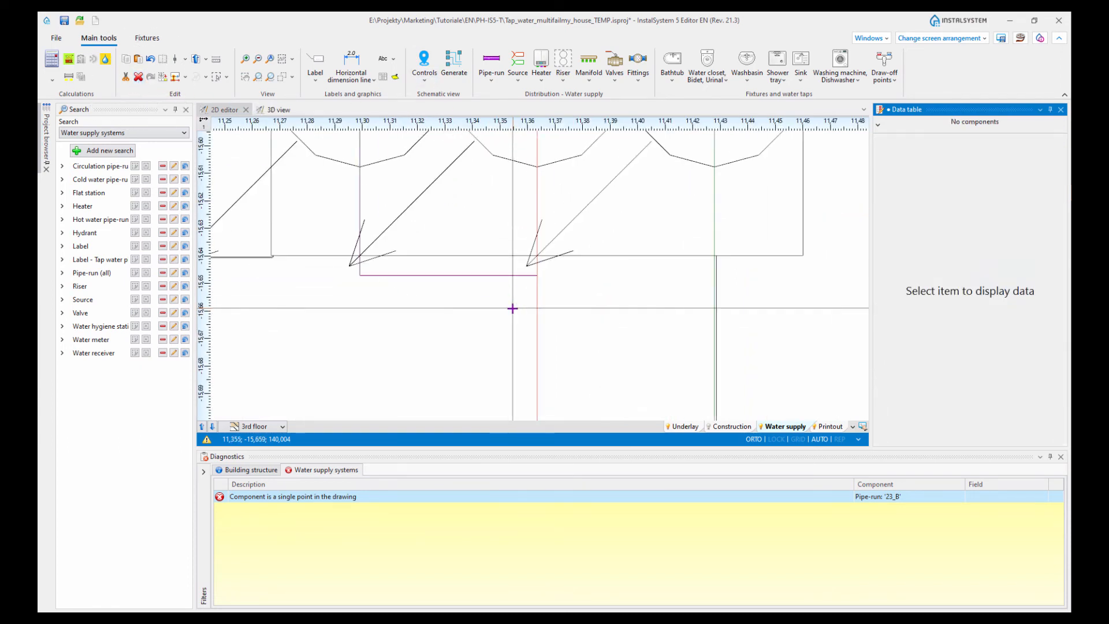
click(505, 265)
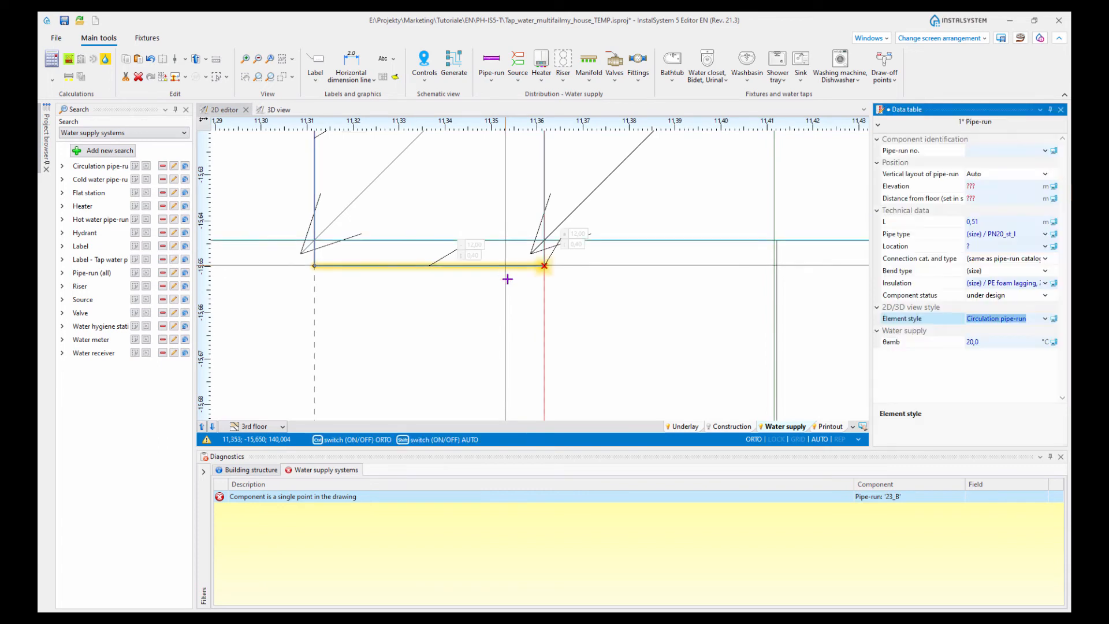
click(636, 352)
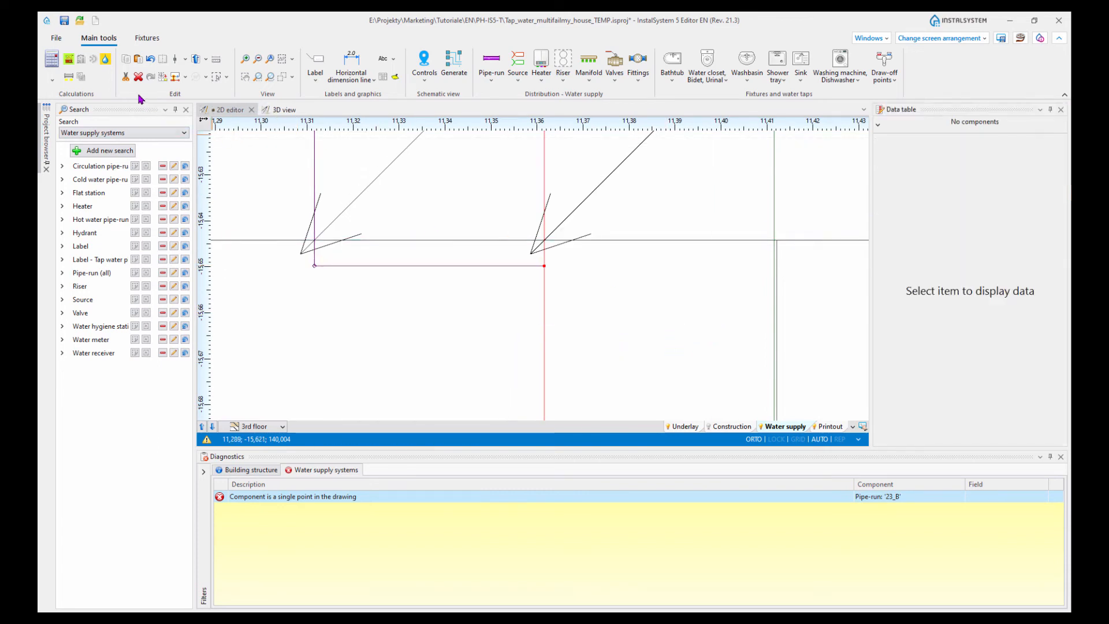
click(72, 79)
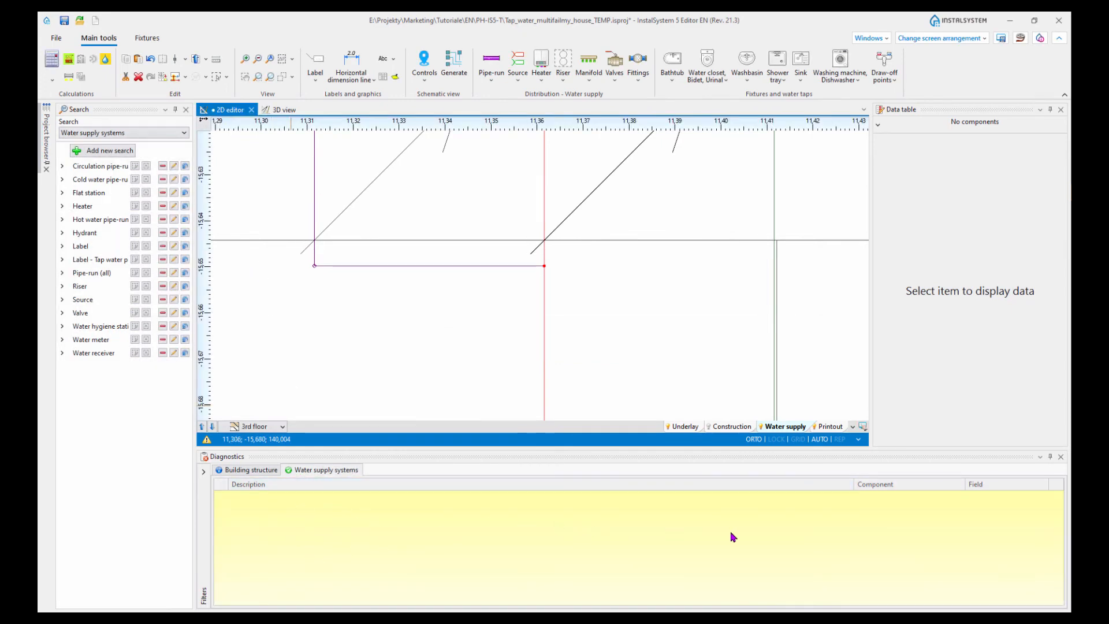
Step: Reduce the height of the Diagnostics pane and save the project
scroll(566, 318, down, 10)
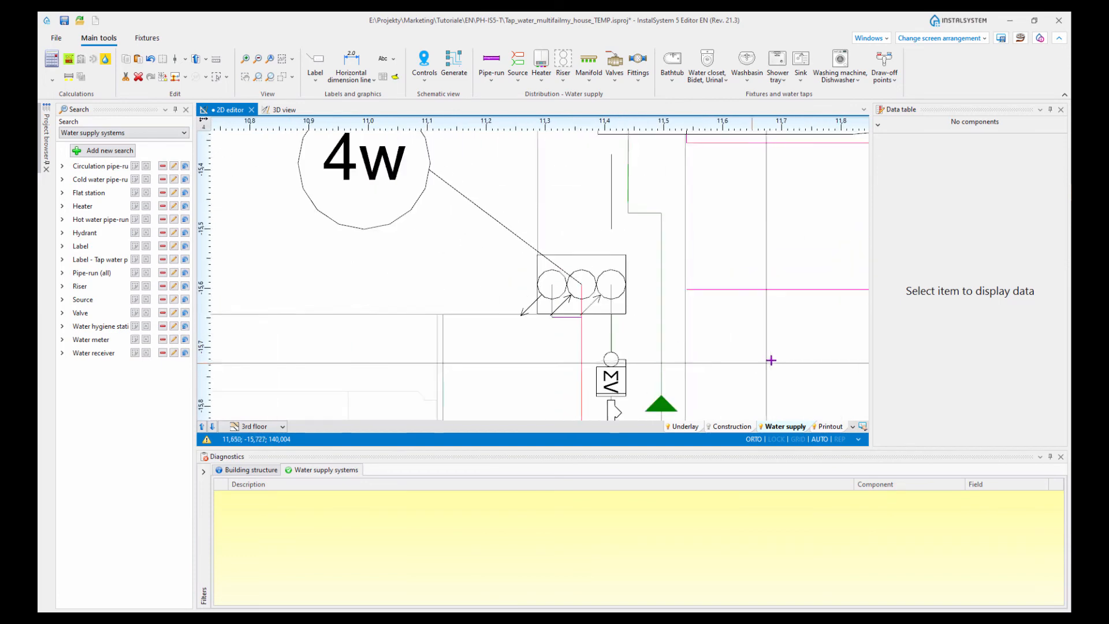
scroll(790, 360, down, 6)
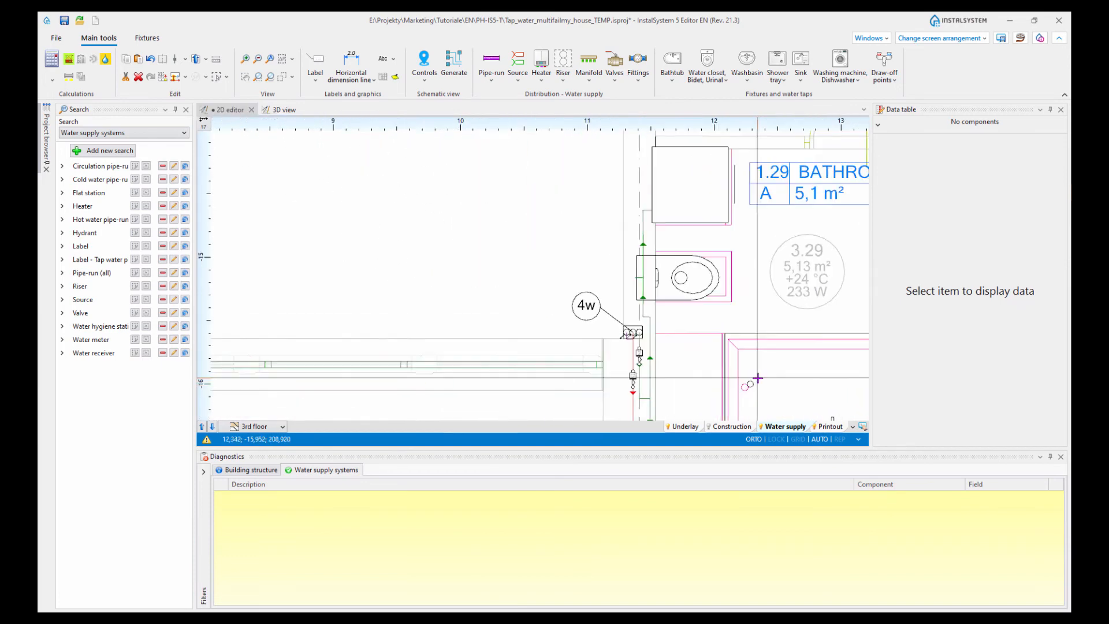
drag(607, 450, 595, 537)
scroll(706, 440, down, 4)
scroll(706, 440, down, 3)
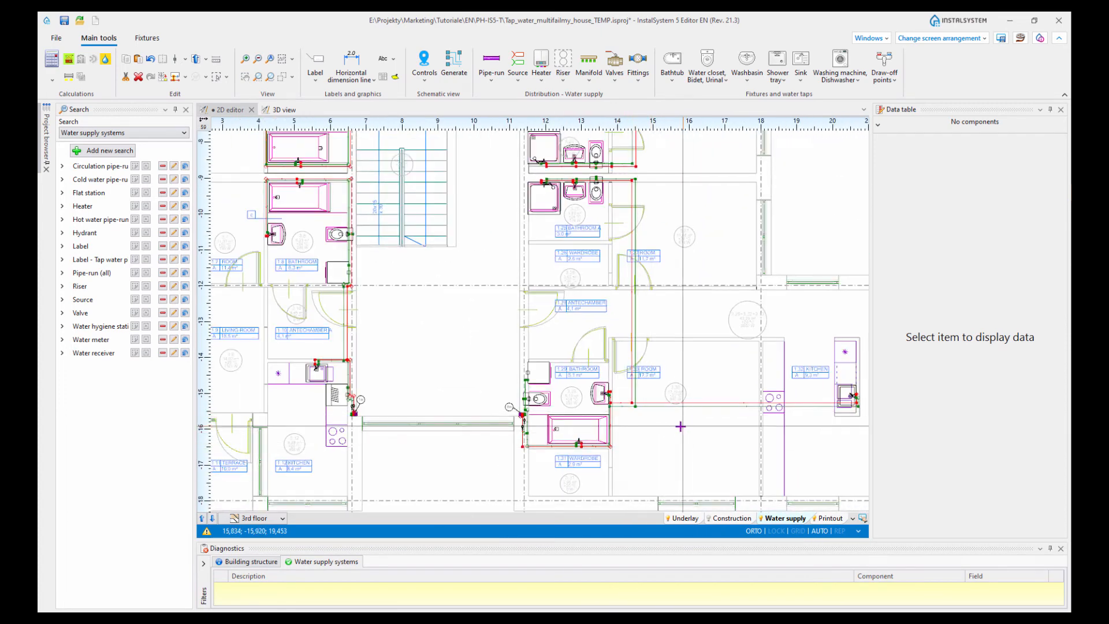
key(ctrl+s)
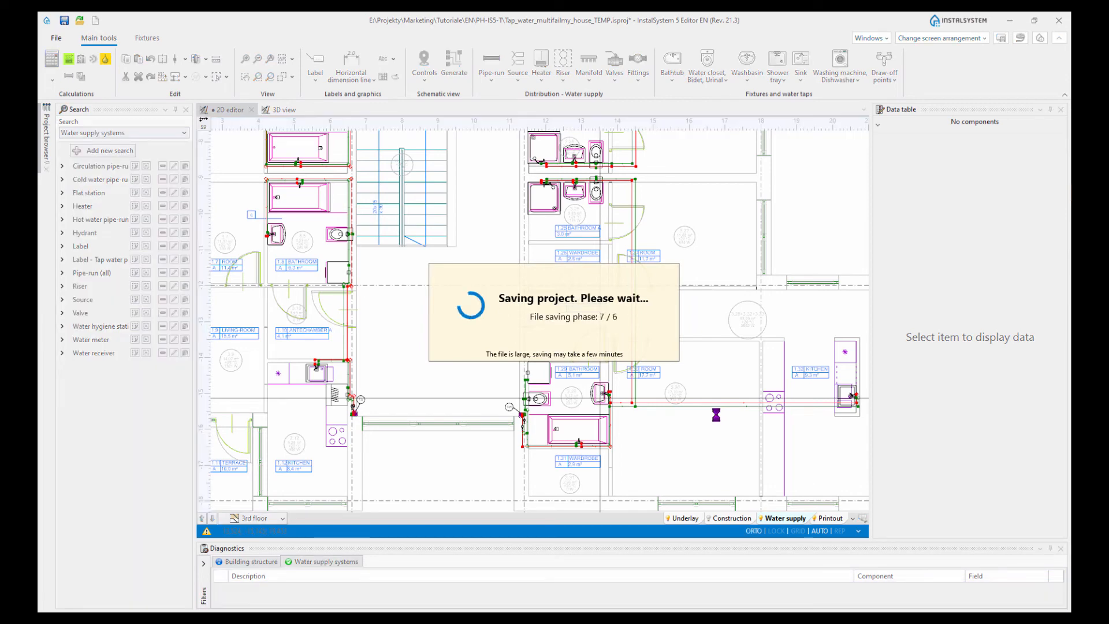
Step: Review the calculation modules included in the full calculations and run the full project calculations
scroll(709, 307, down, 4)
middle_drag(709, 306, 700, 347)
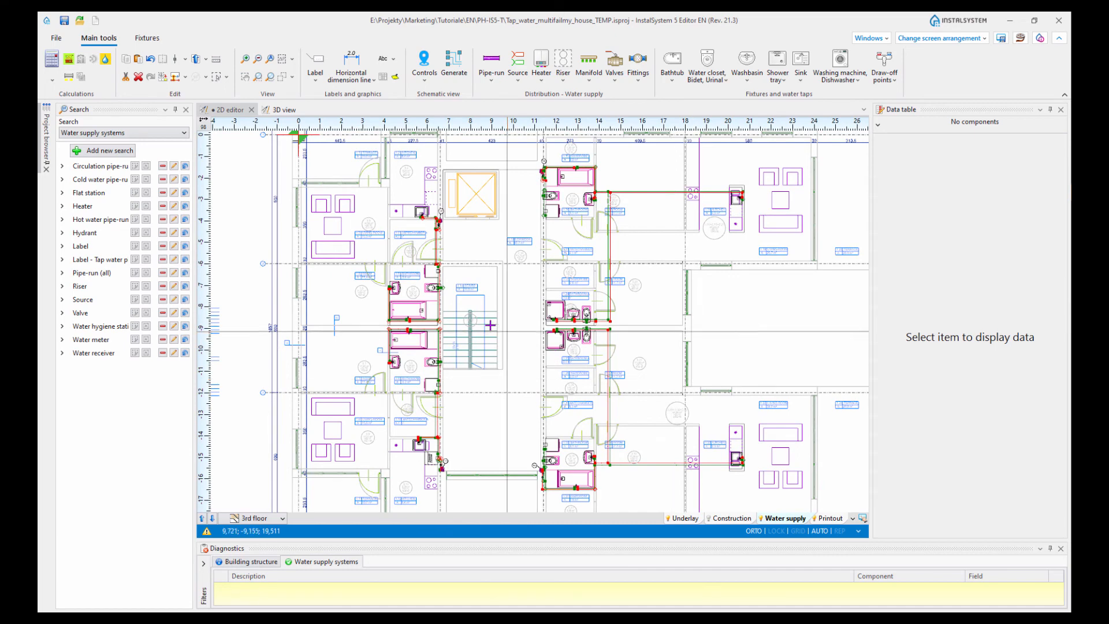
click(57, 79)
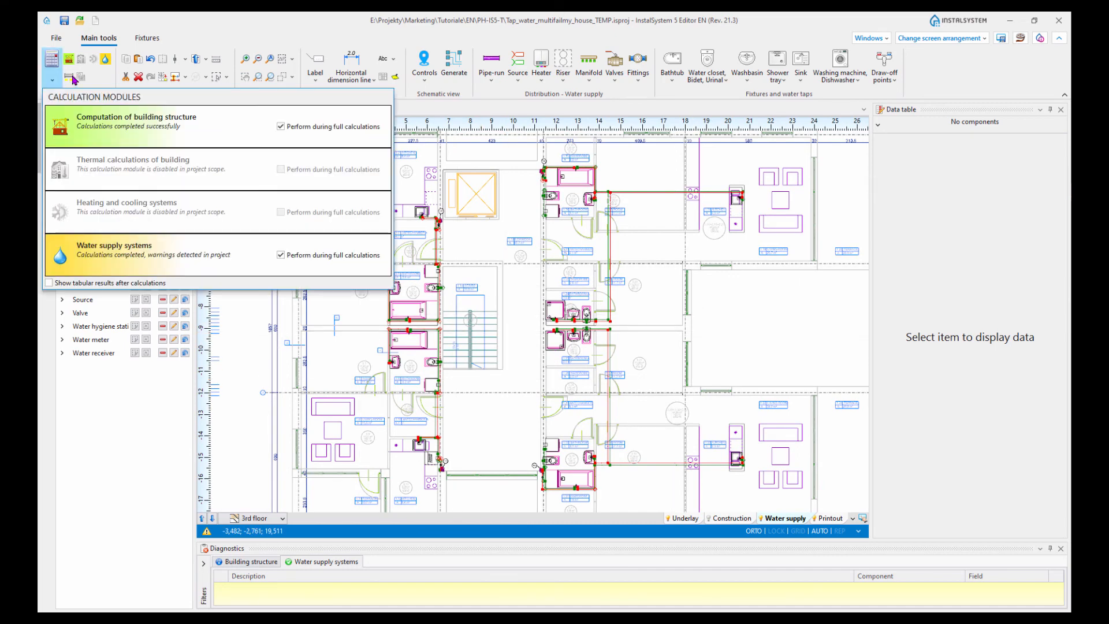
click(202, 31)
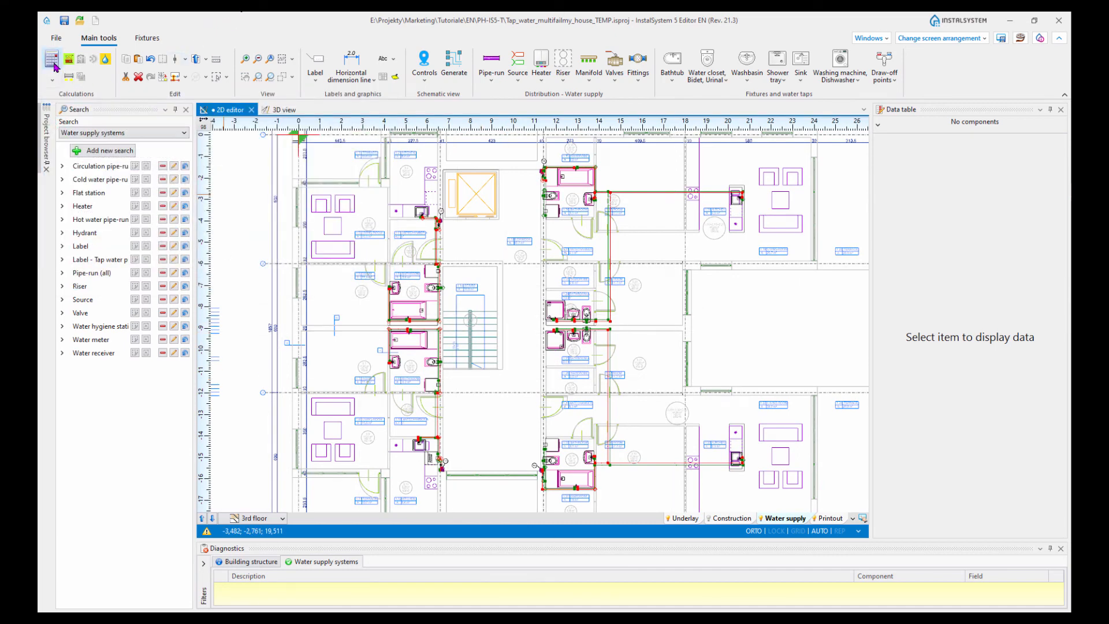
click(53, 63)
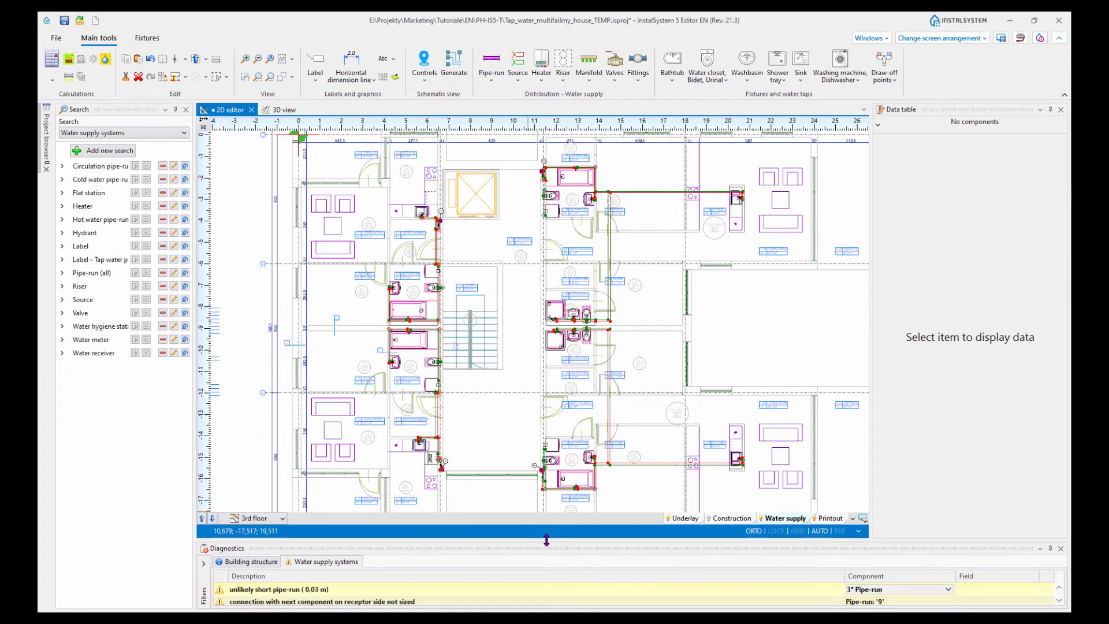
Step: Resize the Diagnostics pane to read all water supply warnings and narrow the Search pane to enlarge the drawing area
drag(547, 540, 547, 463)
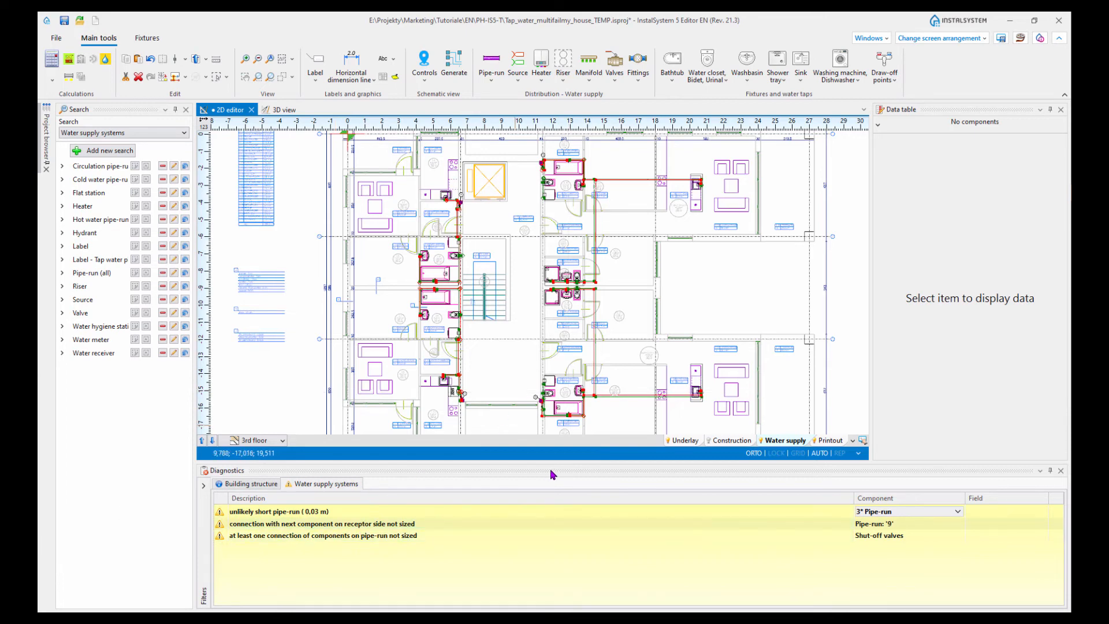
drag(552, 464, 553, 511)
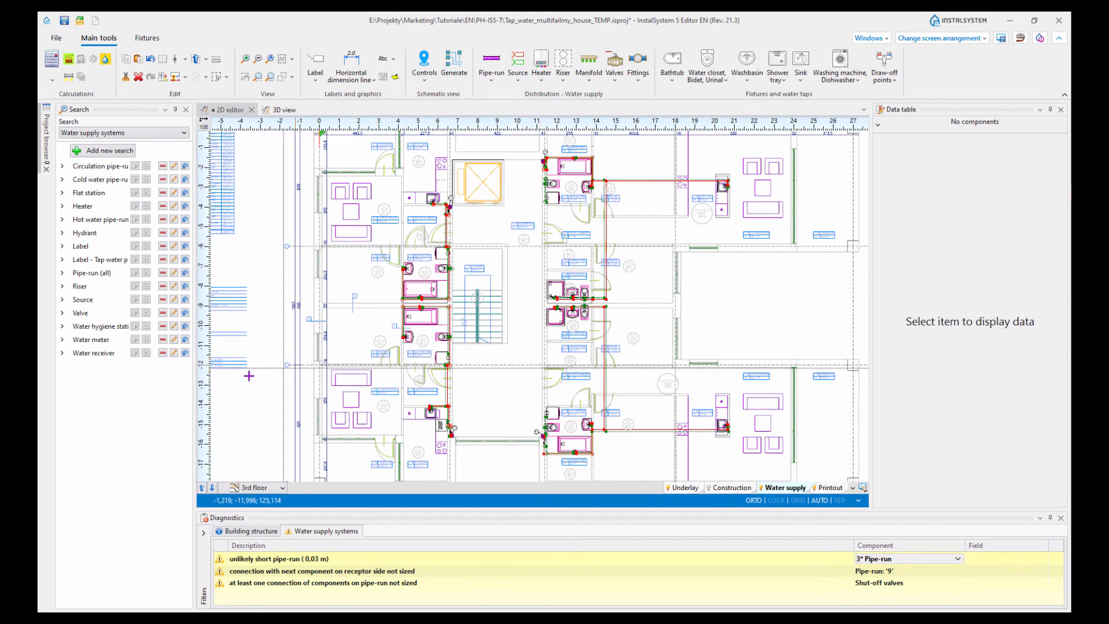
drag(176, 388, 149, 388)
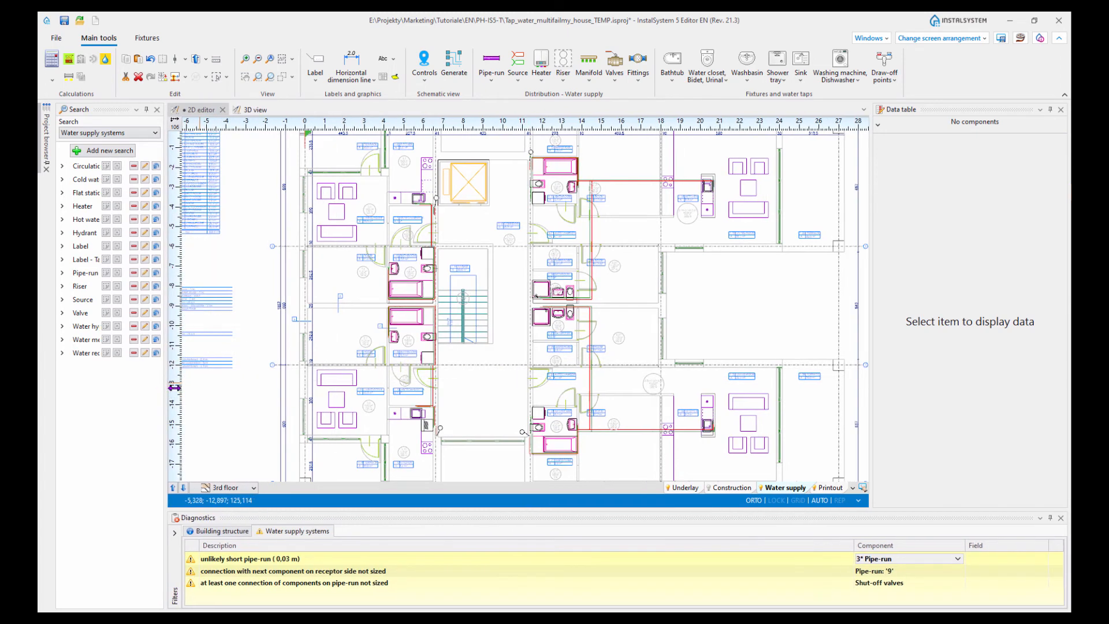
scroll(427, 454, up, 3)
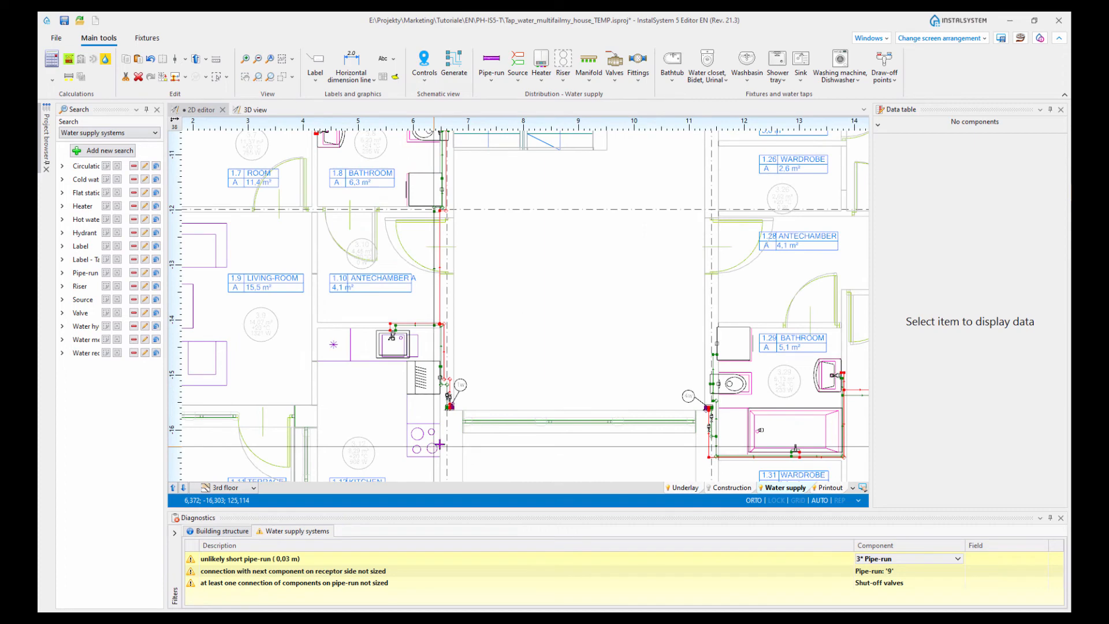
scroll(440, 444, down, 2)
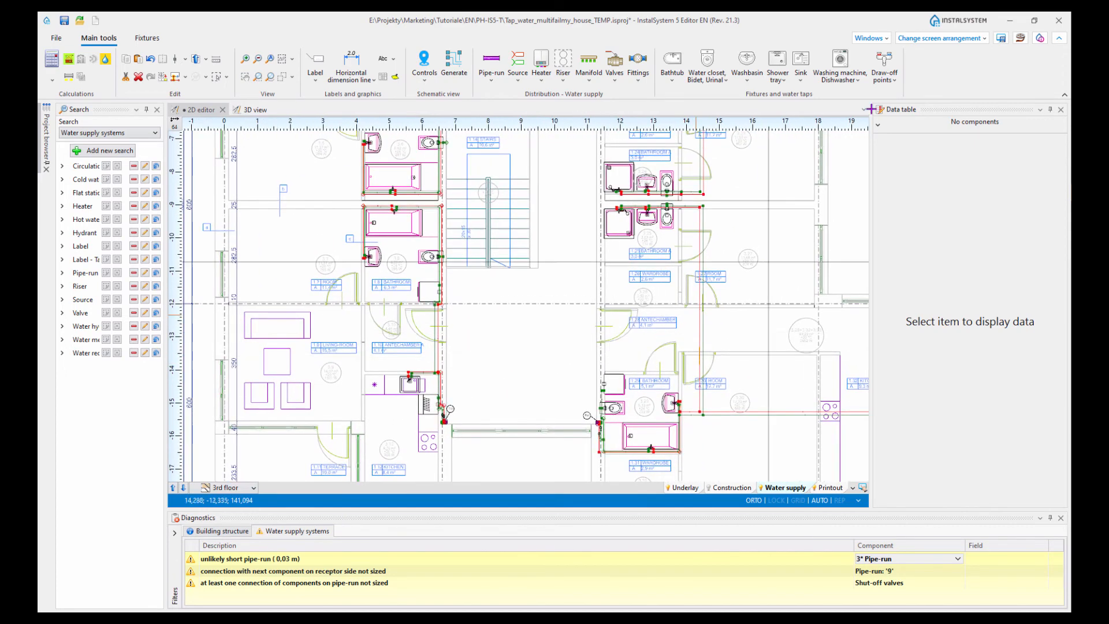
Step: Switch to the screen arrangement for results and examine the General results - Water supply report, including the results for particular water sources
click(971, 38)
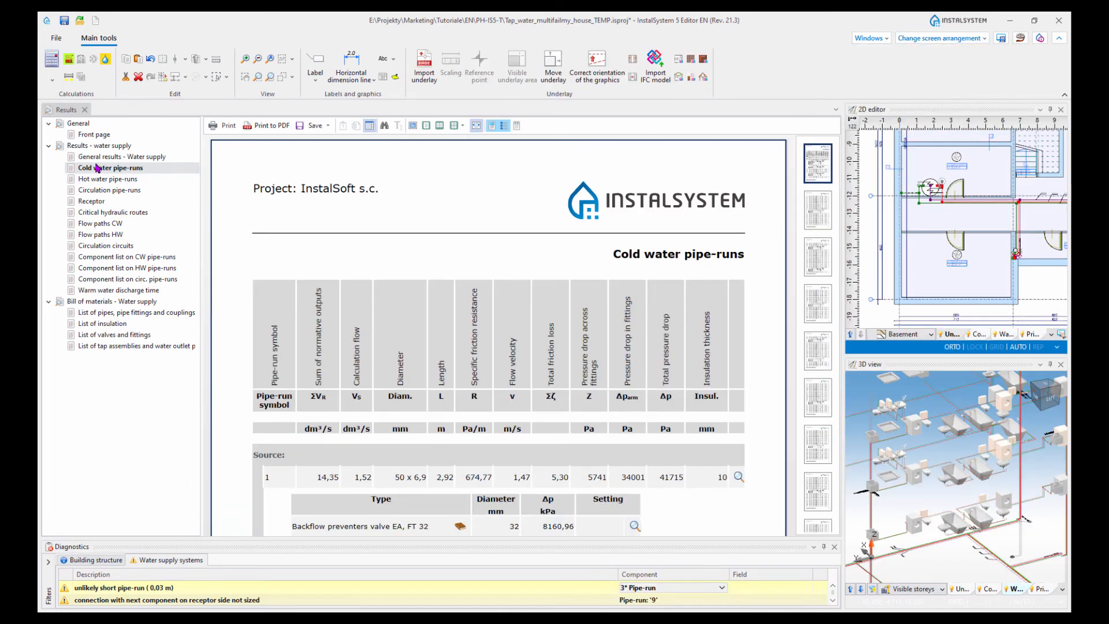
click(116, 156)
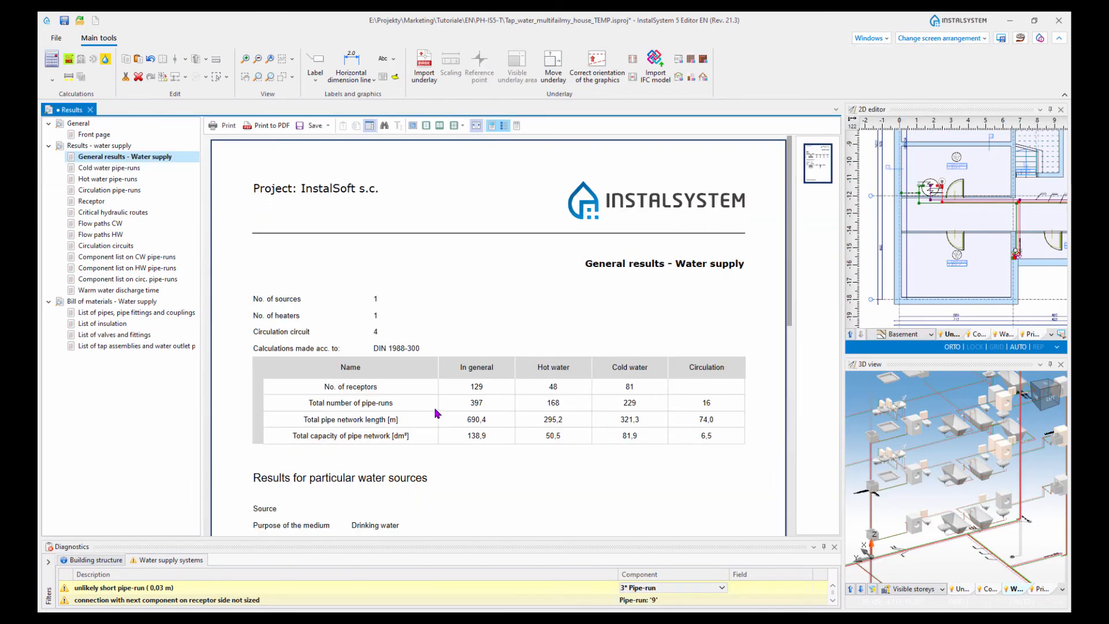
scroll(437, 410, down, 2)
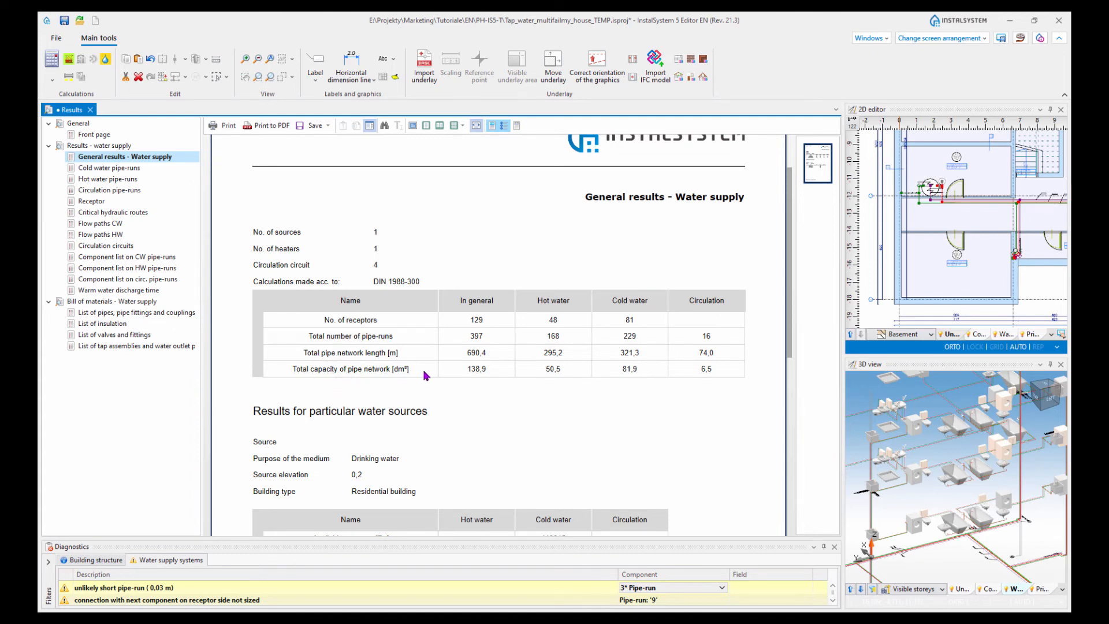
scroll(476, 378, down, 4)
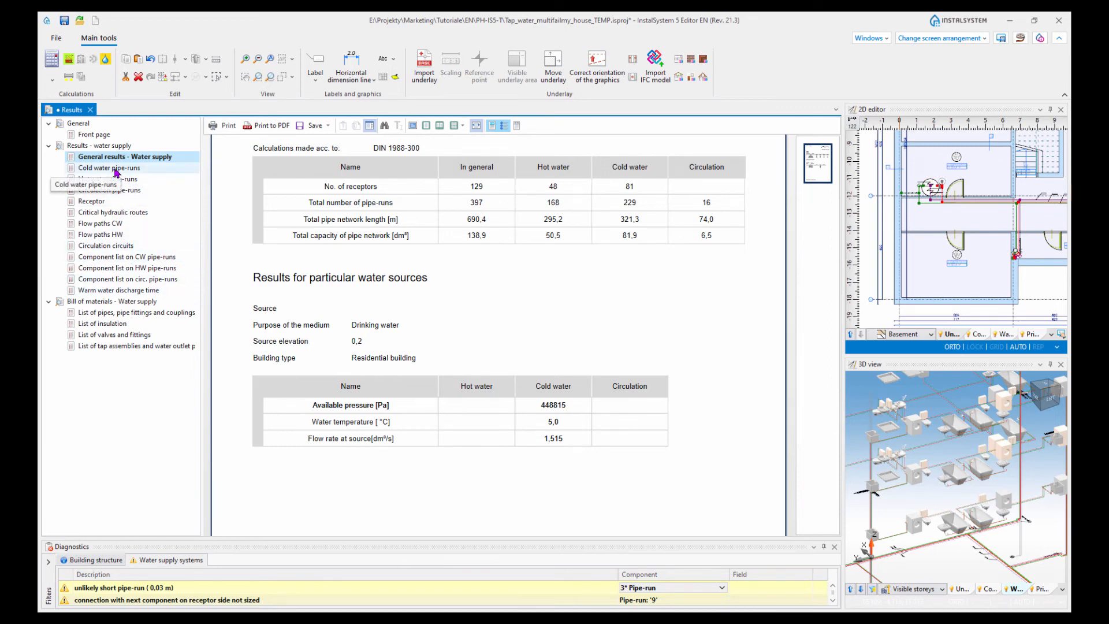
Step: Examine the Critical hydraulic routes report and locate the receptor of the critical path, 3.24_TrayA, in the drawing
click(110, 213)
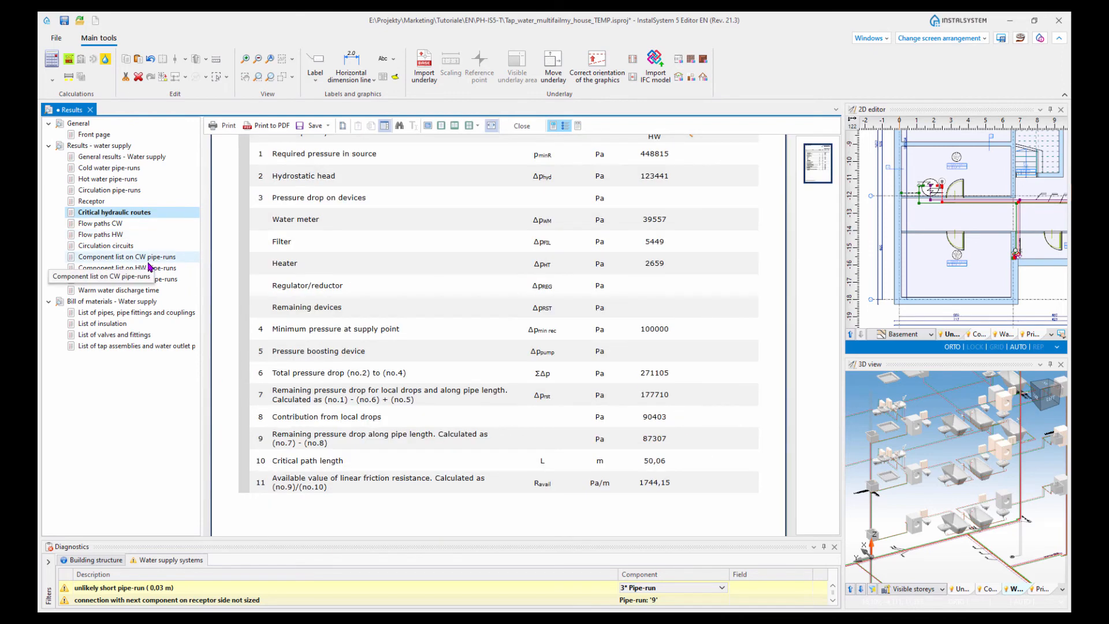
scroll(601, 390, up, 3)
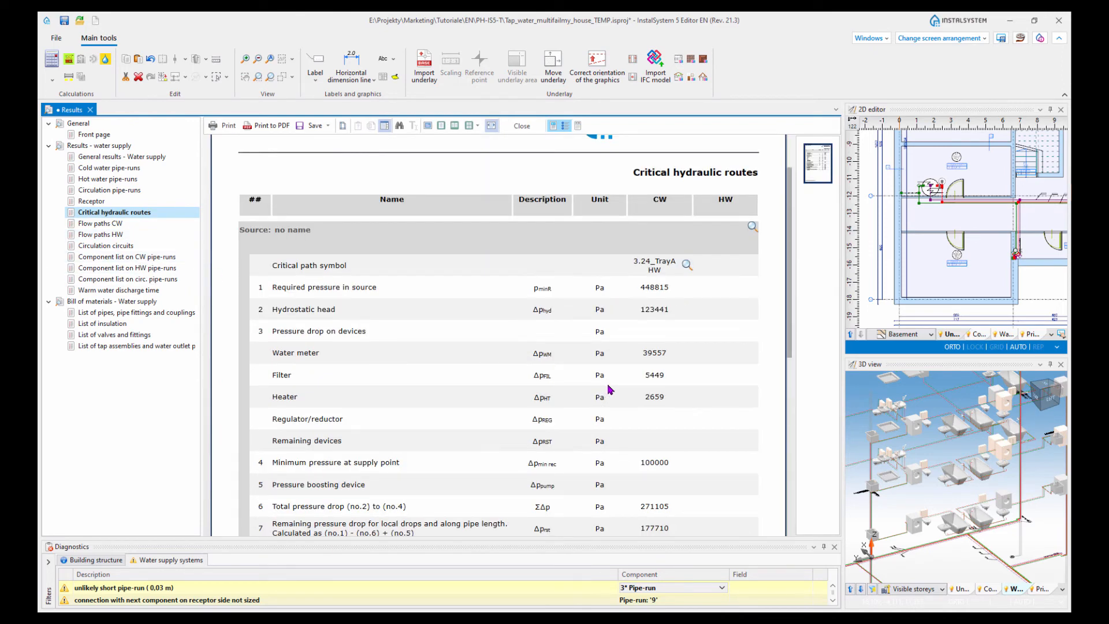
scroll(610, 390, down, 1)
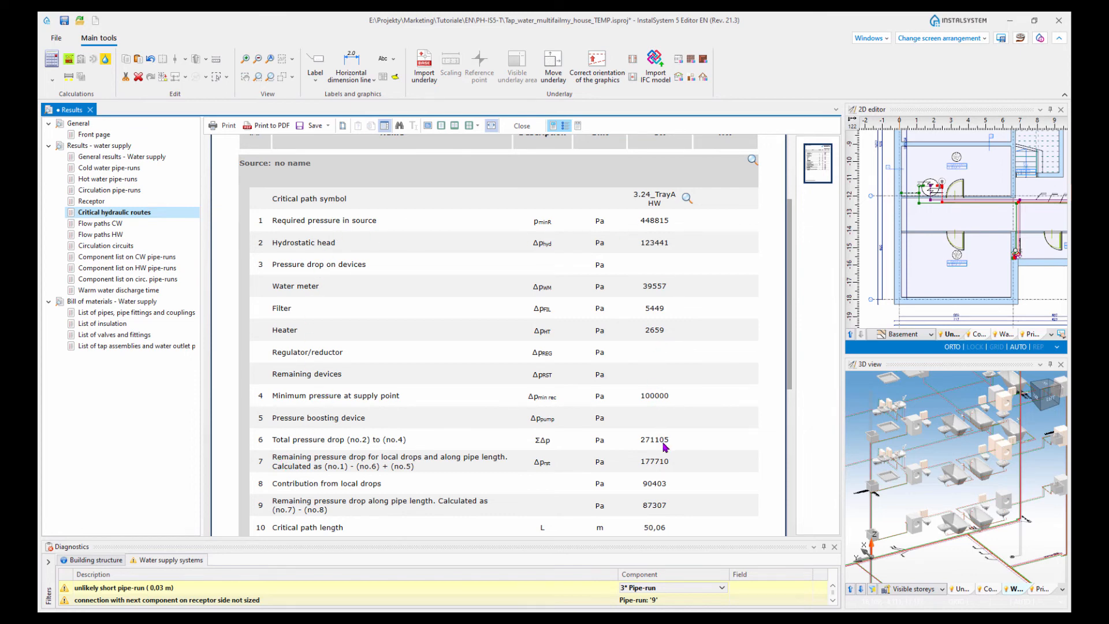
scroll(665, 448, down, 1)
scroll(666, 448, up, 1)
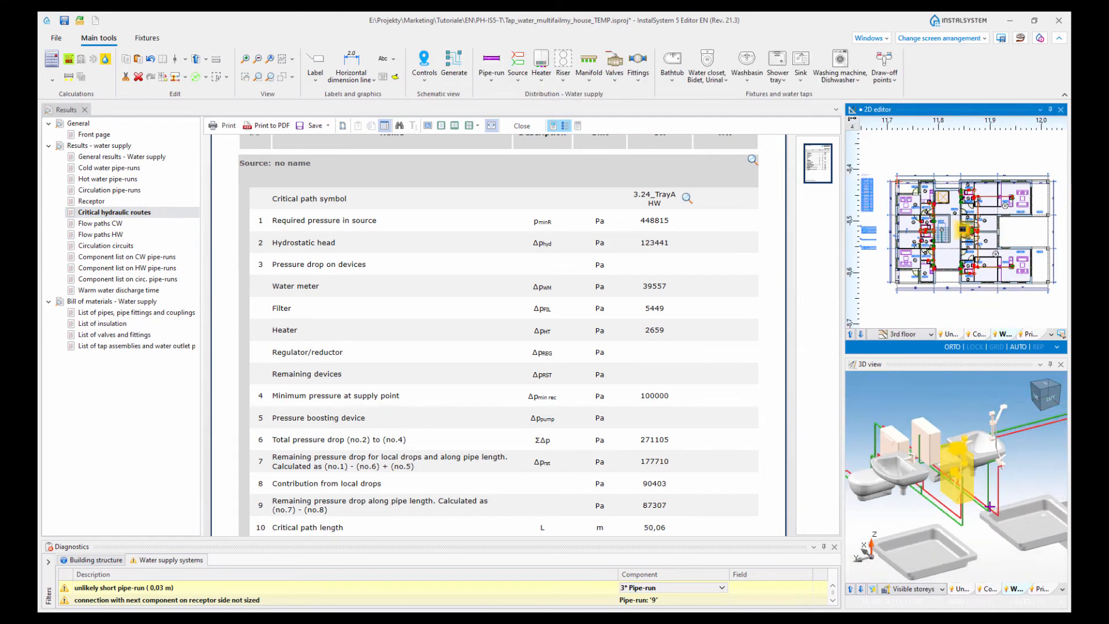
Step: Inspect the highlighted critical receptor and its surrounding pipe-runs in the 3D view from the left side
scroll(990, 506, down, 3)
right_drag(980, 503, 959, 495)
scroll(943, 492, down, 3)
middle_drag(944, 491, 959, 489)
right_drag(937, 498, 925, 500)
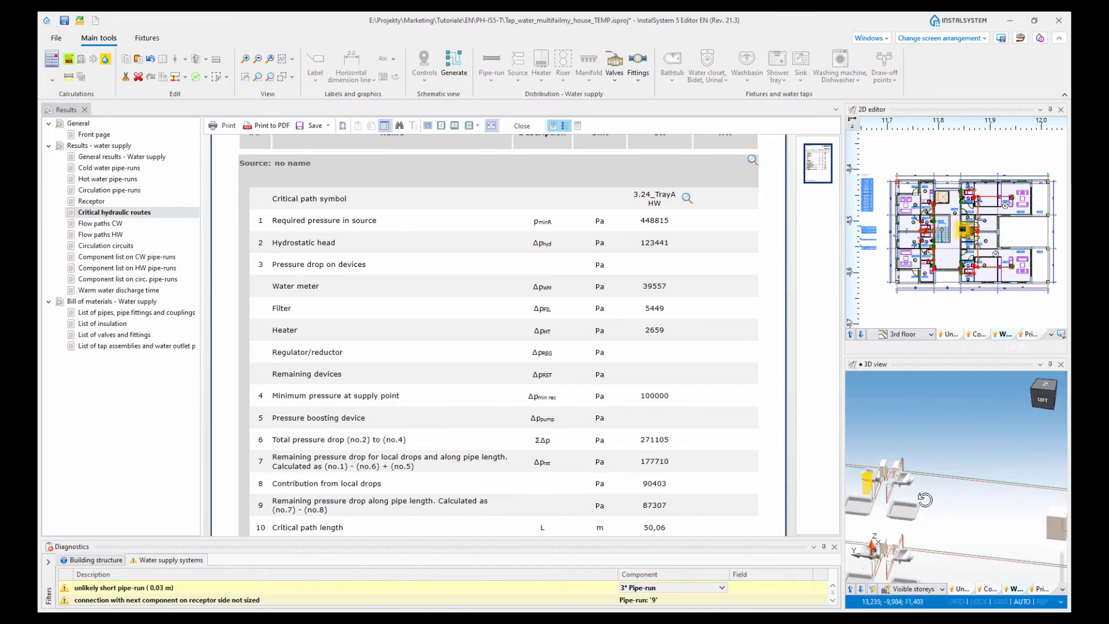
middle_drag(888, 491, 939, 491)
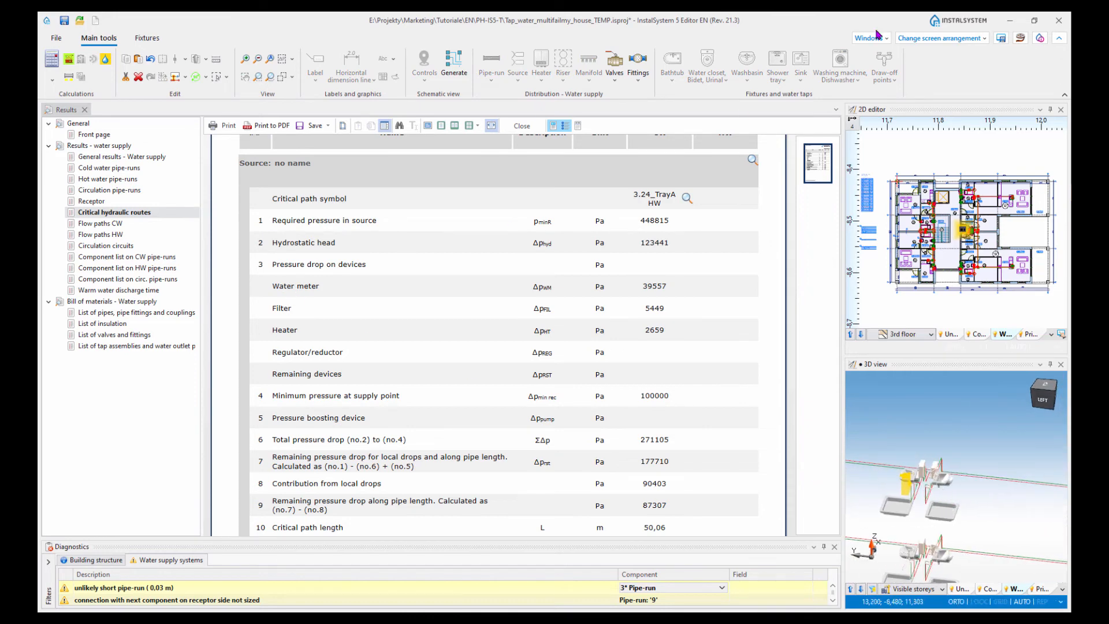
Step: Switch back to the screen arrangement for drawing and display the whole water supply installation in the 3D view
click(974, 39)
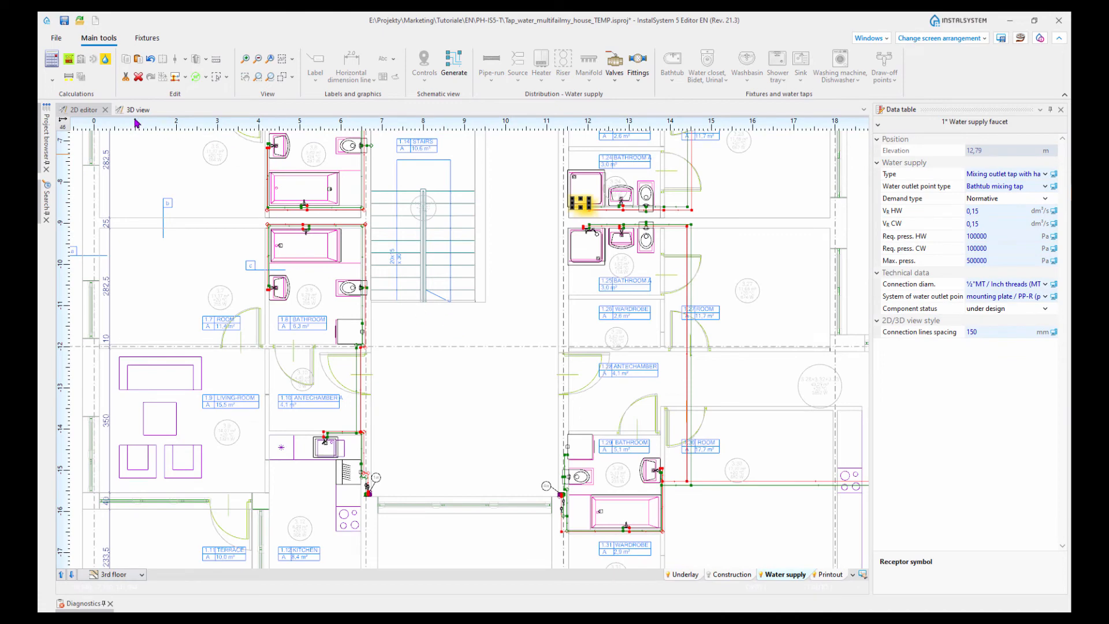
click(136, 111)
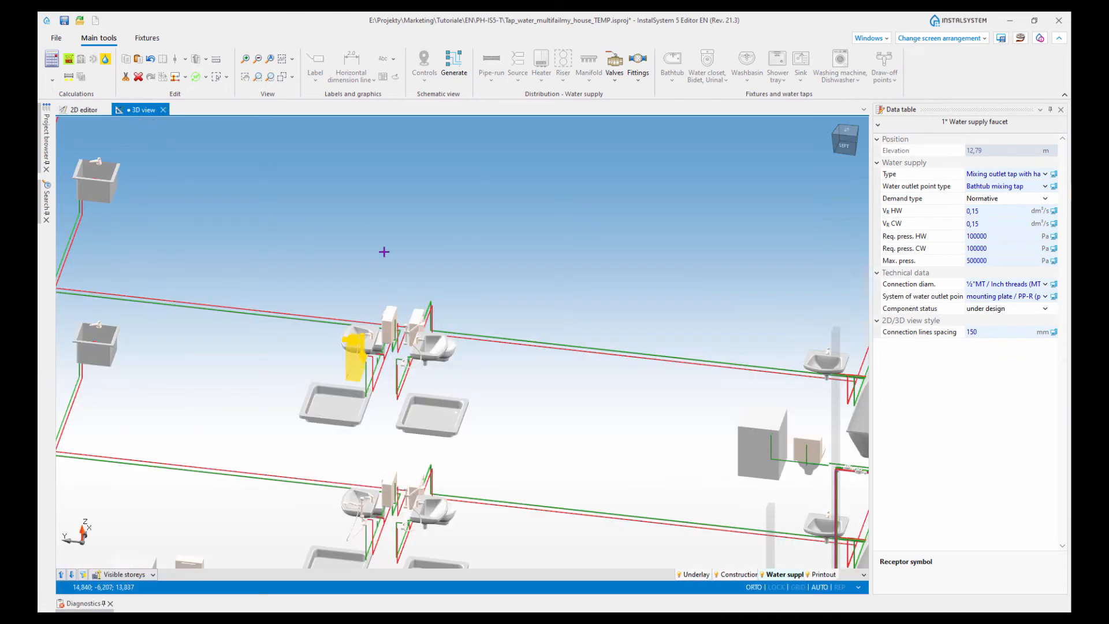
scroll(406, 298, down, 6)
middle_drag(488, 350, 490, 308)
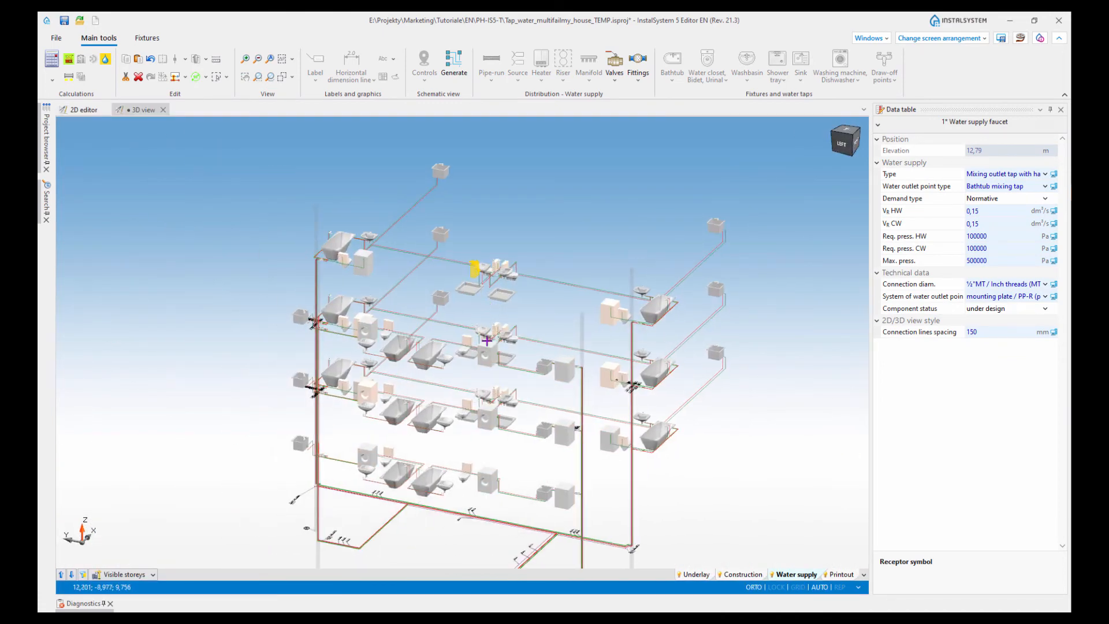
Step: Show the critical circuit in the 3D view and trace it from the heater along the basement pipes and up the riser
click(291, 59)
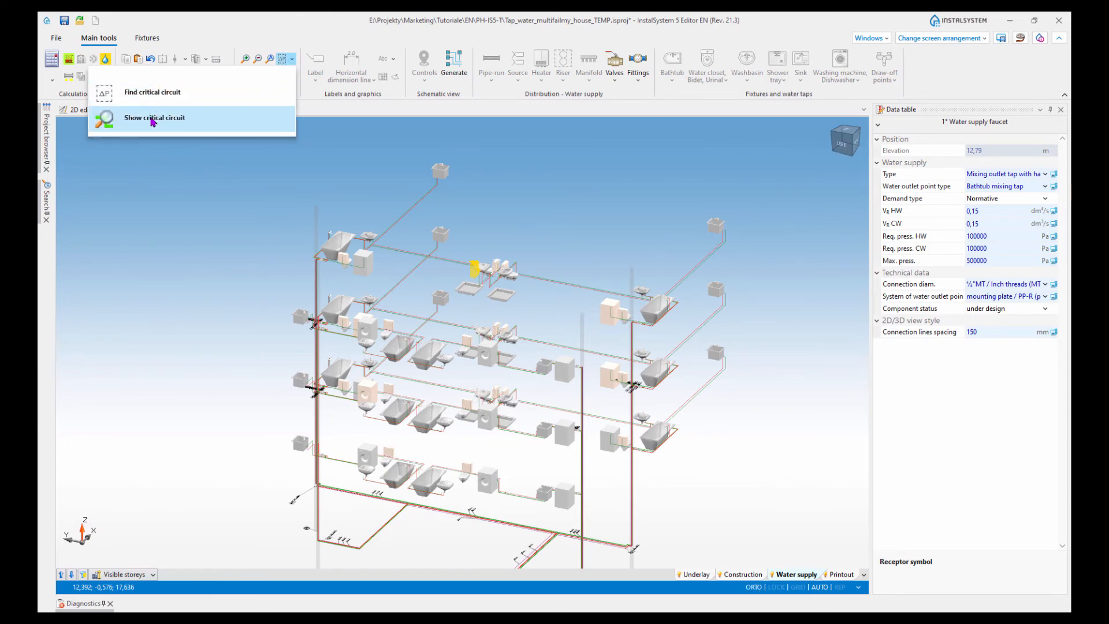
click(154, 119)
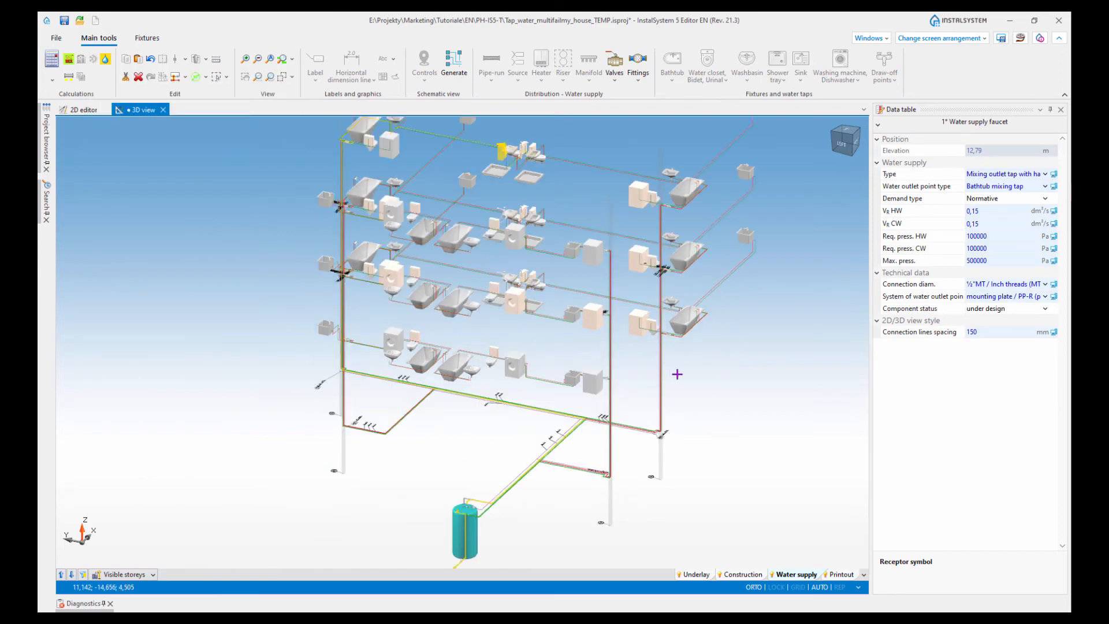
scroll(524, 440, up, 5)
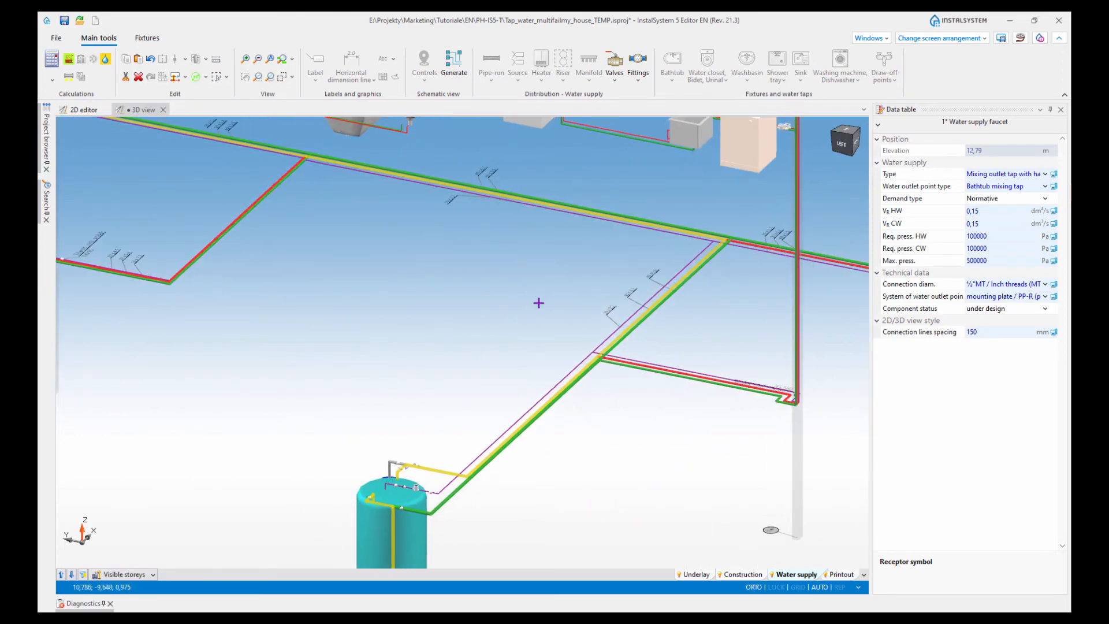
scroll(538, 303, down, 3)
middle_drag(410, 322, 540, 505)
middle_drag(346, 283, 415, 443)
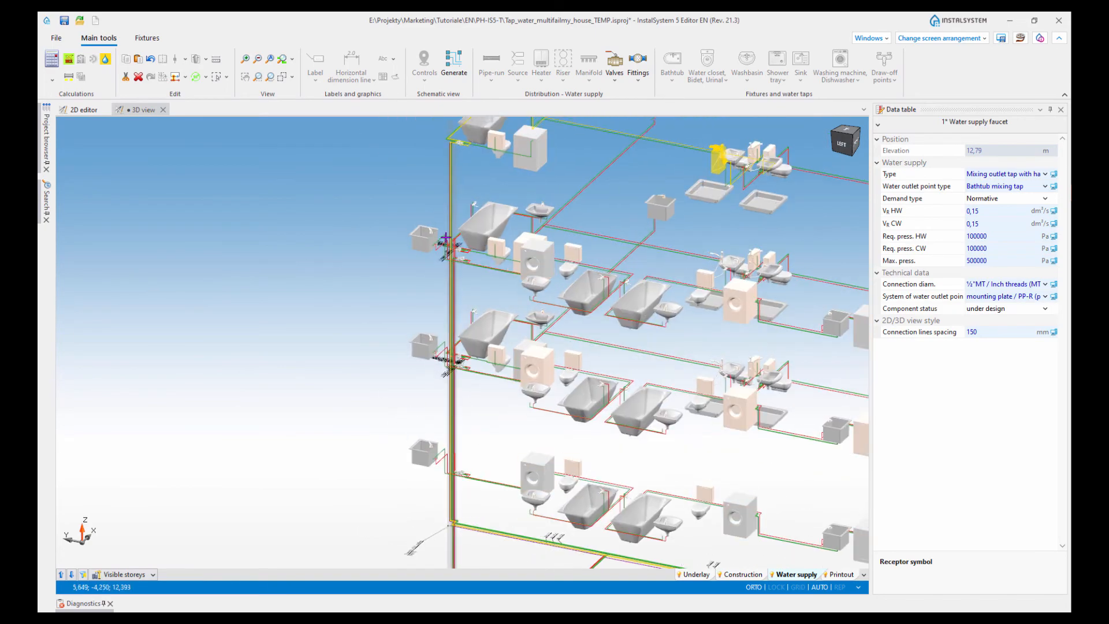
Step: Follow the highlighted critical circuit in the 3D view to the critical receptor on the top storey
middle_drag(438, 220, 449, 311)
scroll(439, 227, up, 2)
scroll(546, 280, up, 8)
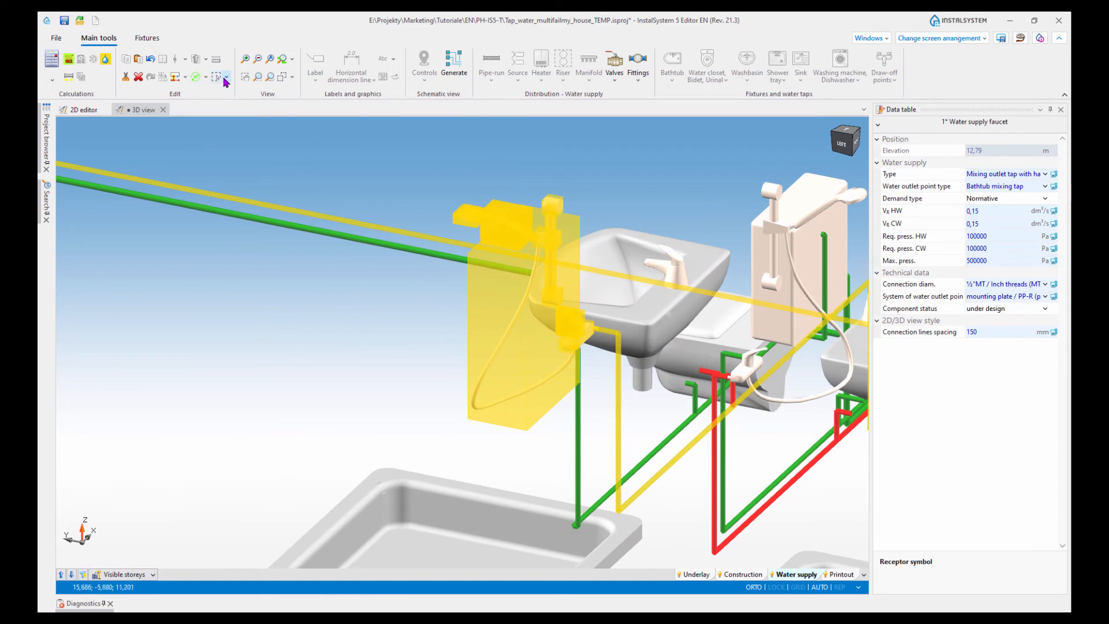
scroll(399, 300, down, 5)
middle_drag(357, 331, 426, 339)
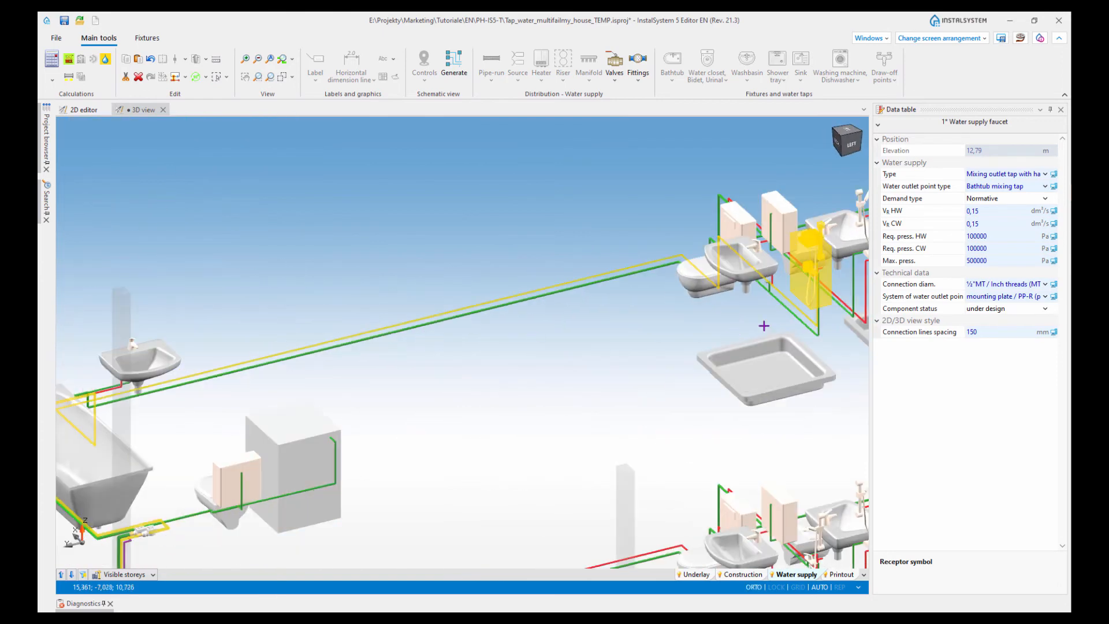
Step: Switch to the screen arrangement for results, review the Flow paths CW and Circulation circuits reports, and locate pipe-run 19 in the drawing
click(929, 38)
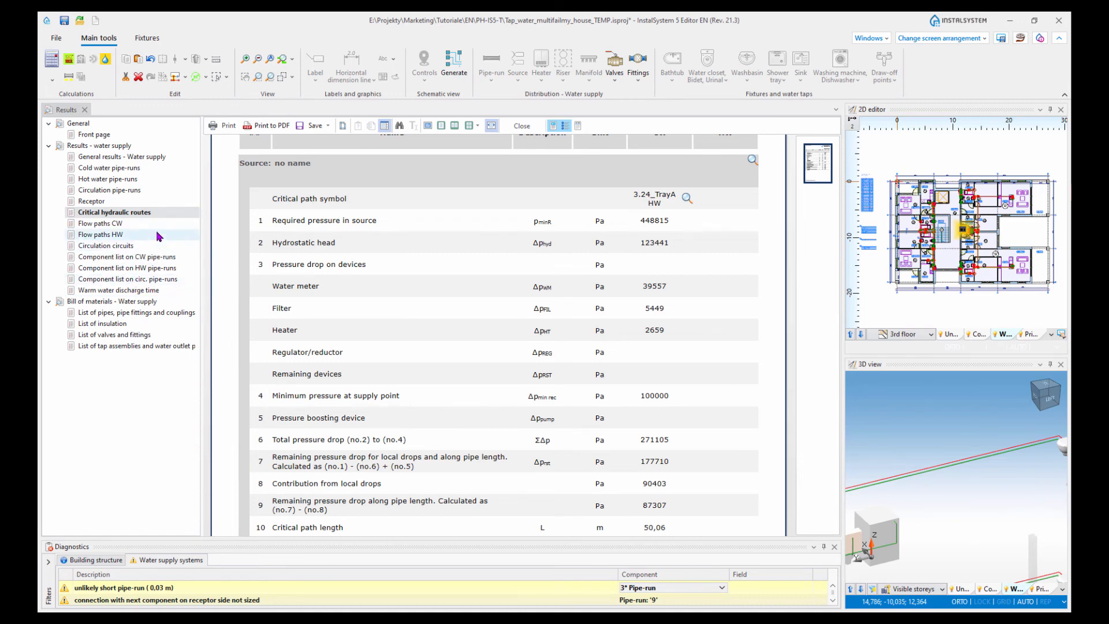
click(116, 224)
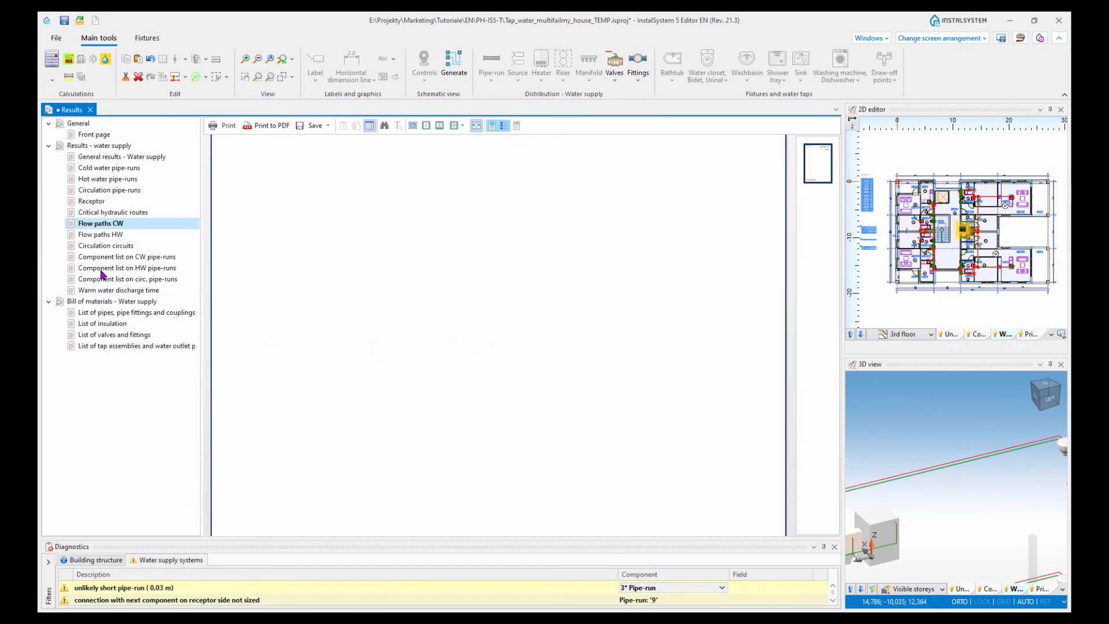
click(119, 246)
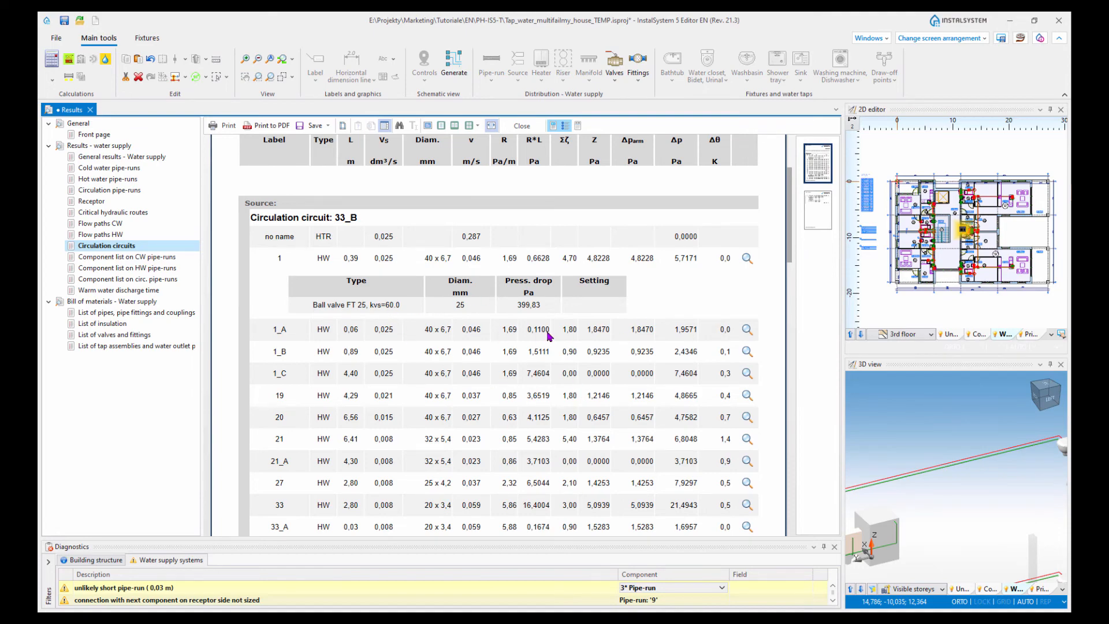
scroll(549, 336, down, 4)
scroll(519, 338, up, 2)
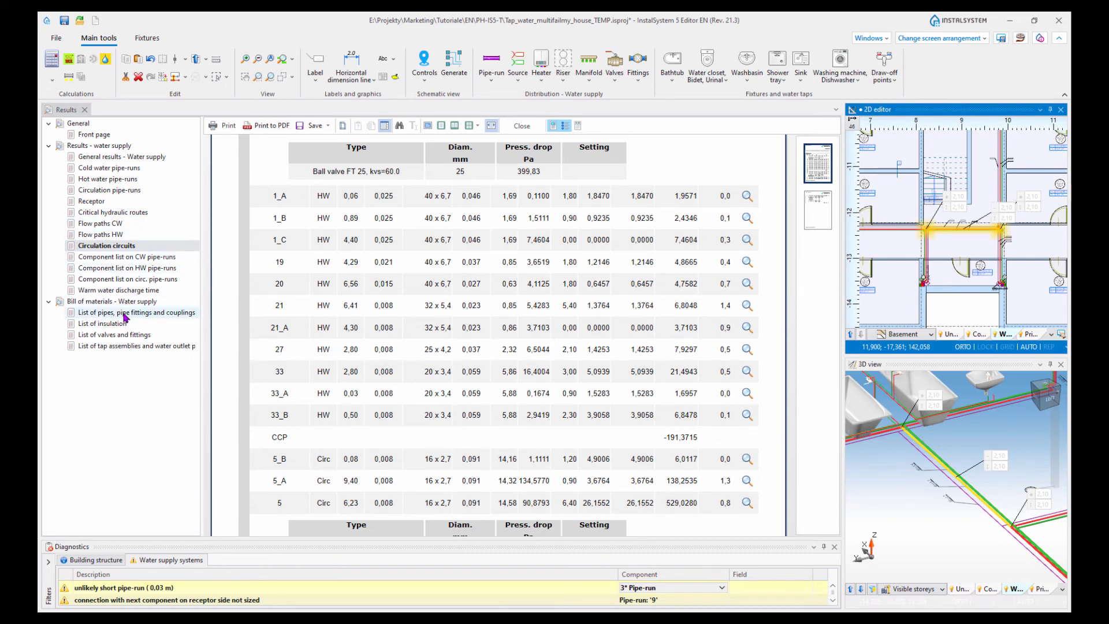
Step: Review the bill of materials for pipes, pipe fittings and couplings through to its last page
click(162, 317)
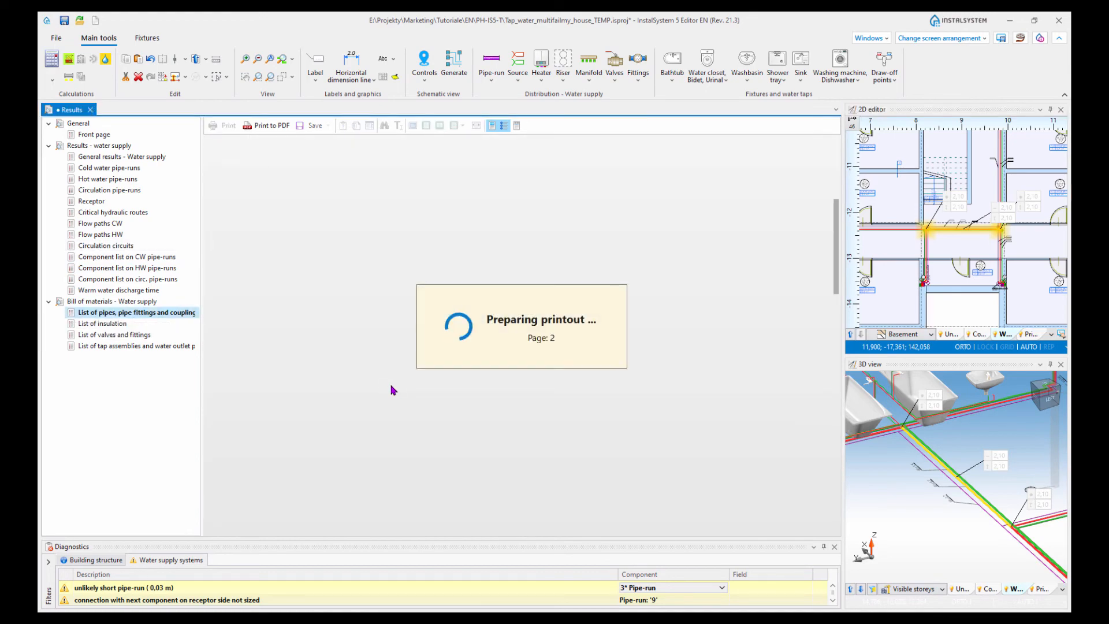
scroll(692, 385, up, 5)
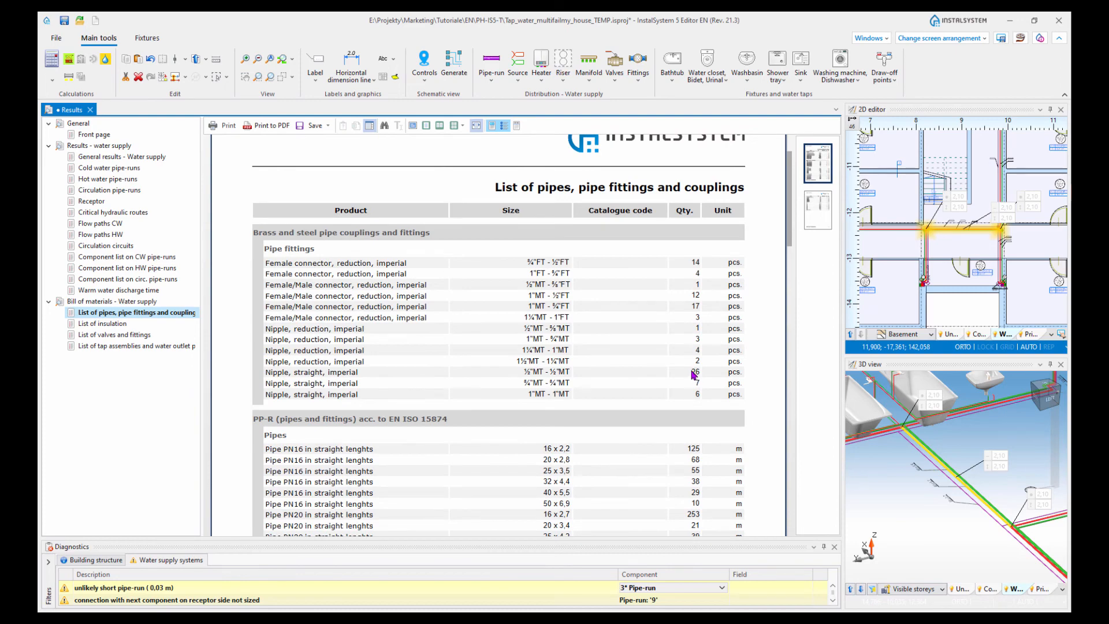
scroll(693, 374, down, 4)
scroll(693, 374, down, 6)
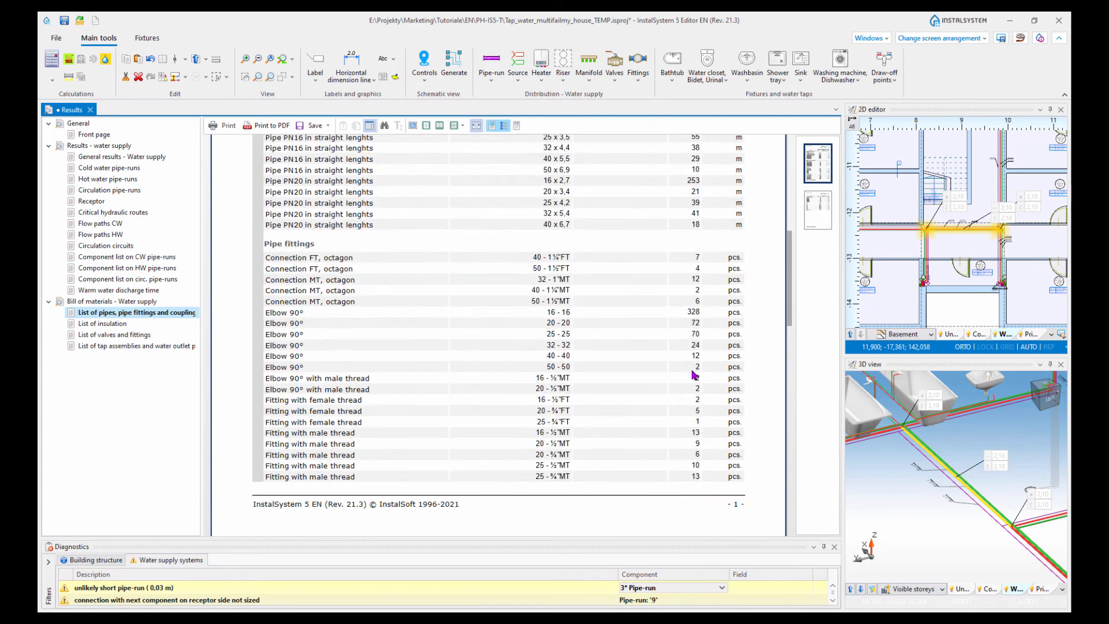
scroll(693, 374, down, 15)
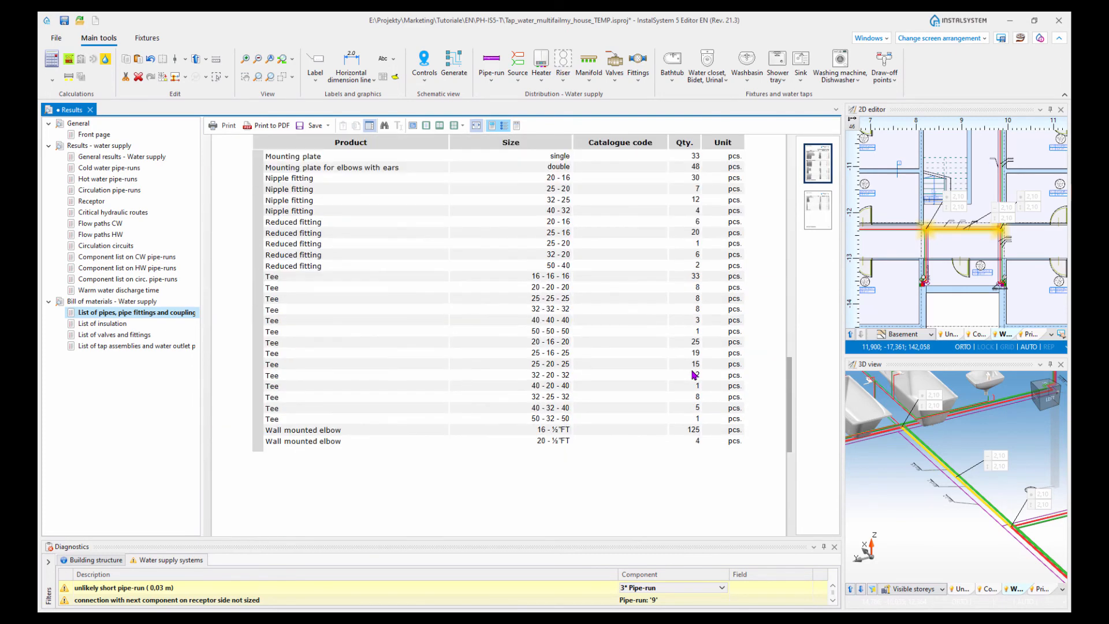
Step: Review the list of insulation and the list of valves and fittings in the bill of materials
click(104, 323)
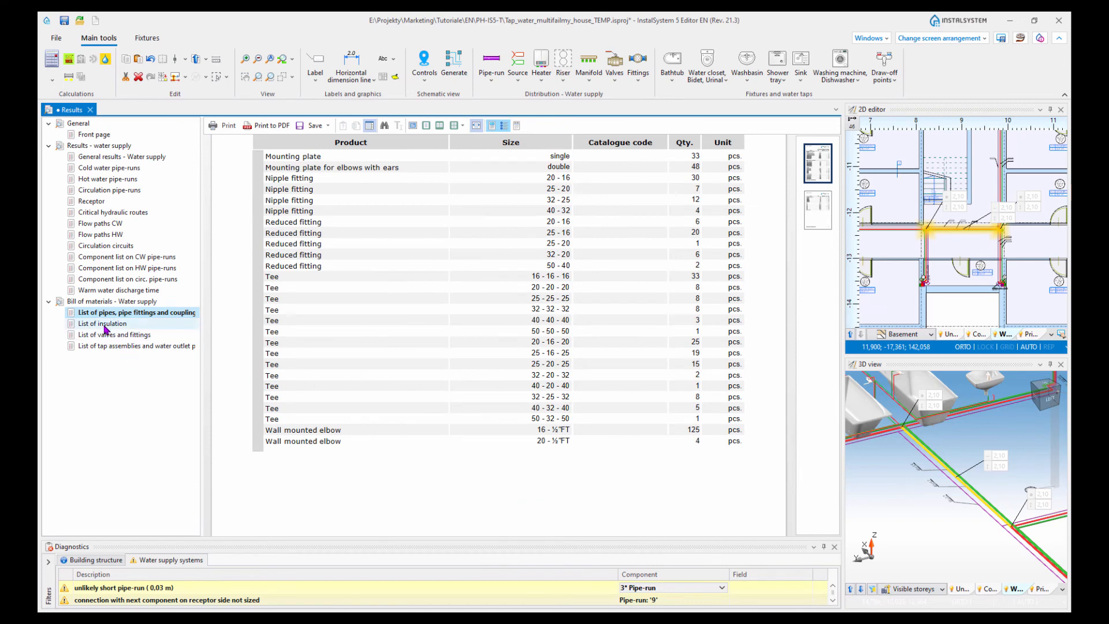
scroll(640, 410, up, 8)
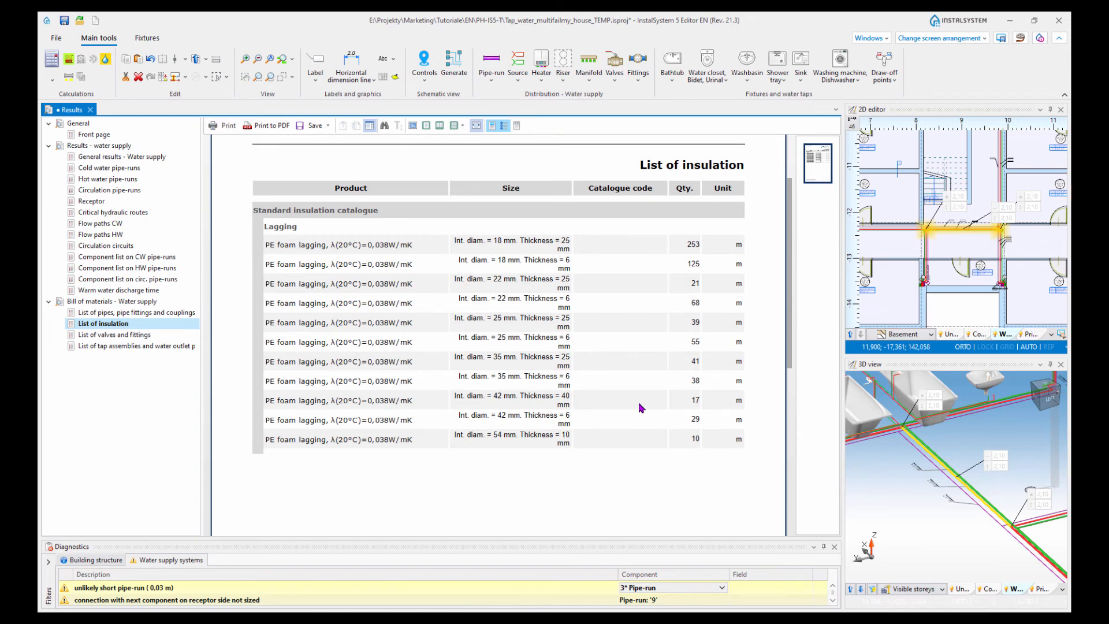
click(123, 336)
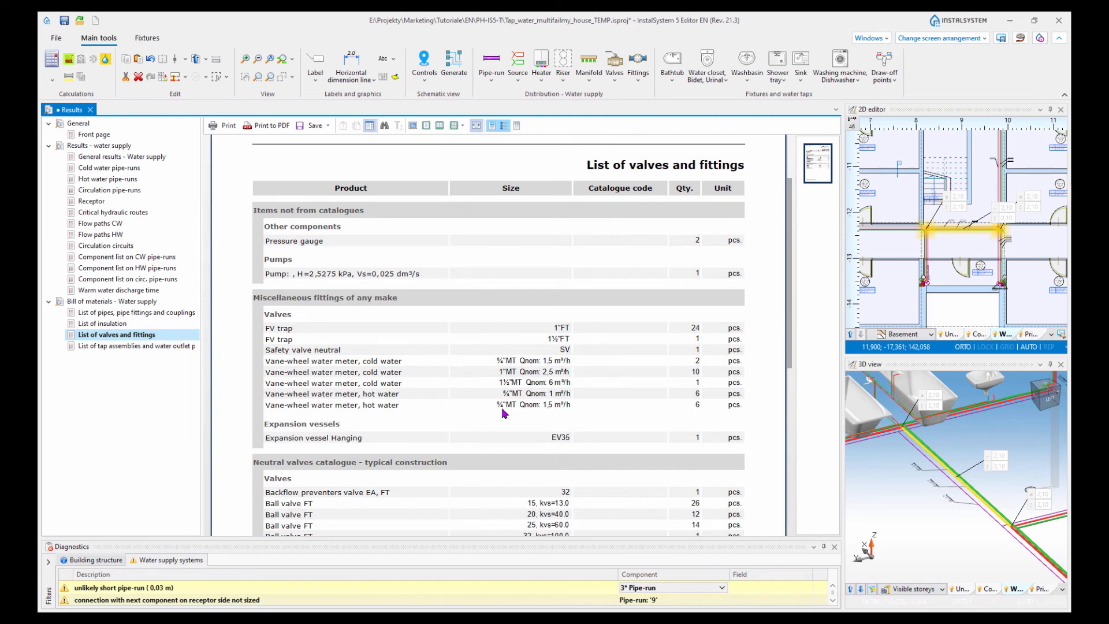
scroll(503, 413, down, 3)
scroll(504, 412, down, 3)
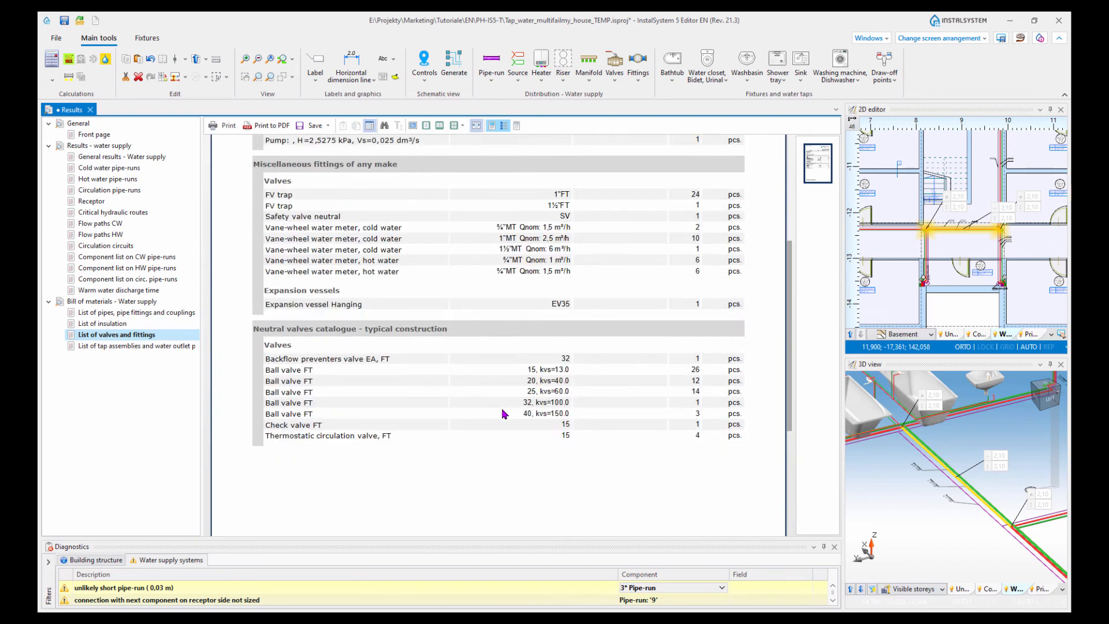
Step: Review the list of tap assemblies and water outlet points in the bill of materials
click(164, 346)
scroll(624, 356, up, 10)
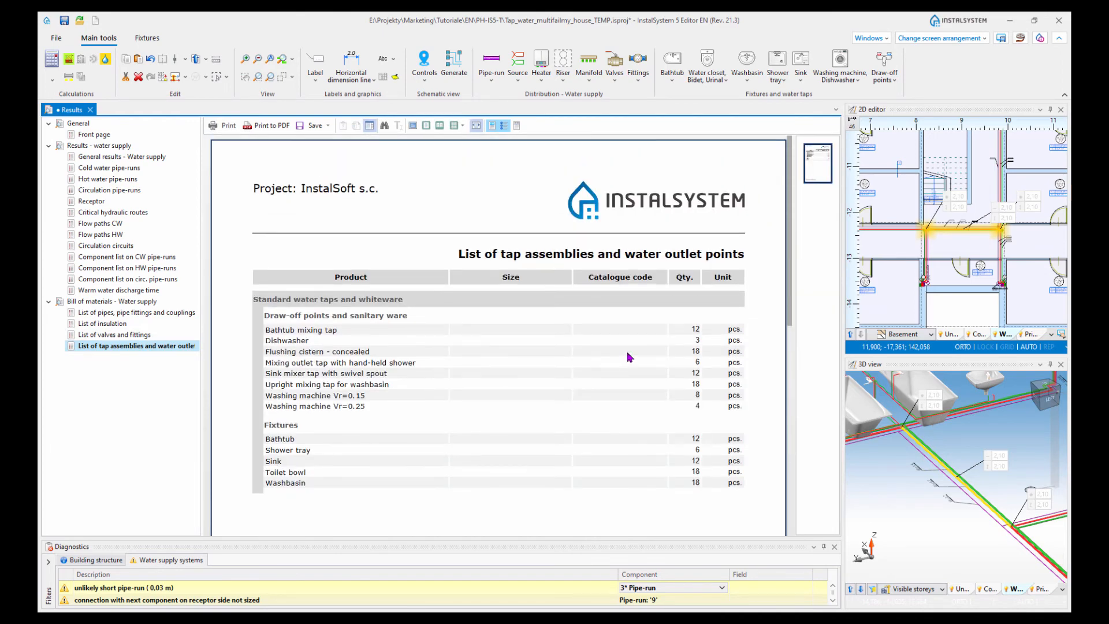
scroll(558, 442, down, 7)
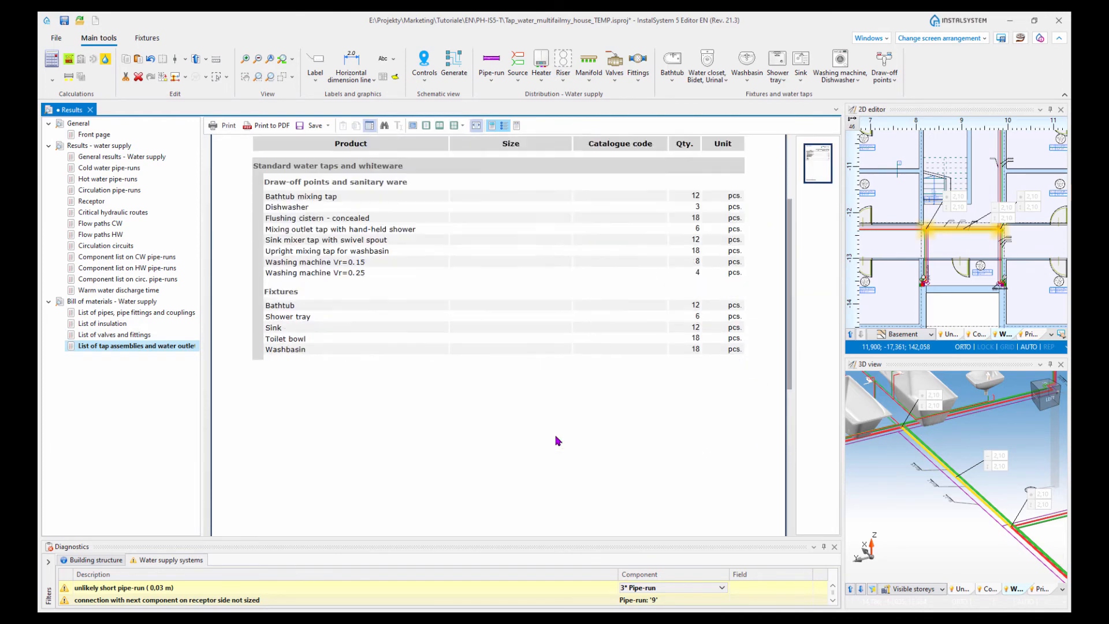
scroll(561, 436, up, 7)
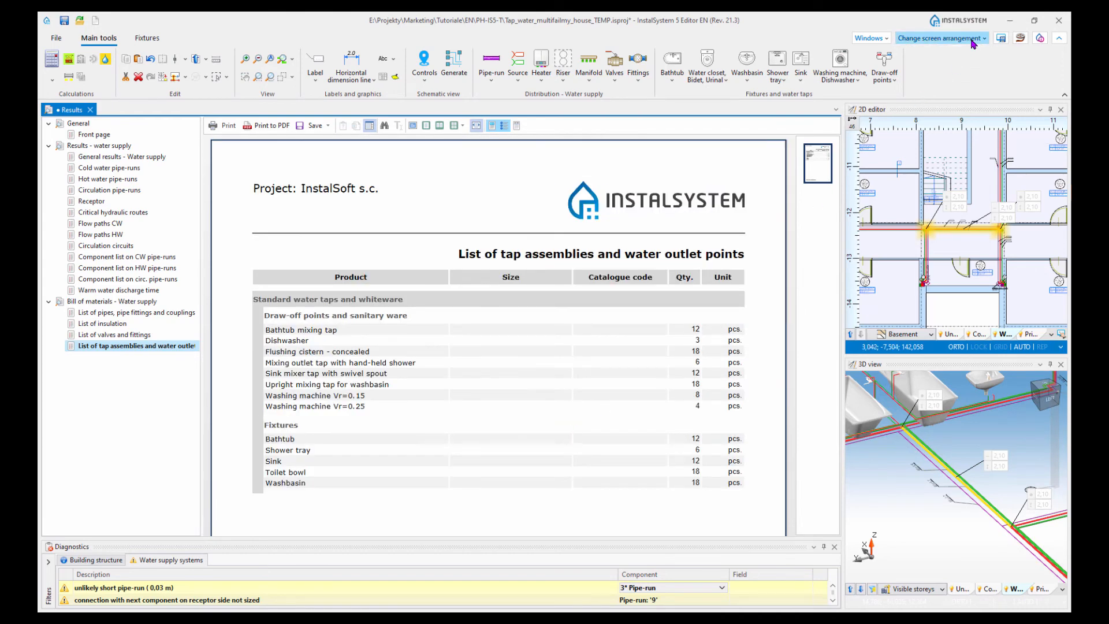
Step: Return to the screen arrangement for drawing and show the complete water supply installation in the 3D view
click(940, 39)
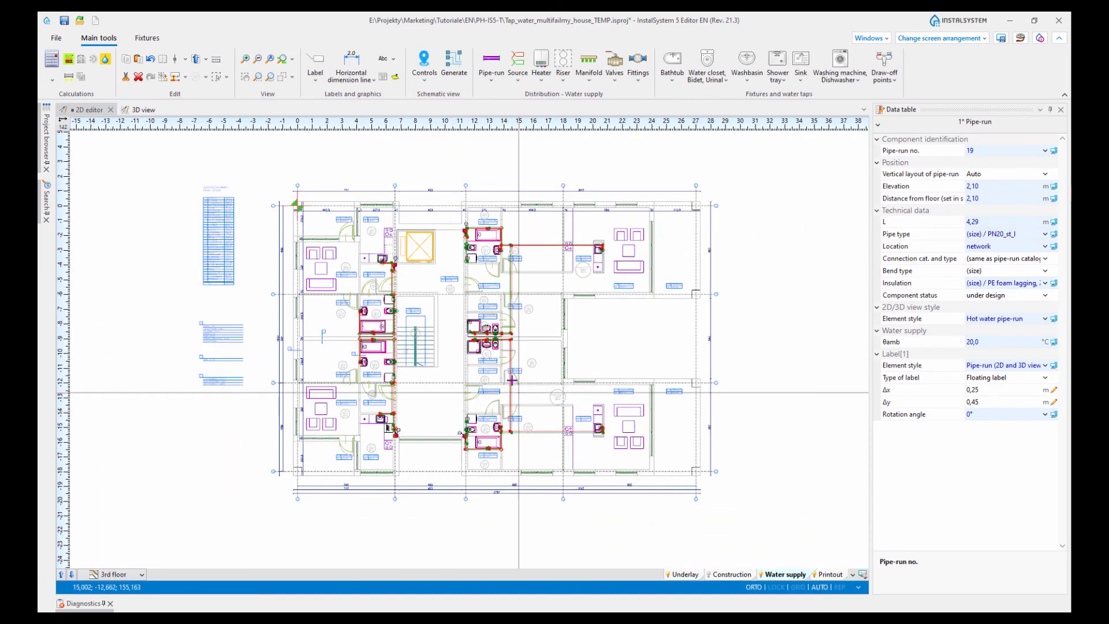
click(142, 111)
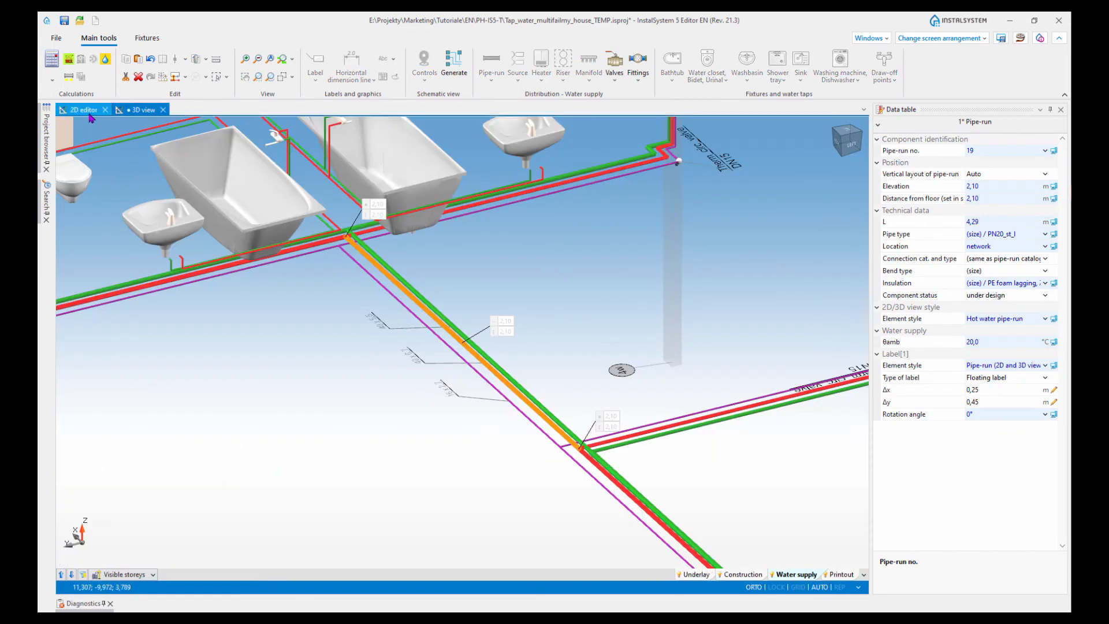
scroll(407, 312, down, 3)
scroll(408, 312, down, 5)
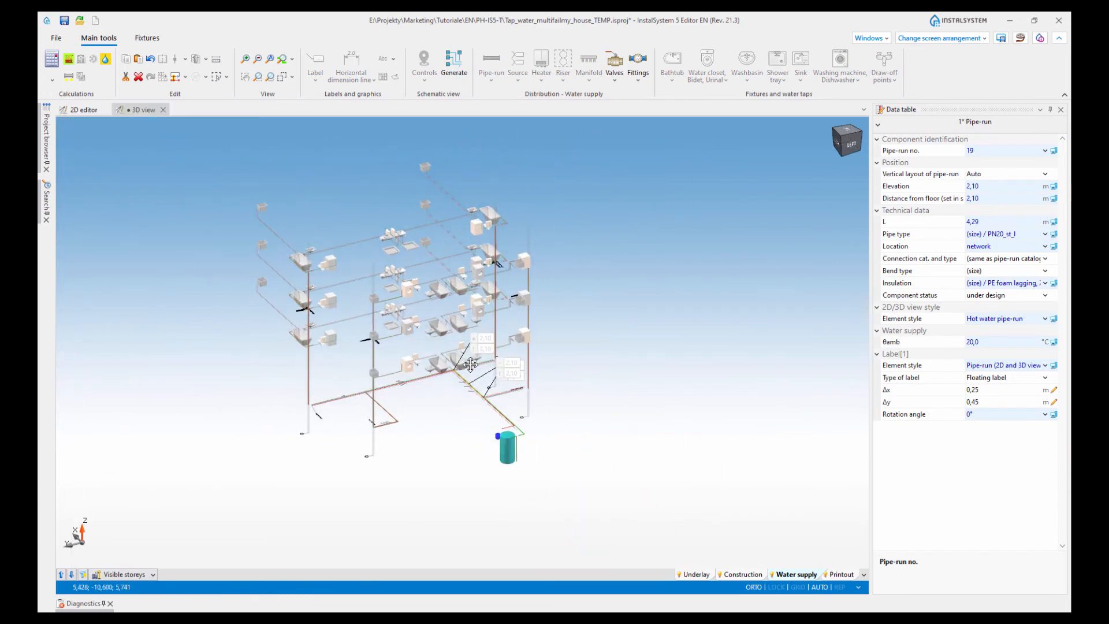
Step: Display the Basement storey in the 2D editor and select the water source at the start of the supply line
click(74, 110)
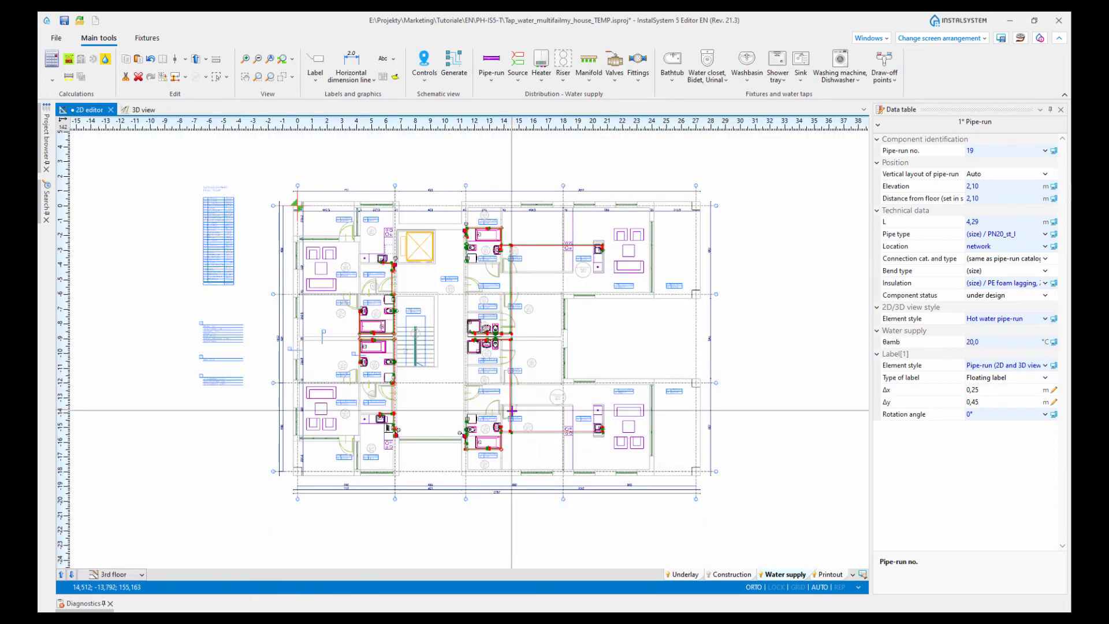
click(137, 575)
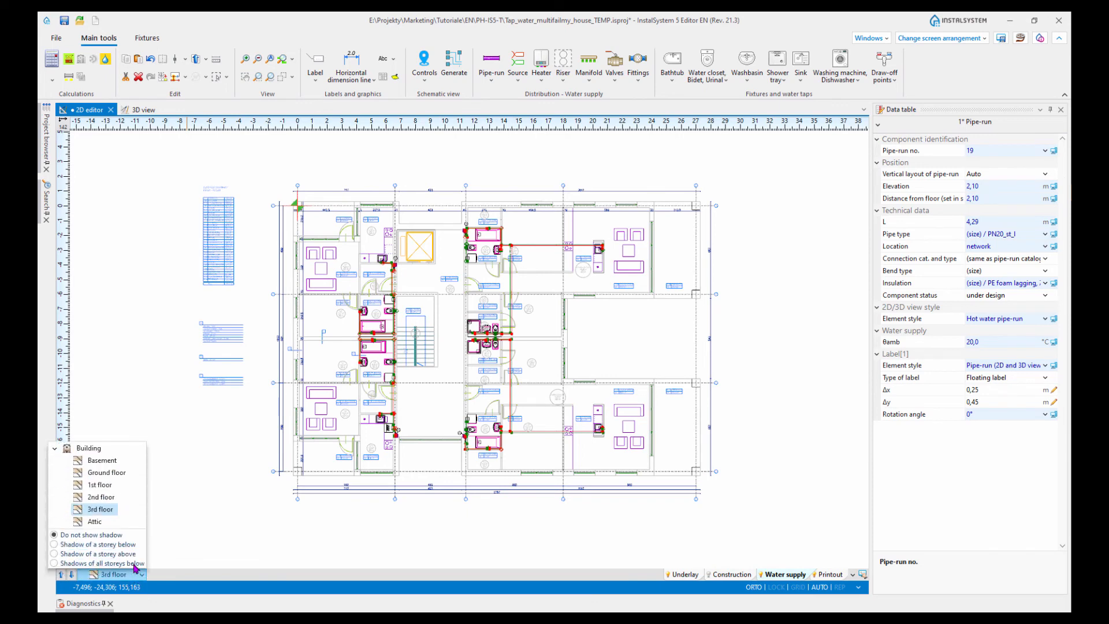
click(103, 462)
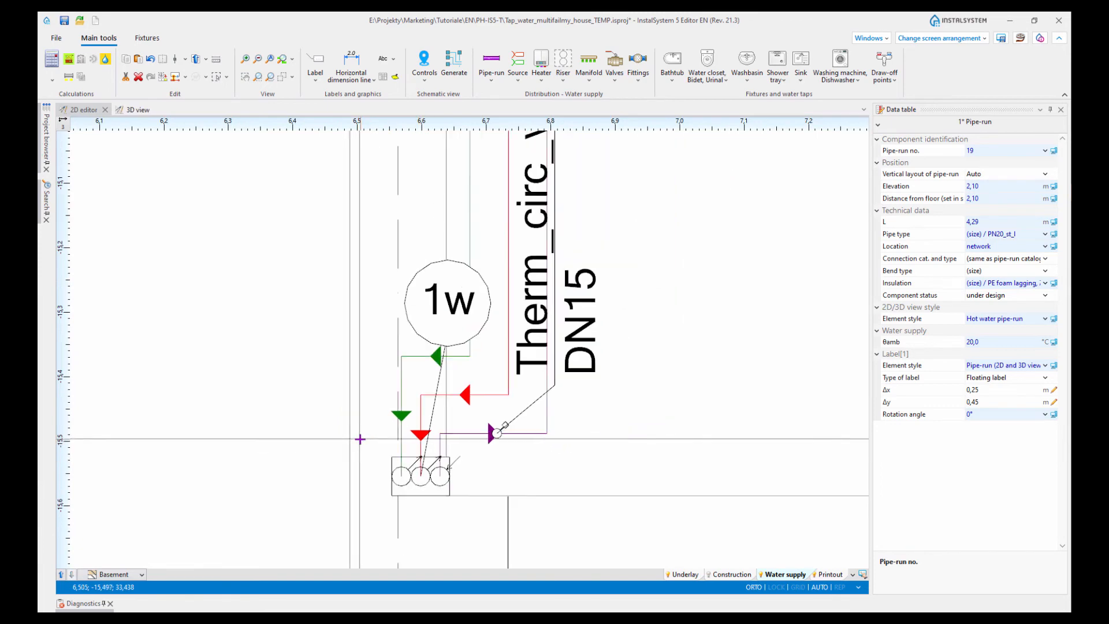
scroll(360, 439, down, 5)
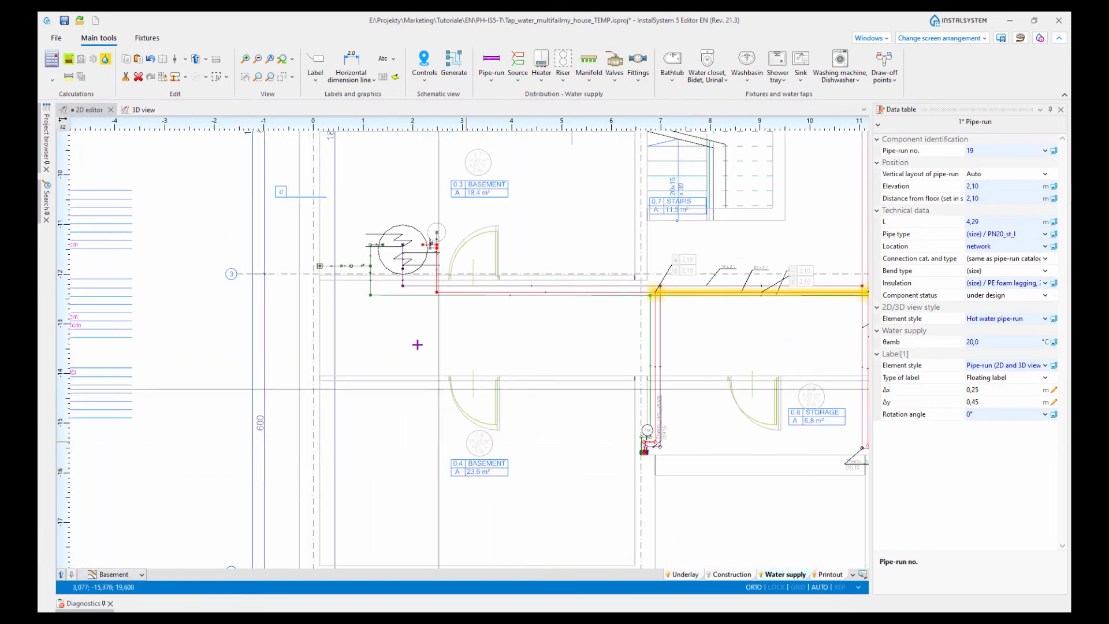
scroll(417, 344, up, 10)
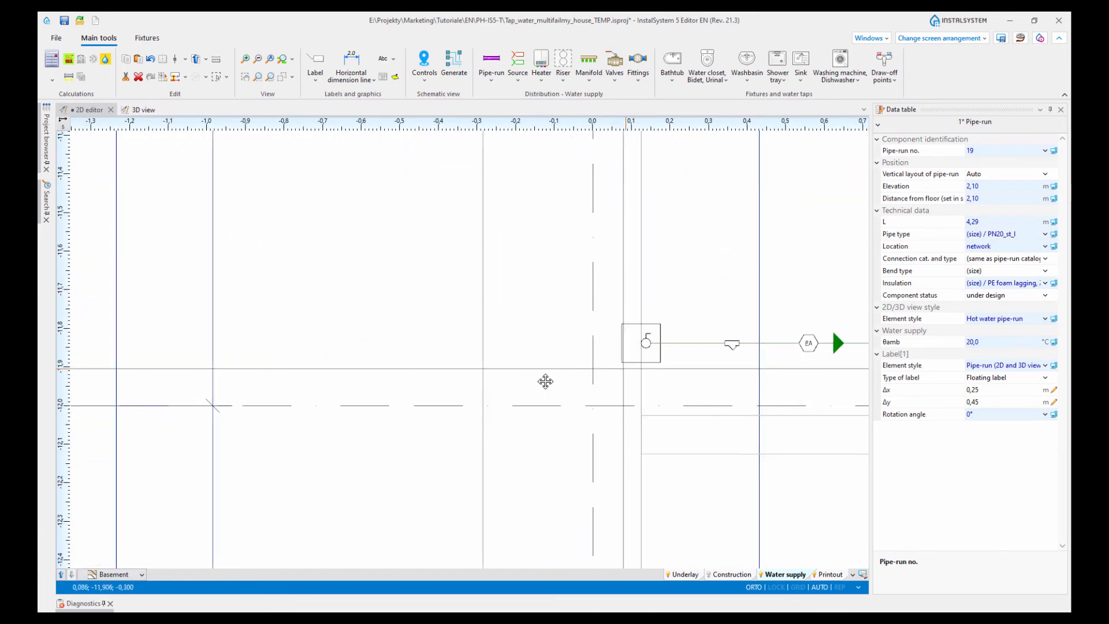
middle_drag(545, 381, 459, 393)
click(554, 370)
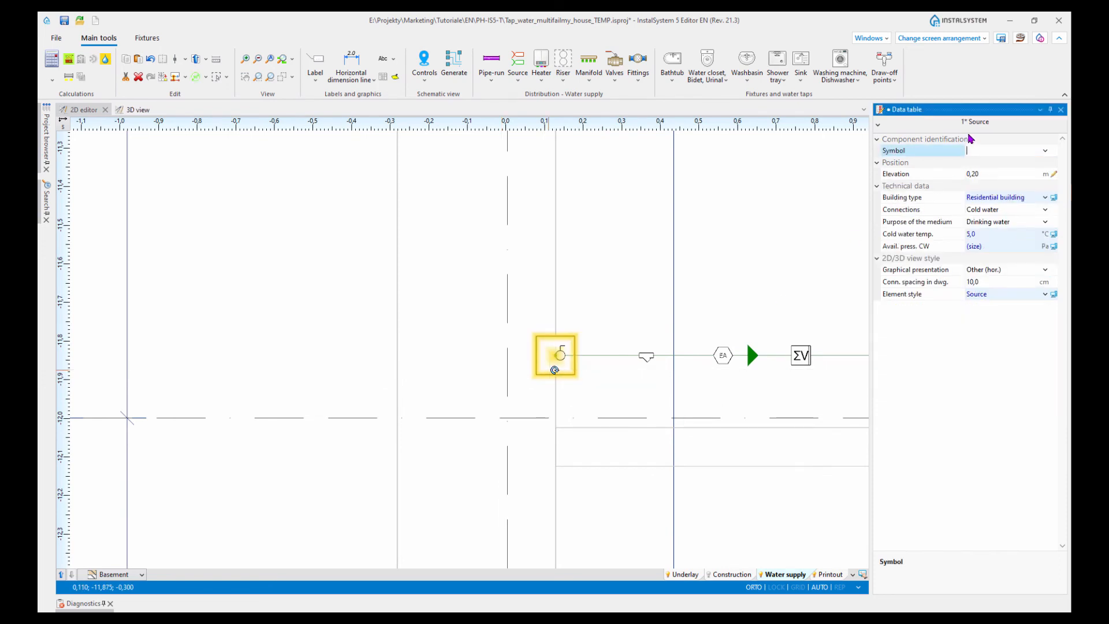
Step: Insert a water supply systems starting point for the schematic view beside the basement source, with its circle touching the source
scroll(538, 329, up, 2)
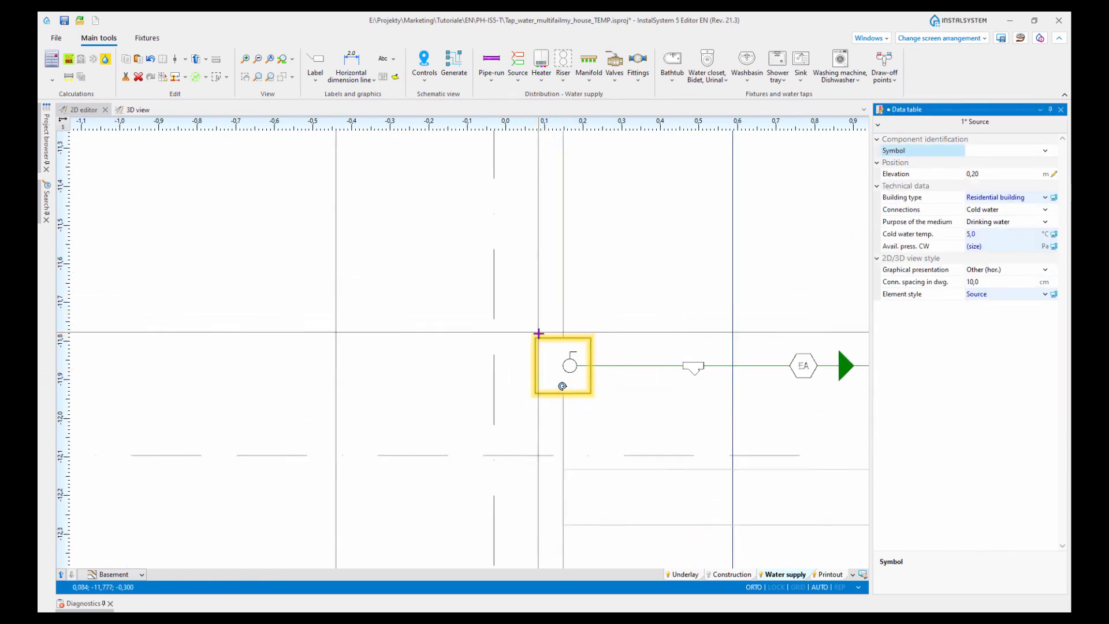
scroll(560, 357, up, 2)
click(426, 78)
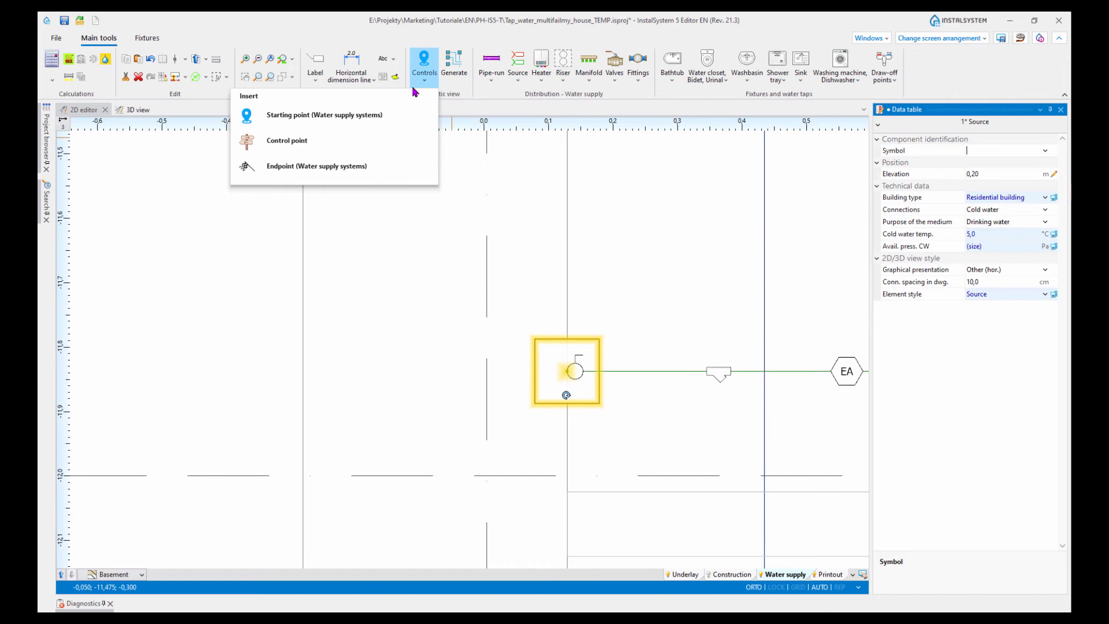
click(299, 119)
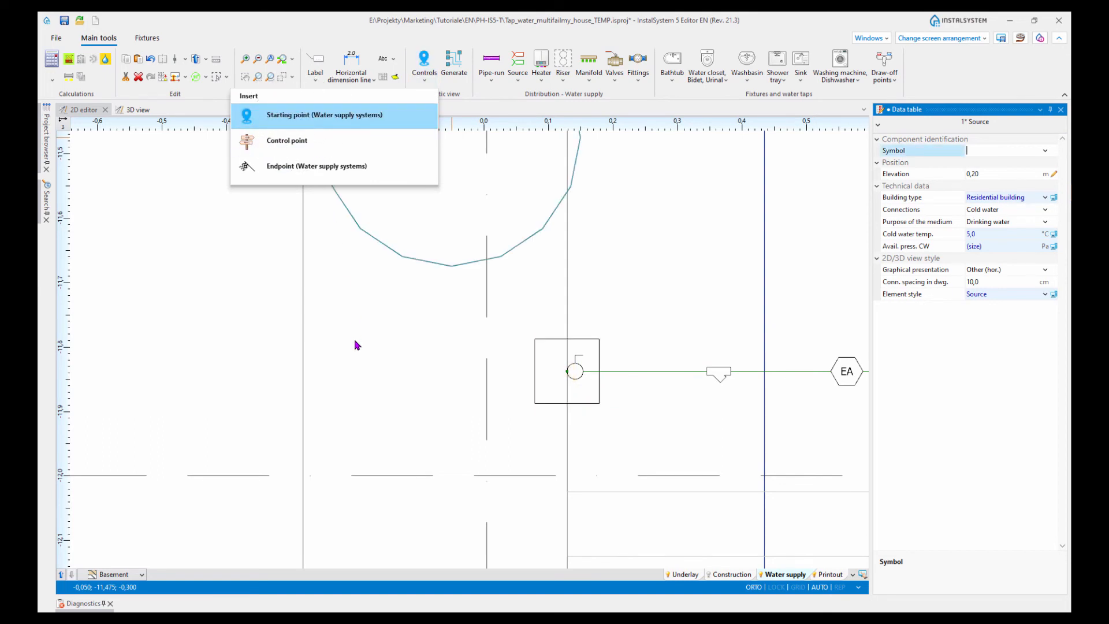
click(425, 367)
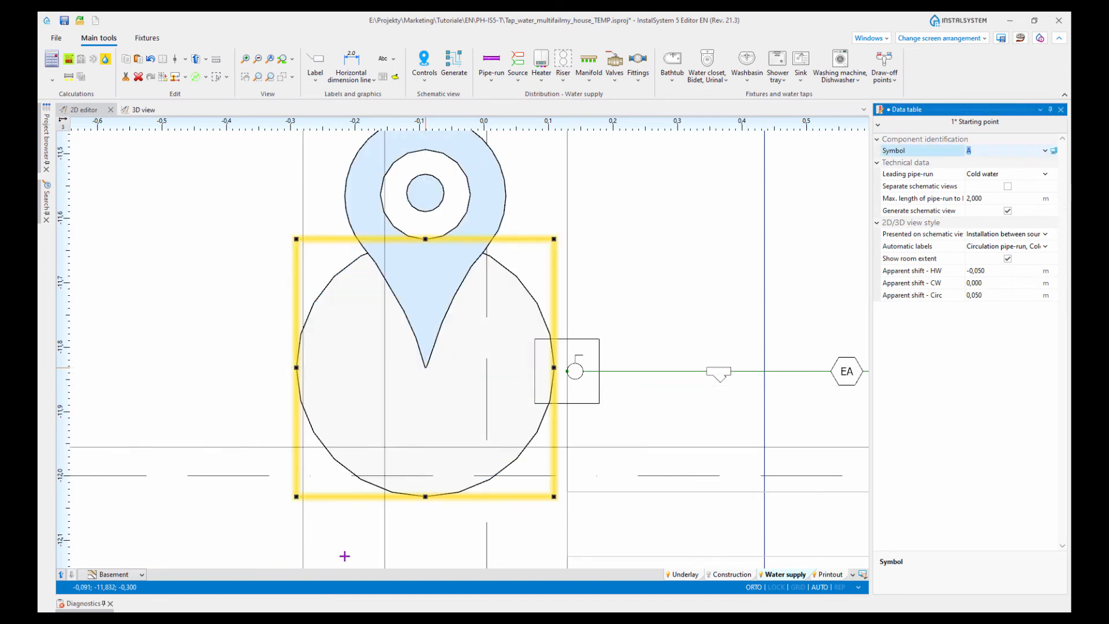
scroll(311, 311, down, 2)
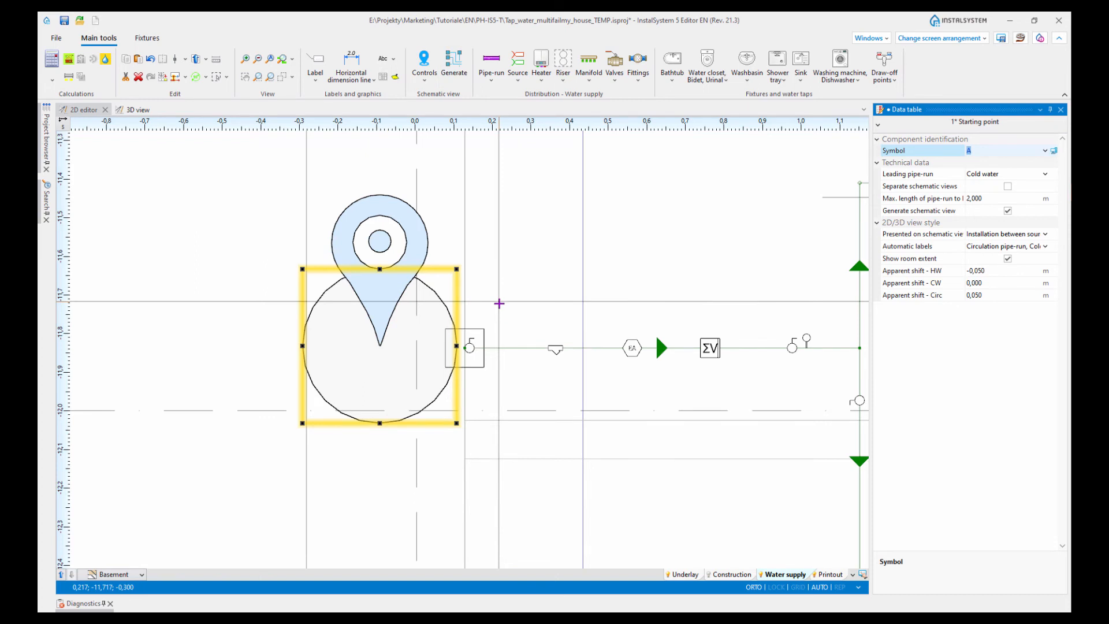
Step: Open water supply schematic view A and examine the section with the source, heater and first riser
click(142, 577)
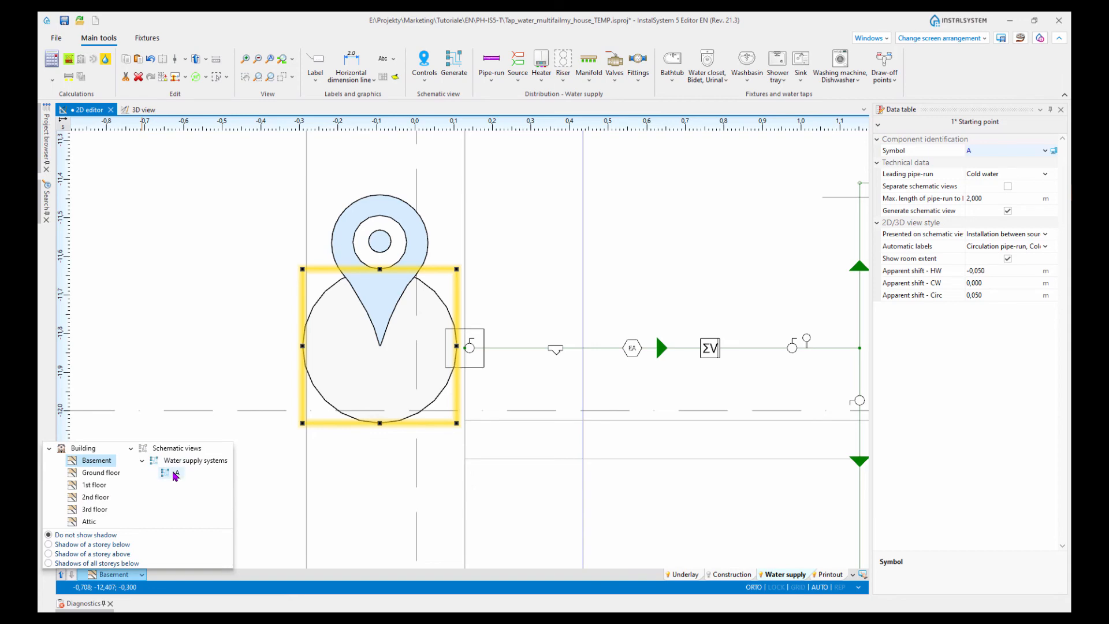
click(175, 473)
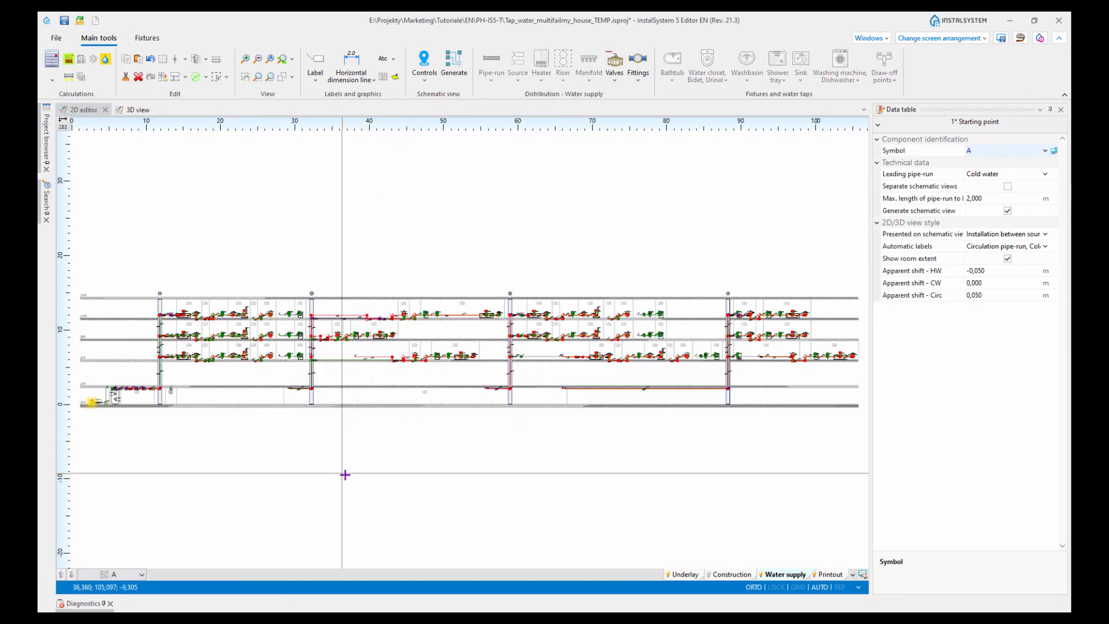
scroll(231, 397, up, 6)
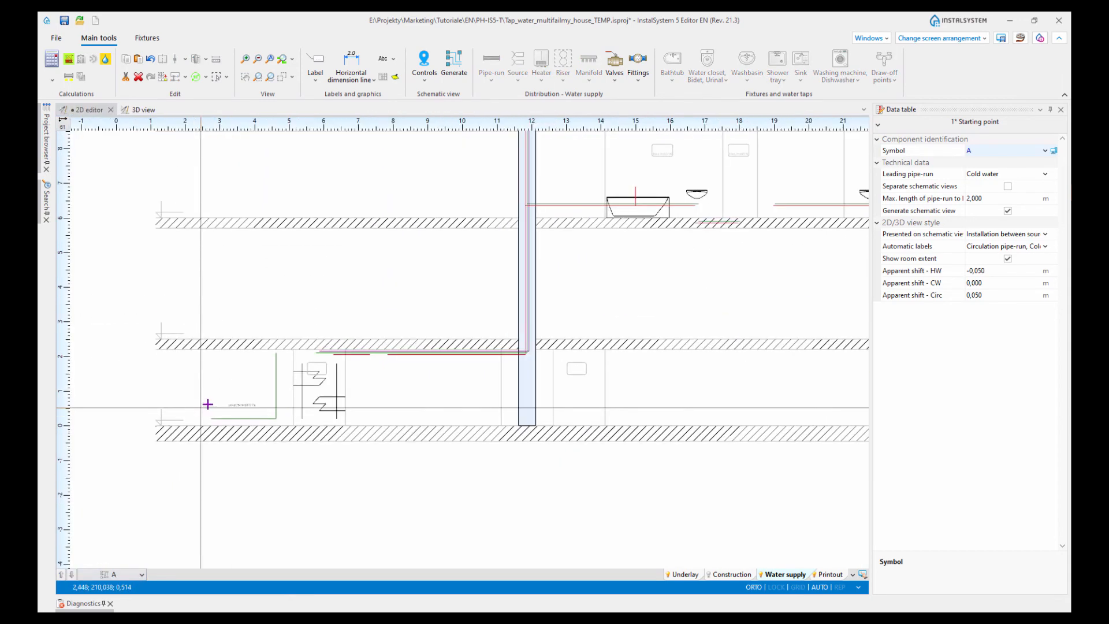
scroll(214, 410, up, 4)
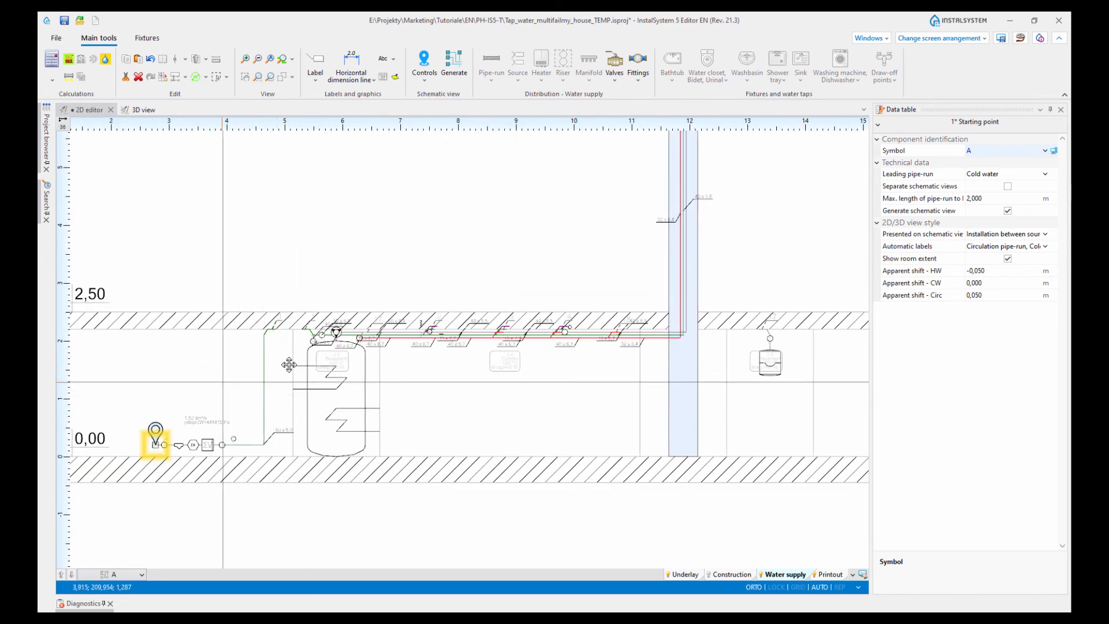
Step: Display the Printout layer of schematic view A and examine the automatic pipe-run labels along the basement distribution line
scroll(255, 363, up, 3)
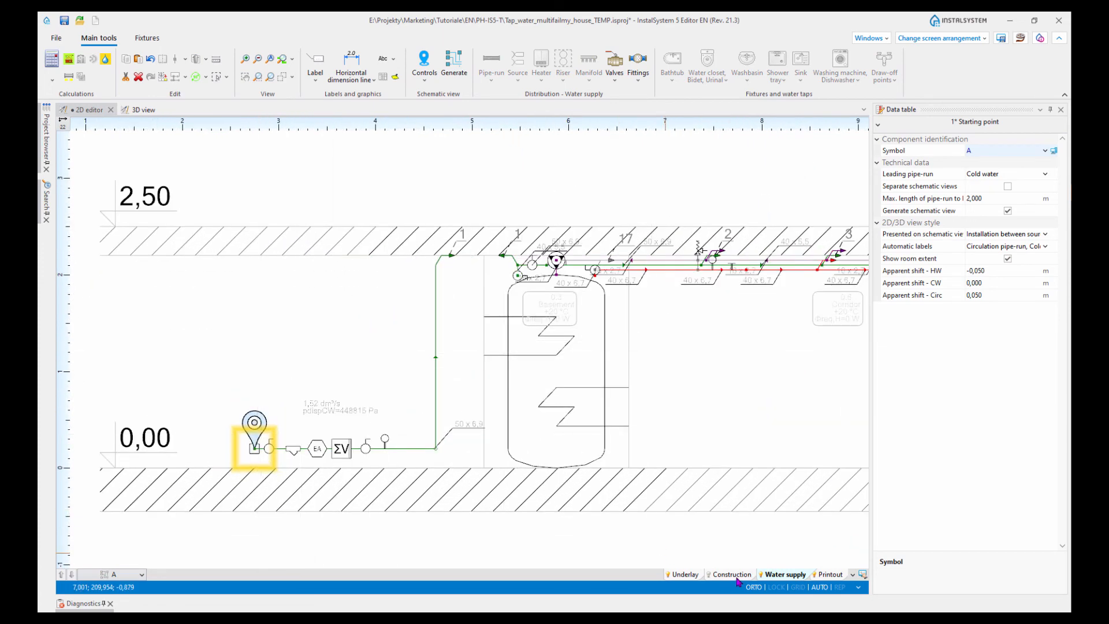
click(830, 574)
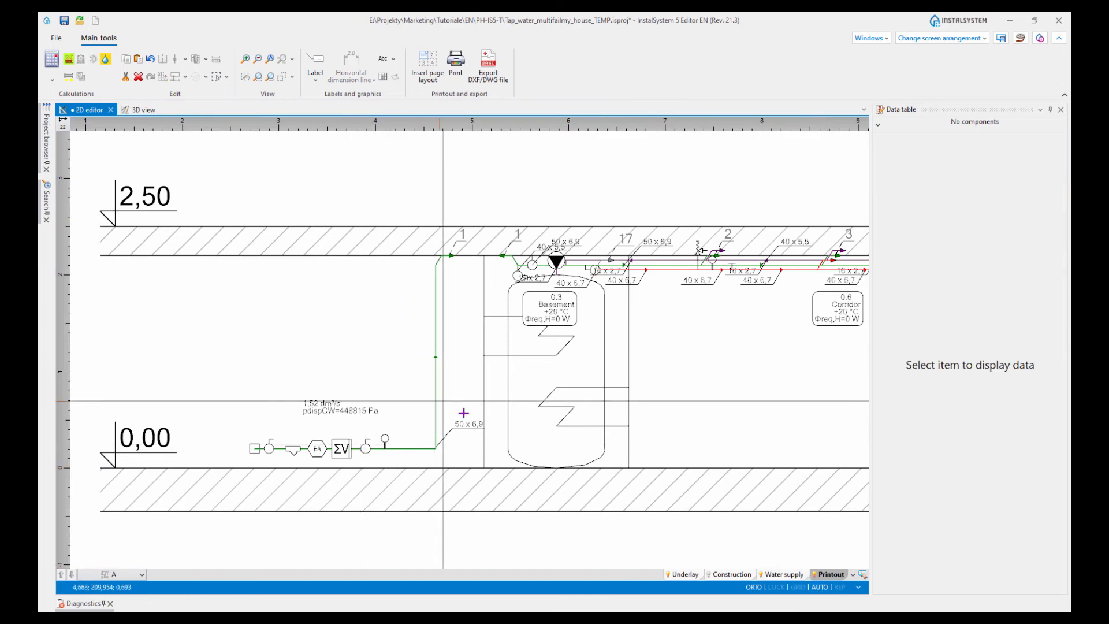
scroll(691, 261, up, 3)
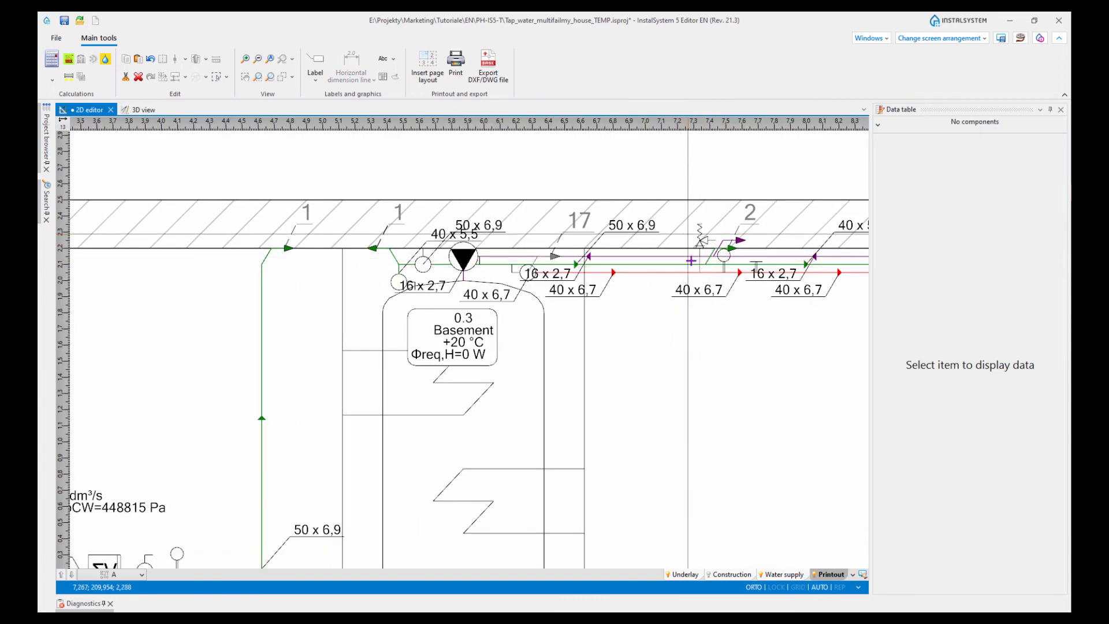
scroll(701, 332, down, 2)
middle_drag(782, 339, 586, 407)
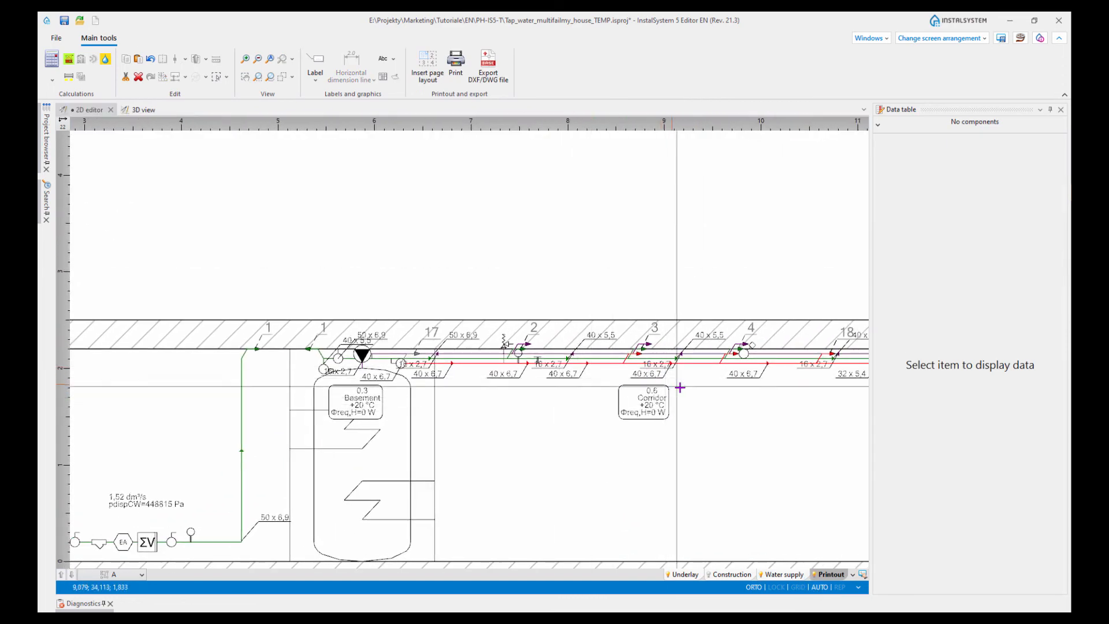
scroll(680, 388, up, 2)
scroll(677, 396, down, 2)
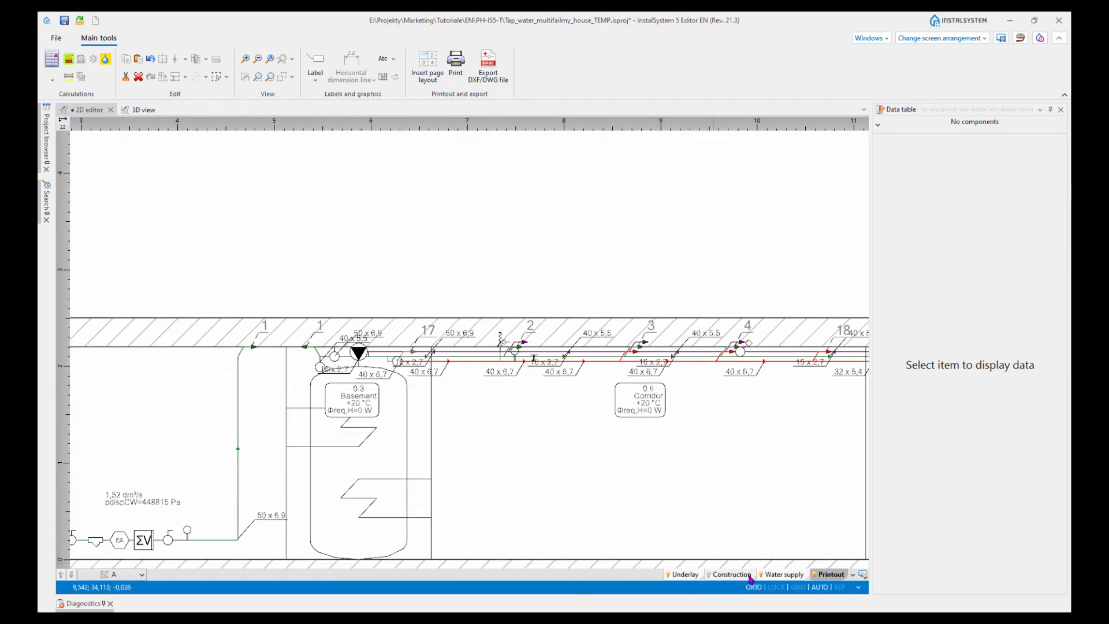
Step: Exclude circulation, cold water and hot water pipe-runs from the schematic starting point's automatic labels, and regenerate the schematic view
click(777, 575)
scroll(554, 475, down, 2)
middle_drag(551, 475, 535, 430)
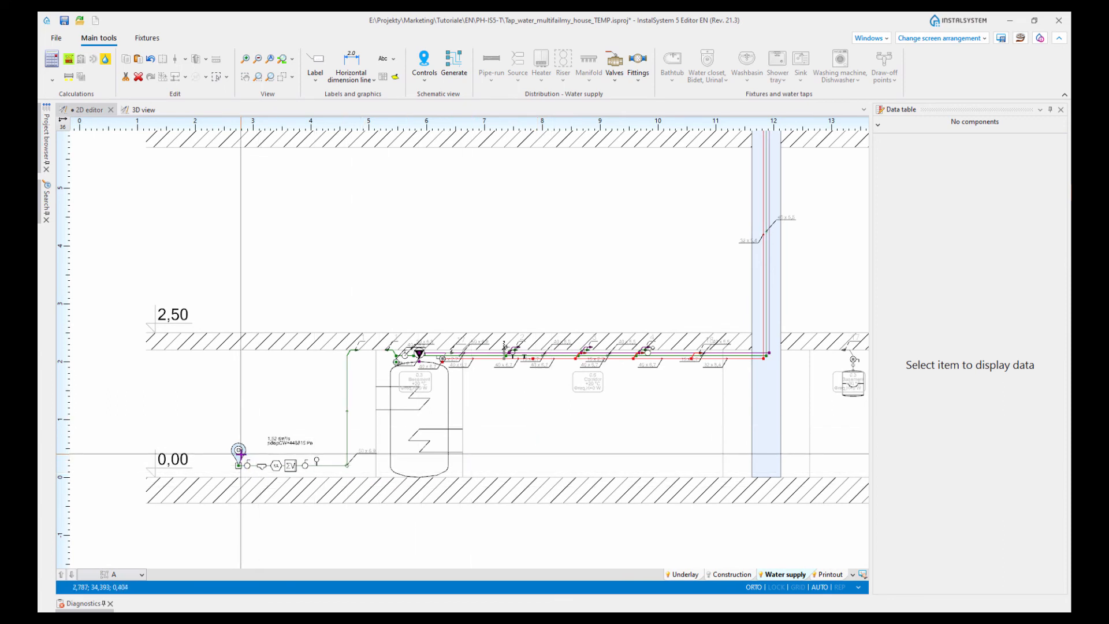
click(345, 489)
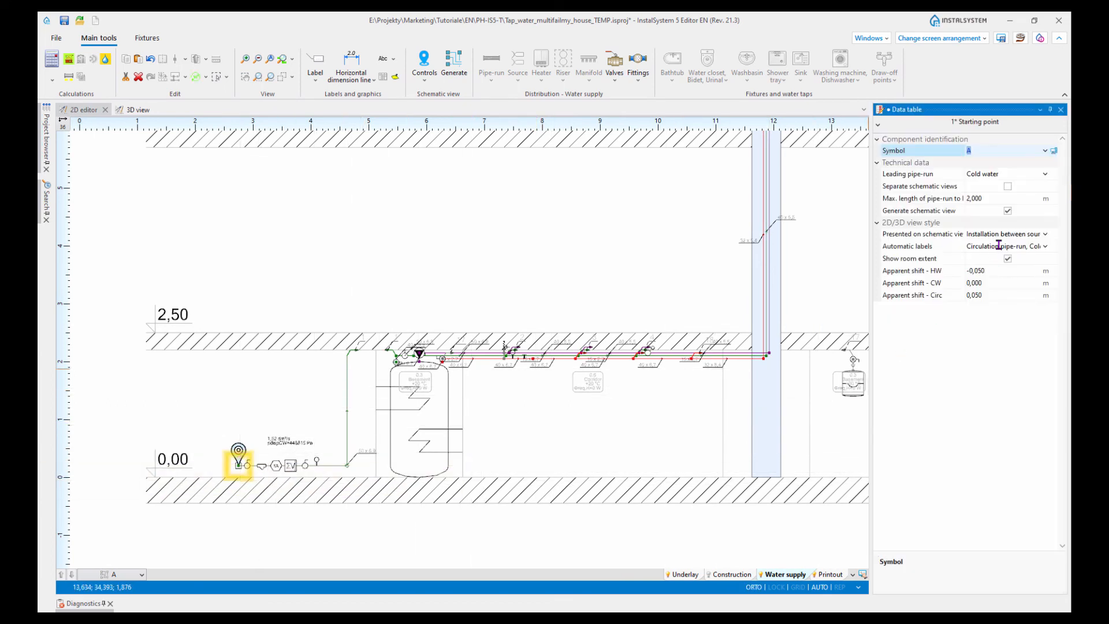
click(906, 247)
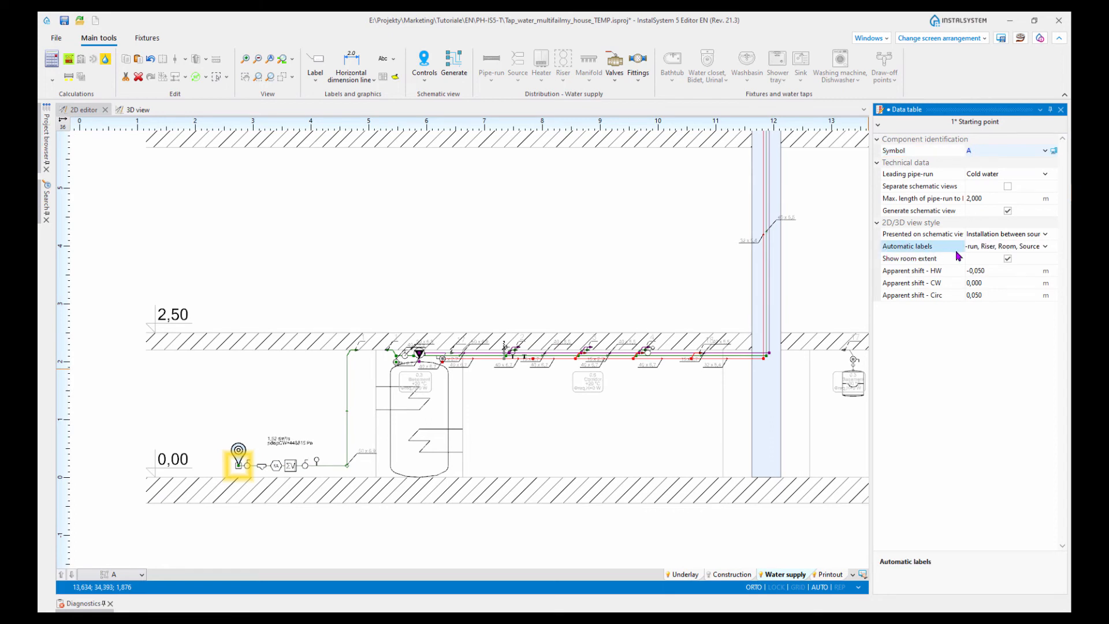
click(1045, 248)
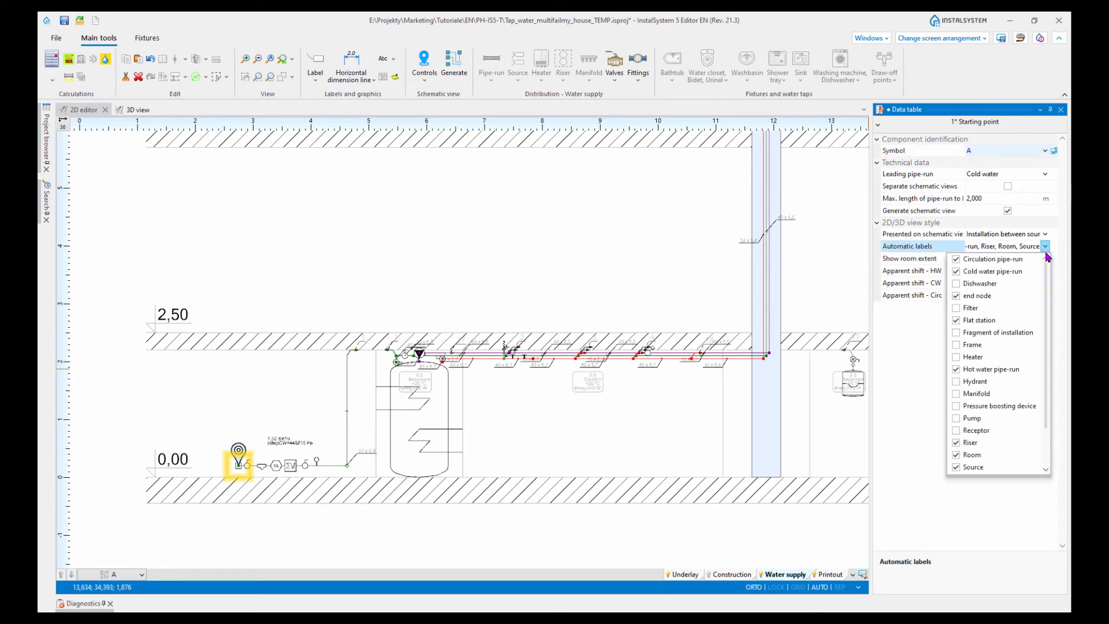
click(958, 259)
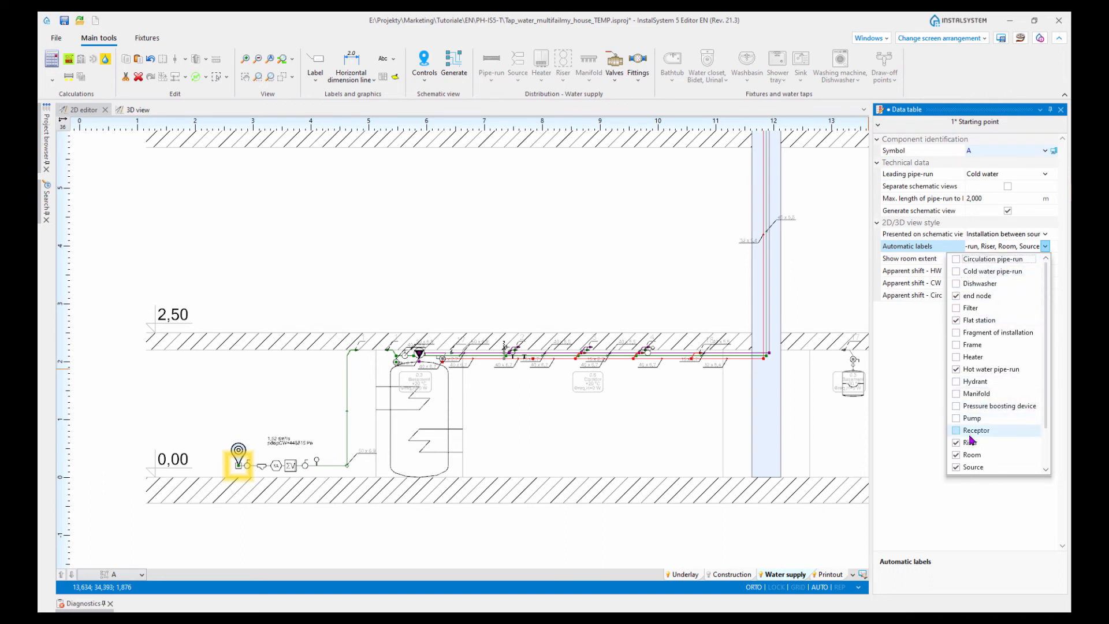
click(956, 370)
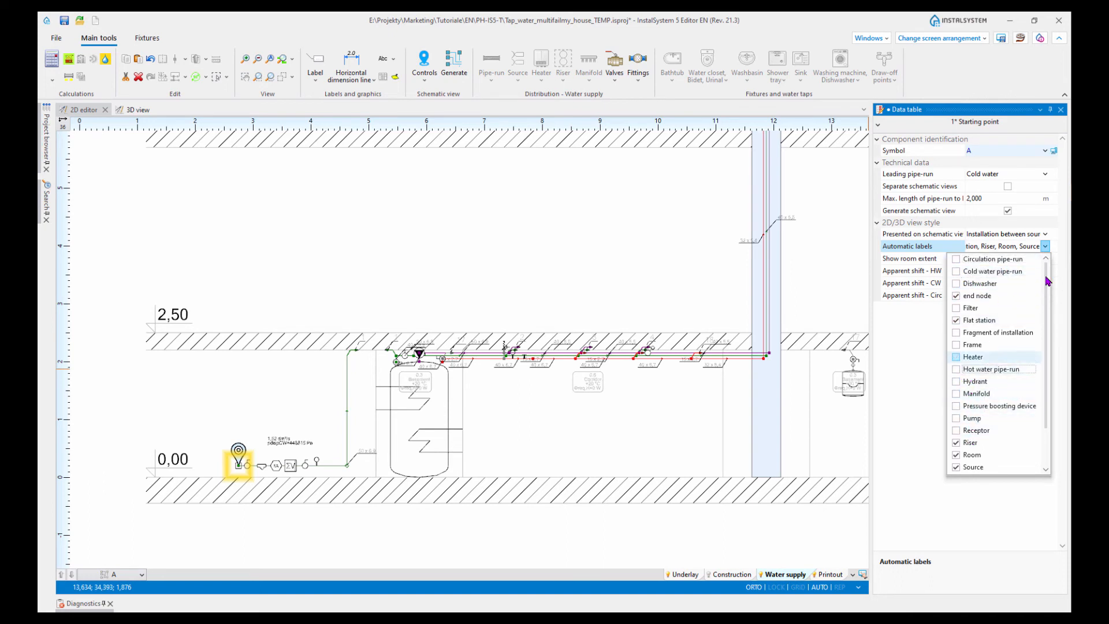
click(1046, 246)
click(787, 260)
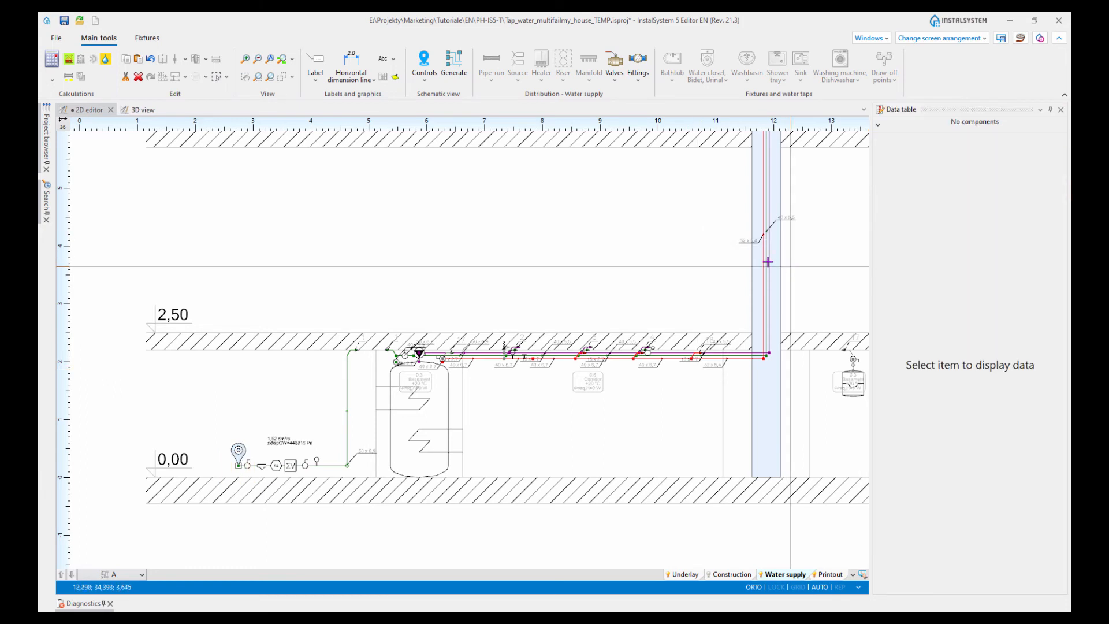
click(455, 65)
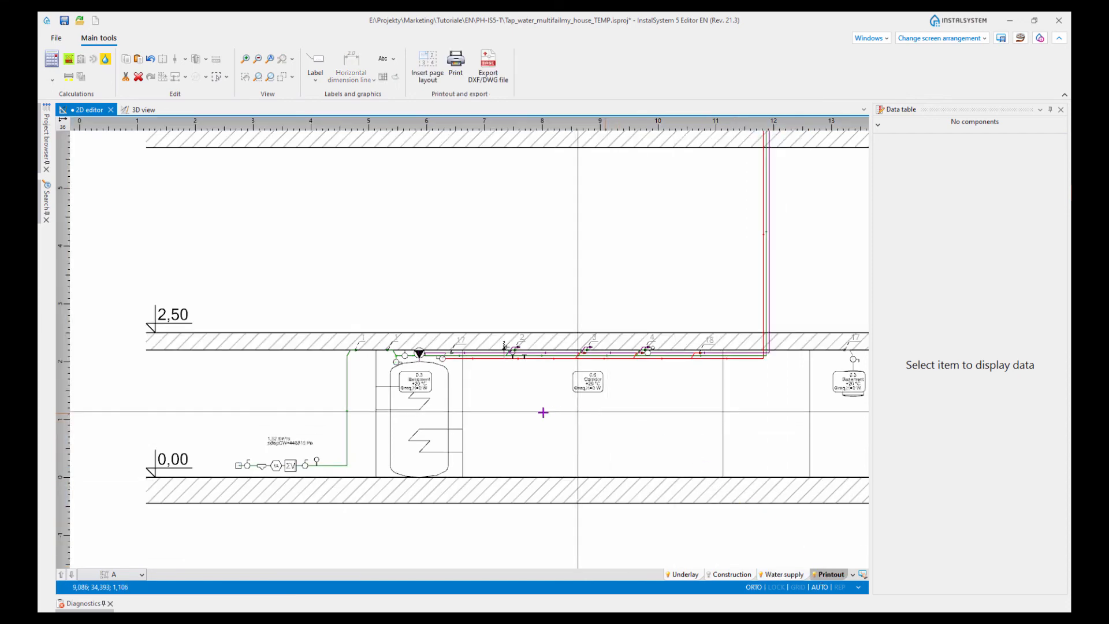
Step: Examine the regenerated schematic printout from the basement source and heater along the risers to the fixtures on all storeys
scroll(376, 462, up, 3)
scroll(266, 442, up, 3)
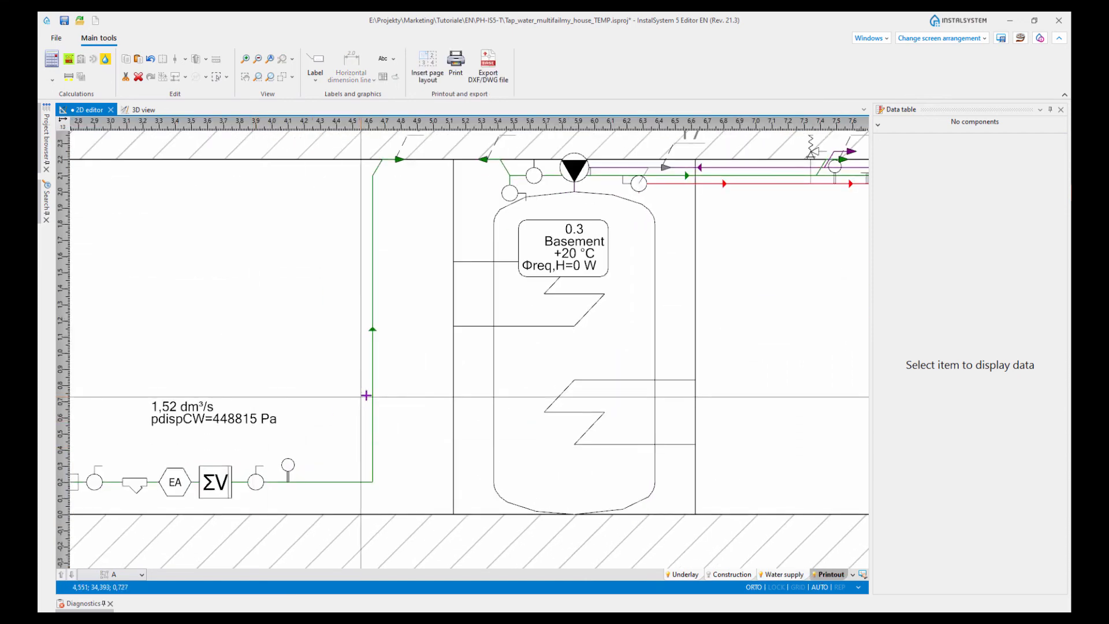
scroll(599, 347, down, 3)
scroll(535, 407, up, 2)
scroll(535, 407, down, 2)
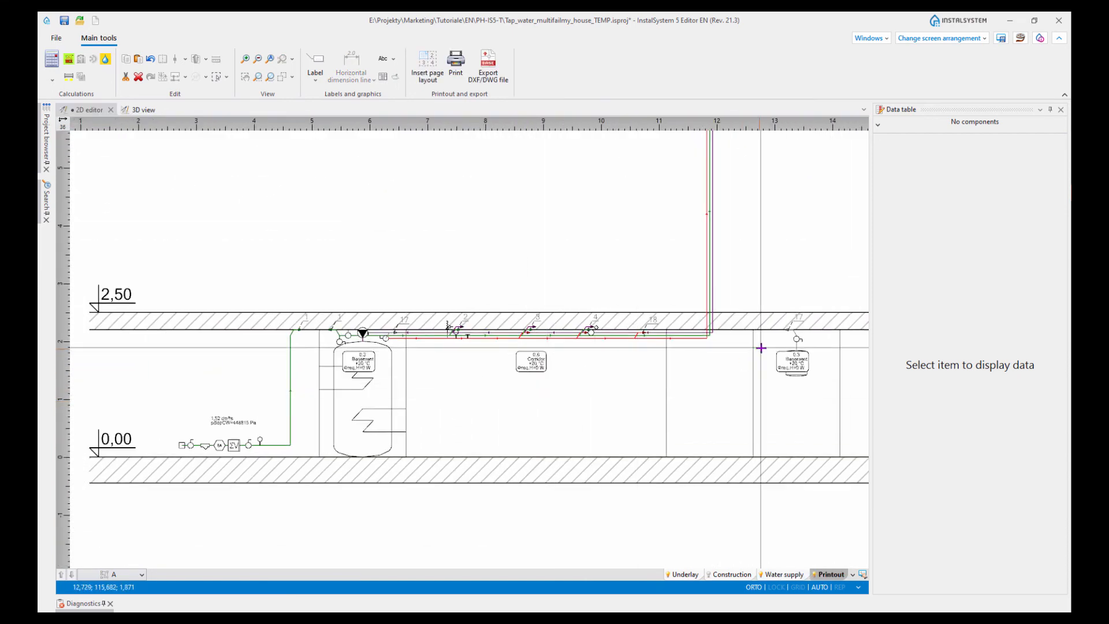
middle_drag(760, 349, 560, 450)
scroll(559, 450, down, 2)
middle_drag(653, 381, 412, 492)
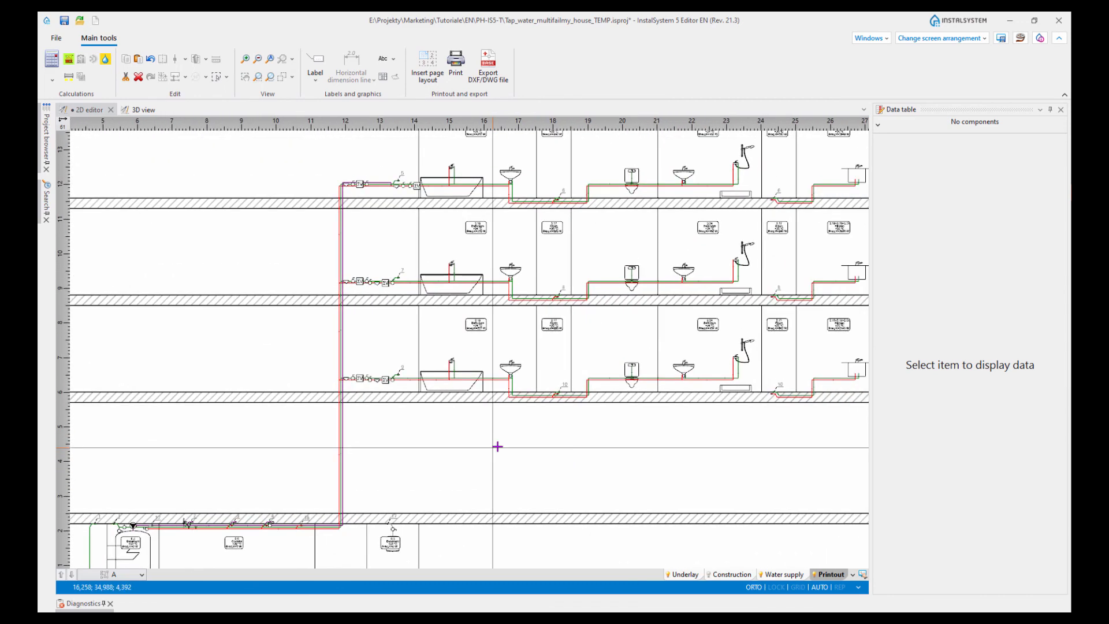
middle_drag(616, 442, 484, 464)
middle_drag(719, 448, 547, 446)
middle_drag(526, 477, 527, 476)
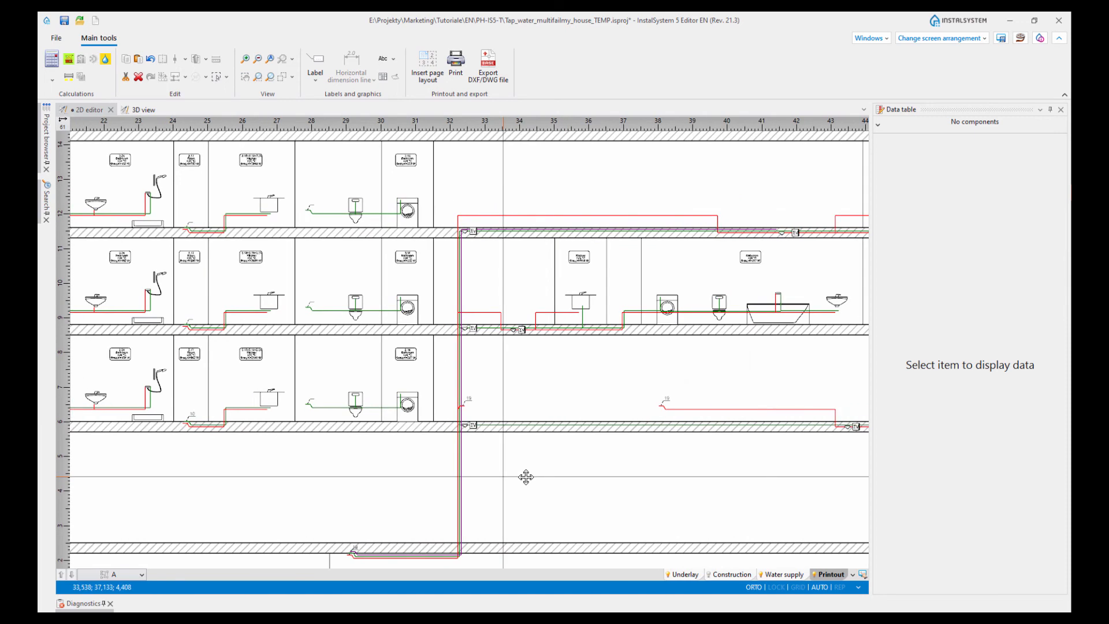
mouse_move(400, 469)
middle_down()
mouse_move(540, 447)
mouse_move(764, 445)
middle_up()
middle_drag(298, 455, 599, 390)
Step: Insert floating labels on the hot and cold water pipe-runs between branches 3 and 4 in the basement corridor
click(776, 575)
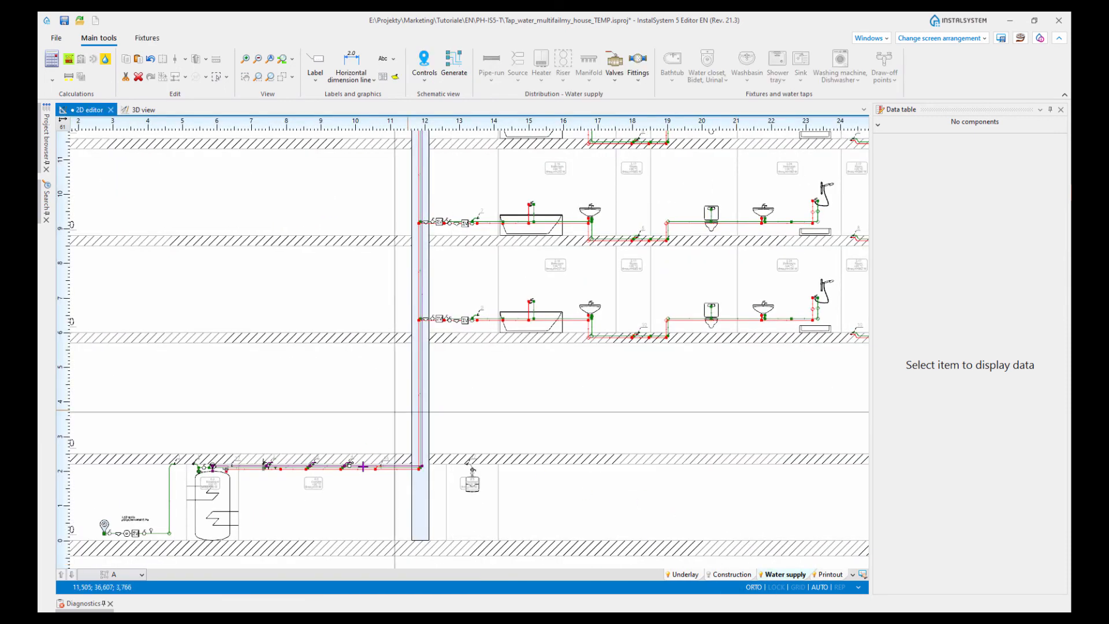
scroll(466, 424, up, 6)
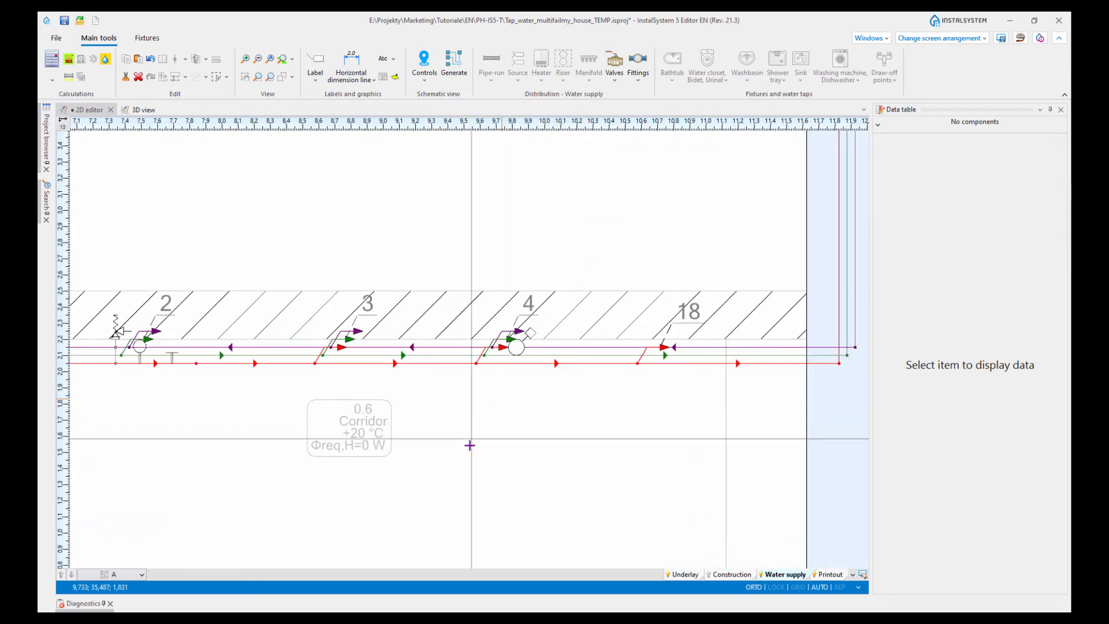
middle_drag(470, 445, 531, 437)
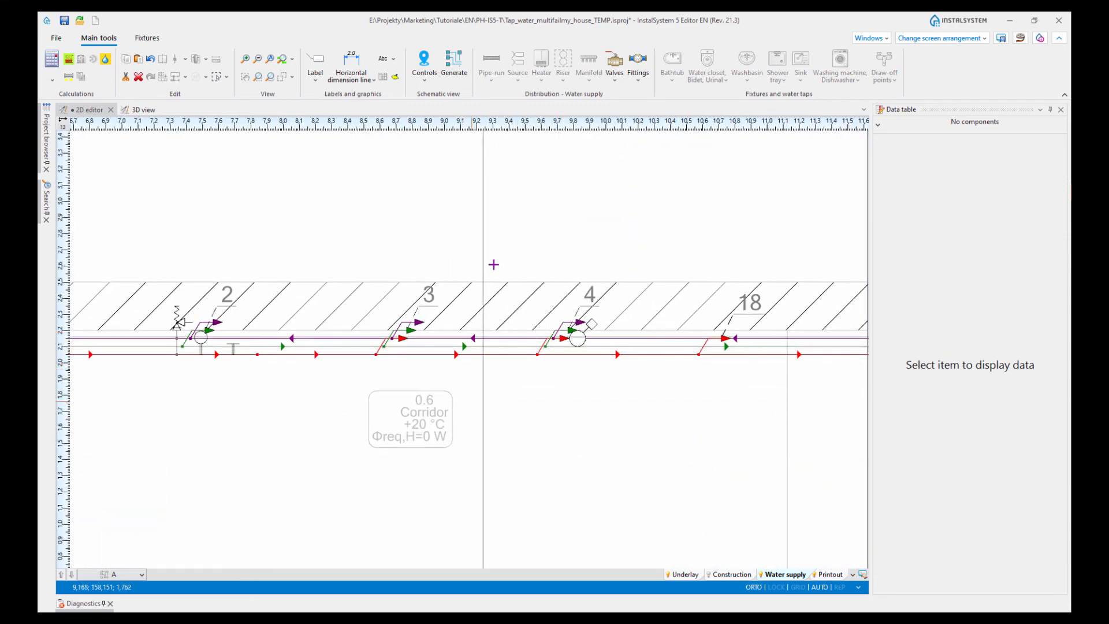
click(314, 68)
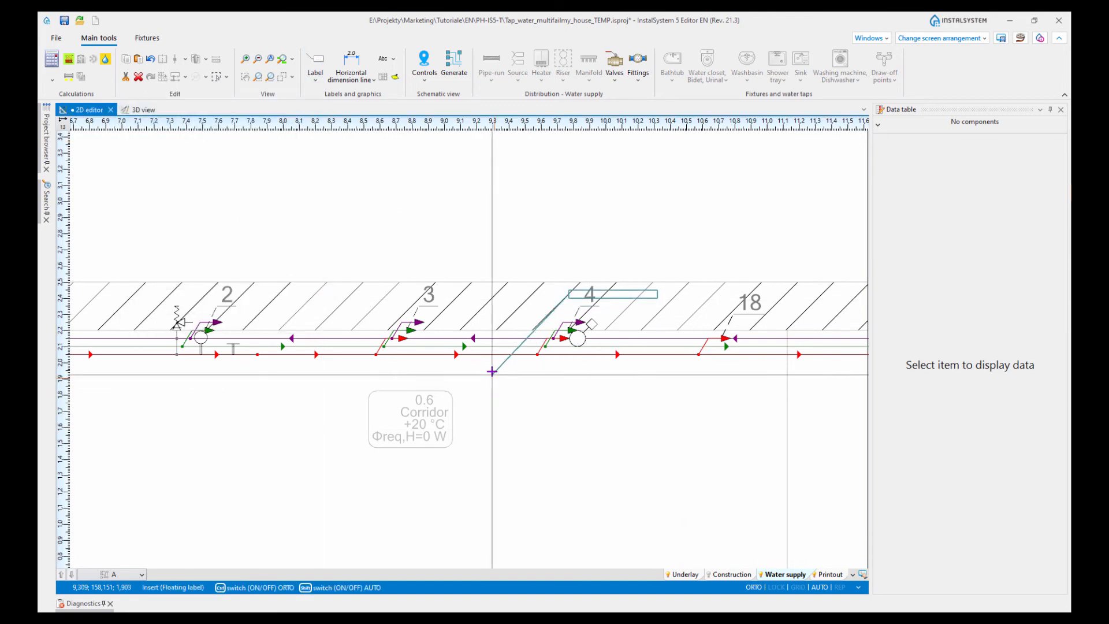
click(483, 354)
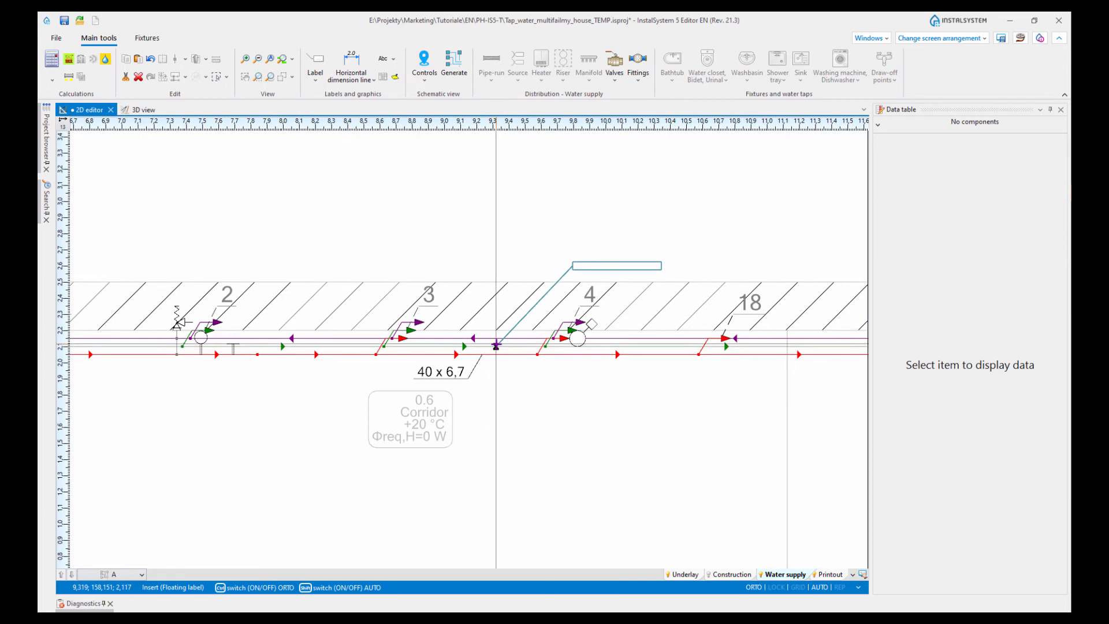
click(496, 346)
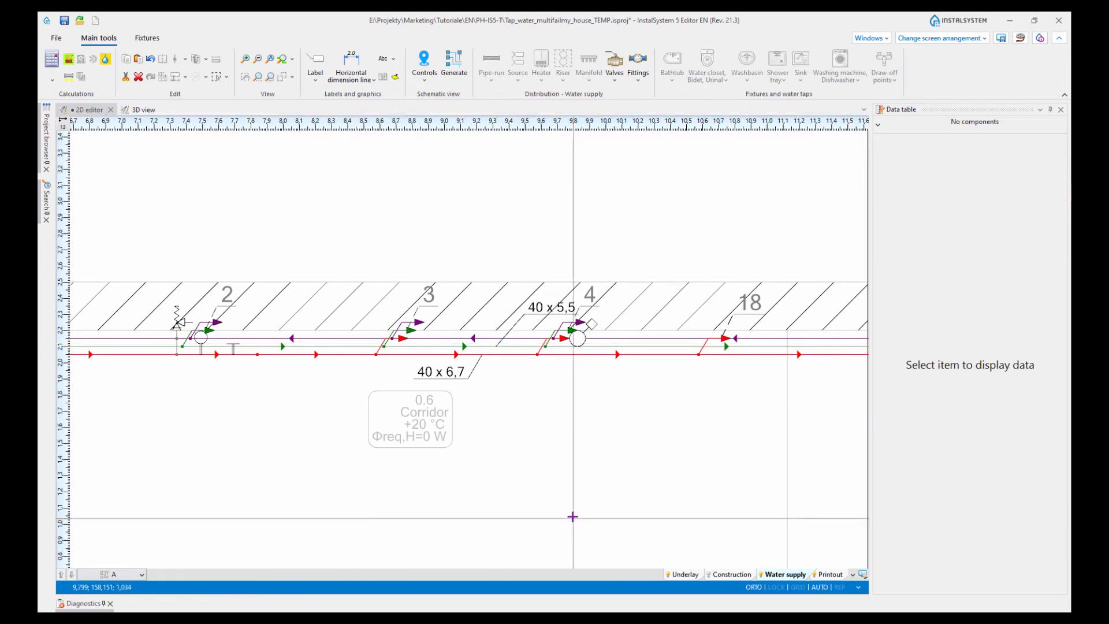
Step: Insert a floating label on the circulation pipe-run between branches 4 and 18, and check the details of the adjacent circulation controller
click(317, 62)
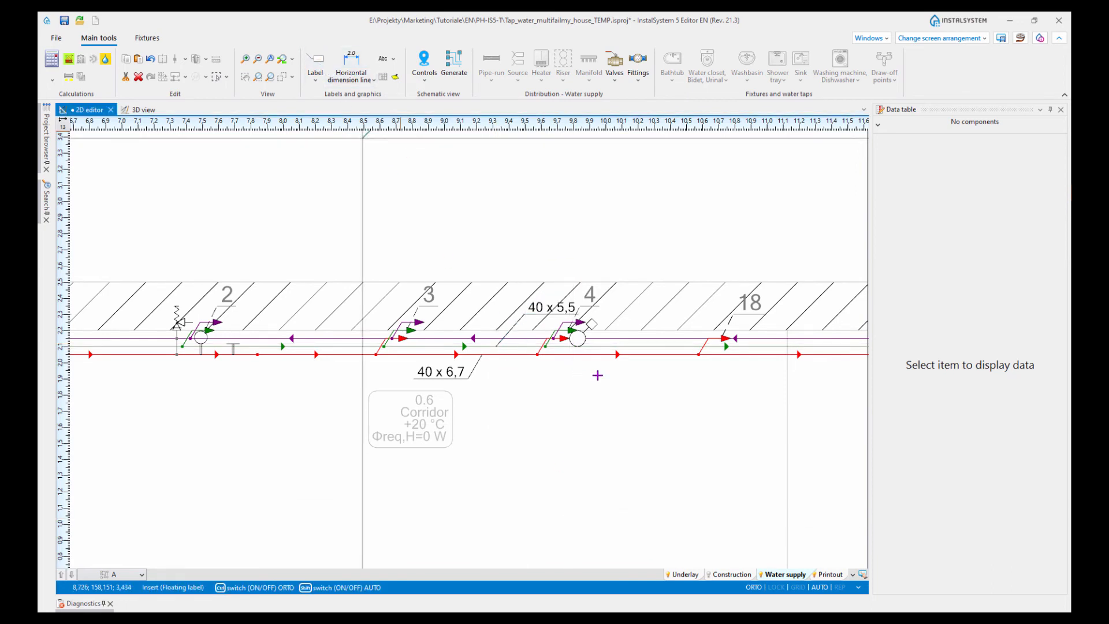
click(640, 339)
scroll(571, 378, up, 2)
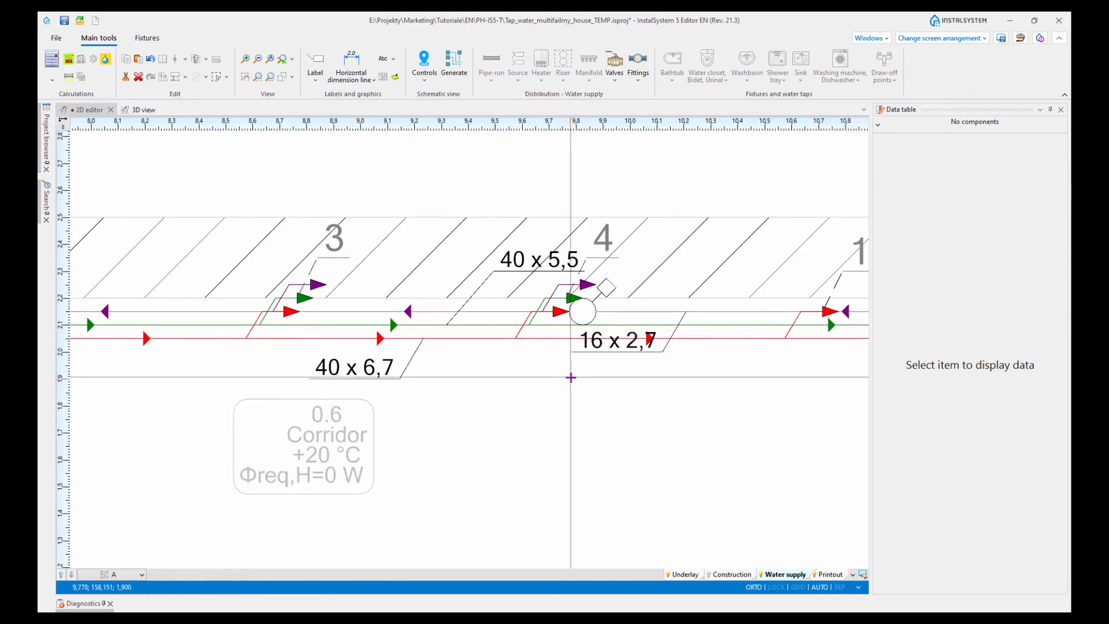
scroll(594, 260, up, 2)
mouse_move(593, 260)
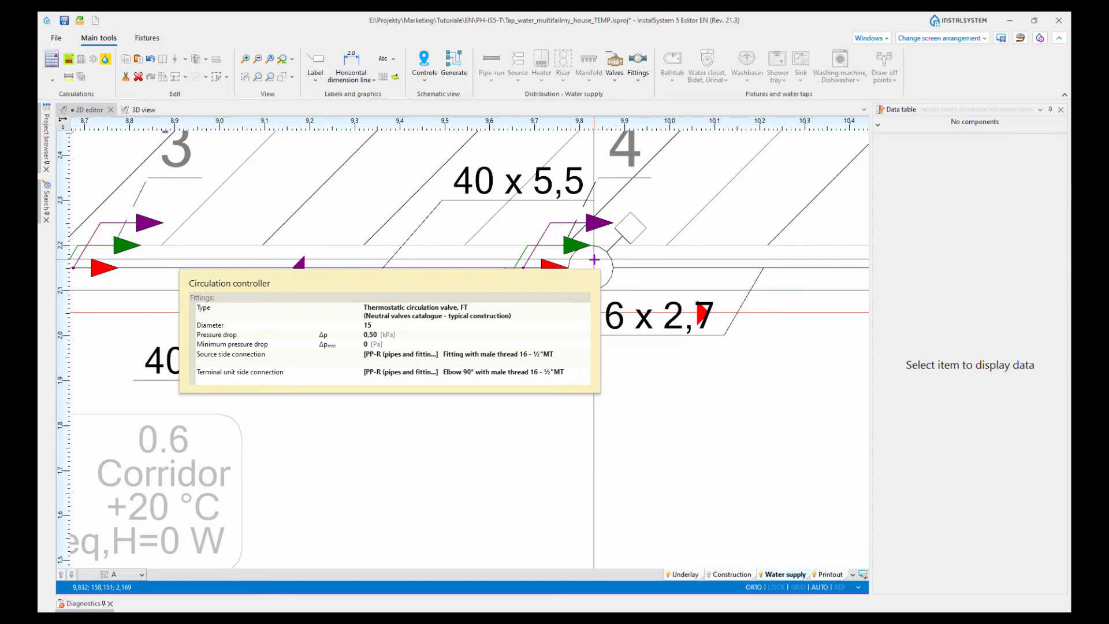
scroll(664, 419, down, 2)
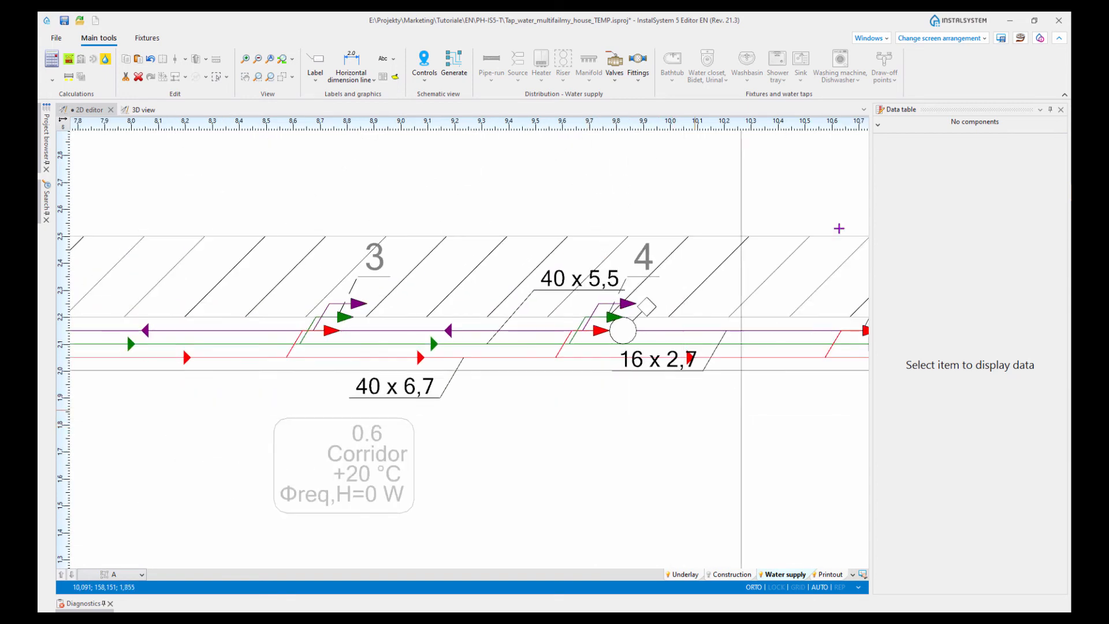
Step: Switch to the general data arrangement and review the water supply calculation standards, particularly the permissible volume not covered by circulation
click(944, 39)
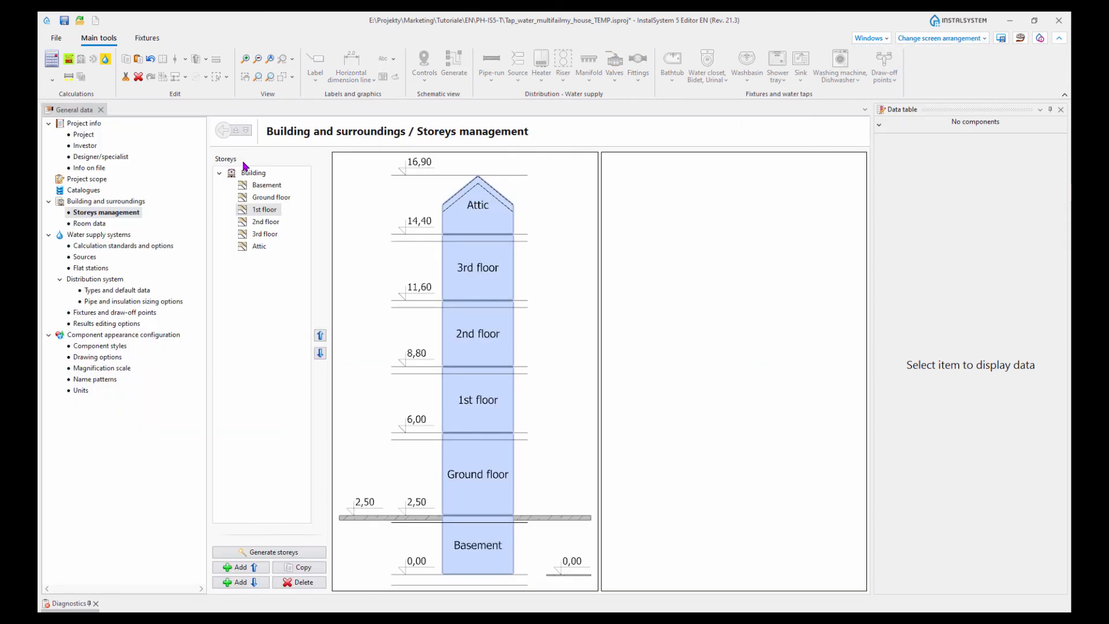
click(104, 247)
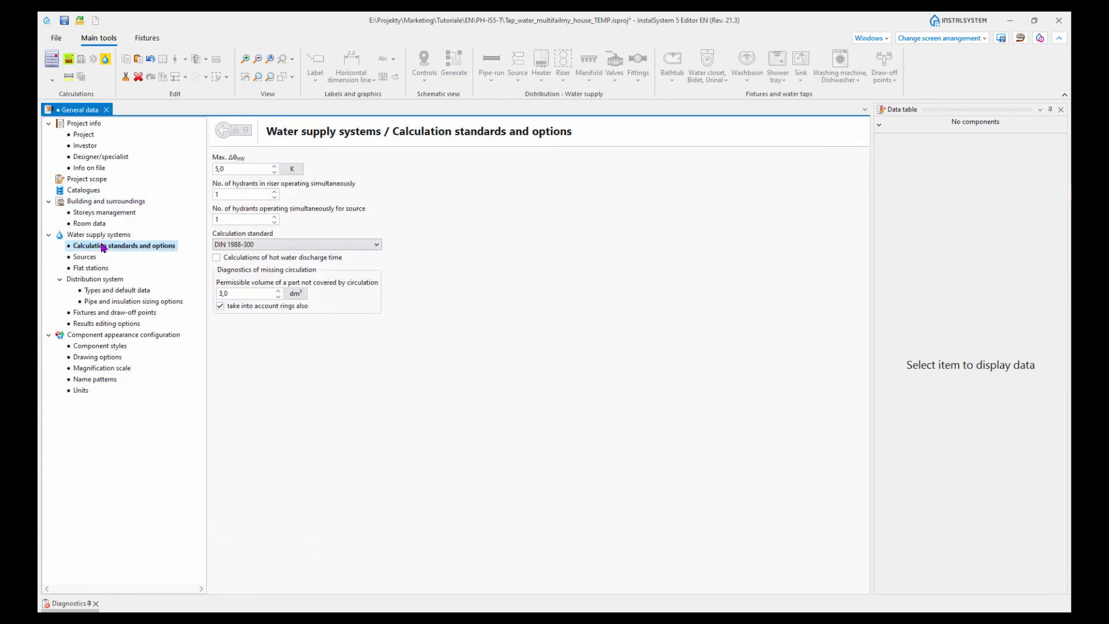
key(ctrl)
key(ctrl)
click(229, 295)
drag(244, 294, 217, 298)
click(224, 345)
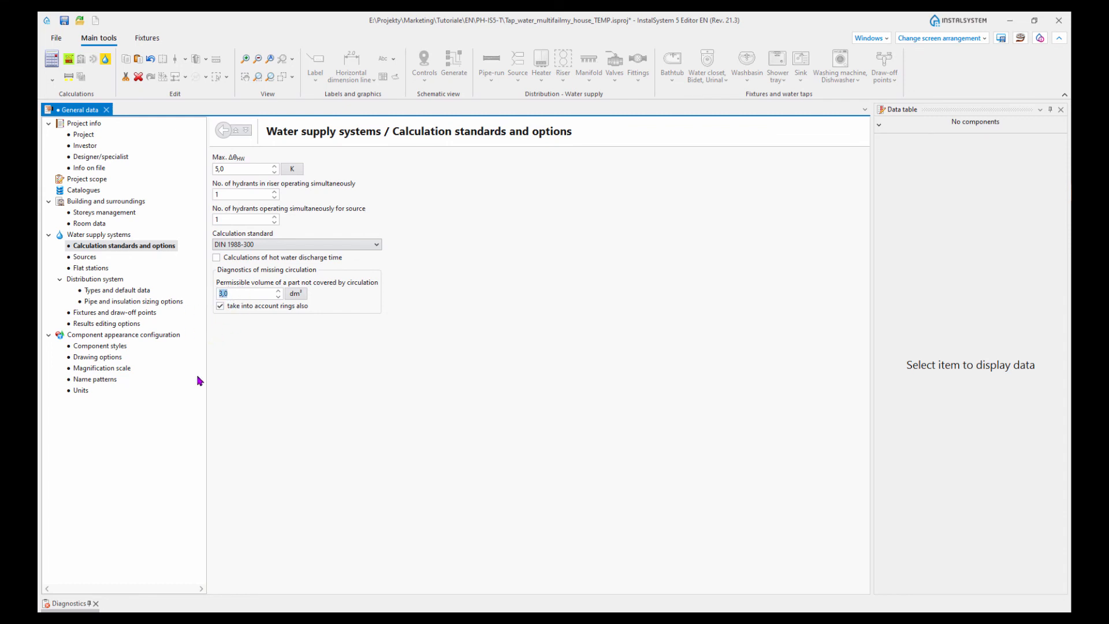
click(242, 332)
double_click(238, 291)
Step: Open the diagnostics list and review the general data for sources, fixtures and draw-off points, and calculation standards
click(91, 606)
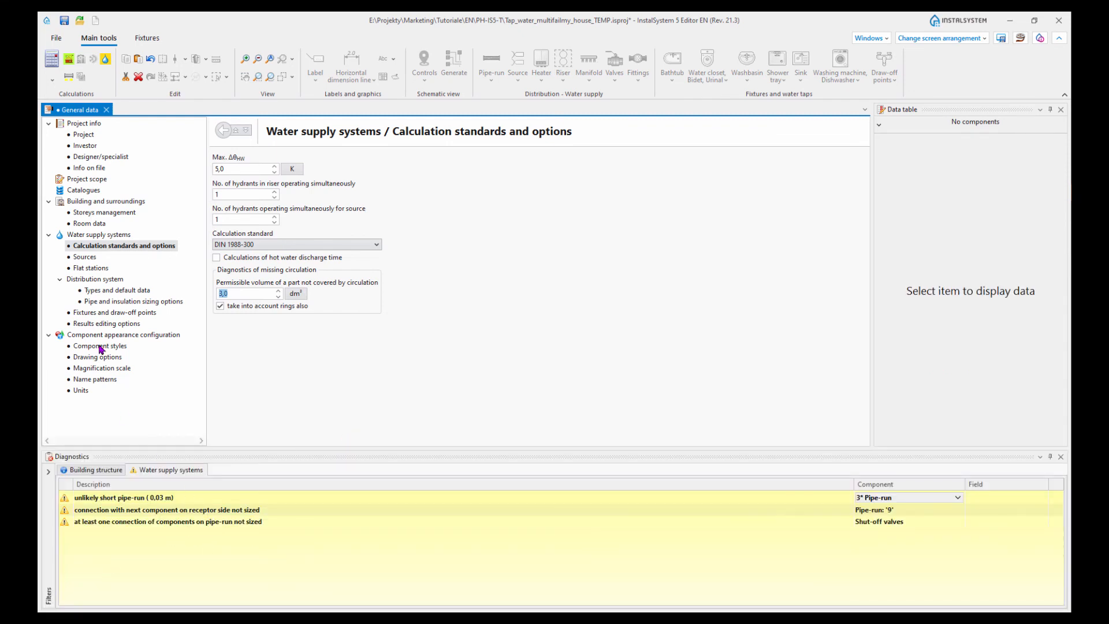
click(85, 257)
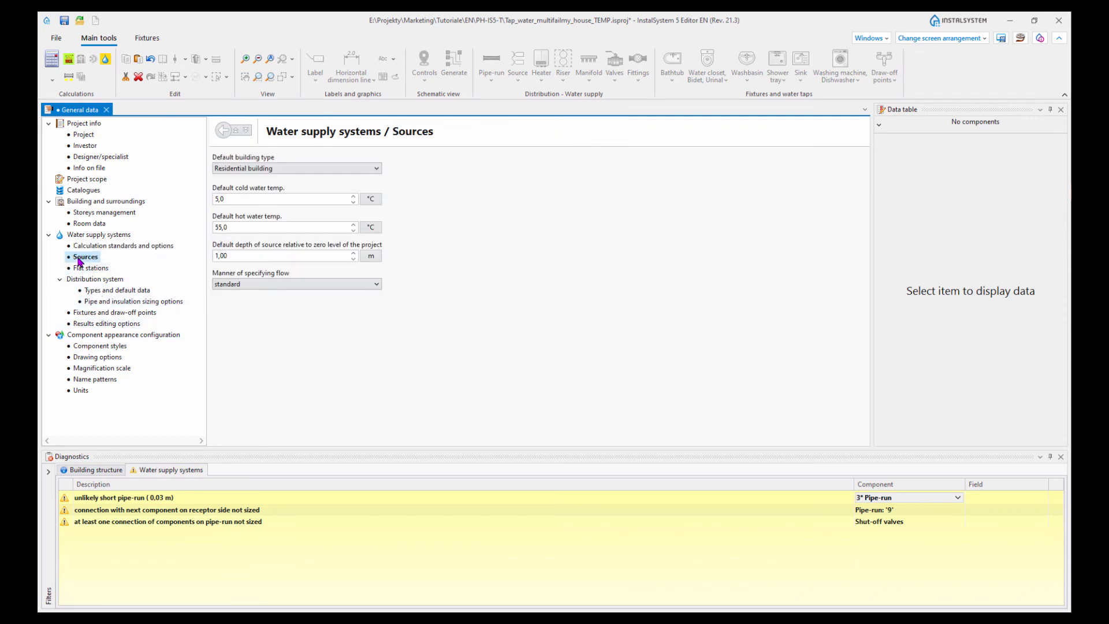
click(96, 301)
click(128, 314)
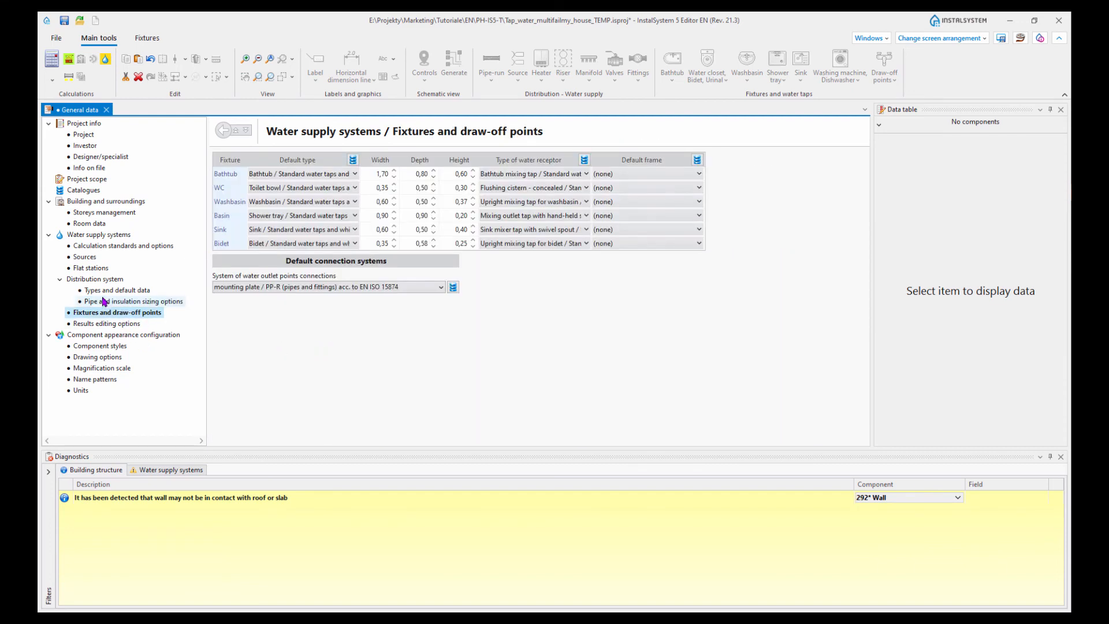
click(90, 259)
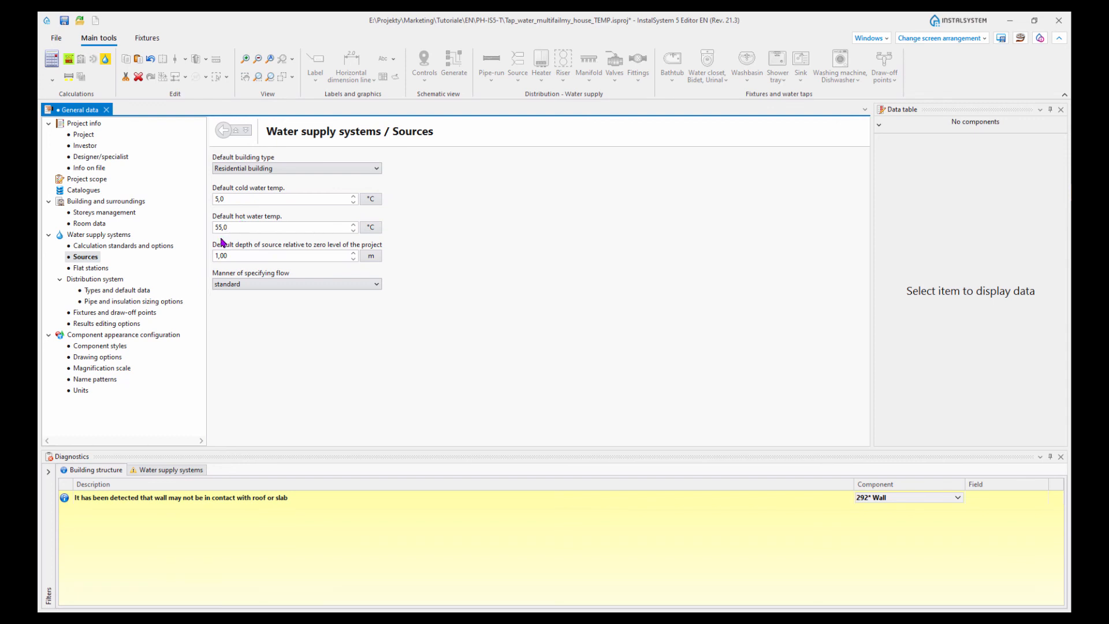
click(121, 248)
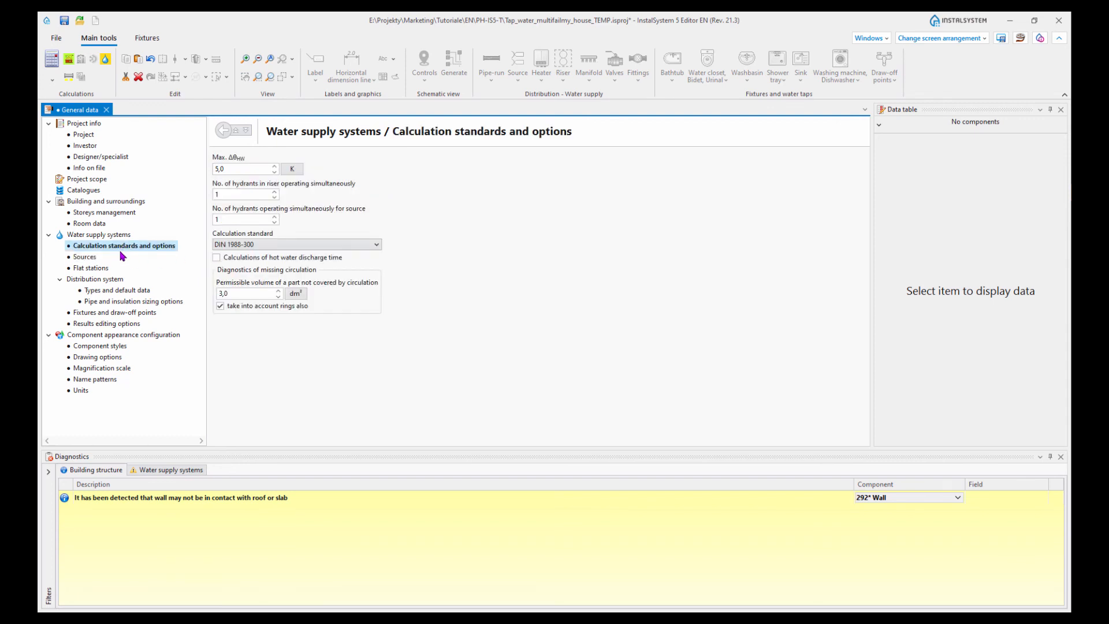
Step: Check the permissible hot water temperature drop in the calculation standards and return to the drawing arrangement's 3D view
click(238, 171)
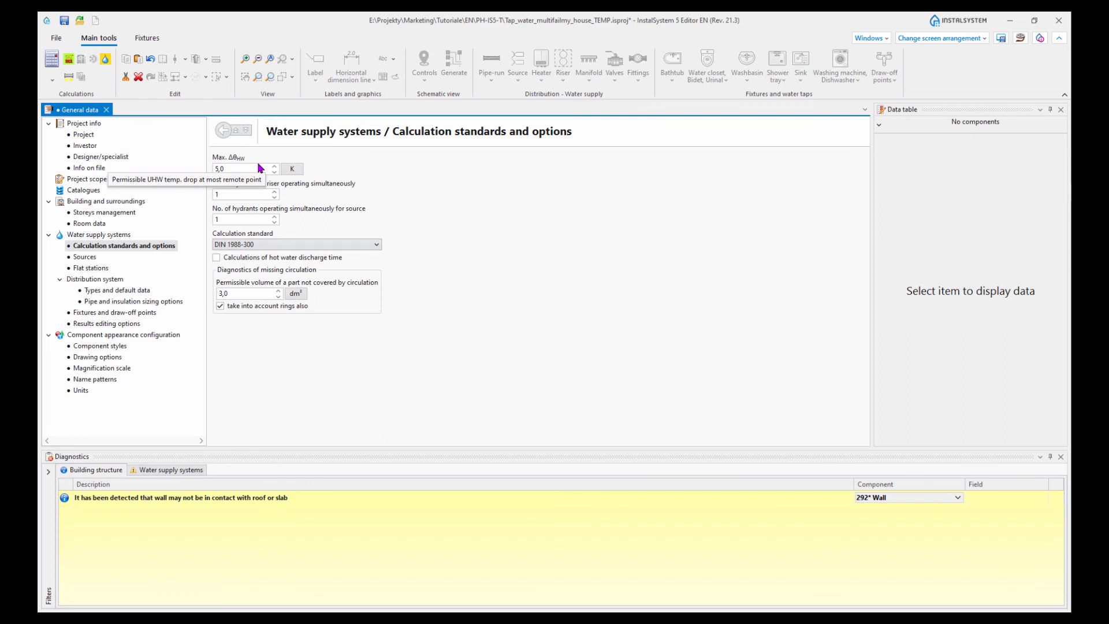
click(960, 40)
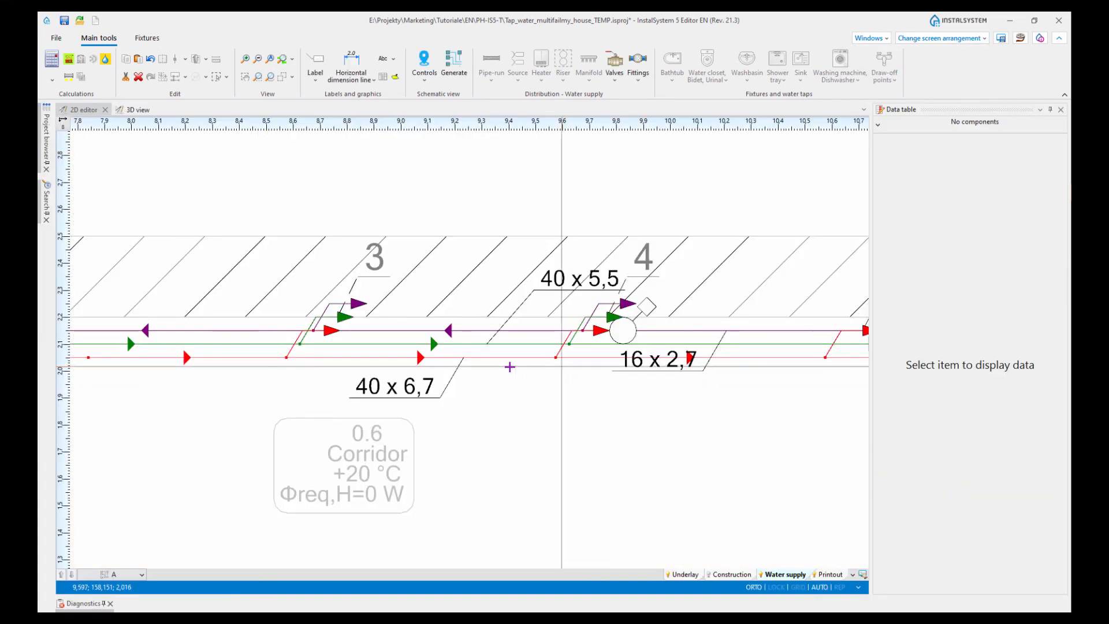
click(141, 110)
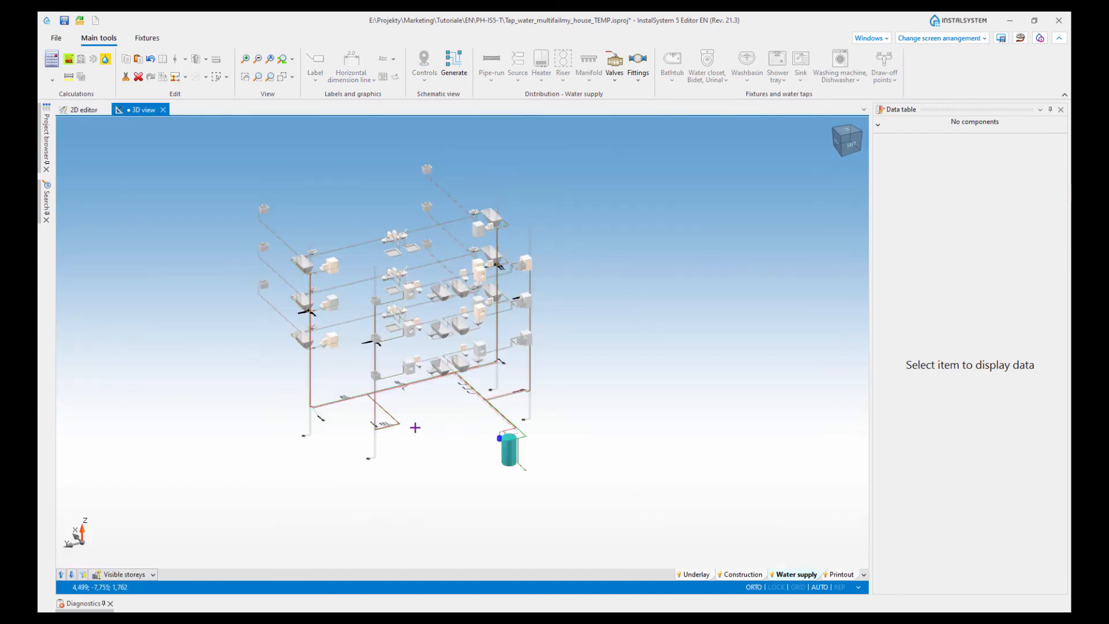
Step: Examine in 3D how the hot, cold and circulation pipes end at the top-floor water meters beside the bathtub
scroll(305, 274, up, 5)
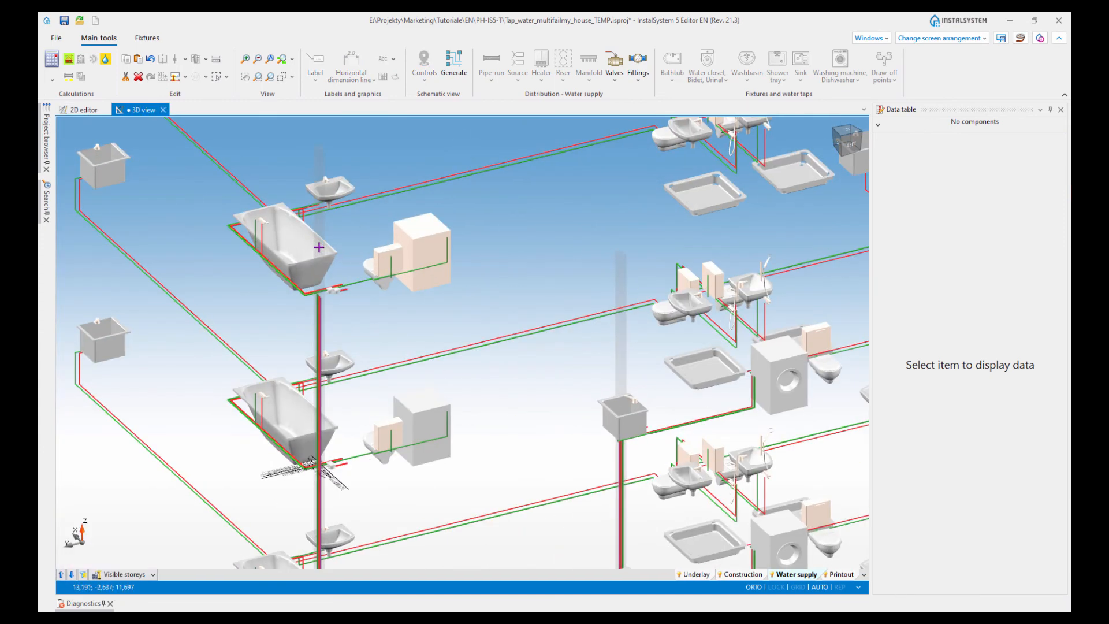
scroll(265, 292, down, 2)
middle_drag(240, 457, 260, 356)
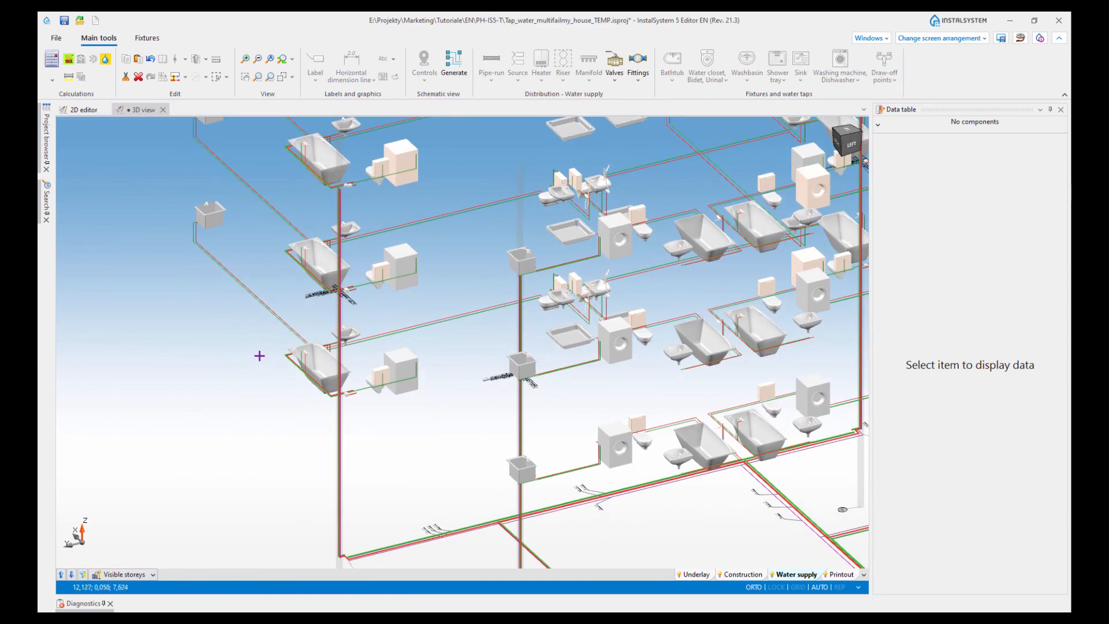
scroll(353, 487, up, 3)
middle_drag(362, 433, 393, 480)
middle_drag(397, 346, 464, 528)
middle_drag(459, 338, 487, 473)
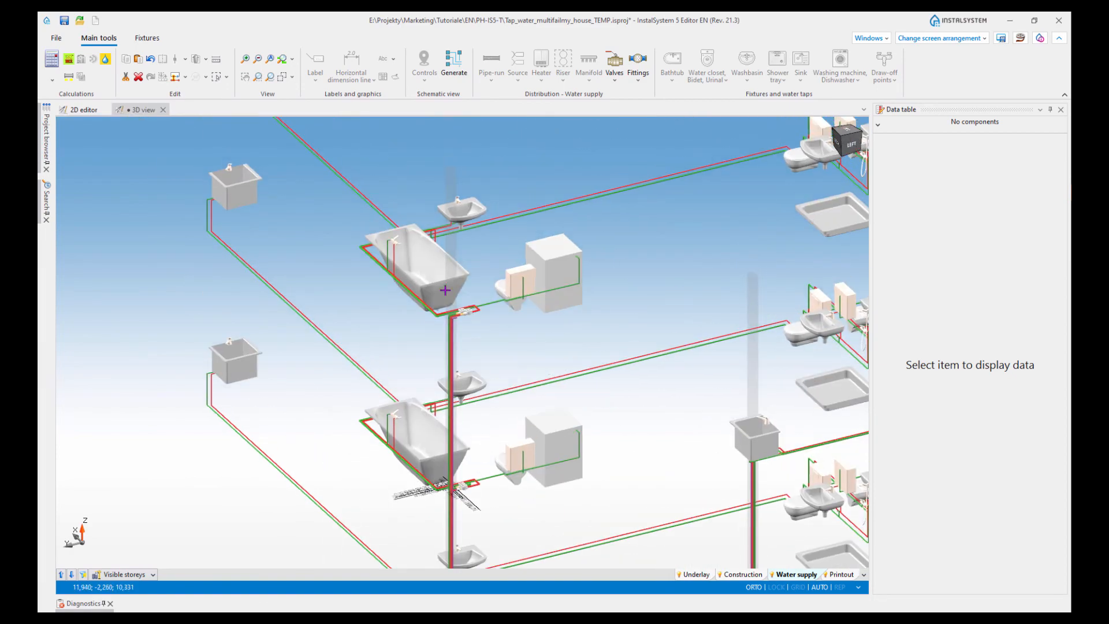
scroll(456, 297, up, 6)
scroll(421, 354, up, 5)
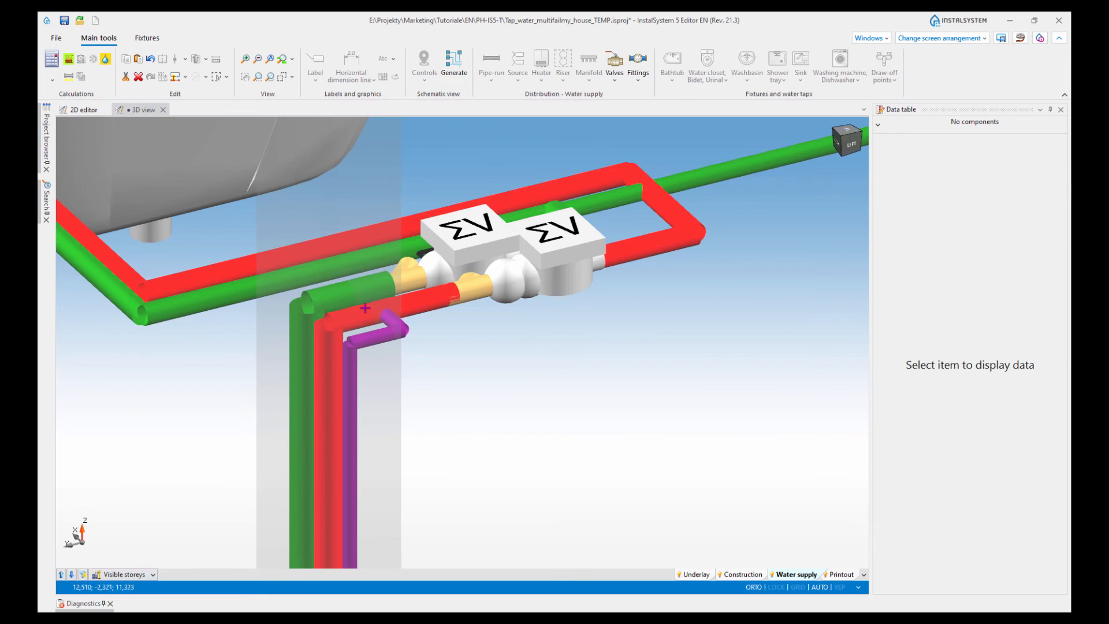
Step: Inspect the details of the thermostatic circulation controller at the foot of the same riser in the basement
scroll(365, 307, down, 13)
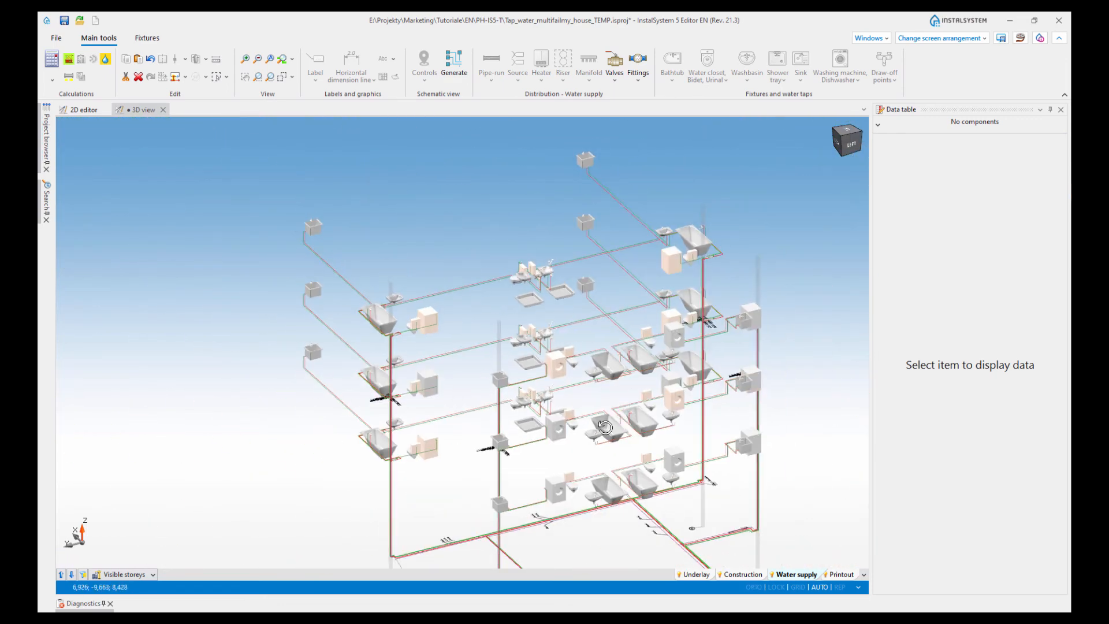
shift+middle_drag(605, 428, 698, 270)
scroll(452, 425, up, 2)
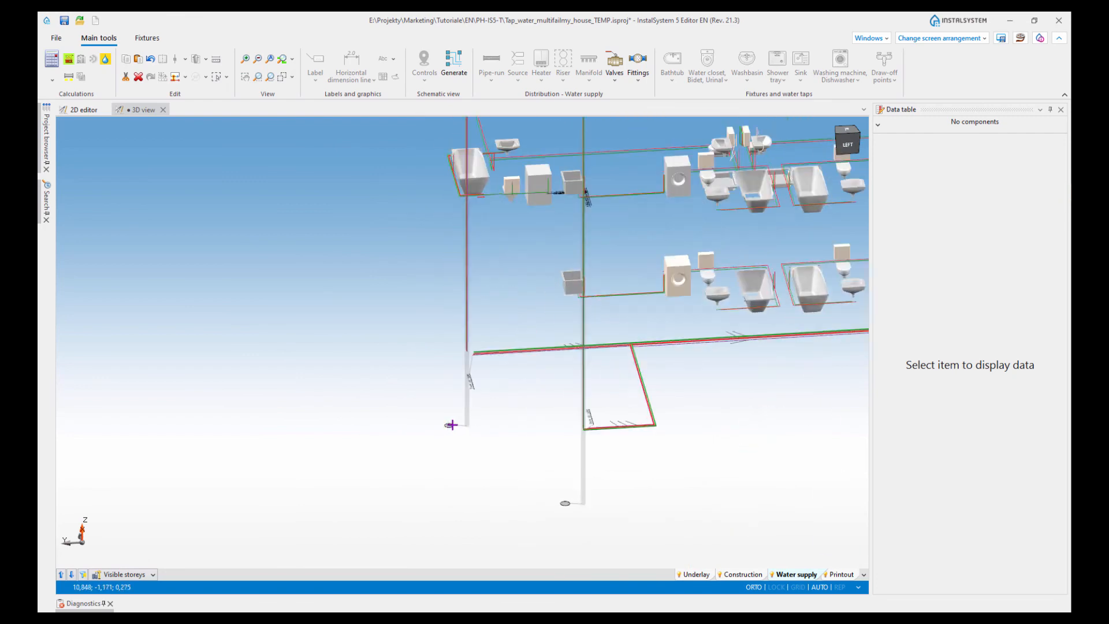
scroll(452, 425, up, 3)
shift+middle_drag(451, 348, 467, 364)
scroll(397, 272, up, 7)
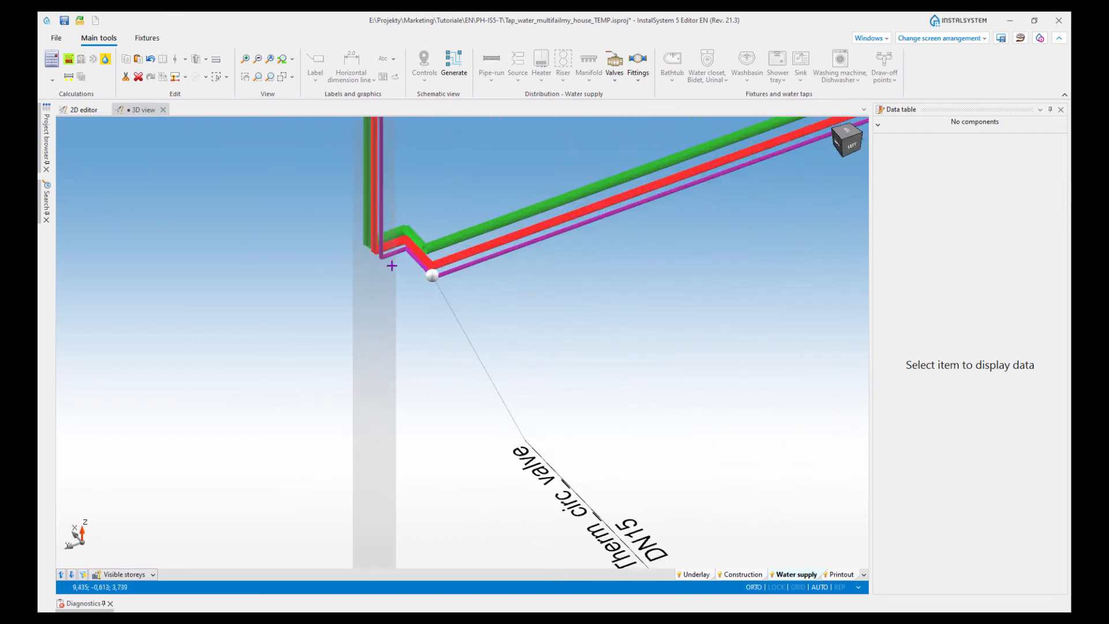
scroll(391, 265, up, 3)
mouse_move(506, 275)
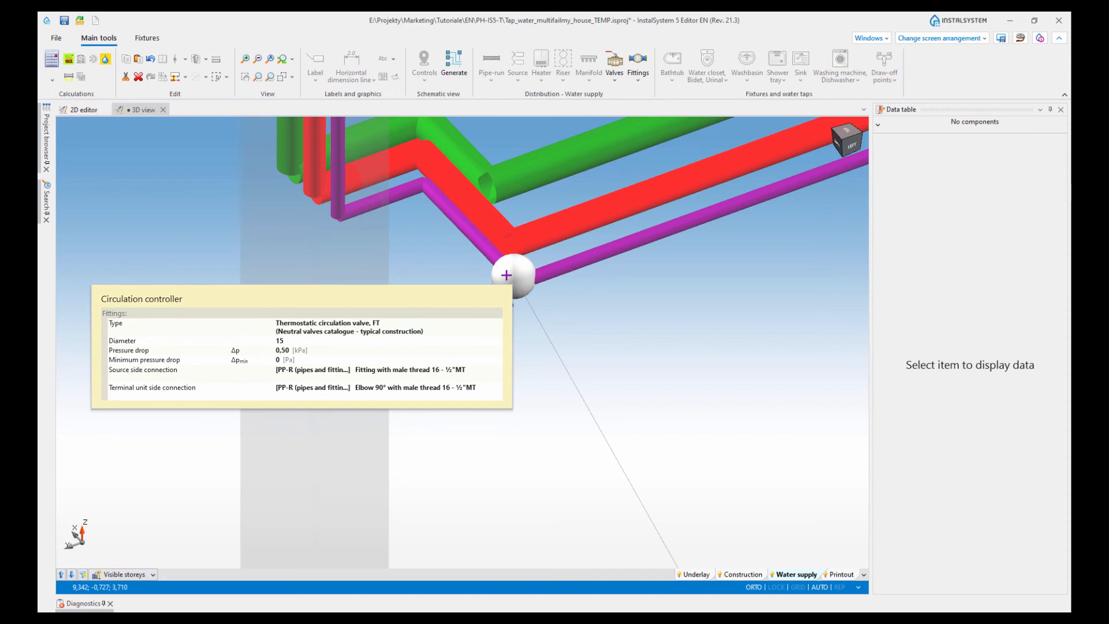
Step: Survey the whole tap water installation in 3D, from the risers and basement mains to the hot water tank
scroll(506, 276, down, 6)
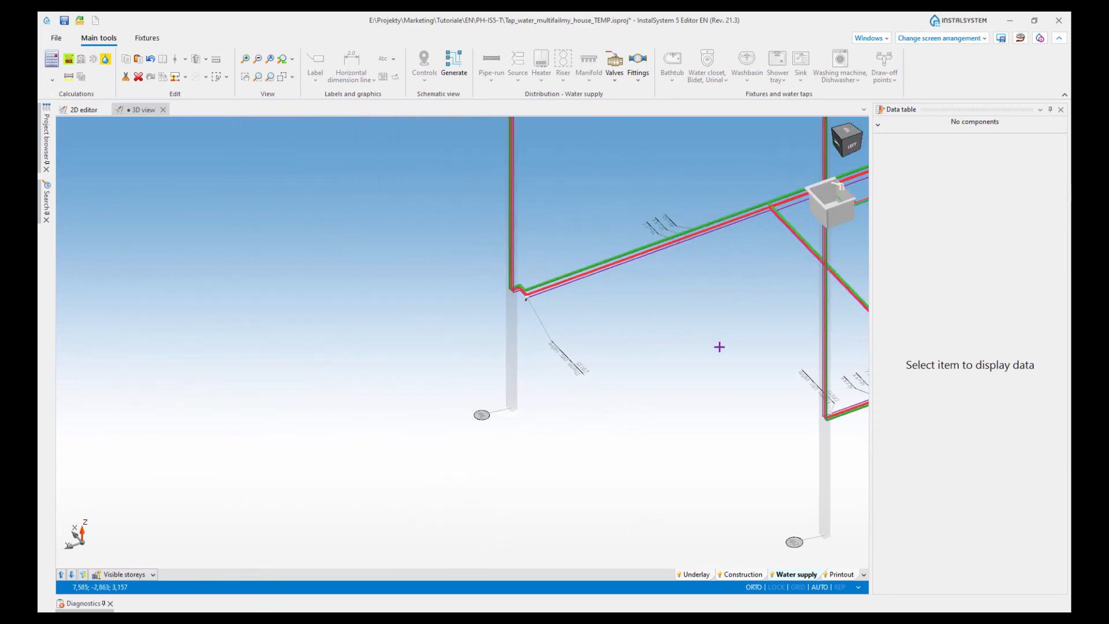
scroll(566, 364, down, 5)
middle_drag(728, 330, 582, 426)
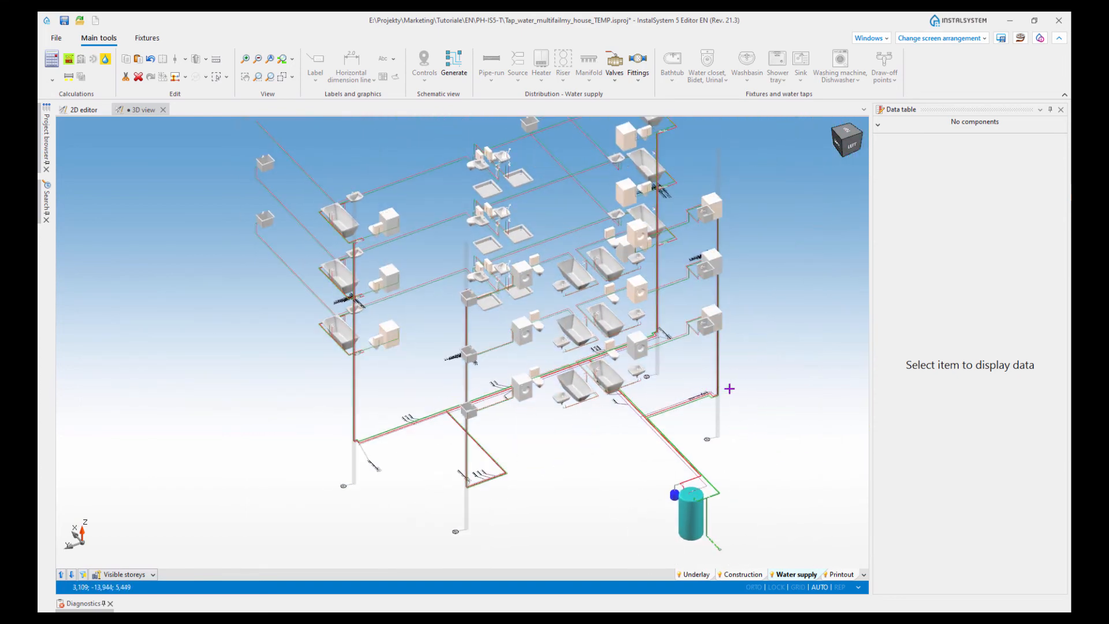
shift+middle_drag(729, 389, 697, 410)
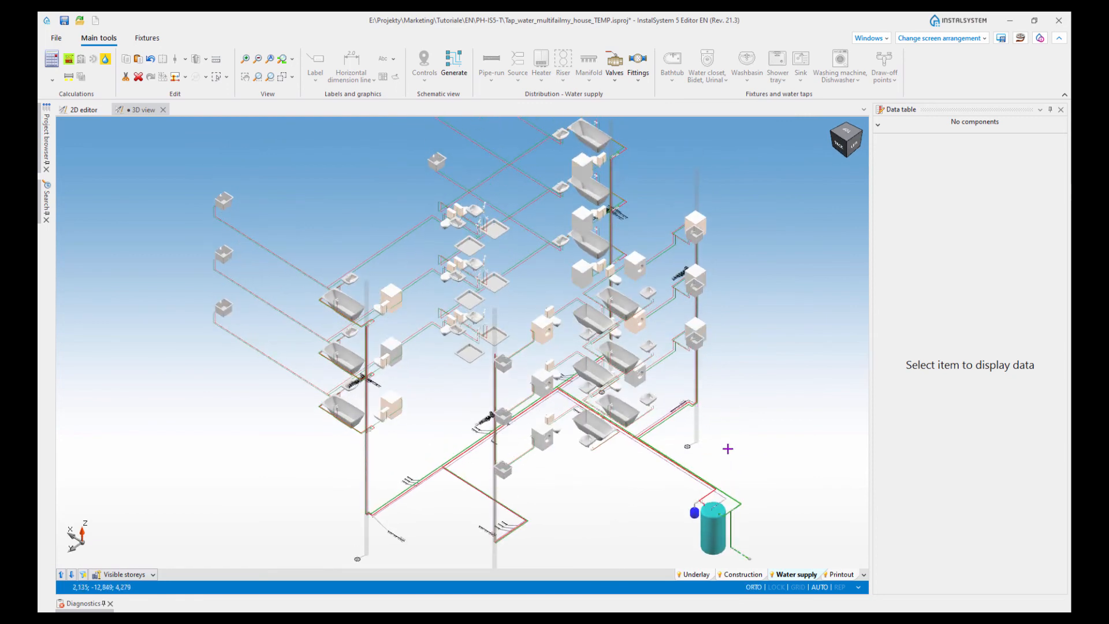
scroll(724, 451, down, 2)
shift+middle_drag(739, 464, 720, 459)
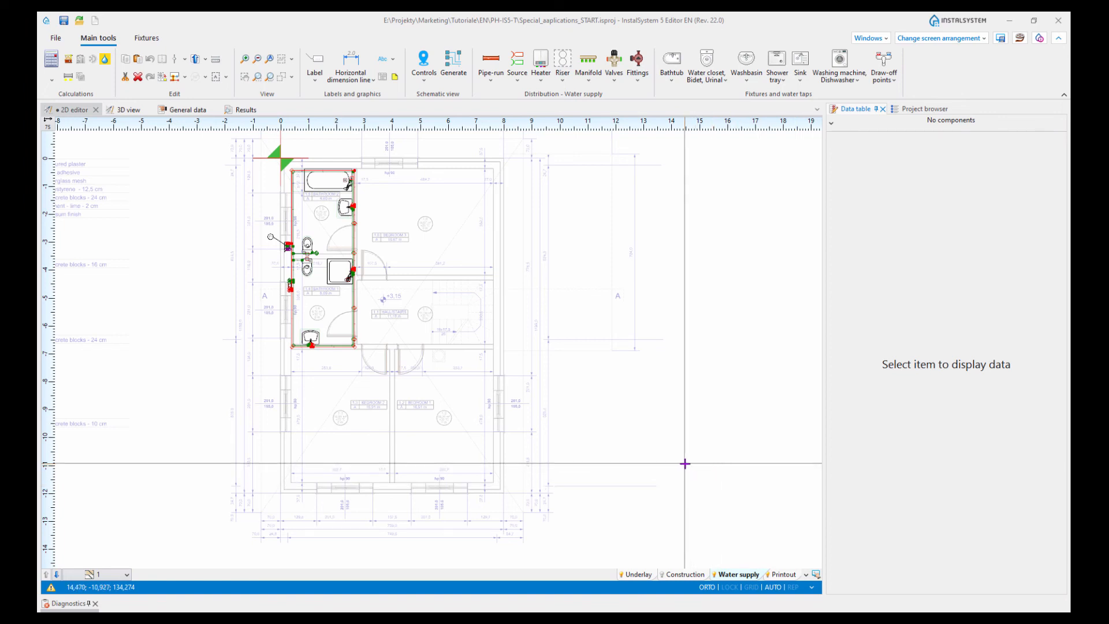
Step: Examine the water supply layout around Bathroom 1 and Bathroom 2 on storey 1 of the Special_aaplications_START project
middle_drag(683, 464, 657, 478)
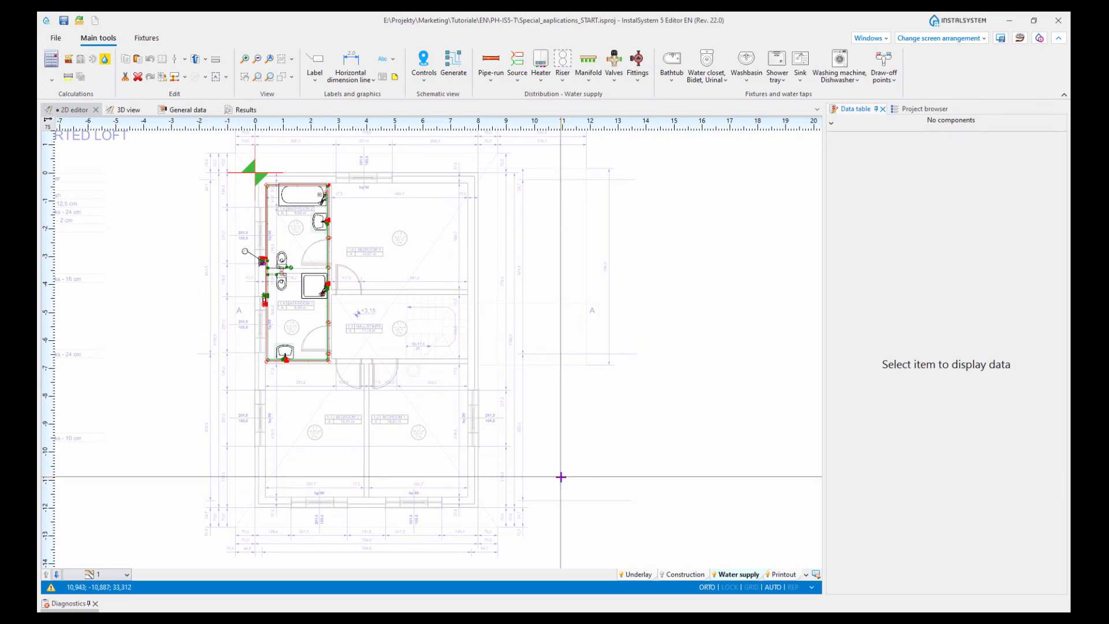
scroll(562, 462, up, 4)
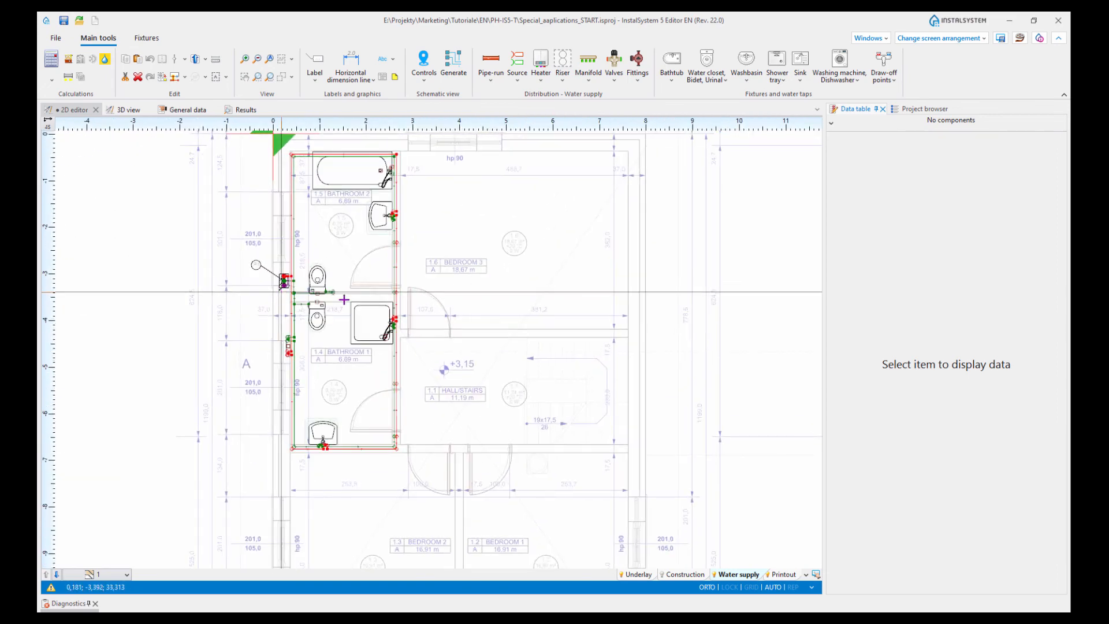
middle_drag(345, 300, 385, 371)
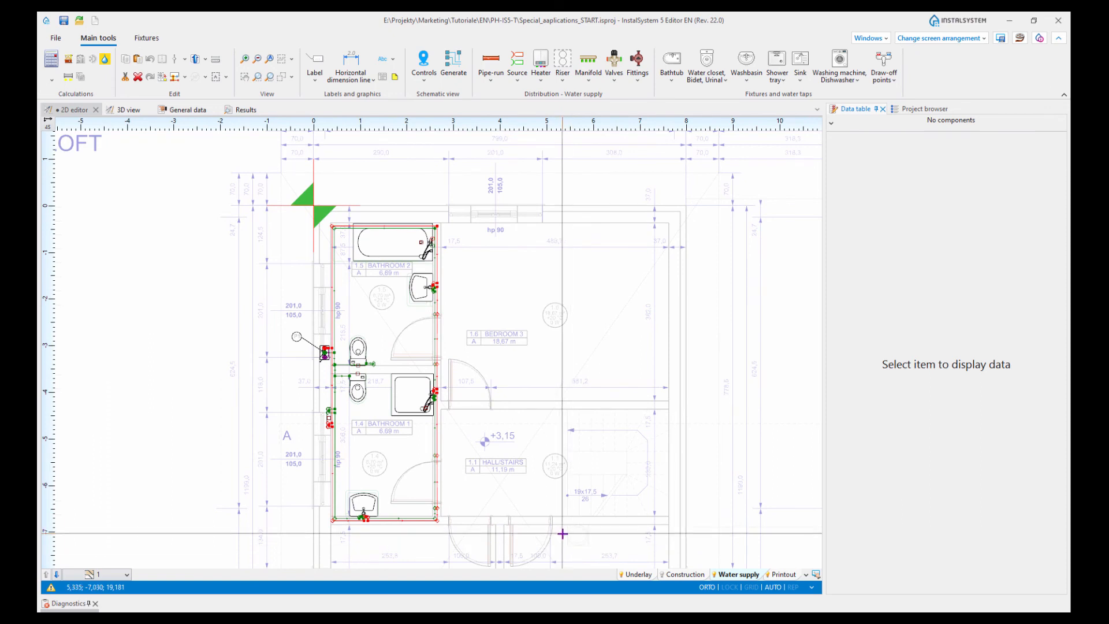
middle_drag(562, 534, 550, 515)
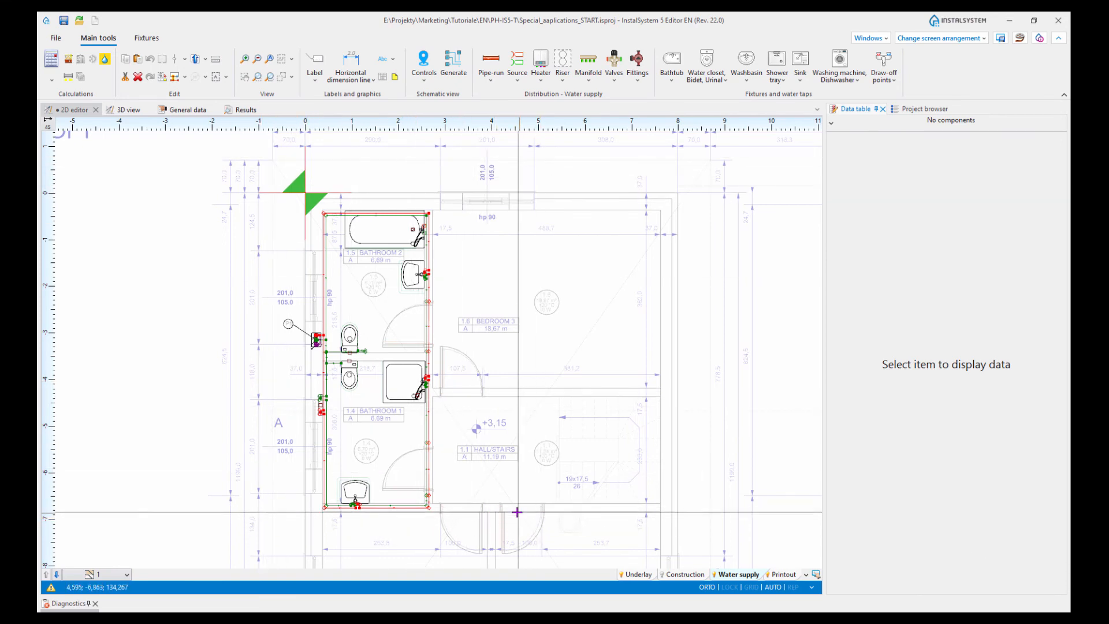
middle_drag(462, 455, 473, 442)
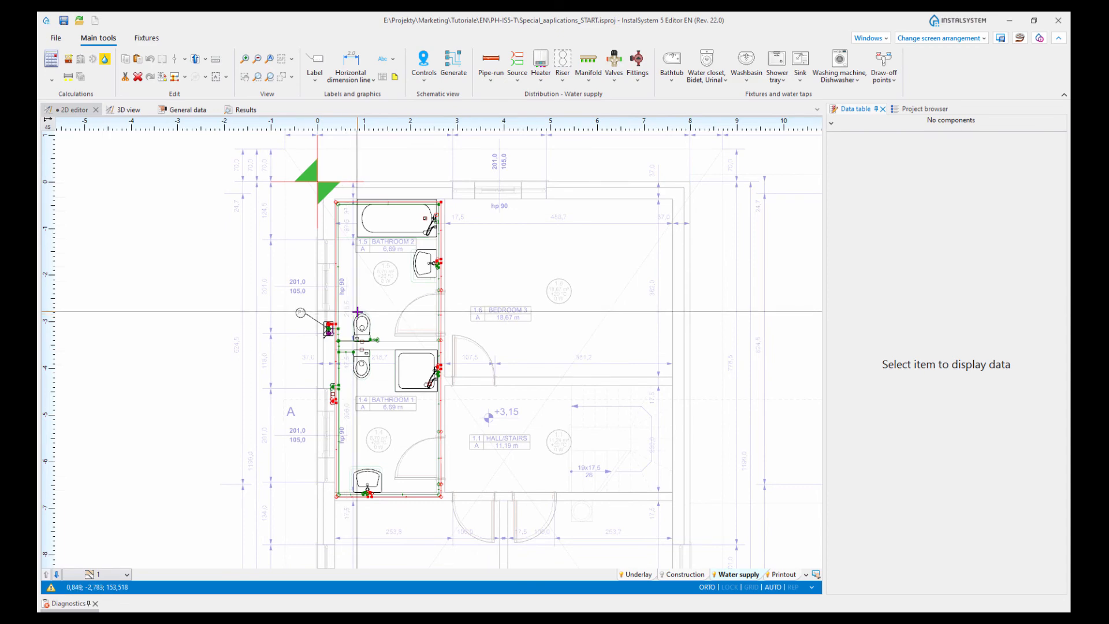
scroll(348, 314, up, 3)
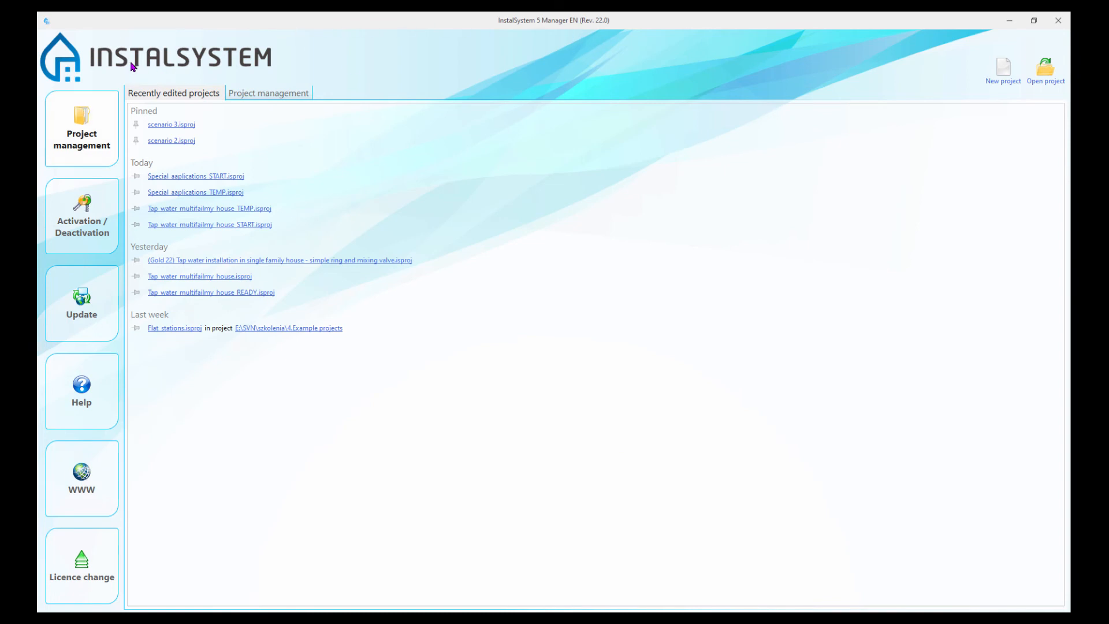
Step: Switch to the InstalSystem 5 Manager and view the modules available in the current licence configuration
click(80, 407)
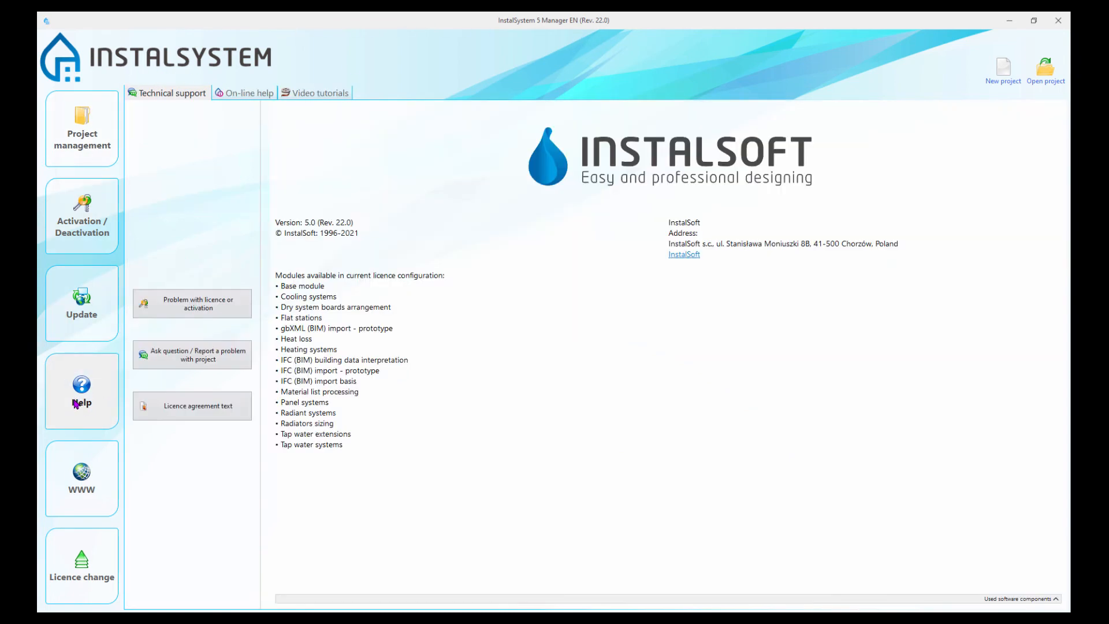
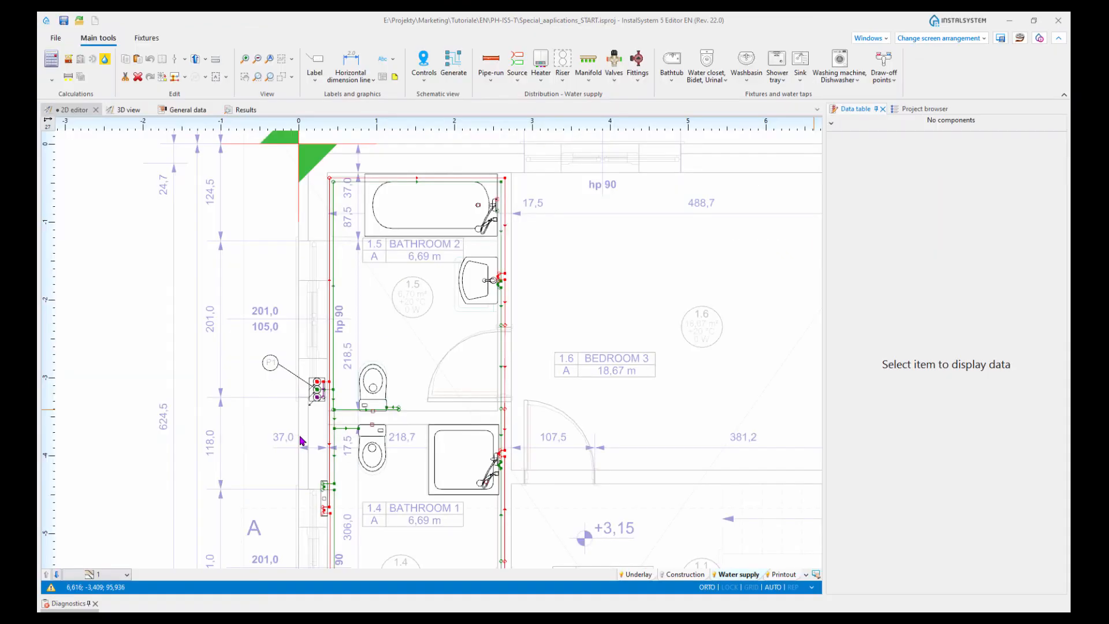
Step: Return to the 2D plan and inspect the hot, cold and circulation pipe connections at riser set P1
middle_drag(279, 377, 282, 378)
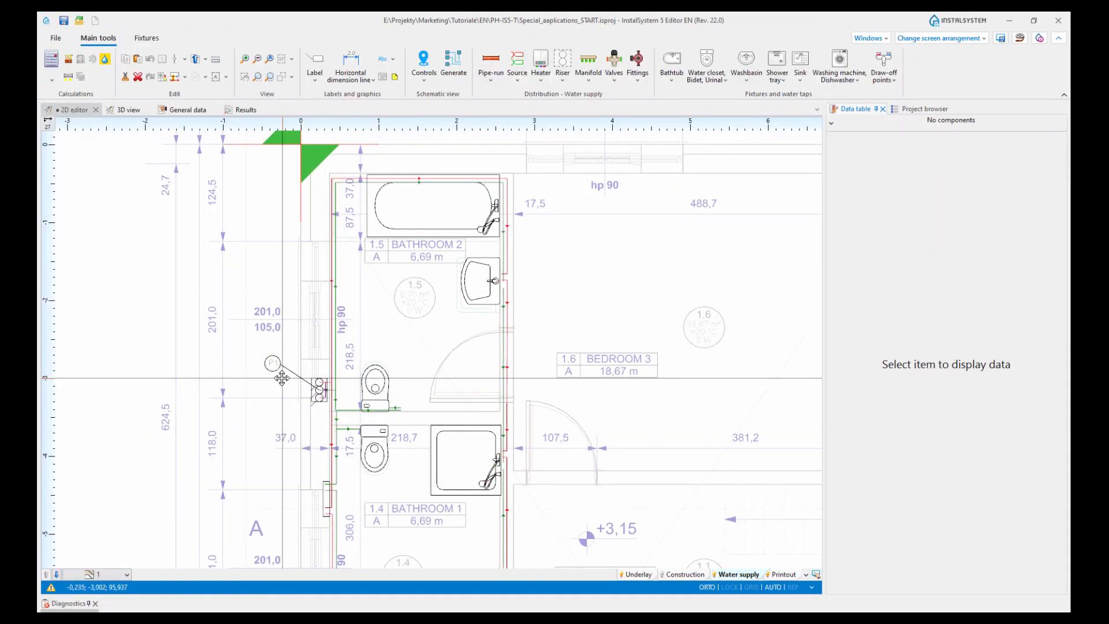
scroll(285, 403, up, 2)
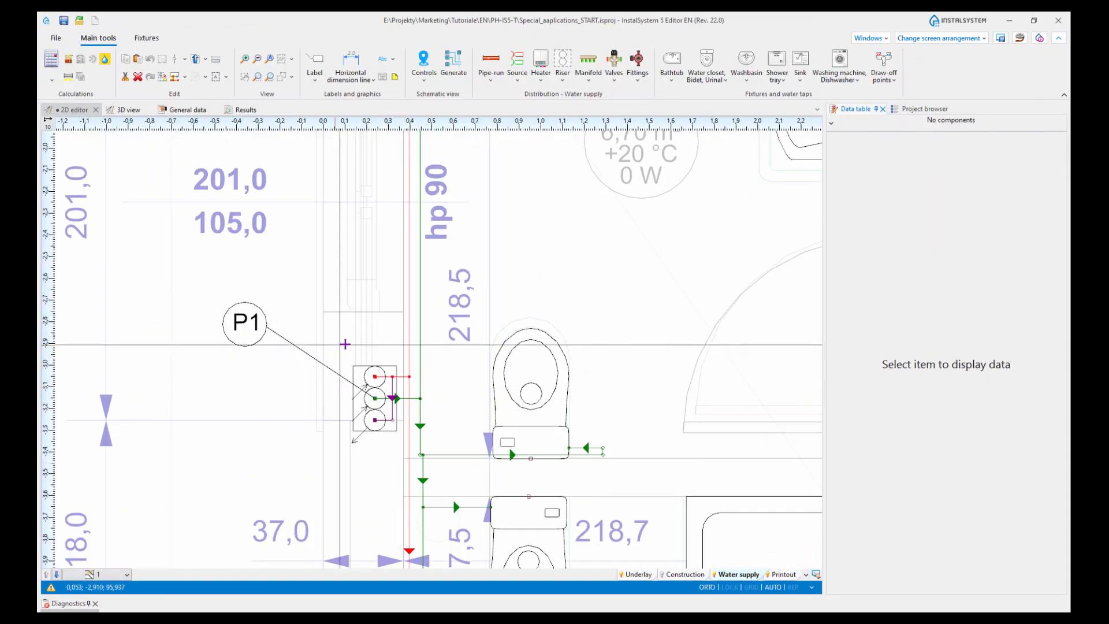
scroll(343, 359, down, 1)
scroll(343, 359, down, 2)
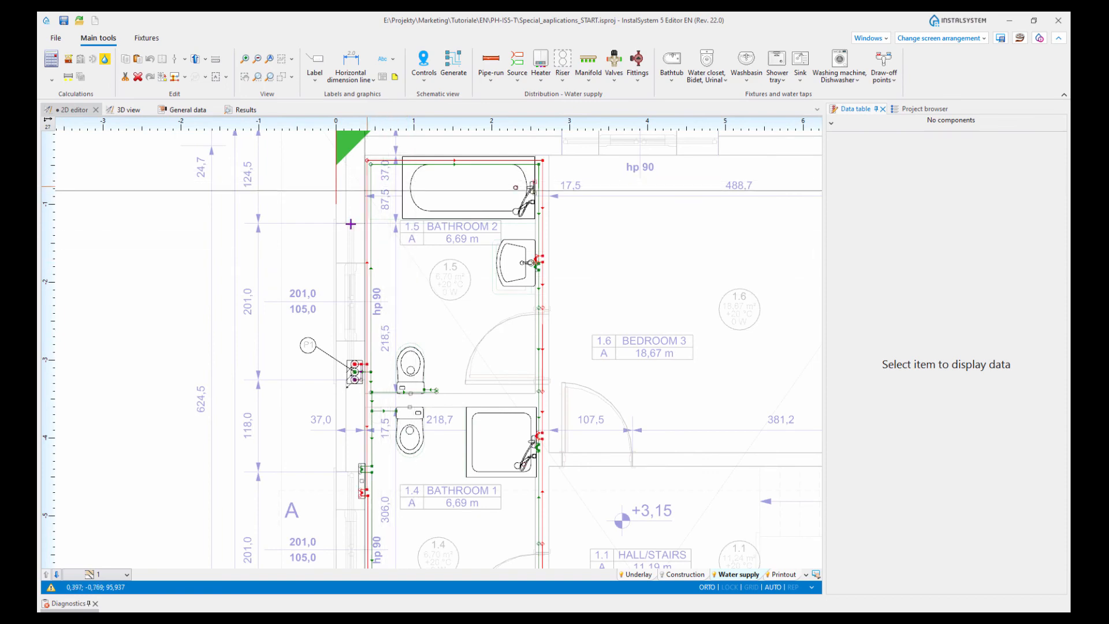
mouse_move(375, 441)
middle_down()
mouse_move(361, 288)
mouse_move(388, 442)
middle_up()
scroll(355, 348, up, 4)
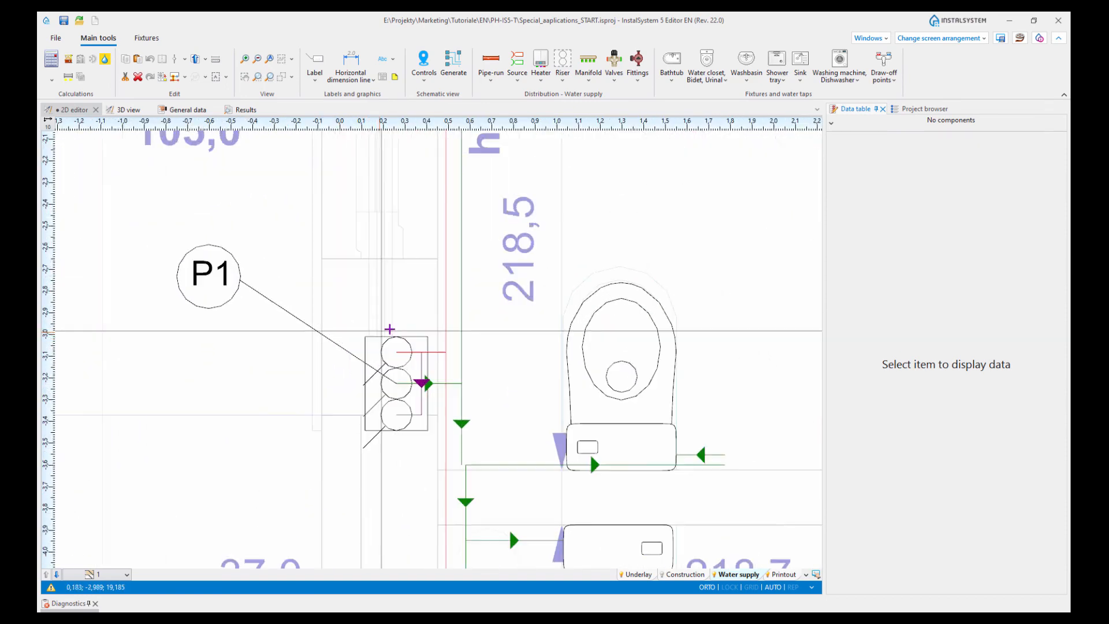
middle_drag(508, 359, 478, 401)
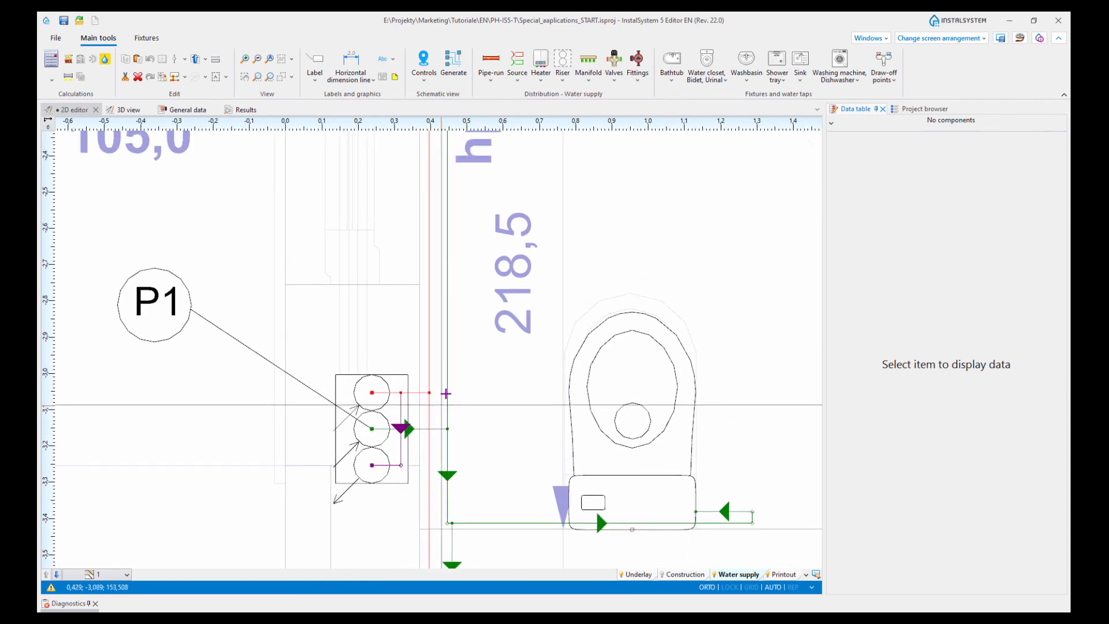
scroll(432, 397, up, 3)
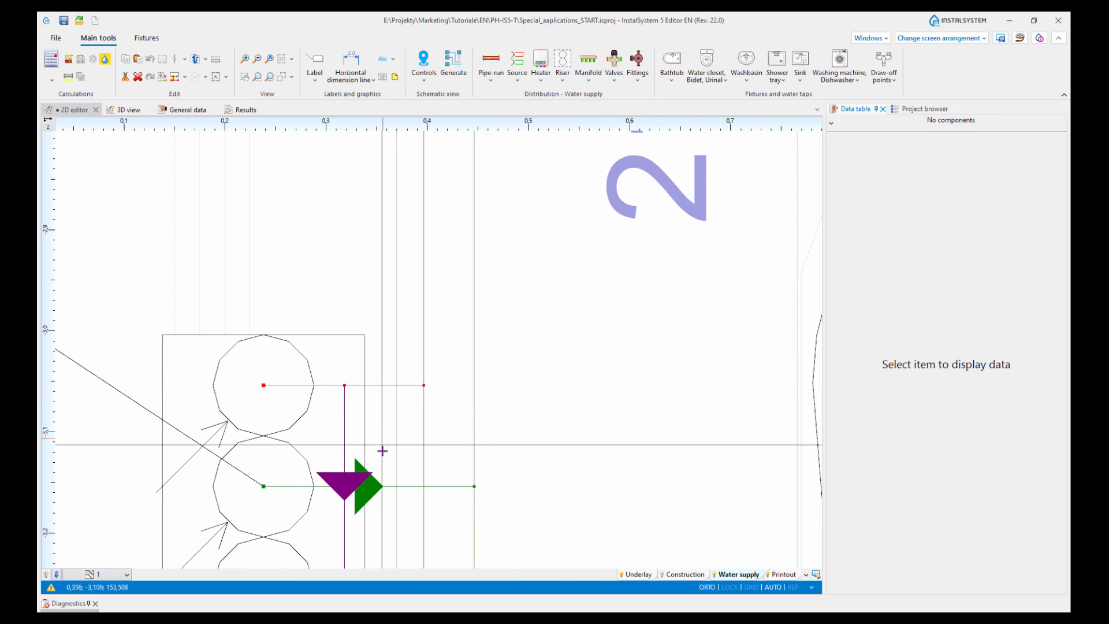
scroll(382, 451, up, 2)
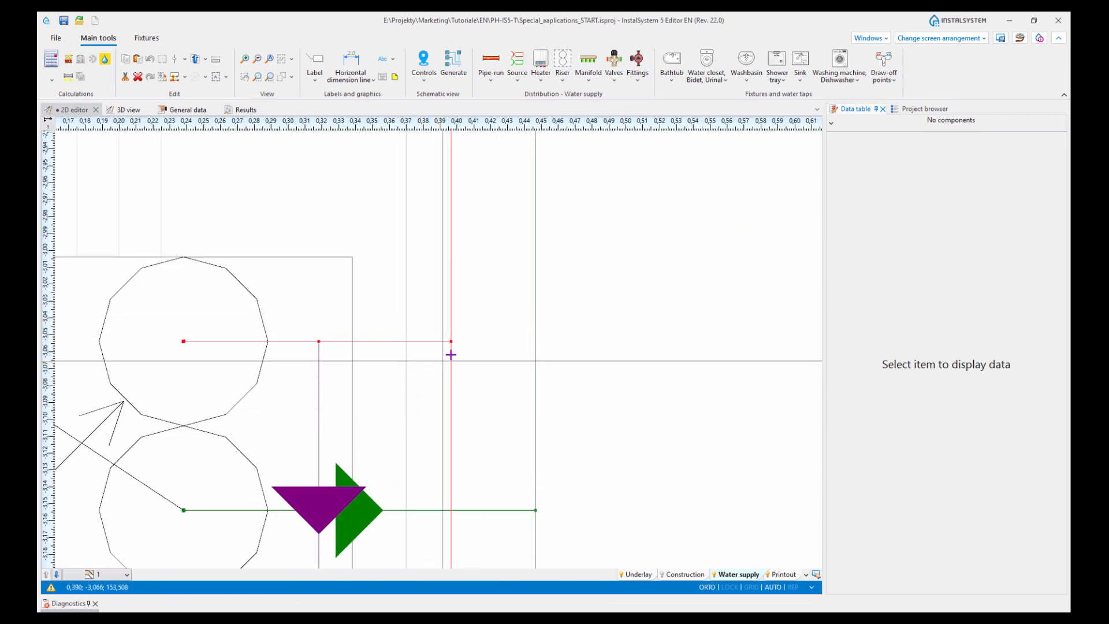
Step: Trace the hot and cold water ring pipe-runs around both bathrooms up to the Bathroom 2 washbasin connection
scroll(450, 355, down, 6)
middle_drag(480, 362, 472, 469)
scroll(473, 450, down, 6)
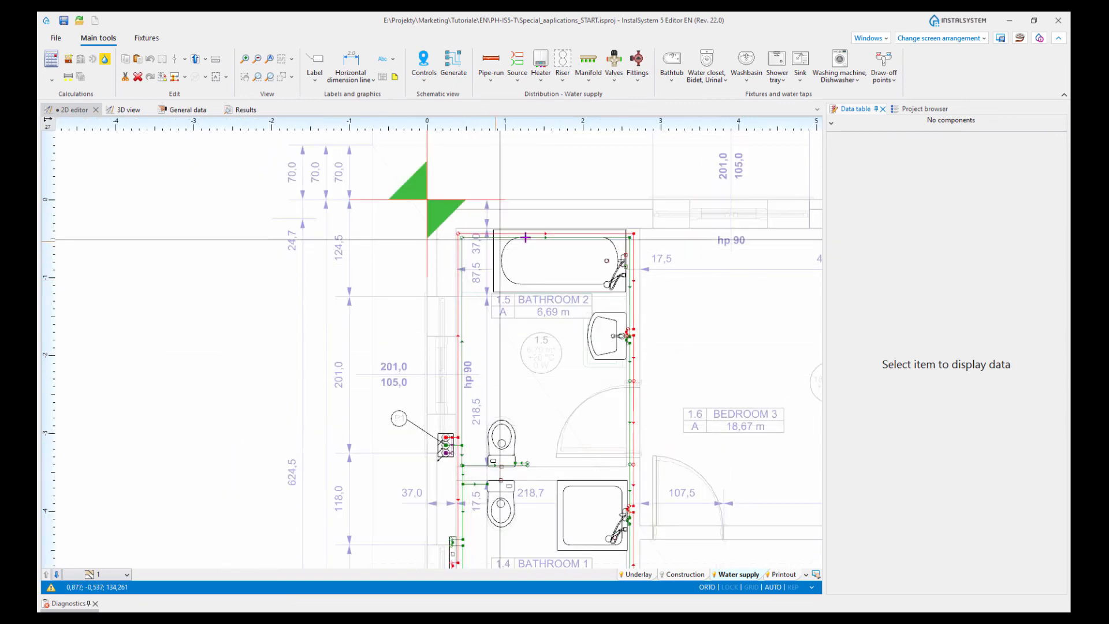
middle_drag(609, 445, 599, 262)
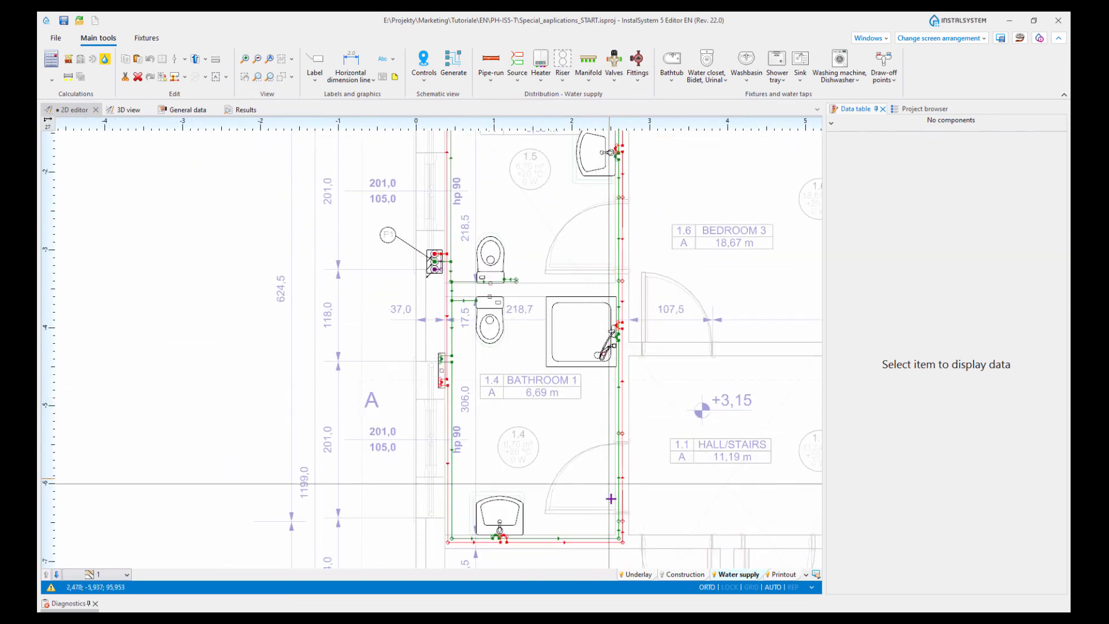
middle_drag(537, 424, 542, 281)
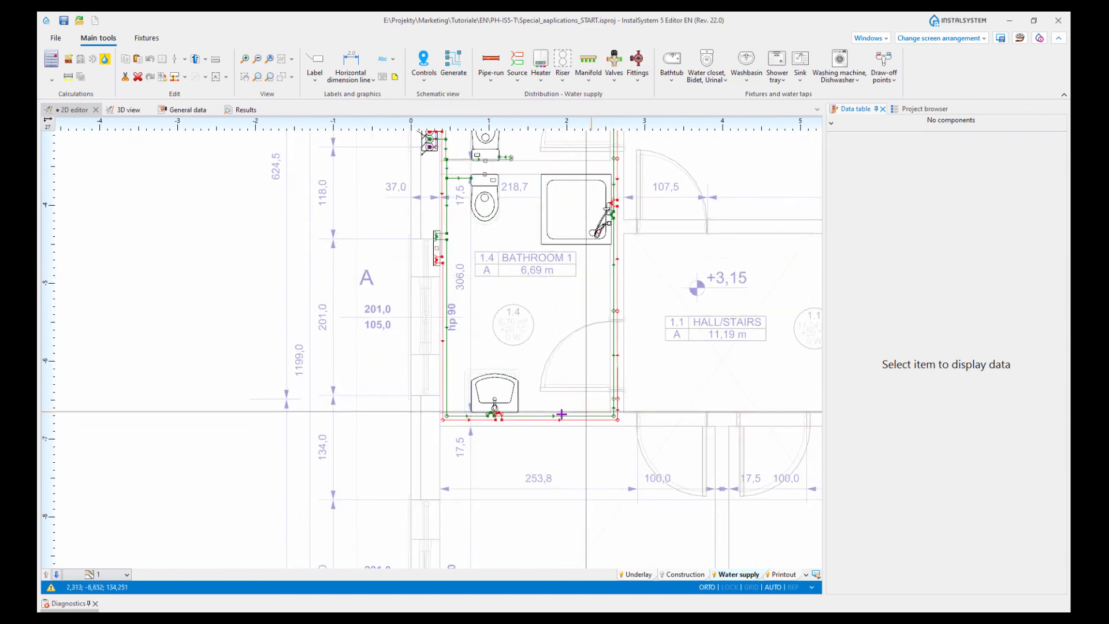
drag(550, 226, 533, 458)
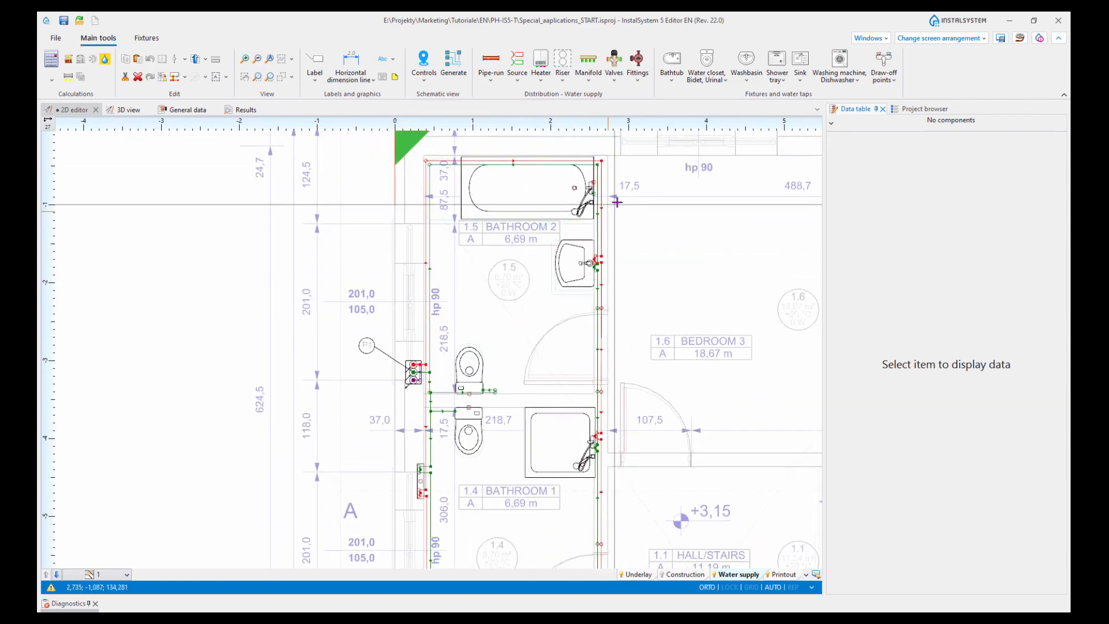
scroll(617, 202, up, 3)
middle_drag(617, 202, 618, 313)
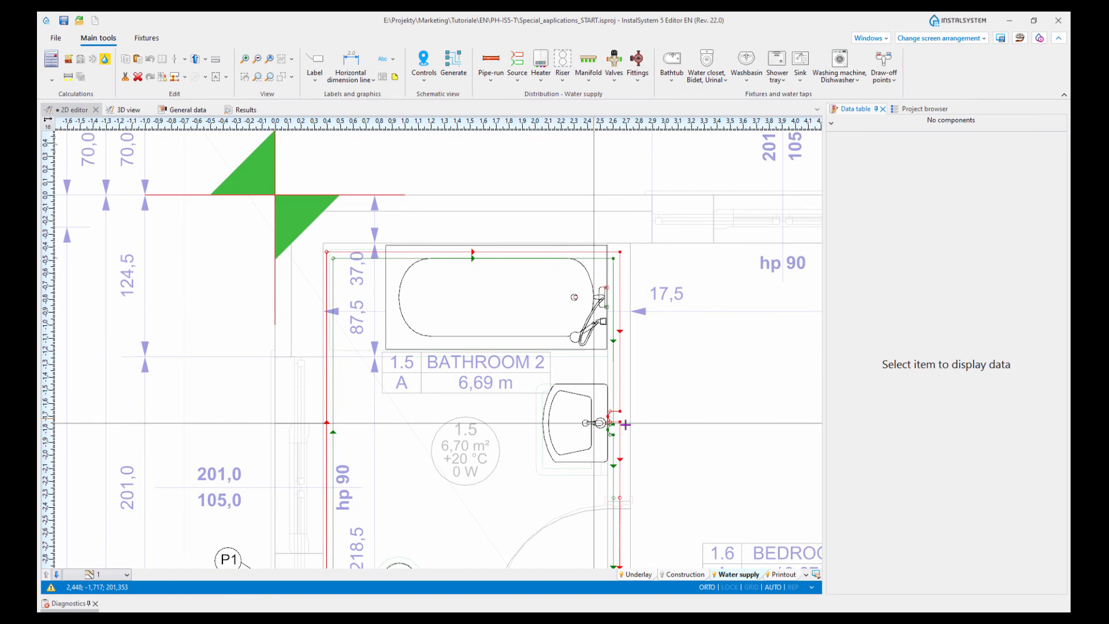
Step: Examine the looped hot and cold pipe connections at the Bathroom 2 washbasin
scroll(625, 425, up, 6)
middle_drag(731, 431, 698, 400)
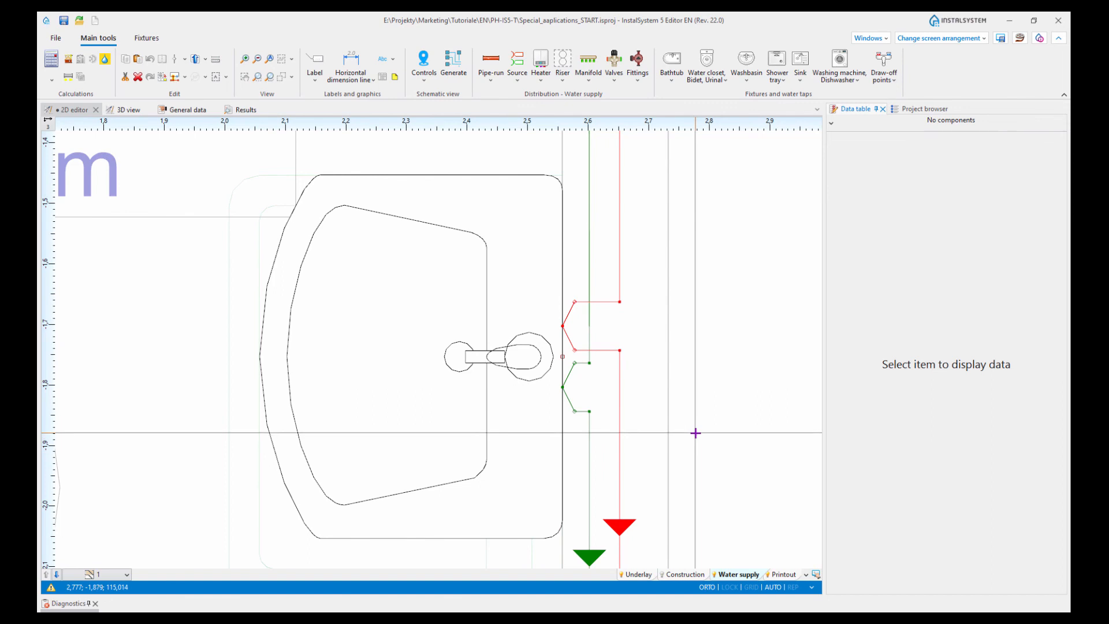
scroll(599, 368, up, 2)
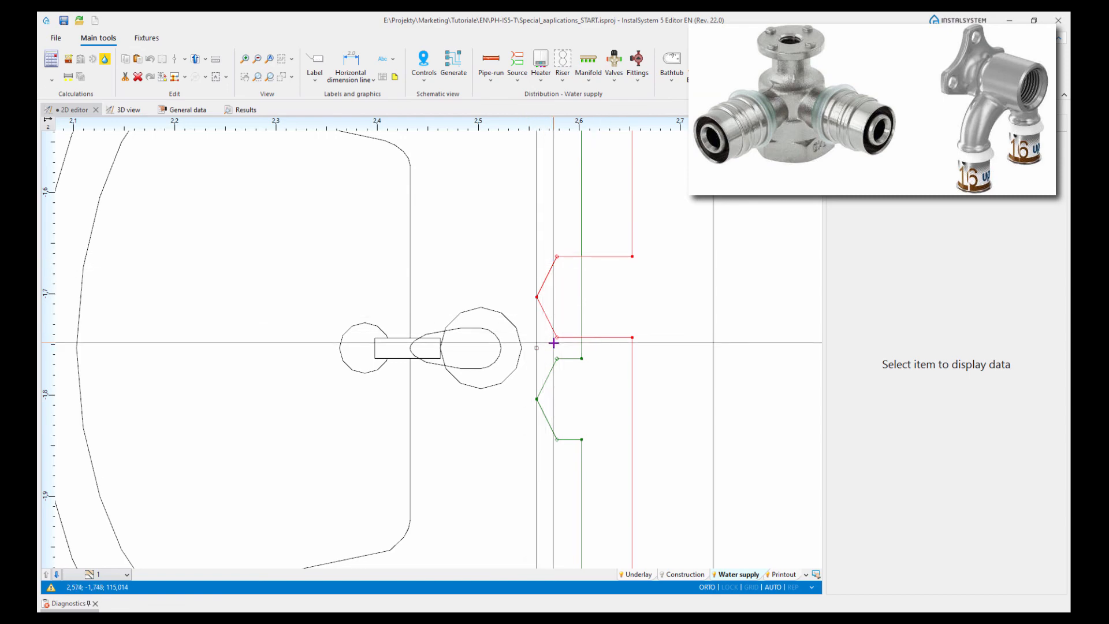
middle_drag(493, 347, 619, 328)
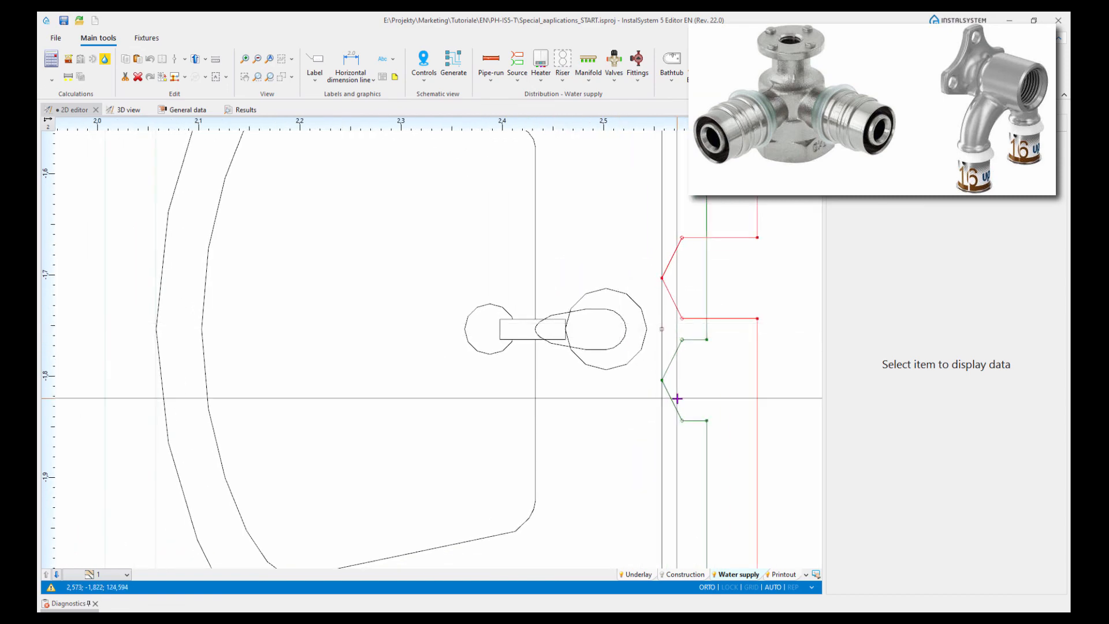
scroll(677, 399, down, 5)
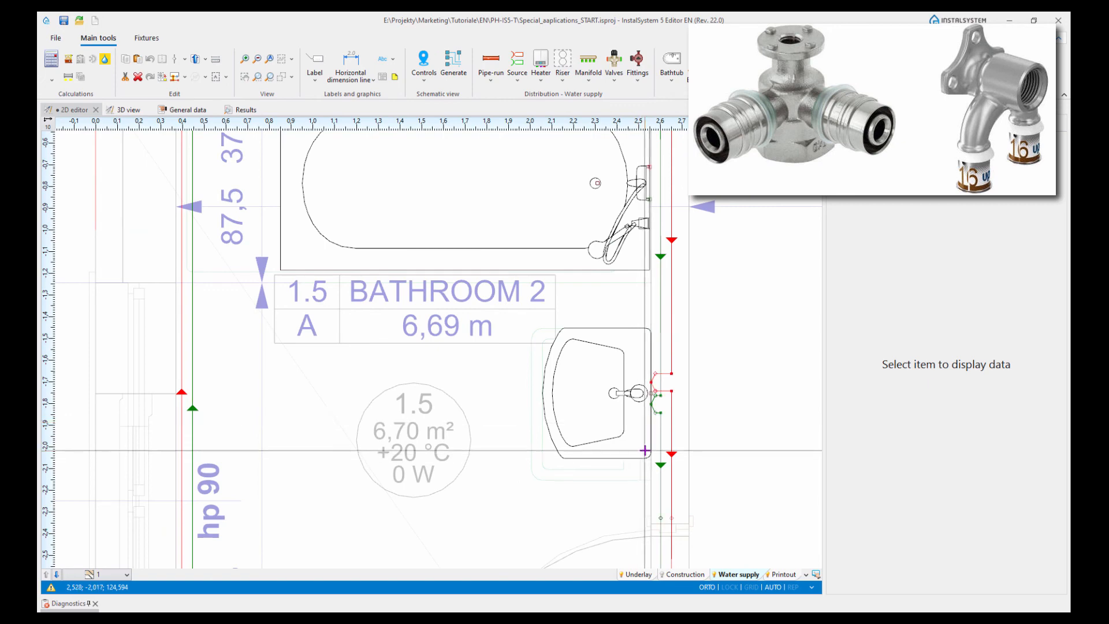
scroll(644, 450, down, 3)
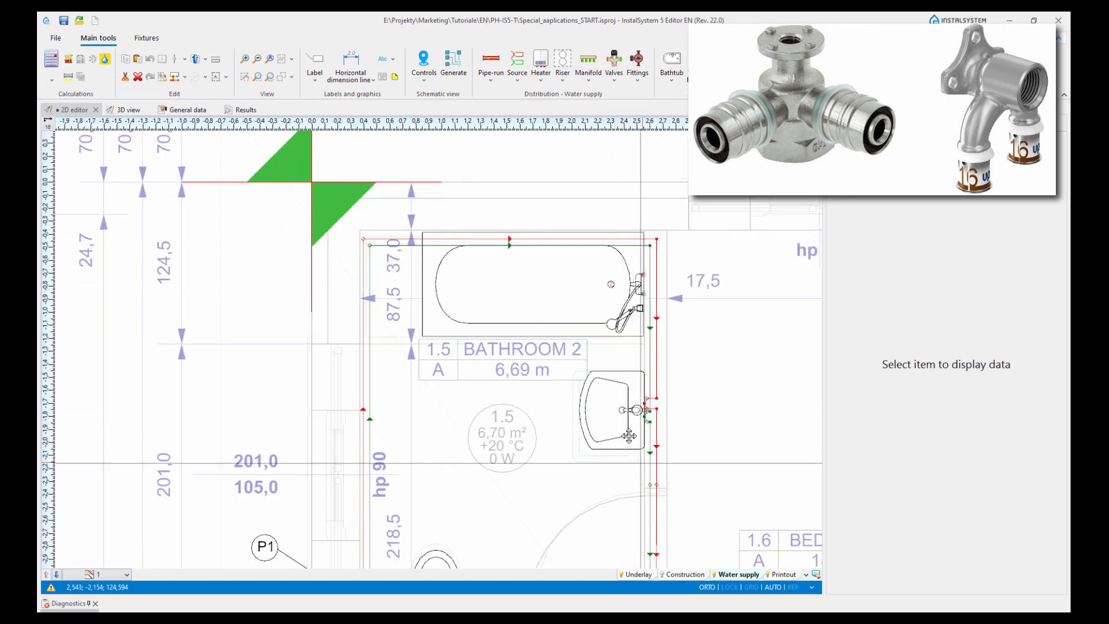
middle_drag(632, 430, 630, 320)
middle_drag(630, 378, 553, 403)
scroll(613, 353, up, 6)
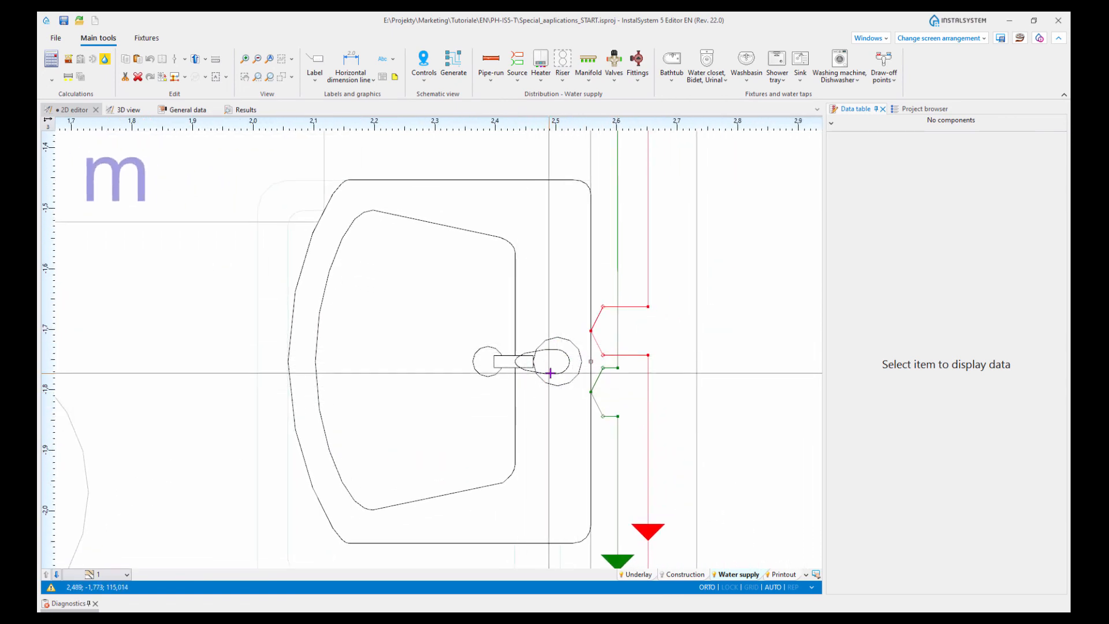
scroll(579, 331, up, 3)
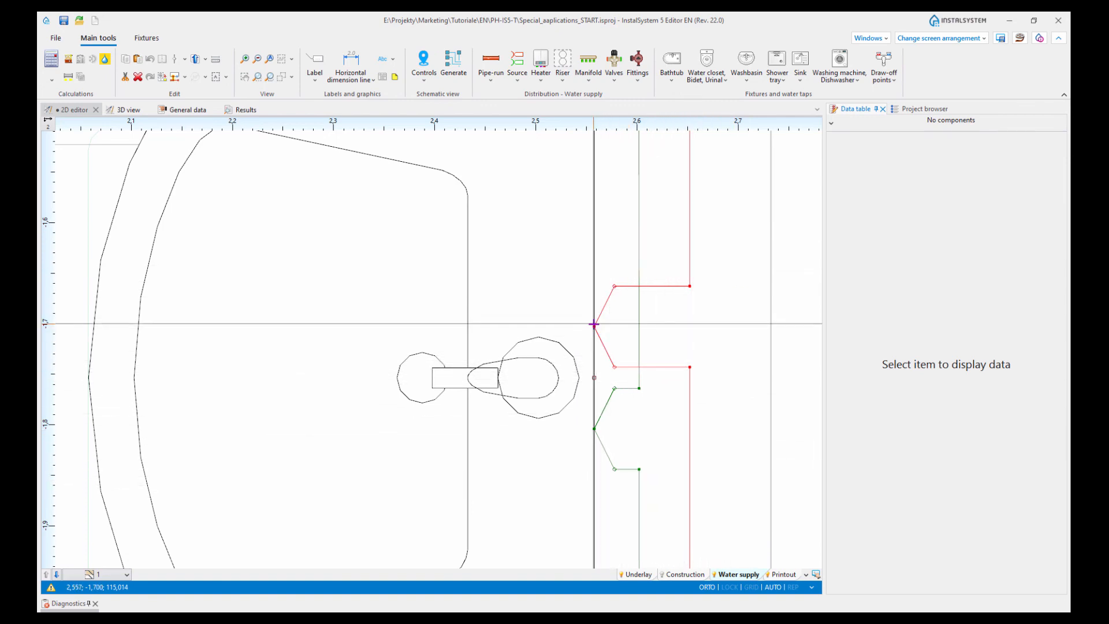
scroll(594, 324, down, 5)
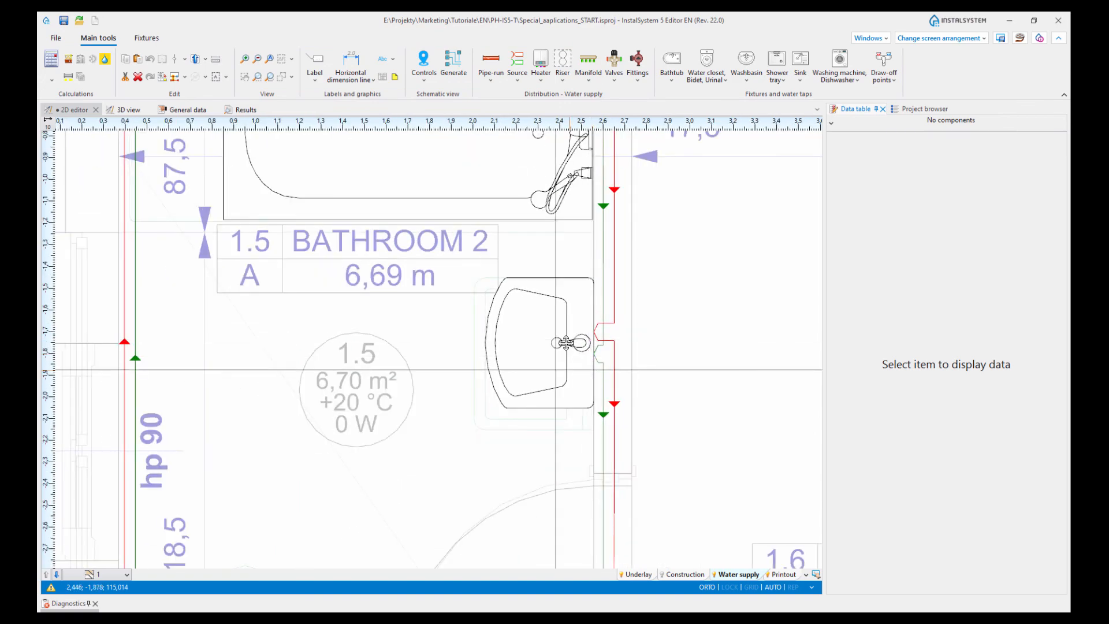
middle_drag(566, 343, 587, 362)
scroll(571, 372, down, 3)
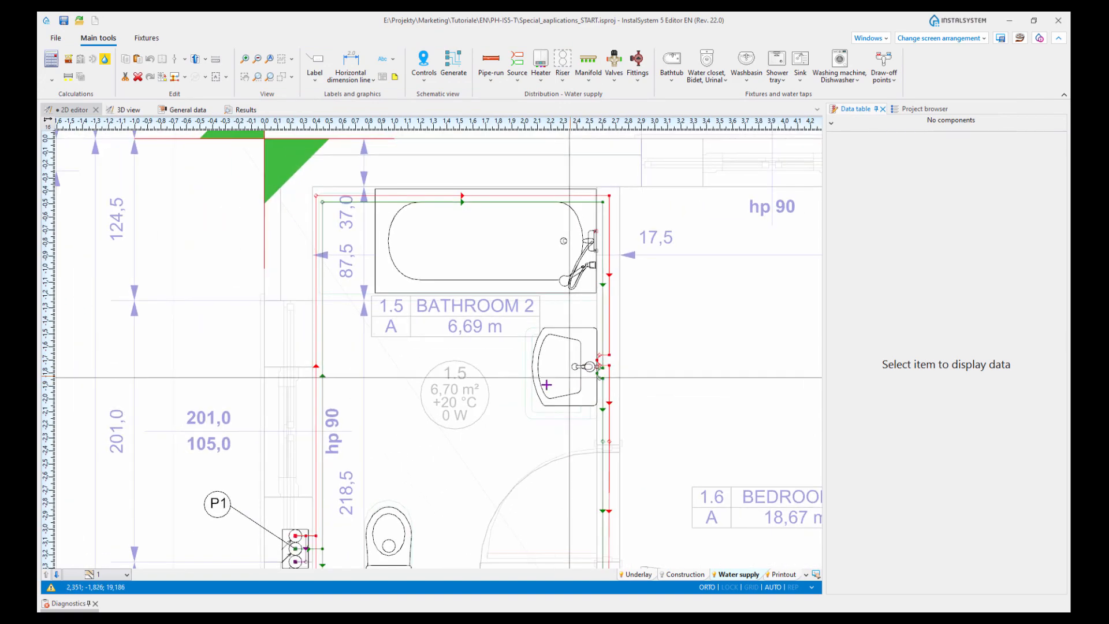
Step: Follow the ring pipe-runs to Bathroom 1 and inspect the hot and cold loop connections at its washbasin
middle_drag(507, 376, 516, 329)
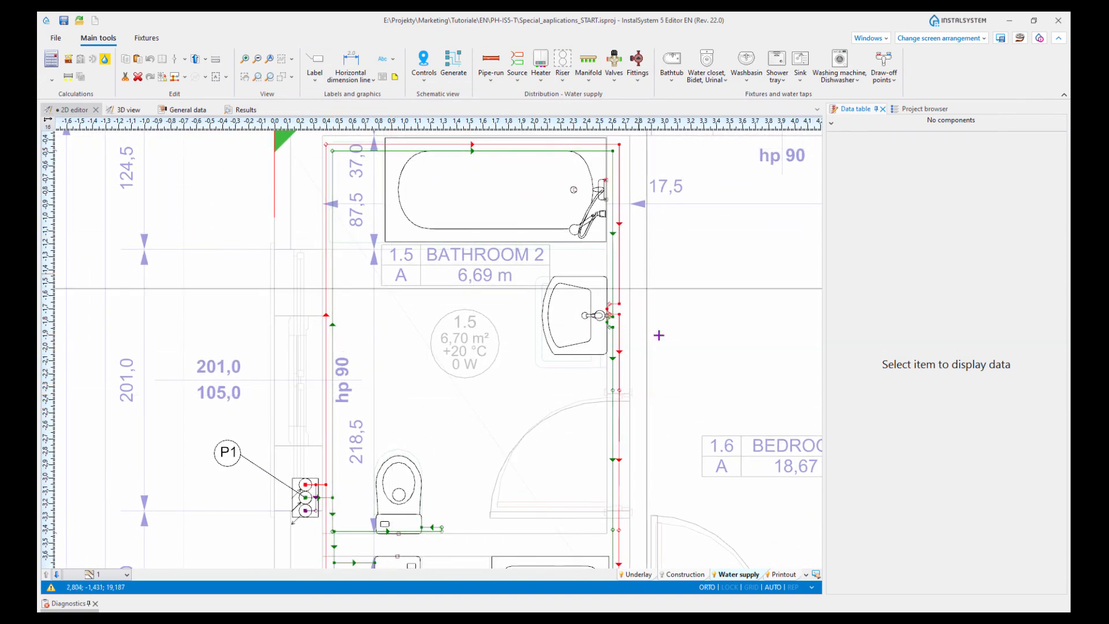
scroll(566, 454, down, 3)
middle_drag(565, 454, 567, 237)
middle_drag(535, 442, 612, 317)
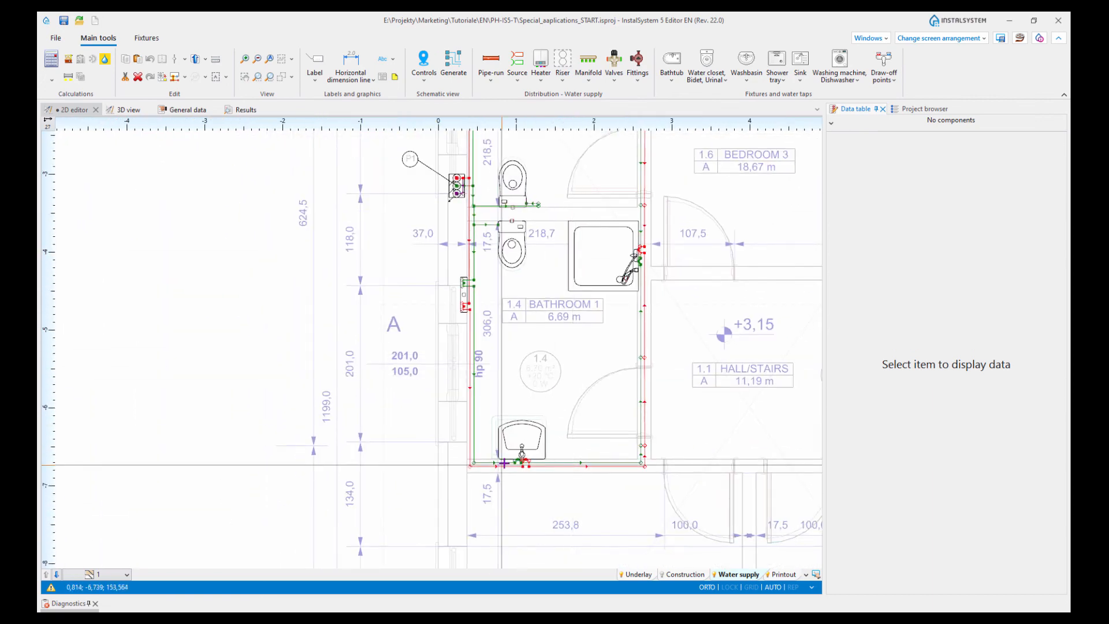
scroll(511, 445, up, 5)
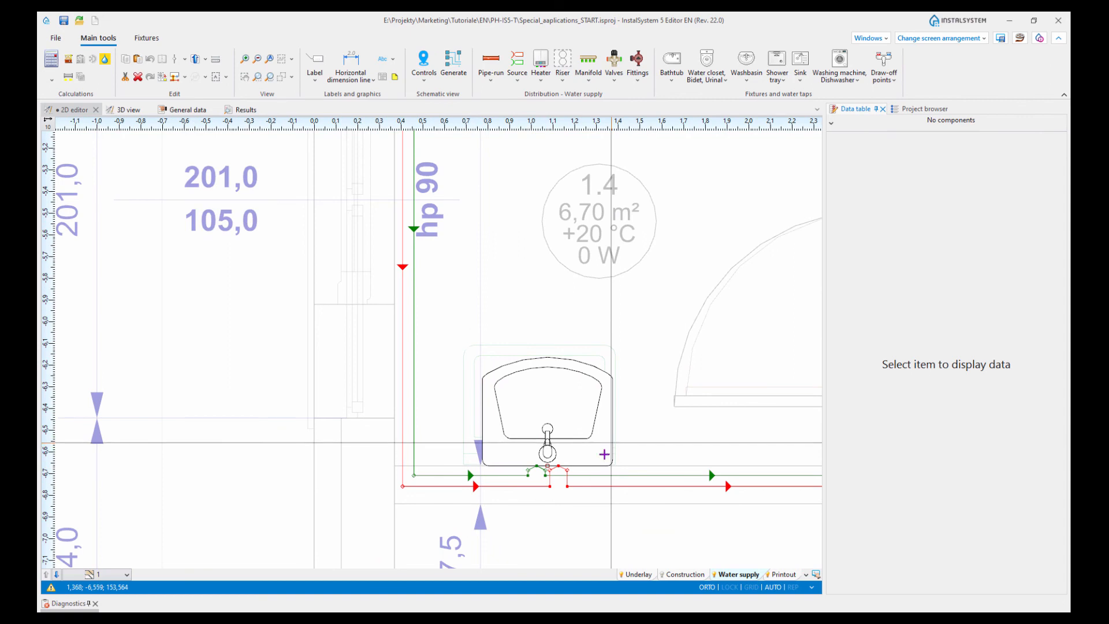
scroll(557, 488, up, 4)
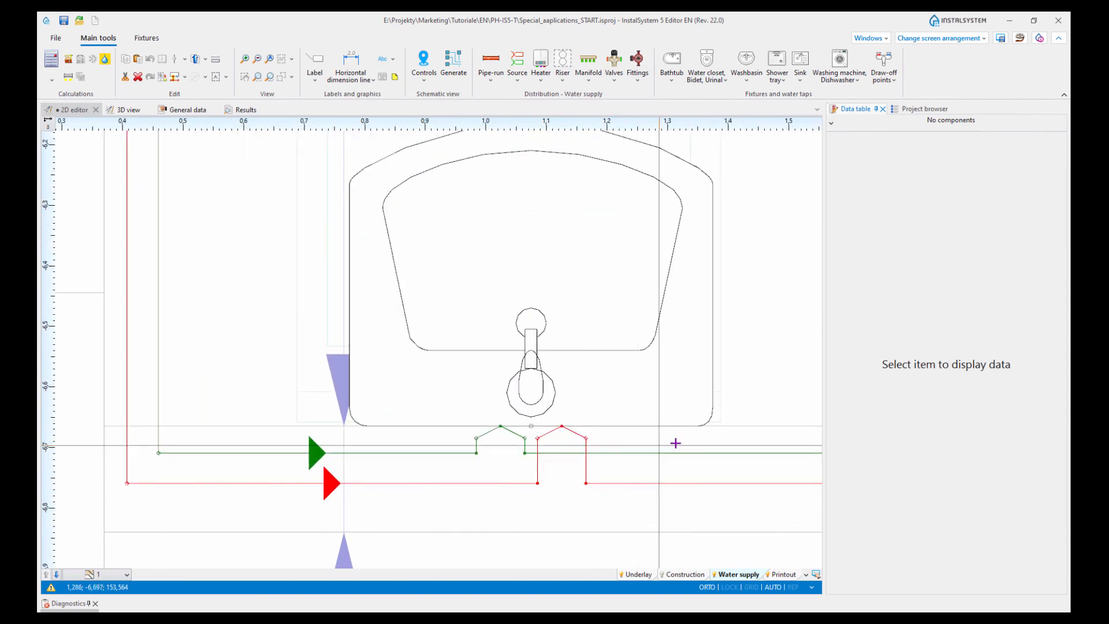
middle_drag(675, 443, 654, 435)
scroll(434, 460, up, 2)
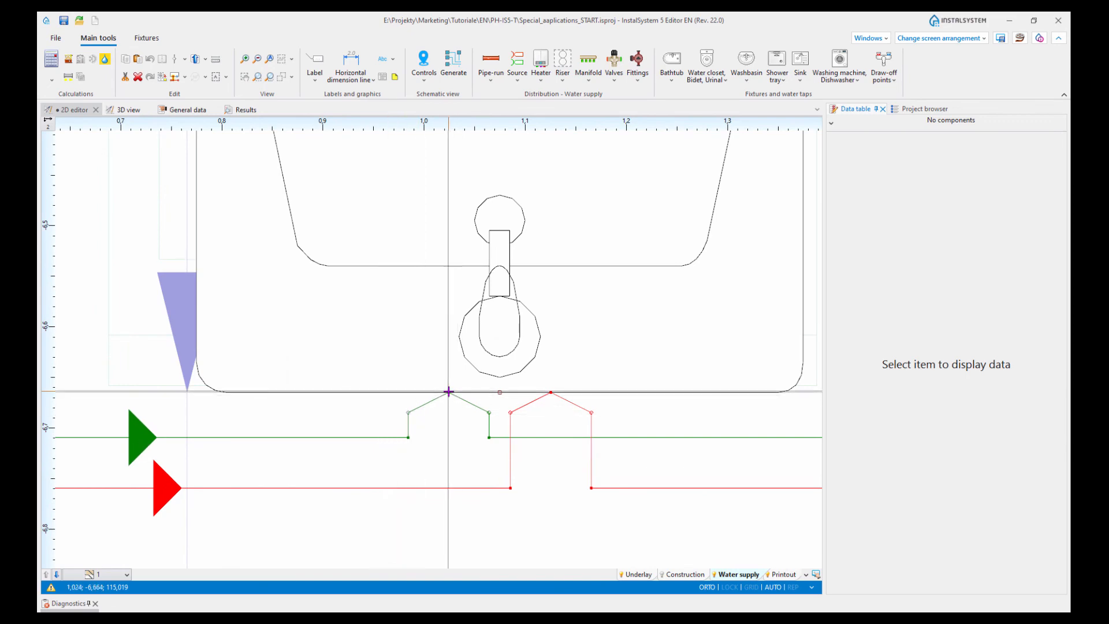
scroll(398, 422, up, 2)
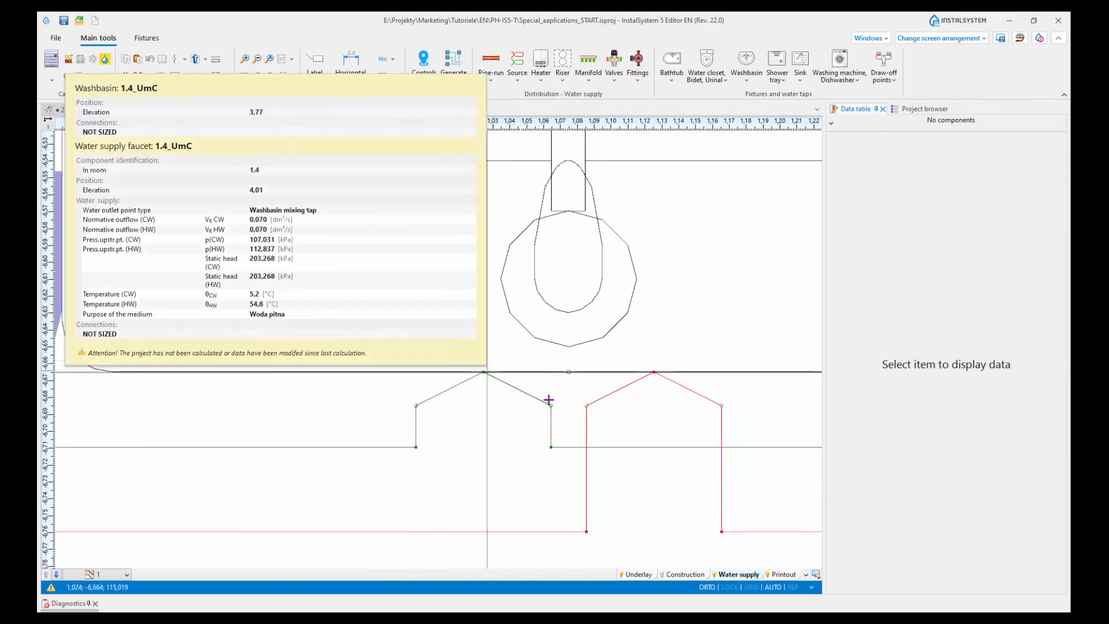
scroll(526, 436, down, 5)
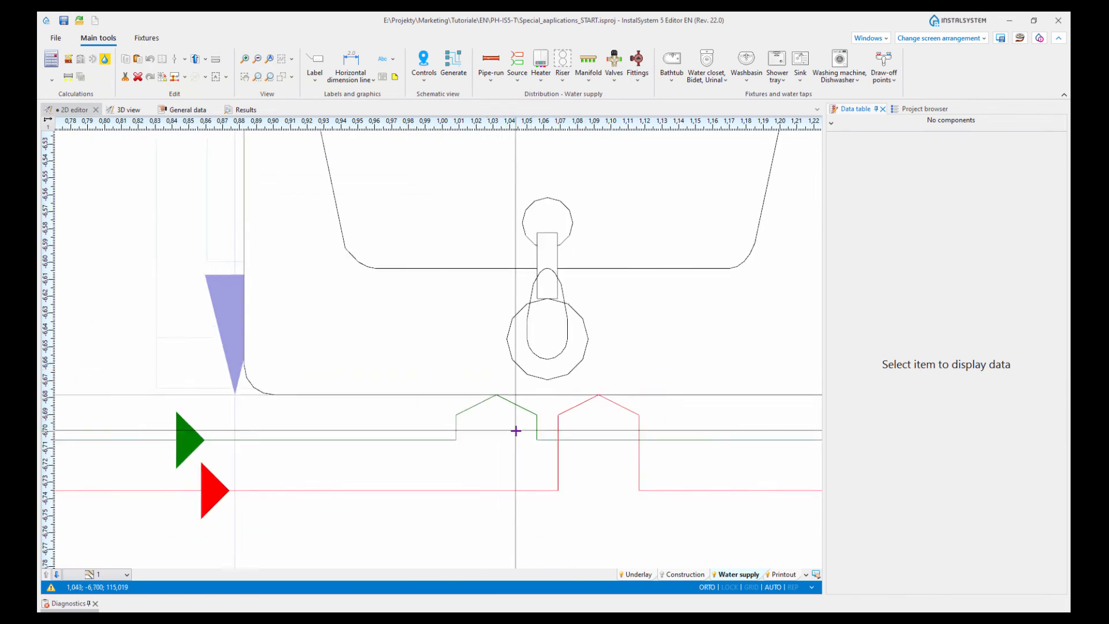
scroll(515, 430, down, 4)
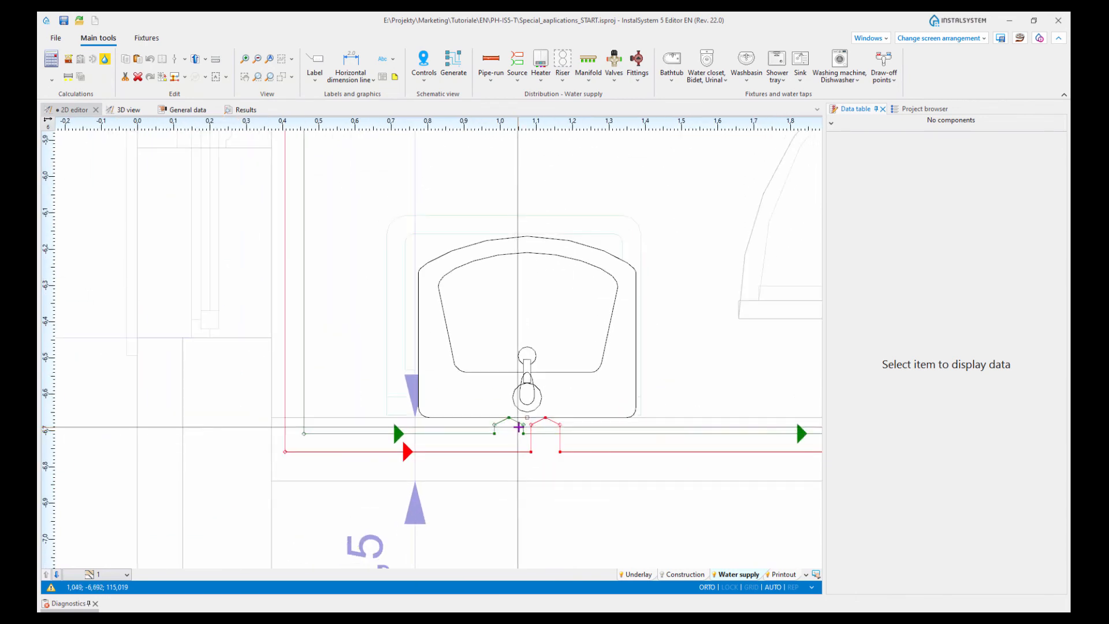
Step: Select the water hygiene station at the Bathroom 1 wall and review the draw-off point types available for insertion
middle_drag(643, 274, 629, 335)
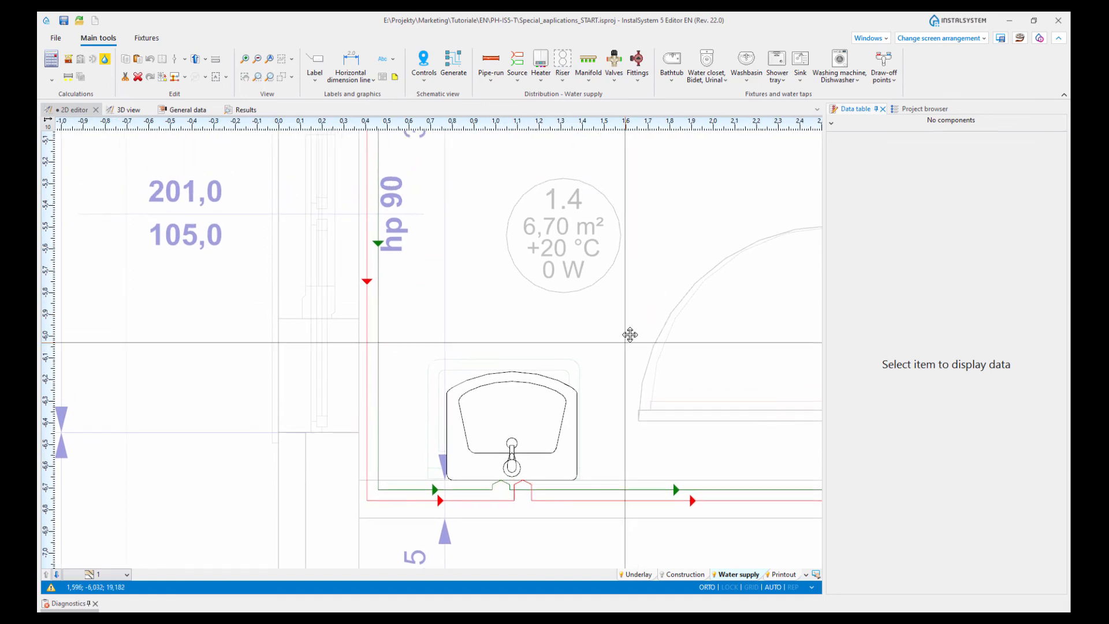
scroll(627, 341, down, 2)
middle_drag(637, 274, 619, 410)
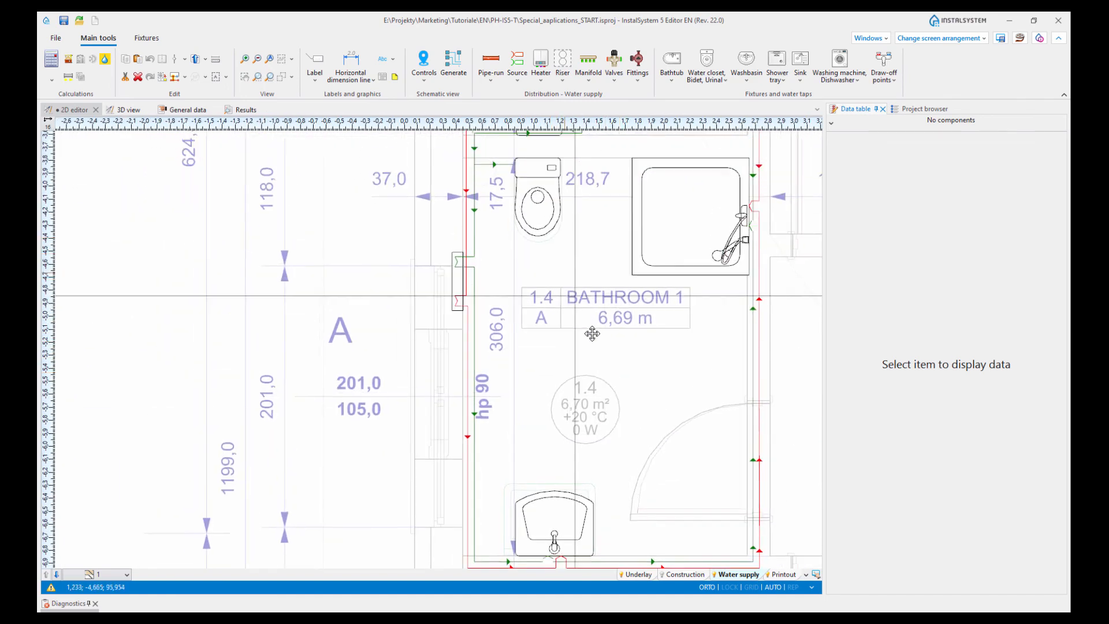
scroll(632, 384, up, 4)
scroll(636, 387, up, 1)
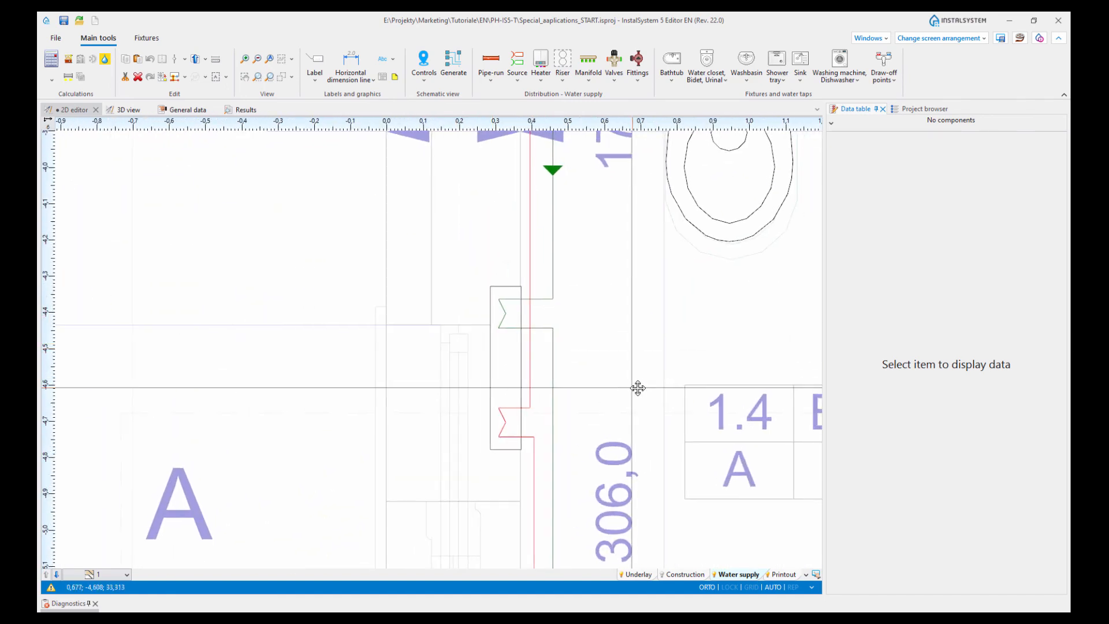
scroll(601, 398, up, 2)
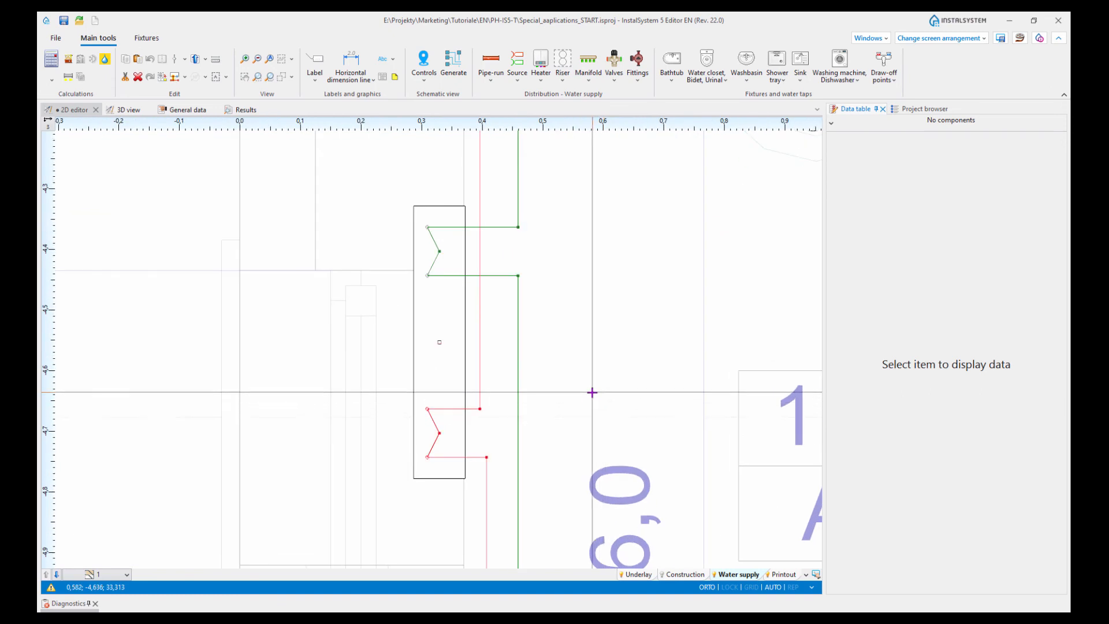
click(434, 381)
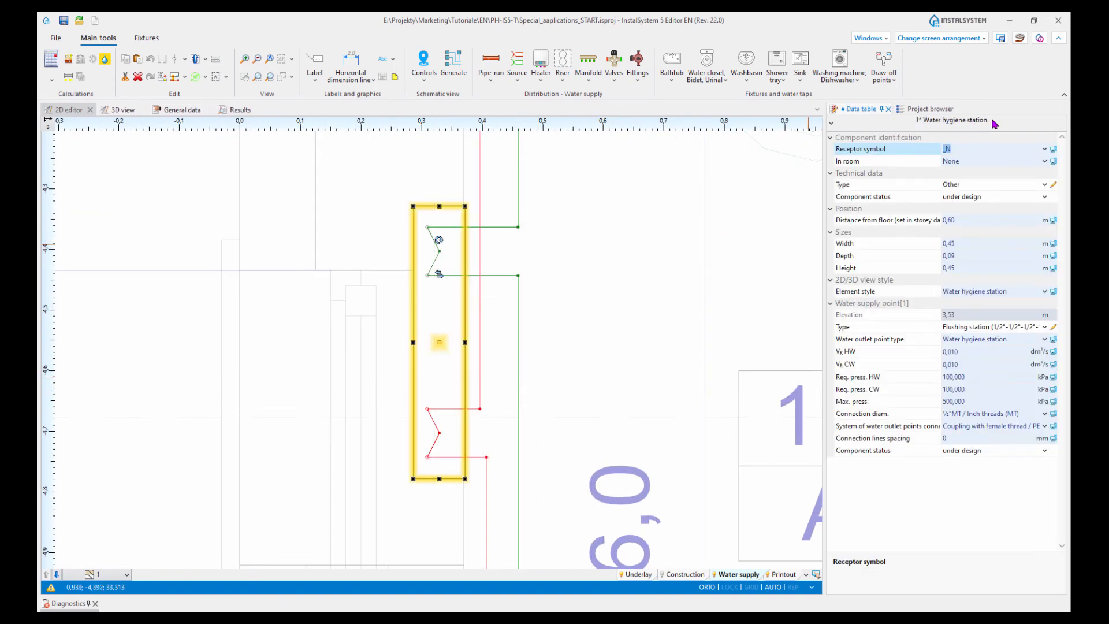
click(893, 79)
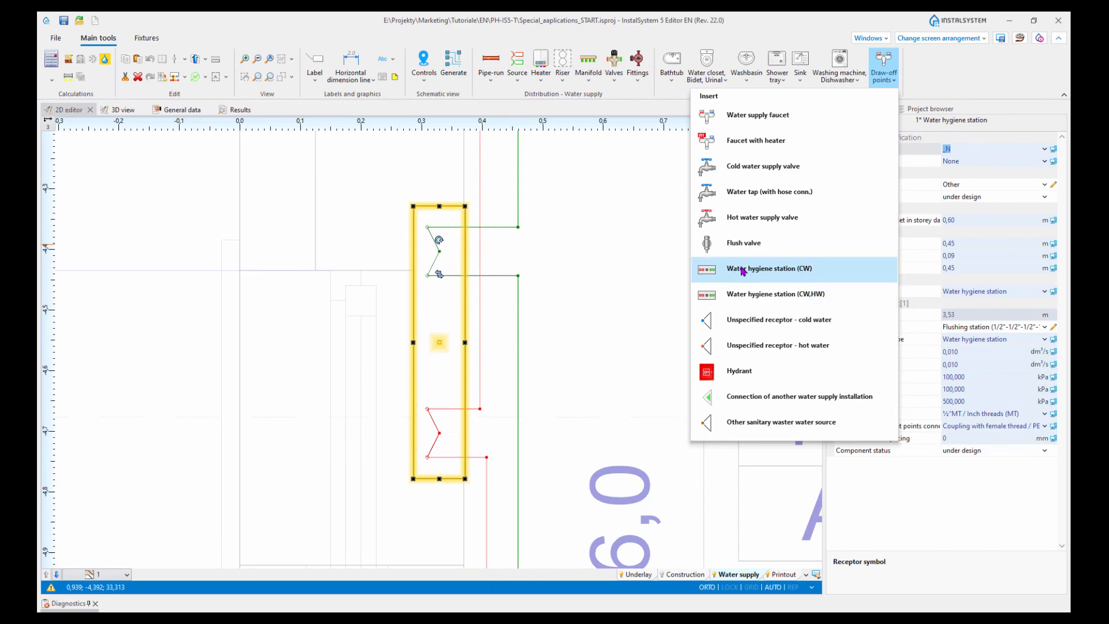
click(610, 297)
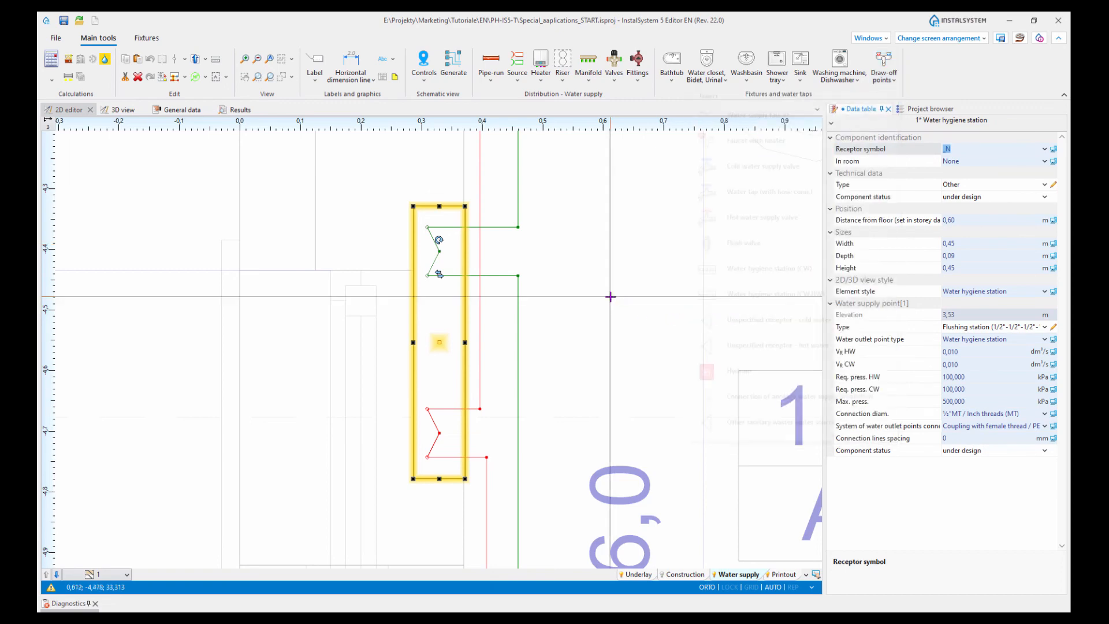
Step: Examine the looped hot and cold water connections of the selected water hygiene station and its property summary
scroll(610, 297, down, 3)
middle_drag(720, 330, 537, 321)
scroll(629, 360, up, 2)
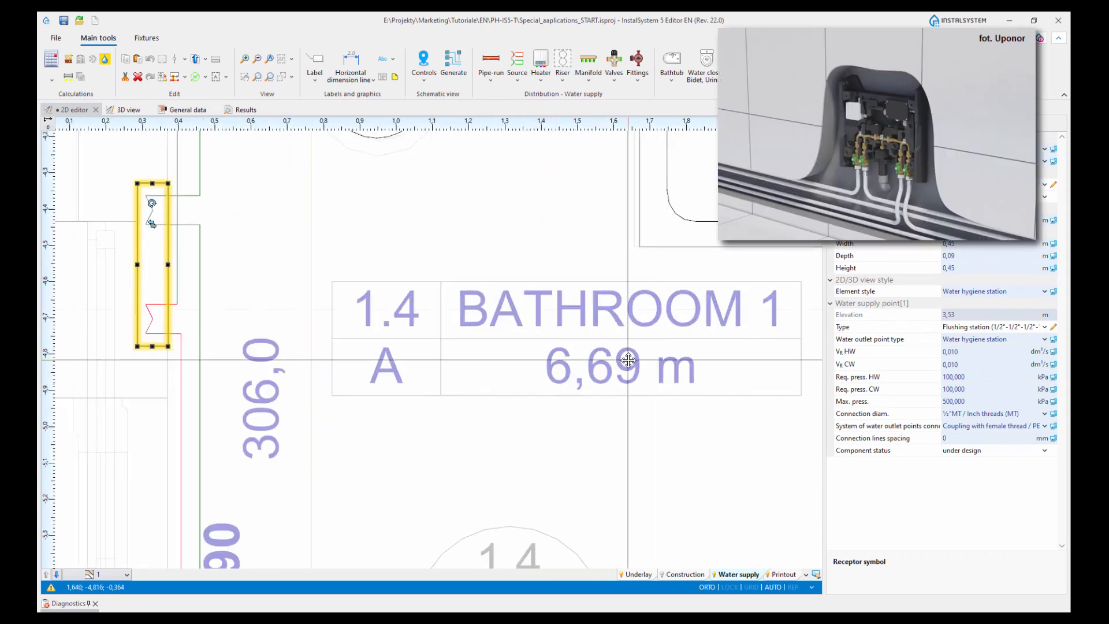
middle_drag(244, 258, 352, 282)
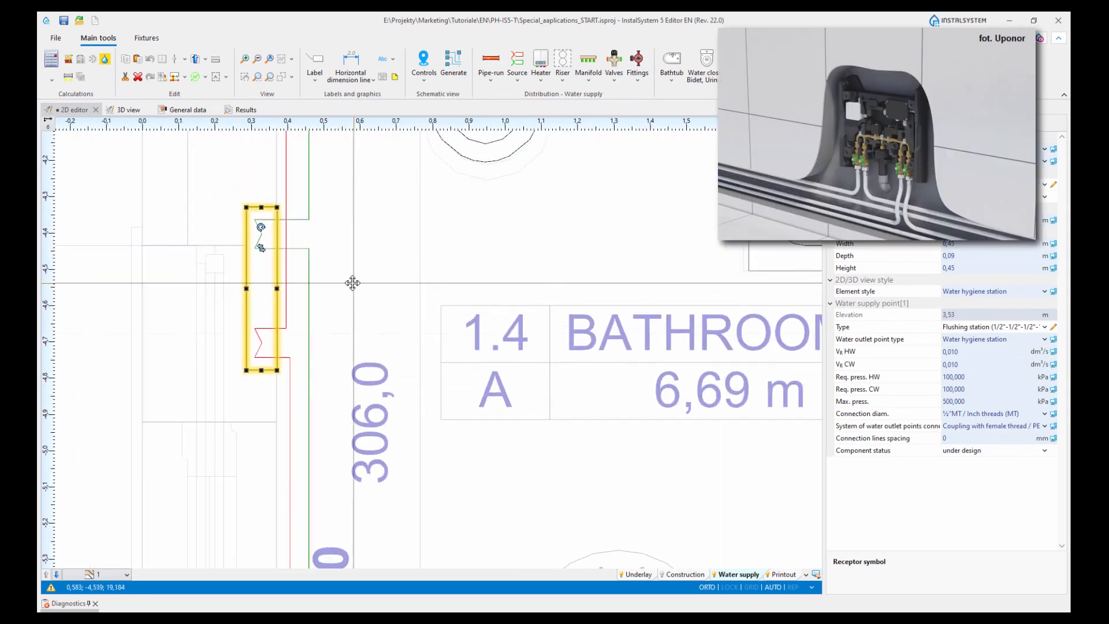
scroll(226, 251, up, 1)
scroll(226, 252, up, 2)
middle_drag(558, 281, 608, 296)
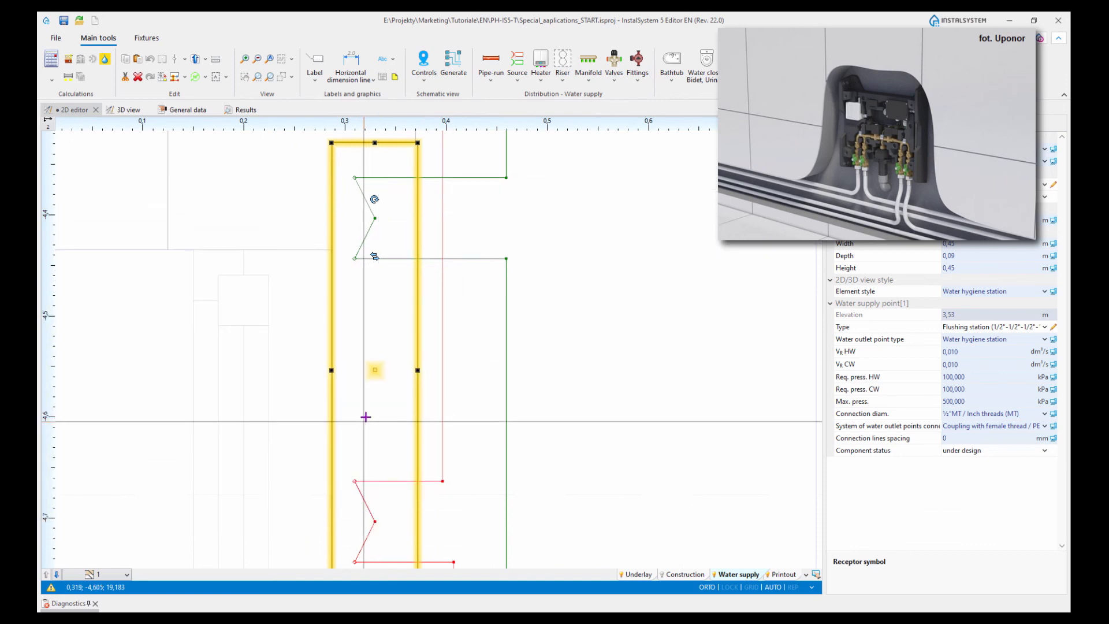
middle_drag(367, 416, 396, 307)
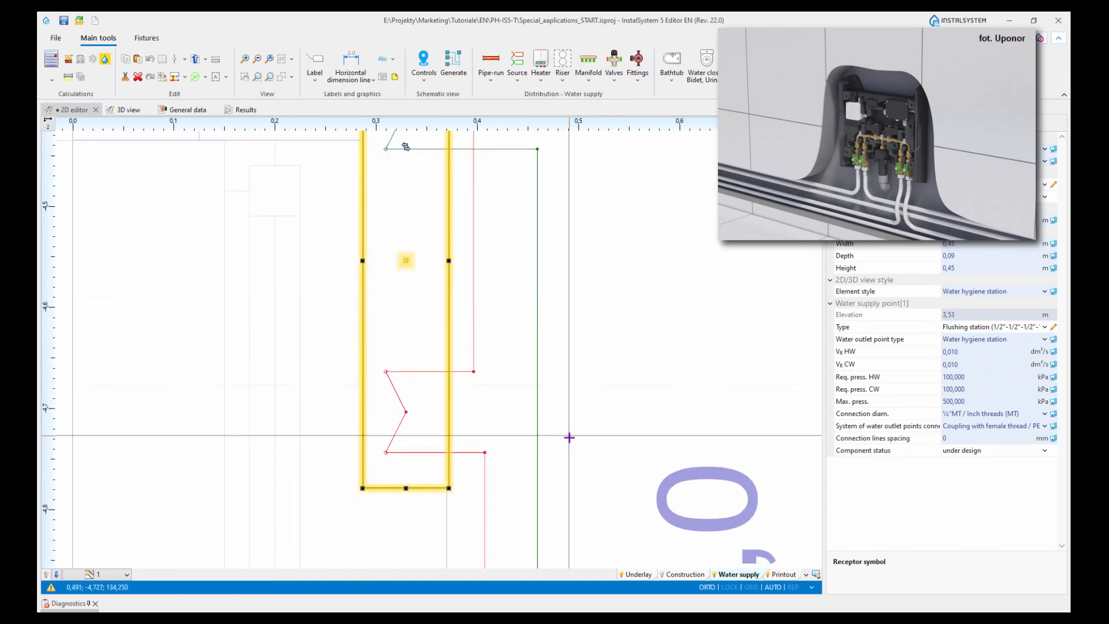
scroll(617, 457, down, 1)
middle_drag(624, 376, 609, 382)
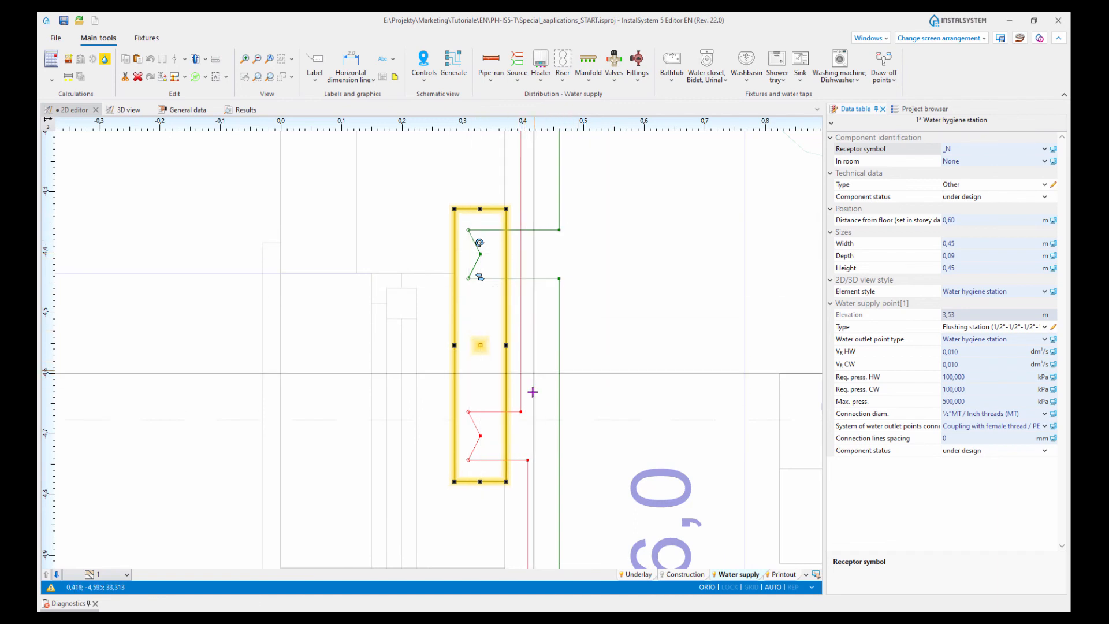
scroll(494, 389, up, 2)
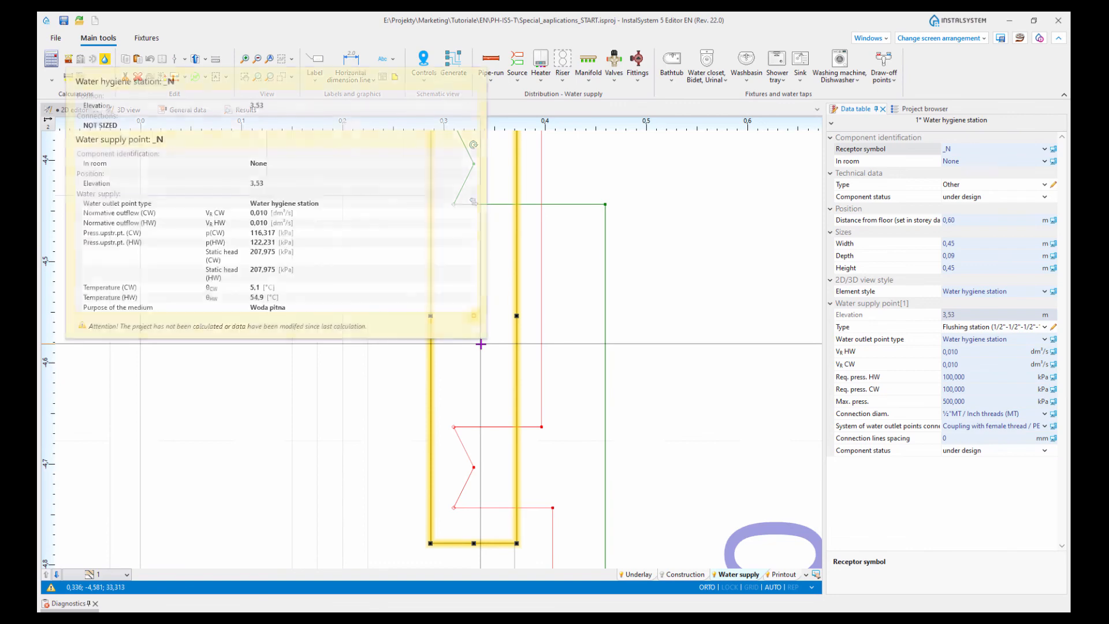
mouse_move(506, 343)
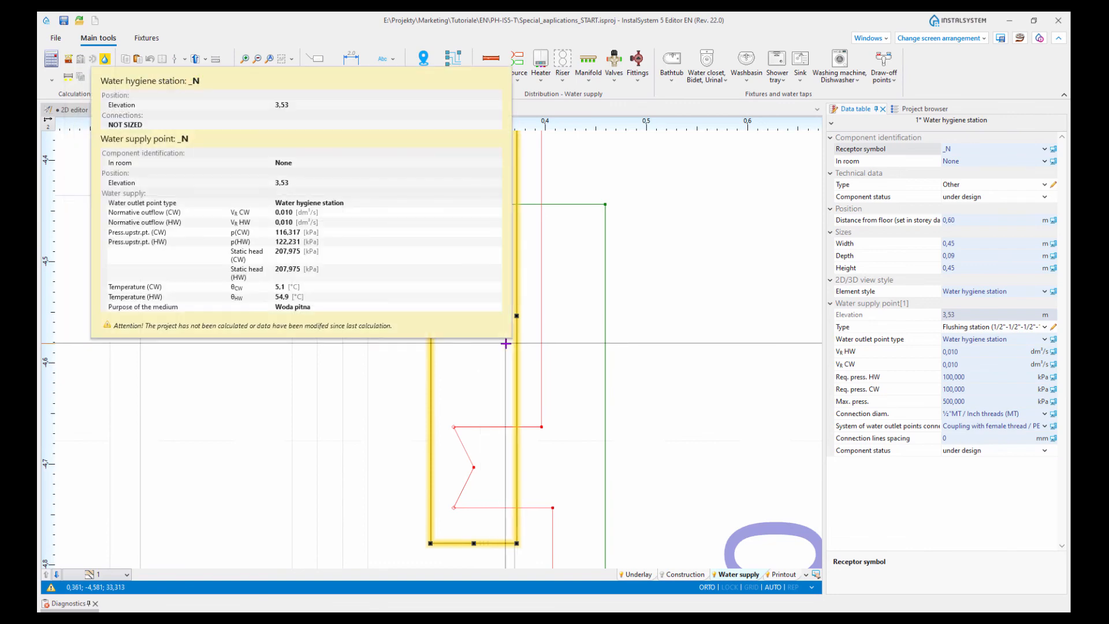
Step: Select the Bathroom 2 bathtub and inspect the looped hot and cold connections at the nearby washbasin for comparison
scroll(509, 343, down, 6)
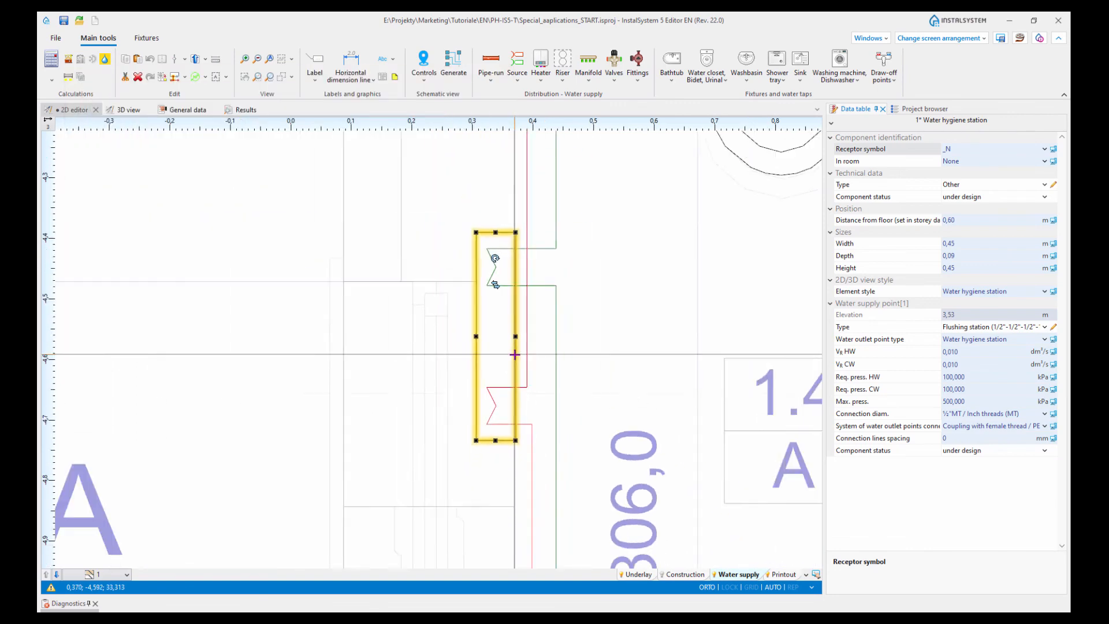
middle_drag(695, 284, 491, 474)
middle_drag(630, 264, 621, 457)
scroll(622, 457, down, 3)
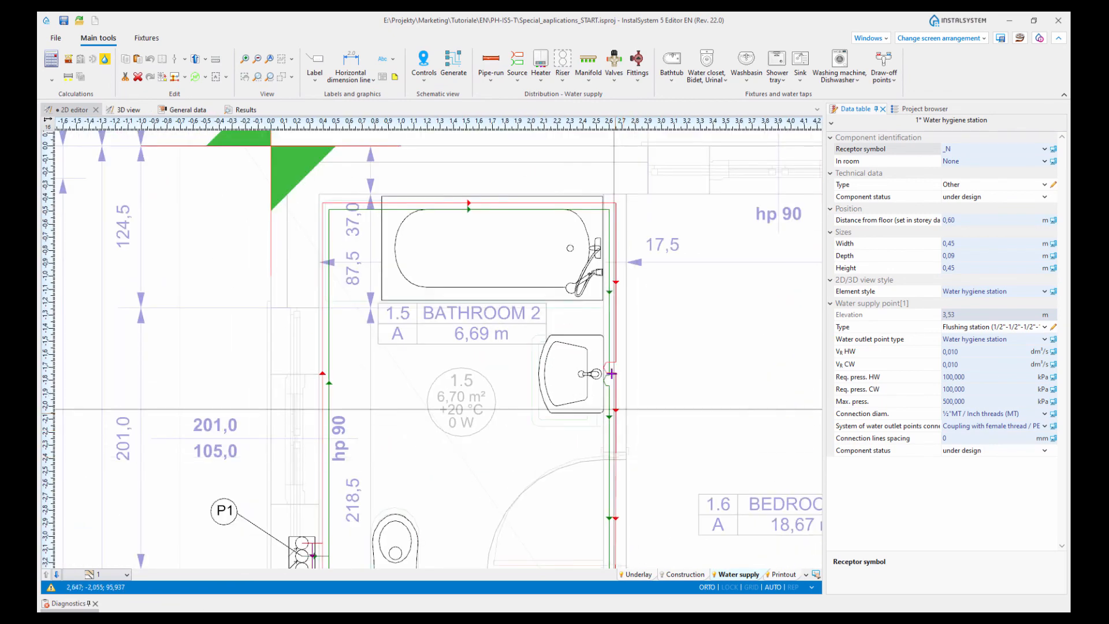
scroll(572, 302, up, 2)
middle_drag(629, 296, 646, 447)
scroll(629, 371, up, 2)
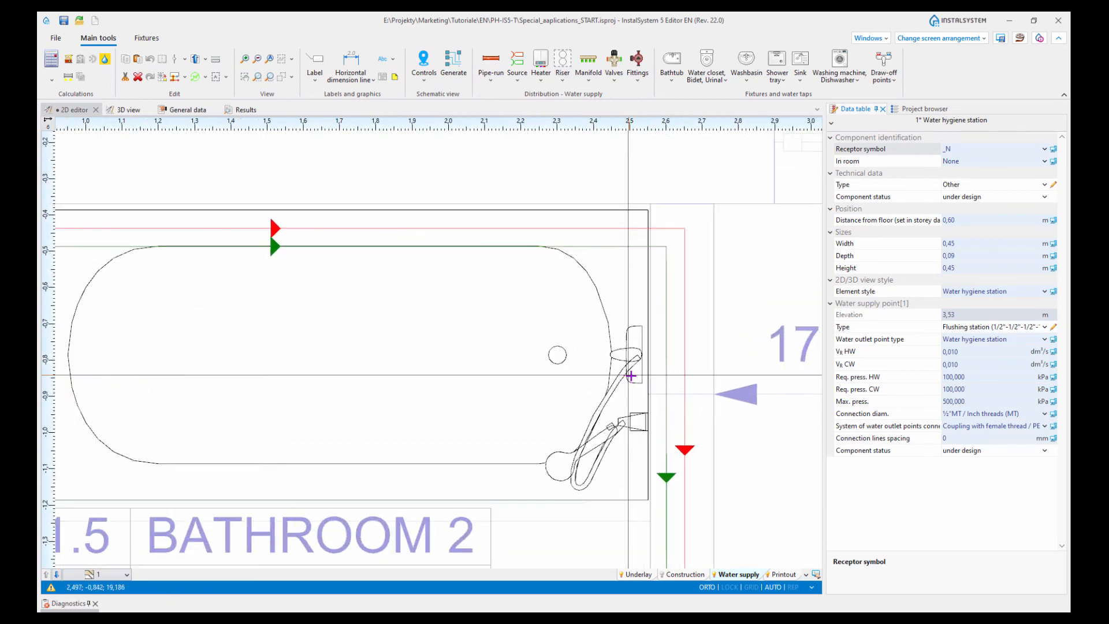
click(623, 287)
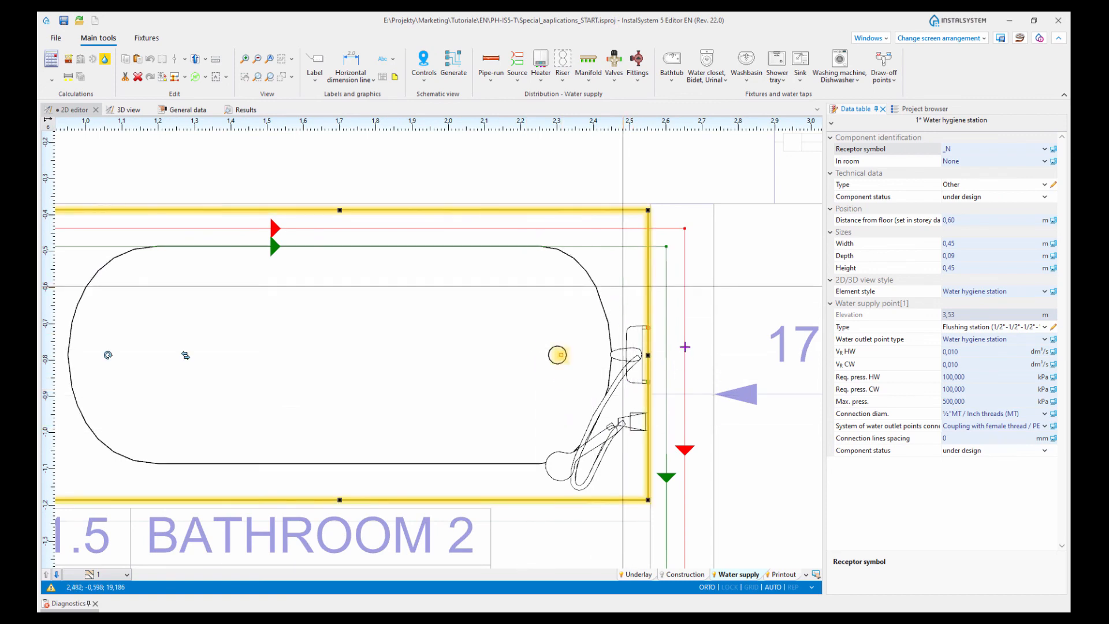
click(558, 354)
scroll(614, 341, up, 2)
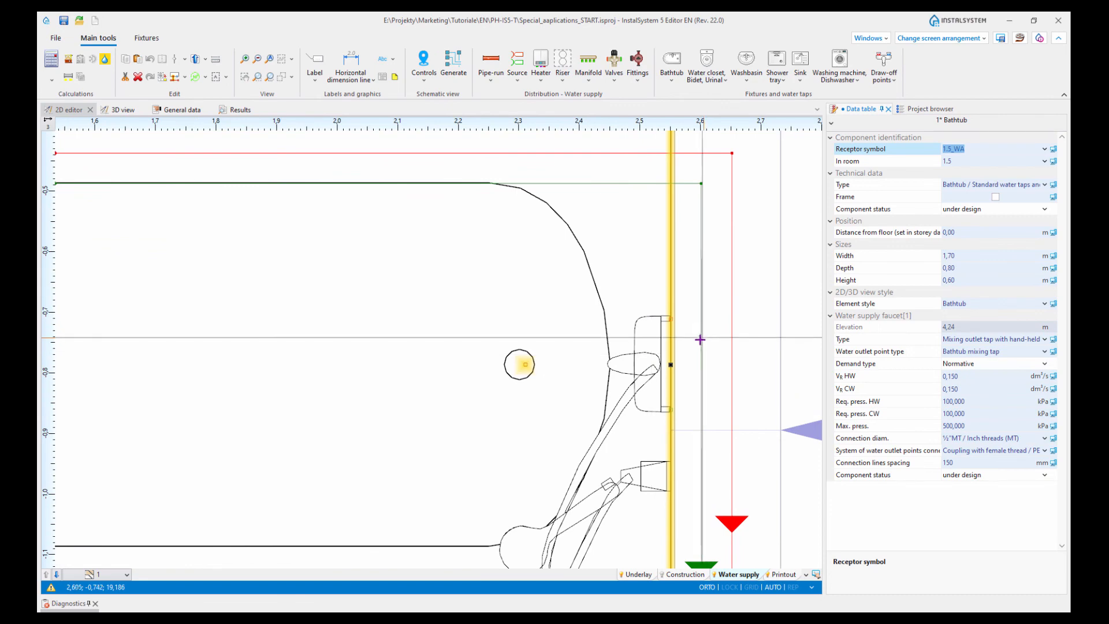
scroll(734, 347, down, 2)
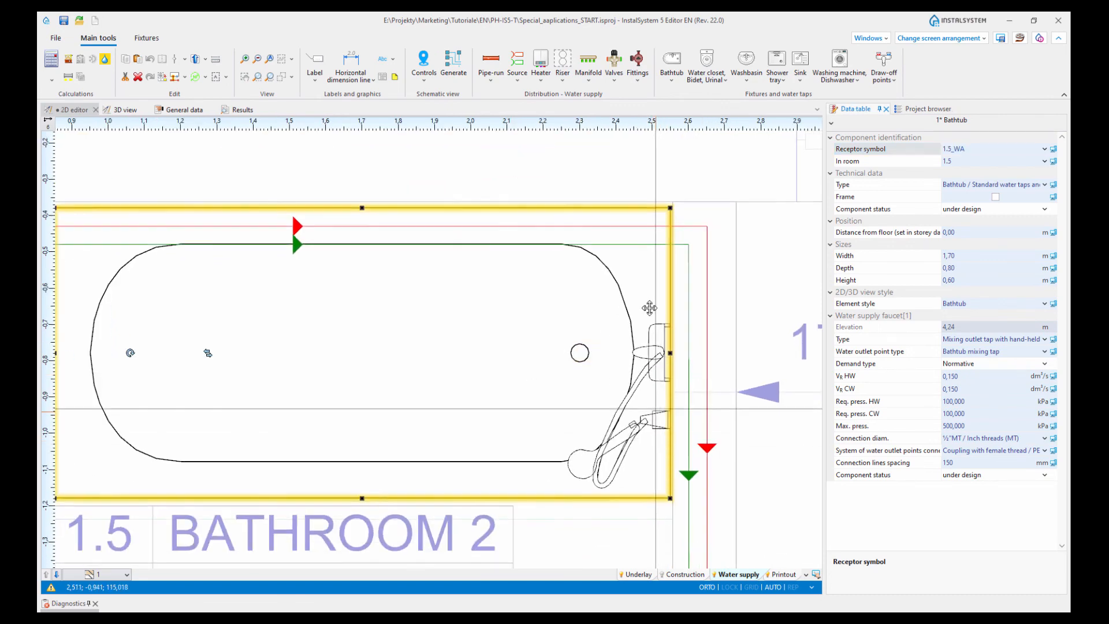
scroll(703, 480, up, 2)
scroll(703, 480, up, 2)
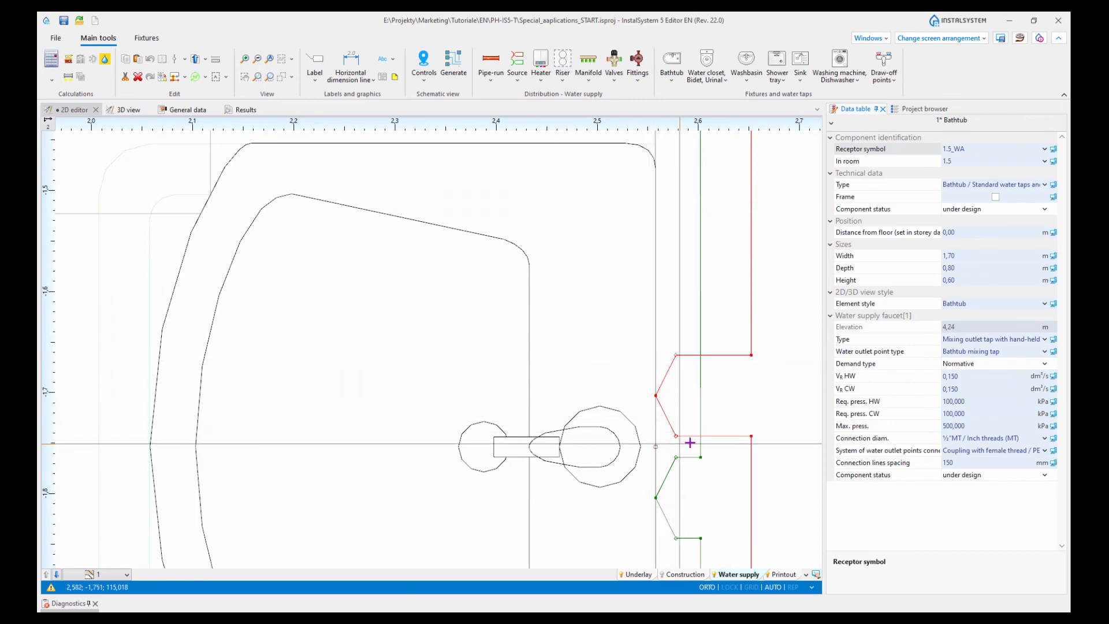
scroll(732, 446, down, 2)
middle_drag(711, 300, 620, 540)
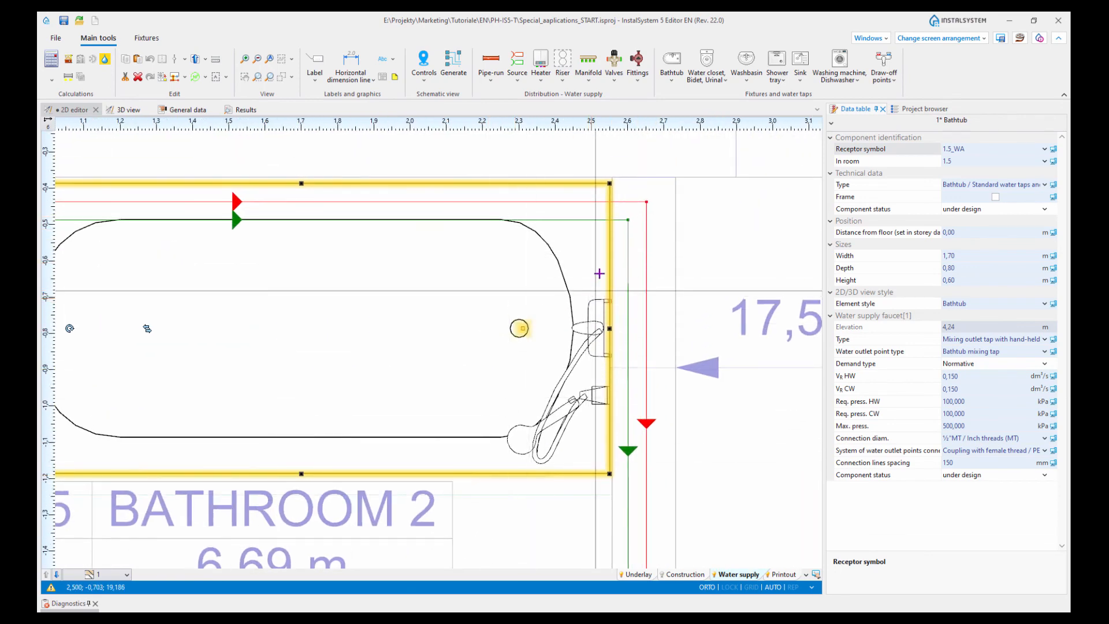
Step: Add the adjacent hot and cold water pipe-runs to the bathtub selection and automatically connect the terminal units in tee system
key(F8)
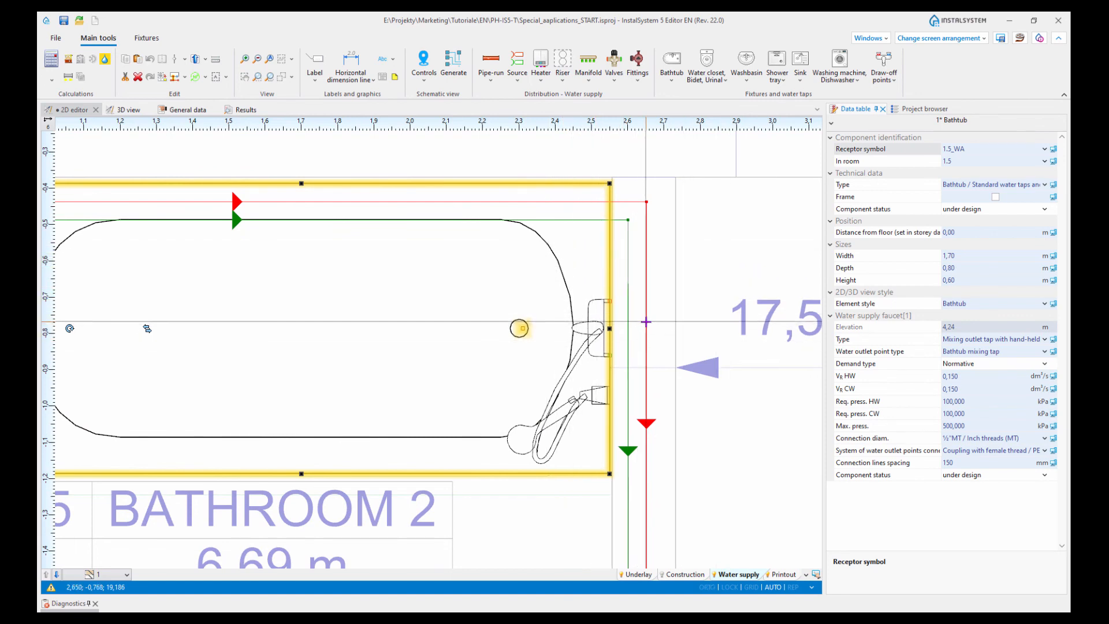
shift+click(647, 323)
shift+click(628, 333)
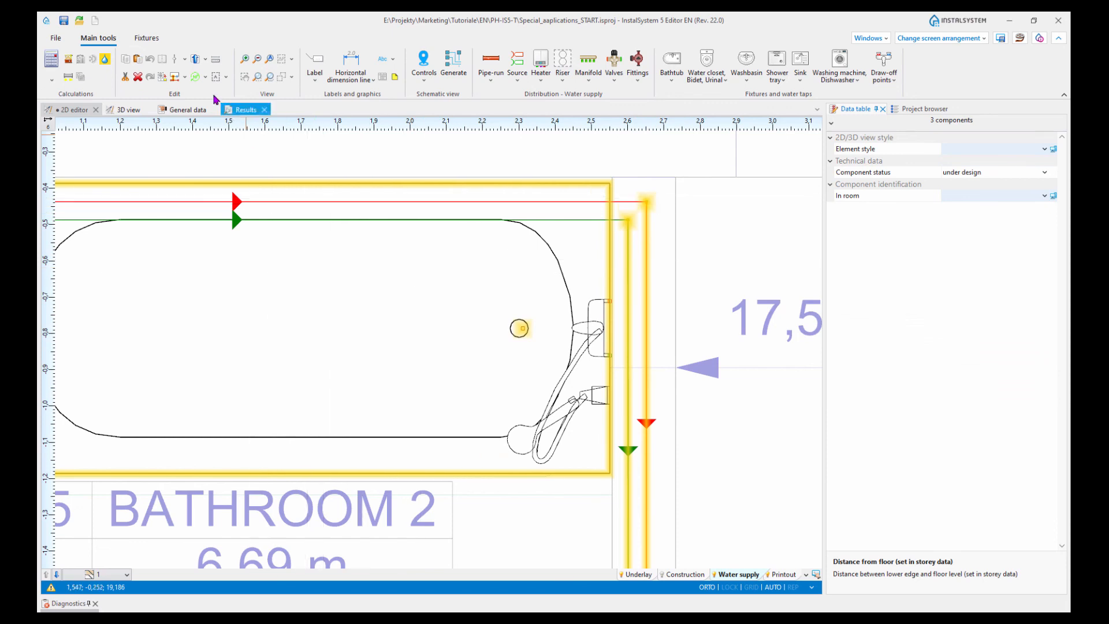
click(185, 77)
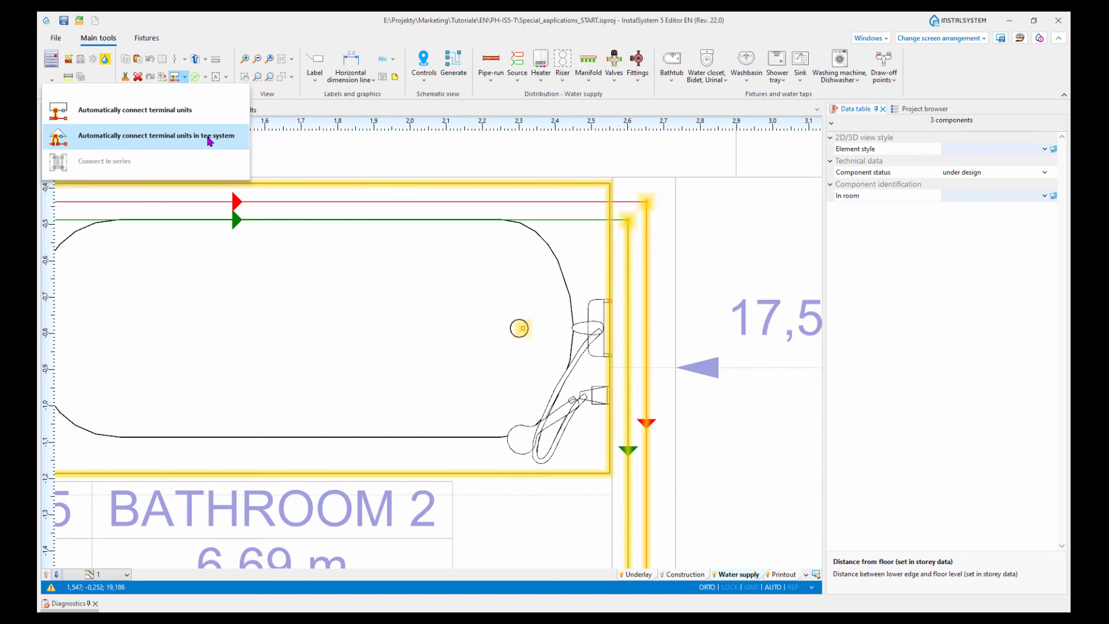
click(228, 139)
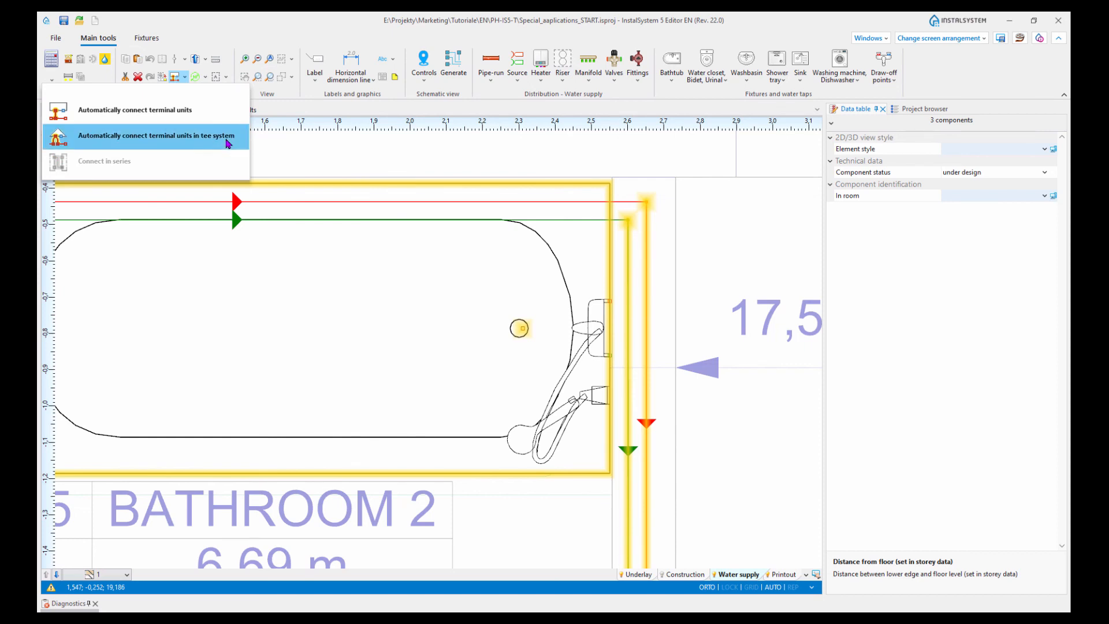
scroll(662, 352, up, 4)
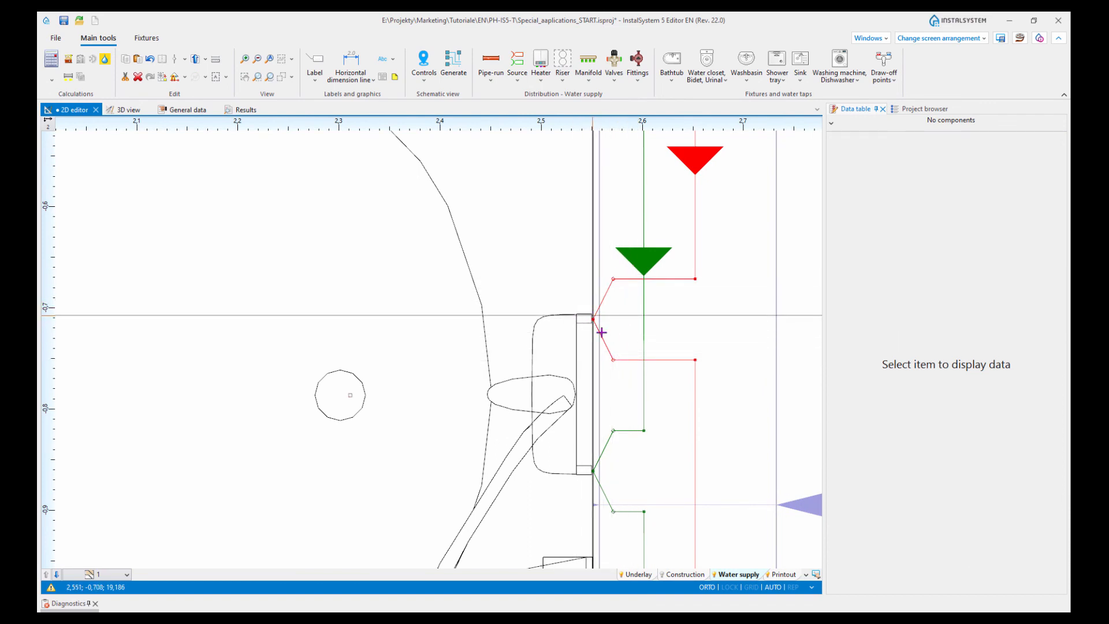
scroll(585, 460, down, 8)
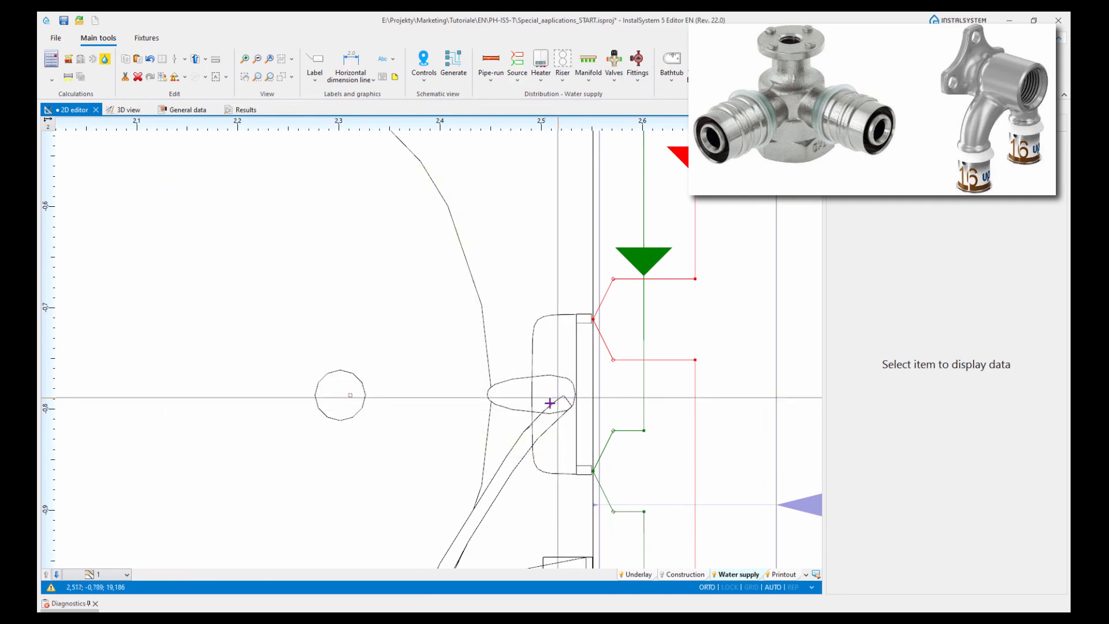
Step: Switch the 2D plan to storey 0 and bring the wall area between Room 0.2 and the kitchen into focus
scroll(590, 481, down, 6)
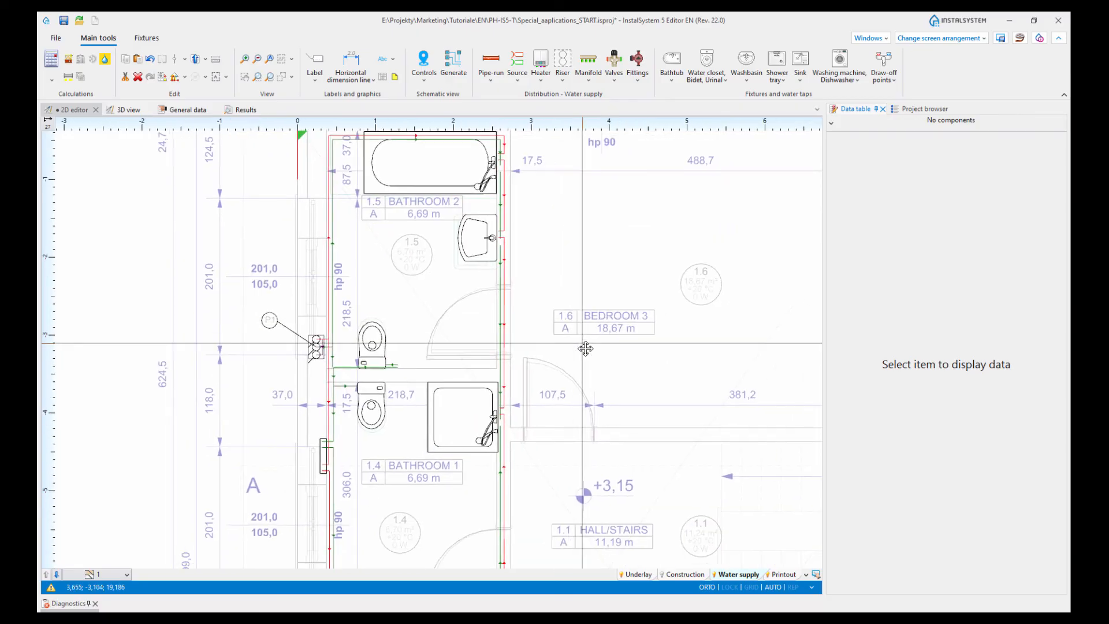
scroll(586, 358, down, 3)
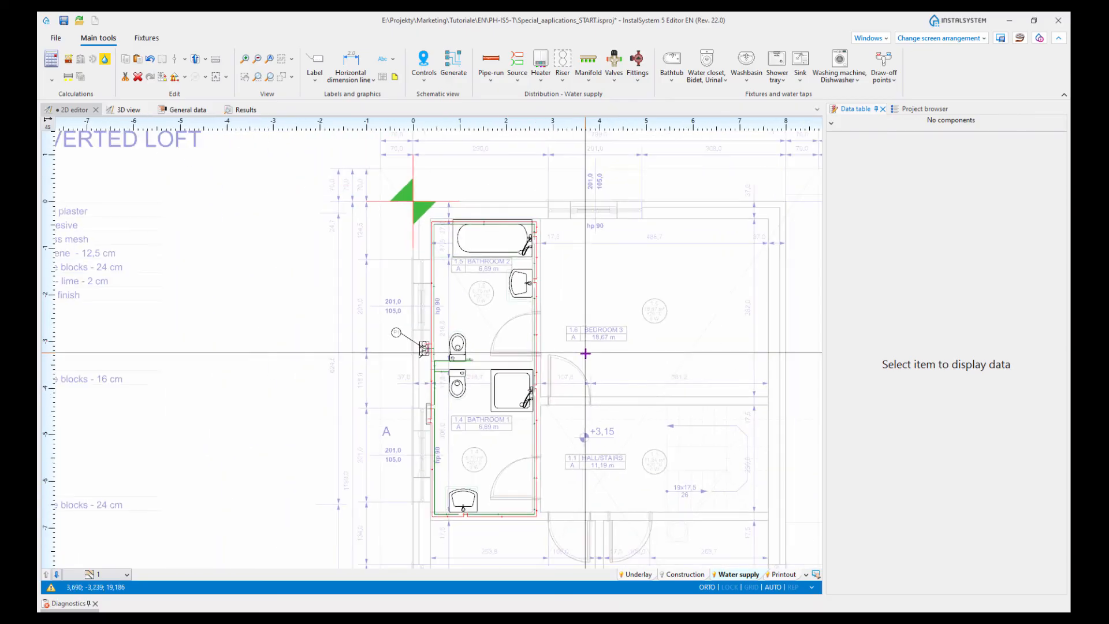
middle_drag(585, 372, 549, 355)
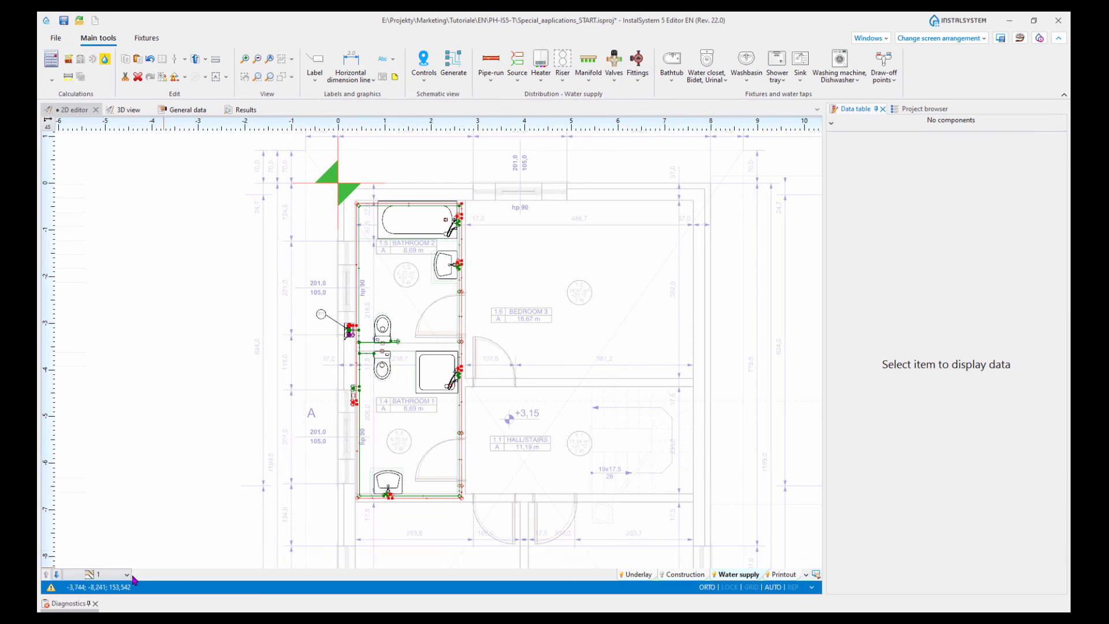
click(125, 575)
click(84, 510)
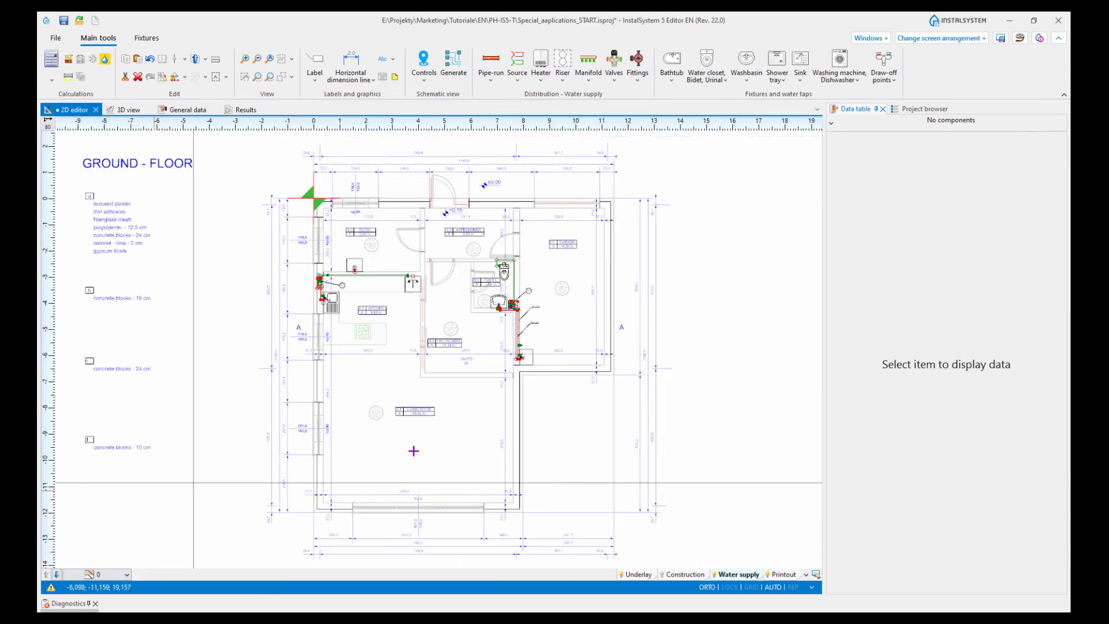
scroll(323, 278, up, 9)
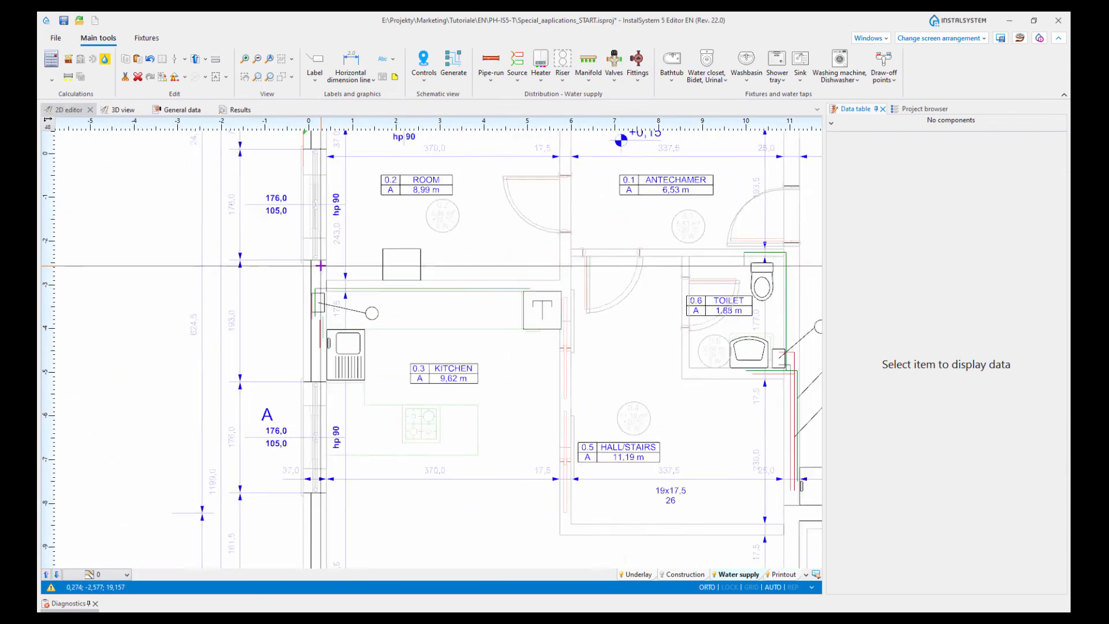
Step: Insert a mixing valve in Room 0.2, between riser P1 and the square fixture
click(613, 84)
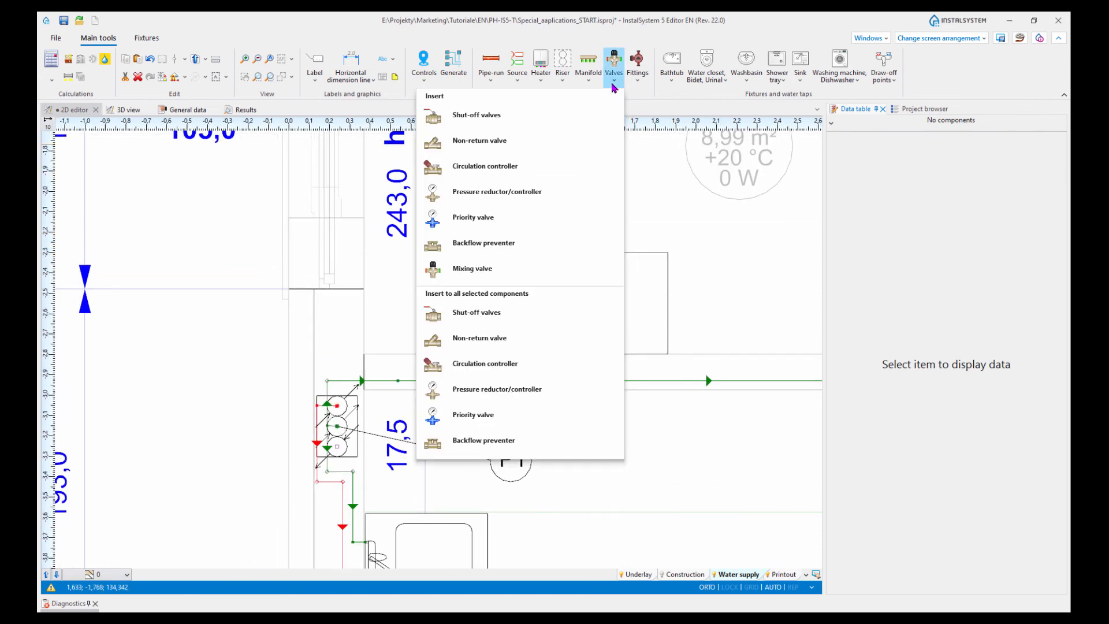
click(472, 269)
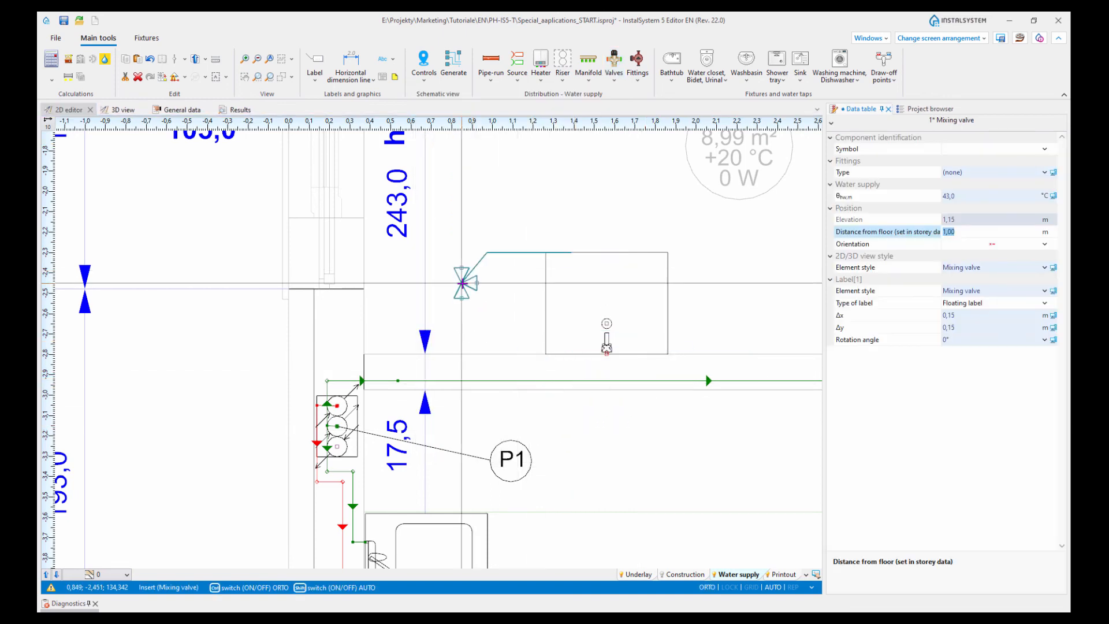
click(478, 294)
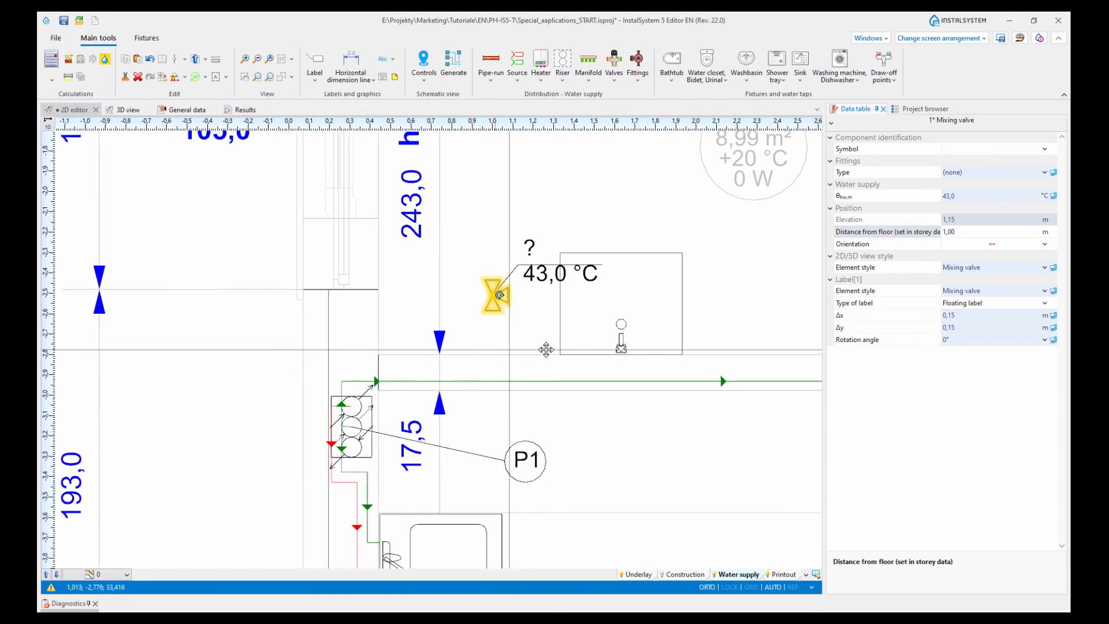
scroll(388, 403, up, 2)
middle_drag(639, 300, 622, 348)
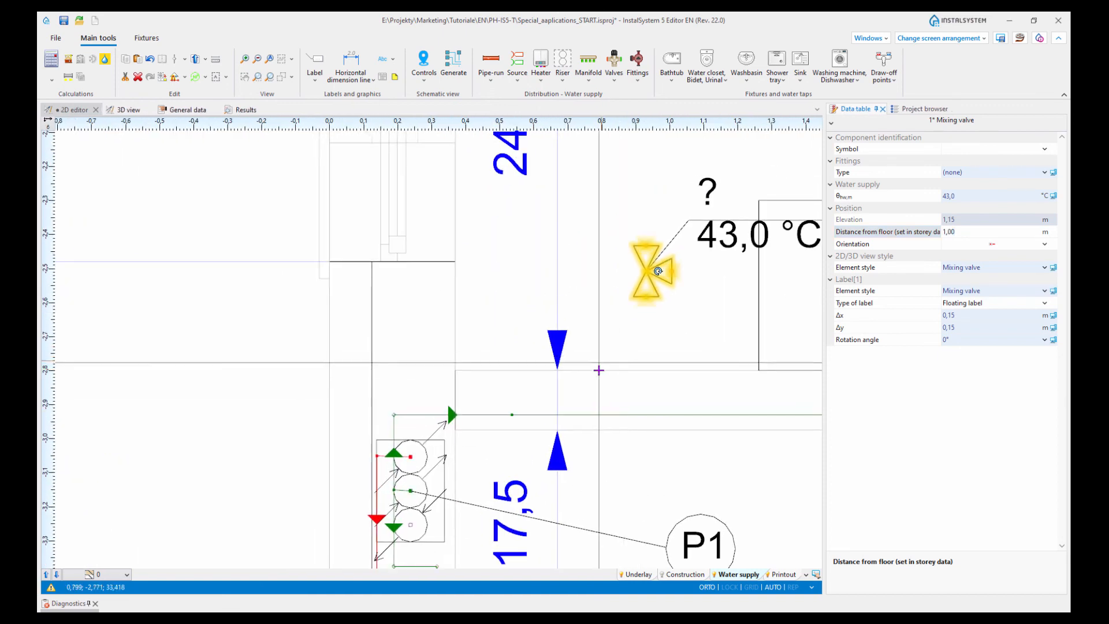
Step: Draw a stepped hot water pipe-run from the hot pipe at riser P1 to the mixing valve's upper inlet
click(490, 63)
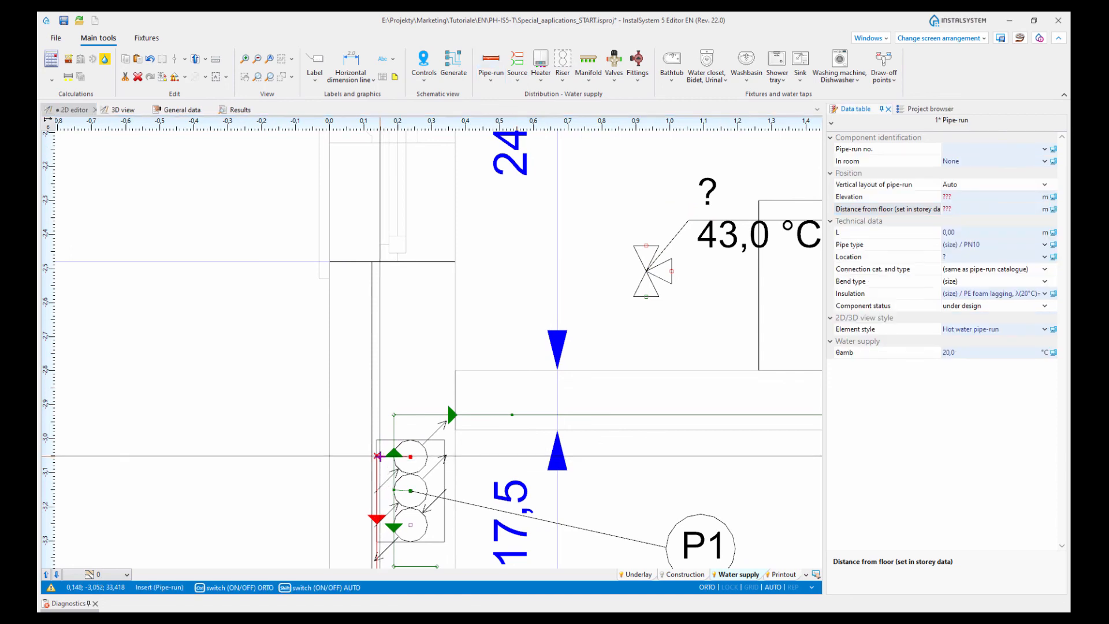
click(412, 329)
click(576, 319)
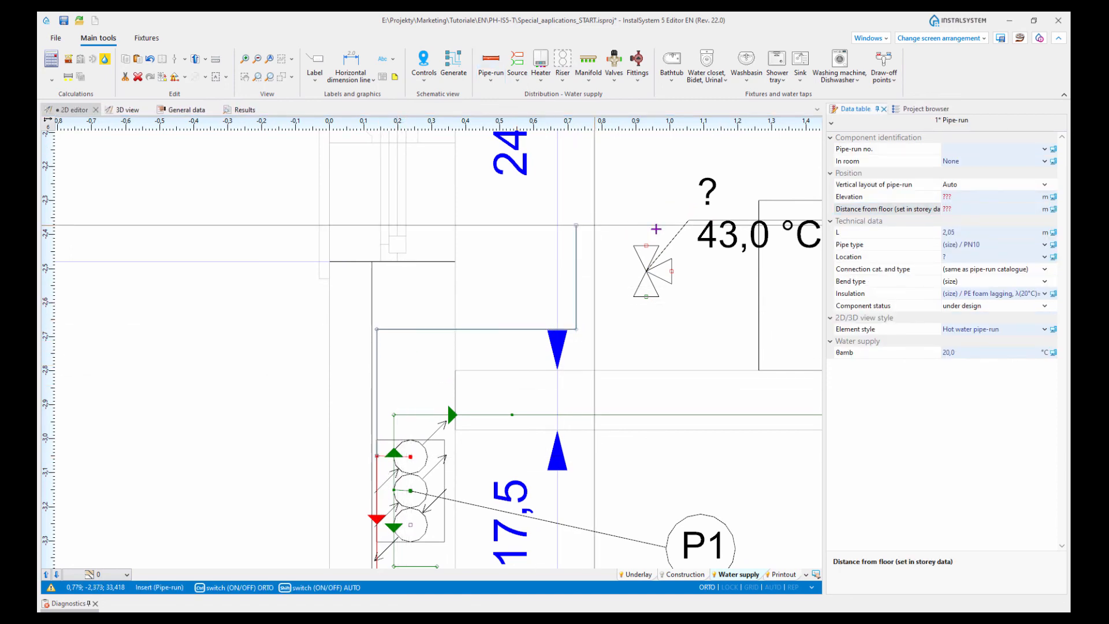
click(646, 228)
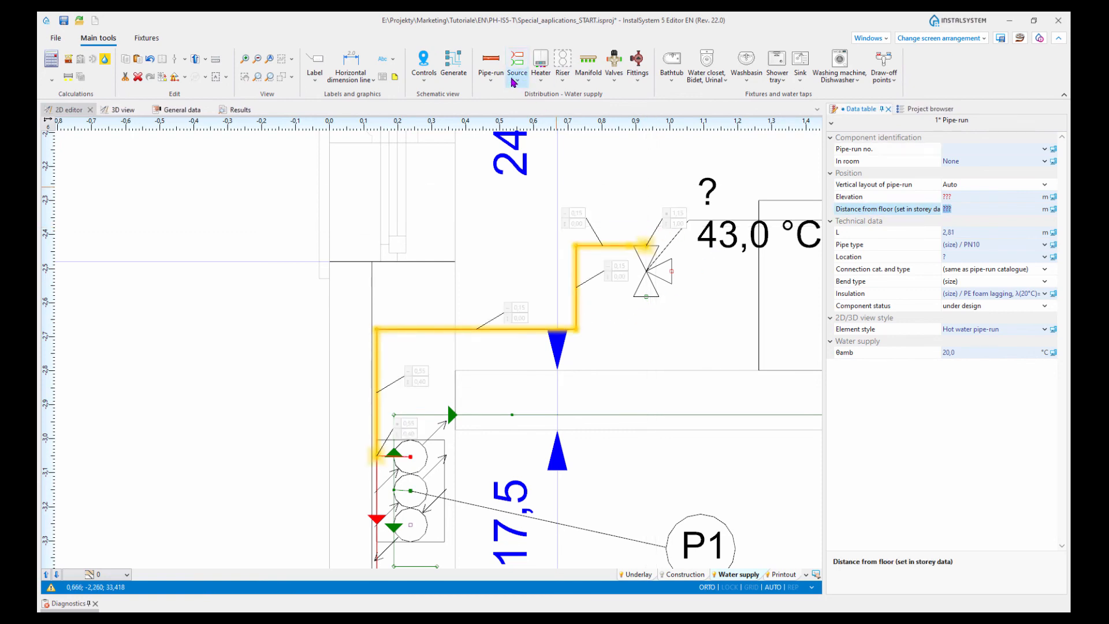
Step: Draw a cold water pipe-run from the cold pipe corner above riser P1 to the mixing valve's lower inlet
click(490, 75)
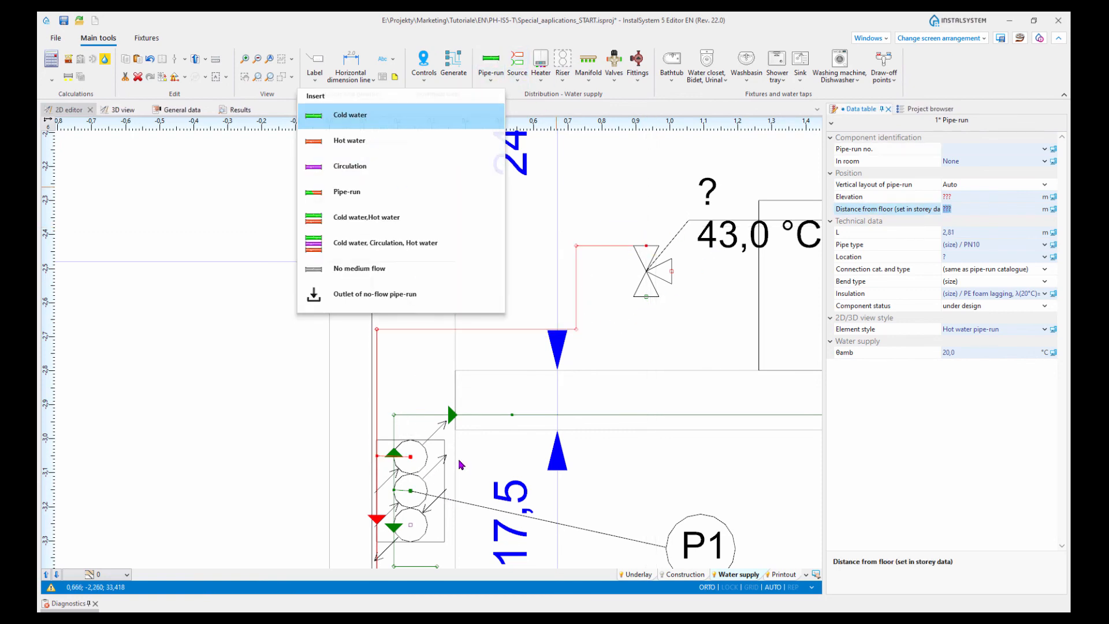
click(395, 415)
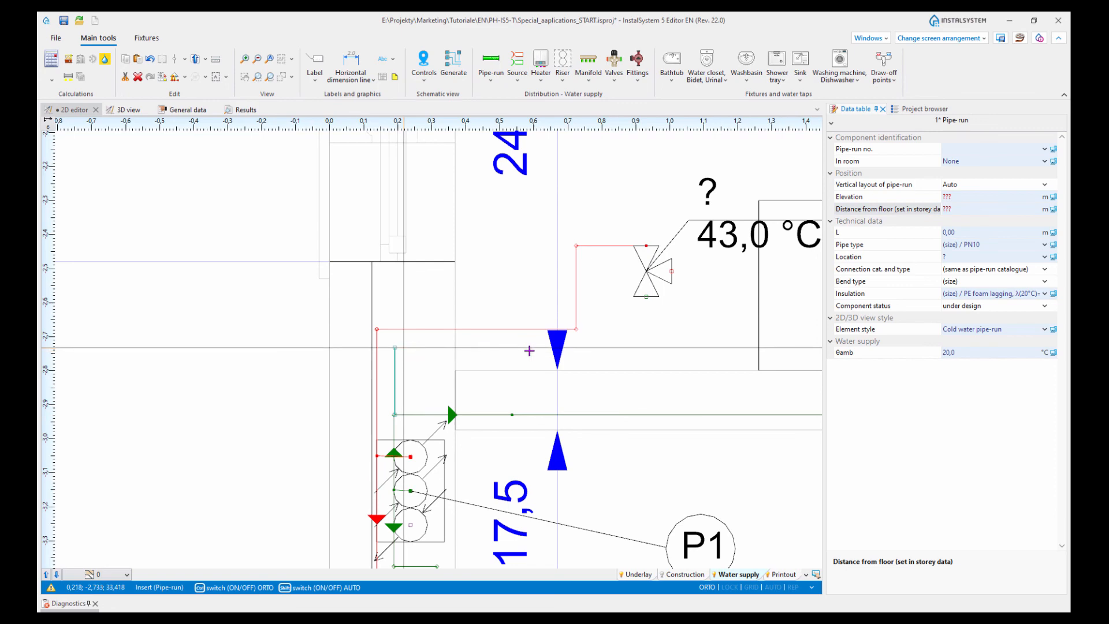
key(shift)
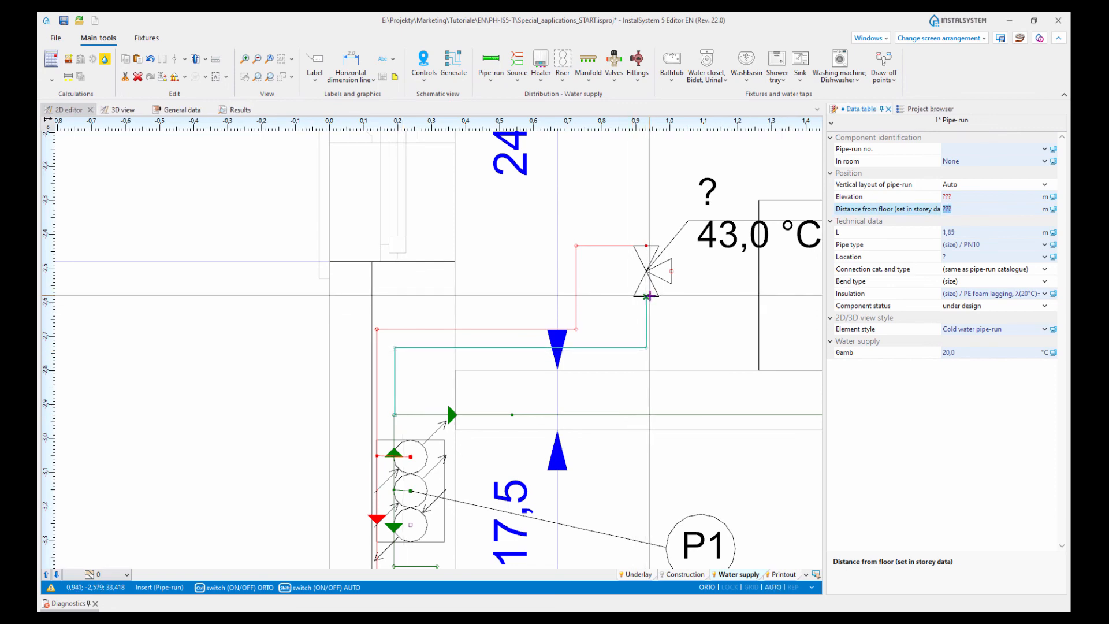
click(650, 299)
scroll(700, 344, down, 3)
scroll(638, 364, up, 3)
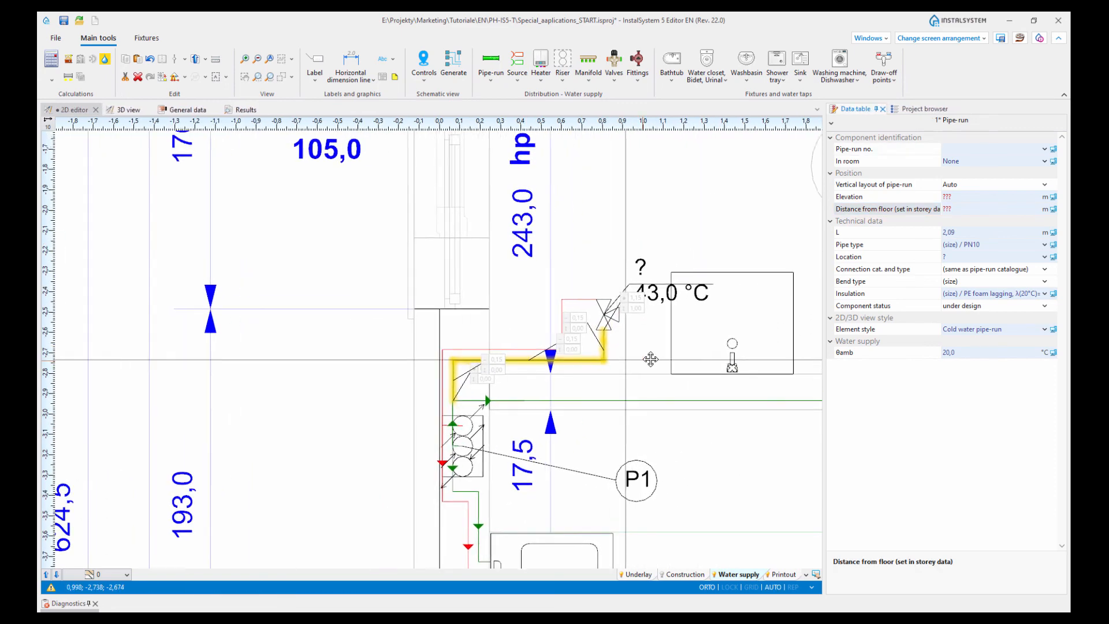
middle_drag(607, 372, 519, 375)
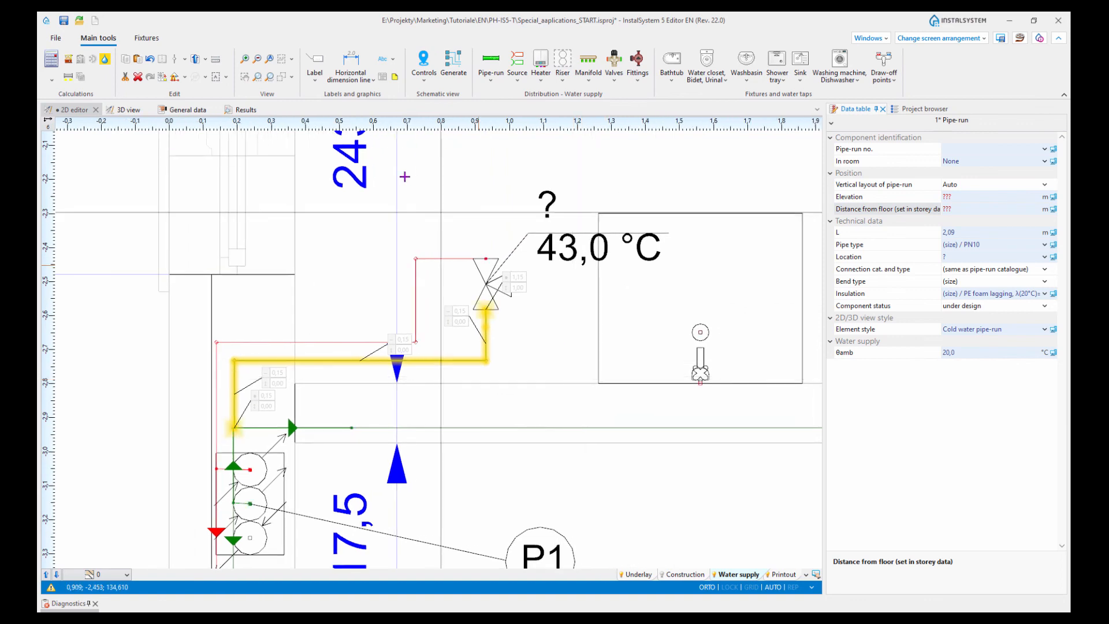
Step: Draw a hot water pipe-run from the mixing valve's side outlet through the wall to the connection of the Room 0.2 fixture
click(491, 80)
click(358, 141)
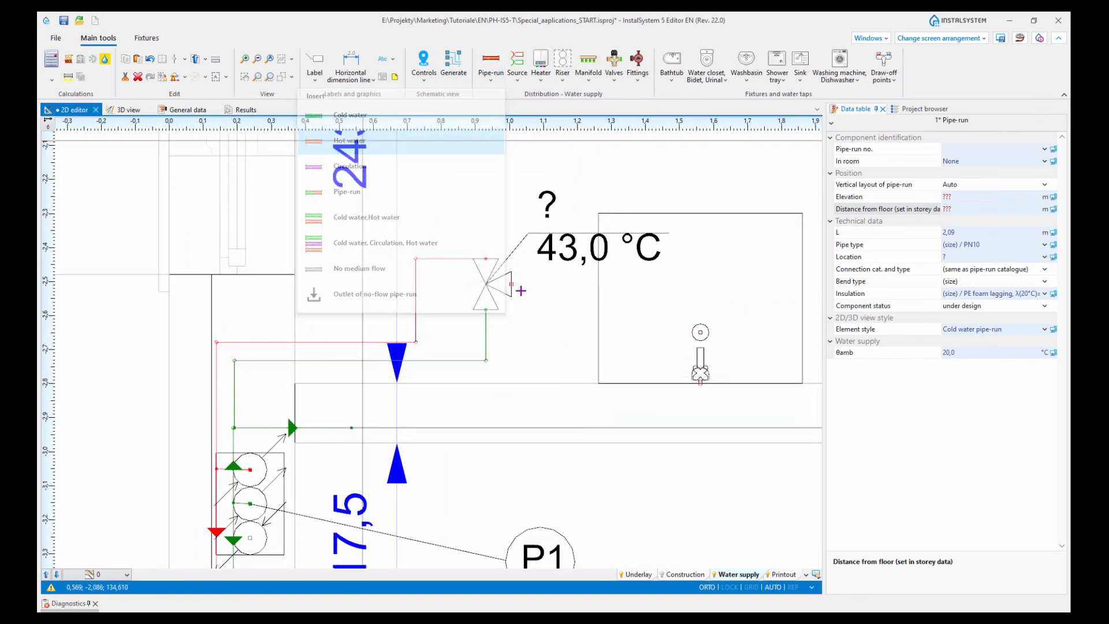
click(513, 284)
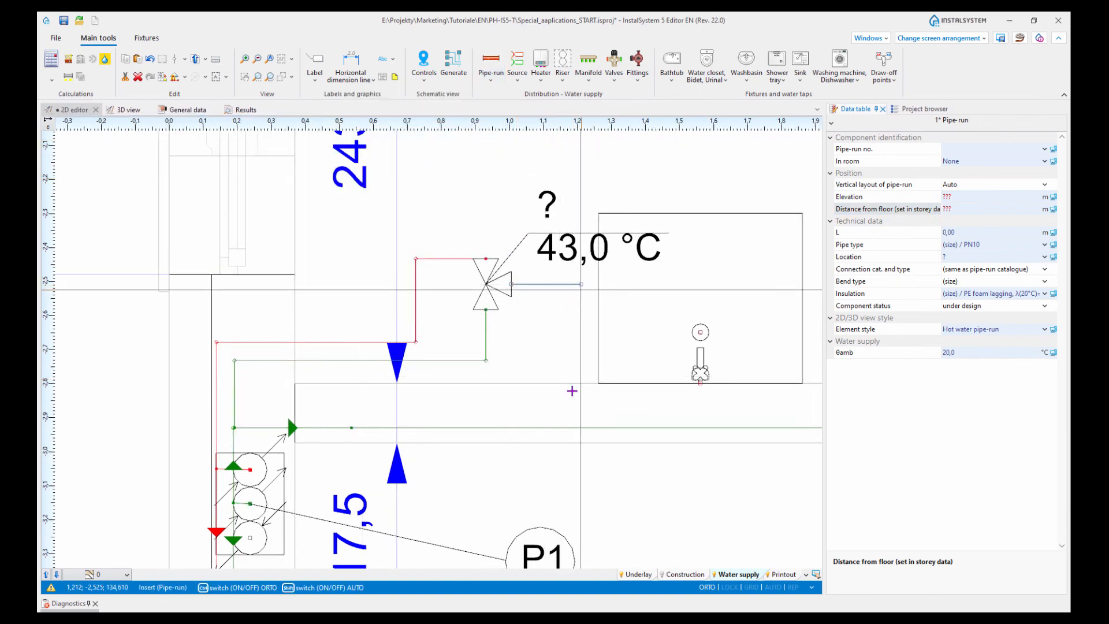
click(582, 406)
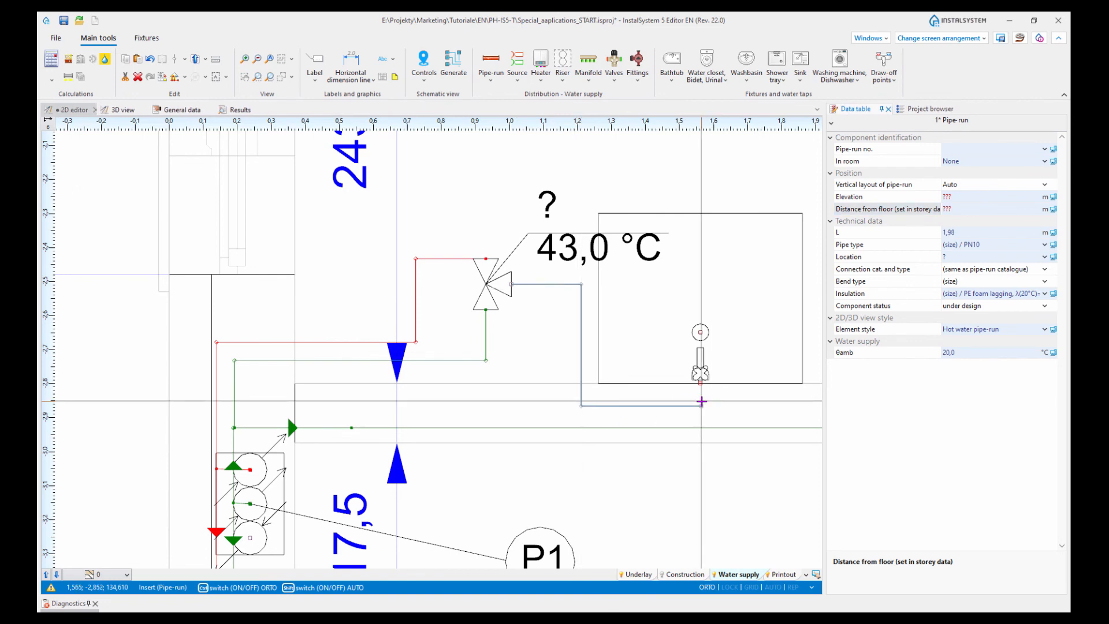
click(701, 383)
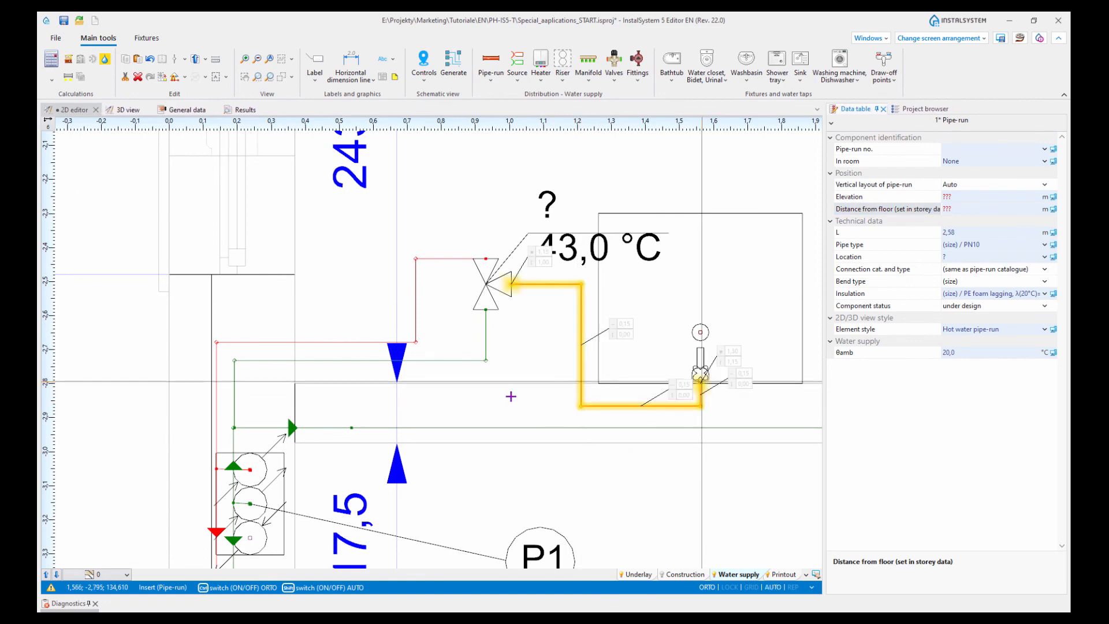
Step: Examine the mixing valve's mixed tap water temperature and its pipe-run to the Room 0.2 fixture
scroll(517, 322, up, 3)
click(522, 327)
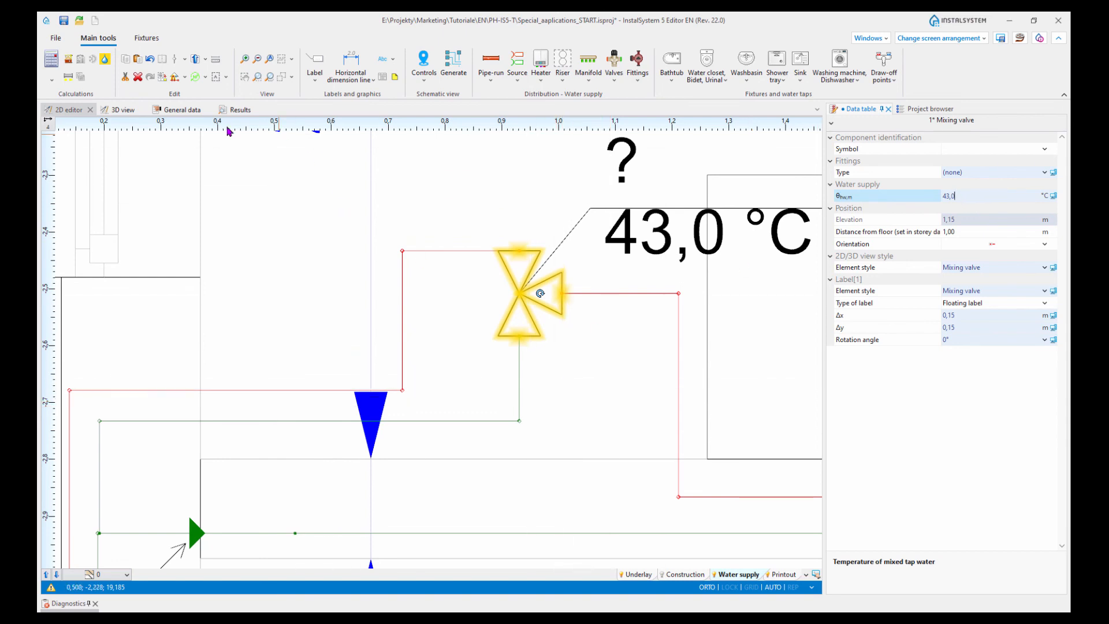
middle_drag(341, 256, 379, 240)
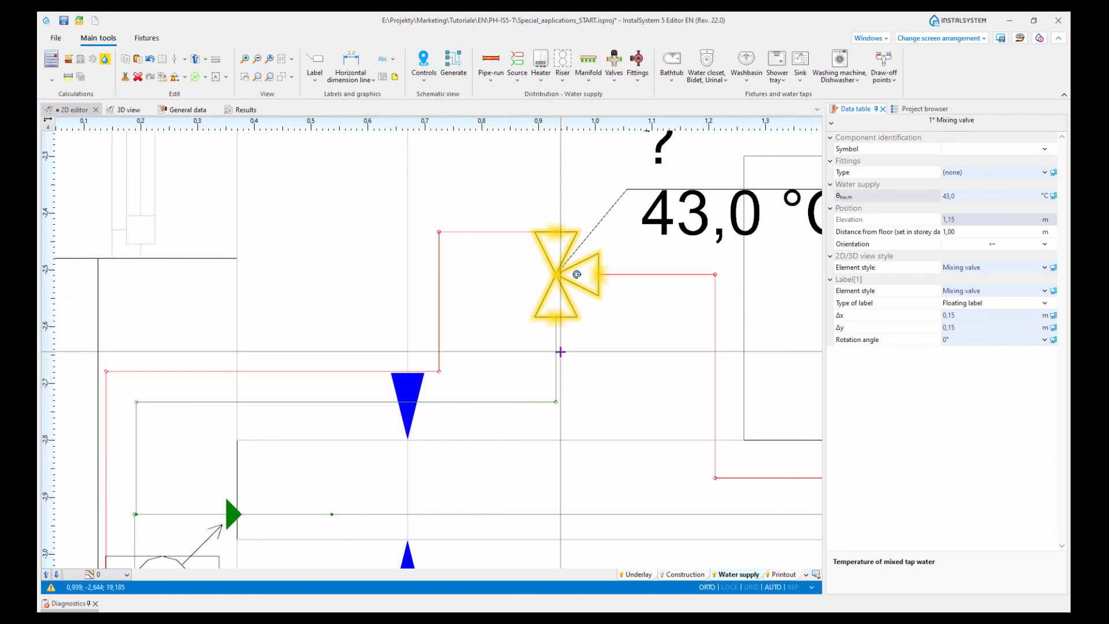
middle_drag(672, 398, 540, 391)
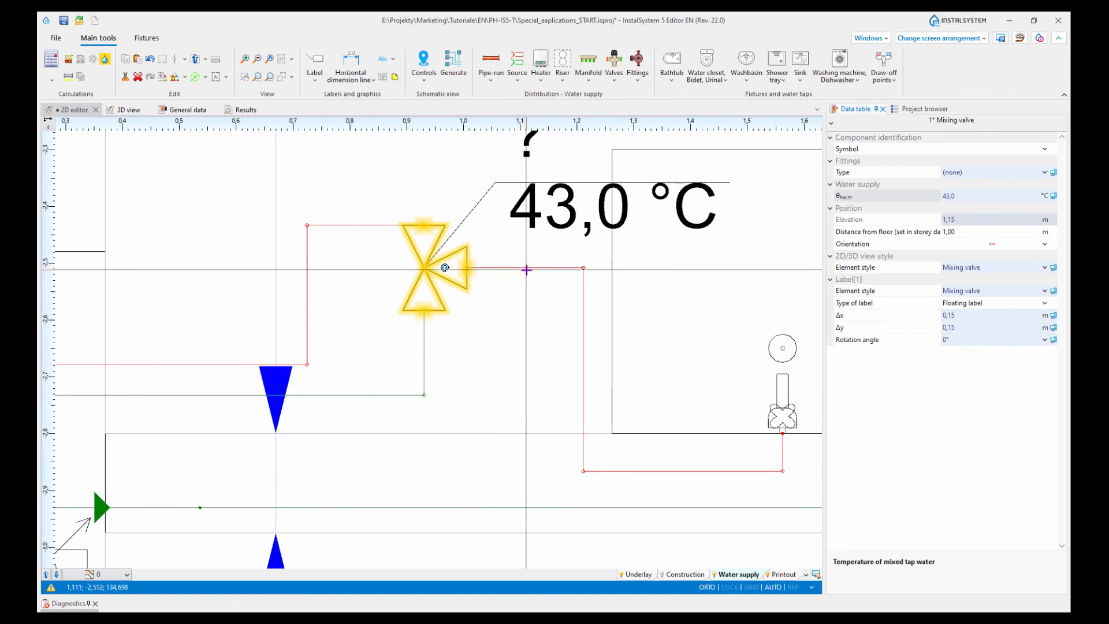
middle_drag(738, 446, 651, 448)
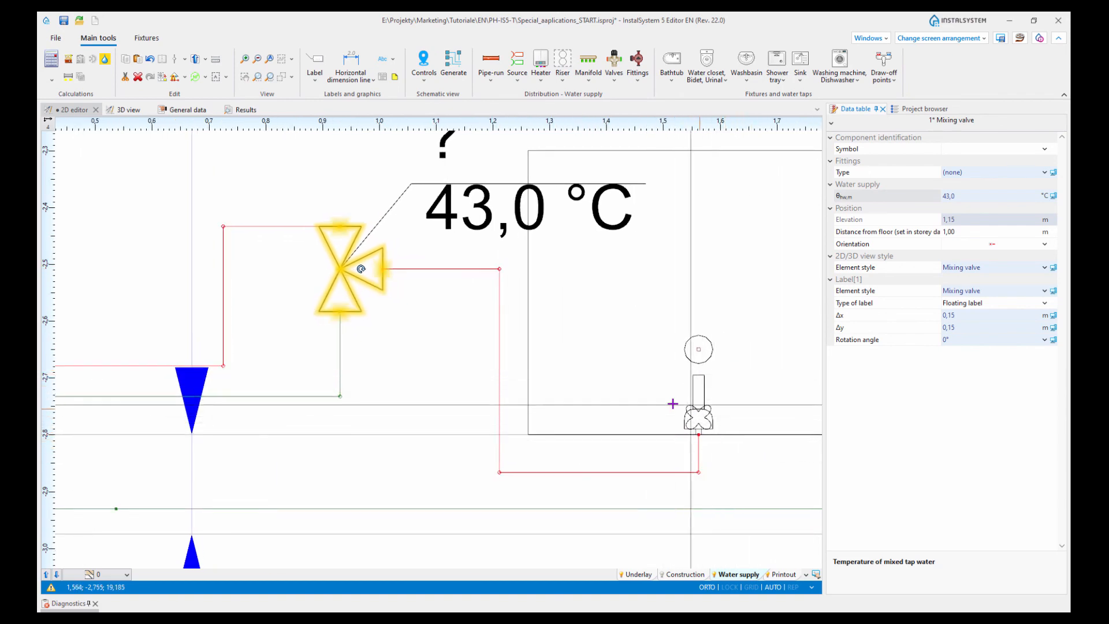
Step: Run the water supply calculations and select the mixing valve's catalogue type error in the diagnostics
click(105, 62)
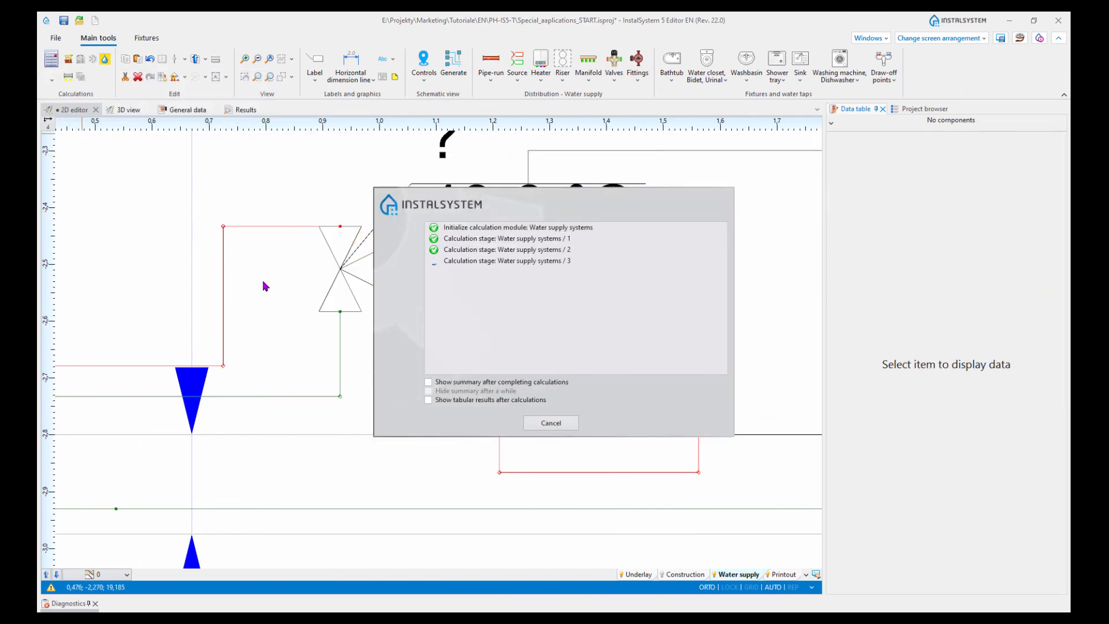
click(361, 270)
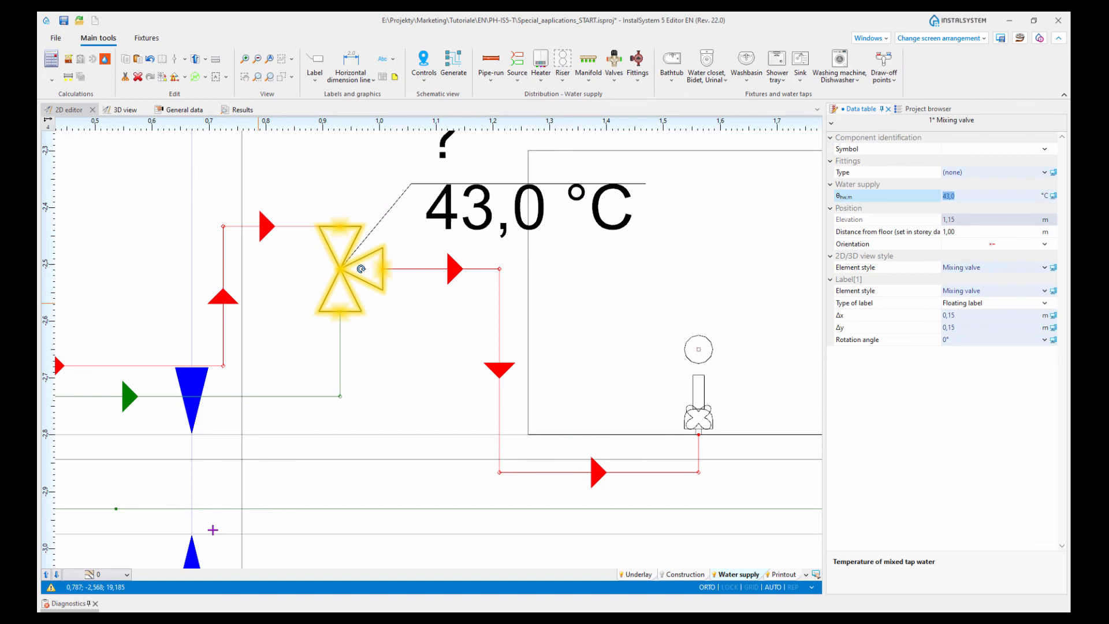
click(90, 604)
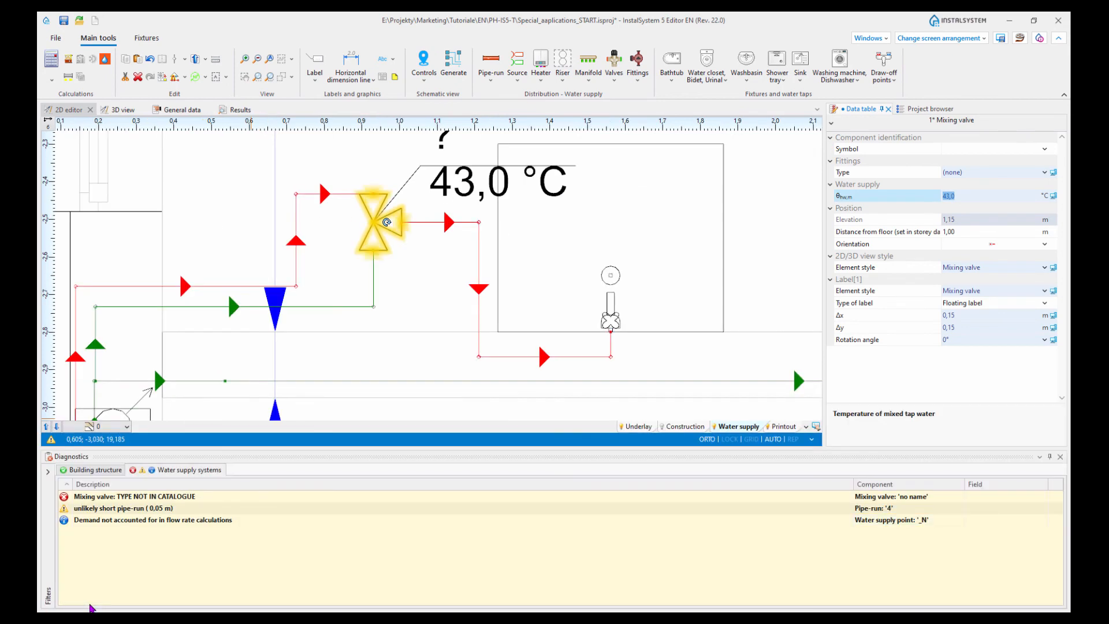
click(170, 499)
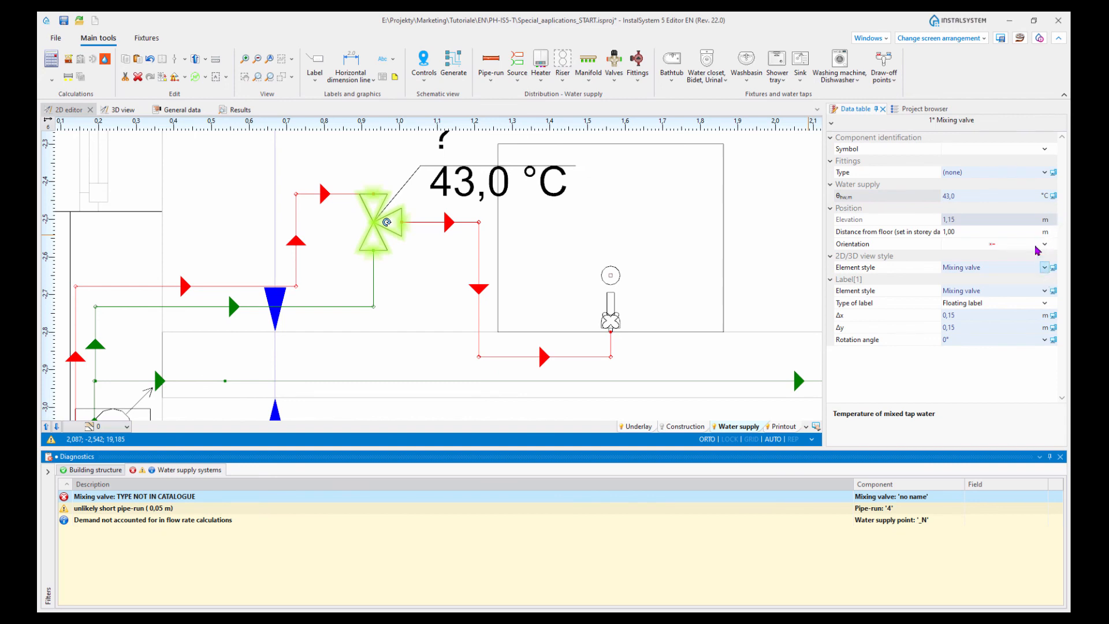
Step: Set the mixing valve's type to Mixing valve for hot water FT (size) from the neutral valves catalogue and recalculate the water supply system
click(1044, 172)
click(807, 197)
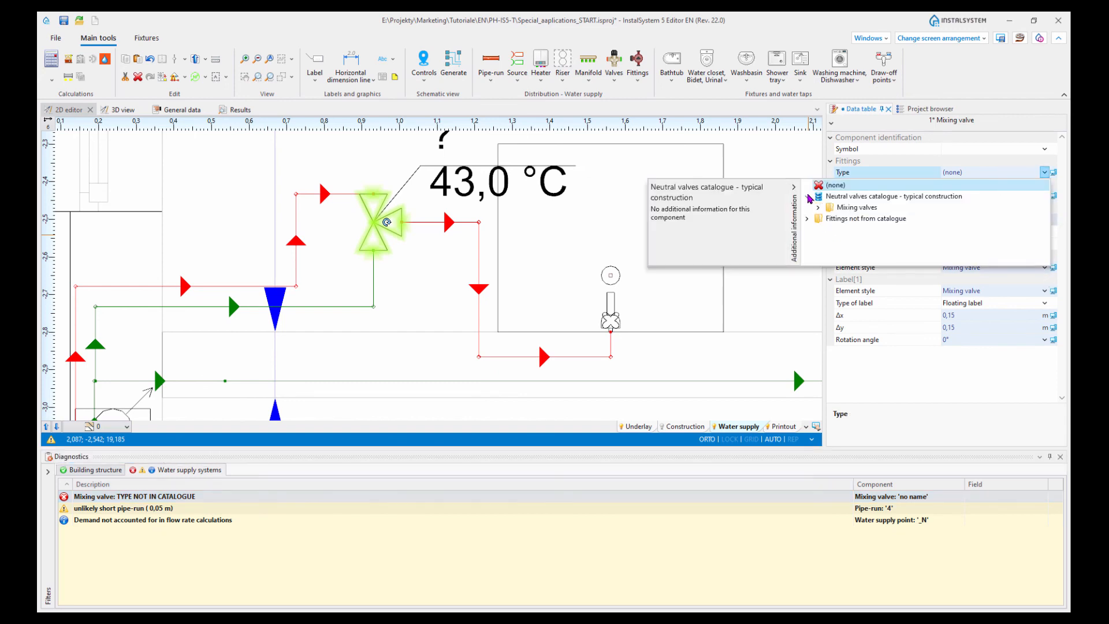
click(818, 208)
click(829, 218)
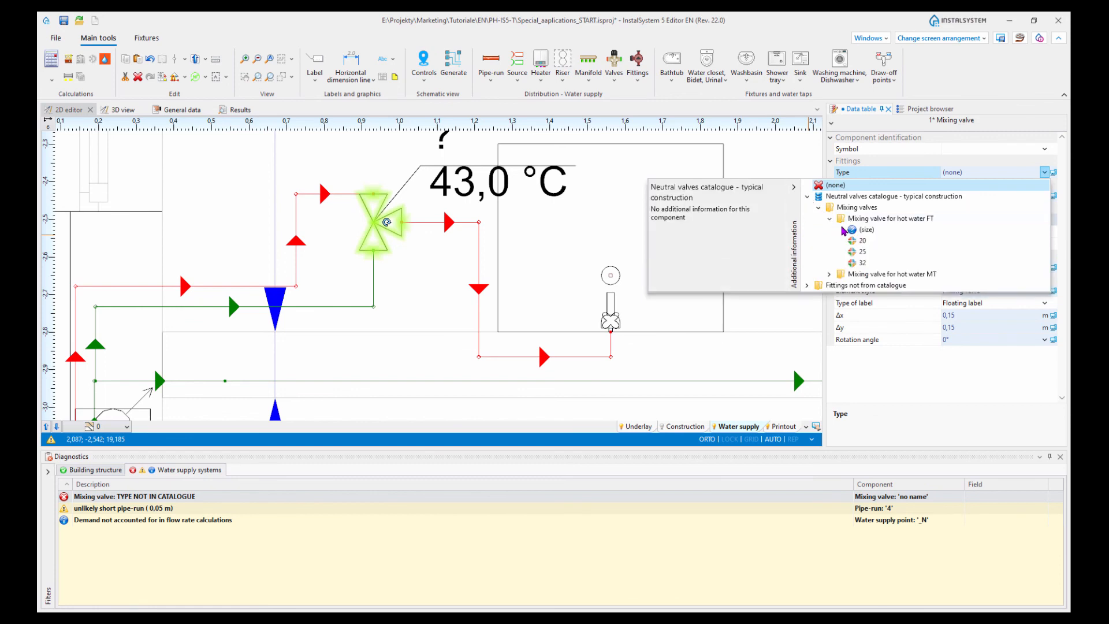
click(857, 231)
click(92, 61)
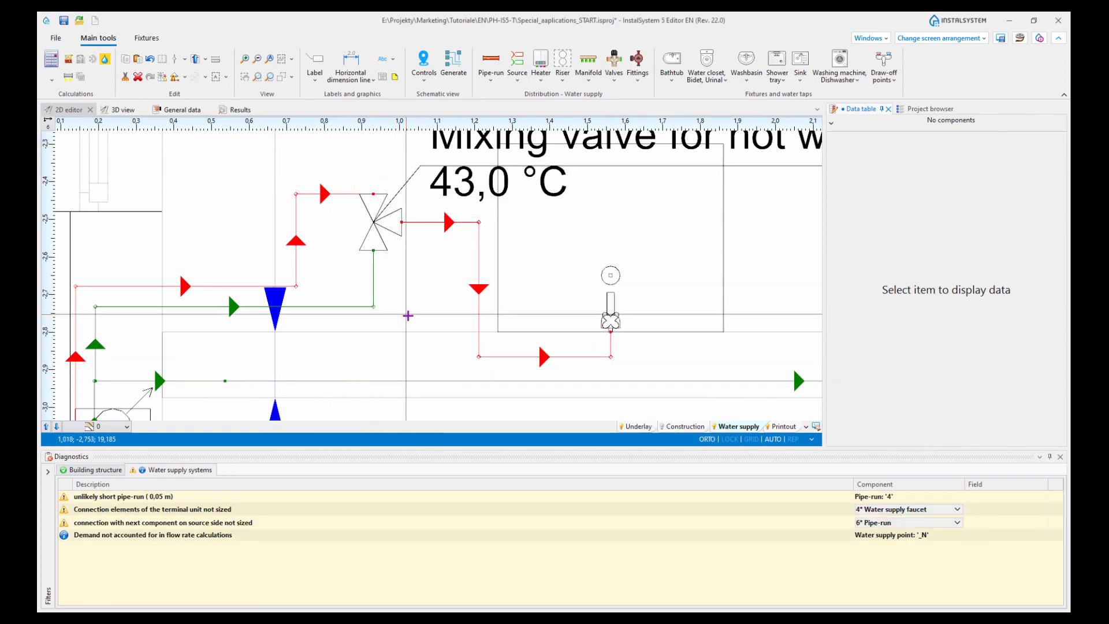
middle_drag(432, 317, 492, 375)
scroll(431, 238, up, 2)
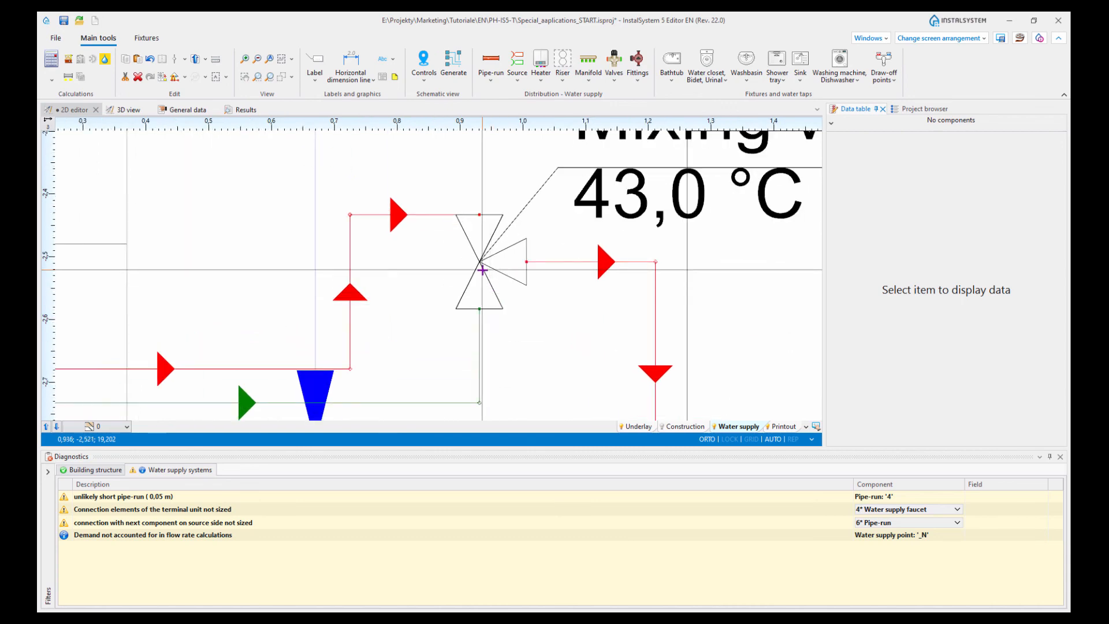
mouse_move(482, 270)
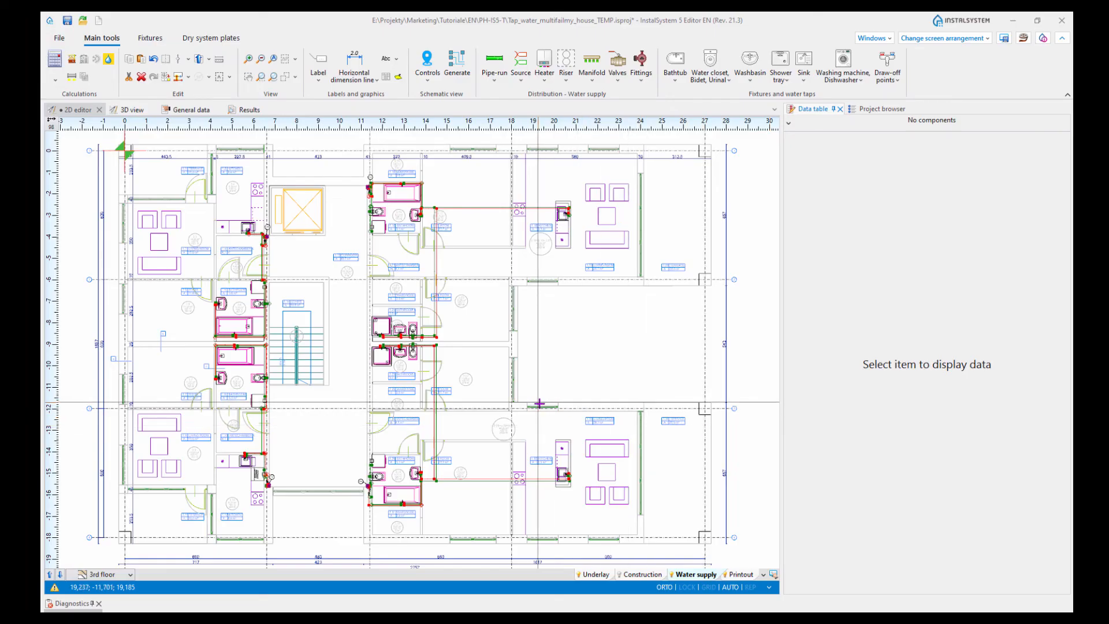
Step: Enable calculations of hot water discharge time in the multifamily house's calculation options, with comfort level I
middle_drag(539, 403, 574, 383)
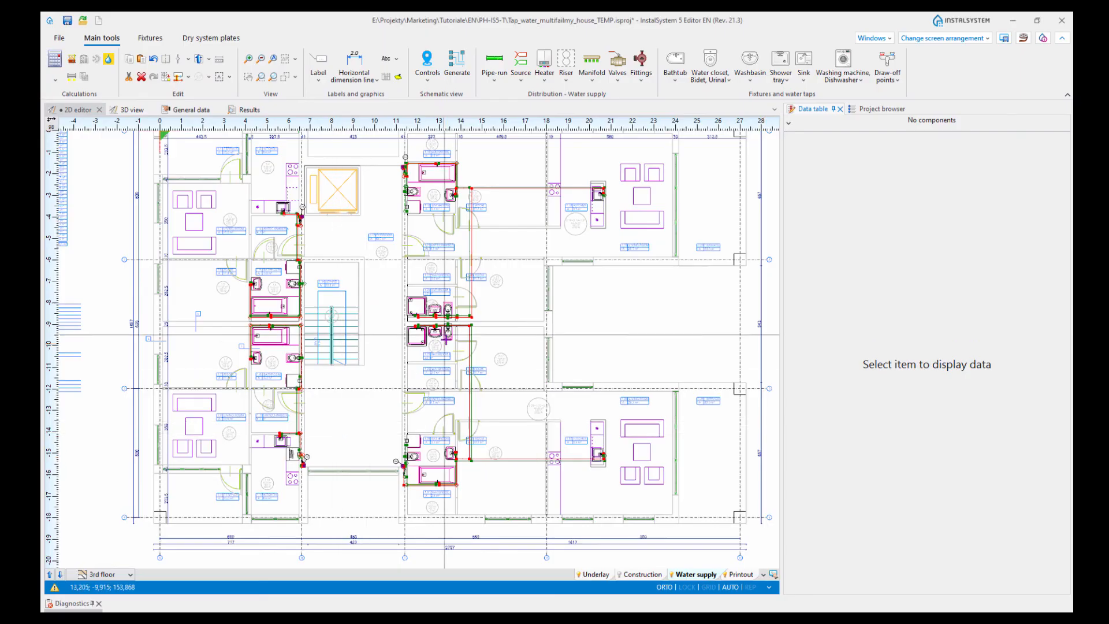
middle_drag(540, 495, 551, 508)
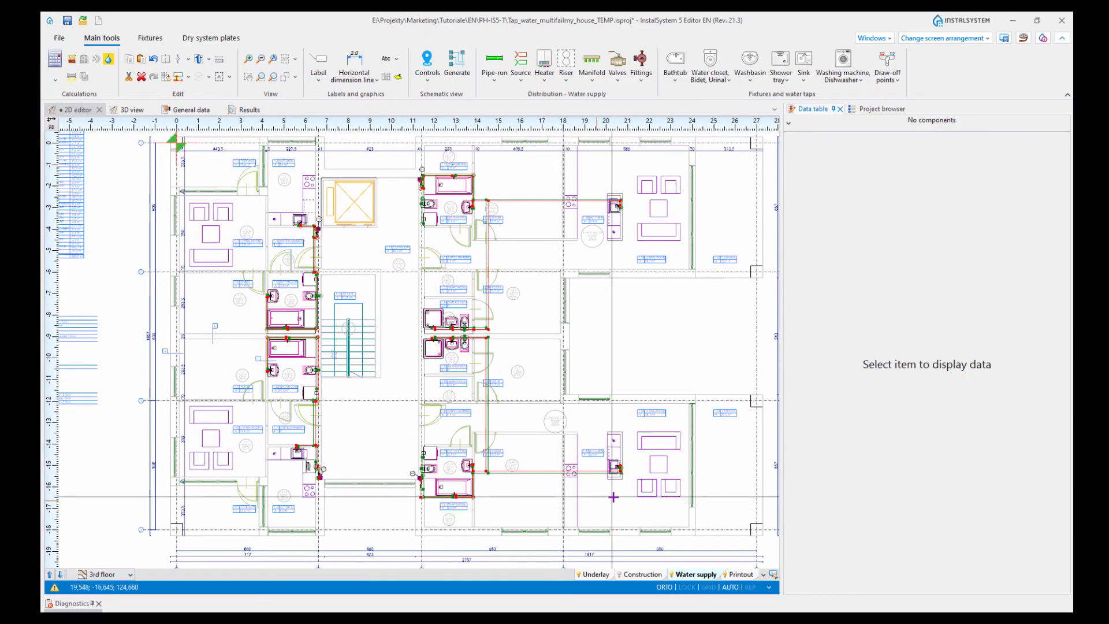
click(190, 110)
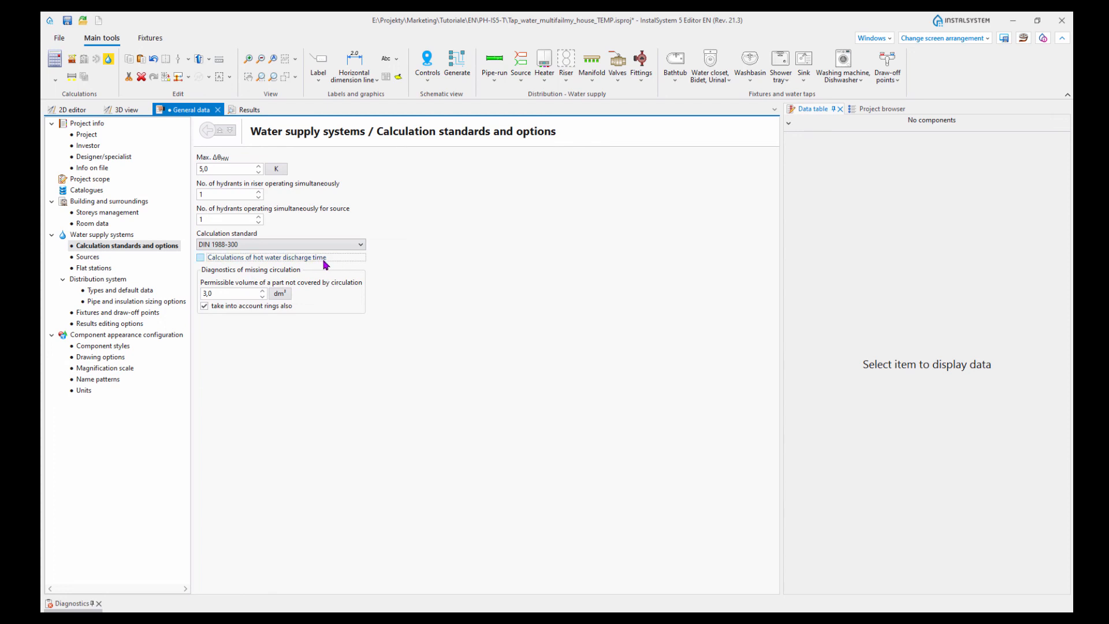
click(200, 258)
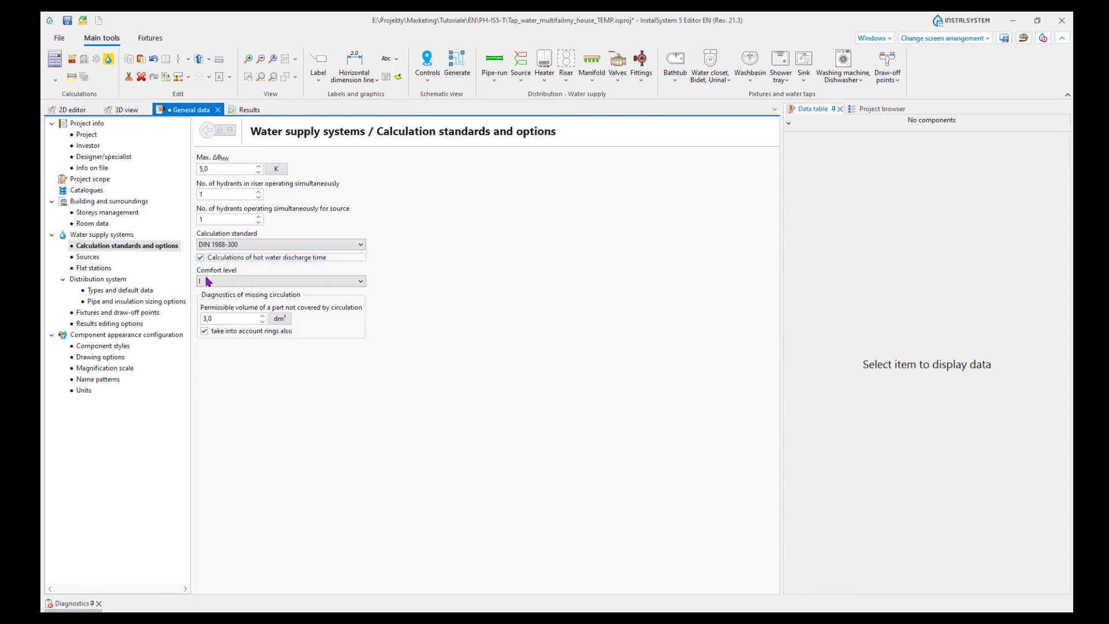
click(360, 279)
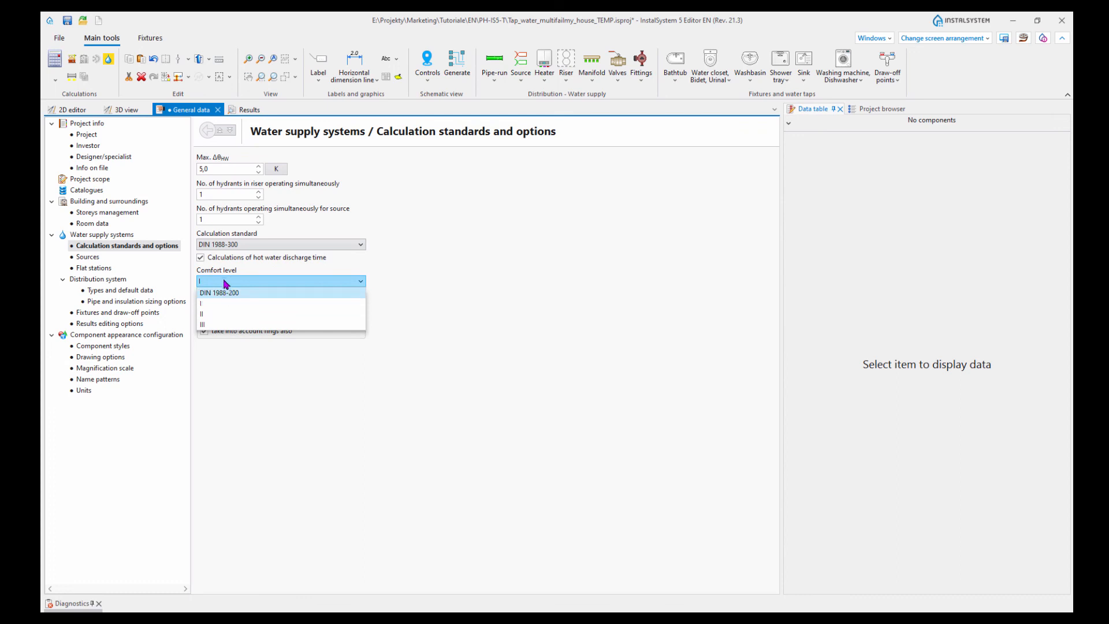
click(214, 303)
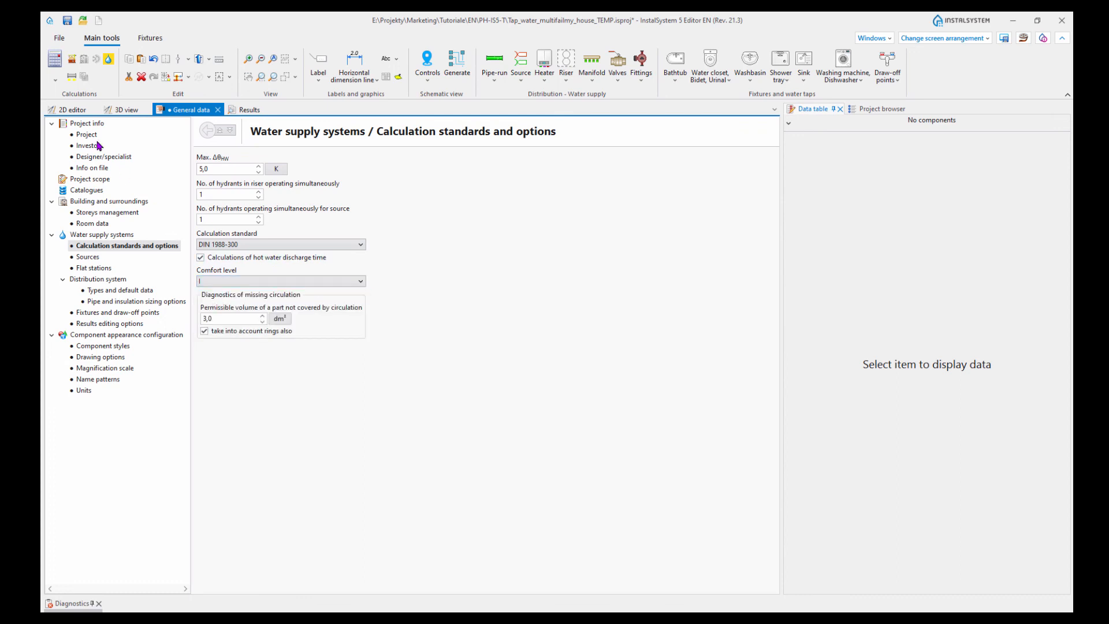
Step: Enable hot water discharge time calculations for the sink in kitchen 1.32 on the 3rd floor
click(71, 110)
middle_drag(366, 389, 393, 378)
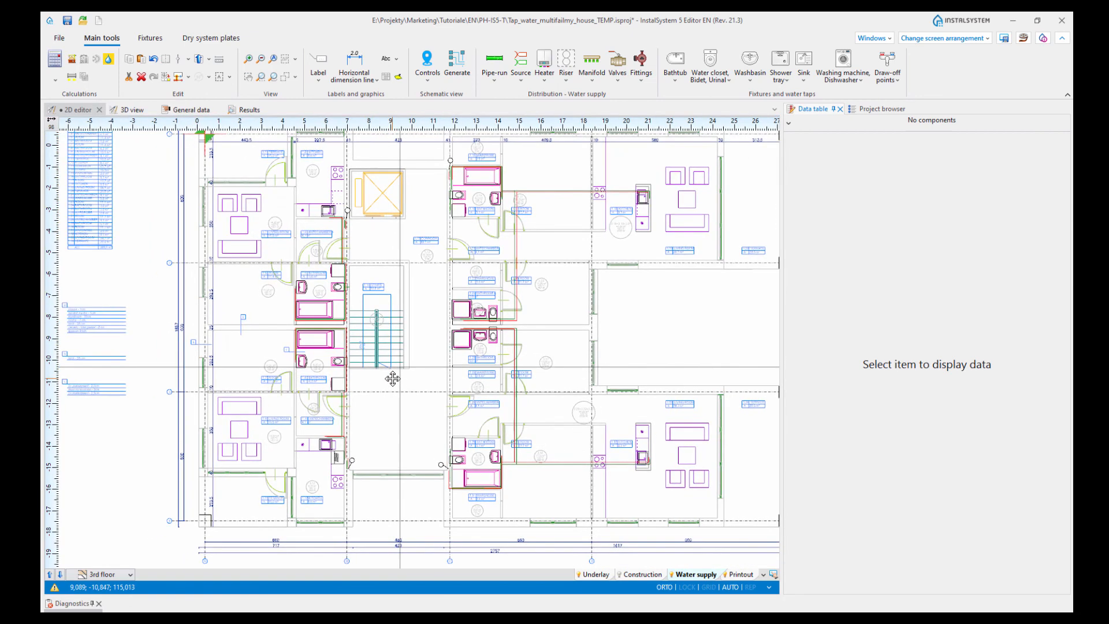
scroll(654, 469, up, 6)
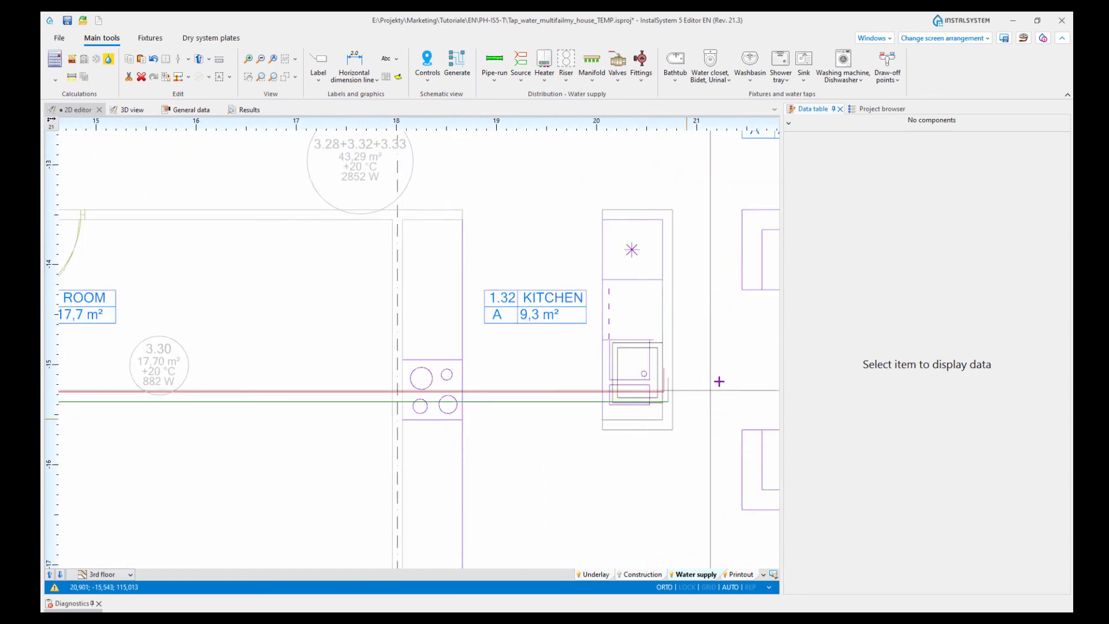
scroll(719, 381, up, 3)
click(621, 375)
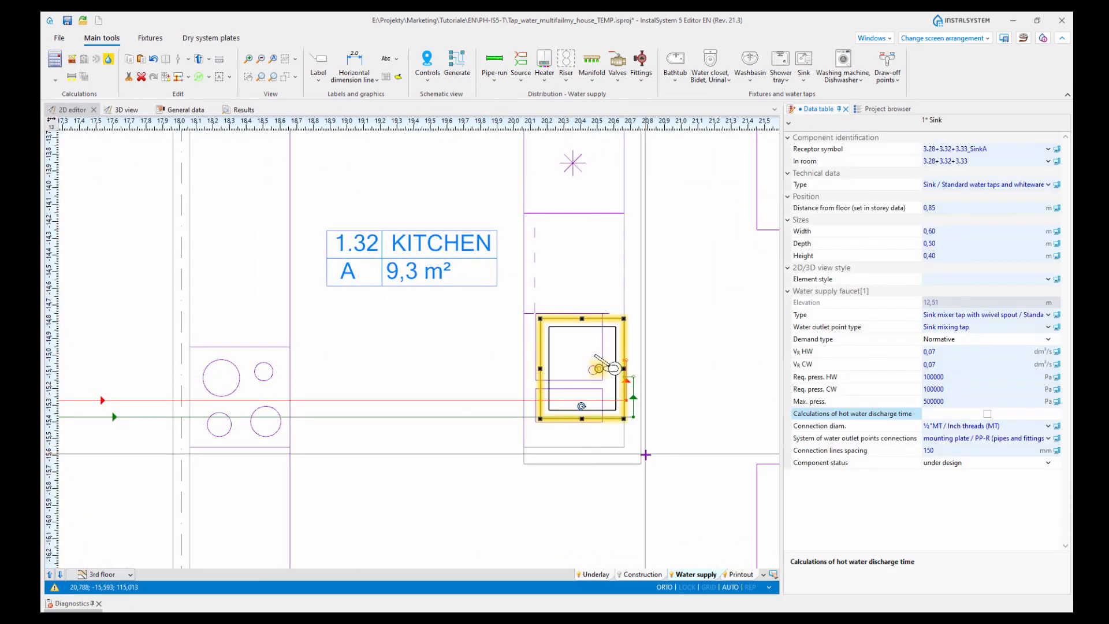
scroll(645, 455, down, 4)
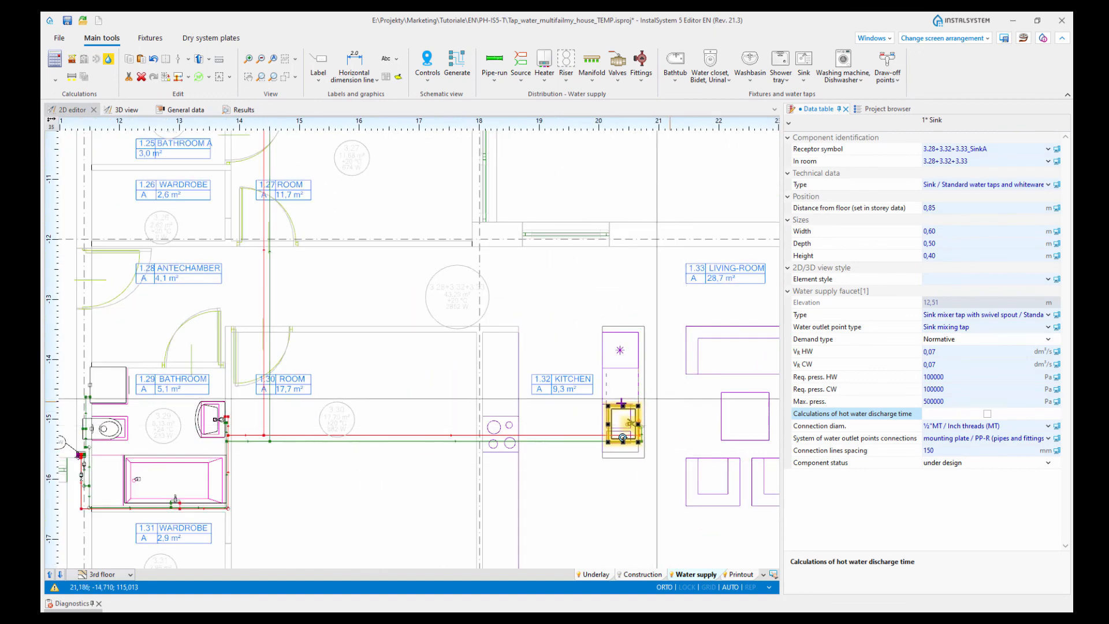
scroll(632, 438, up, 4)
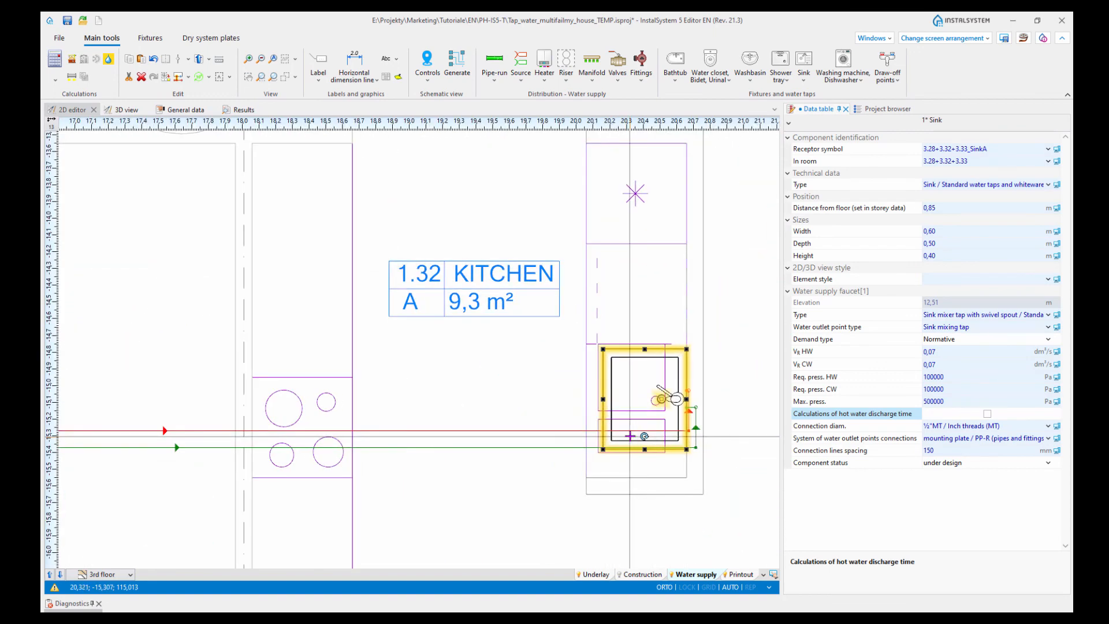
scroll(643, 436, down, 2)
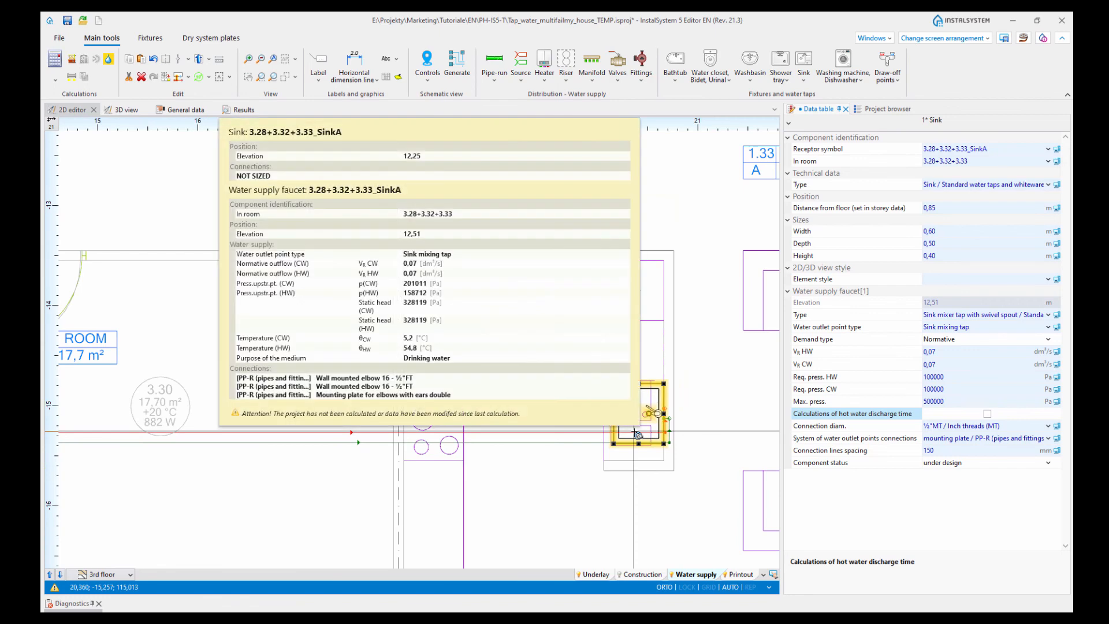
middle_drag(661, 456, 631, 444)
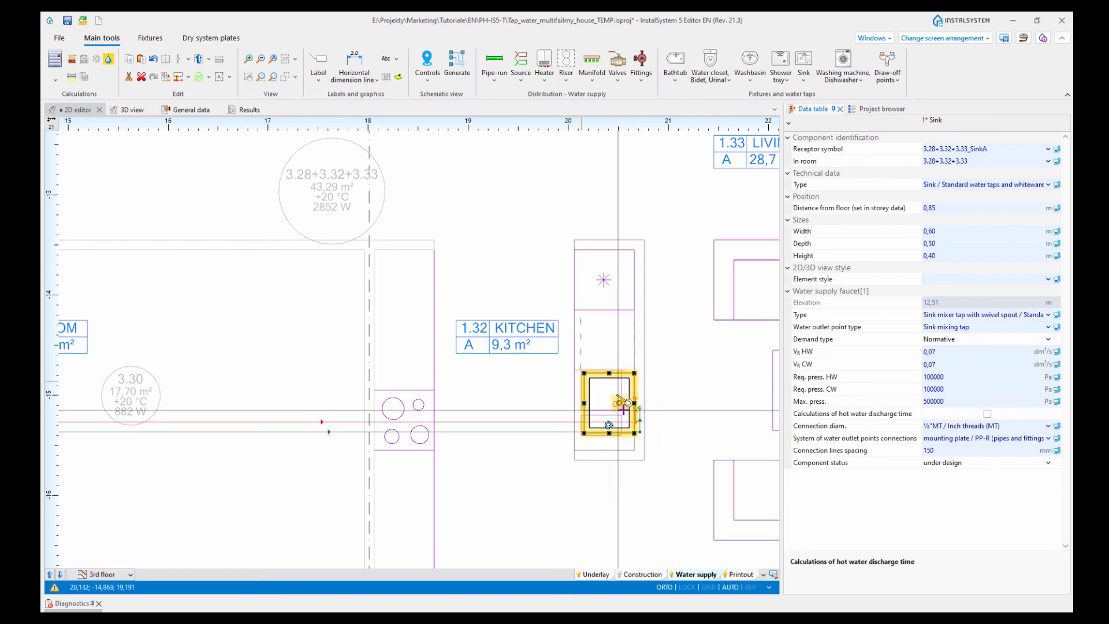
click(987, 414)
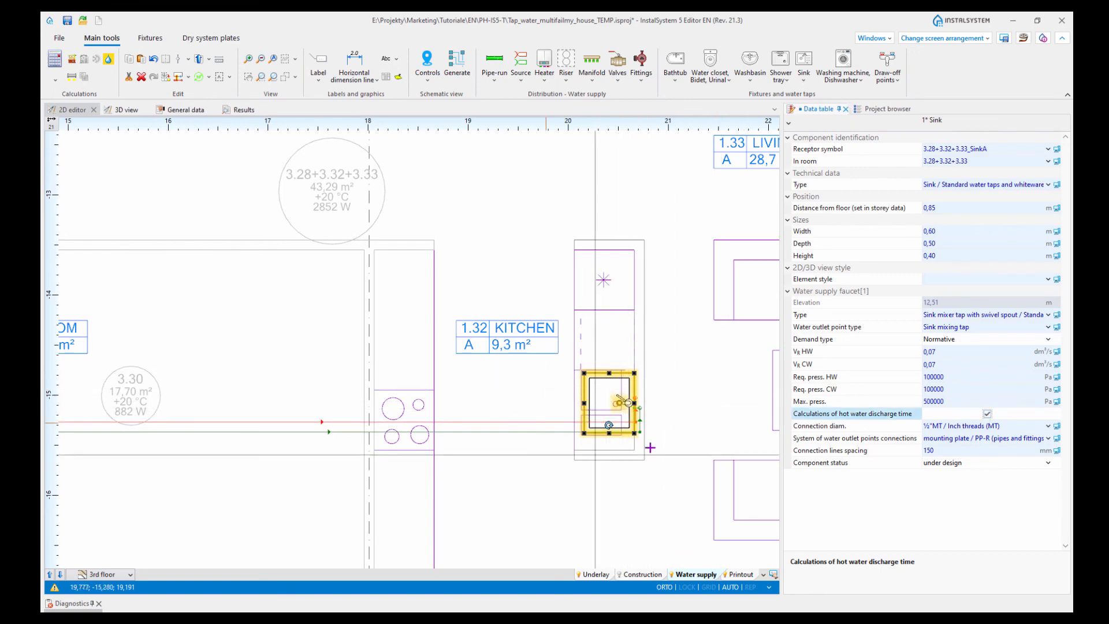
Step: Enable hot water discharge time calculations for the bathtub in bathroom 1.16
scroll(581, 403, down, 2)
scroll(581, 403, down, 3)
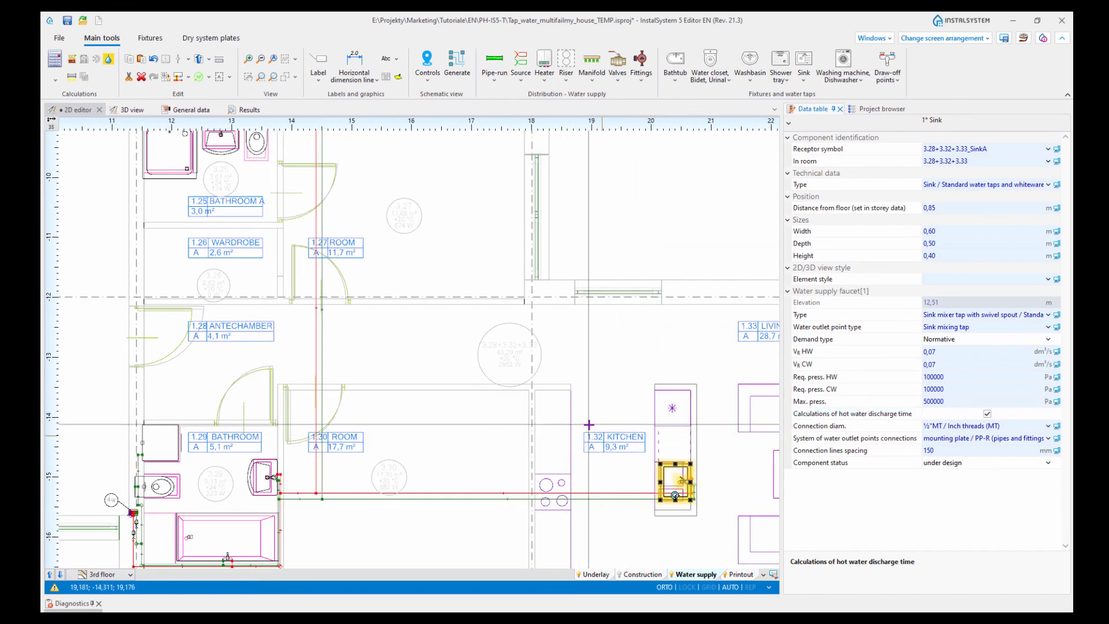
middle_drag(361, 315, 417, 508)
middle_drag(415, 207, 429, 284)
scroll(428, 277, up, 4)
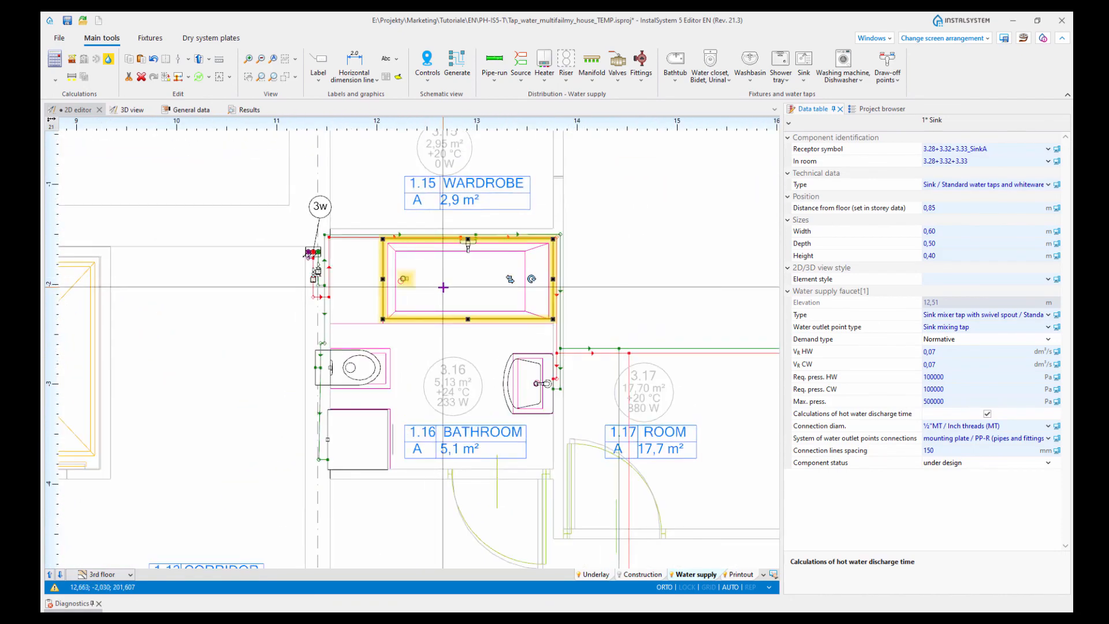
click(428, 277)
click(987, 427)
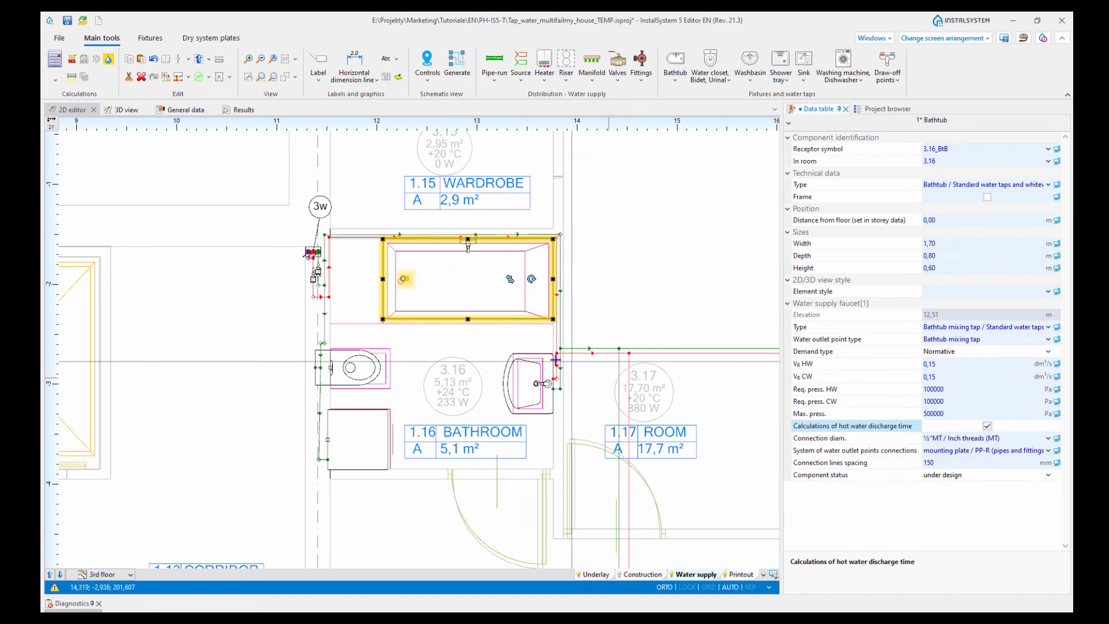
Step: Enable hot water discharge time calculations for the washbasin in bathroom 1.6
scroll(348, 255, down, 5)
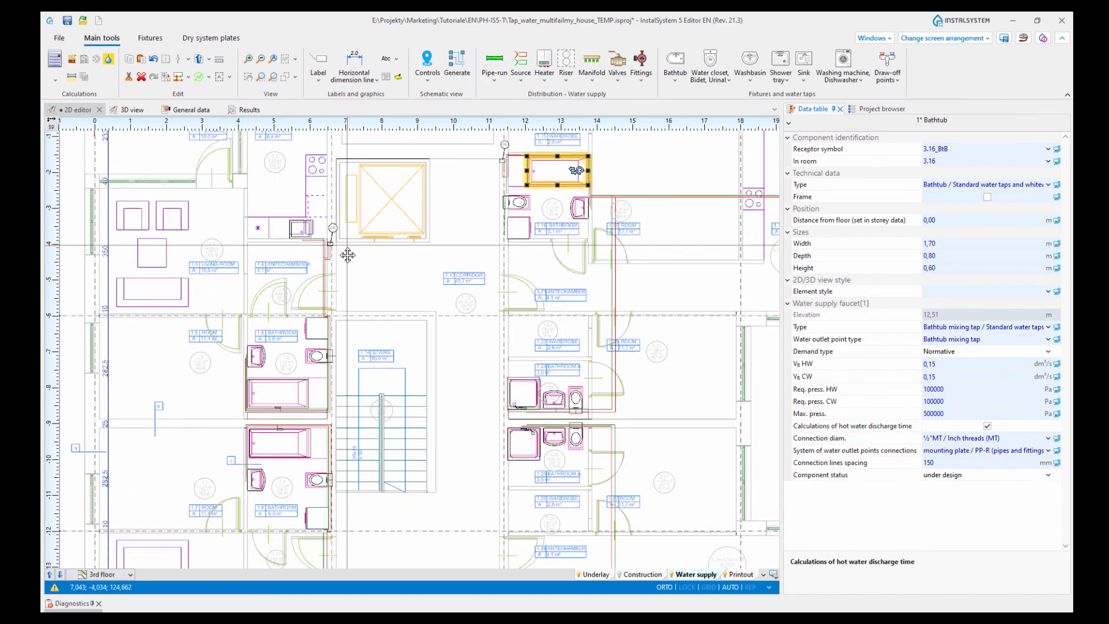
scroll(279, 372, up, 5)
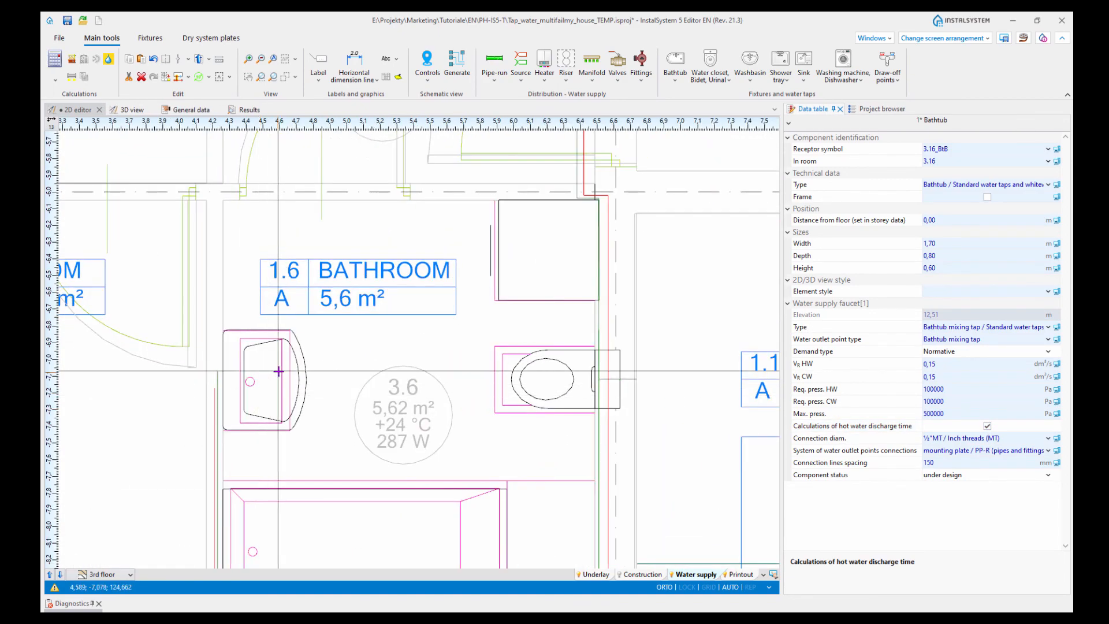
click(278, 372)
click(988, 426)
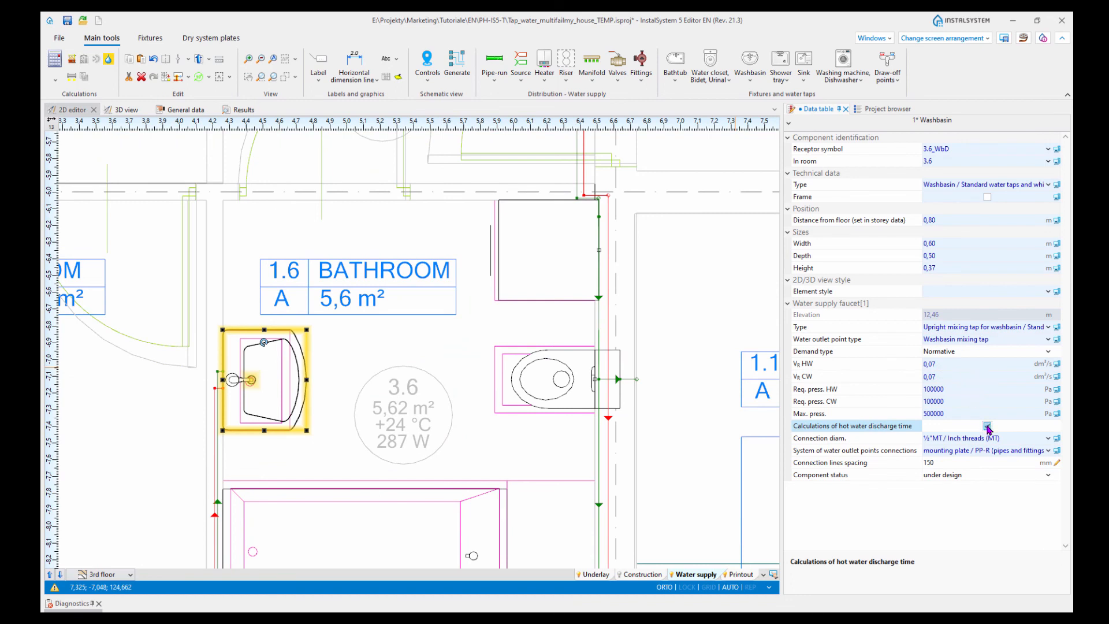
Step: Run the water supply calculations and view the Warm water discharge time results
click(108, 60)
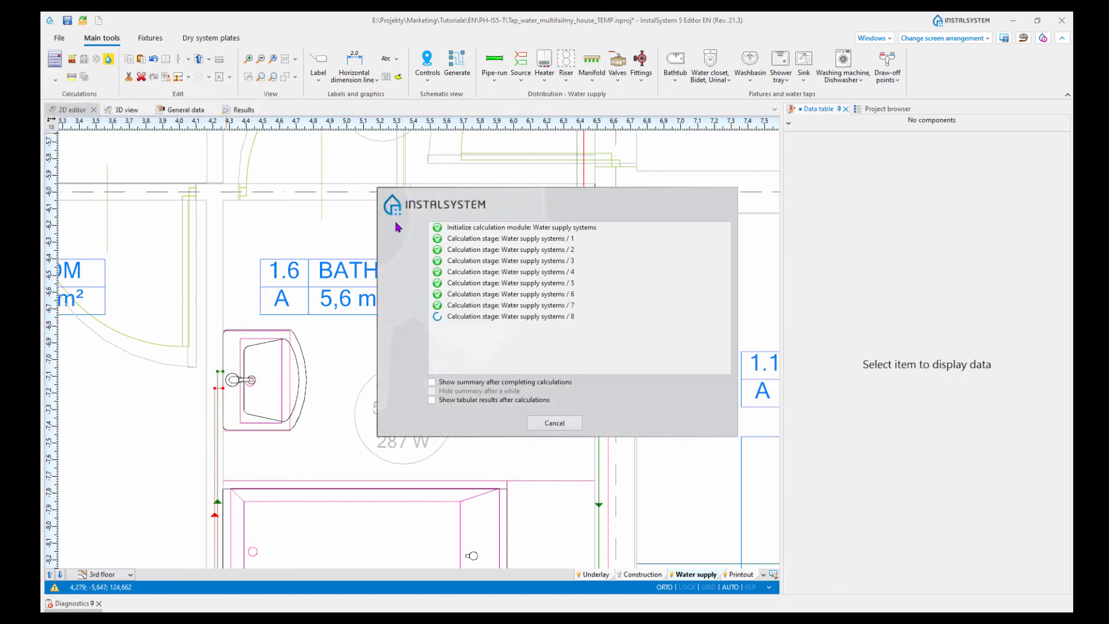
click(238, 110)
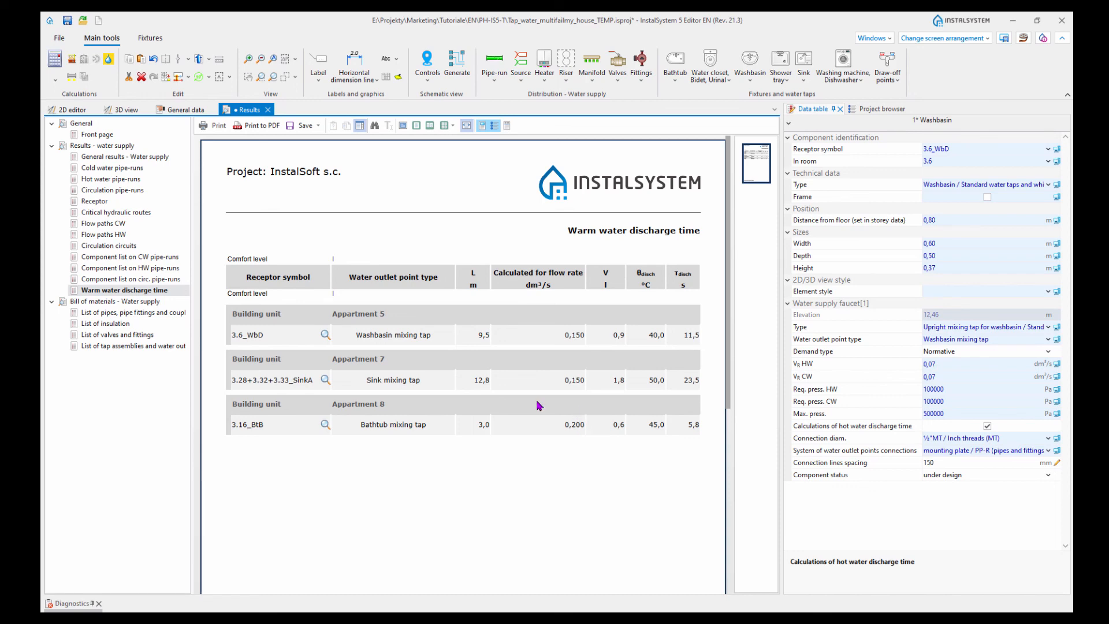
Step: Return to the 2D plan of the 3rd floor and clear the washbasin selection
click(74, 110)
scroll(270, 290, down, 8)
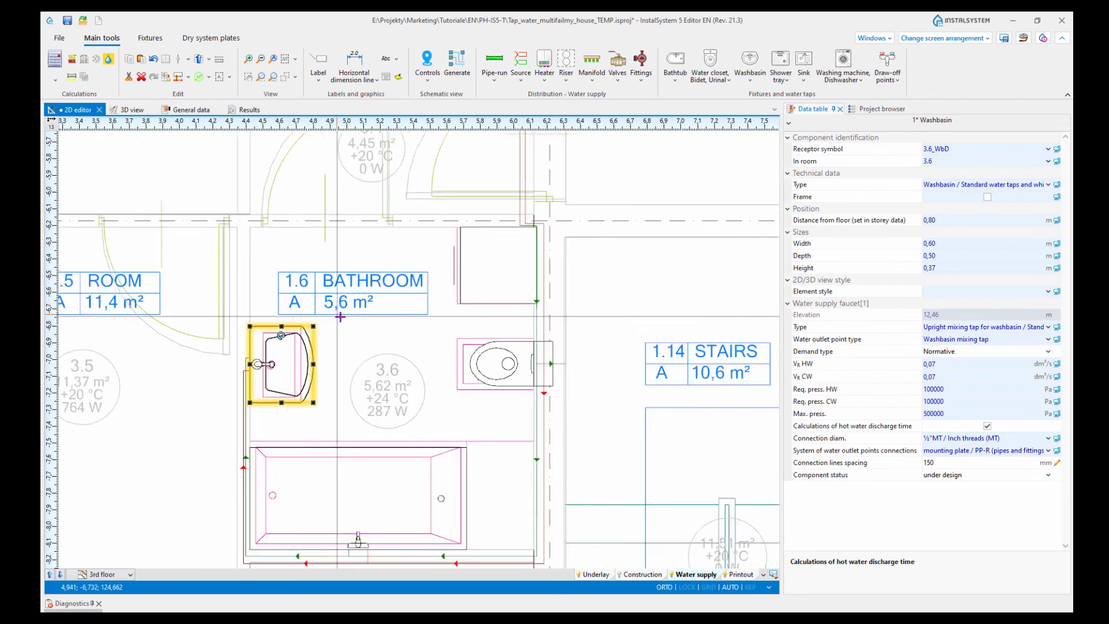
middle_drag(447, 381, 444, 374)
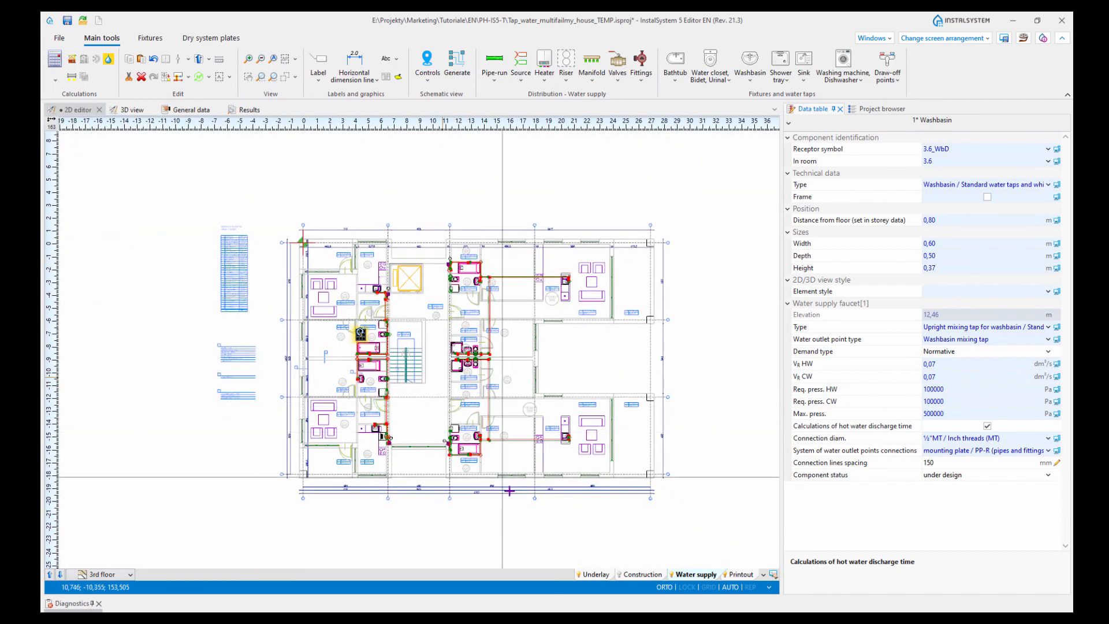
click(509, 491)
scroll(407, 458, up, 3)
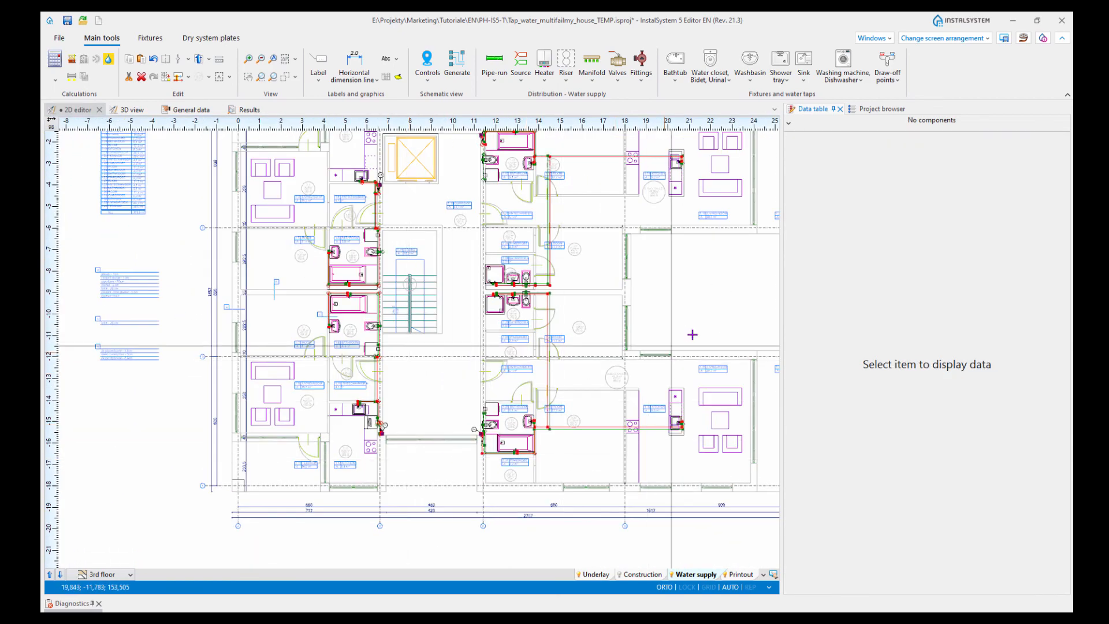
middle_drag(692, 341, 670, 375)
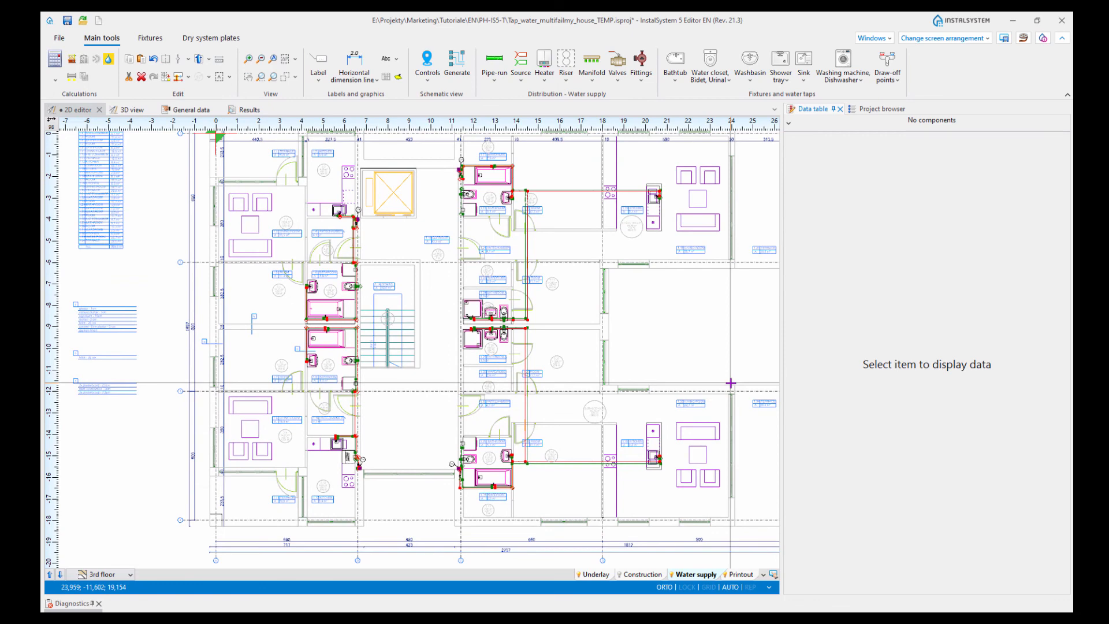